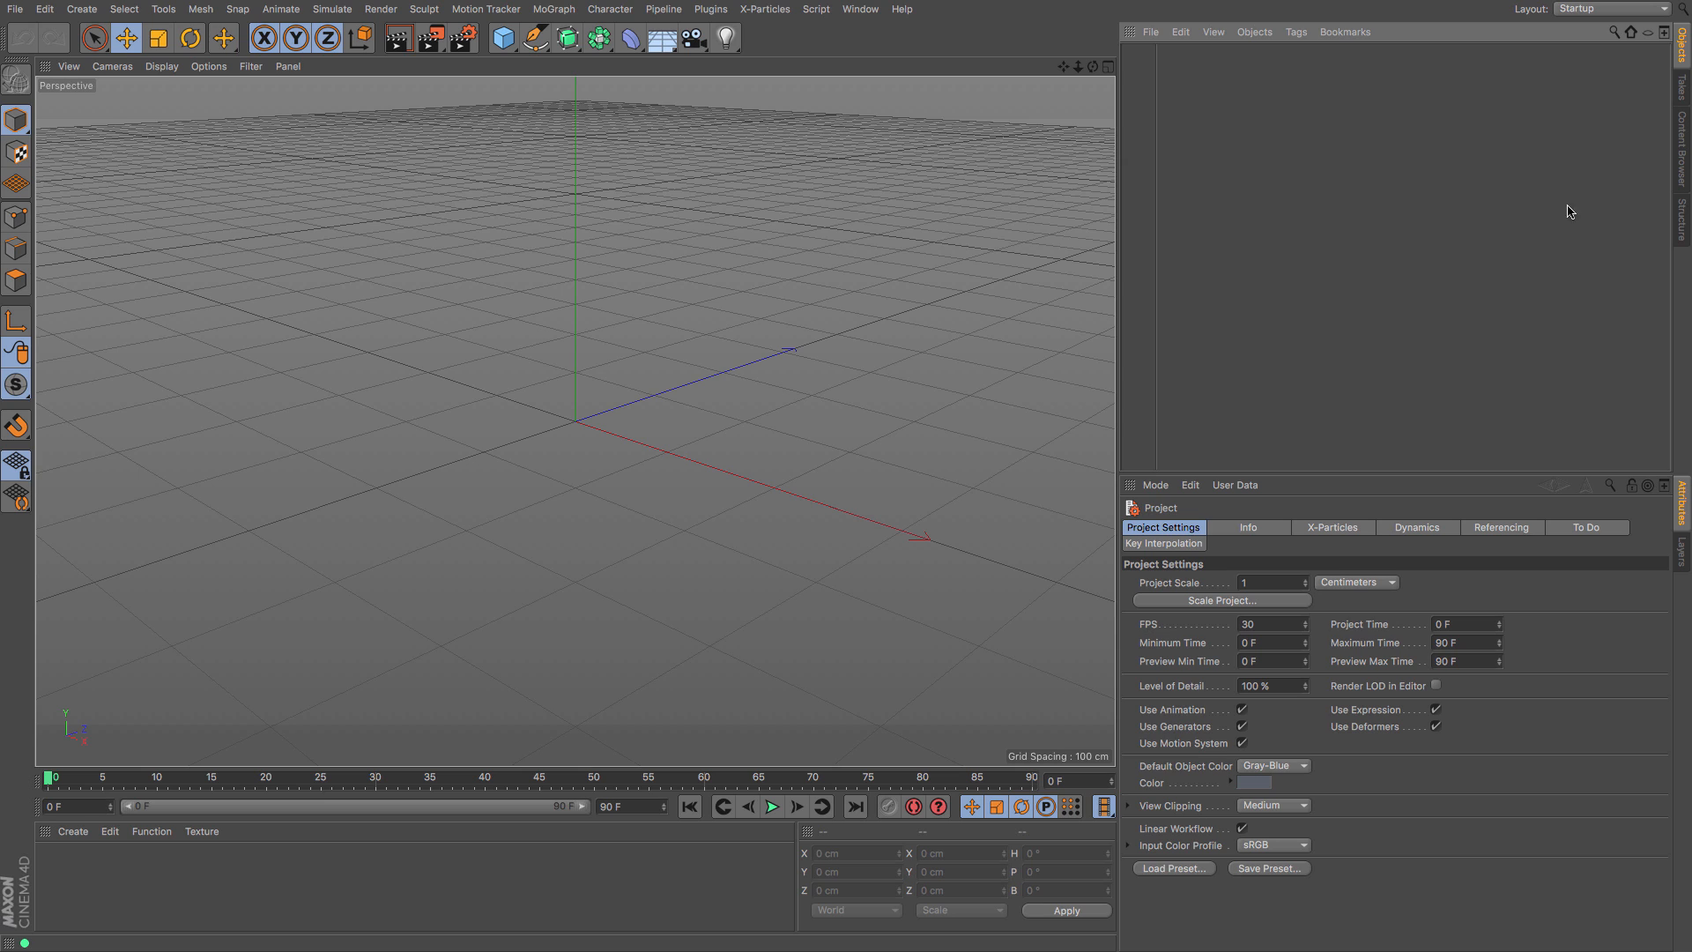
Step: Search the preset library for "headphone" and open Headphone Guy.c4d
{"action": "left_click", "coordinate": [1681, 164]}
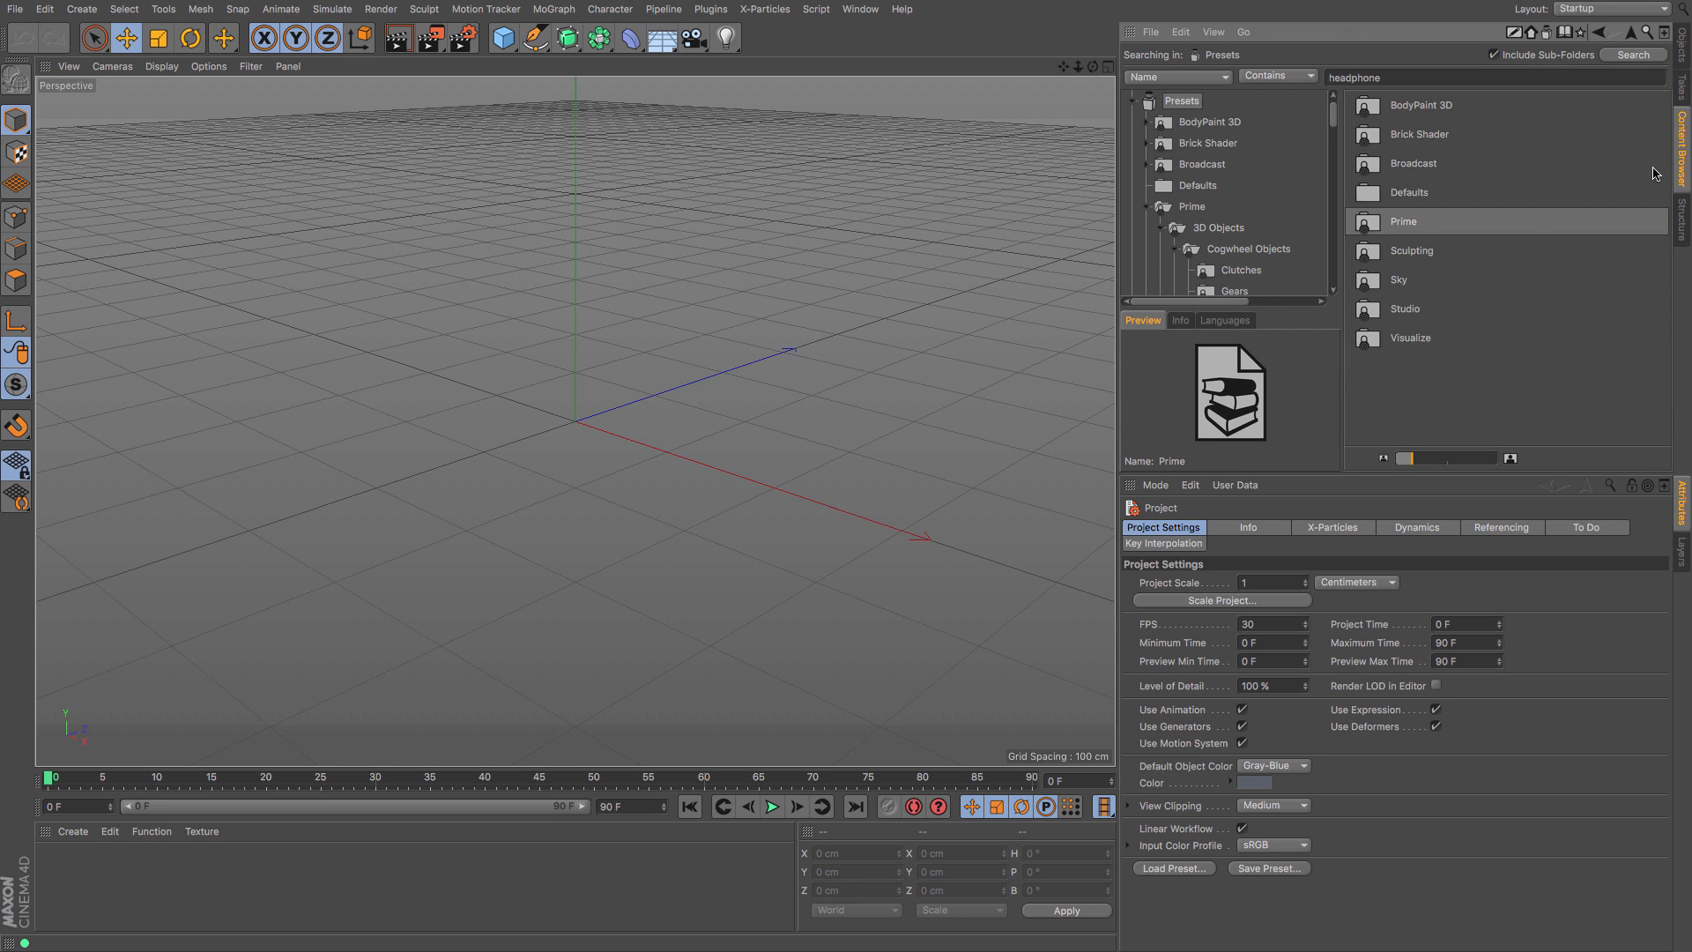
{"action": "double_click", "coordinate": [1398, 74]}
{"action": "key", "text": "Return"}
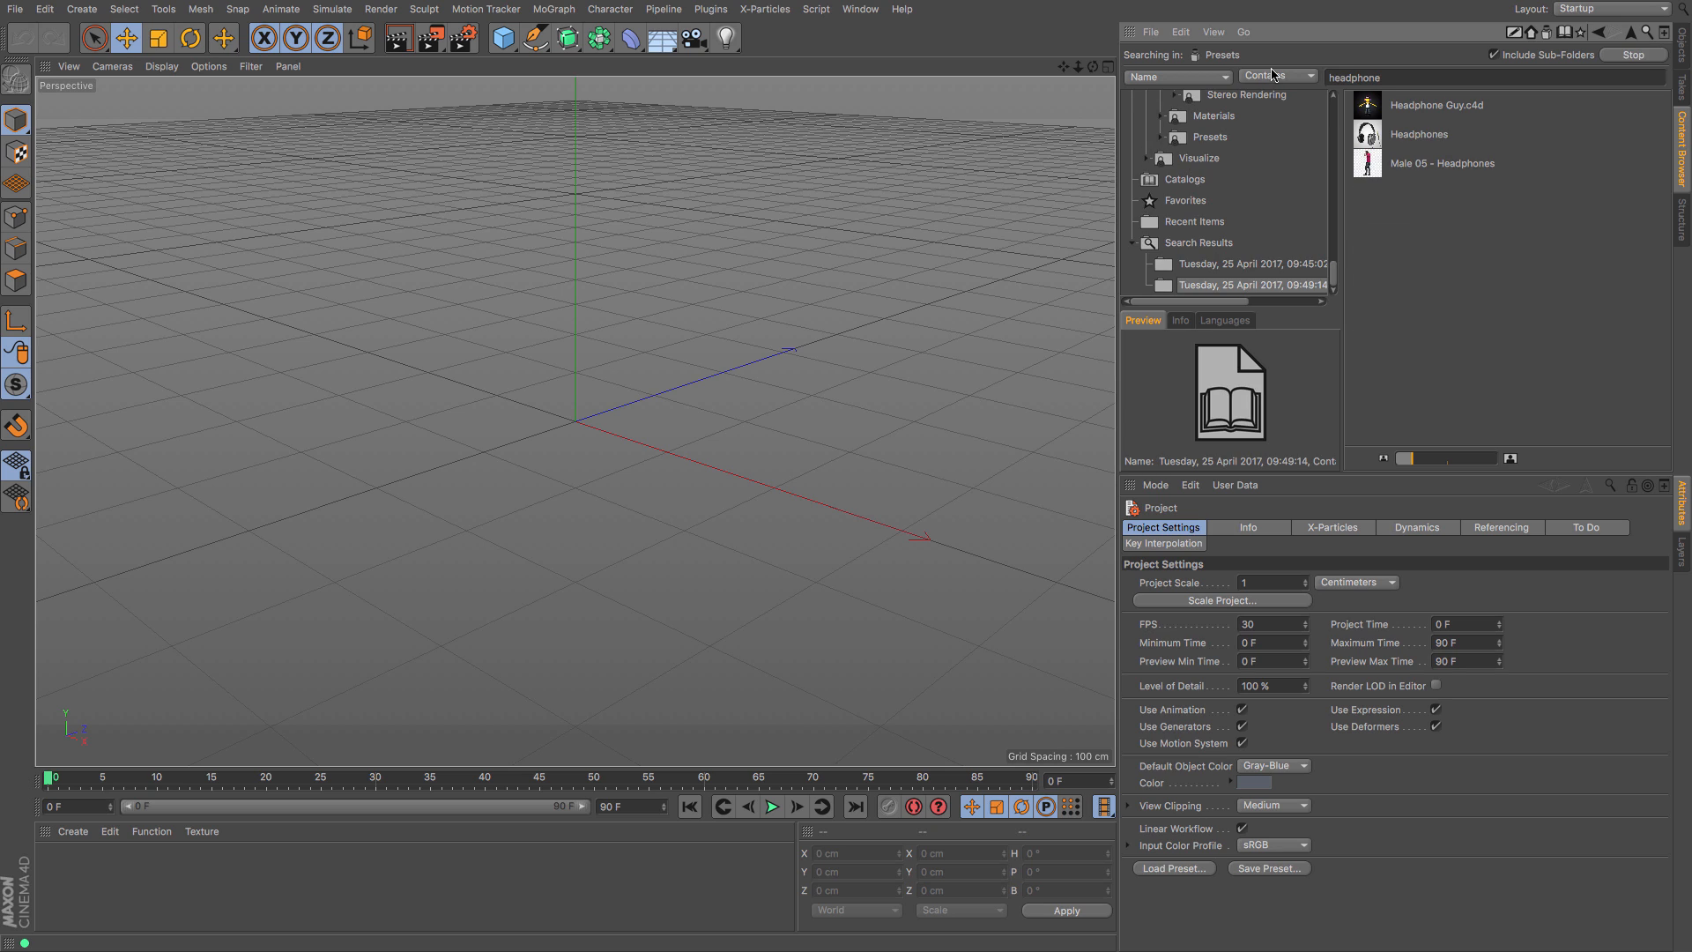
{"action": "left_click", "coordinate": [1371, 110]}
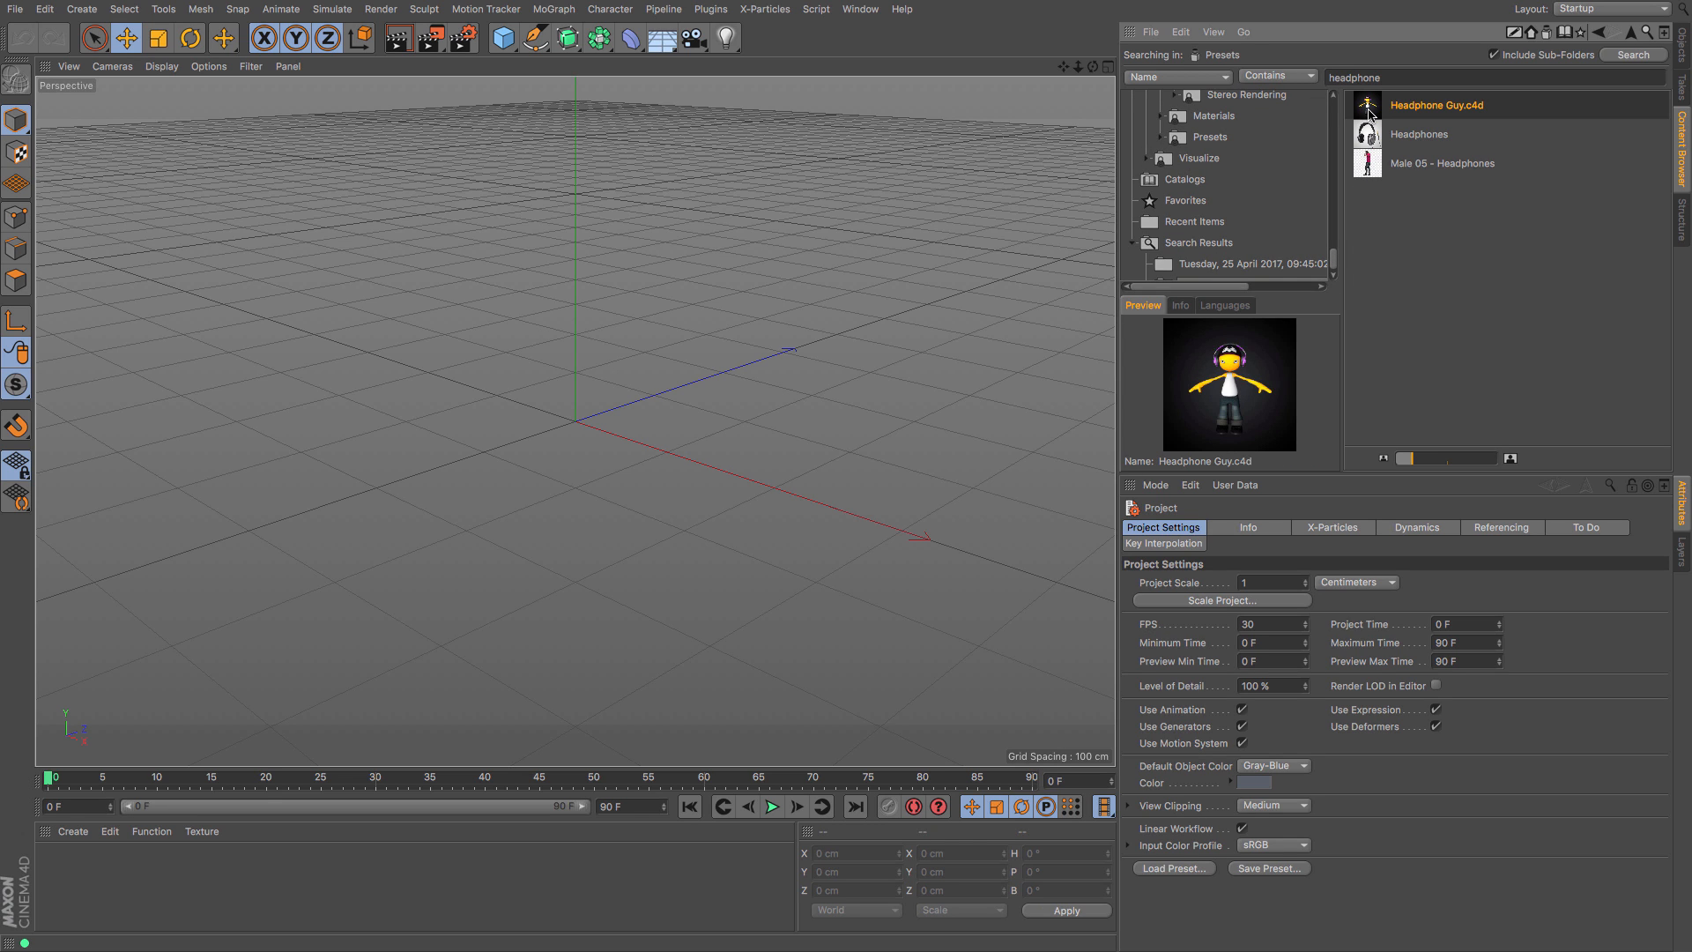
{"action": "double_click", "coordinate": [1369, 108]}
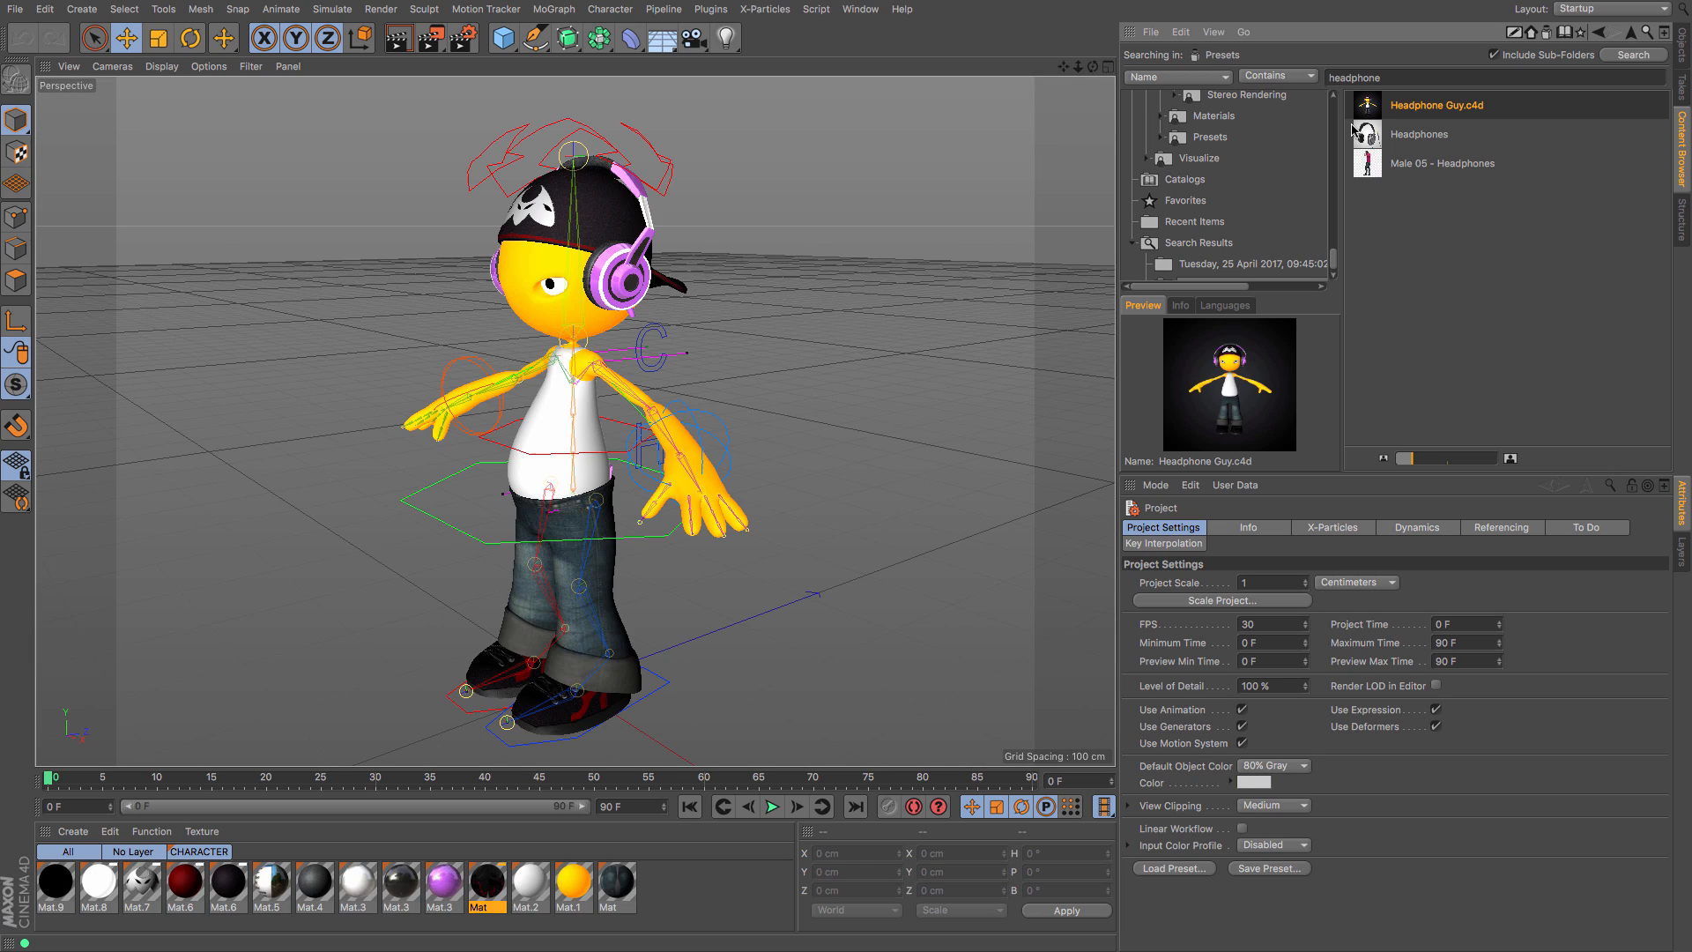
{"action": "left_click_drag", "start_coordinate": [1093, 68], "coordinate": [950, 67]}
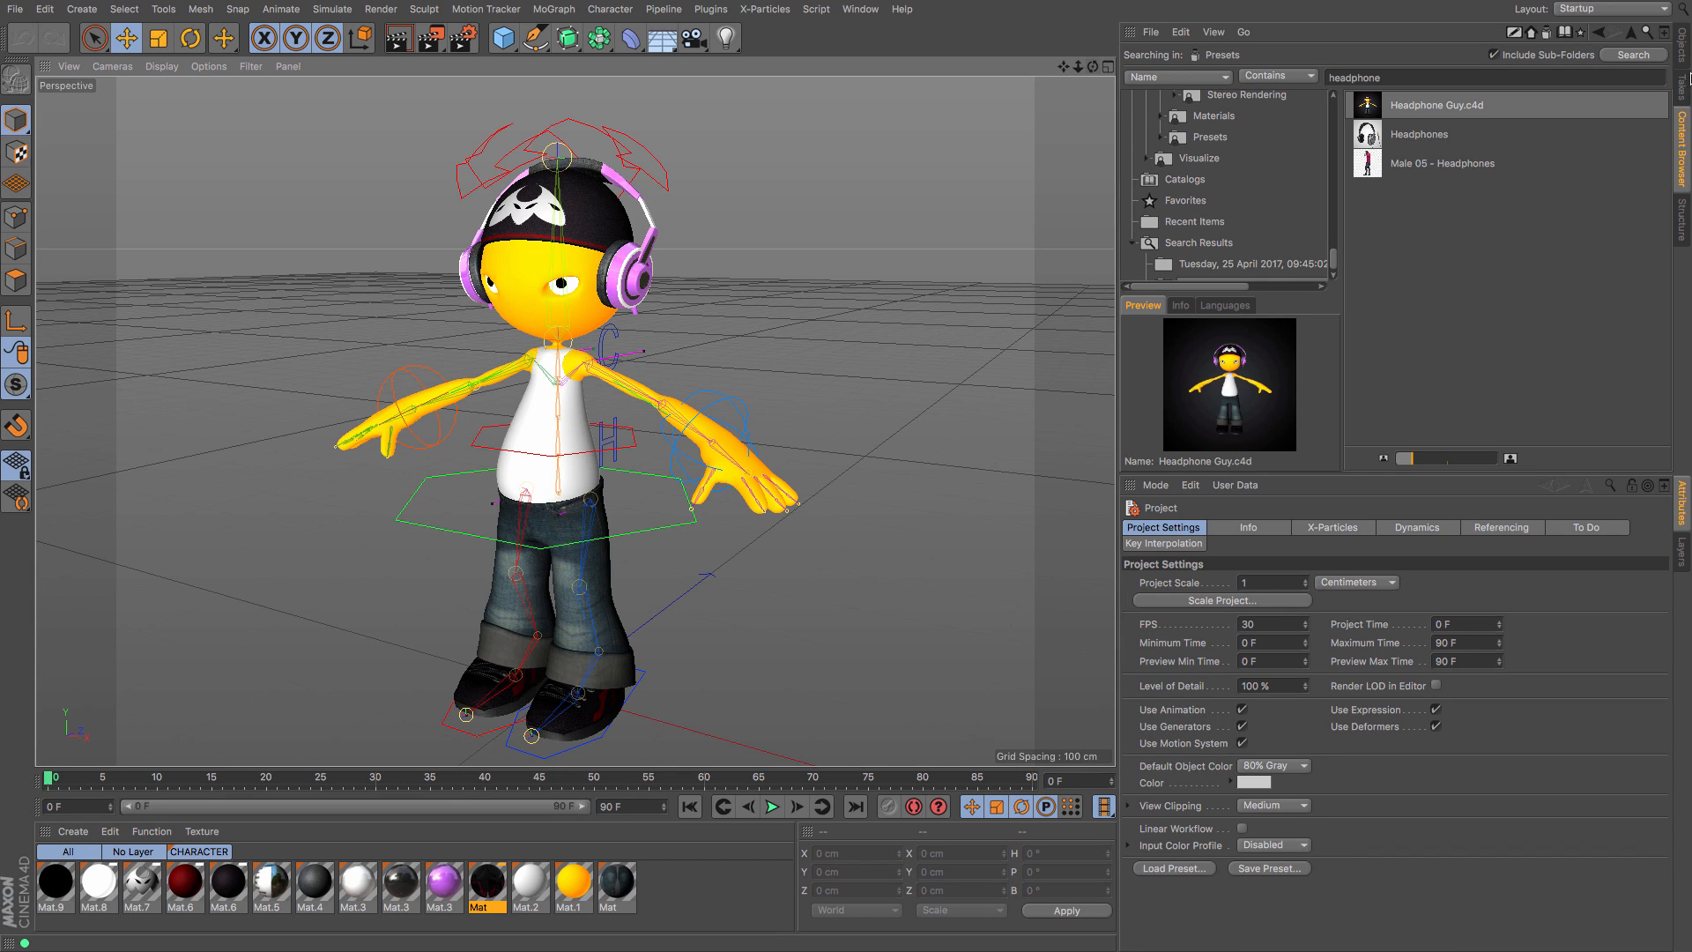
Step: Expand MASTER, its CHARACTER group and the nested Null in the object hierarchy to list the character's meshes
{"action": "left_click", "coordinate": [1683, 51]}
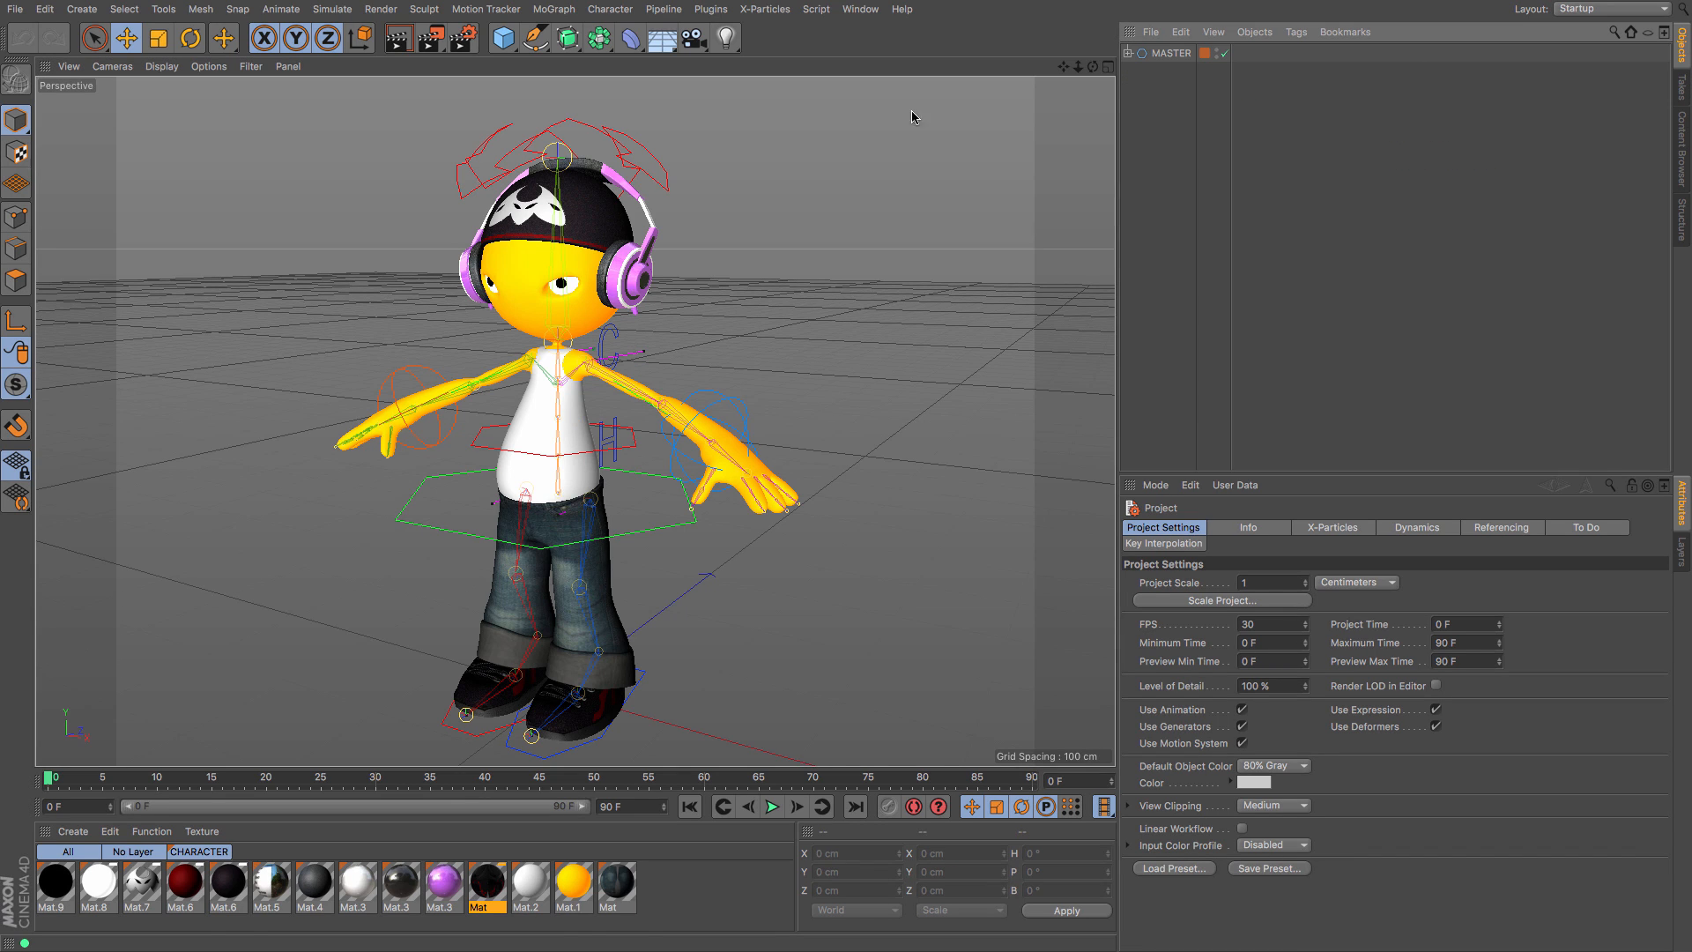
{"action": "left_click", "coordinate": [1171, 54]}
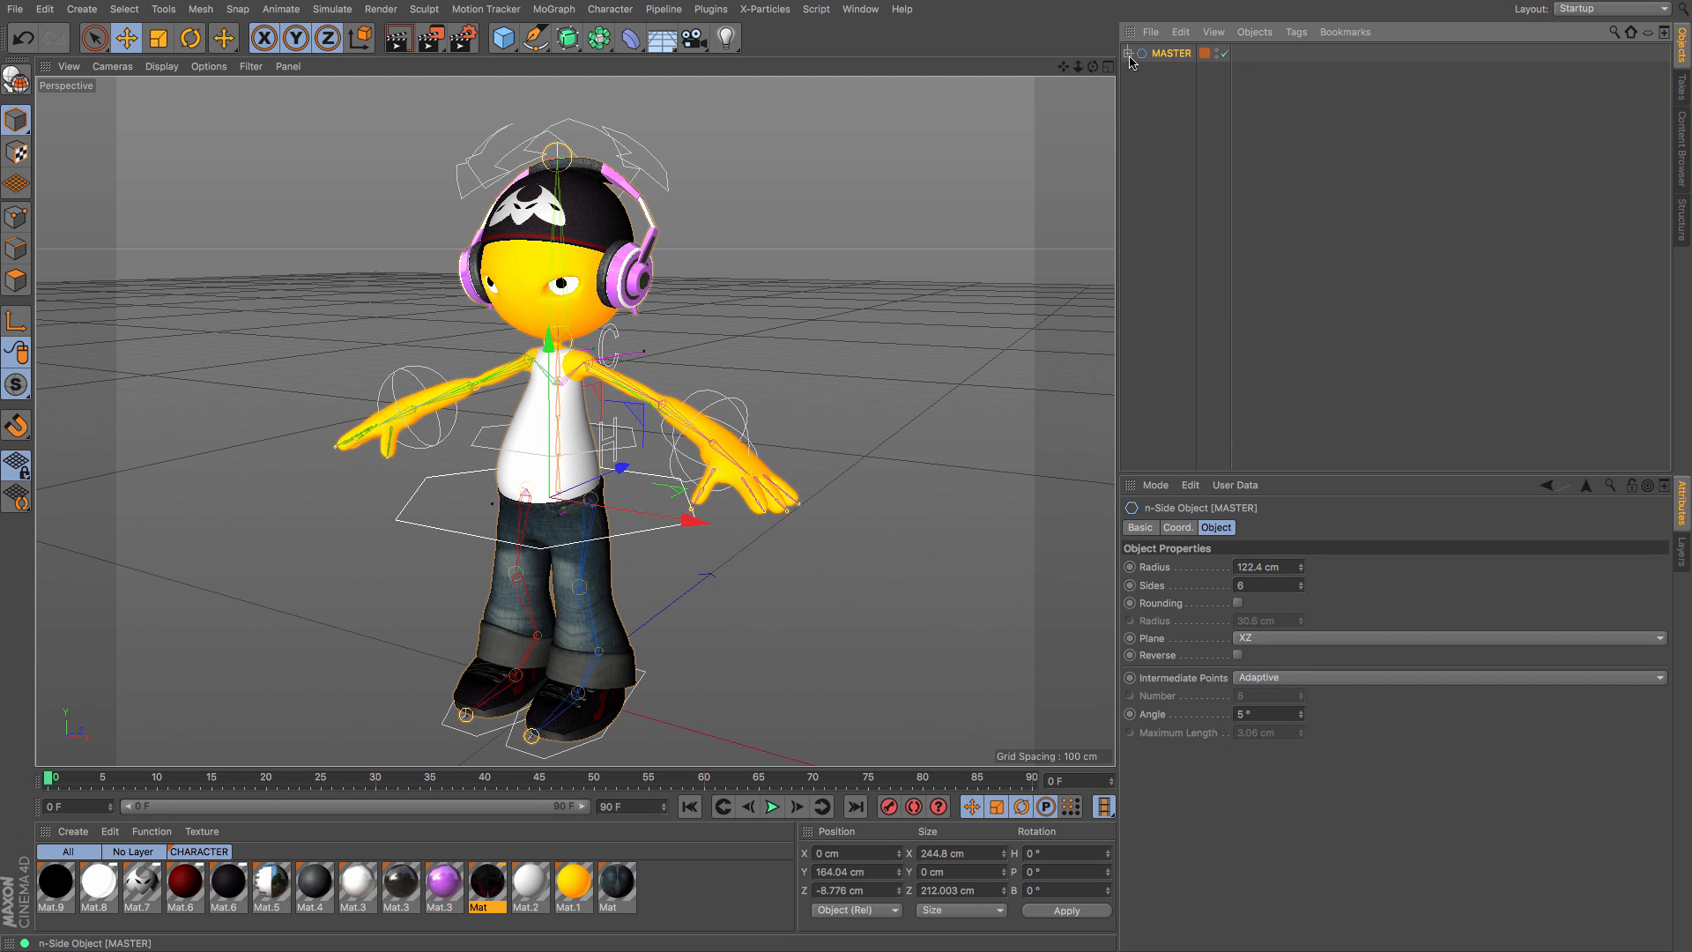
{"action": "left_click", "coordinate": [1128, 54]}
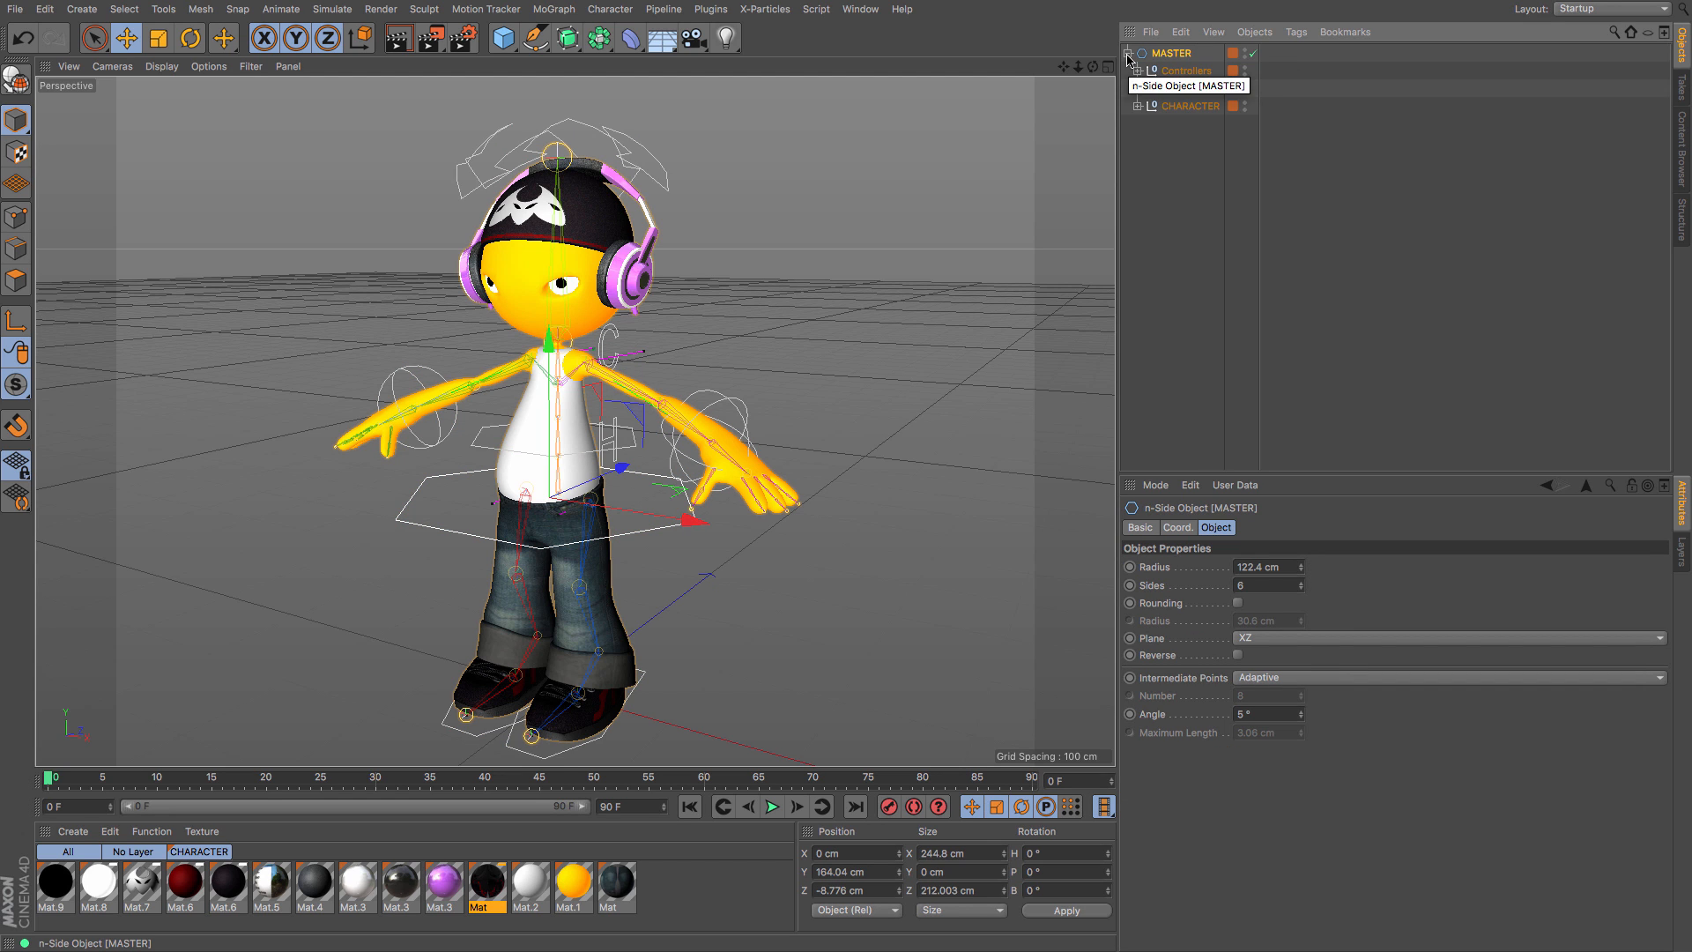
{"action": "left_click", "coordinate": [1159, 108]}
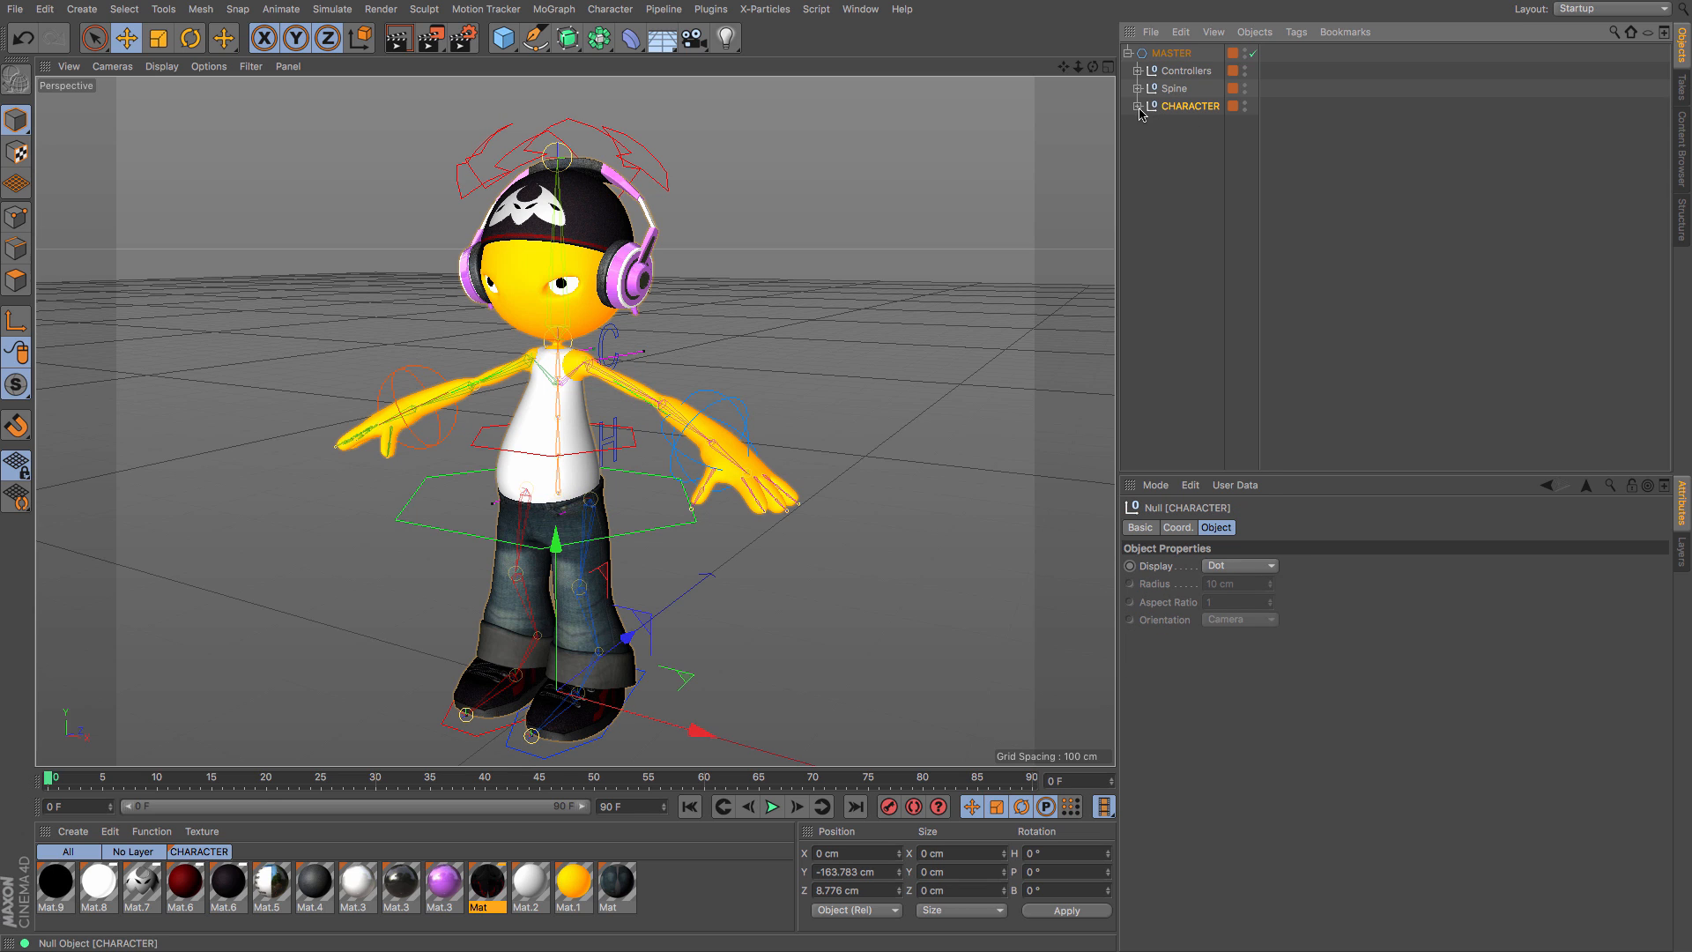
{"action": "left_click", "coordinate": [1138, 106]}
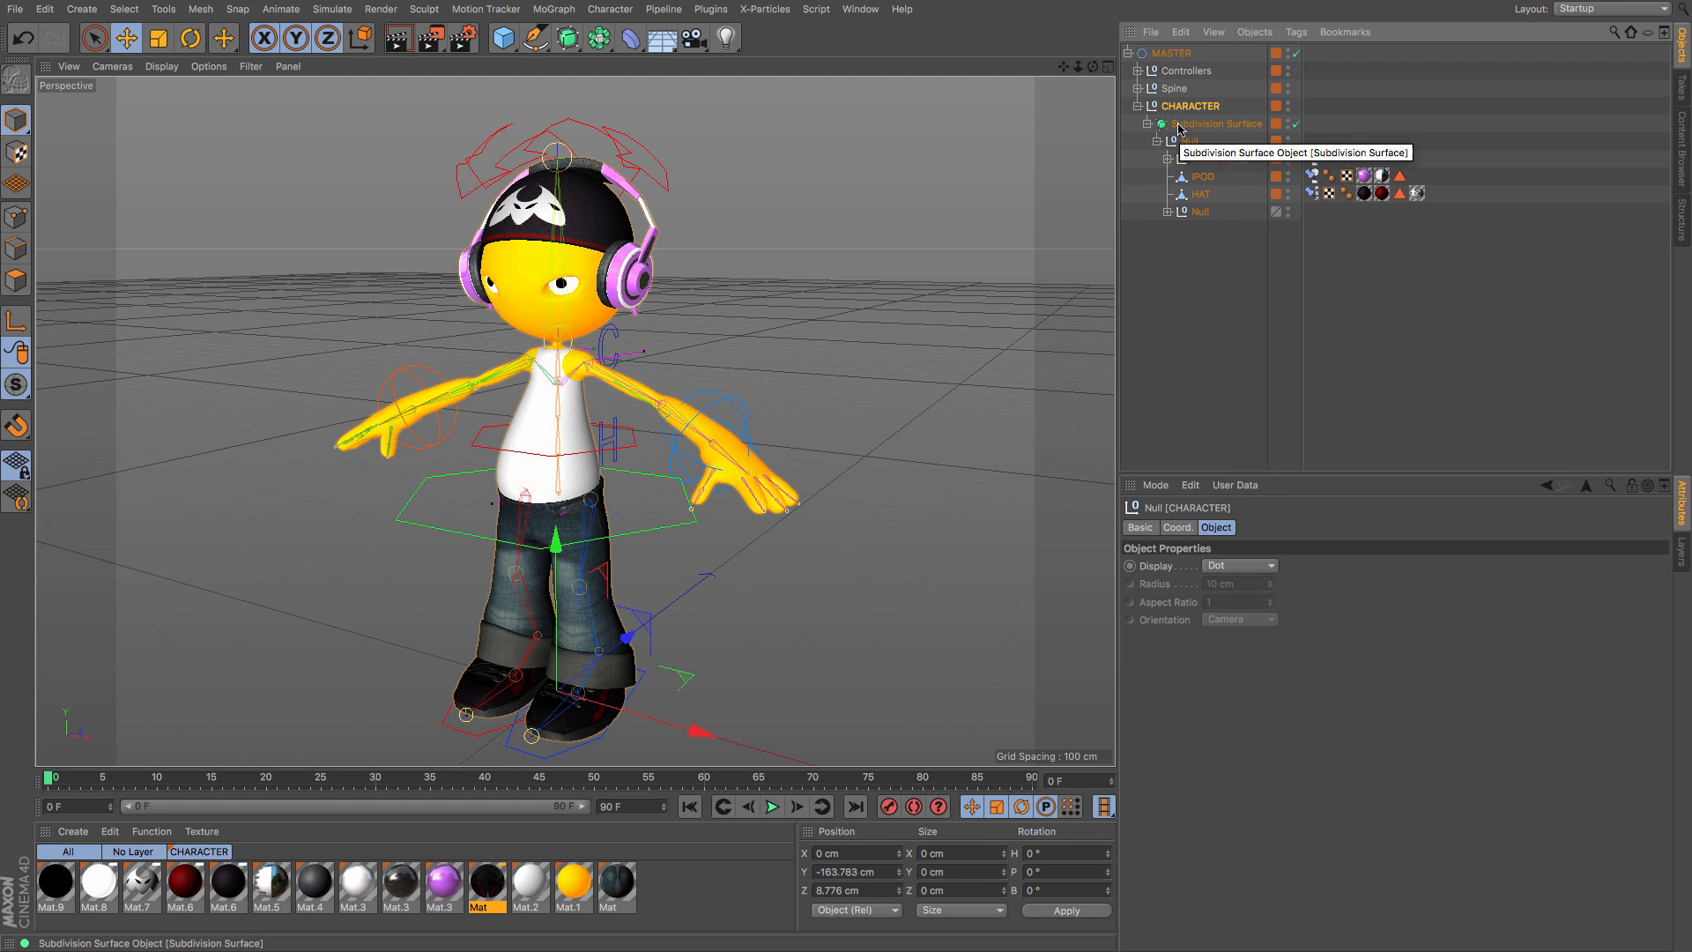
{"action": "left_click", "coordinate": [1168, 211]}
Step: Examine the SHOES, JEANS, Body, SHIRT, HAT and IPOD meshes one by one in Polygons mode
{"action": "left_click", "coordinate": [1214, 246]}
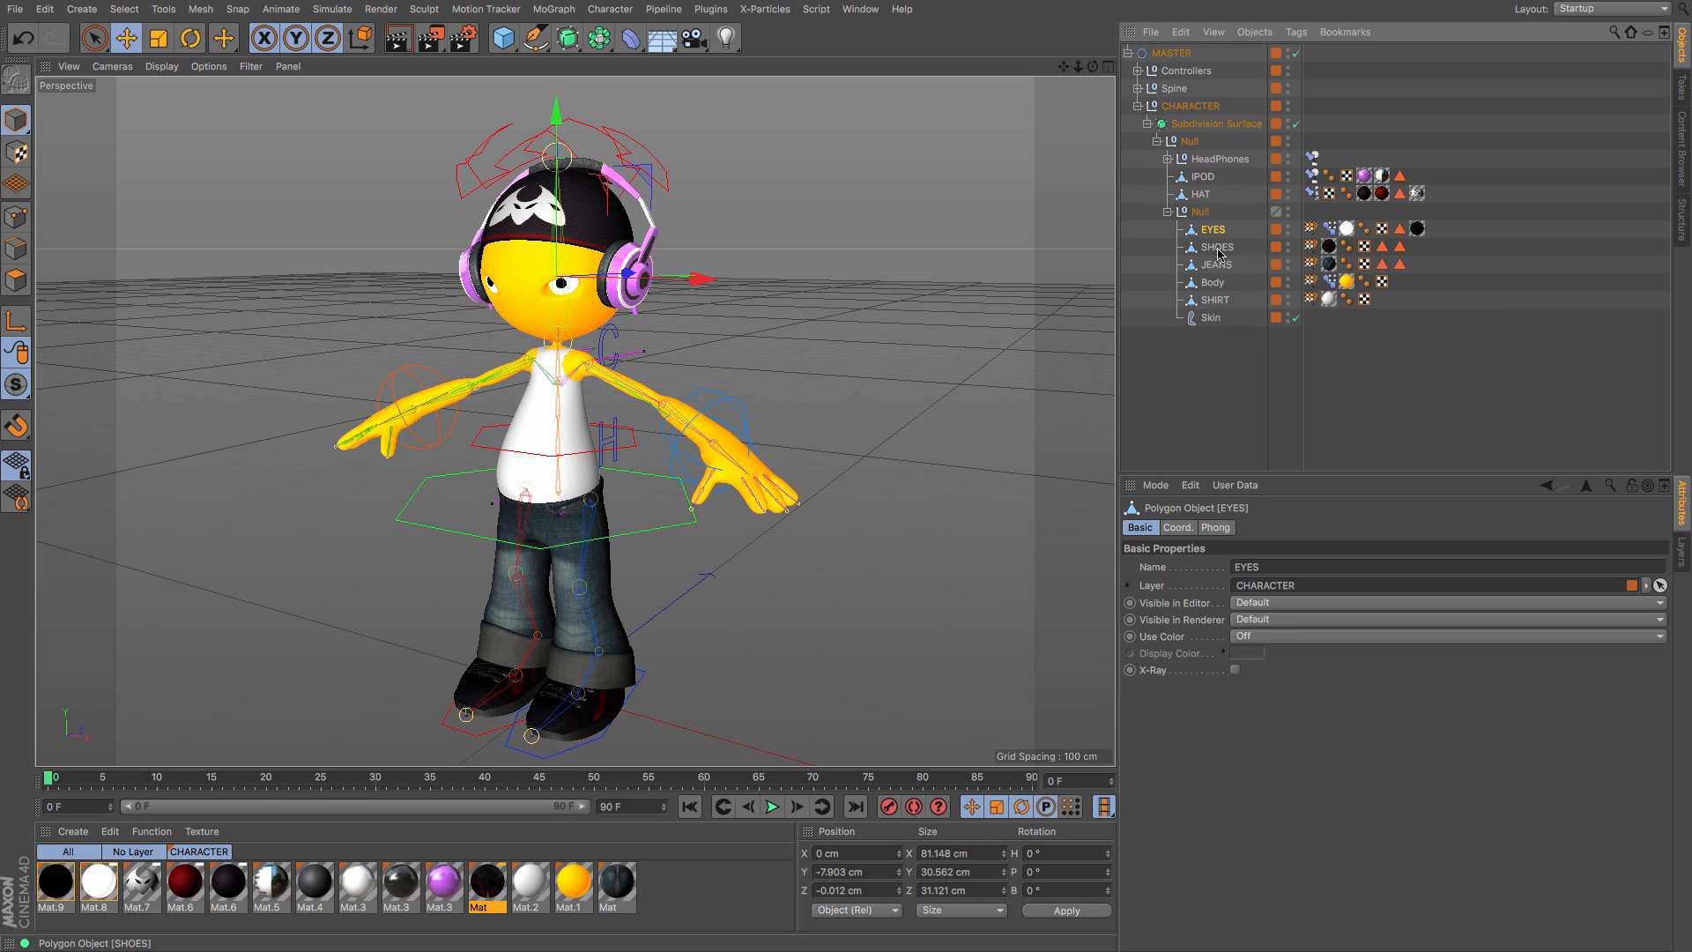
{"action": "left_click", "coordinate": [15, 281]}
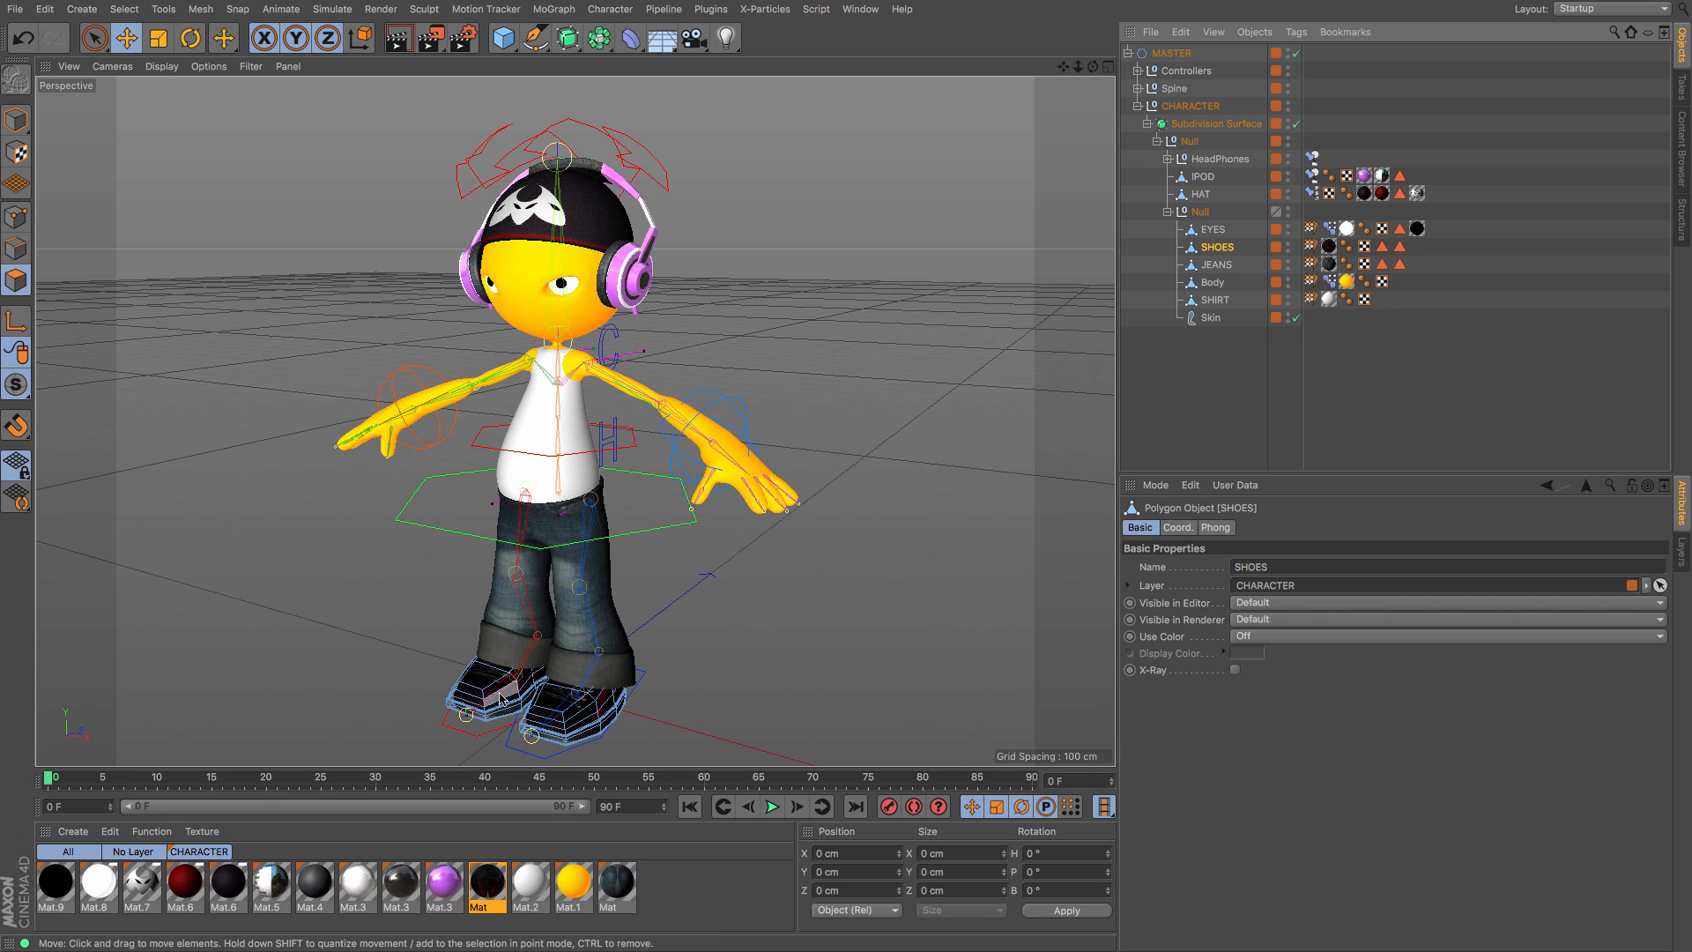
{"action": "left_click", "coordinate": [1219, 267]}
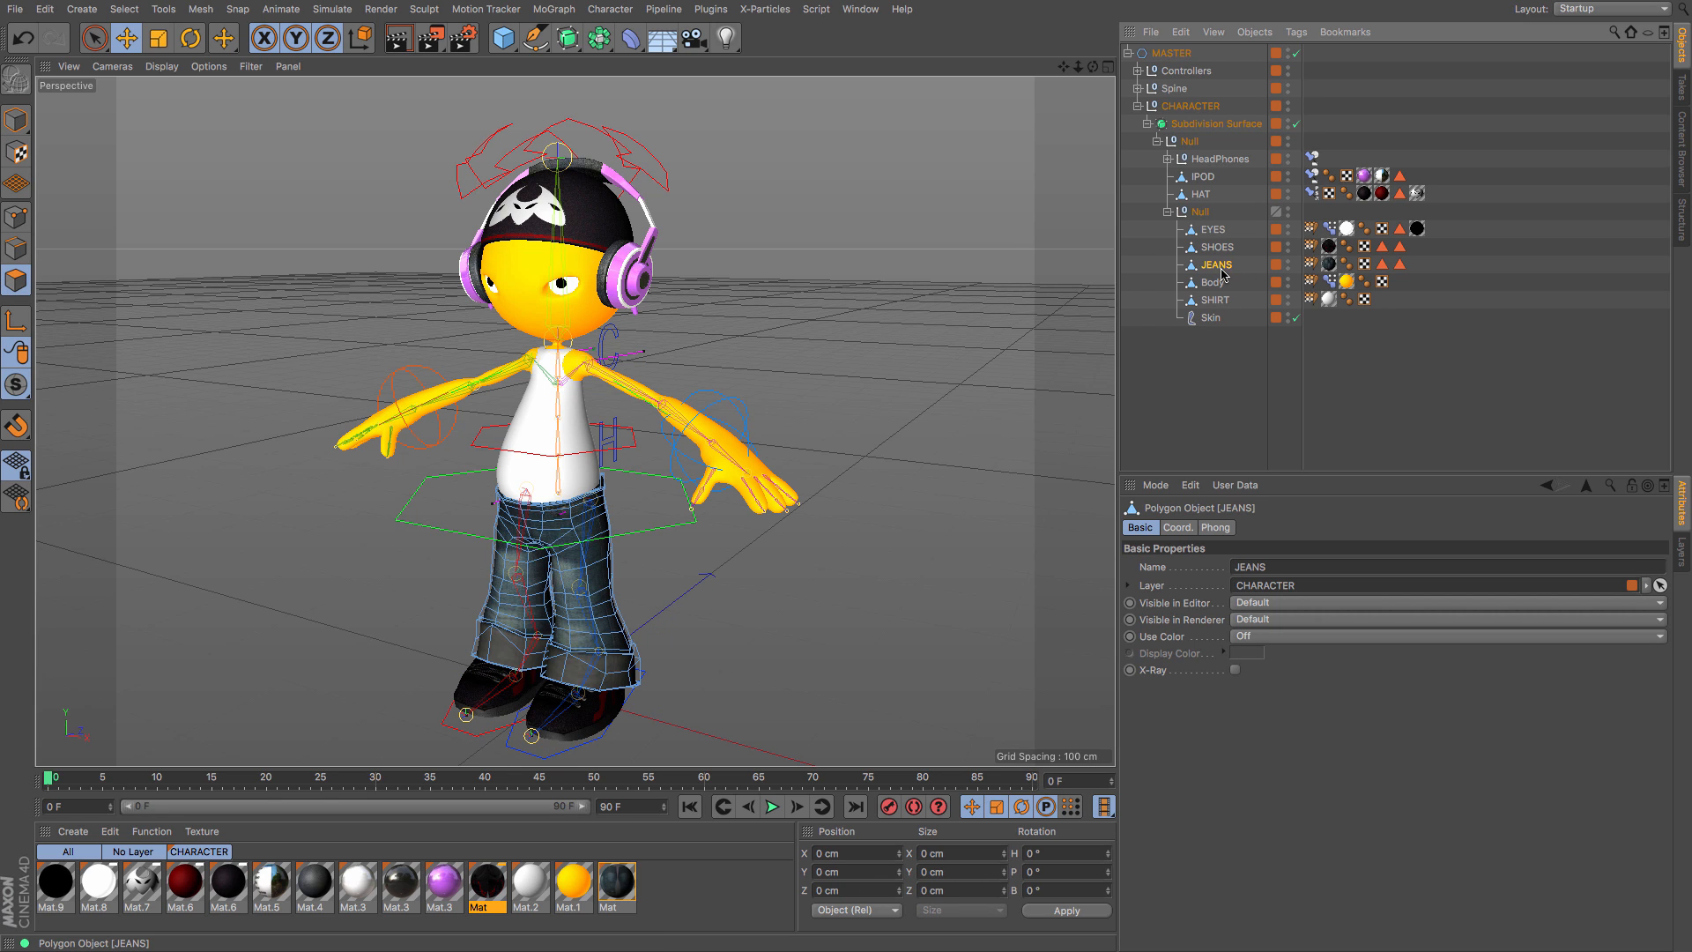
{"action": "left_click", "coordinate": [1212, 282]}
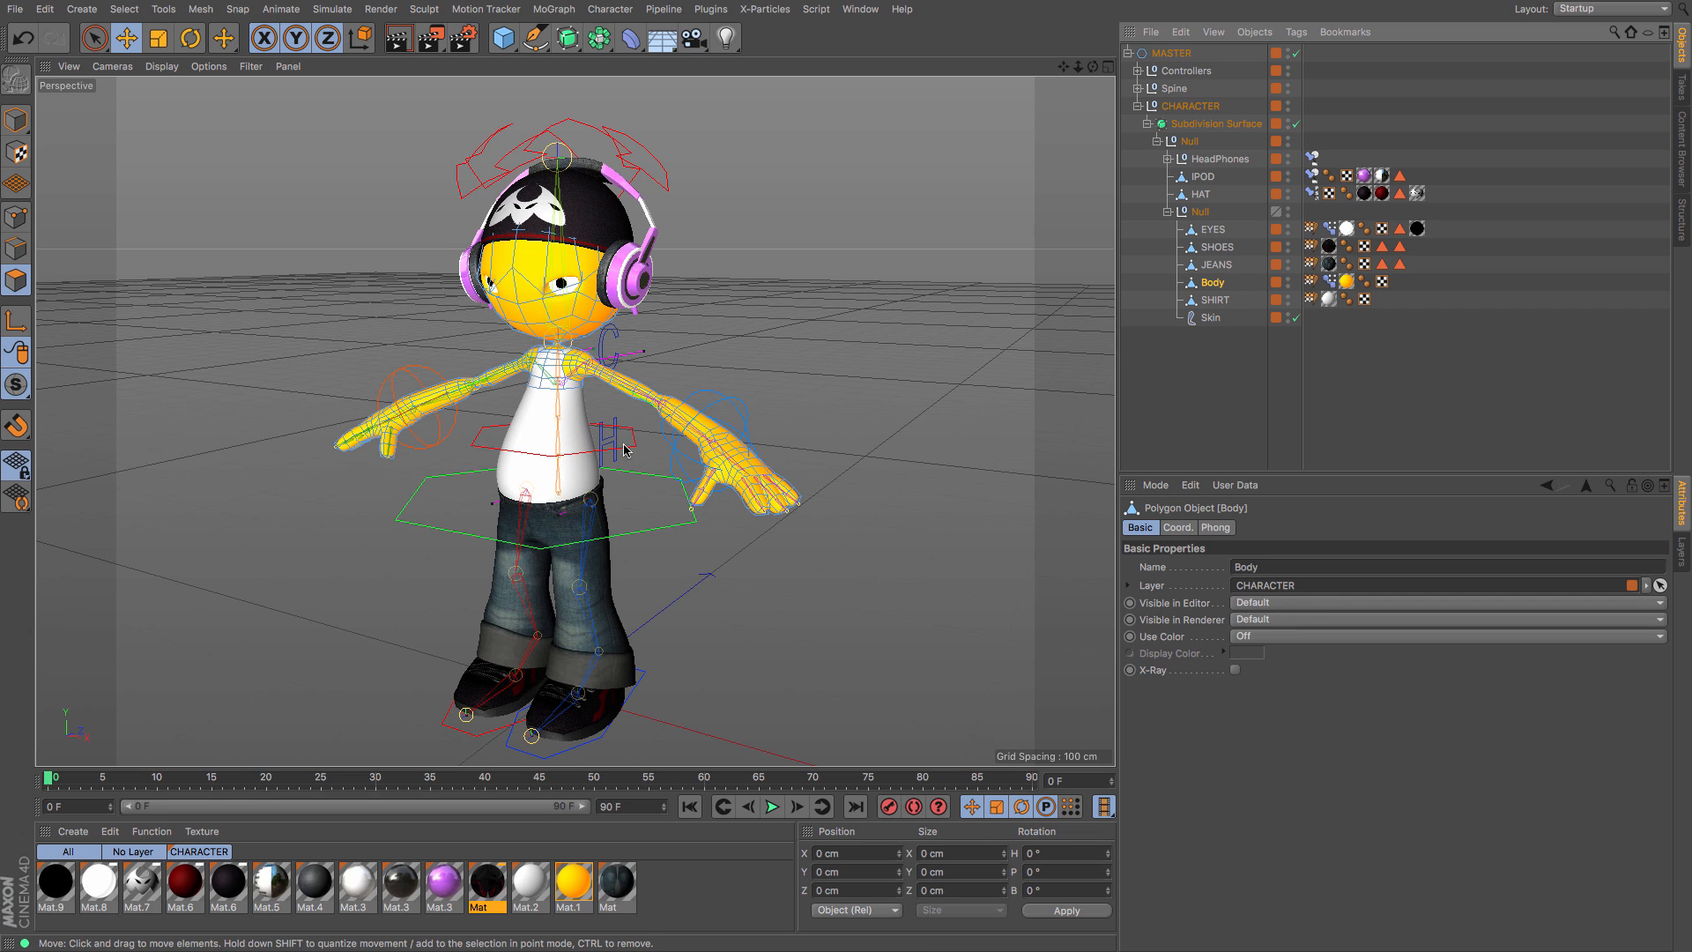
{"action": "left_click", "coordinate": [1217, 300]}
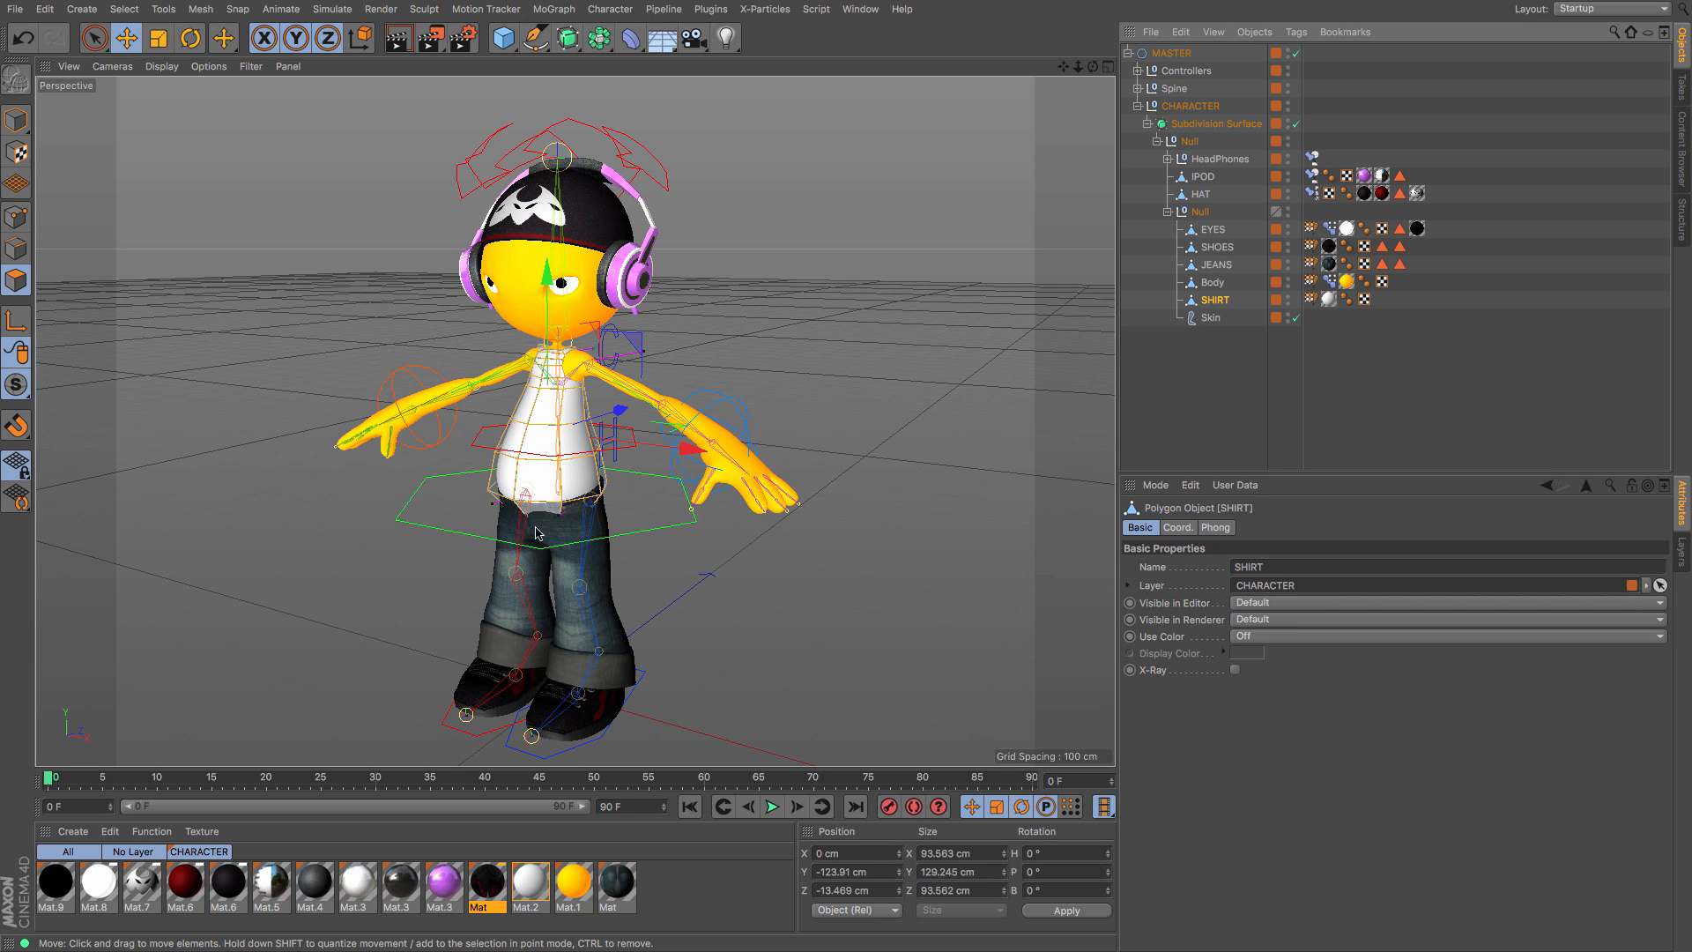
{"action": "left_click", "coordinate": [1202, 196]}
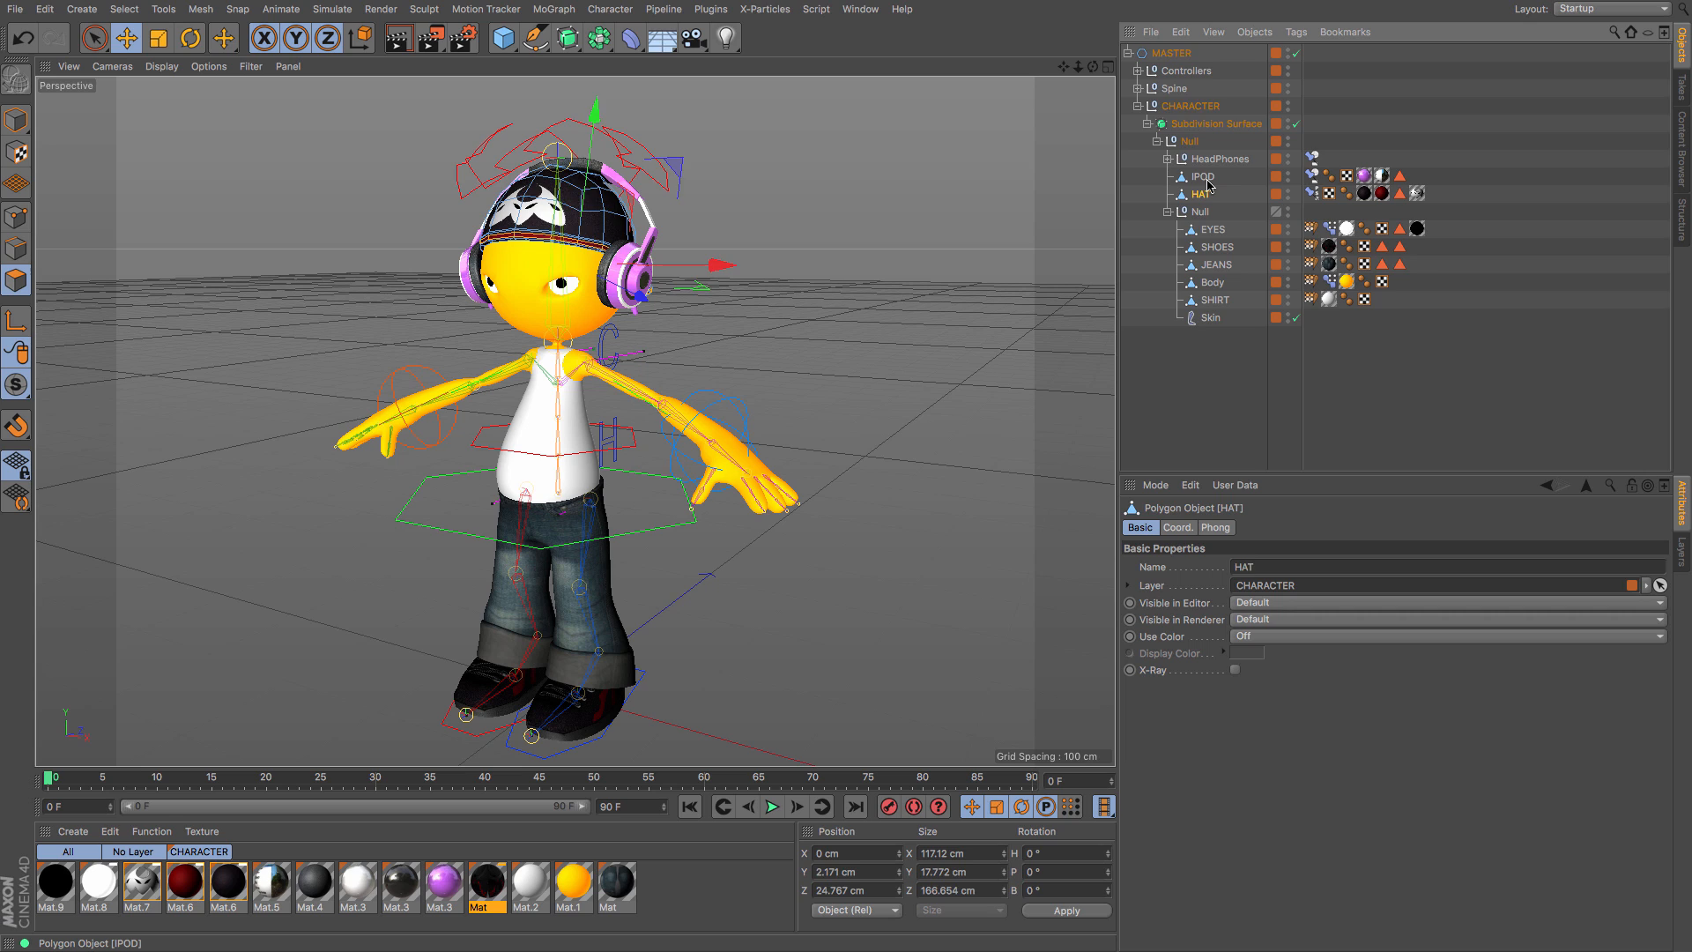
{"action": "left_click", "coordinate": [1204, 177]}
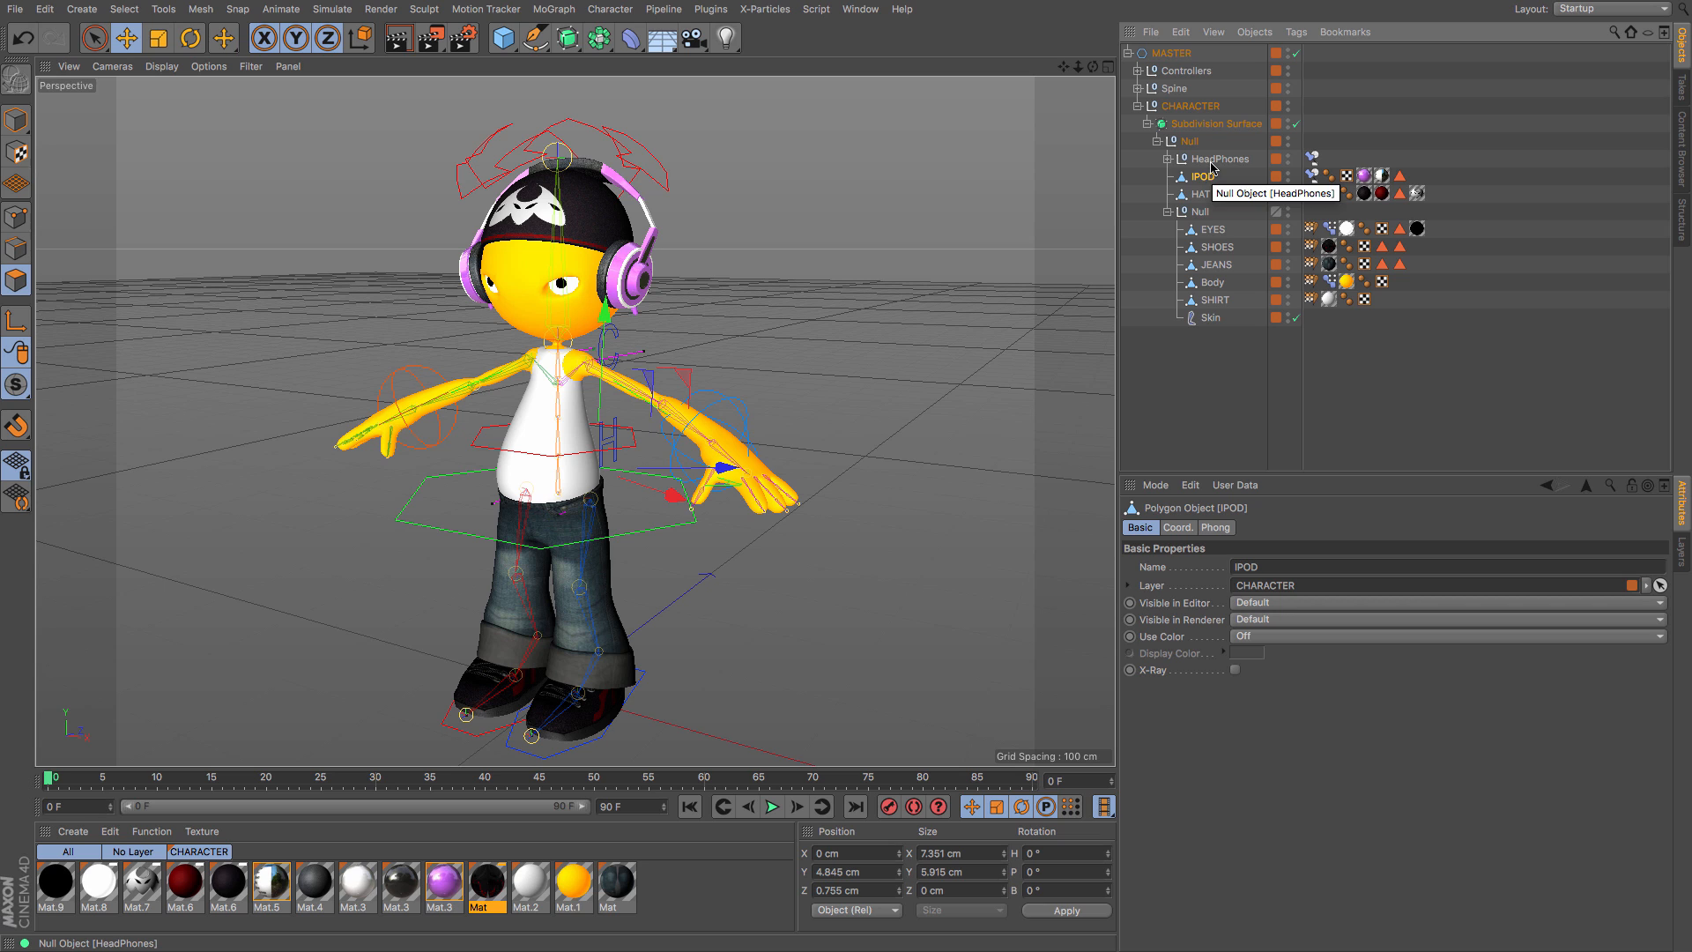
Step: Collapse the CHARACTER hierarchy and examine the objects nested under the Spine null
{"action": "left_click", "coordinate": [1173, 125]}
{"action": "left_click", "coordinate": [1147, 125]}
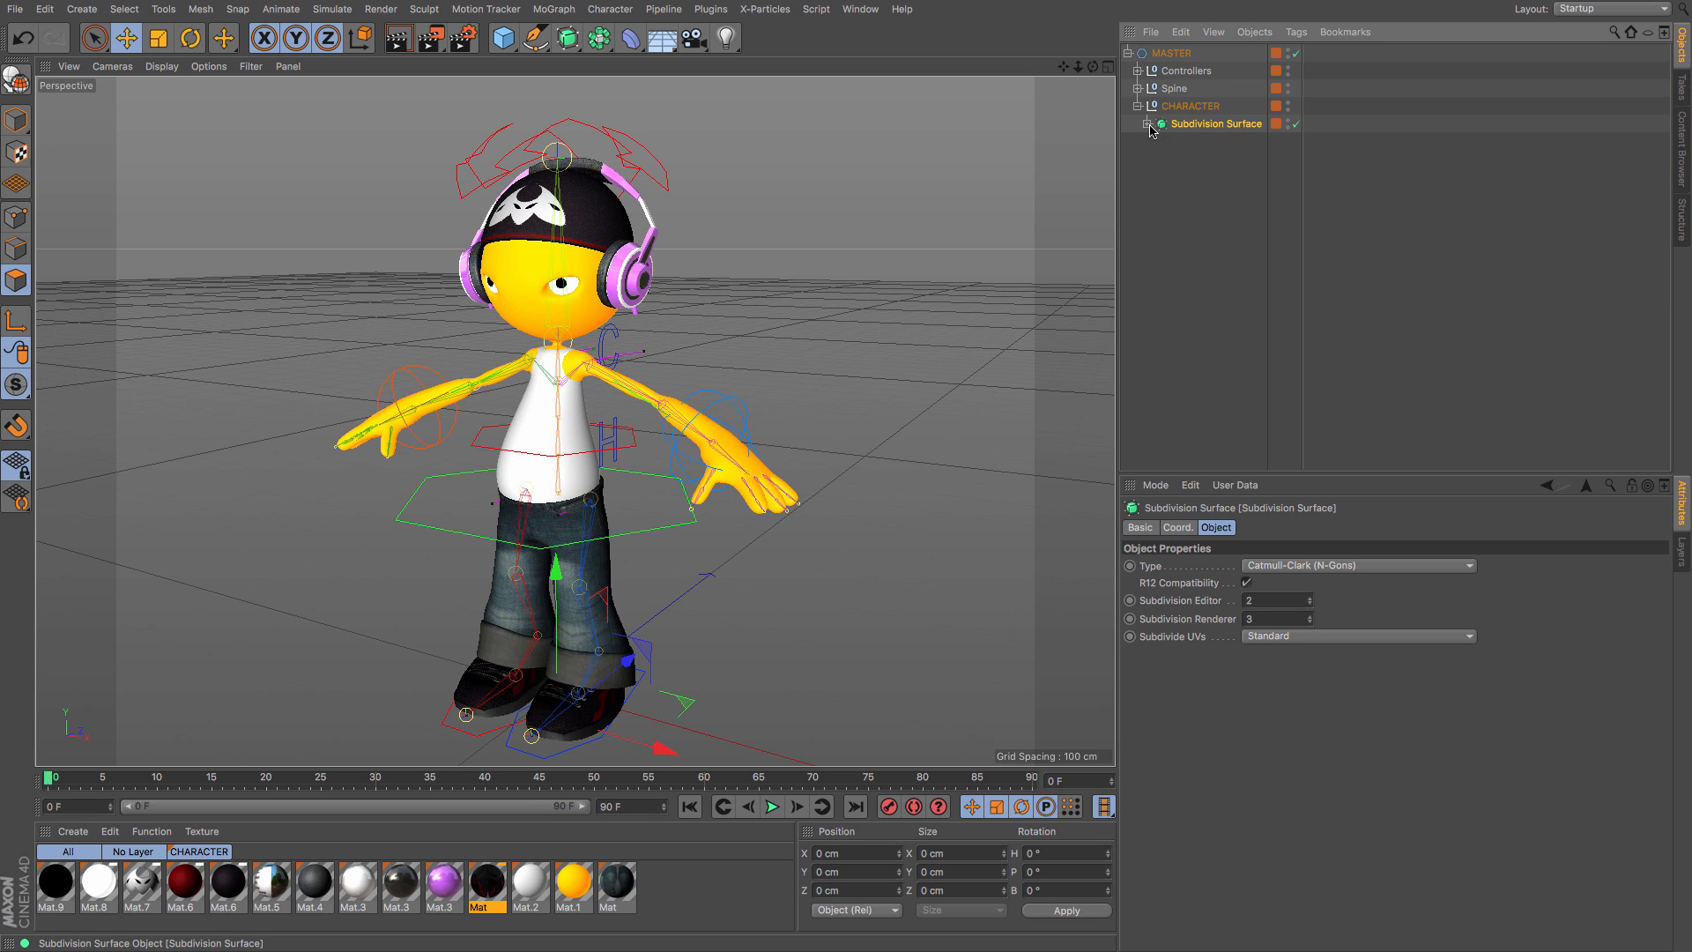
{"action": "left_click", "coordinate": [1137, 106]}
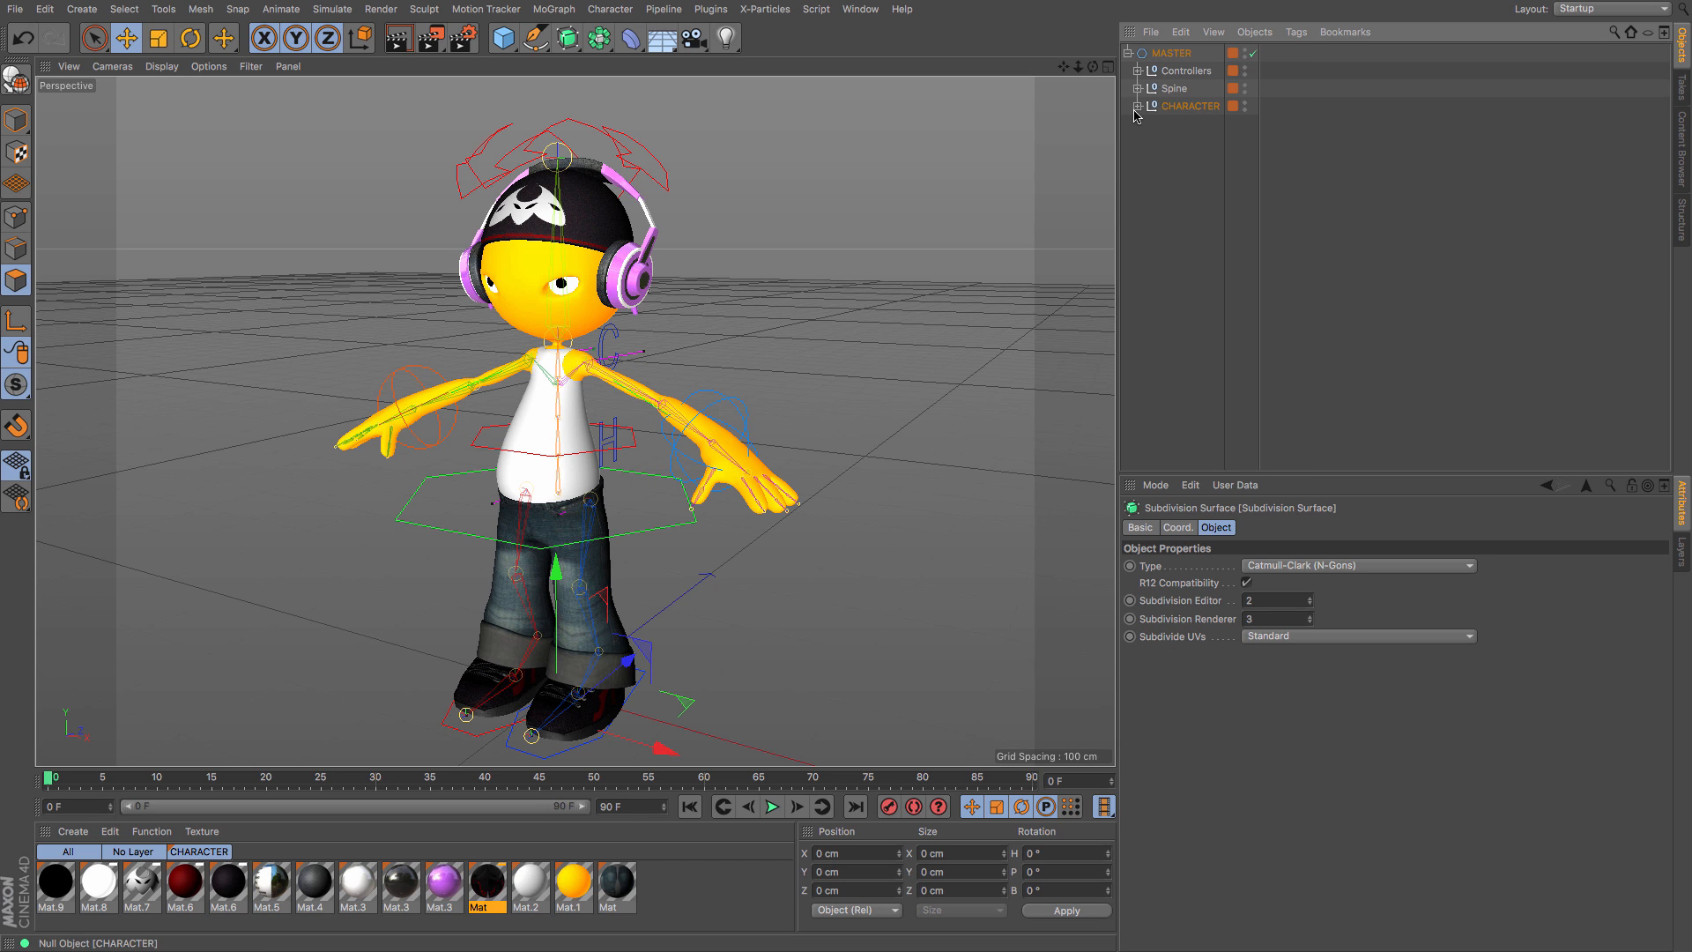
{"action": "left_click", "coordinate": [1175, 89]}
{"action": "left_click", "coordinate": [1138, 89]}
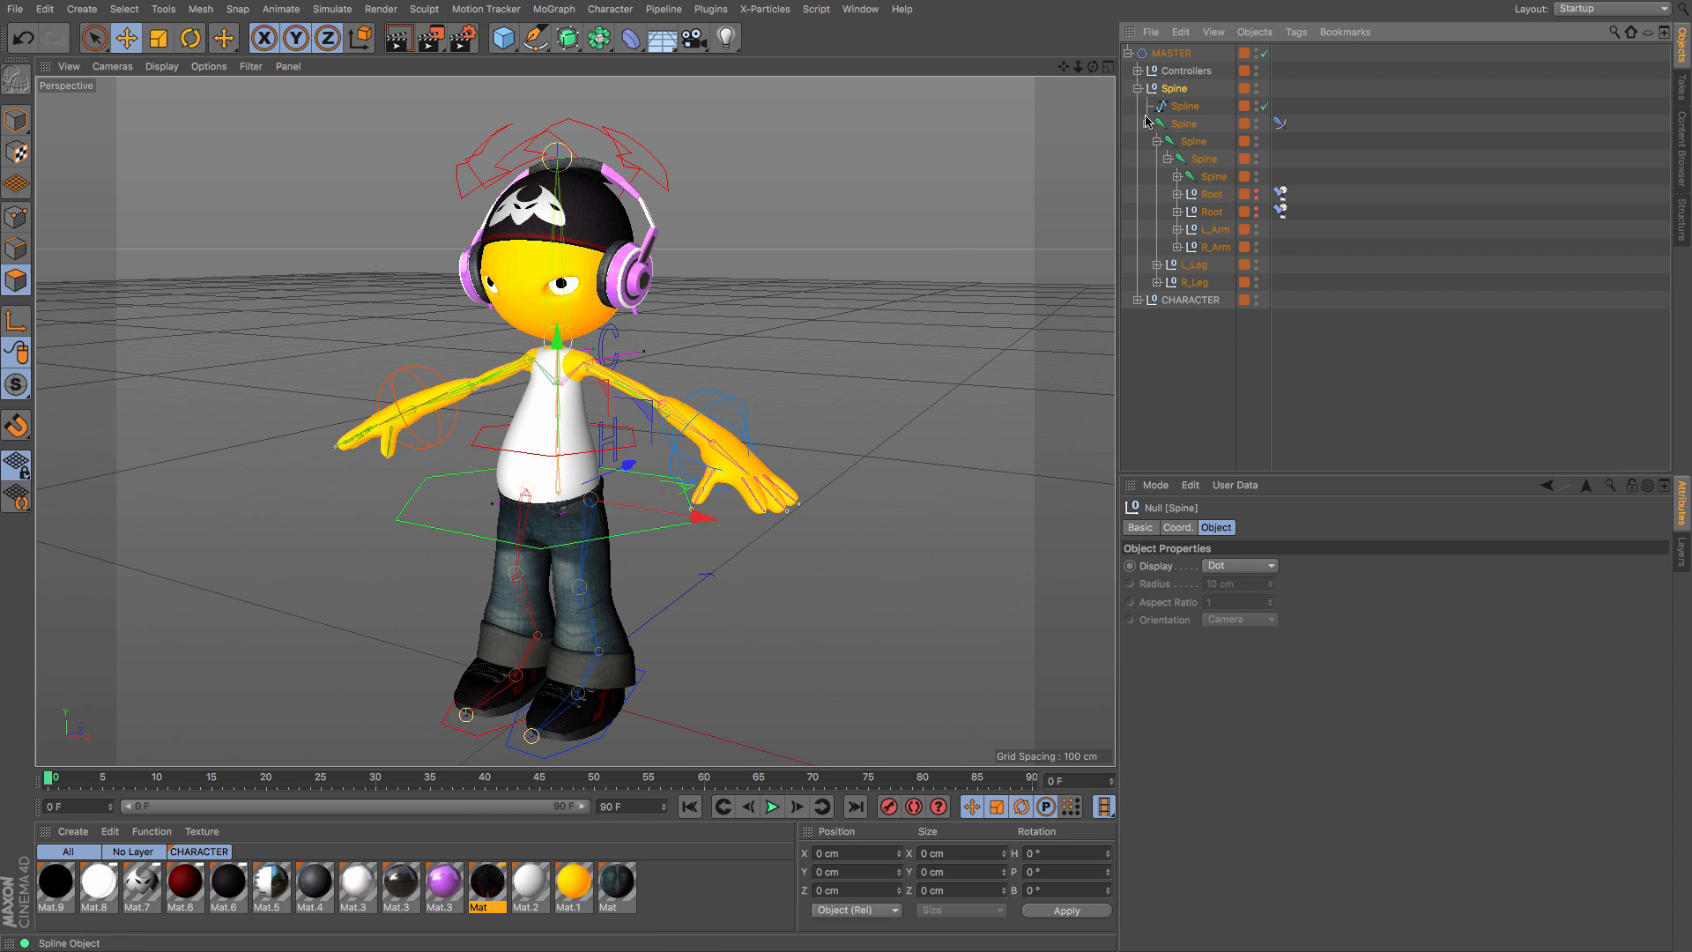
{"action": "left_click", "coordinate": [1138, 88]}
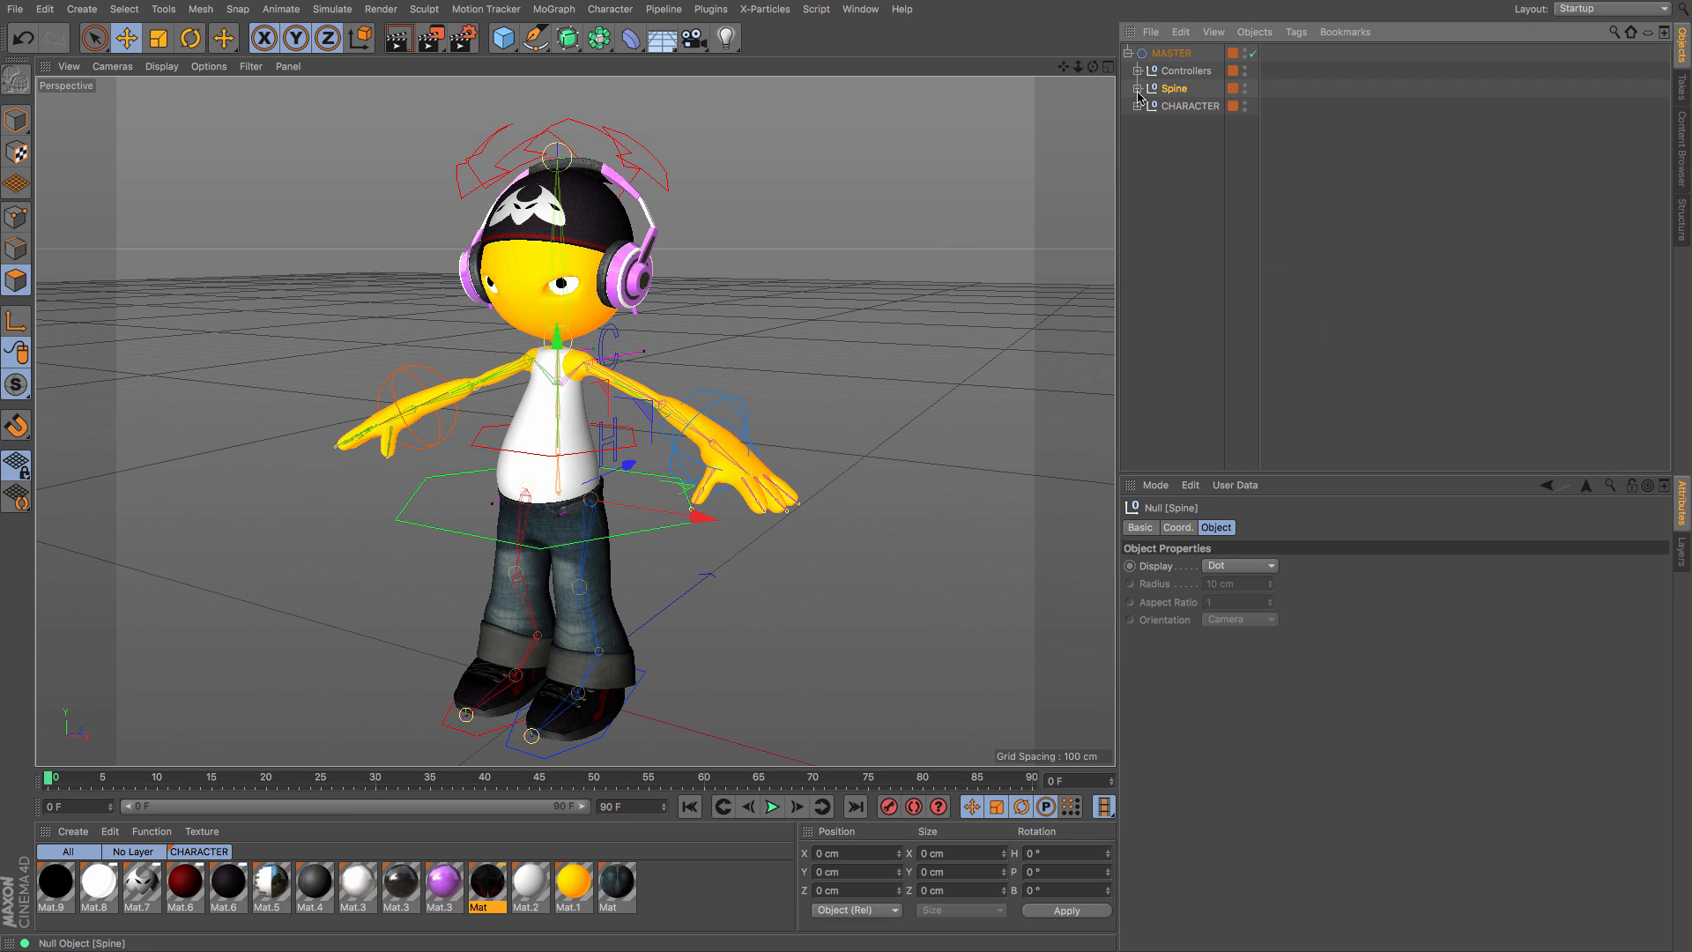
Step: Expand the Controllers null, switch to Model mode and select the L_Leg-Controller spline at the character's left foot
{"action": "left_click", "coordinate": [1176, 72]}
{"action": "left_click", "coordinate": [1138, 71]}
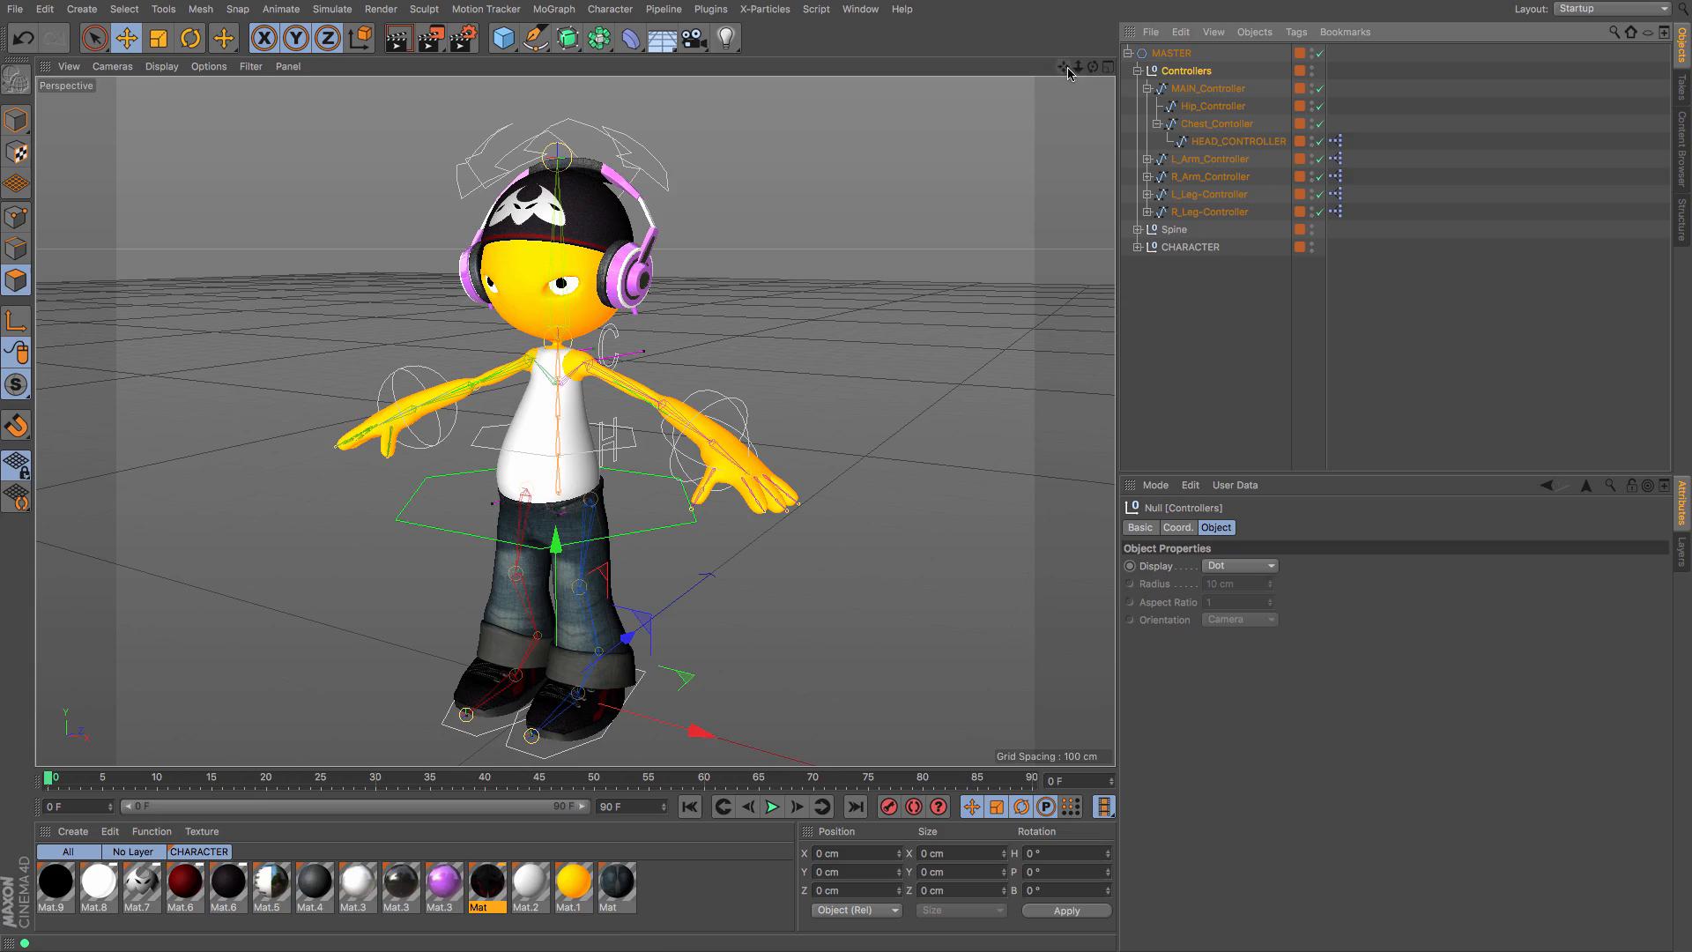
{"action": "left_click_drag", "start_coordinate": [1064, 67], "coordinate": [1035, 9]}
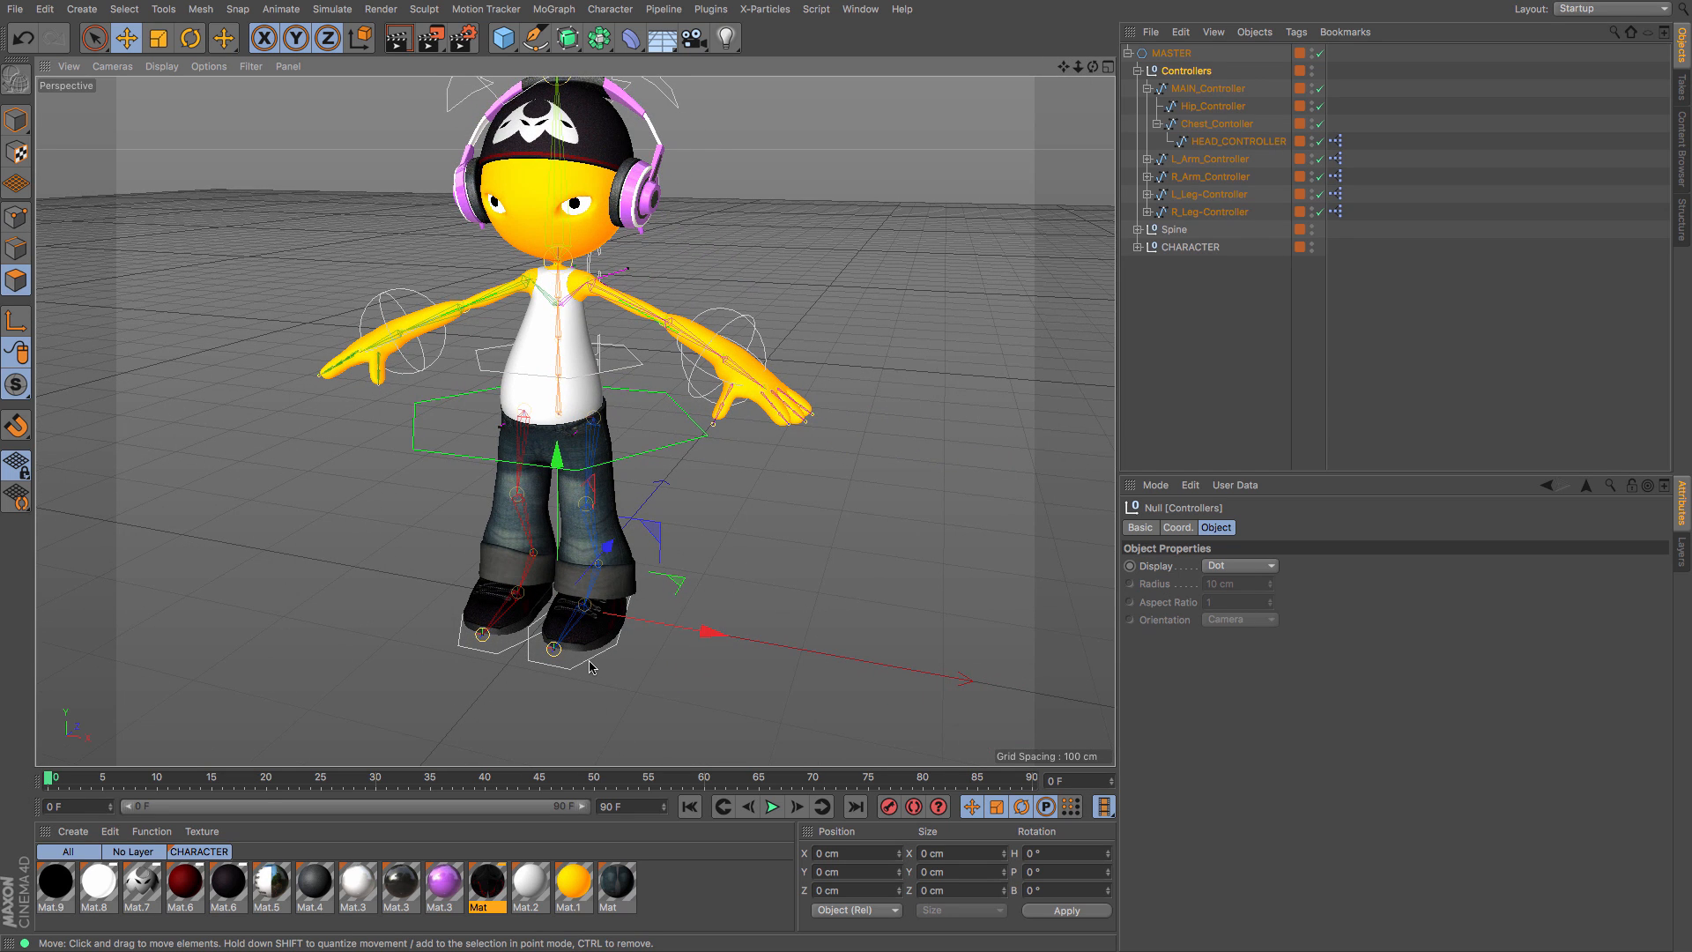
{"action": "left_click", "coordinate": [16, 120]}
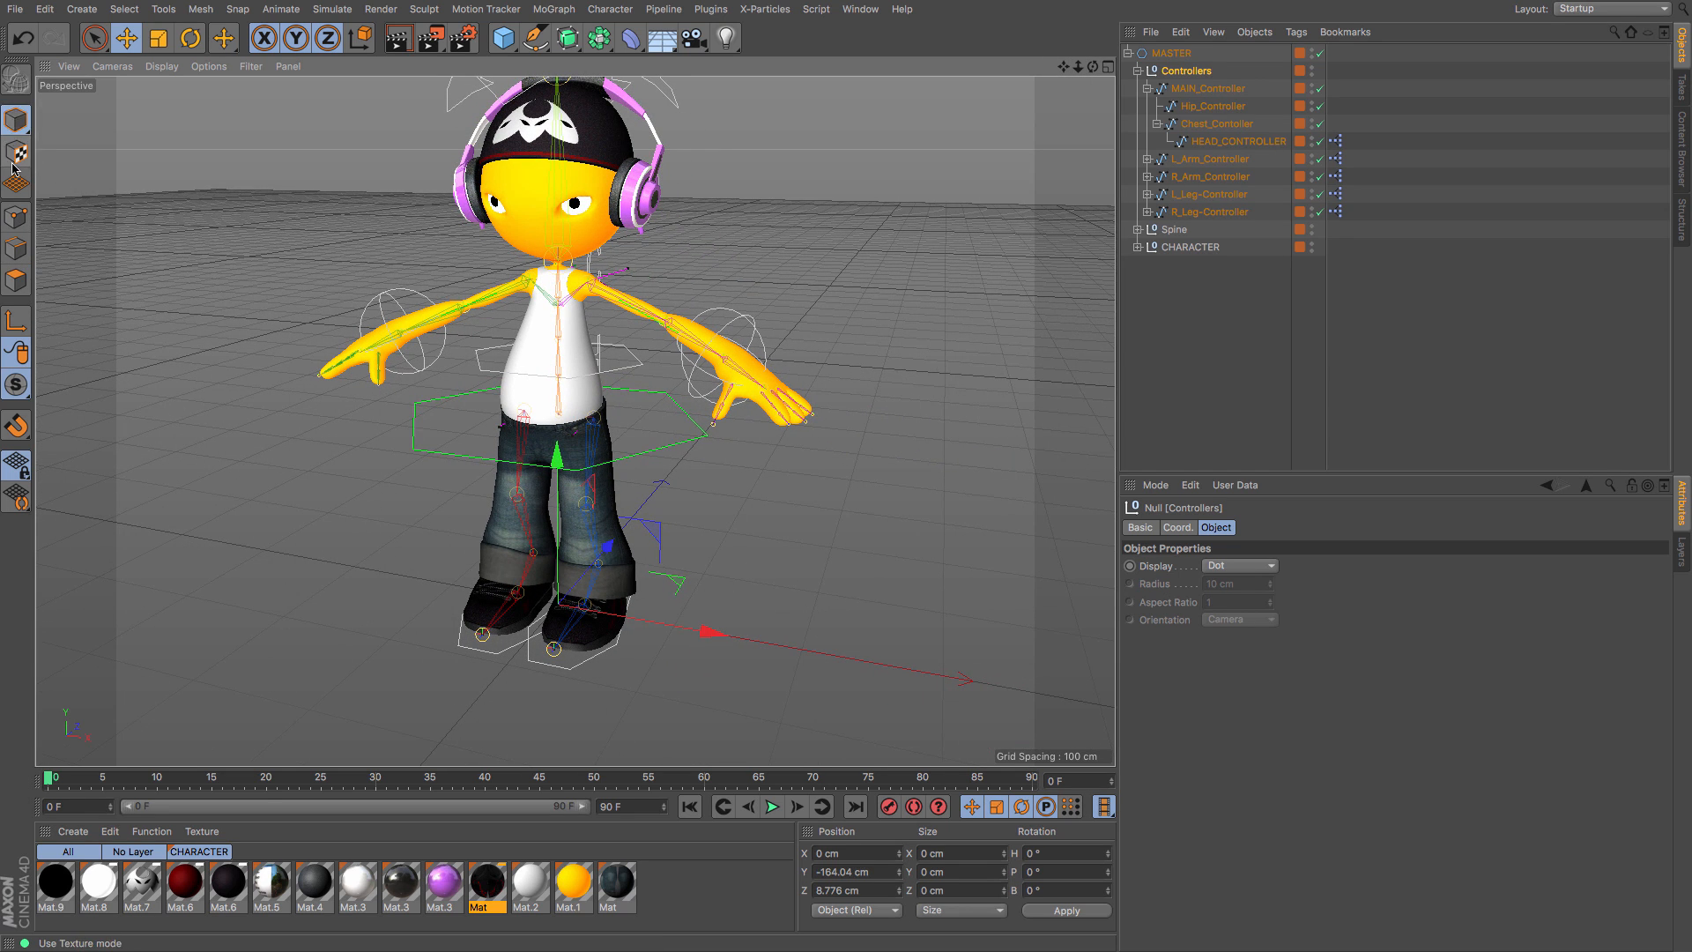
{"action": "left_click", "coordinate": [570, 676]}
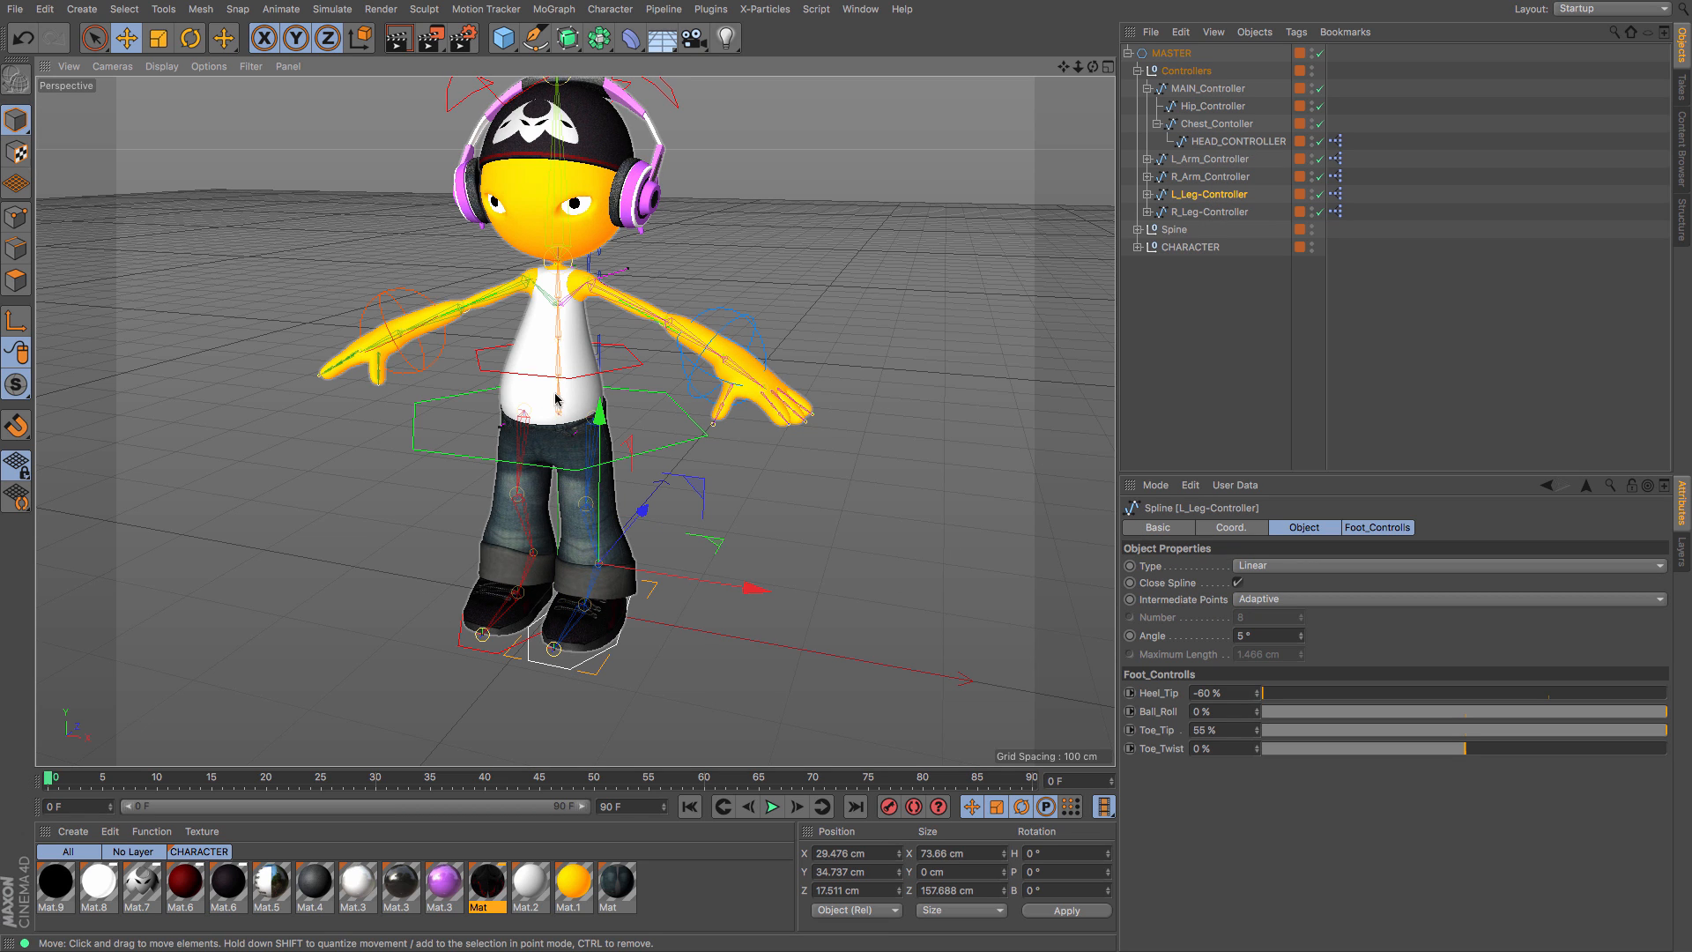
Step: Raise the left leg controller to Y 38.502 cm, and try moving it along X before undoing that move
{"action": "left_click_drag", "start_coordinate": [598, 417], "coordinate": [489, 416]}
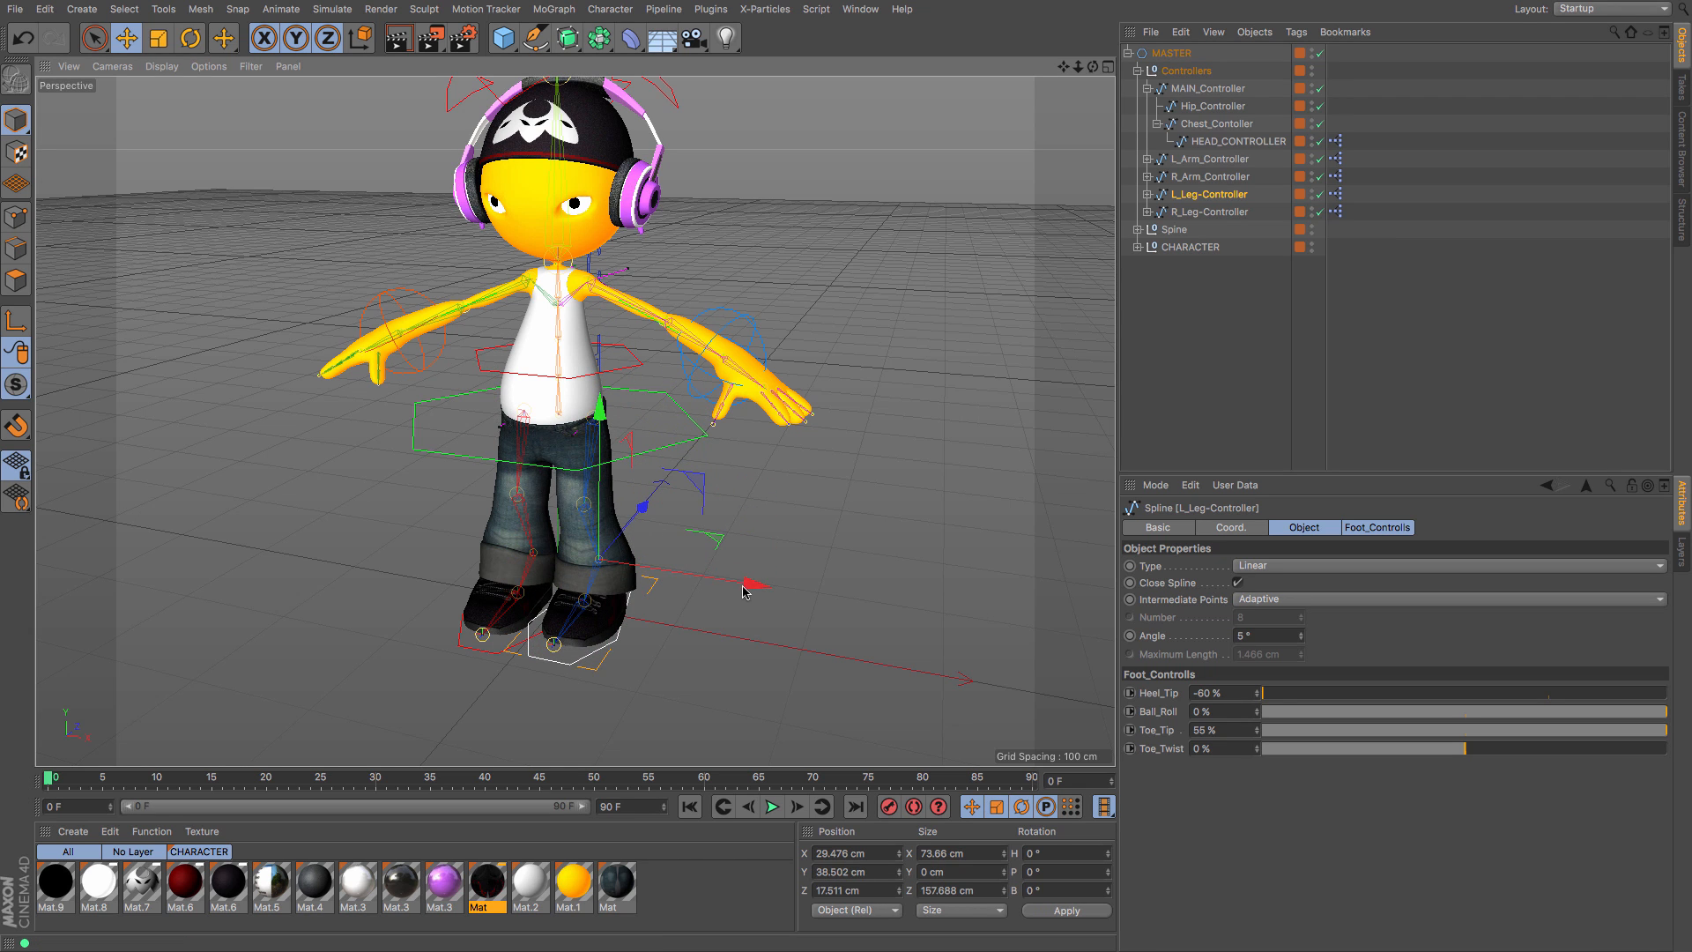
{"action": "left_click_drag", "start_coordinate": [744, 586], "coordinate": [923, 583]}
{"action": "key", "text": "ctrl+z"}
Step: Reselect L_Leg-Controller with the Move tool active and show only its Foot_Controlls parameters
{"action": "left_click", "coordinate": [191, 38]}
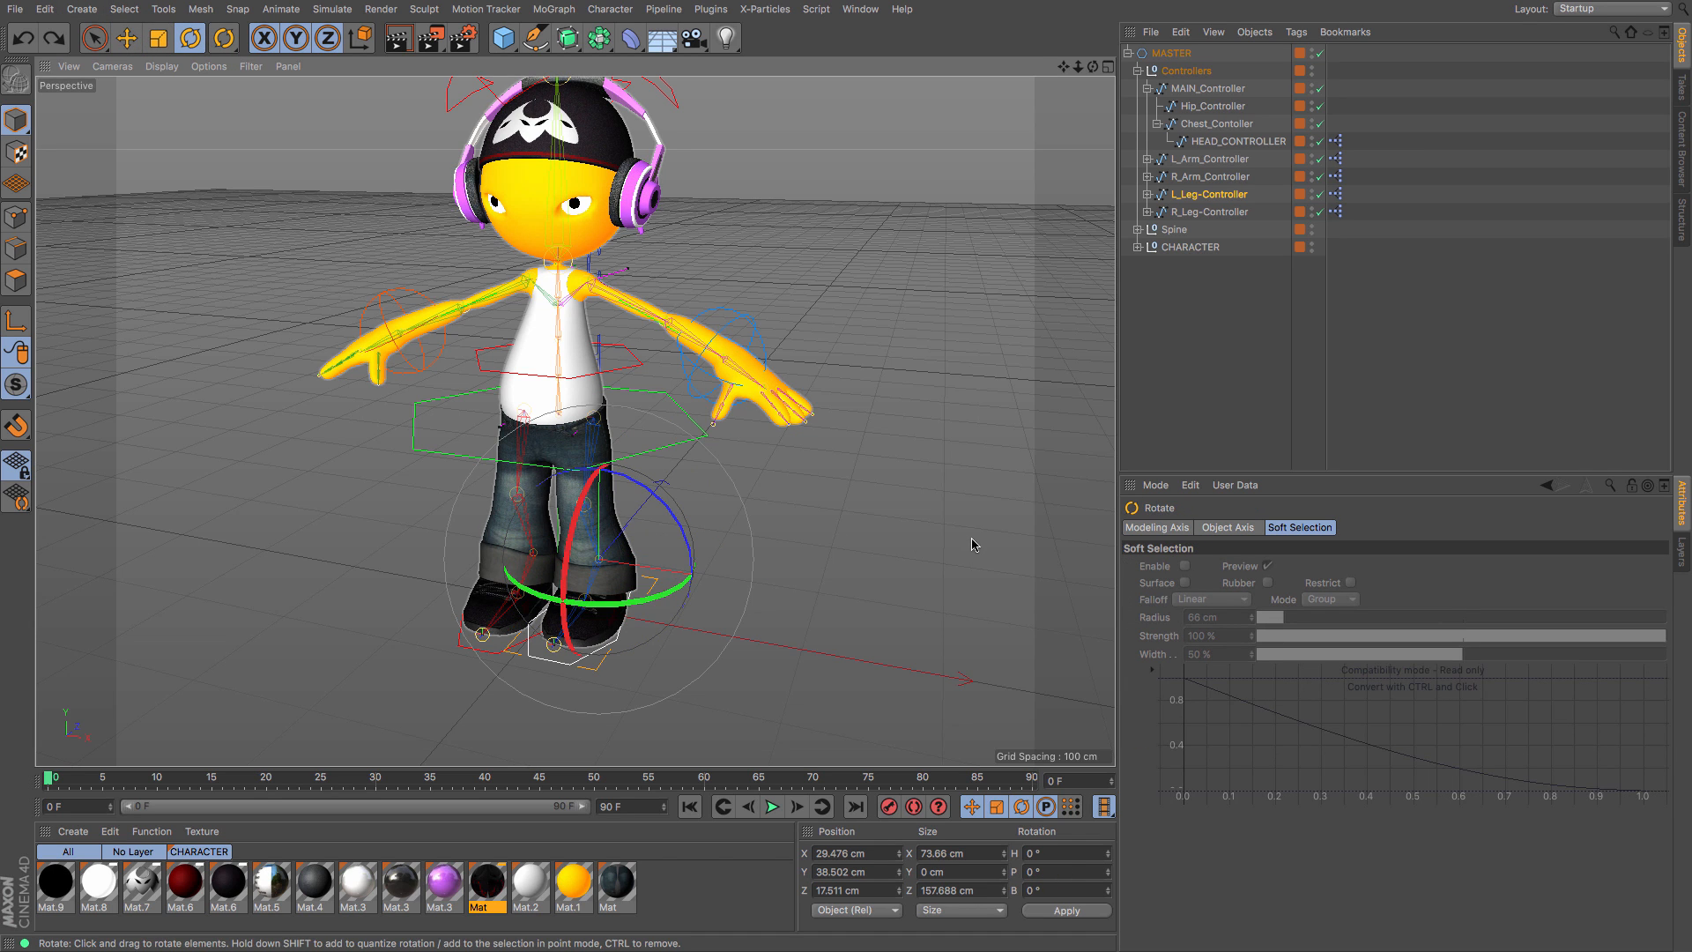
{"action": "left_click", "coordinate": [1202, 196]}
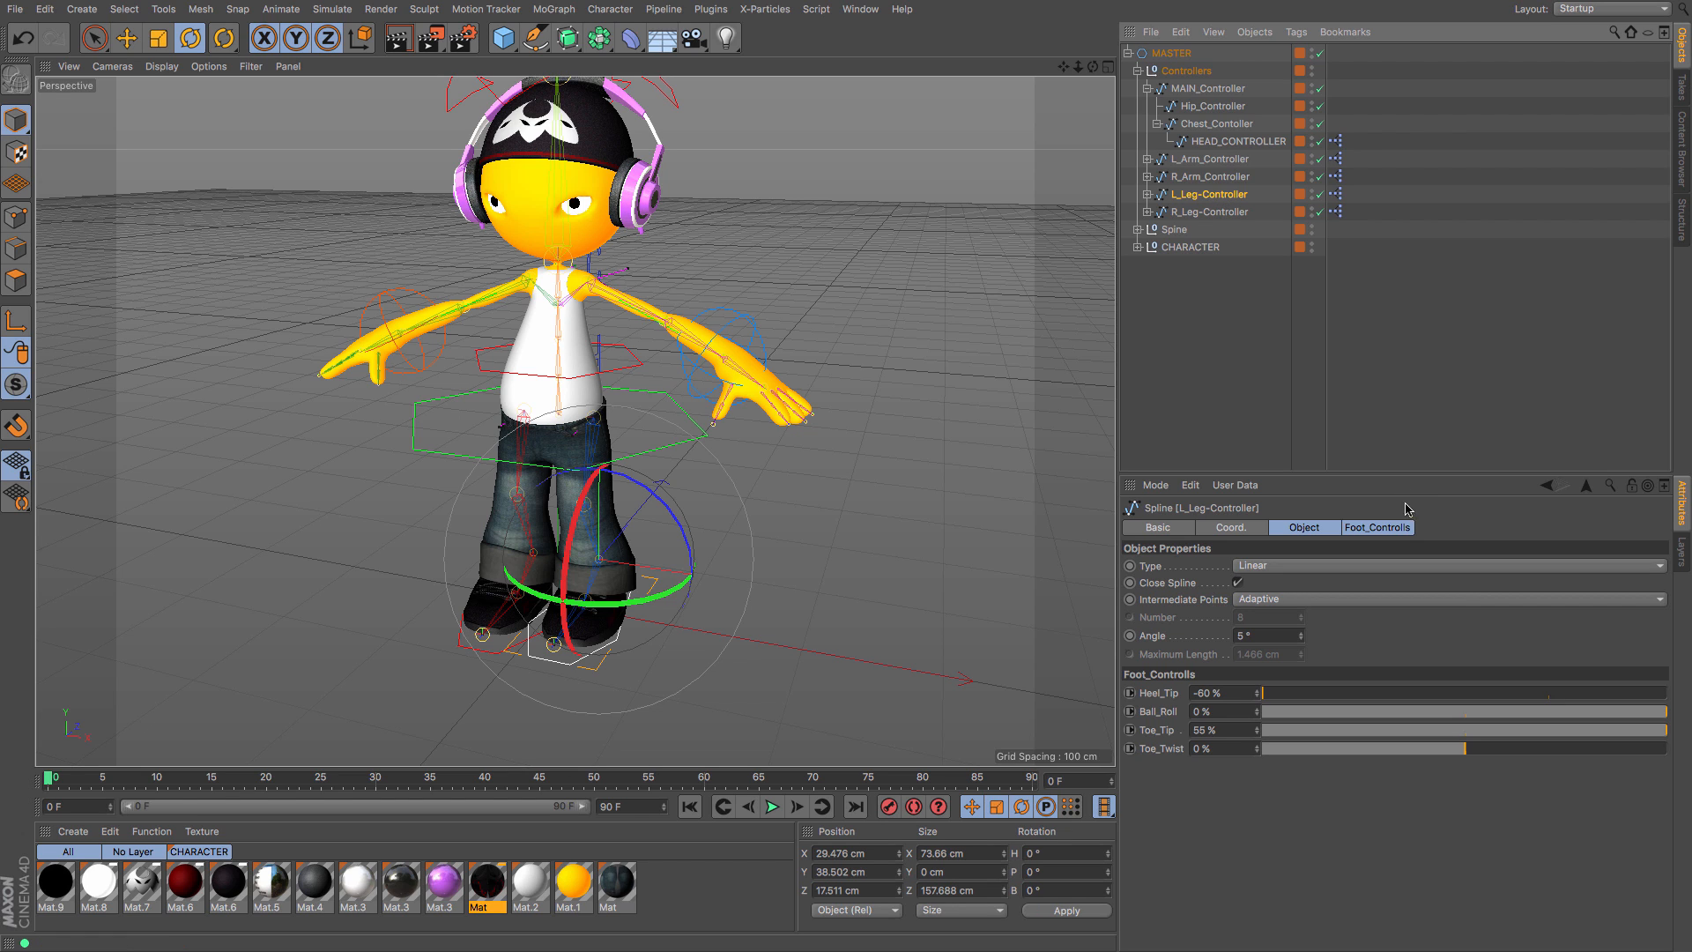
{"action": "left_click", "coordinate": [1384, 531]}
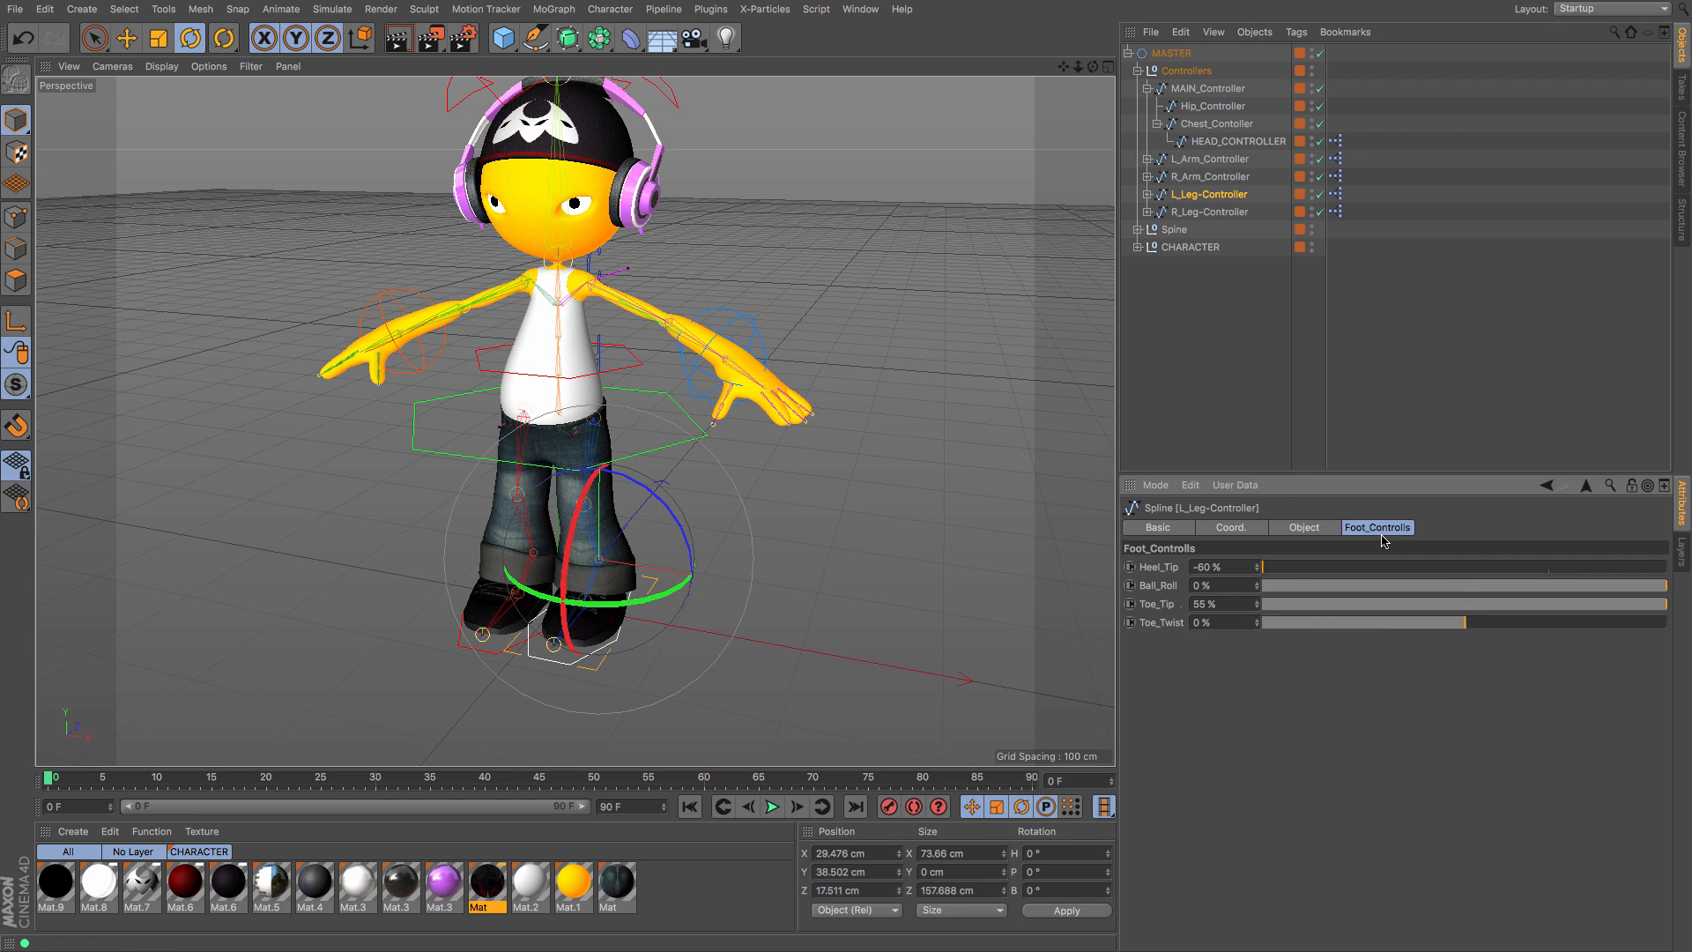
{"action": "left_click", "coordinate": [126, 39]}
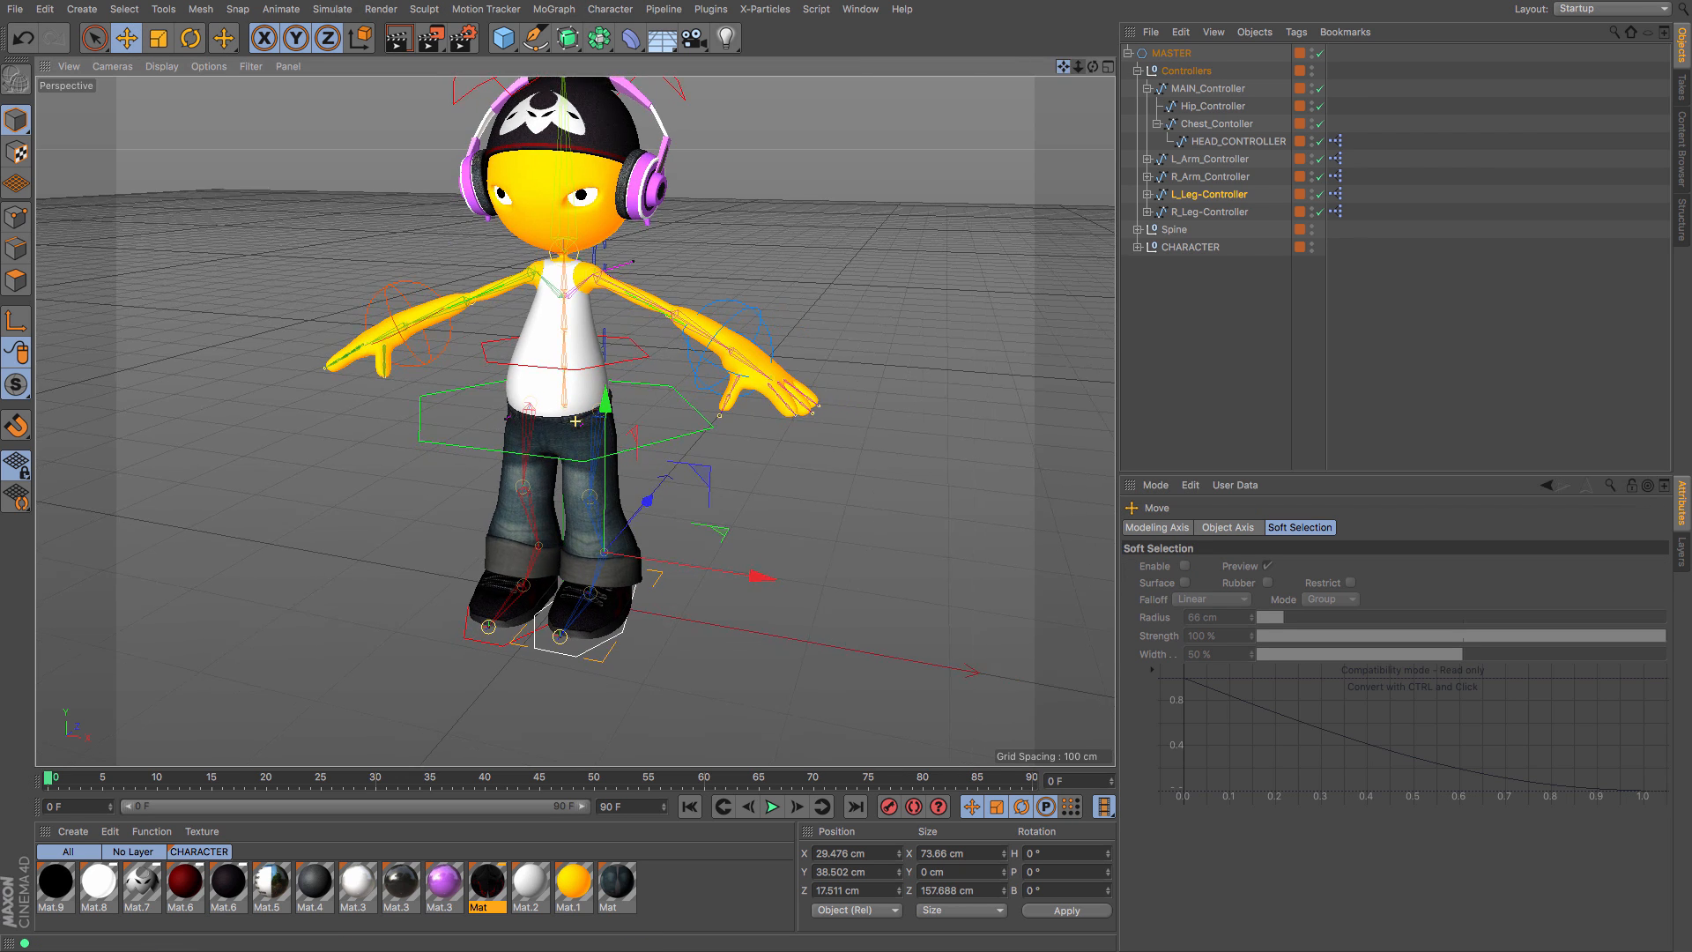
{"action": "mouse_move", "coordinate": [1063, 67]}
{"action": "left_mouse_down"}
{"action": "mouse_move", "coordinate": [1074, 28]}
{"action": "mouse_move", "coordinate": [1062, 72]}
{"action": "mouse_move", "coordinate": [1031, 74]}
{"action": "mouse_move", "coordinate": [1077, 72]}
{"action": "mouse_move", "coordinate": [1065, 63]}
{"action": "left_mouse_up"}
{"action": "left_click", "coordinate": [1215, 194]}
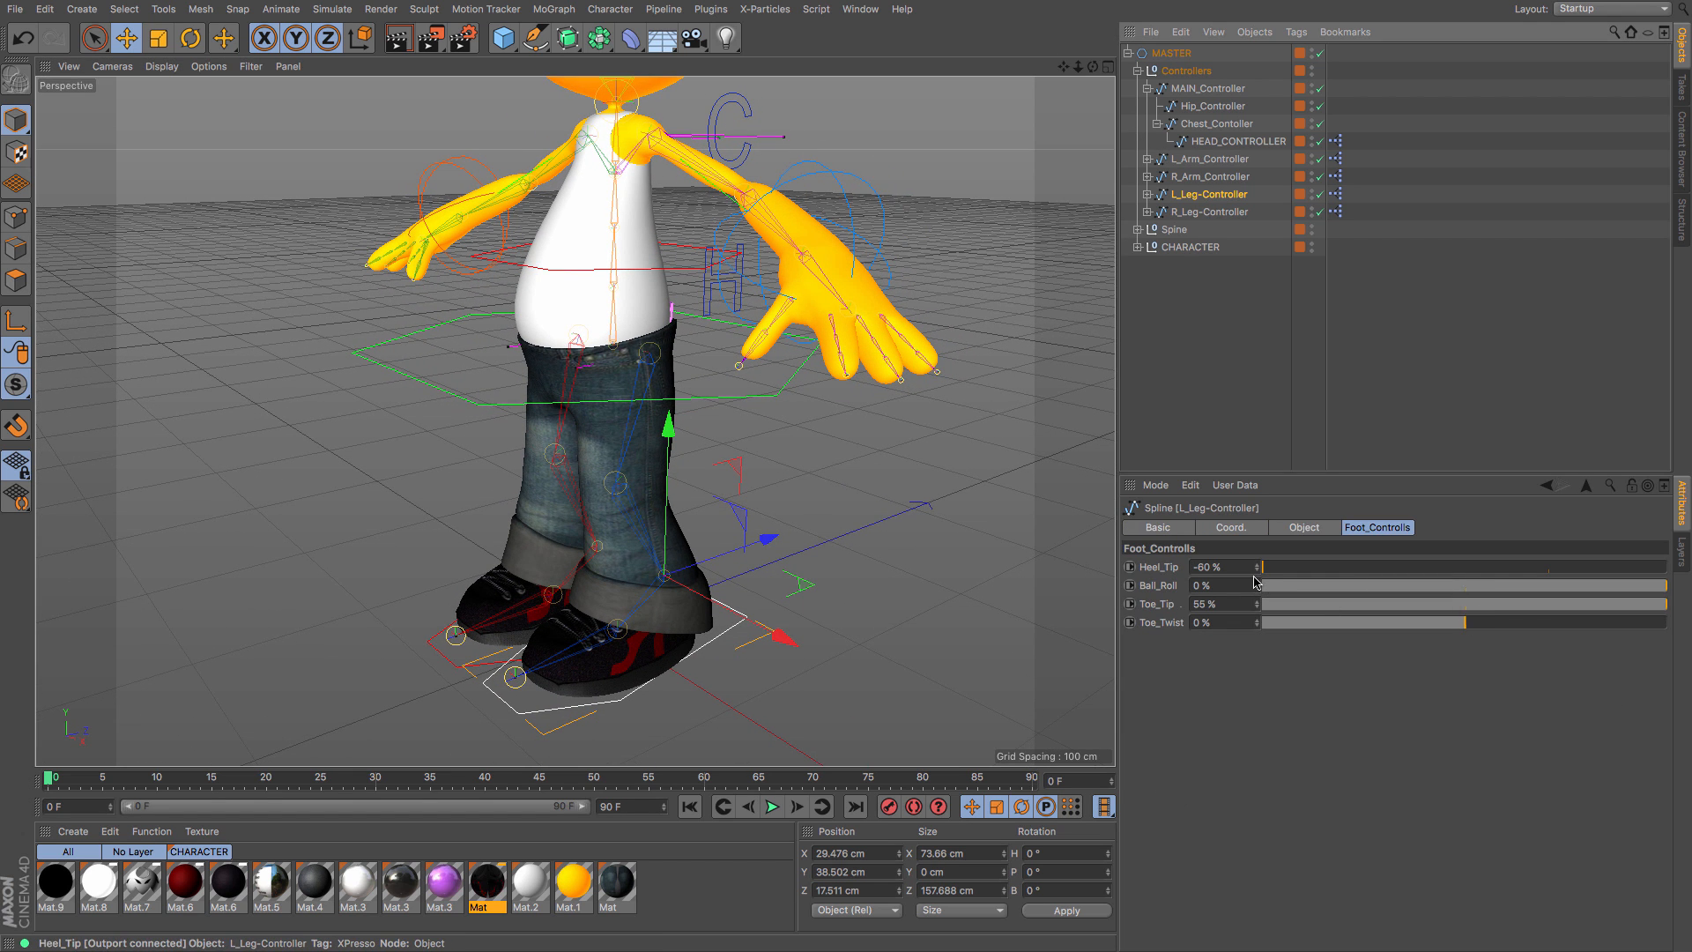
Step: Test the Heel_Tip and Ball_Roll sliders of the left leg controller, returning them to -60 % and 0 %
{"action": "left_click_drag", "start_coordinate": [1264, 572], "coordinate": [1624, 585]}
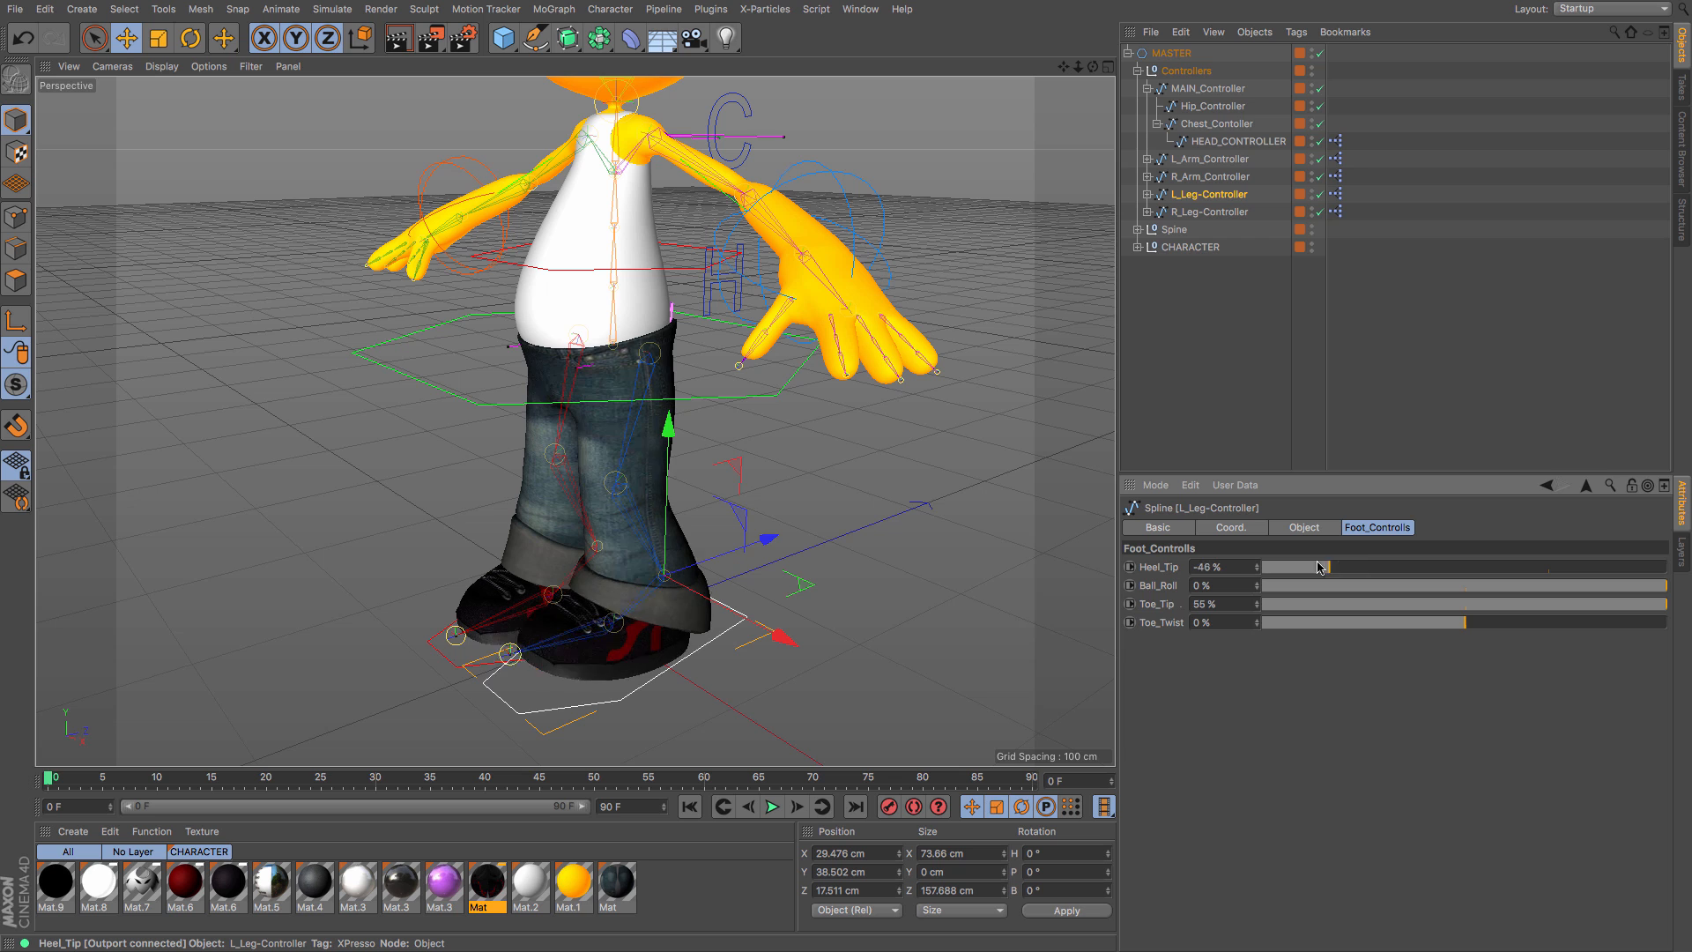
{"action": "left_click_drag", "start_coordinate": [1318, 579], "coordinate": [1253, 588]}
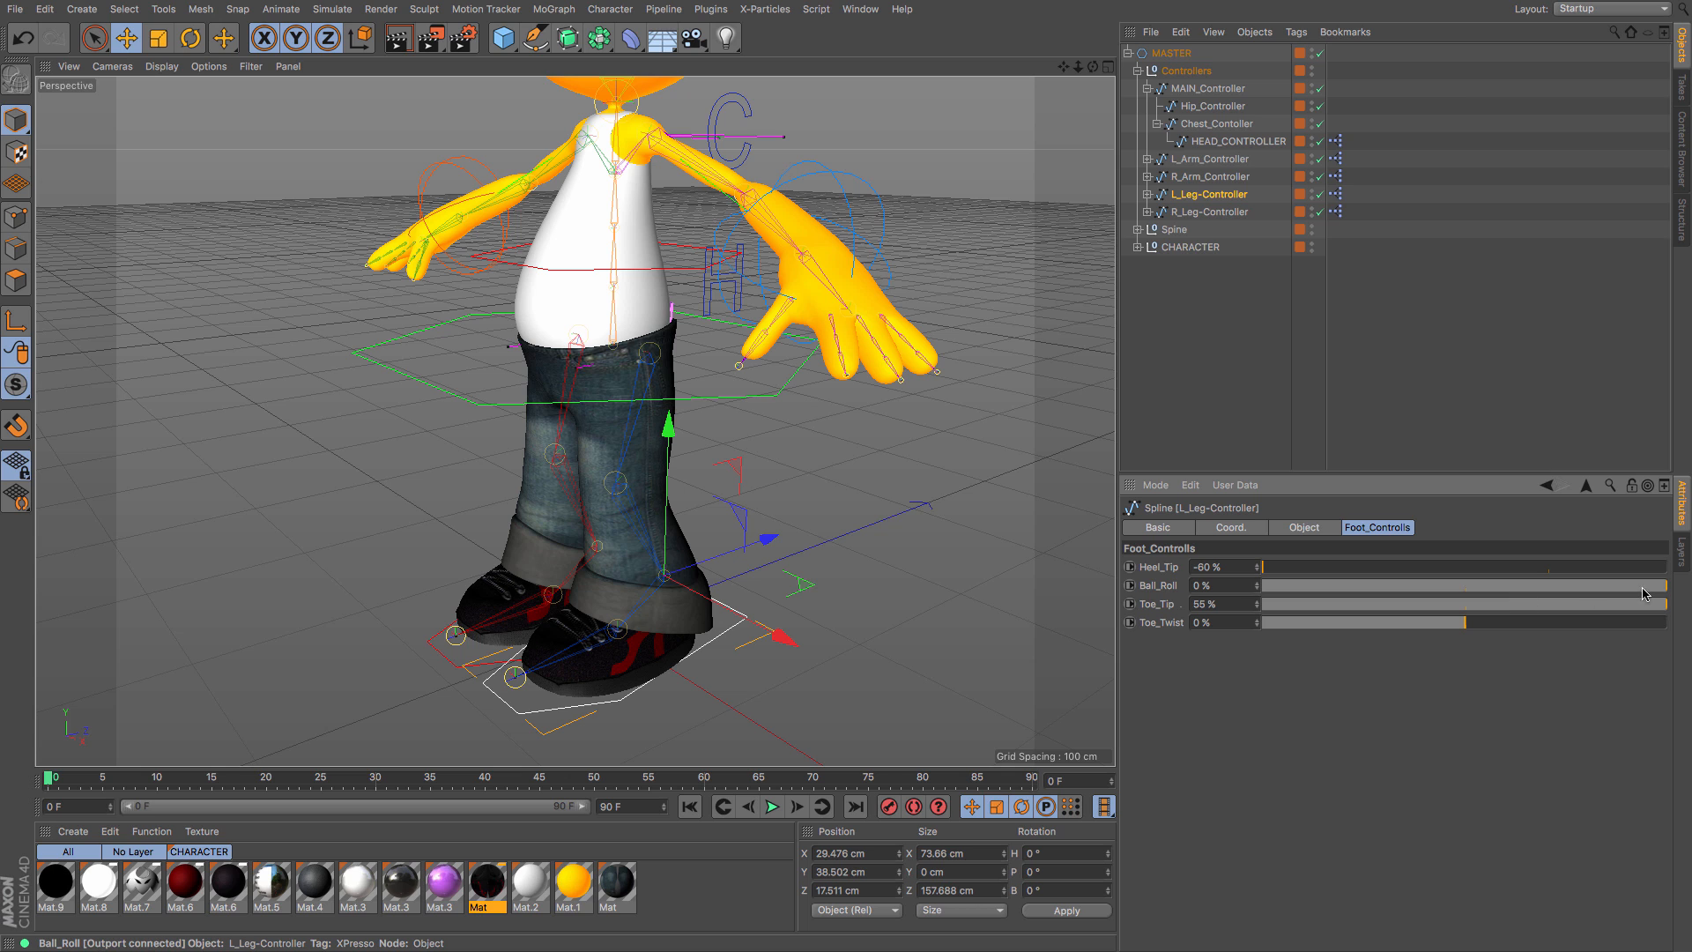
{"action": "left_click_drag", "start_coordinate": [1665, 593], "coordinate": [1263, 587]}
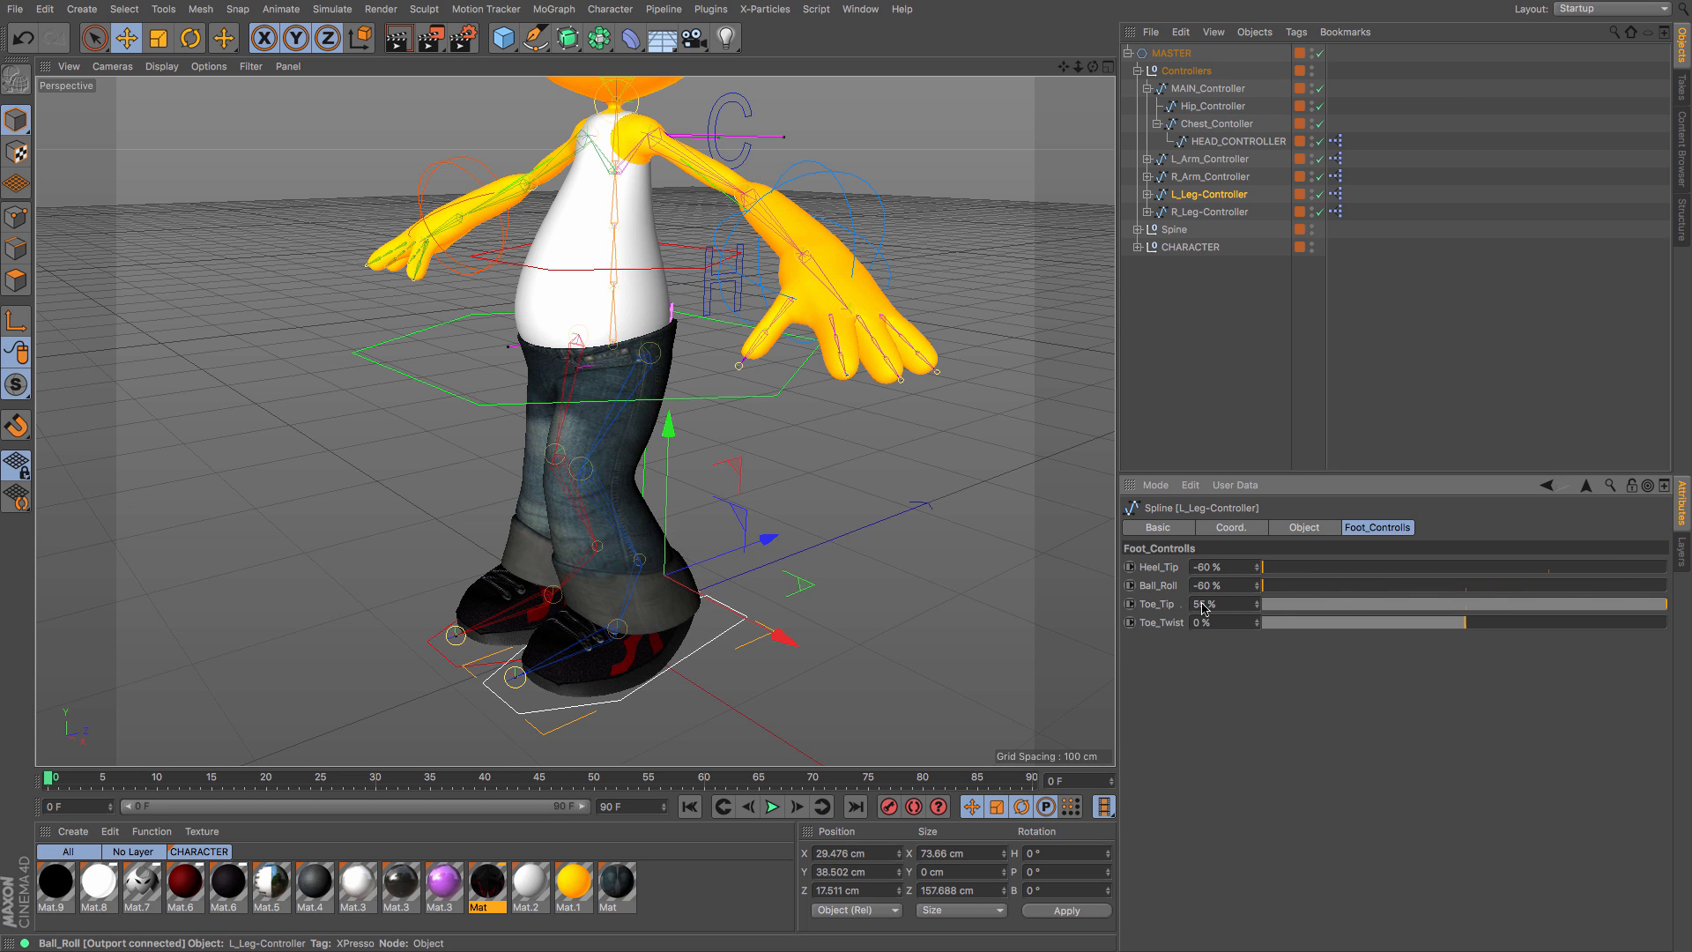
{"action": "left_click_drag", "start_coordinate": [1358, 614], "coordinate": [1263, 586]}
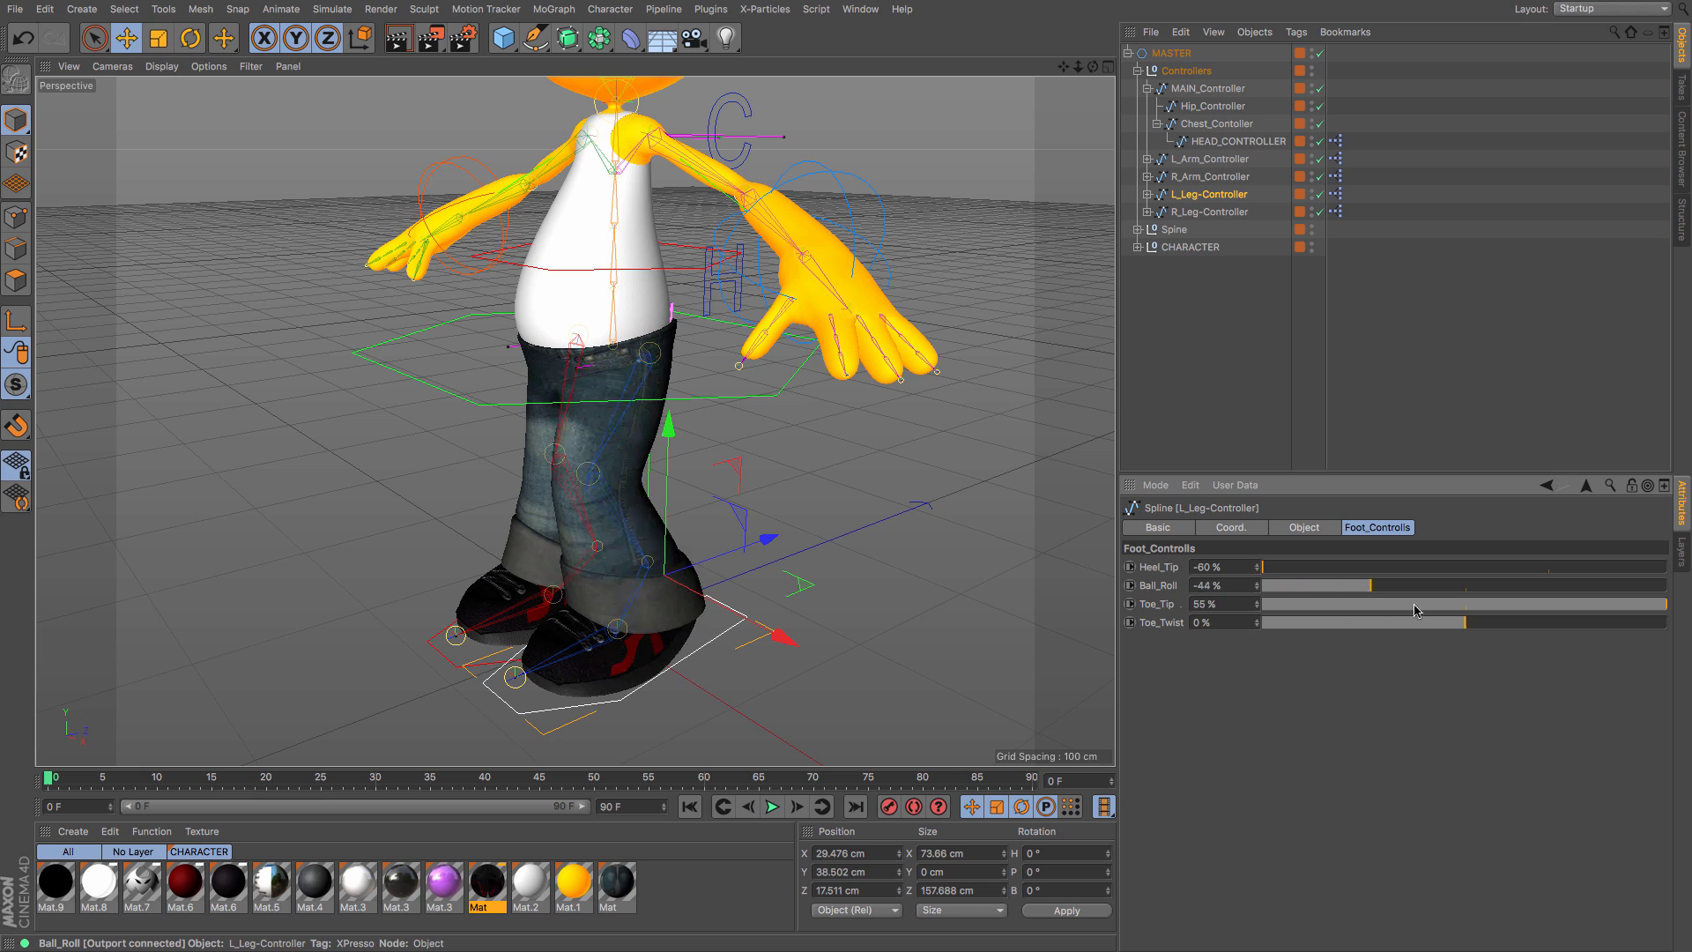
{"action": "left_click_drag", "start_coordinate": [1415, 610], "coordinate": [1603, 627]}
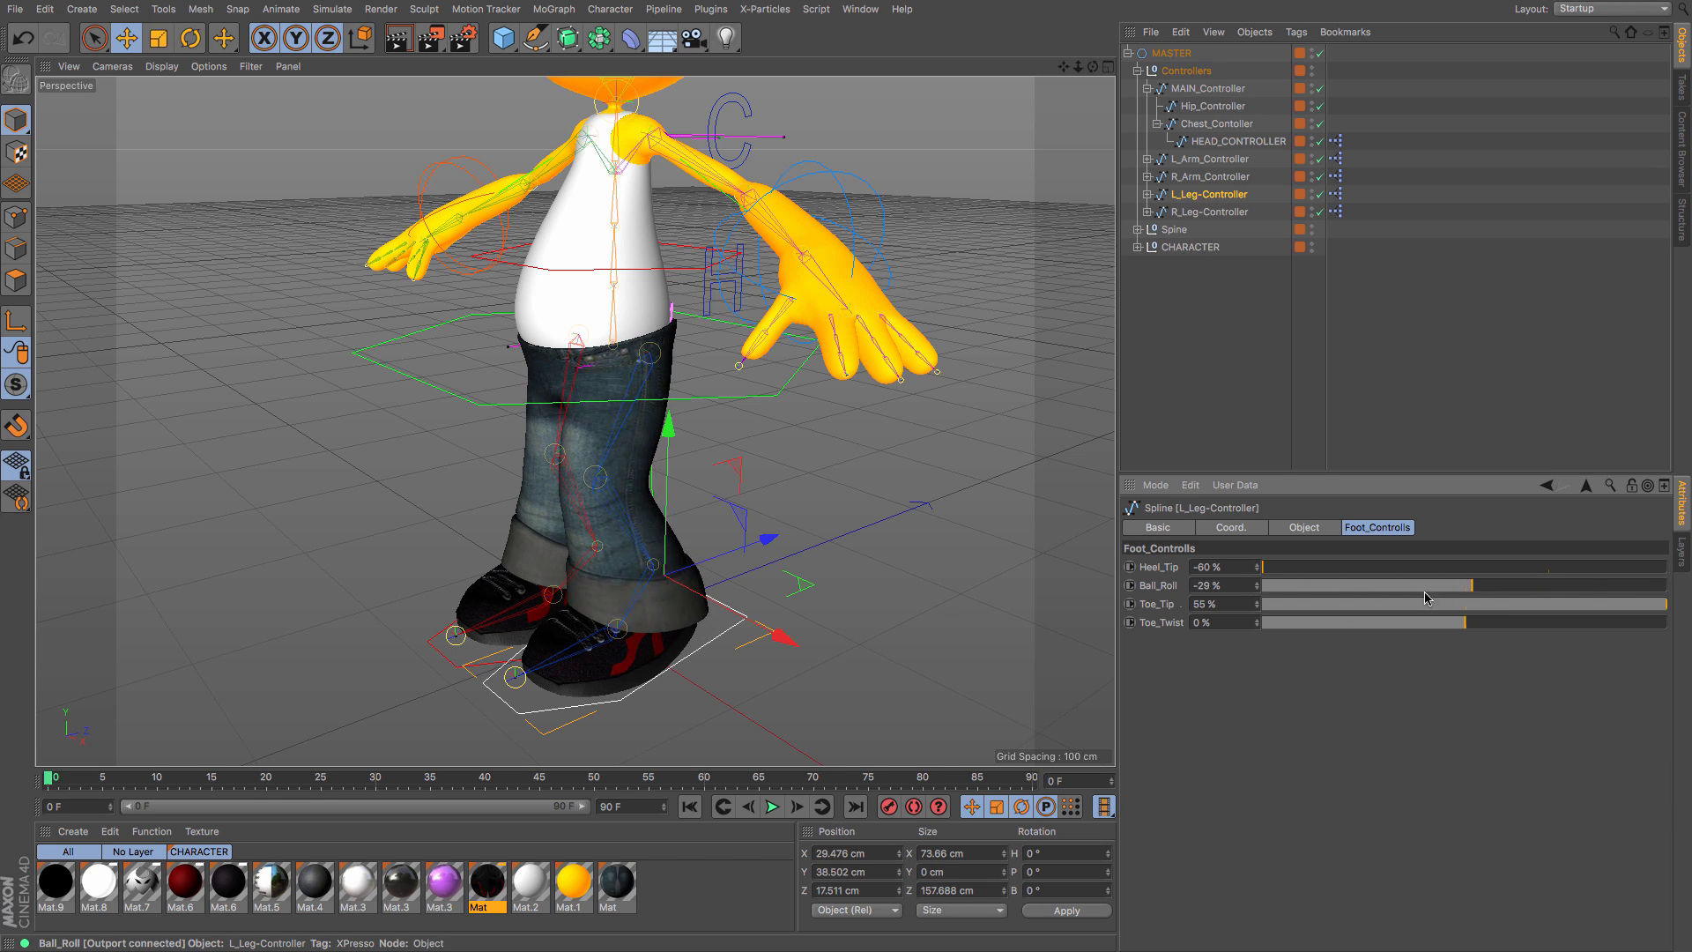
{"action": "left_click_drag", "start_coordinate": [1367, 577], "coordinate": [1341, 602]}
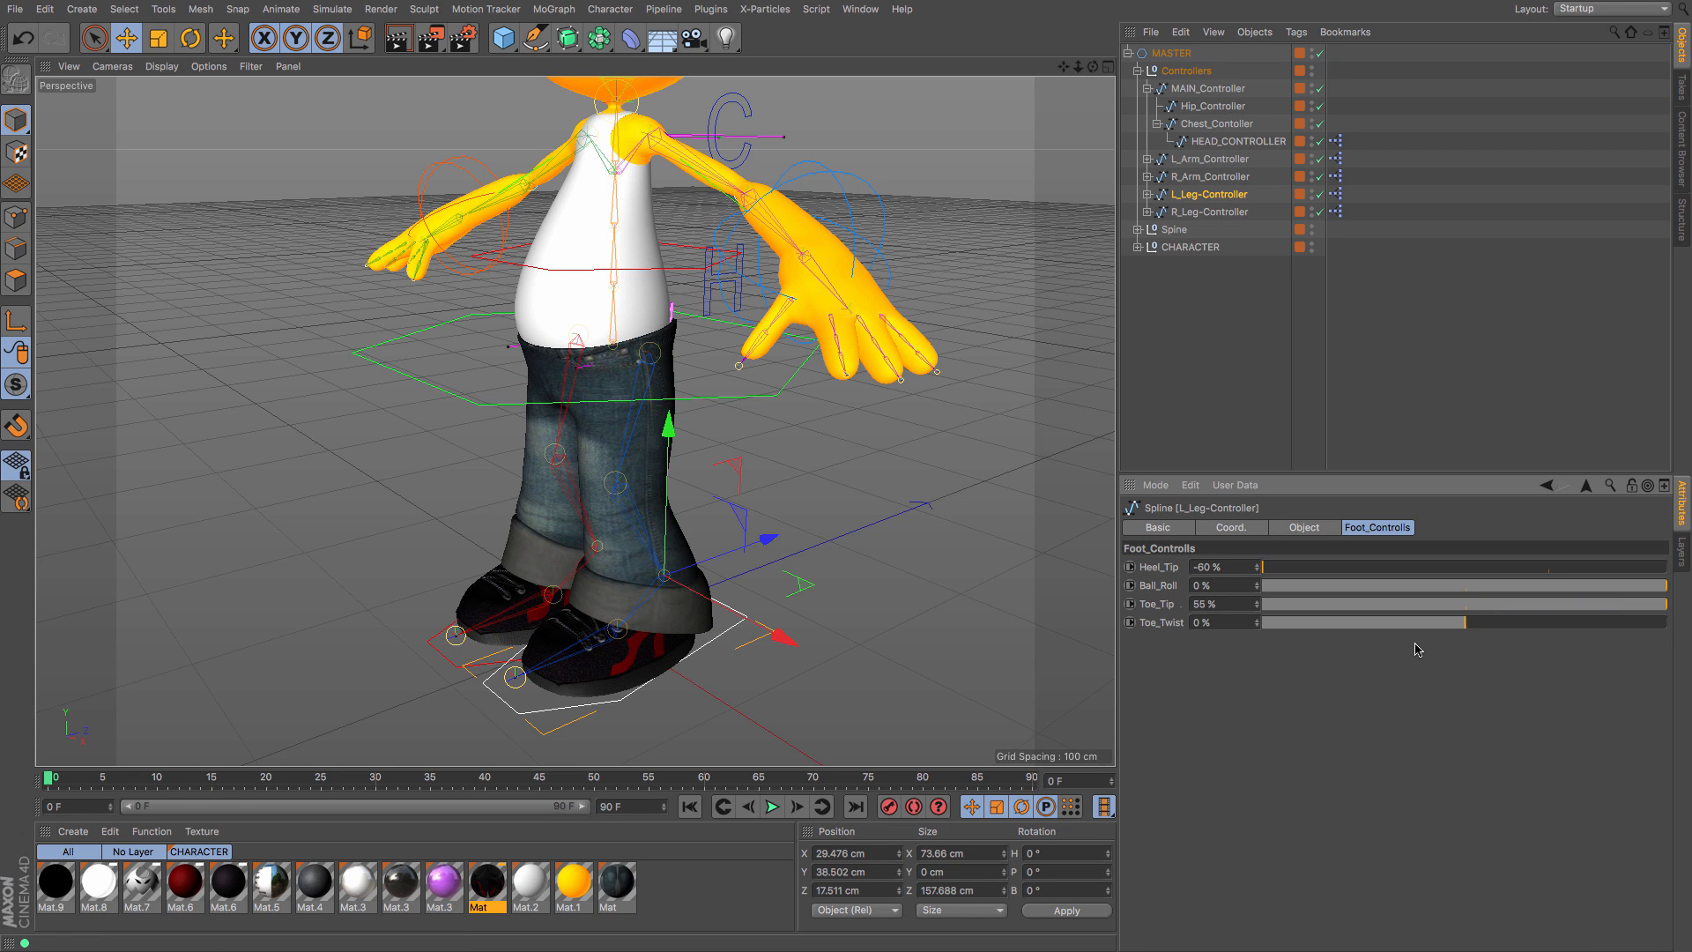
Step: Test the left foot's Toe_Twist slider in the negative direction and return it to 0 %
{"action": "left_click_drag", "start_coordinate": [1690, 646], "coordinate": [1329, 642]}
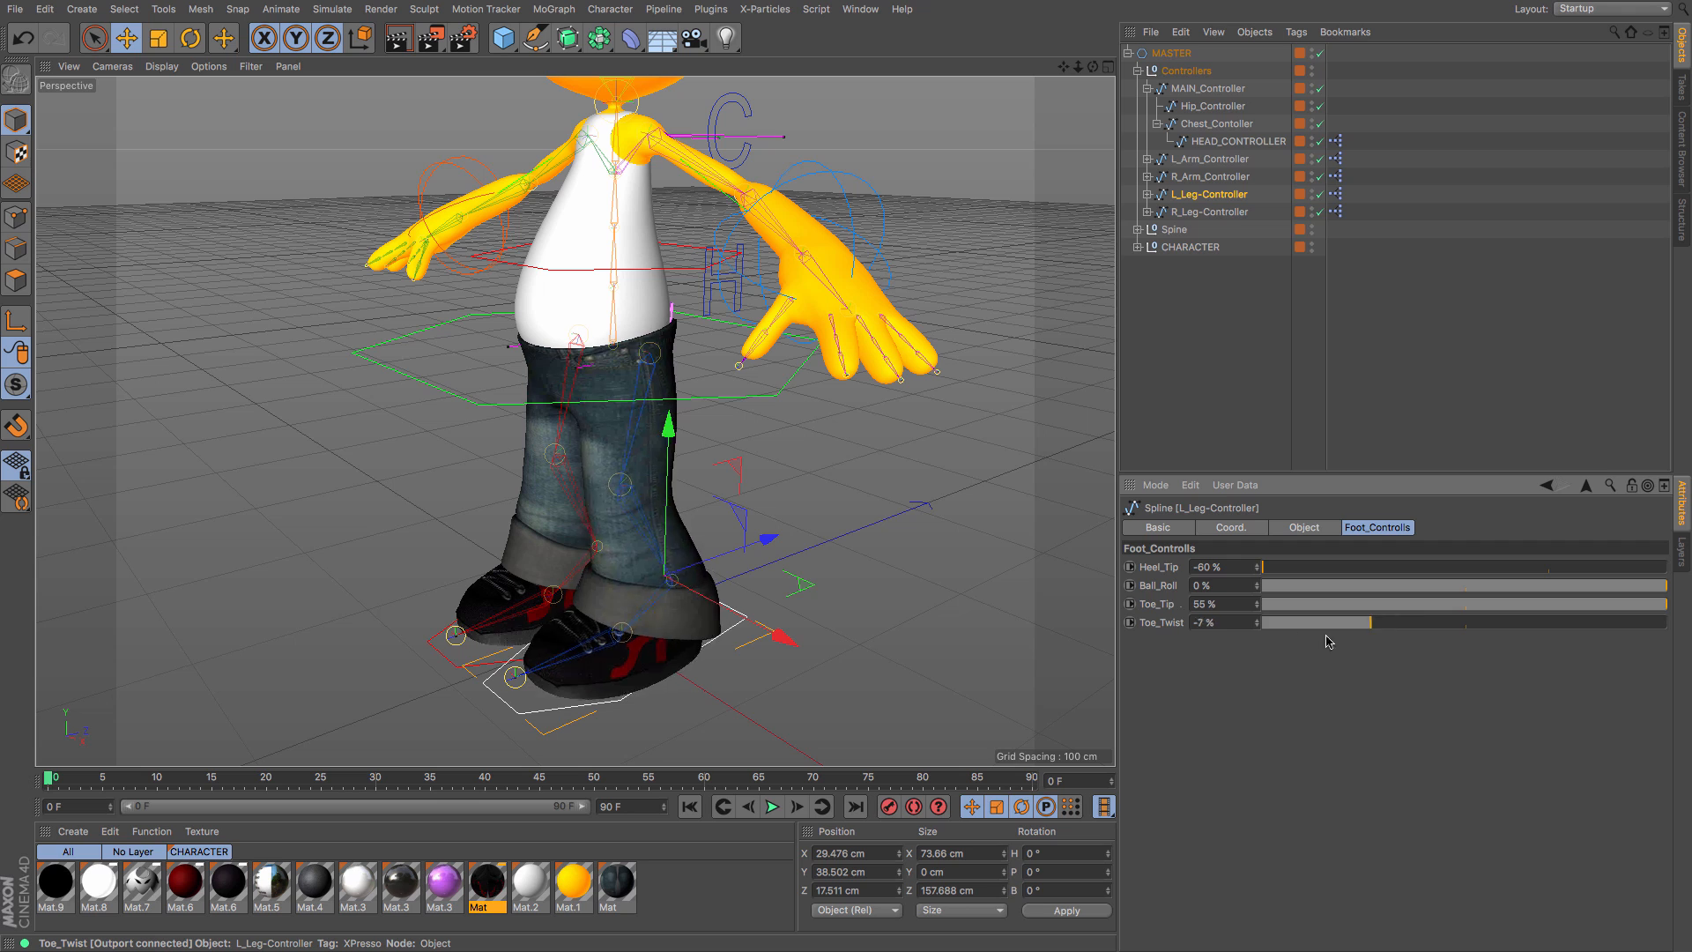
{"action": "mouse_move", "coordinate": [1225, 637]}
{"action": "left_mouse_down"}
{"action": "mouse_move", "coordinate": [1643, 665]}
{"action": "mouse_move", "coordinate": [1250, 642]}
{"action": "left_mouse_up"}
{"action": "left_click_drag", "start_coordinate": [1380, 649], "coordinate": [1478, 652]}
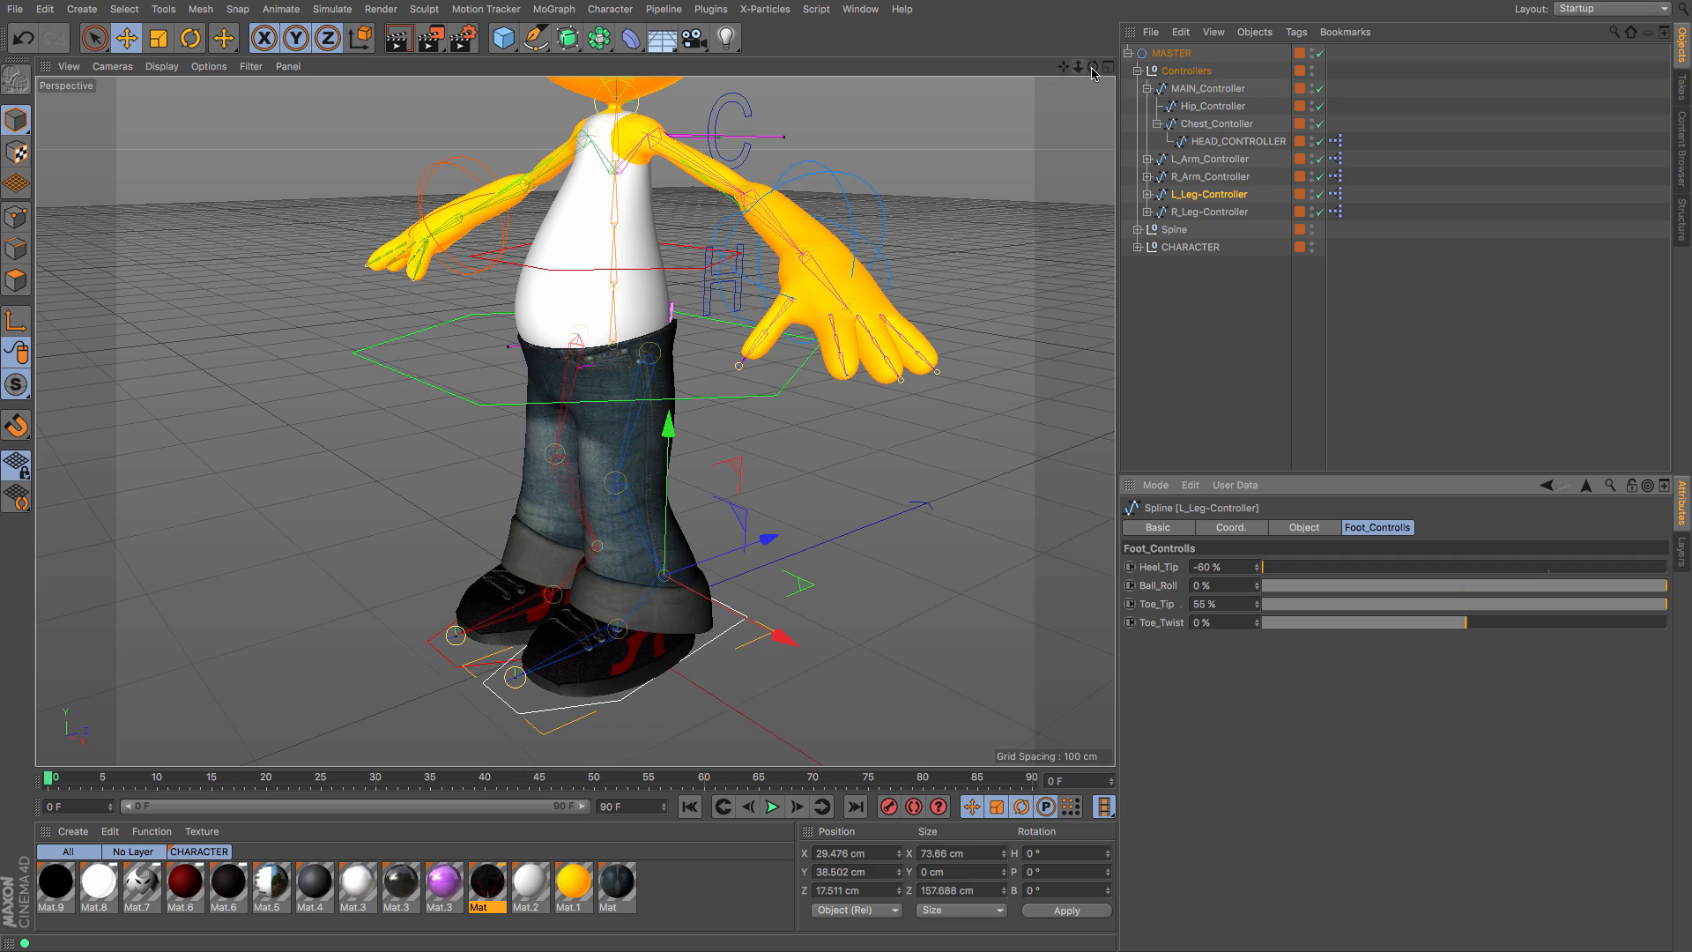
Step: Try a stepping pose with the left leg controller at Y 45.566 cm and Z 80.925 cm, with Ball_Roll at -44 %
{"action": "left_click_drag", "start_coordinate": [1093, 71], "coordinate": [934, 123]}
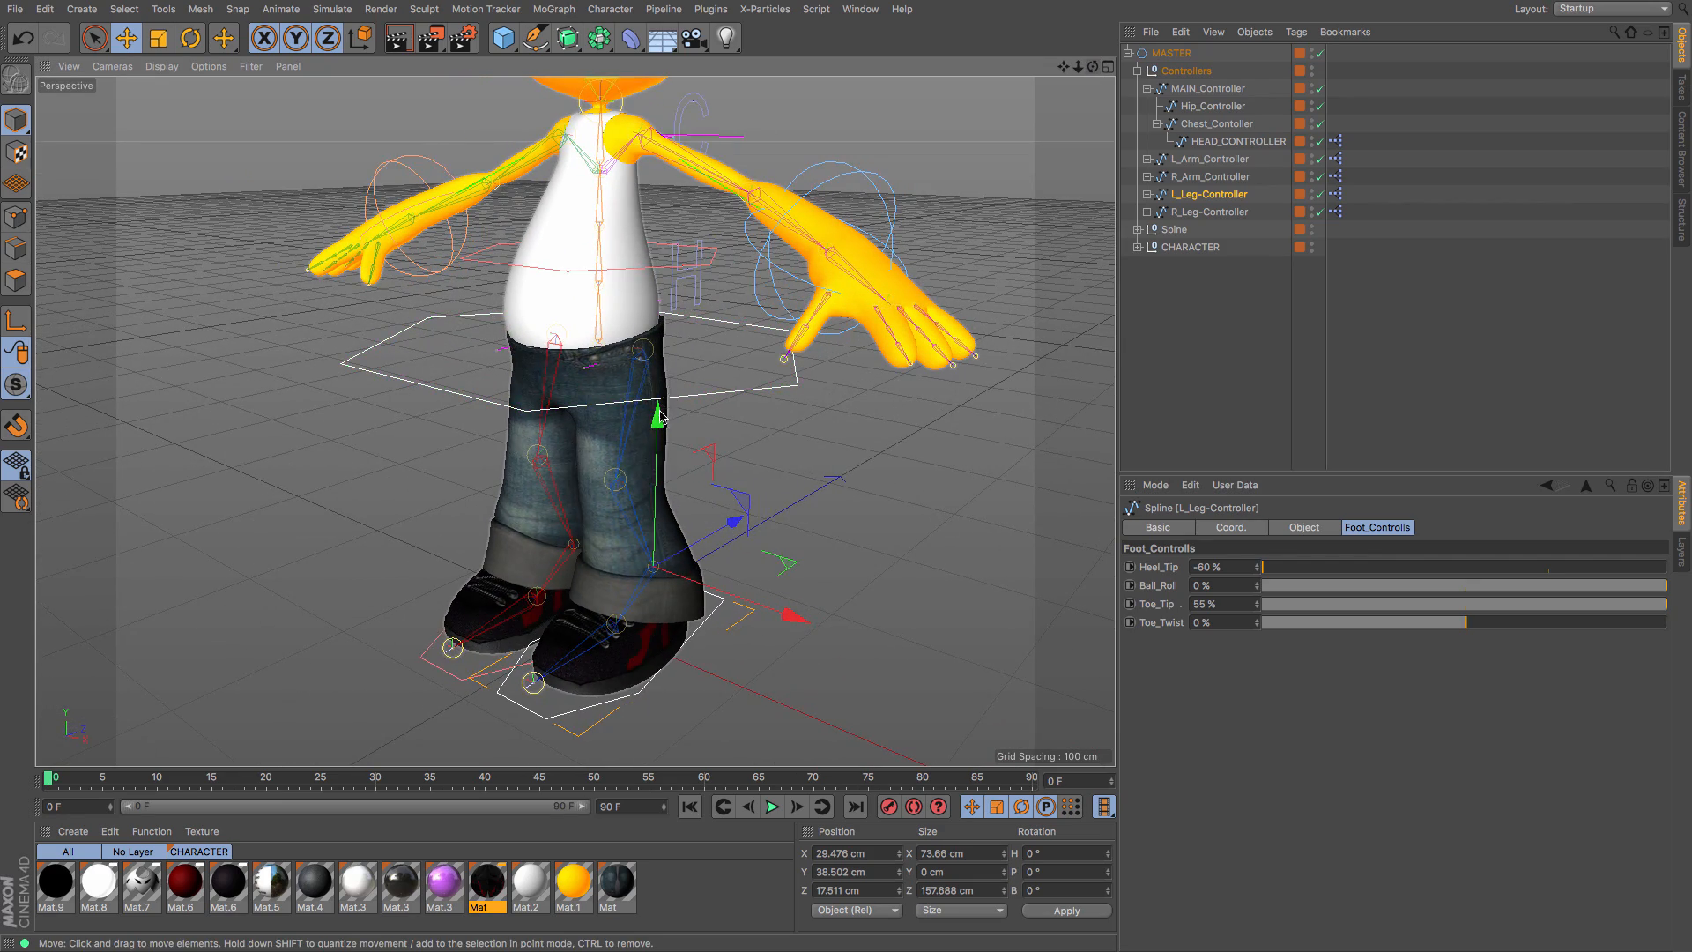
{"action": "left_click_drag", "start_coordinate": [662, 418], "coordinate": [661, 394]}
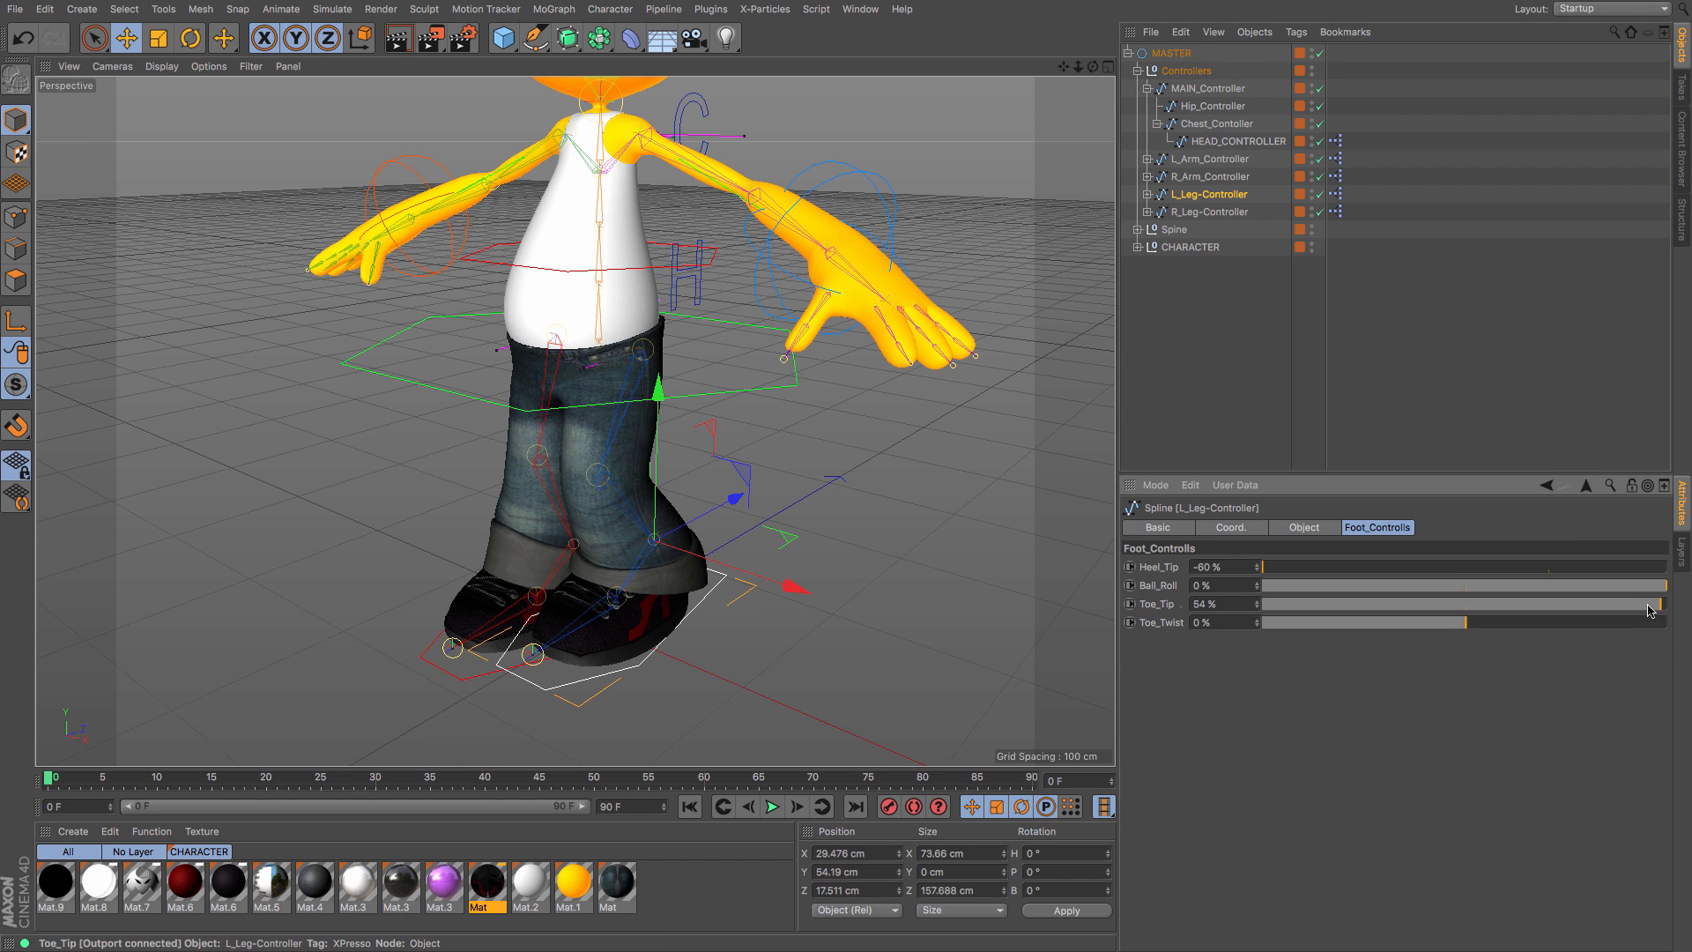
{"action": "left_click_drag", "start_coordinate": [1663, 587], "coordinate": [1349, 591]}
{"action": "left_click_drag", "start_coordinate": [658, 394], "coordinate": [662, 421]}
{"action": "left_click_drag", "start_coordinate": [730, 526], "coordinate": [787, 506]}
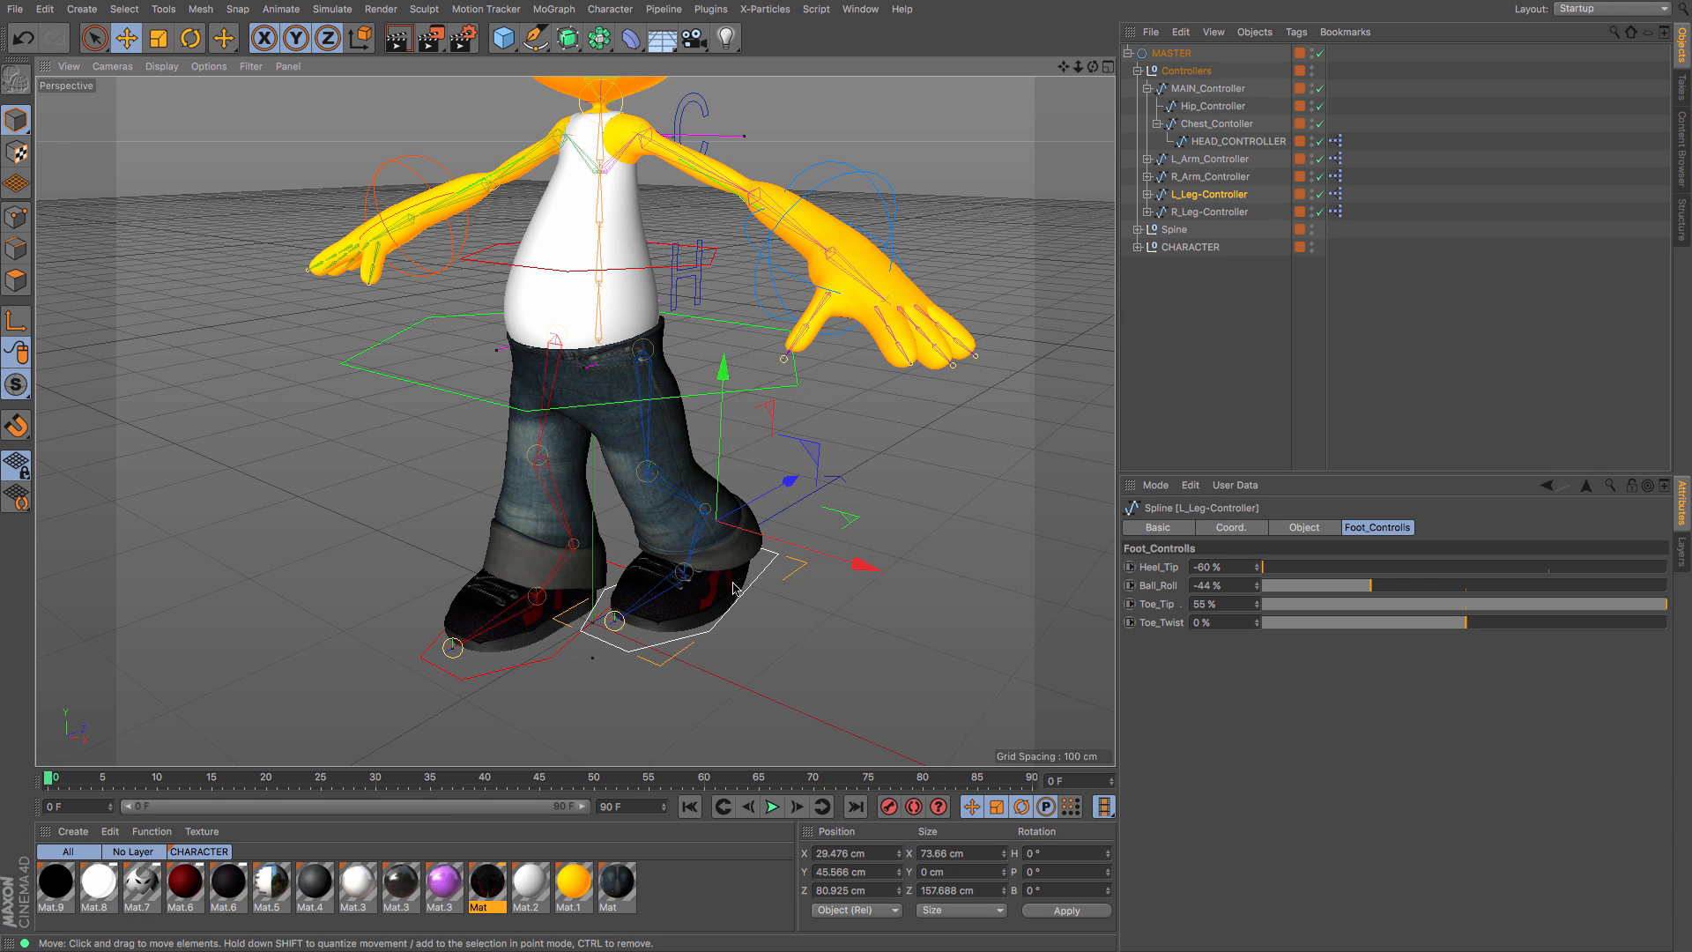
{"action": "left_click_drag", "start_coordinate": [1093, 66], "coordinate": [1000, 10]}
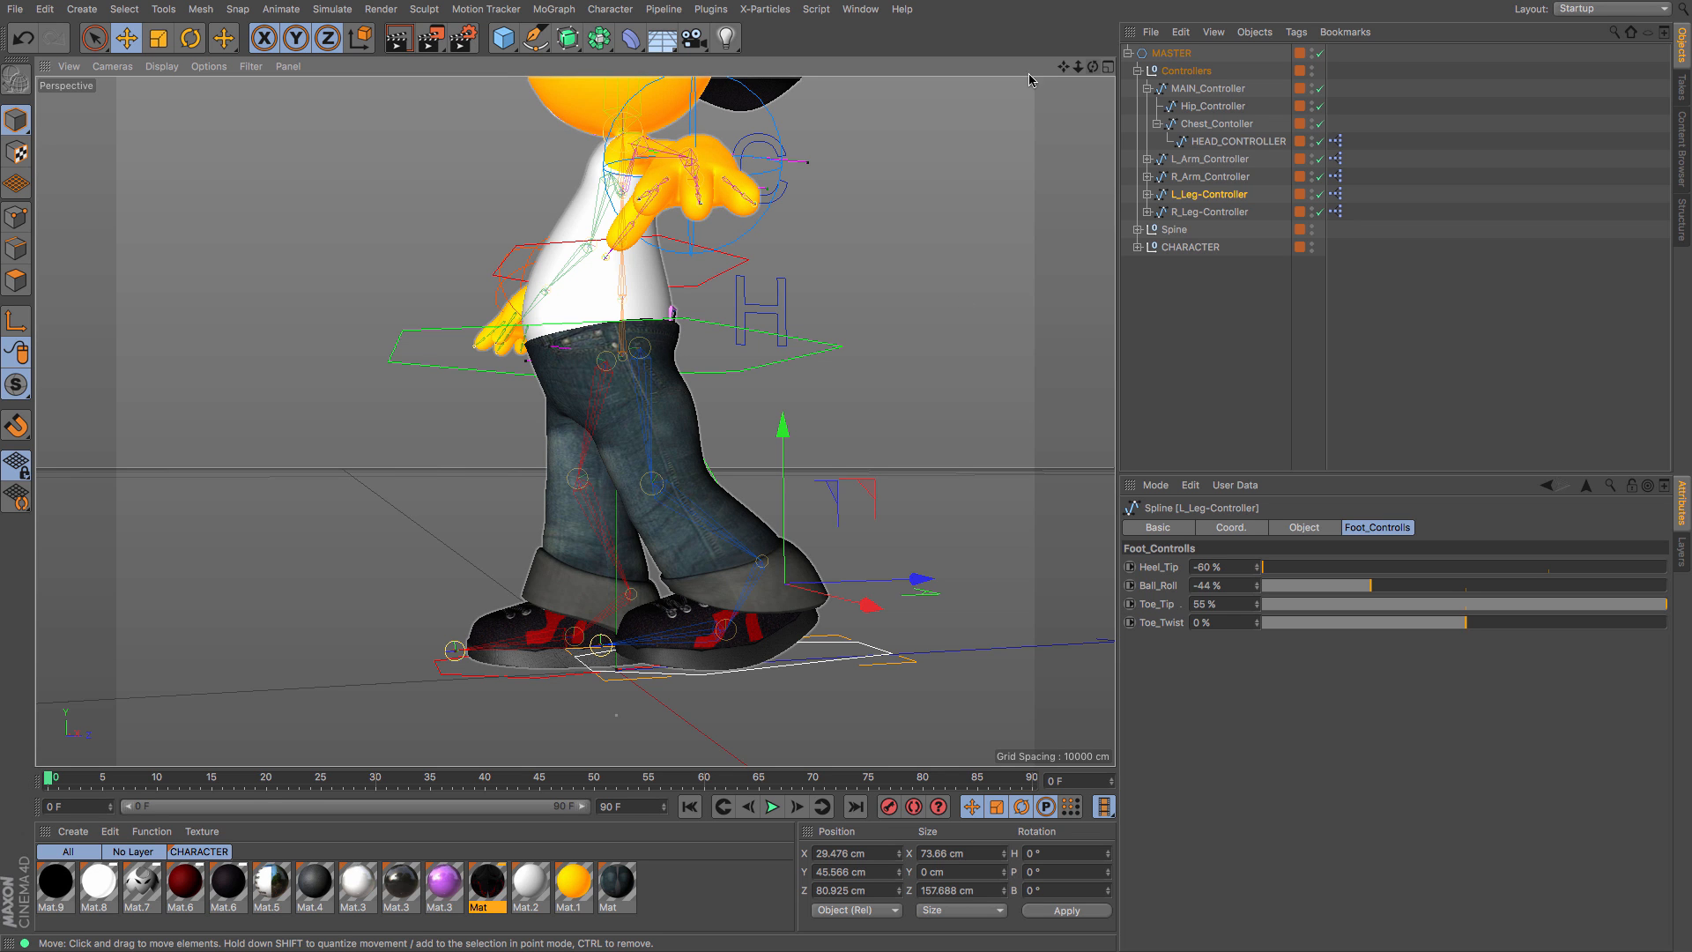
{"action": "left_click_drag", "start_coordinate": [1093, 67], "coordinate": [1186, 110]}
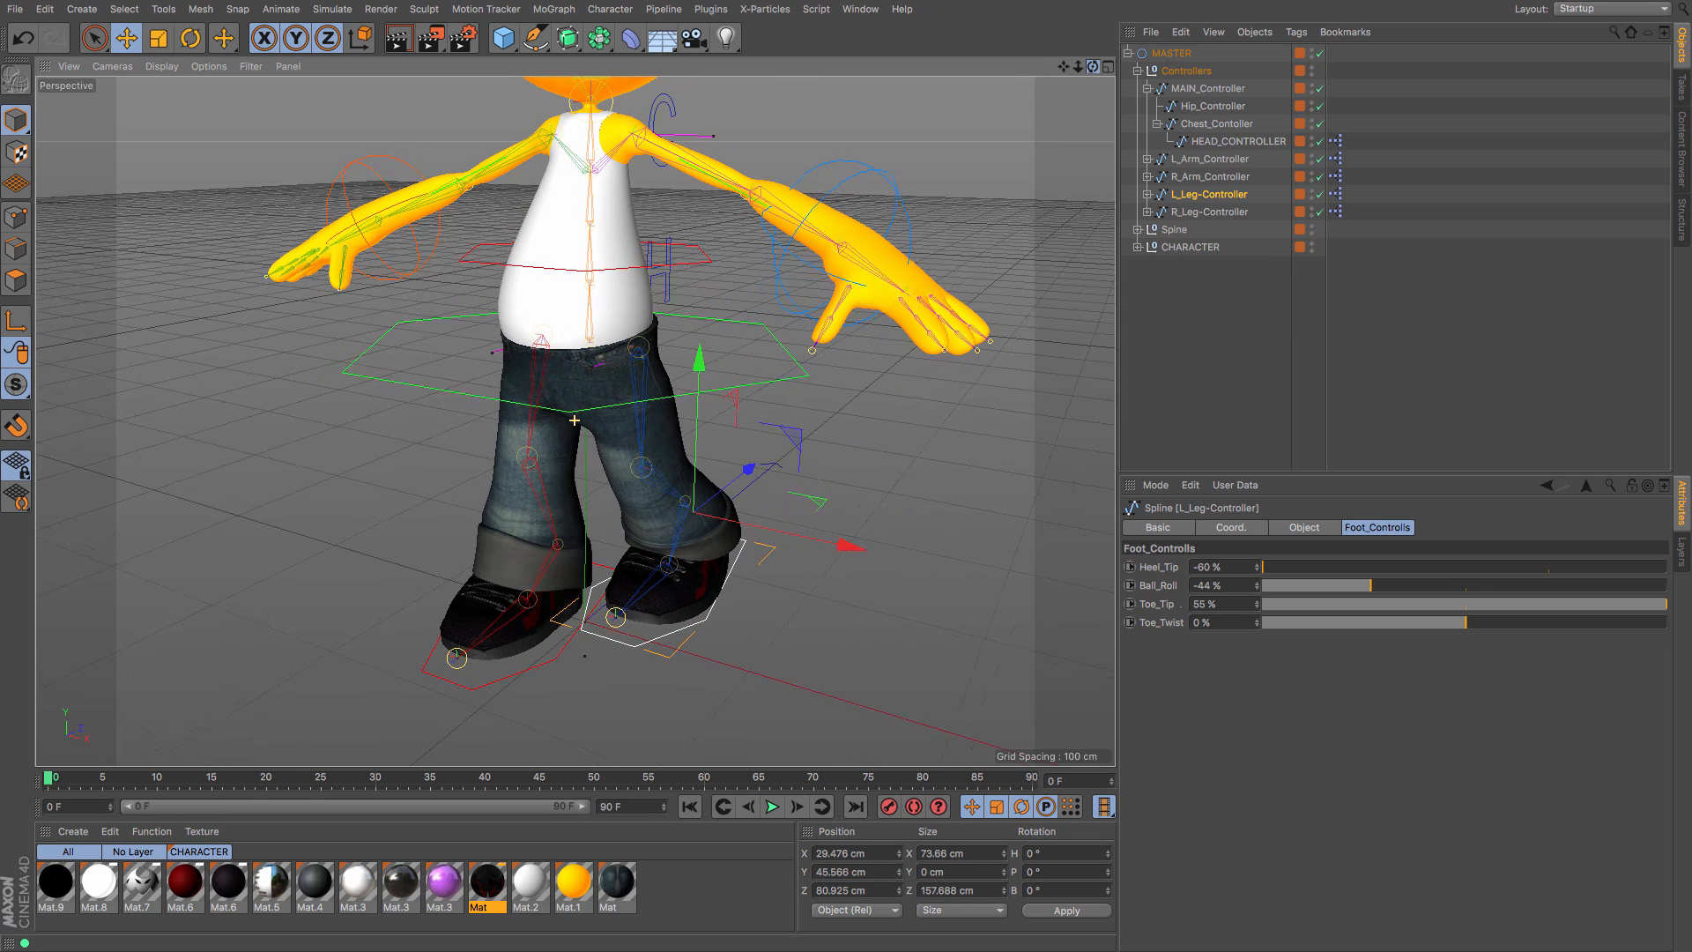
Step: Undo the left leg moves and the Ball_Roll change, and select the right leg controller
{"action": "key", "text": "ctrl+z"}
{"action": "key", "text": "ctrl+z"}
{"action": "key", "text": "ctrl+z"}
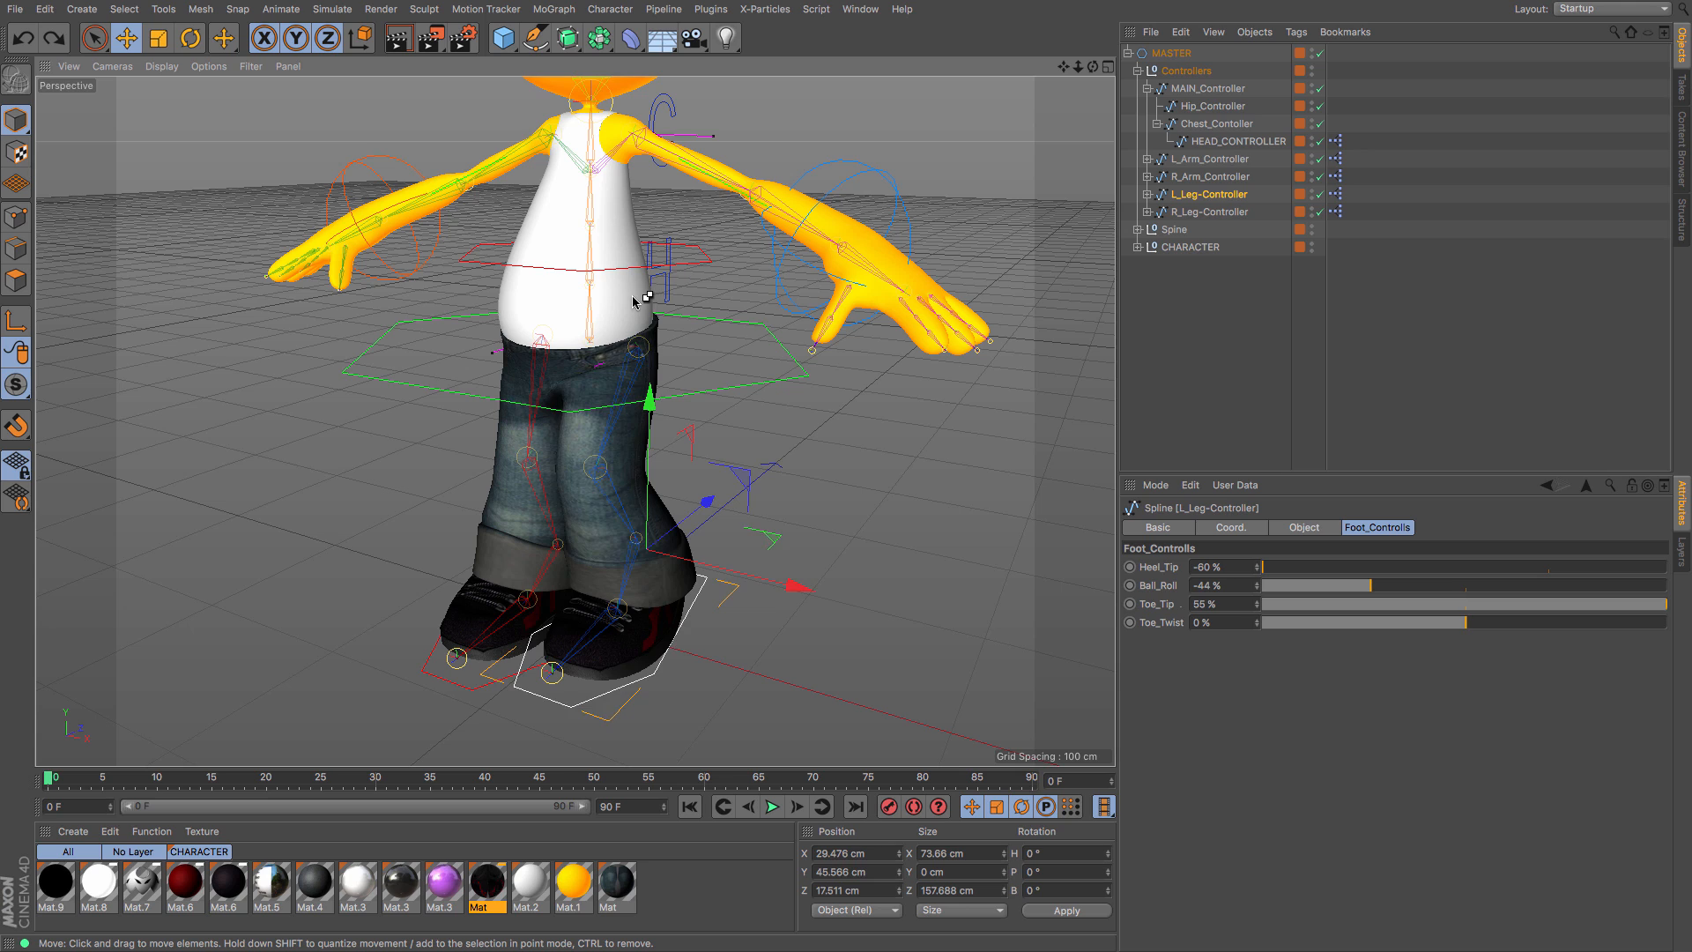
{"action": "key", "text": "ctrl+z"}
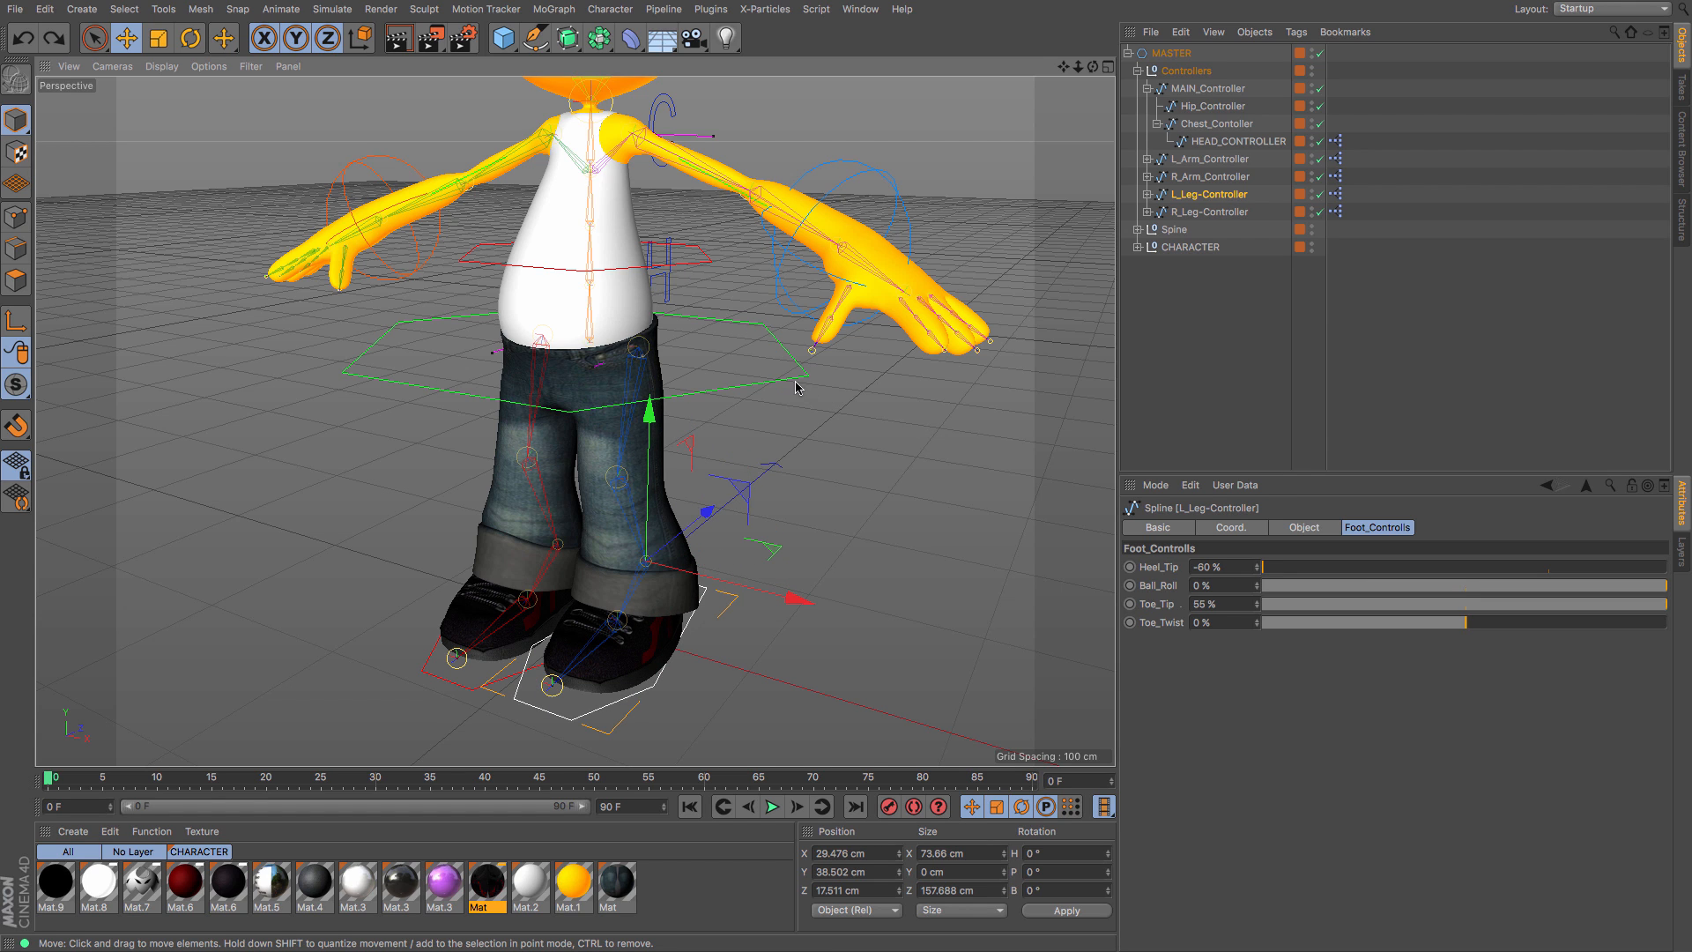
{"action": "left_click", "coordinate": [460, 689]}
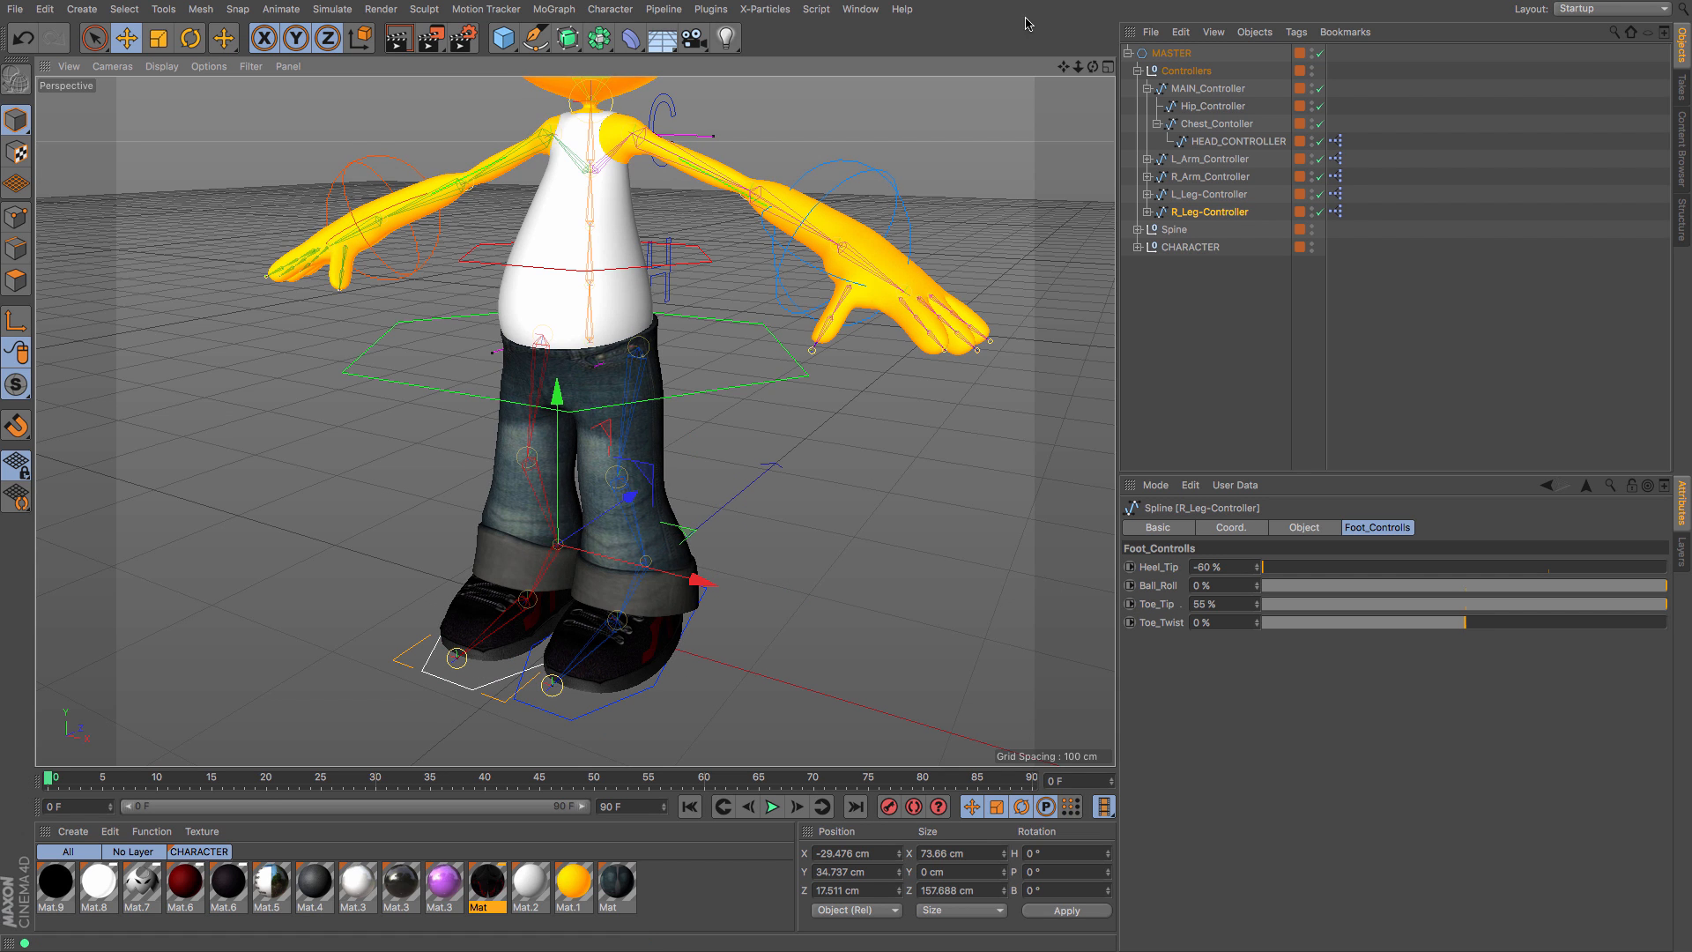
Step: Select the MASTER spline around the character's waist and move the whole rig to X 1.695 cm and Z 53.259 cm
{"action": "left_click_drag", "start_coordinate": [1062, 65], "coordinate": [1115, 81]}
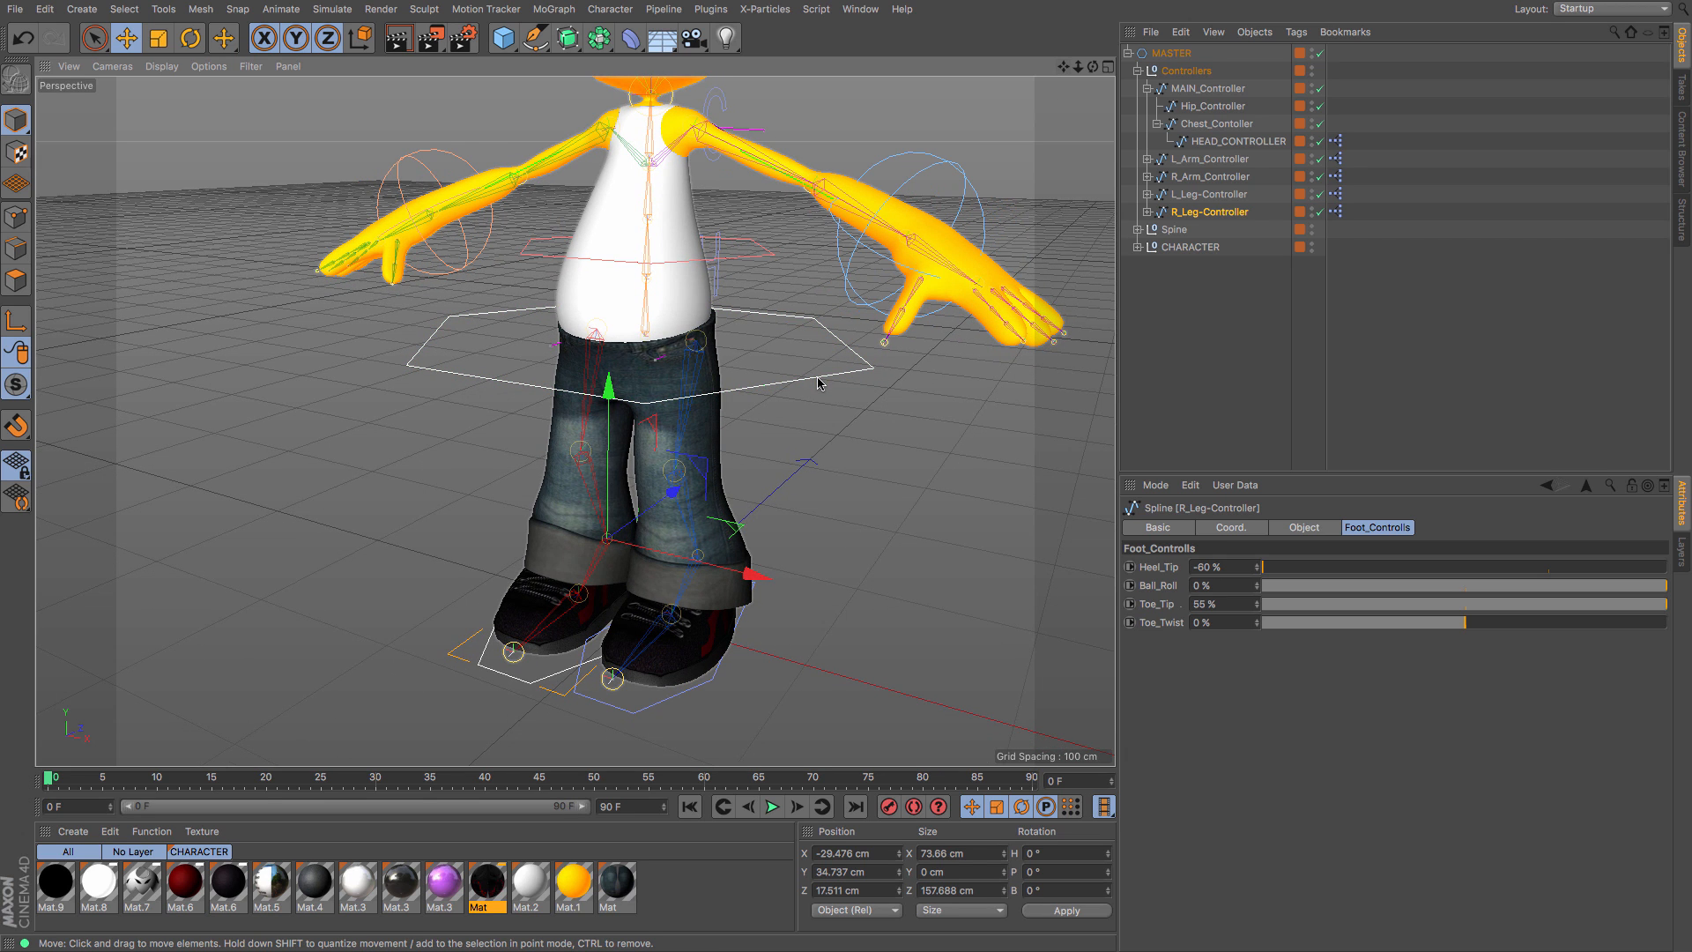
{"action": "left_click", "coordinate": [823, 377]}
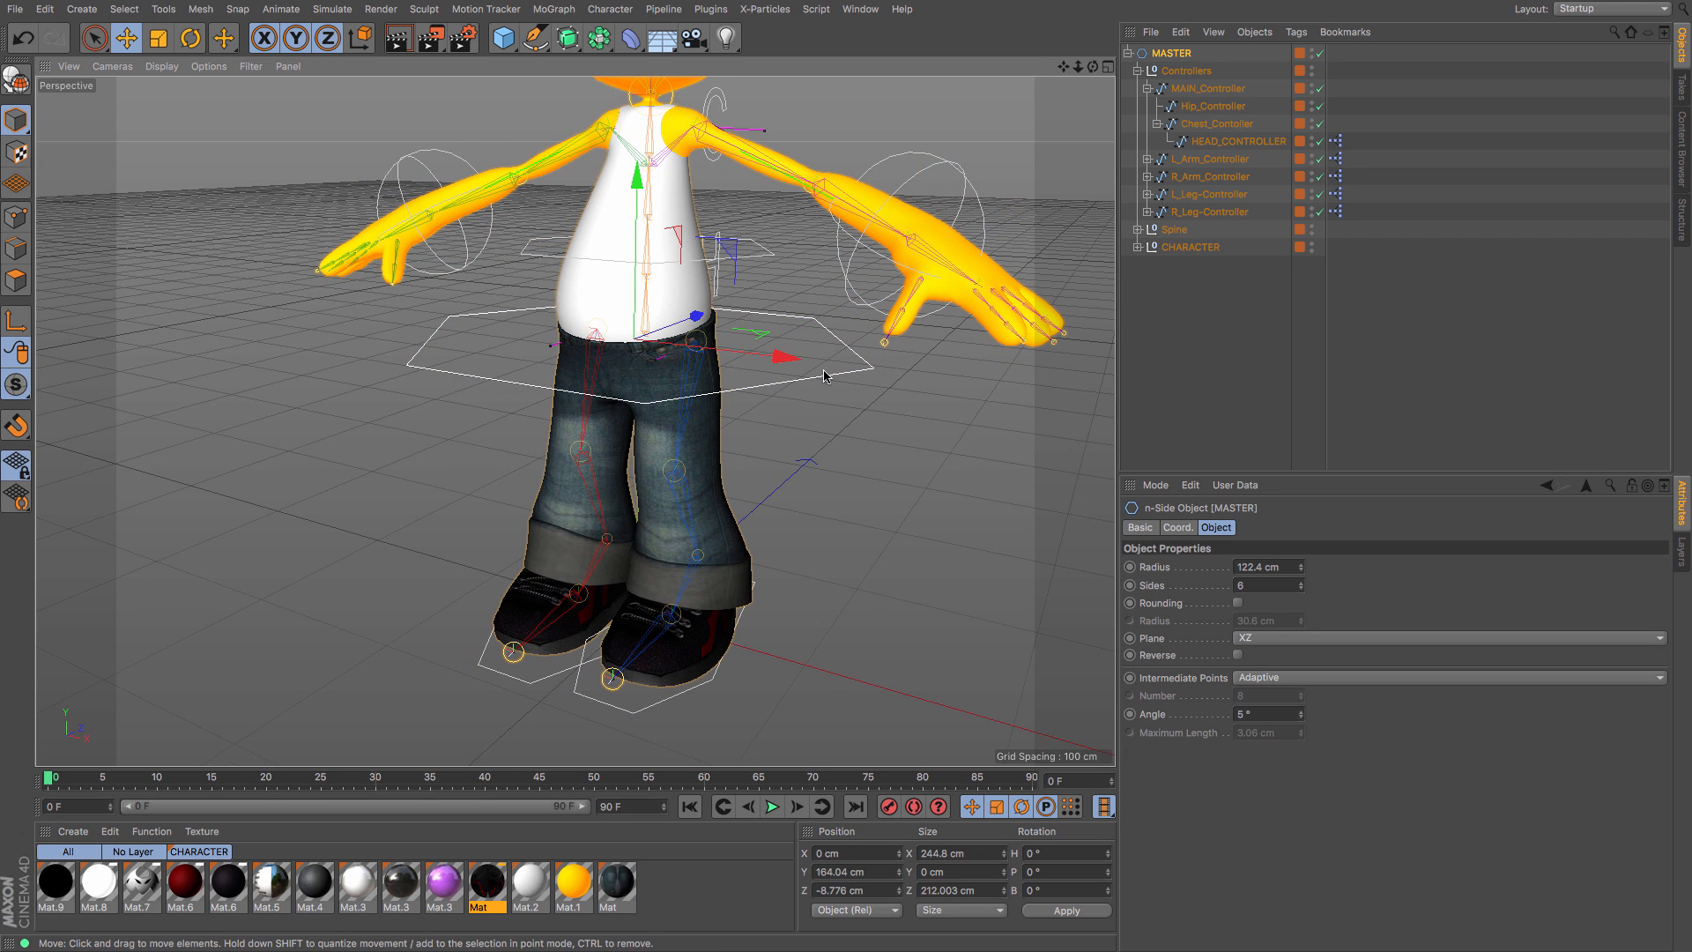
{"action": "left_click_drag", "start_coordinate": [829, 379], "coordinate": [714, 357]}
{"action": "left_click_drag", "start_coordinate": [1082, 68], "coordinate": [1043, 99]}
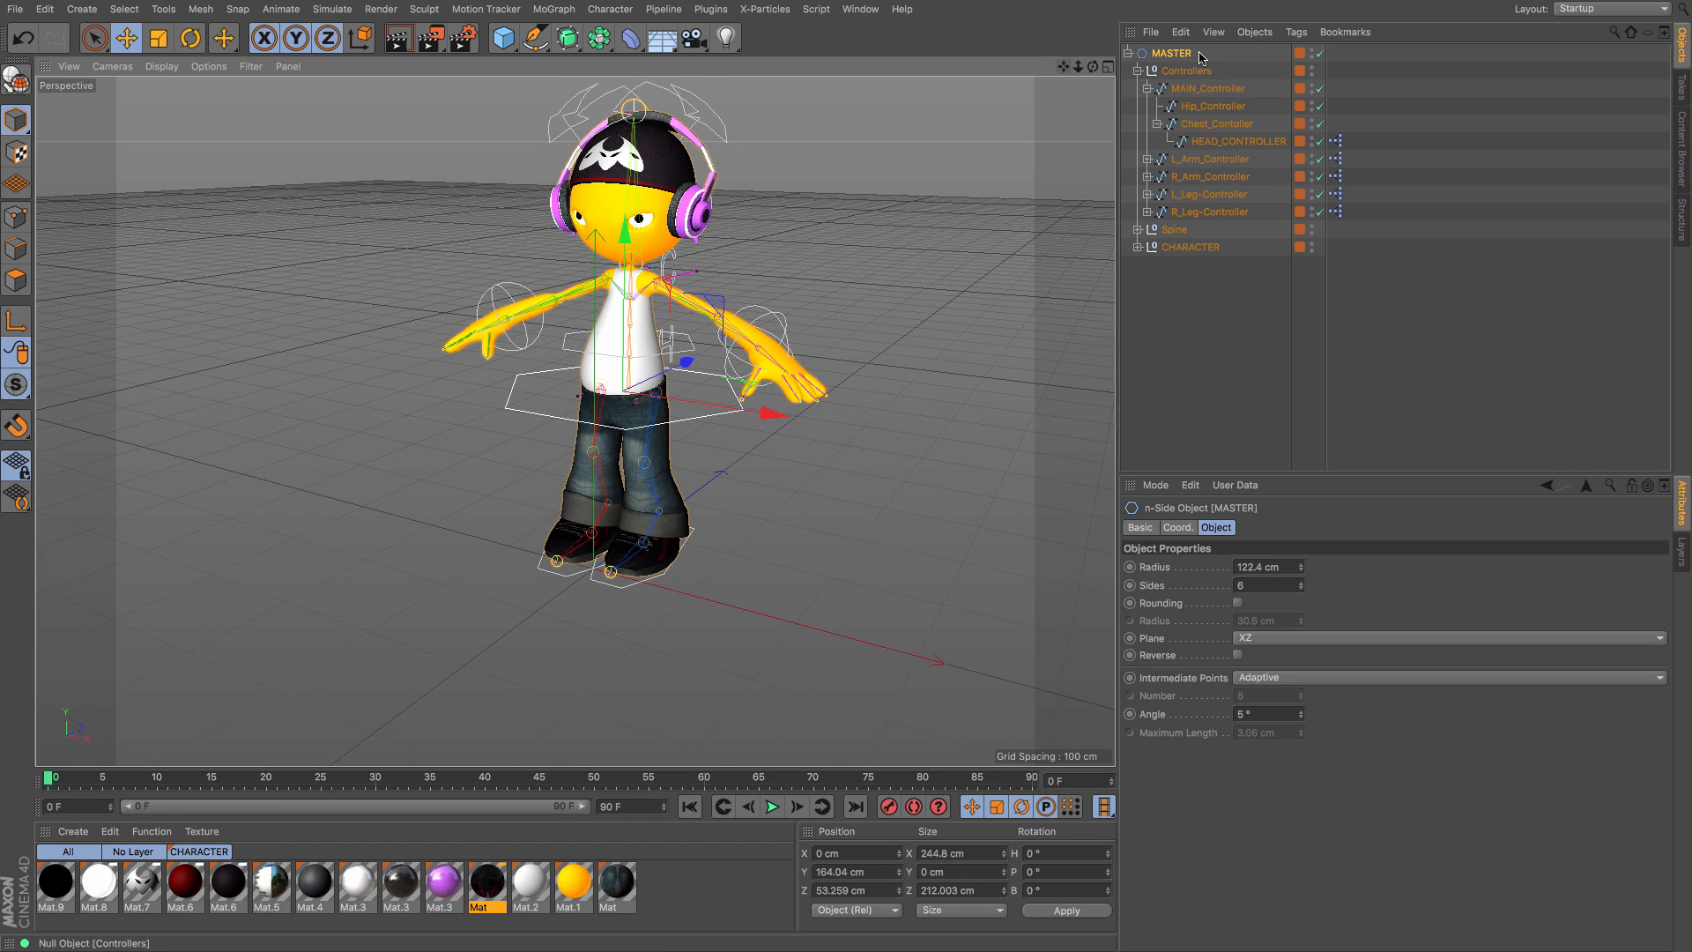
{"action": "left_click", "coordinate": [1173, 53]}
{"action": "mouse_move", "coordinate": [763, 417]}
{"action": "left_mouse_down"}
{"action": "mouse_move", "coordinate": [793, 418]}
{"action": "mouse_move", "coordinate": [361, 368]}
{"action": "mouse_move", "coordinate": [784, 397]}
{"action": "mouse_move", "coordinate": [763, 403]}
{"action": "left_mouse_up"}
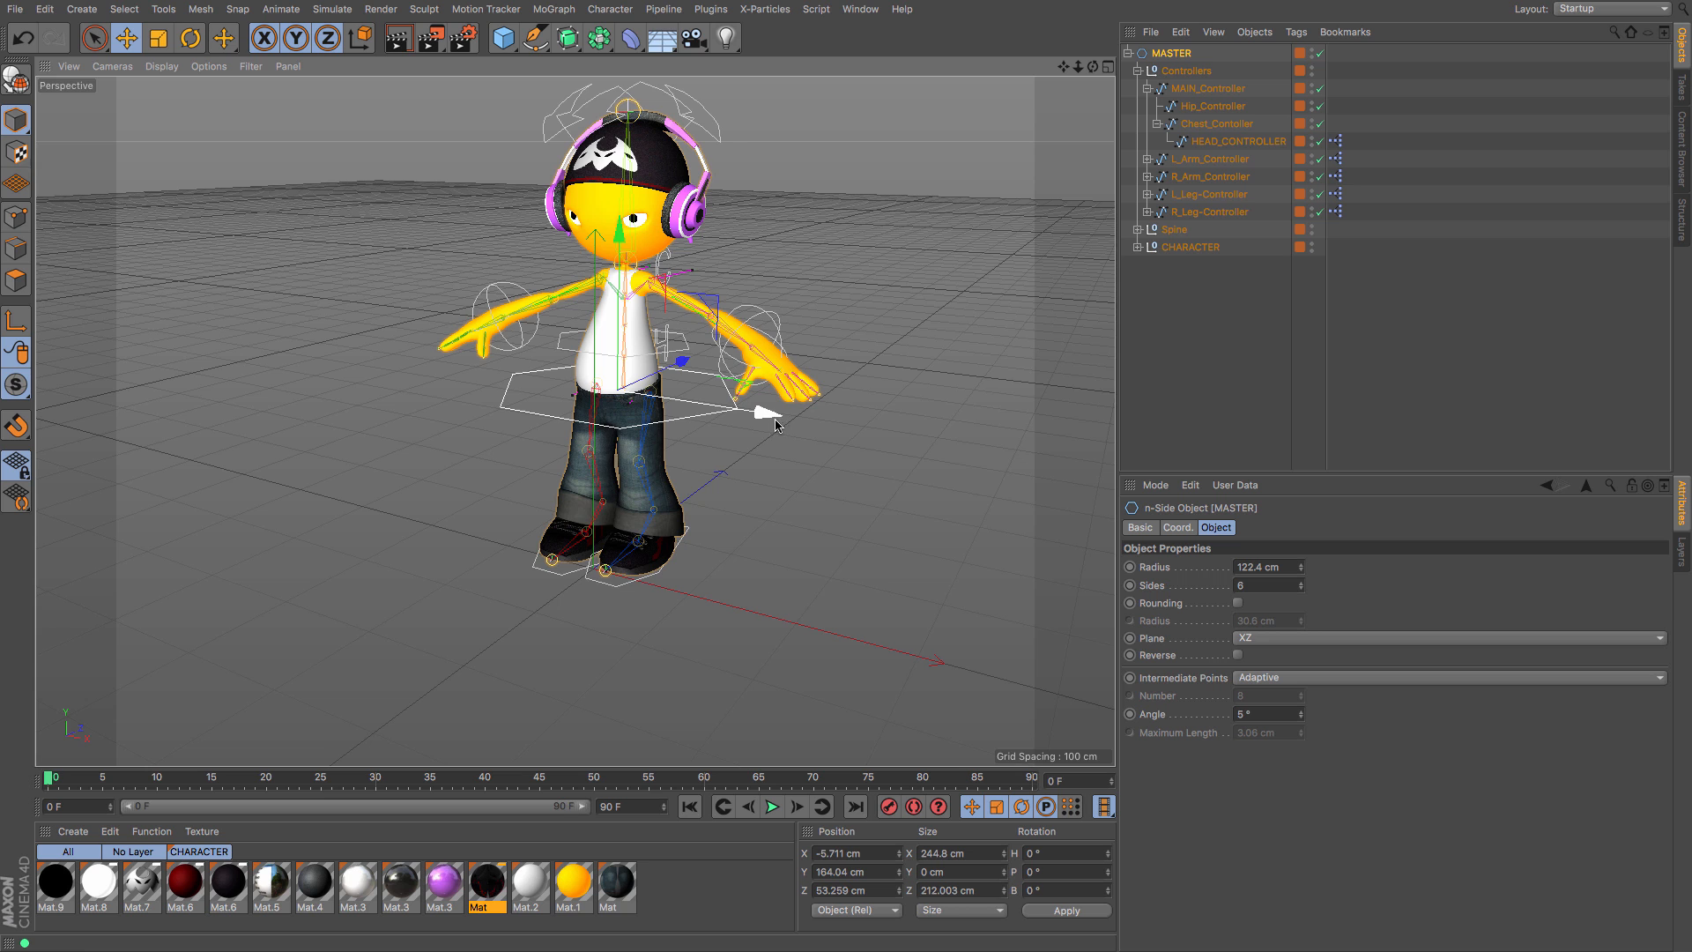
{"action": "left_click_drag", "start_coordinate": [776, 425], "coordinate": [782, 427]}
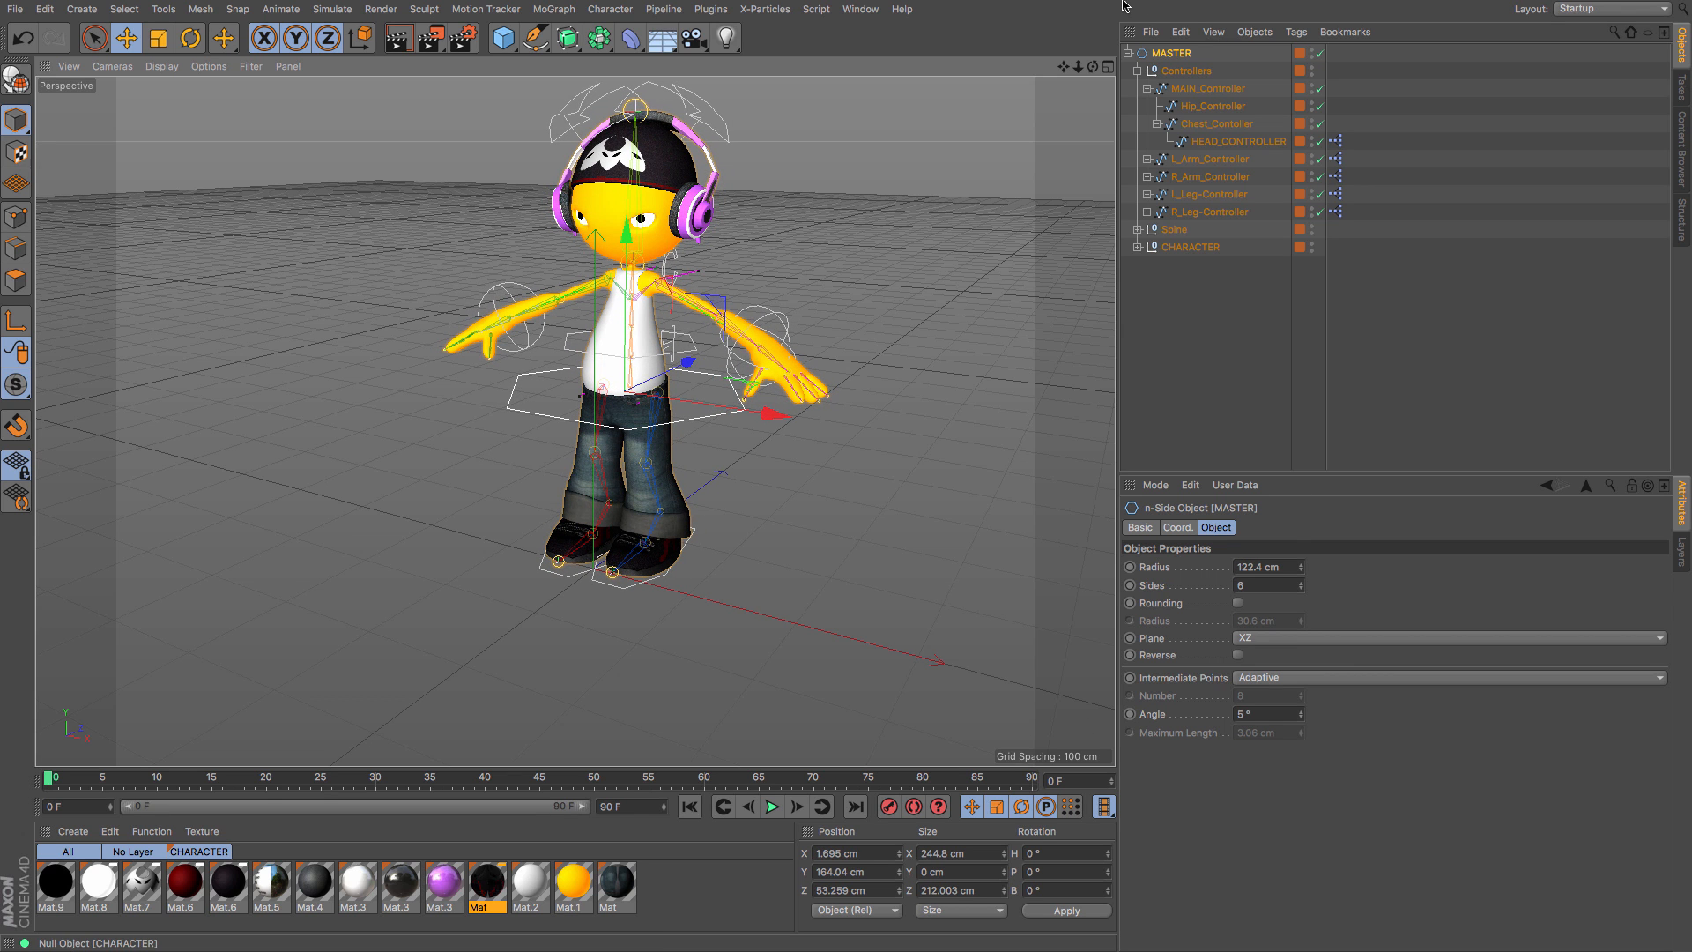
Step: Select the H-shaped Hip_Controller and lower the hips to Y -52.075 cm
{"action": "left_click_drag", "start_coordinate": [1093, 68], "coordinate": [1061, 222]}
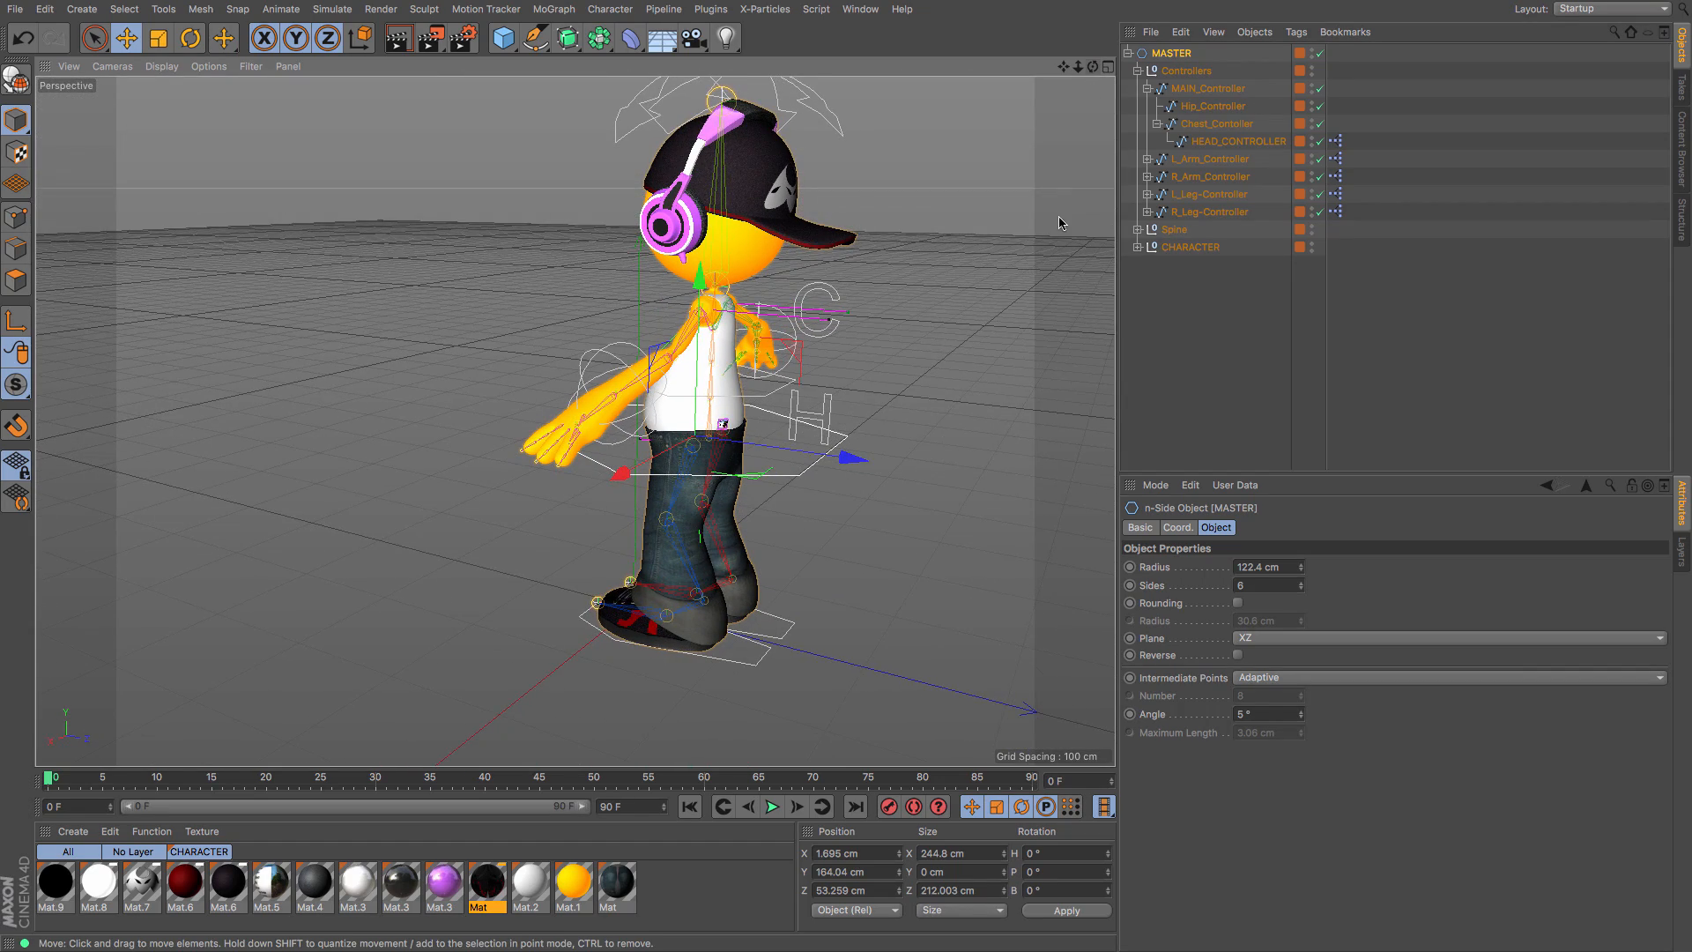
{"action": "left_click", "coordinate": [830, 411]}
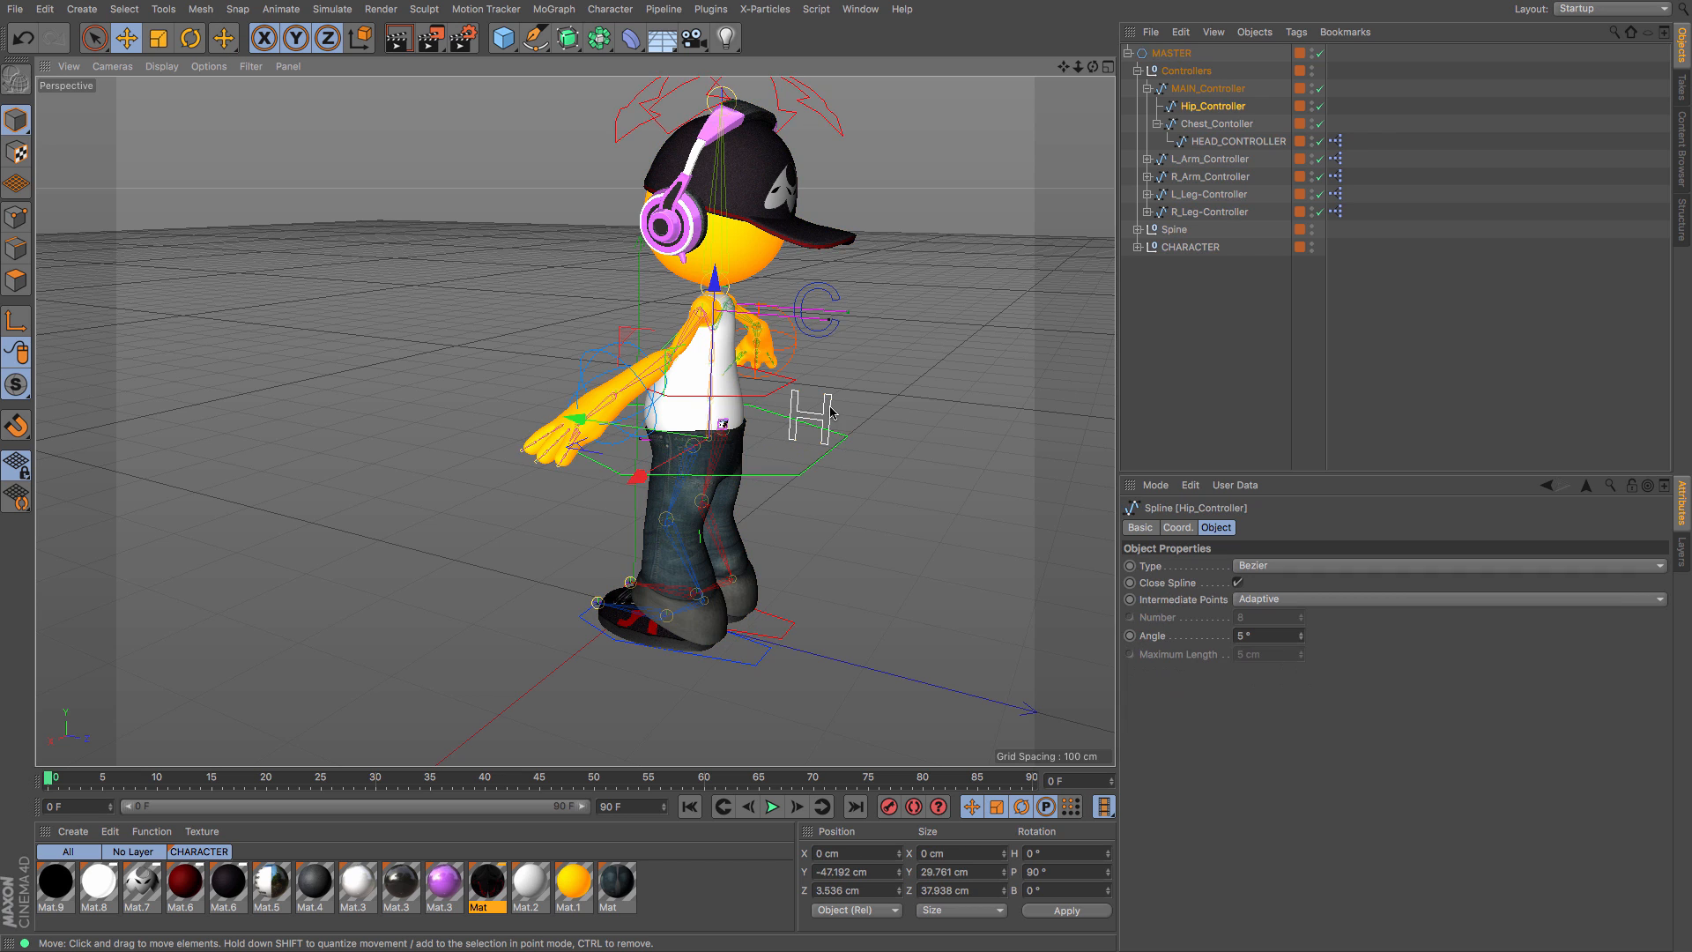
{"action": "left_click", "coordinate": [1208, 111]}
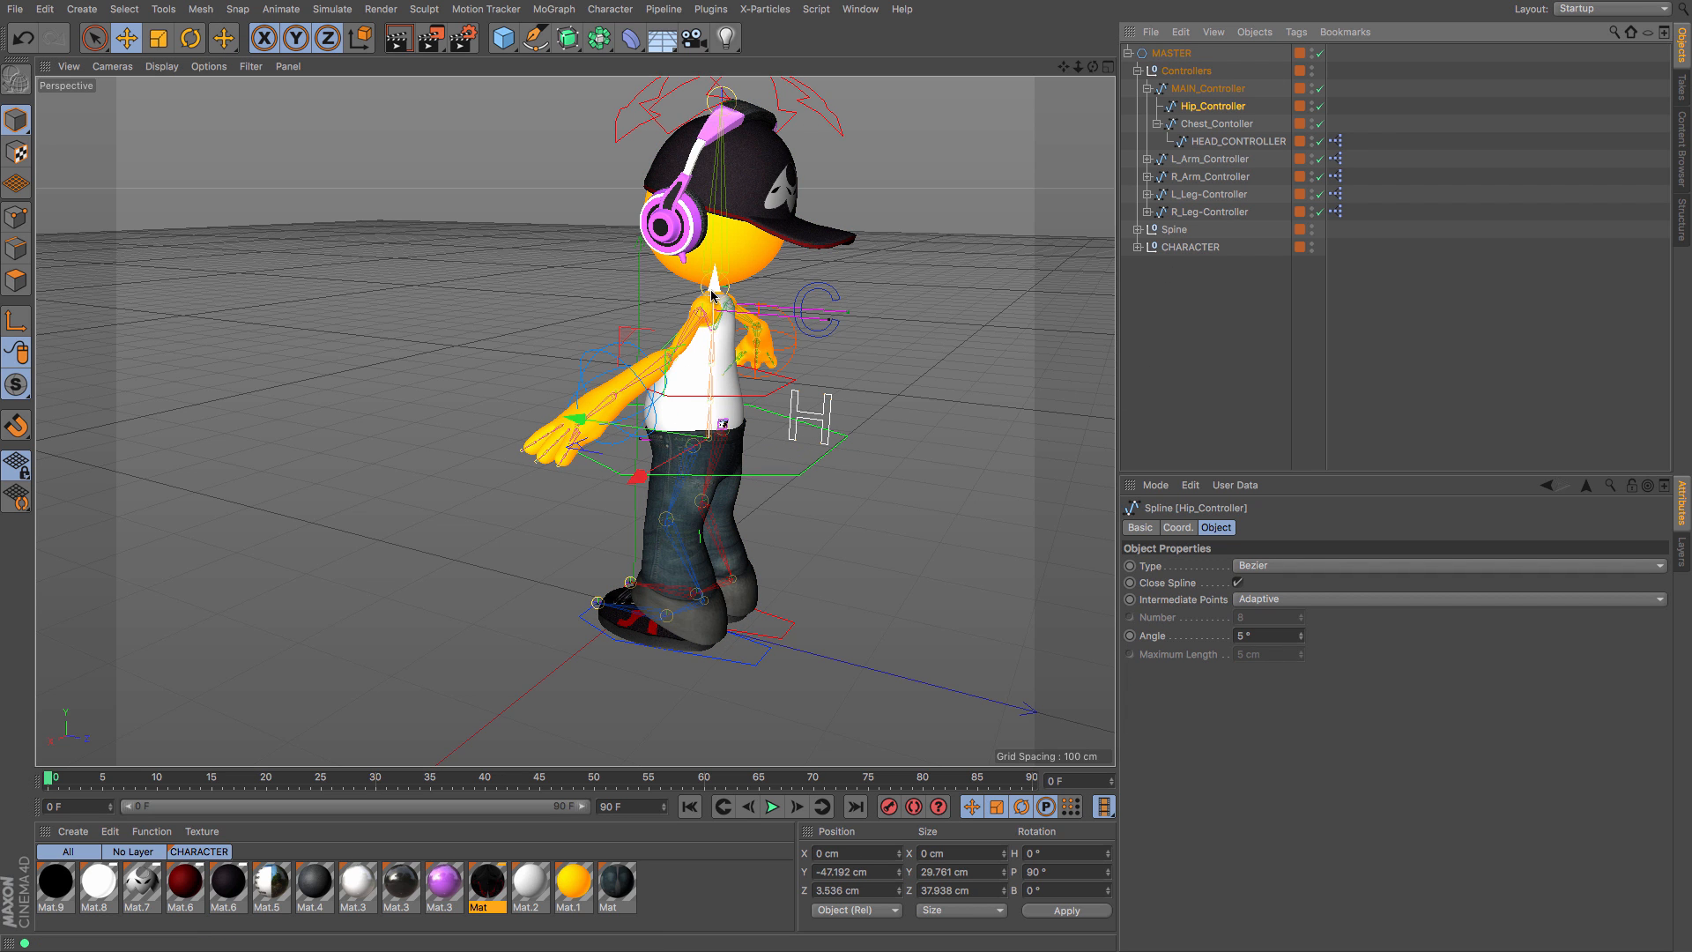
{"action": "mouse_move", "coordinate": [714, 288]}
{"action": "left_mouse_down"}
{"action": "mouse_move", "coordinate": [713, 367]}
{"action": "mouse_move", "coordinate": [706, 265]}
{"action": "mouse_move", "coordinate": [715, 302]}
{"action": "left_mouse_up"}
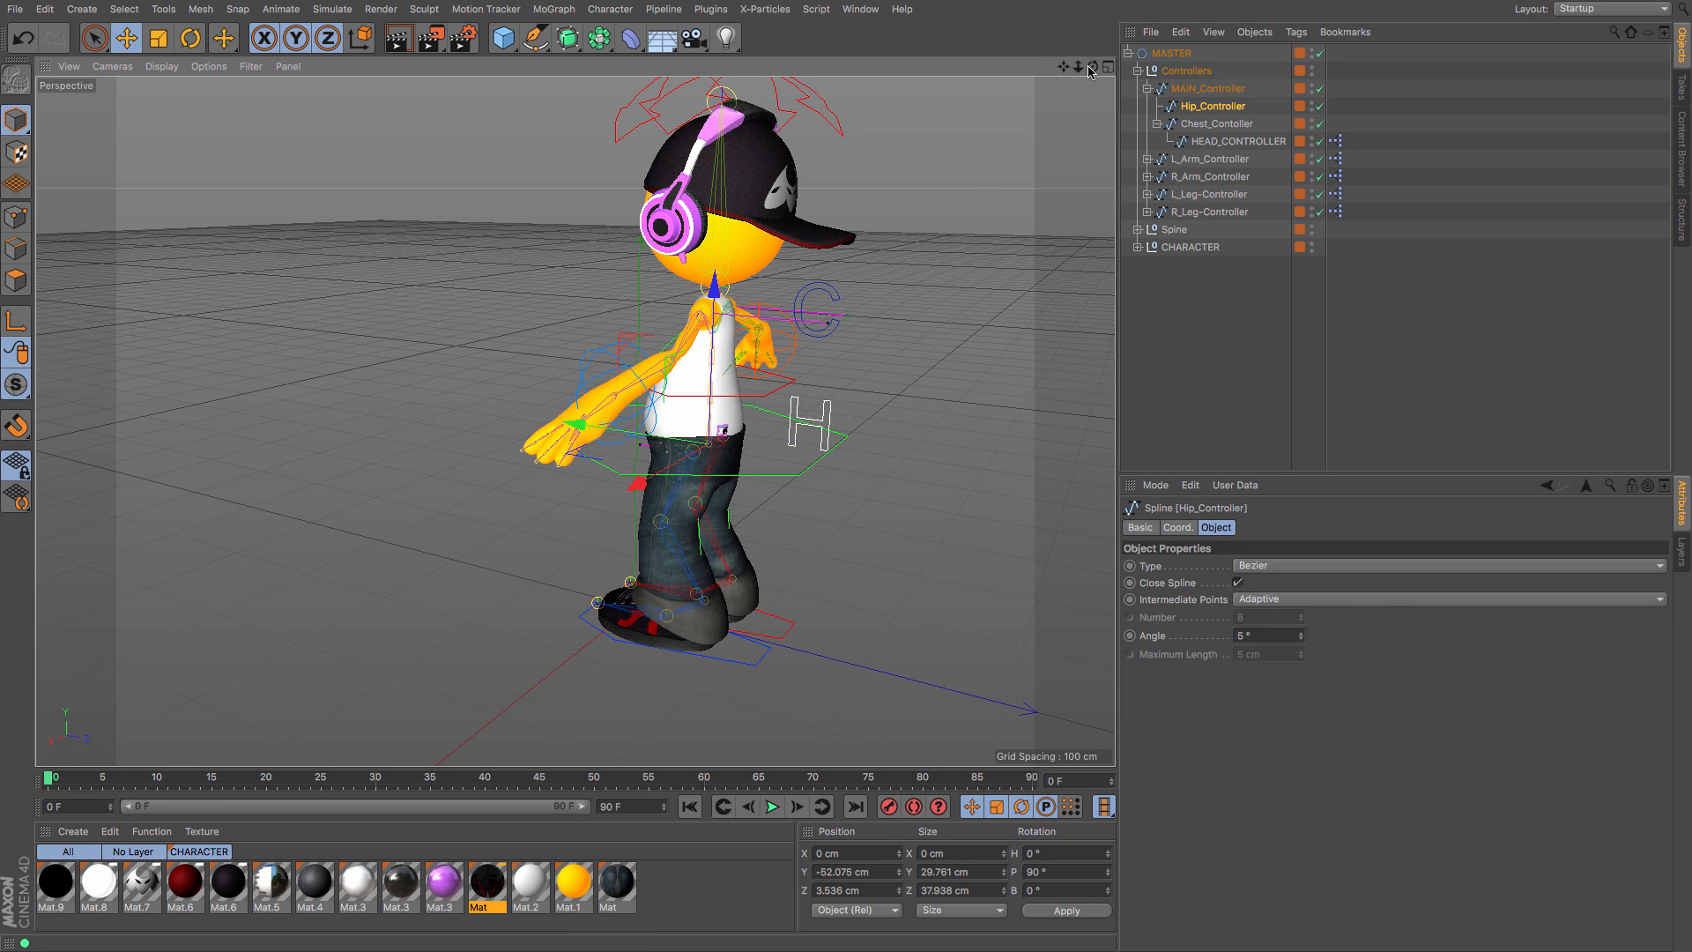
Step: Select Chest_Contoller, move it to Z -18.206 cm, and try tilting the upper body with the Rotate tool
{"action": "left_click_drag", "start_coordinate": [1092, 66], "coordinate": [1296, 125]}
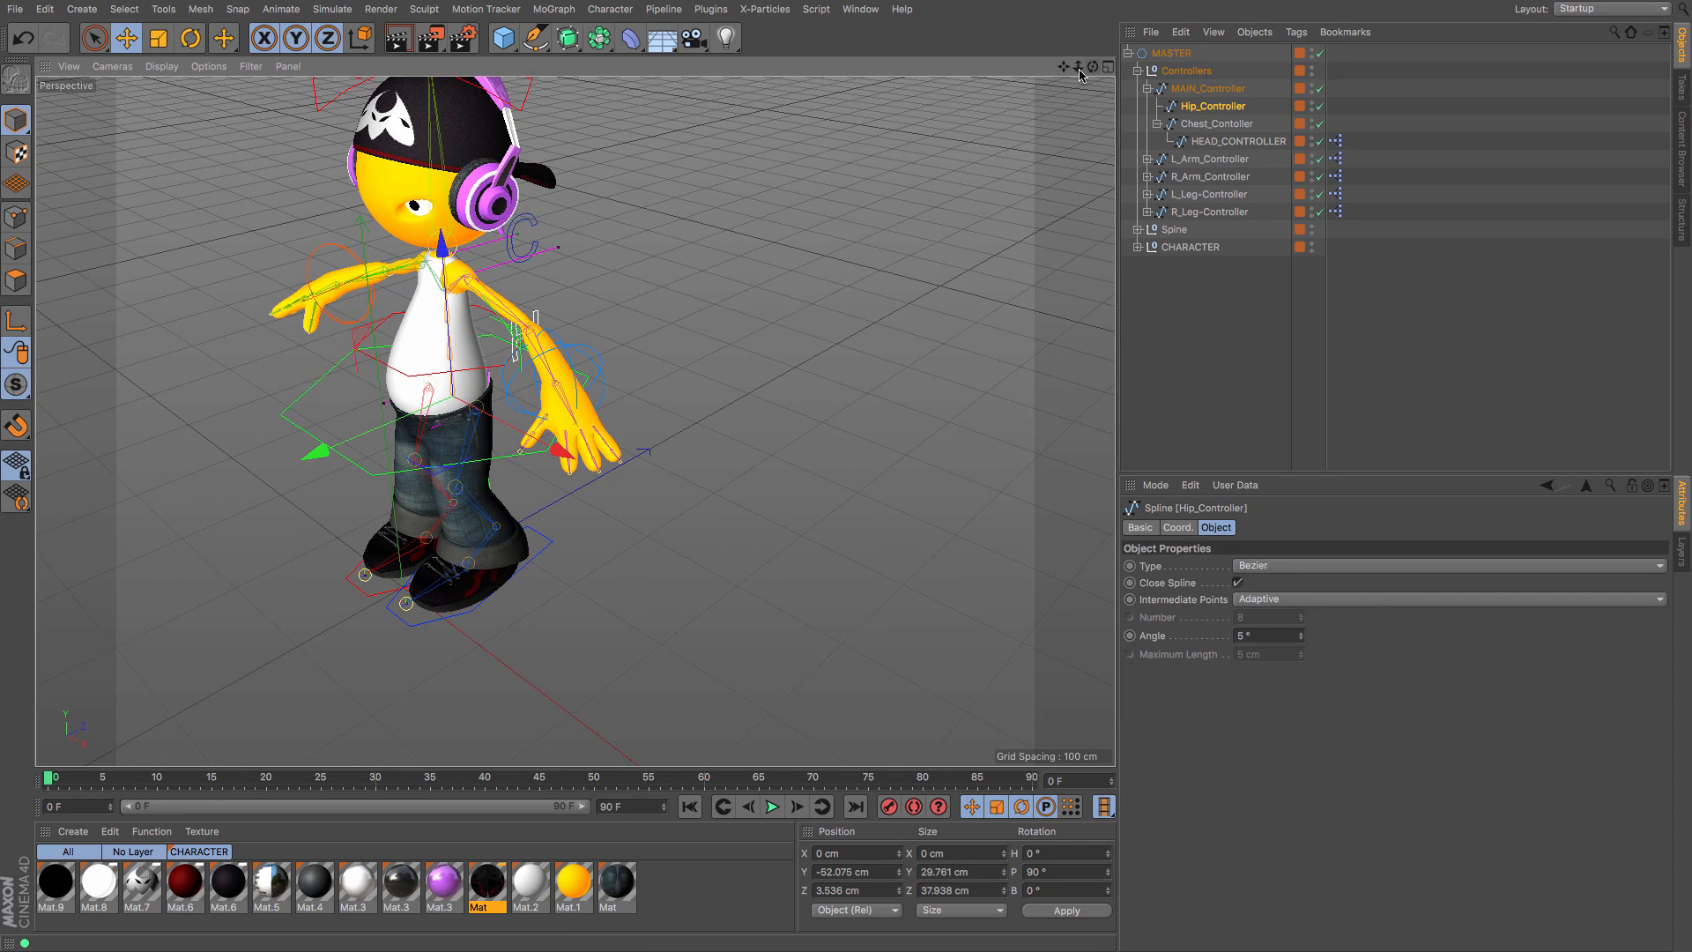
{"action": "left_click_drag", "start_coordinate": [1065, 71], "coordinate": [1155, 87]}
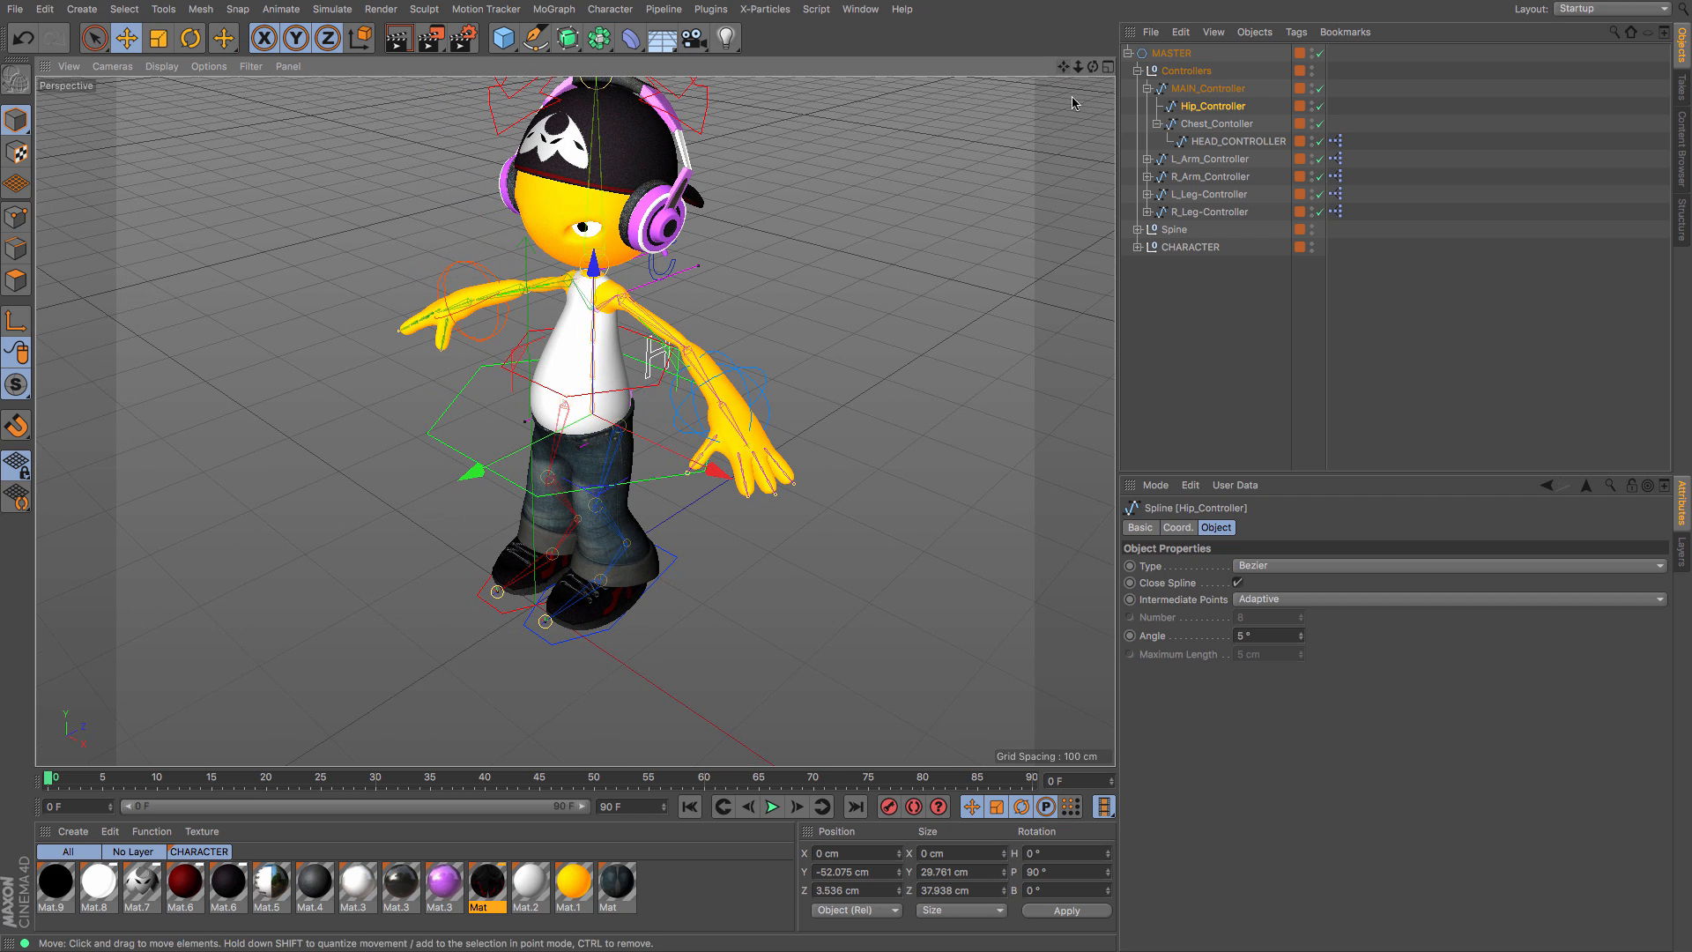
{"action": "left_click", "coordinate": [1209, 126]}
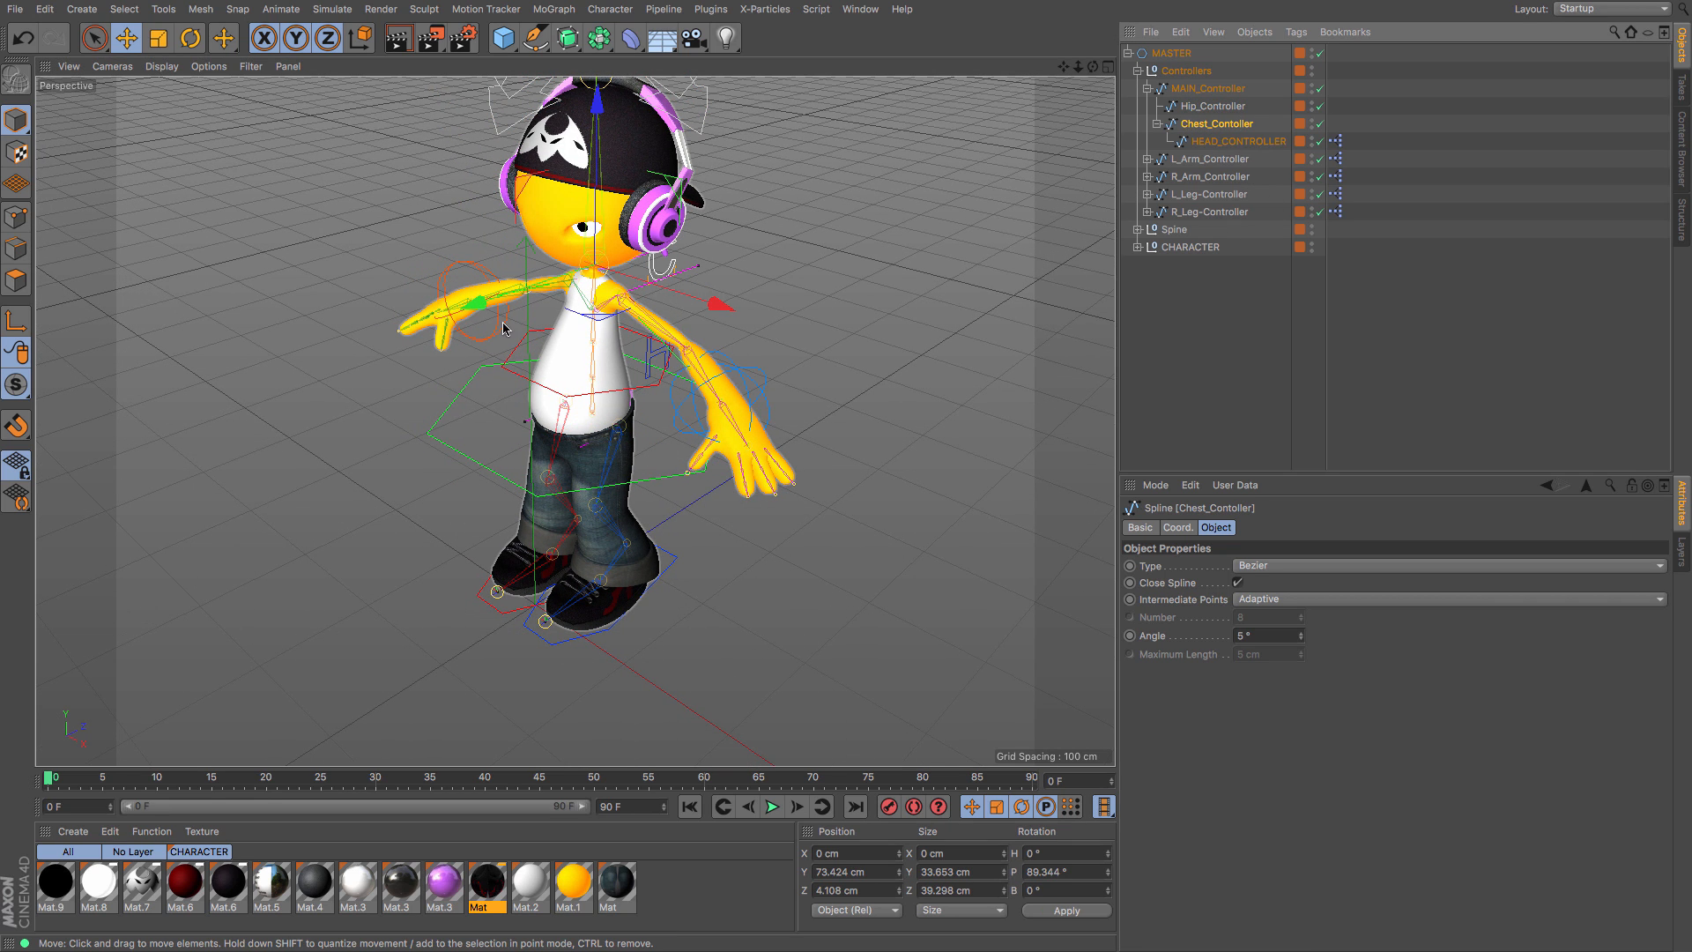
{"action": "mouse_move", "coordinate": [489, 318]}
{"action": "left_mouse_down"}
{"action": "mouse_move", "coordinate": [471, 310]}
{"action": "mouse_move", "coordinate": [535, 301]}
{"action": "mouse_move", "coordinate": [466, 335]}
{"action": "left_mouse_up"}
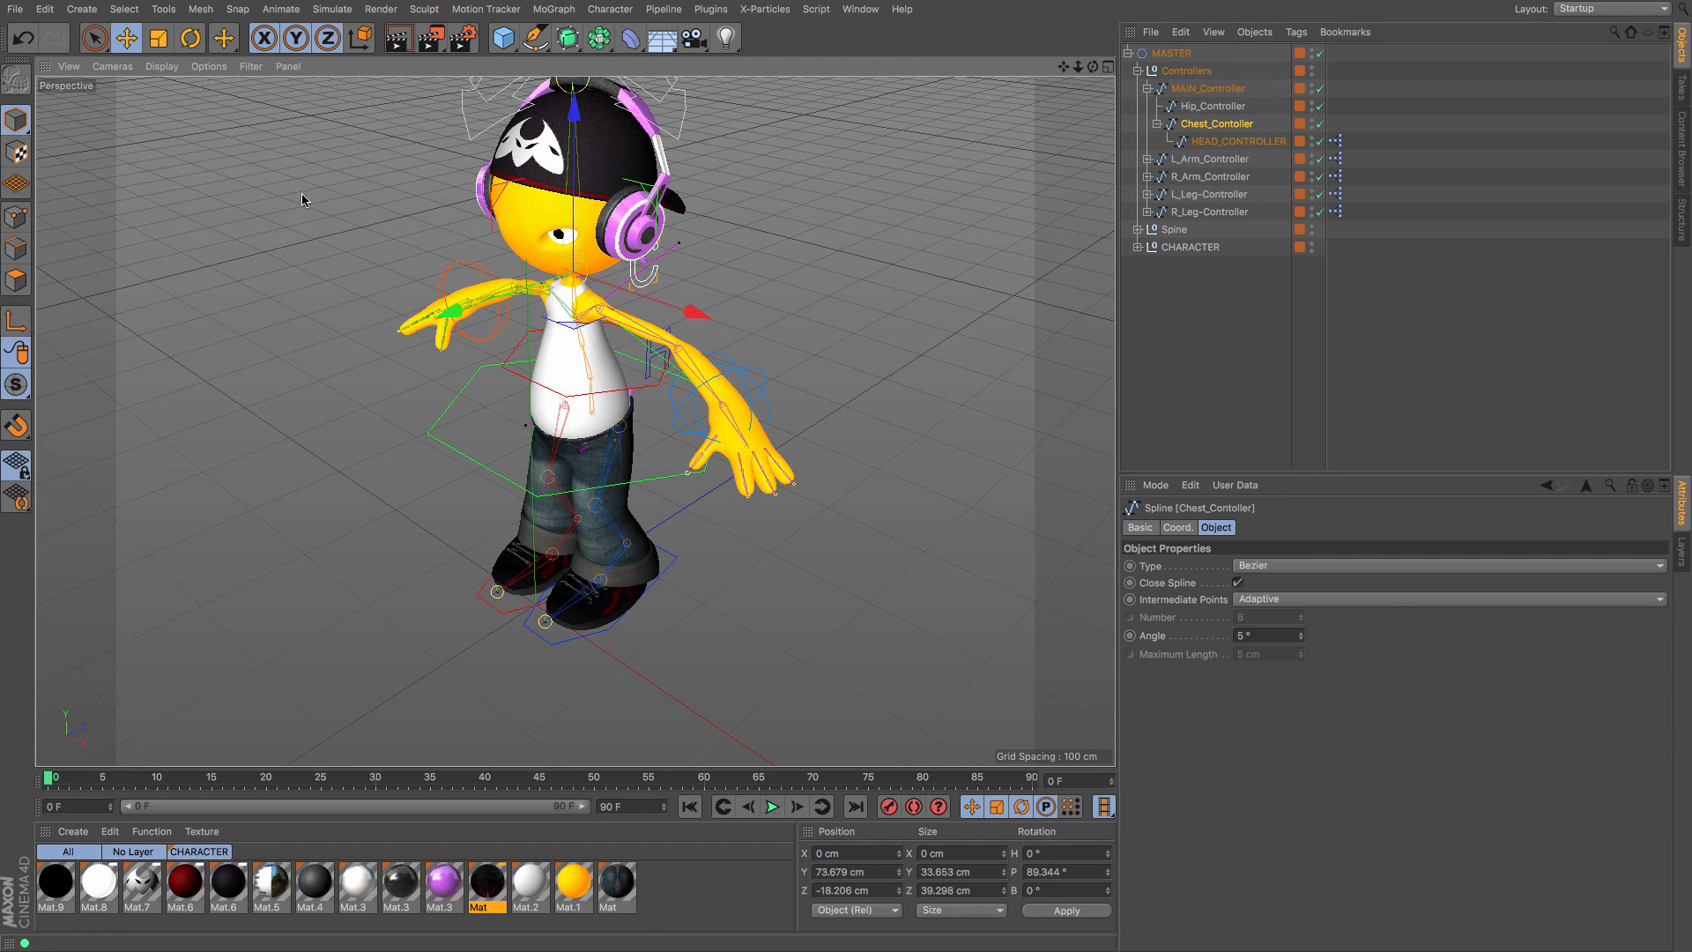
{"action": "left_click", "coordinate": [191, 37]}
{"action": "left_click_drag", "start_coordinate": [577, 304], "coordinate": [529, 256]}
Step: Undo the chest rotation, the chest move and the hip move
{"action": "key", "text": "ctrl+z"}
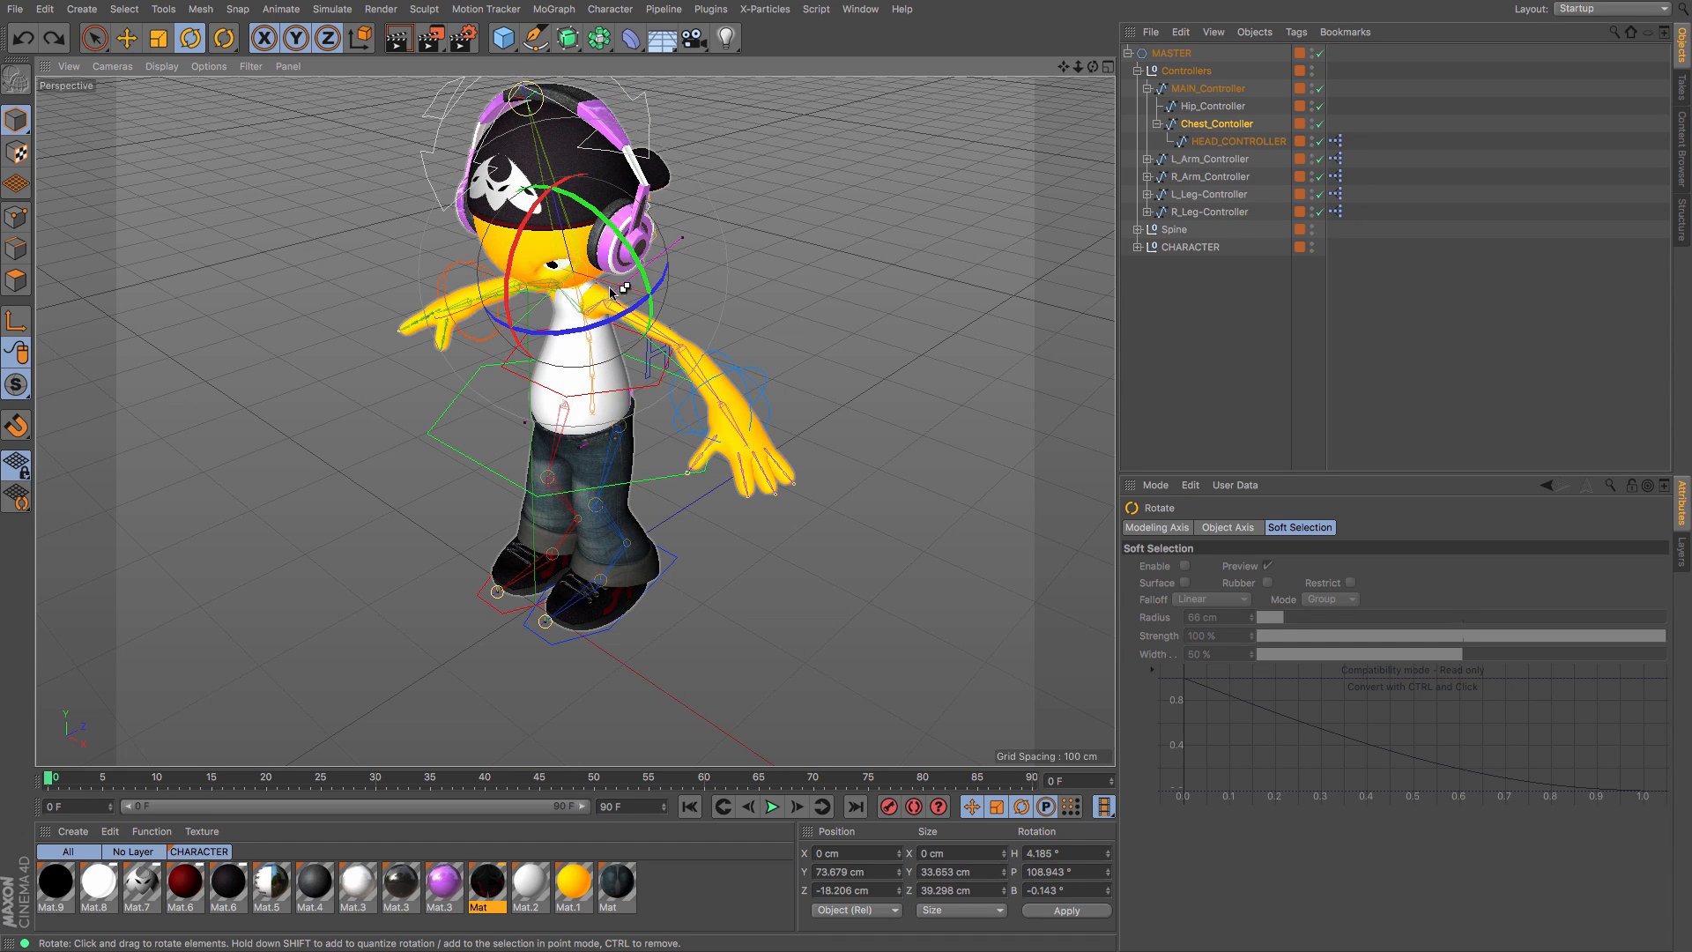
{"action": "key", "text": "ctrl+z"}
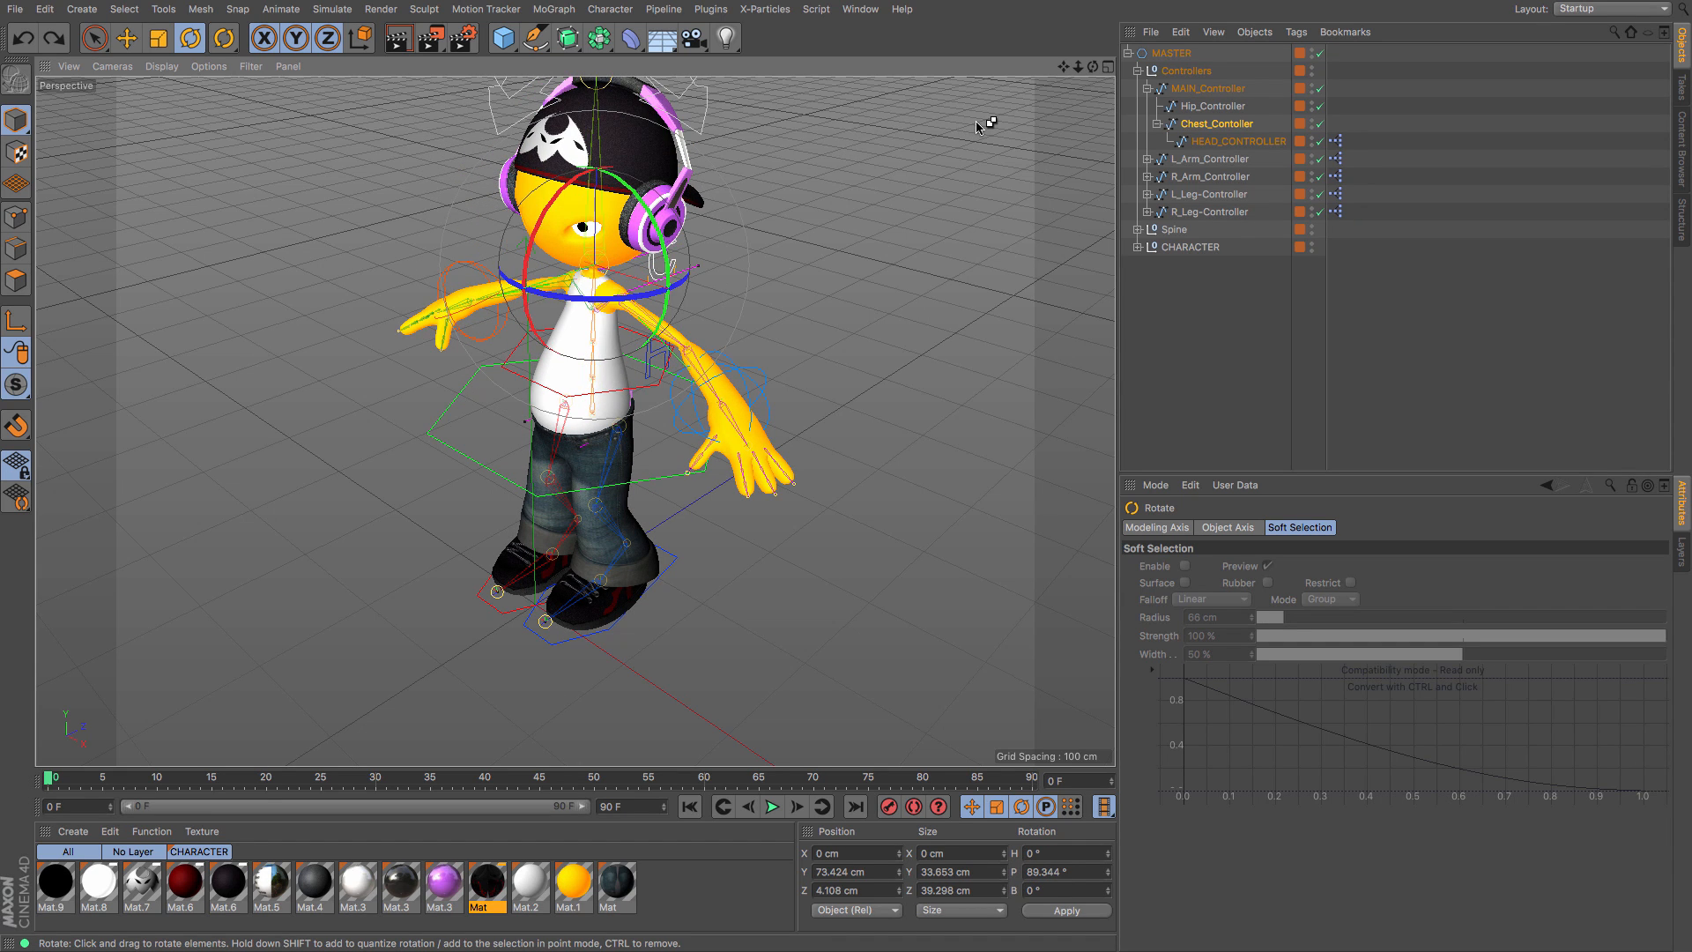
{"action": "key", "text": "ctrl+z"}
{"action": "key", "text": "ctrl+z"}
{"action": "key", "text": "ctrl+z"}
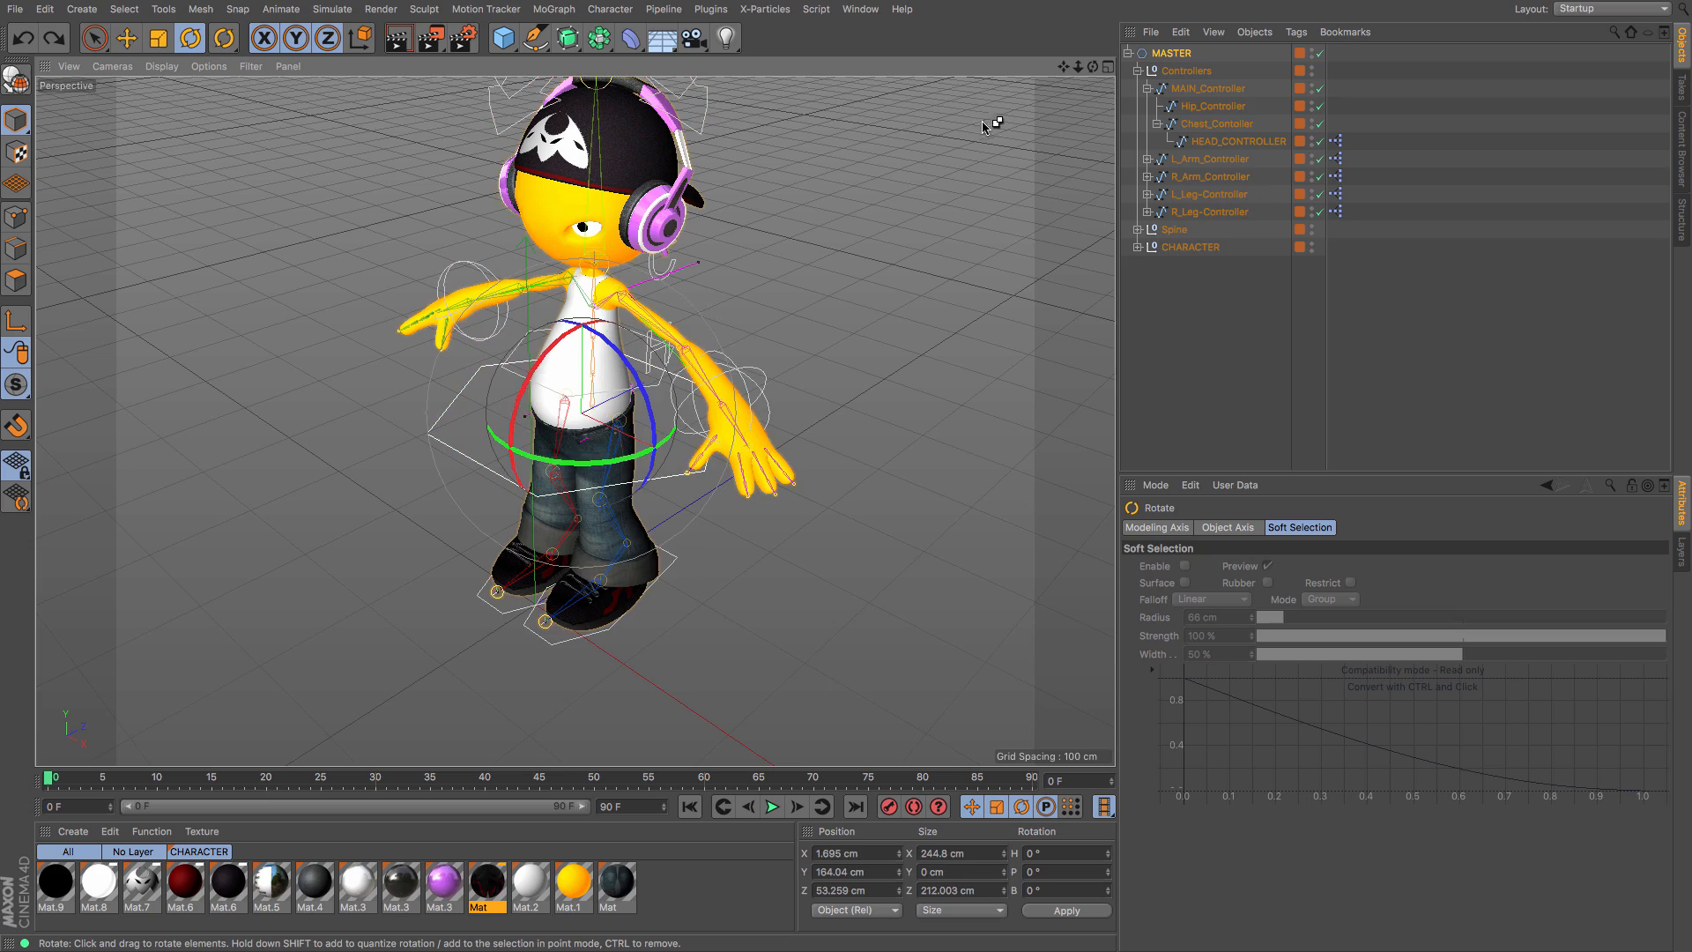
Step: Select Chest_Contoller again, try rotating the upper body, and undo that rotation
{"action": "left_click_drag", "start_coordinate": [1078, 67], "coordinate": [1047, 50]}
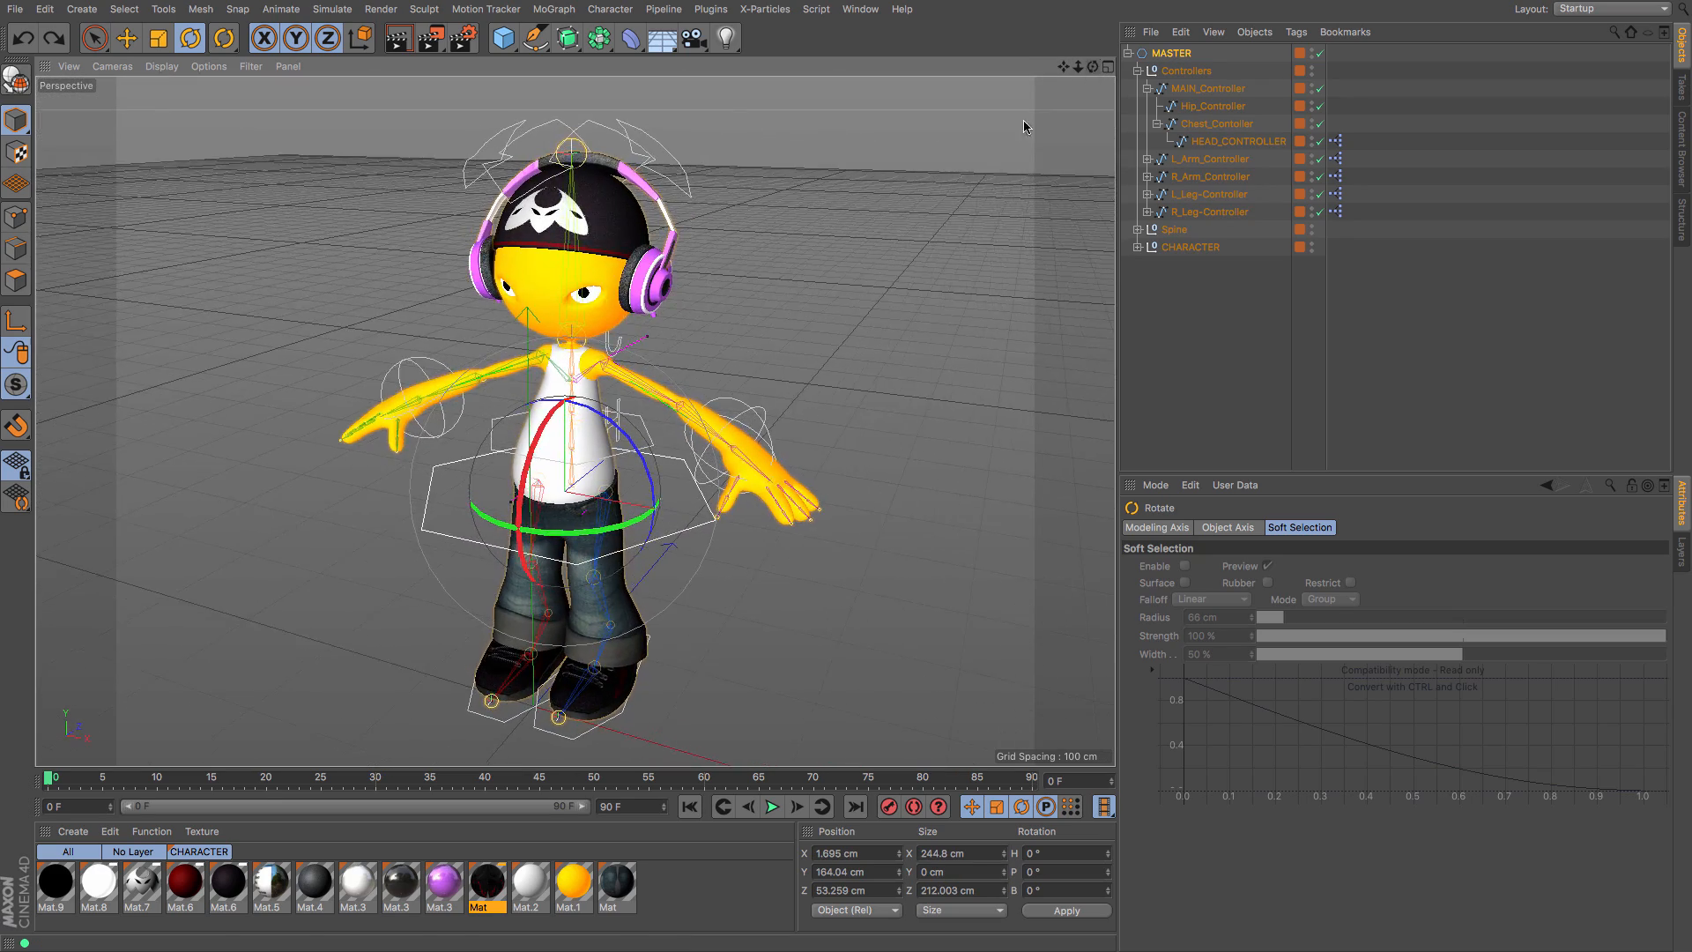
{"action": "left_click", "coordinate": [1232, 124]}
{"action": "left_click_drag", "start_coordinate": [654, 298], "coordinate": [646, 289]}
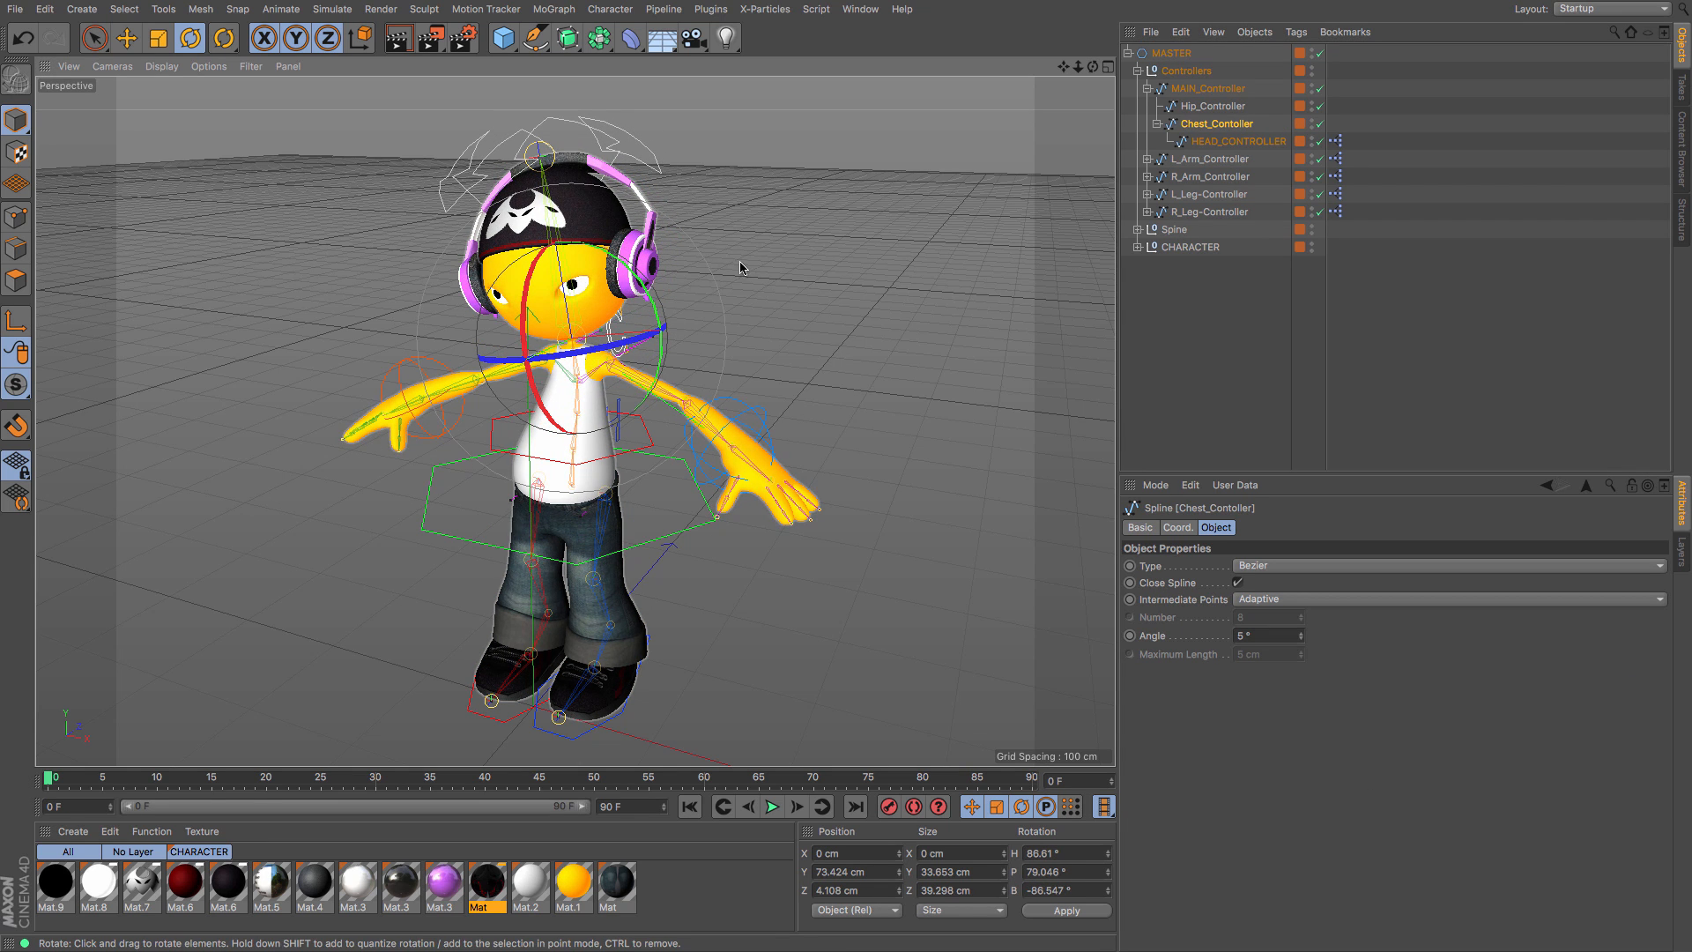
{"action": "key", "text": "ctrl+z"}
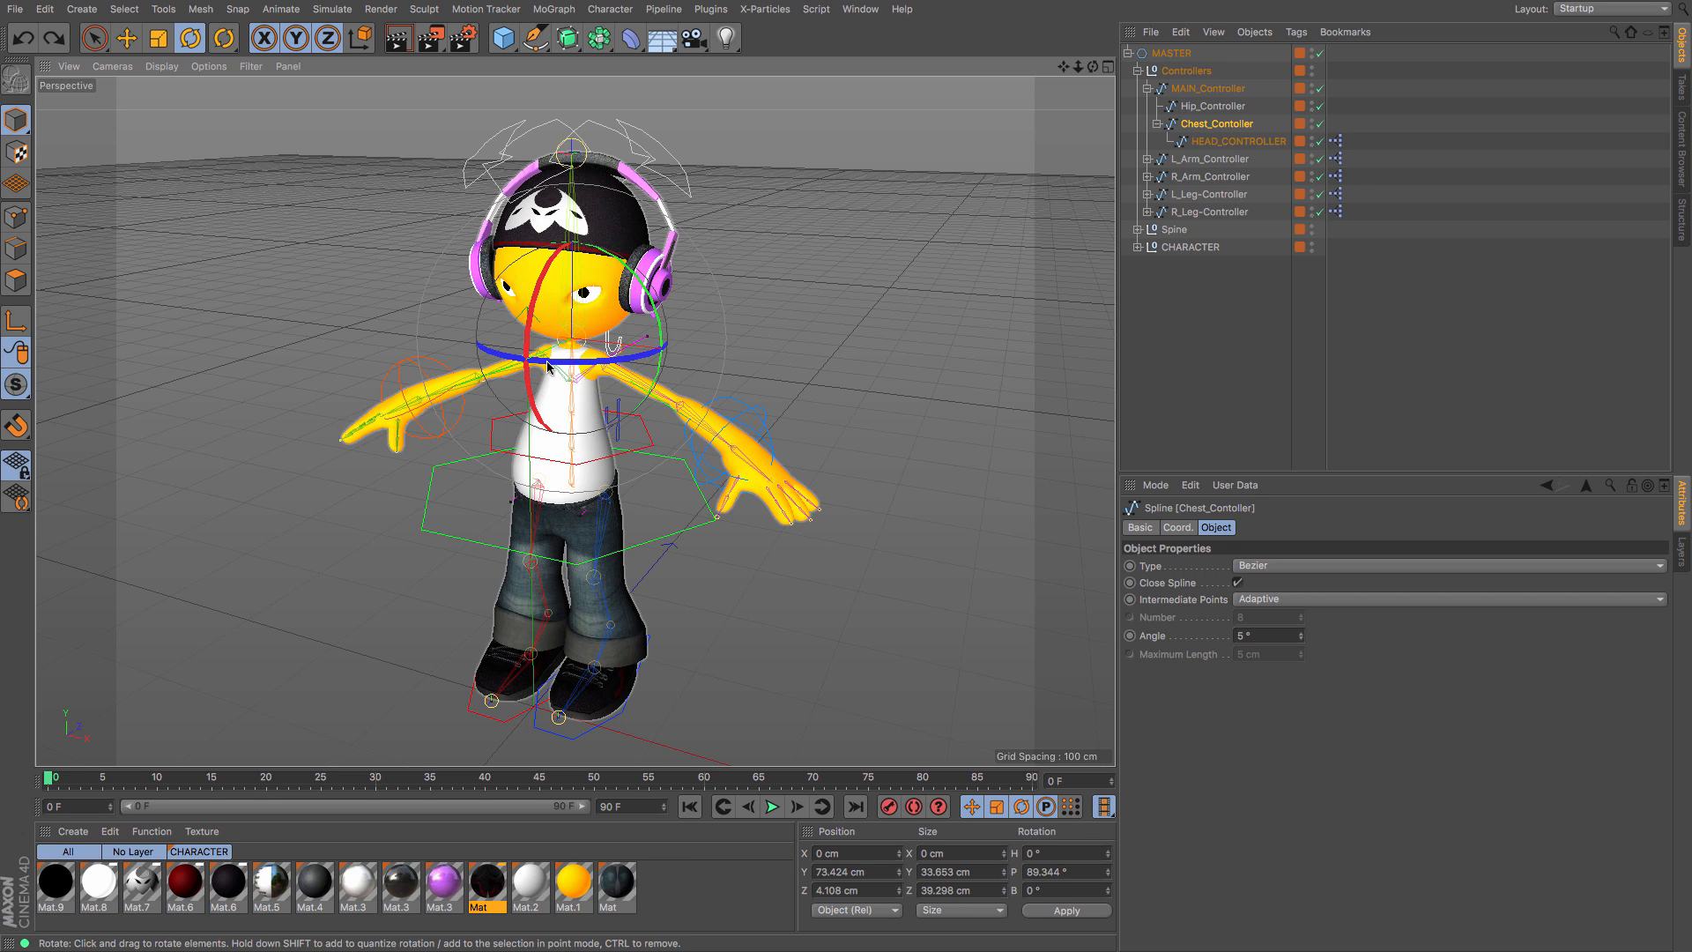
Step: Select HEAD_CONTROLLER, try tilting and turning the head with the Rotate tool, and undo the rotations
{"action": "left_click_drag", "start_coordinate": [534, 368], "coordinate": [593, 367]}
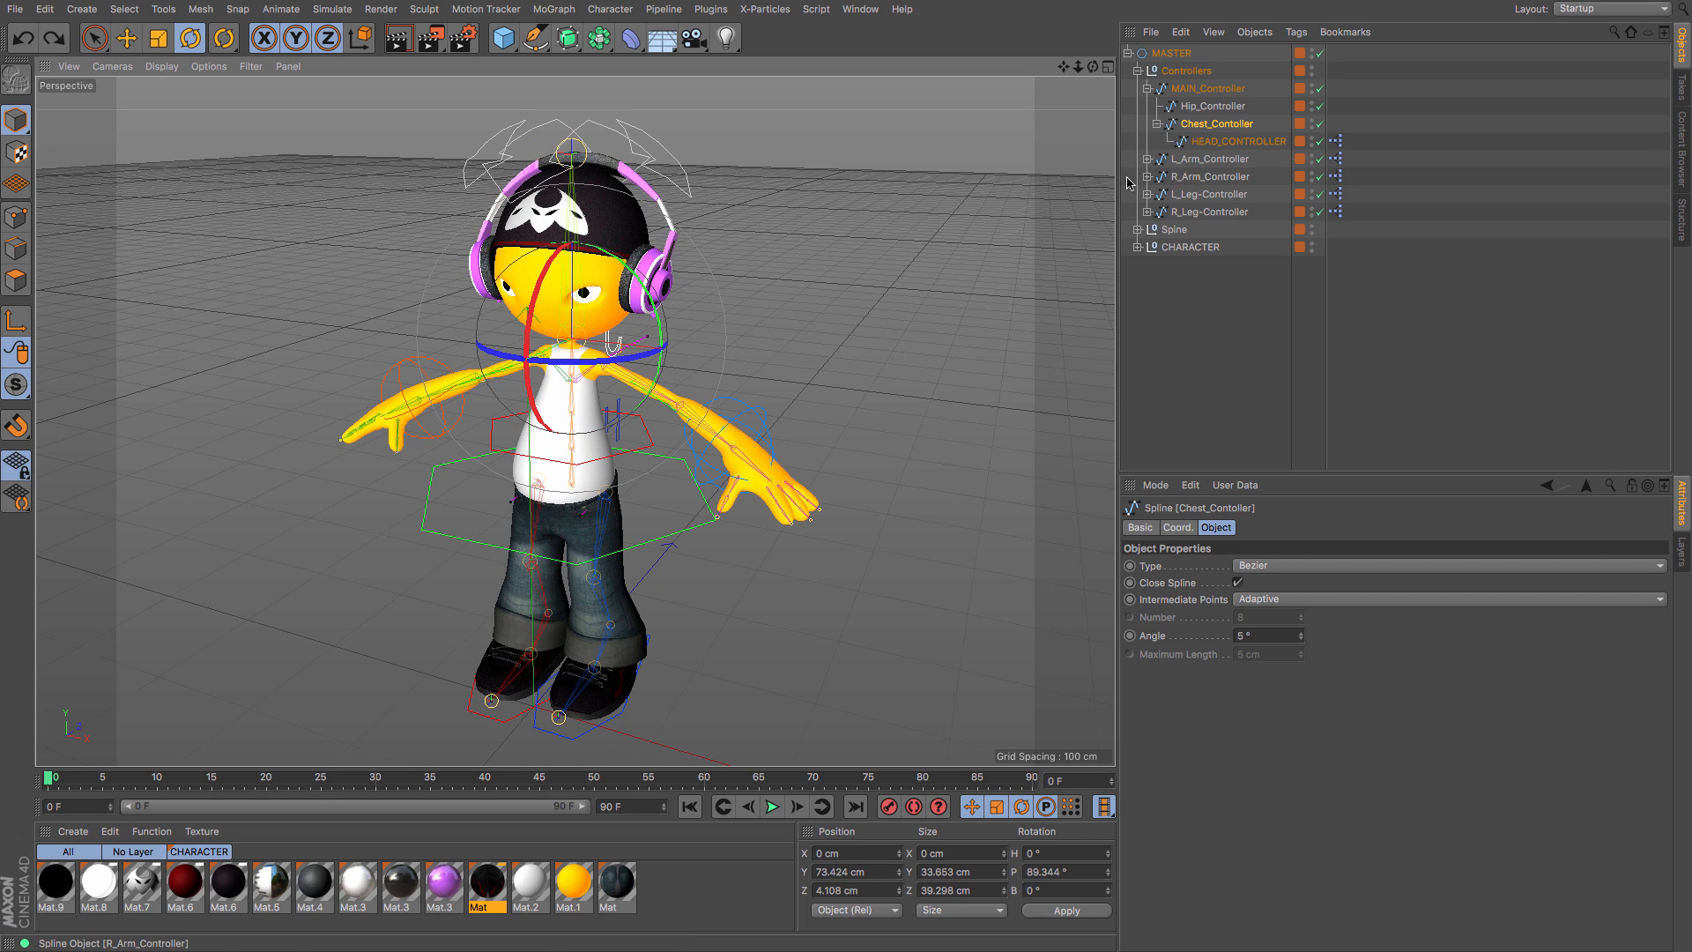
{"action": "left_click", "coordinate": [691, 189]}
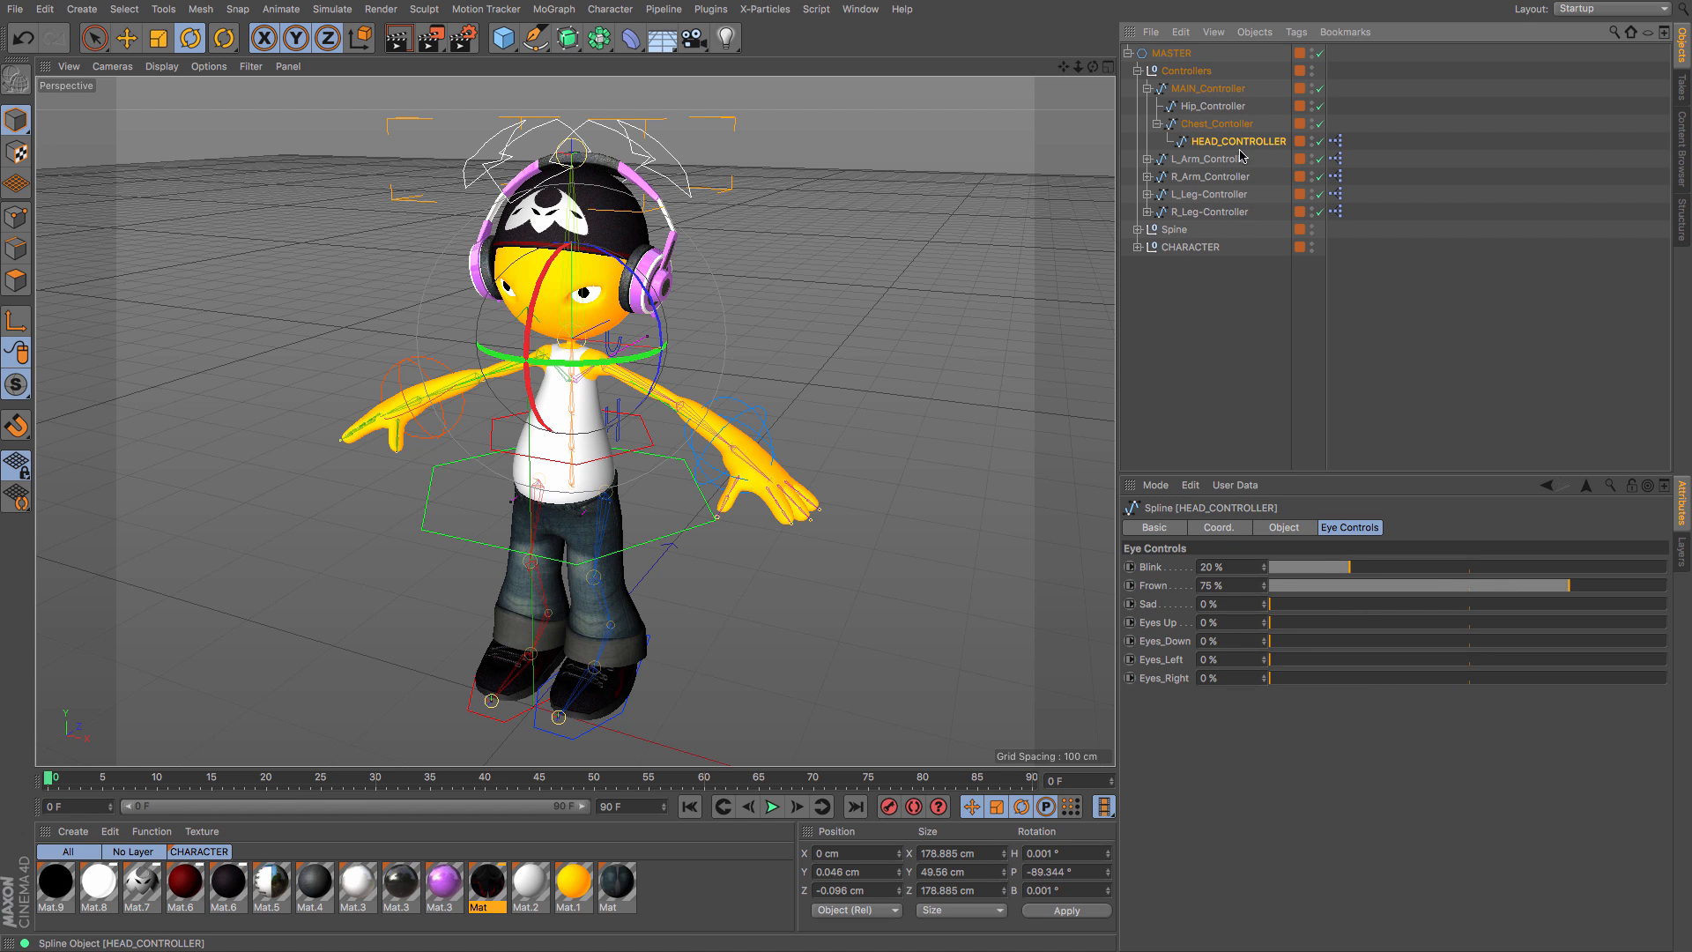
{"action": "left_click_drag", "start_coordinate": [528, 380], "coordinate": [526, 351]}
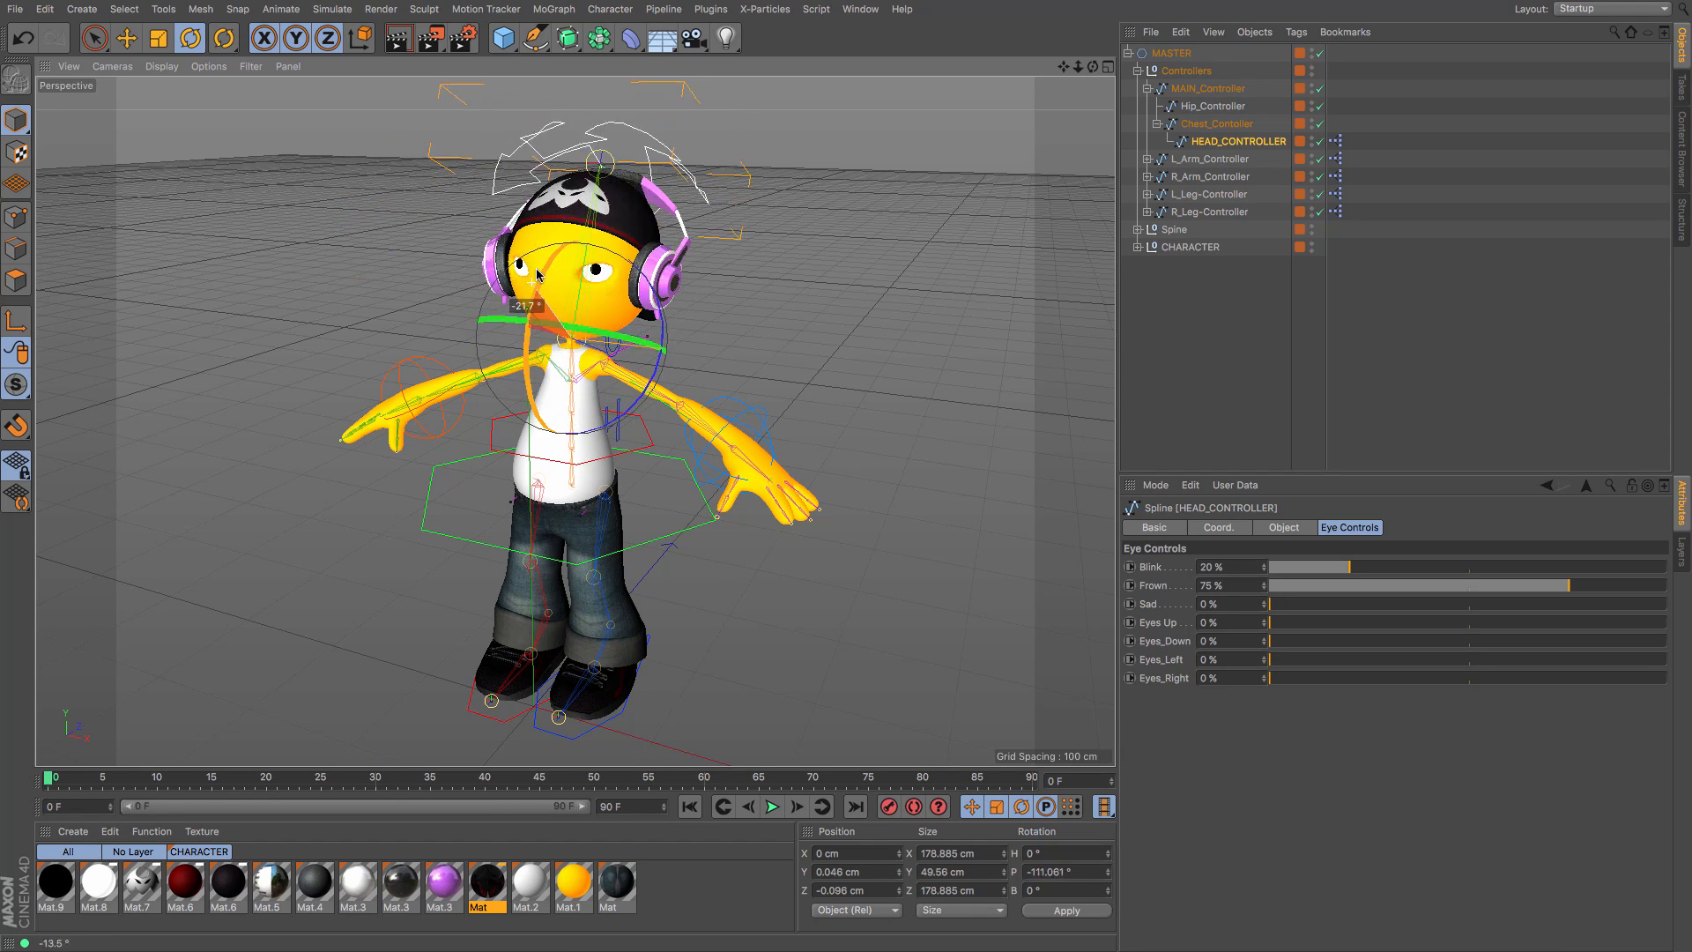
{"action": "left_click_drag", "start_coordinate": [516, 319], "coordinate": [526, 339]}
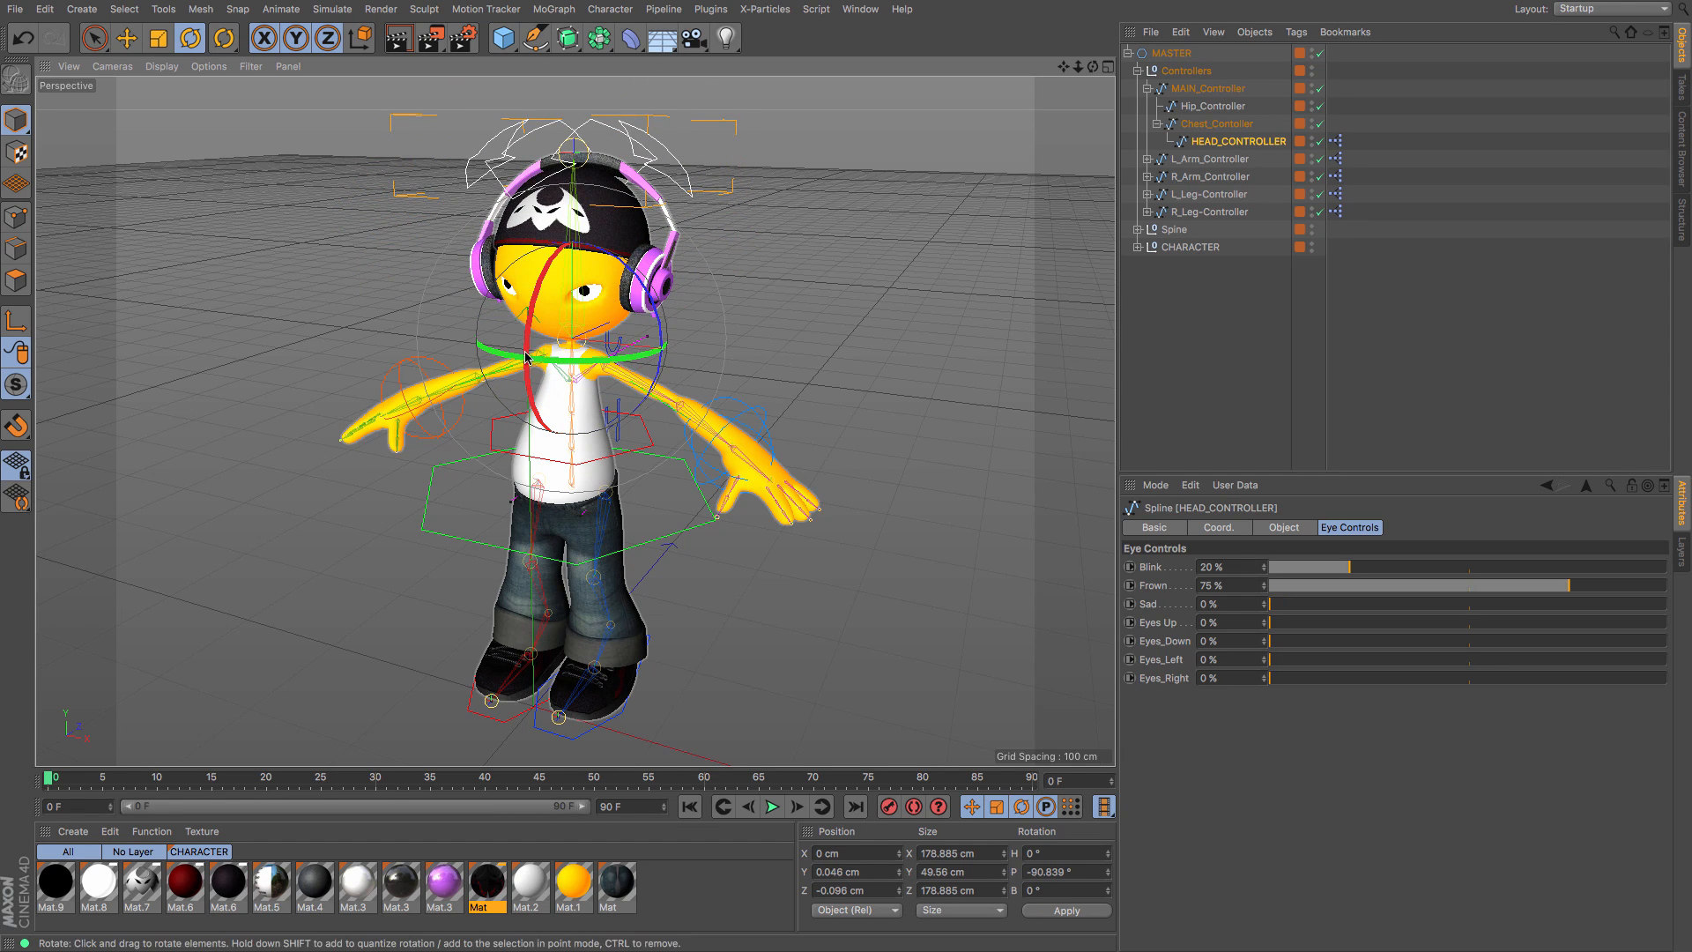
{"action": "key", "text": "super+z"}
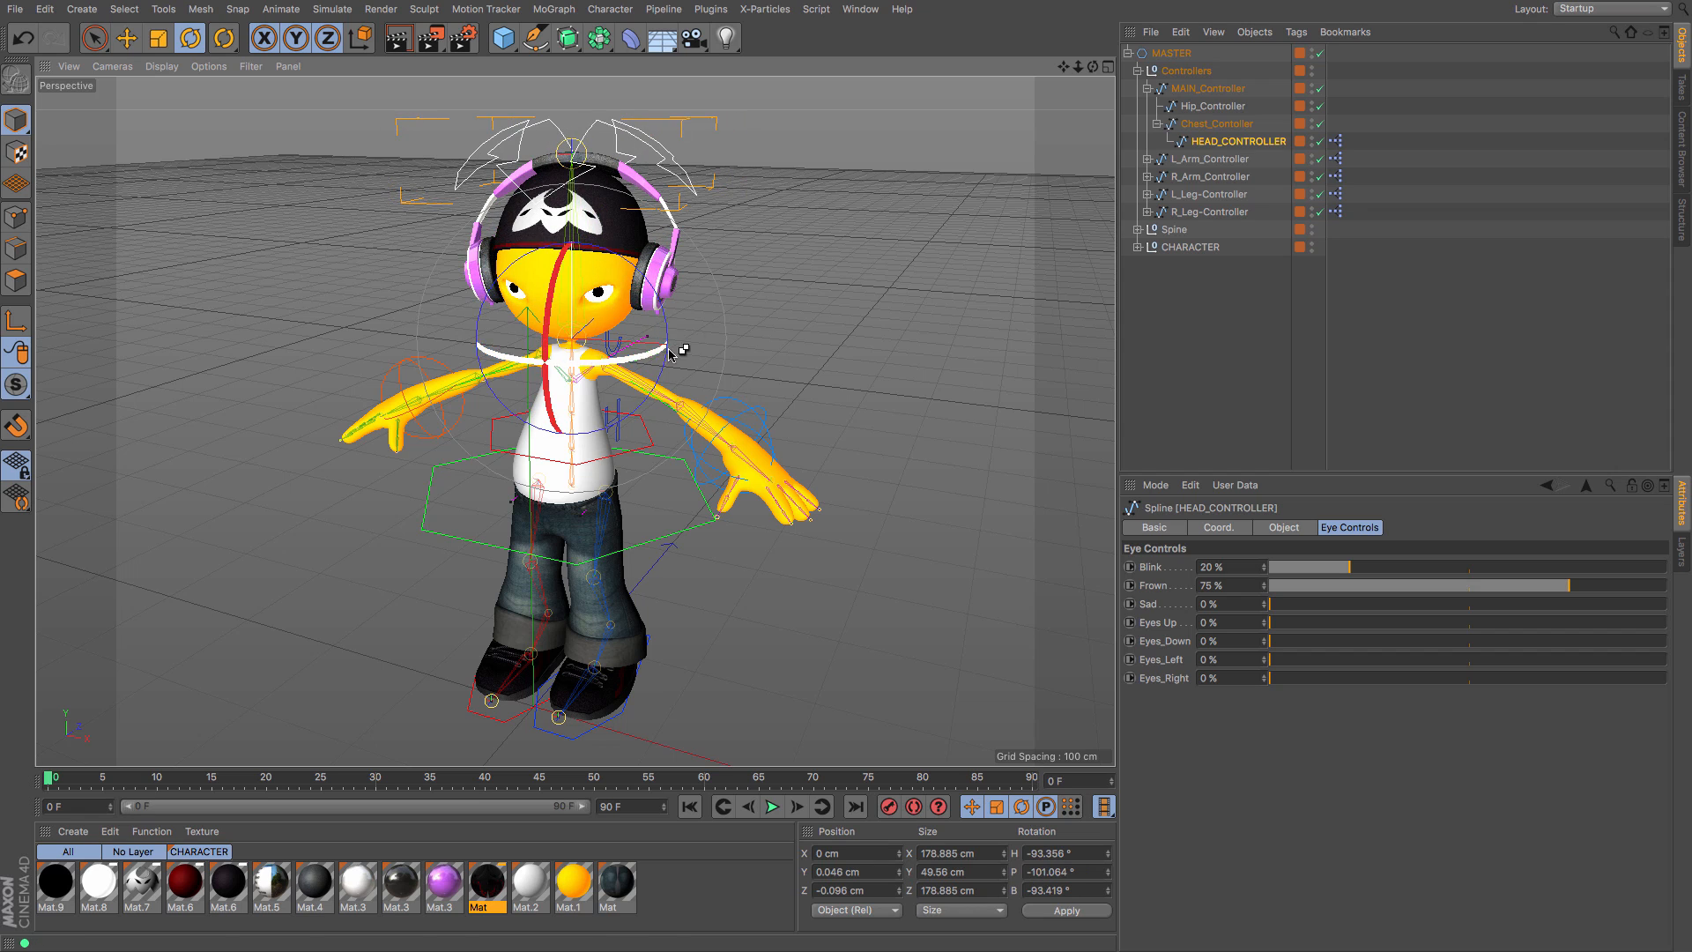
{"action": "key", "text": "super+z"}
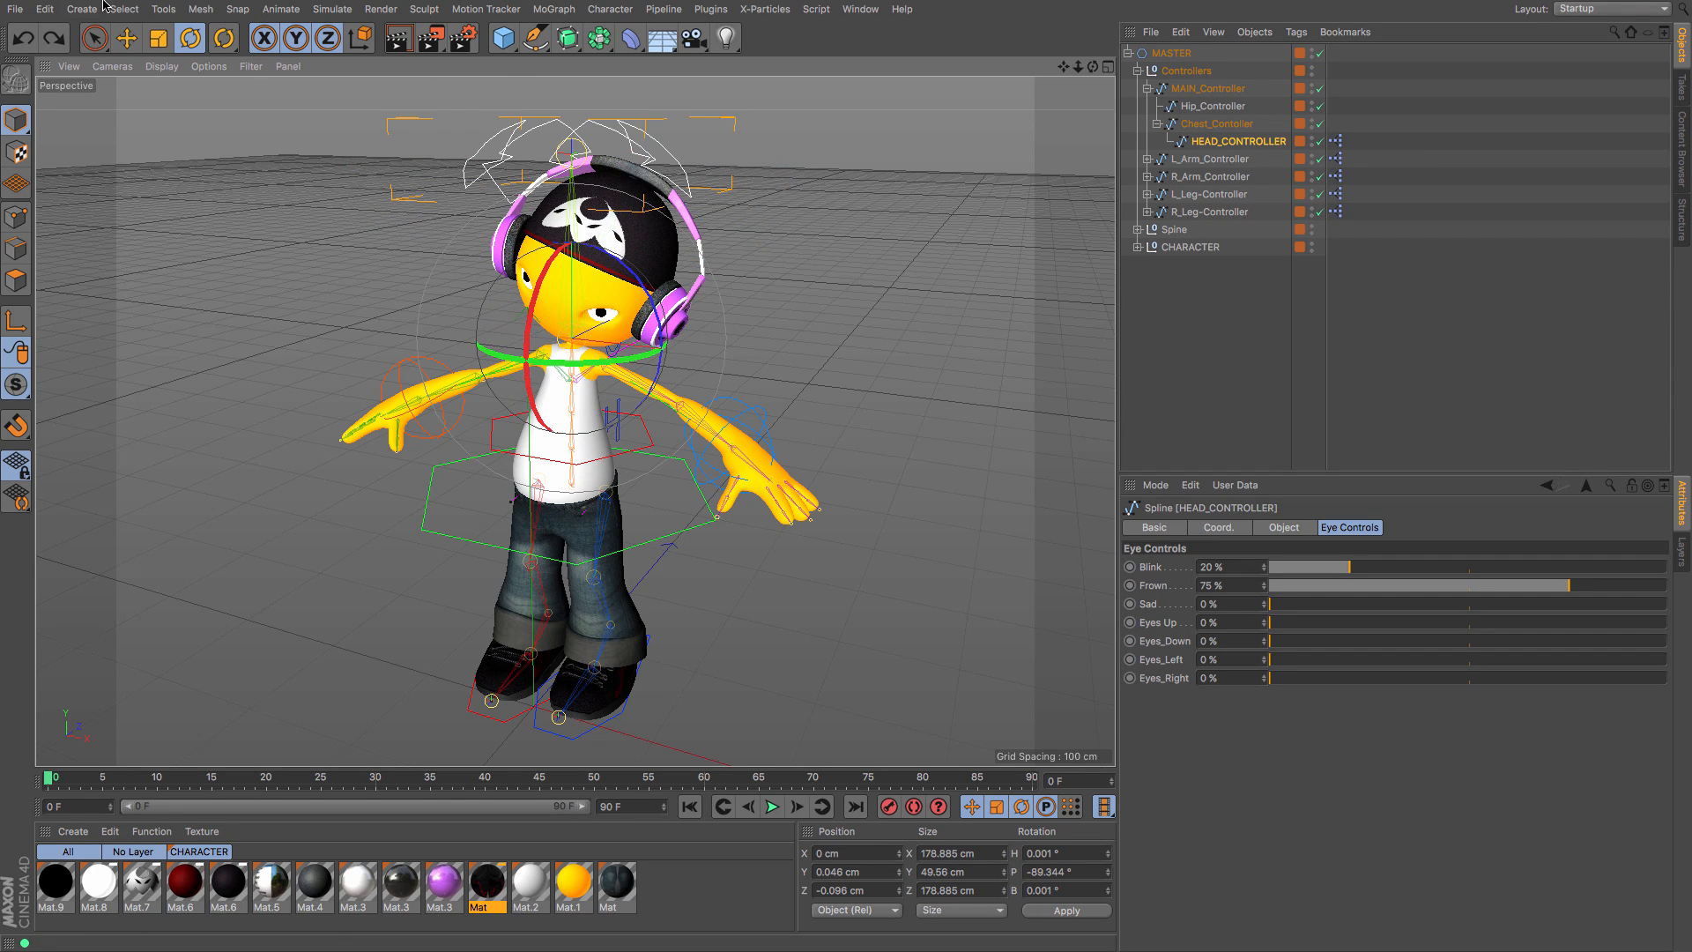
Step: Try moving HEAD_CONTROLLER about 80 cm upward with the Move tool, and undo the move
{"action": "key", "text": "e"}
{"action": "key", "text": "super+z"}
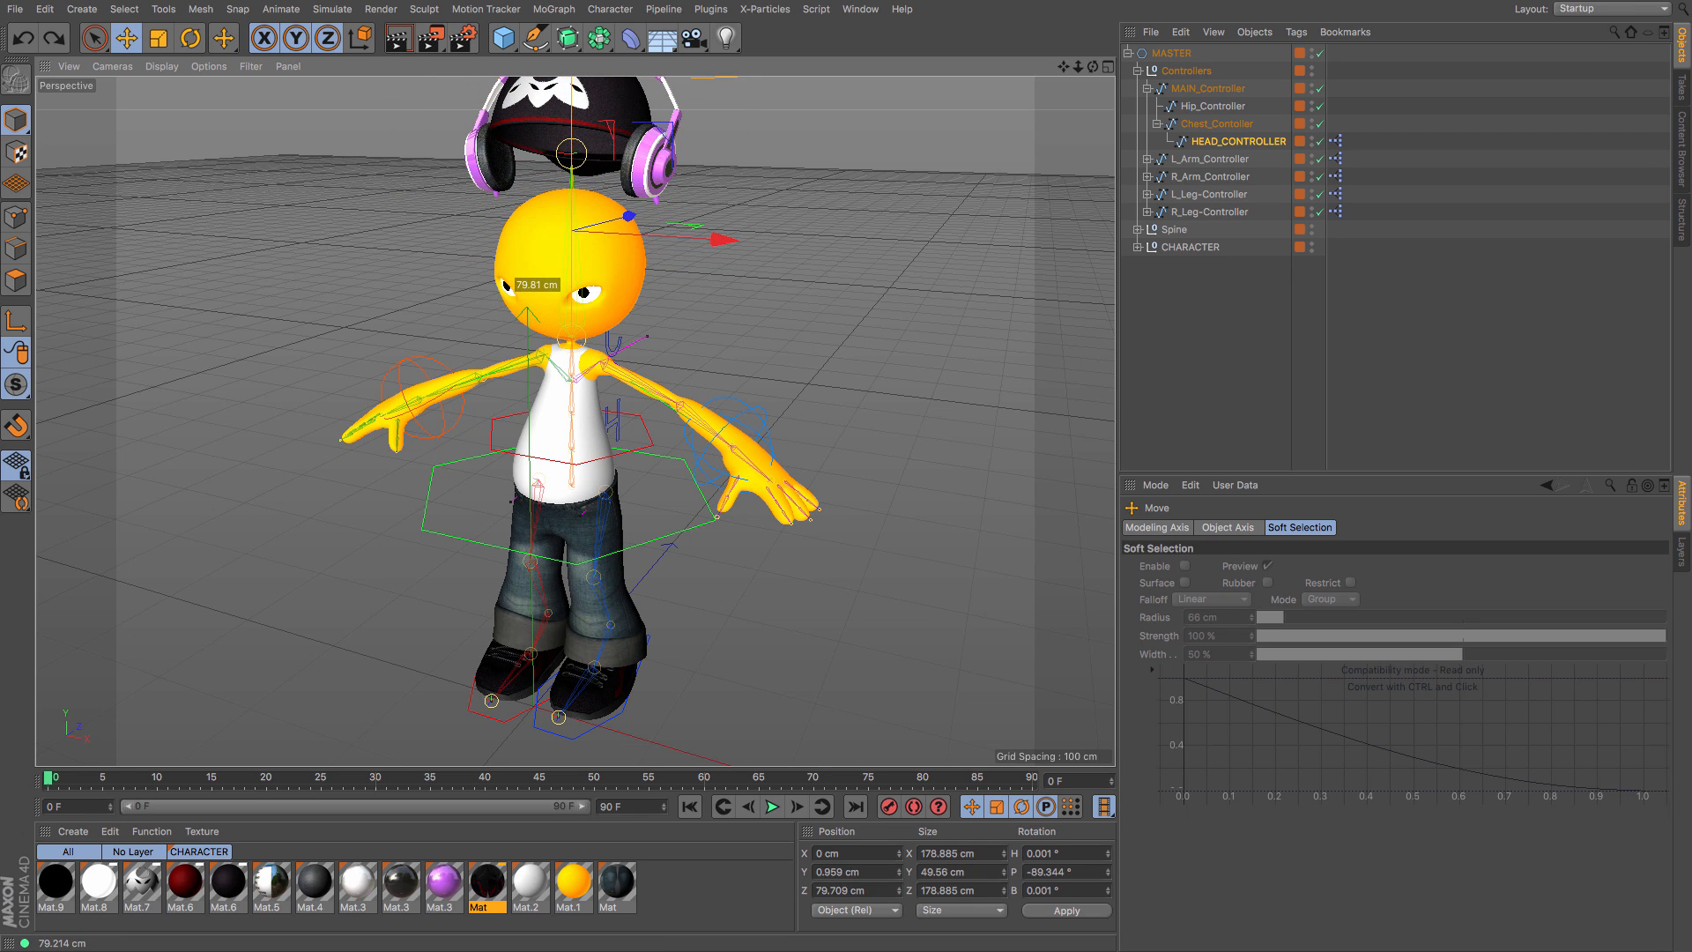
{"action": "left_click_drag", "start_coordinate": [579, 157], "coordinate": [578, 201]}
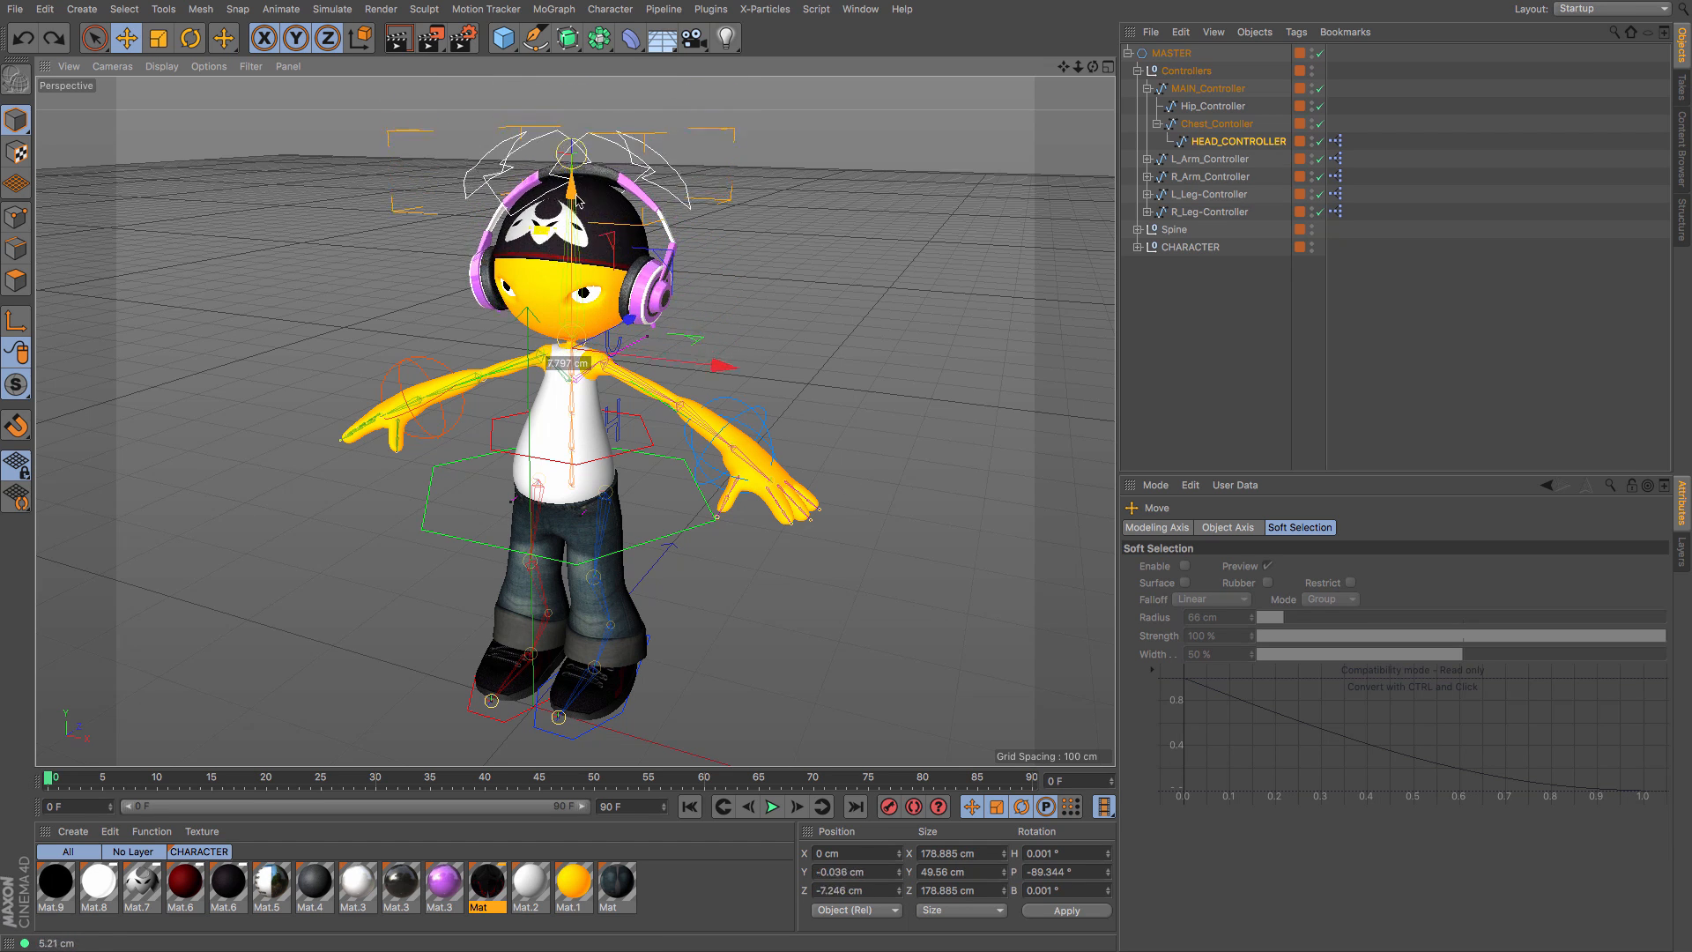
{"action": "key", "text": "ctrl+z"}
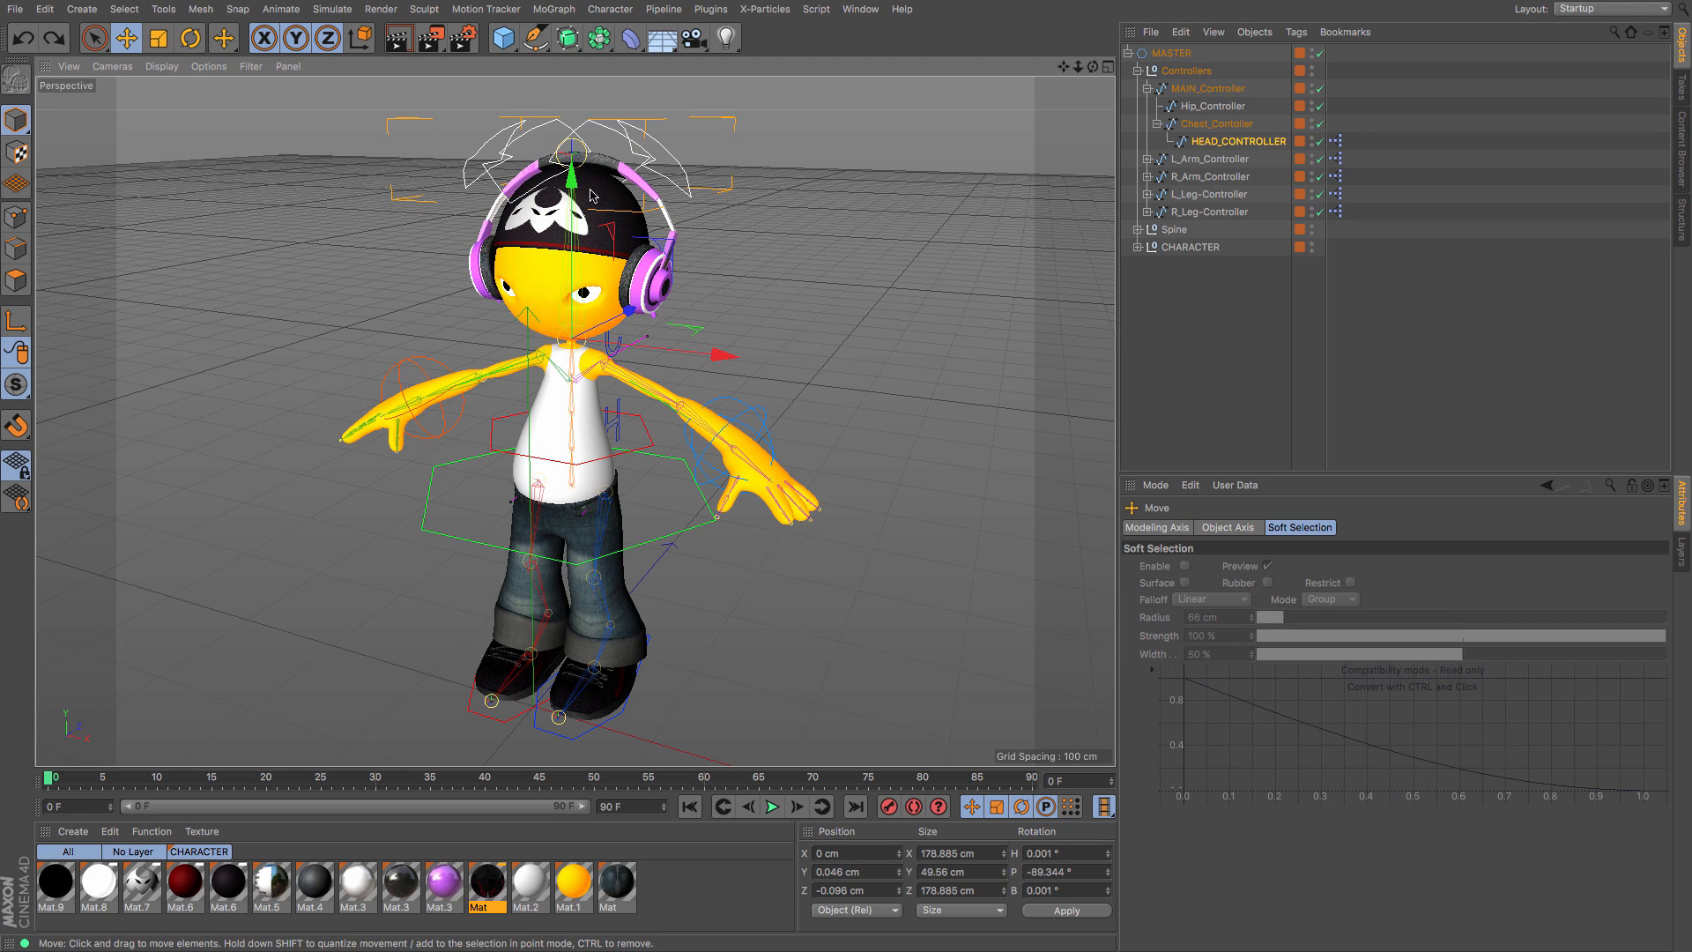
Step: Rotate HEAD_CONTROLLER to about H -17.26°, P -82.159°, B -17.108° with the Rotate tool
{"action": "mouse_move", "coordinate": [575, 420]}
{"action": "left_mouse_down", "text": "alt"}
{"action": "mouse_move", "coordinate": [648, 388]}
{"action": "mouse_move", "coordinate": [816, 397]}
{"action": "mouse_move", "coordinate": [575, 434]}
{"action": "left_mouse_up", "text": "alt"}
{"action": "left_click", "coordinate": [190, 38]}
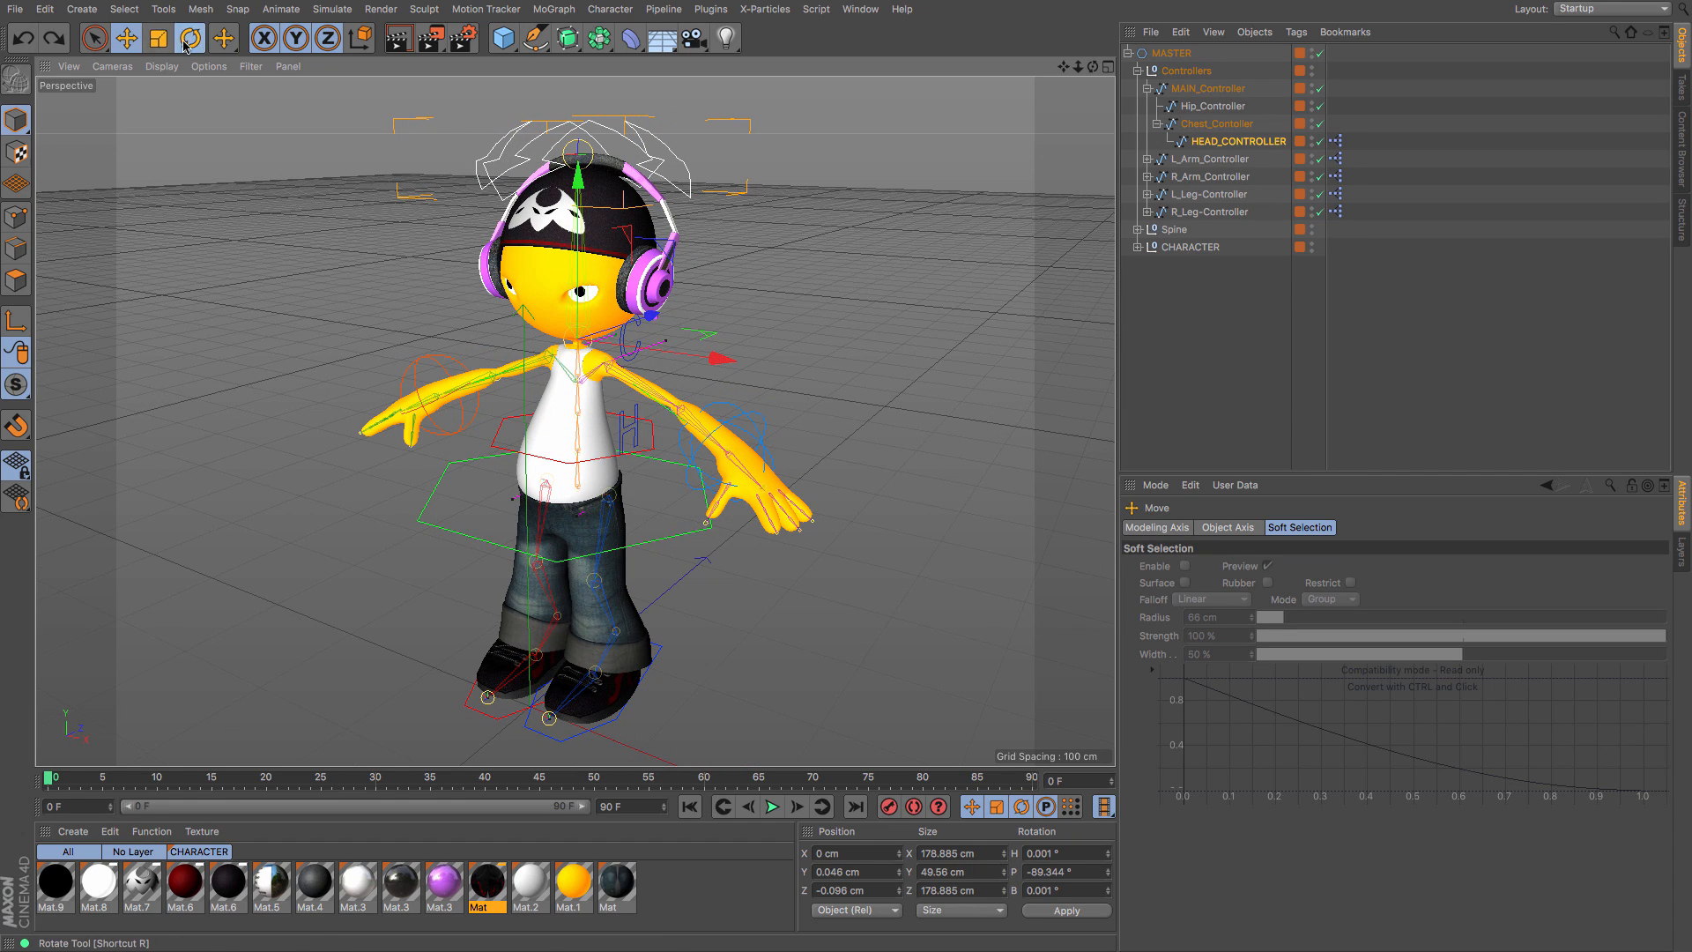
{"action": "left_click_drag", "start_coordinate": [533, 294], "coordinate": [541, 310]}
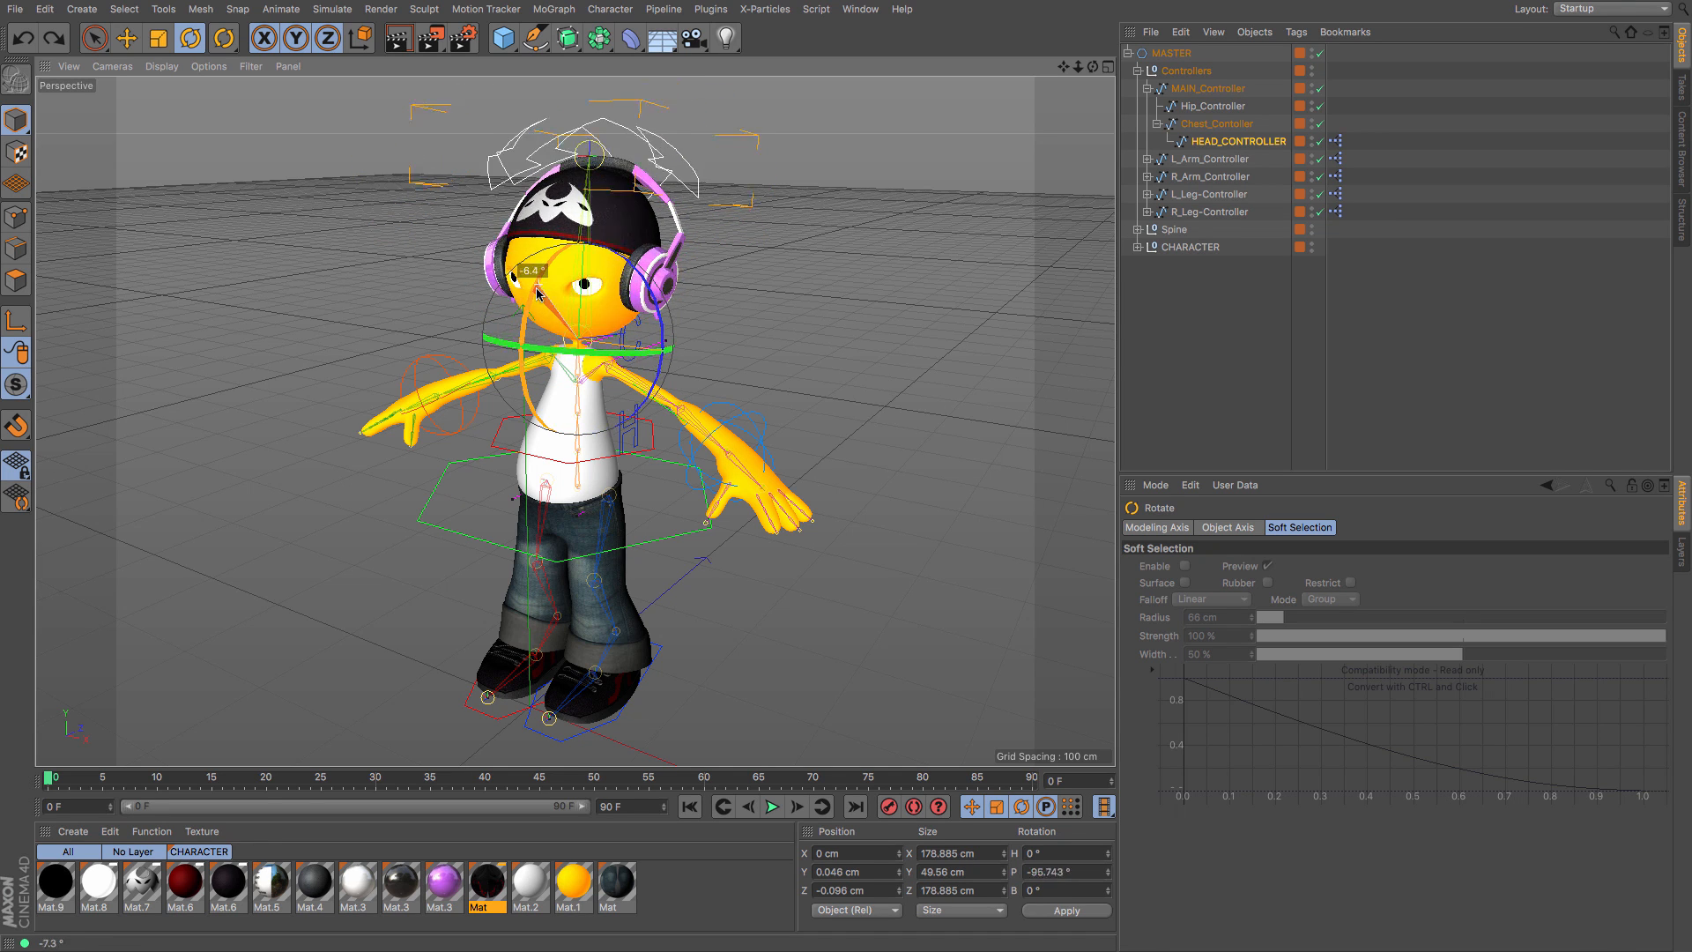
{"action": "left_click_drag", "start_coordinate": [537, 293], "coordinate": [530, 314]}
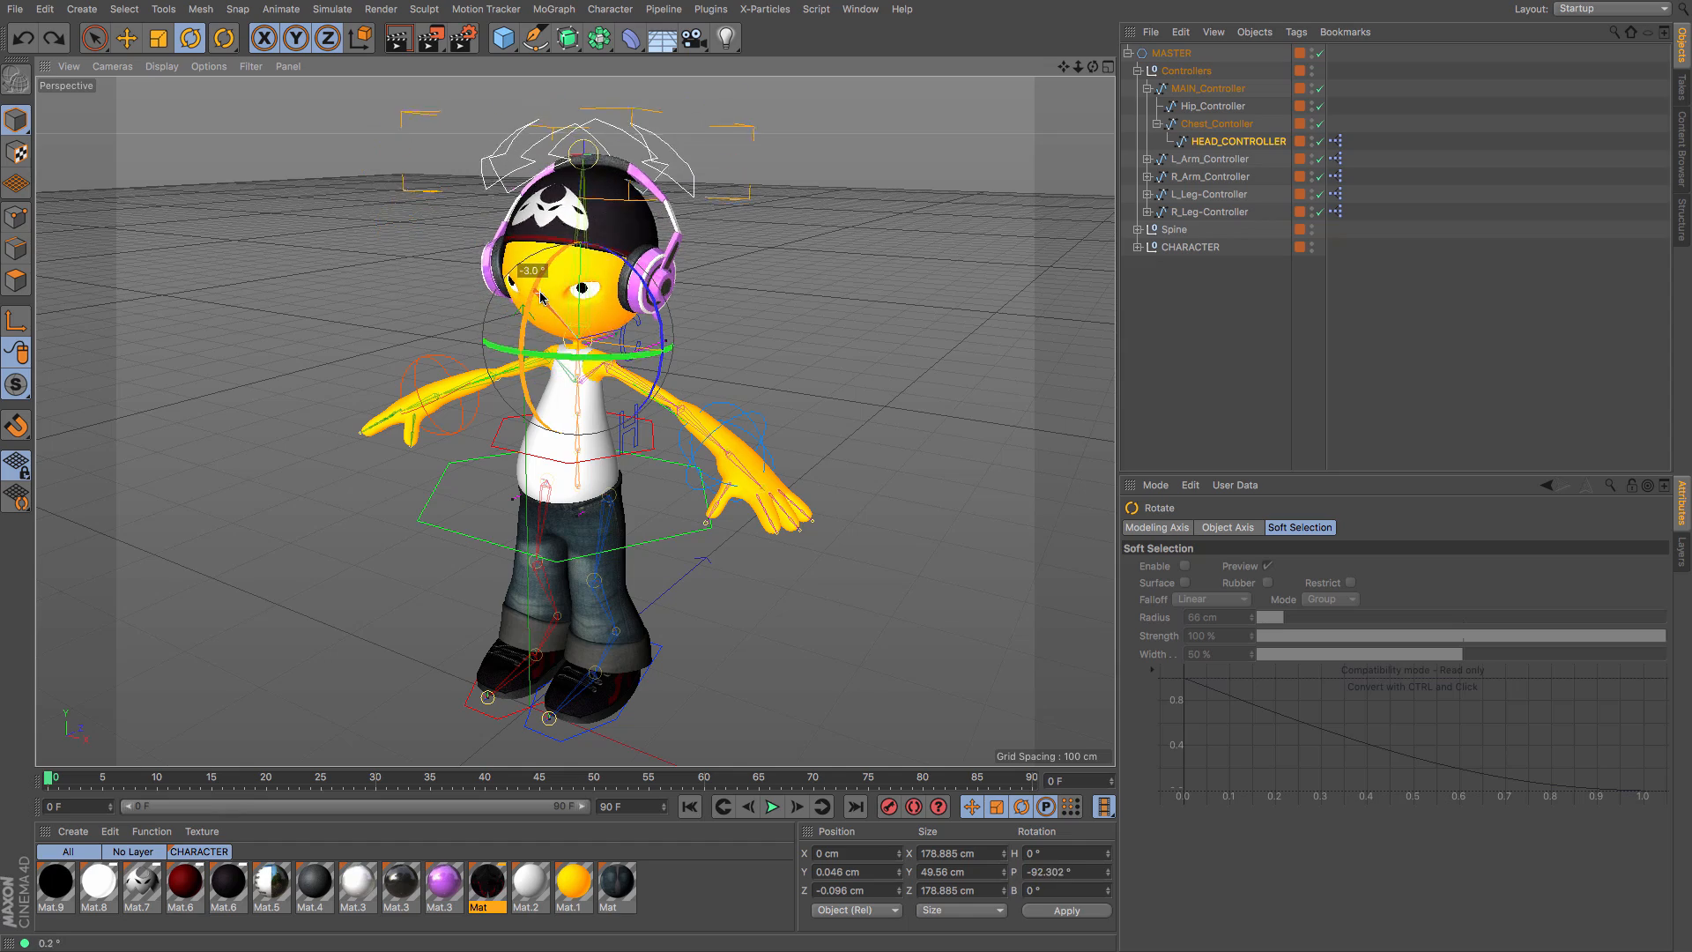
{"action": "left_click_drag", "start_coordinate": [1063, 66], "coordinate": [1112, 58]}
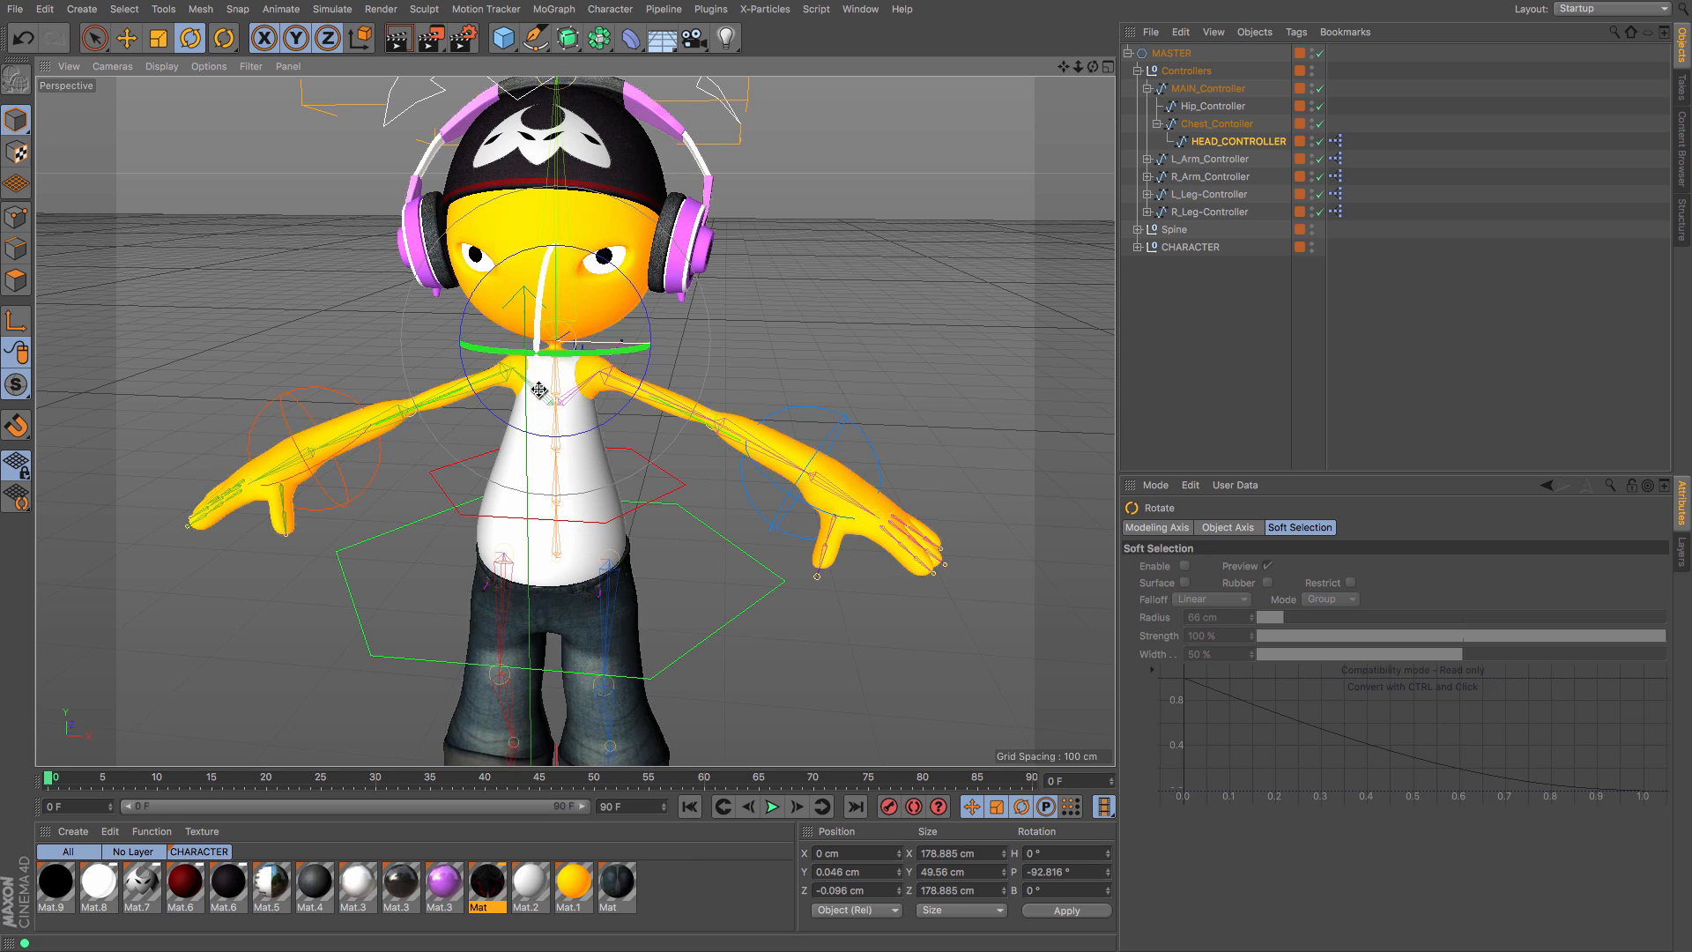
{"action": "mouse_move", "coordinate": [539, 389]}
{"action": "left_mouse_down"}
{"action": "mouse_move", "coordinate": [546, 421]}
{"action": "mouse_move", "coordinate": [552, 374]}
{"action": "mouse_move", "coordinate": [541, 382]}
{"action": "left_mouse_up"}
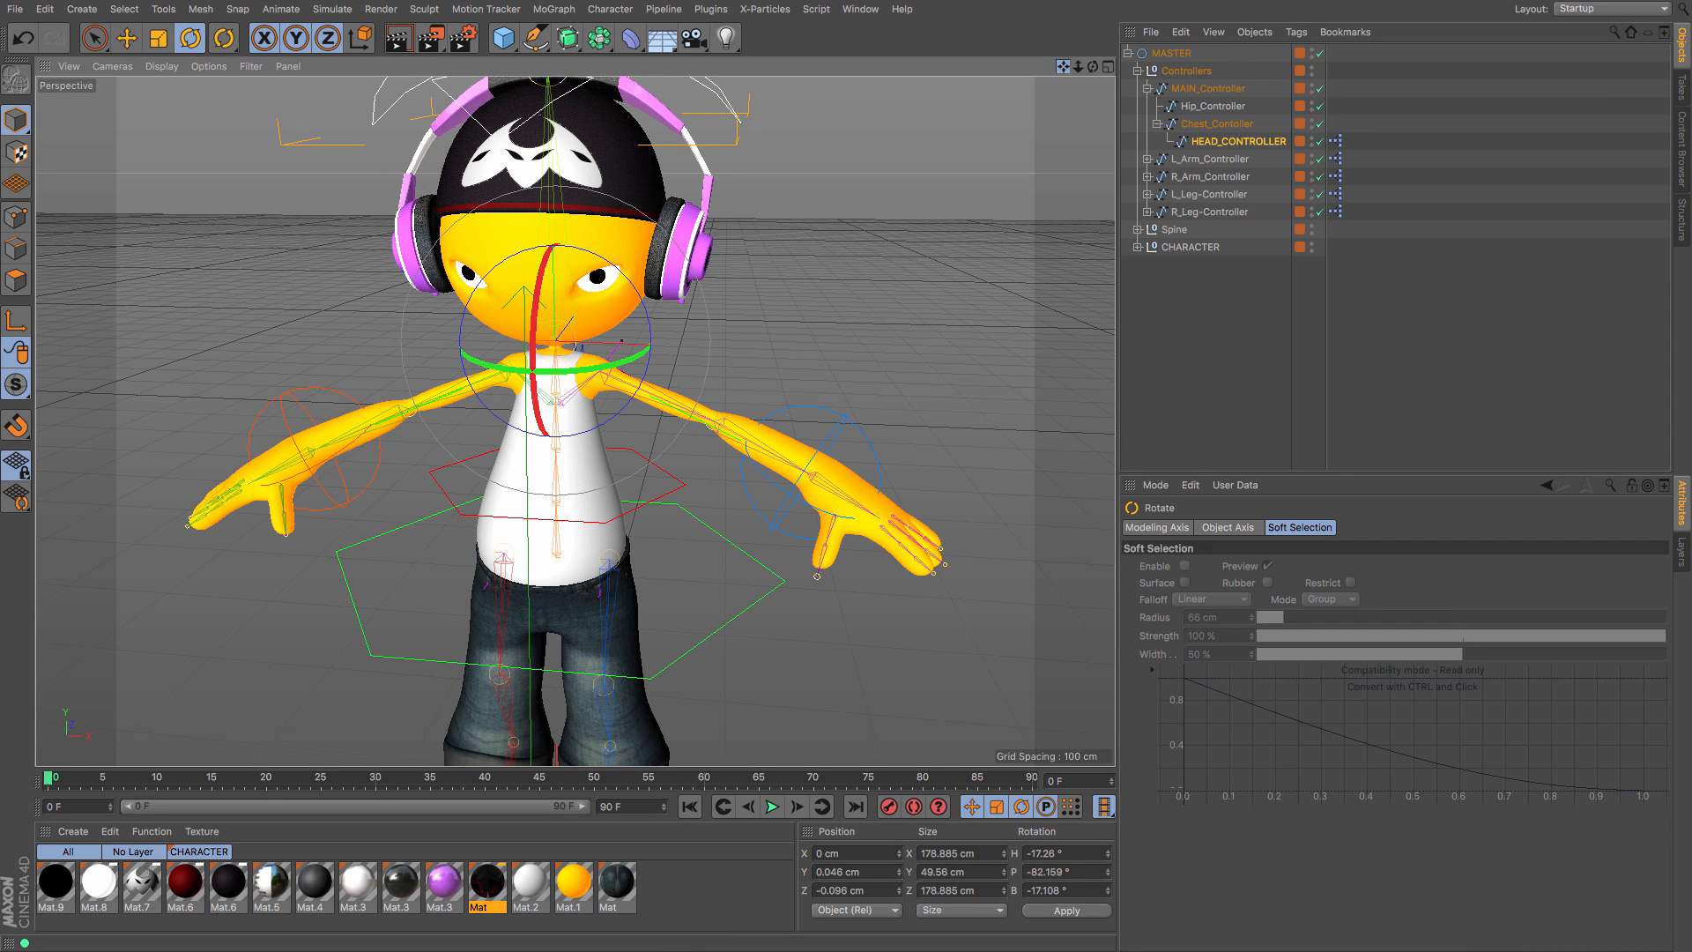
Step: Examine the turned head from several sides and display HEAD_CONTROLLER's Eye Controls with the Move tool active
{"action": "left_click_drag", "start_coordinate": [1063, 66], "coordinate": [1065, 101]}
{"action": "left_click", "coordinate": [1240, 141]}
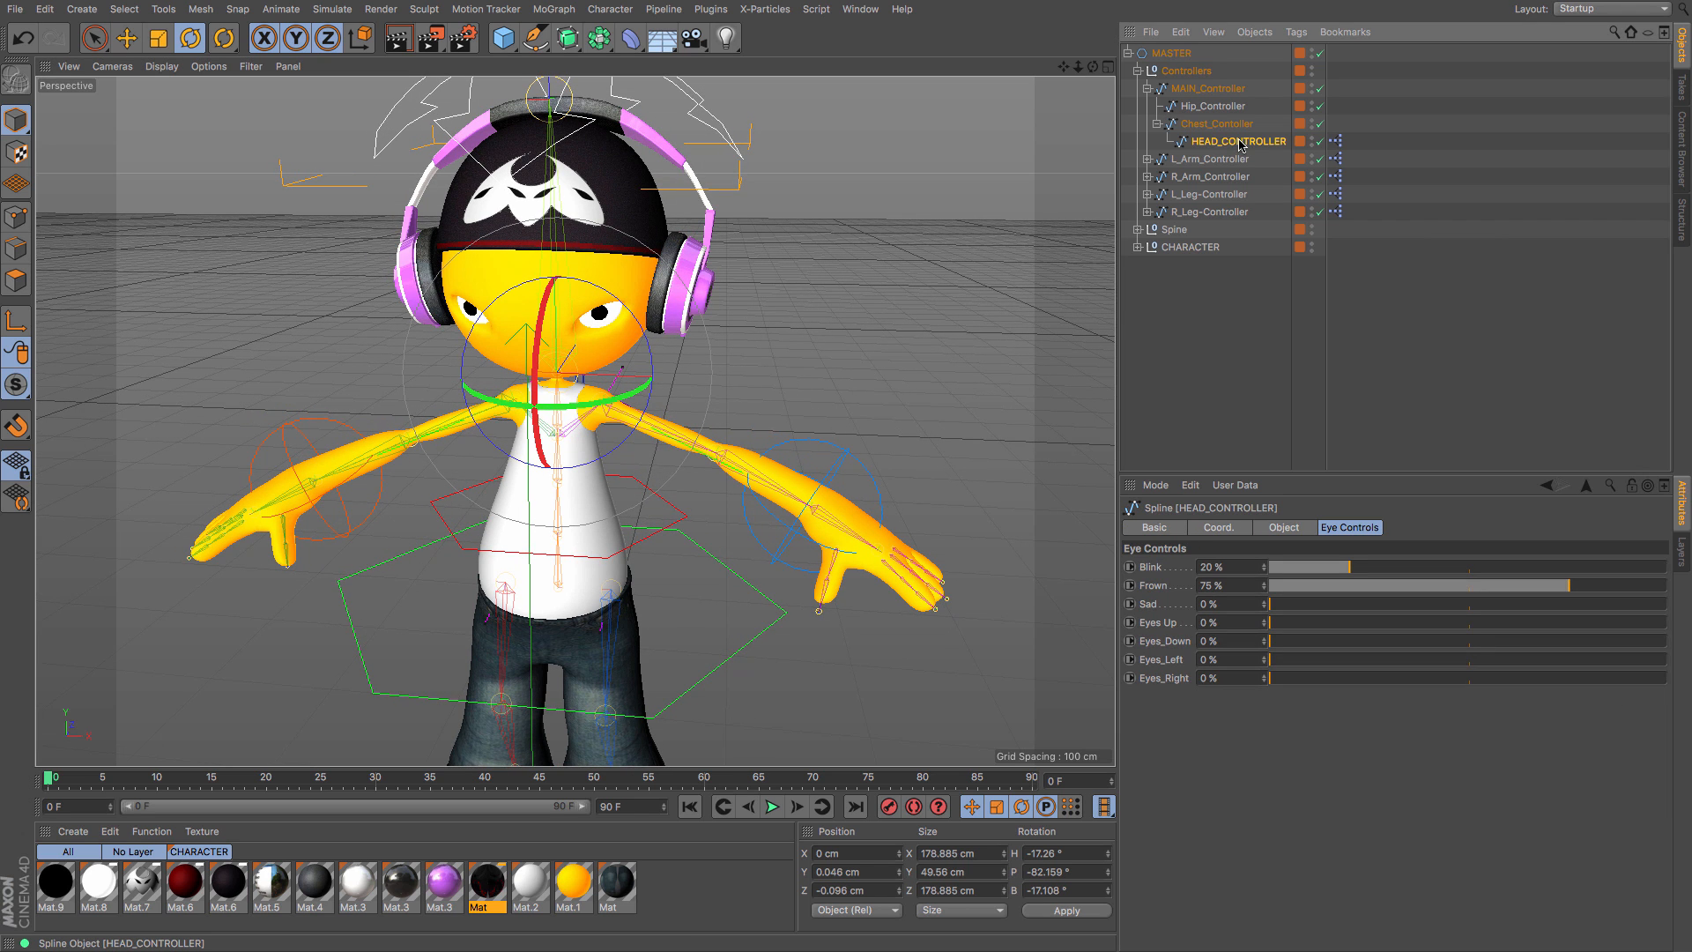
{"action": "left_click_drag", "start_coordinate": [1063, 66], "coordinate": [1005, 60]}
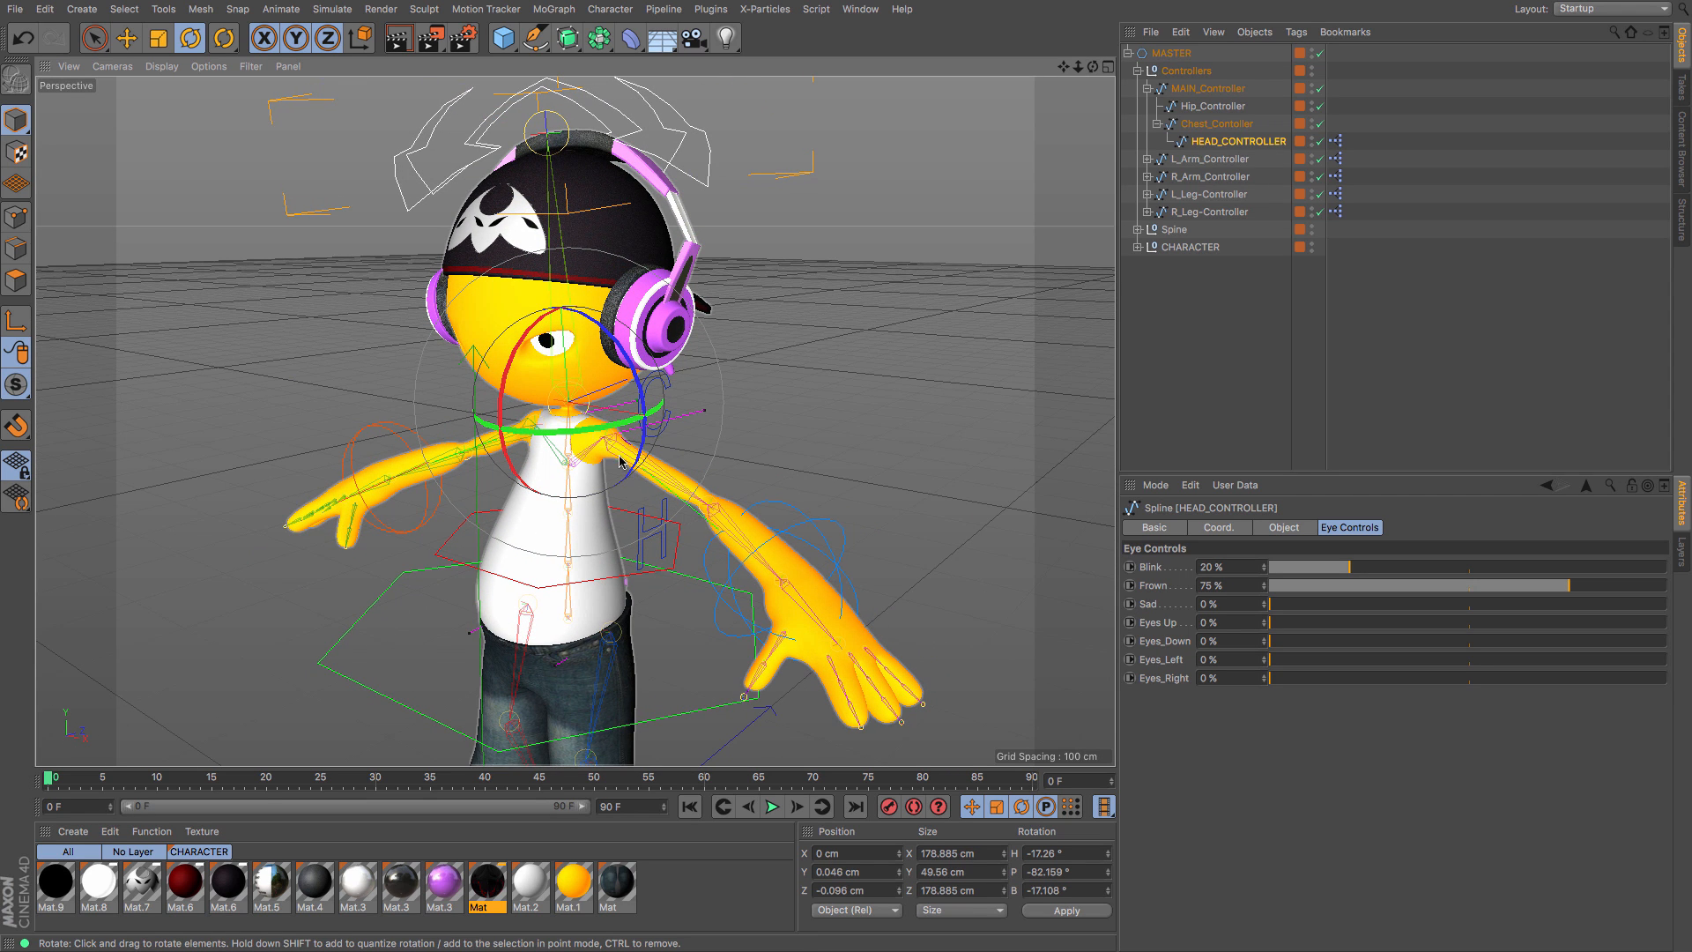
{"action": "left_click_drag", "start_coordinate": [1093, 66], "coordinate": [1181, 86]}
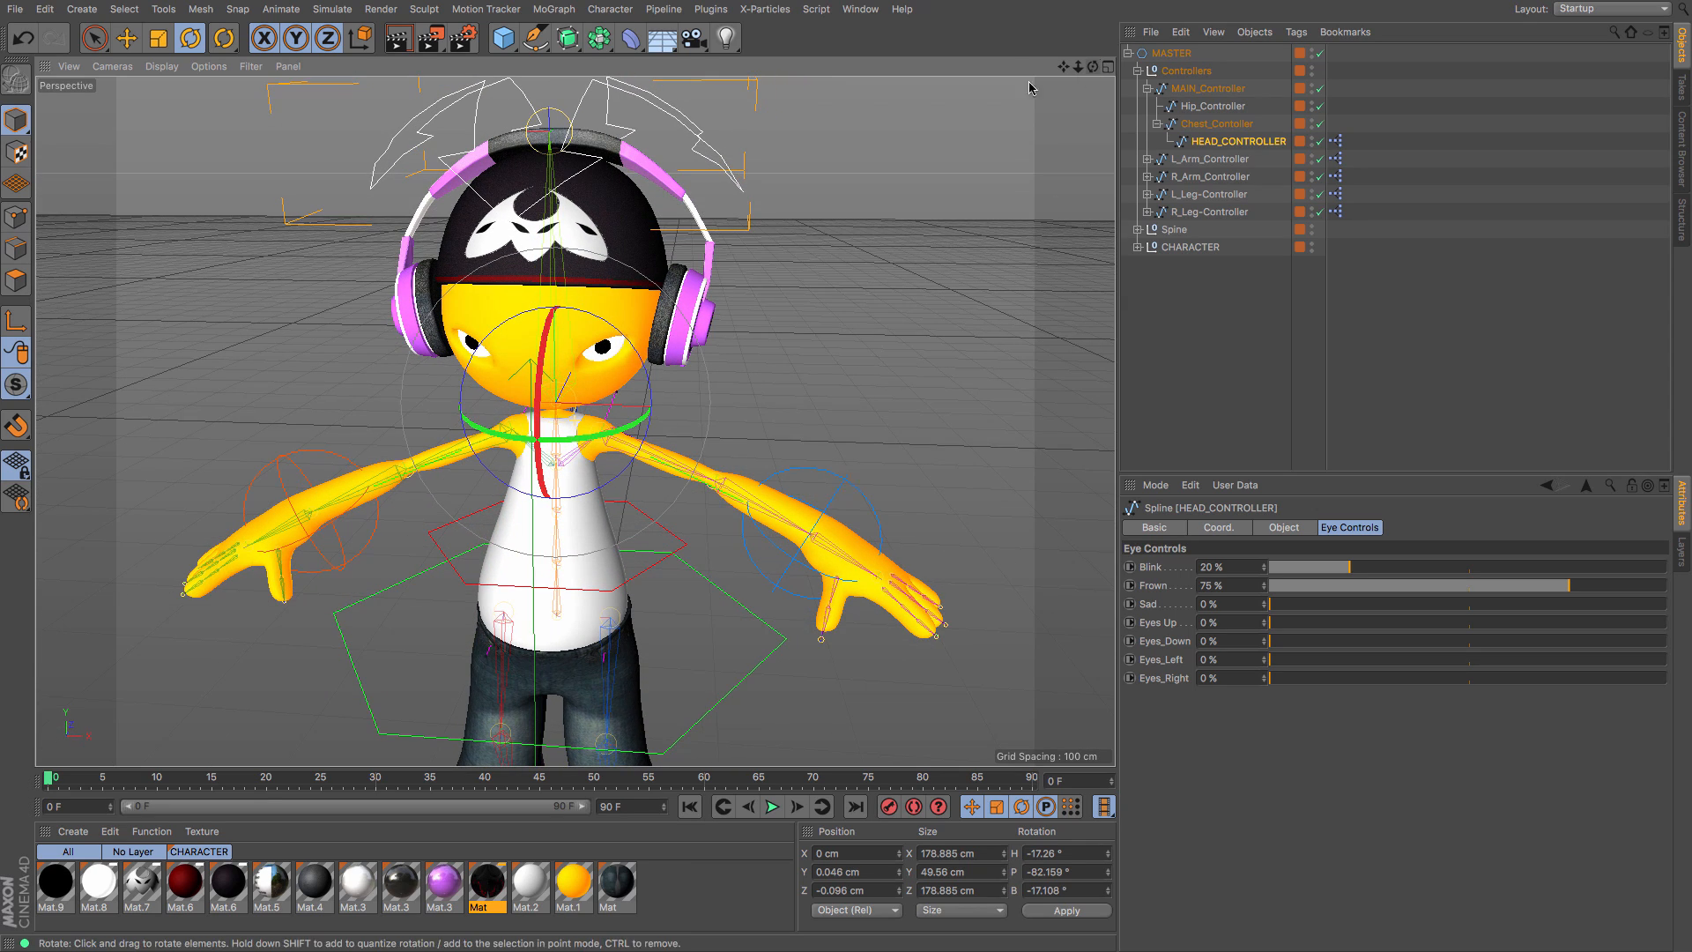
{"action": "left_click", "coordinate": [127, 38]}
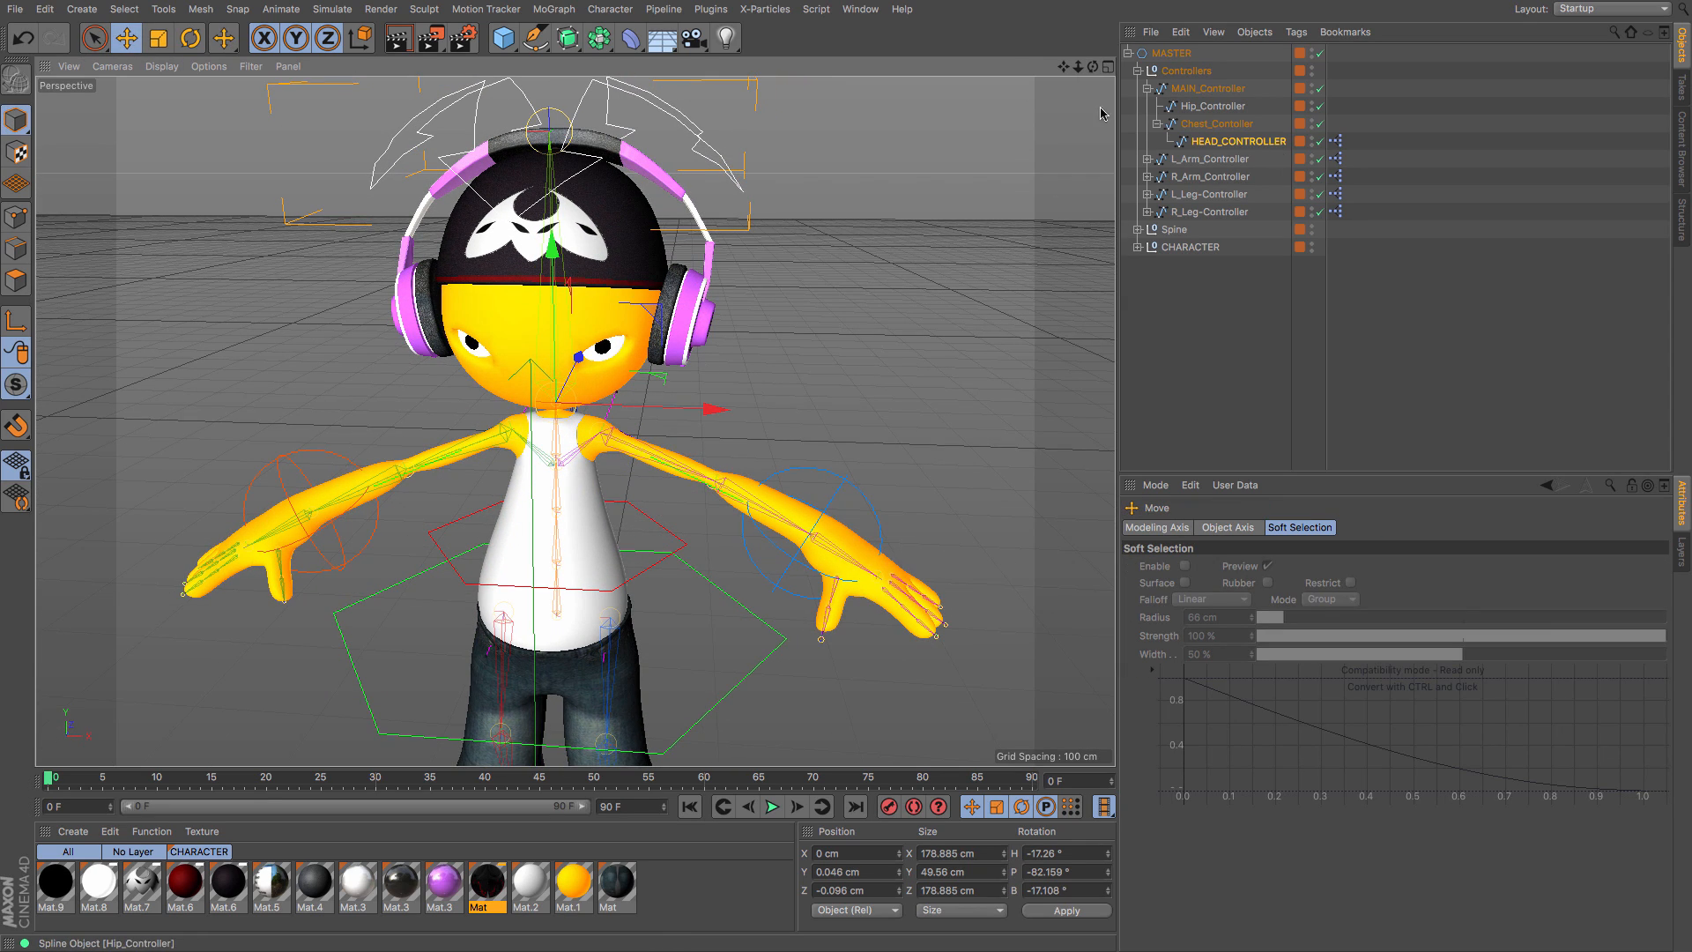
{"action": "left_click_drag", "start_coordinate": [1063, 66], "coordinate": [1116, 71]}
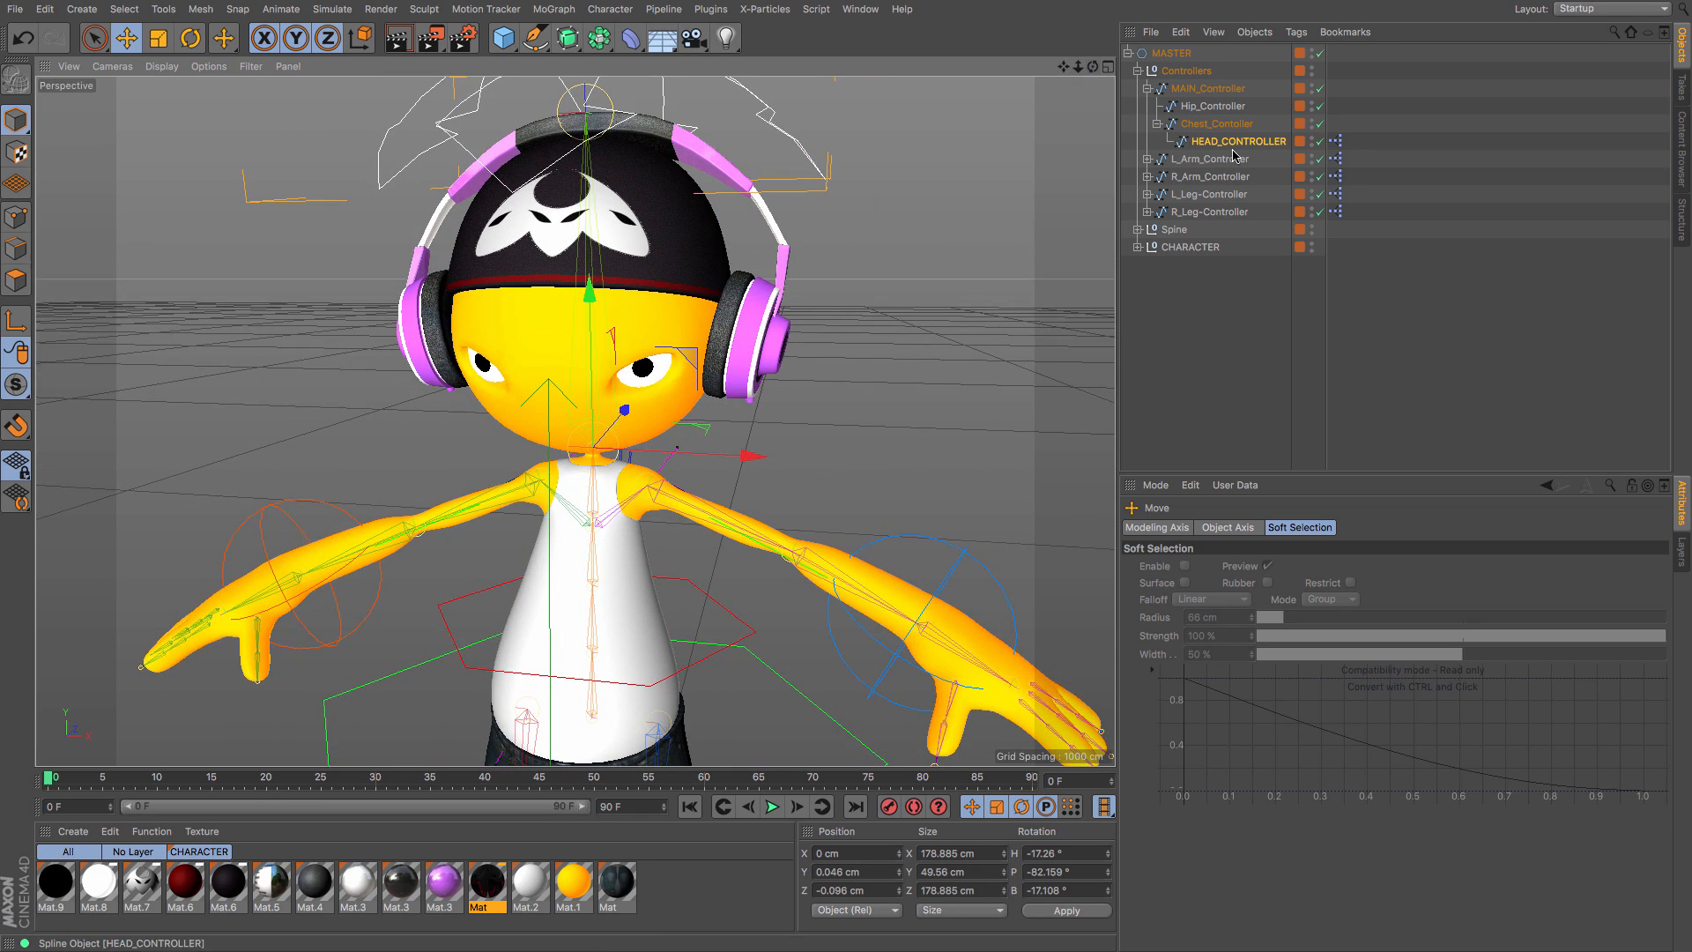
{"action": "left_click", "coordinate": [1233, 144]}
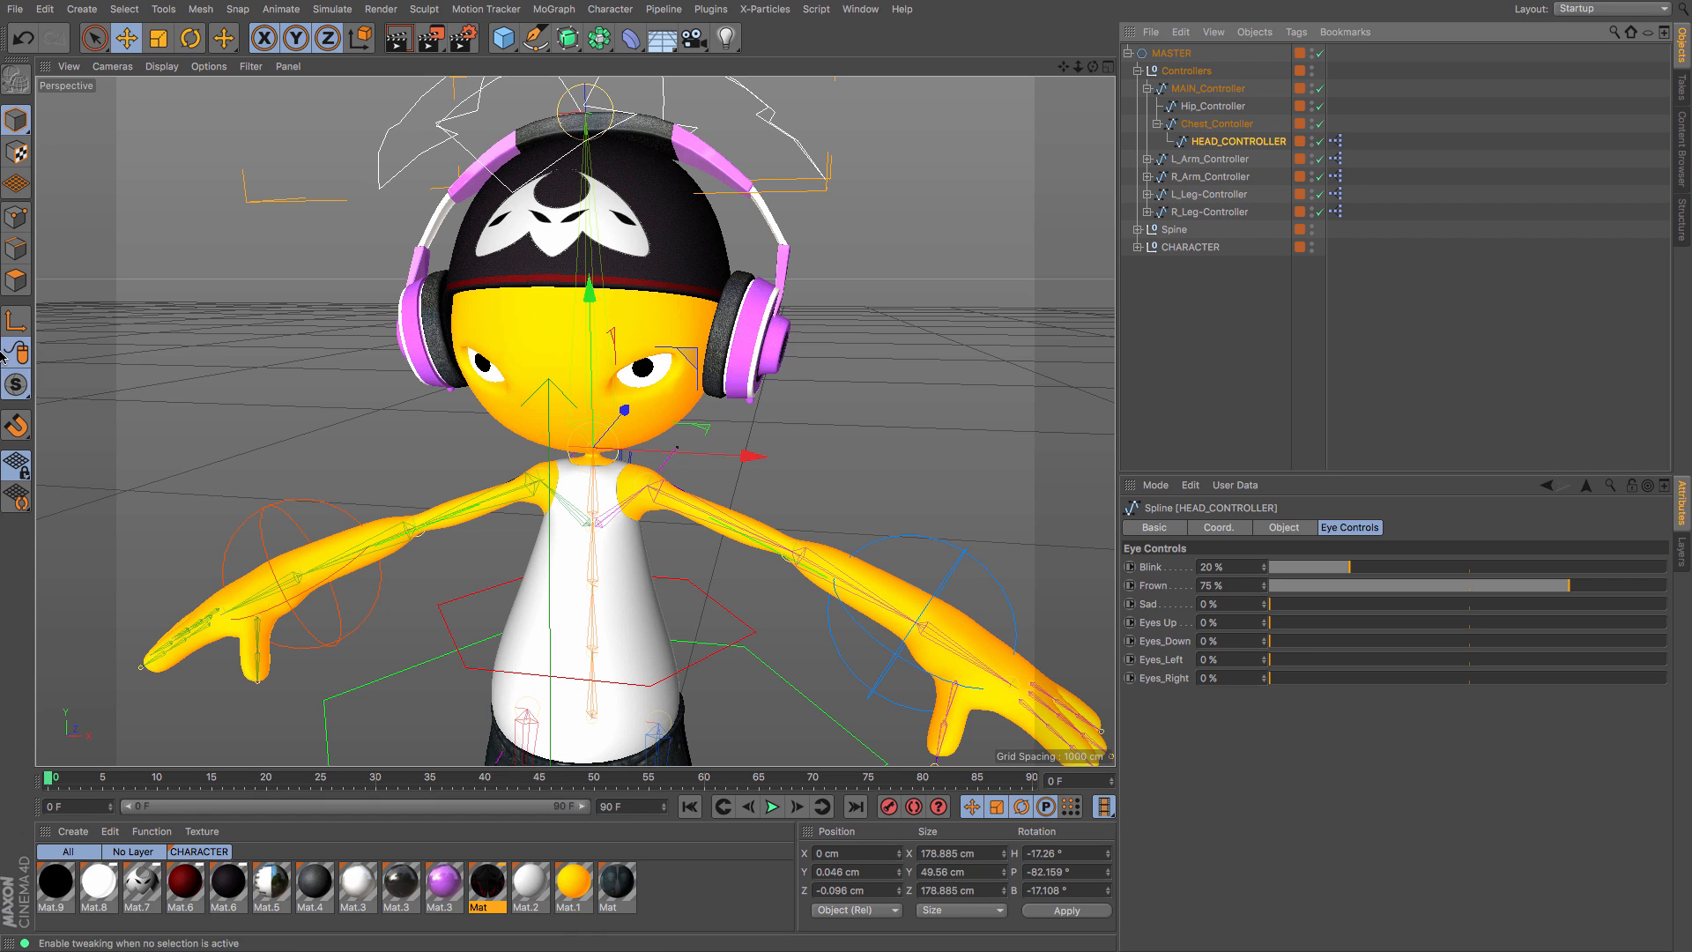
Step: Switch to polygon mode, expand the CHARACTER group and its Subdivision Surface, and select the Body mesh
{"action": "left_click", "coordinate": [15, 281]}
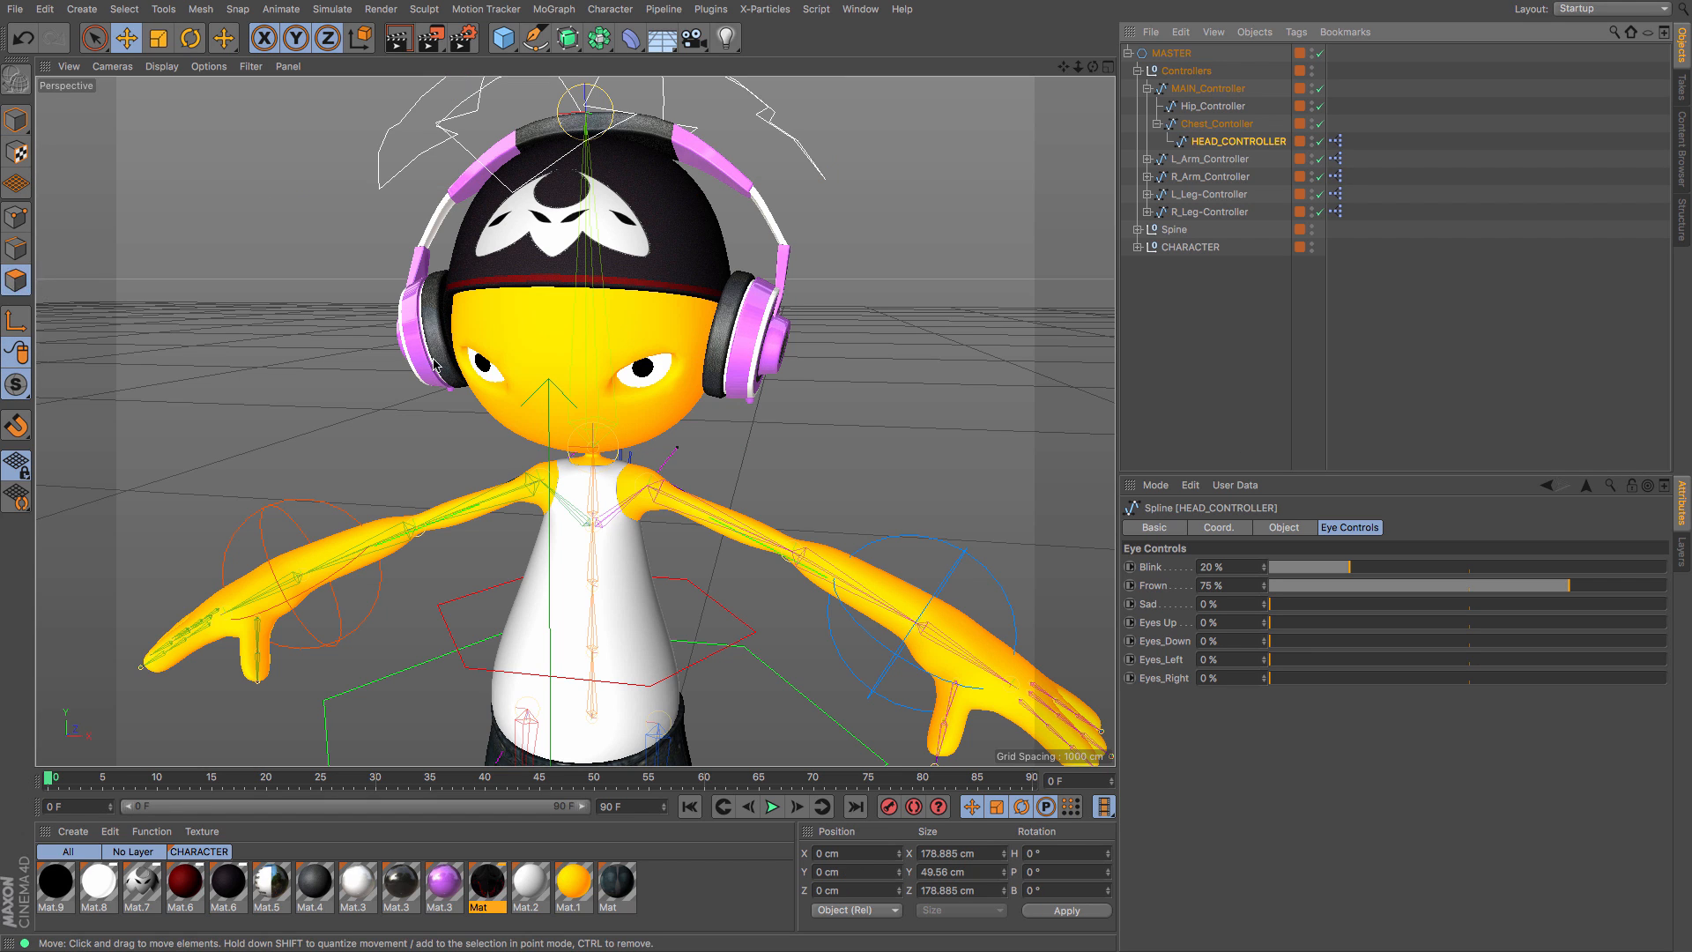
{"action": "left_click", "coordinate": [1137, 247]}
{"action": "left_click", "coordinate": [1147, 264]}
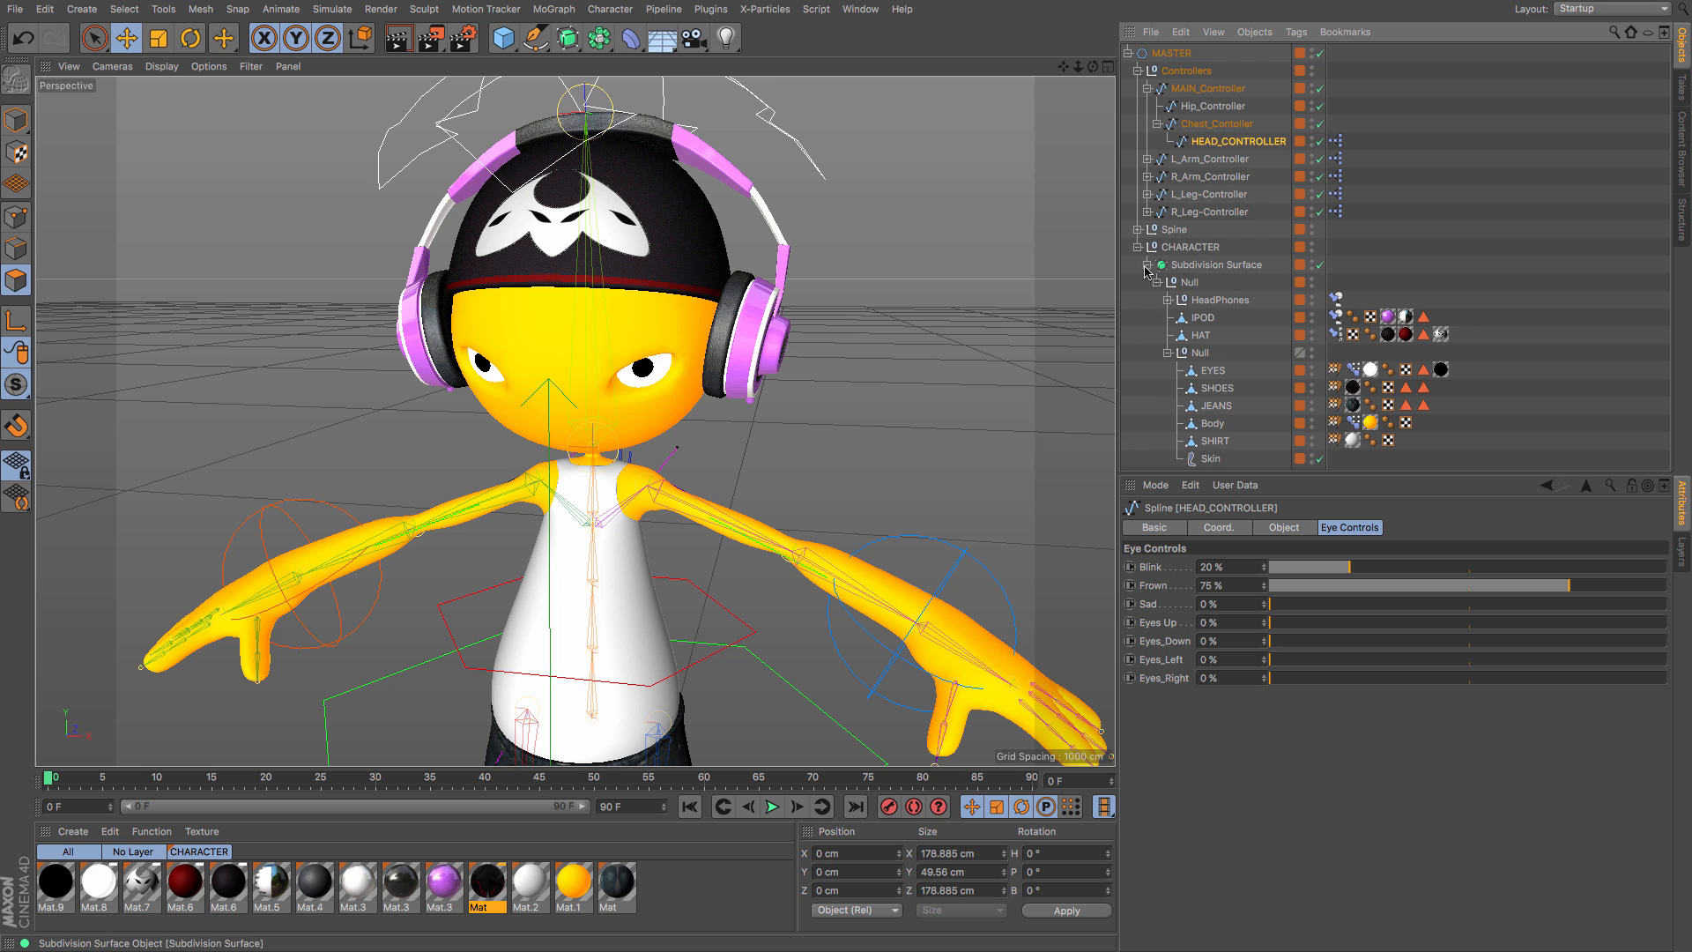
{"action": "left_click", "coordinate": [1214, 424]}
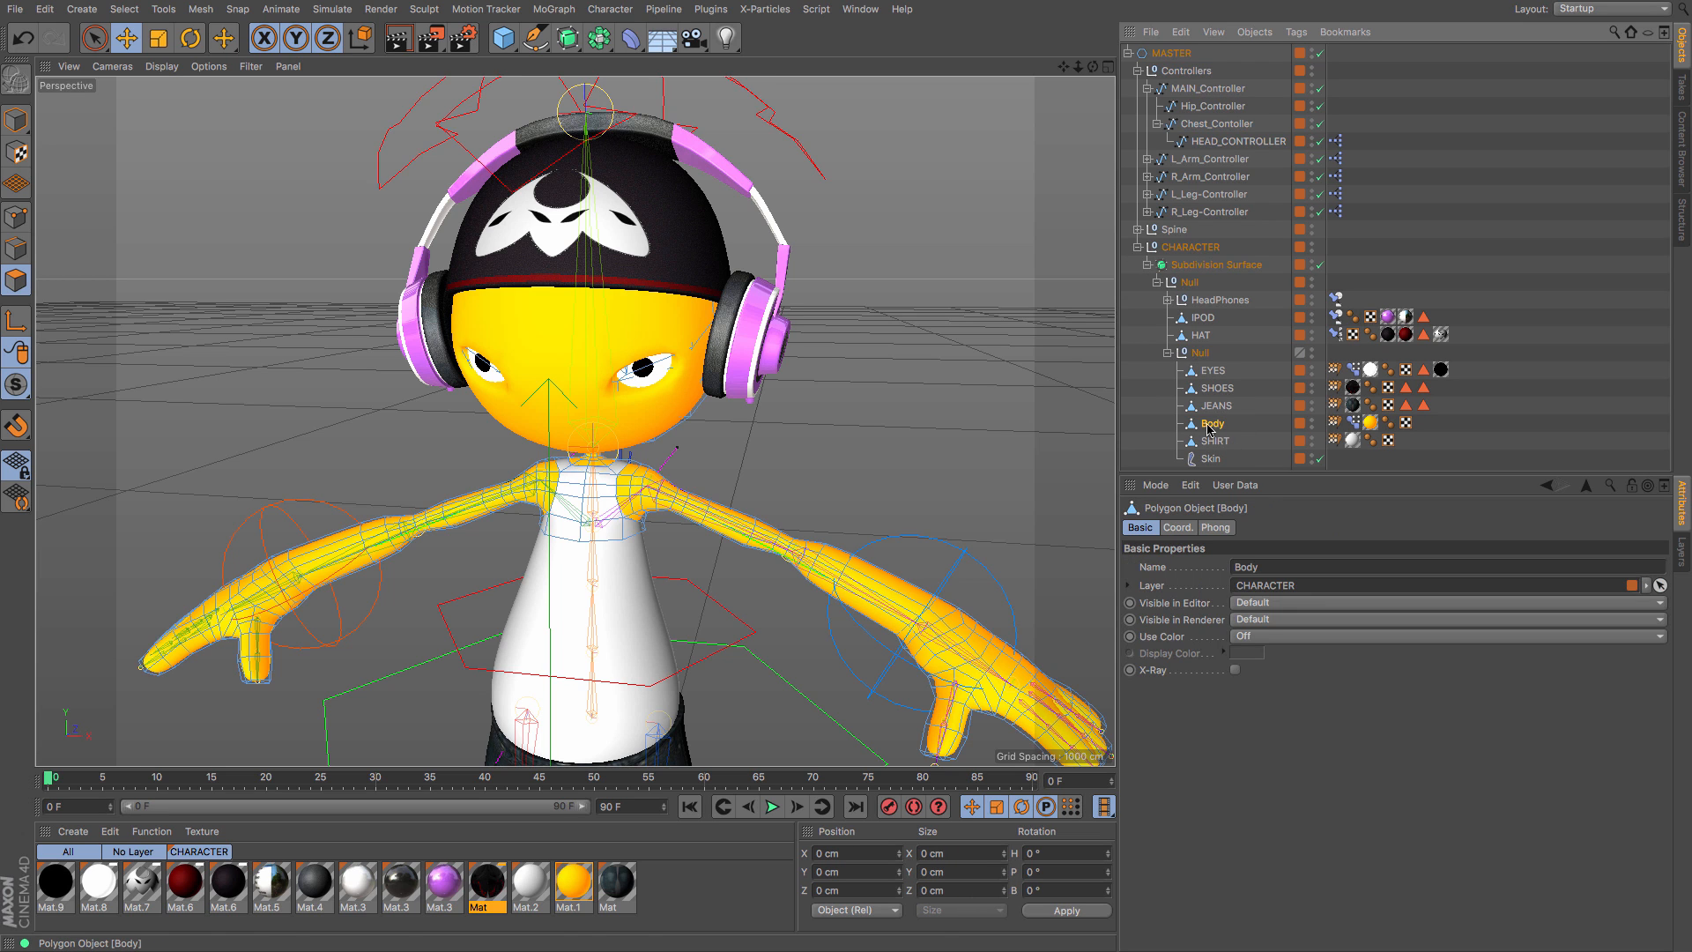
Step: Display the viewport in Gouraud Shading (Lines) and compare the character's mesh with the Subdivision Surface turned off and back on
{"action": "scroll", "coordinate": [525, 365], "scroll_direction": "up", "scroll_amount": 2}
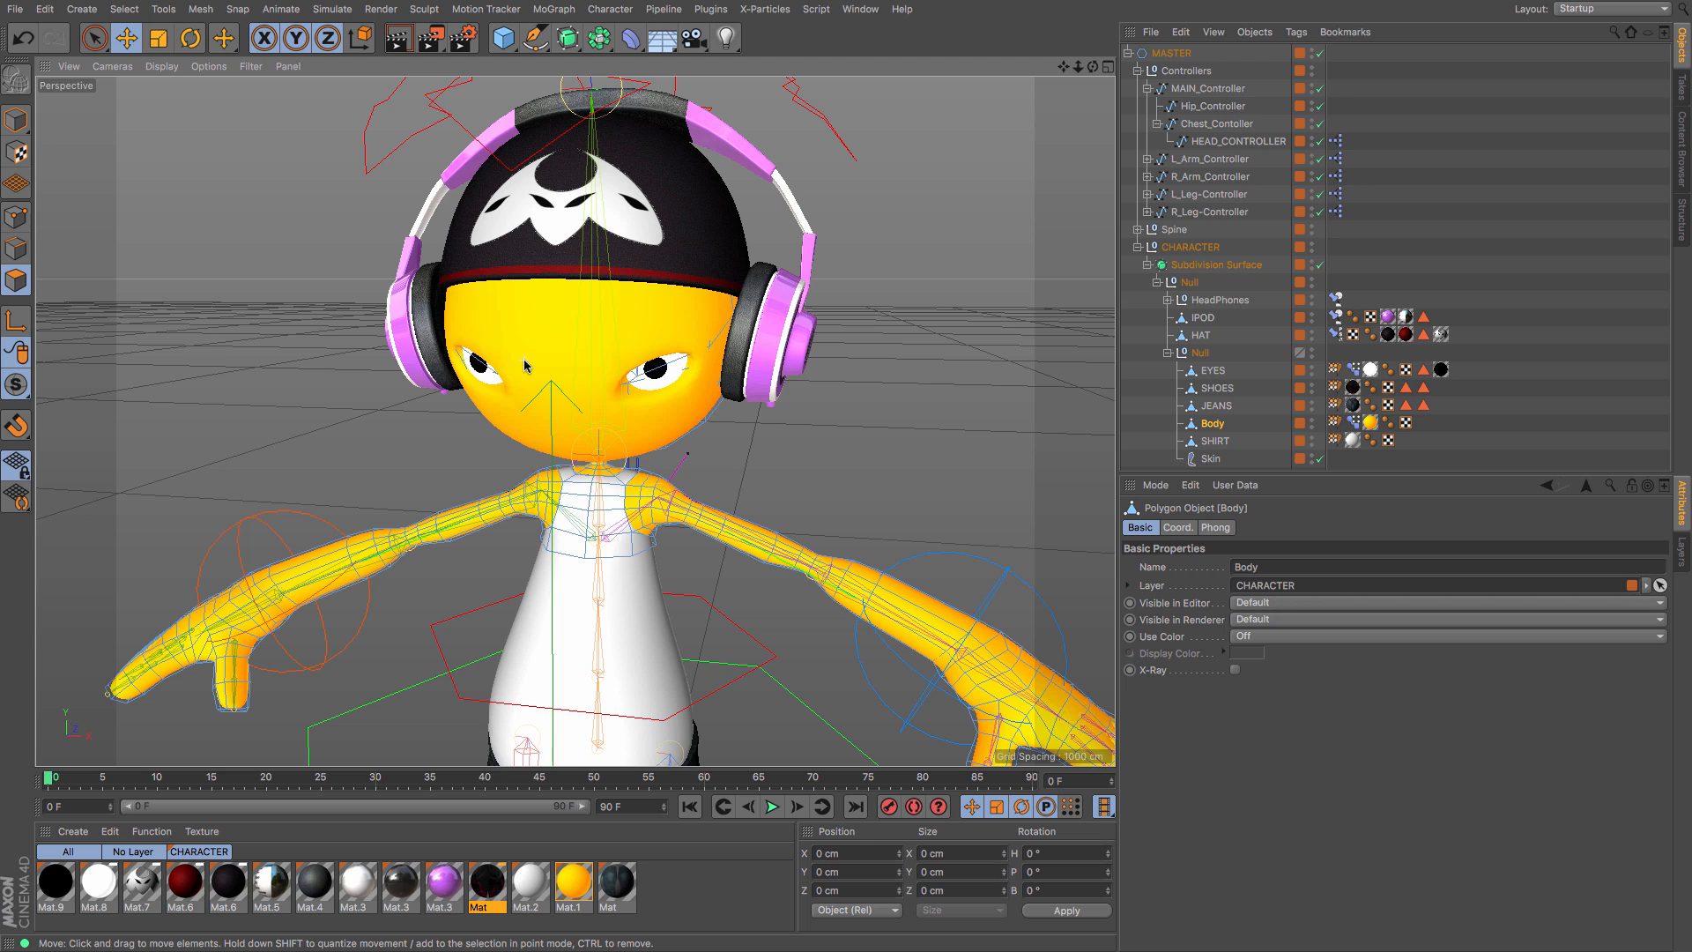
{"action": "left_click", "coordinate": [162, 66]}
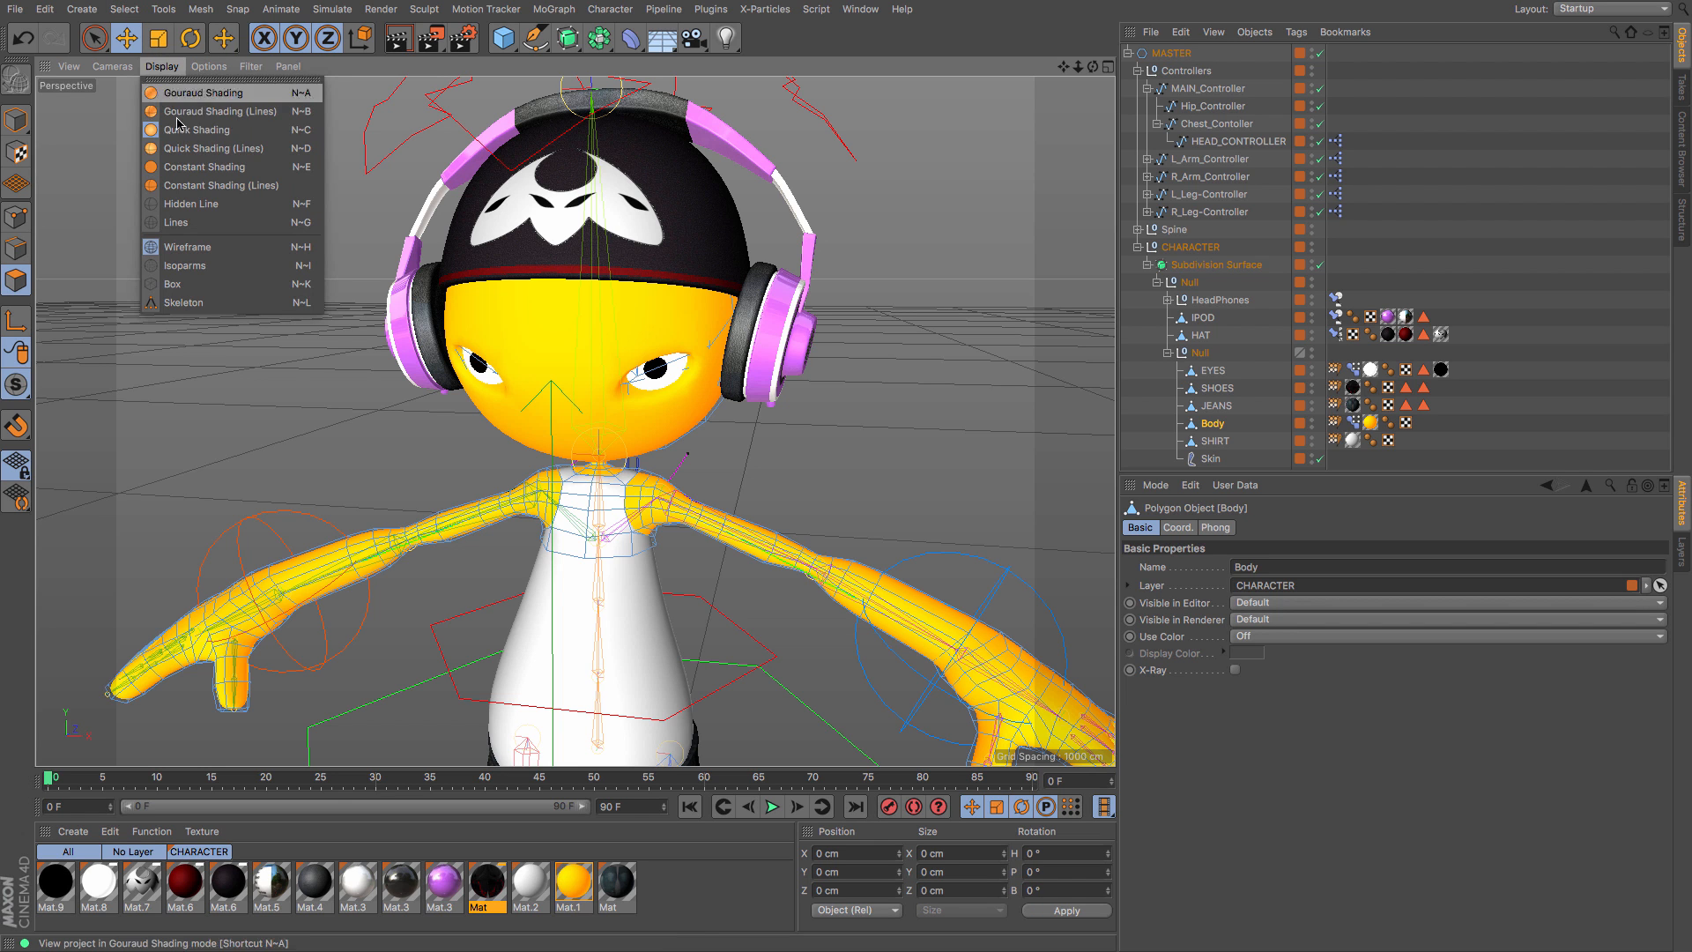
{"action": "left_click", "coordinate": [186, 113]}
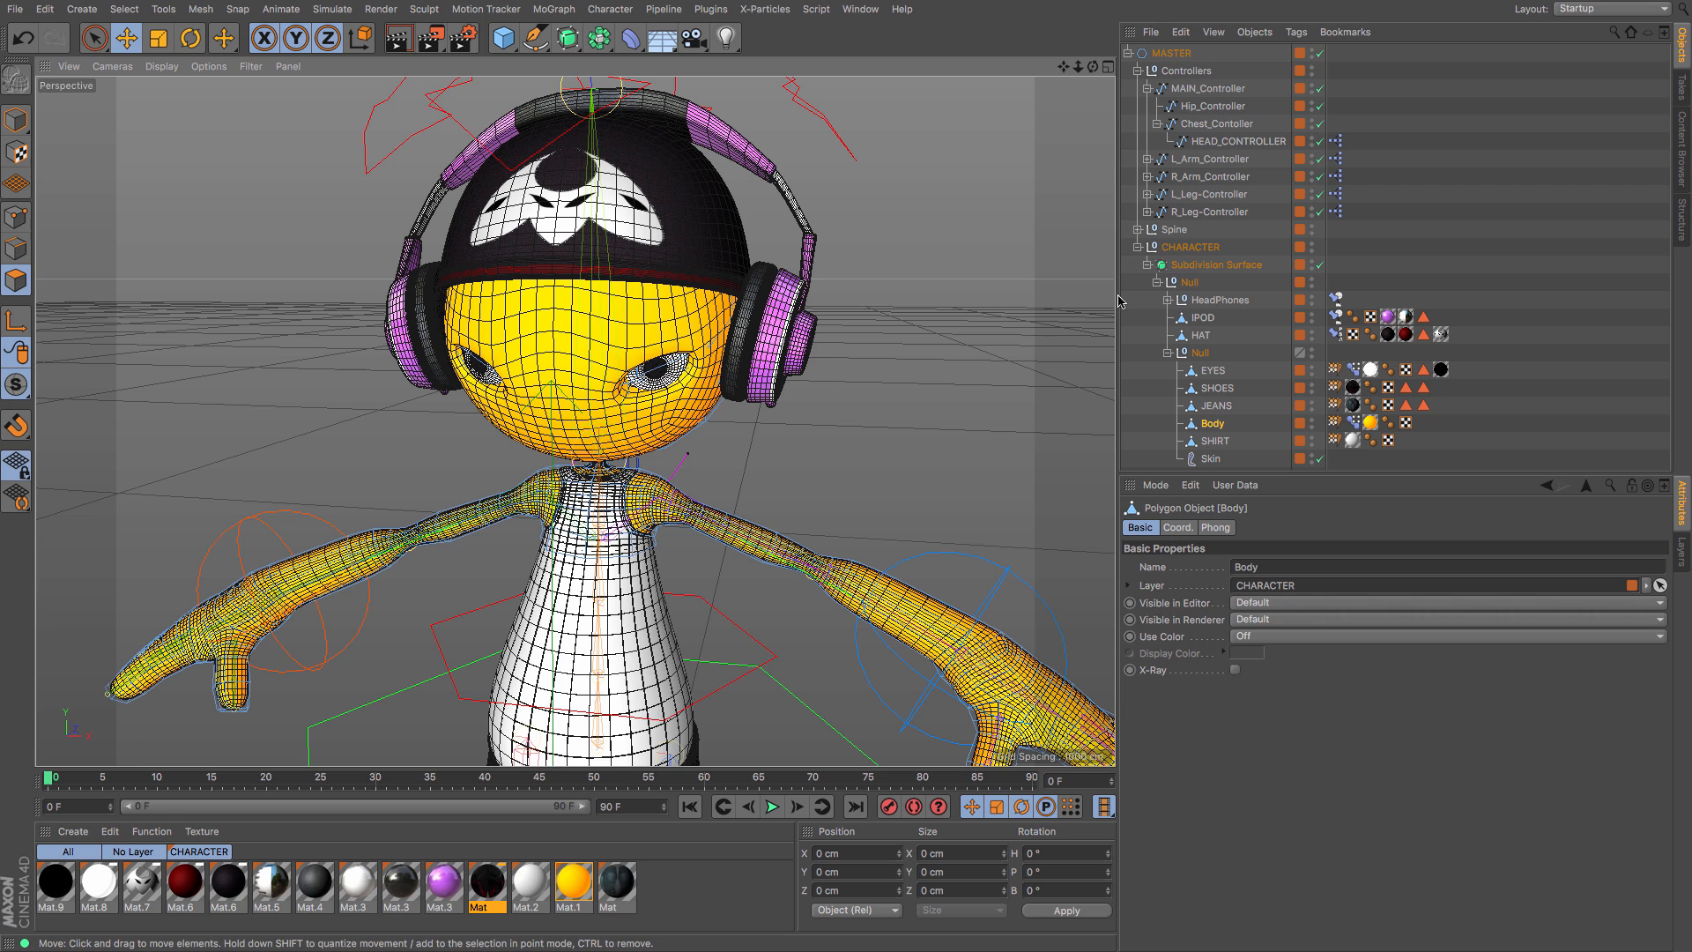
{"action": "left_click", "coordinate": [1320, 265]}
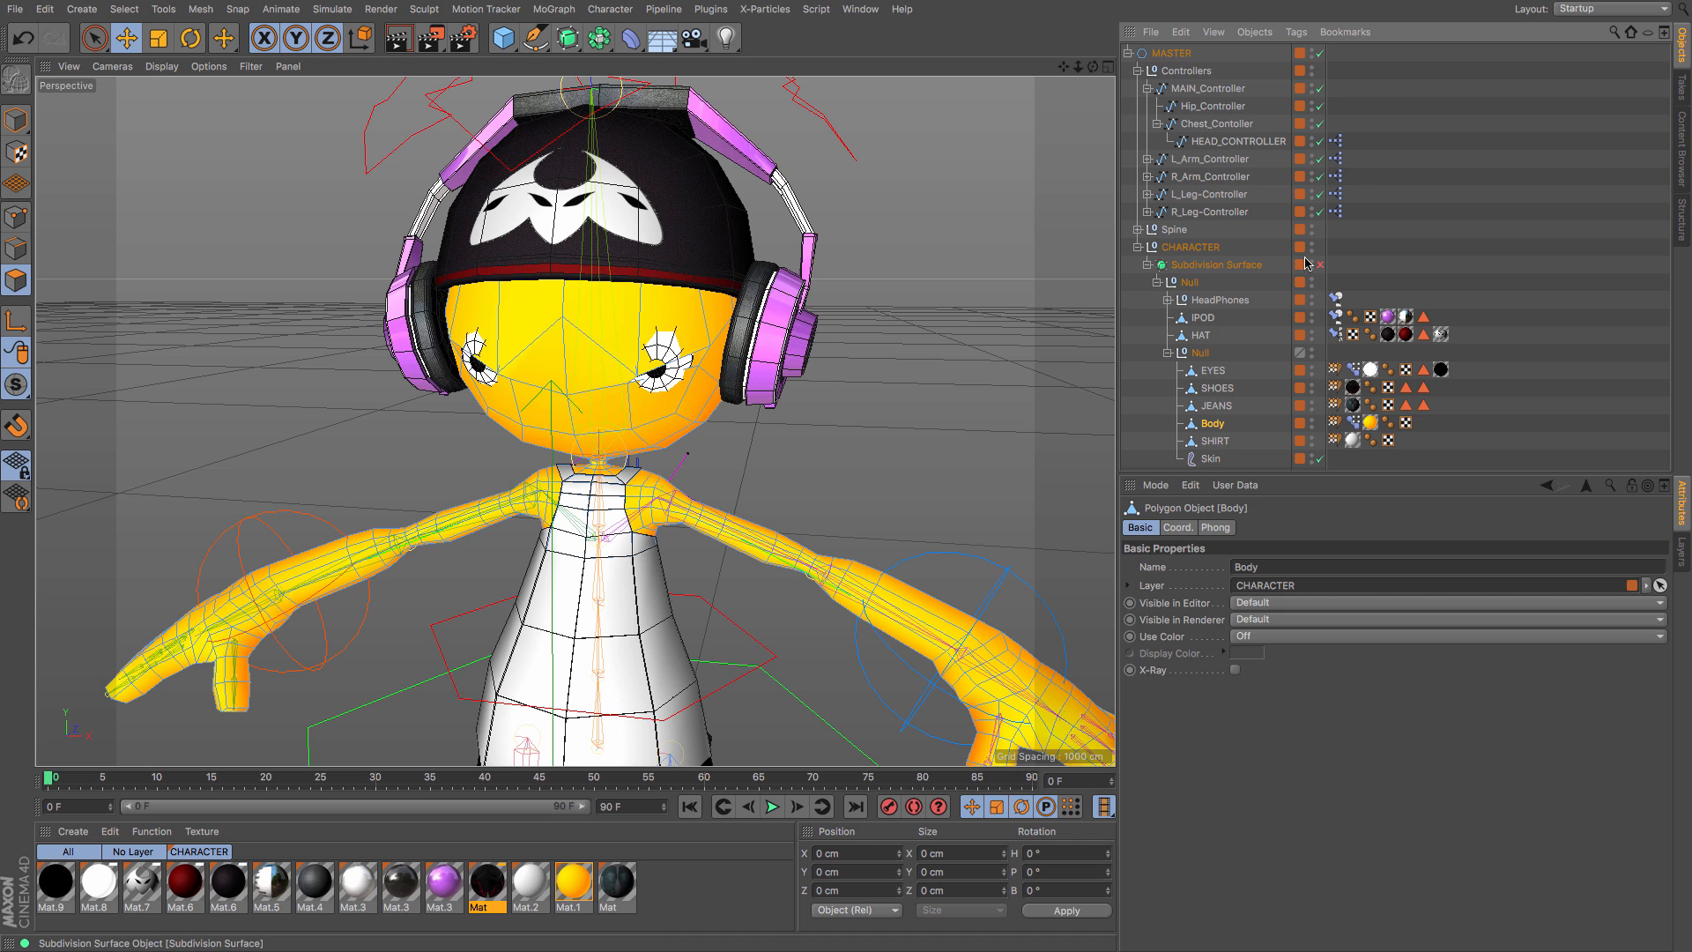
{"action": "left_click", "coordinate": [1319, 265]}
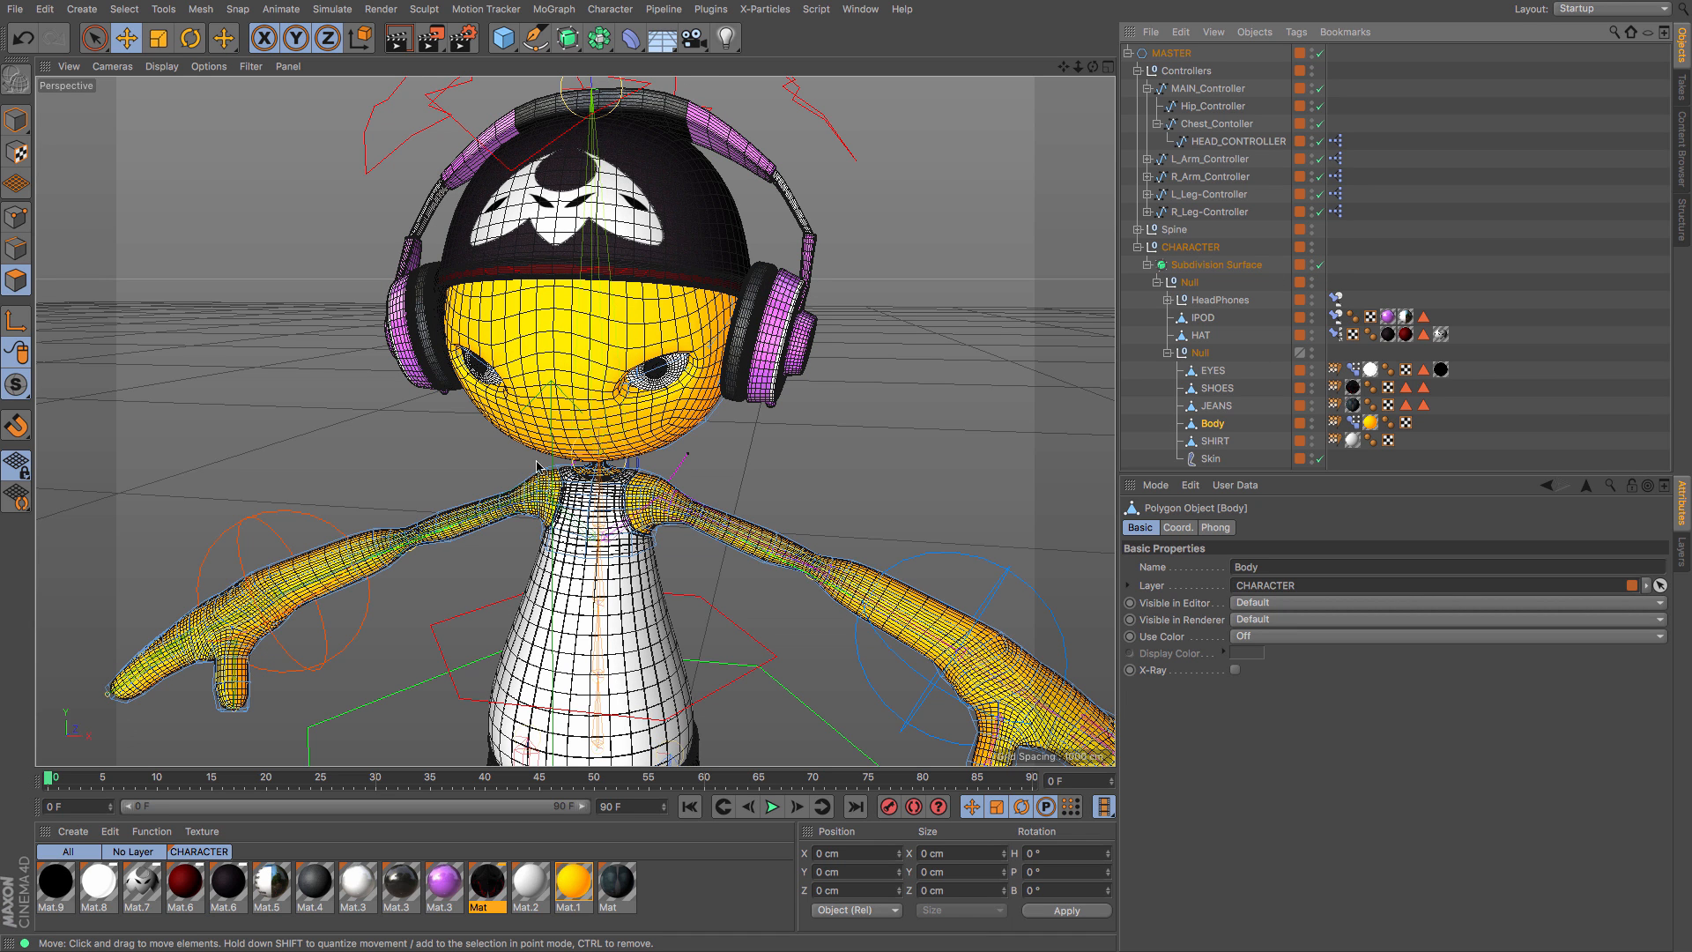
Step: Select HEAD_CONTROLLER and set both Frown and Blink to 0 % in its Eye Controls
{"action": "left_click", "coordinate": [1223, 142]}
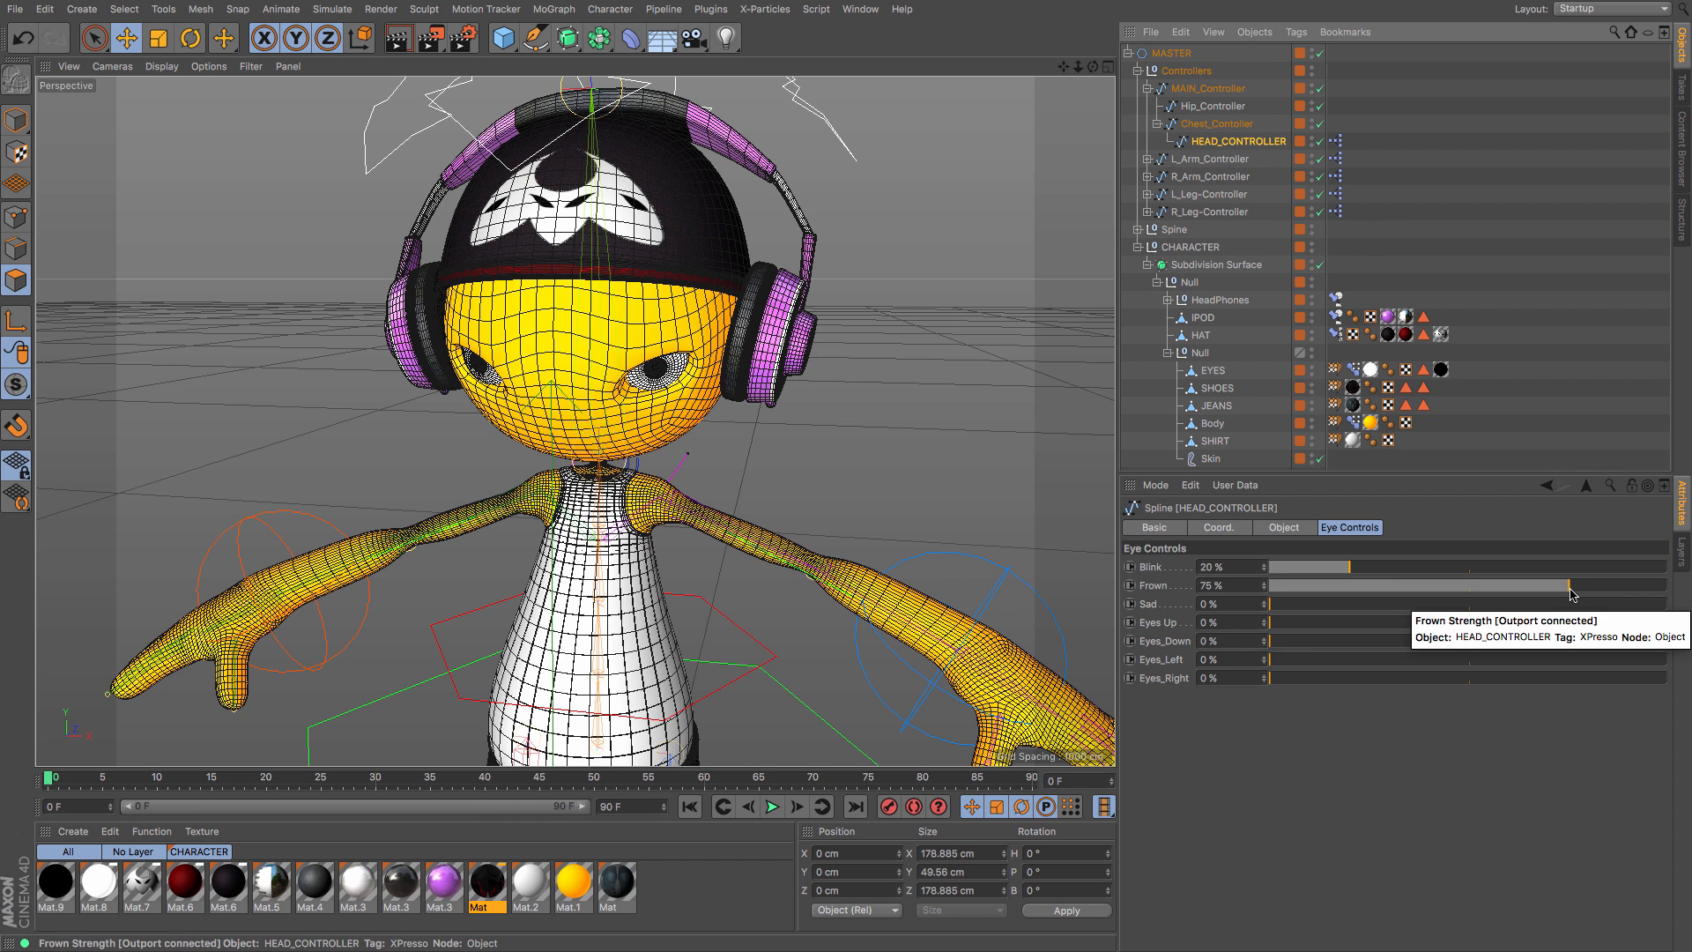
{"action": "left_click_drag", "start_coordinate": [1571, 594], "coordinate": [1250, 587]}
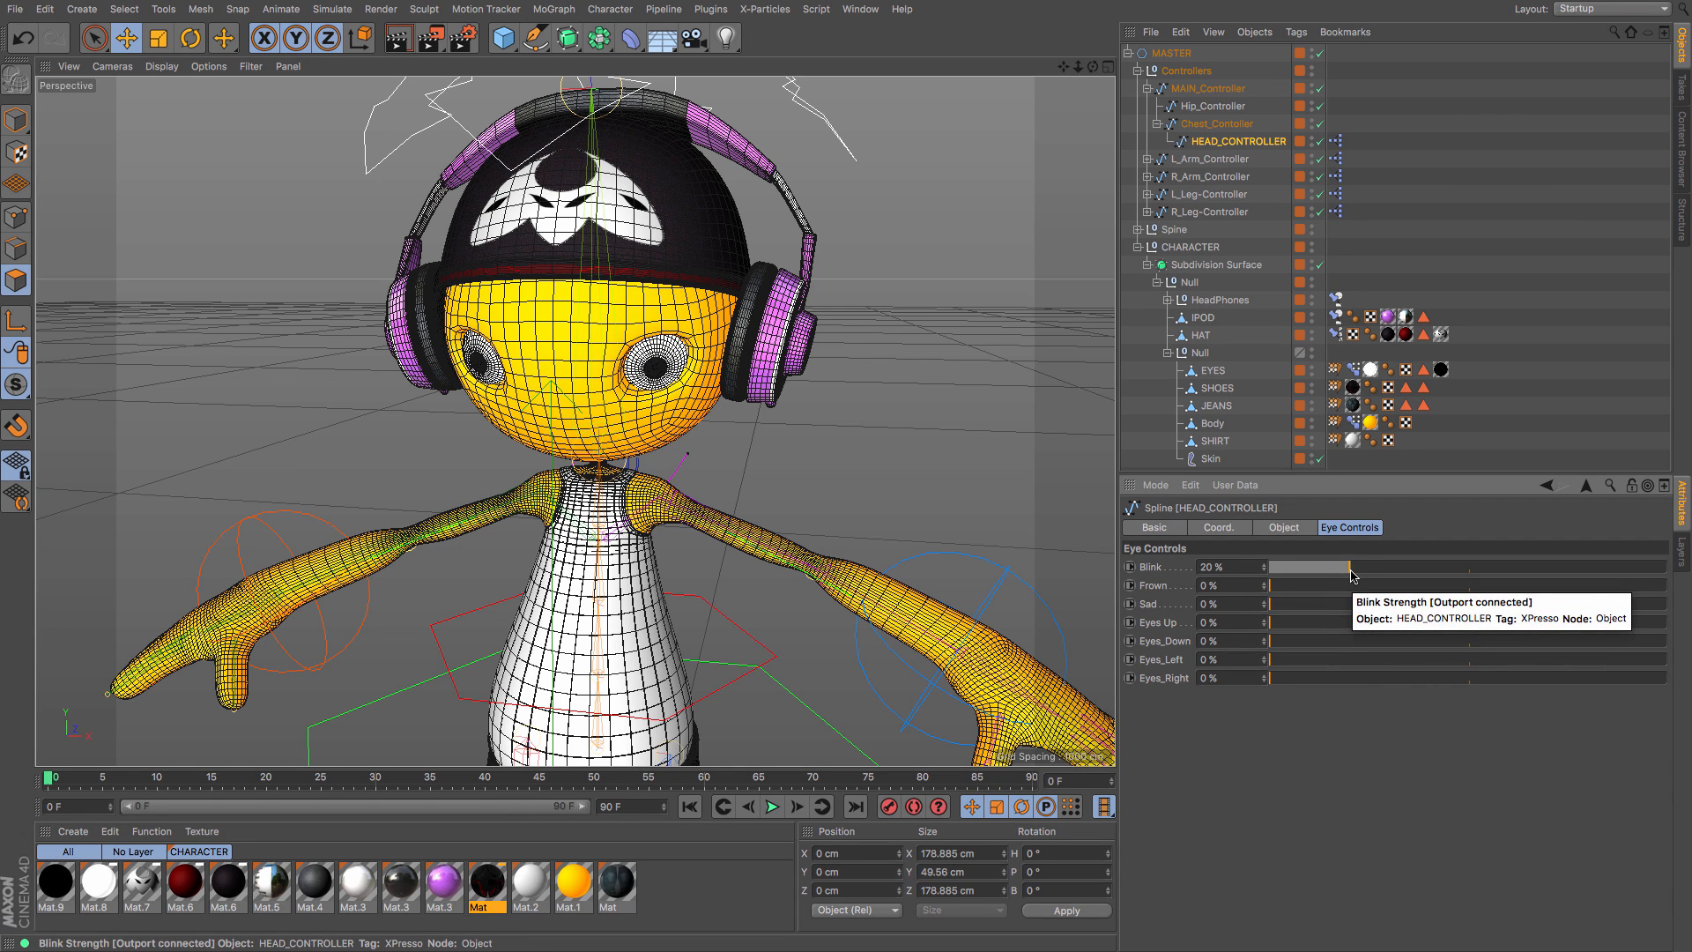
{"action": "left_click_drag", "start_coordinate": [1346, 573], "coordinate": [1213, 571]}
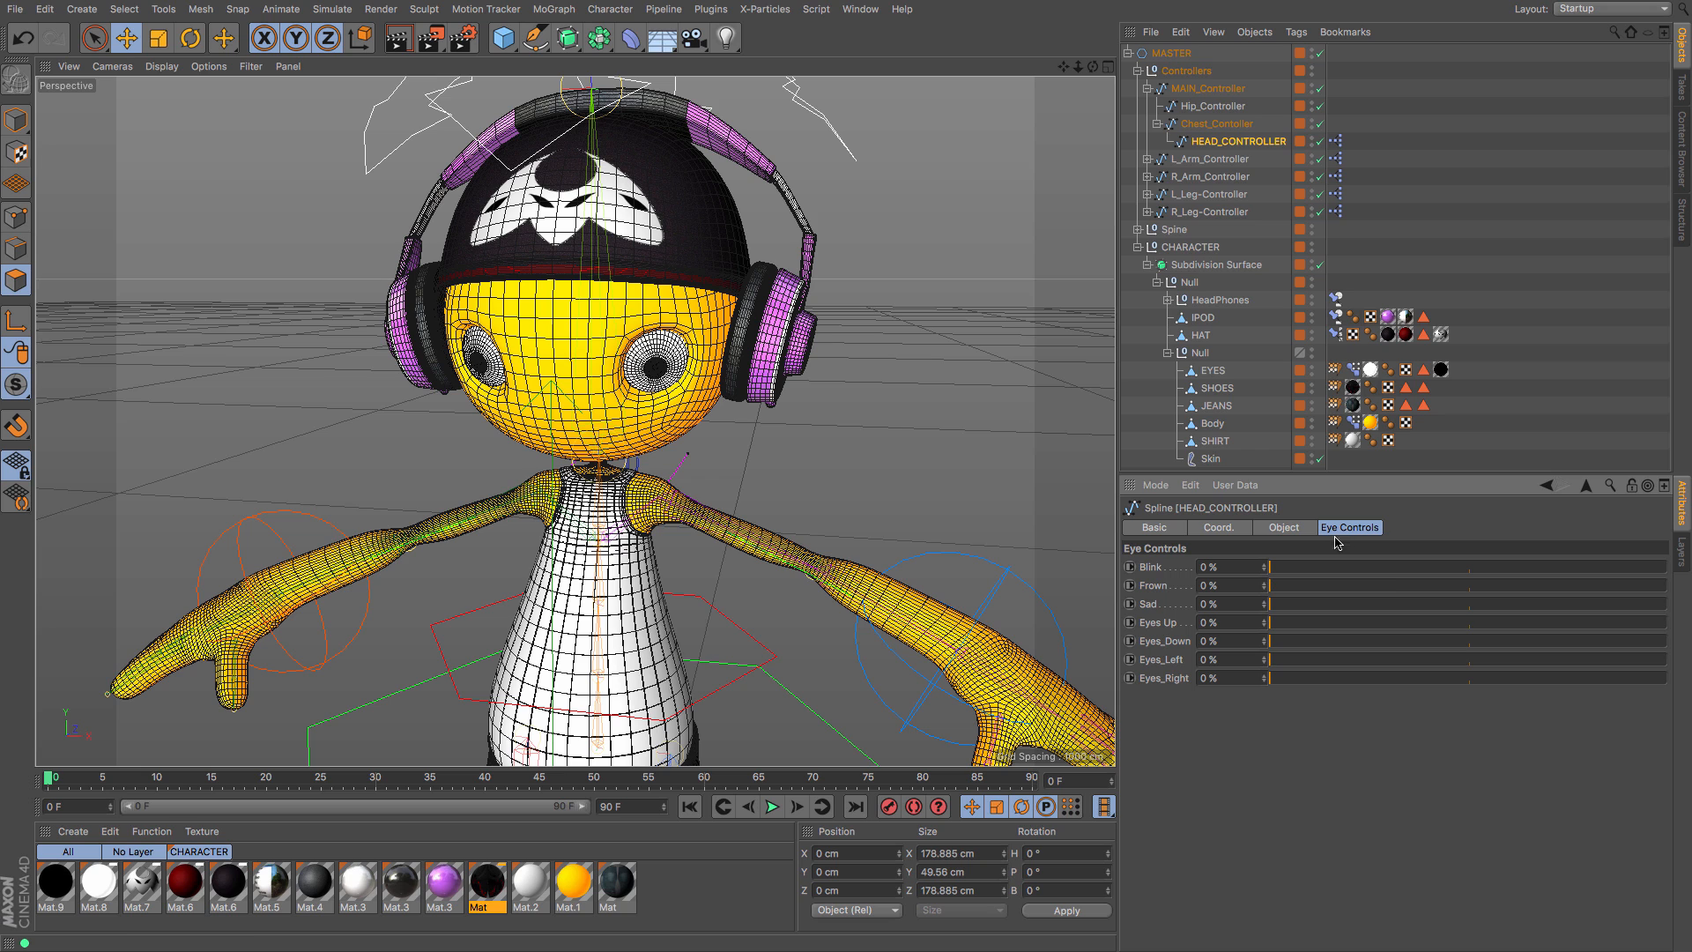
Step: Test the eye expression and gaze sliders, trying Frown at 100 %, returning Frown and Sad to 0 %, and setting Eyes_Right to 100 %
{"action": "left_click_drag", "start_coordinate": [1656, 566], "coordinate": [1689, 595]}
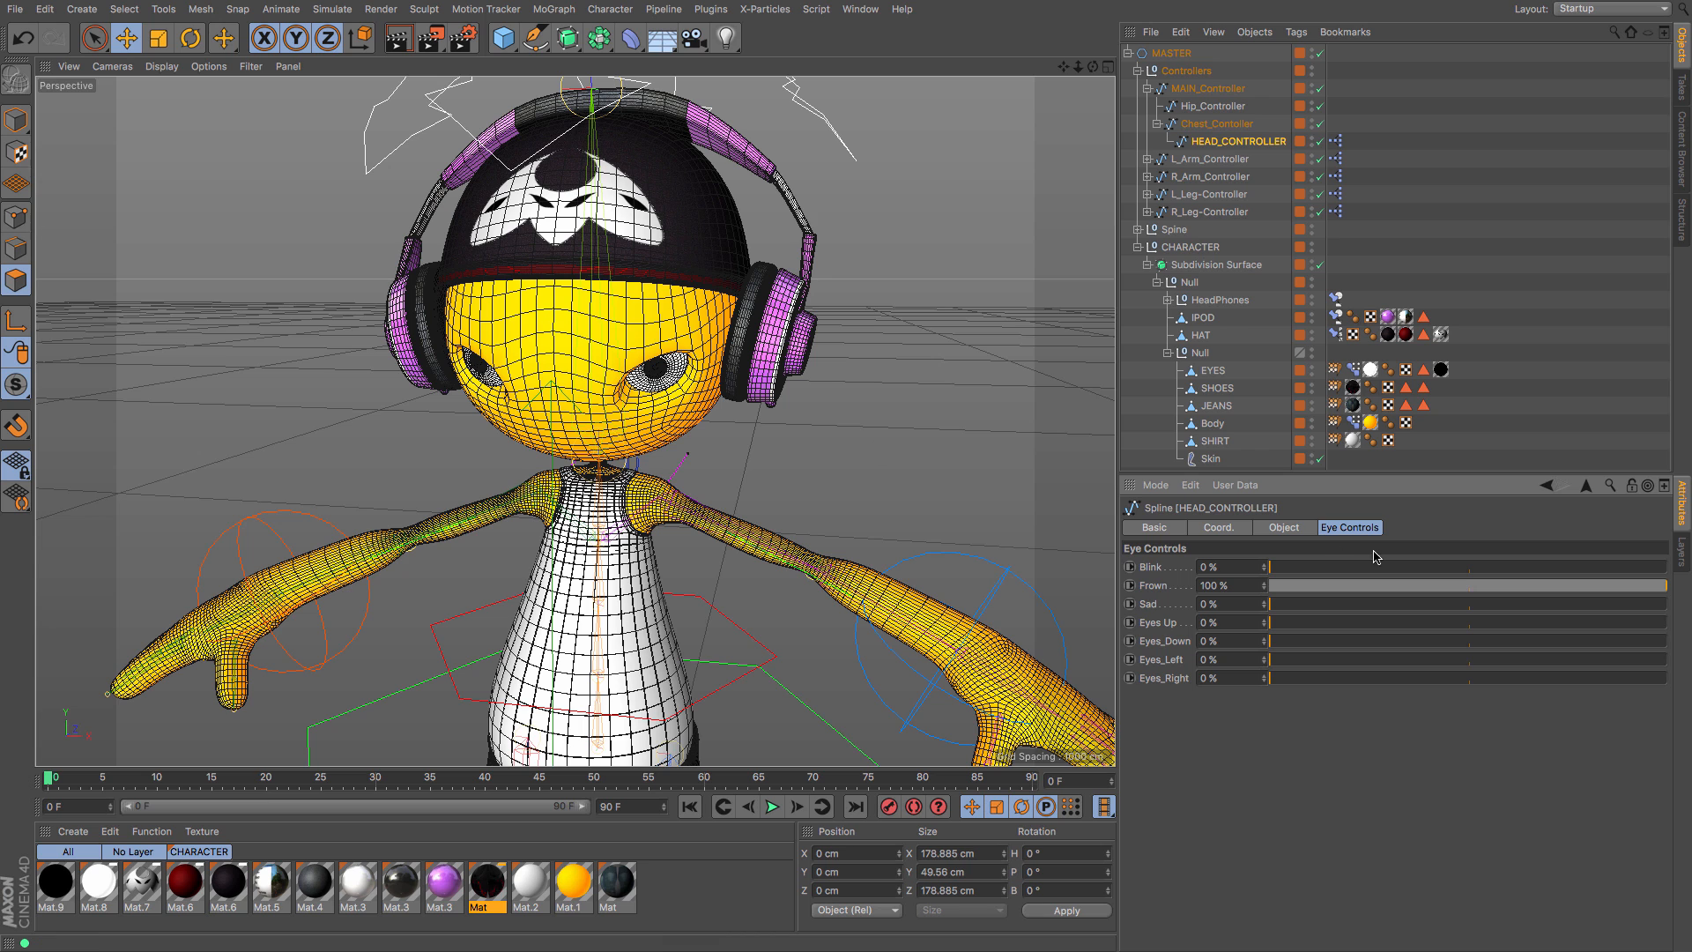
{"action": "left_click_drag", "start_coordinate": [1665, 591], "coordinate": [1128, 554]}
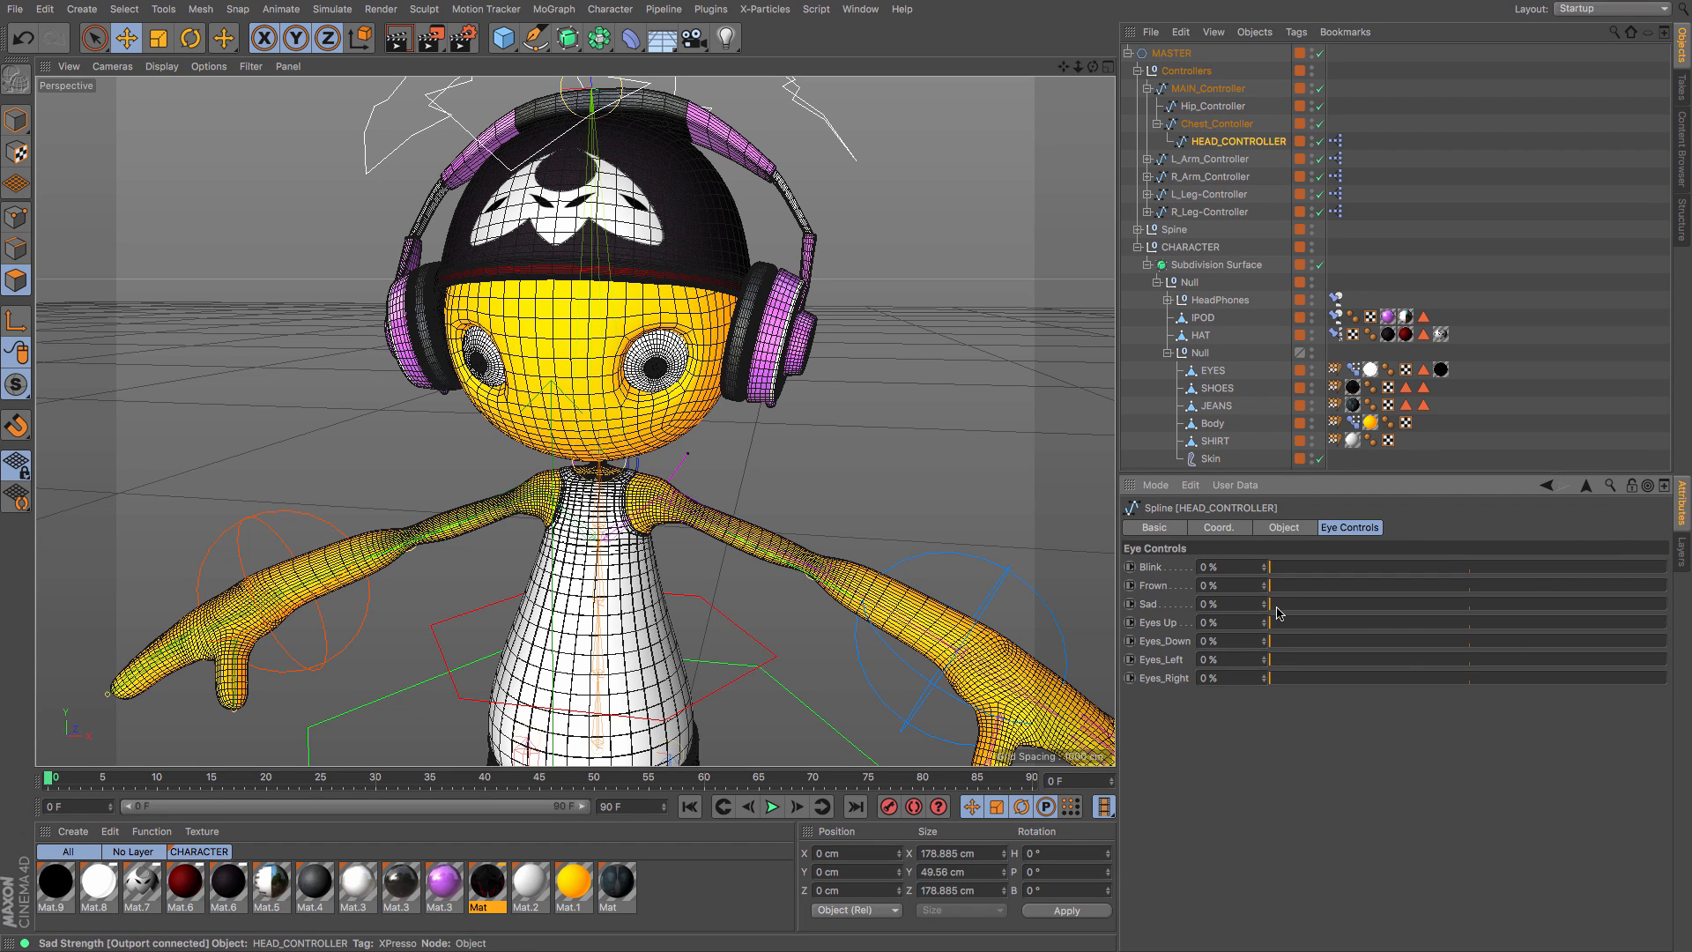
{"action": "mouse_move", "coordinate": [1275, 607]}
{"action": "left_mouse_down"}
{"action": "mouse_move", "coordinate": [1690, 611]}
{"action": "mouse_move", "coordinate": [1246, 608]}
{"action": "left_mouse_up"}
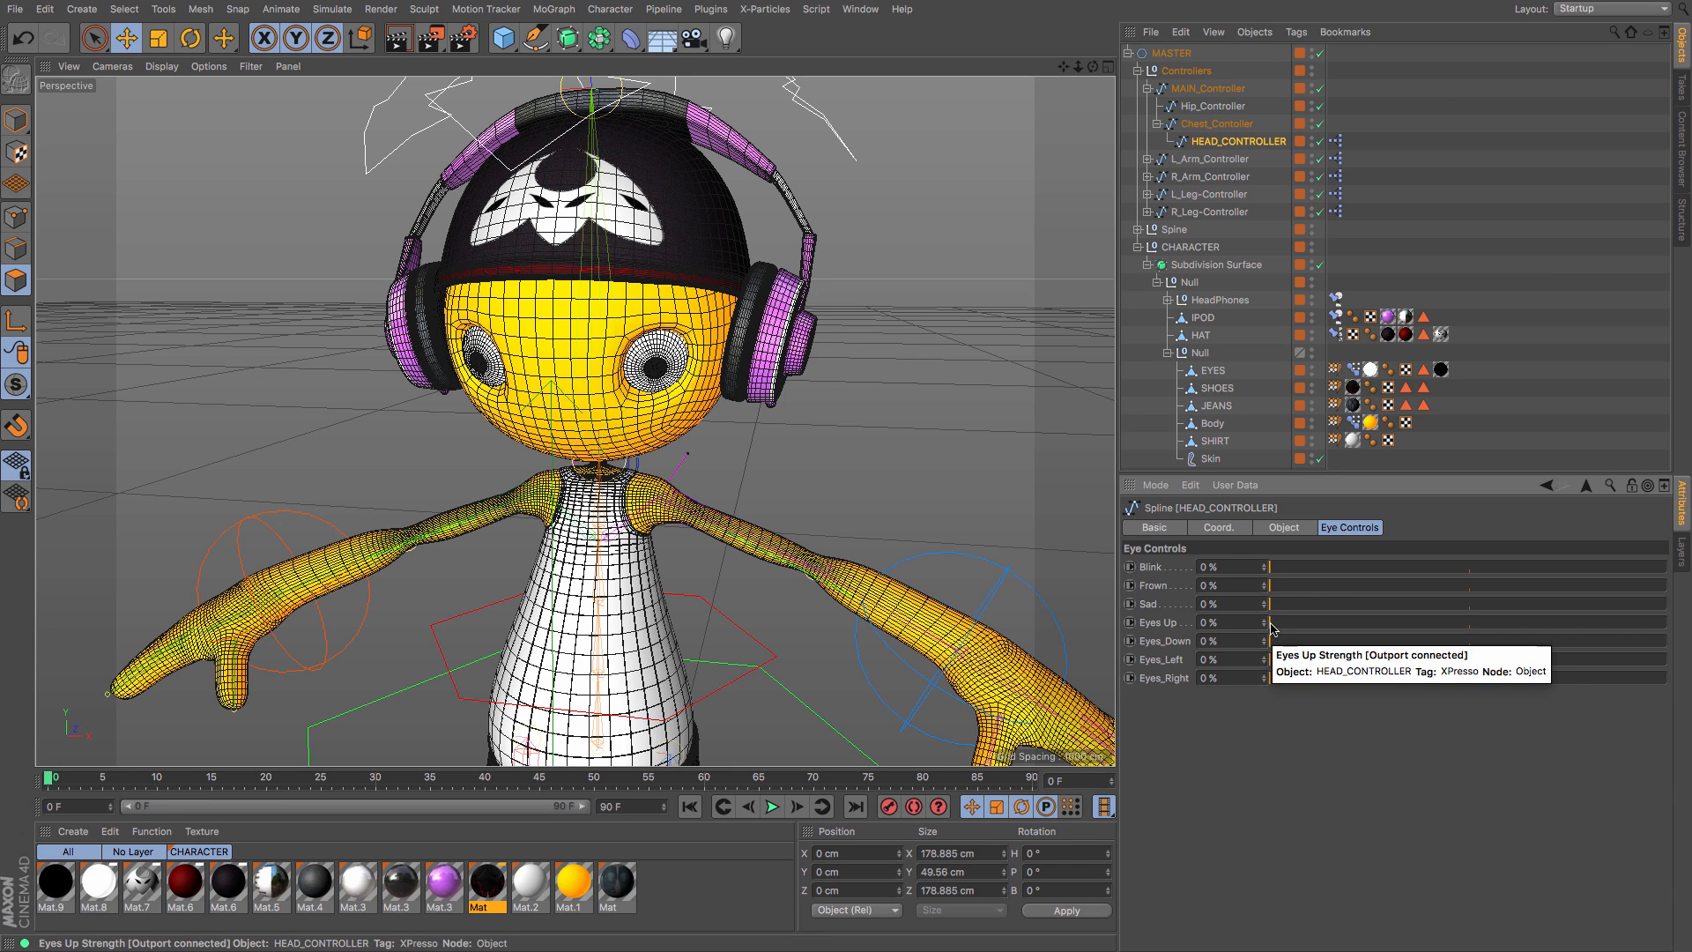
{"action": "left_click_drag", "start_coordinate": [1270, 625], "coordinate": [1686, 700]}
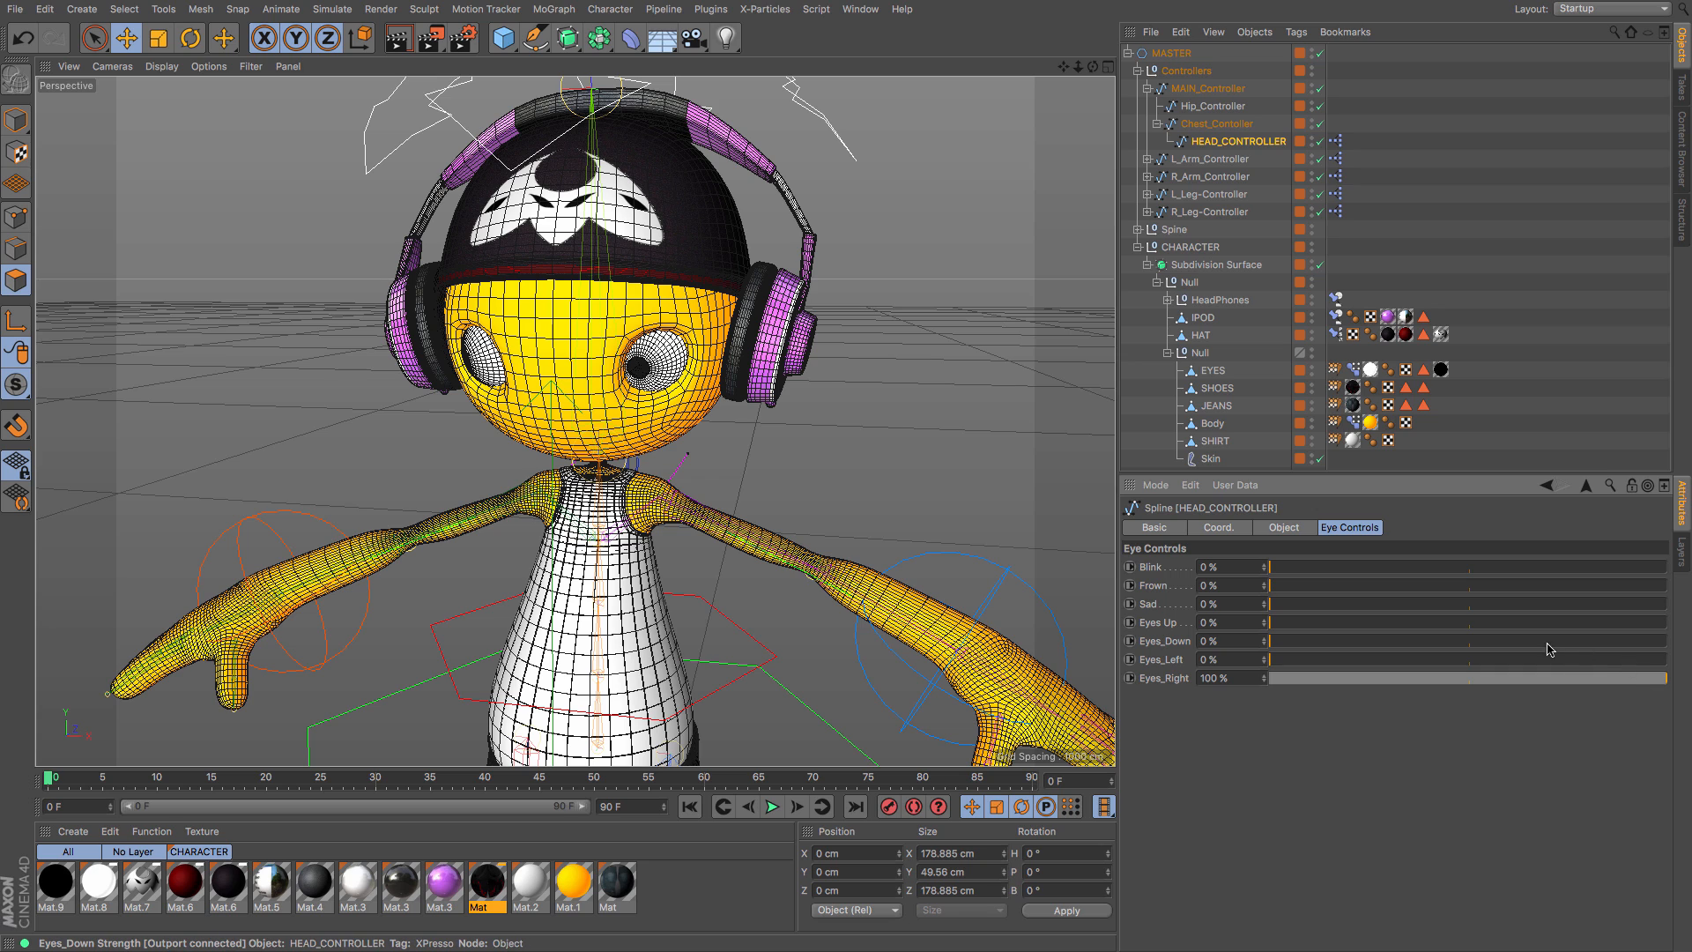
Step: Set Eyes Up and Eyes_Left to 100 % and return Eyes_Right to 0 % in the head controller's Eye Controls
{"action": "left_click_drag", "start_coordinate": [1280, 641], "coordinate": [1677, 639]}
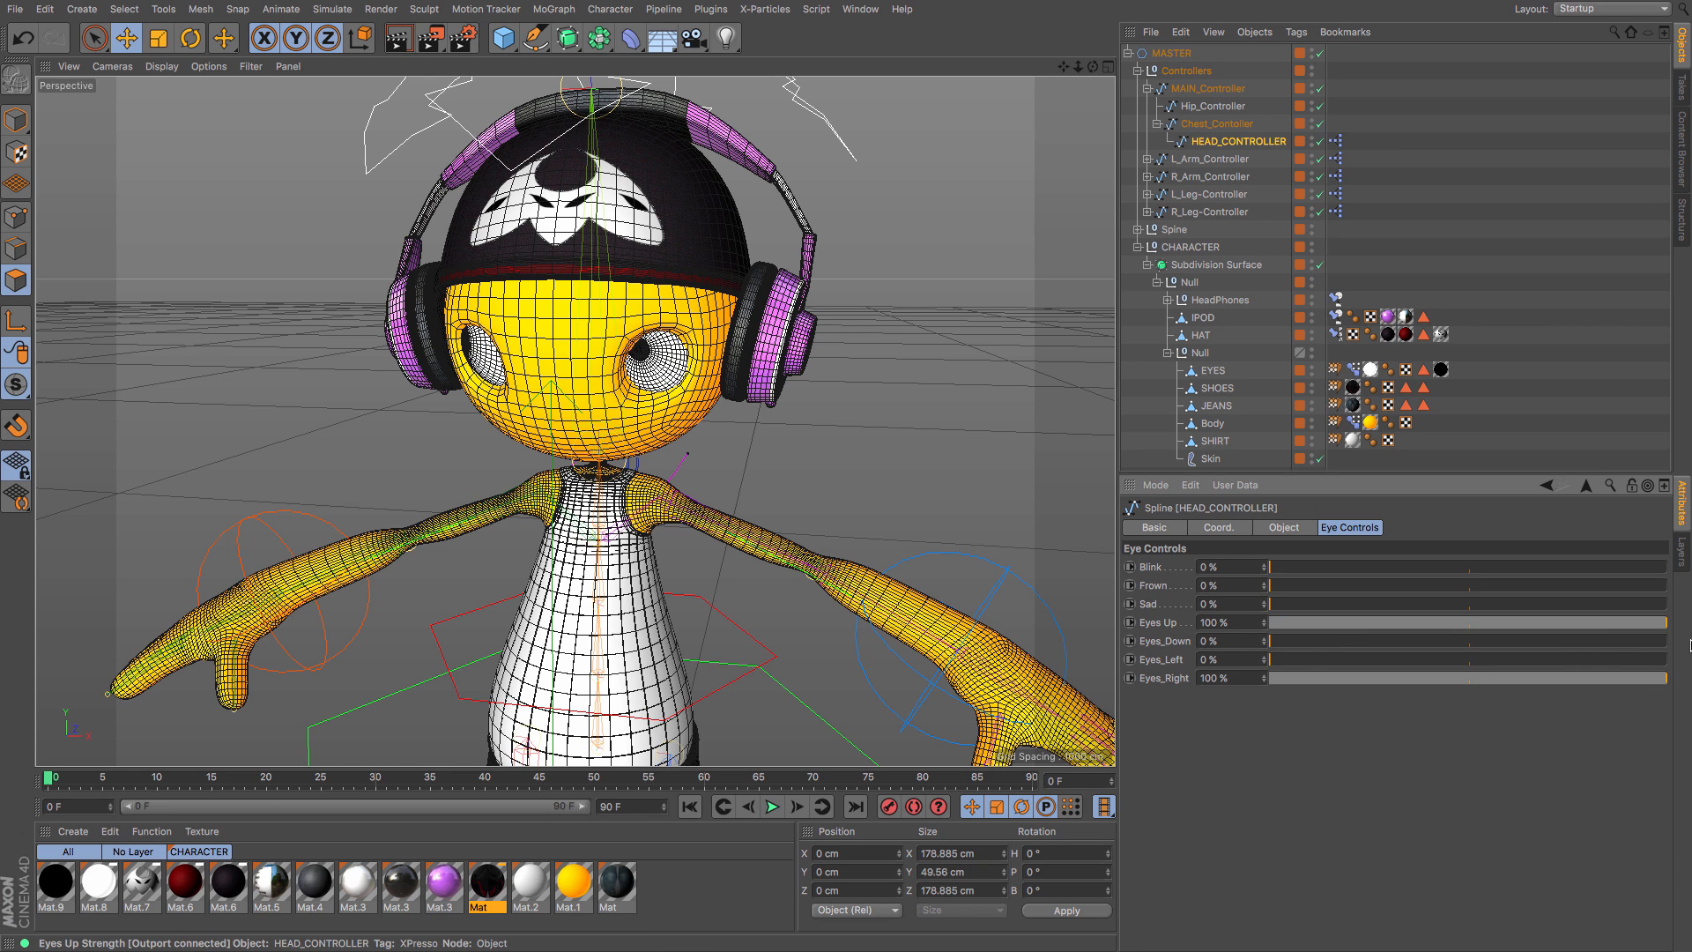
{"action": "left_click_drag", "start_coordinate": [1276, 663], "coordinate": [1221, 684]}
{"action": "left_click_drag", "start_coordinate": [1104, 684], "coordinate": [1198, 697]}
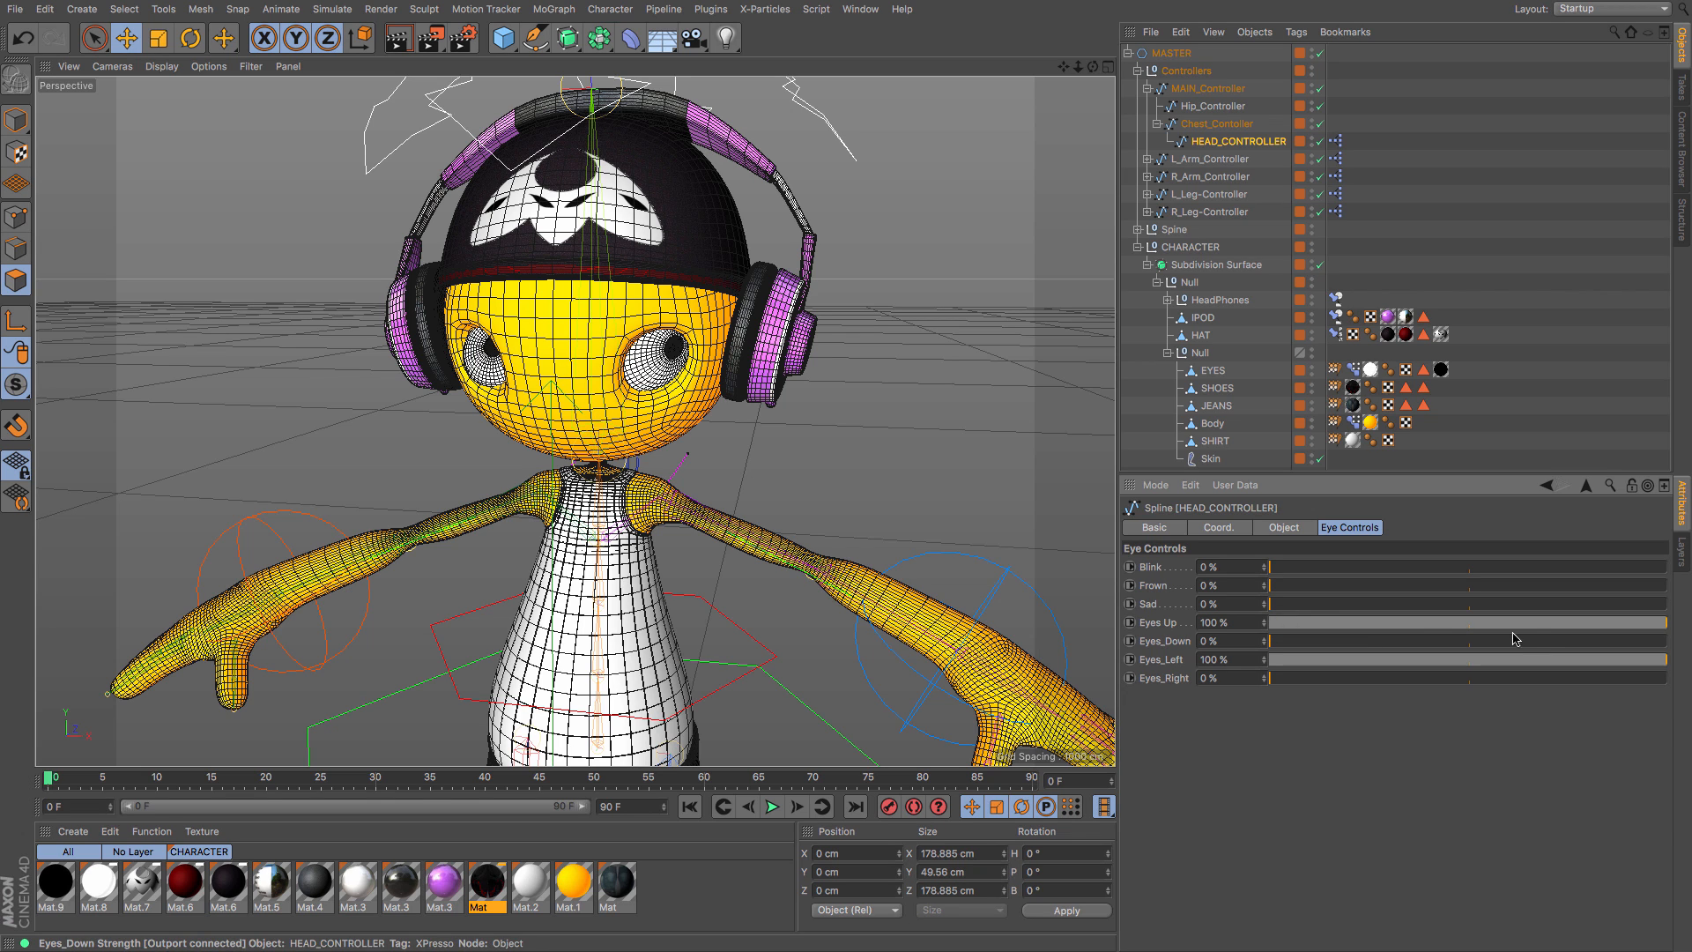
Step: Return Eyes Up and Eyes_Left to 0 %, then test Eyes_Down at 69 % combined with Sad at 100 %
{"action": "left_click_drag", "start_coordinate": [1629, 624], "coordinate": [1269, 636]}
{"action": "left_click_drag", "start_coordinate": [1630, 660], "coordinate": [1538, 650]}
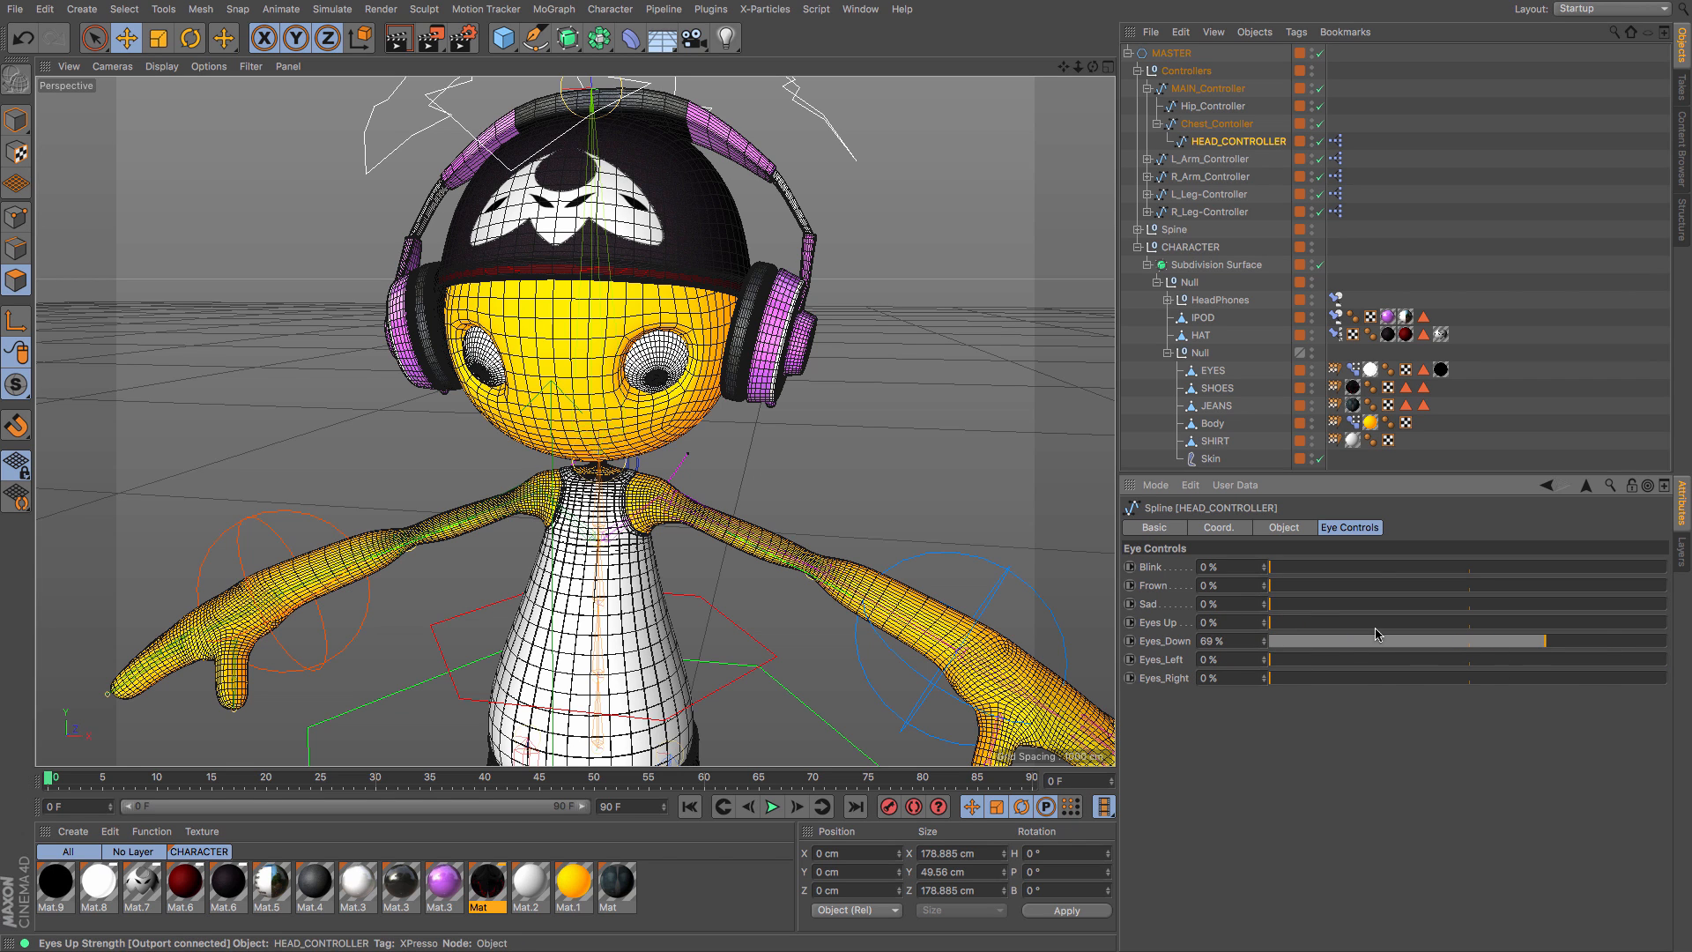
{"action": "left_click_drag", "start_coordinate": [1292, 606], "coordinate": [1670, 601]}
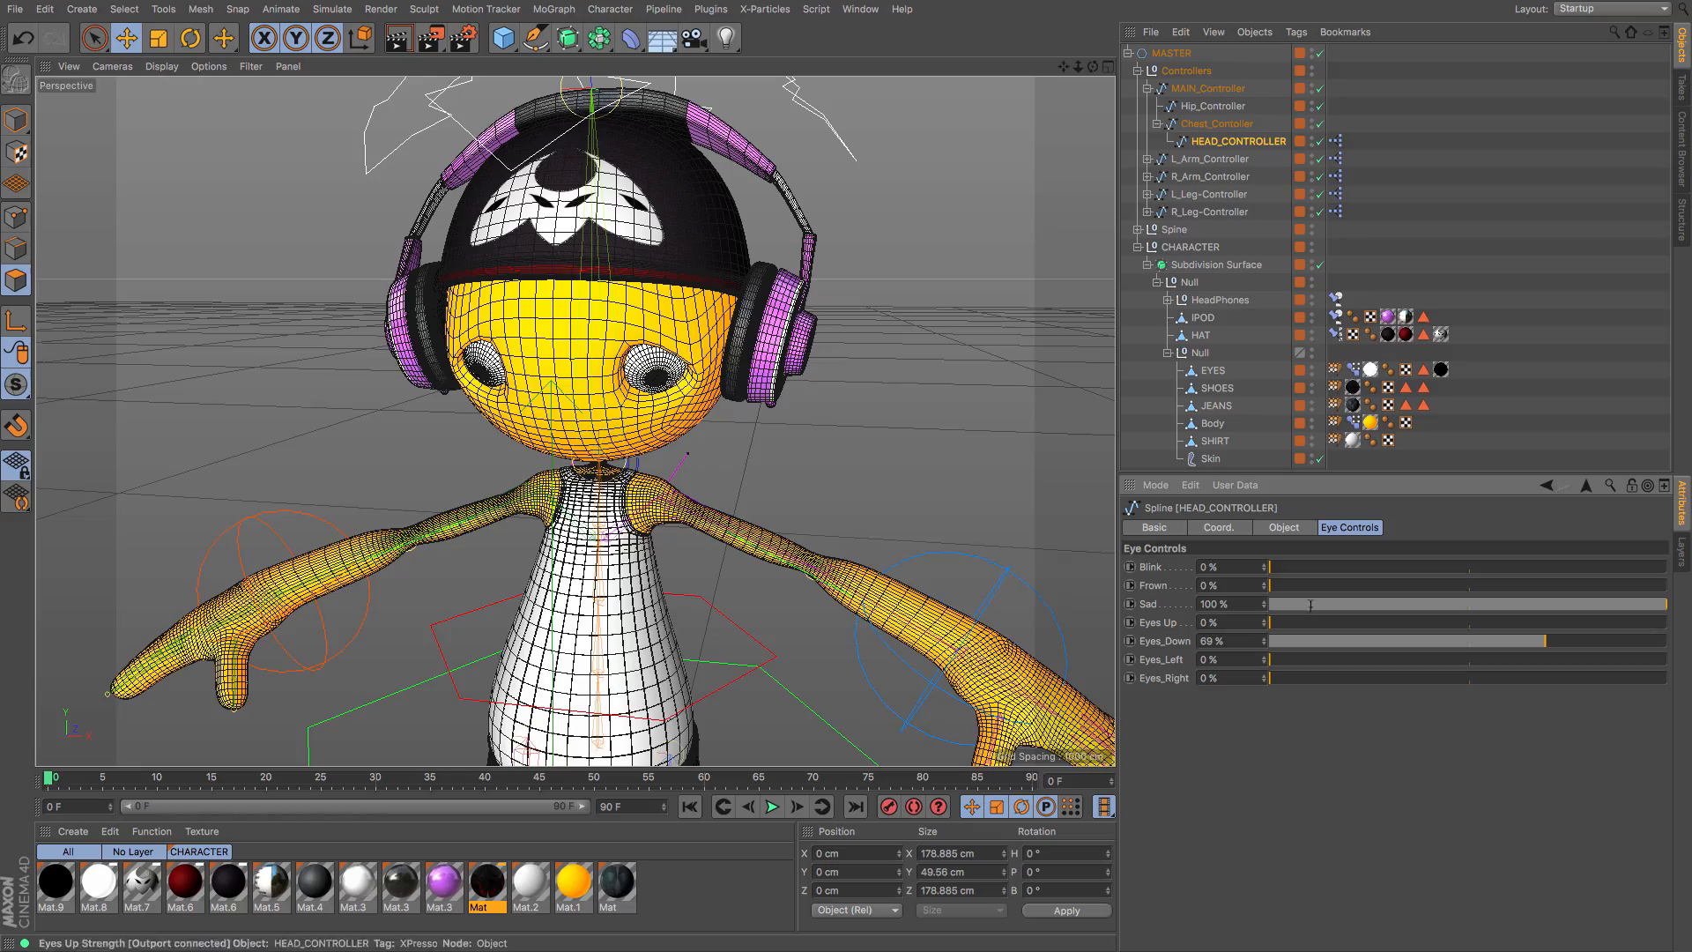
Step: Set Eyes_Down to 0 %, try Eyes Up at 83 % with the sad expression, and return both Sad and Eyes Up to 0 %
{"action": "left_click_drag", "start_coordinate": [1093, 67], "coordinate": [1032, 132]}
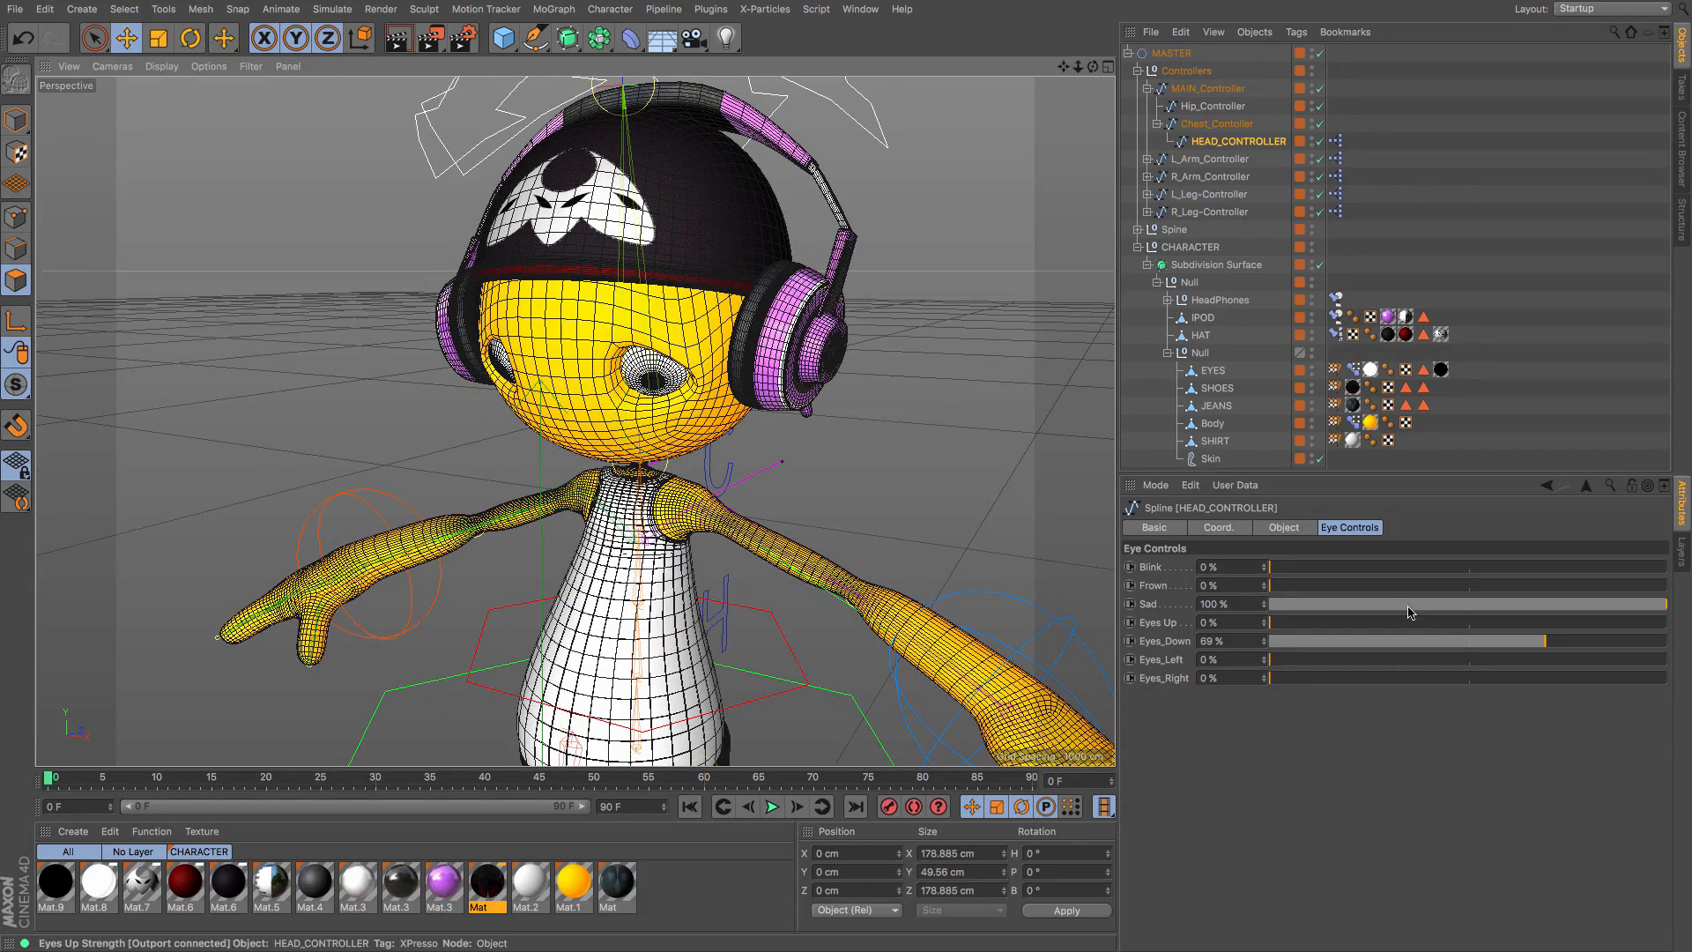
{"action": "left_click_drag", "start_coordinate": [1383, 638], "coordinate": [1600, 623]}
{"action": "left_click_drag", "start_coordinate": [1093, 66], "coordinate": [1172, 68]}
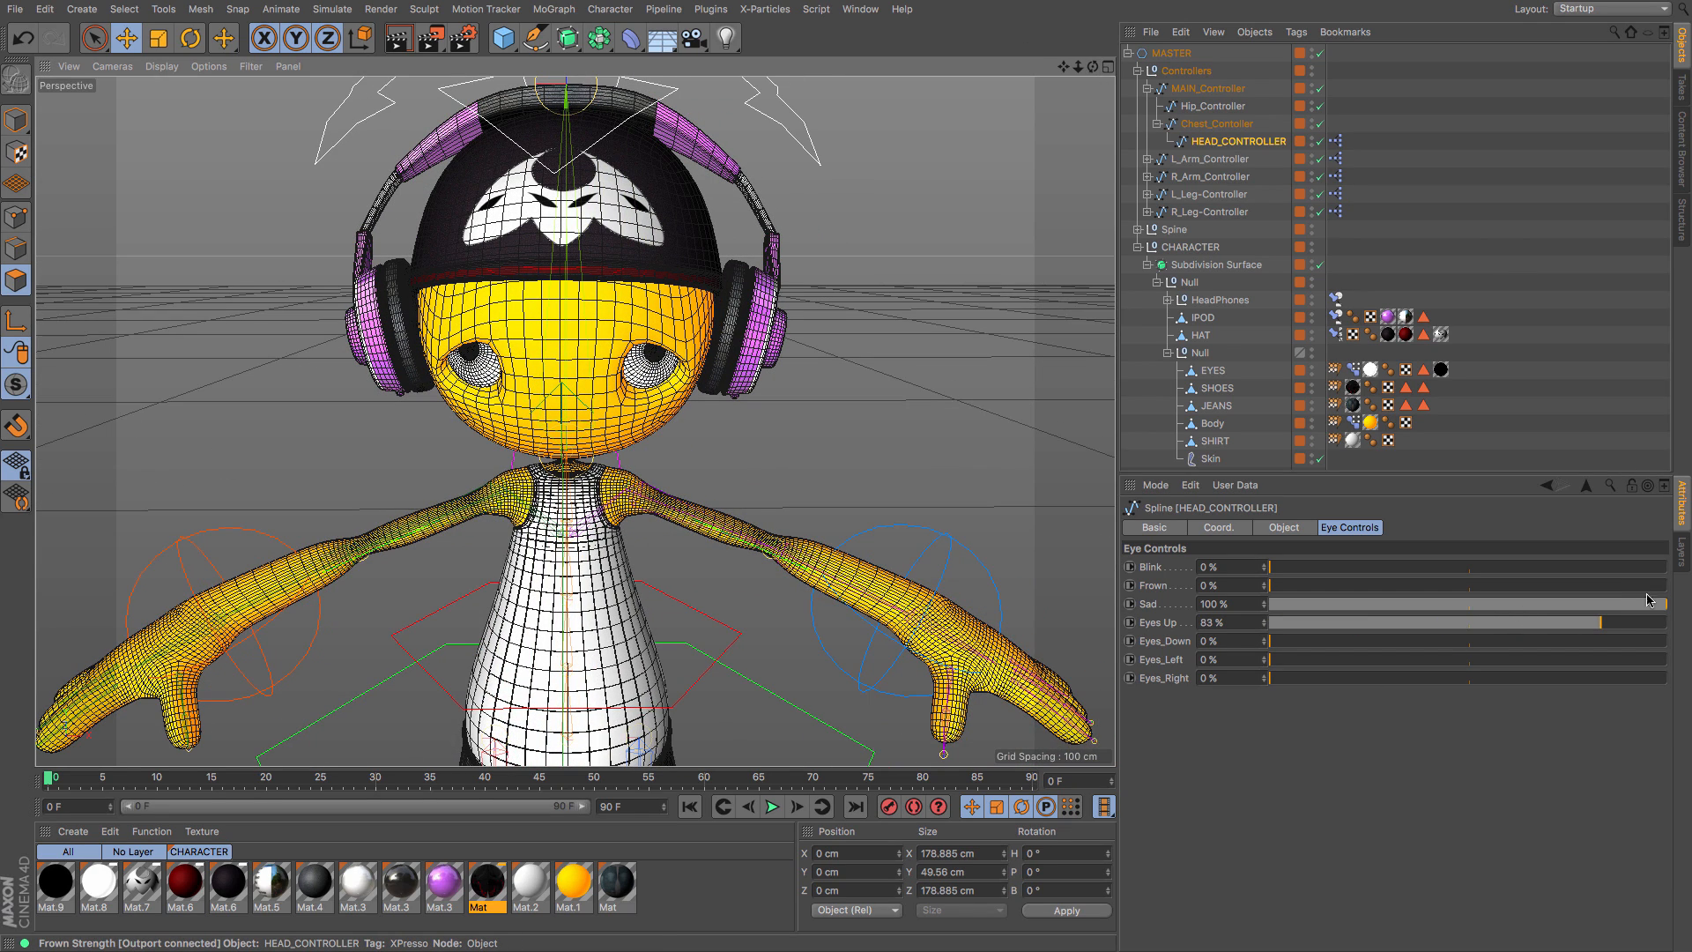
{"action": "left_click_drag", "start_coordinate": [1665, 604], "coordinate": [1413, 620]}
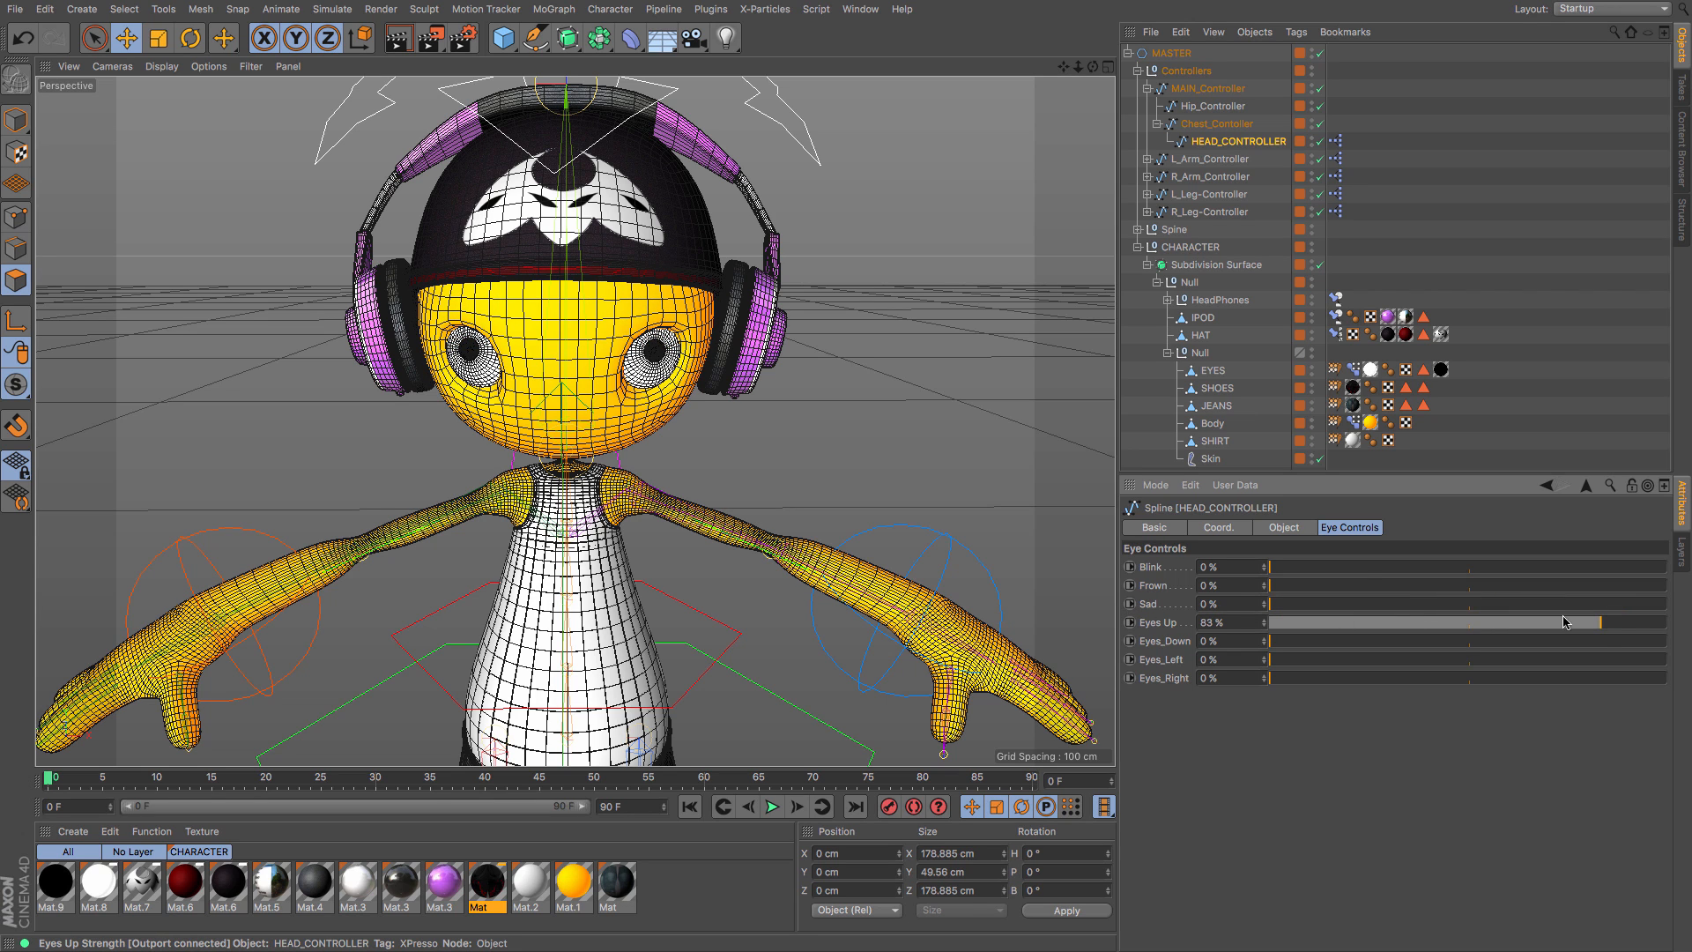
{"action": "left_click_drag", "start_coordinate": [1600, 629], "coordinate": [1150, 626]}
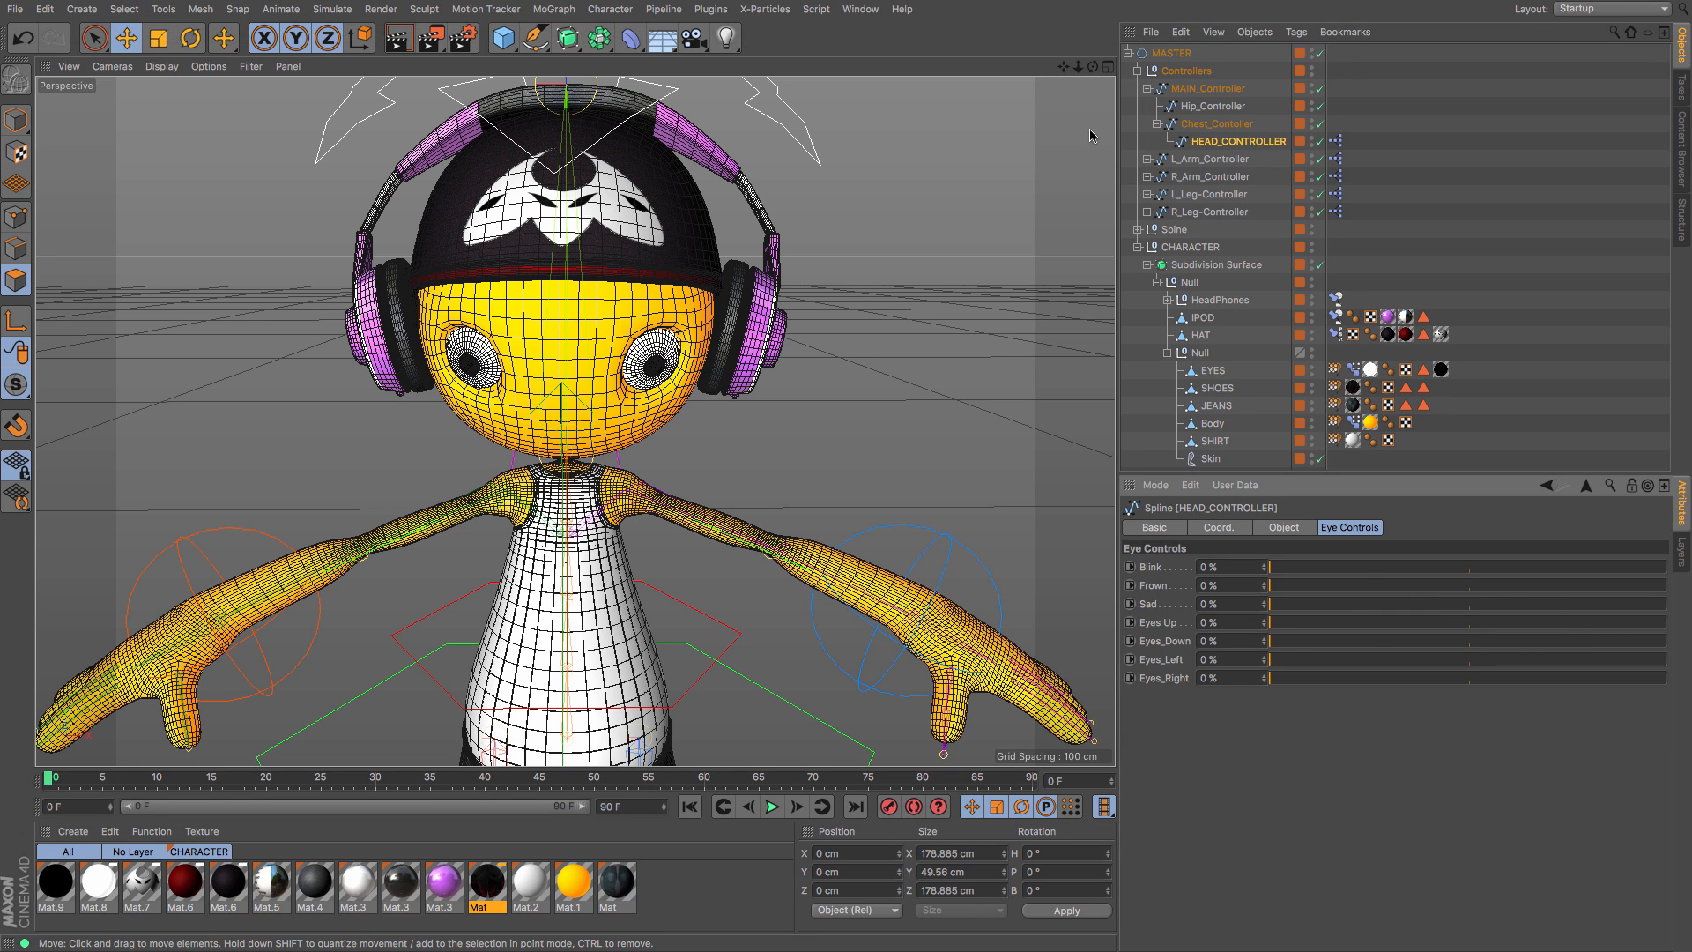
Step: Collapse the CHARACTER group and select L_Arm_Controller to show its Finger Controls
{"action": "left_click_drag", "start_coordinate": [1093, 68], "coordinate": [1112, 132]}
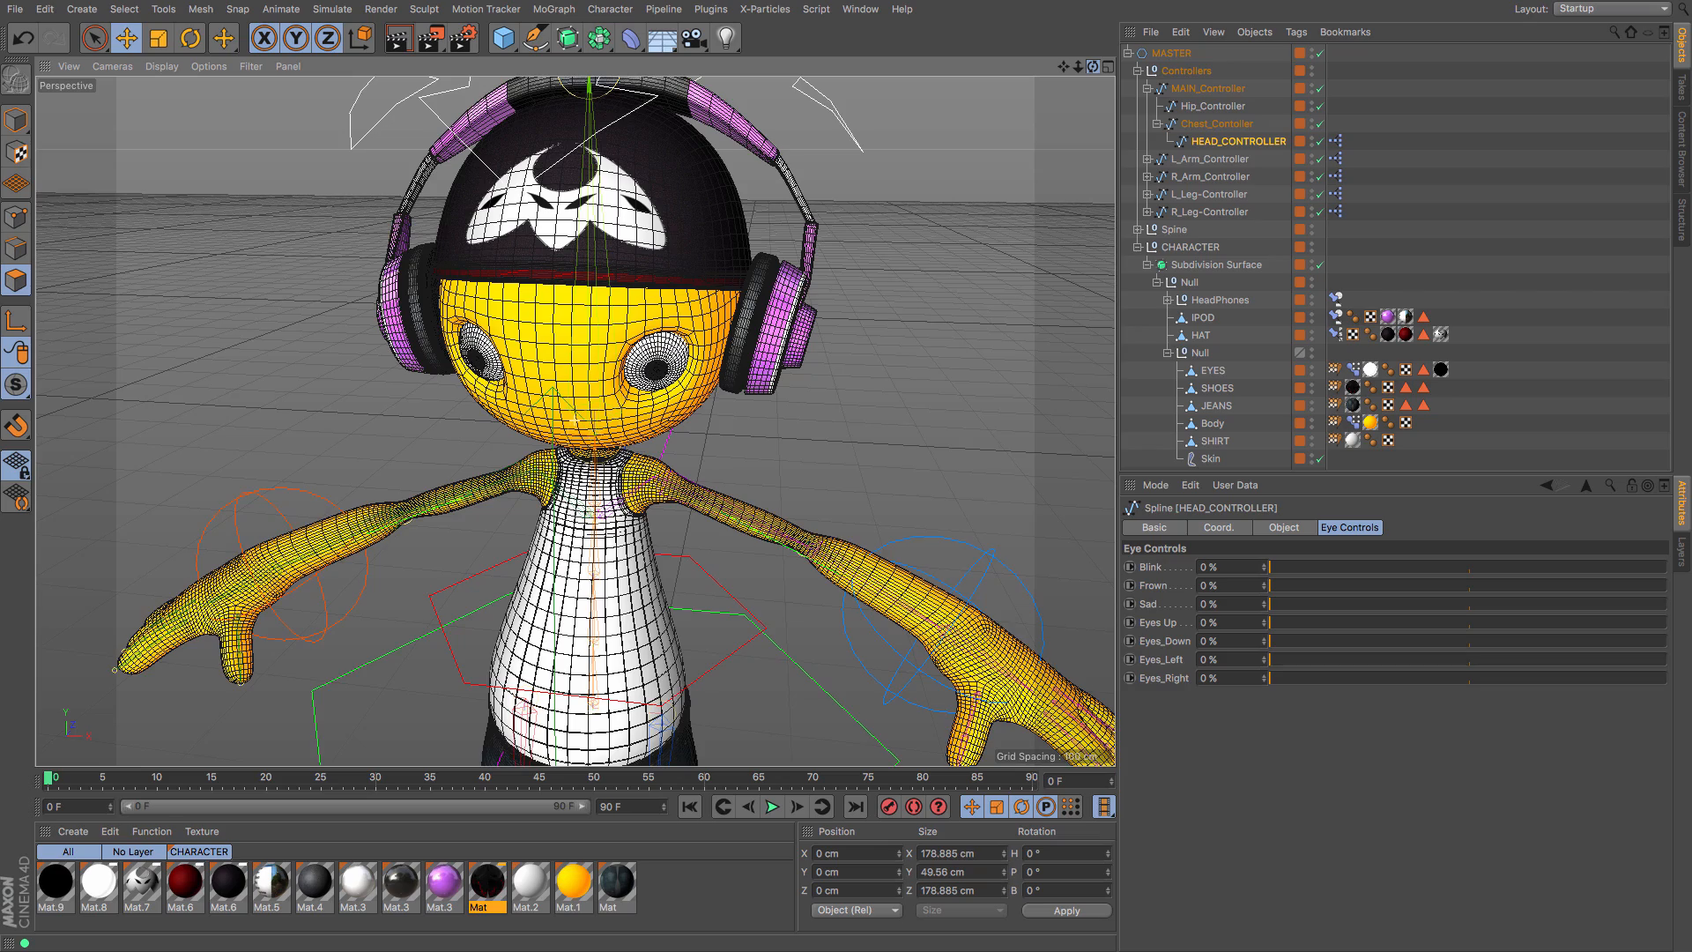
{"action": "left_click_drag", "start_coordinate": [587, 647], "coordinate": [529, 633], "text": "alt"}
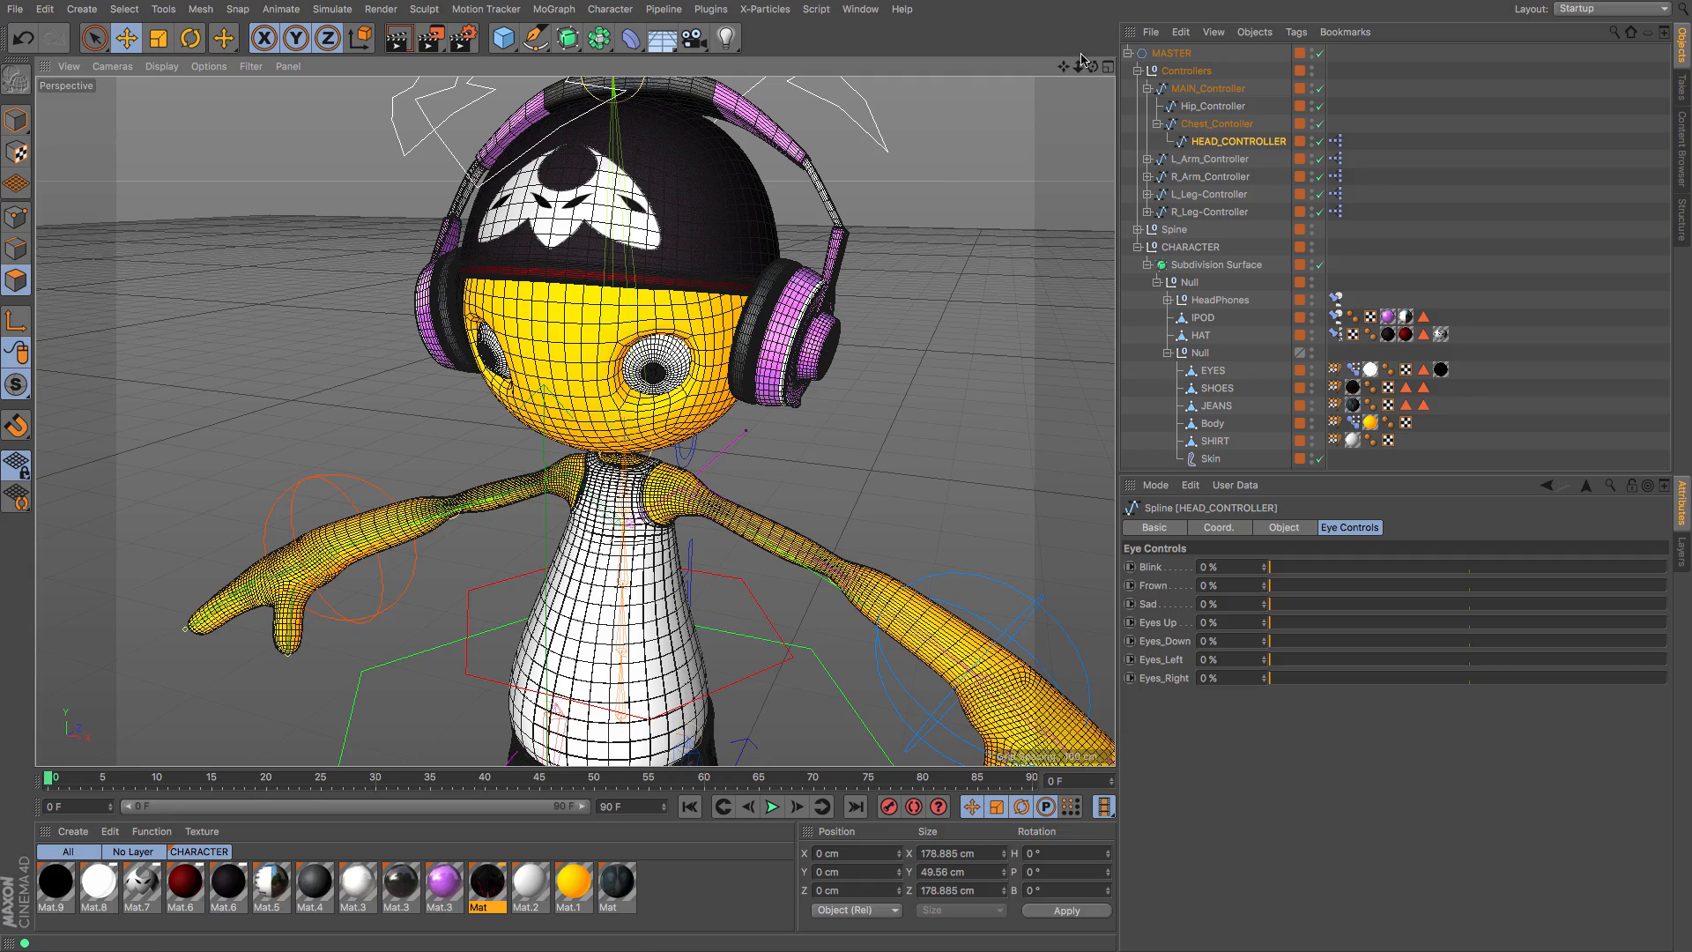
{"action": "left_click_drag", "start_coordinate": [1065, 69], "coordinate": [1096, 187]}
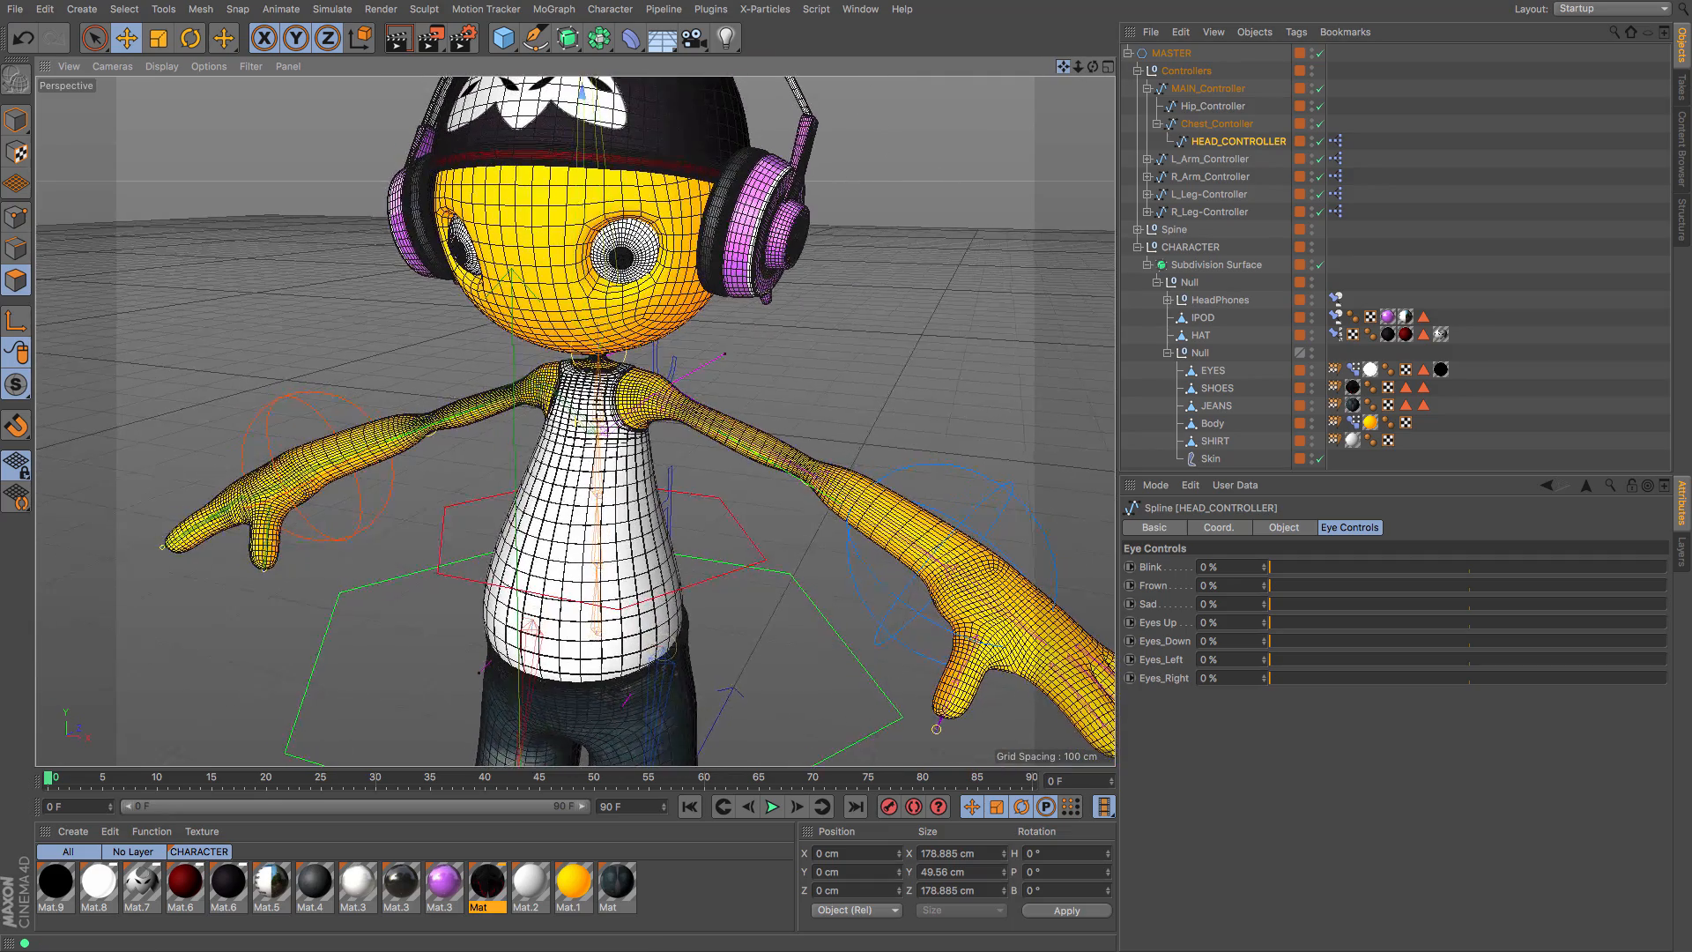
{"action": "left_click_drag", "start_coordinate": [1076, 77], "coordinate": [996, 414]}
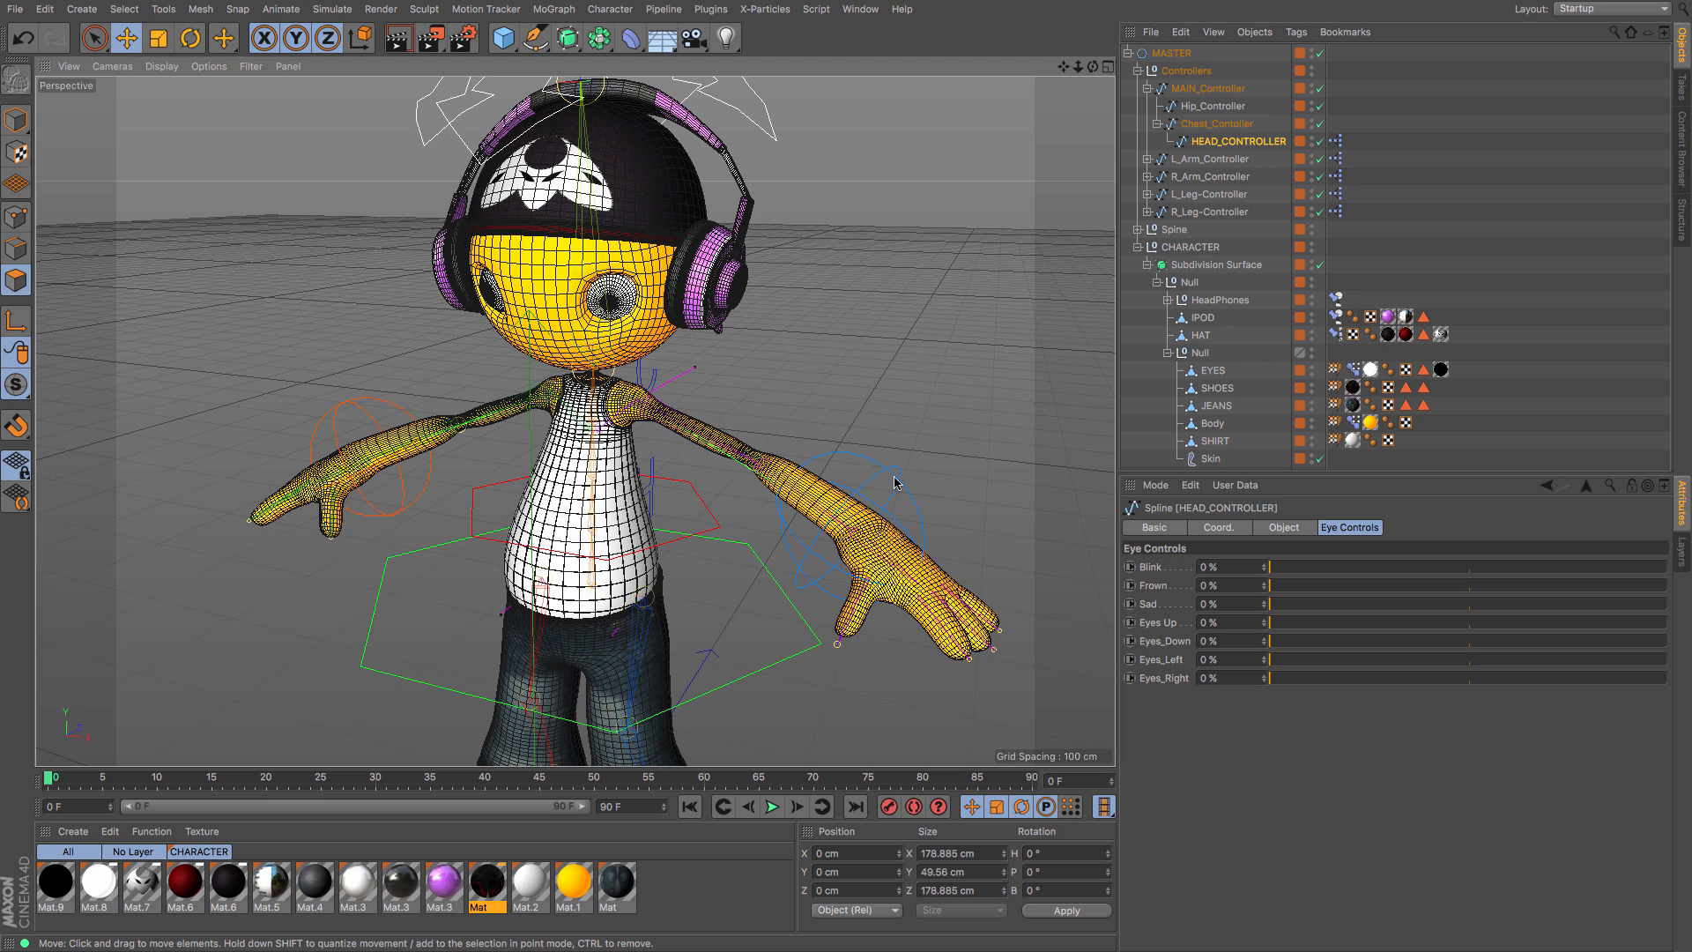
{"action": "left_click", "coordinate": [1137, 247]}
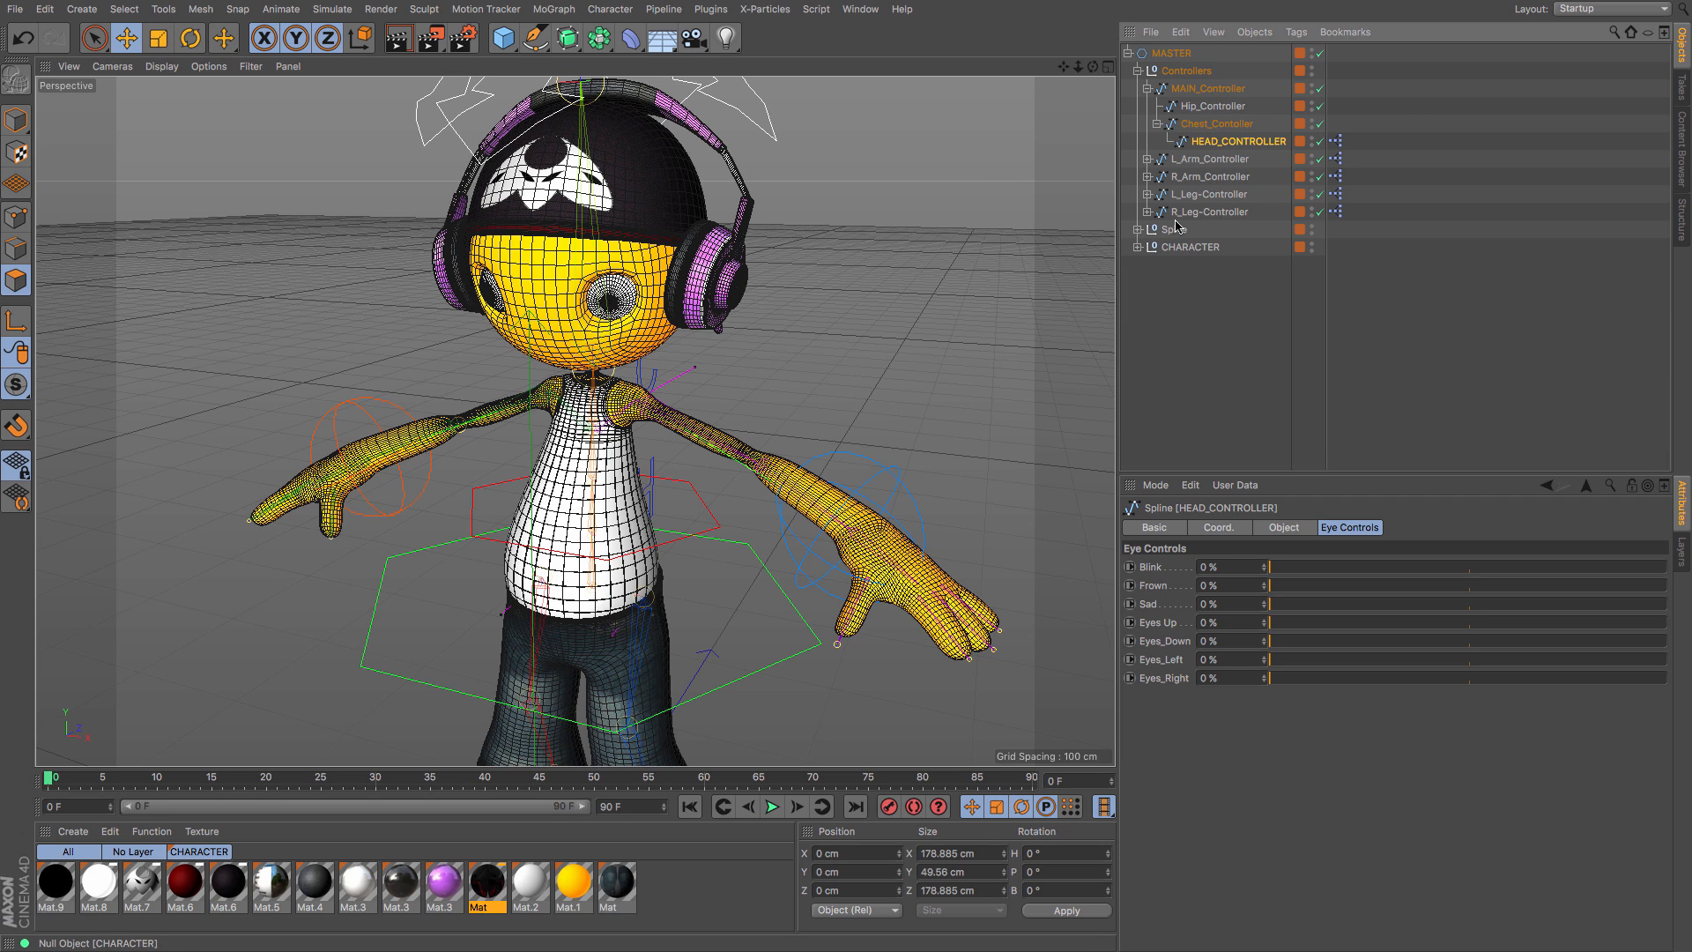
{"action": "left_click", "coordinate": [1210, 159]}
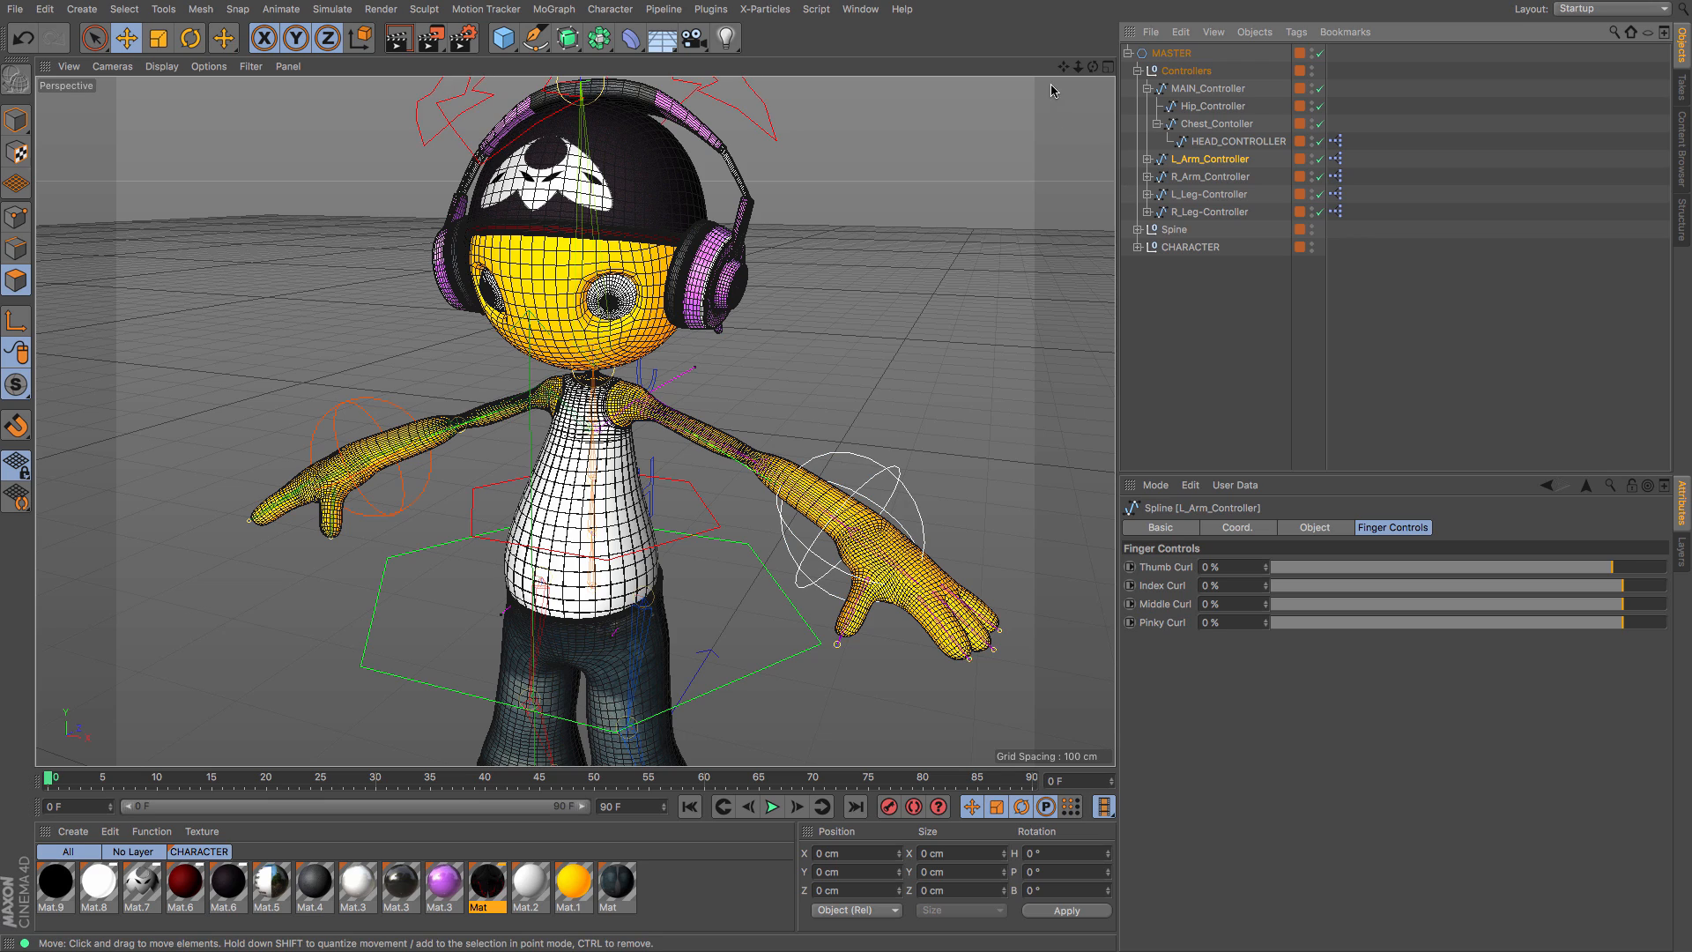
Step: Switch to Model mode and move L_Arm_Controller slightly inward to about X 122.5, Y 222.1, Z -12.3 cm
{"action": "middle_click_drag", "start_coordinate": [667, 455], "coordinate": [564, 421], "text": "alt"}
{"action": "left_click", "coordinate": [129, 47]}
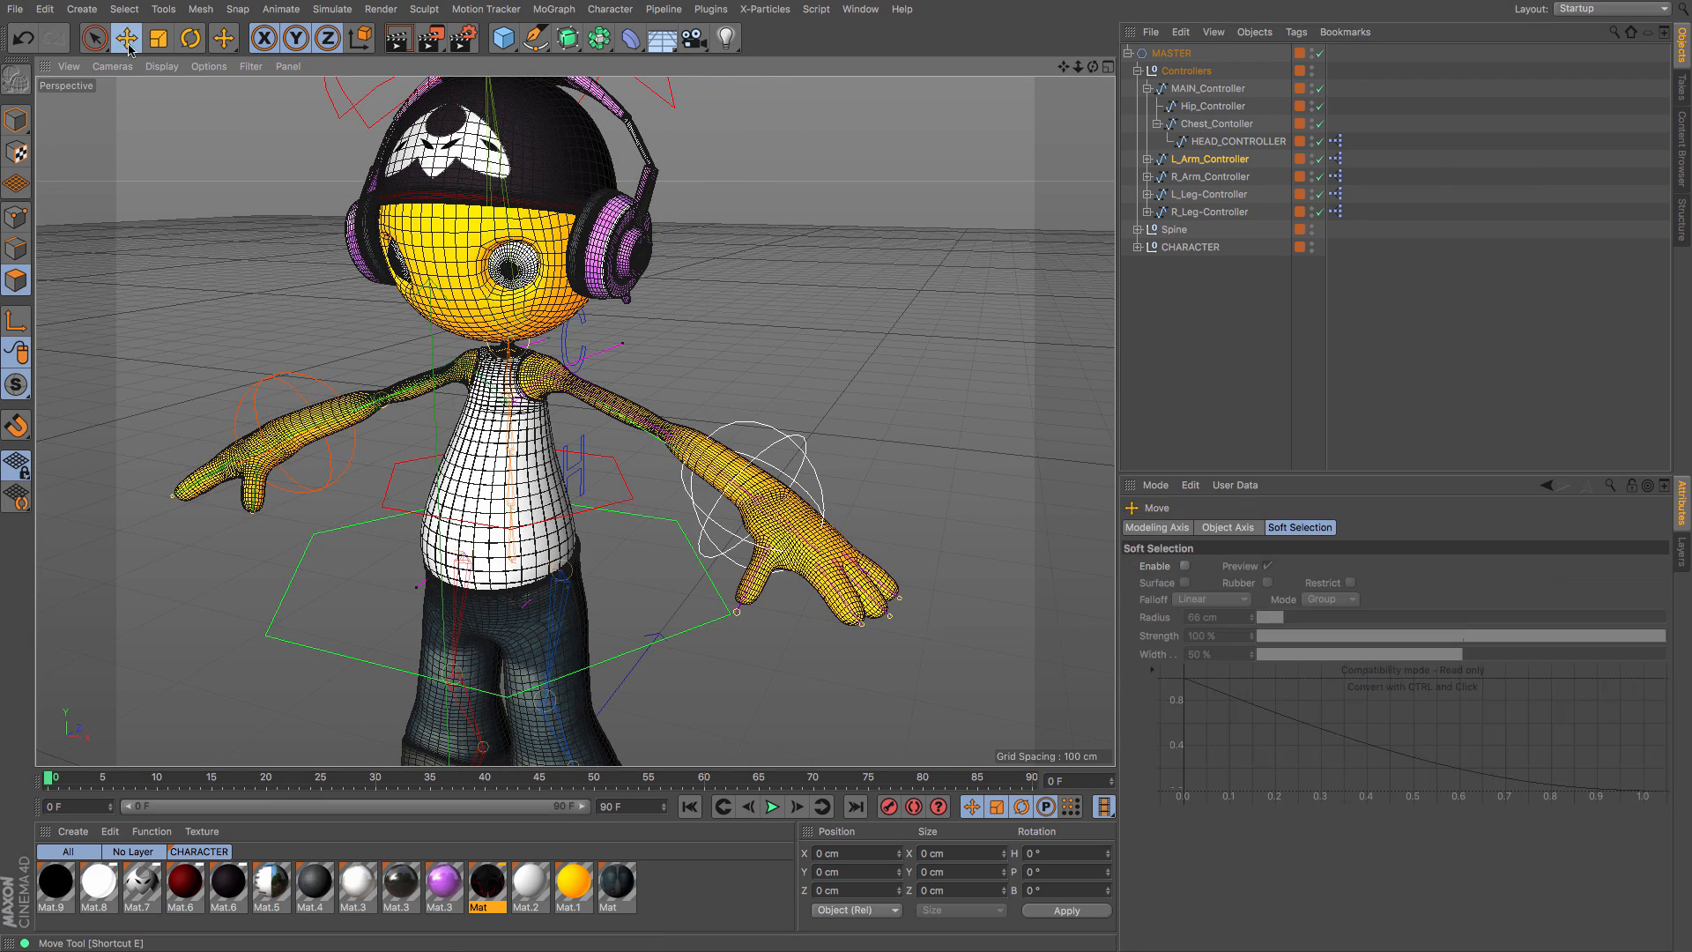
{"action": "left_click", "coordinate": [15, 121]}
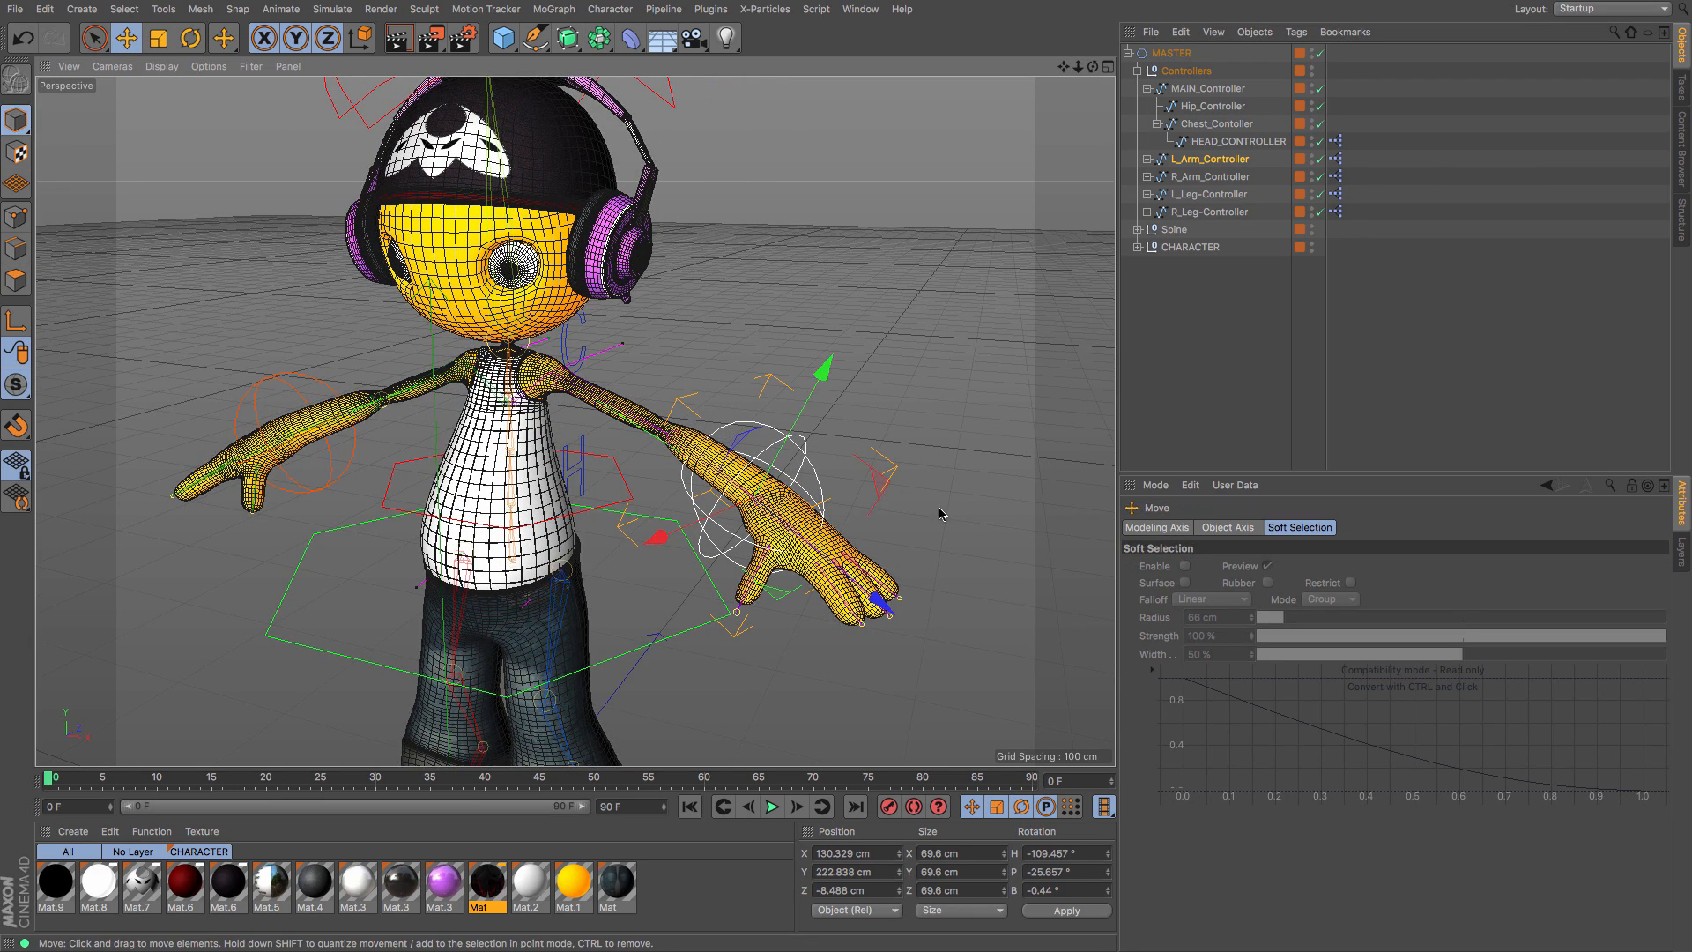
{"action": "left_click_drag", "start_coordinate": [881, 491], "coordinate": [923, 516]}
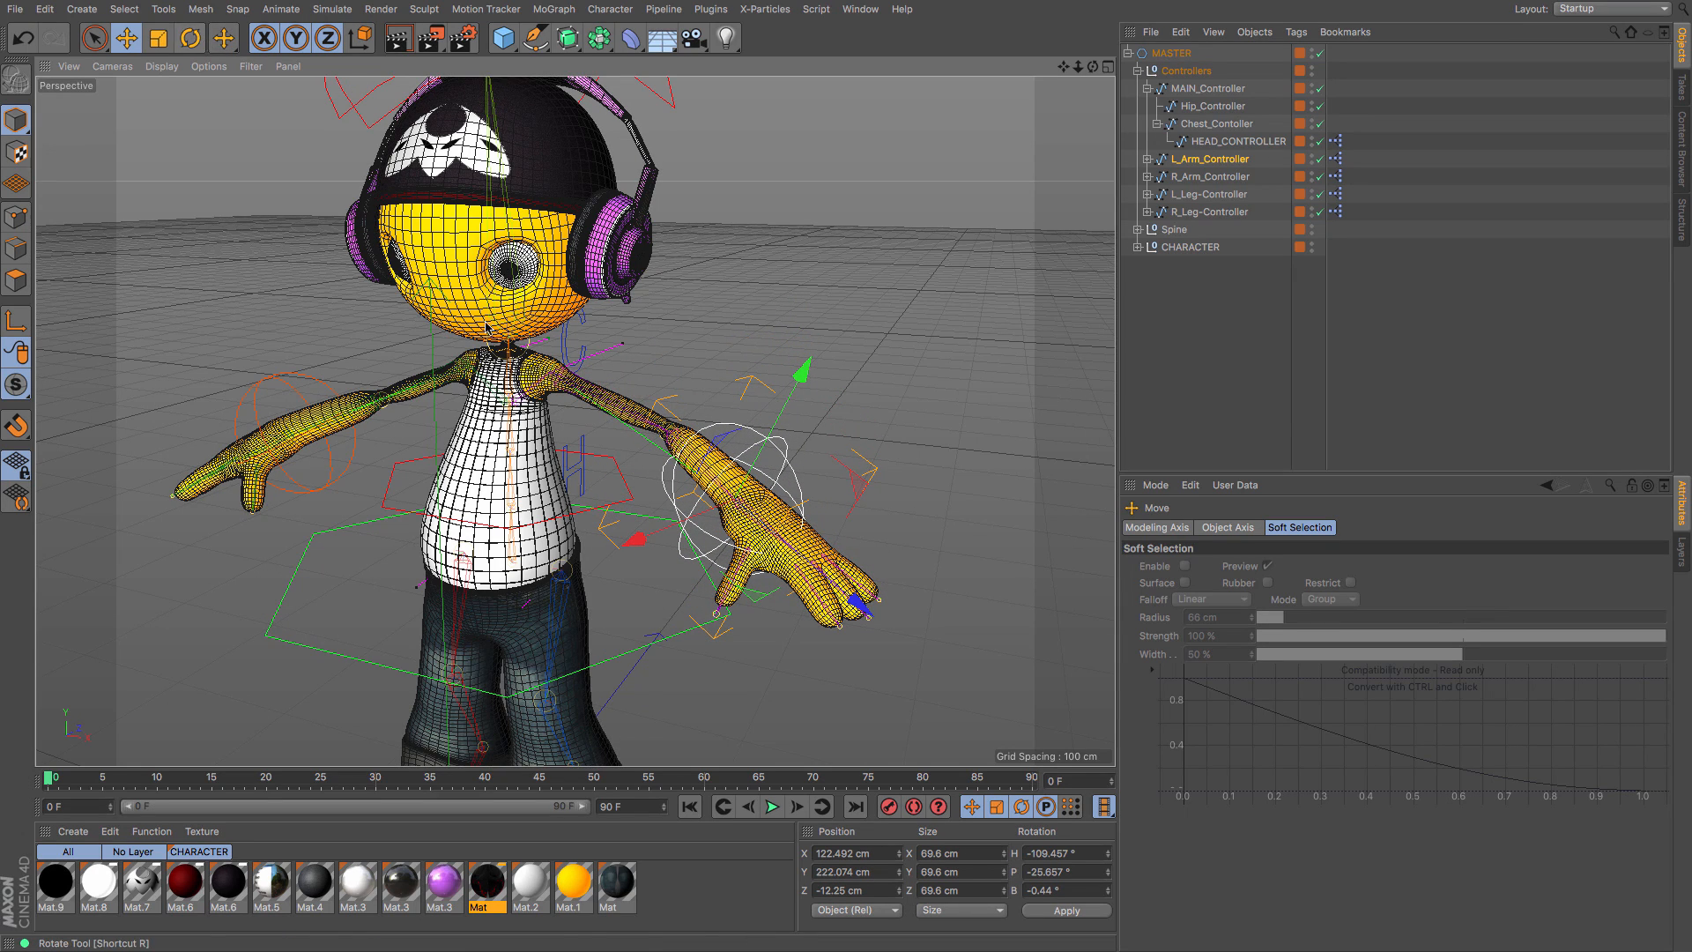
Step: Rotate the left arm controller to about H -113.4°, P -33.2°, B -5° to tilt the hand downward
{"action": "left_click", "coordinate": [190, 38]}
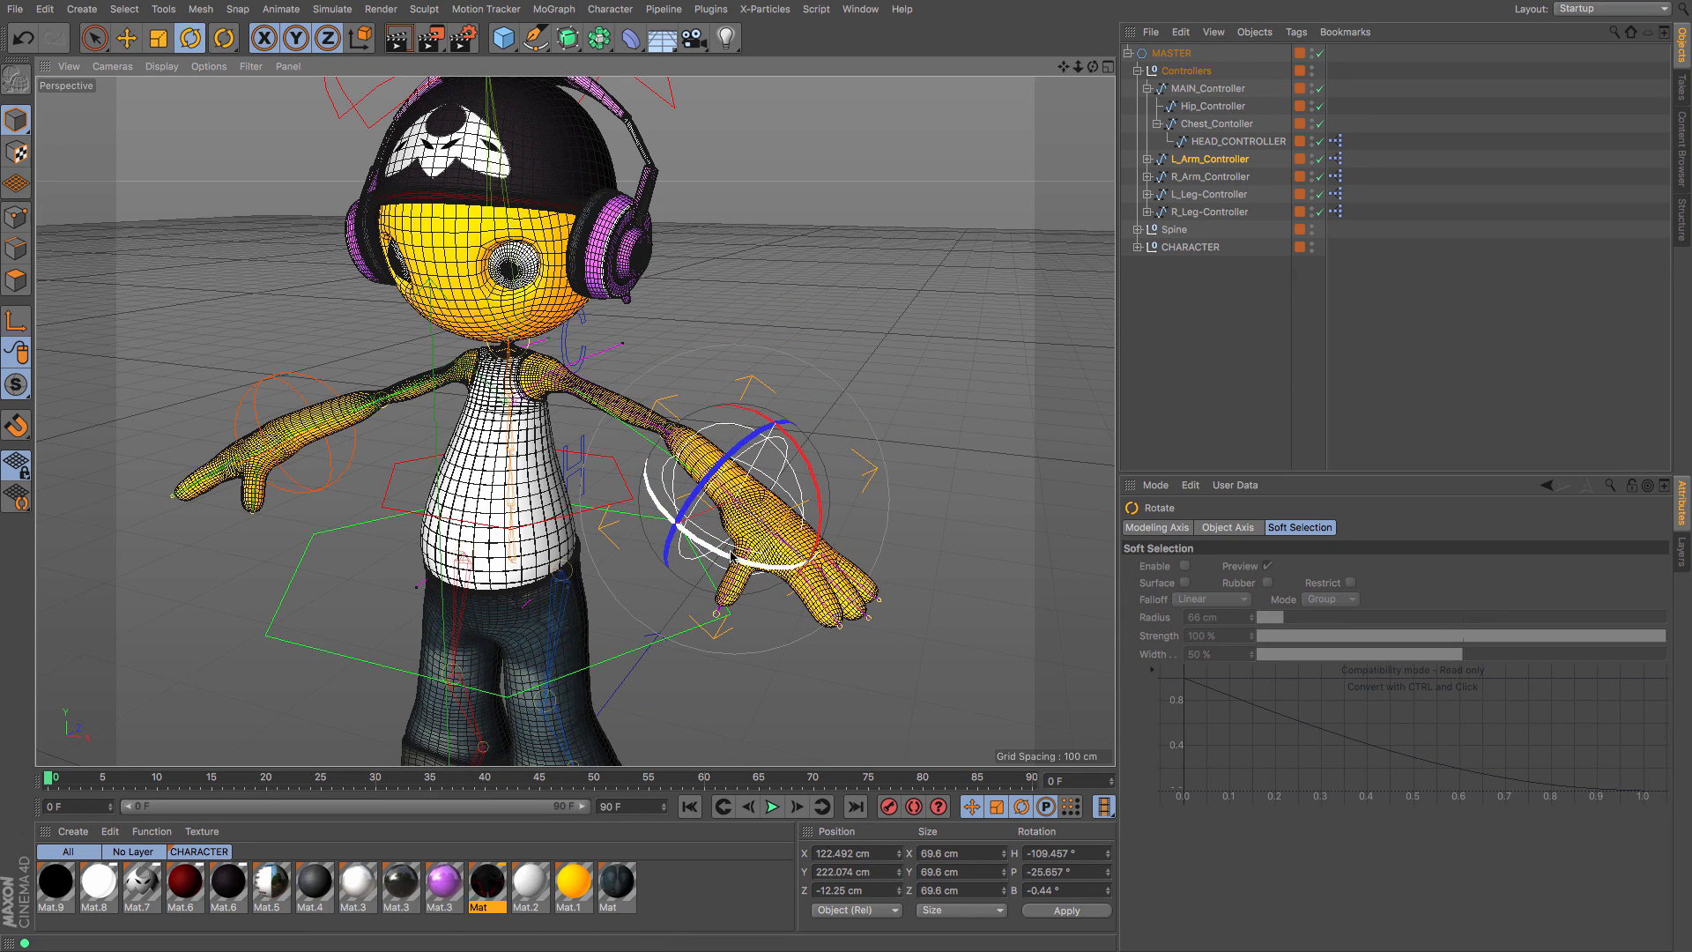
{"action": "left_click_drag", "start_coordinate": [733, 557], "coordinate": [768, 579]}
{"action": "mouse_move", "coordinate": [800, 448]}
{"action": "left_mouse_down"}
{"action": "mouse_move", "coordinate": [763, 418]}
{"action": "mouse_move", "coordinate": [810, 460]}
{"action": "left_mouse_up"}
{"action": "left_click_drag", "start_coordinate": [747, 566], "coordinate": [716, 562]}
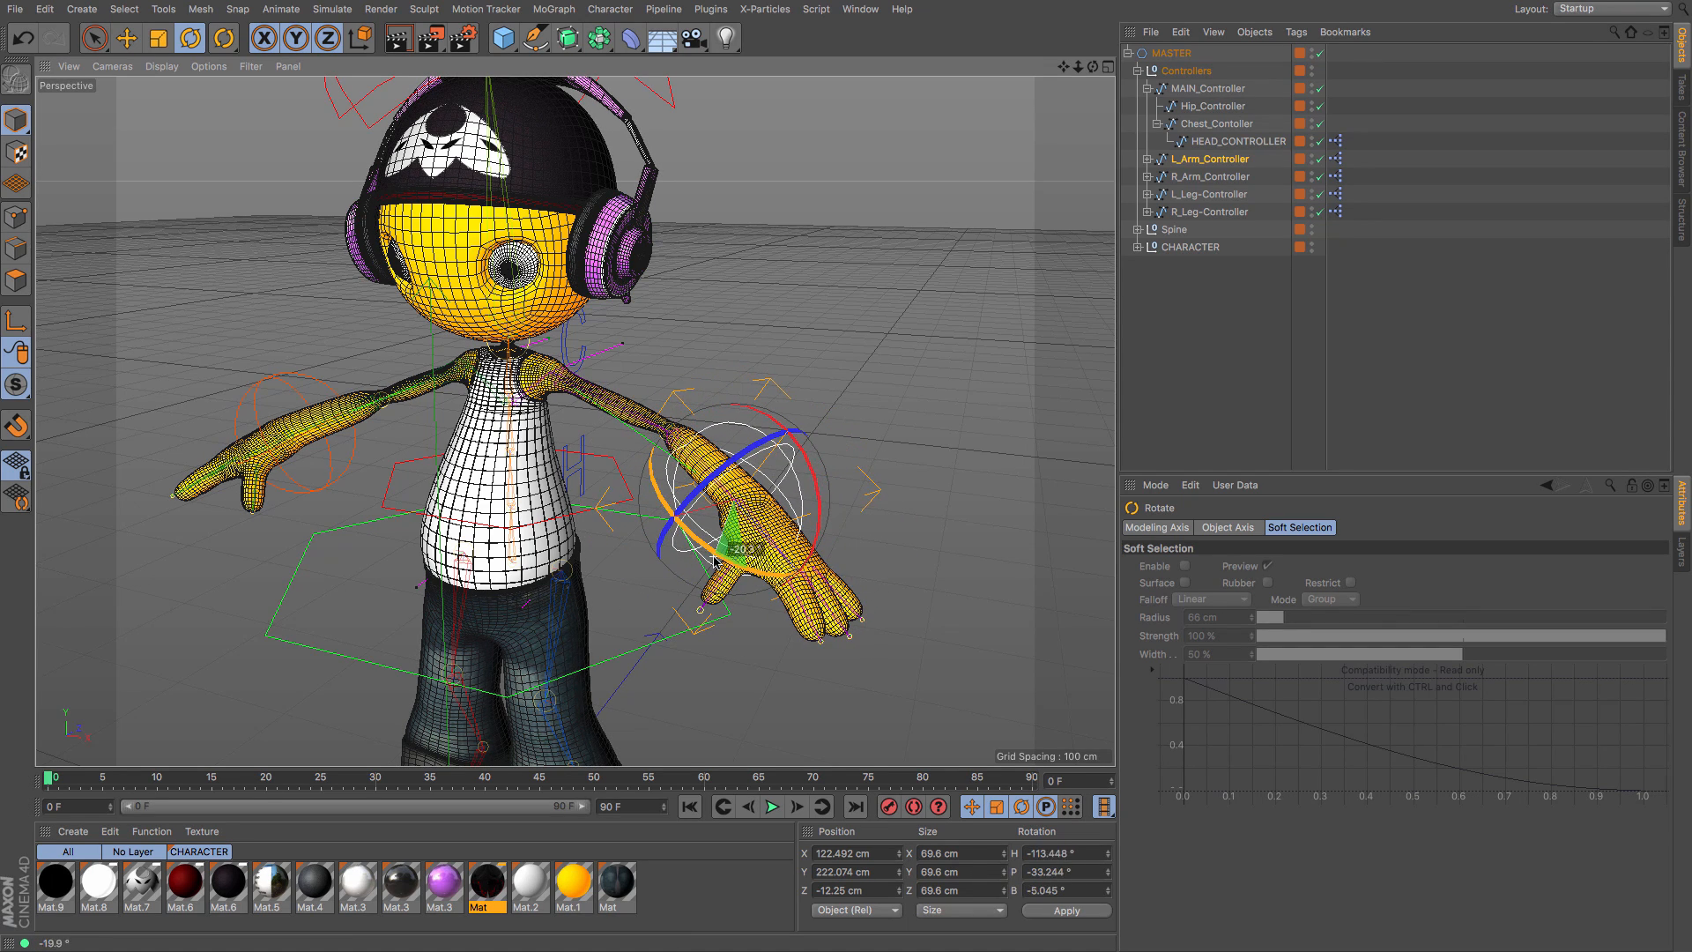
{"action": "left_click_drag", "start_coordinate": [544, 387], "coordinate": [544, 386]}
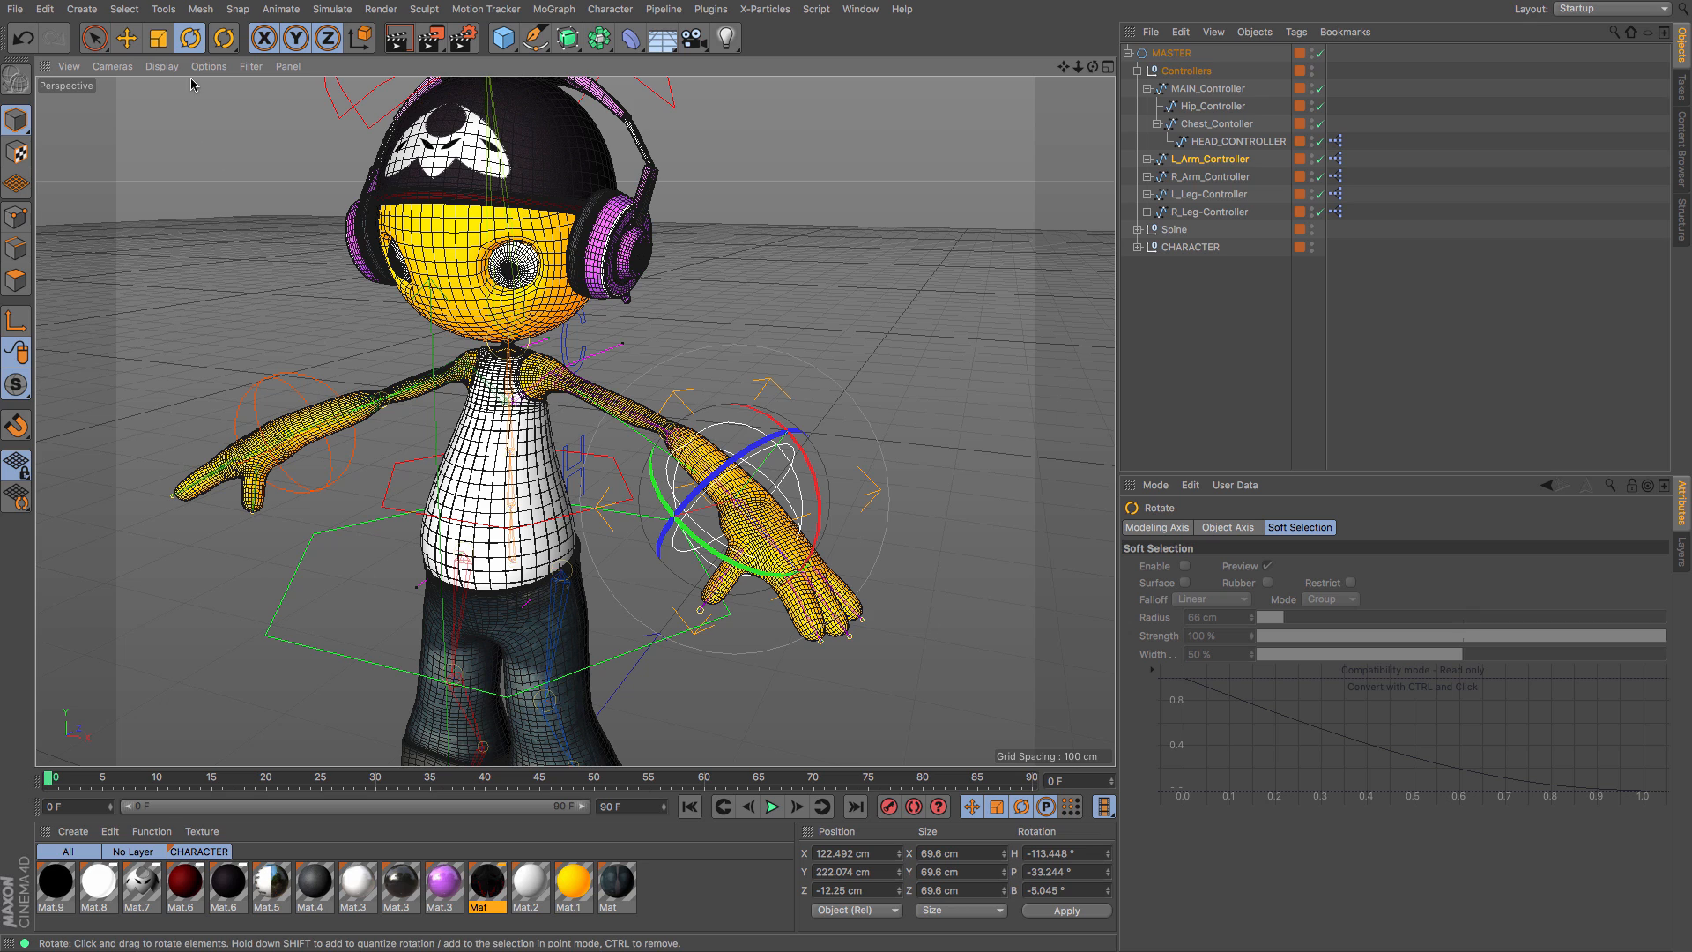
{"action": "left_click", "coordinate": [132, 42]}
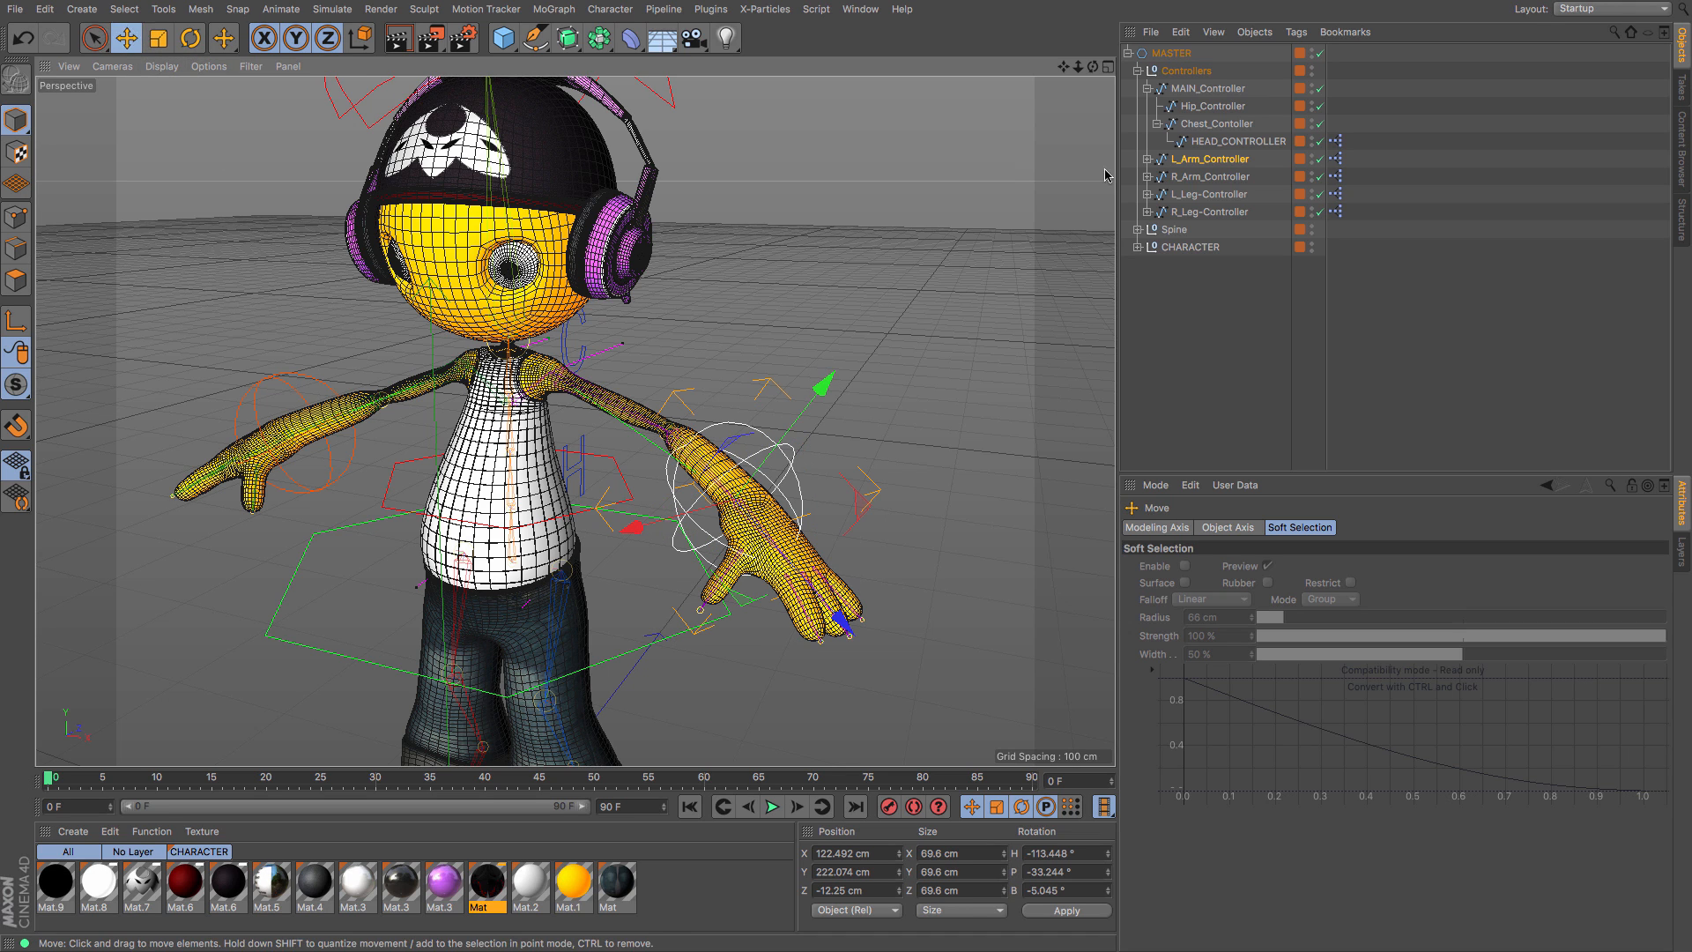
Step: Curl the left hand's fingers with Thumb Curl at 11 %, Index Curl at -106 %, Middle Curl at -105 % and Pinky Curl at -95 %
{"action": "left_click", "coordinate": [1217, 161]}
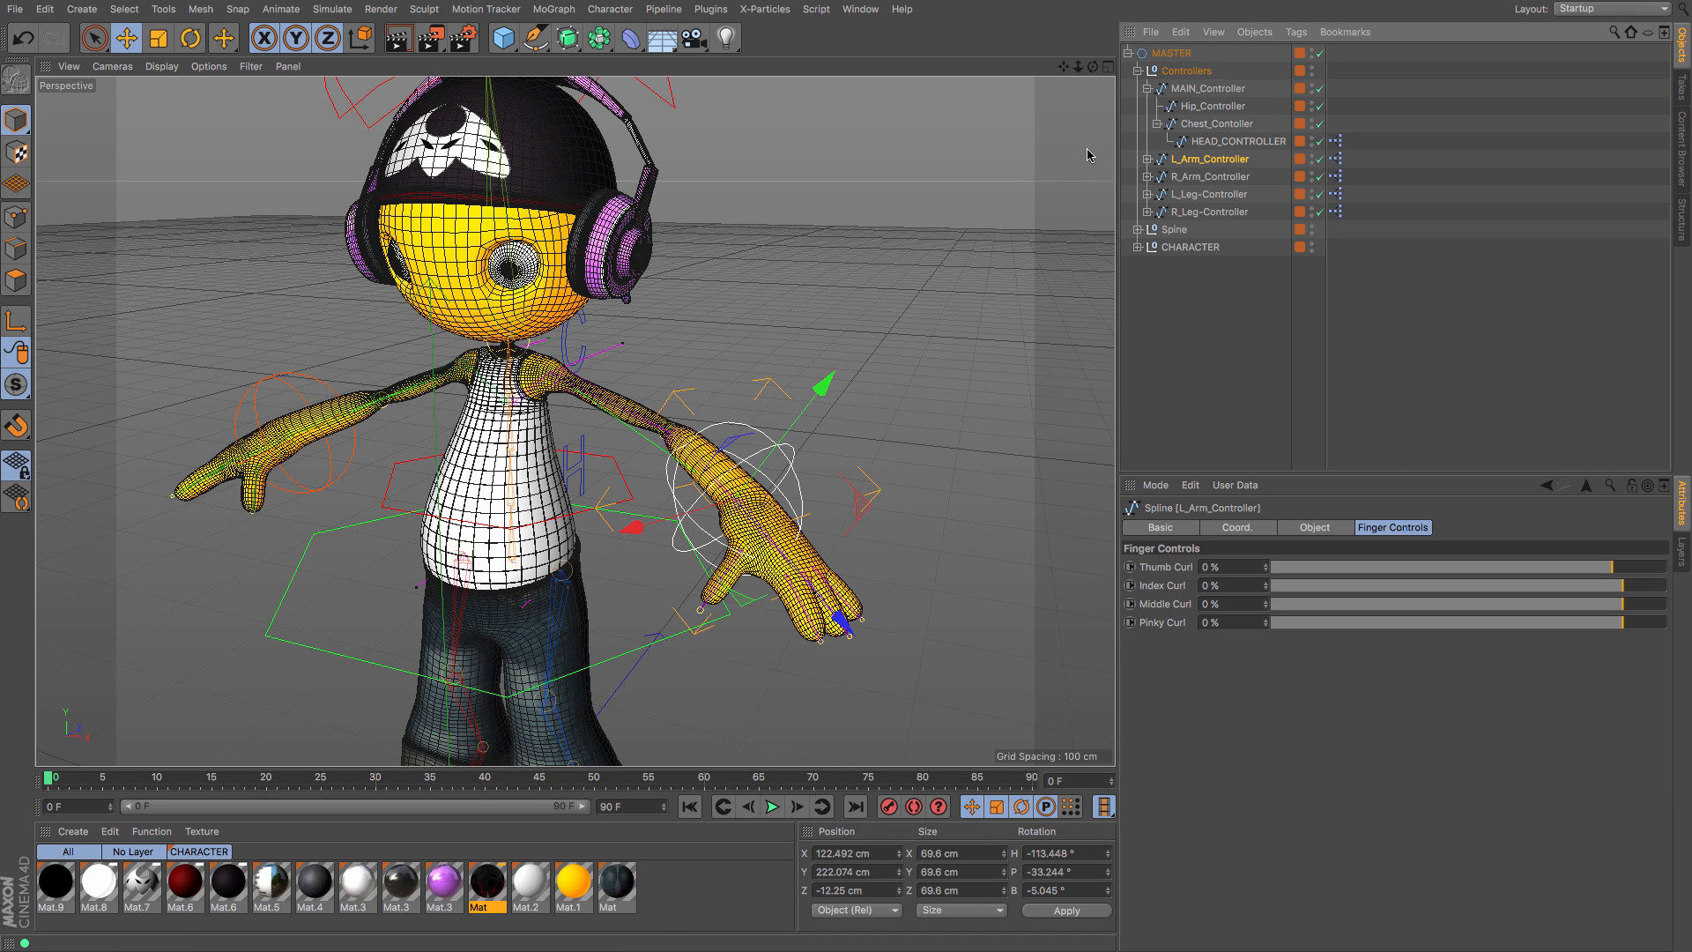
{"action": "left_click_drag", "start_coordinate": [1065, 67], "coordinate": [1256, 357]}
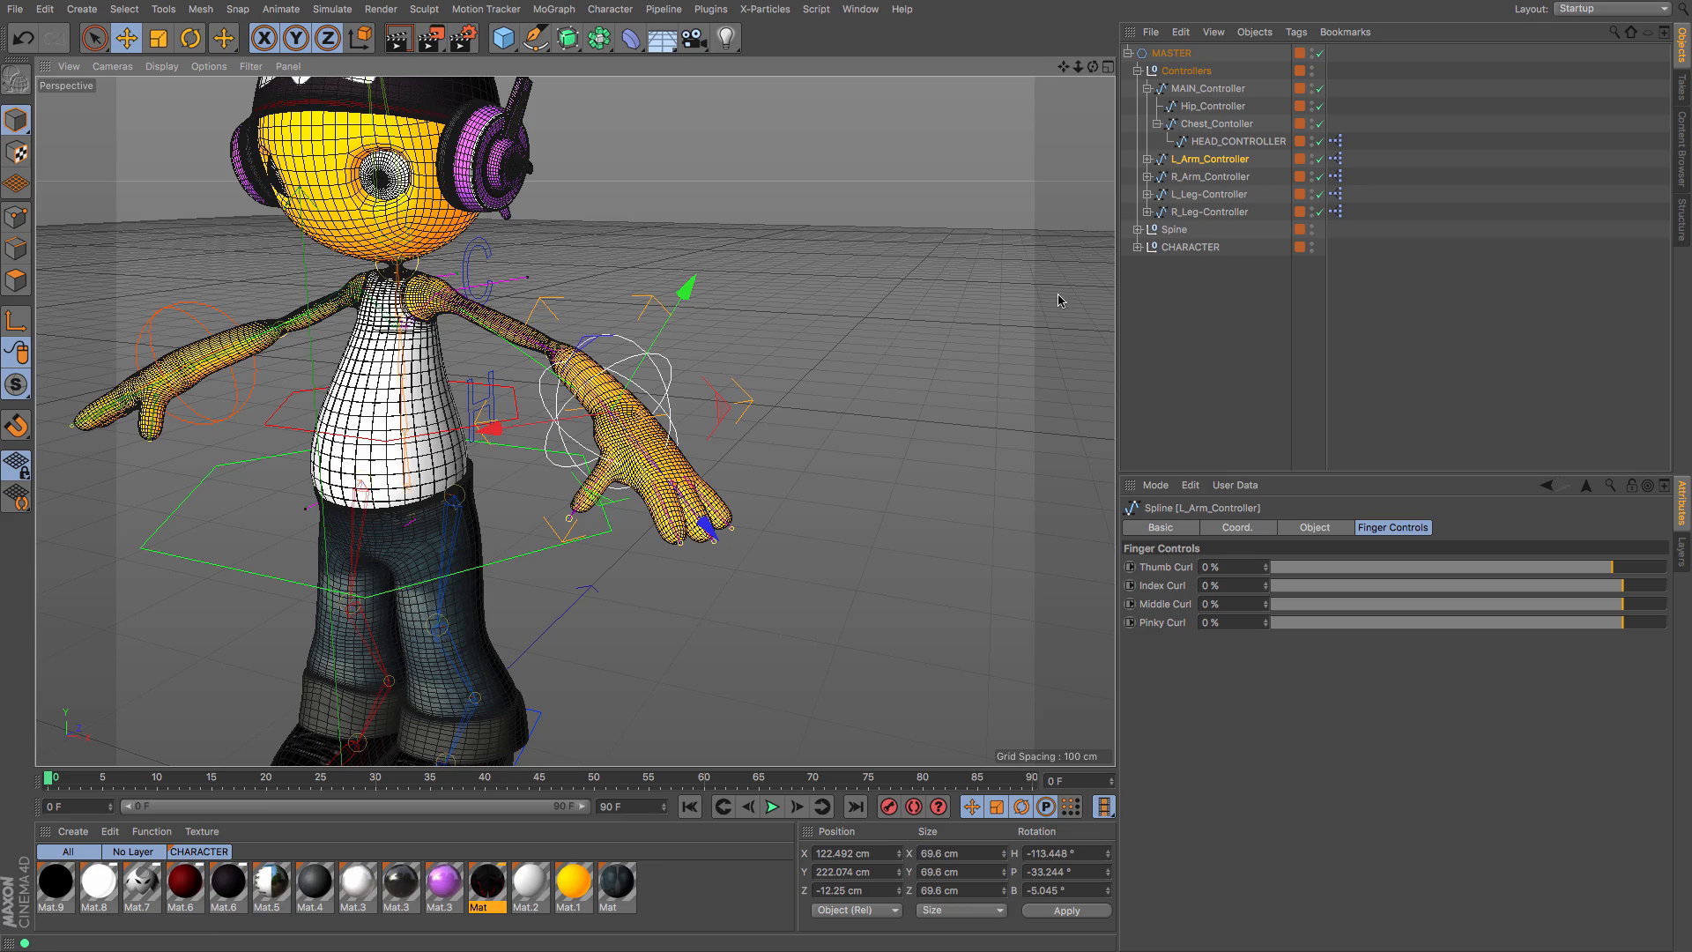
{"action": "left_click_drag", "start_coordinate": [1078, 68], "coordinate": [1081, 88]}
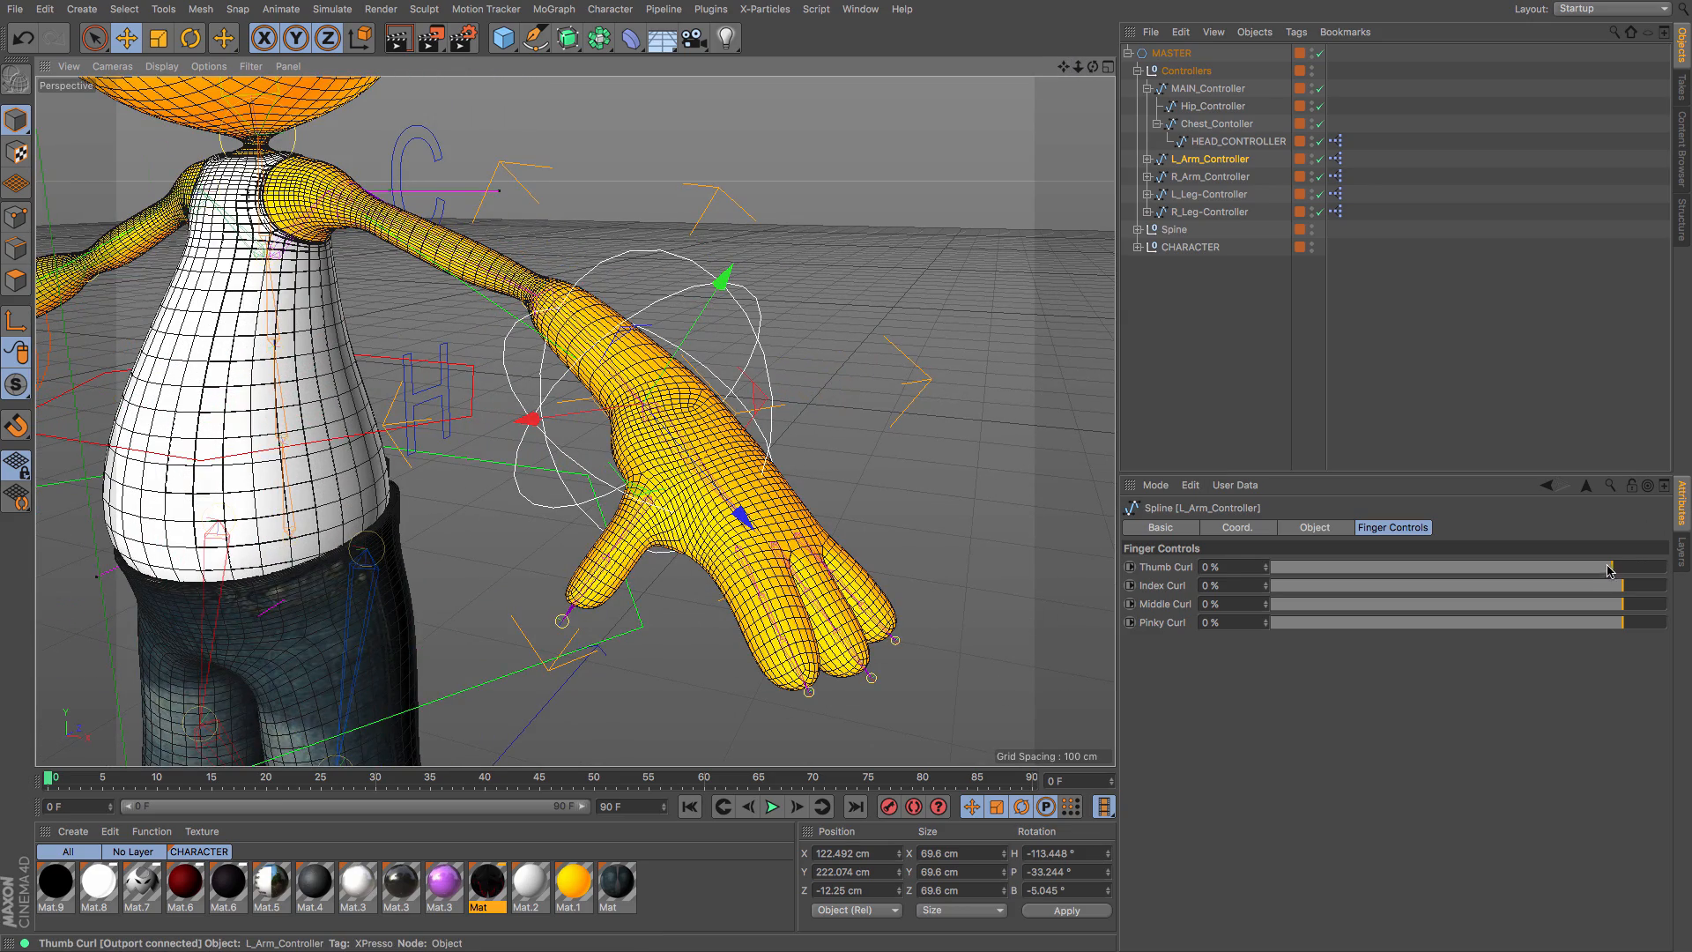
{"action": "left_click_drag", "start_coordinate": [1610, 570], "coordinate": [1298, 587]}
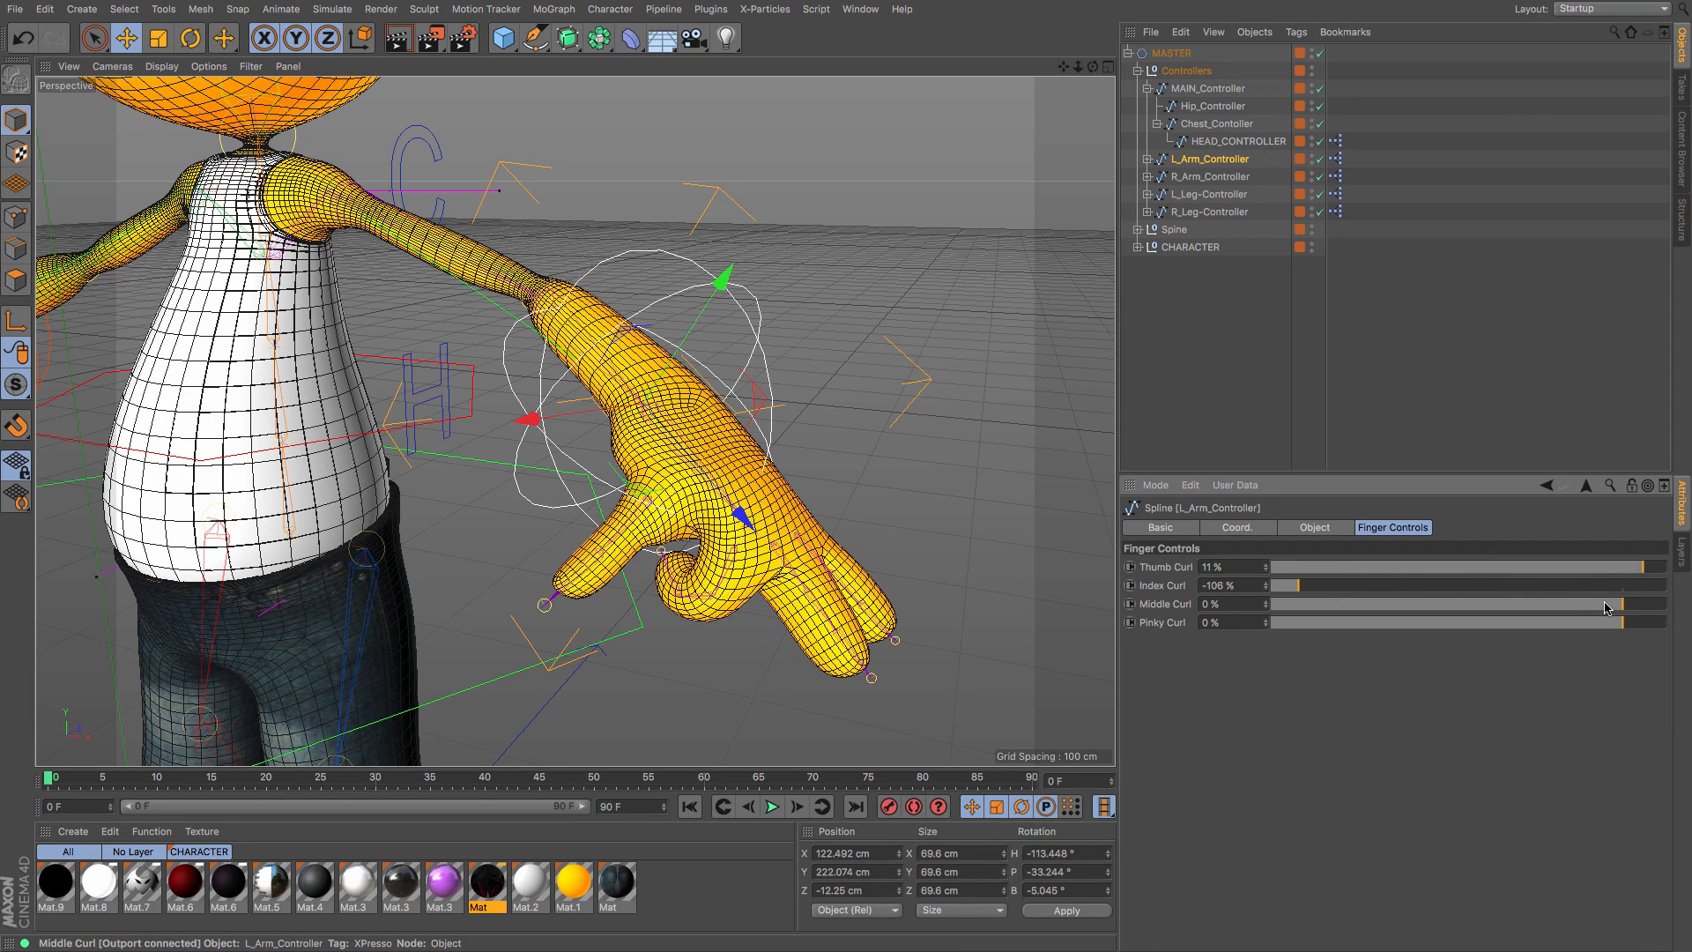
{"action": "left_click_drag", "start_coordinate": [1605, 608], "coordinate": [1305, 595]}
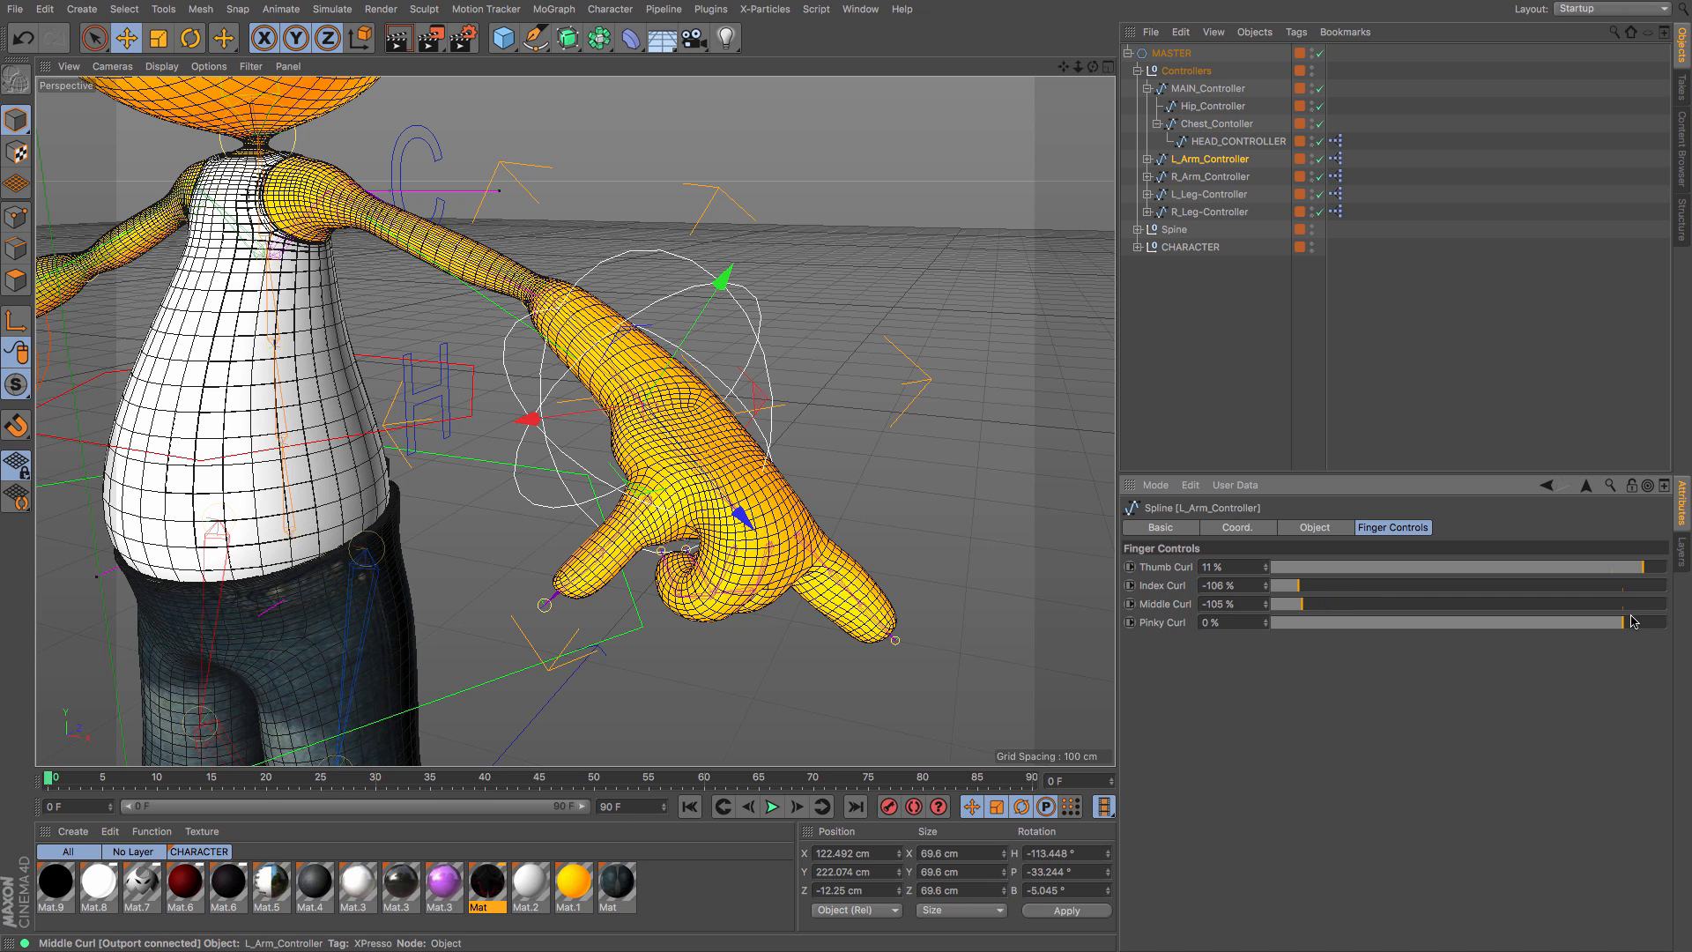
{"action": "left_click_drag", "start_coordinate": [1631, 621], "coordinate": [1337, 612]}
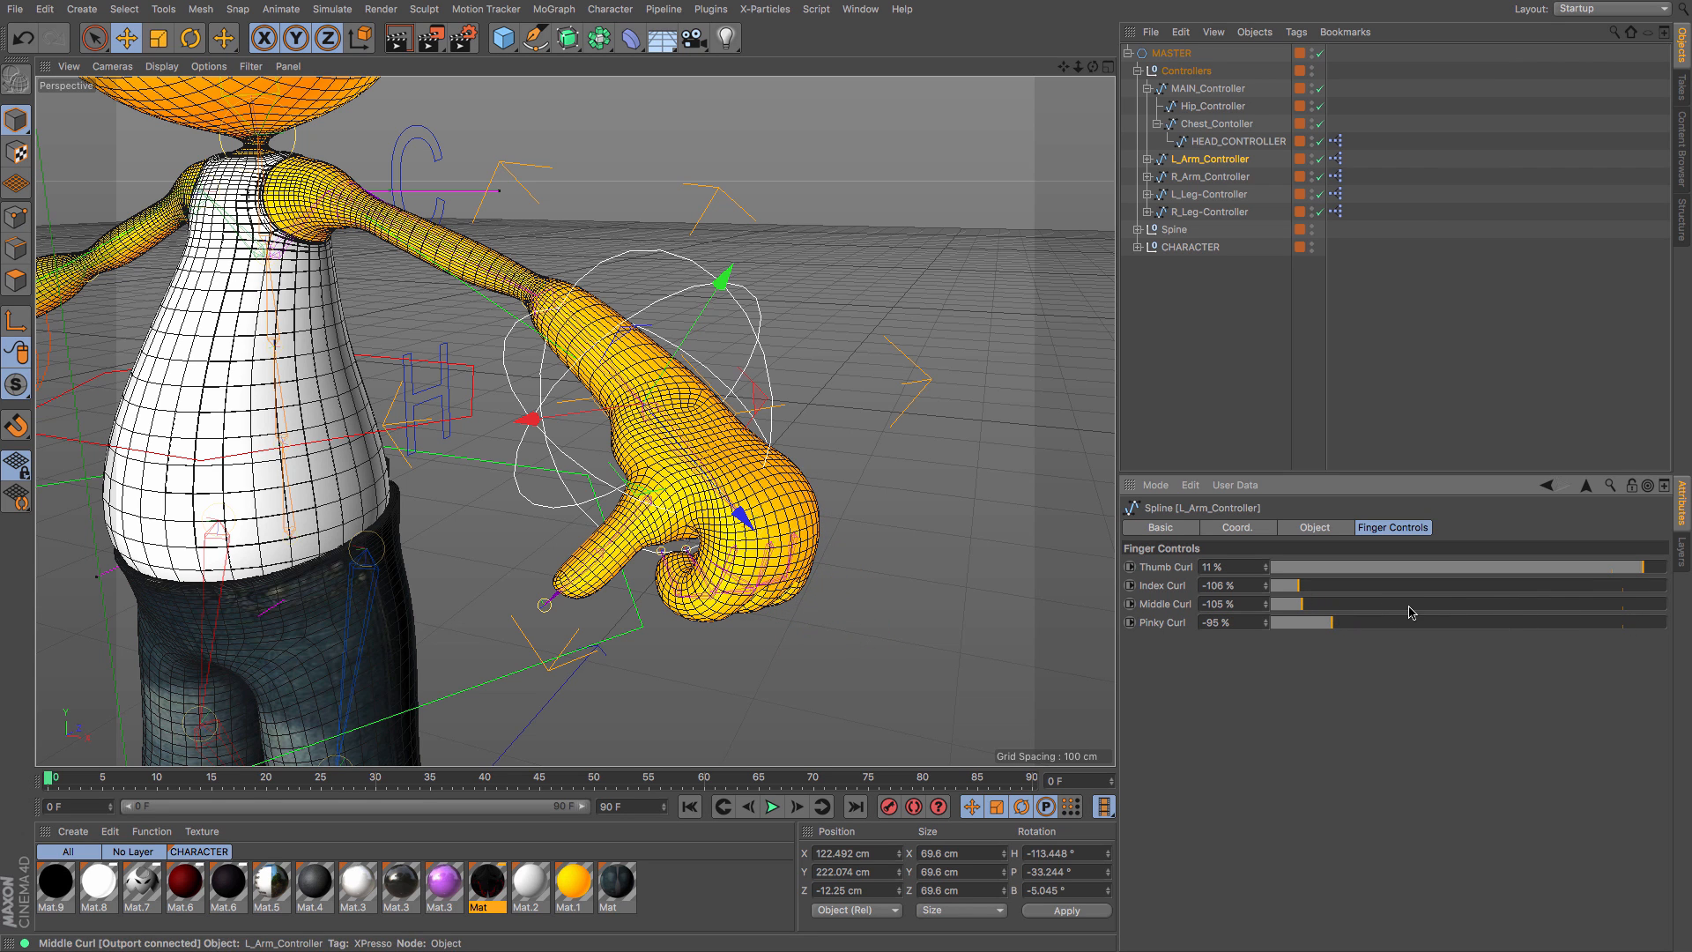
Step: Bank the left arm controller to about -59.5° and move it toward the hip to about X 83.6, Y 206.8, Z -34.2 cm
{"action": "left_click", "coordinate": [196, 38]}
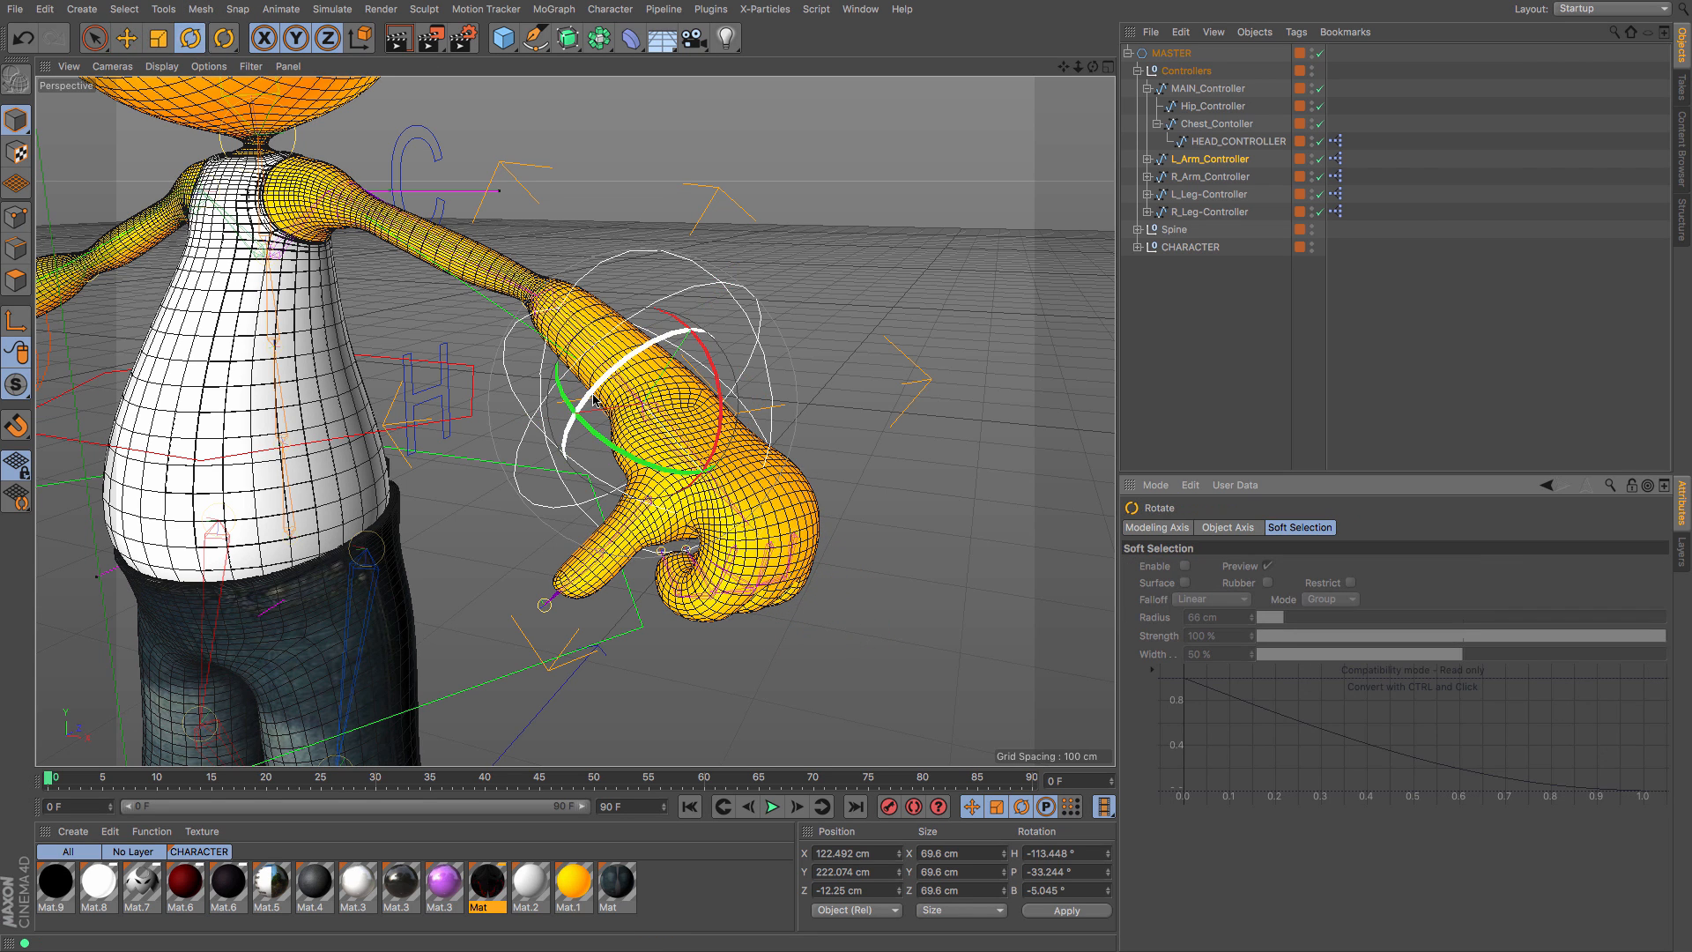
{"action": "left_click_drag", "start_coordinate": [697, 379], "coordinate": [722, 335]}
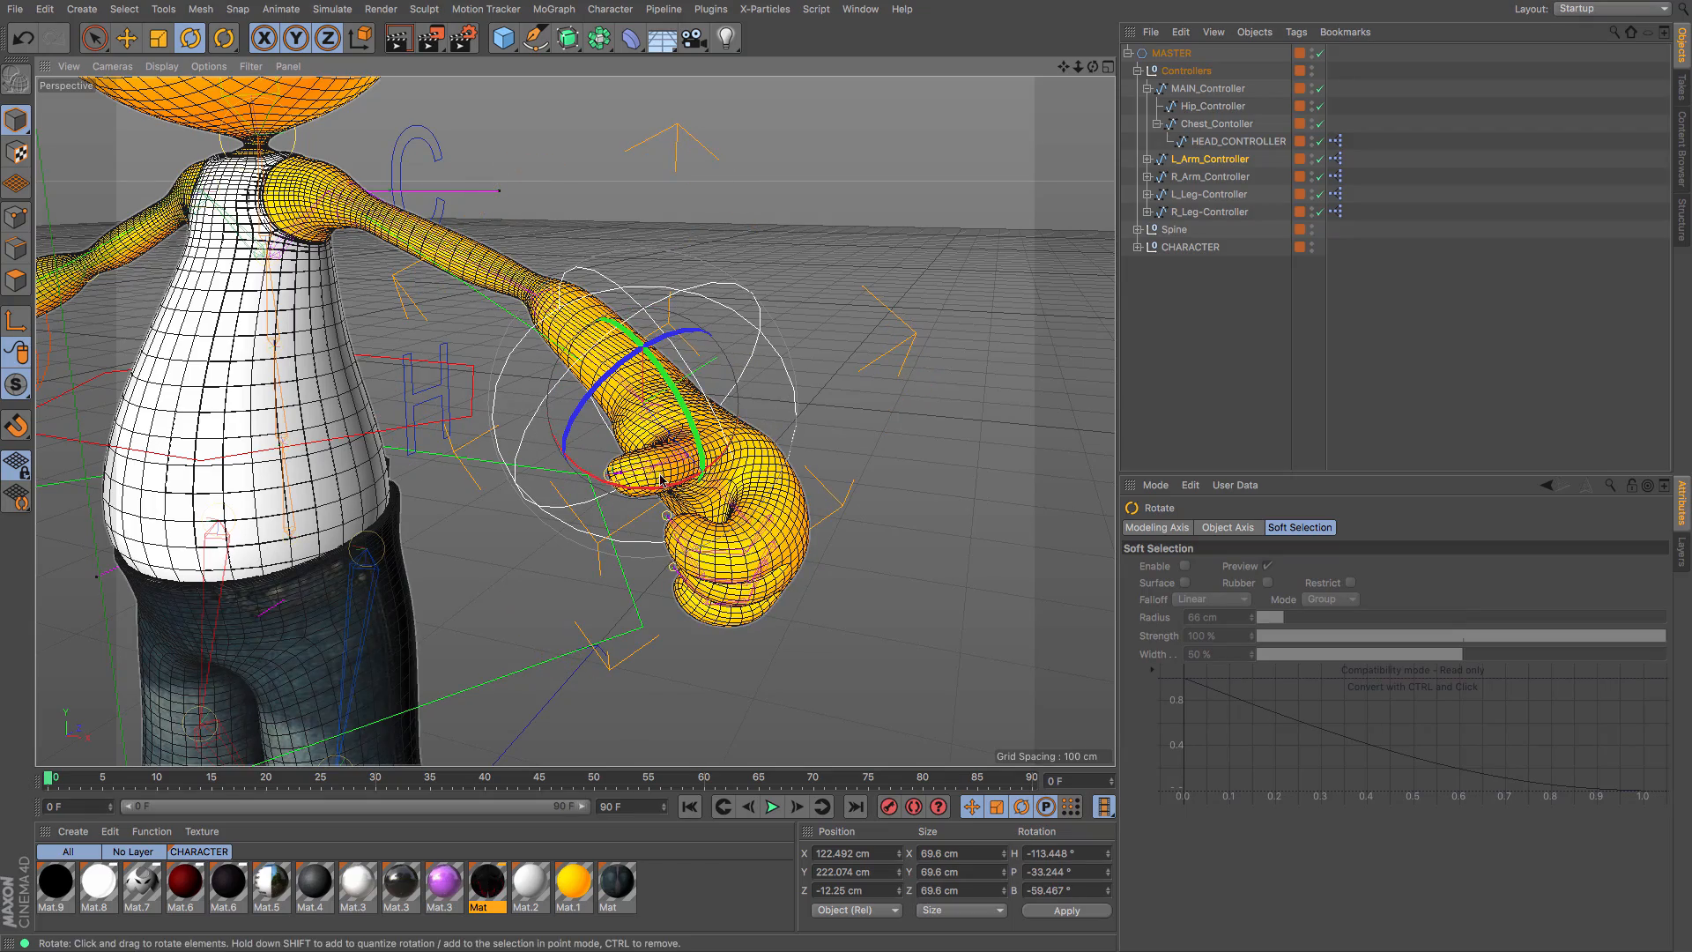
{"action": "left_click", "coordinate": [125, 38]}
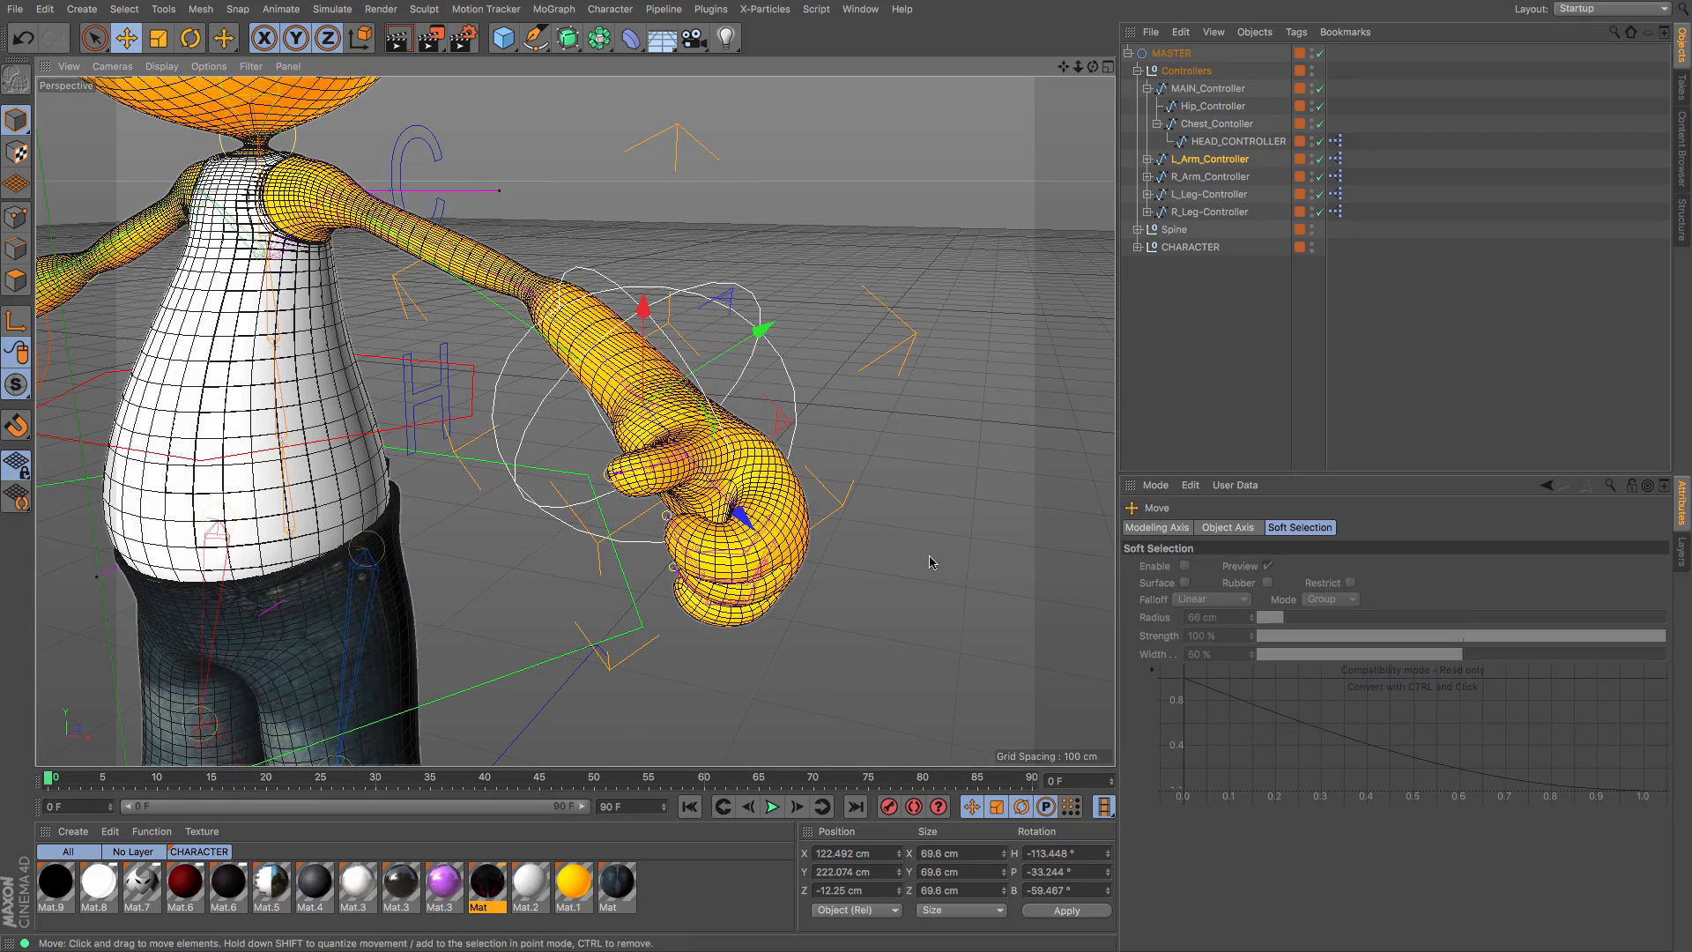
{"action": "left_click_drag", "start_coordinate": [930, 555], "coordinate": [750, 608]}
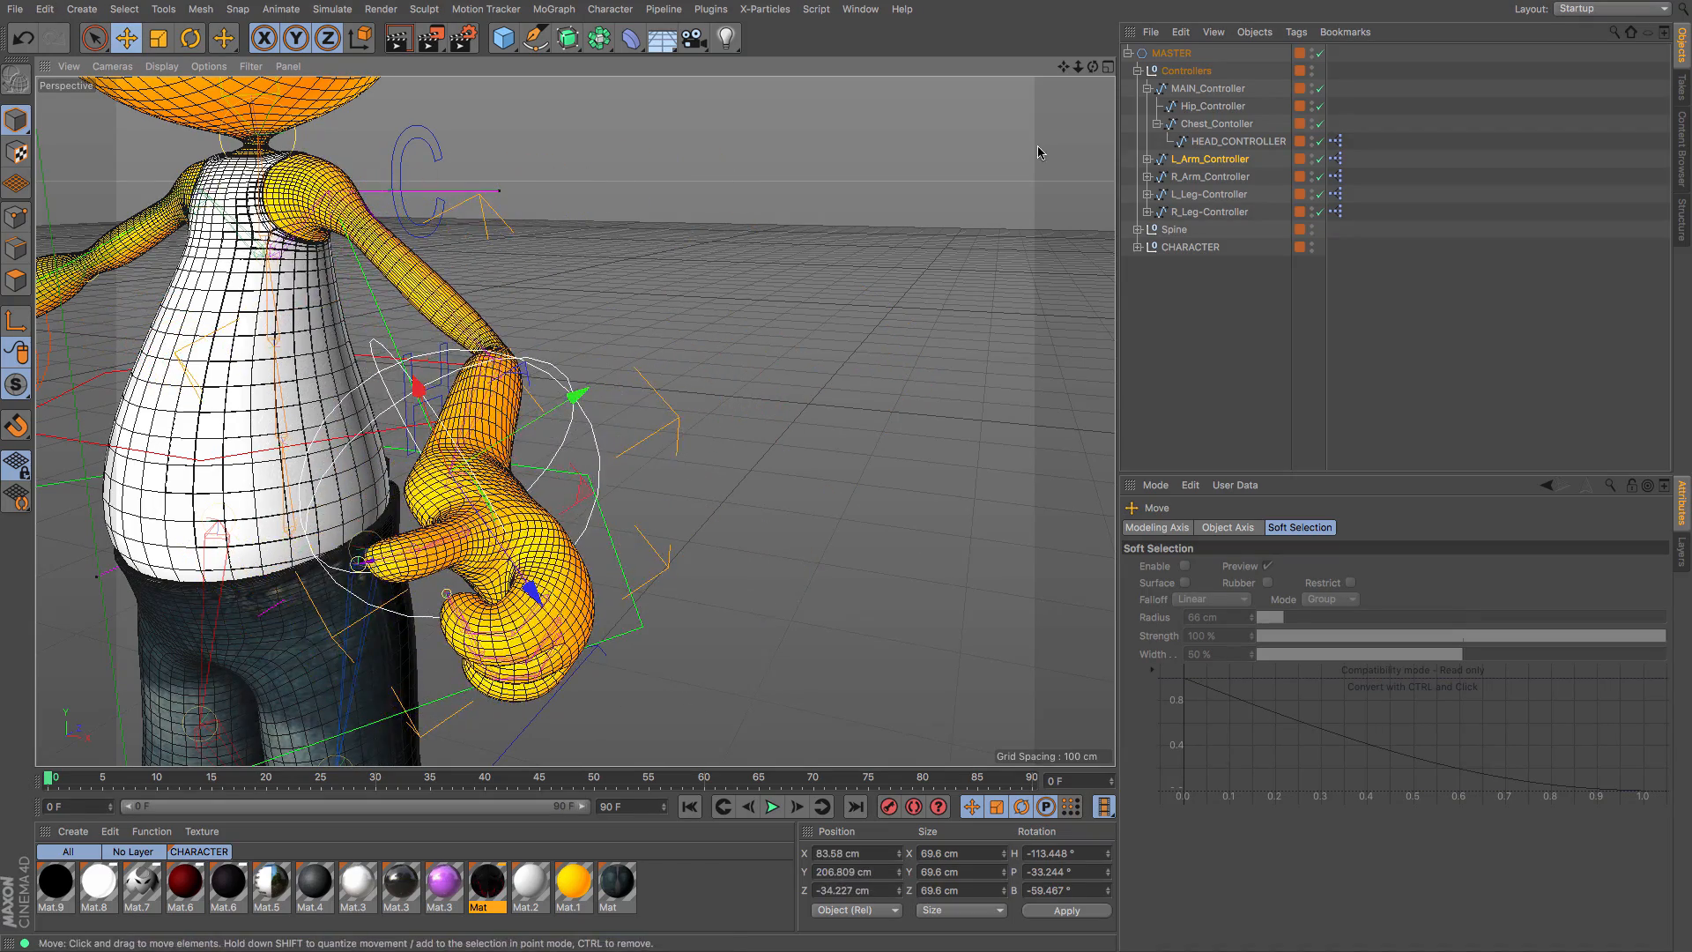
Step: Select the left arm's pole object and locate L_TopArm.Pole within the Spine hierarchy under L_Arm
{"action": "left_click_drag", "start_coordinate": [1078, 66], "coordinate": [1223, 71]}
{"action": "left_click_drag", "start_coordinate": [1093, 69], "coordinate": [754, 102]}
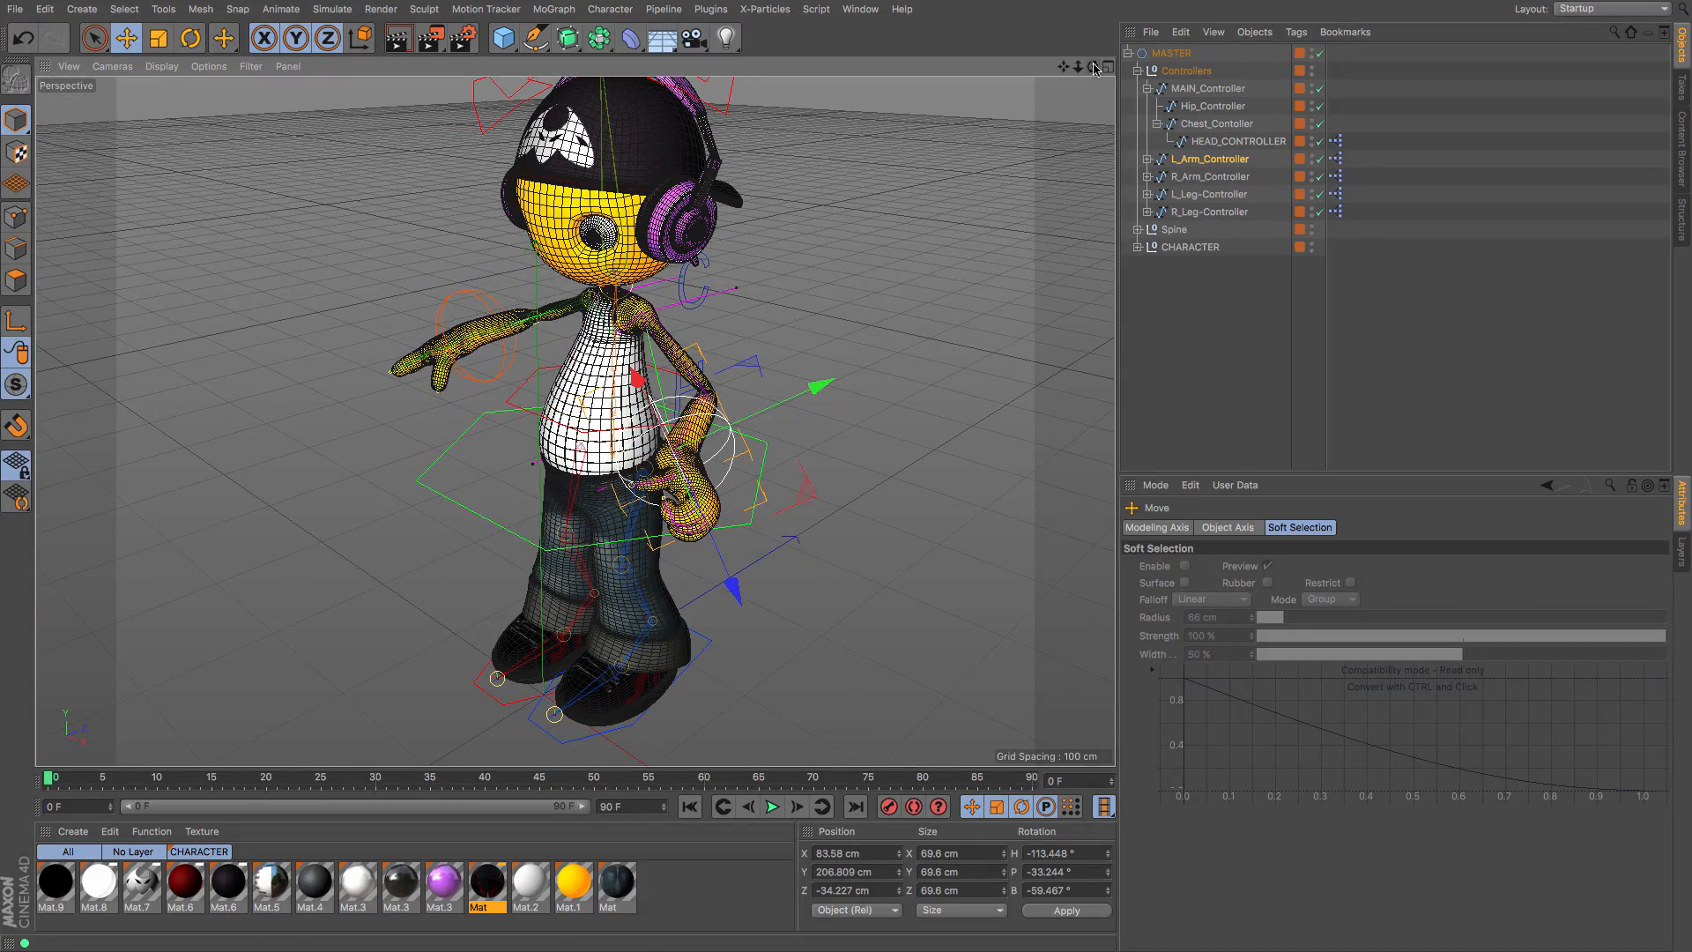
{"action": "left_click", "coordinate": [738, 294]}
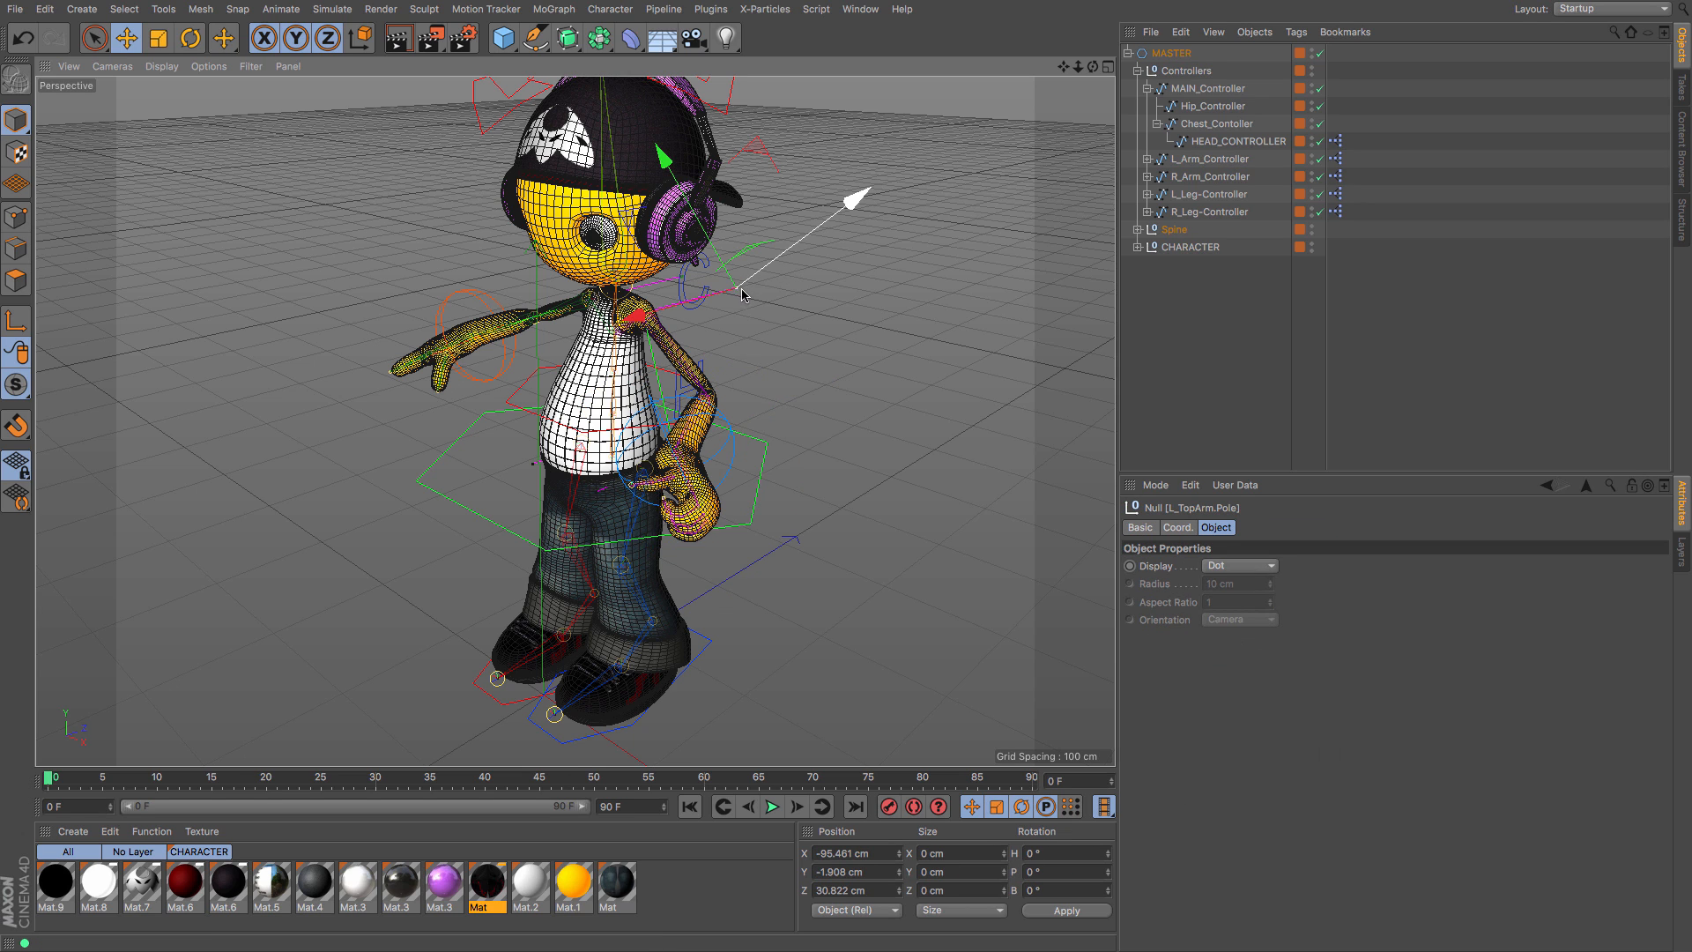
{"action": "left_click", "coordinate": [1137, 231]}
{"action": "left_click", "coordinate": [1178, 389]}
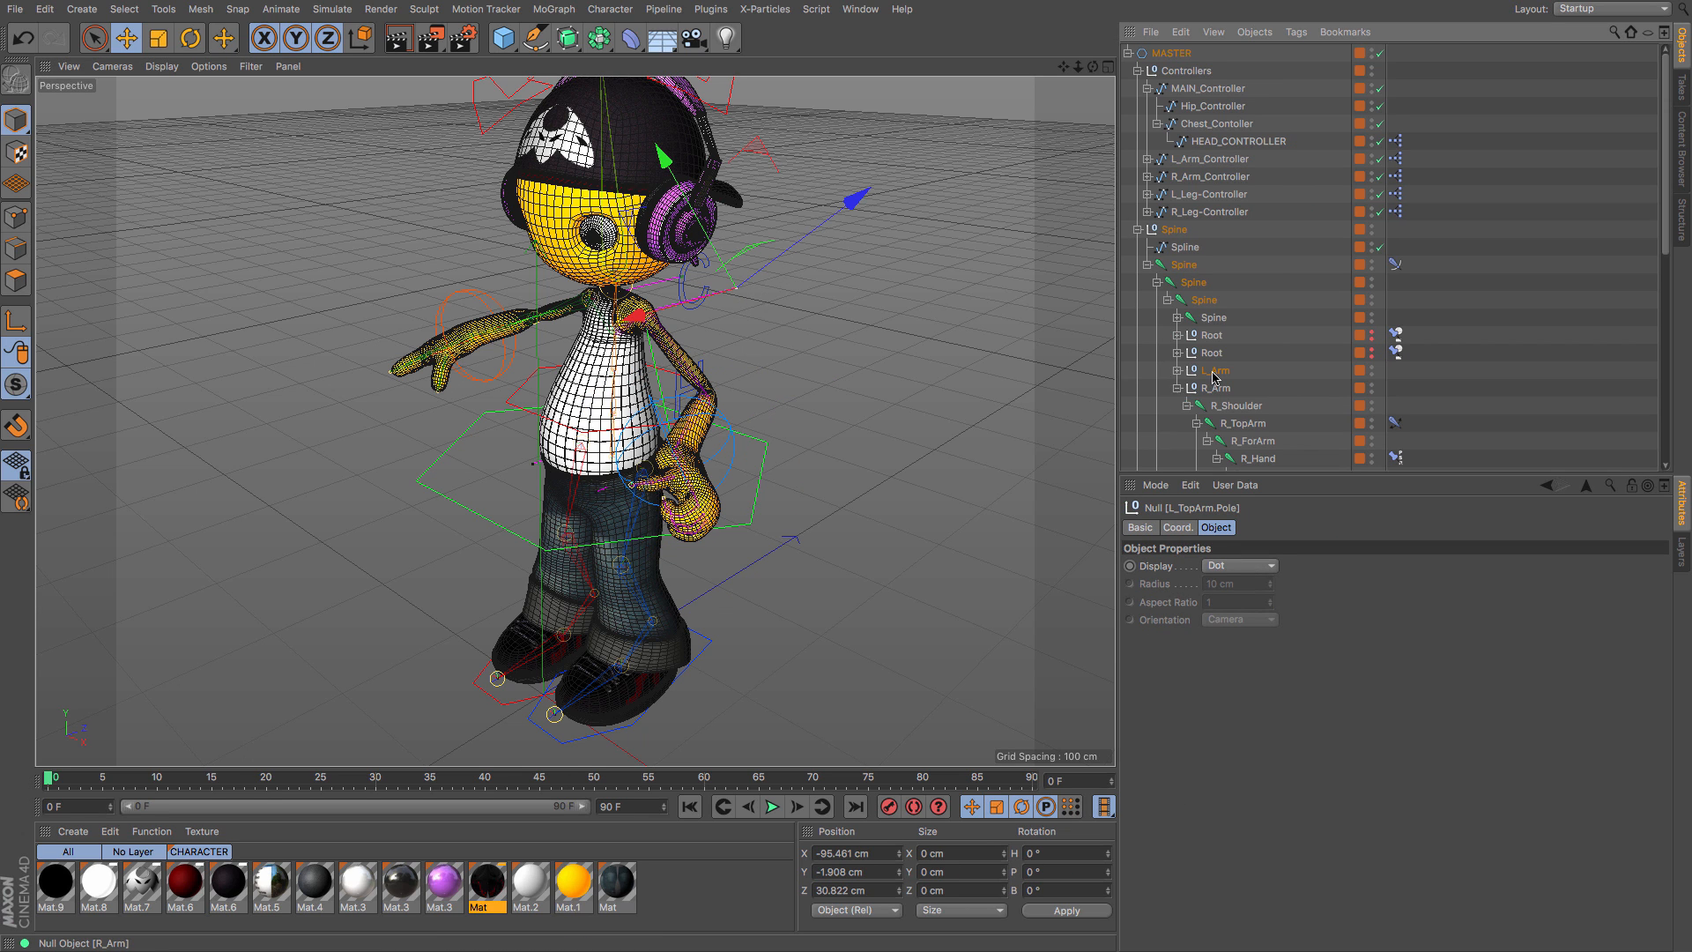
{"action": "scroll", "coordinate": [1192, 370], "scroll_direction": "down", "scroll_amount": 10}
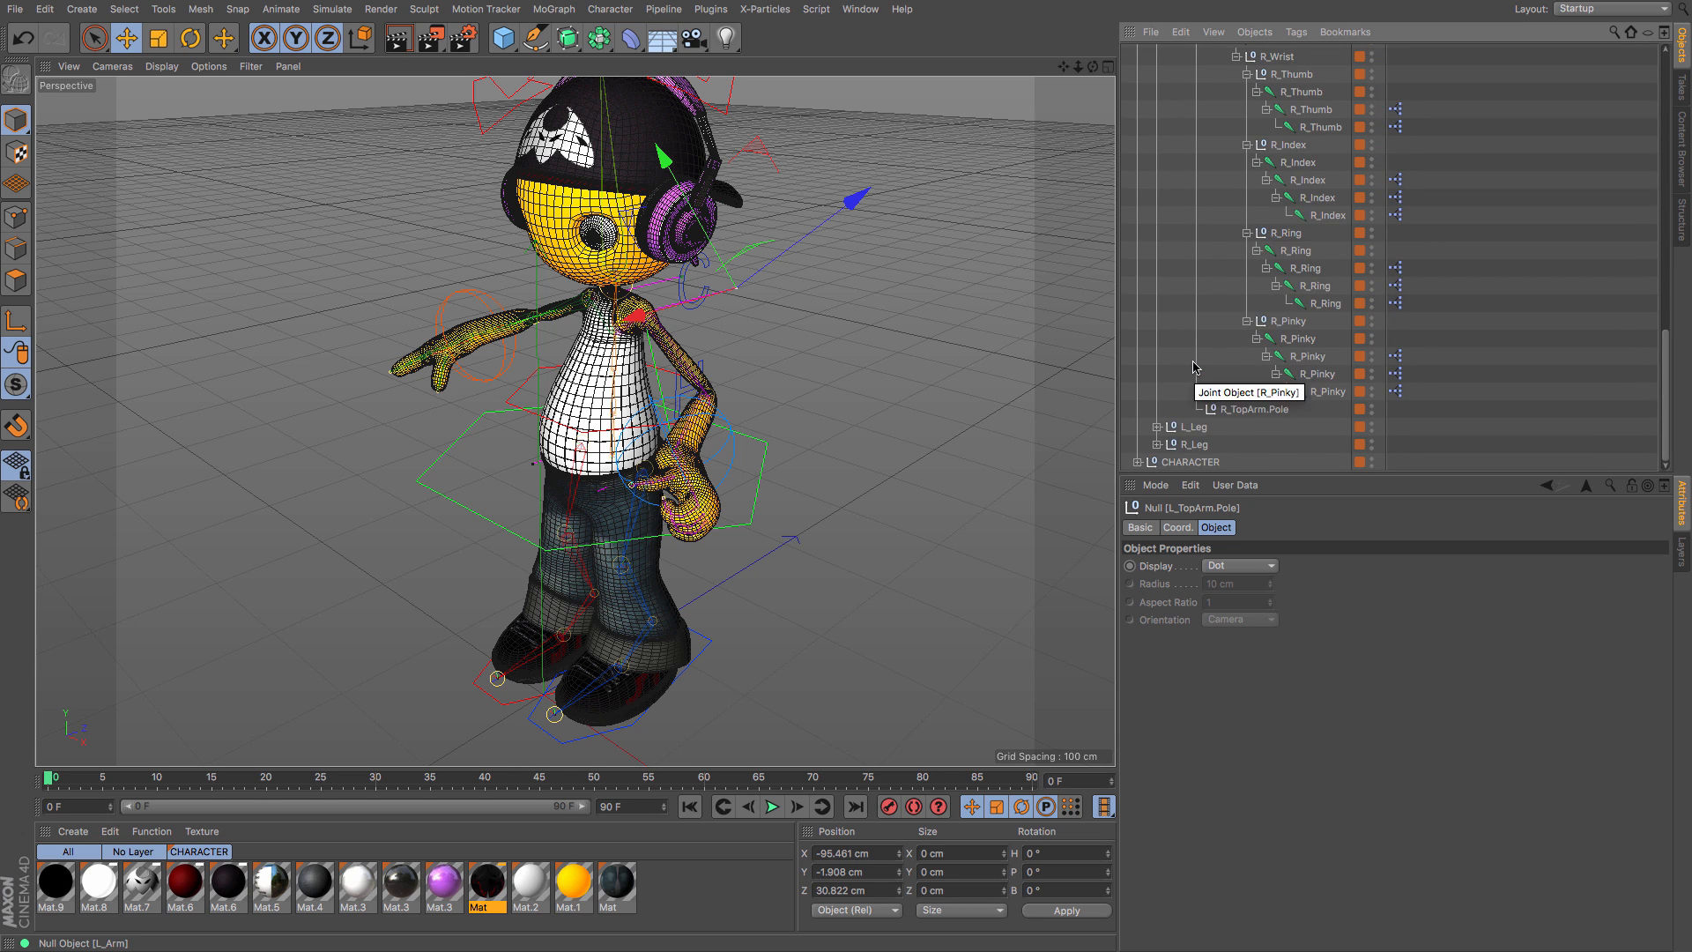
{"action": "scroll", "coordinate": [1193, 367], "scroll_direction": "up", "scroll_amount": 8}
{"action": "scroll", "coordinate": [1195, 364], "scroll_direction": "down", "scroll_amount": 3}
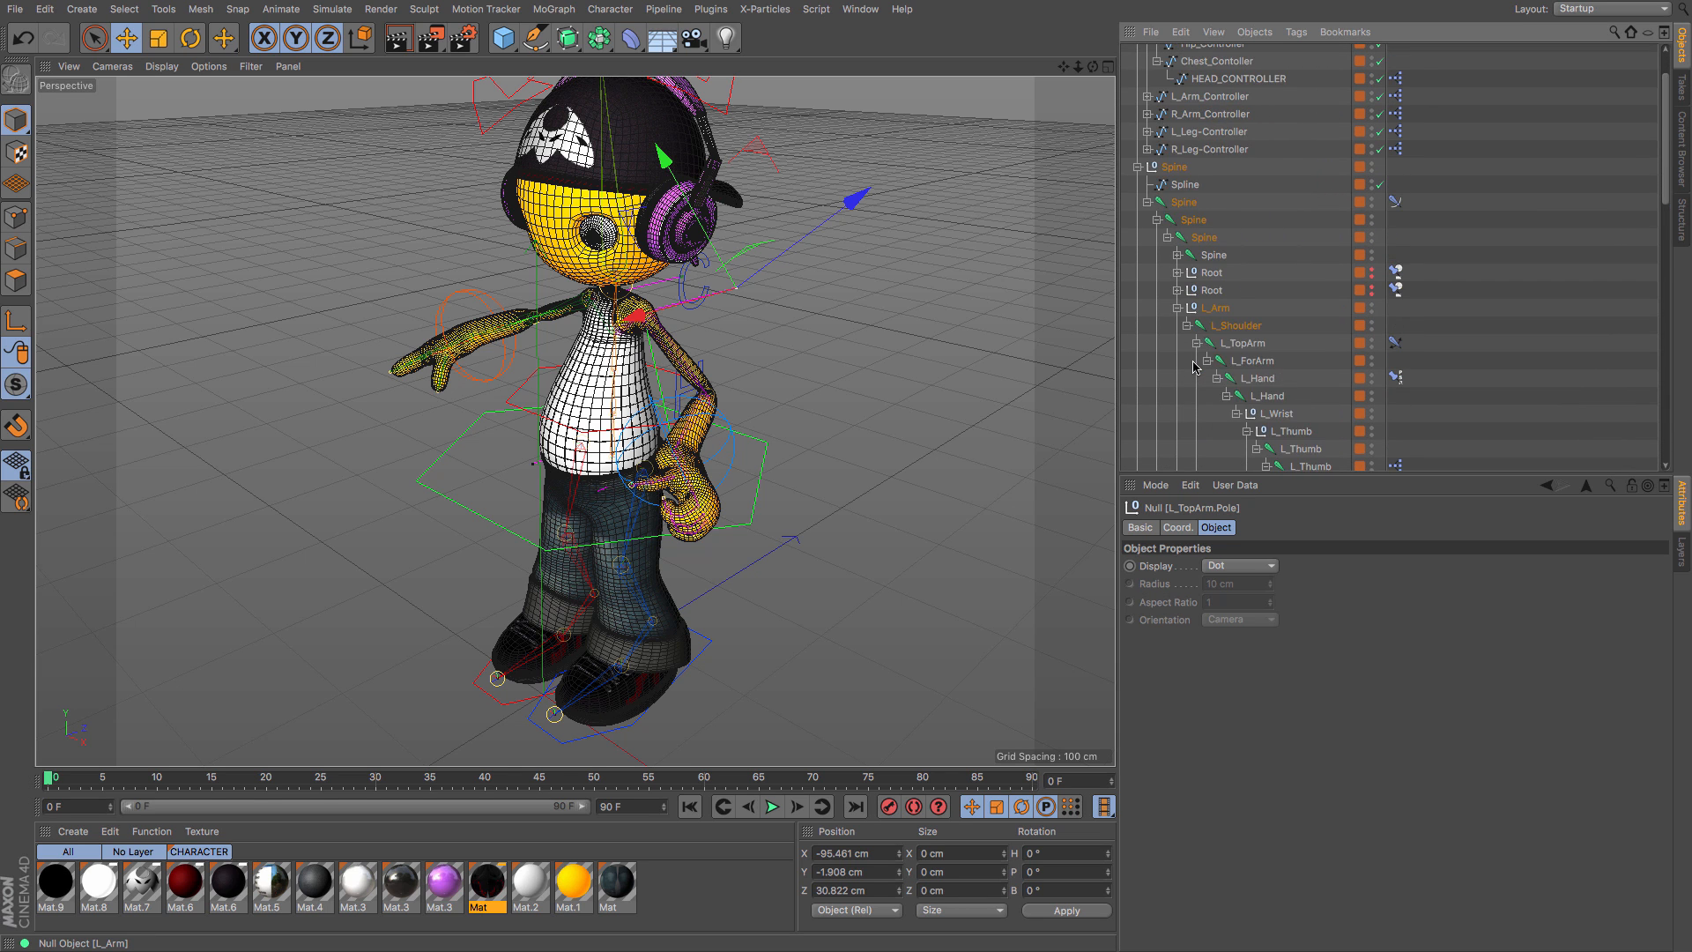
{"action": "scroll", "coordinate": [1214, 337], "scroll_direction": "down", "scroll_amount": 3}
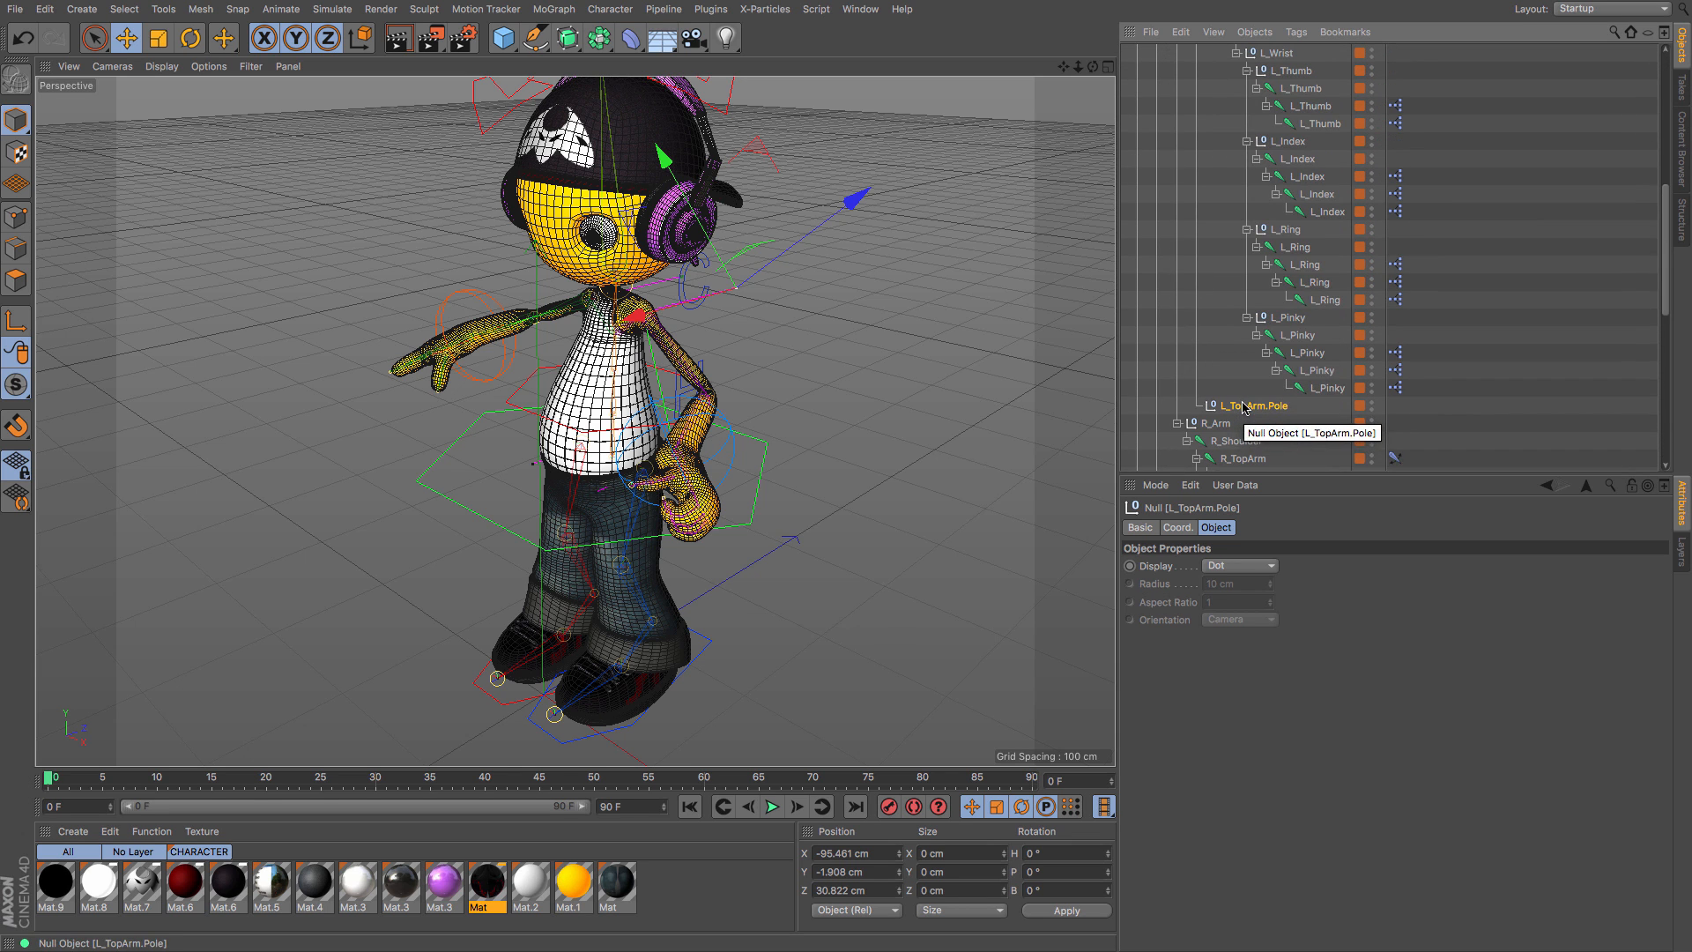
{"action": "scroll", "coordinate": [1291, 256], "scroll_direction": "up", "scroll_amount": 10}
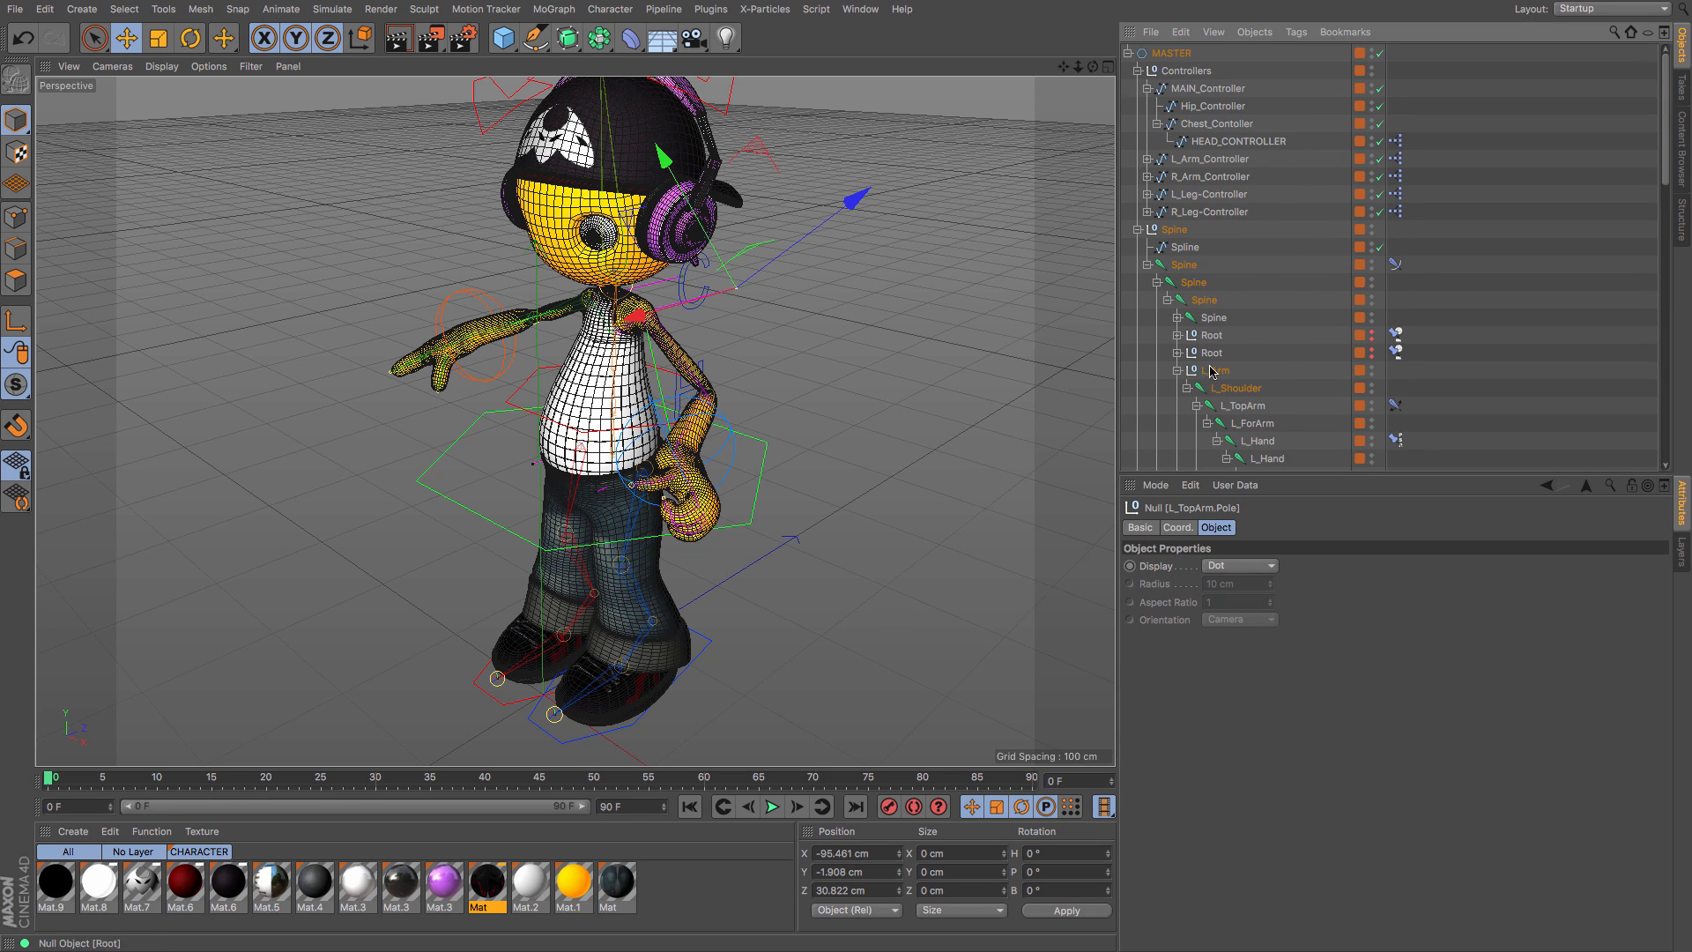
{"action": "left_click", "coordinate": [1177, 371]}
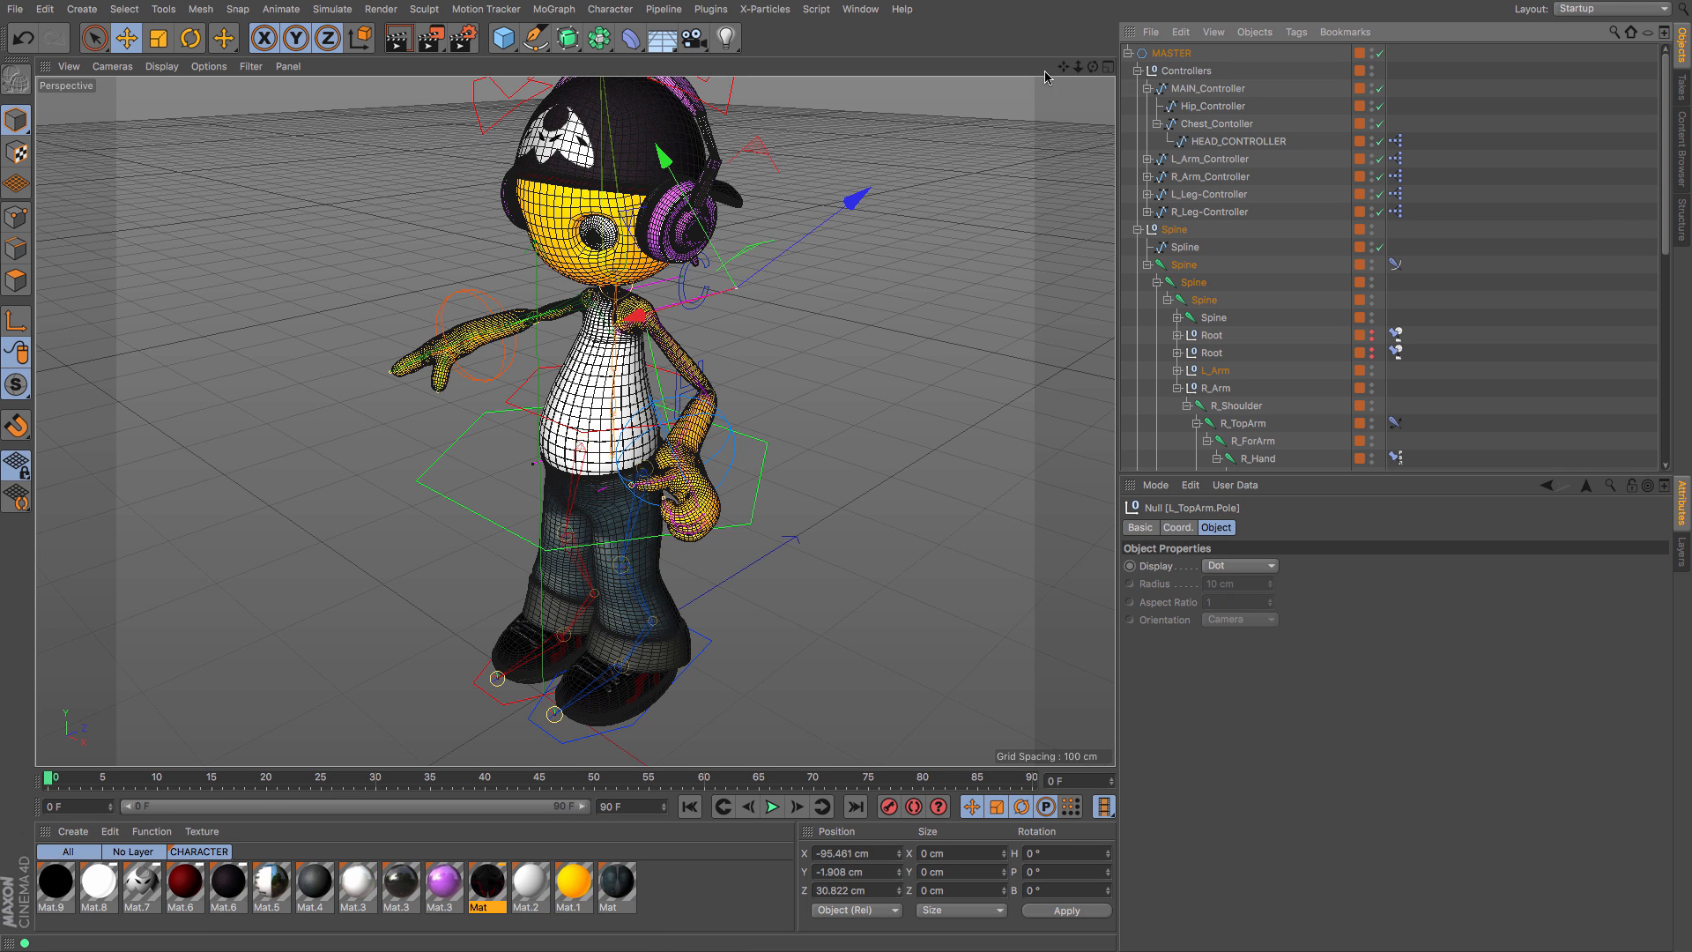
Step: Try moving R_Thigh.Pole away from the right leg to test its effect, and undo the moves
{"action": "left_click_drag", "start_coordinate": [1066, 71], "coordinate": [1047, 122]}
{"action": "mouse_move", "coordinate": [779, 388]}
{"action": "left_mouse_down"}
{"action": "mouse_move", "coordinate": [956, 371]}
{"action": "mouse_move", "coordinate": [759, 490]}
{"action": "mouse_move", "coordinate": [843, 415]}
{"action": "mouse_move", "coordinate": [815, 370]}
{"action": "mouse_move", "coordinate": [784, 380]}
{"action": "left_mouse_up"}
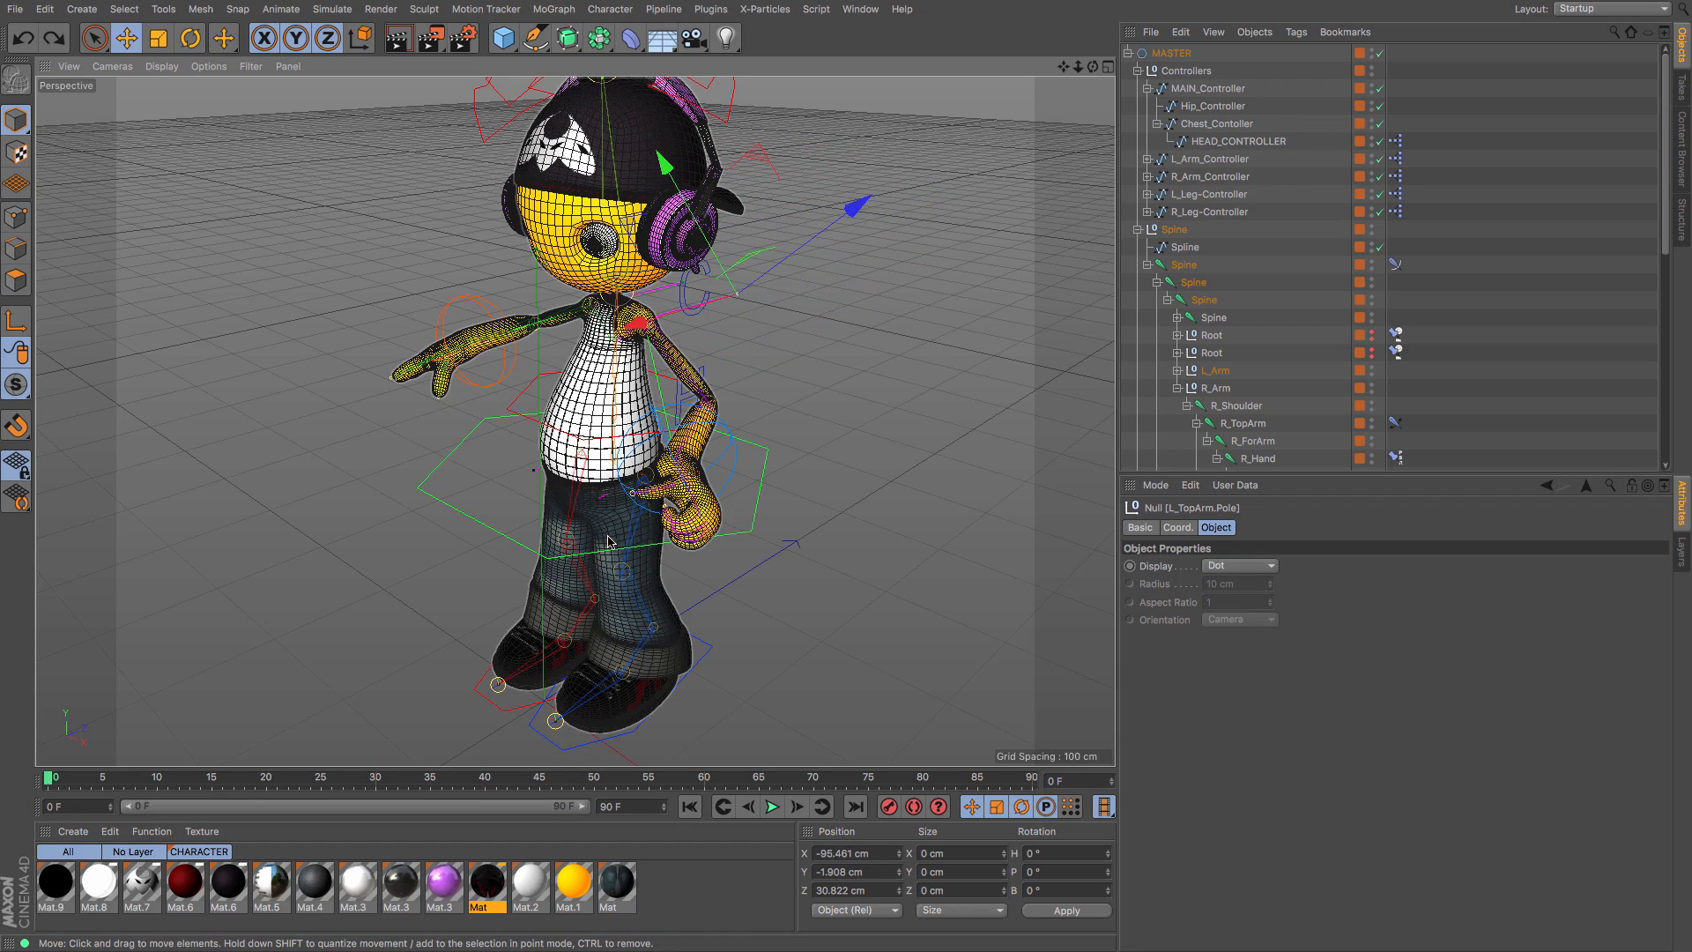
{"action": "left_click_drag", "start_coordinate": [1077, 67], "coordinate": [1112, 67]}
{"action": "left_click", "coordinate": [518, 496]}
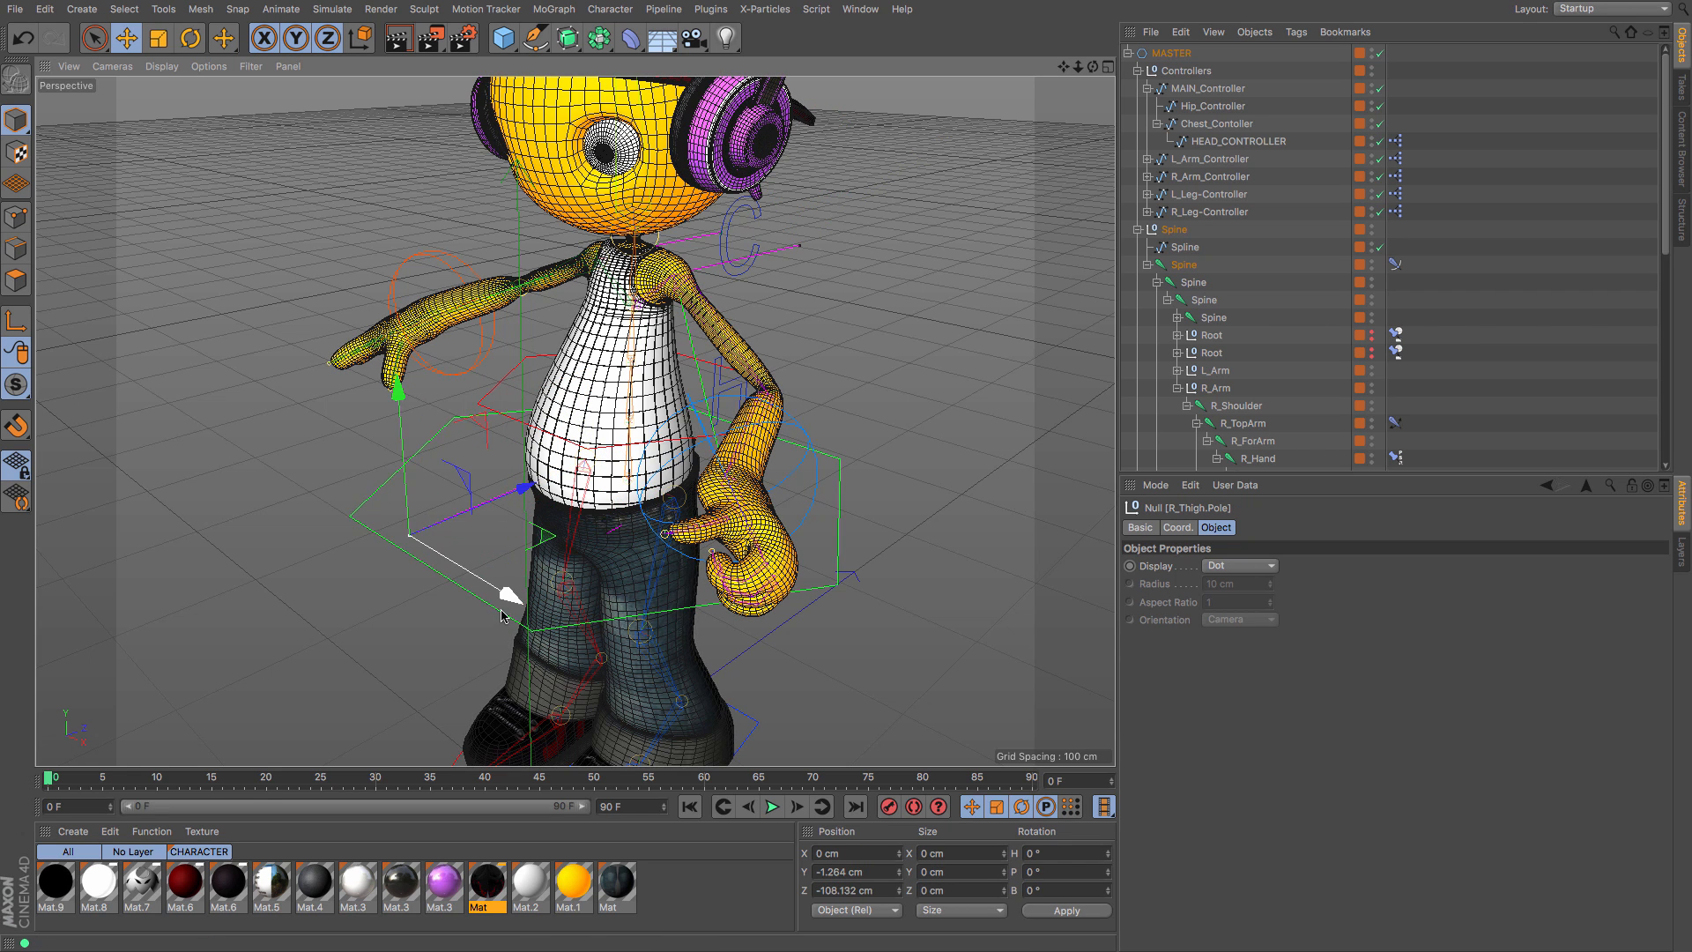
{"action": "mouse_move", "coordinate": [474, 590]}
{"action": "left_mouse_down"}
{"action": "mouse_move", "coordinate": [326, 537]}
{"action": "mouse_move", "coordinate": [458, 613]}
{"action": "mouse_move", "coordinate": [370, 578]}
{"action": "mouse_move", "coordinate": [472, 616]}
{"action": "mouse_move", "coordinate": [378, 585]}
{"action": "mouse_move", "coordinate": [445, 585]}
{"action": "left_mouse_up"}
{"action": "key", "text": "ctrl+z"}
{"action": "key", "text": "super+z"}
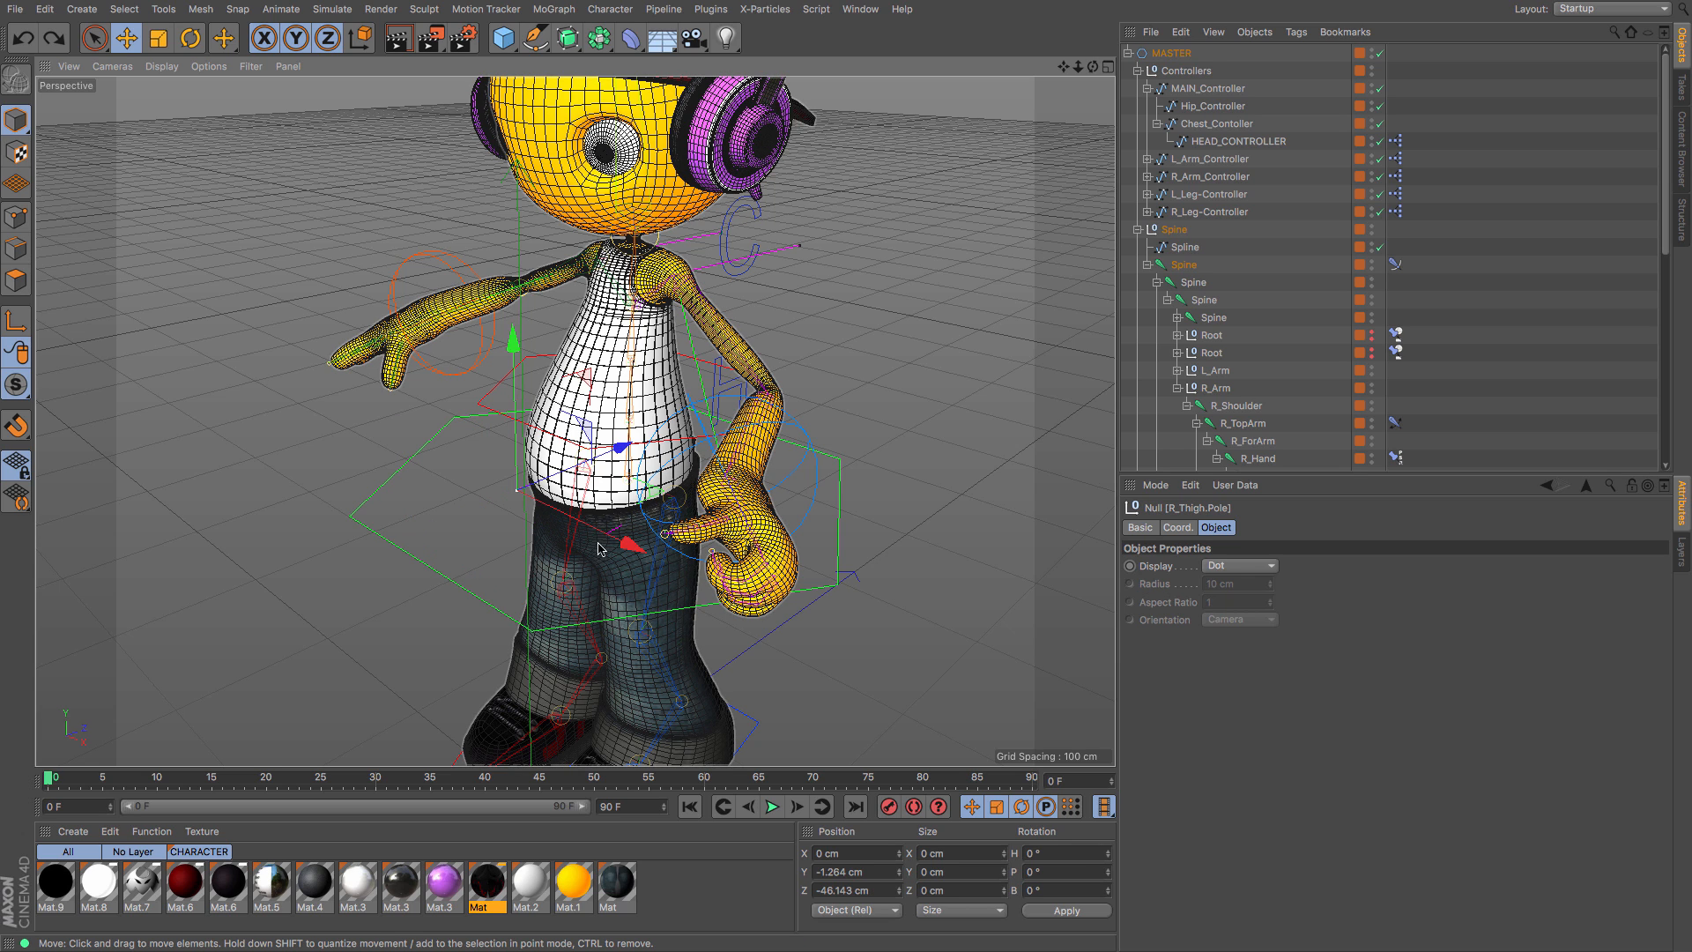
Step: Set the R_Thigh.Pole null's display shape to Pyramid after trying Circle
{"action": "left_click", "coordinate": [1267, 566]}
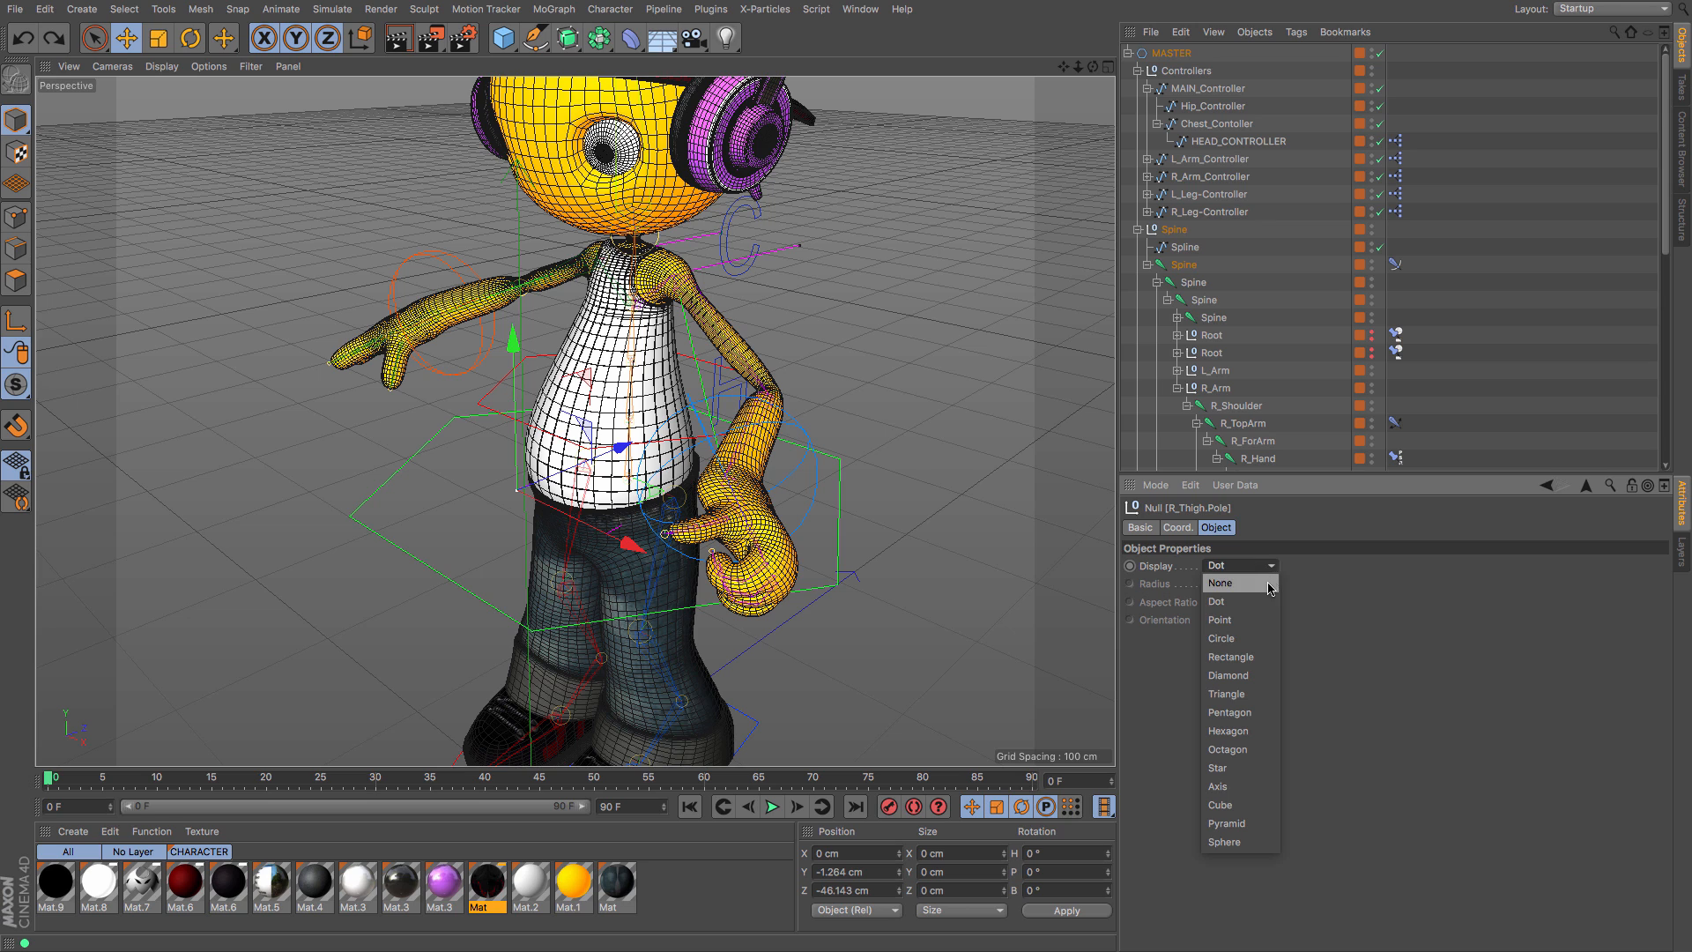
{"action": "left_click", "coordinate": [1255, 639]}
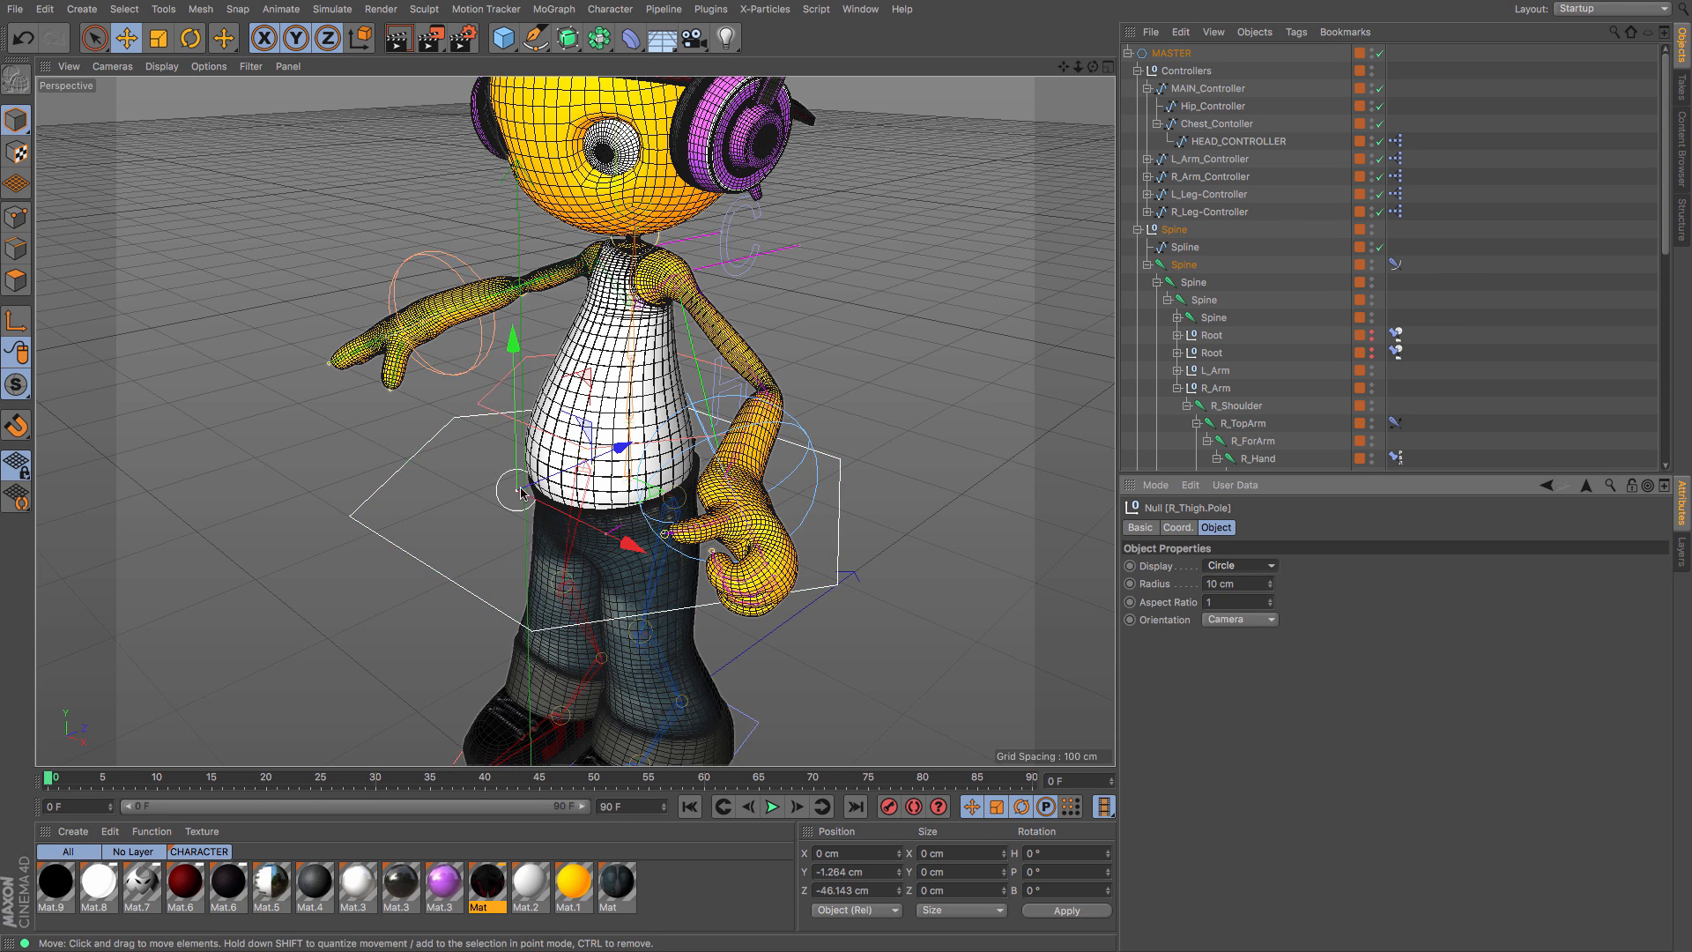
{"action": "left_click", "coordinate": [1256, 568]}
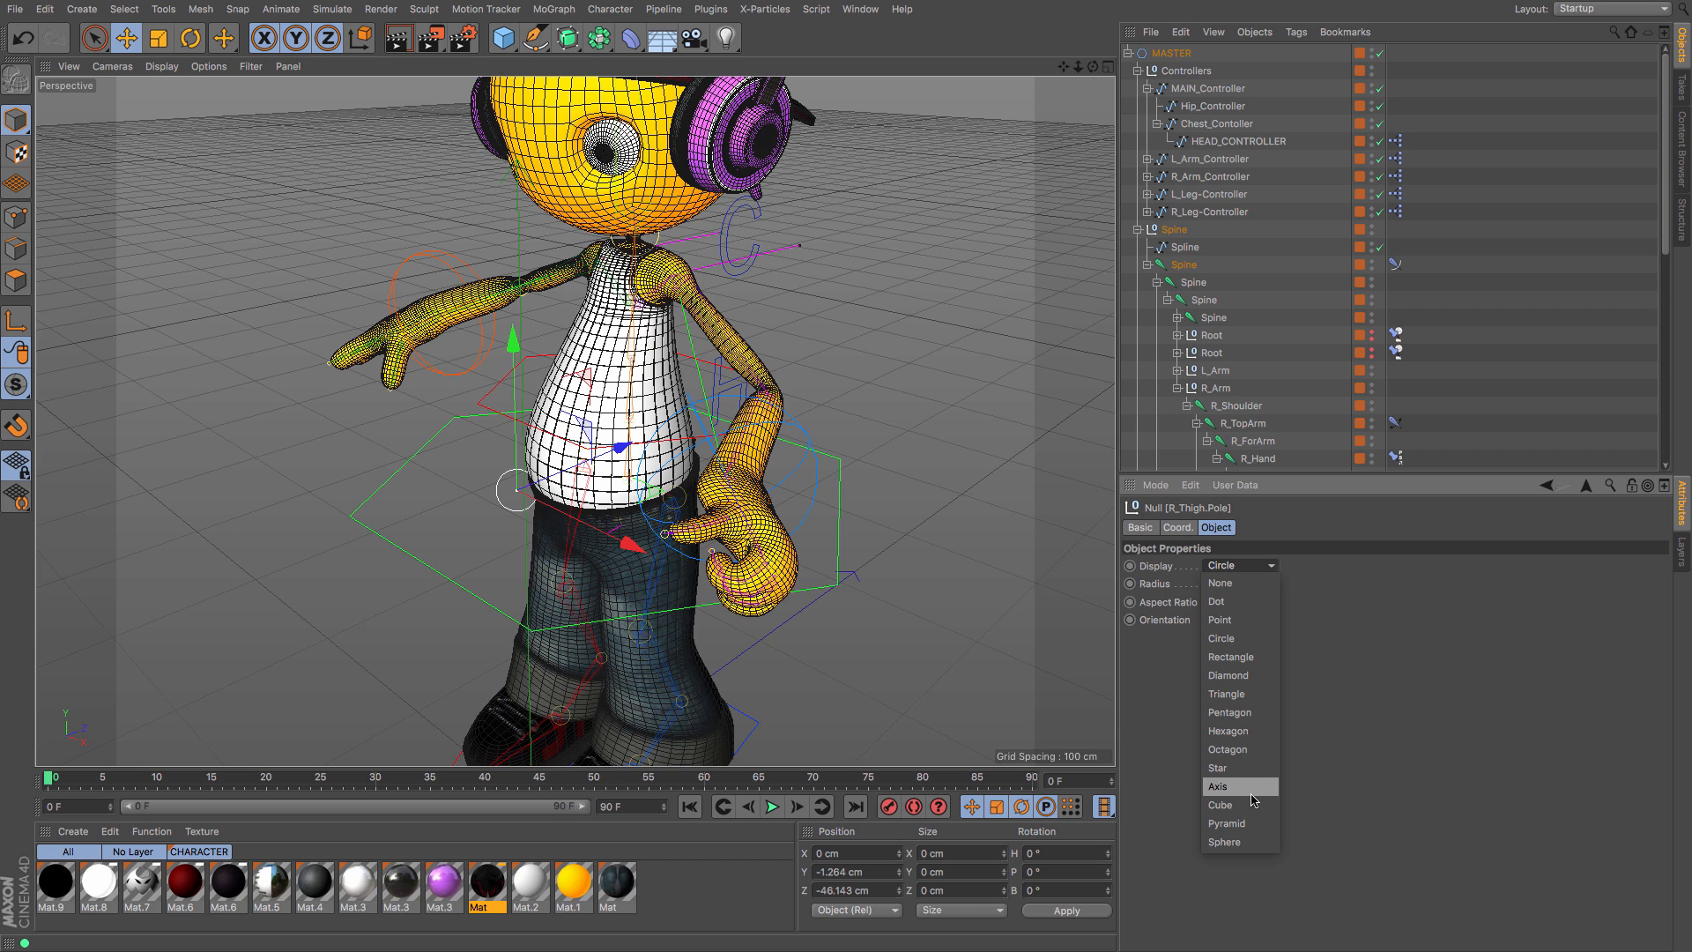
{"action": "left_click", "coordinate": [1248, 822]}
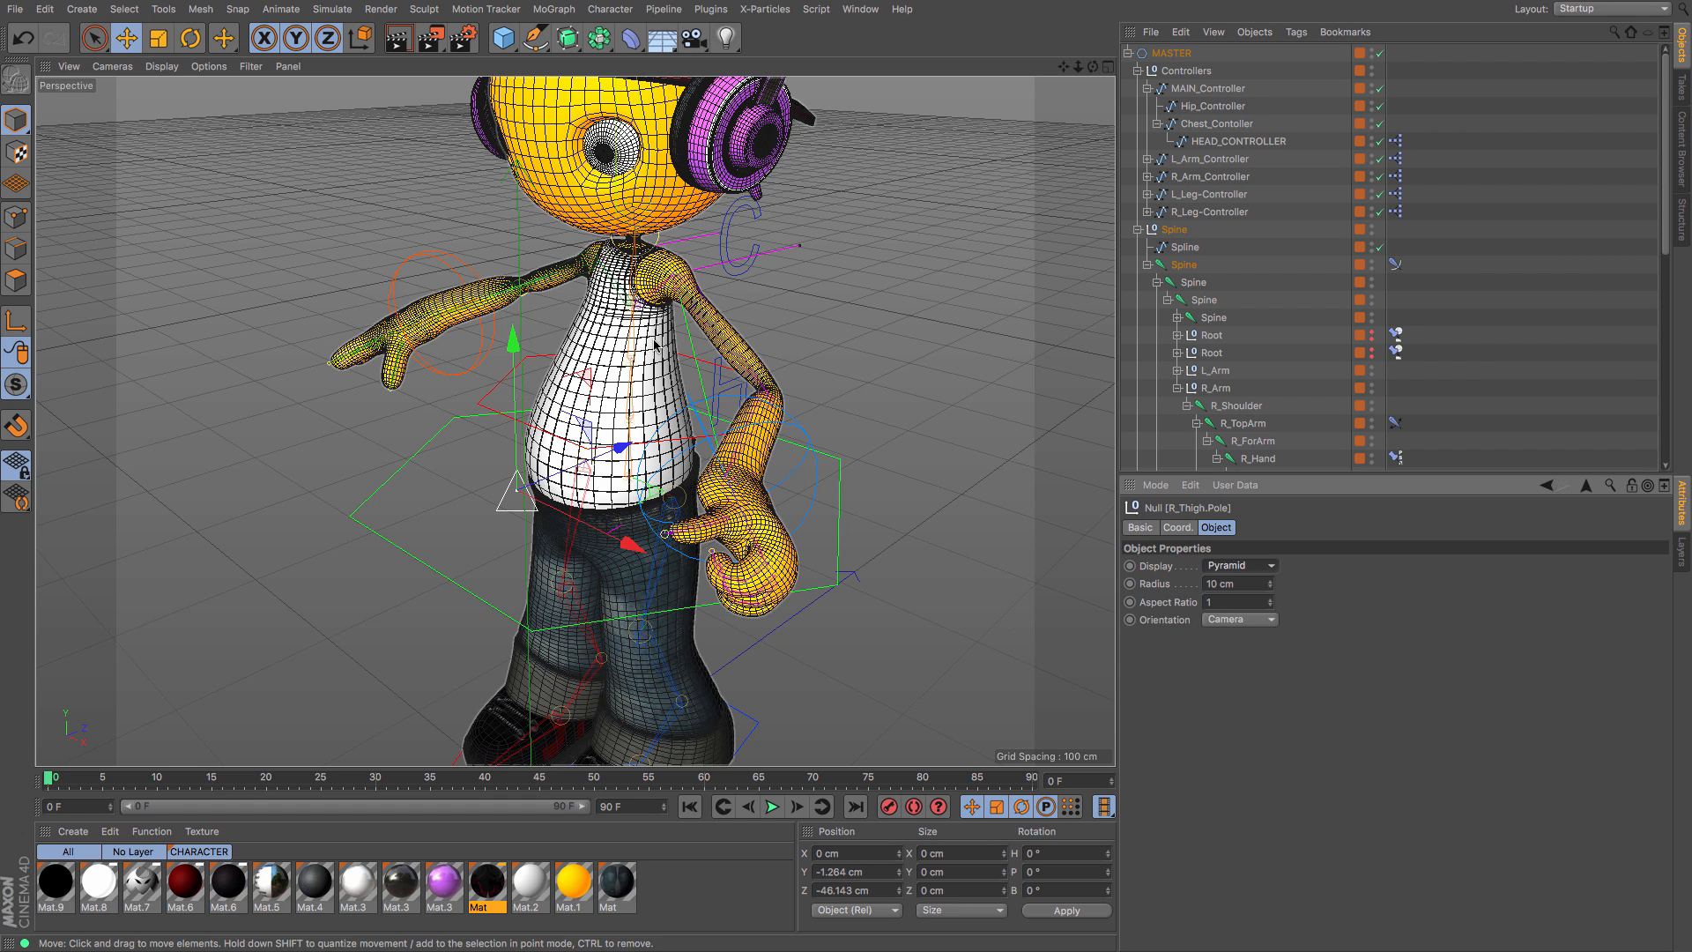
Step: Set the display shape of the left arm's L_TopArm.Pole null to Pyramid
{"action": "left_click", "coordinate": [790, 251]}
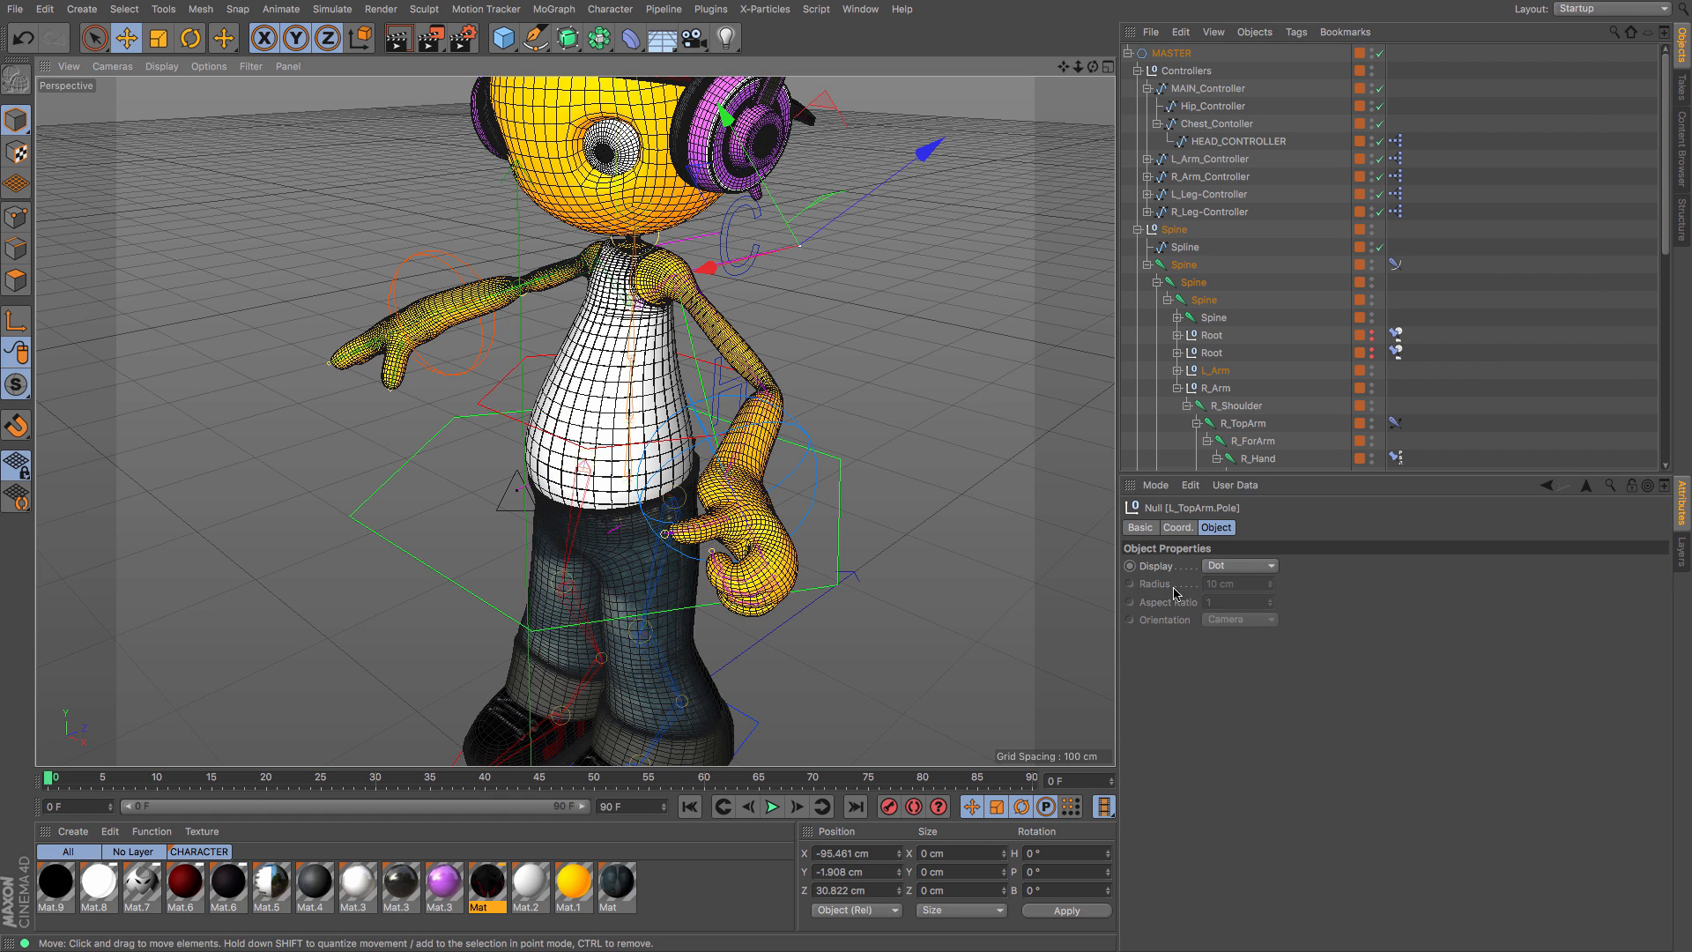
{"action": "left_click", "coordinate": [1263, 566]}
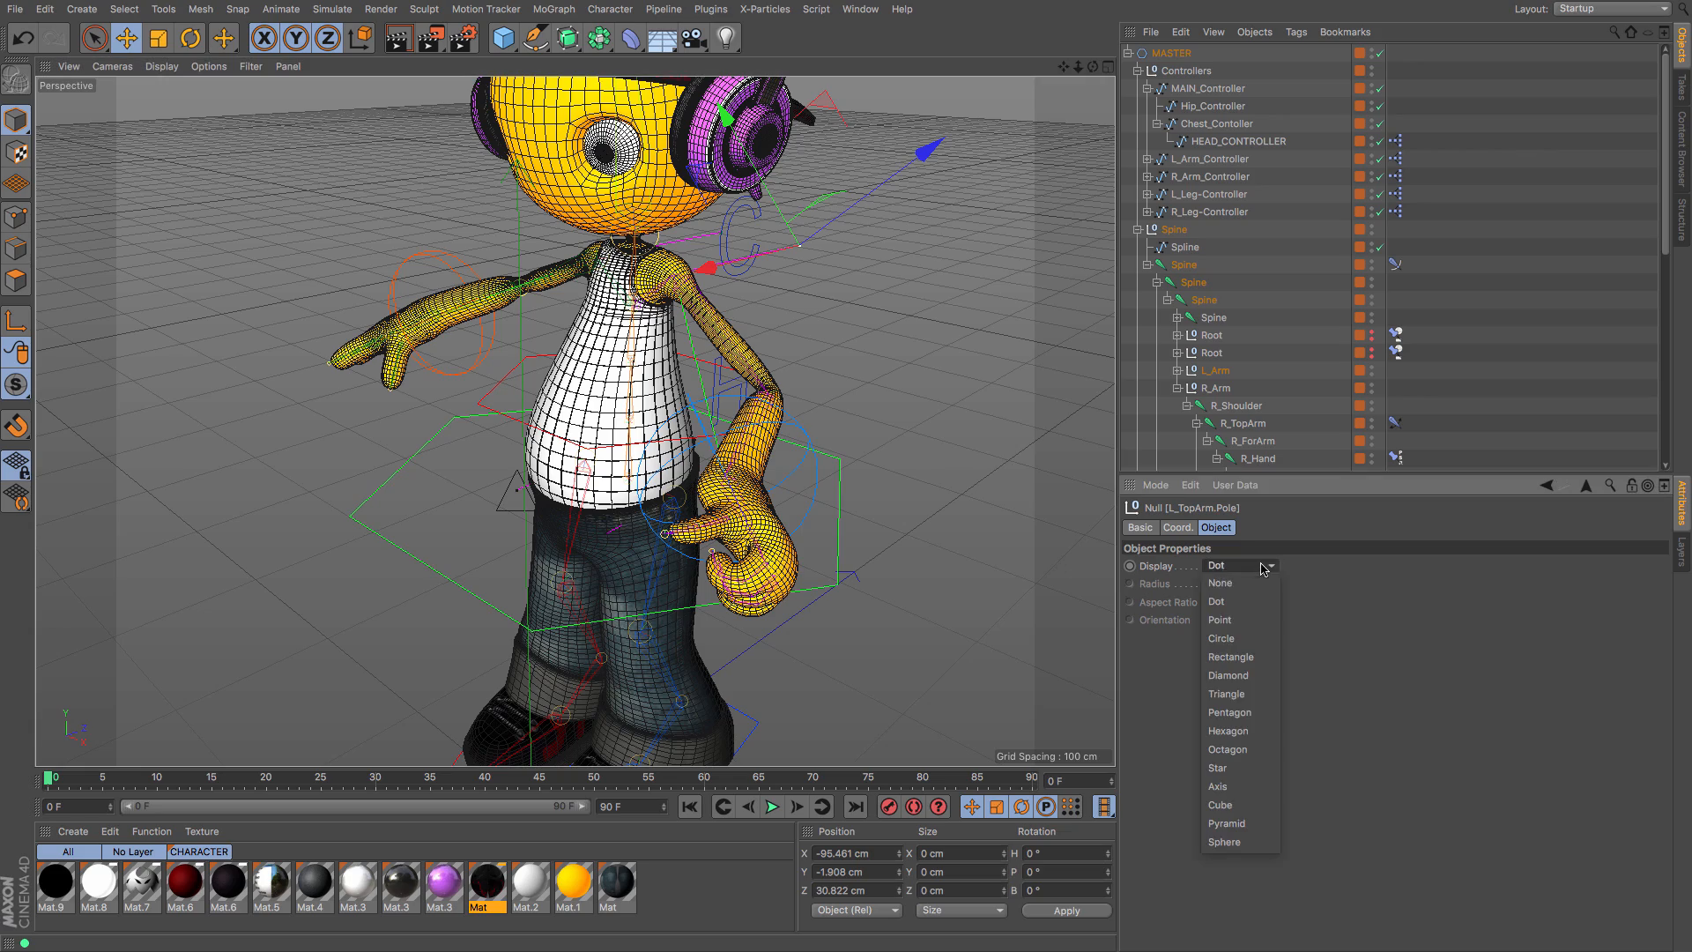
{"action": "left_click", "coordinate": [1256, 827]}
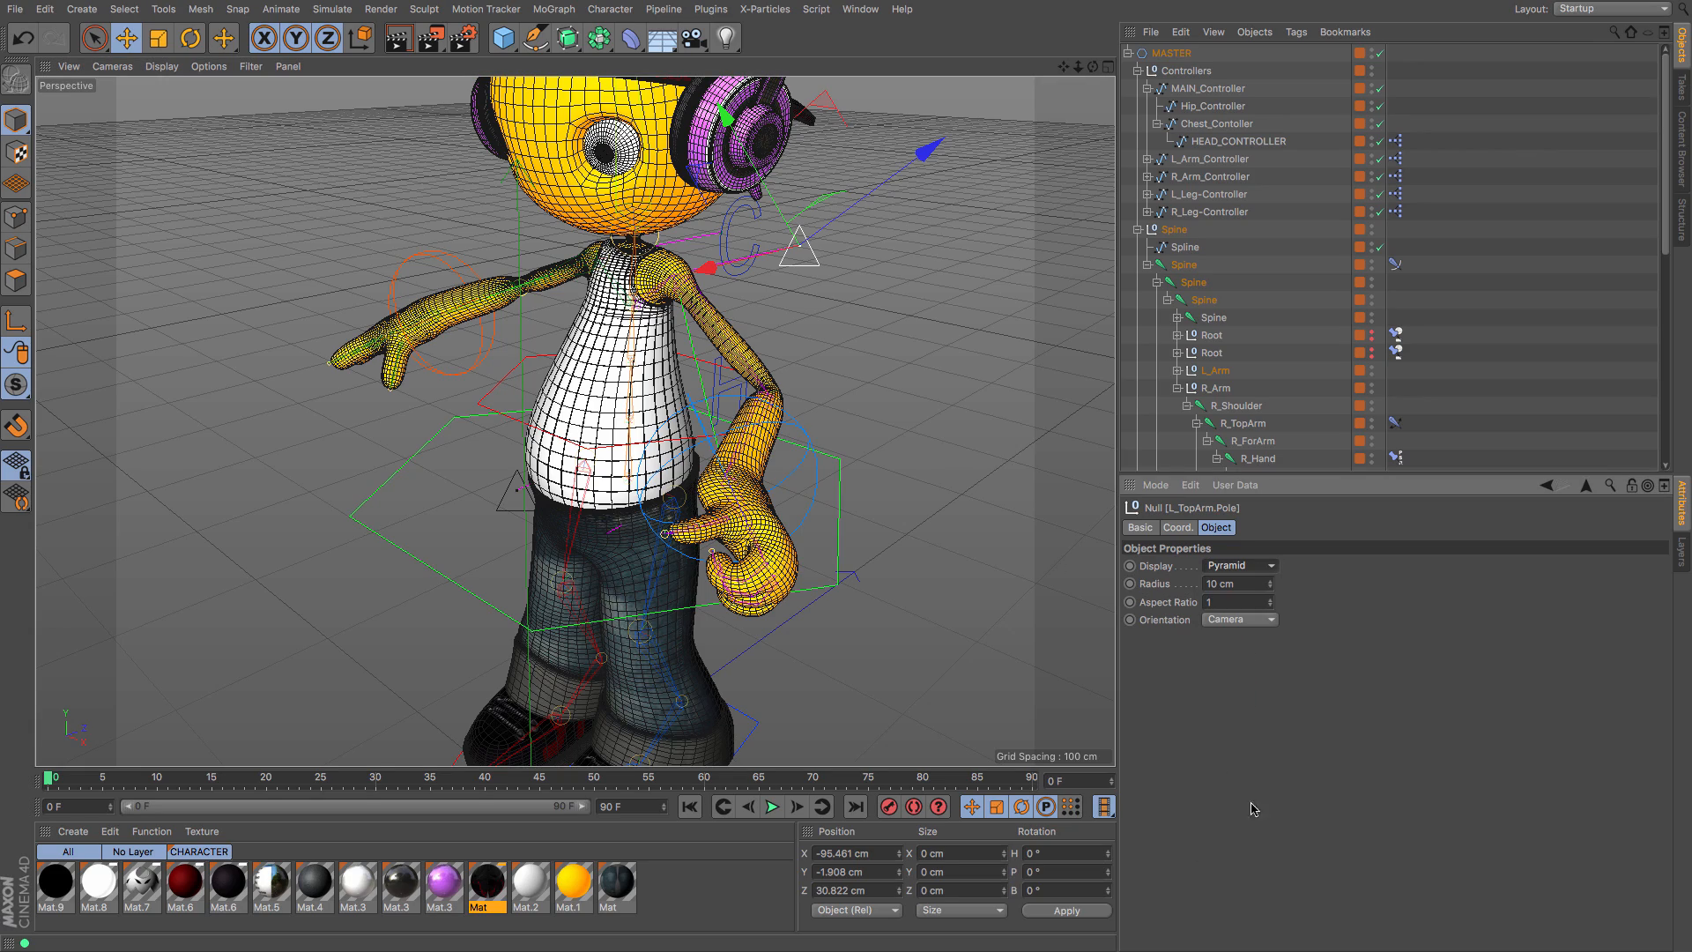
Step: Set the display shape of the right arm's R_TopArm.Pole null to Pyramid
{"action": "left_click_drag", "start_coordinate": [1100, 66], "coordinate": [900, 213]}
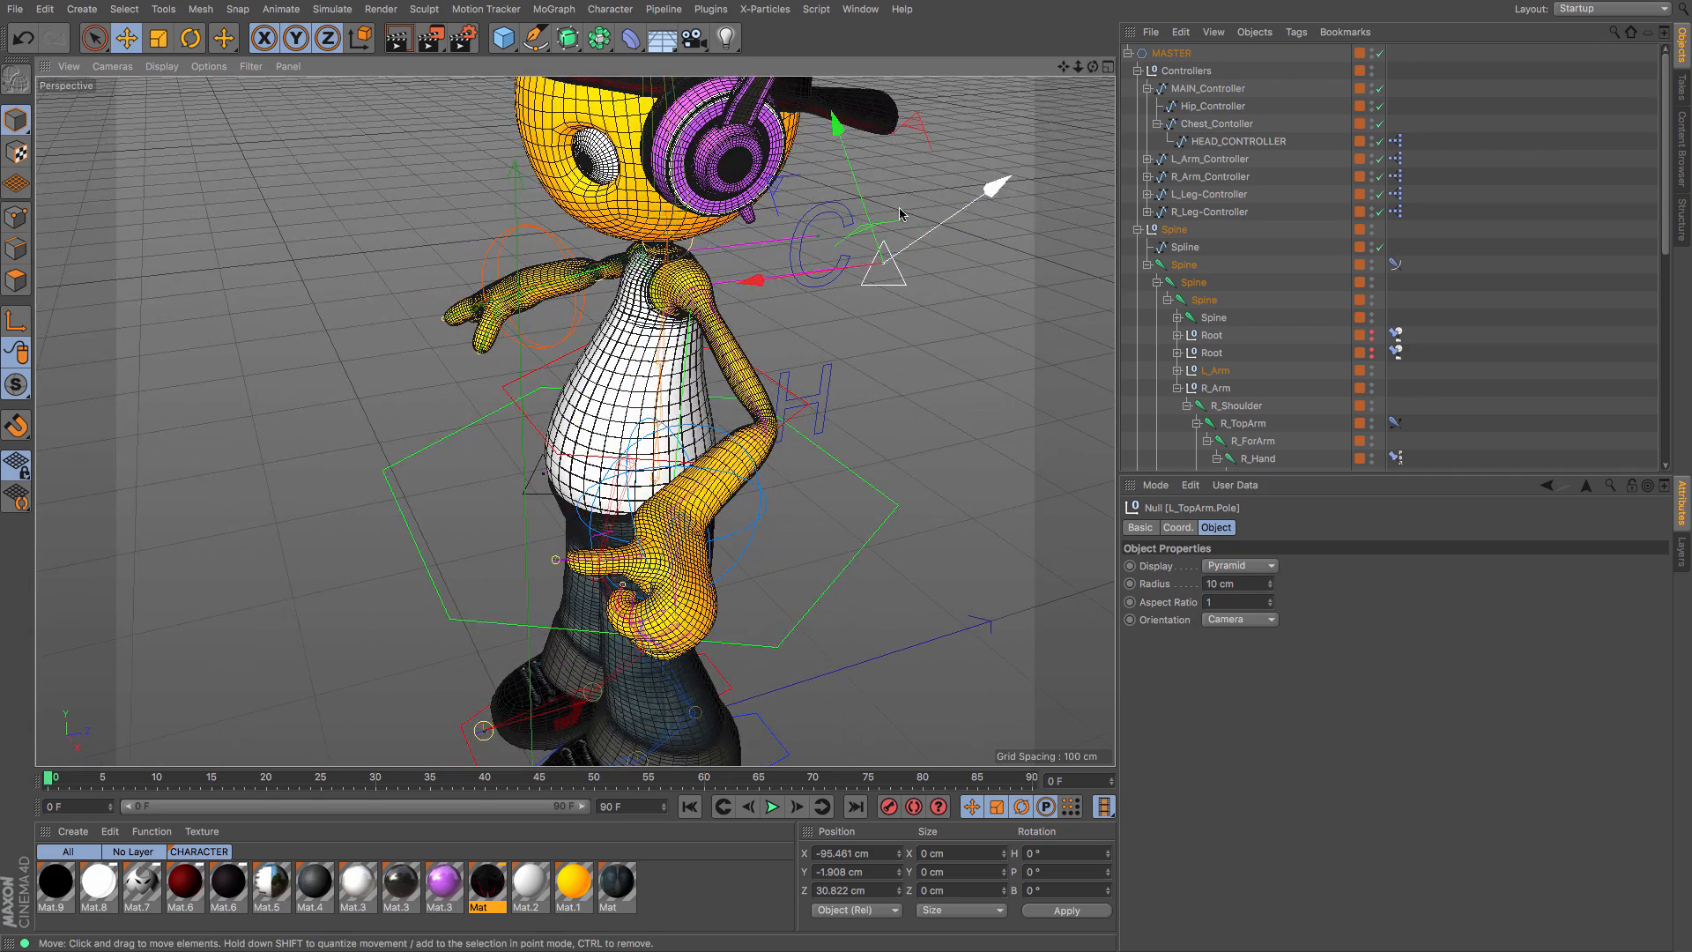
{"action": "left_click_drag", "start_coordinate": [1093, 66], "coordinate": [944, 509]}
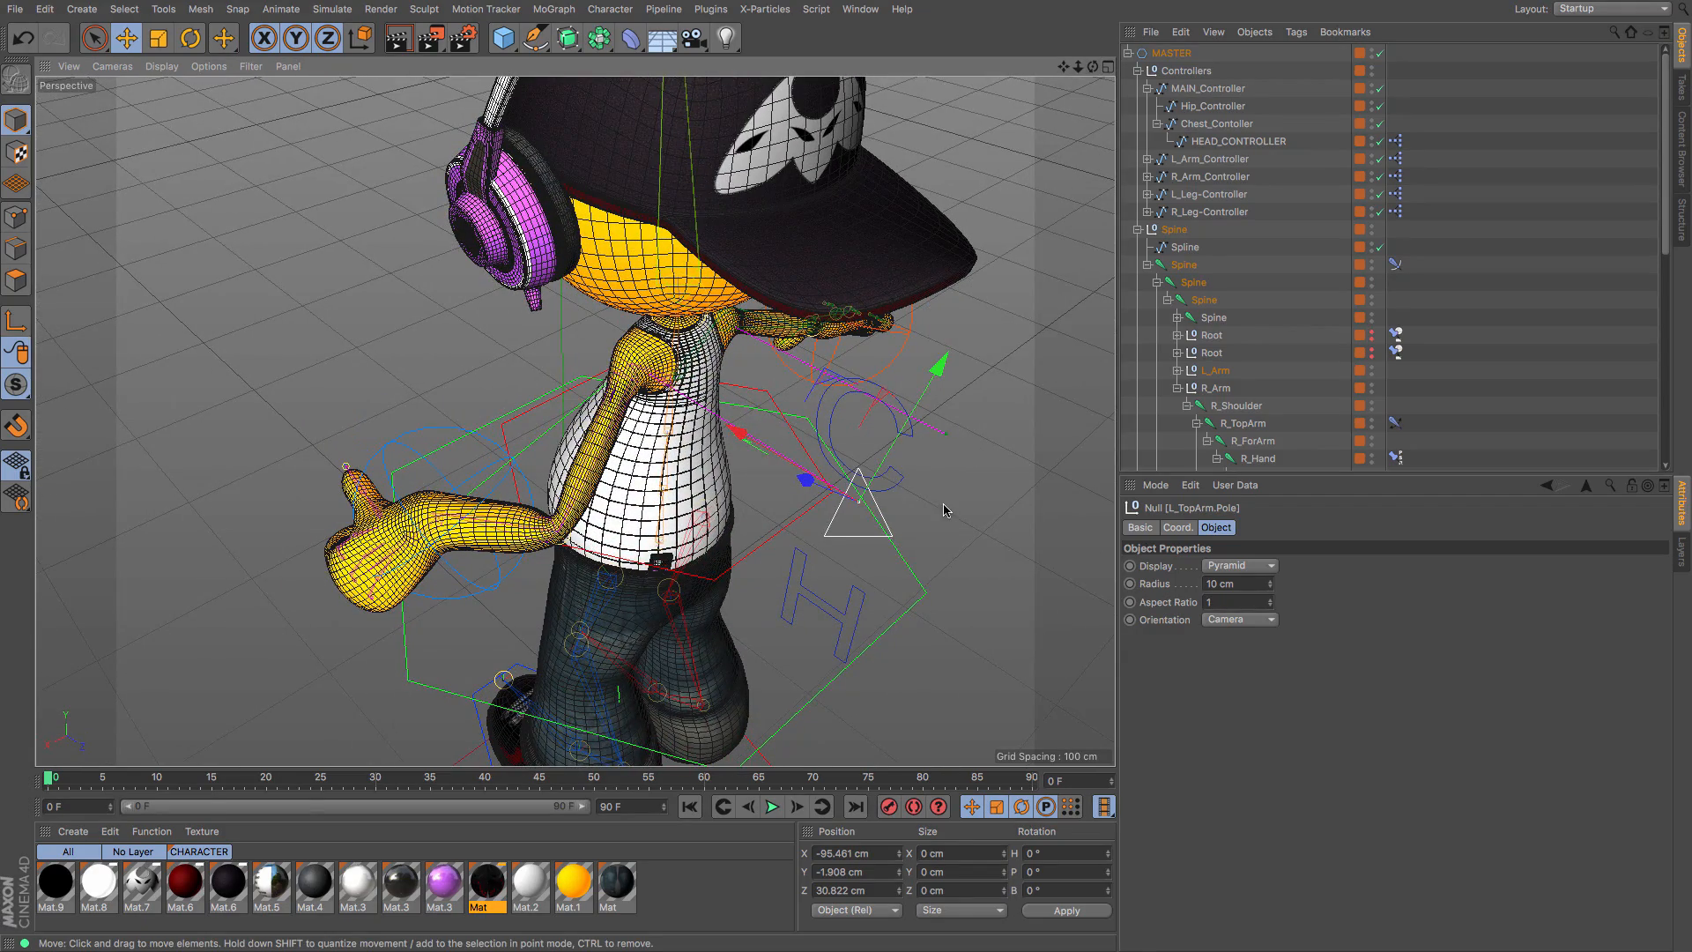
{"action": "left_click", "coordinate": [946, 438]}
{"action": "left_click", "coordinate": [1266, 569]}
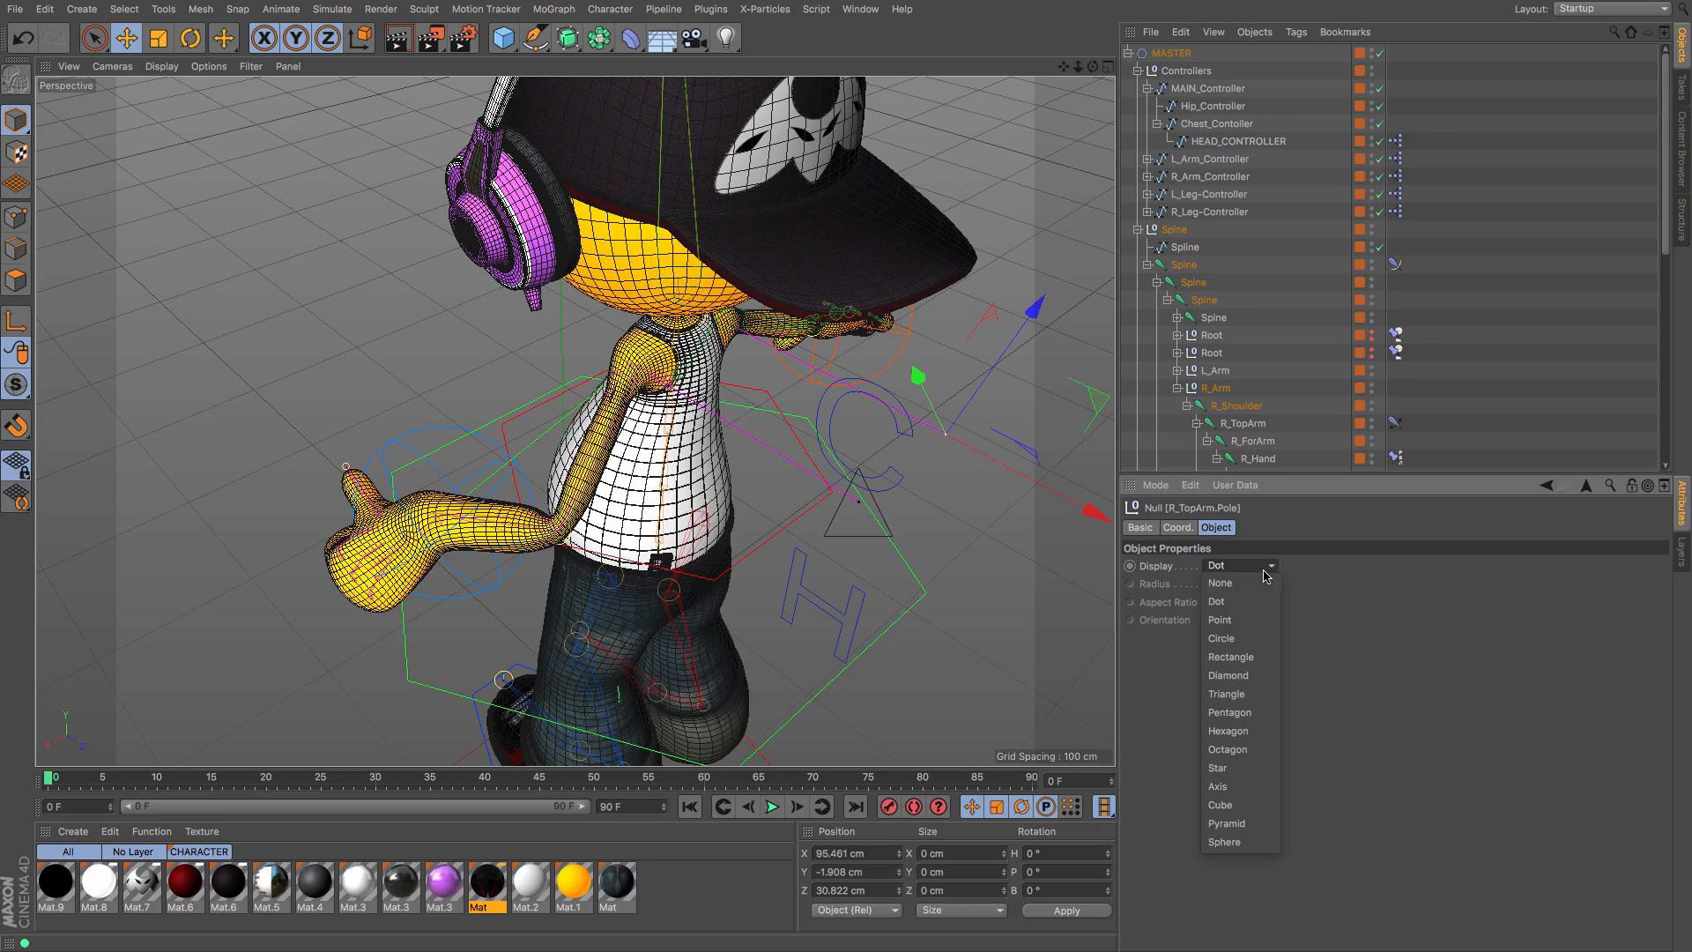
{"action": "left_click", "coordinate": [1246, 821]}
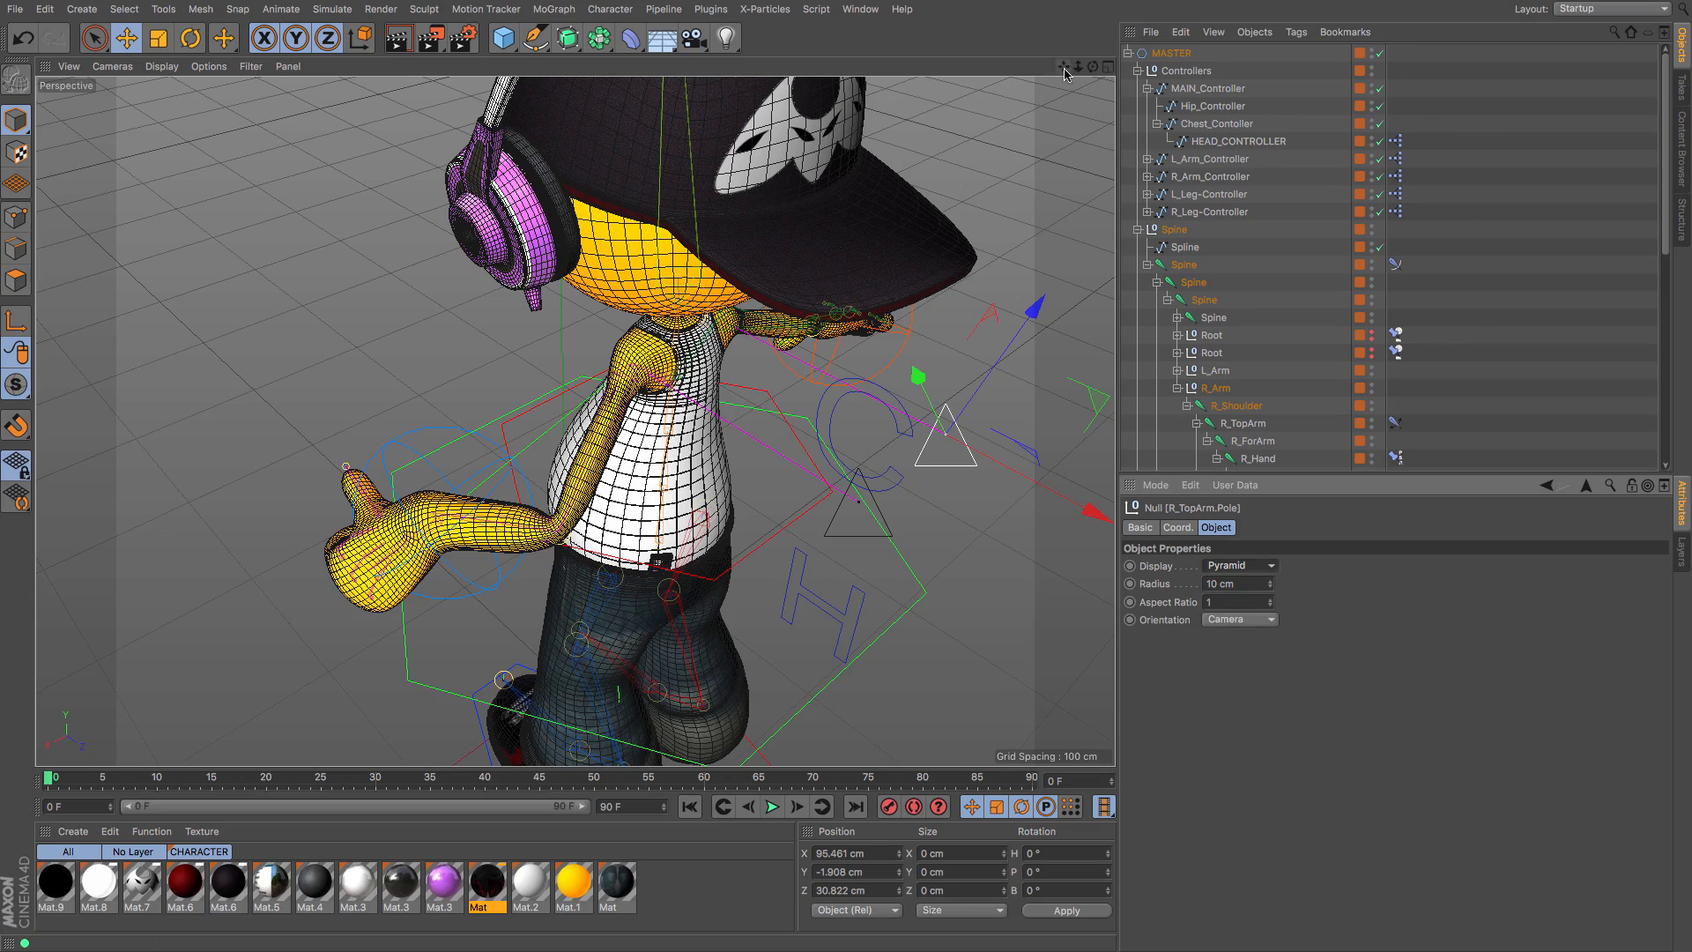
Step: Set the display shape of the left leg's L_Thigh.Pole null to Pyramid
{"action": "left_click_drag", "start_coordinate": [1065, 69], "coordinate": [1437, 39]}
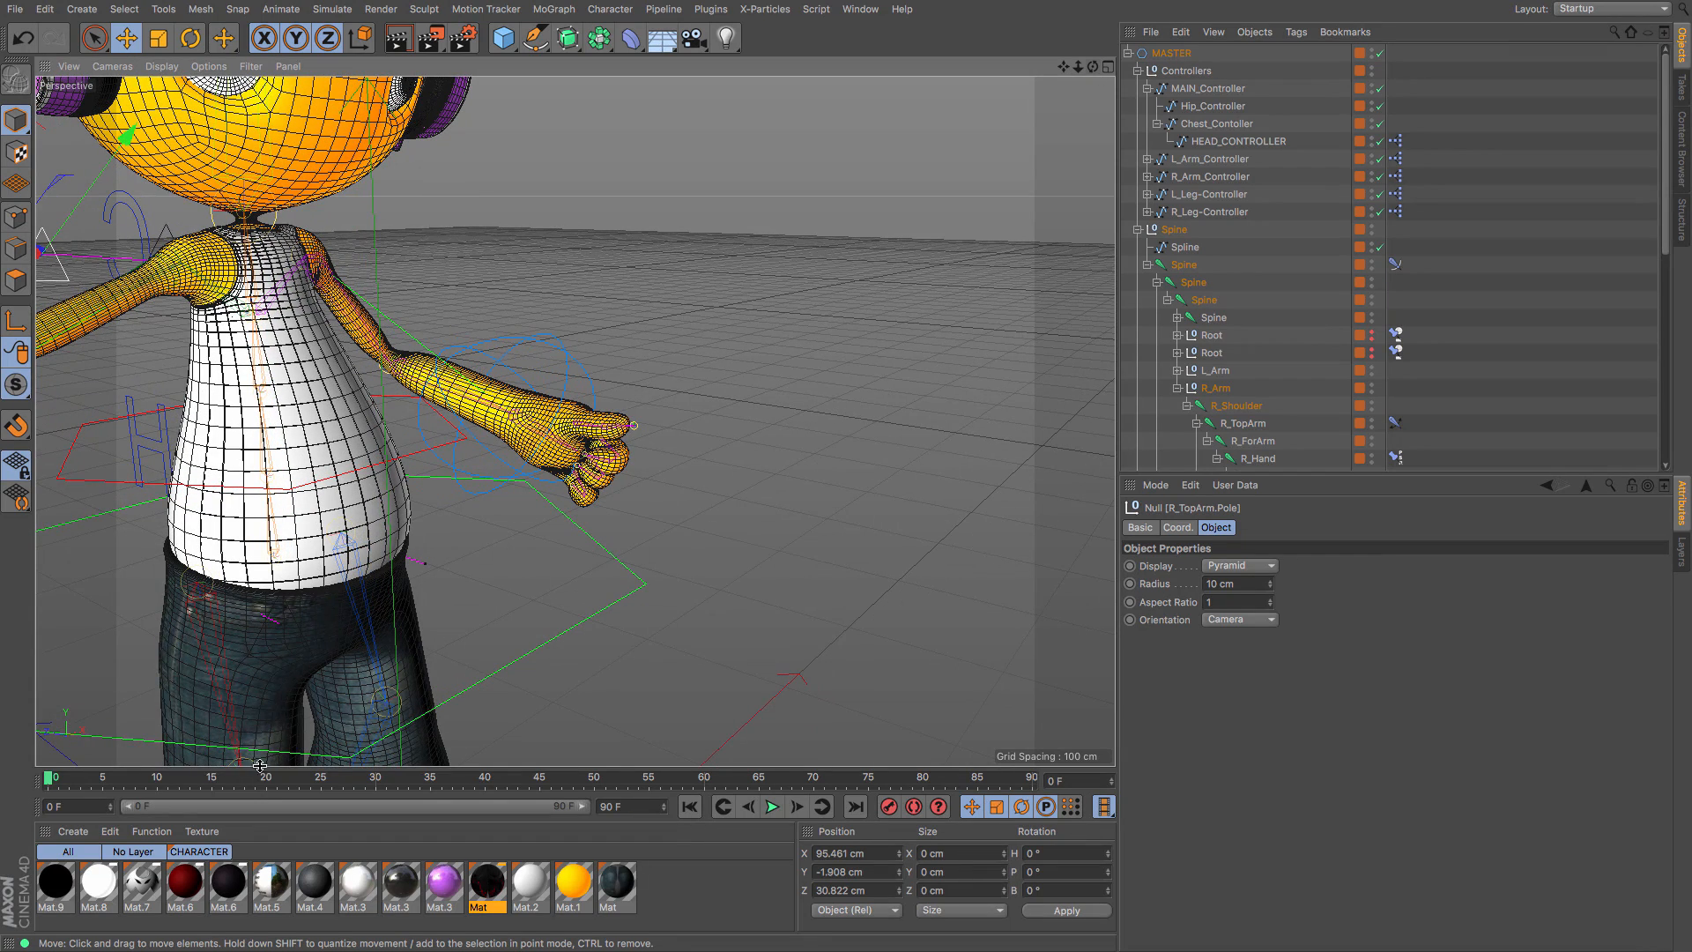
{"action": "left_click", "coordinate": [426, 564]}
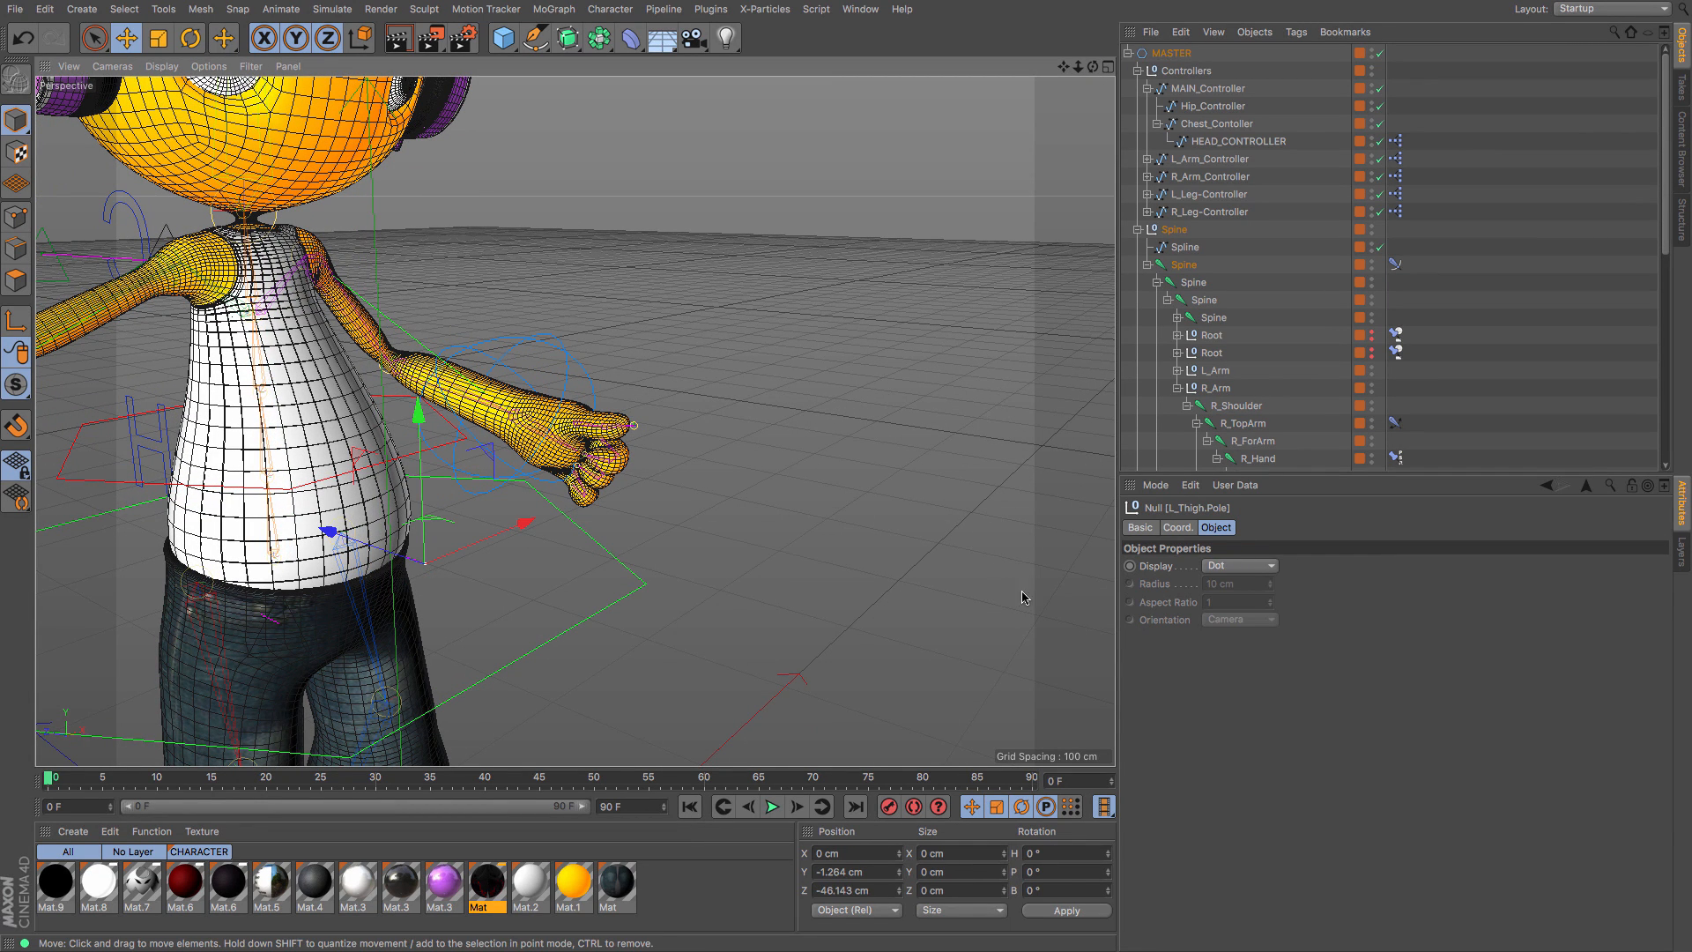
{"action": "left_click", "coordinate": [1243, 566]}
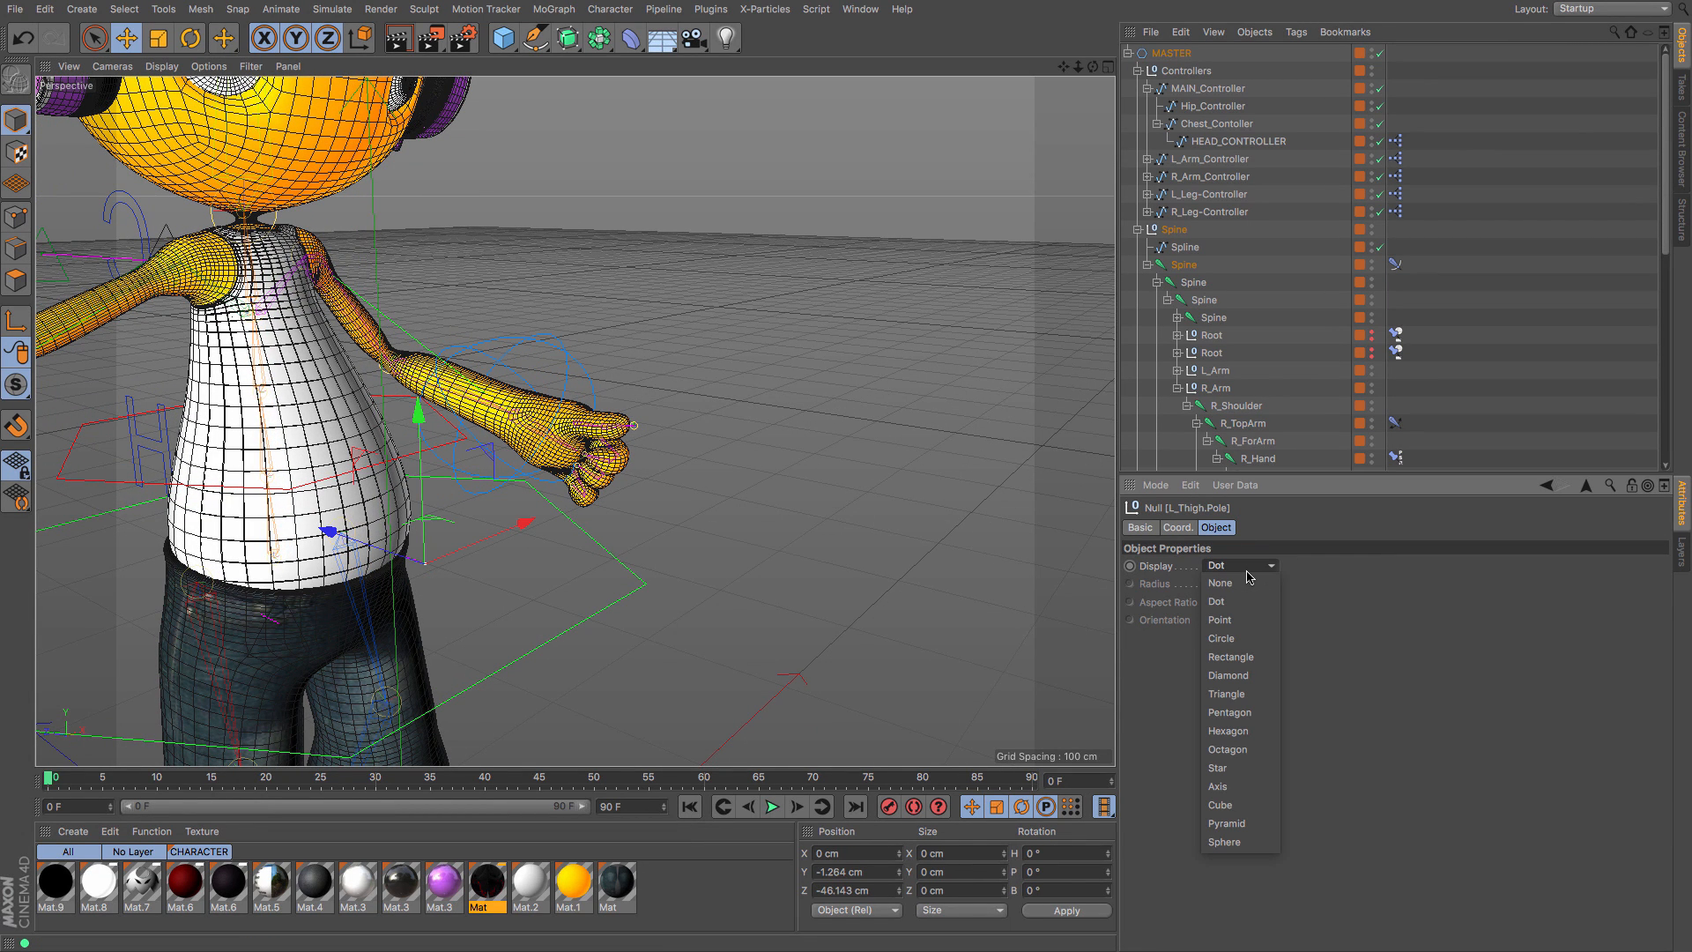
{"action": "left_click", "coordinate": [1270, 824]}
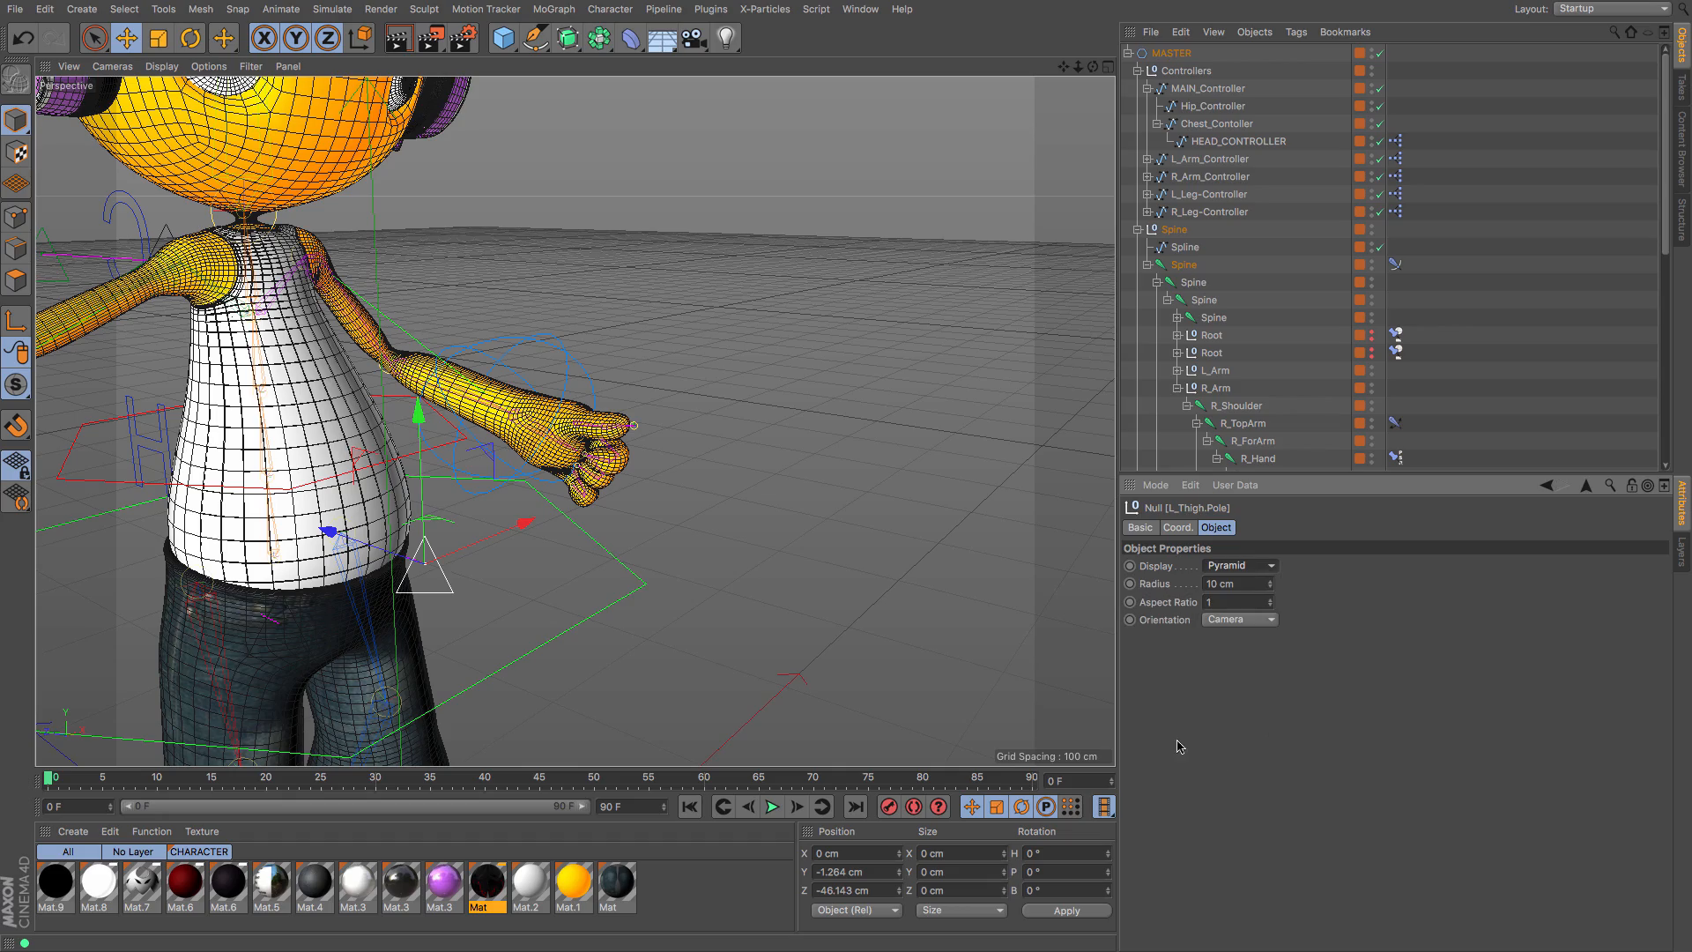
Step: Examine the whole posed character and its pyramid-shaped pole markers from several angles
{"action": "left_click_drag", "start_coordinate": [1078, 67], "coordinate": [1005, 105]}
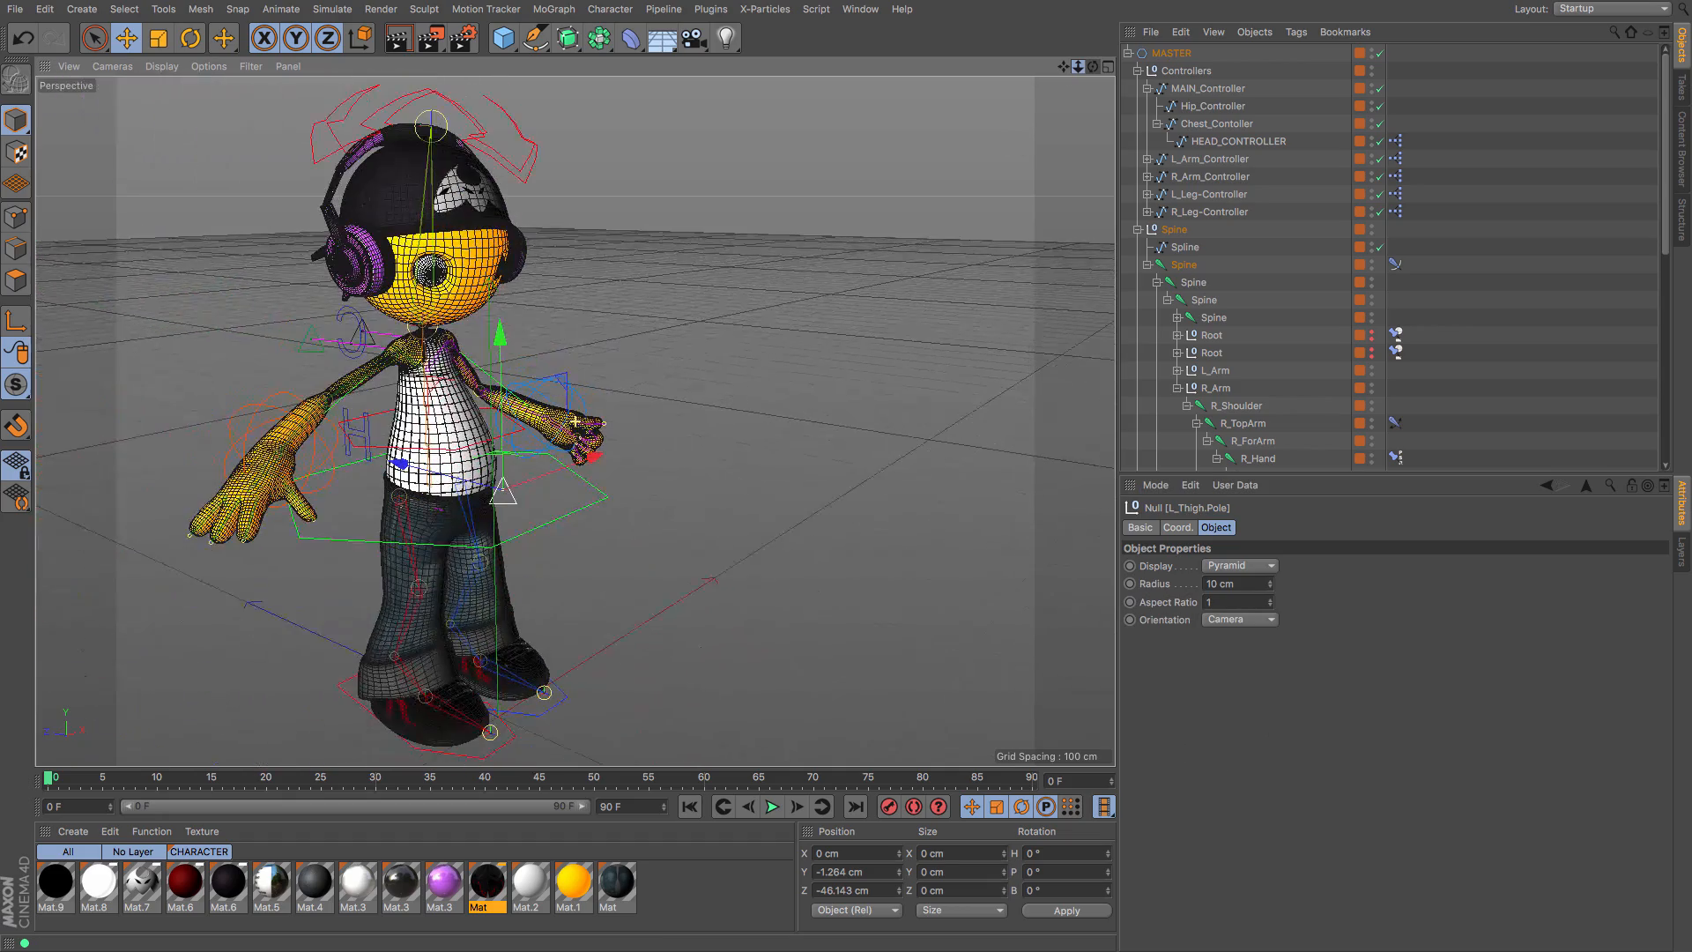
{"action": "left_click_drag", "start_coordinate": [1093, 67], "coordinate": [1045, 71]}
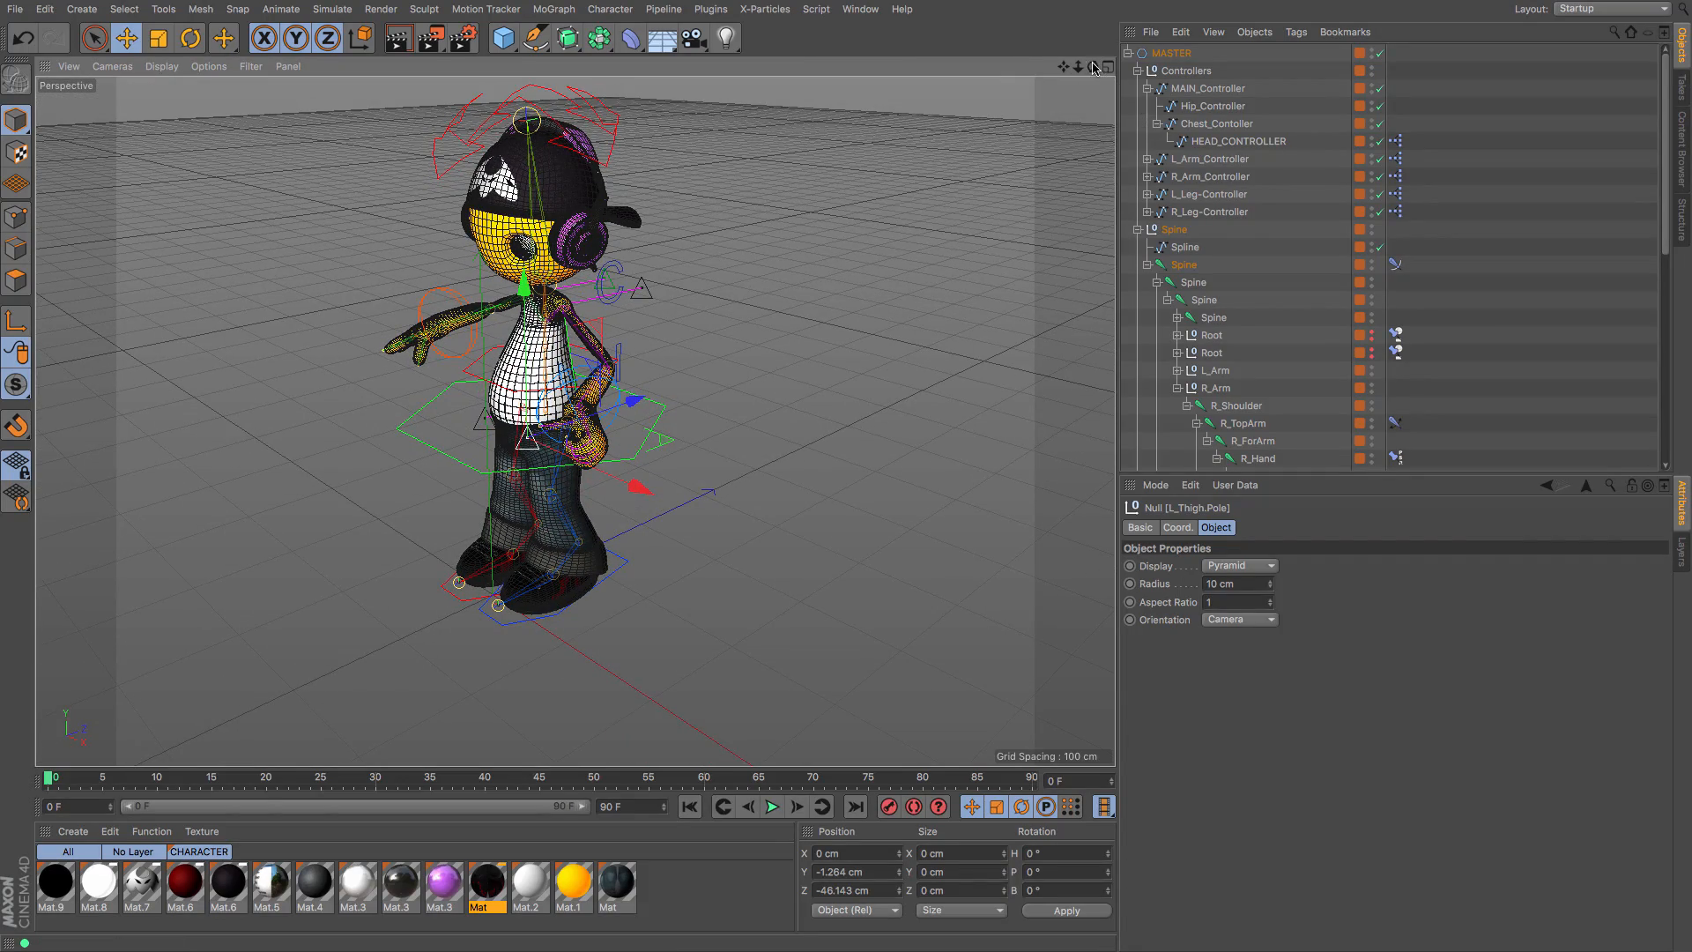
{"action": "left_click_drag", "start_coordinate": [529, 431], "coordinate": [574, 421], "text": "alt"}
{"action": "mouse_move", "coordinate": [574, 420]}
{"action": "left_mouse_down", "text": "alt"}
{"action": "mouse_move", "coordinate": [740, 449]}
{"action": "mouse_move", "coordinate": [574, 445]}
{"action": "mouse_move", "coordinate": [608, 431]}
{"action": "mouse_move", "coordinate": [592, 441]}
{"action": "left_mouse_up", "text": "alt"}
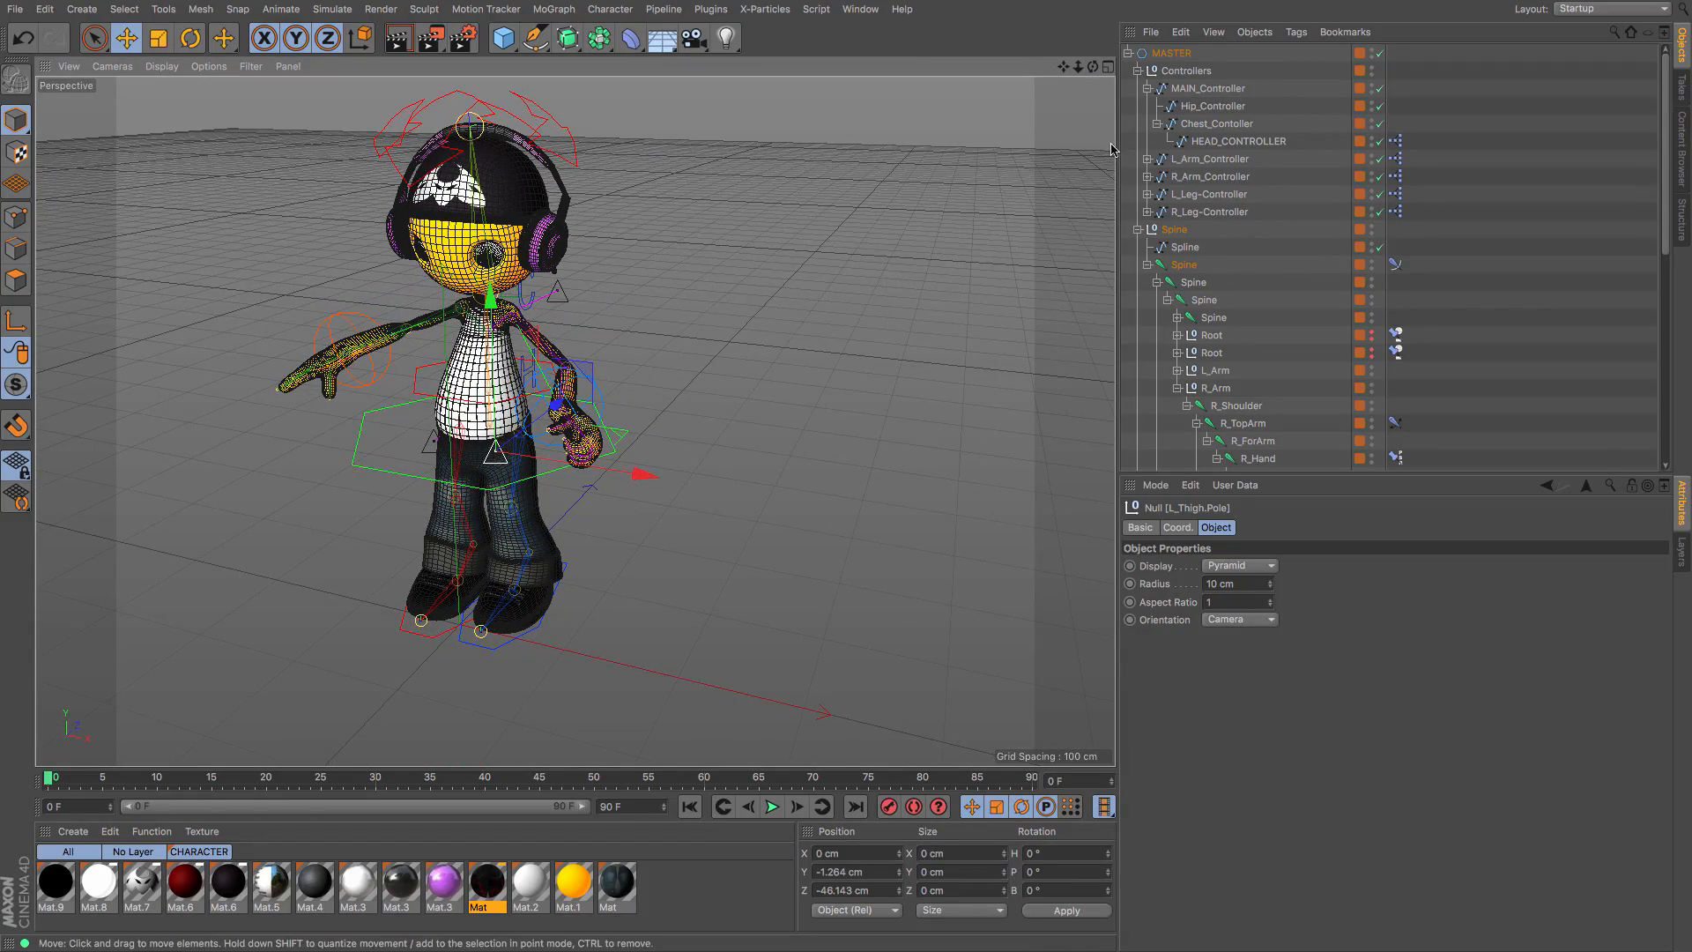
{"action": "left_click_drag", "start_coordinate": [1064, 66], "coordinate": [1134, 90]}
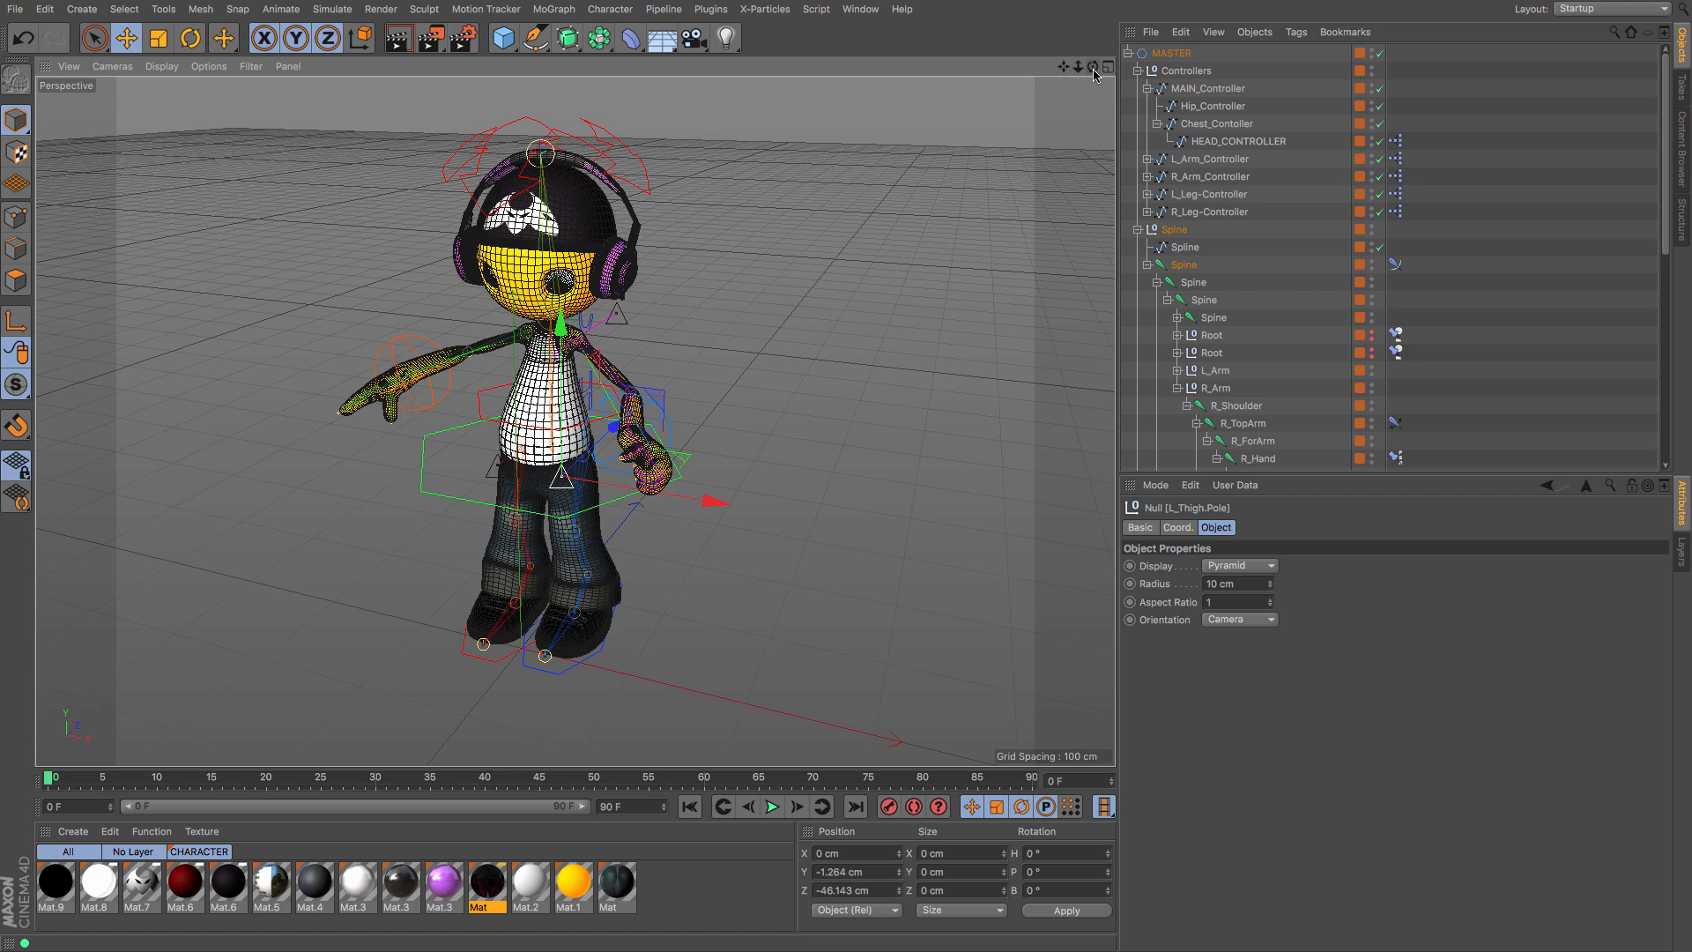
{"action": "mouse_move", "coordinate": [1093, 71]}
{"action": "left_mouse_down"}
{"action": "mouse_move", "coordinate": [947, 74]}
{"action": "mouse_move", "coordinate": [1093, 76]}
{"action": "left_mouse_up"}
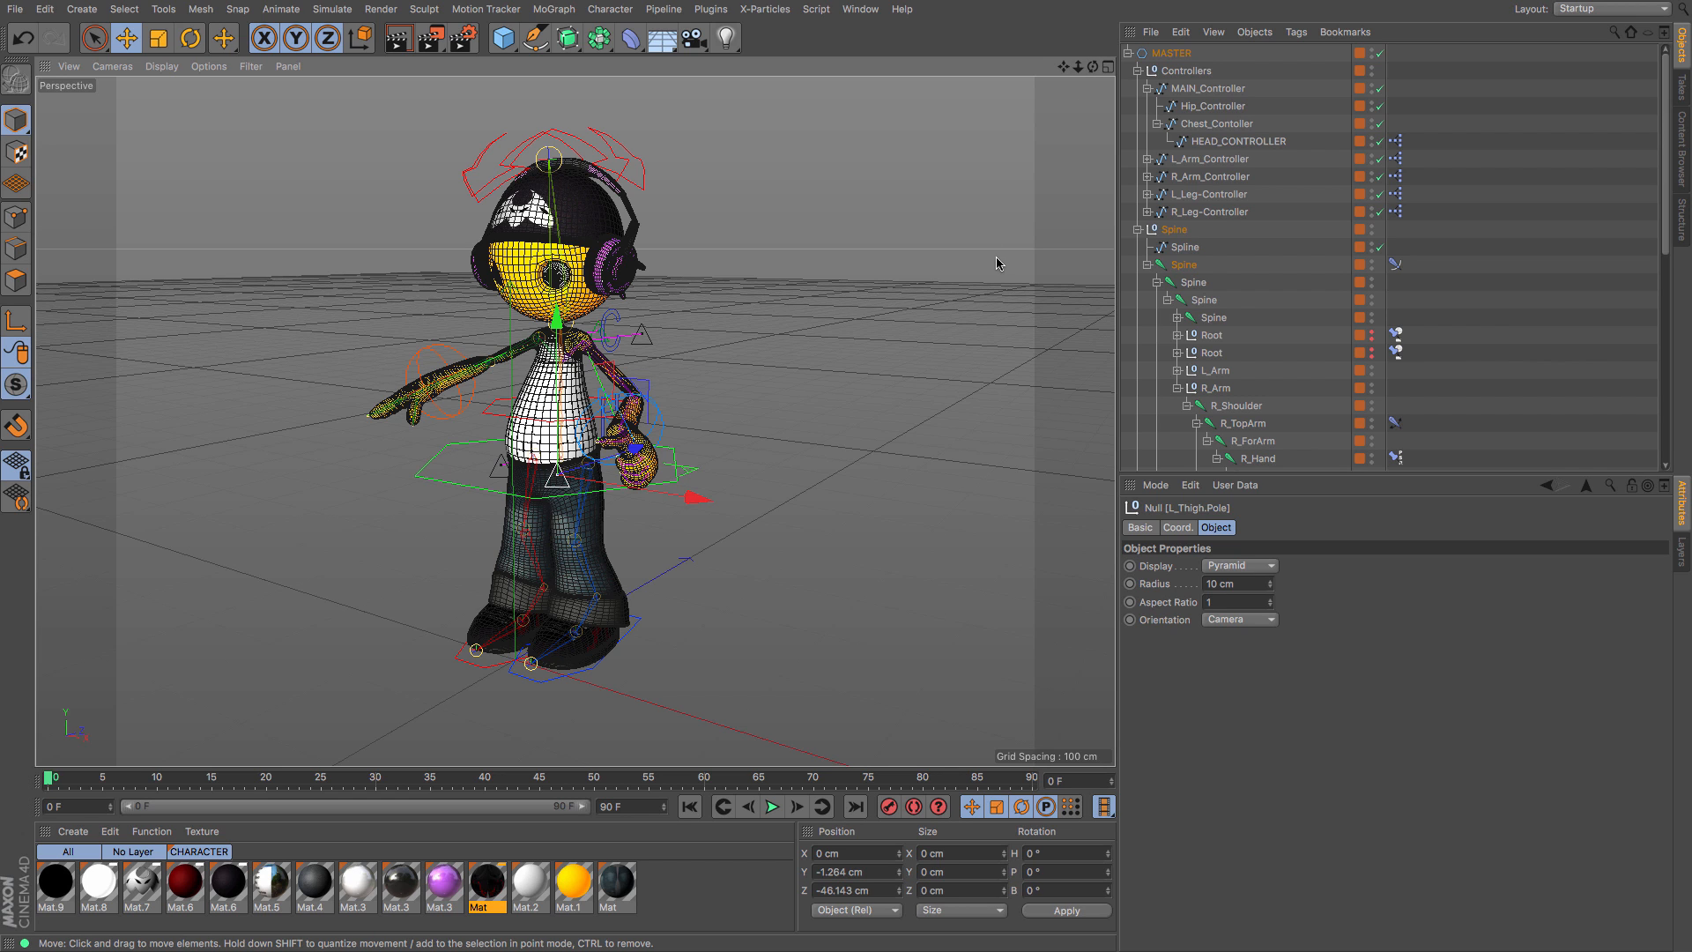
Step: Show the whole character in the Right view with shaded surfaces and lines, and collapse the Spine joint hierarchy
{"action": "key", "text": "F3"}
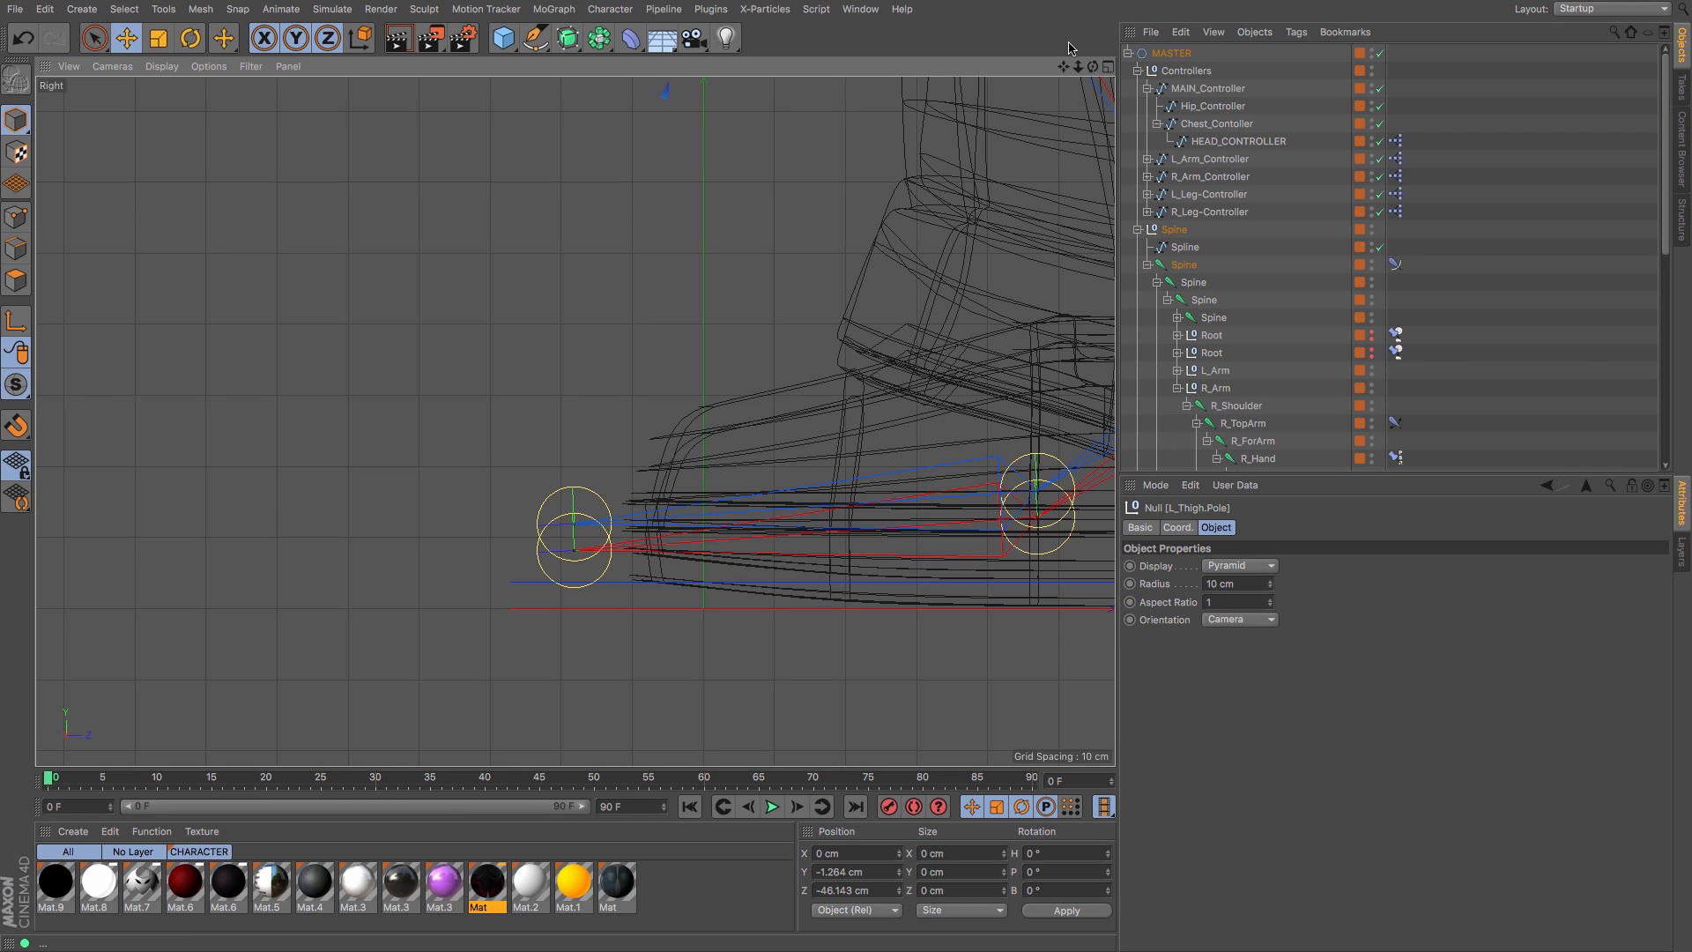
{"action": "left_click_drag", "start_coordinate": [1079, 68], "coordinate": [967, 285]}
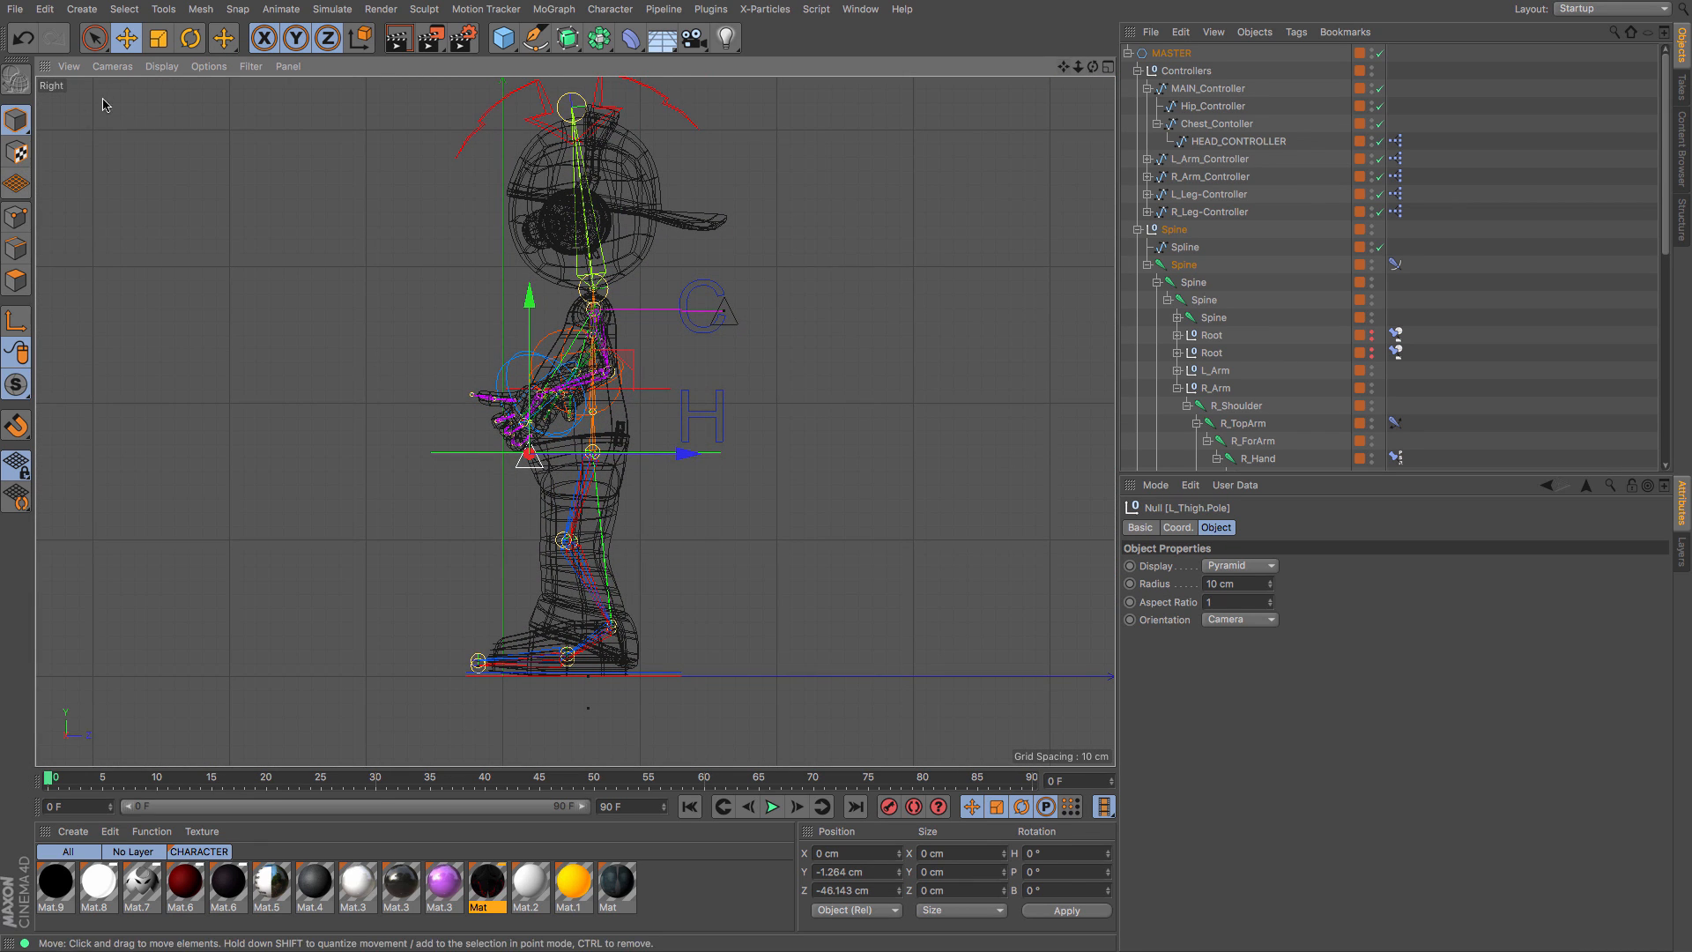
{"action": "left_click", "coordinate": [160, 68]}
{"action": "left_click", "coordinate": [168, 113]}
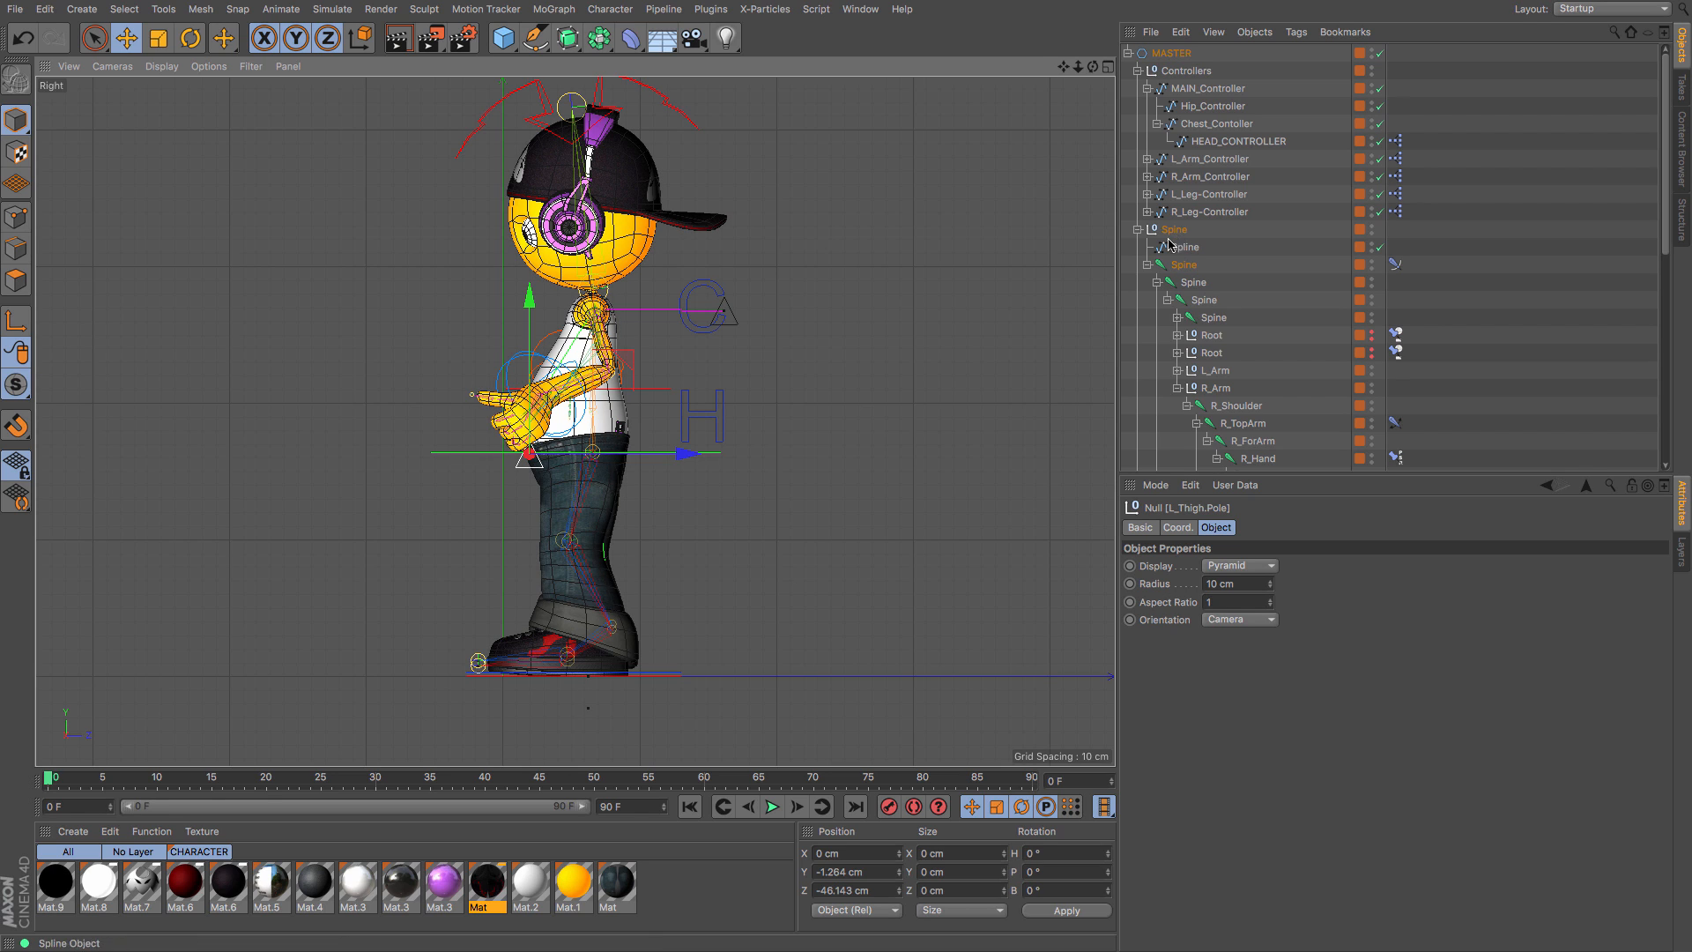
{"action": "left_click", "coordinate": [1147, 266]}
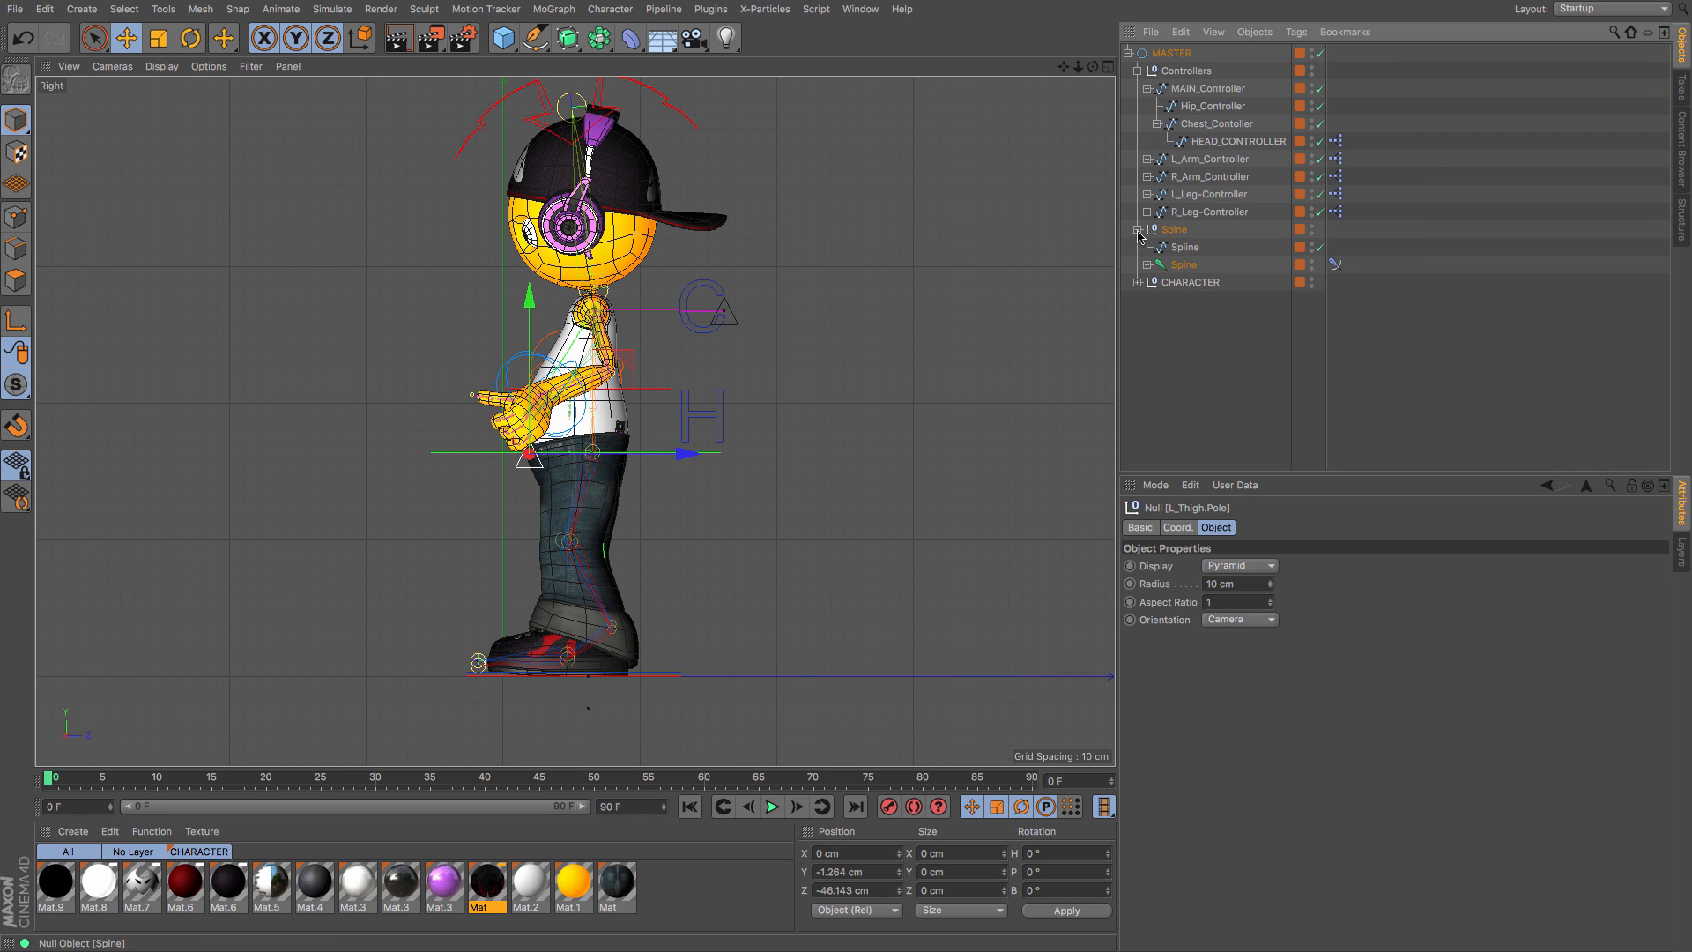
Step: Collapse the Spine group and spread the legs, moving R_Leg-Controller to about Z 100.7 cm and L_Leg-Controller to about Z -75.3 cm
{"action": "left_click", "coordinate": [1137, 230]}
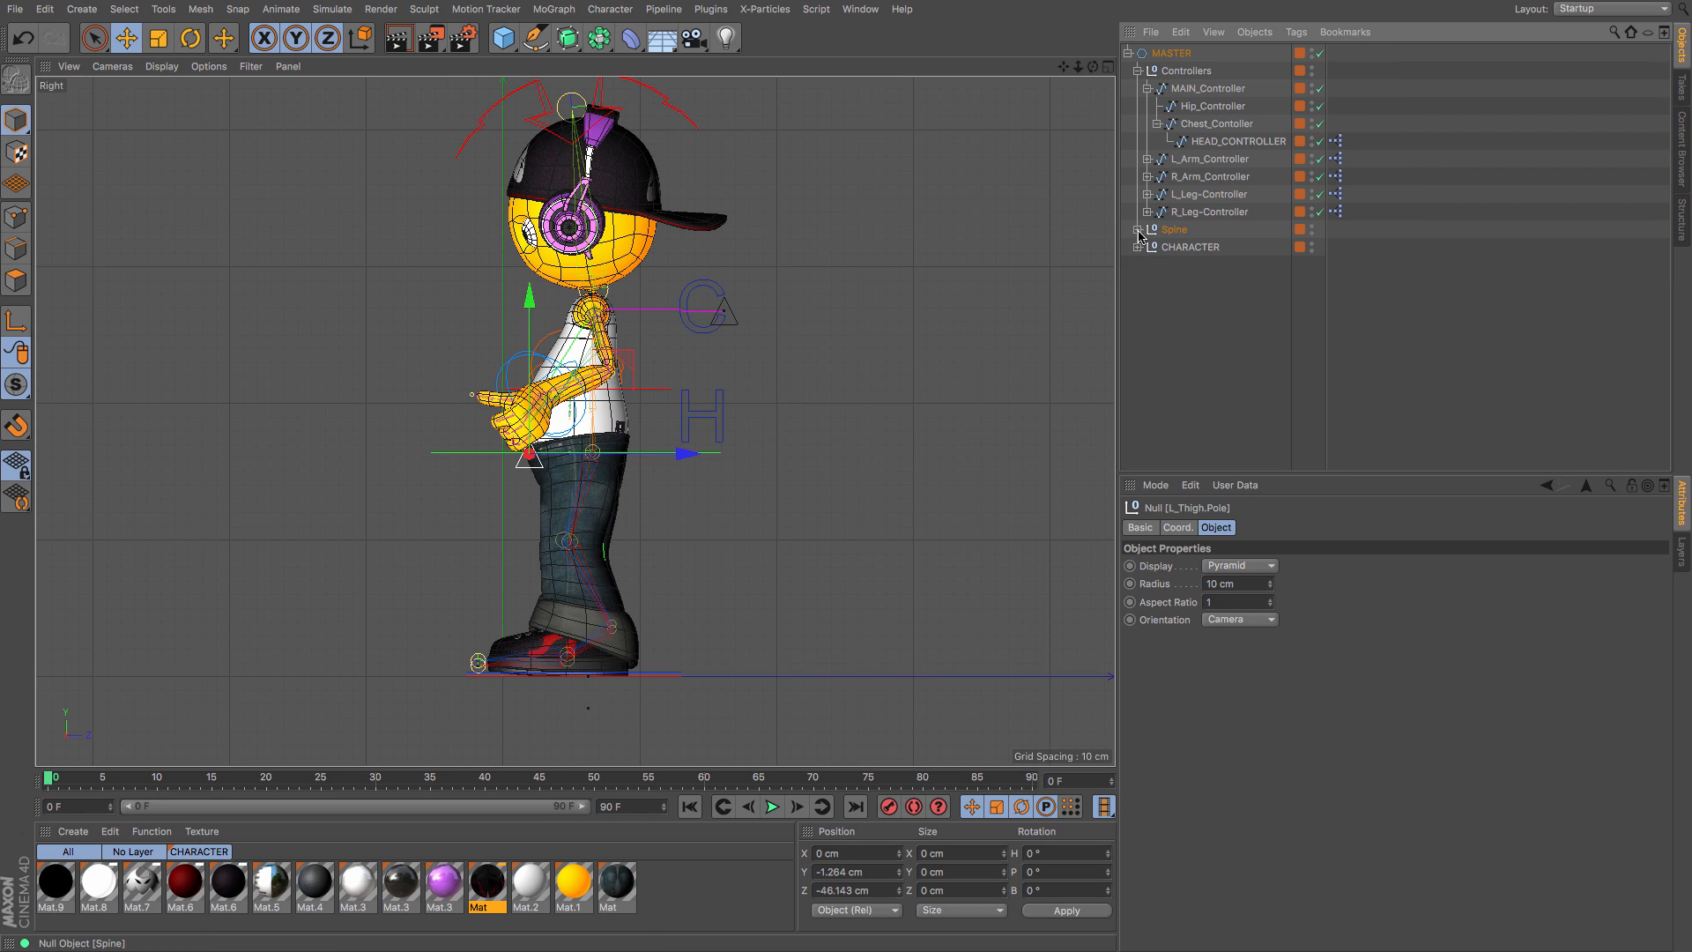
{"action": "left_click", "coordinate": [1205, 195]}
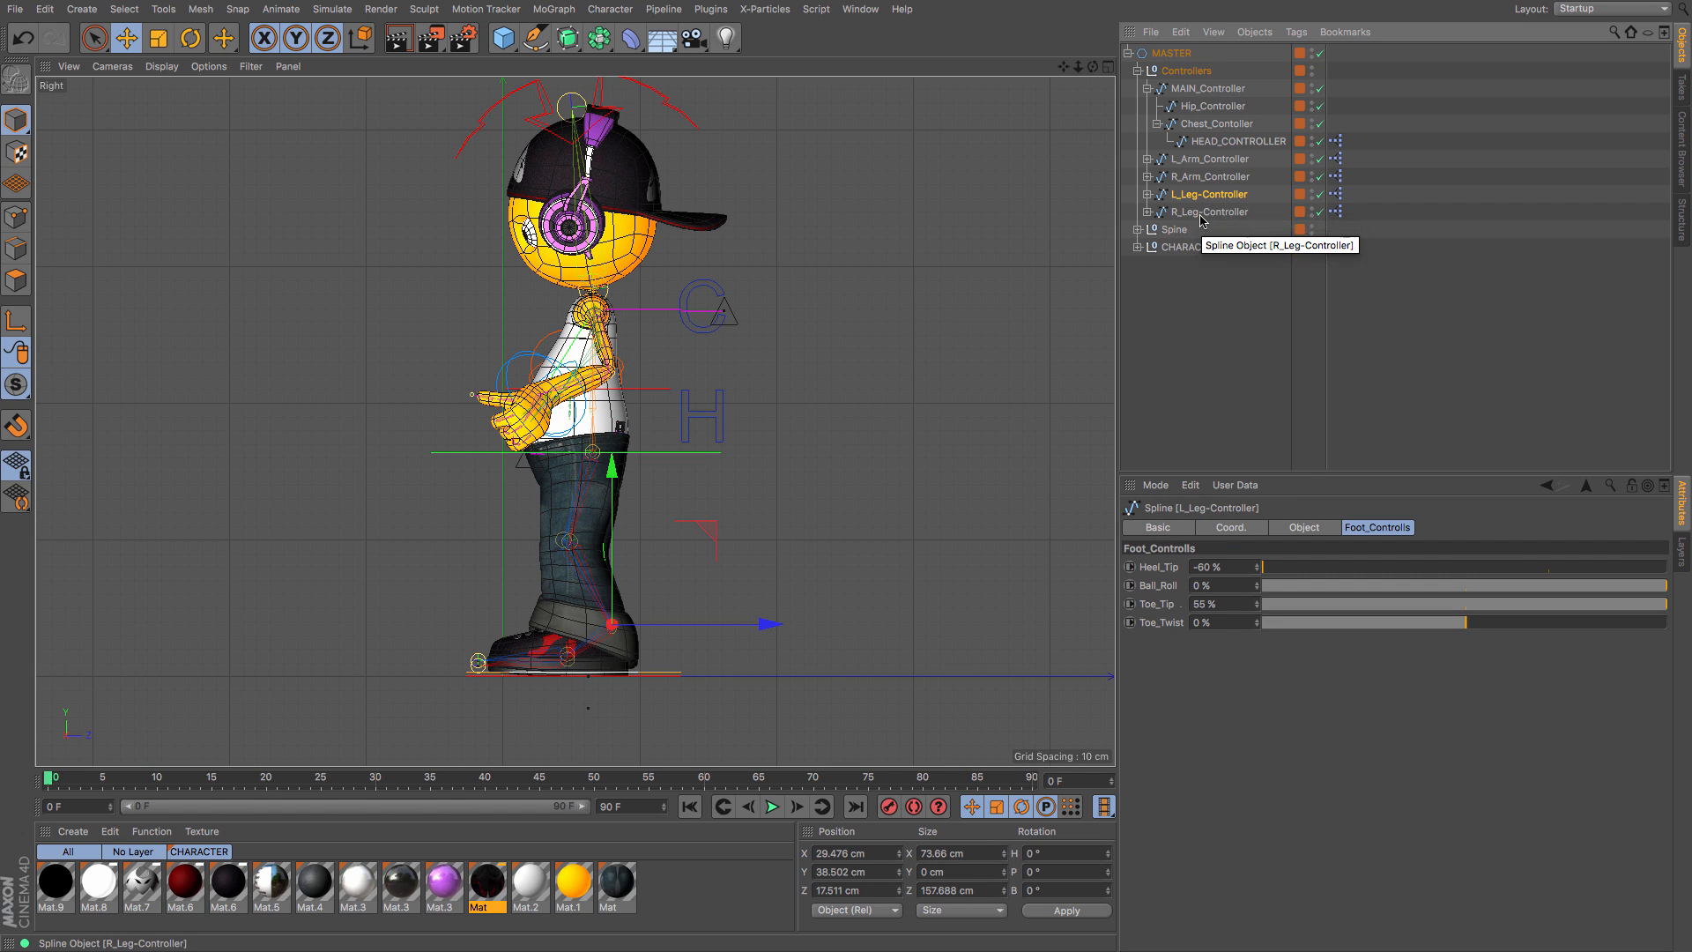
{"action": "left_click", "coordinate": [1206, 212]}
{"action": "left_click_drag", "start_coordinate": [841, 480], "coordinate": [950, 496]}
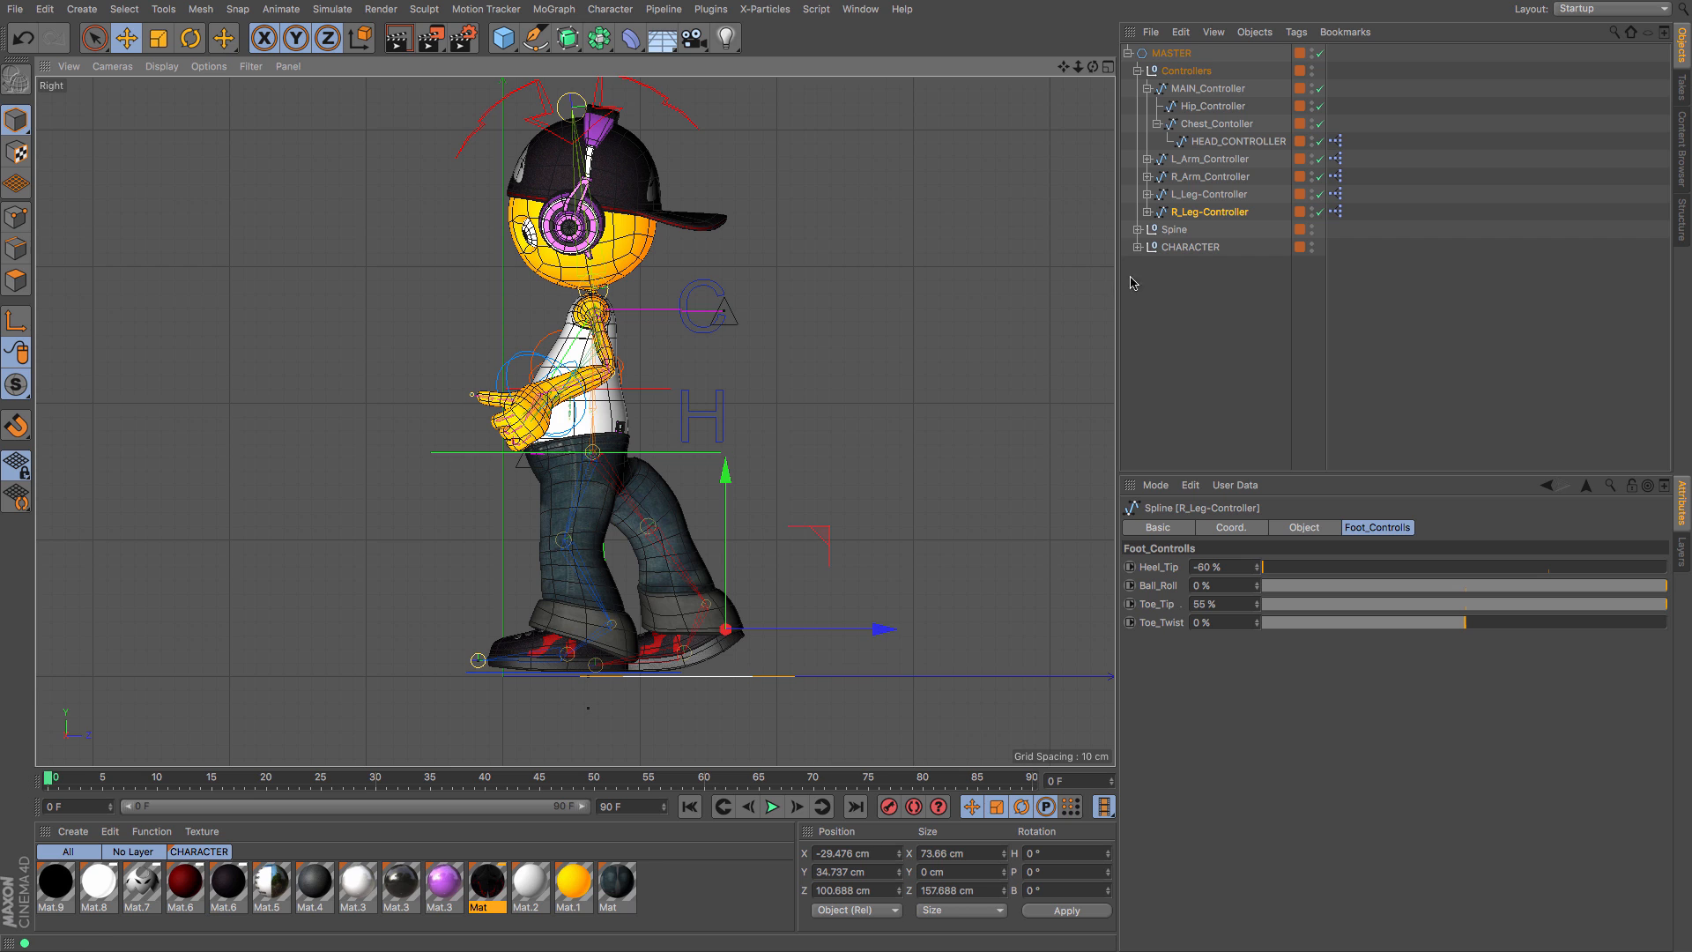
{"action": "left_click", "coordinate": [1204, 196]}
{"action": "left_click_drag", "start_coordinate": [994, 381], "coordinate": [859, 387]}
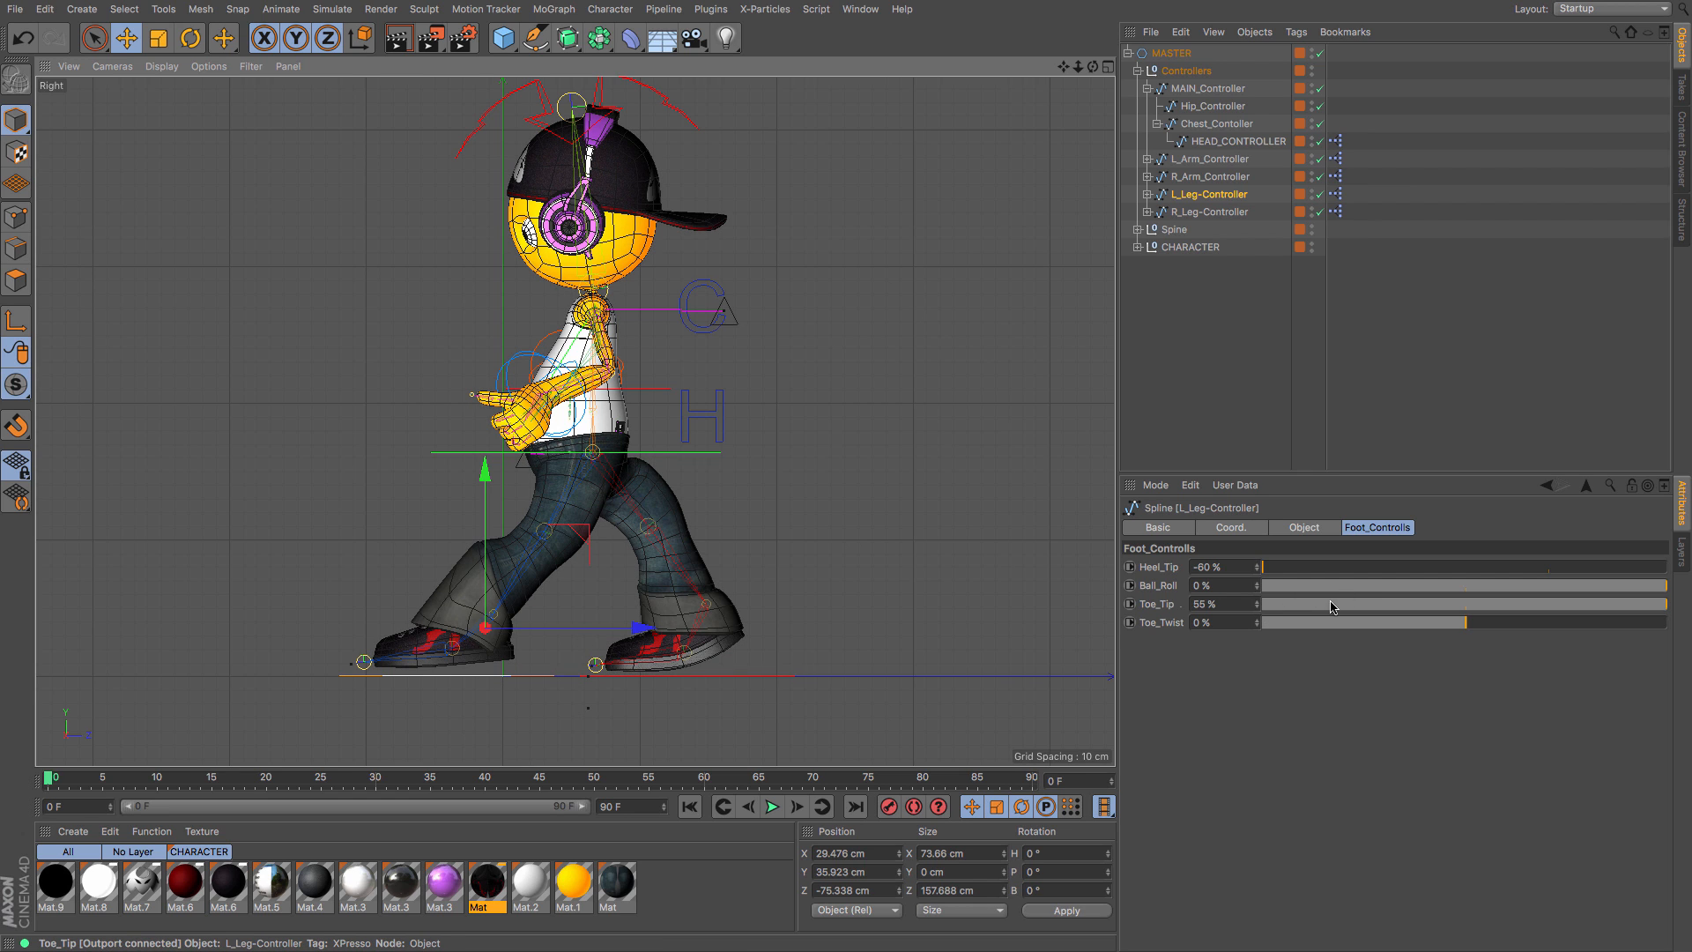
Step: Enable autokeying, set the left foot's Heel_Tip to 16 % and move L_Leg-Controller to about Z -65 cm
{"action": "left_click", "coordinate": [912, 804]}
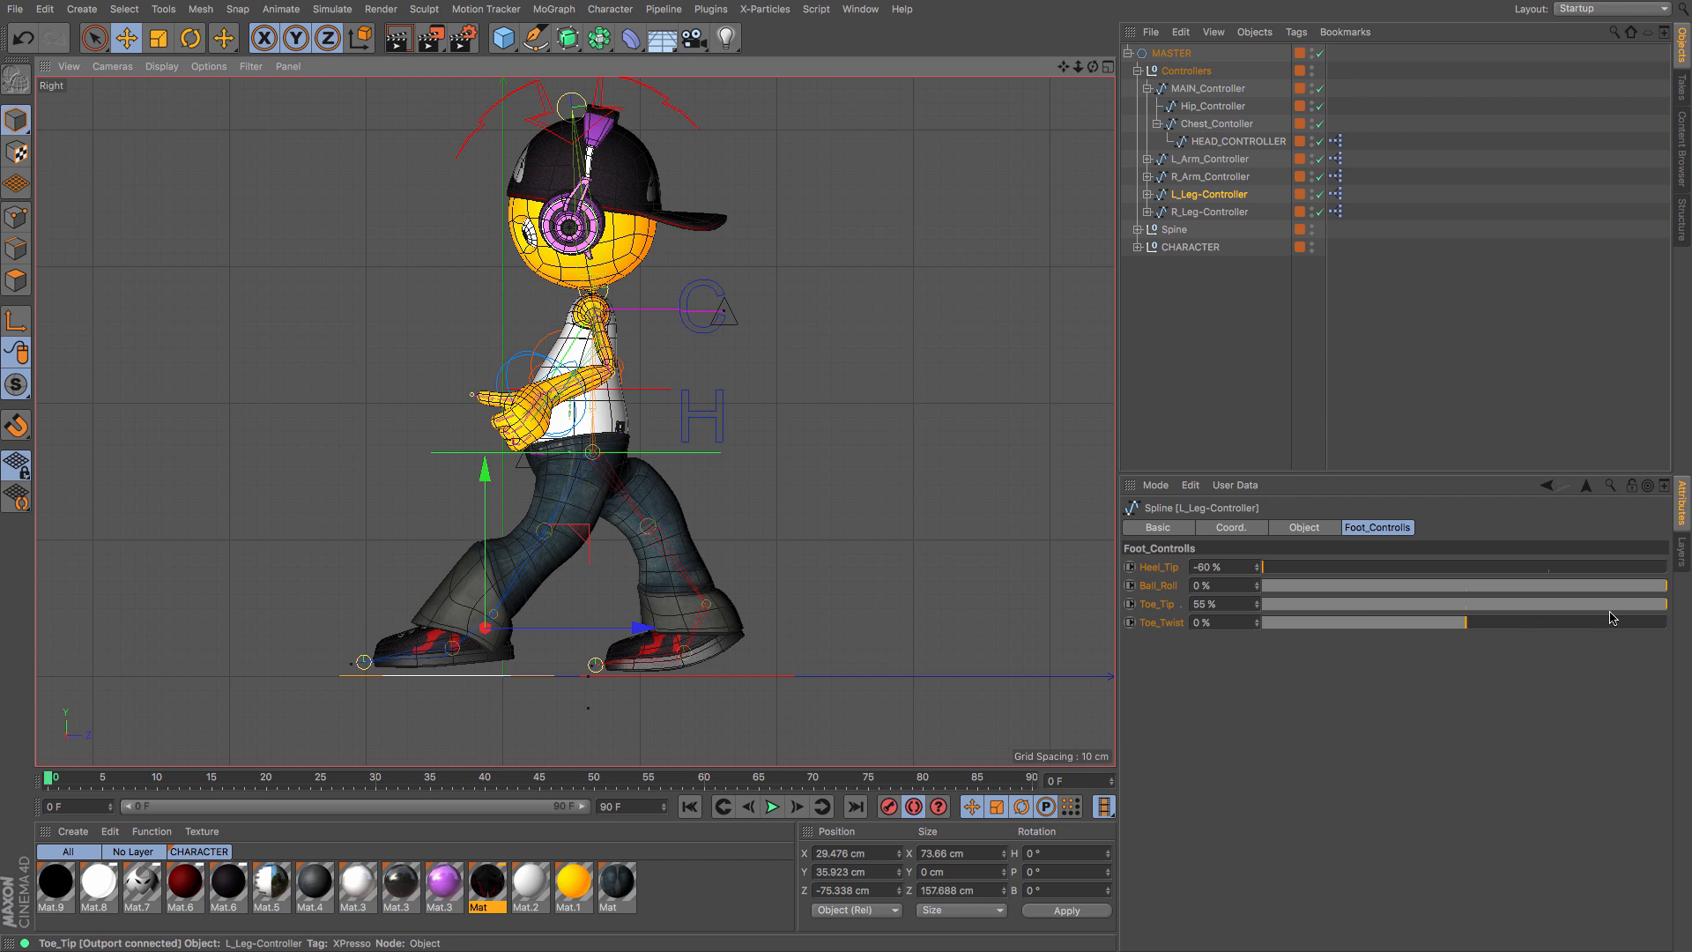
{"action": "left_click_drag", "start_coordinate": [1650, 588], "coordinate": [1690, 593]}
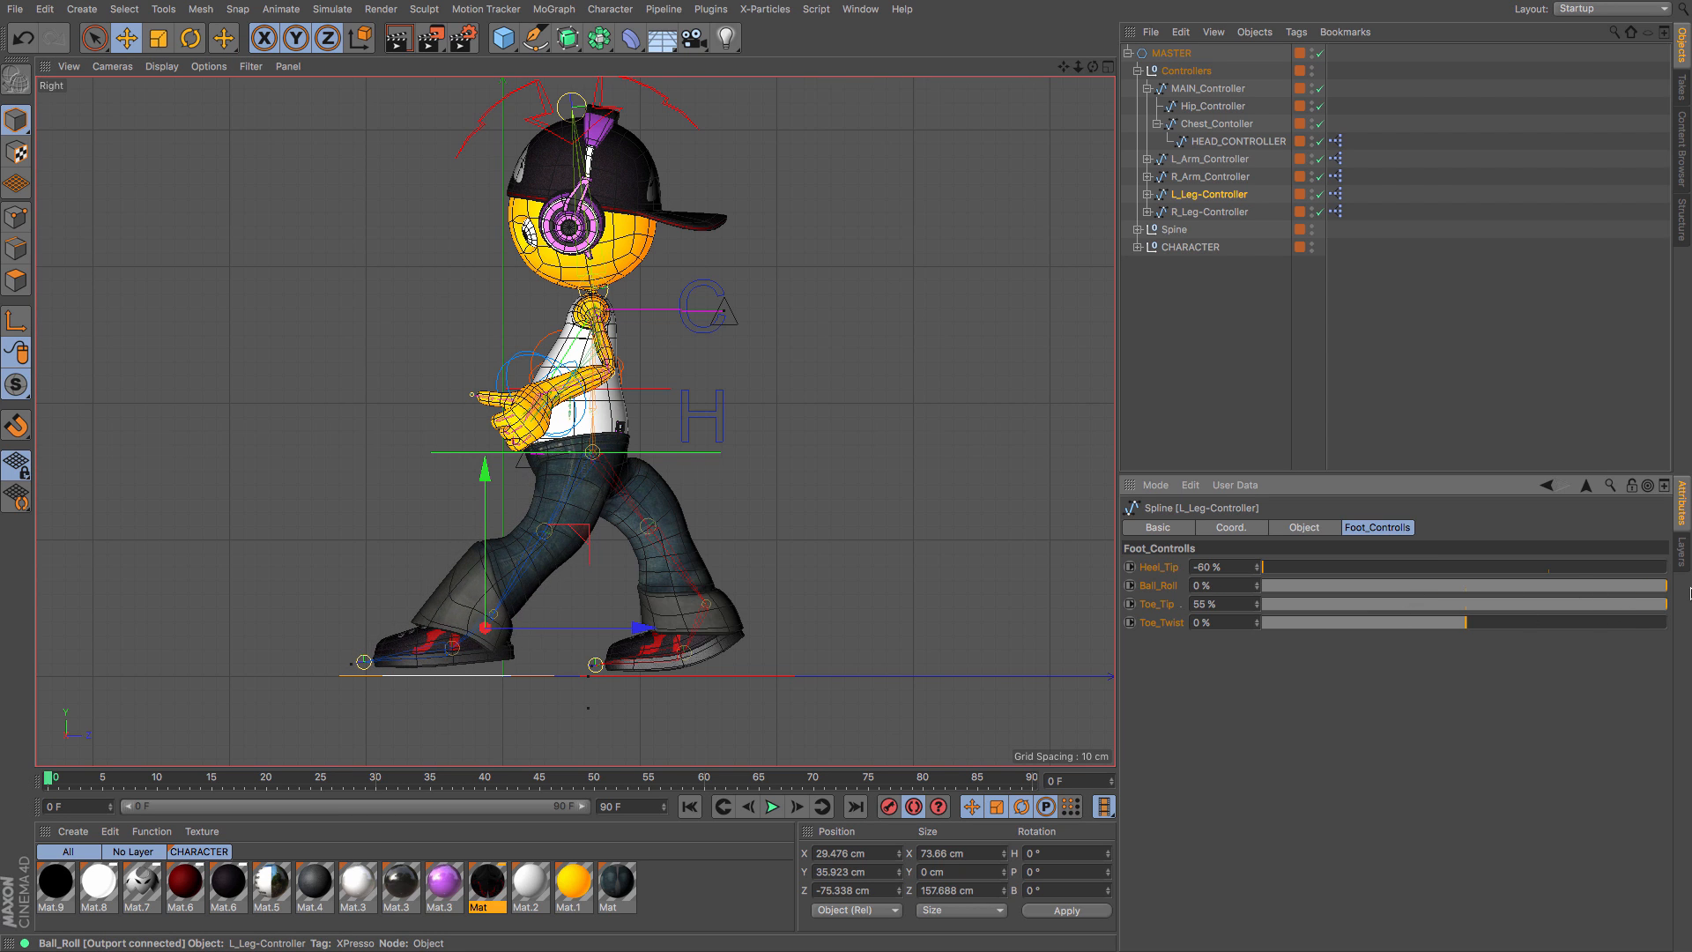
{"action": "left_click_drag", "start_coordinate": [1263, 566], "coordinate": [1625, 593]}
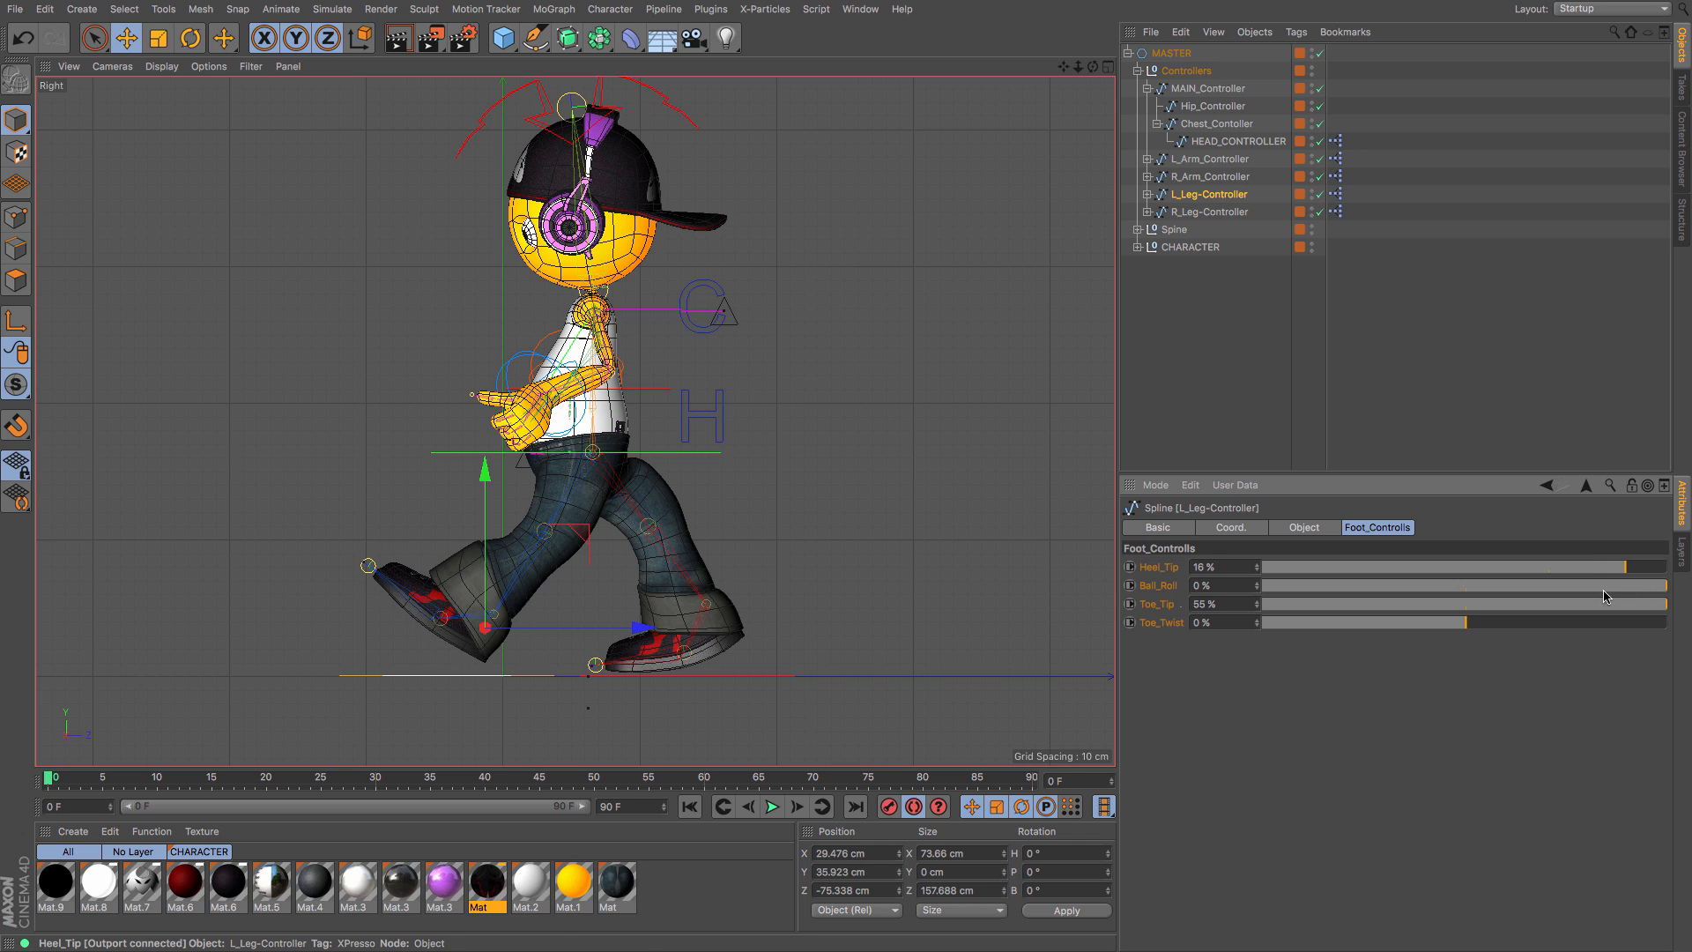
{"action": "left_click_drag", "start_coordinate": [831, 576], "coordinate": [831, 586]}
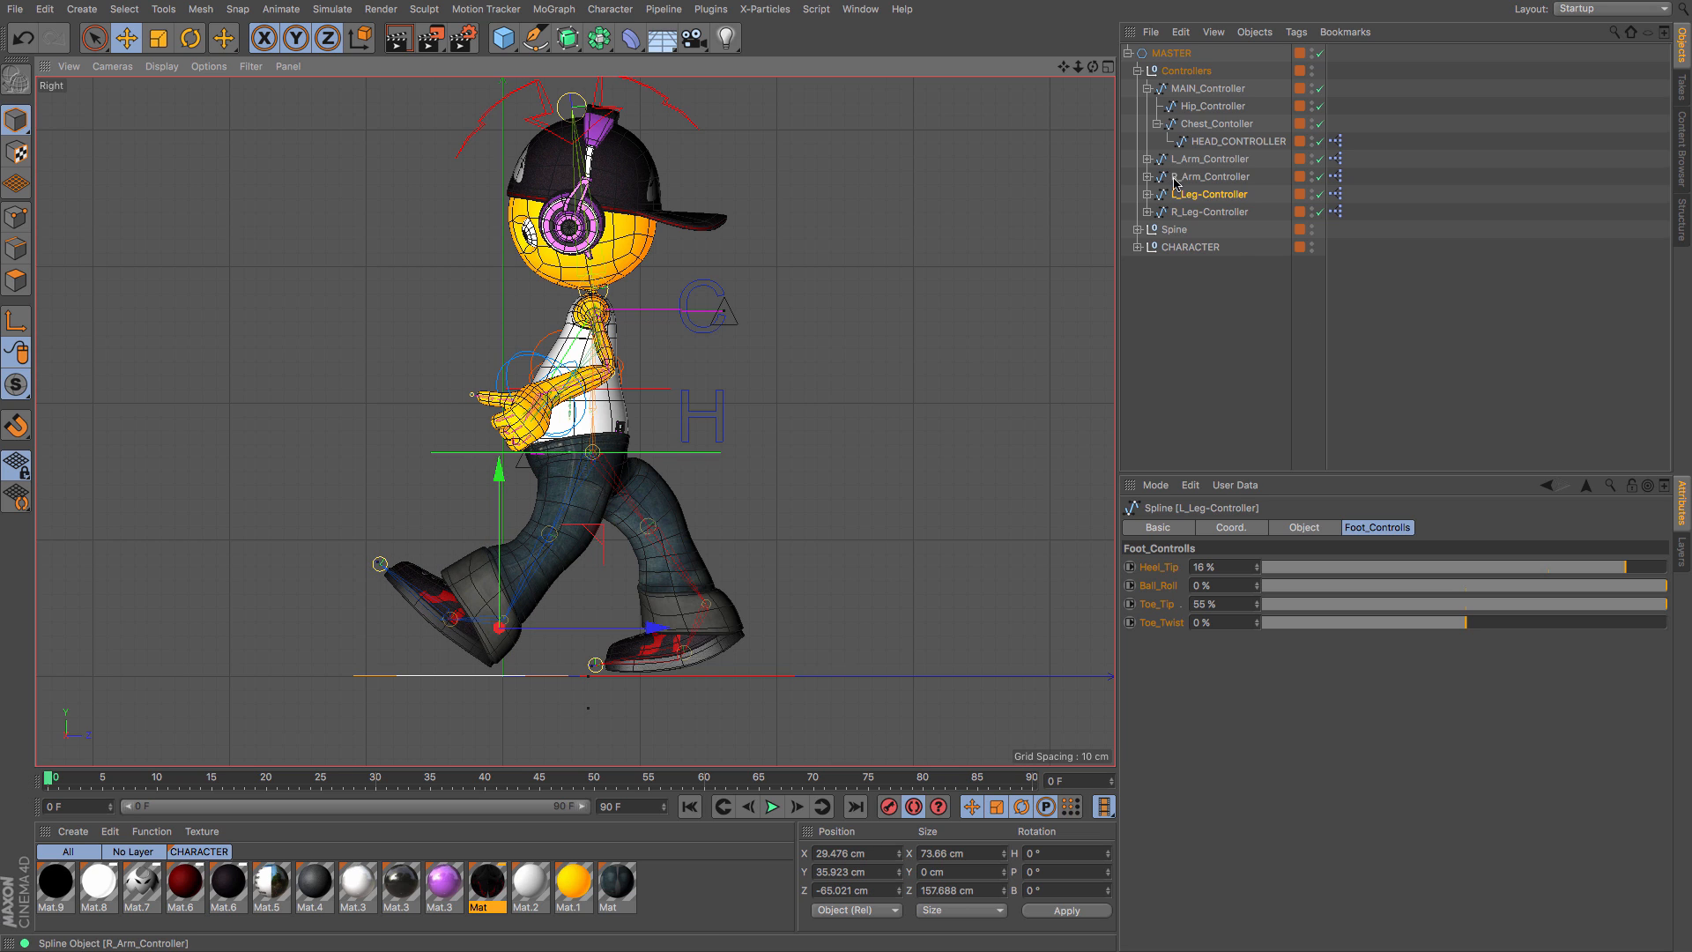
Step: Move R_Leg-Controller to about Z 89.7 cm and set the right foot's Ball_Roll to -60 %
{"action": "left_click", "coordinate": [1195, 212]}
{"action": "left_click_drag", "start_coordinate": [946, 465], "coordinate": [929, 464]}
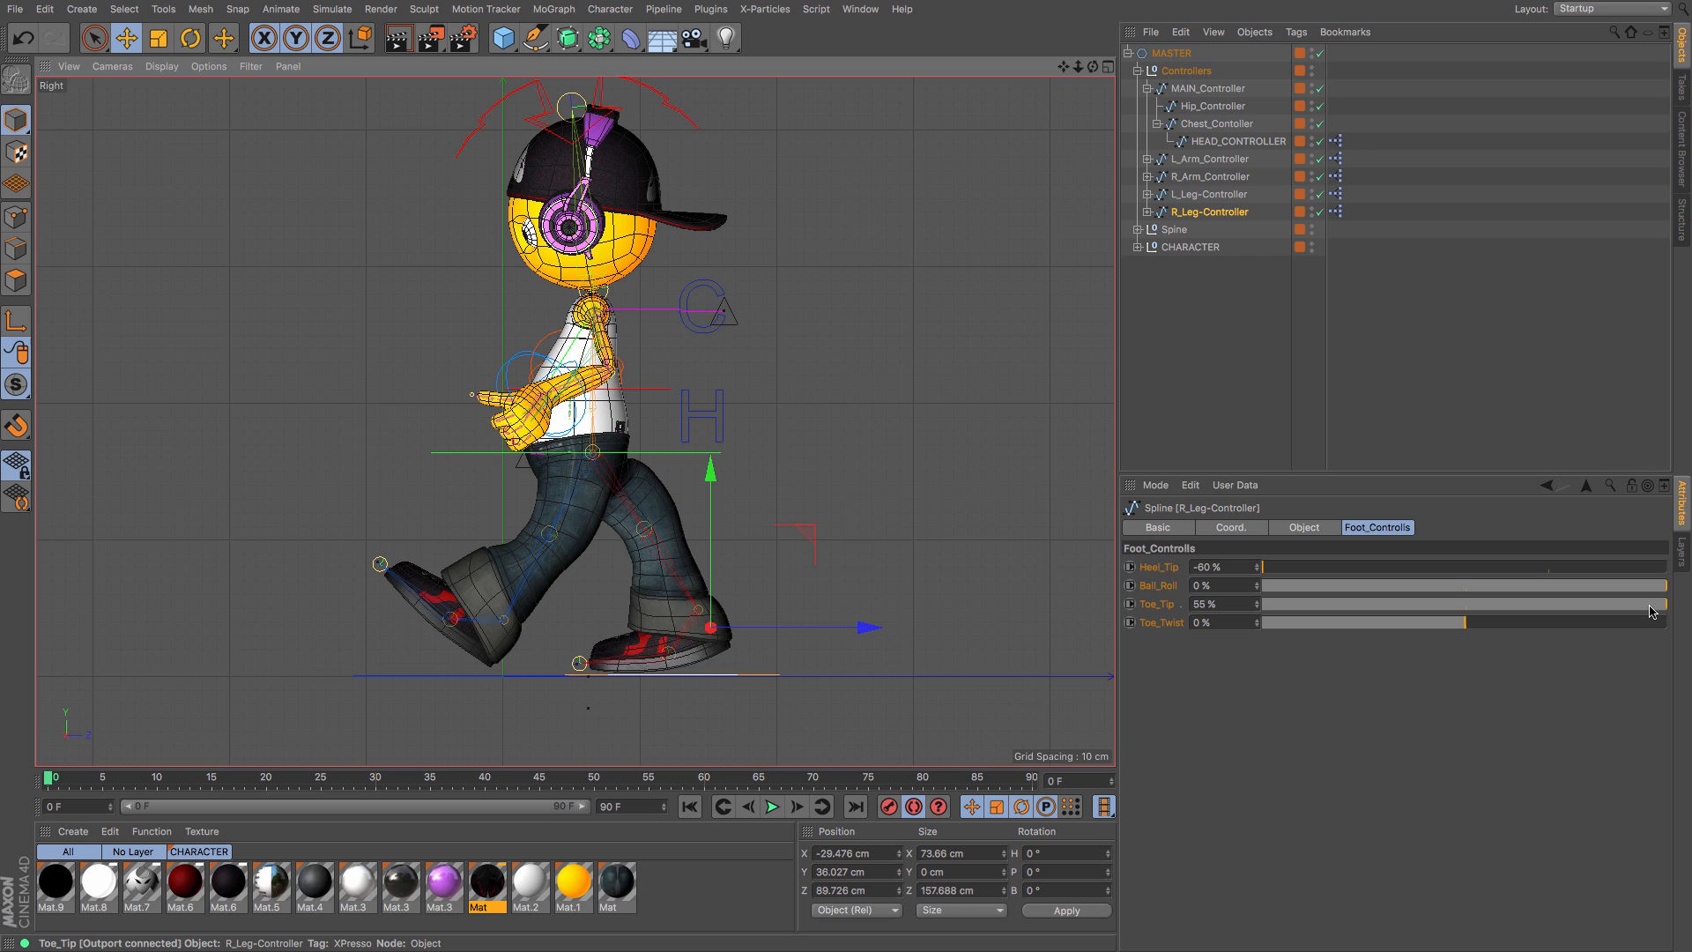
{"action": "left_click_drag", "start_coordinate": [1646, 612], "coordinate": [1134, 617]}
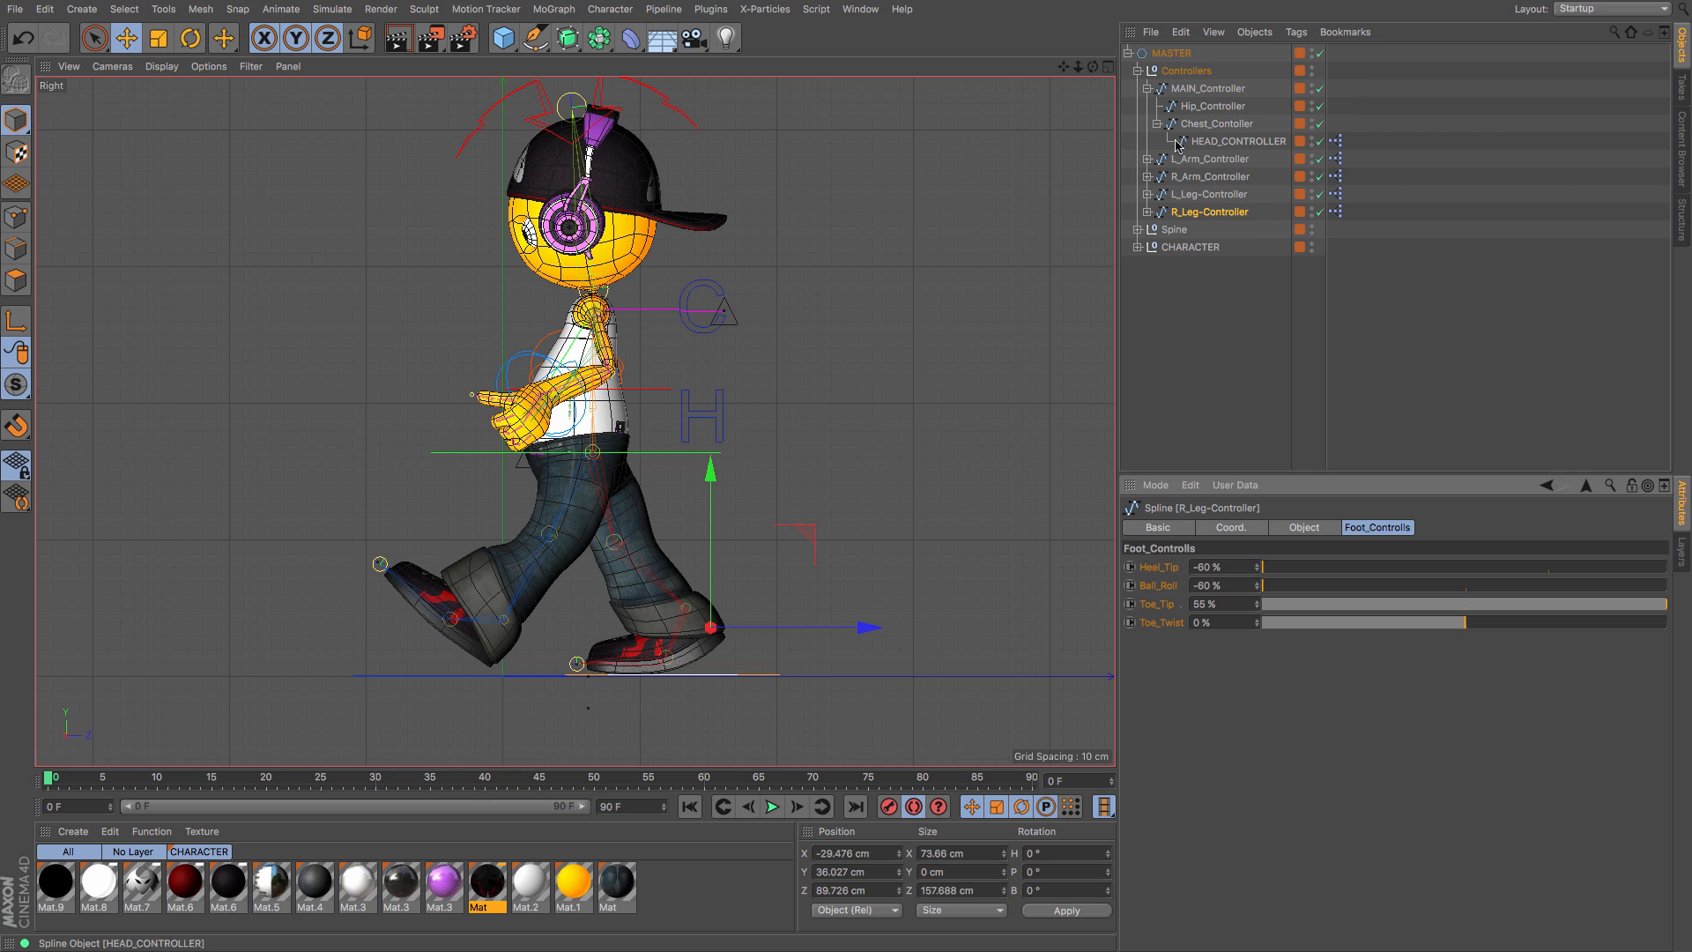
Step: Select Hip_Controller and Chest_Contoller together and lower them to about Y 214.1 cm
{"action": "left_click", "coordinate": [1199, 107]}
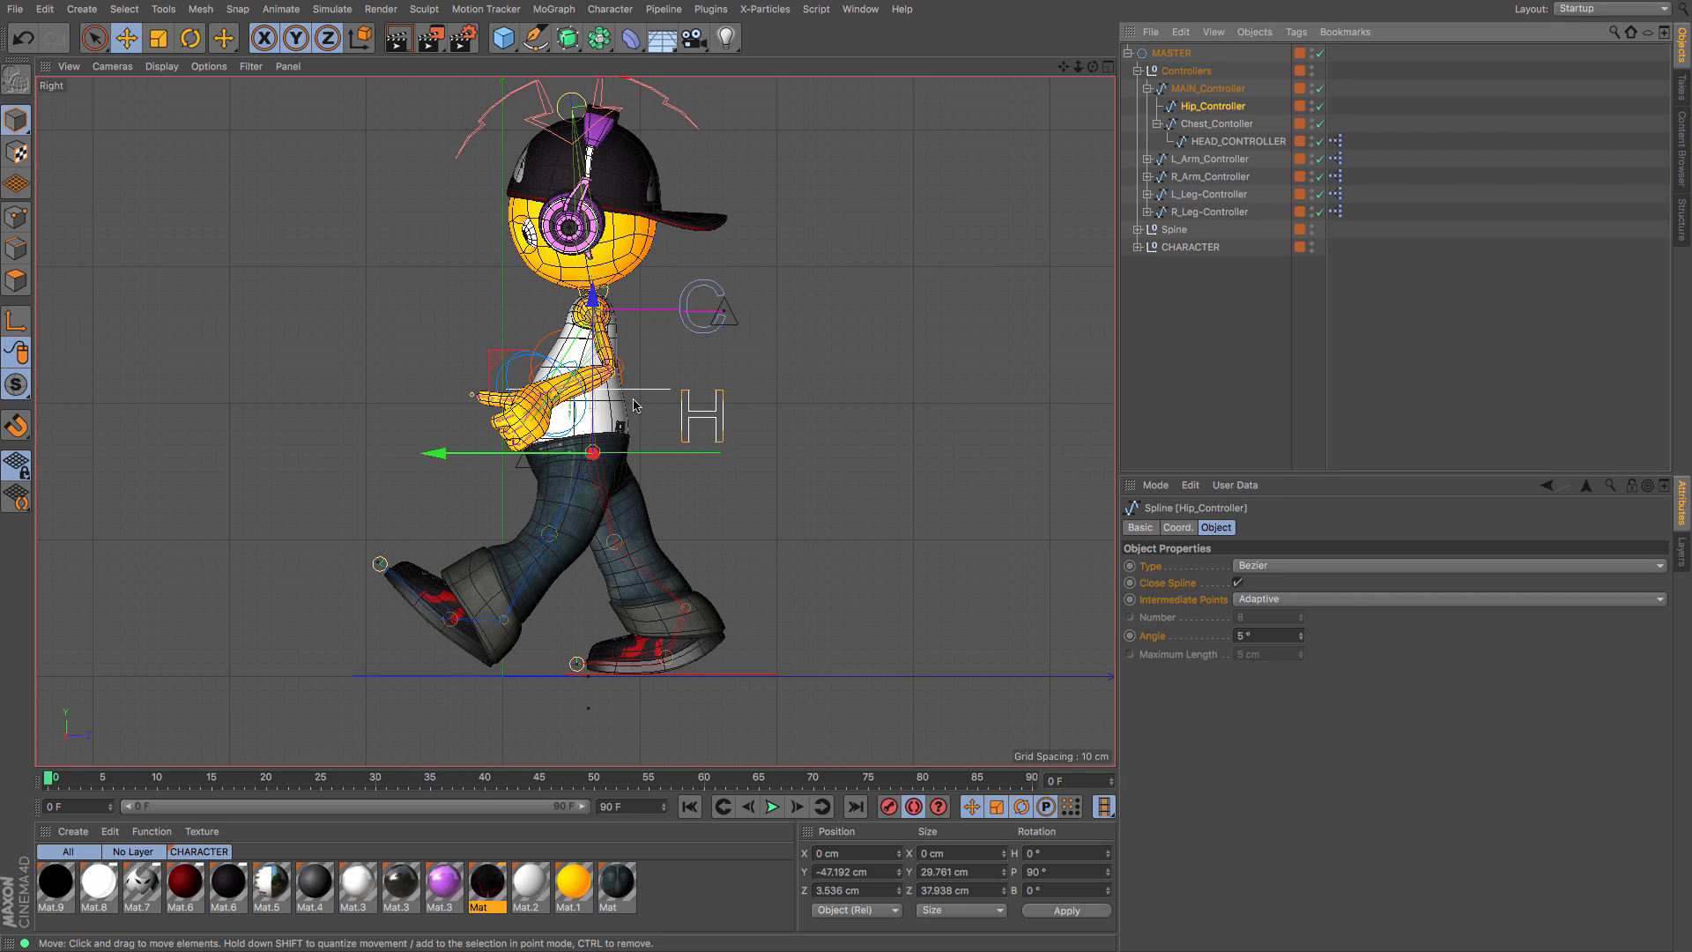
{"action": "left_click_drag", "start_coordinate": [633, 407], "coordinate": [594, 323]}
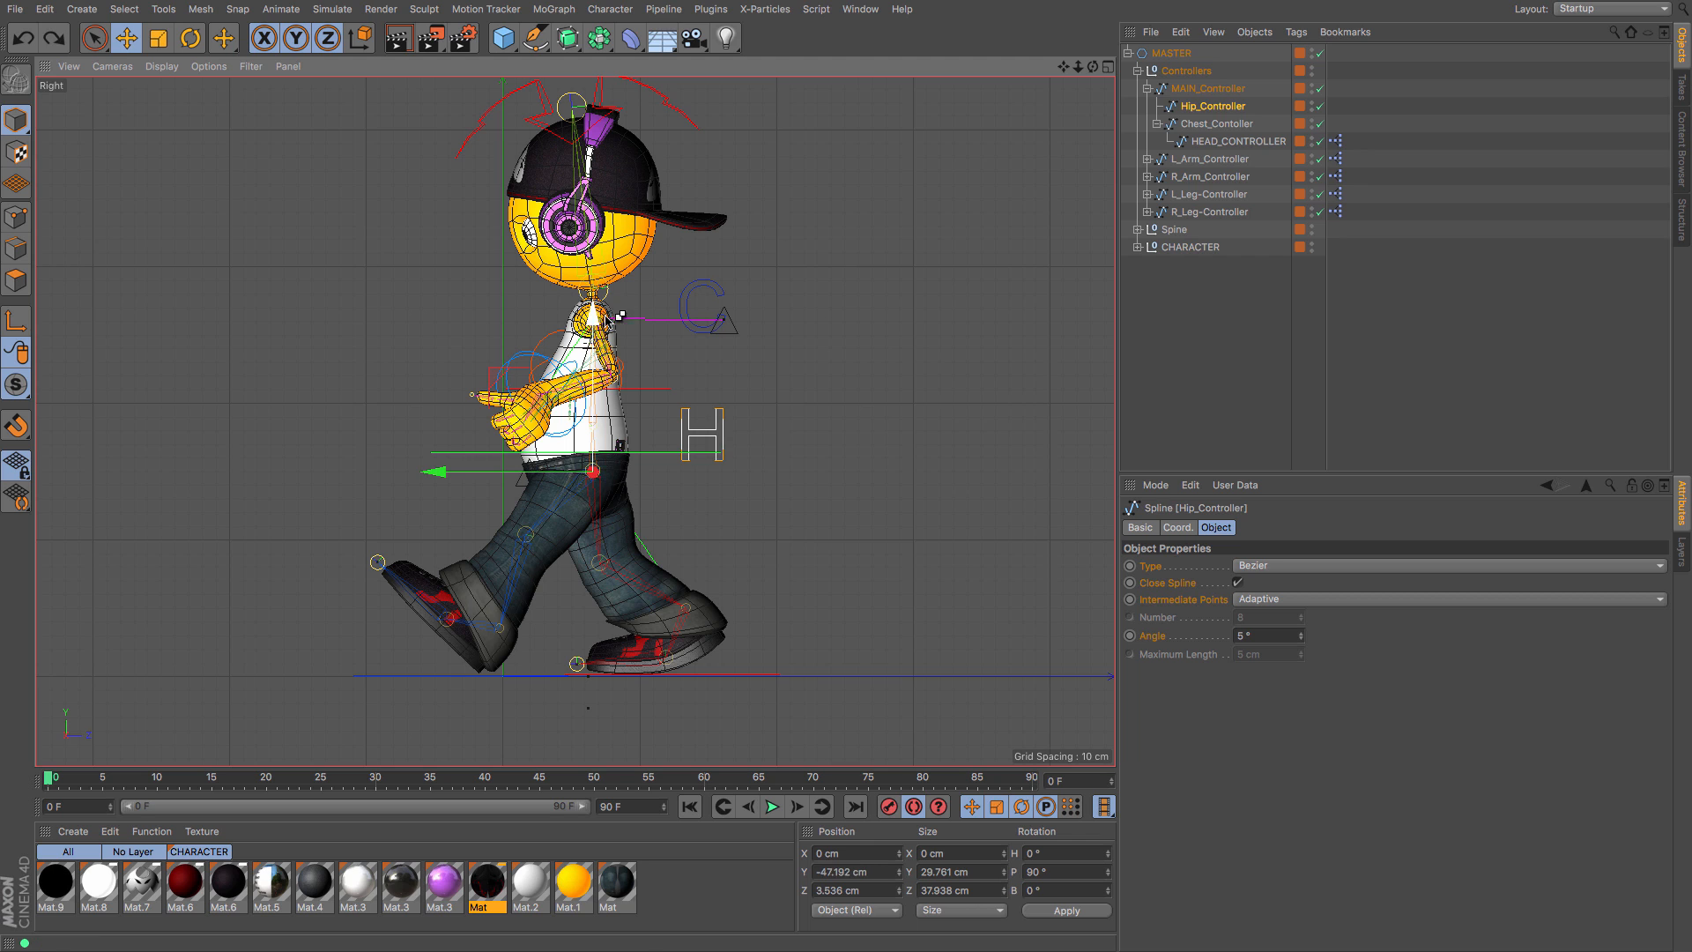
{"action": "key", "text": "ctrl+z"}
{"action": "left_click", "coordinate": [1217, 123], "text": "ctrl"}
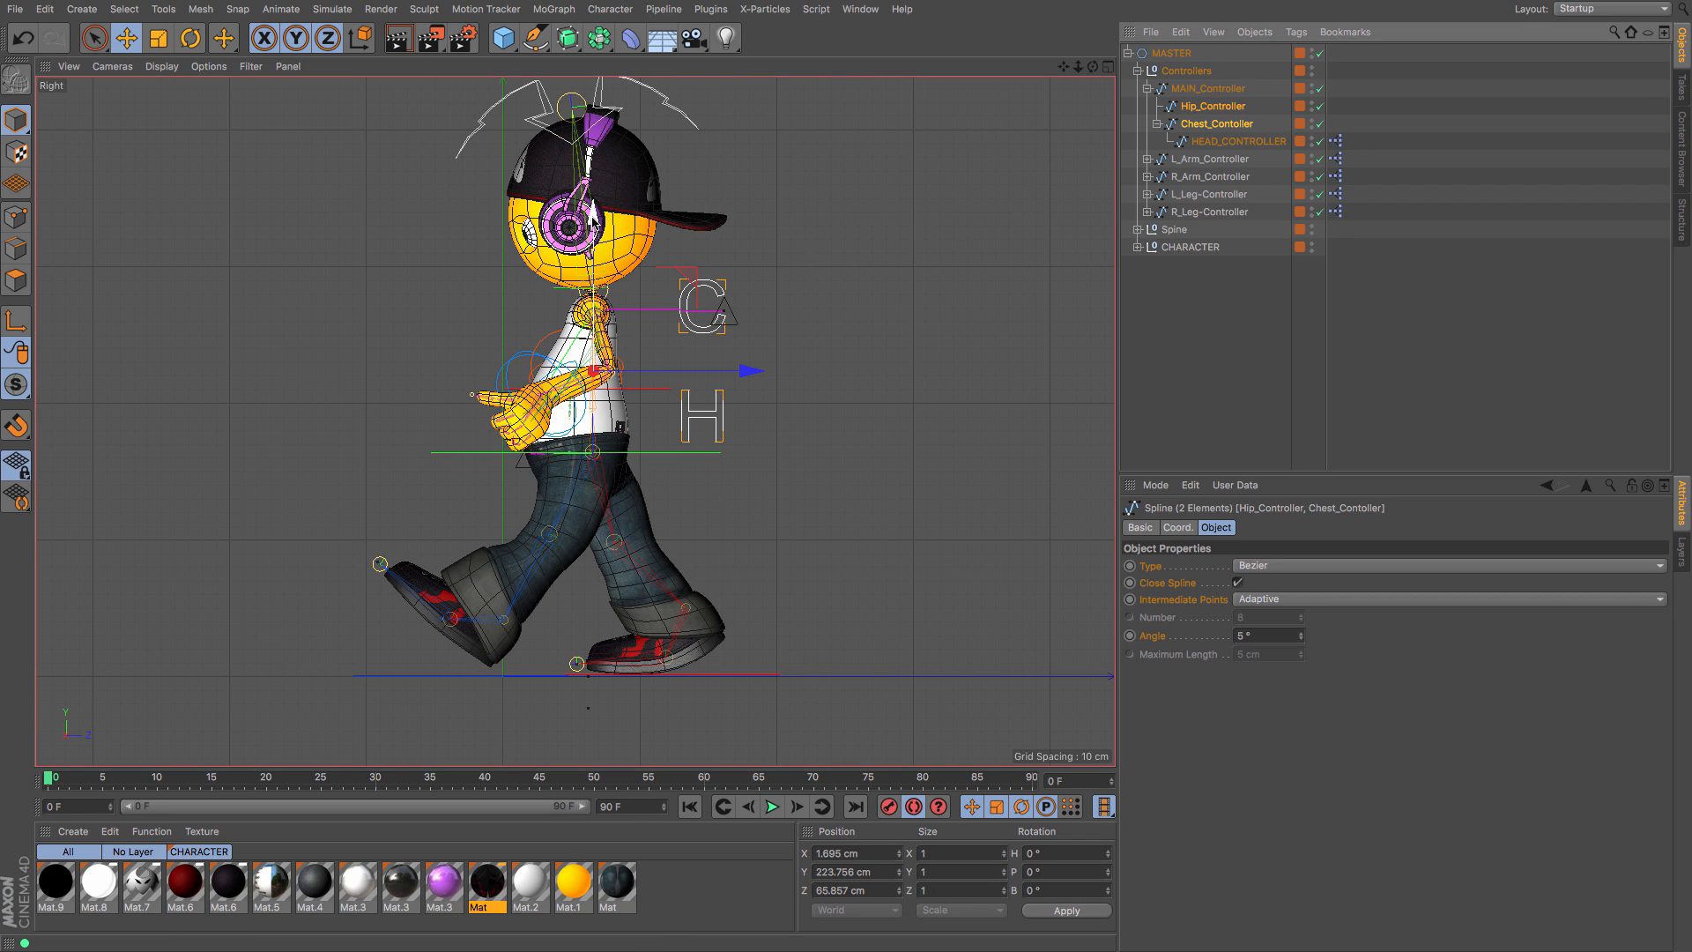
{"action": "left_click_drag", "start_coordinate": [594, 216], "coordinate": [600, 233]}
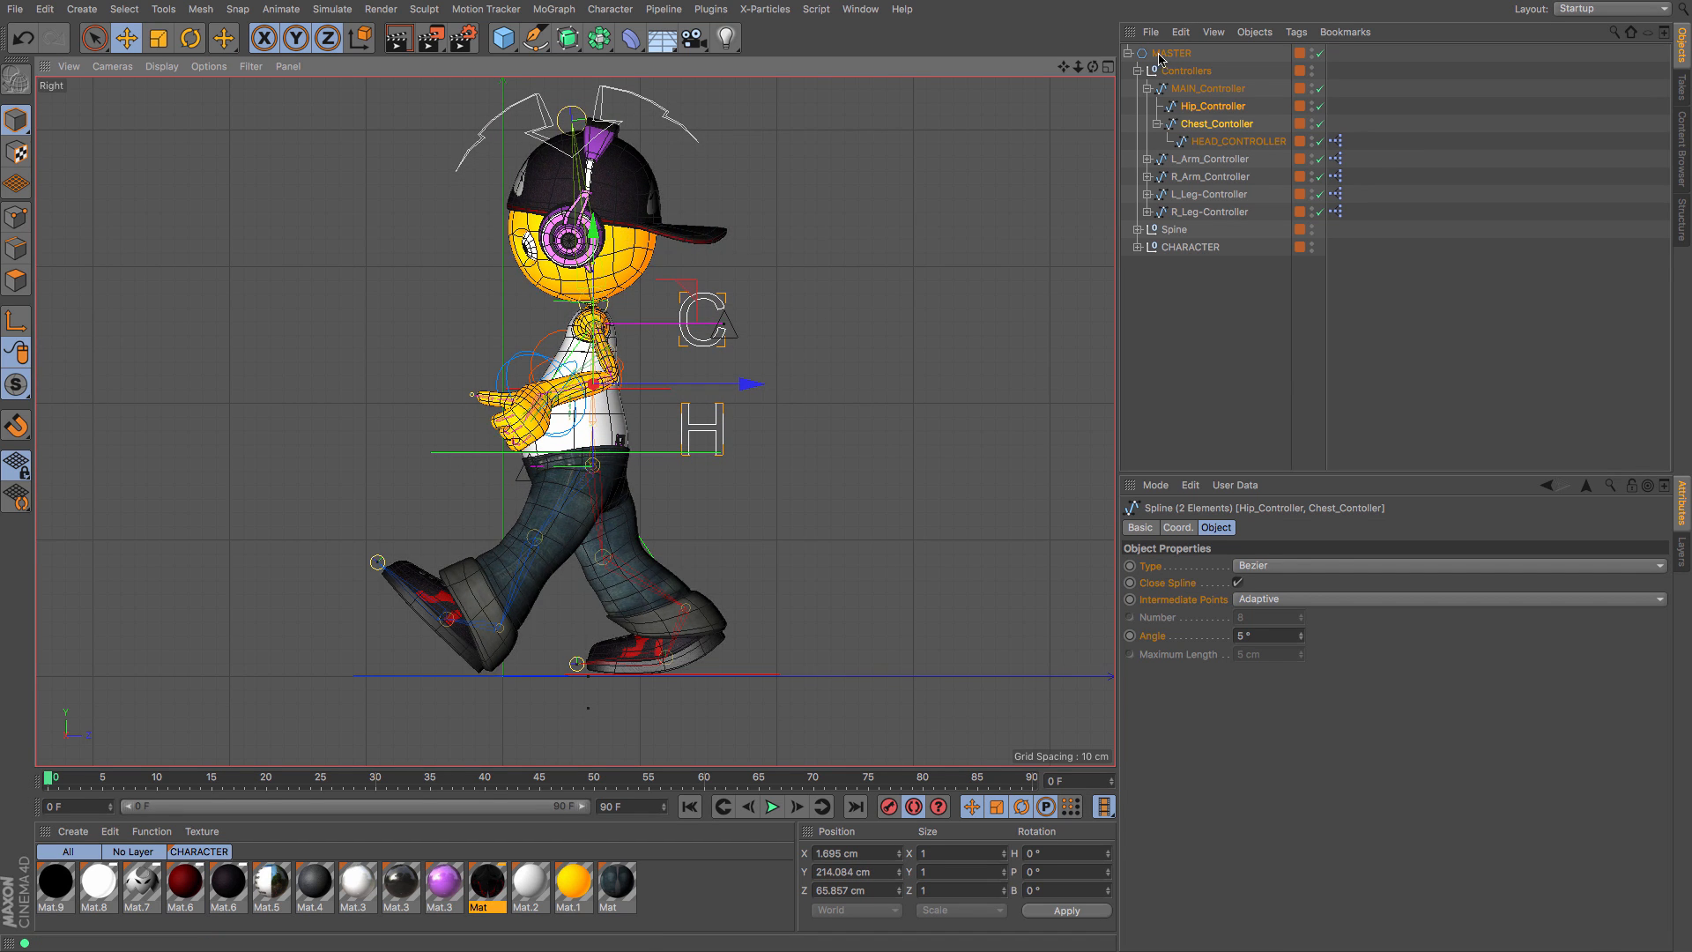
Step: Pitch R_Leg-Controller to about 15.7° and move it to about Y 54.7 cm, Z 102.6 cm
{"action": "left_click", "coordinate": [1219, 211]}
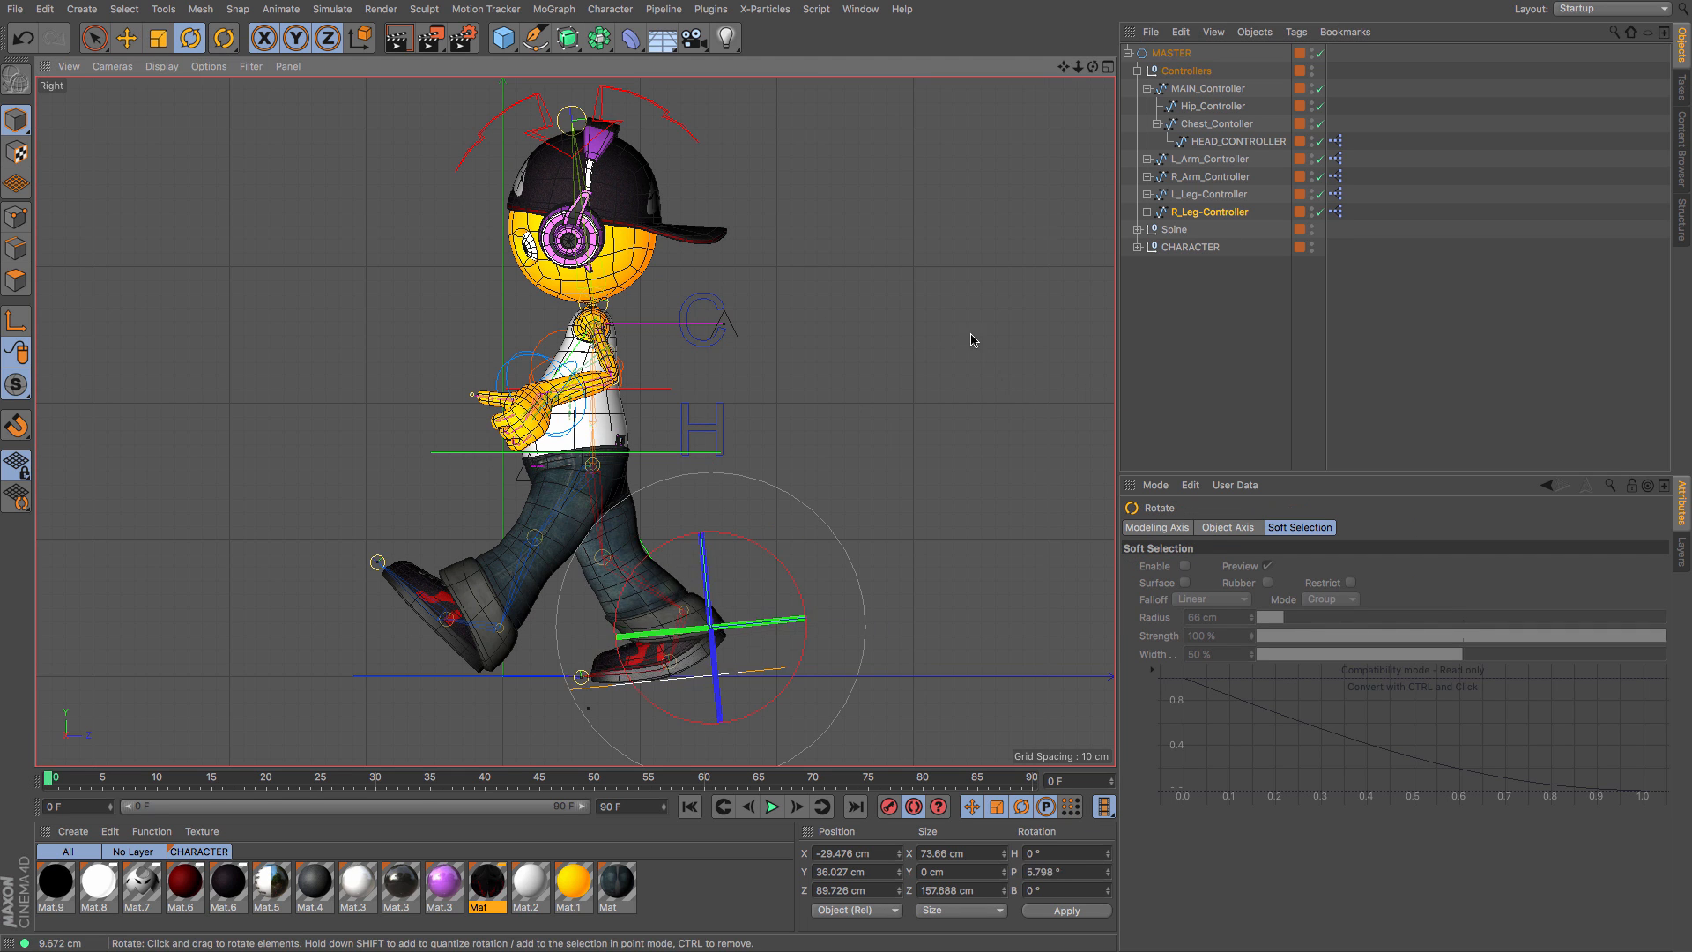
{"action": "left_click_drag", "start_coordinate": [952, 303], "coordinate": [908, 286]}
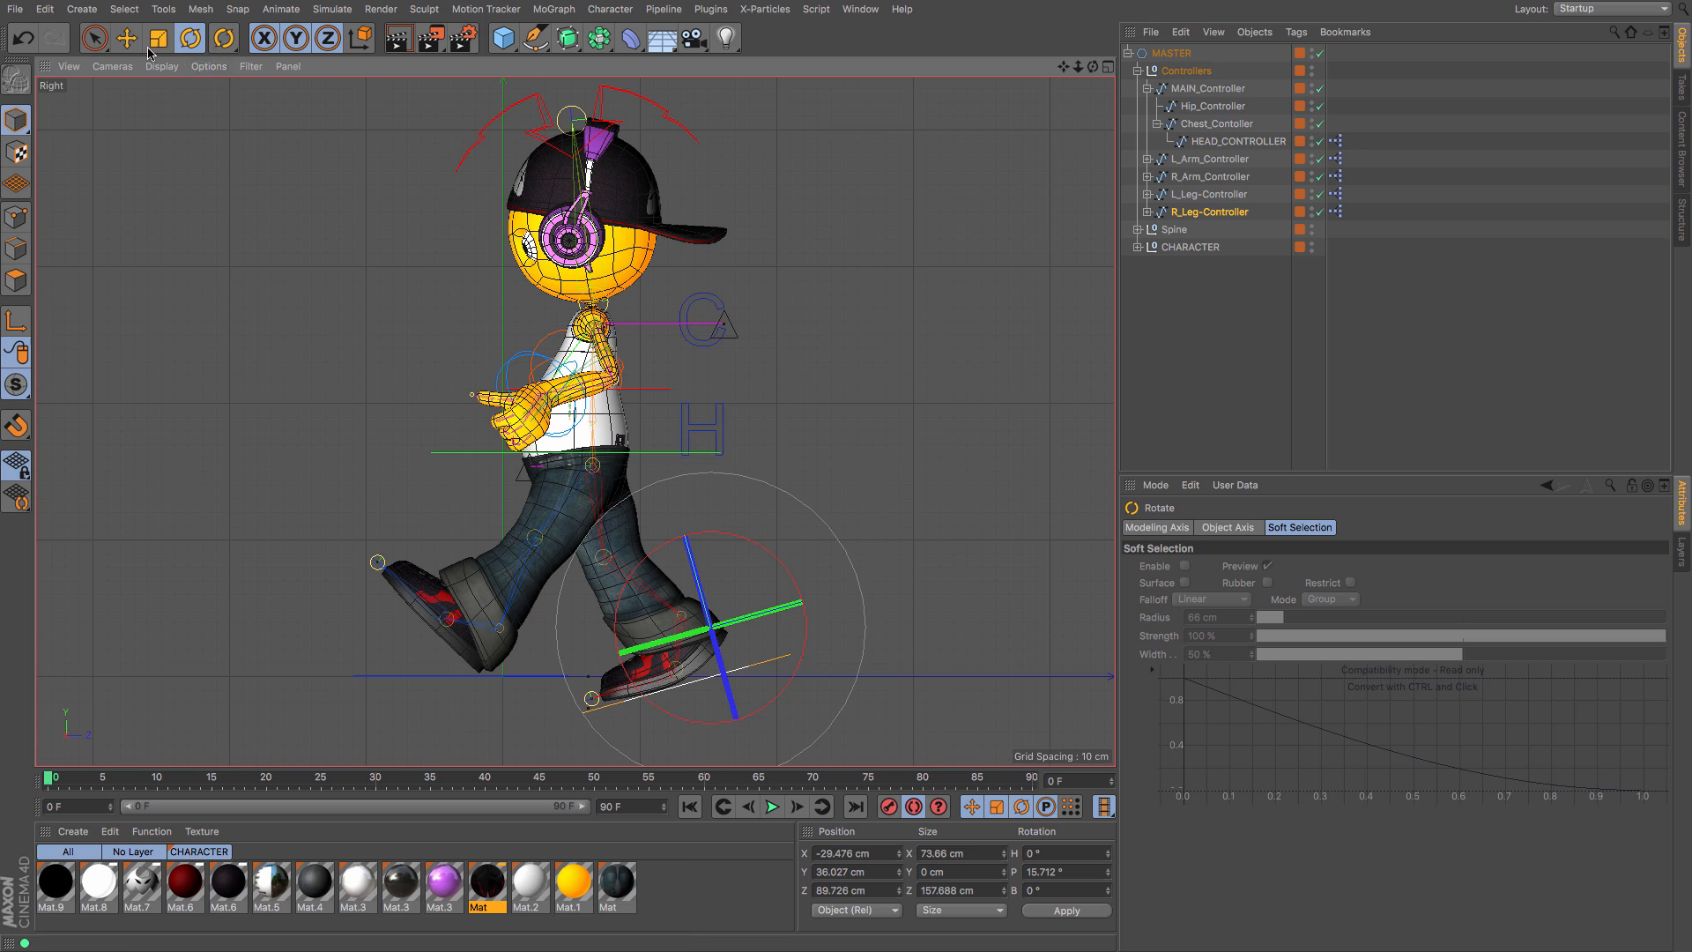
{"action": "key", "text": "e"}
{"action": "left_click_drag", "start_coordinate": [159, 257], "coordinate": [179, 226]}
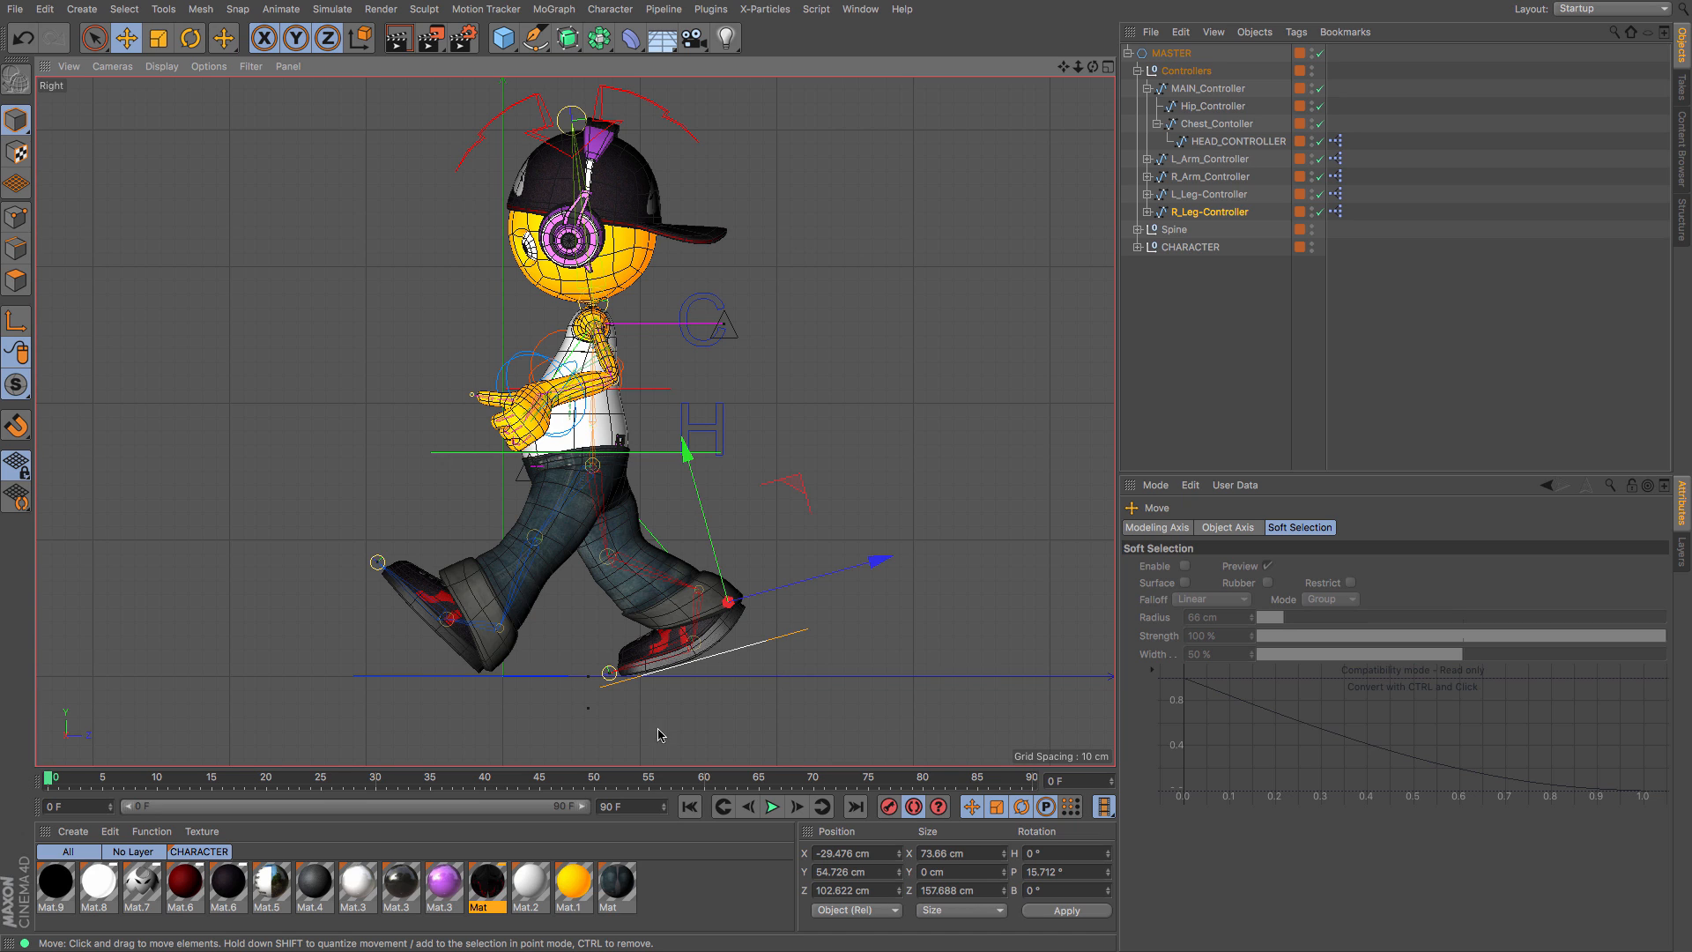
Step: Go to frame 5 of the animation
{"action": "left_click", "coordinate": [103, 780]}
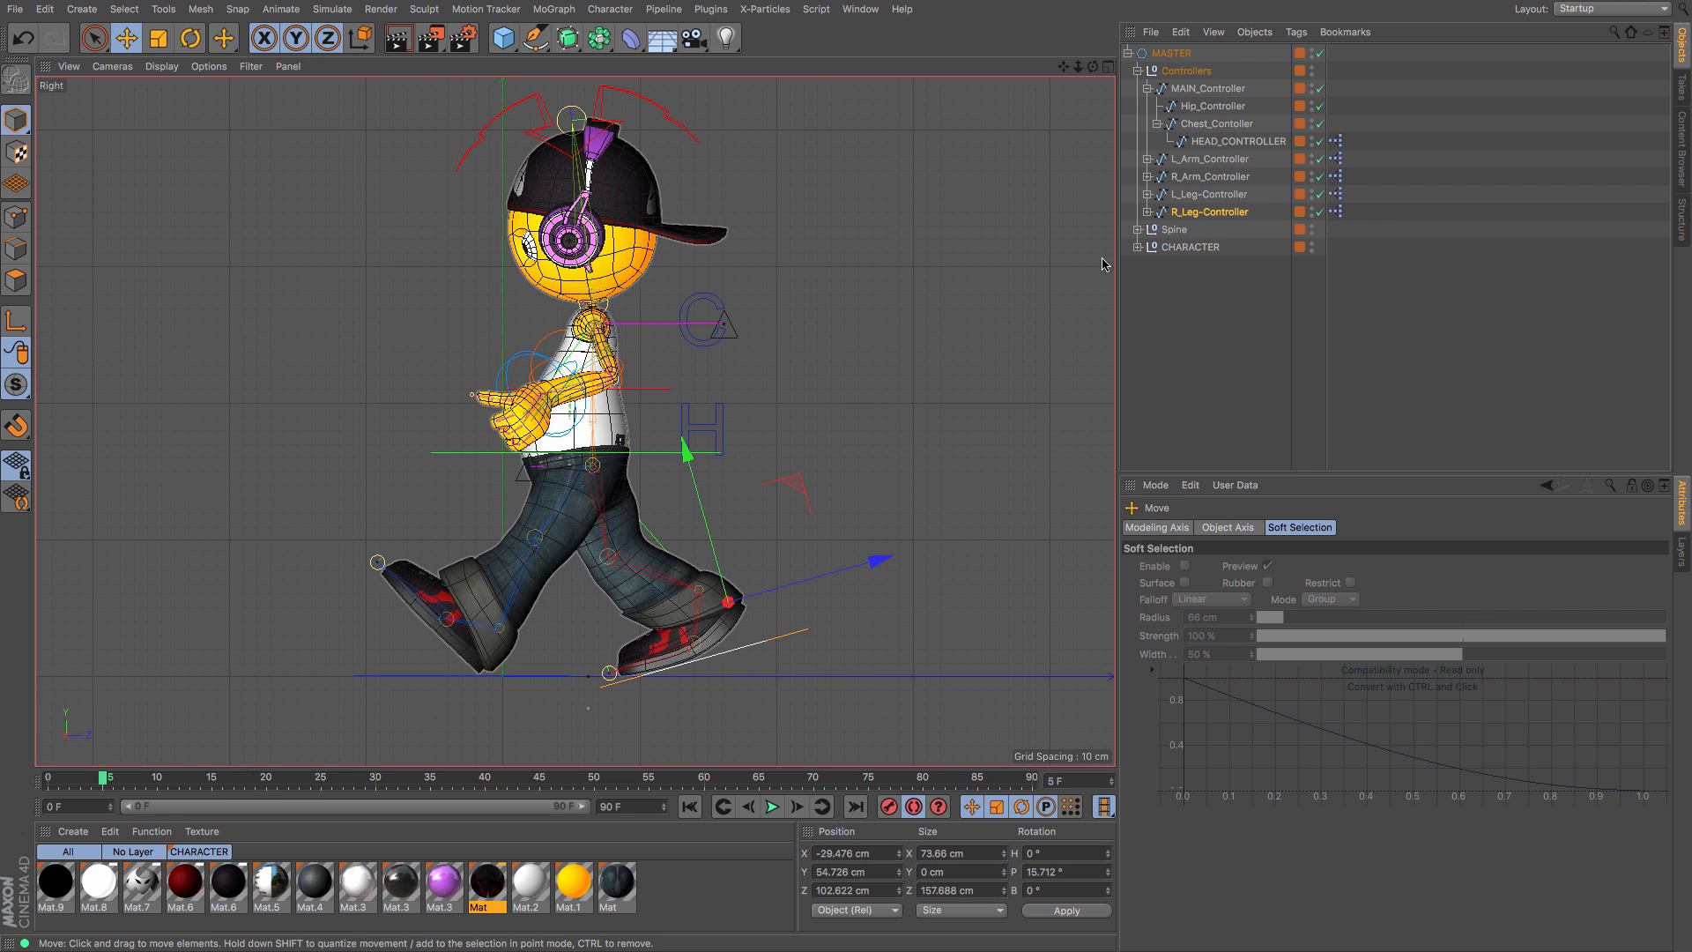
{"action": "left_click", "coordinate": [1216, 194]}
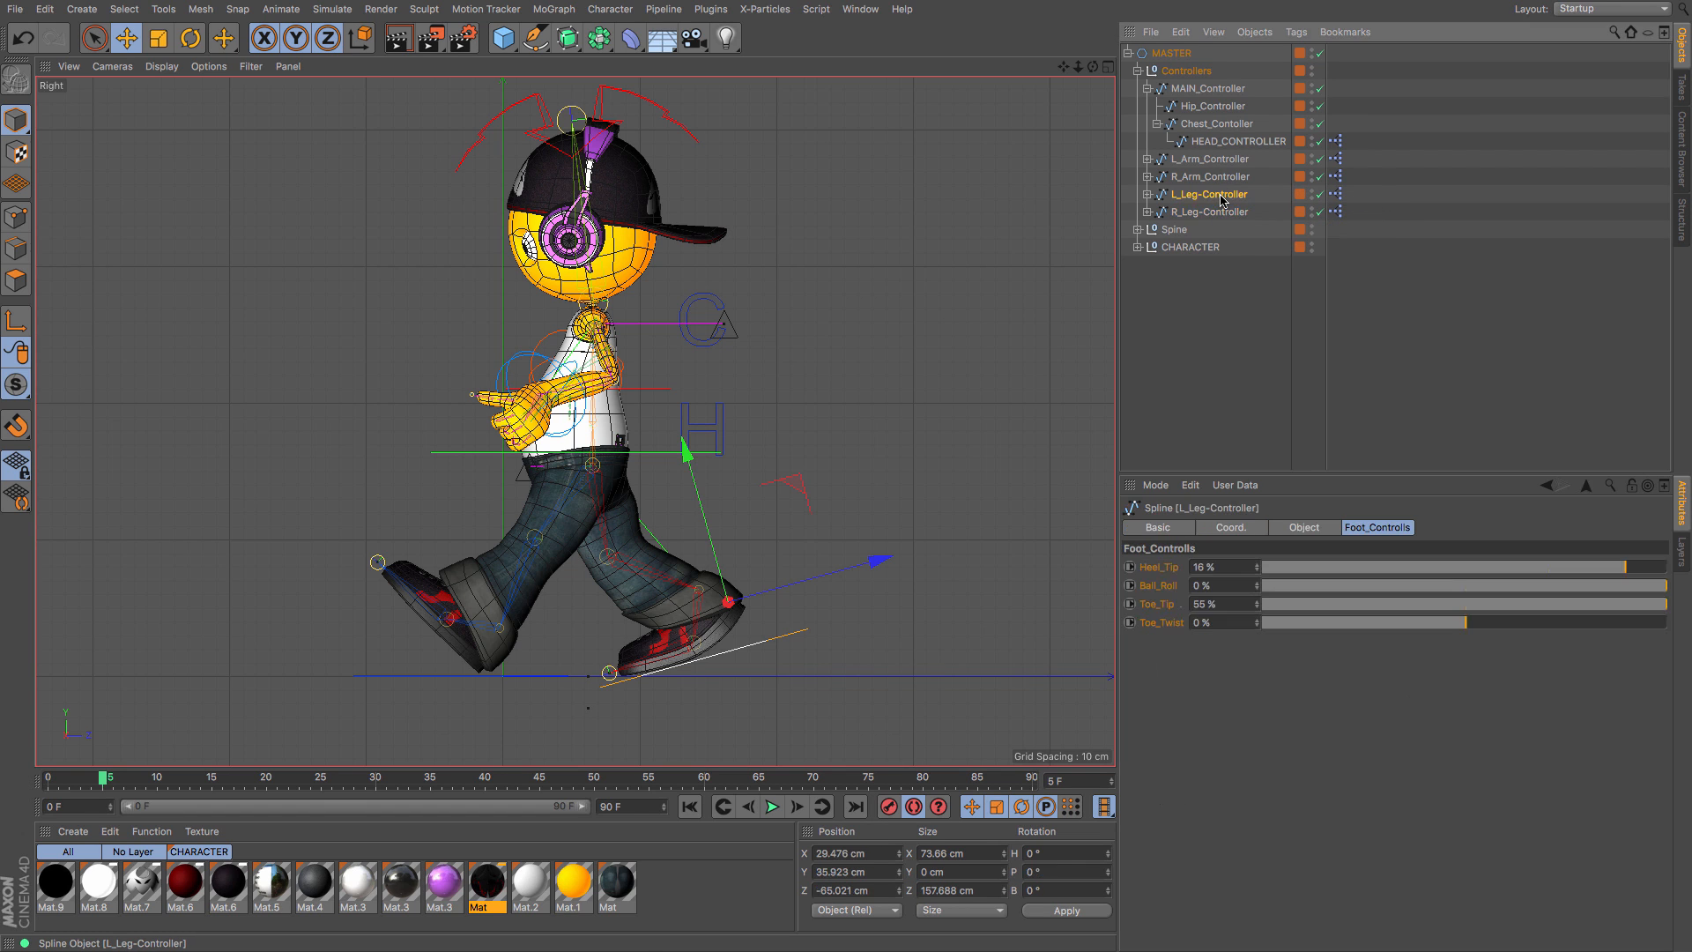
{"action": "left_click", "coordinate": [191, 38]}
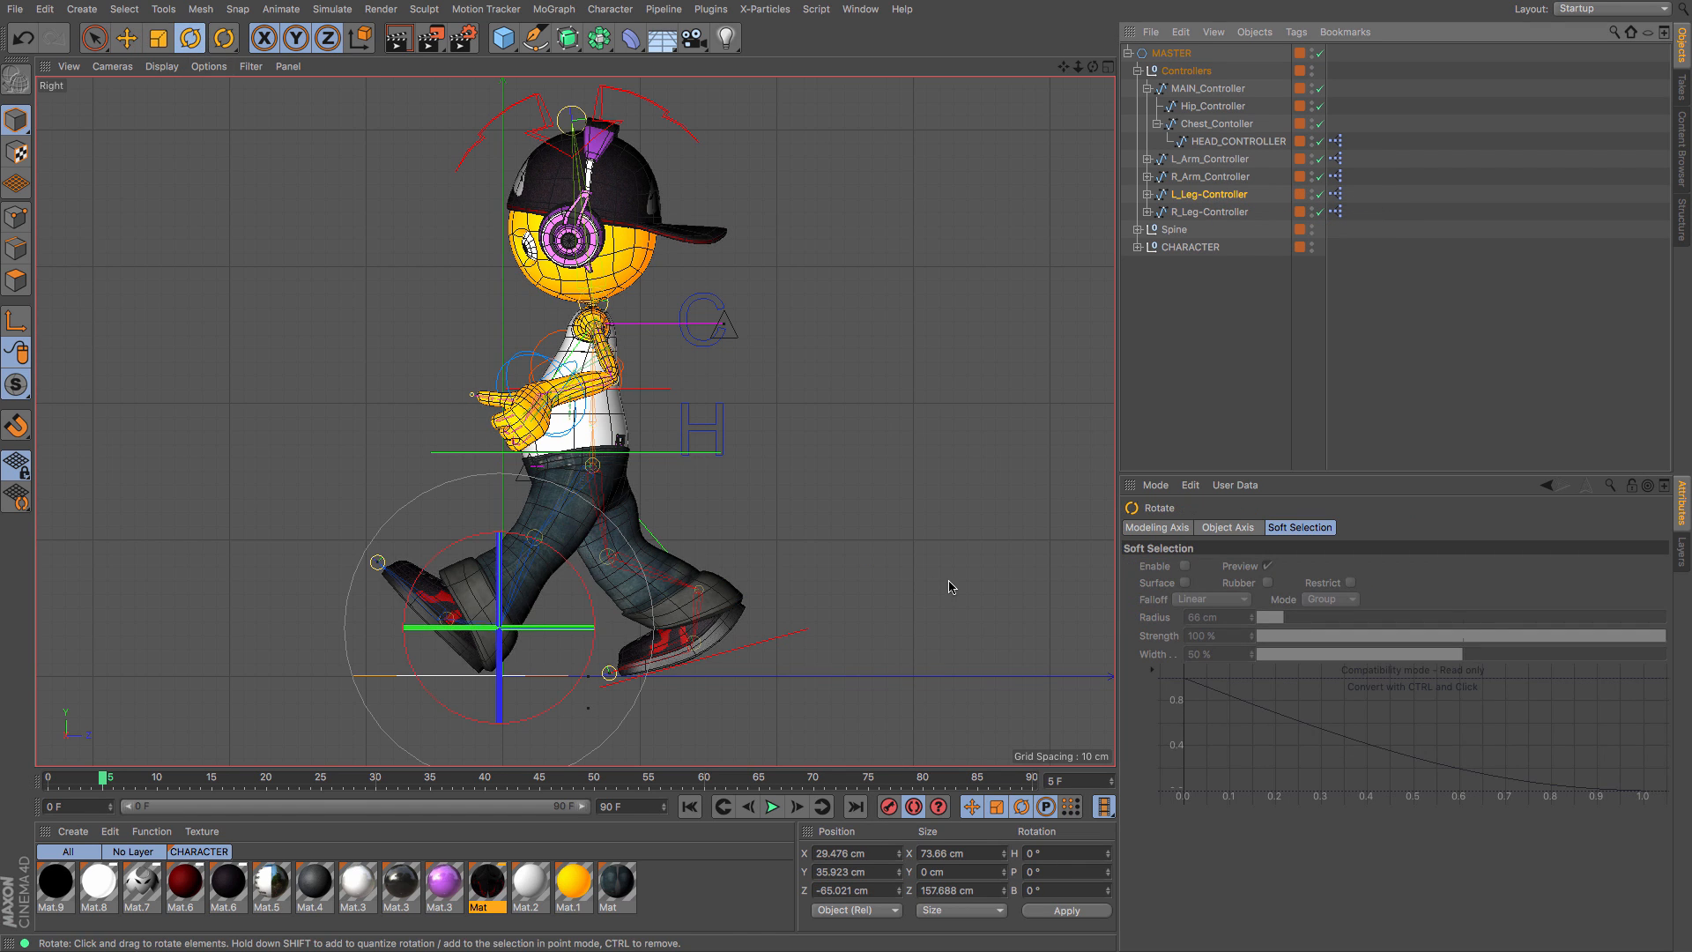
{"action": "left_click_drag", "start_coordinate": [952, 585], "coordinate": [840, 454]}
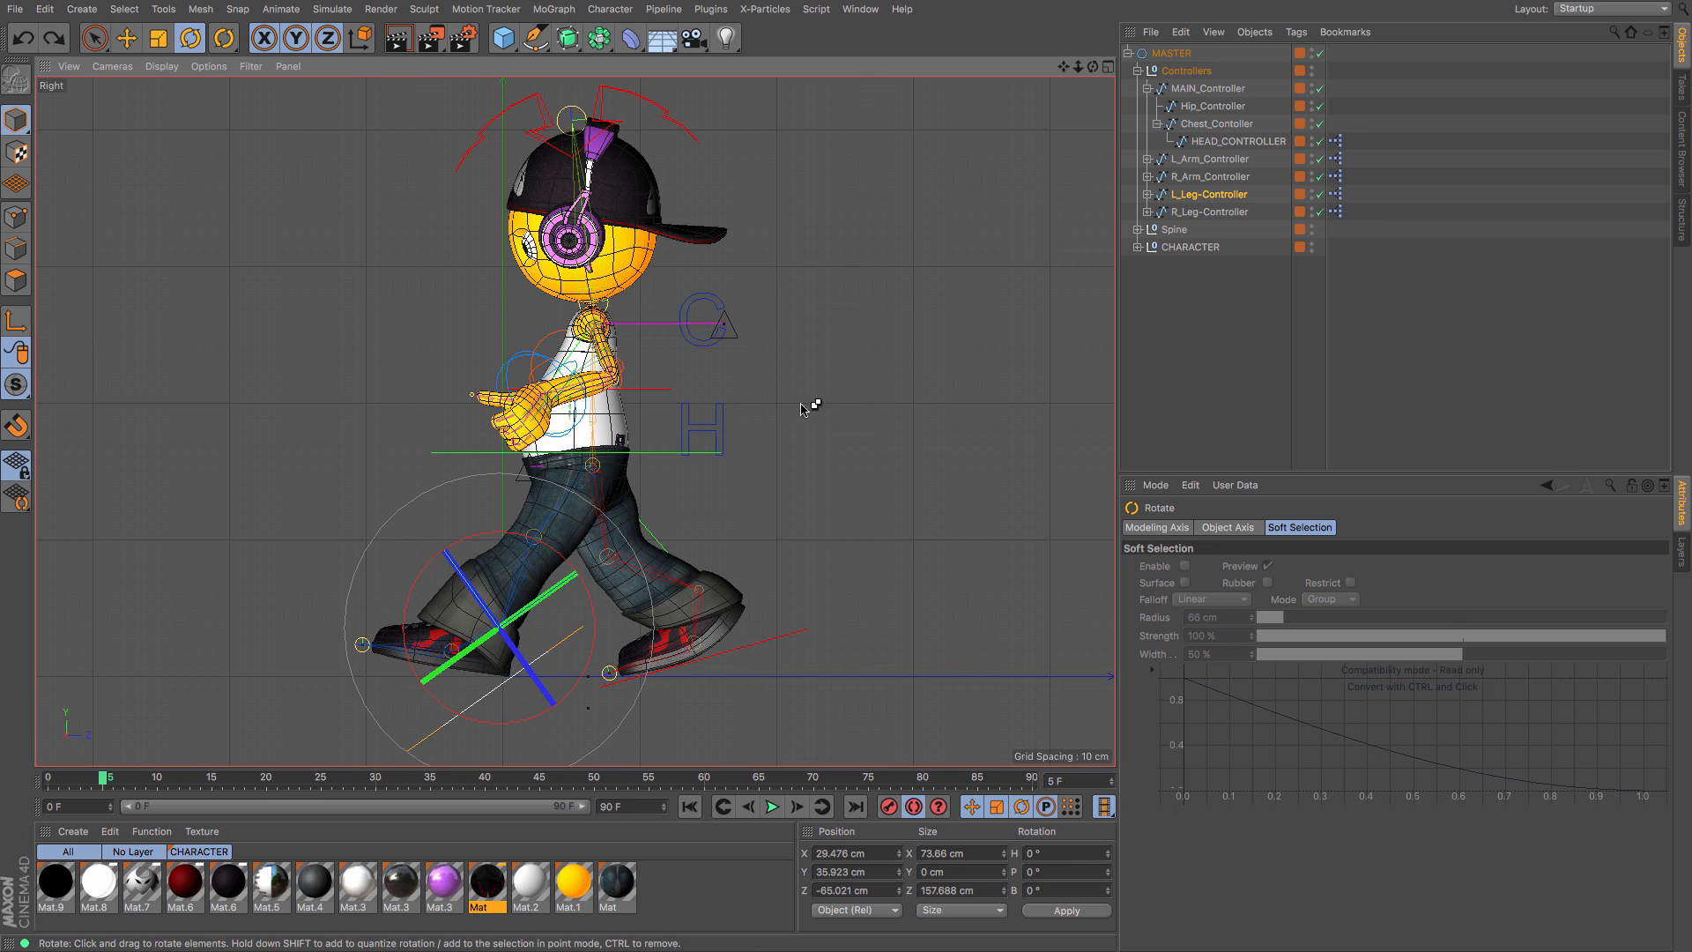
{"action": "key", "text": "ctrl+z"}
Step: Flatten the left foot by setting Heel_Tip to -60 % and move L_Leg-Controller to about Z -37.3 cm
{"action": "left_click", "coordinate": [1232, 195]}
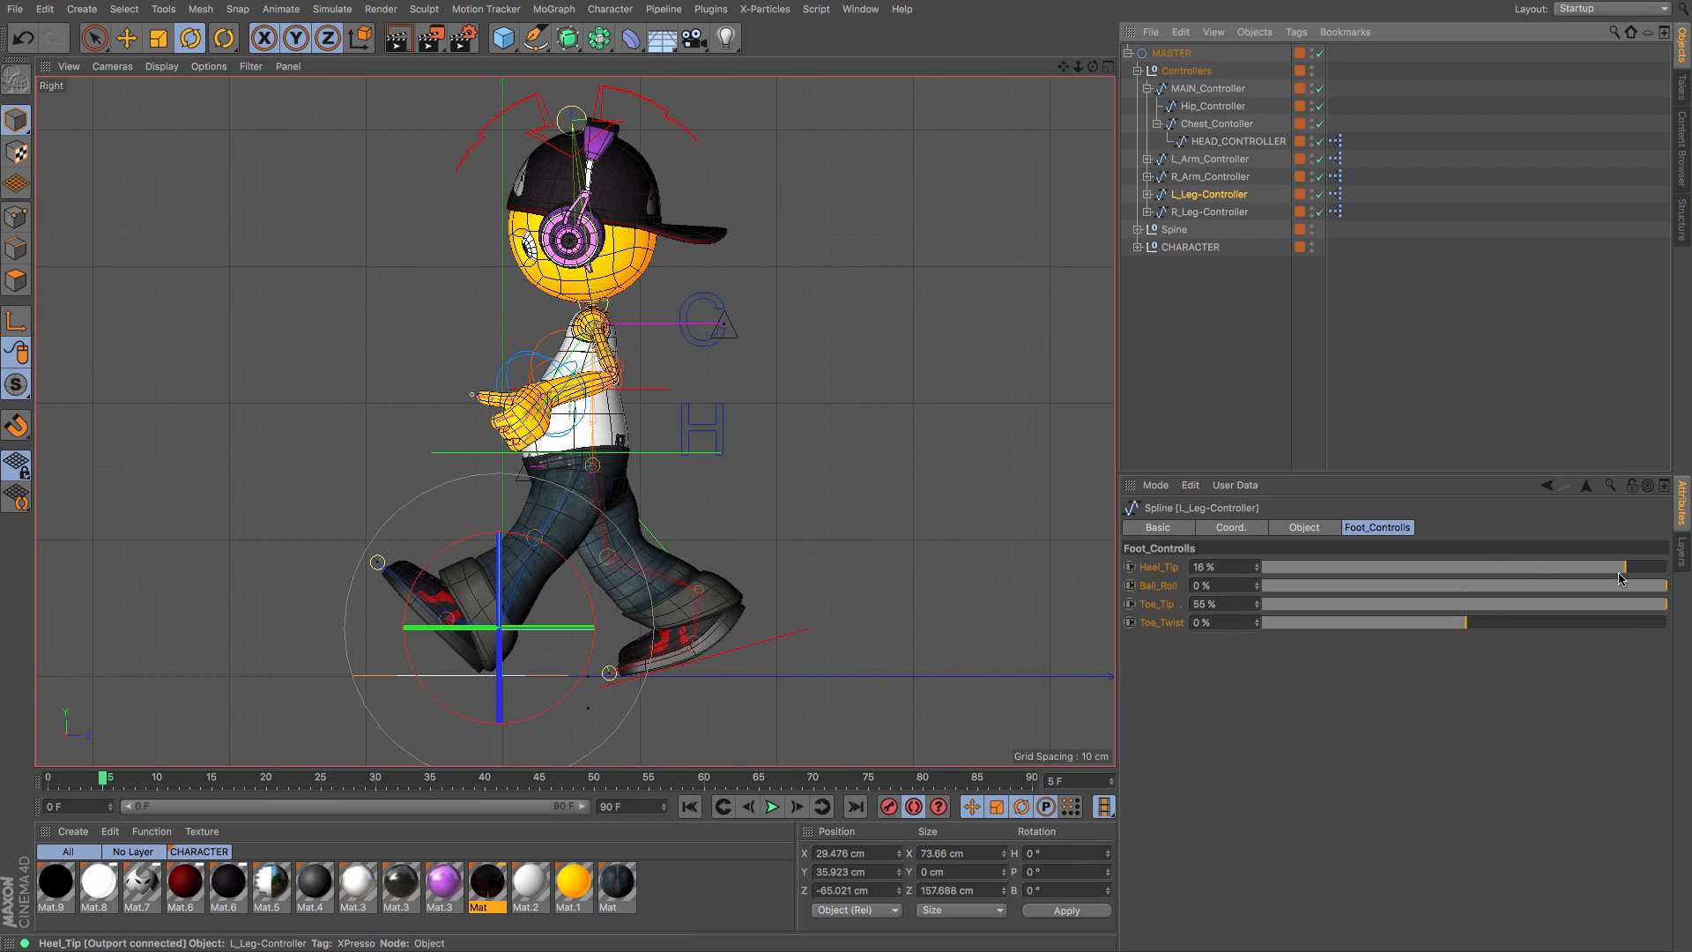
{"action": "left_click_drag", "start_coordinate": [1624, 569], "coordinate": [1124, 602]}
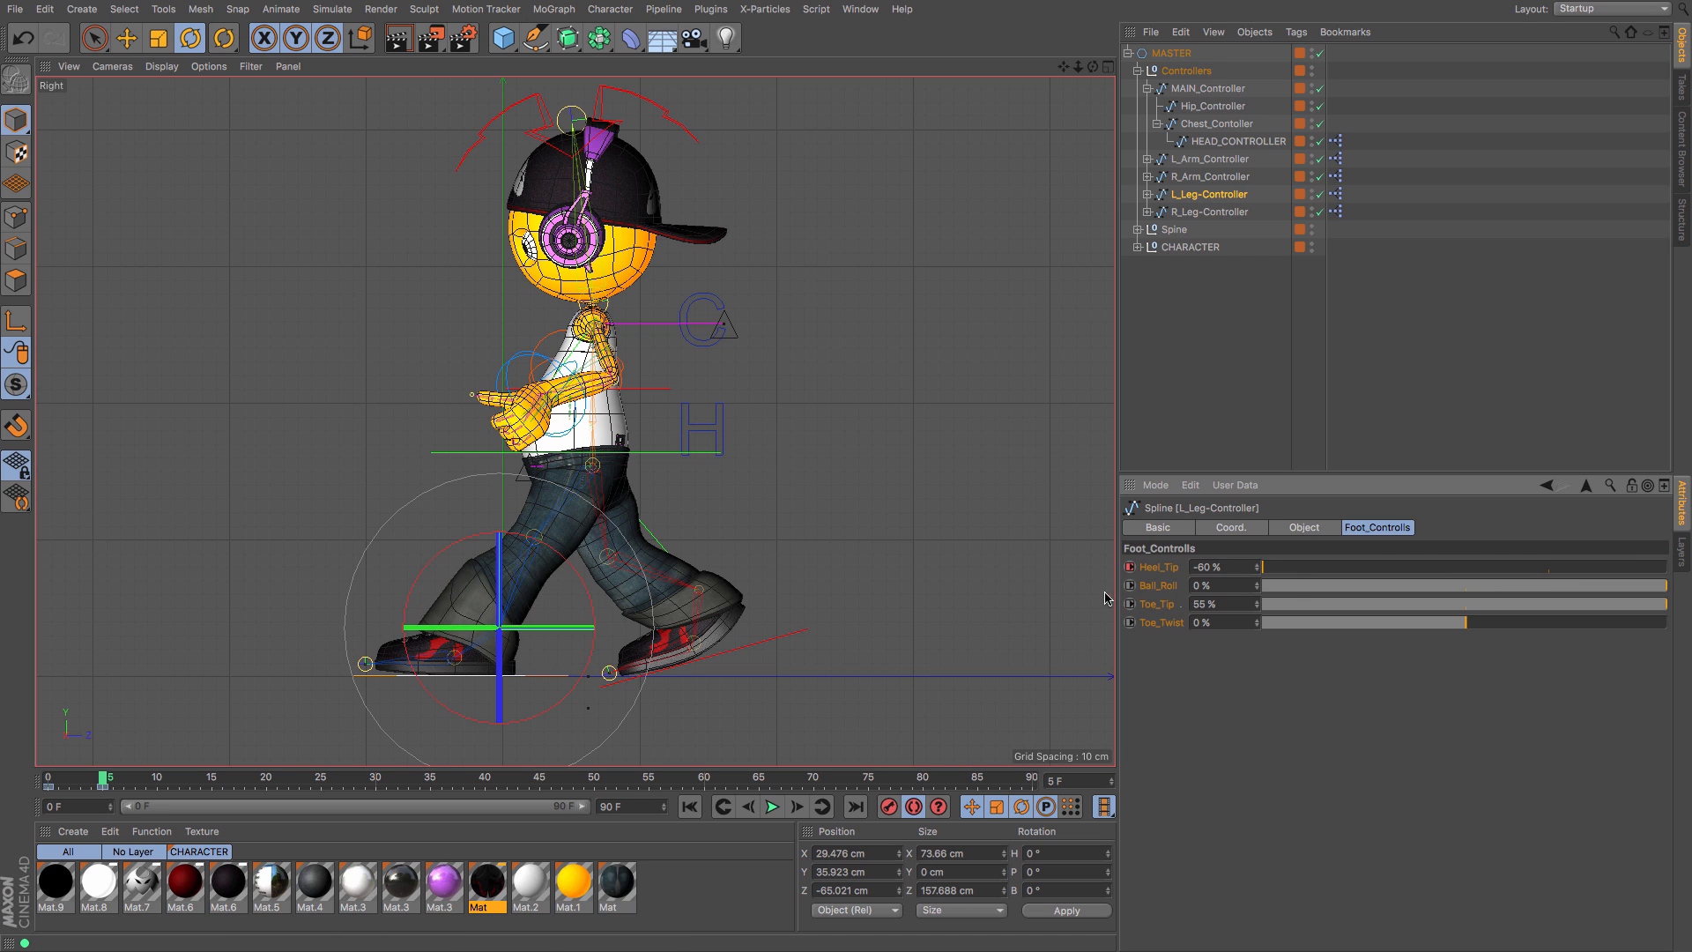
{"action": "left_click", "coordinate": [126, 38]}
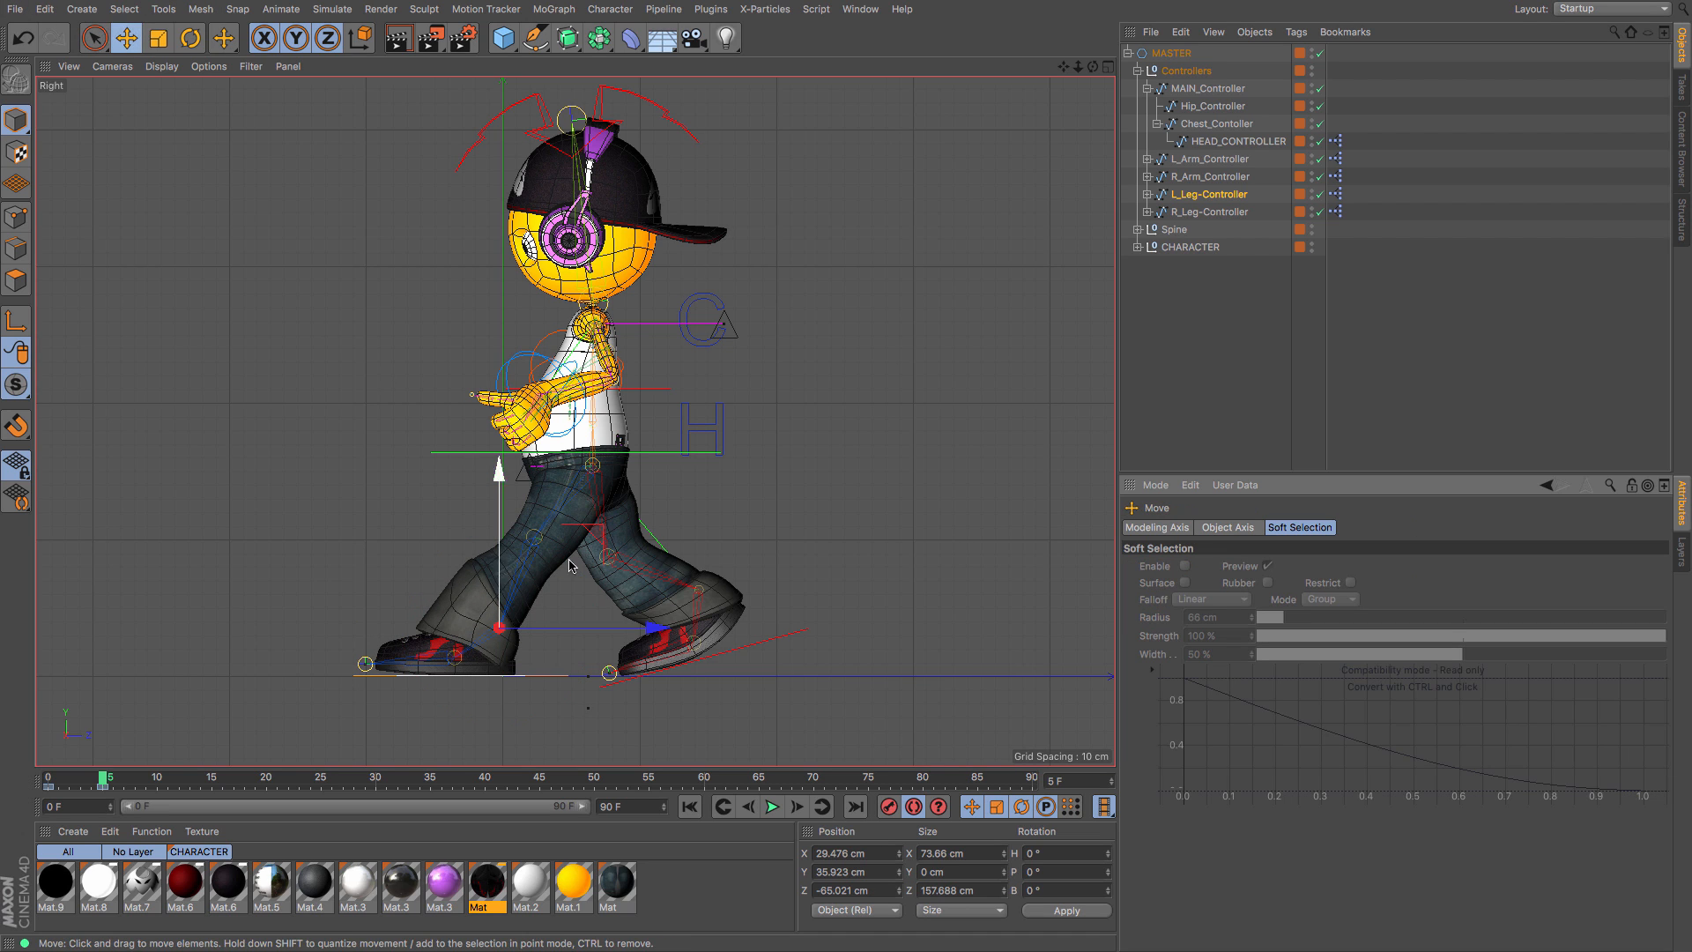
{"action": "left_click_drag", "start_coordinate": [657, 630], "coordinate": [694, 636]}
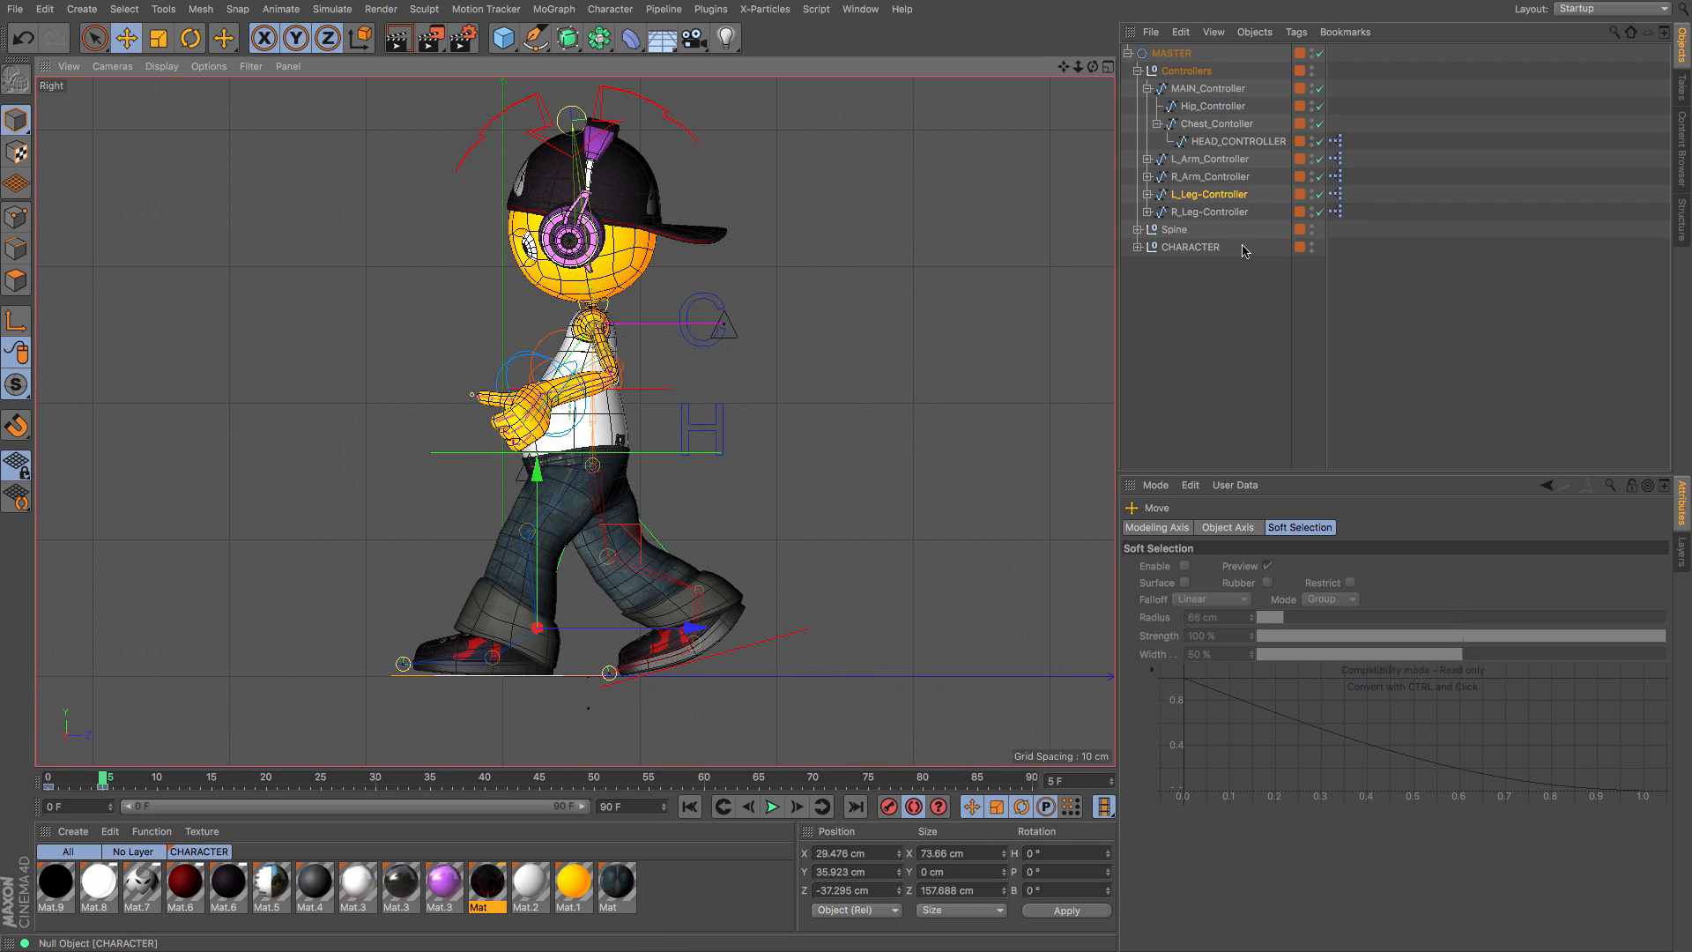
Step: Pitch R_Leg-Controller to about 50.6° and raise it to about Y 87.6 cm, Z 100 cm
{"action": "left_click", "coordinate": [1221, 213]}
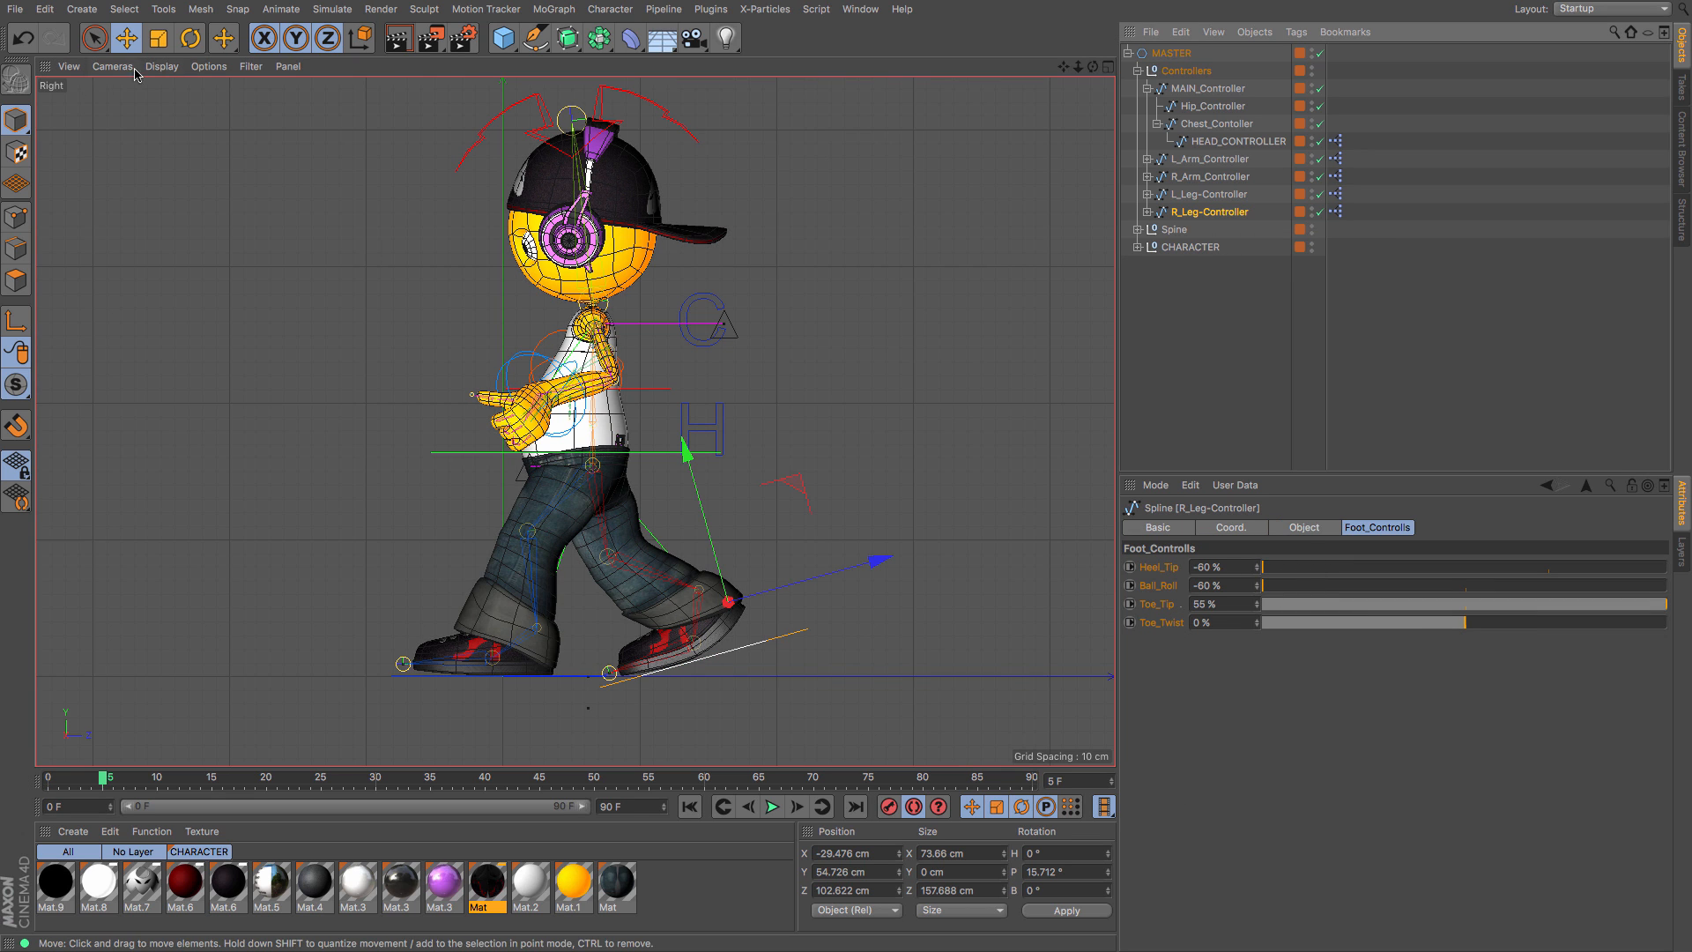
{"action": "left_click", "coordinate": [190, 43]}
{"action": "left_click_drag", "start_coordinate": [1014, 478], "coordinate": [878, 353]}
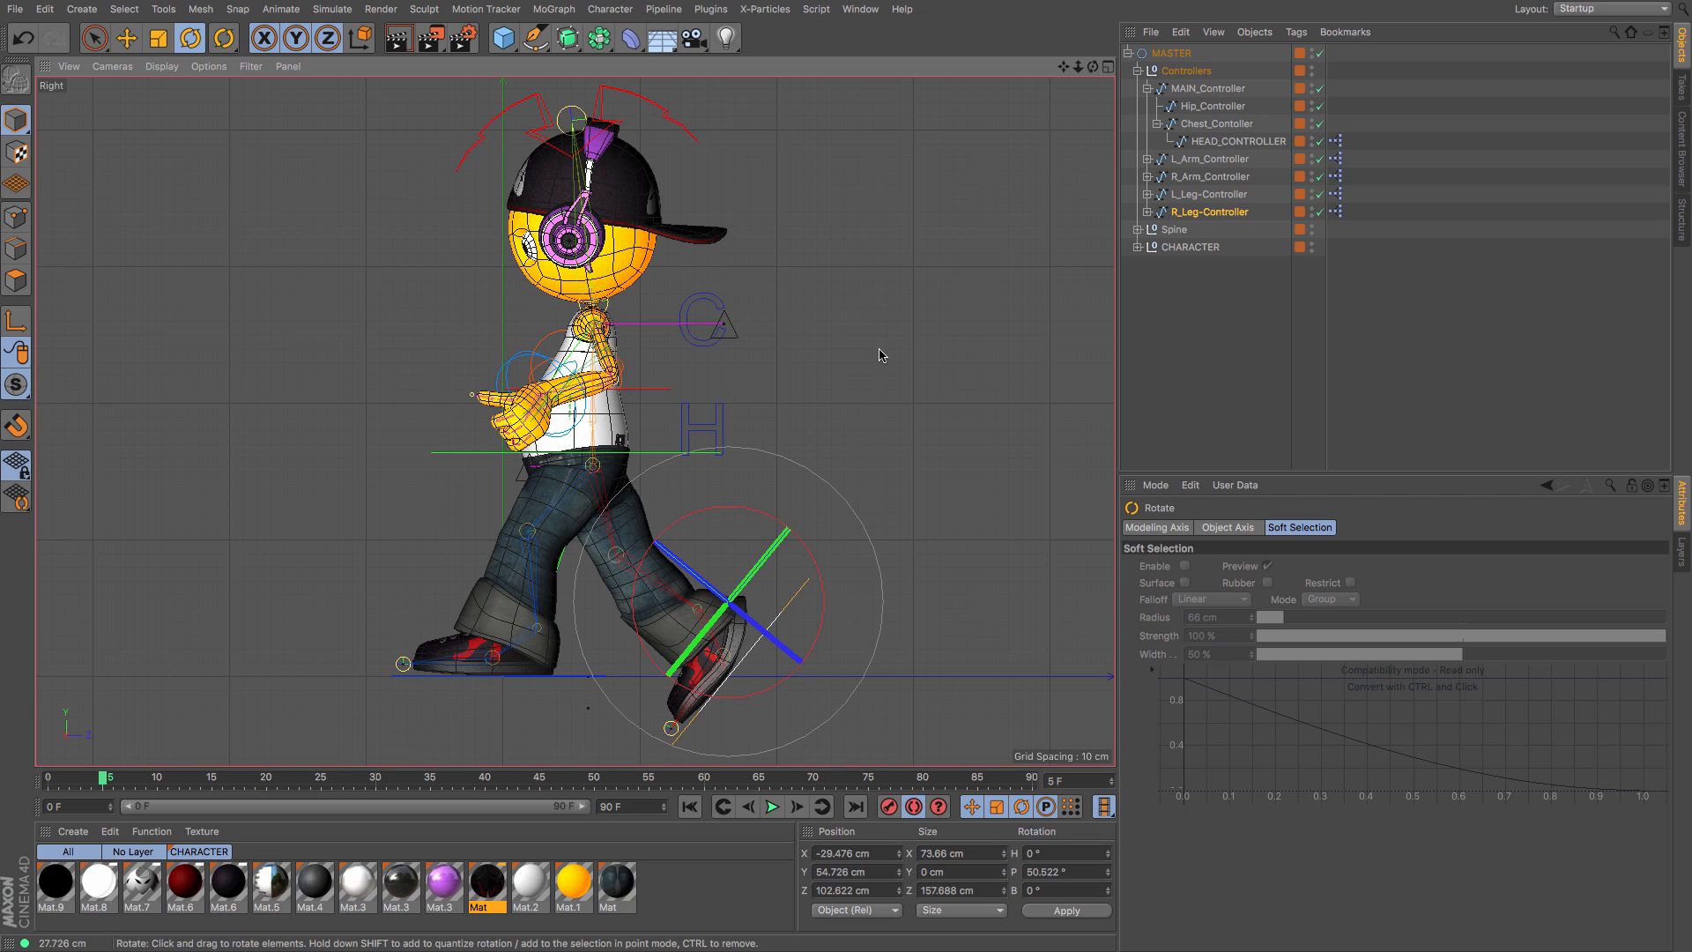
{"action": "left_click", "coordinate": [127, 39]}
{"action": "left_click_drag", "start_coordinate": [246, 262], "coordinate": [244, 224]}
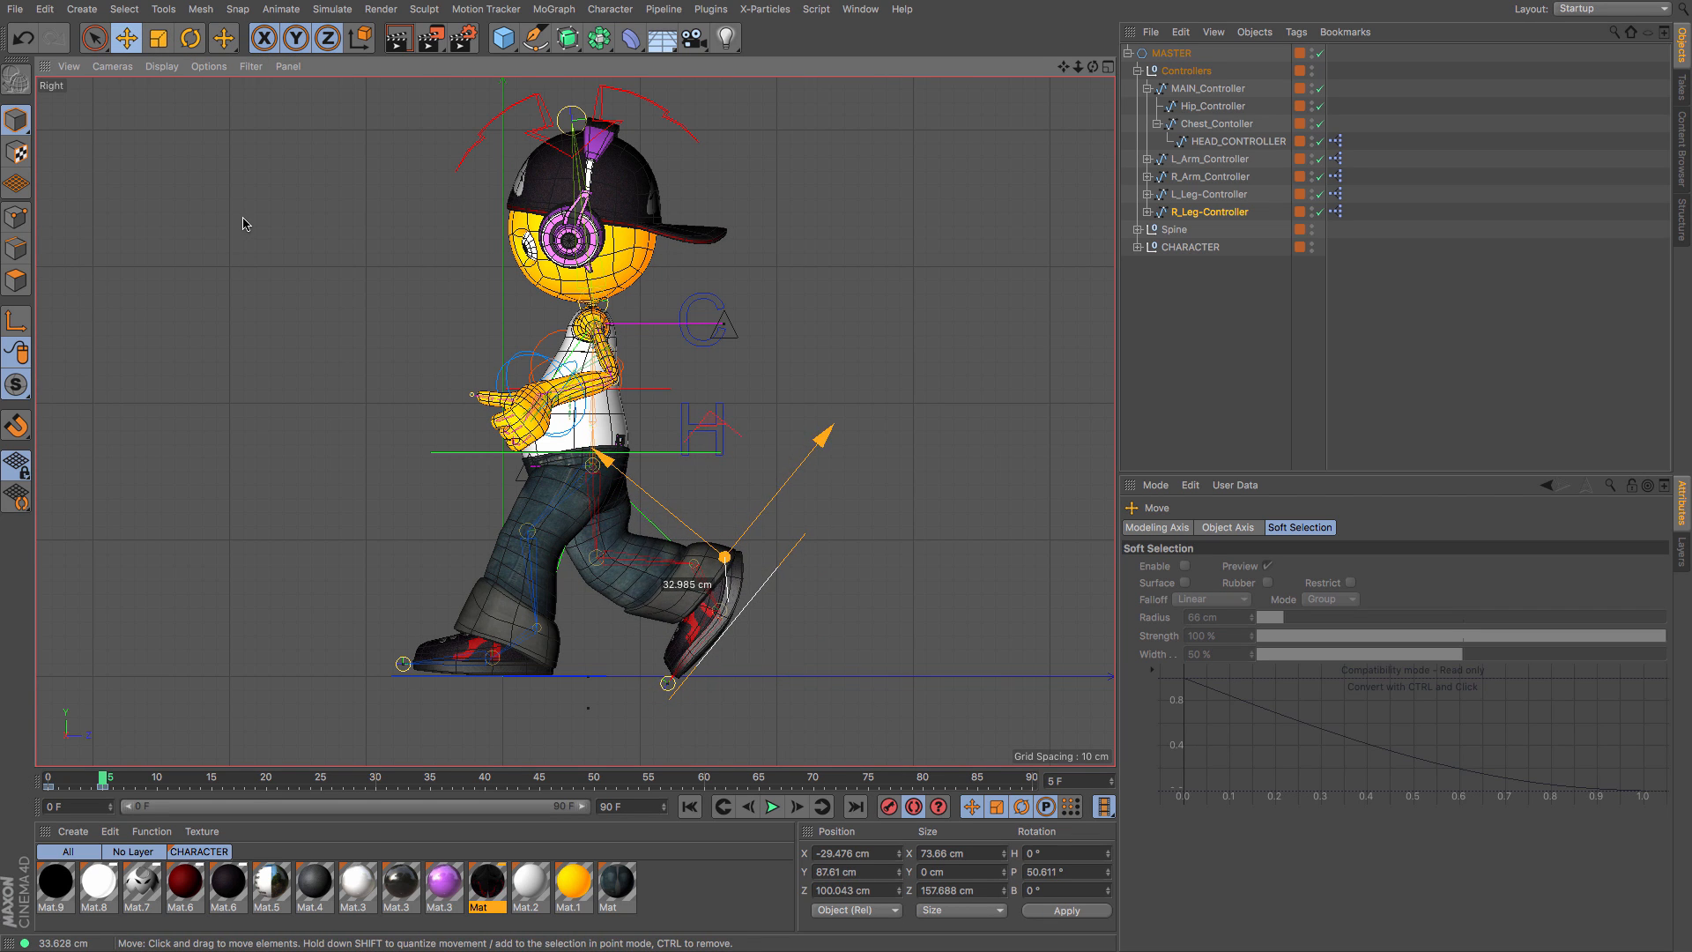
Step: Lower Hip_Controller and Chest_Contoller together to about Y 204.4 cm for the frame 5 pose
{"action": "left_click", "coordinate": [1215, 106]}
{"action": "left_click", "coordinate": [1217, 125], "text": "ctrl"}
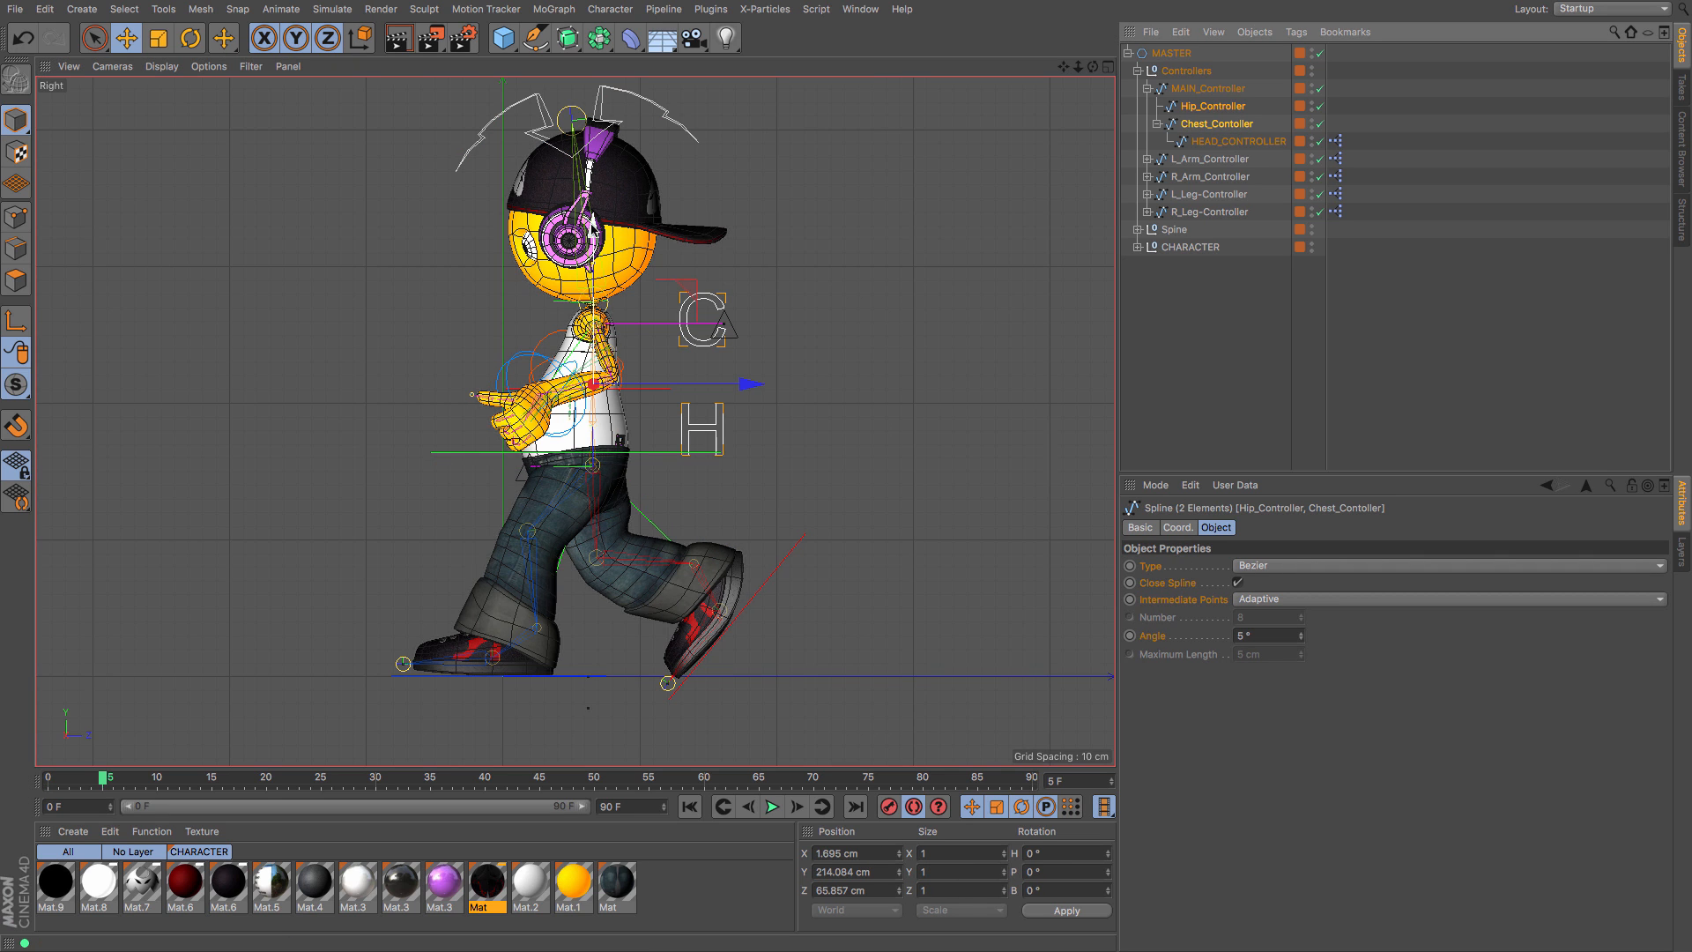
{"action": "left_click_drag", "start_coordinate": [596, 231], "coordinate": [595, 246]}
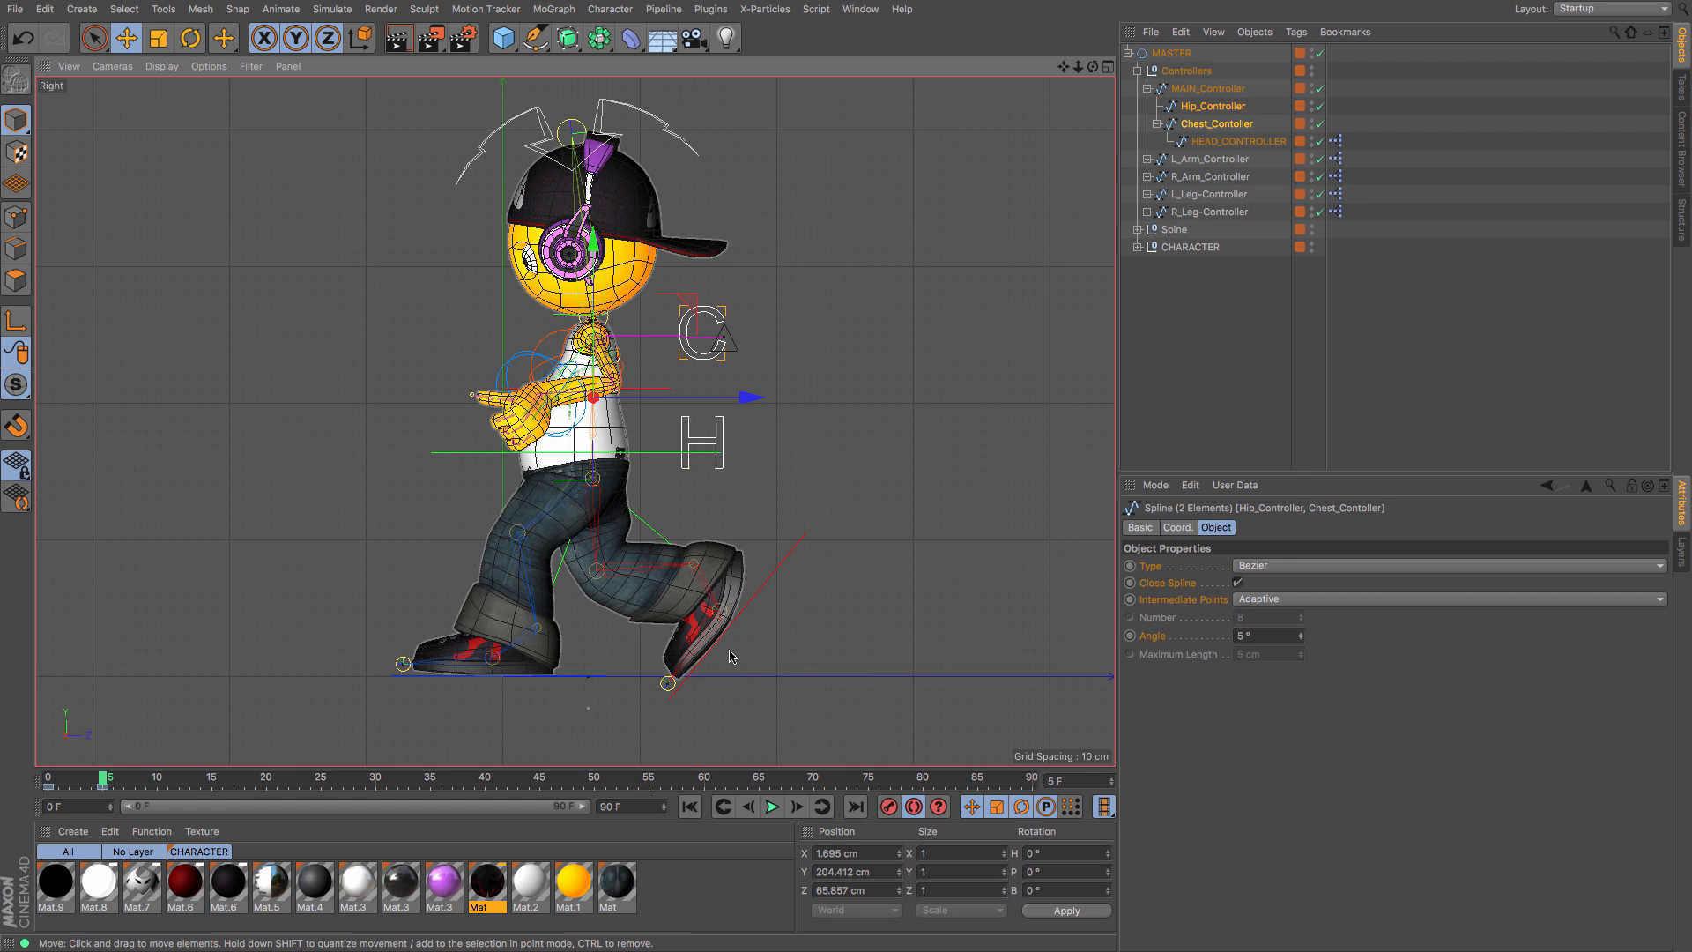
Step: Go to frame 10 and move L_Leg-Controller back to about Z 16.9 cm
{"action": "left_click_drag", "start_coordinate": [102, 783], "coordinate": [157, 785]}
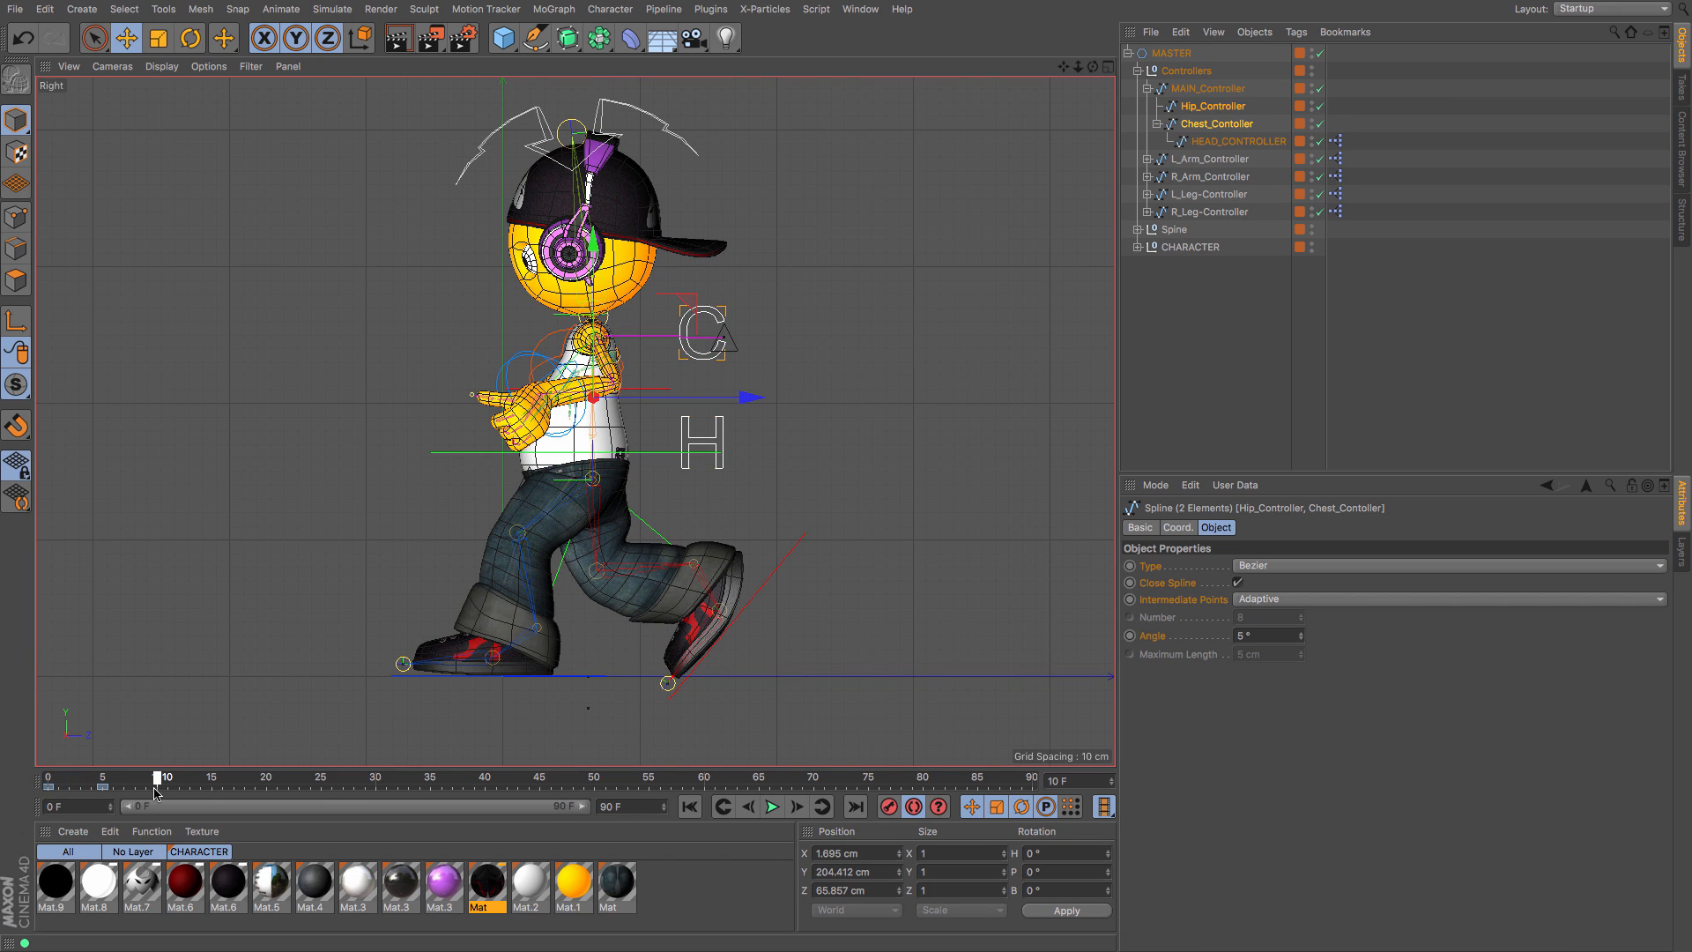
{"action": "left_click", "coordinate": [1210, 194]}
{"action": "left_click_drag", "start_coordinate": [694, 628], "coordinate": [762, 637]}
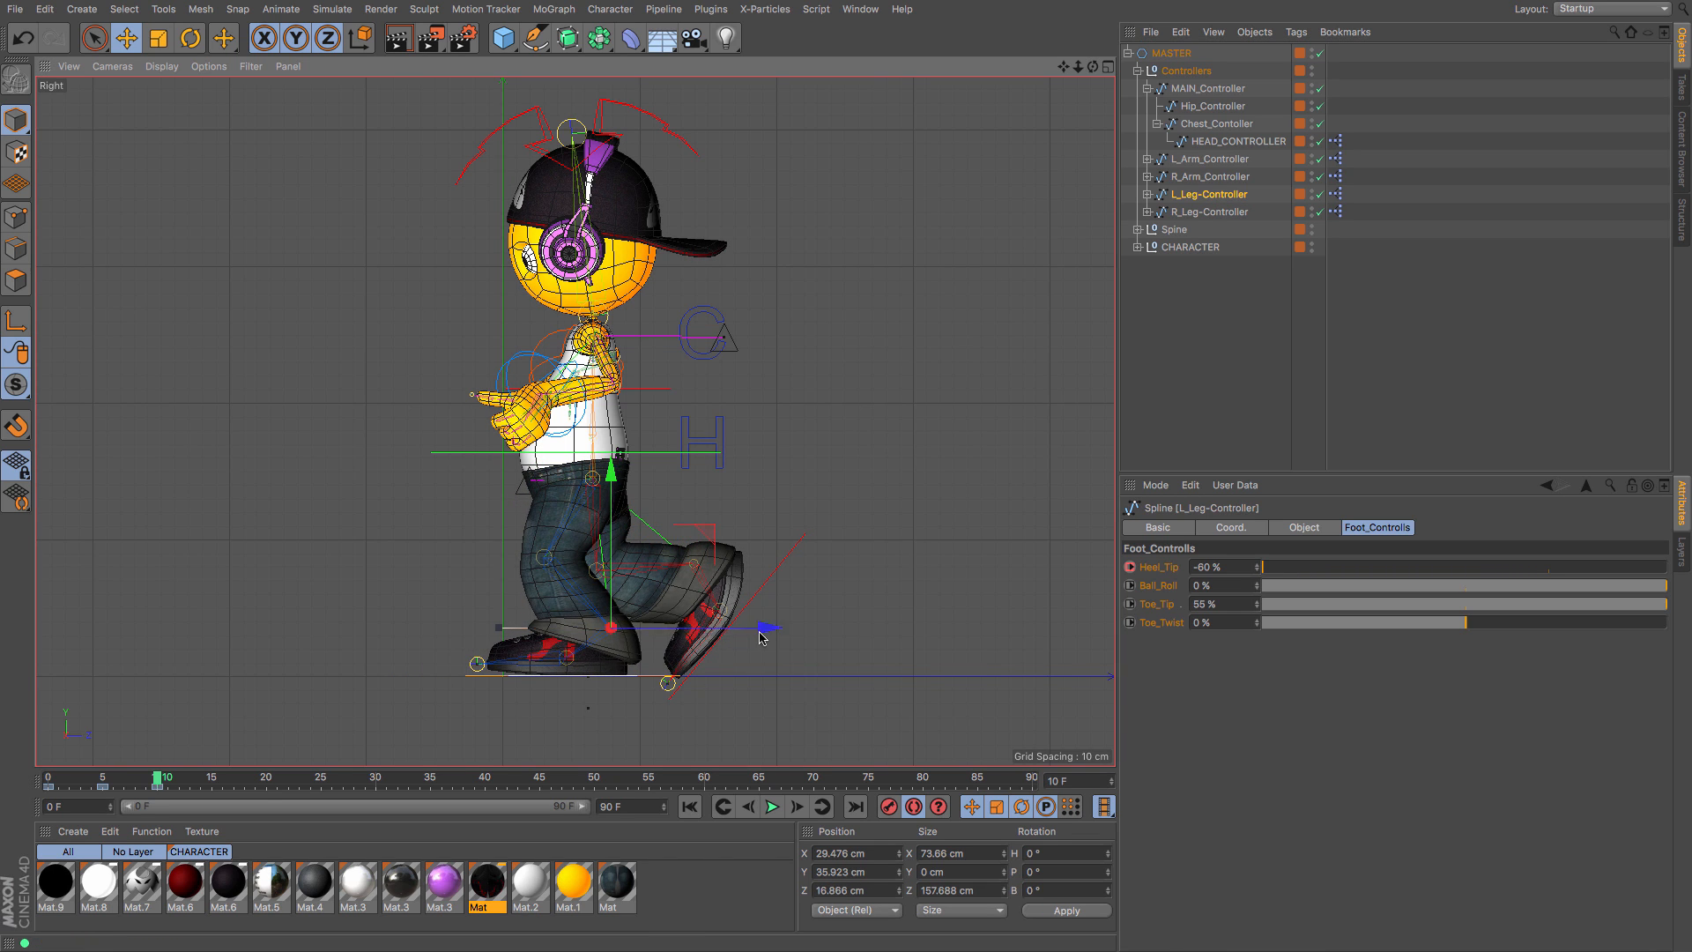
Step: Pitch R_Leg-Controller to about 84.6° at frame 10 and move it to about Y 110.8 cm, Z 69.7 cm
{"action": "left_click", "coordinate": [1209, 211]}
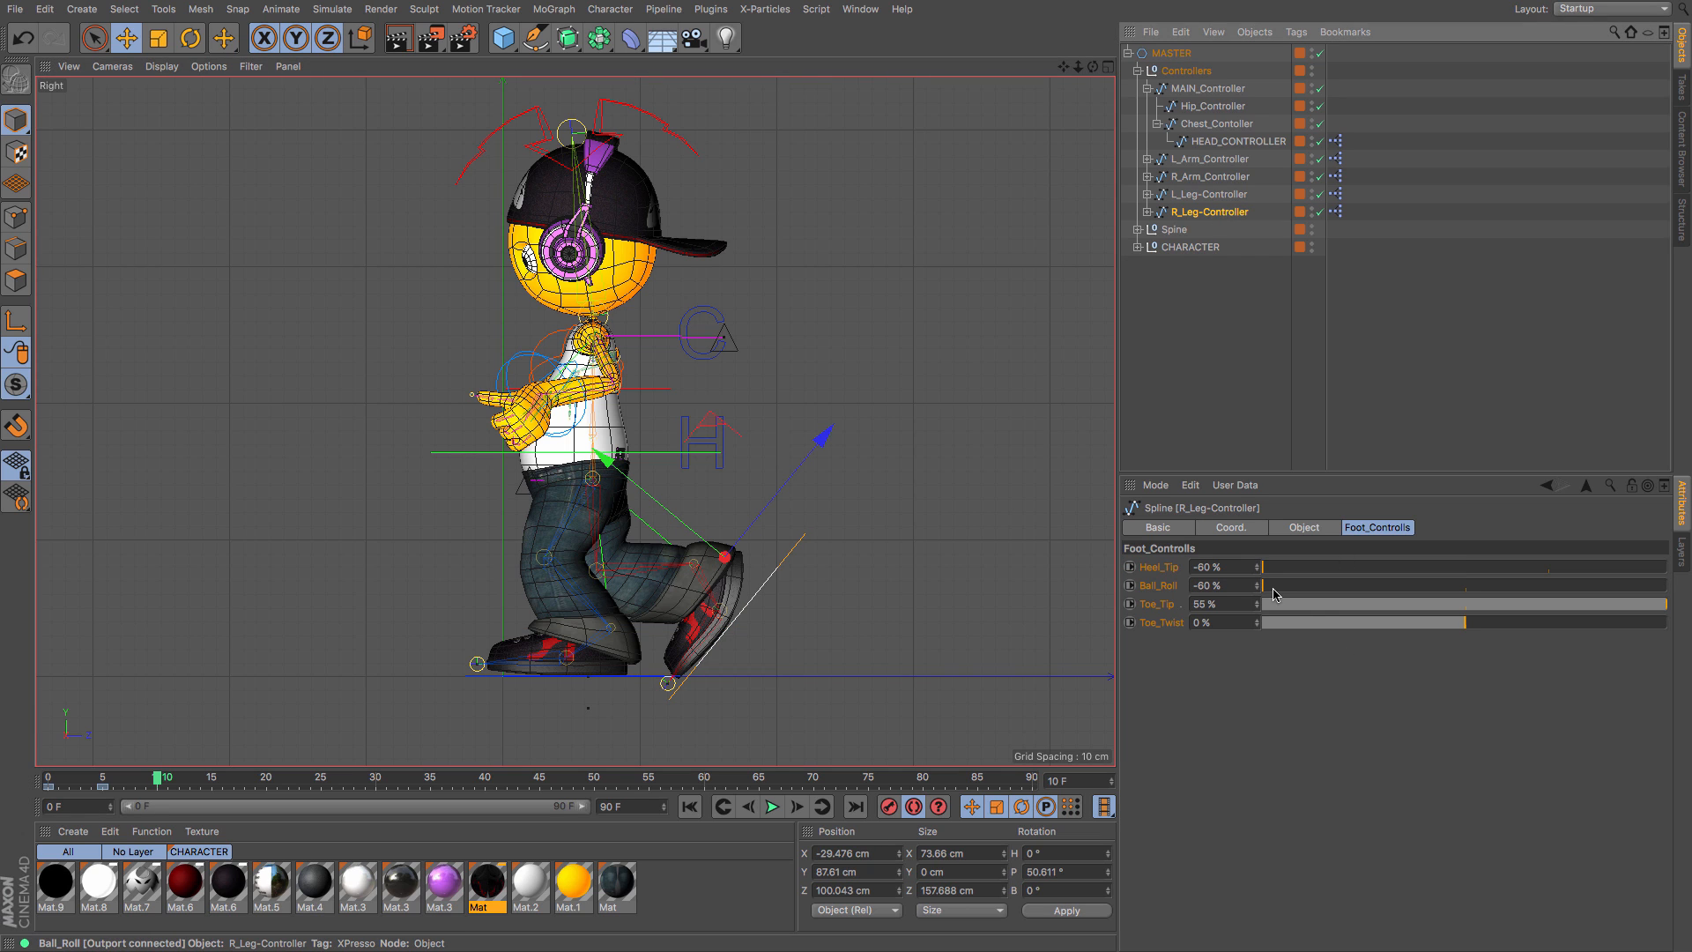
{"action": "mouse_move", "coordinate": [1265, 586]}
{"action": "left_mouse_down"}
{"action": "mouse_move", "coordinate": [1466, 608]}
{"action": "mouse_move", "coordinate": [1264, 588]}
{"action": "mouse_move", "coordinate": [1379, 571]}
{"action": "mouse_move", "coordinate": [1264, 571]}
{"action": "left_mouse_up"}
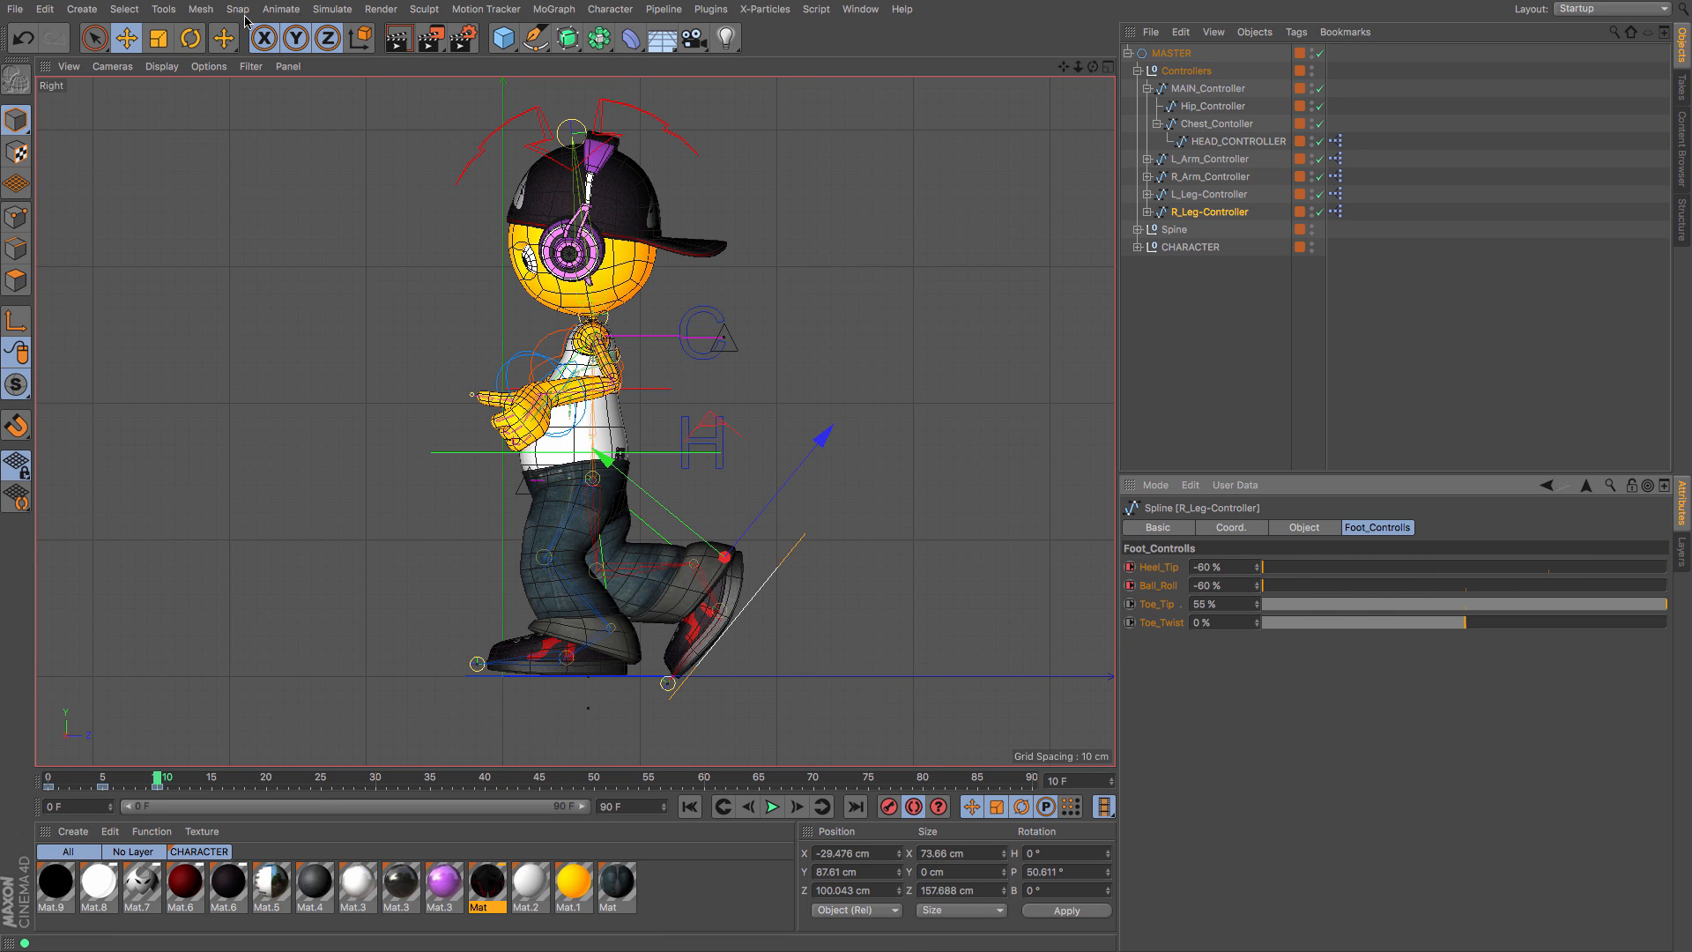
{"action": "left_click", "coordinate": [191, 38]}
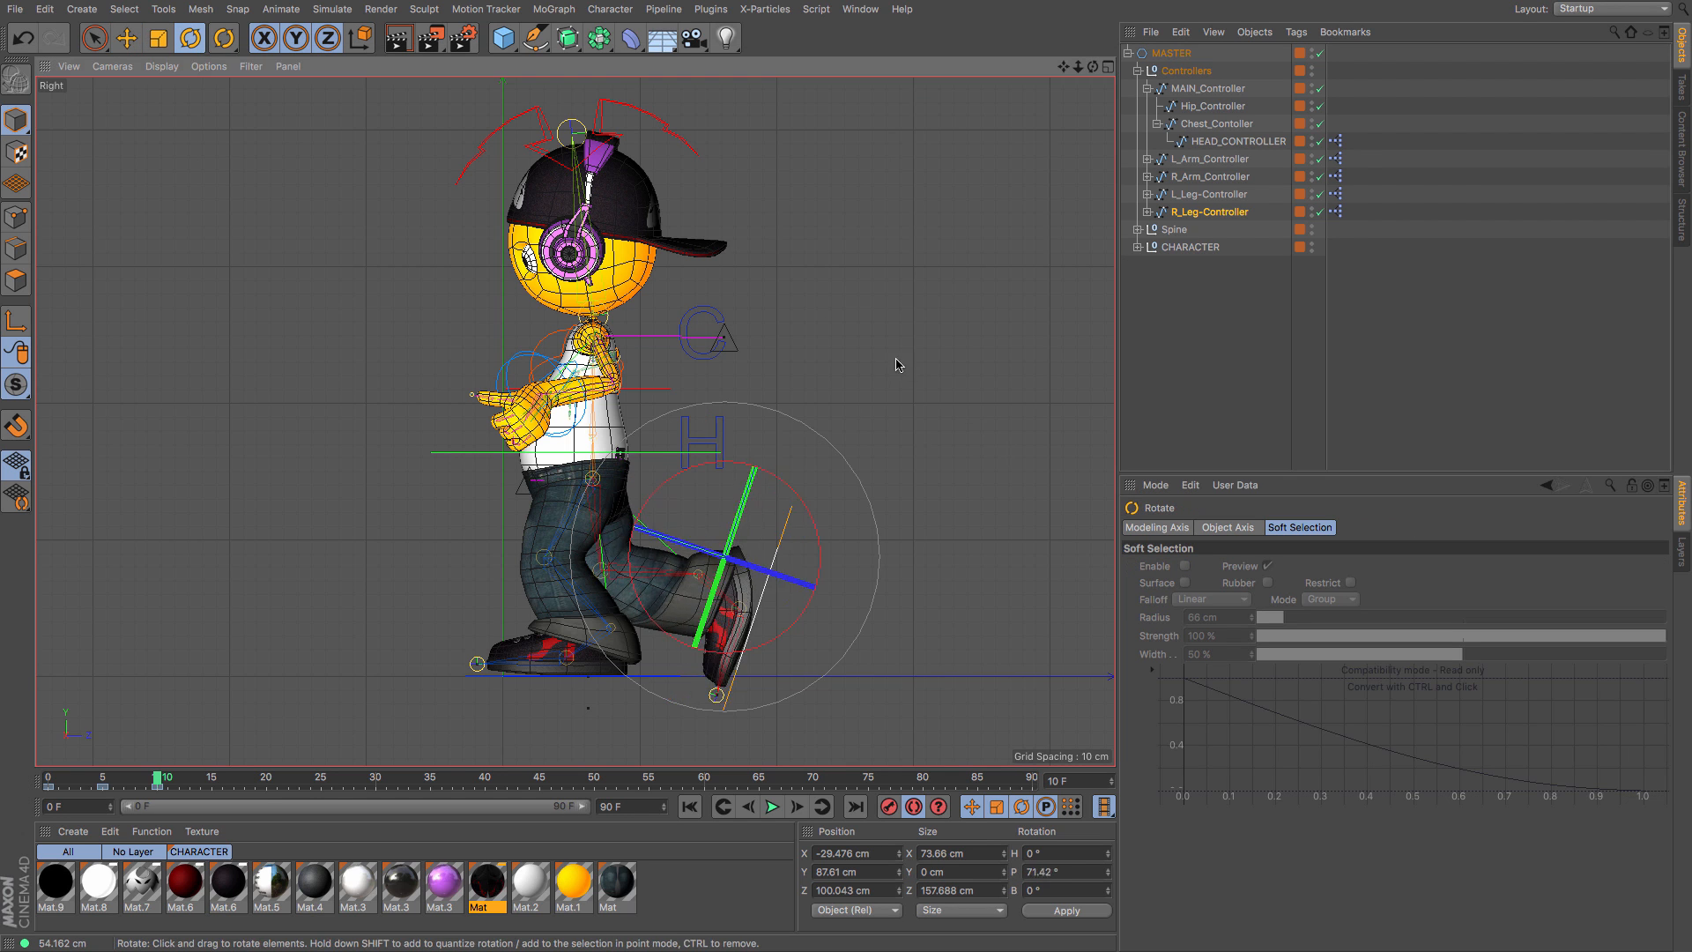
{"action": "left_click_drag", "start_coordinate": [897, 364], "coordinate": [855, 351]}
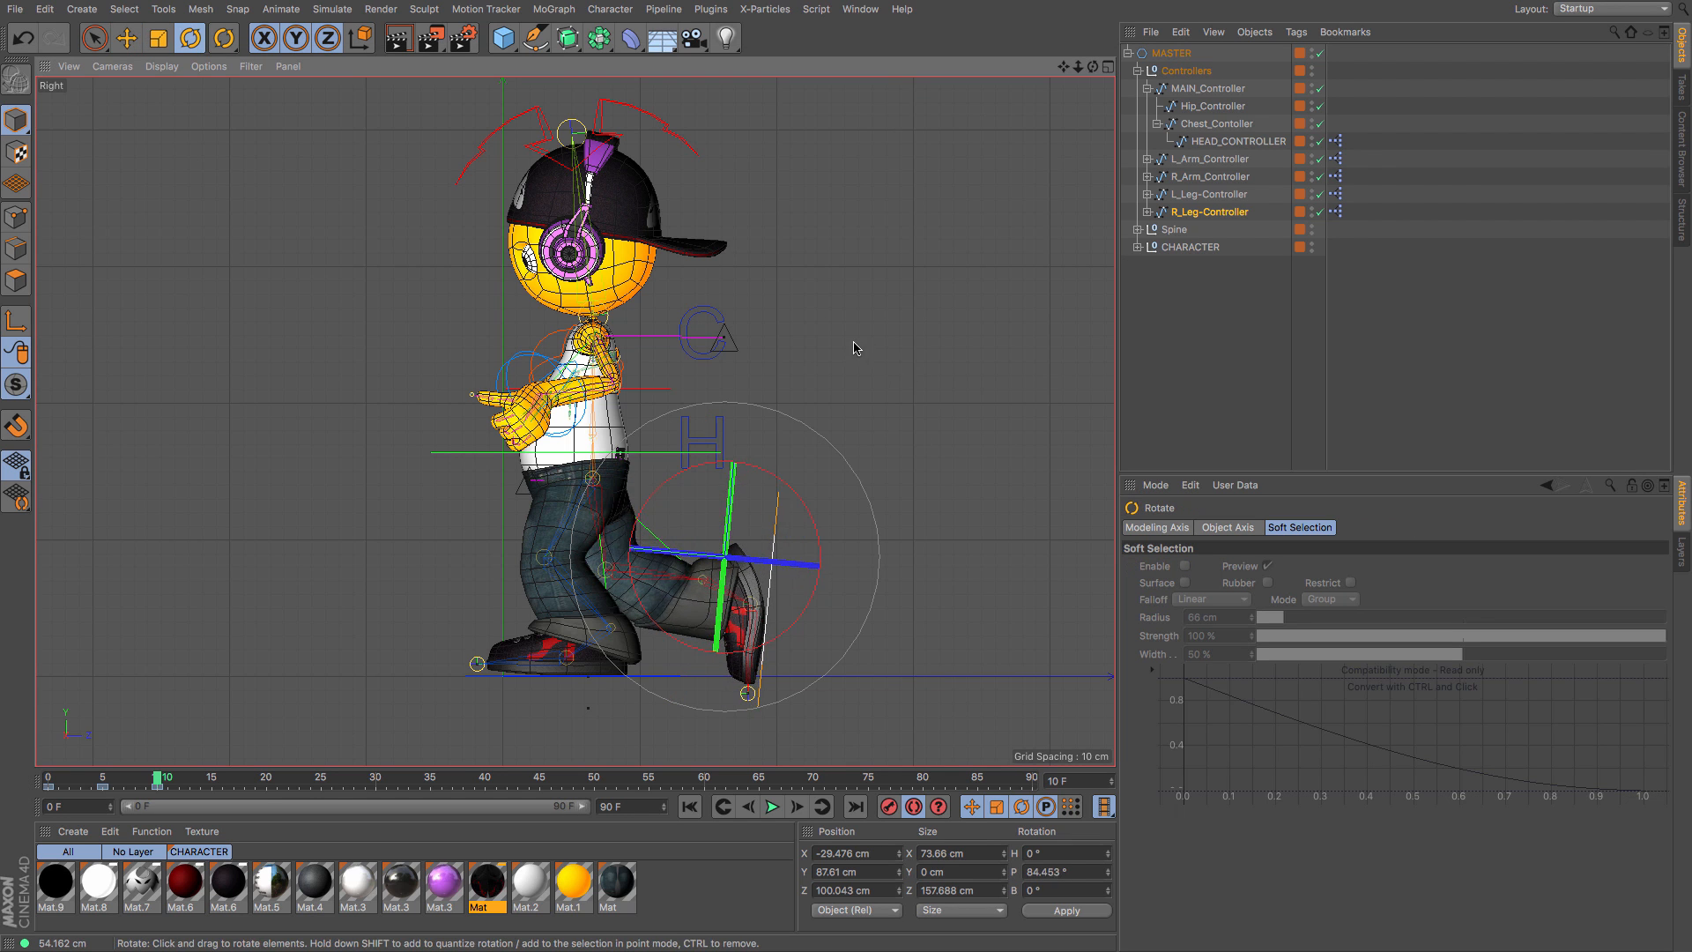
{"action": "left_click", "coordinate": [122, 38]}
{"action": "left_click_drag", "start_coordinate": [276, 289], "coordinate": [234, 256]}
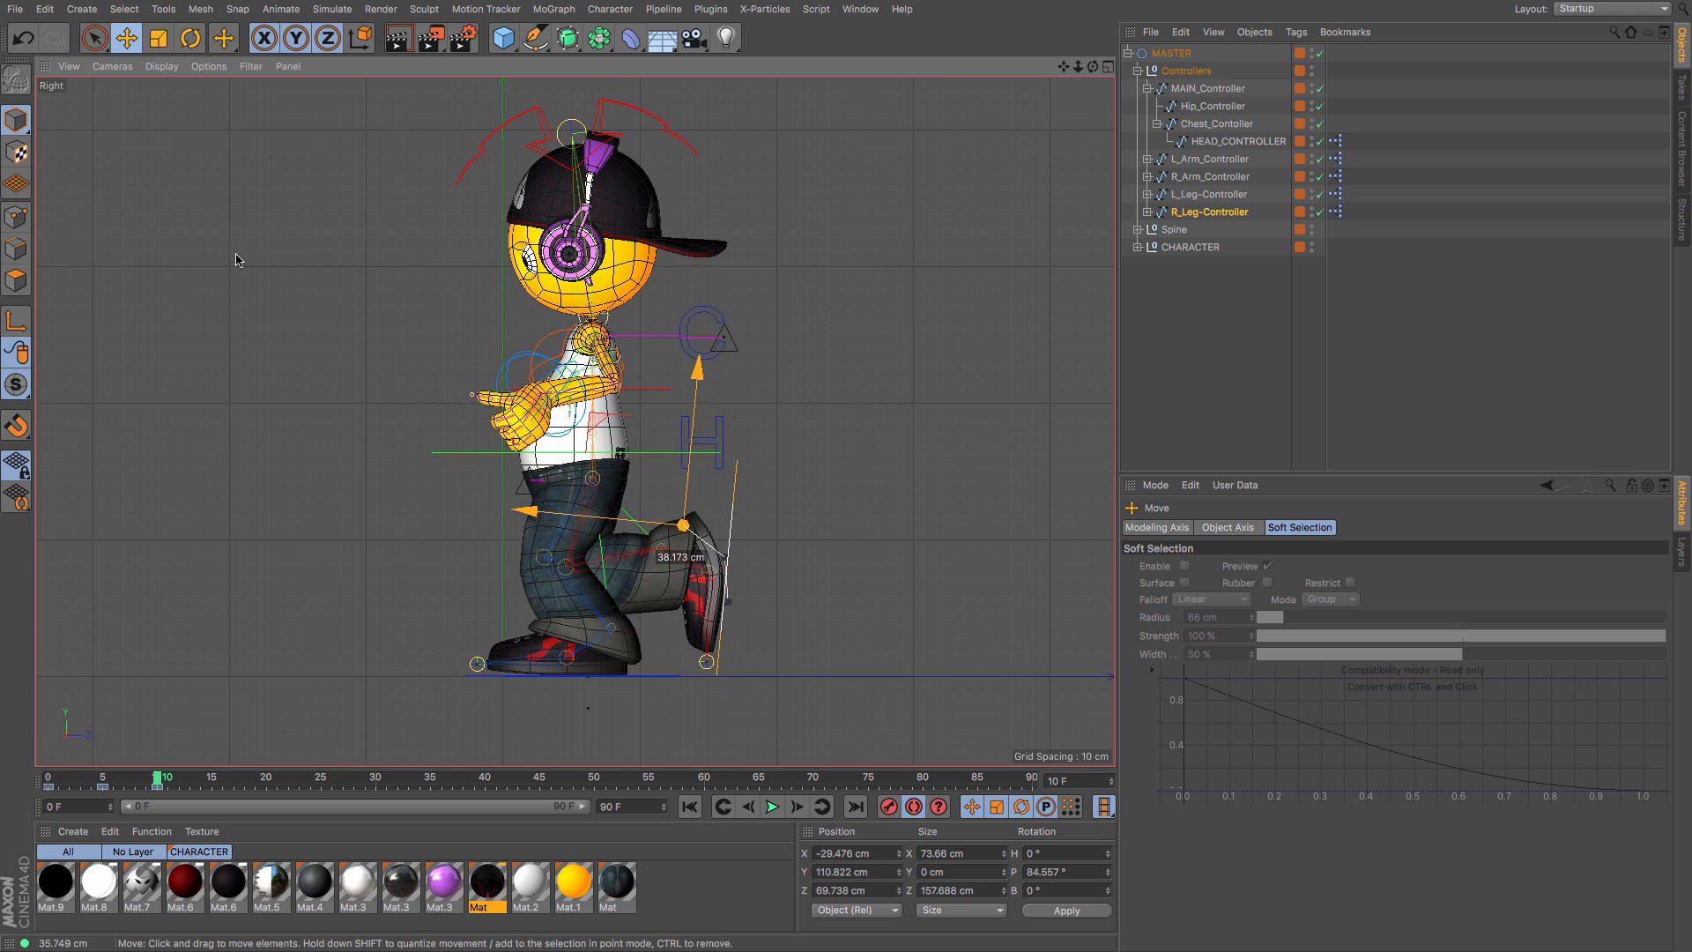
Step: Set the right foot's Ball_Roll to 0 % and Toe_Tip to 55 %, and move R_Leg-Controller to about Y 121.8 cm, Z 55.6 cm
{"action": "left_click", "coordinate": [1225, 216]}
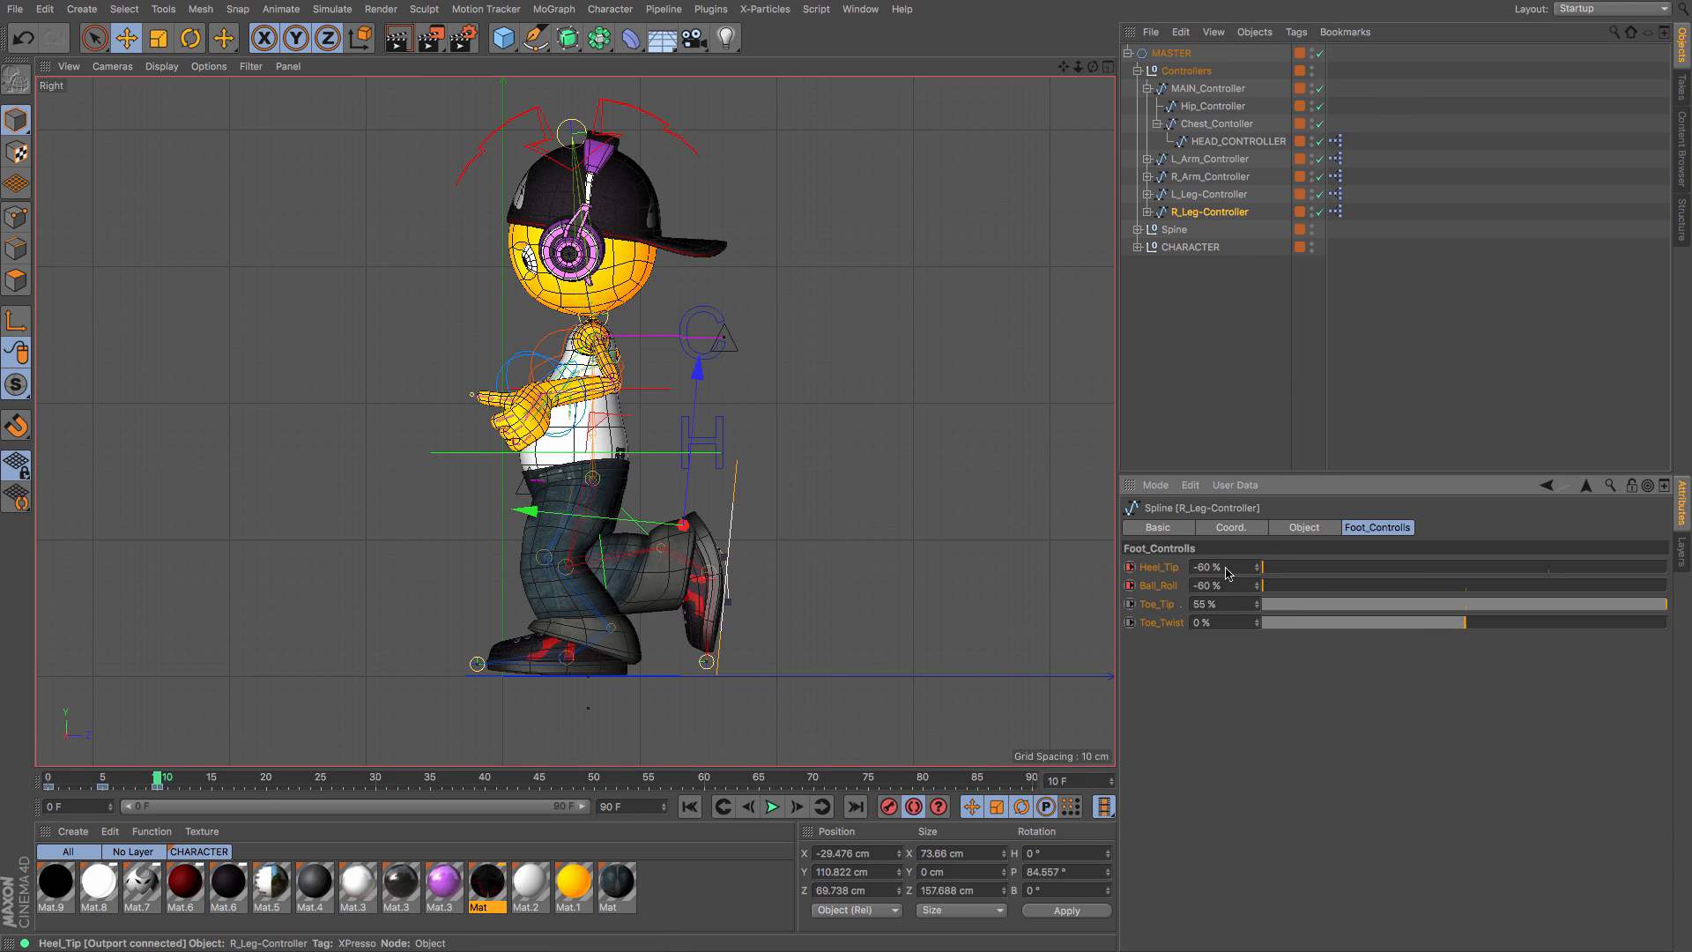
{"action": "mouse_move", "coordinate": [1664, 605]}
{"action": "left_mouse_down"}
{"action": "mouse_move", "coordinate": [1600, 605]}
{"action": "mouse_move", "coordinate": [1675, 617]}
{"action": "left_mouse_up"}
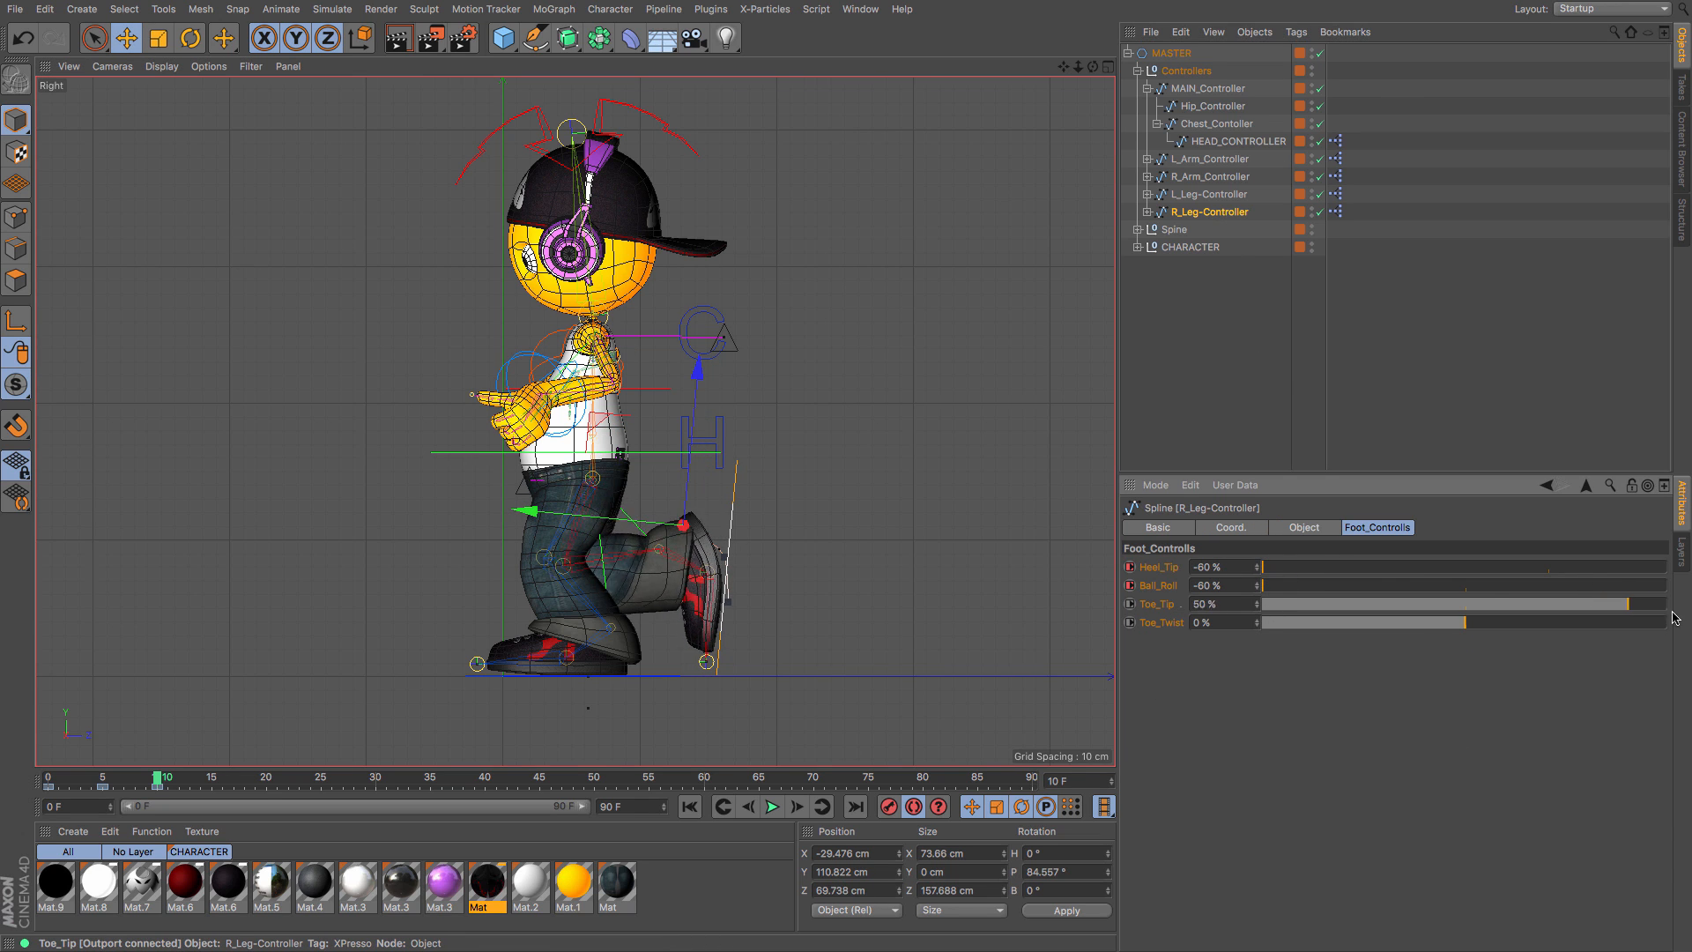
{"action": "left_click_drag", "start_coordinate": [1264, 585], "coordinate": [1690, 606]}
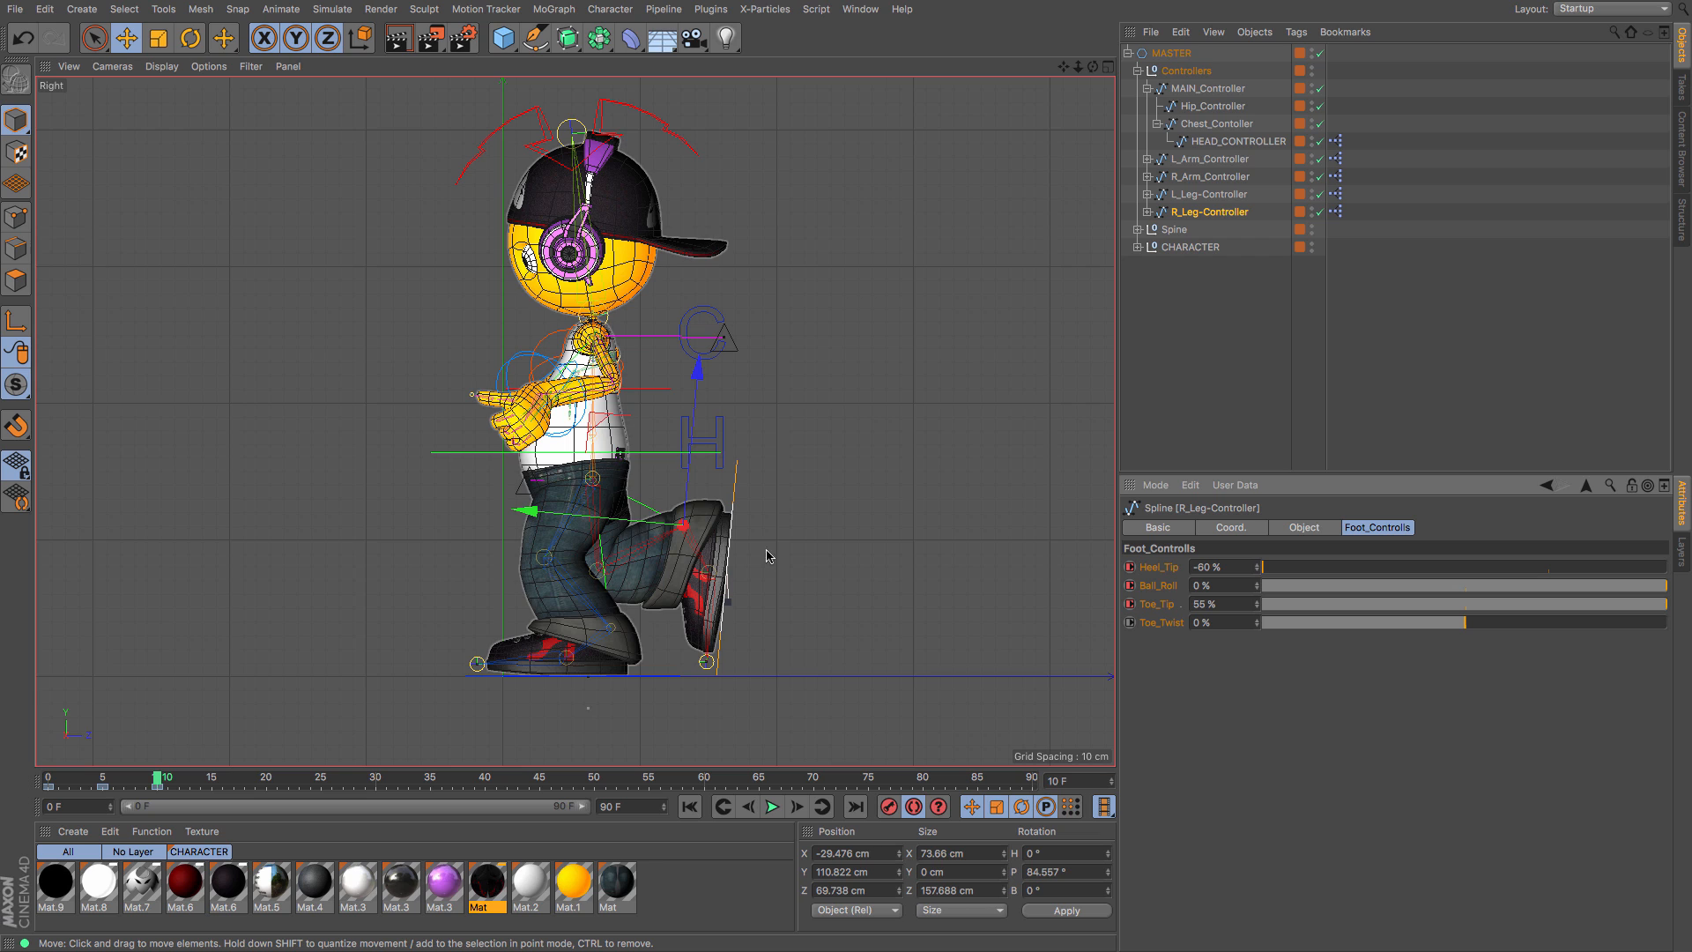
{"action": "left_click_drag", "start_coordinate": [816, 542], "coordinate": [800, 527]}
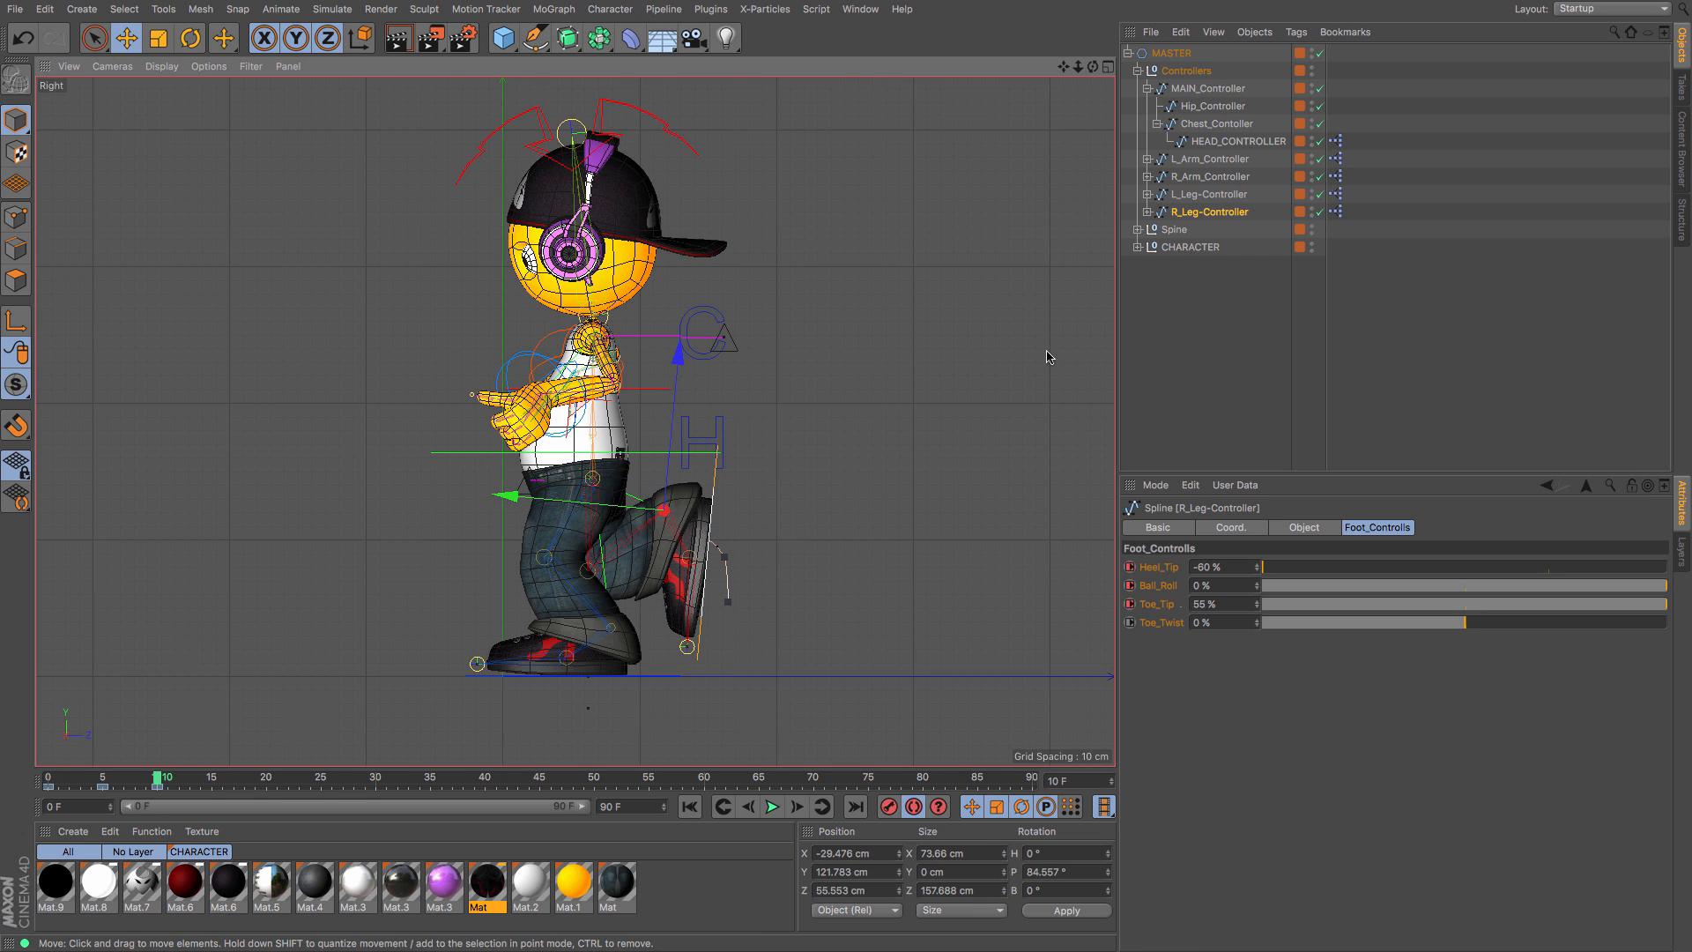
Step: Raise Hip_Controller and Chest_Contoller together to about Y 219.9 cm for the frame 10 pose
{"action": "left_click", "coordinate": [1212, 107]}
{"action": "left_click", "coordinate": [1209, 123], "text": "ctrl"}
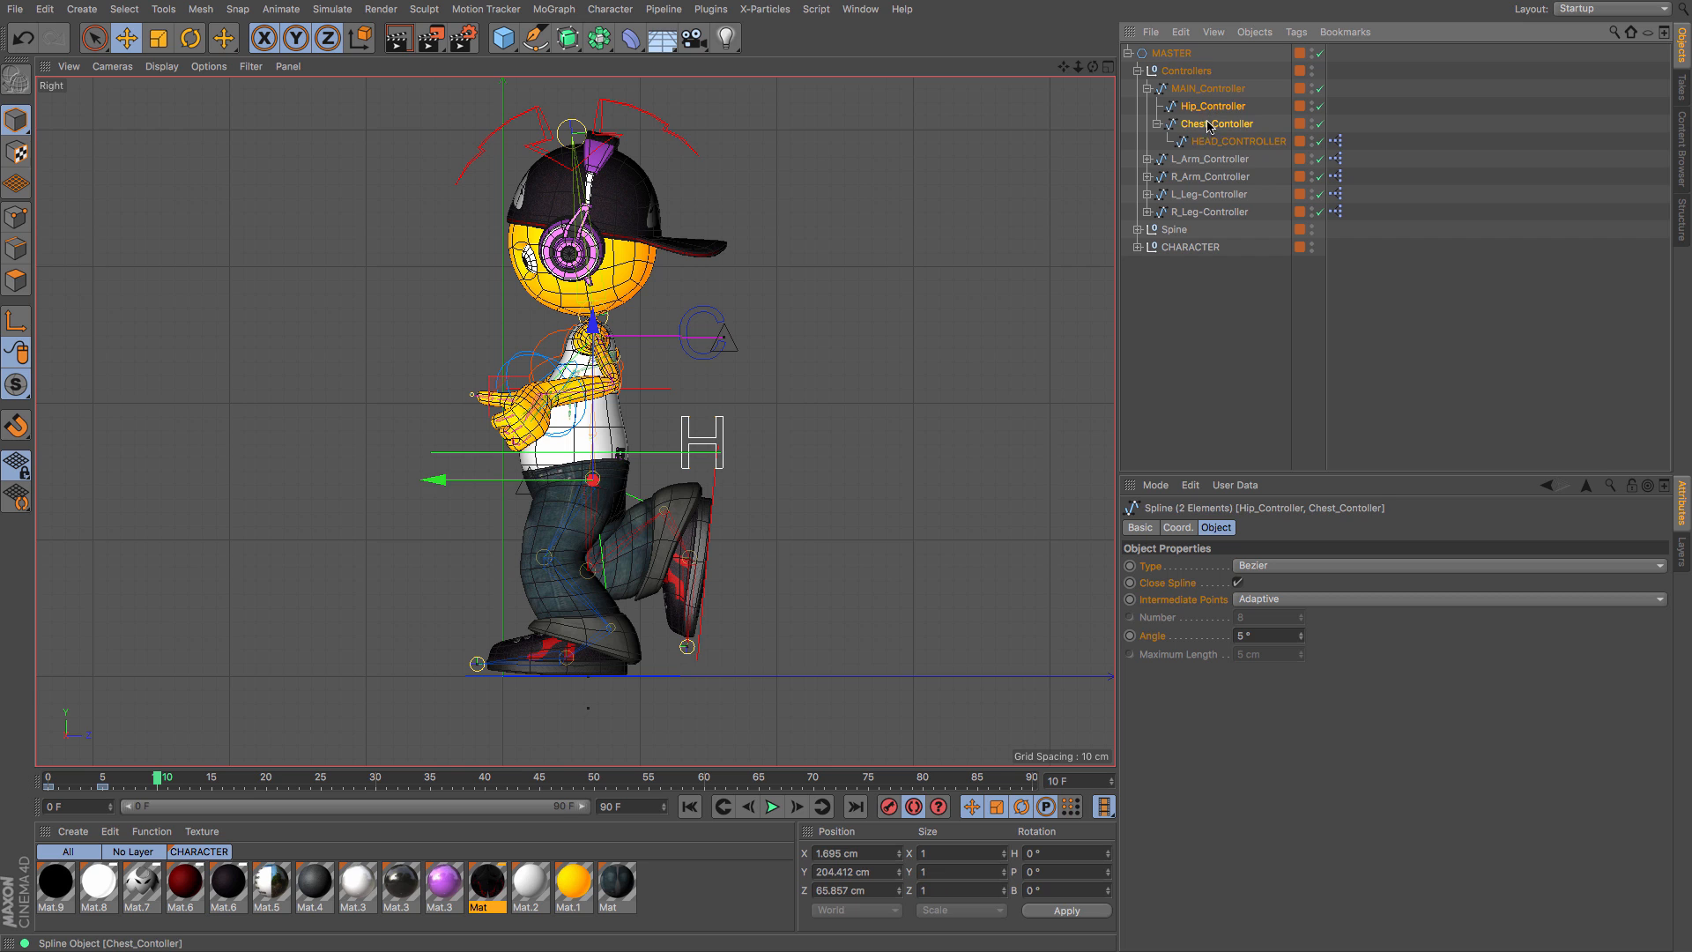
{"action": "left_click_drag", "start_coordinate": [593, 253], "coordinate": [600, 233]}
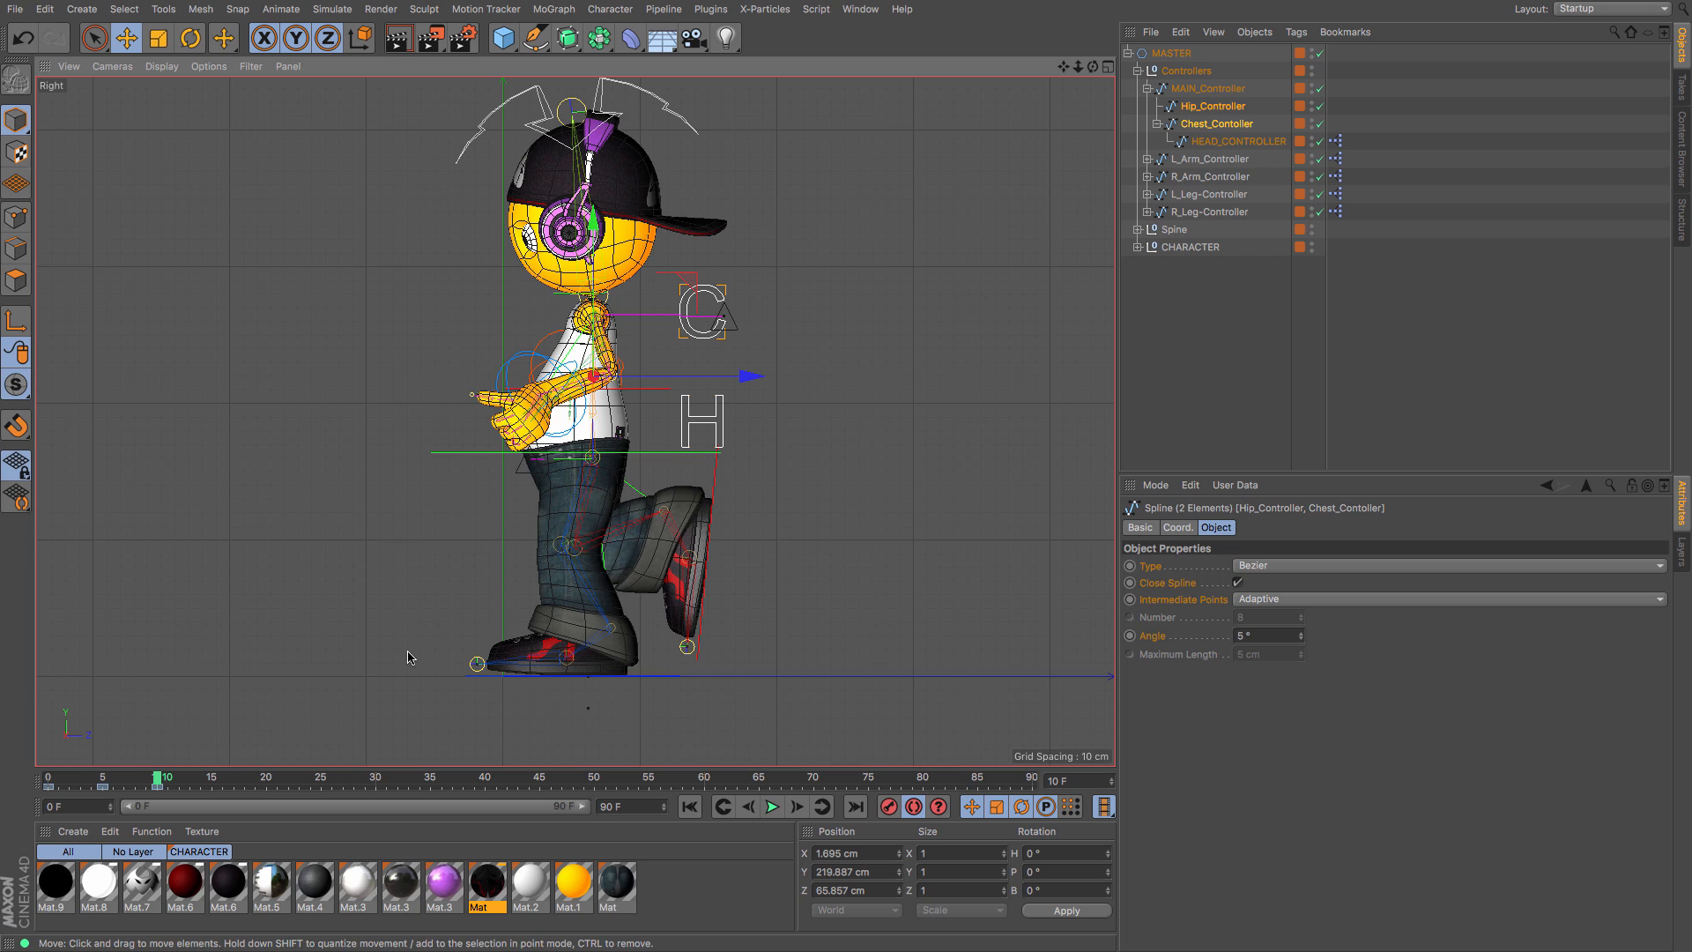
Step: Go to frame 15 and move L_Leg-Controller back to about Z 43.3 cm
{"action": "left_click", "coordinate": [213, 784]}
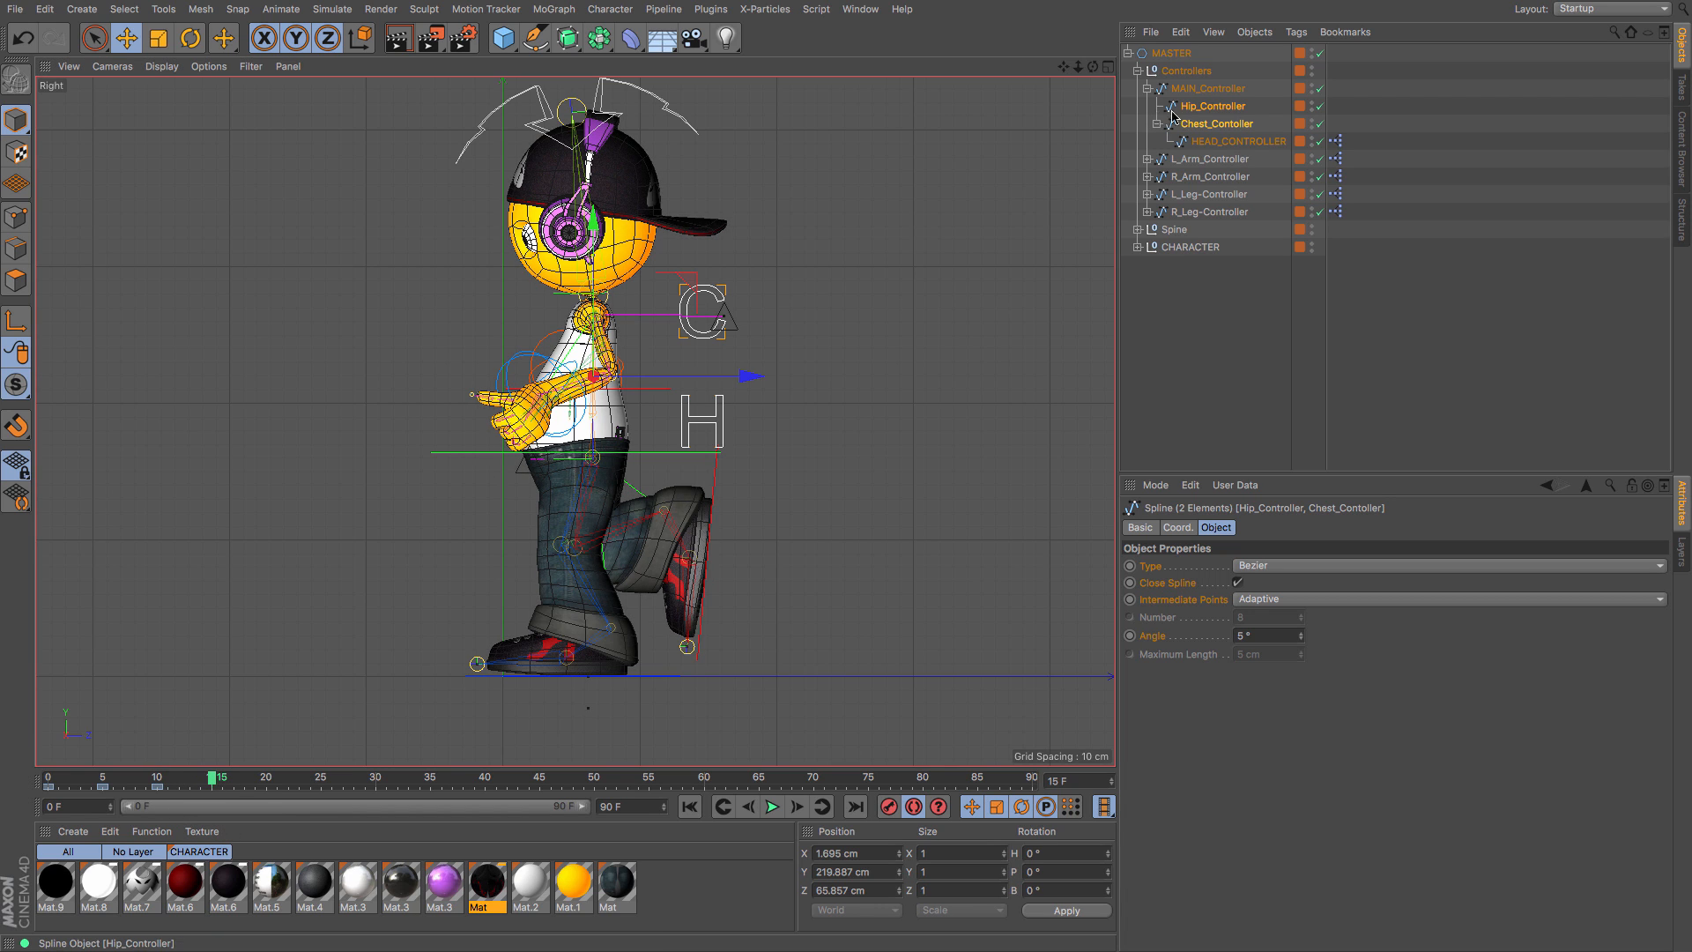
{"action": "left_click", "coordinate": [1203, 200]}
{"action": "left_click_drag", "start_coordinate": [771, 629], "coordinate": [810, 629]}
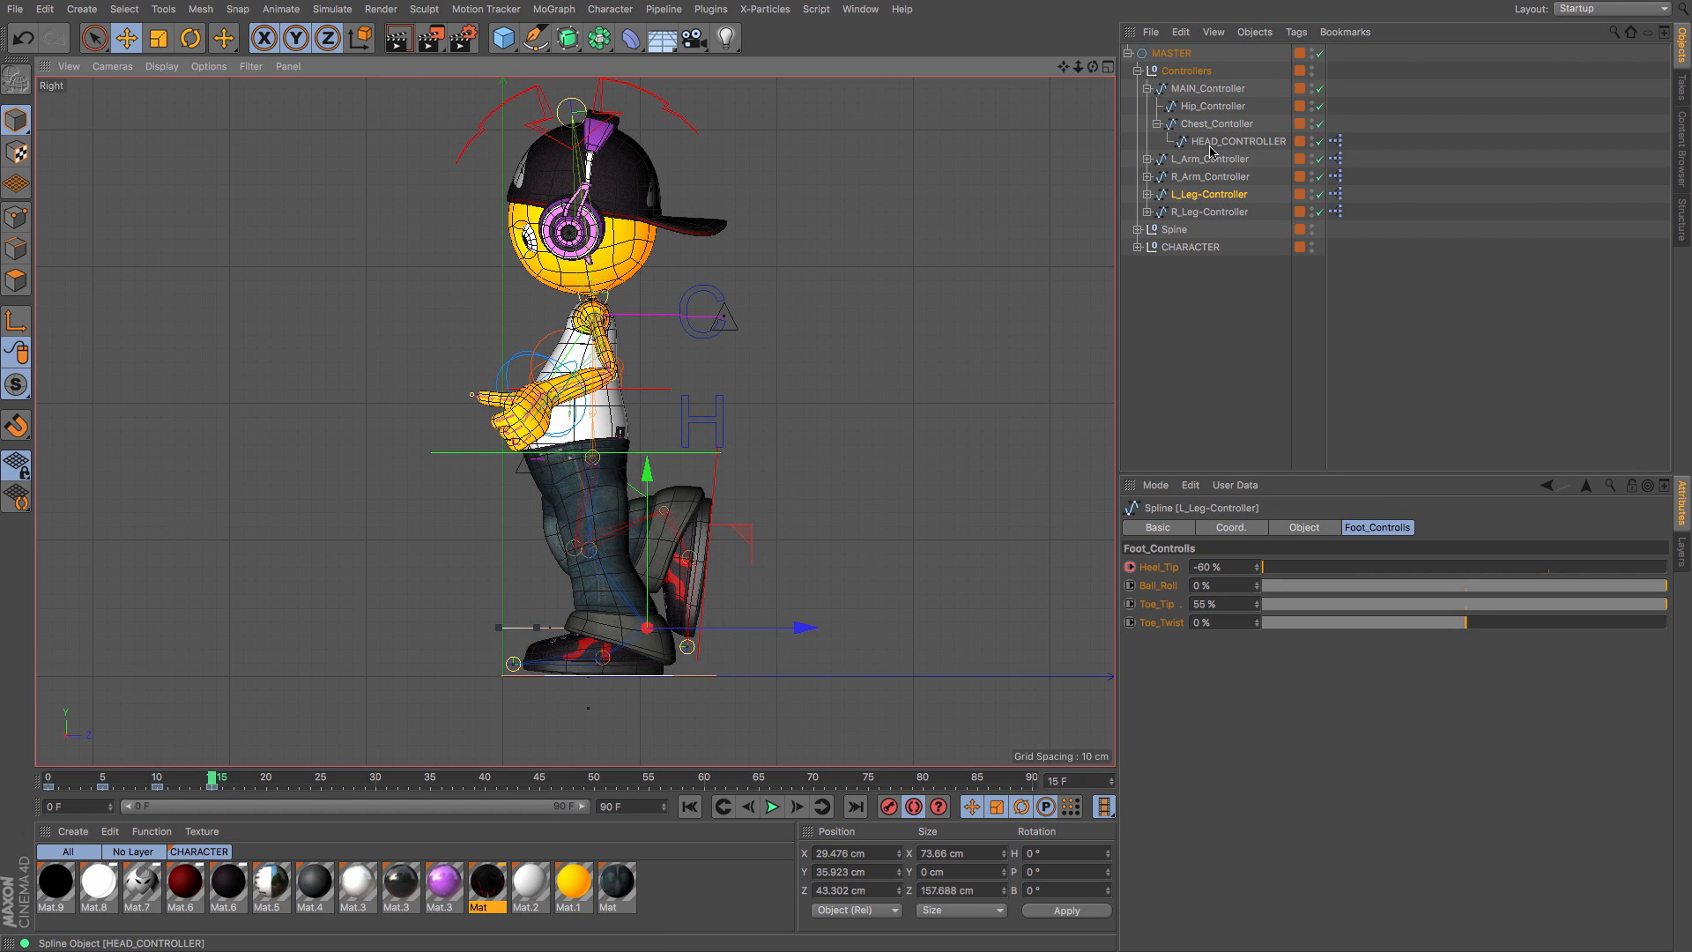
Step: Pitch R_Leg-Controller to about 55° and move it forward to about Y 122.4 cm, Z 24 cm for frame 15
{"action": "left_click", "coordinate": [1209, 212]}
{"action": "left_click_drag", "start_coordinate": [1000, 316], "coordinate": [918, 309]}
{"action": "key", "text": "r"}
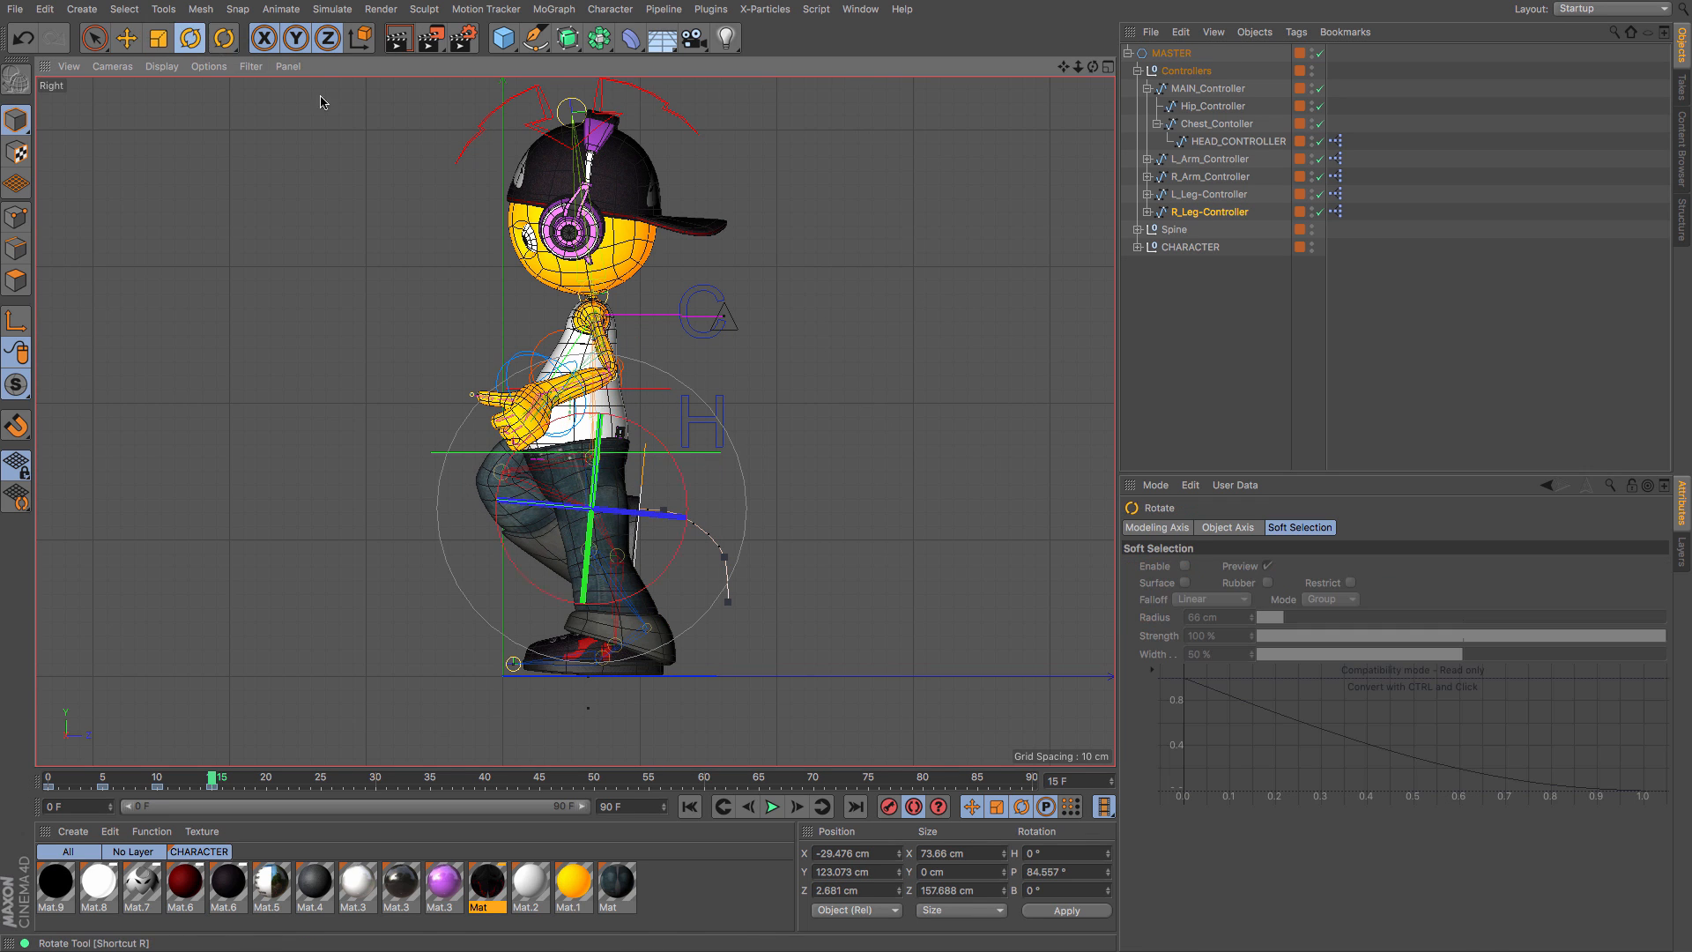
{"action": "left_click_drag", "start_coordinate": [989, 217], "coordinate": [993, 465]}
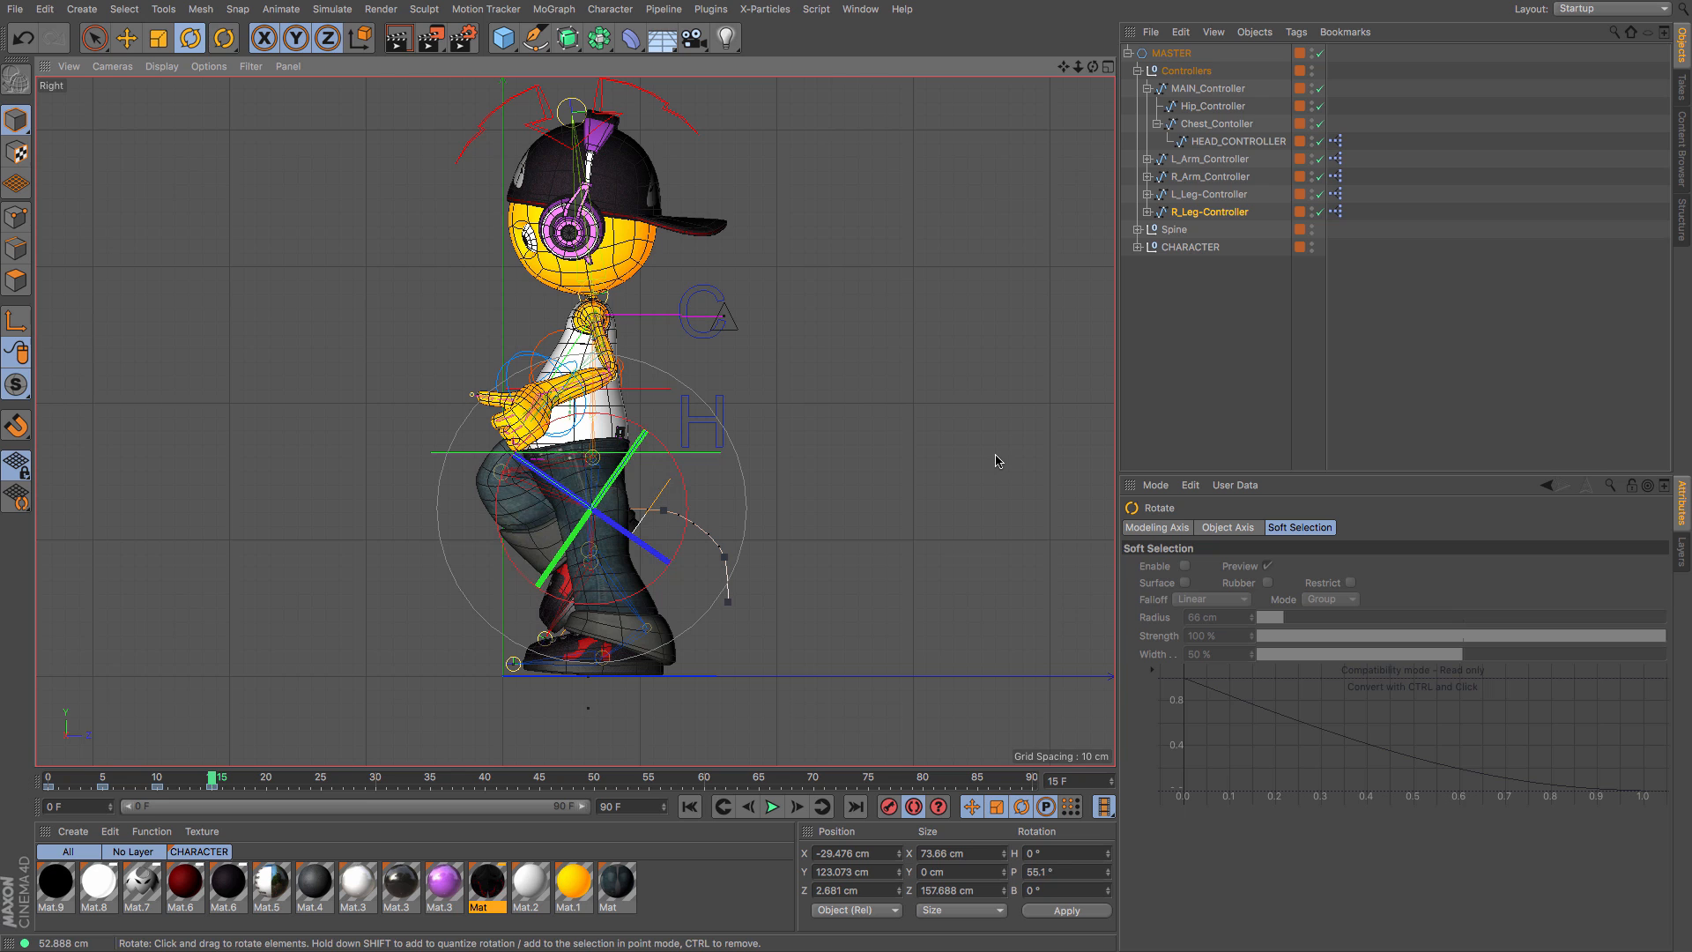
{"action": "left_click", "coordinate": [127, 38]}
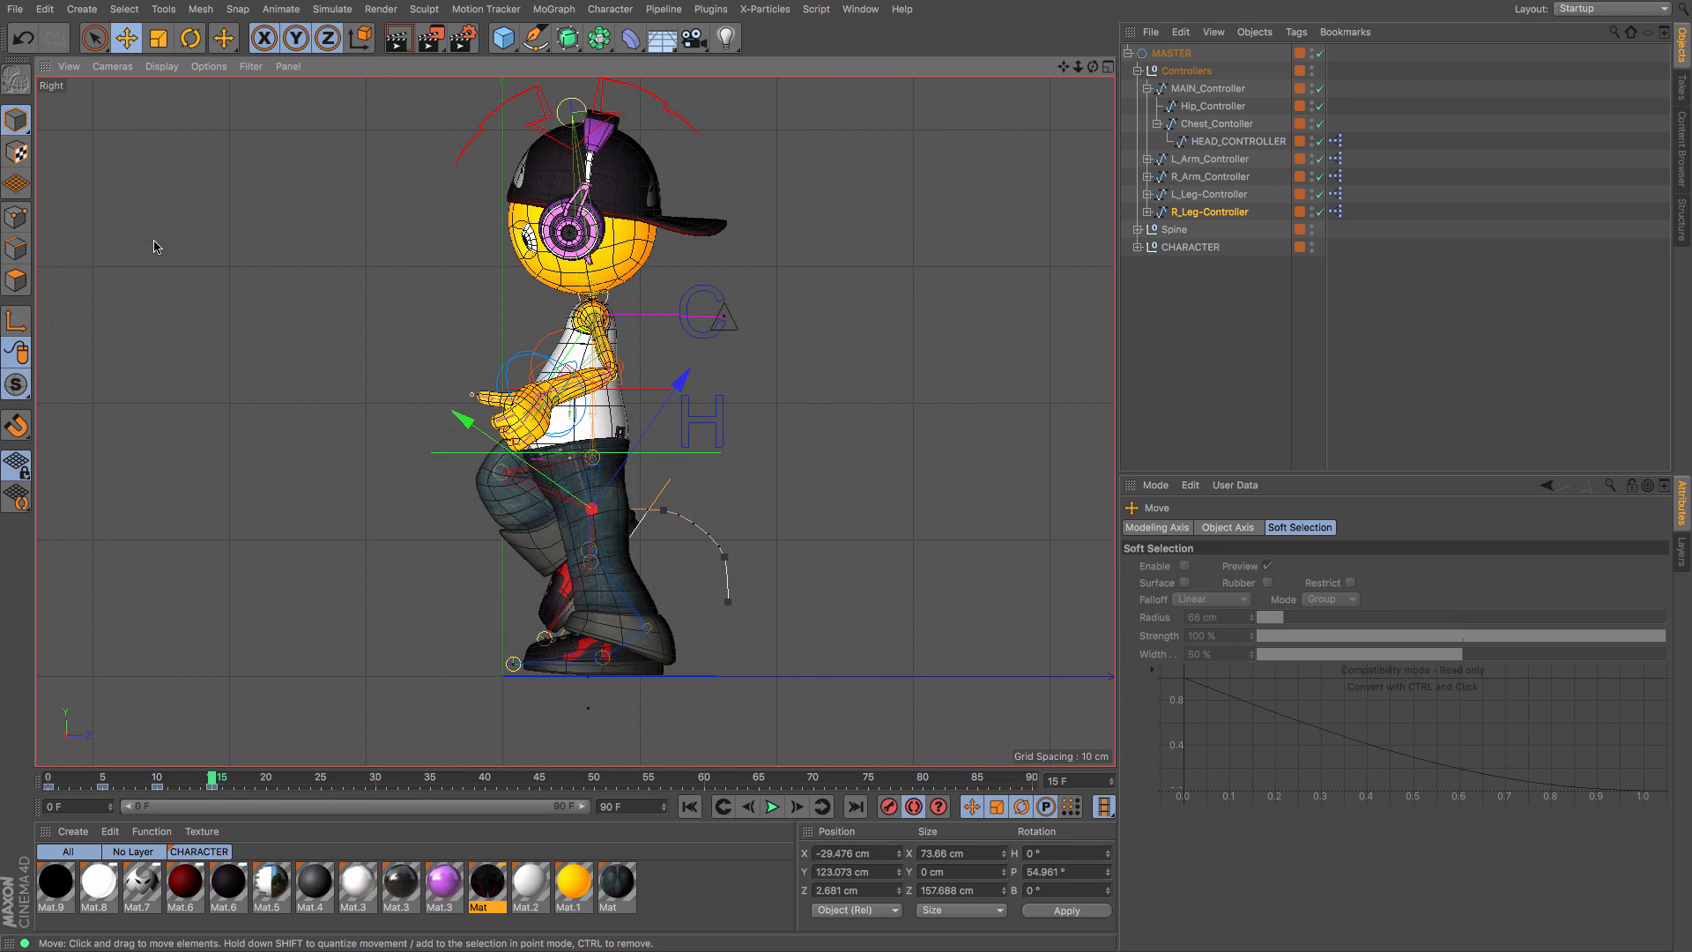
{"action": "left_click_drag", "start_coordinate": [157, 250], "coordinate": [177, 253]}
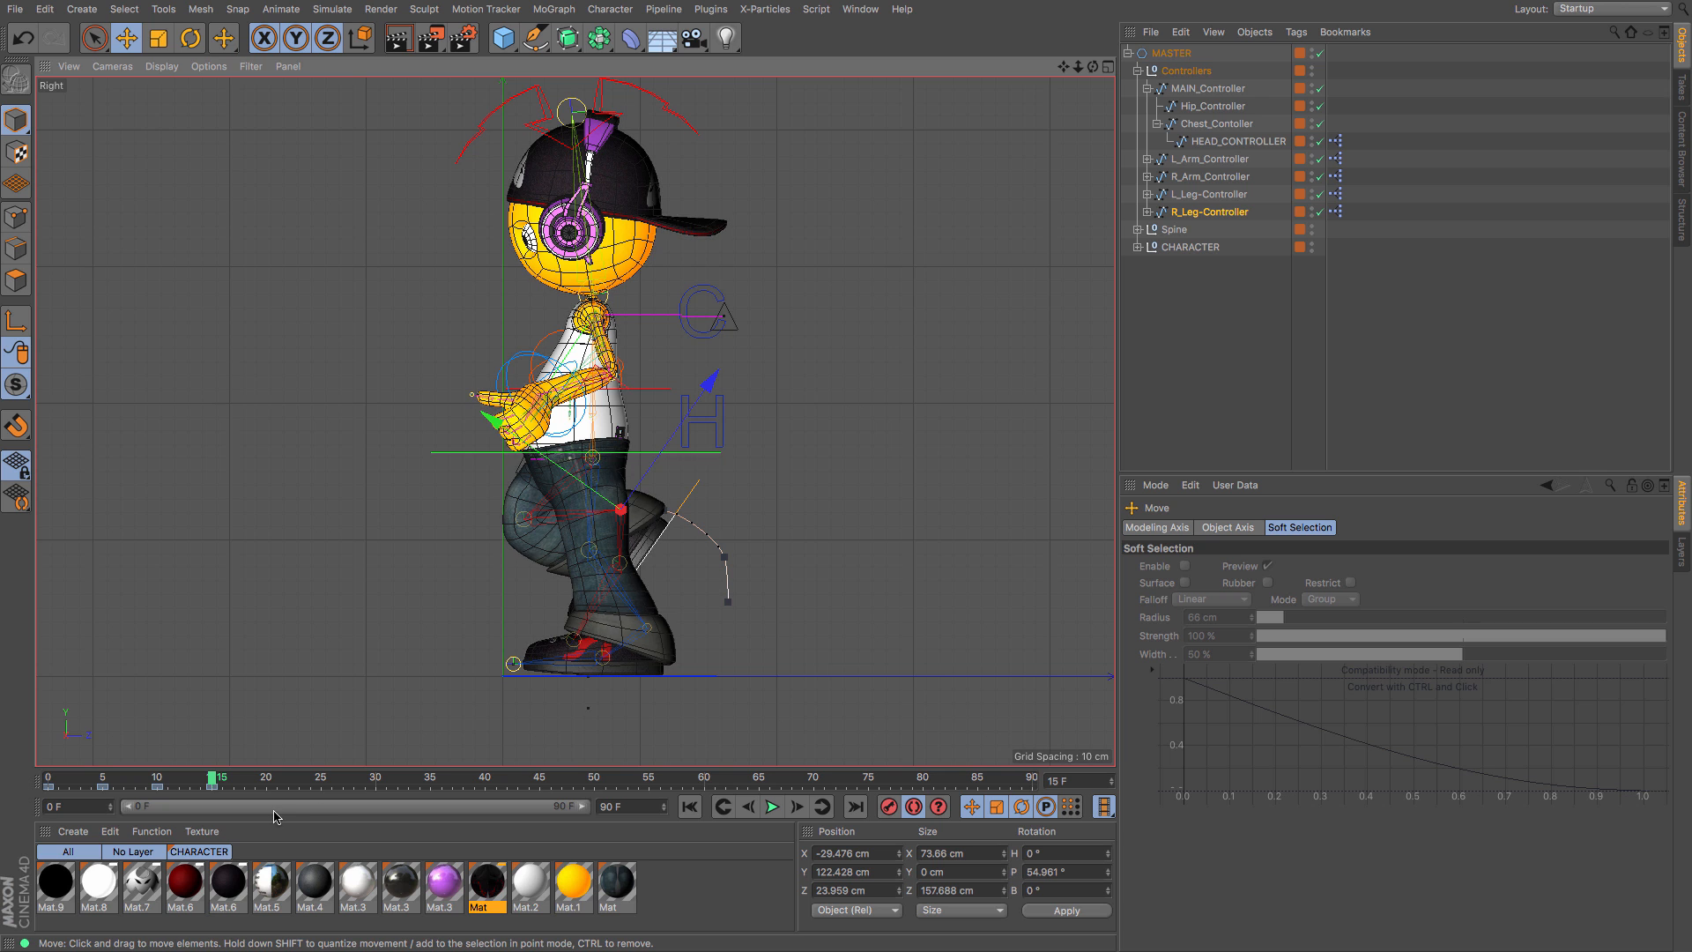
Step: At frame 20, move R_Leg-Controller forward to about Y 16.7 cm, Z -67 cm and pitch it to about -46.4°, matching the frame 0 heel strike
{"action": "left_click", "coordinate": [47, 776]}
{"action": "left_click_drag", "start_coordinate": [48, 776], "coordinate": [263, 781]}
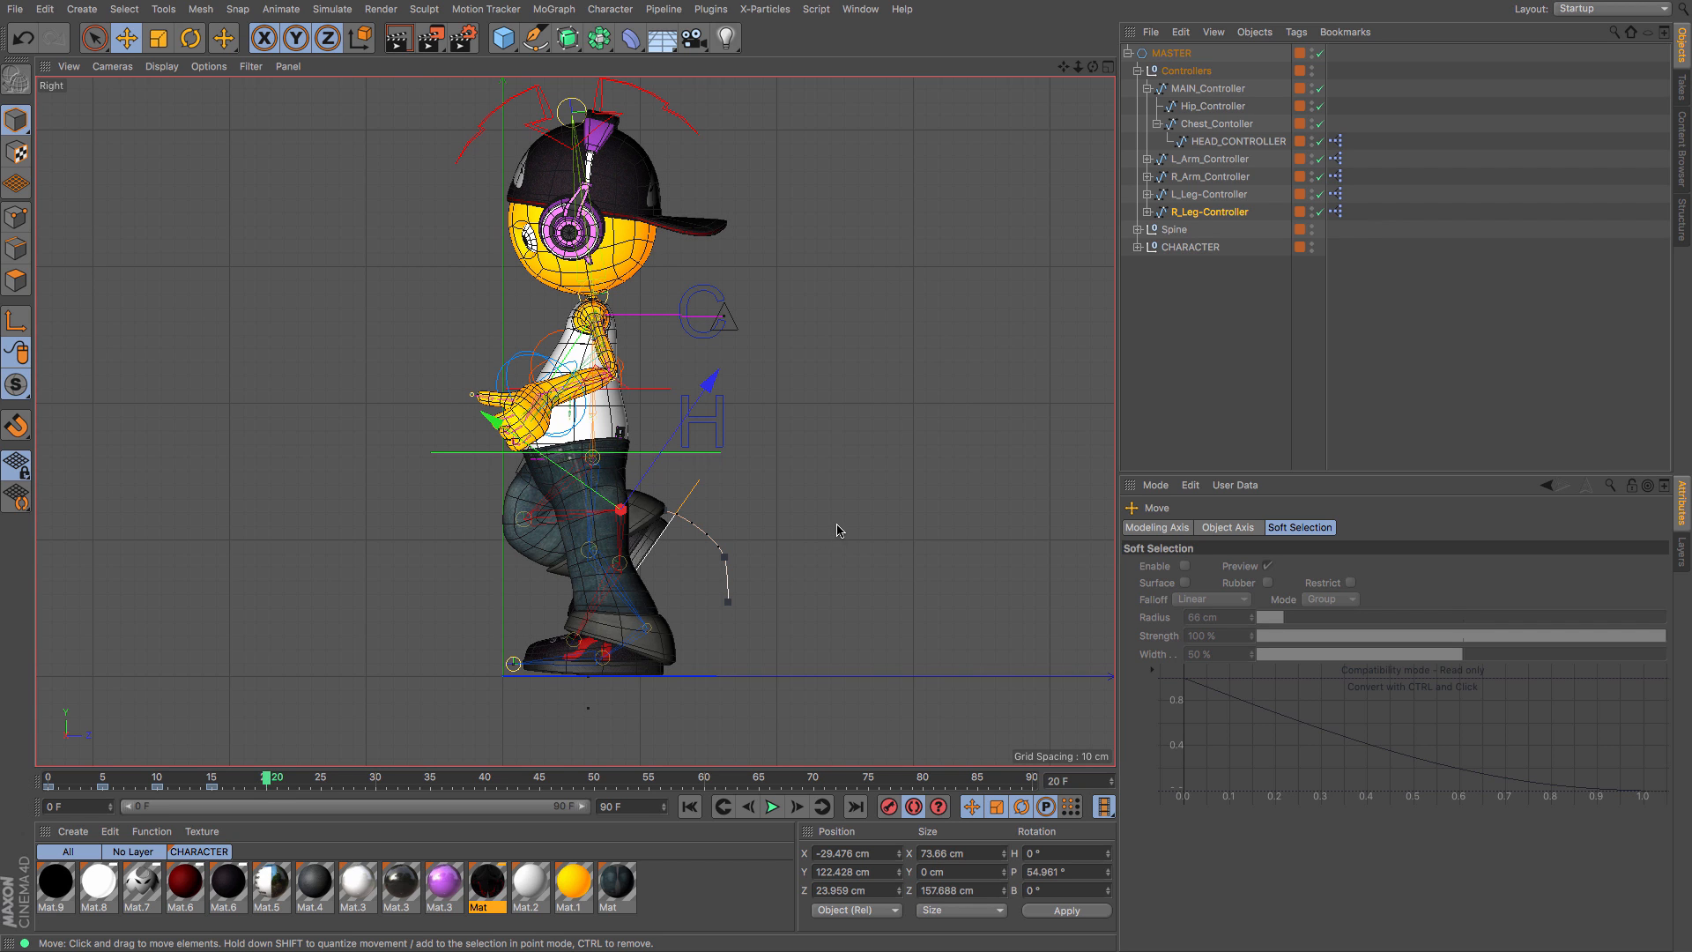
{"action": "left_click_drag", "start_coordinate": [837, 530], "coordinate": [709, 679]}
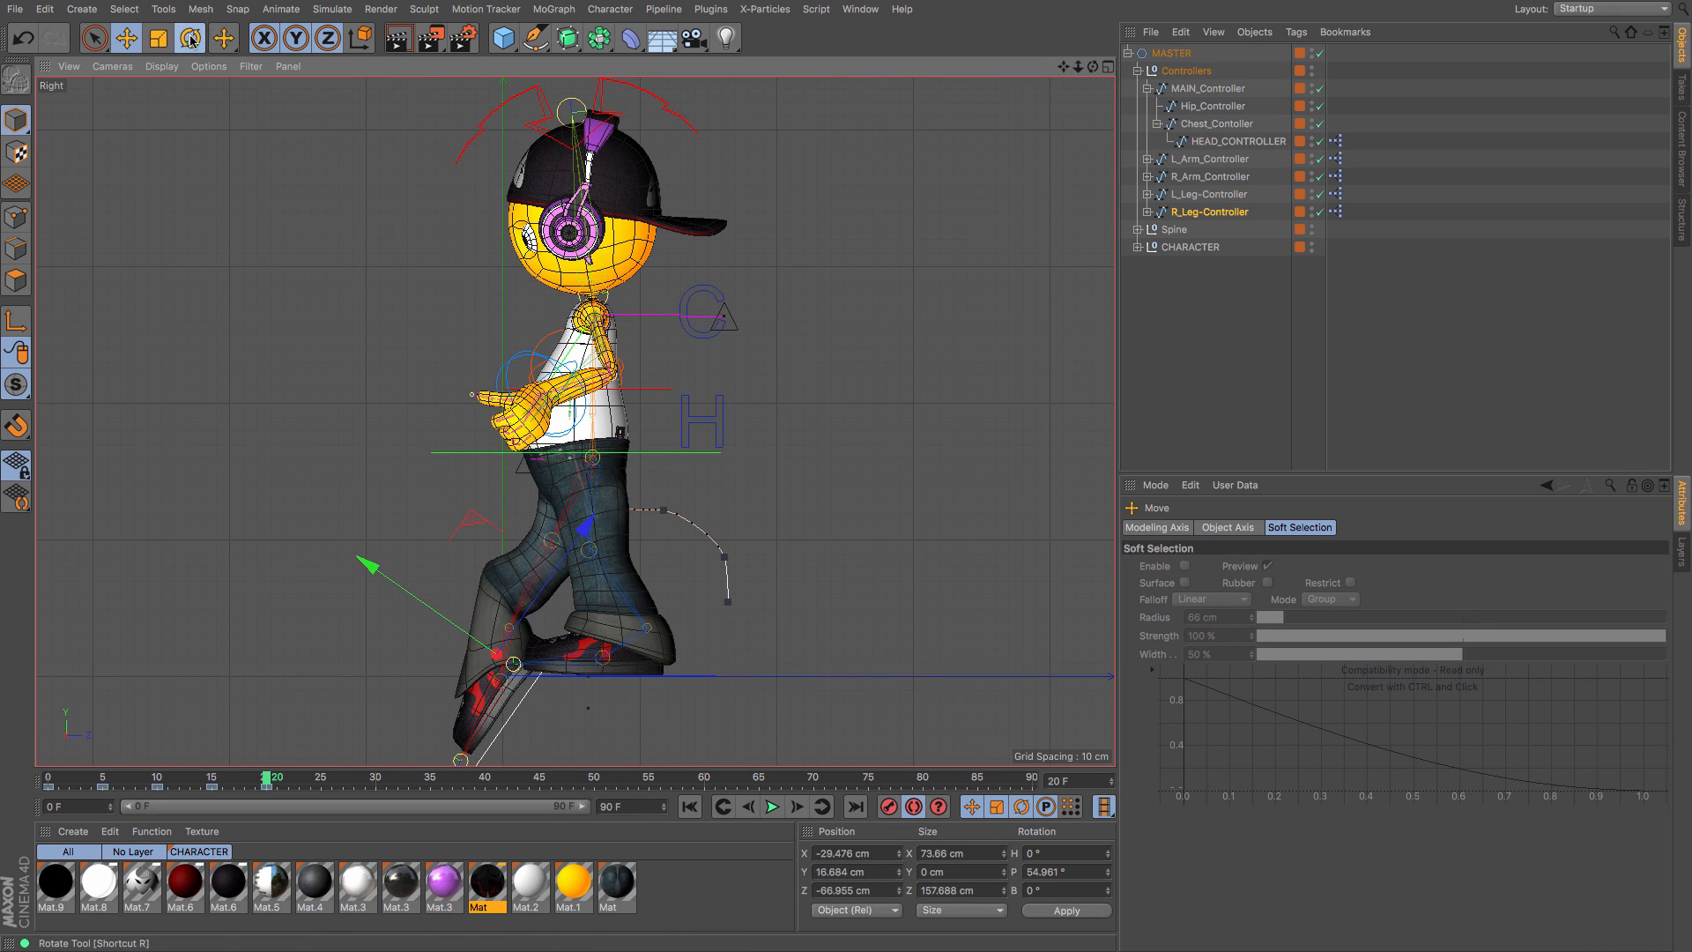
{"action": "left_click", "coordinate": [191, 39]}
{"action": "left_click_drag", "start_coordinate": [930, 245], "coordinate": [525, 780]}
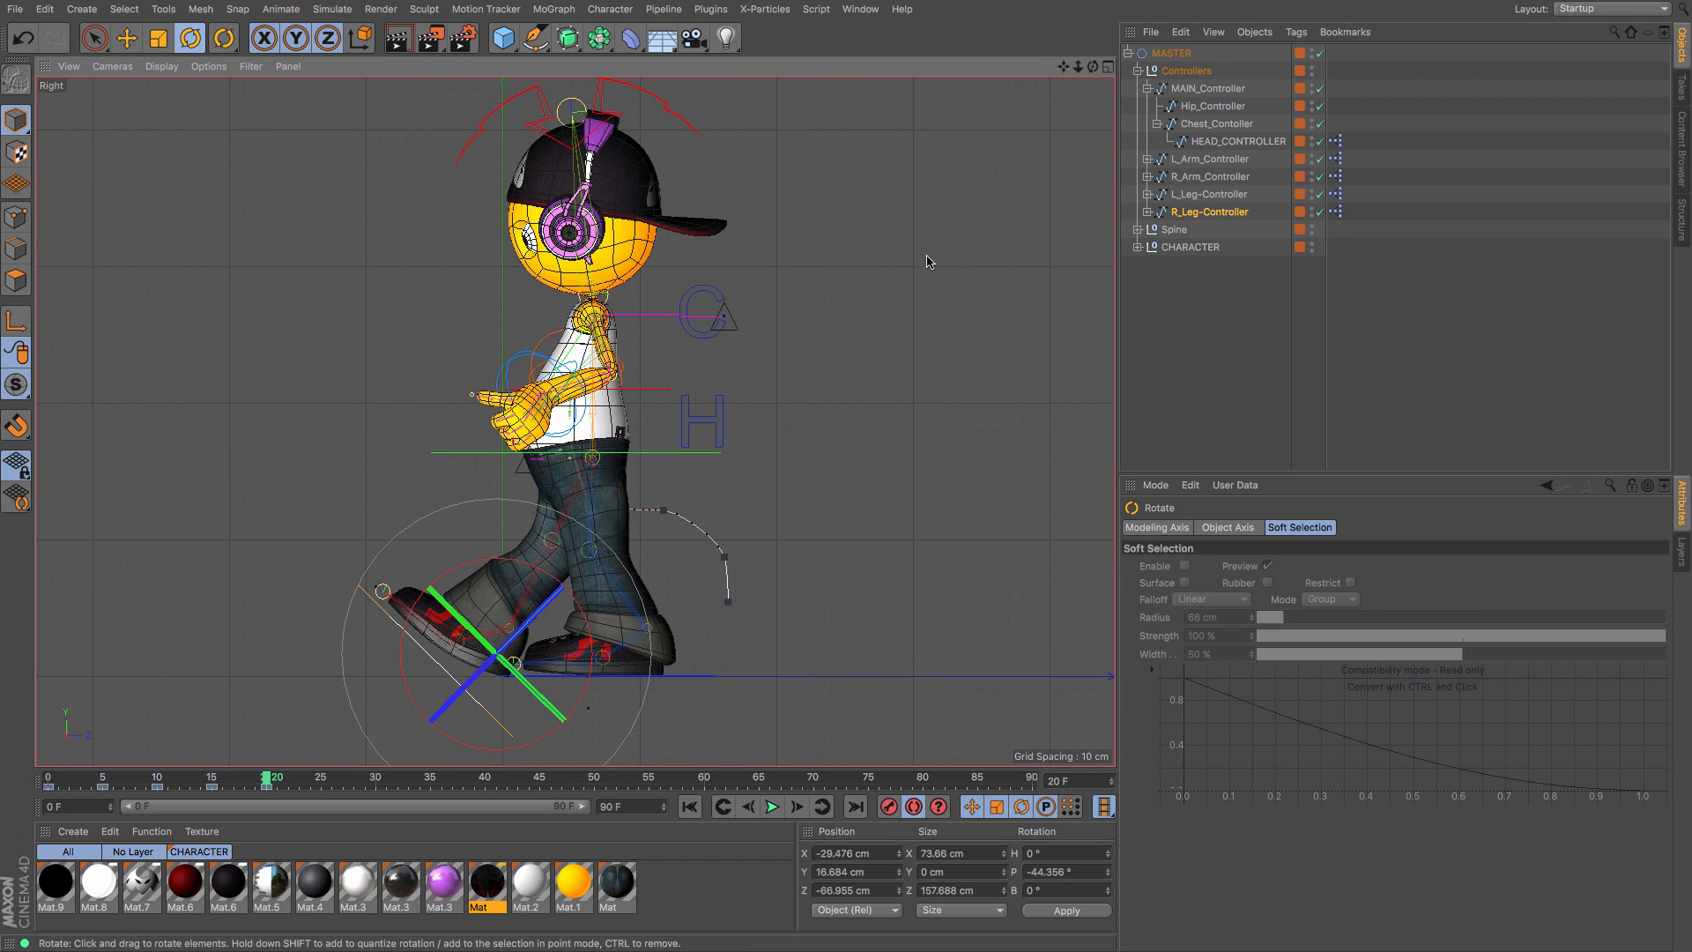
{"action": "left_click", "coordinate": [50, 782]}
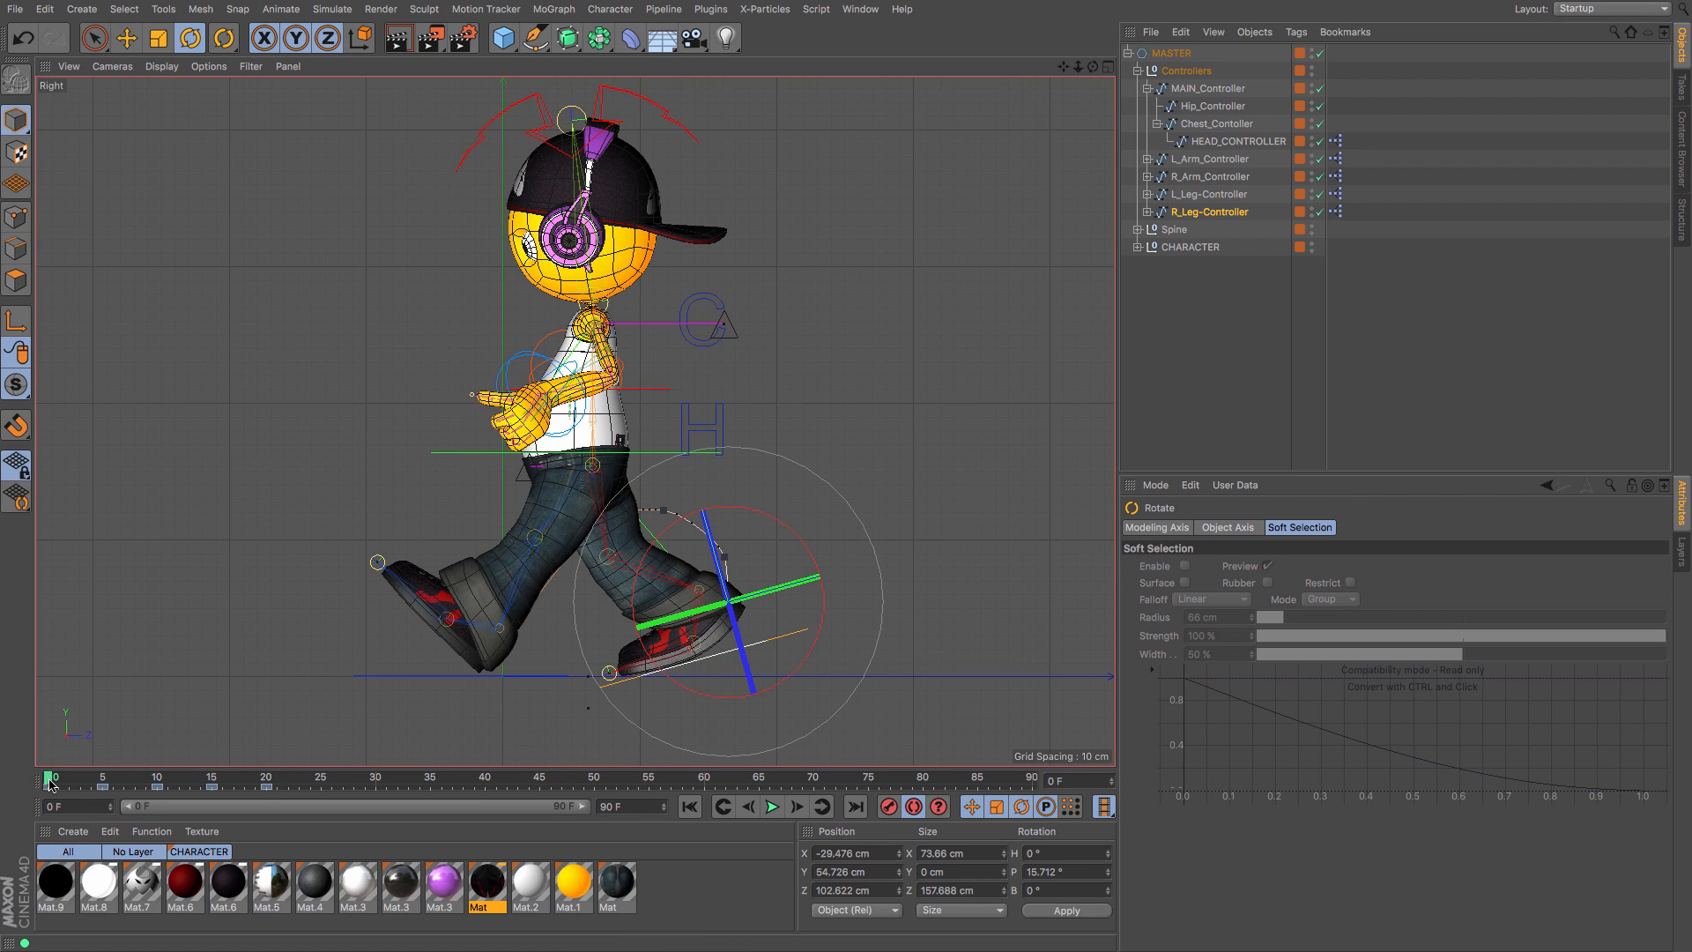
{"action": "left_click", "coordinate": [266, 779]}
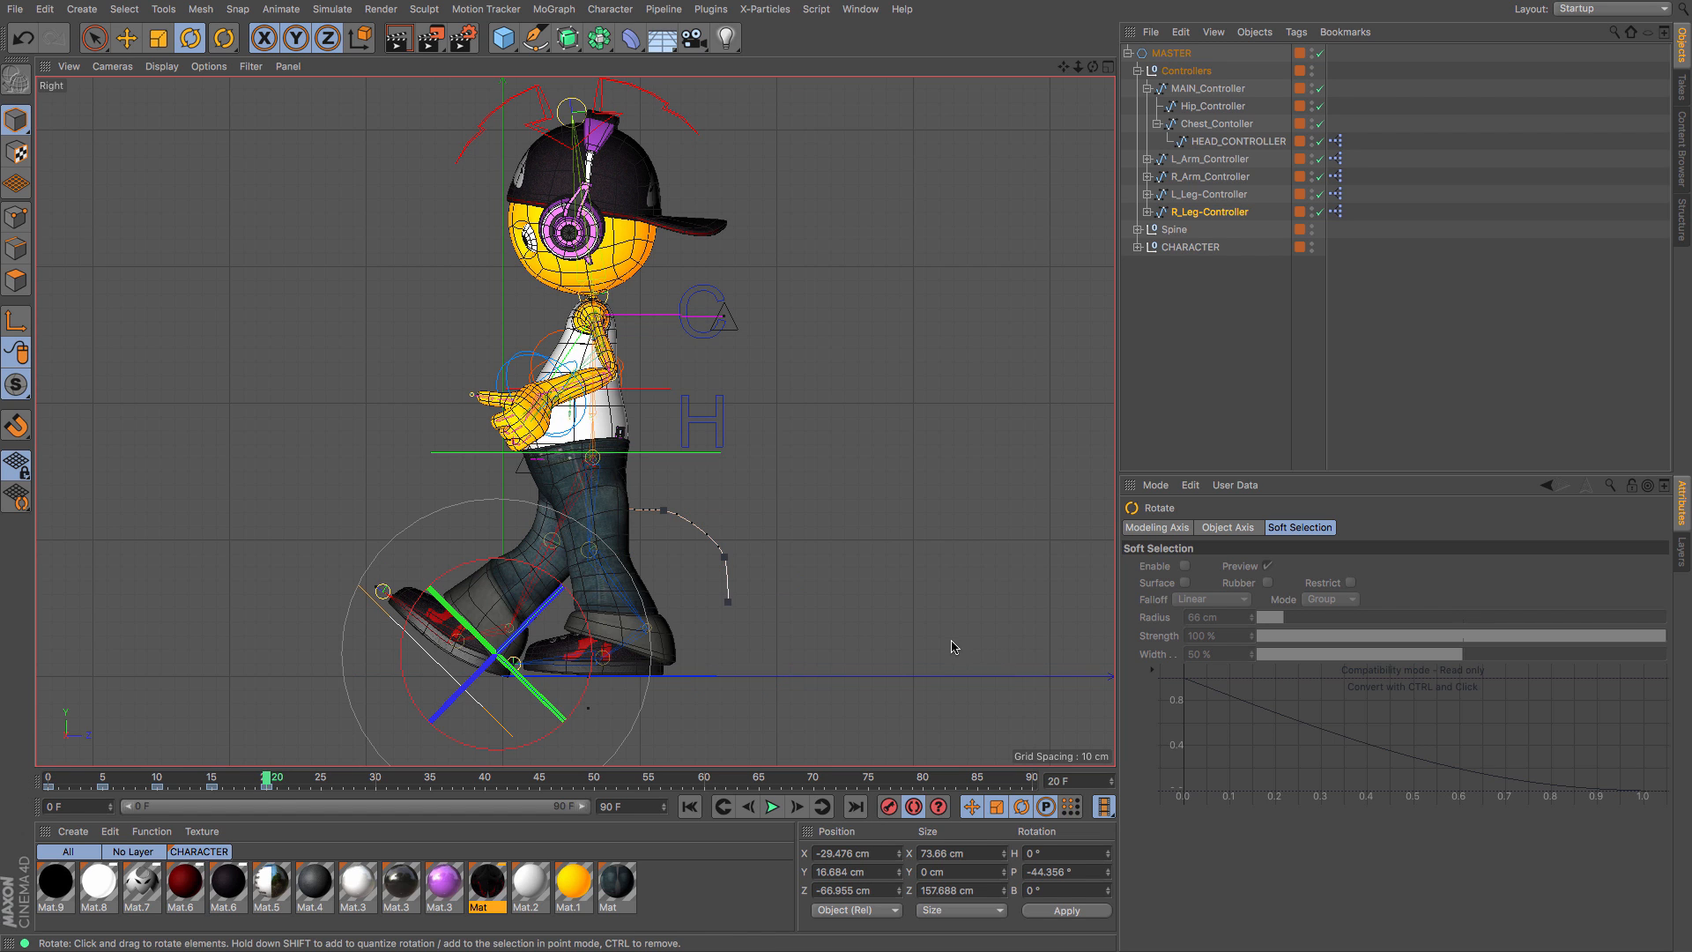
{"action": "left_click_drag", "start_coordinate": [956, 647], "coordinate": [901, 668]}
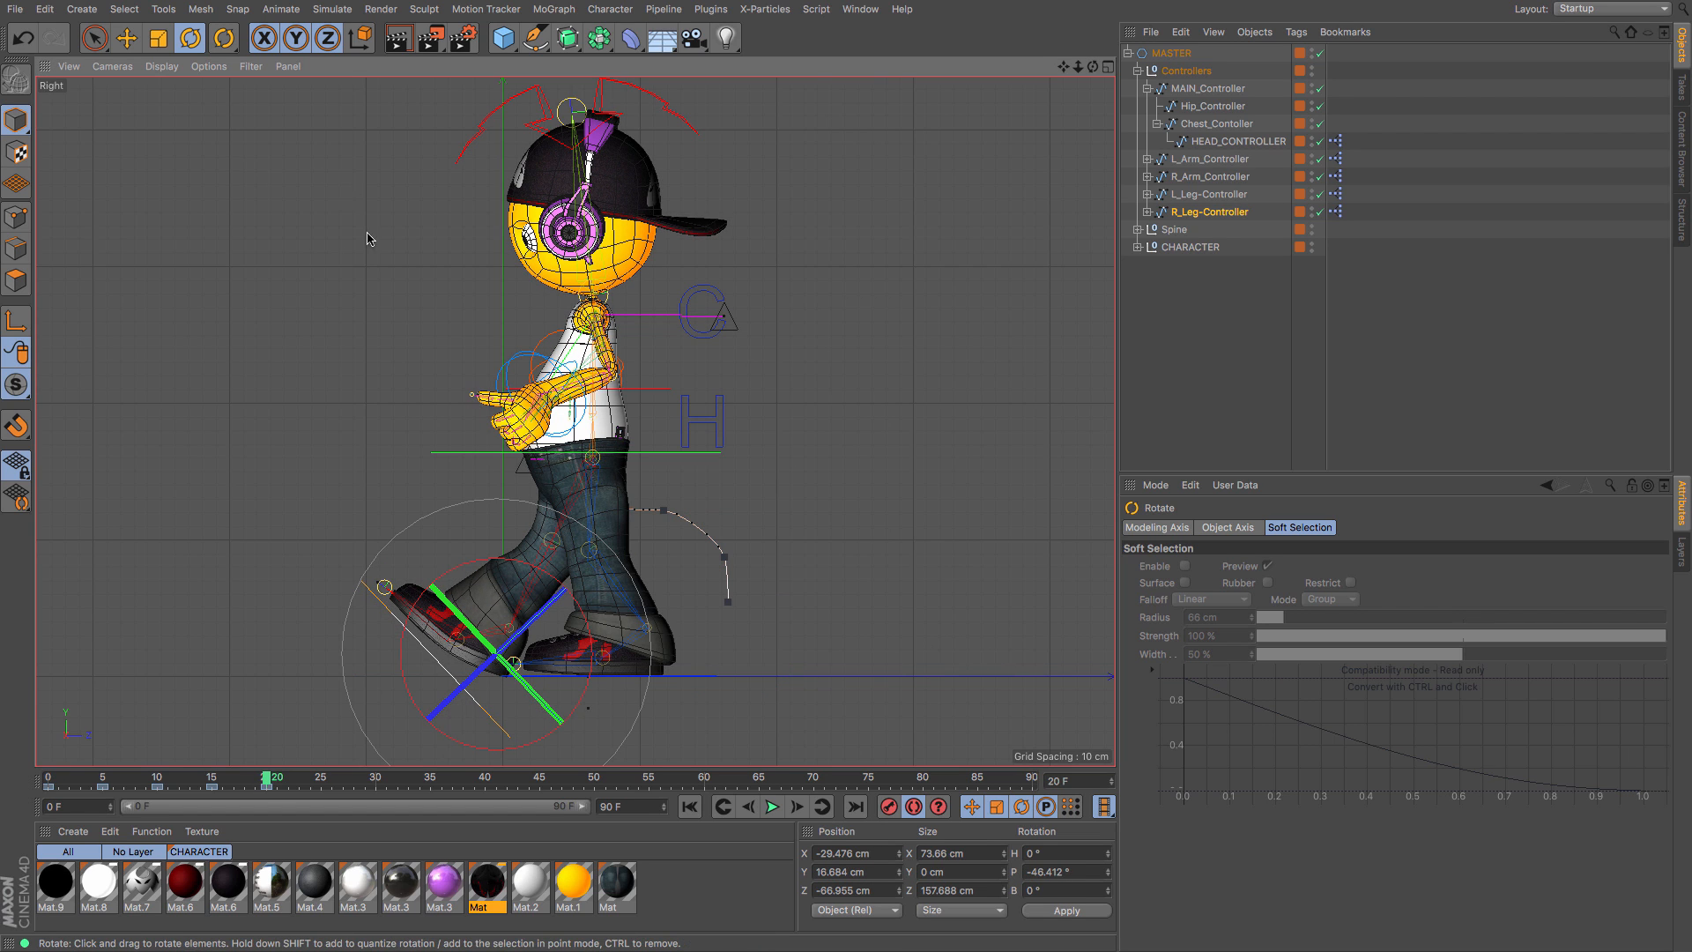
Step: Key the right foot's Ball_Roll at 0 % and Toe_Tip at 55 % on frame 20
{"action": "left_click", "coordinate": [1200, 213]}
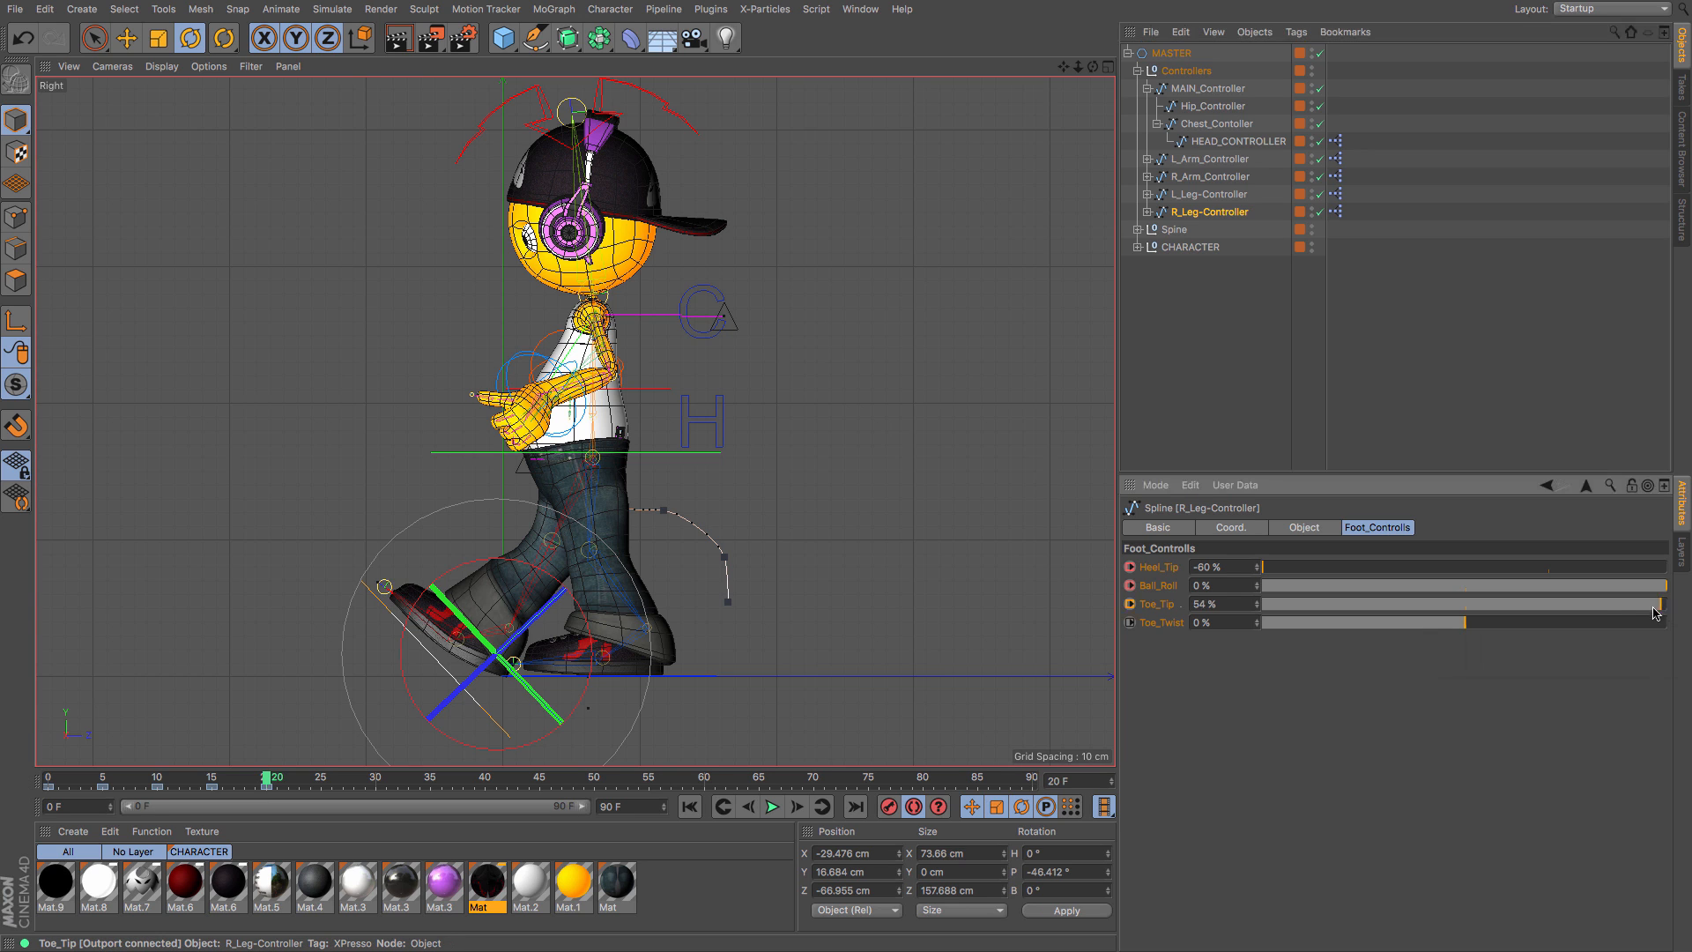
{"action": "left_click_drag", "start_coordinate": [1666, 617], "coordinate": [1465, 613]}
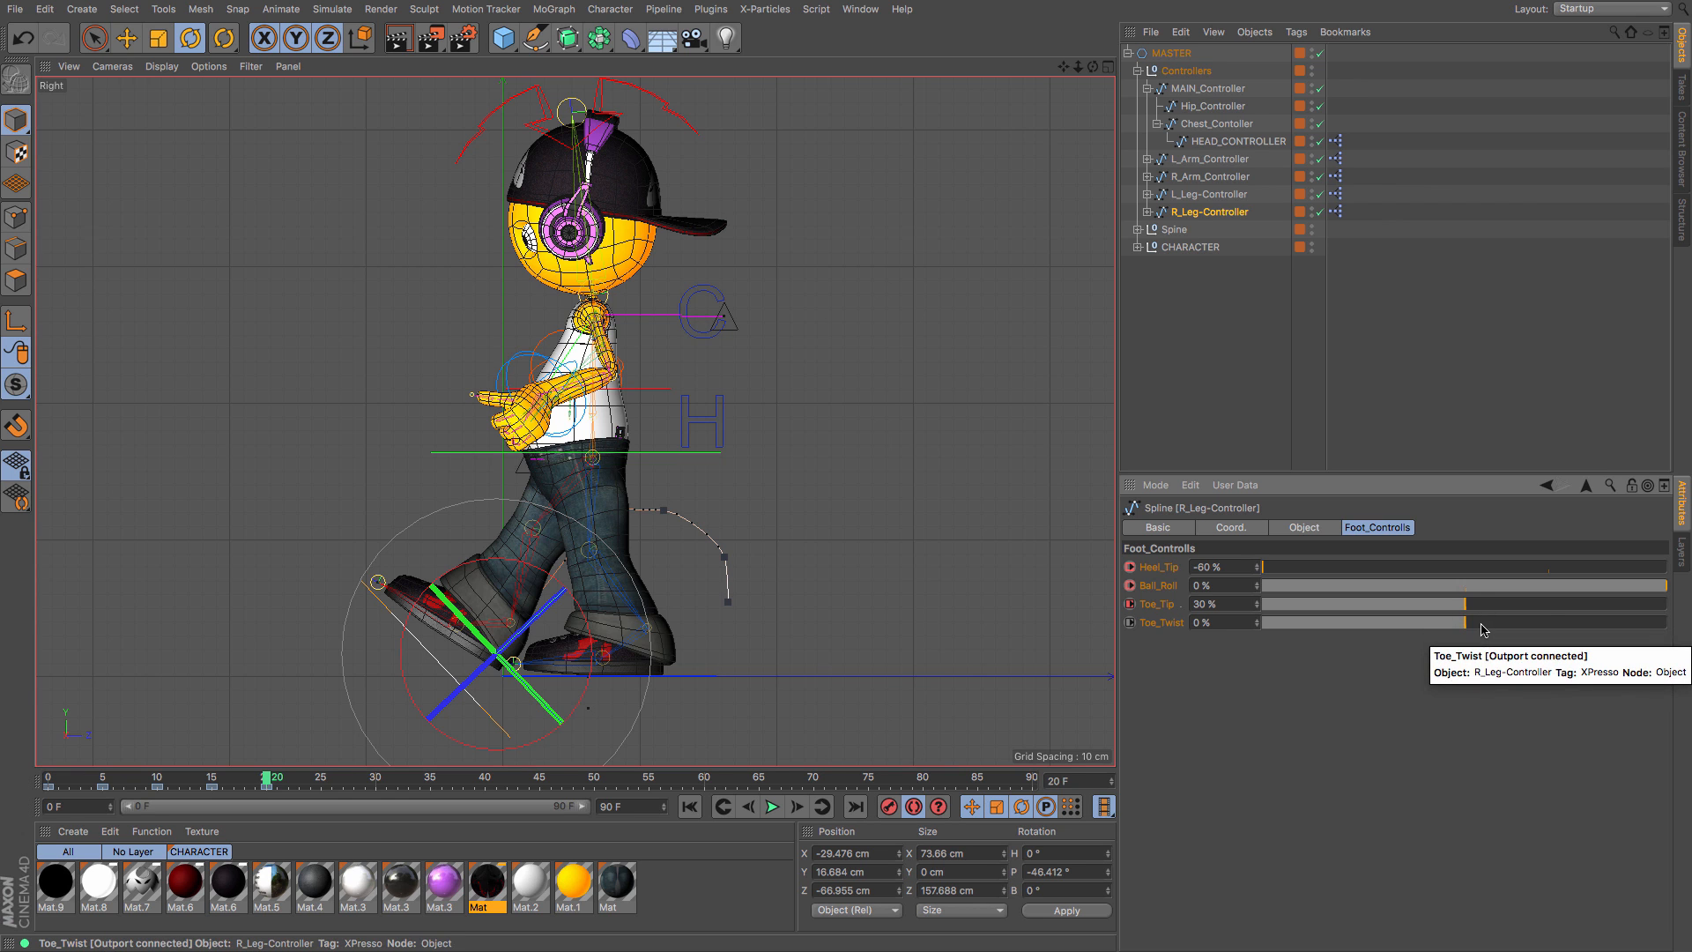
{"action": "mouse_move", "coordinate": [1658, 588]}
{"action": "left_mouse_down"}
{"action": "mouse_move", "coordinate": [1519, 591]}
{"action": "mouse_move", "coordinate": [1664, 591]}
{"action": "left_mouse_up"}
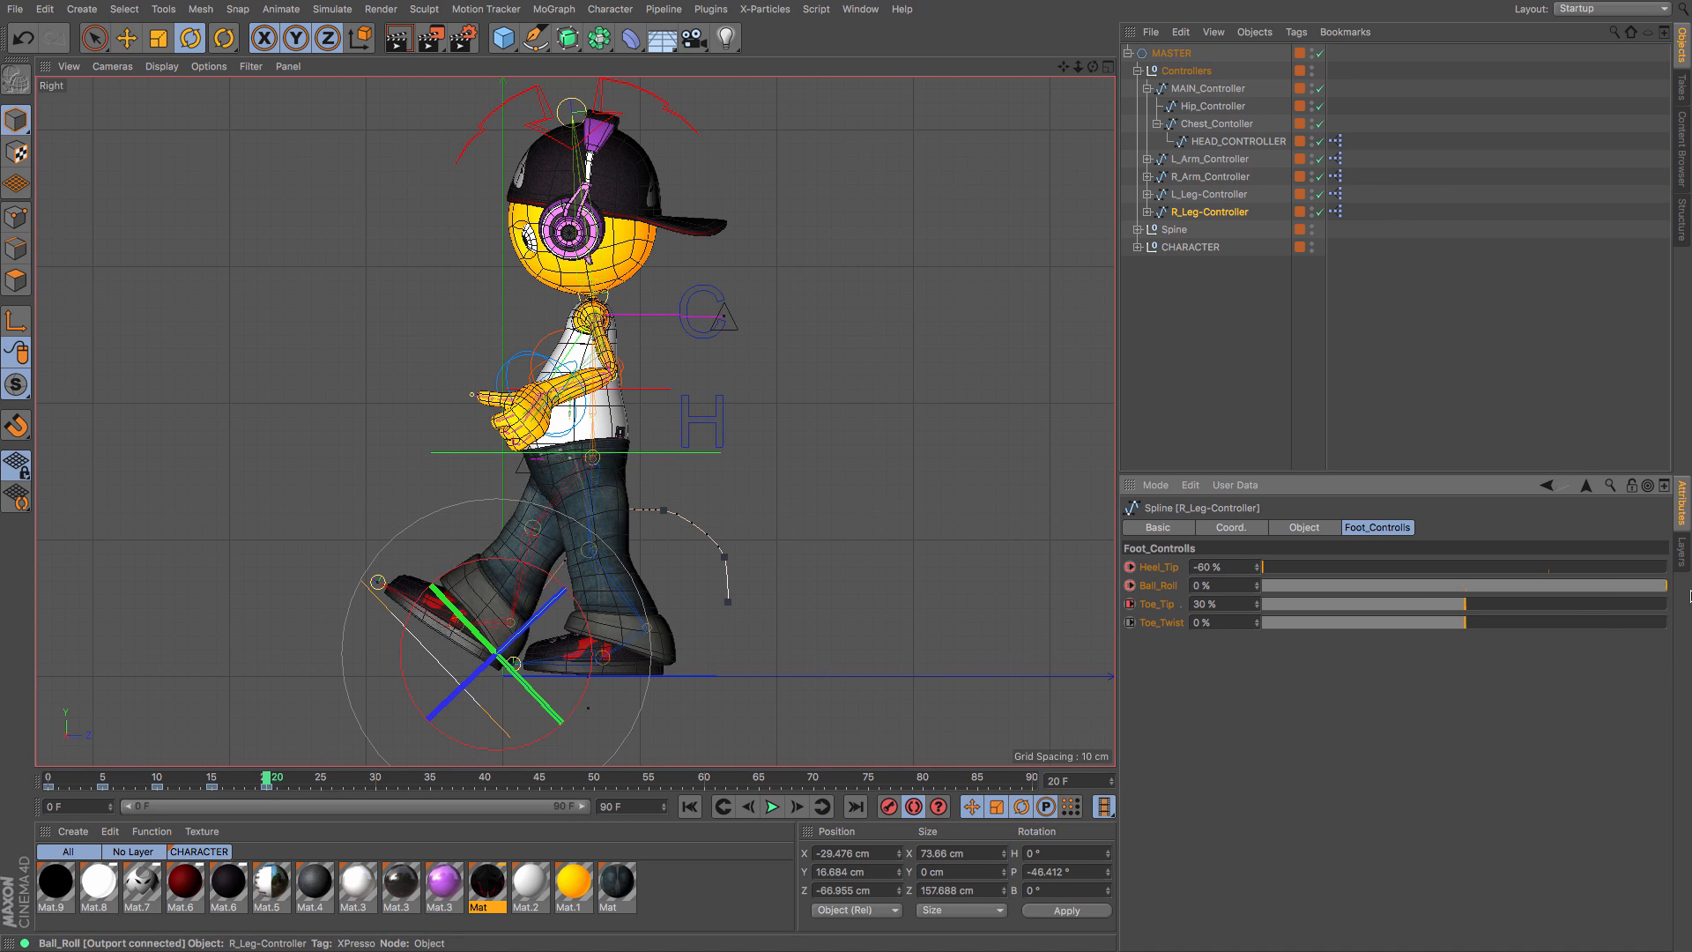
{"action": "left_click_drag", "start_coordinate": [1468, 607], "coordinate": [1669, 608]}
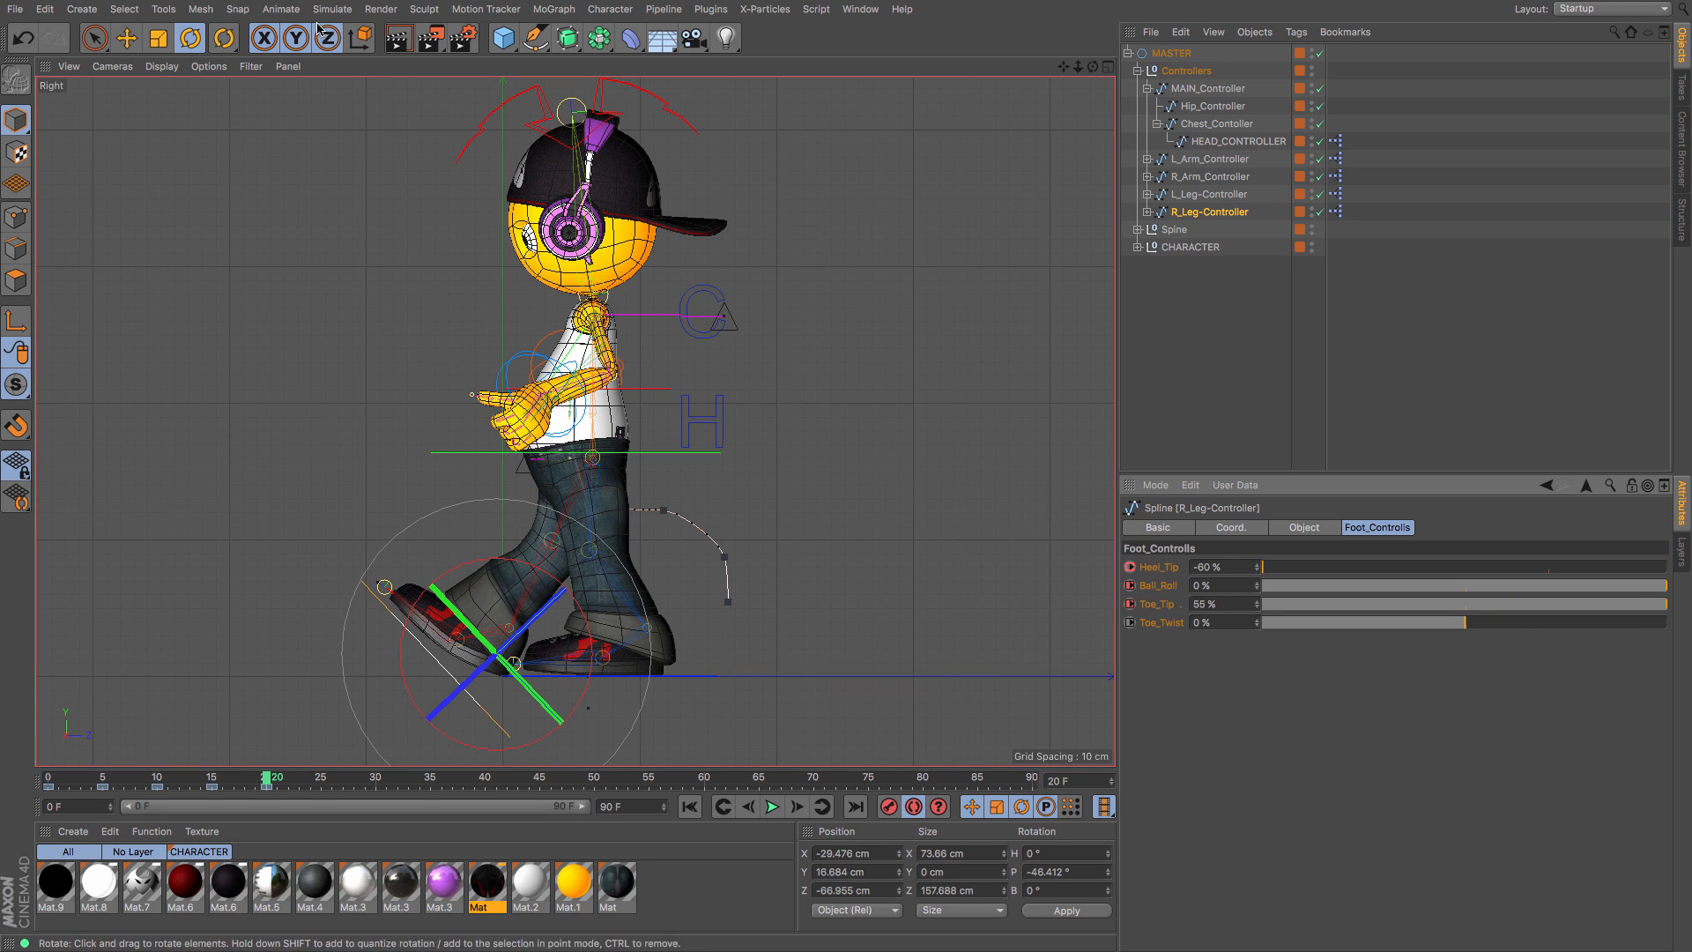
Step: Switch the coordinates to World and raise R_Leg-Controller to about Y 36 cm, Z 10.6 cm
{"action": "left_click", "coordinate": [127, 38]}
{"action": "mouse_move", "coordinate": [197, 306]}
{"action": "left_mouse_down"}
{"action": "mouse_move", "coordinate": [208, 272]}
{"action": "mouse_move", "coordinate": [216, 285]}
{"action": "left_mouse_up"}
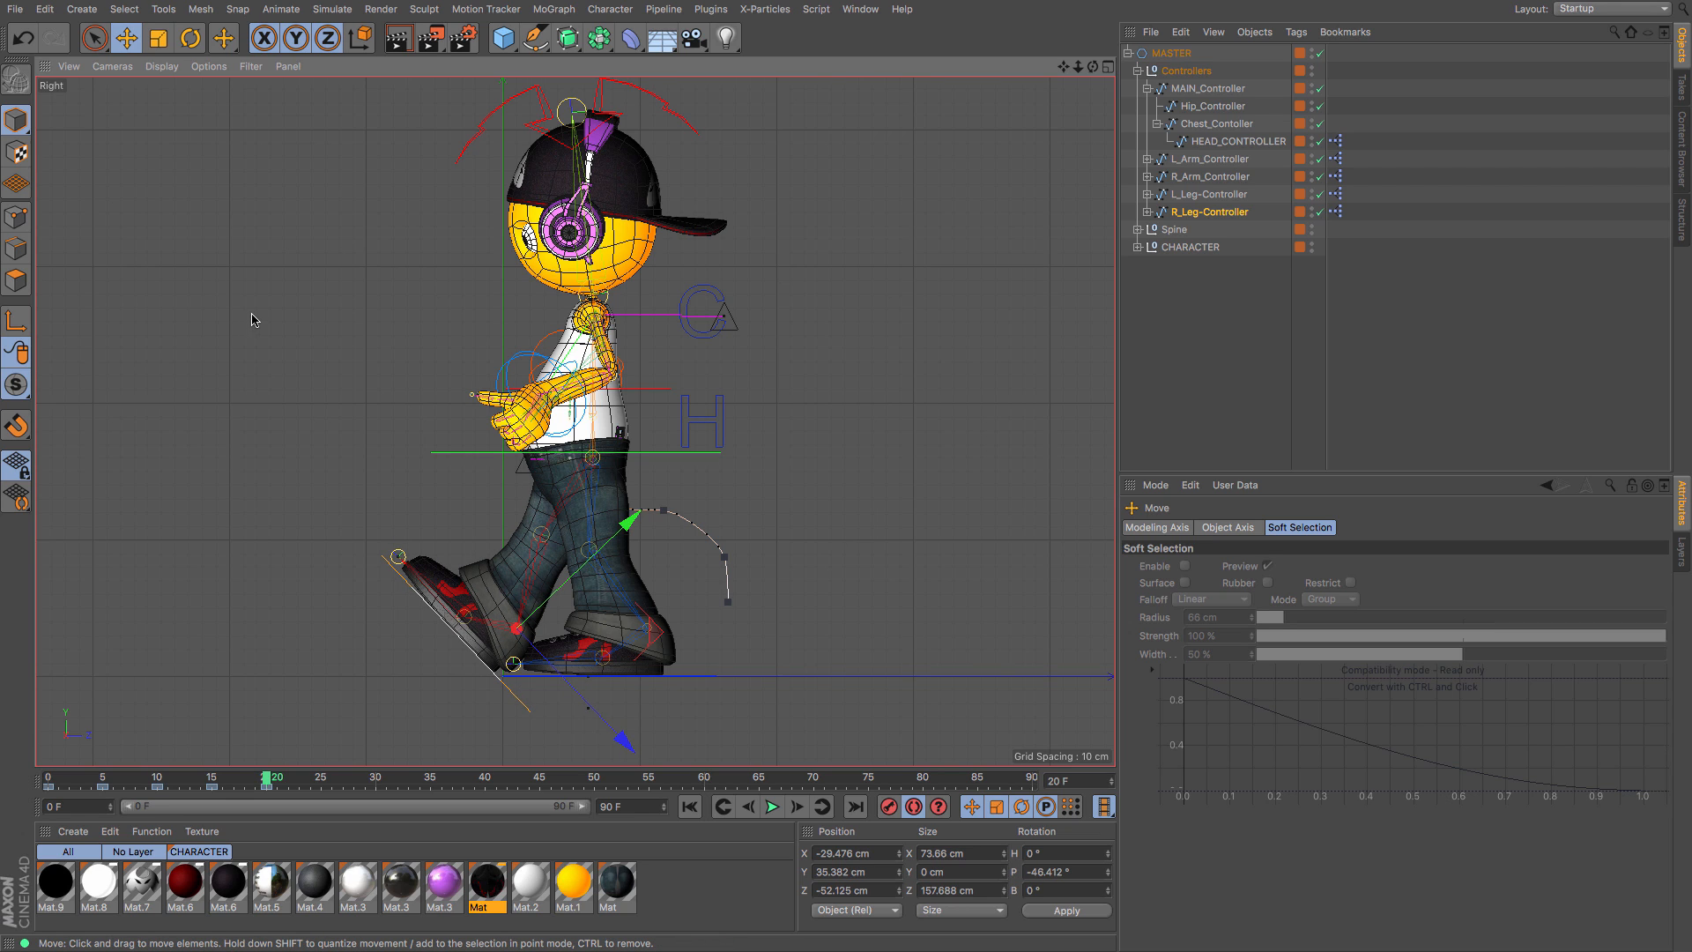
{"action": "left_click", "coordinate": [888, 918]}
{"action": "left_click", "coordinate": [879, 898]}
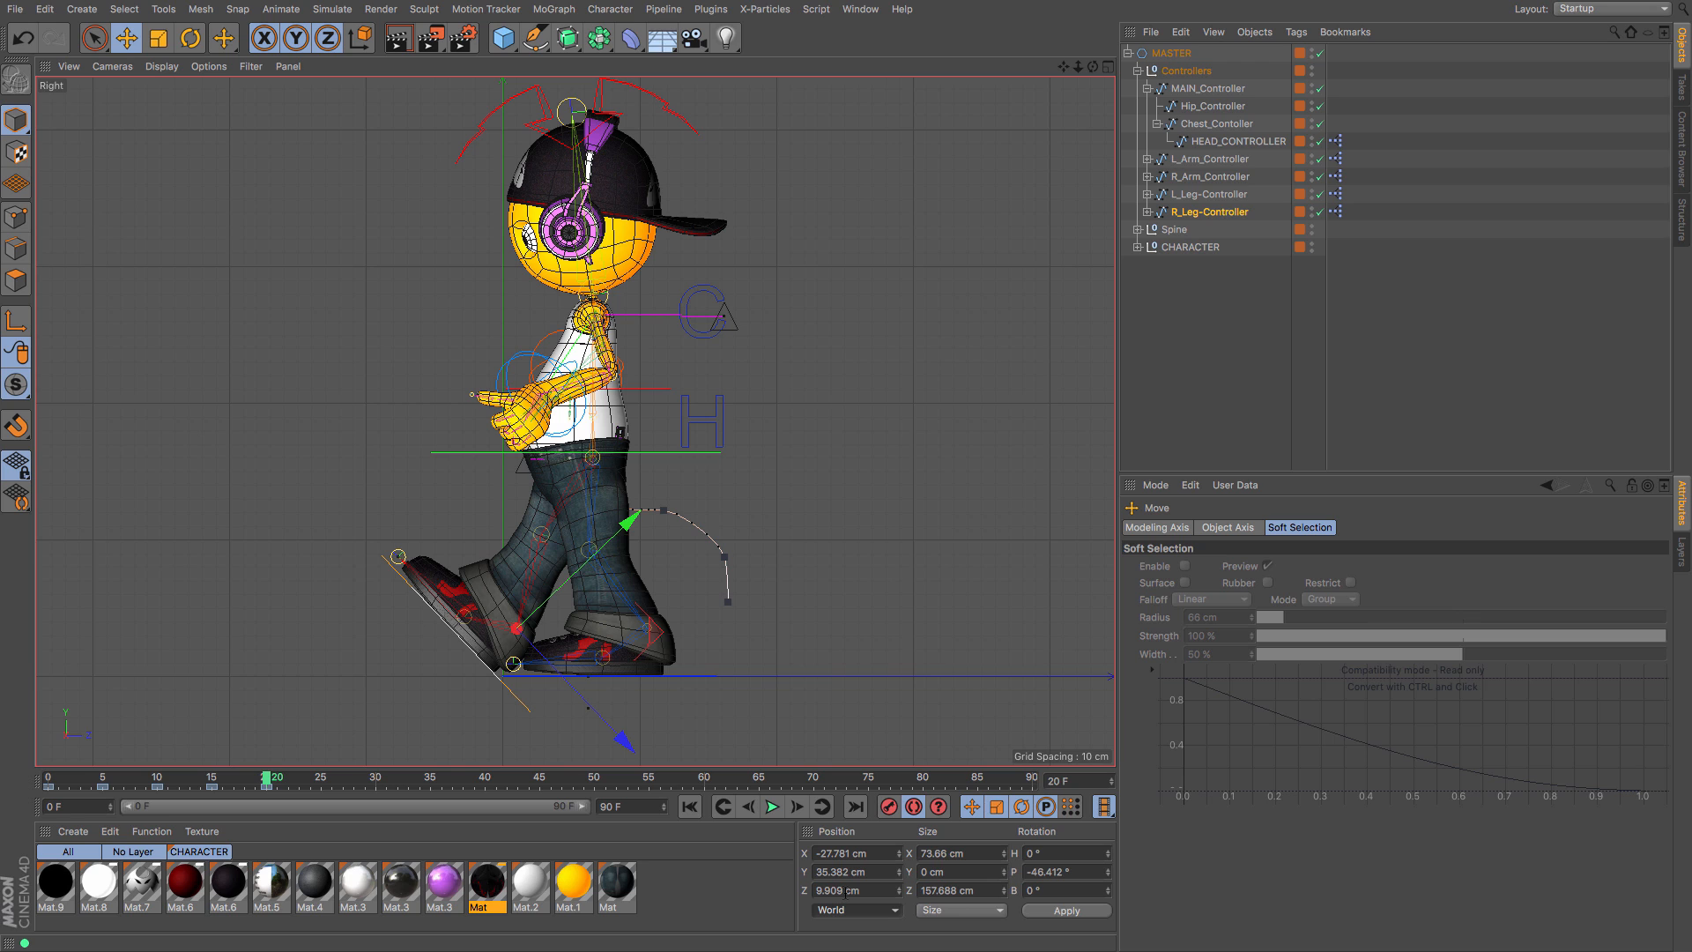
{"action": "left_click_drag", "start_coordinate": [844, 763], "coordinate": [831, 763]}
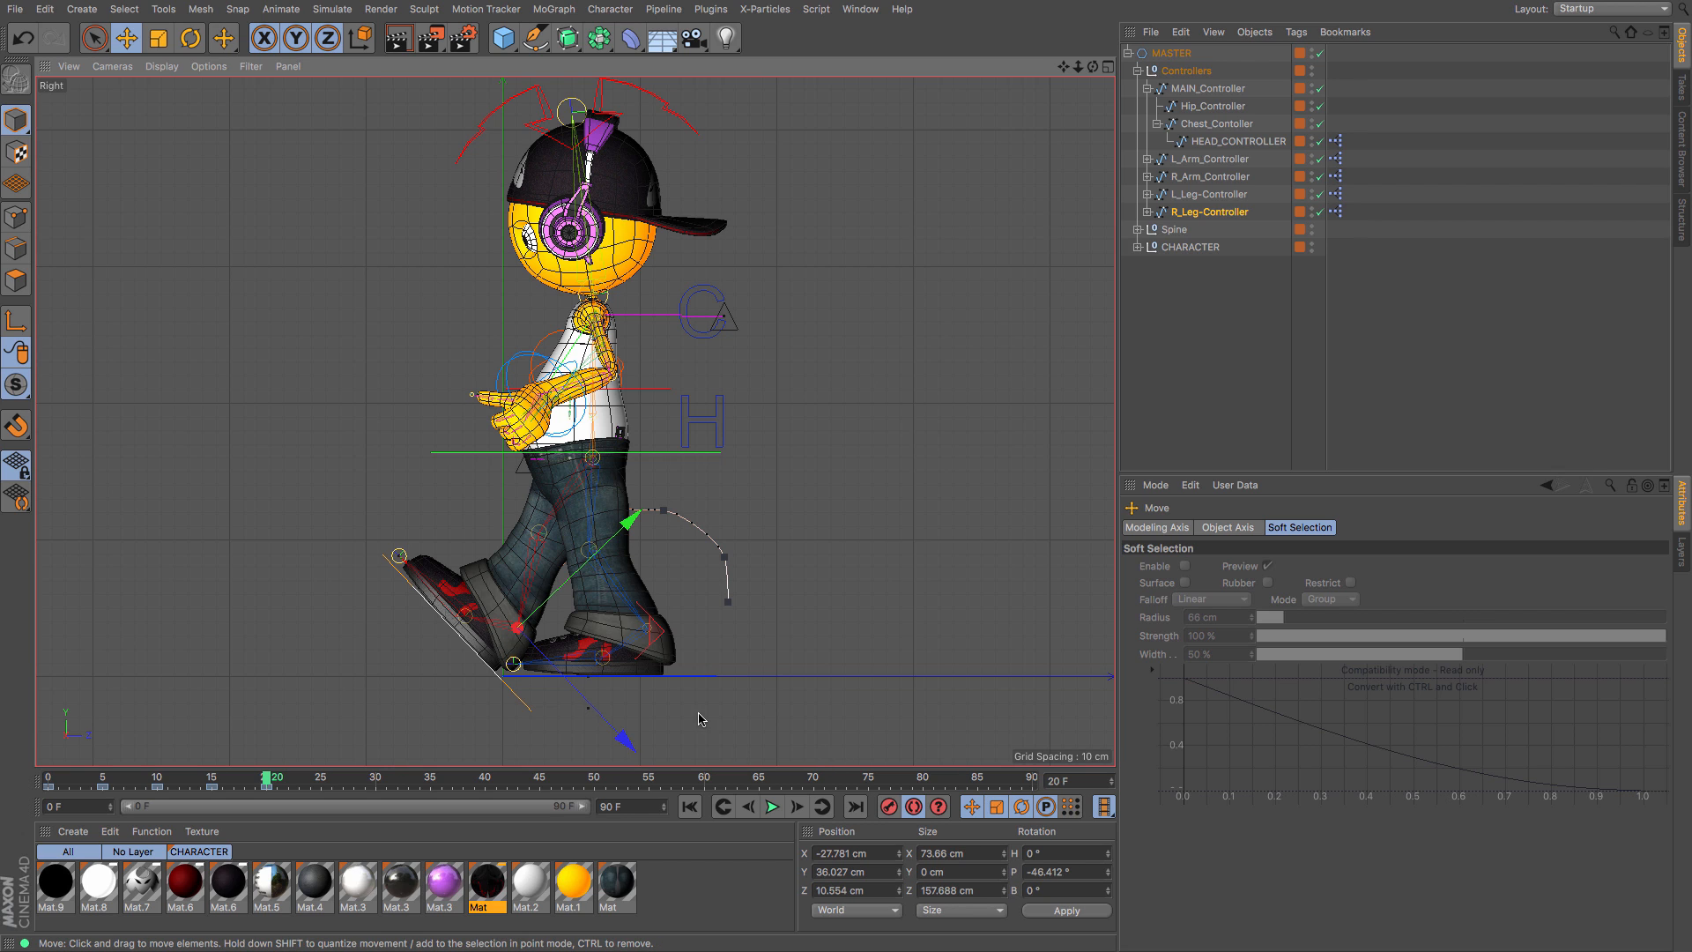
Step: Copy L_Leg-Controller's World Z at frame 0 to R_Leg-Controller at frame 20, setting it to -2.986 cm, and compare with frame 0
{"action": "left_click", "coordinate": [1228, 195]}
{"action": "left_click", "coordinate": [44, 780]}
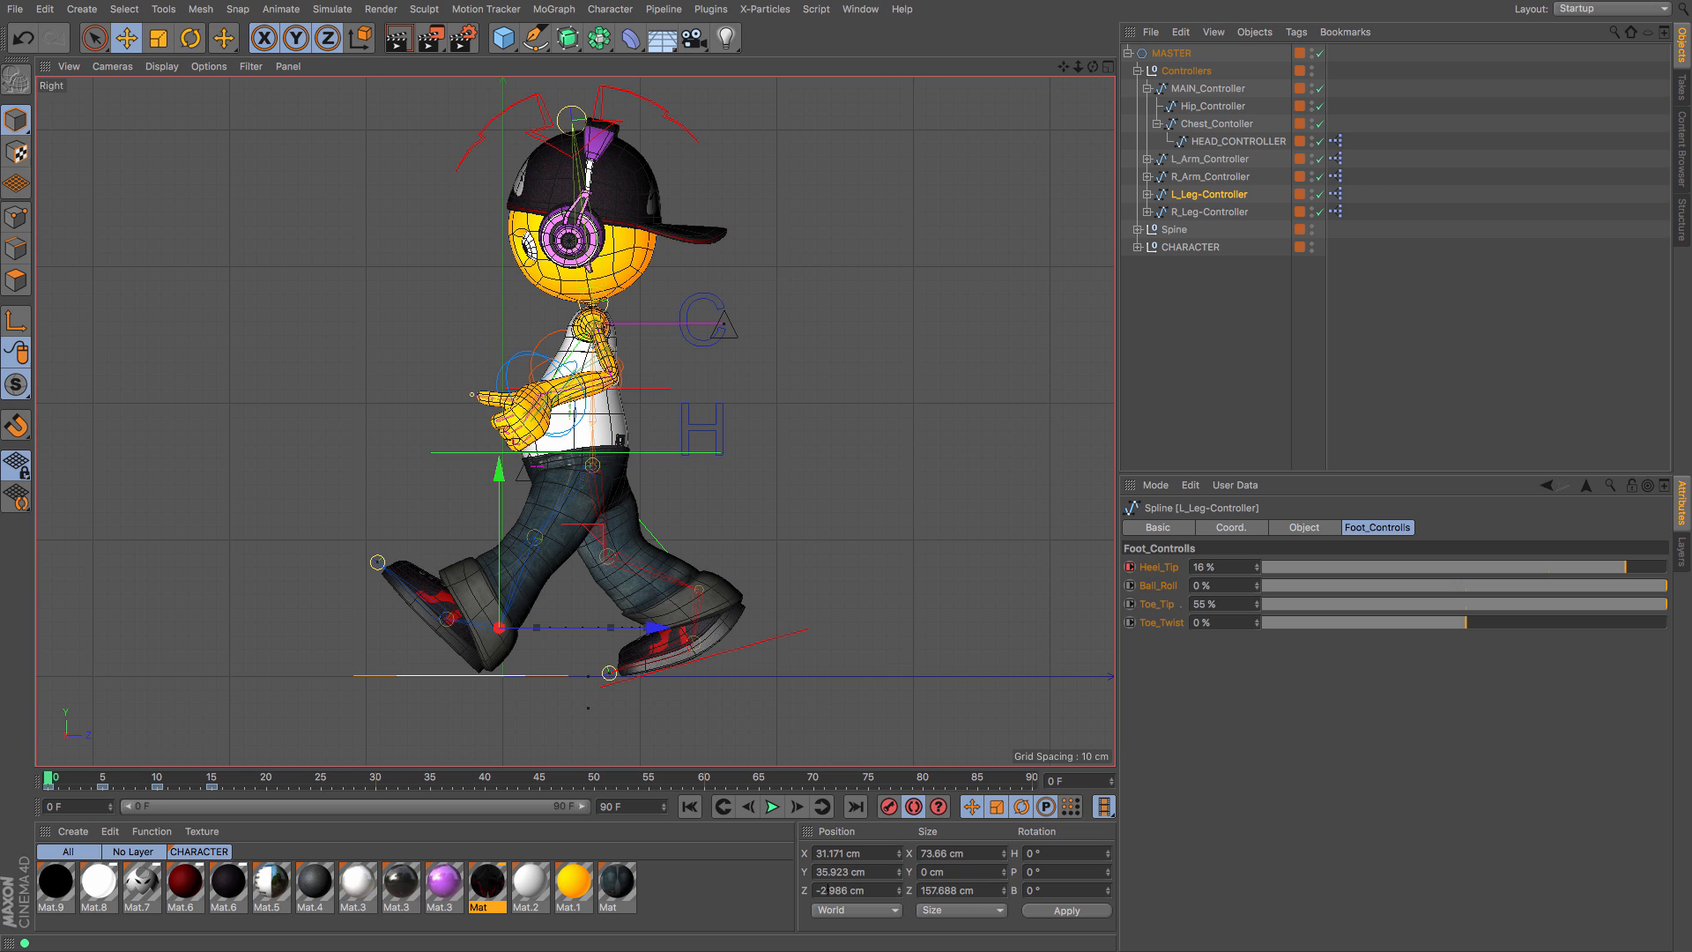
{"action": "double_click", "coordinate": [850, 892]}
{"action": "left_click", "coordinate": [1213, 214]}
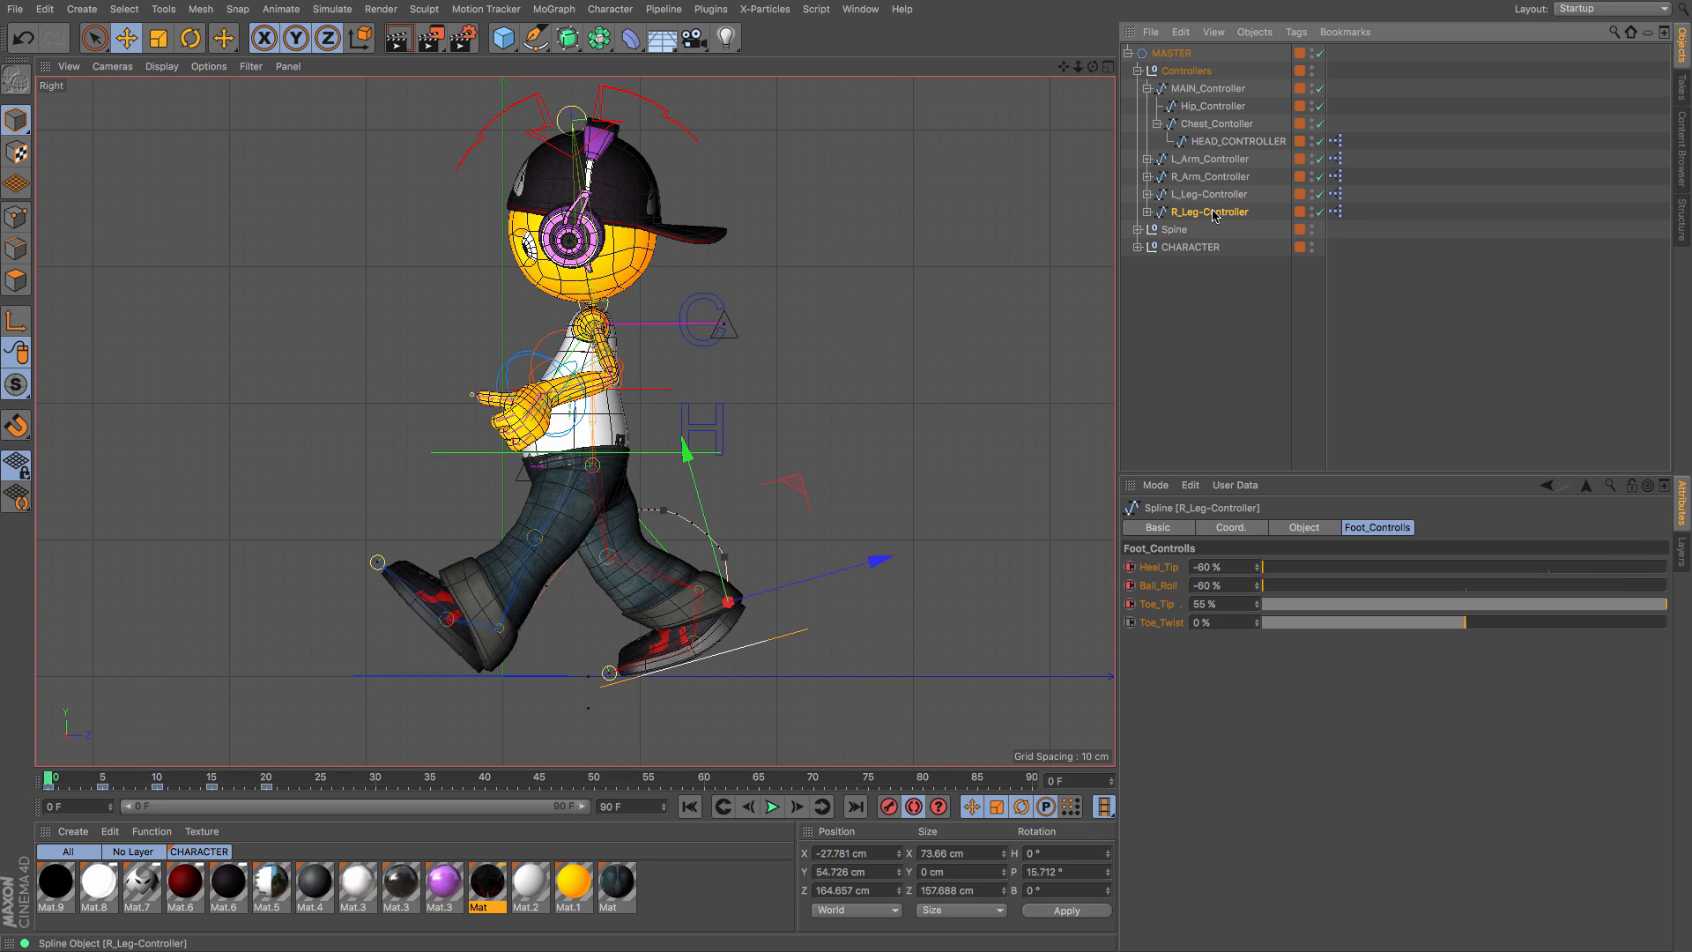
{"action": "left_click", "coordinate": [267, 780]}
{"action": "double_click", "coordinate": [841, 890]}
{"action": "type", "text": "-2.986"}
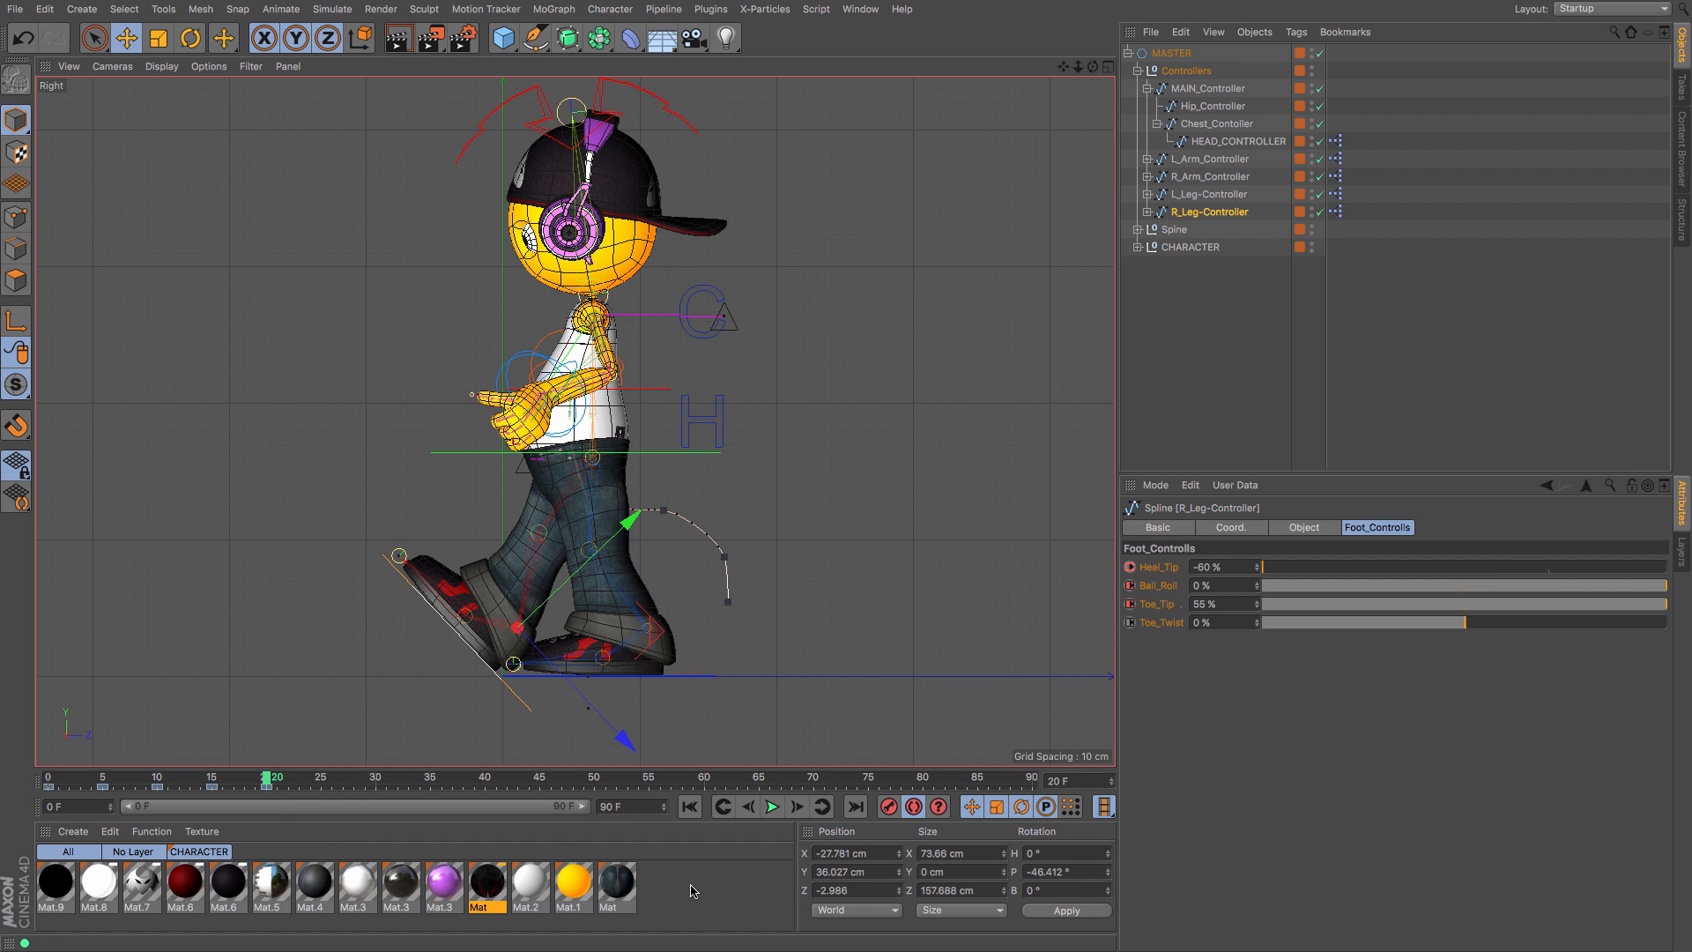
{"action": "key", "text": "Return"}
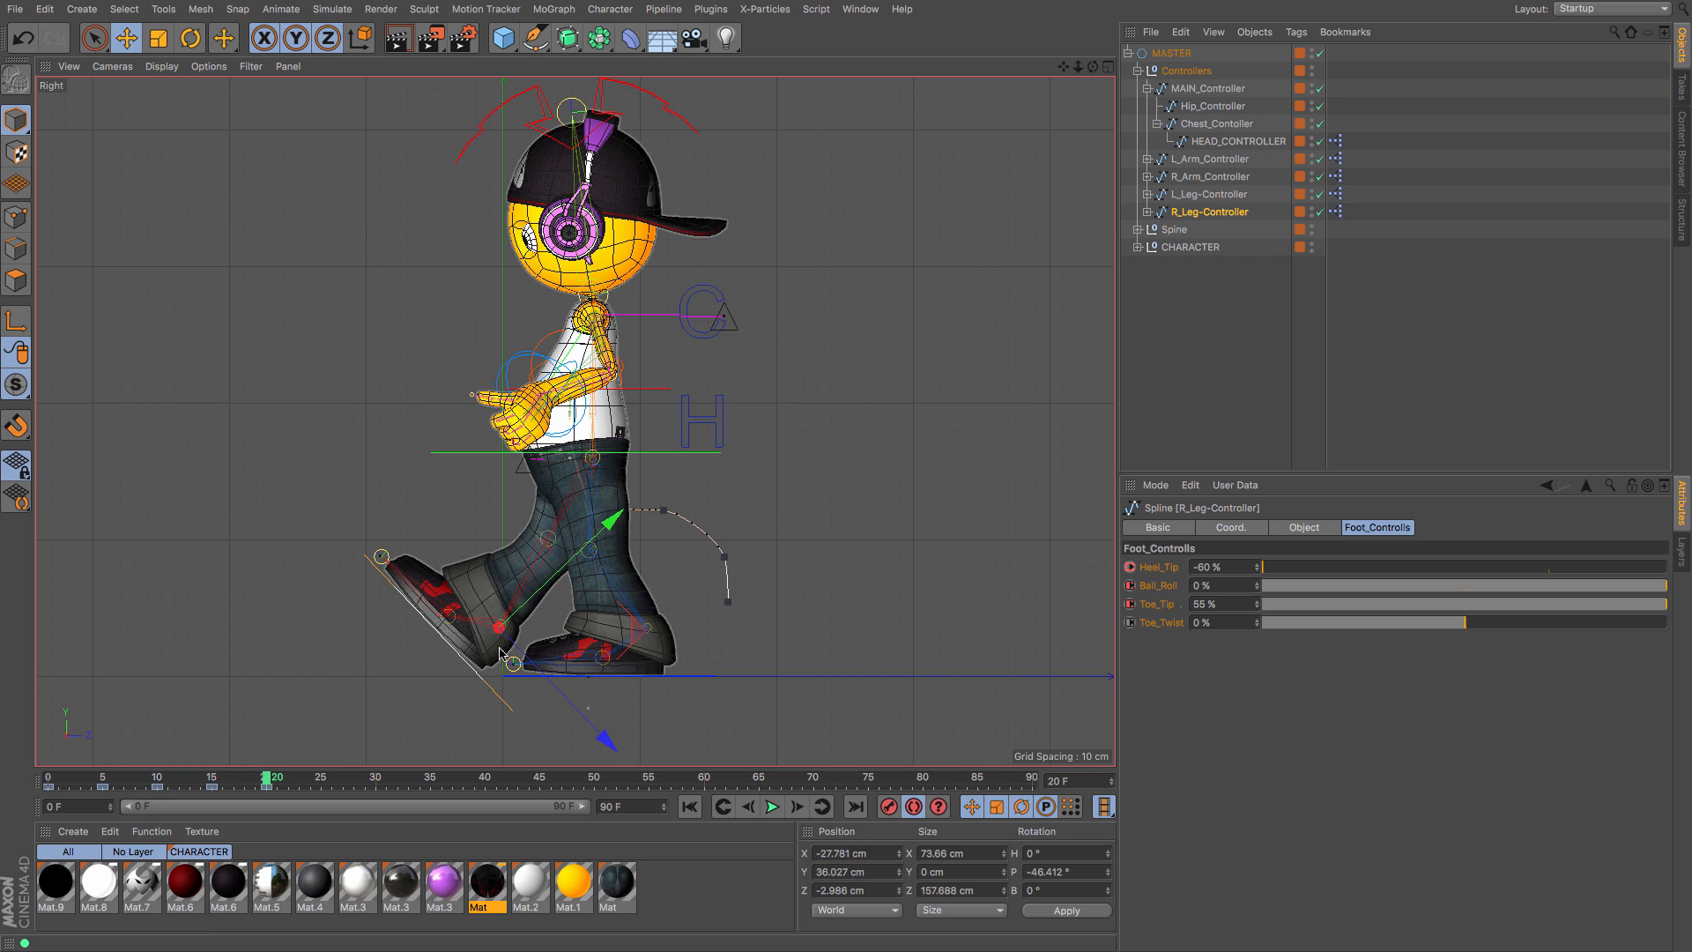
{"action": "left_click_drag", "start_coordinate": [77, 779], "coordinate": [47, 780]}
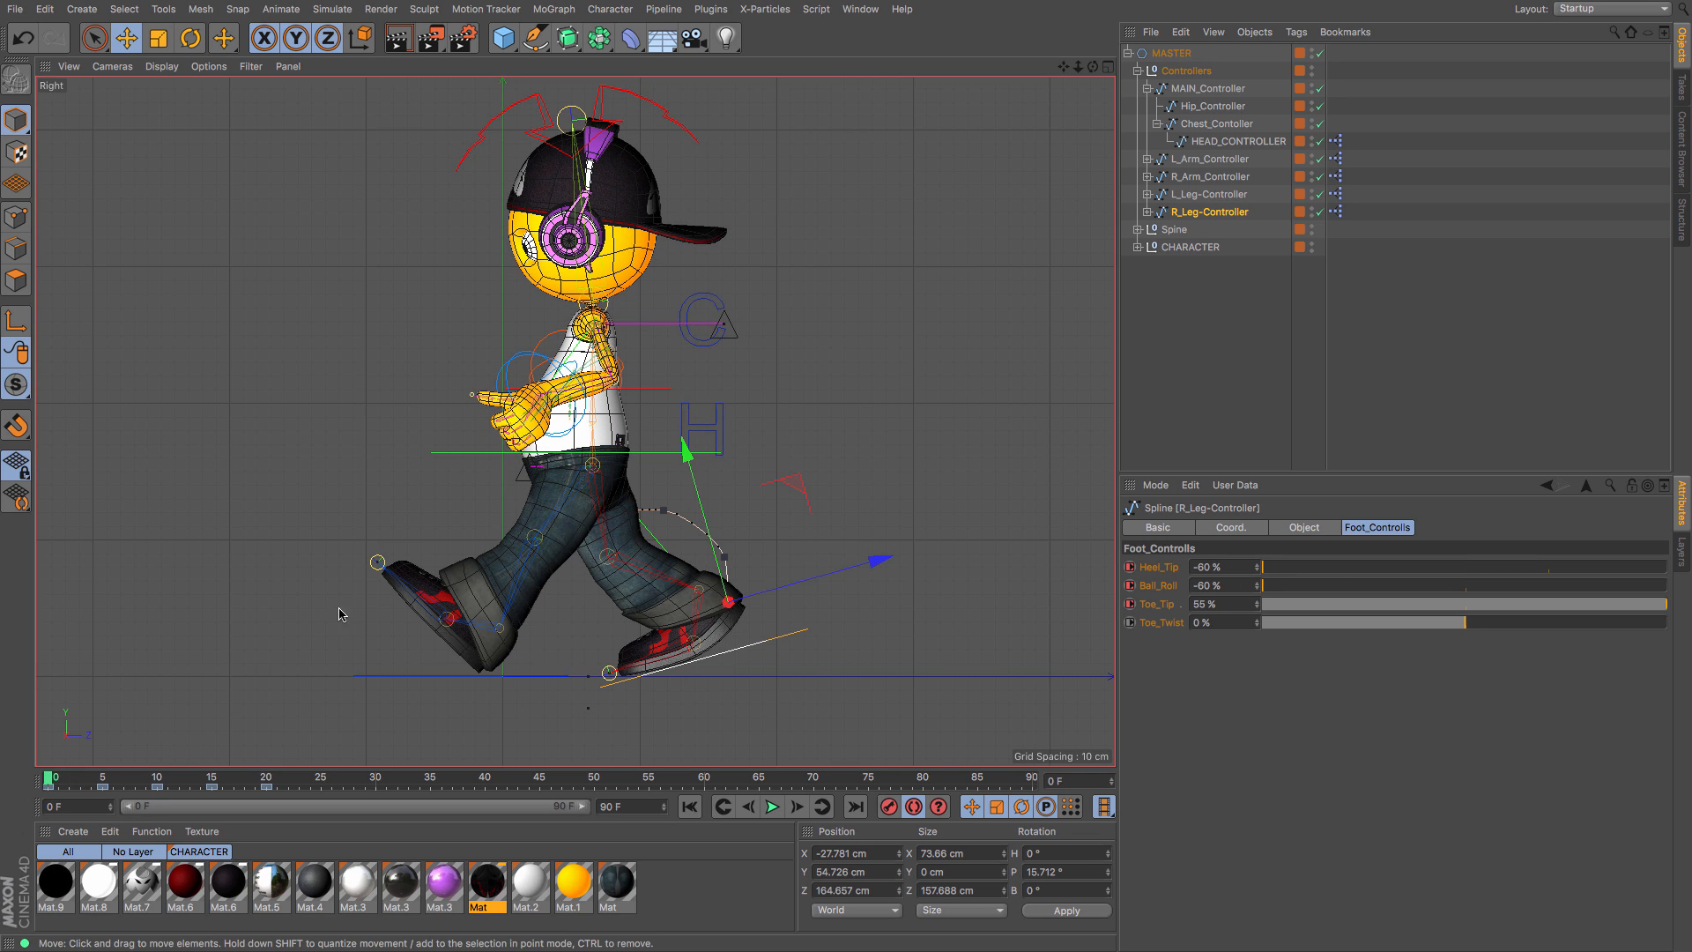
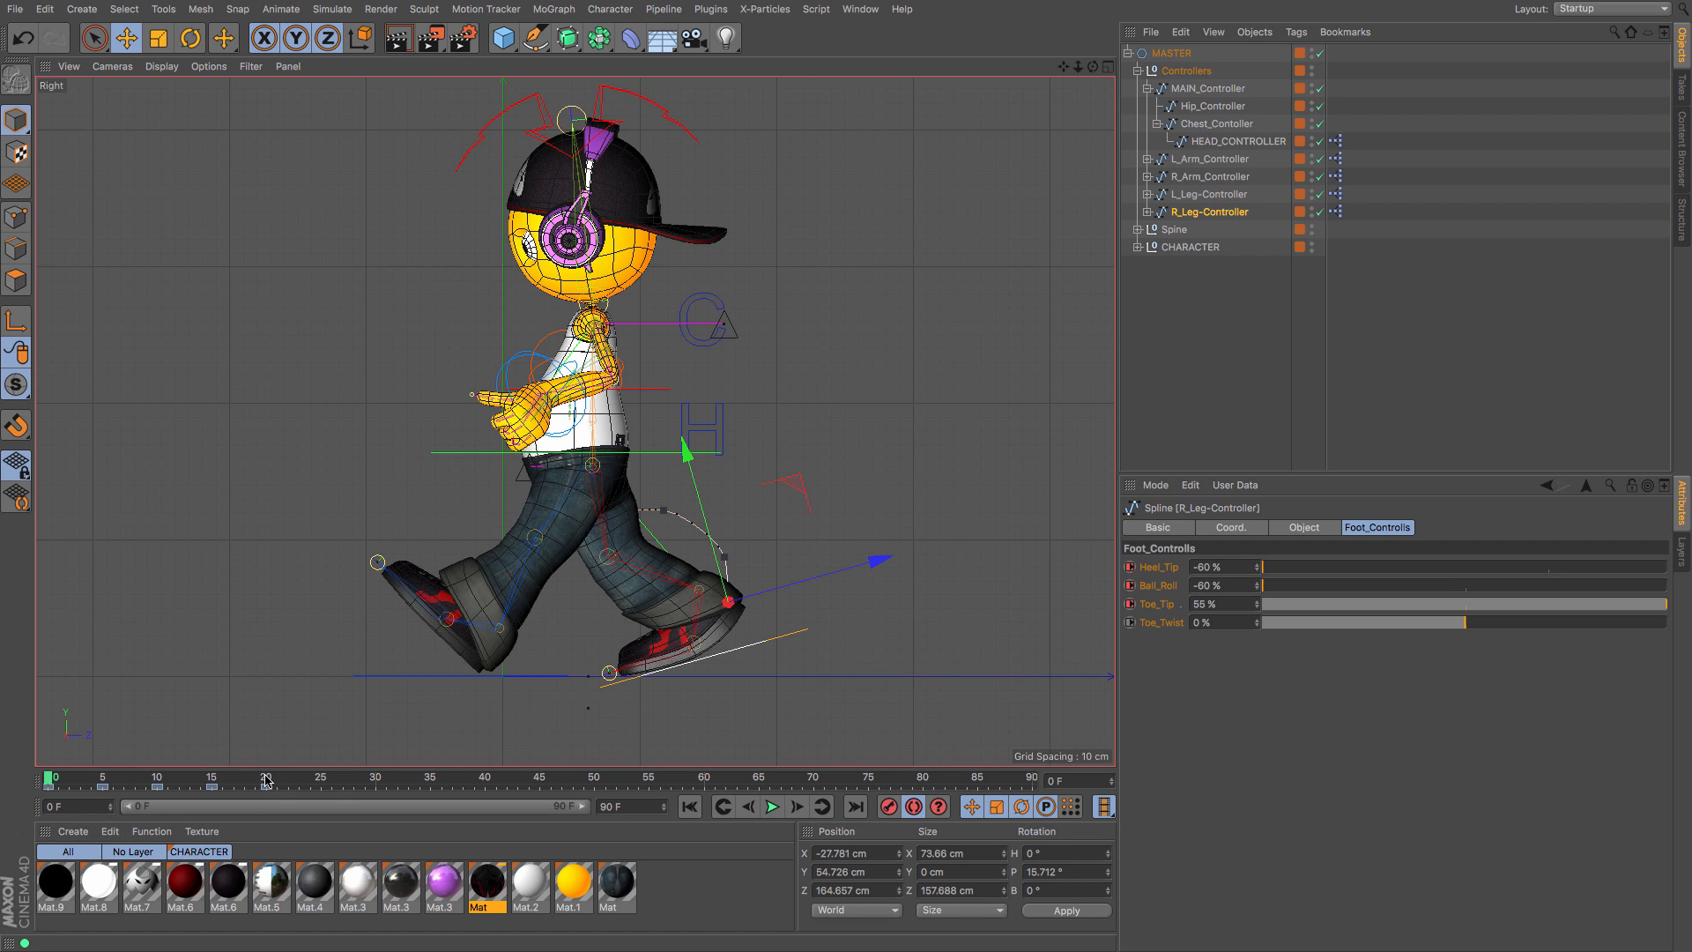
Step: Set R_Leg-Controller's pitch rotation to 0° at frame 20 to match L_Leg-Controller at frame 0
{"action": "left_click", "coordinate": [1214, 196]}
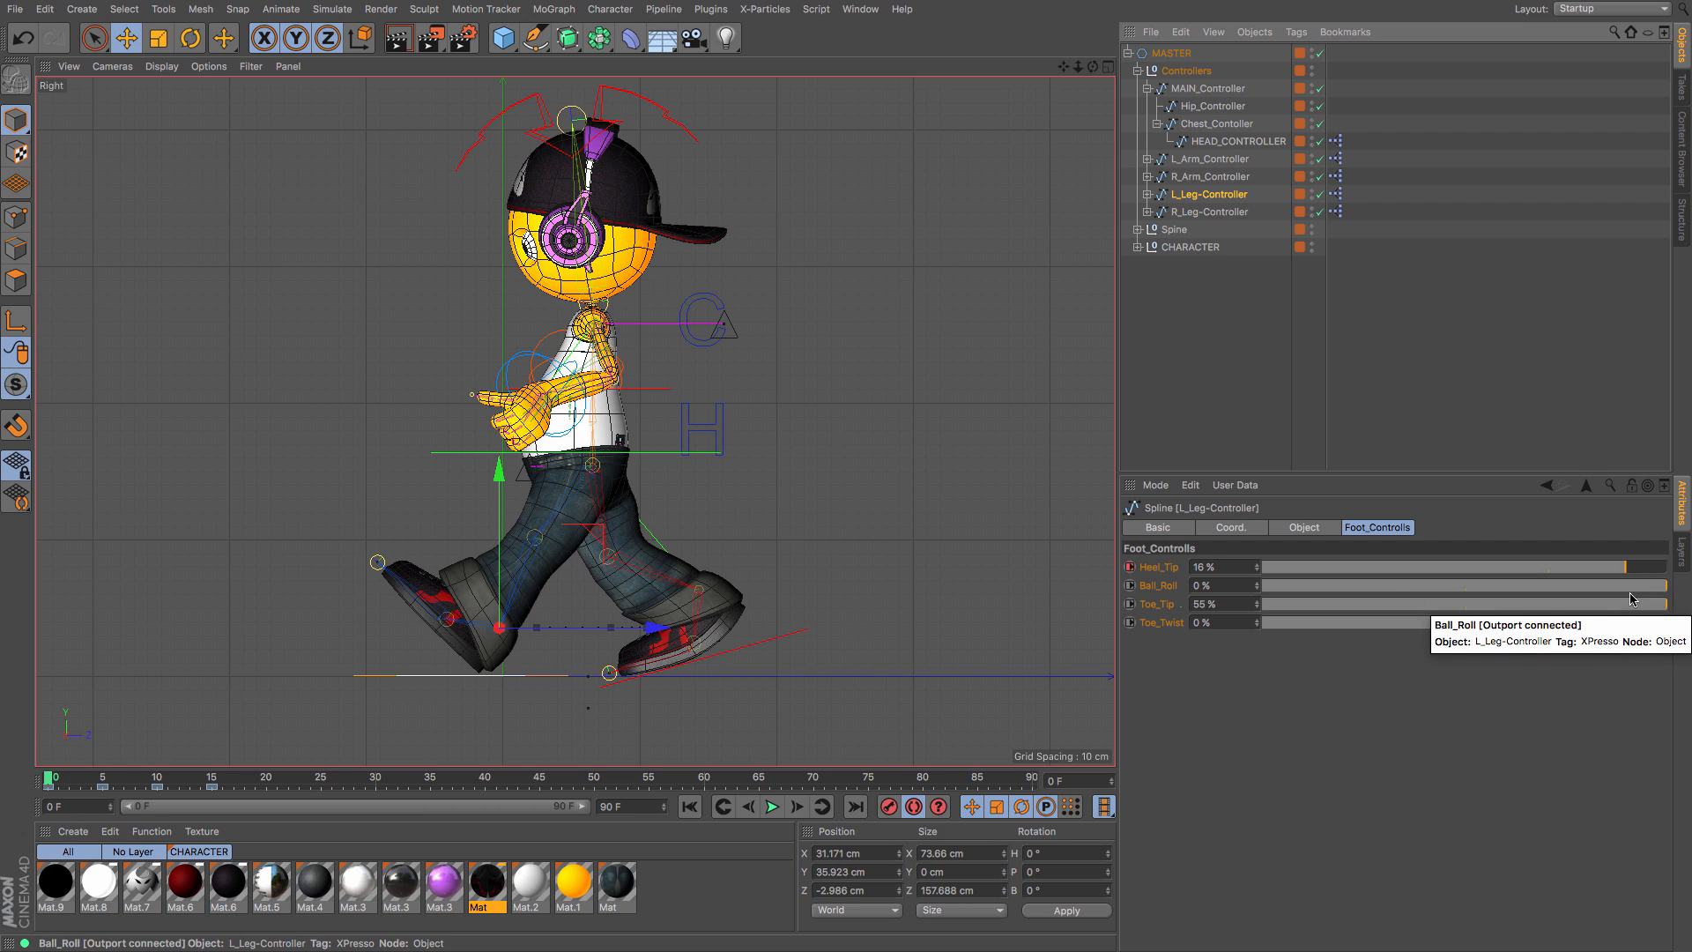
{"action": "left_click", "coordinate": [1206, 212]}
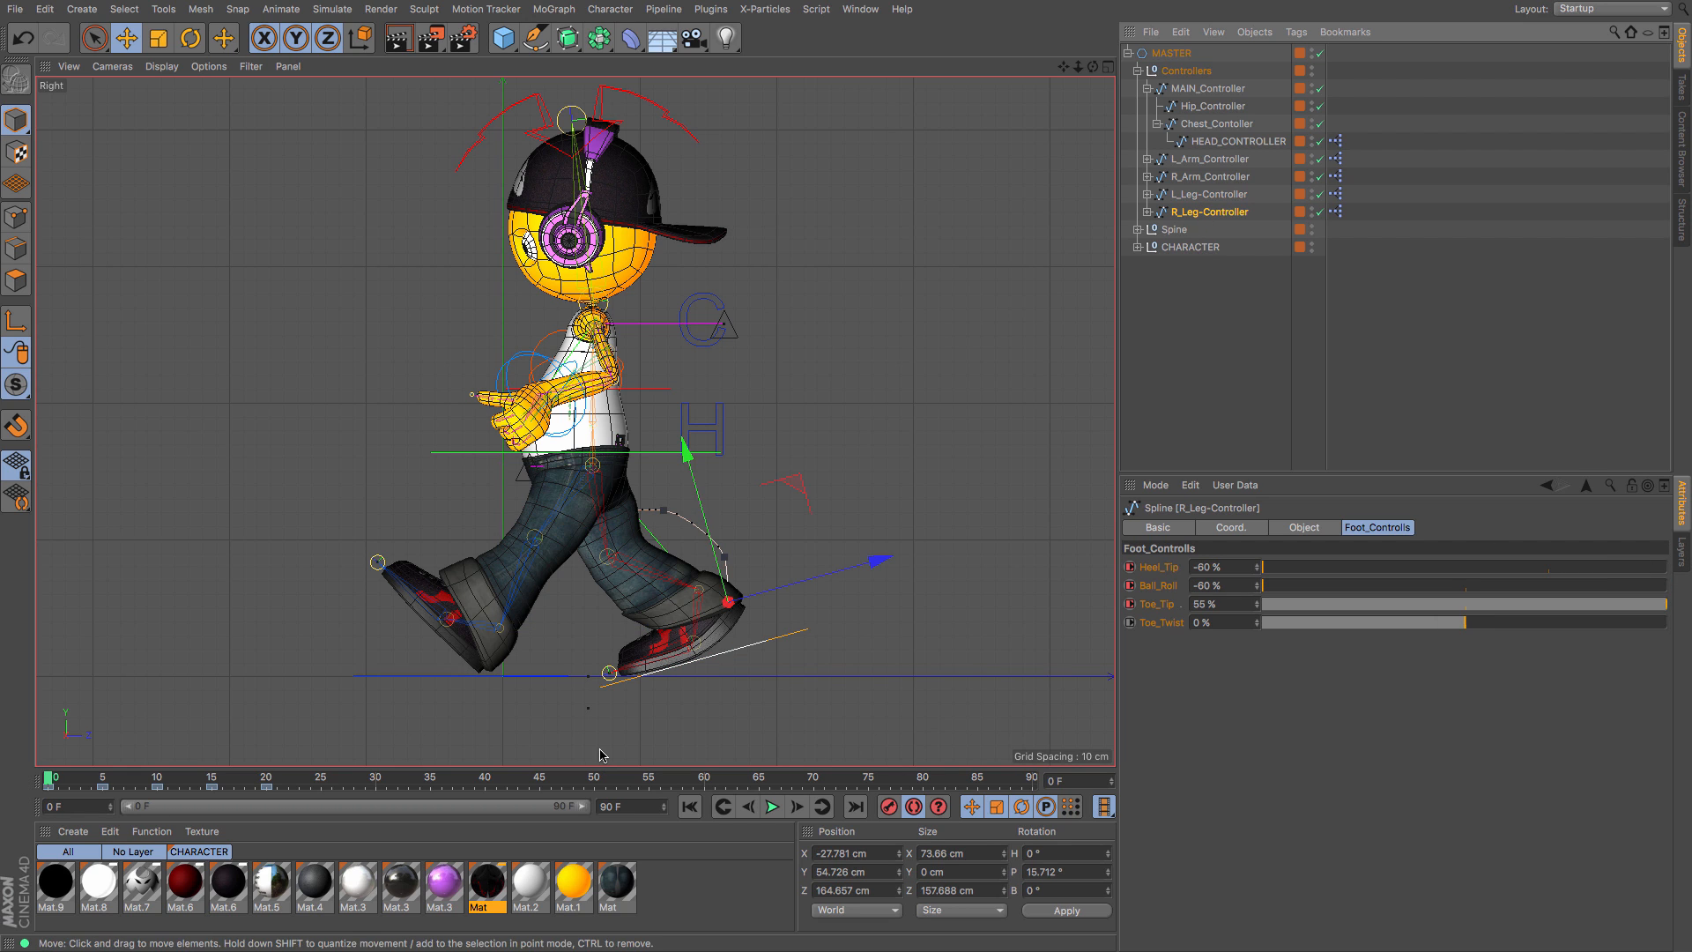
{"action": "left_click", "coordinate": [270, 784]}
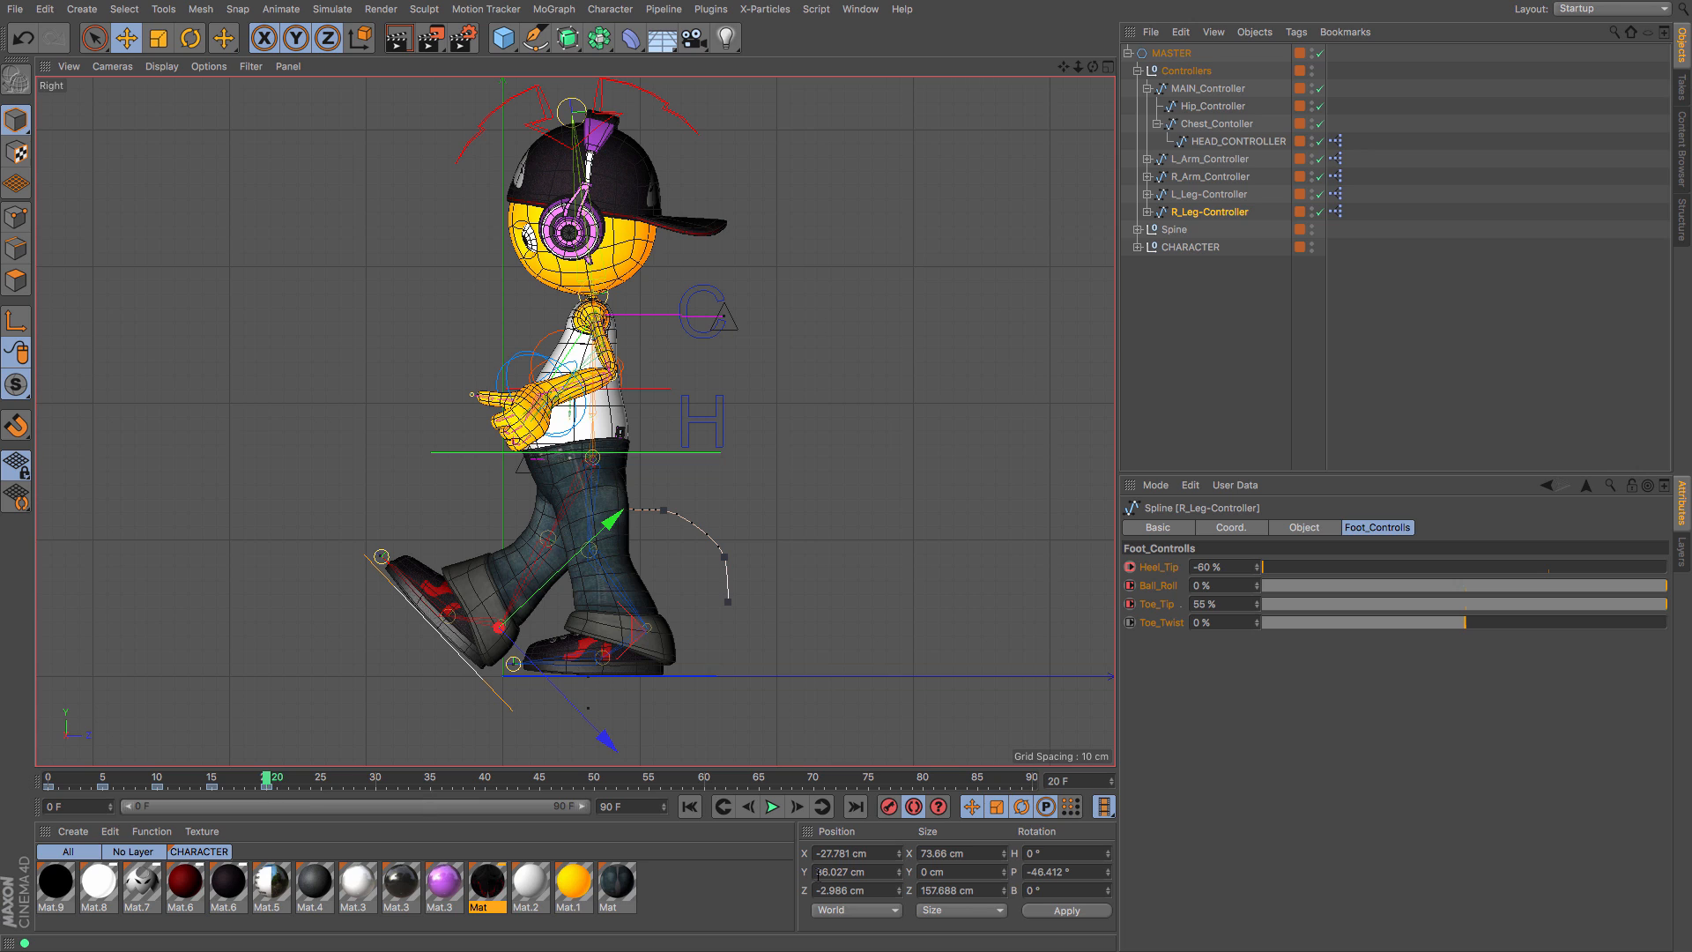
{"action": "left_click_drag", "start_coordinate": [1086, 872], "coordinate": [736, 871]}
{"action": "type", "text": "0"}
{"action": "key", "text": "Return"}
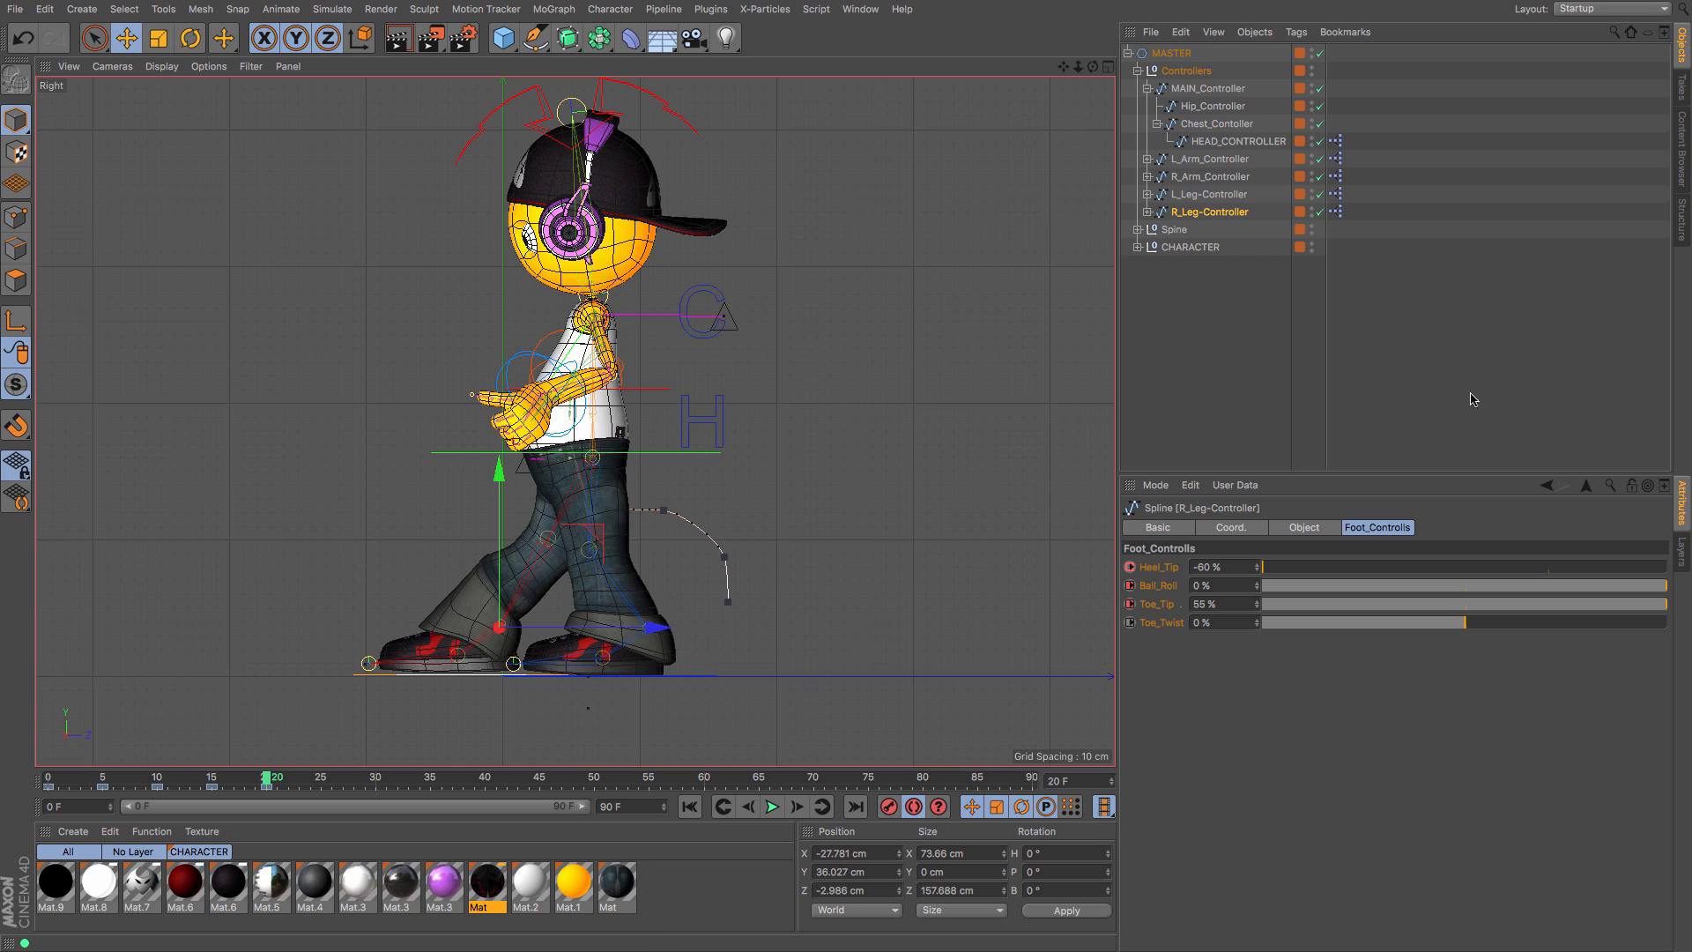
Step: Set the right foot's Heel_Tip to 16 % at frame 20, matching the left foot at frame 0, and compare the two frames
{"action": "left_click", "coordinate": [1550, 569]}
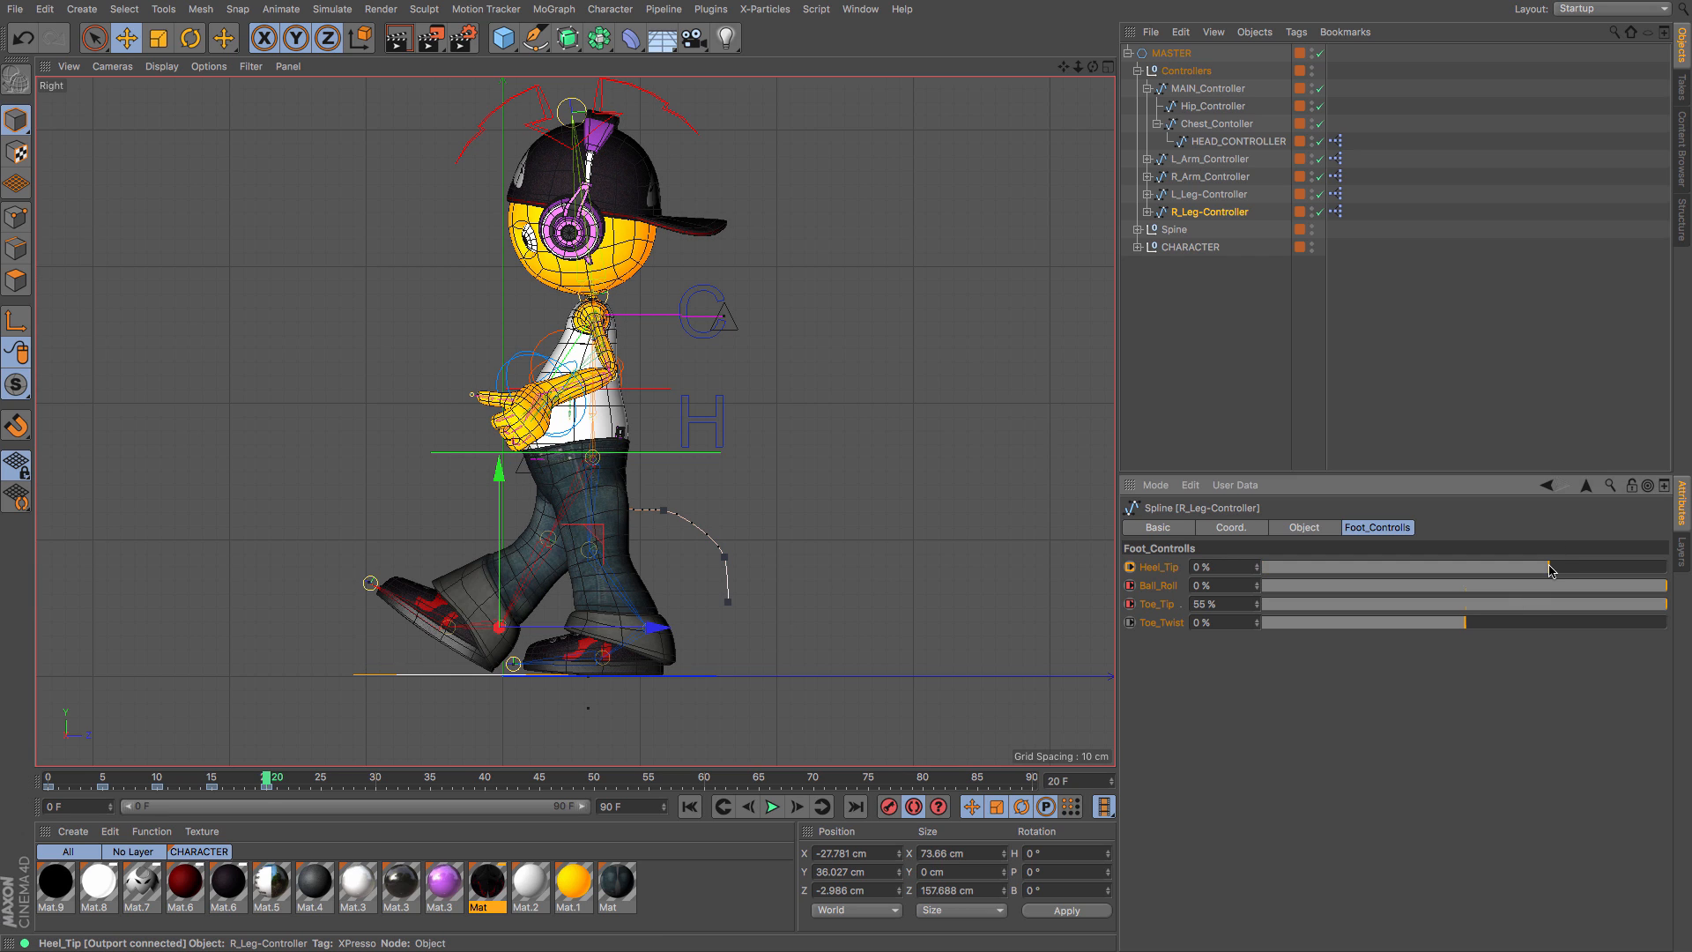
{"action": "left_click_drag", "start_coordinate": [1550, 568], "coordinate": [1623, 568]}
{"action": "left_click", "coordinate": [51, 778]}
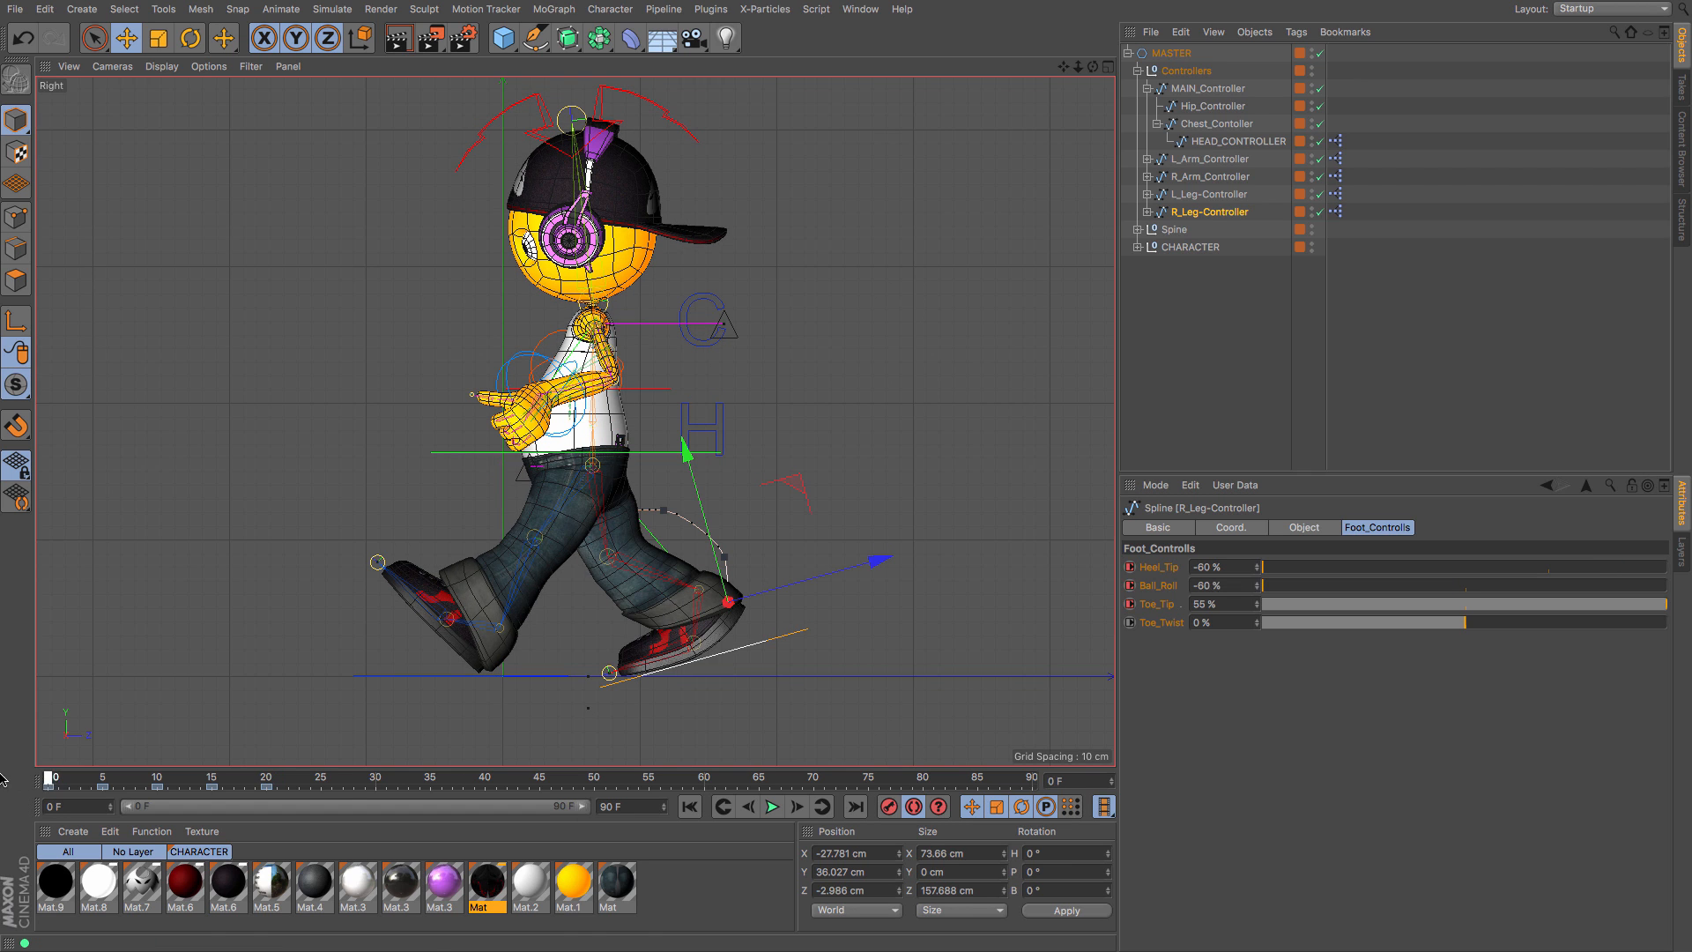
{"action": "left_click", "coordinate": [1224, 194]}
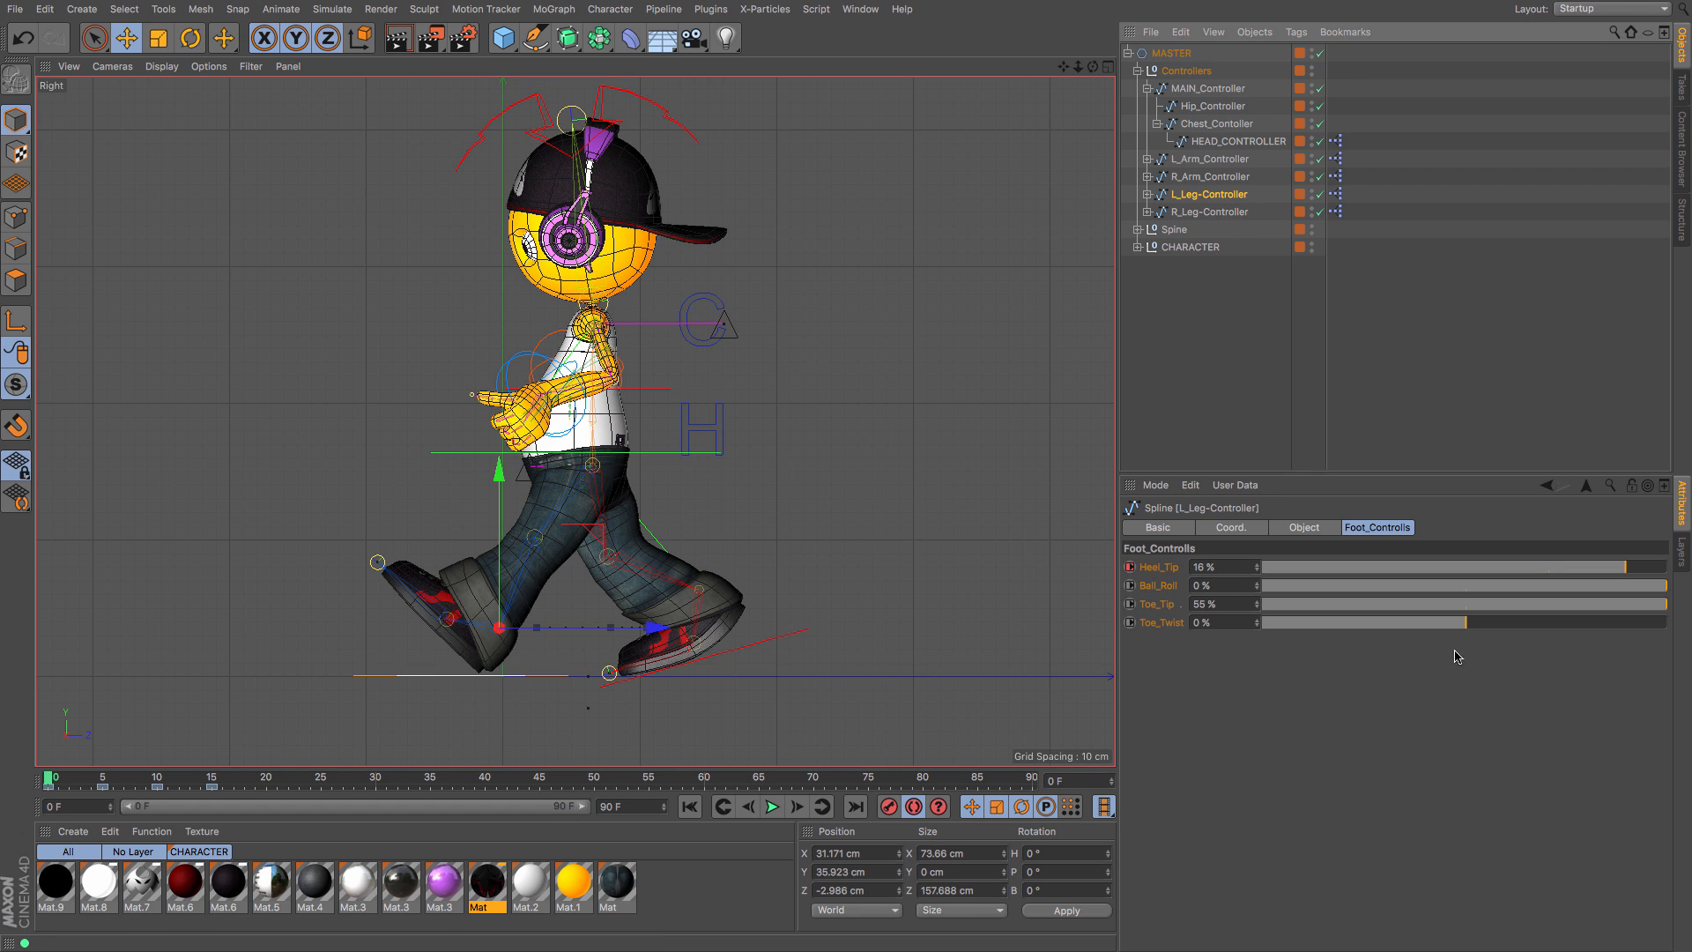
{"action": "left_click", "coordinate": [1216, 212]}
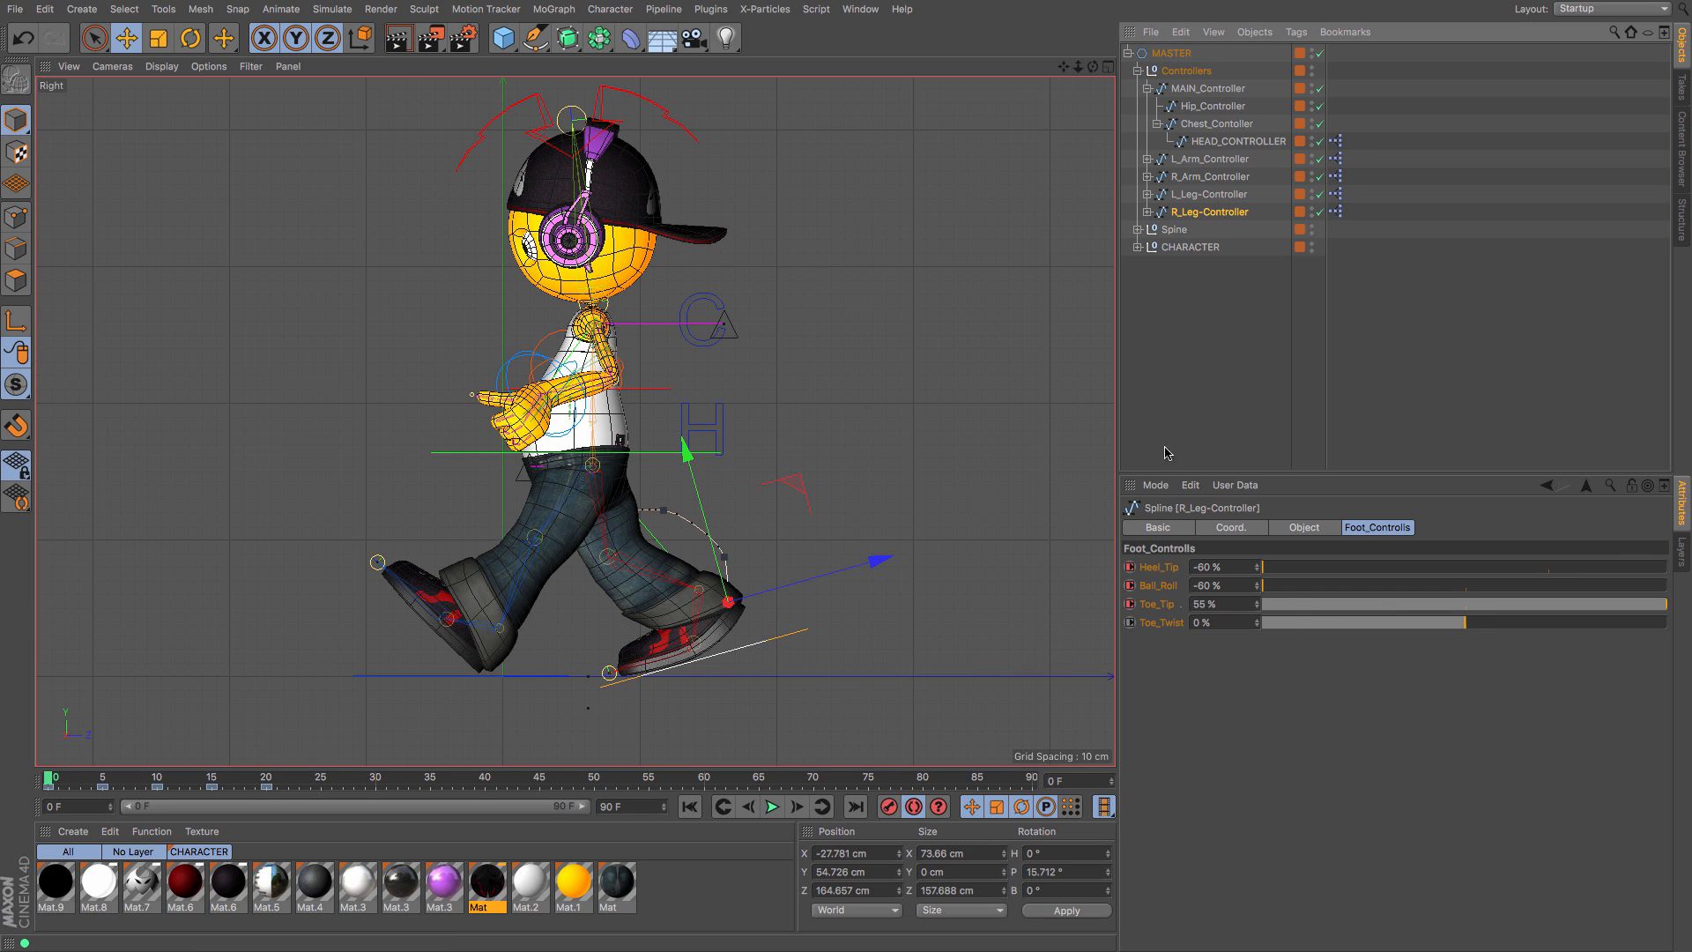
{"action": "left_click", "coordinate": [262, 780]}
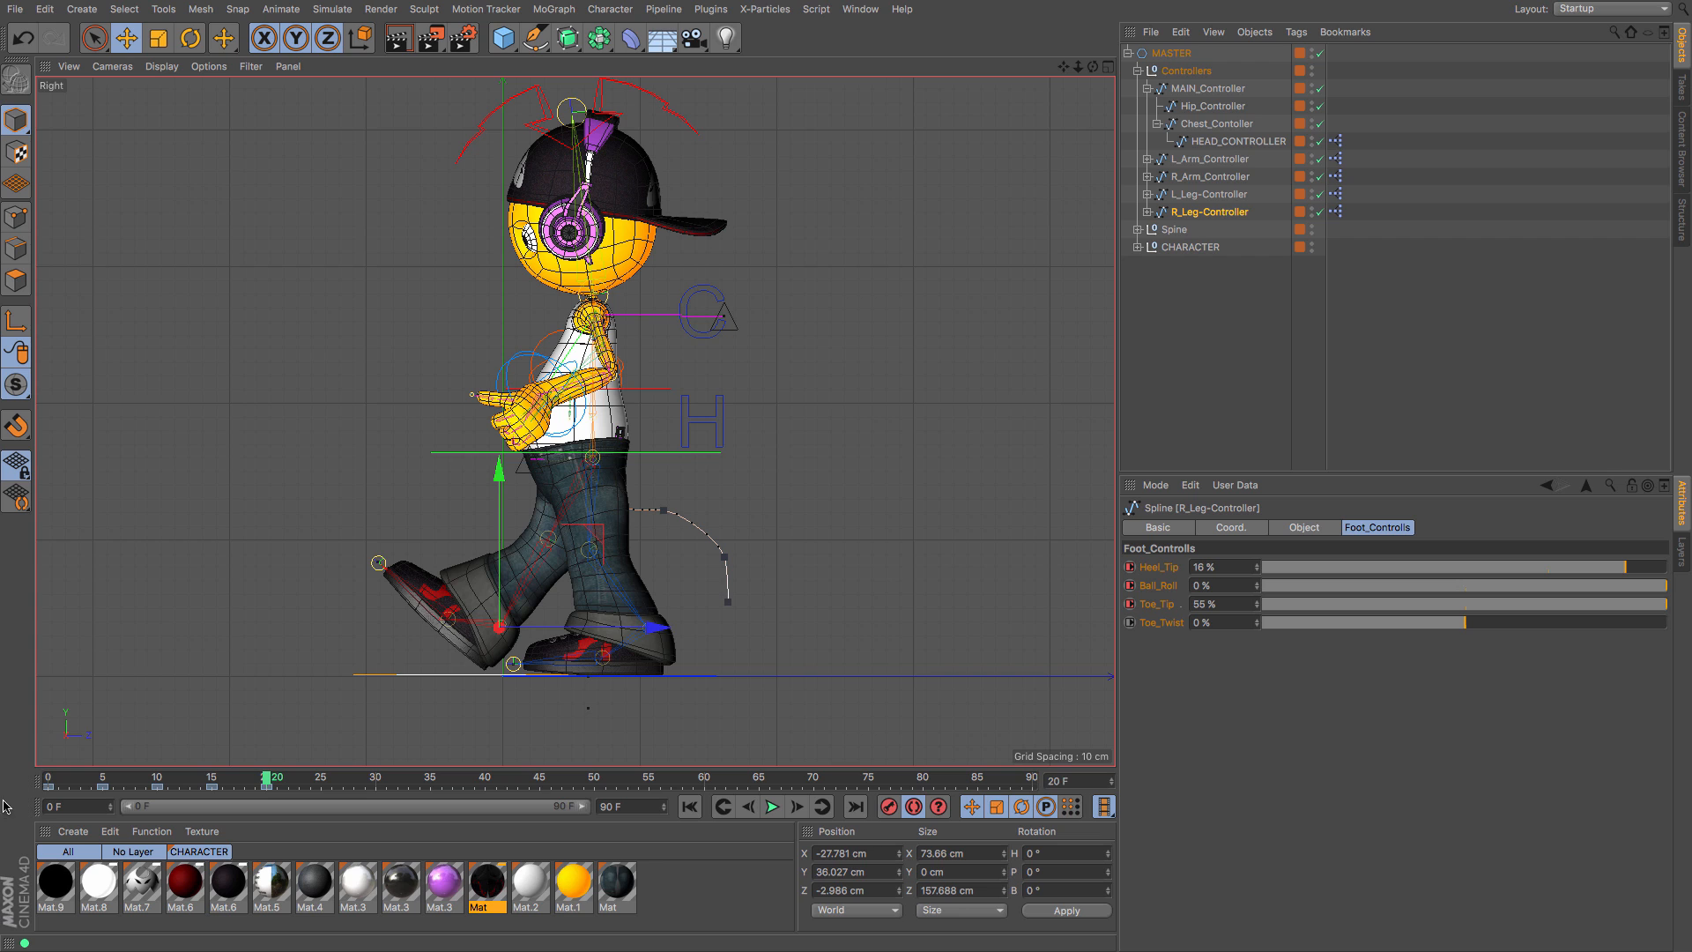
{"action": "left_click", "coordinate": [49, 783]}
{"action": "left_click", "coordinate": [268, 780]}
{"action": "left_click", "coordinate": [50, 780]}
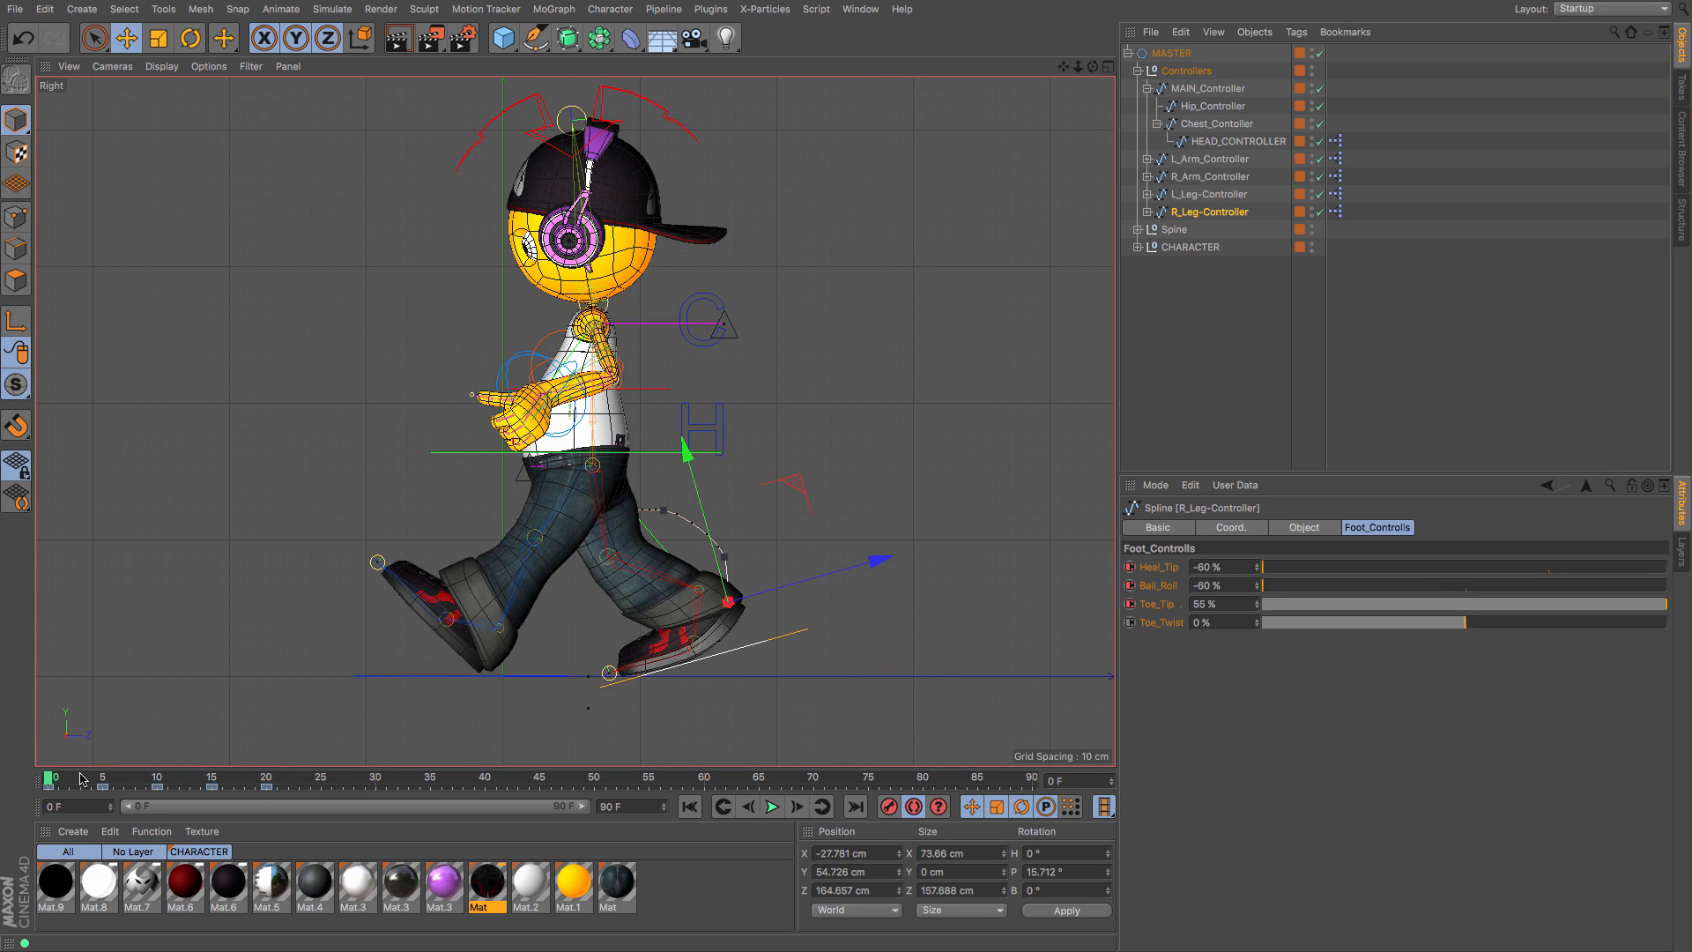
{"action": "left_click", "coordinate": [267, 781]}
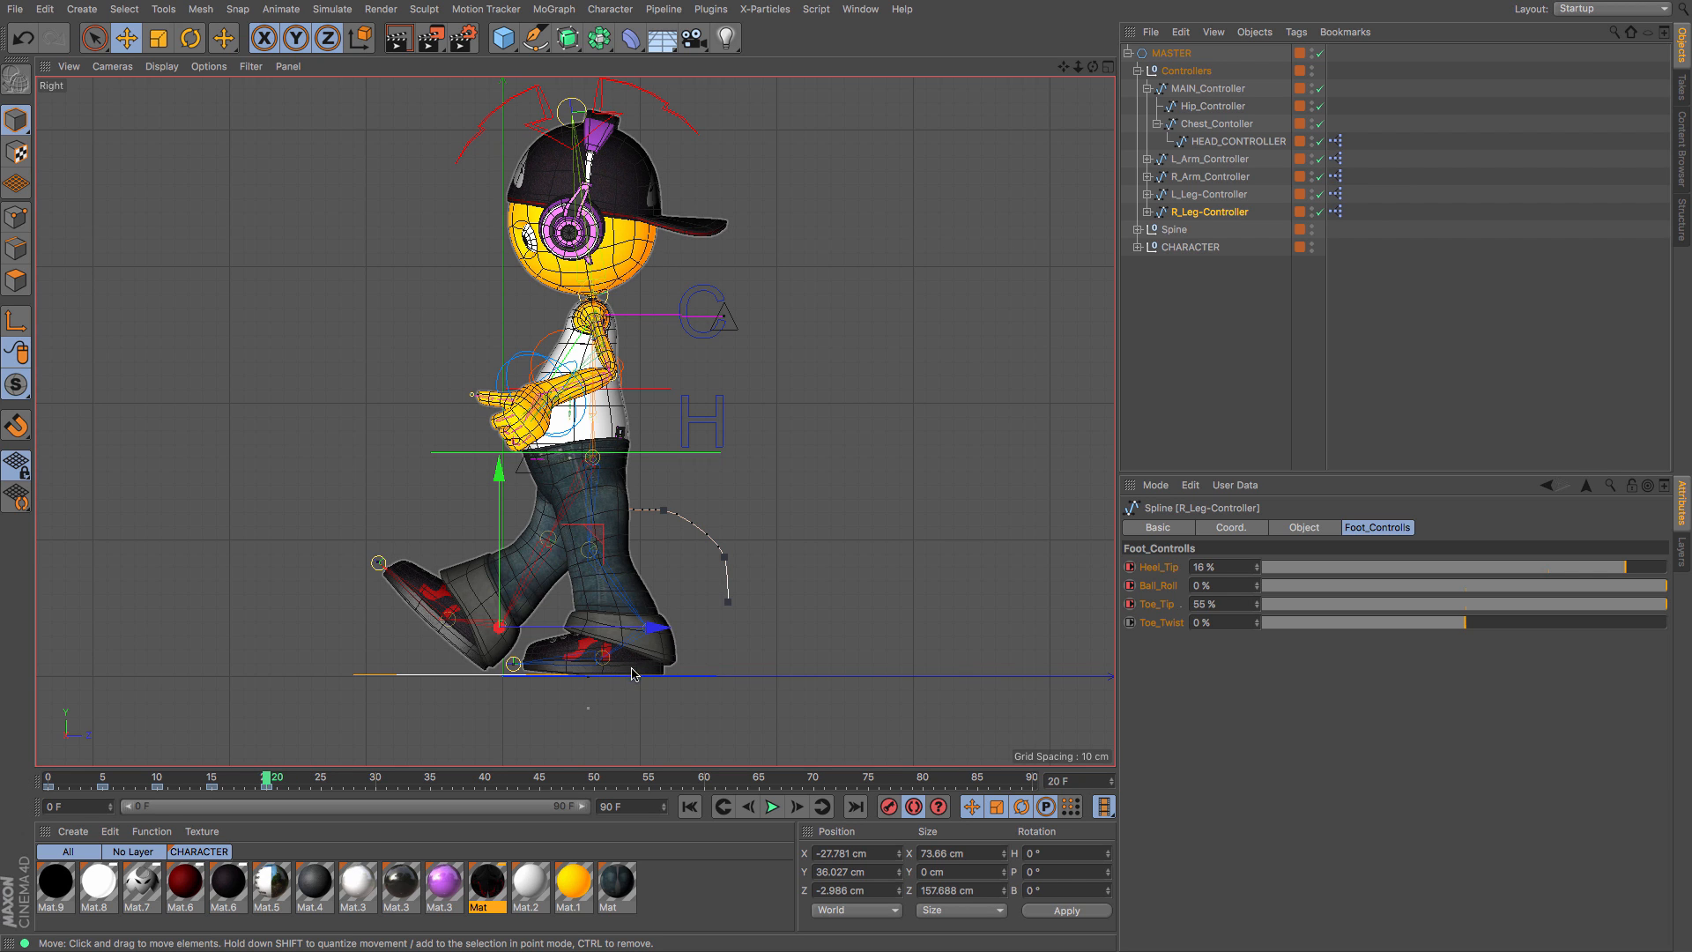
Step: Copy R_Leg-Controller's World Y at frame 0 to L_Leg-Controller at frame 20, setting it to 54.726 cm
{"action": "left_click", "coordinate": [48, 782]}
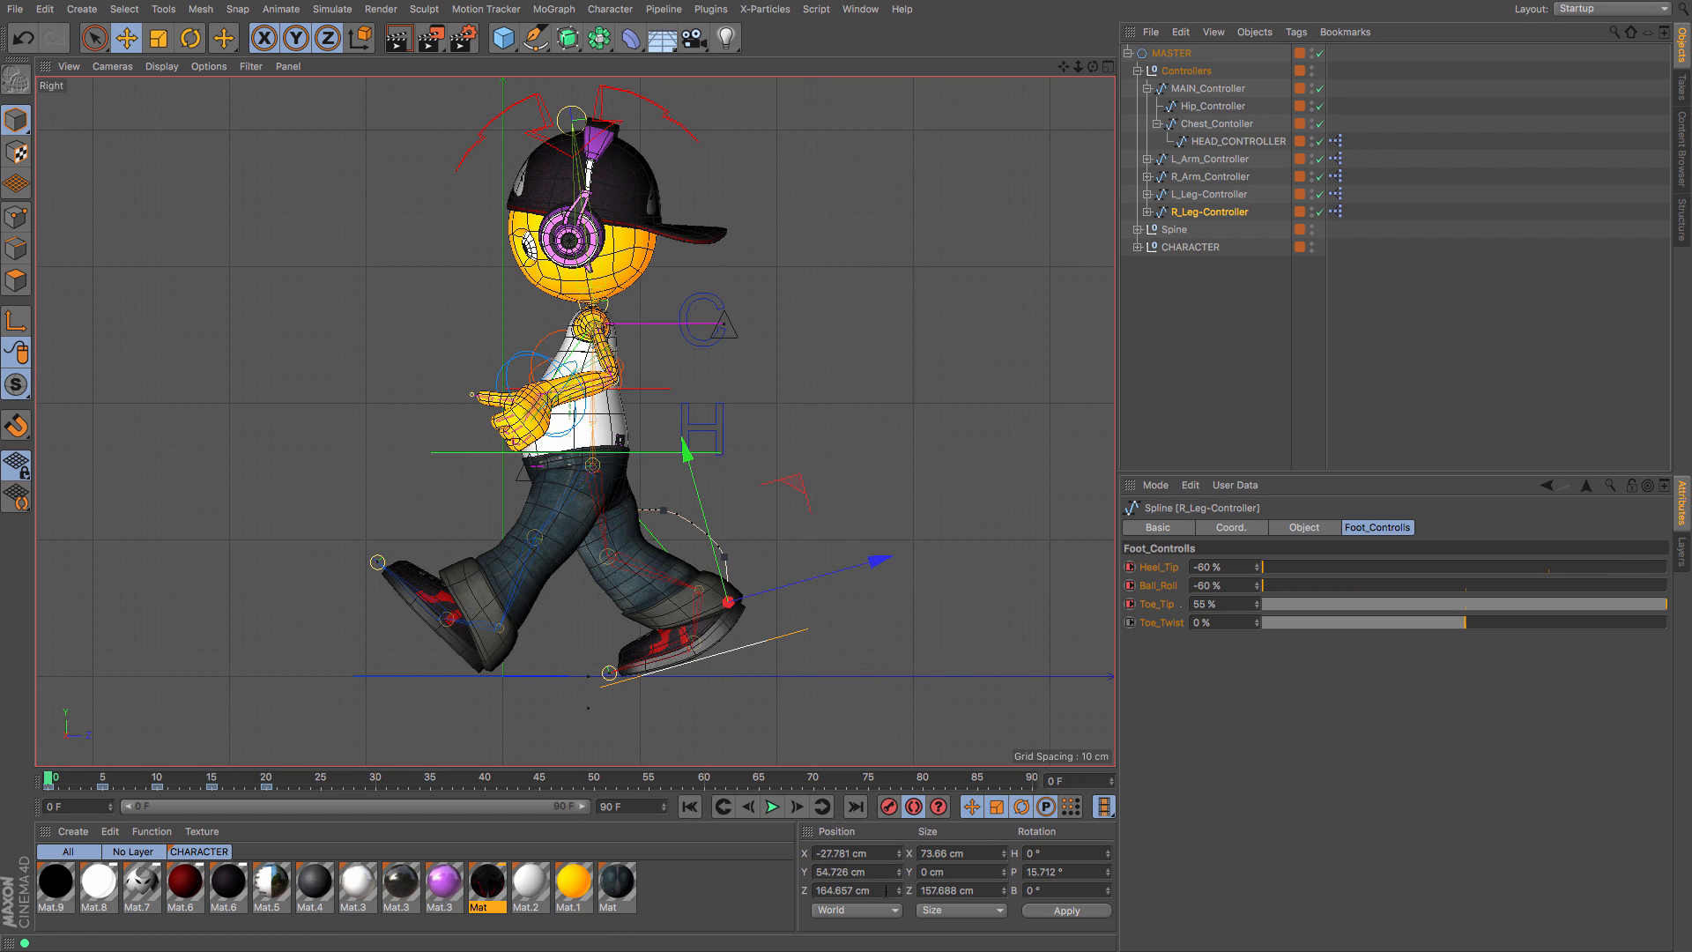
{"action": "left_click", "coordinate": [864, 891]}
{"action": "left_click", "coordinate": [879, 872]}
{"action": "key", "text": "super+c"}
{"action": "left_click", "coordinate": [267, 779]}
{"action": "left_click", "coordinate": [1204, 195]}
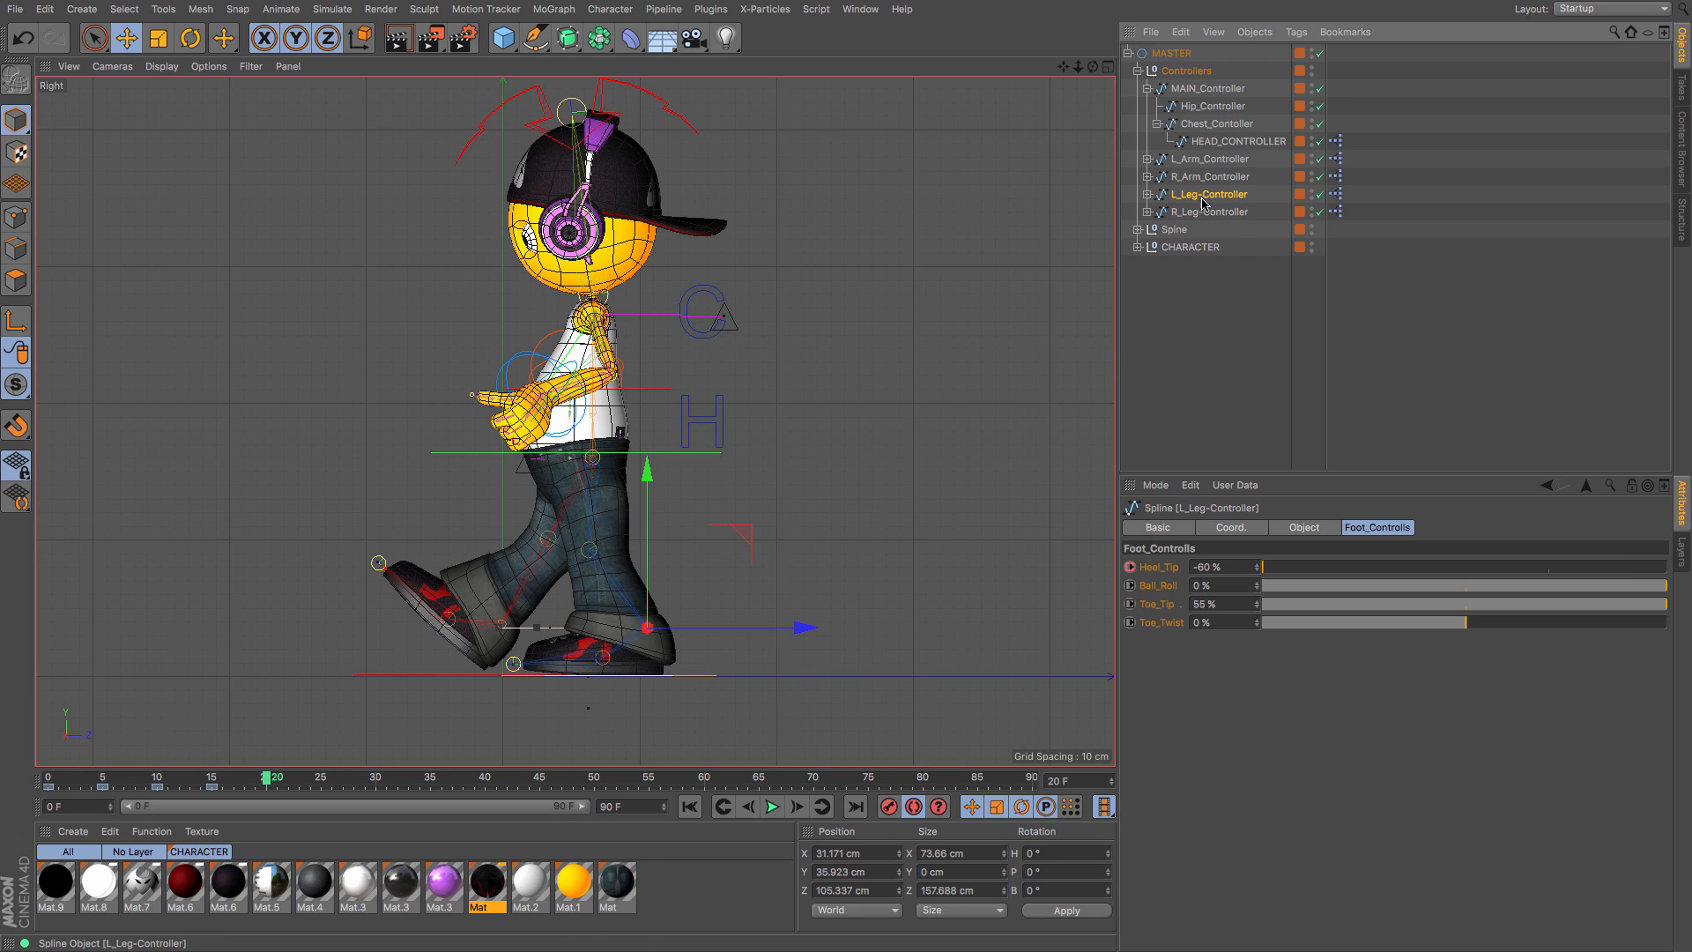
{"action": "left_click_drag", "start_coordinate": [865, 873], "coordinate": [705, 861]}
{"action": "key", "text": "super+v"}
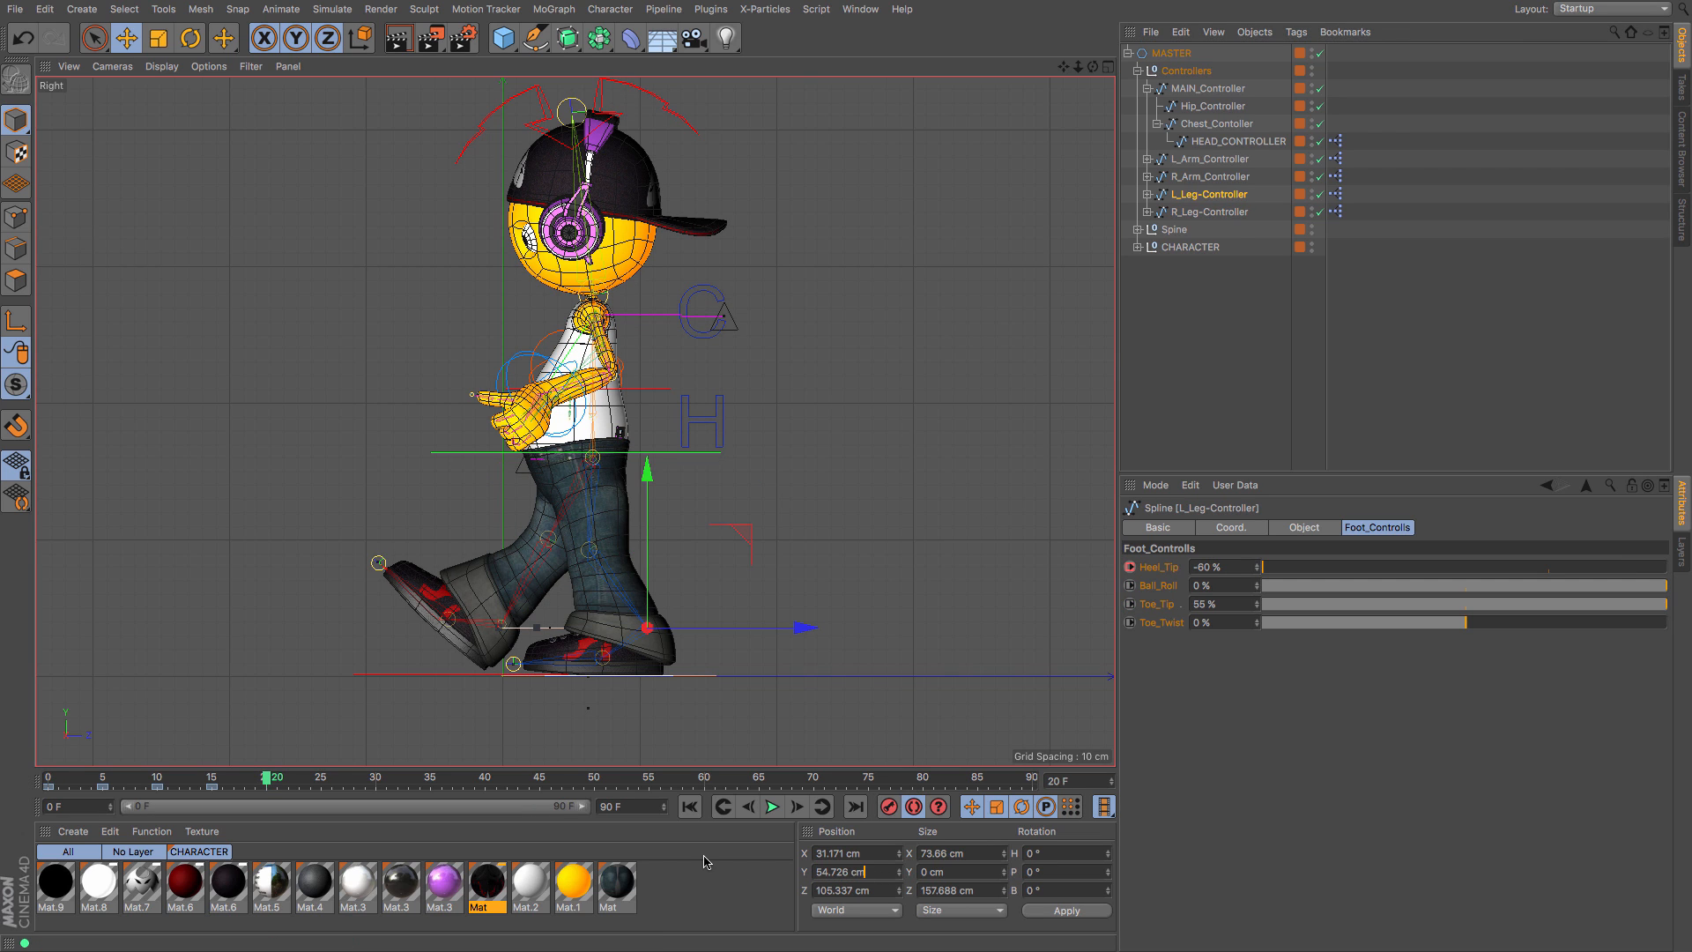
{"action": "key", "text": "Return"}
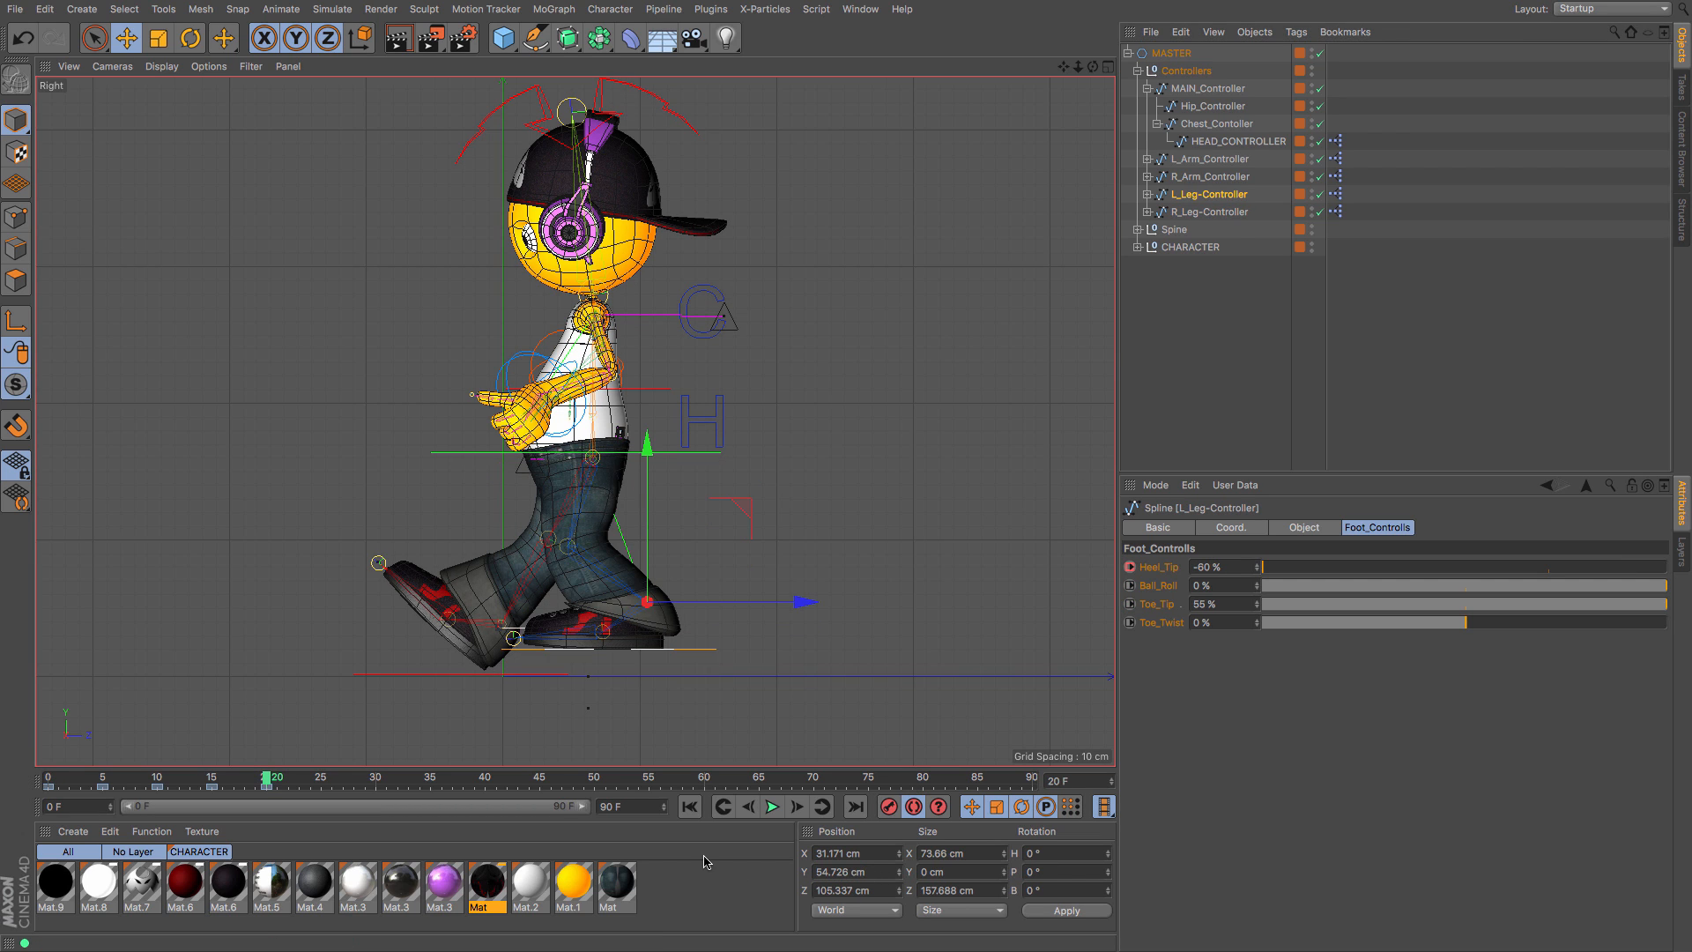
Step: Try to copy R_Leg-Controller's World Z of 164.657 cm to L_Leg-Controller on frame 0
{"action": "left_click", "coordinate": [1205, 212]}
{"action": "left_click", "coordinate": [51, 781]}
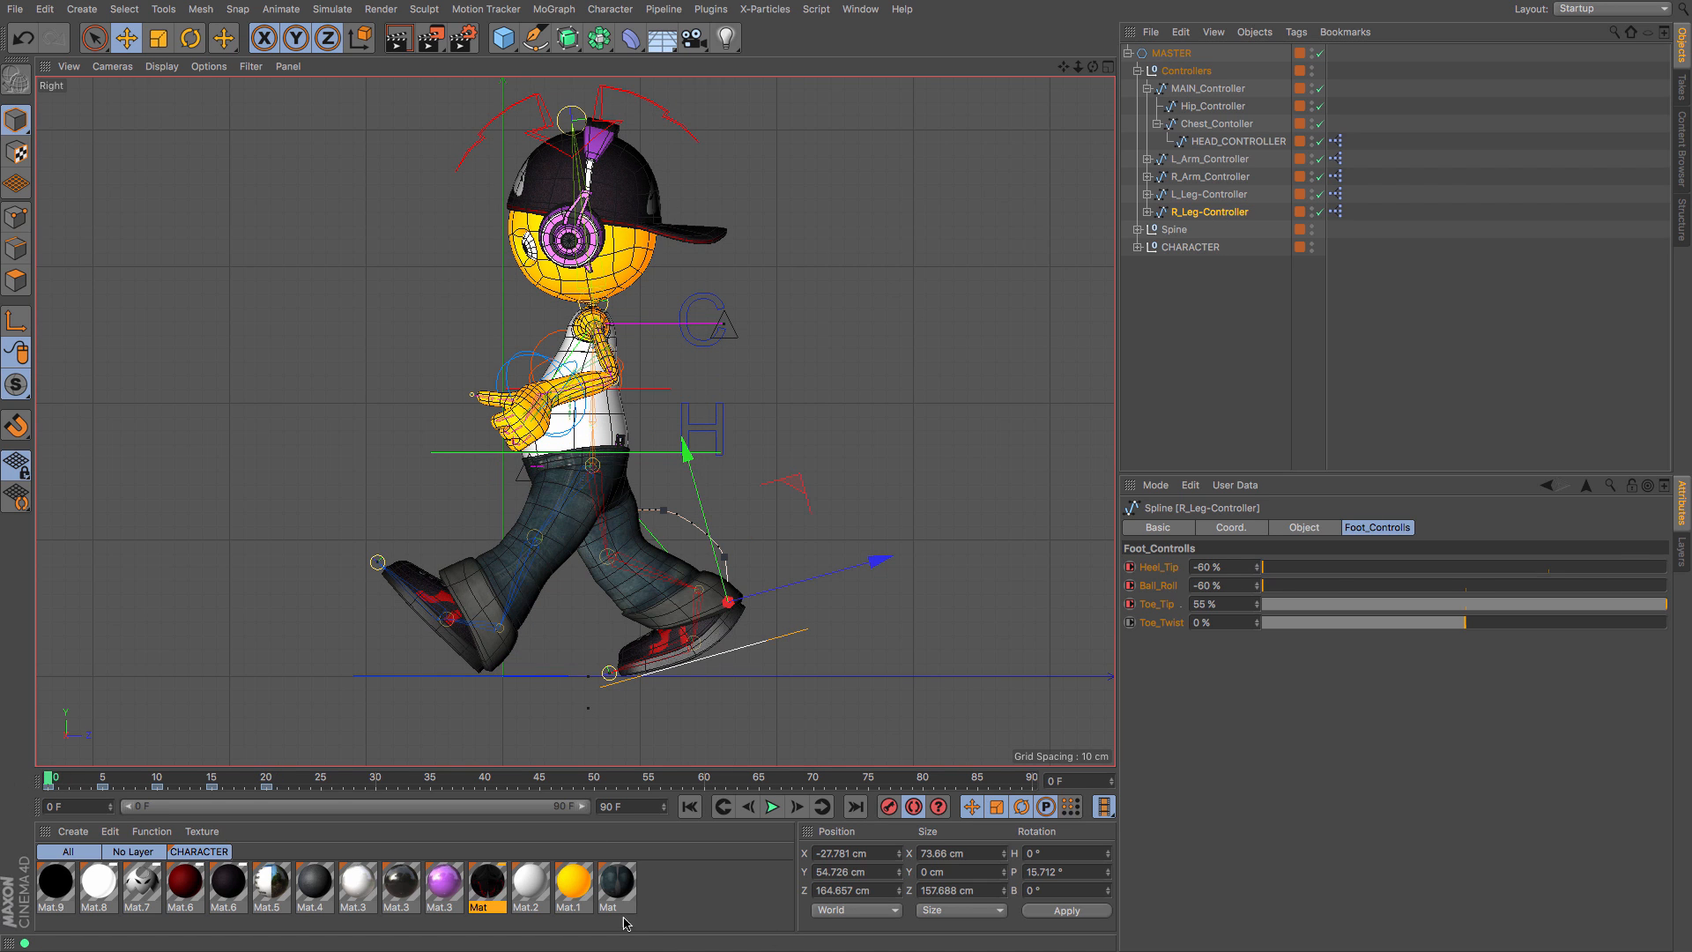
{"action": "left_click_drag", "start_coordinate": [869, 890], "coordinate": [701, 877]}
{"action": "key", "text": "super+c"}
{"action": "left_click", "coordinate": [1210, 194]}
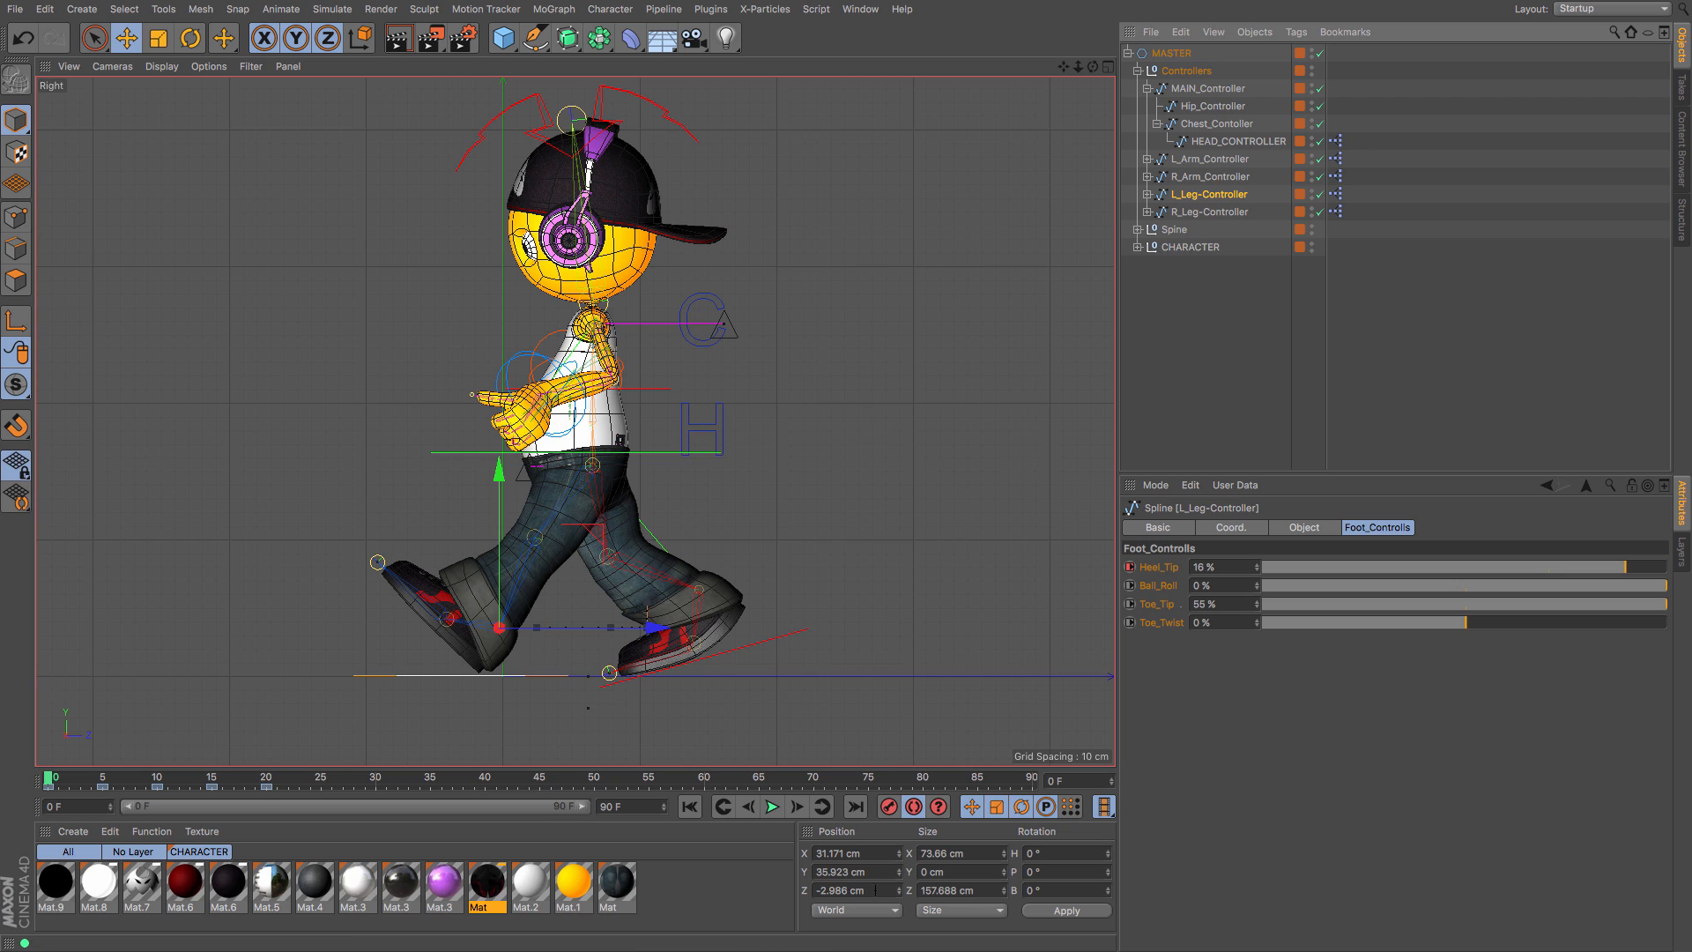
{"action": "left_click_drag", "start_coordinate": [875, 890], "coordinate": [657, 892]}
{"action": "key", "text": "super+v"}
{"action": "key", "text": "Return"}
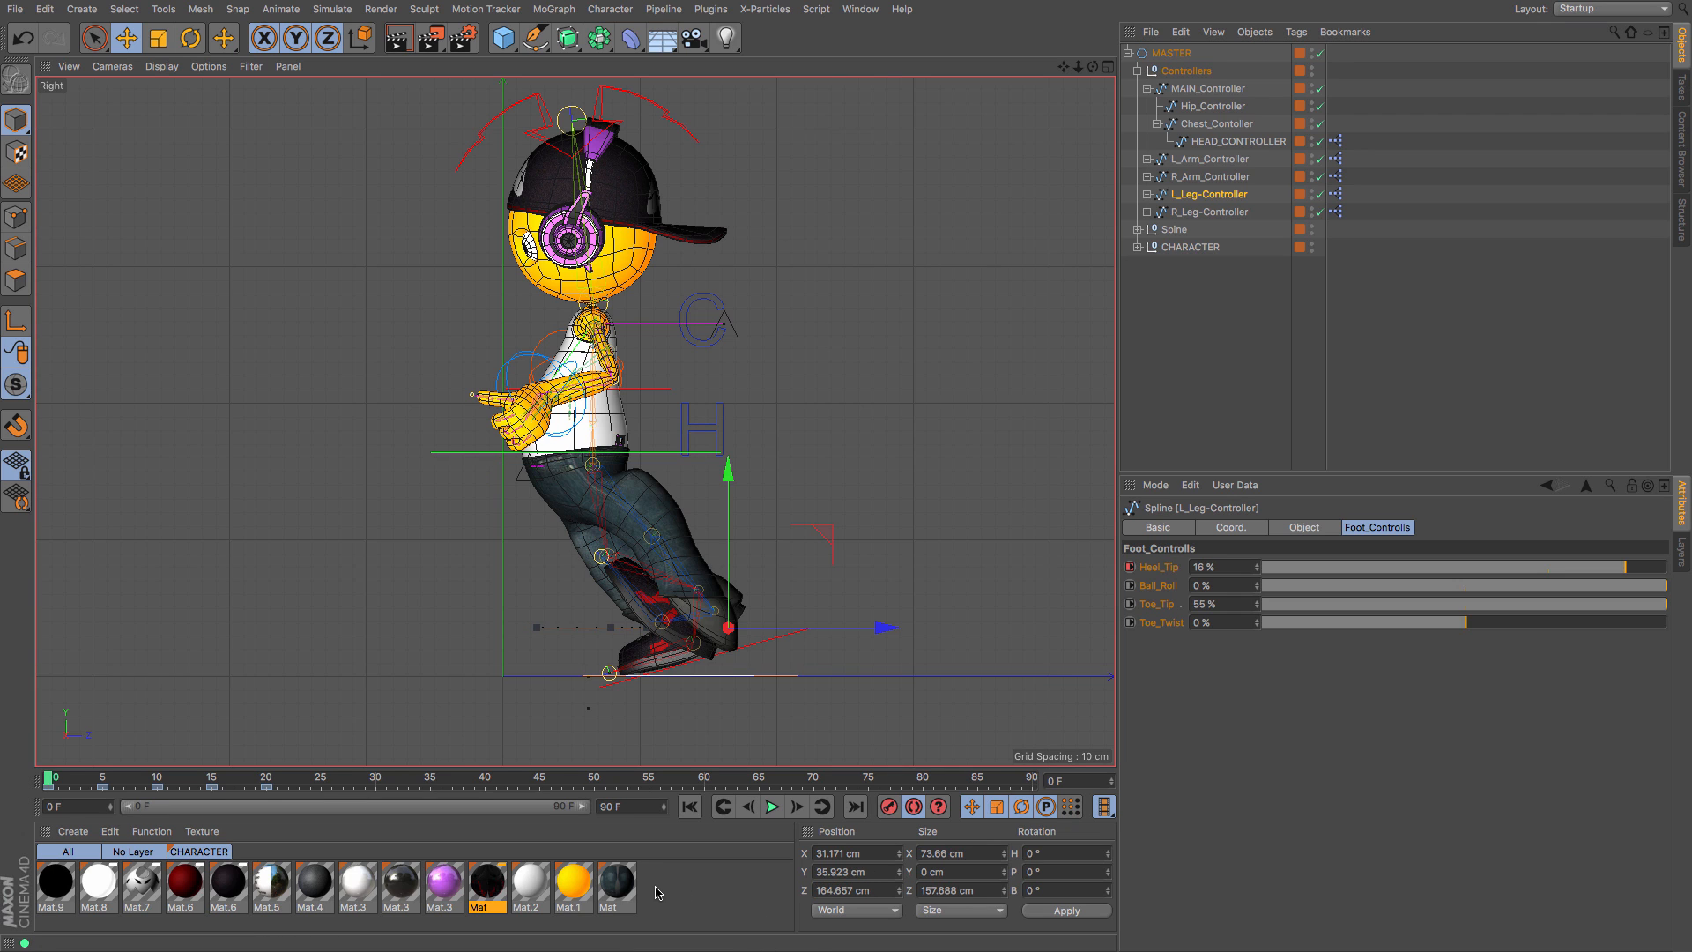
Step: Apply R_Leg-Controller's frame 0 World Z to L_Leg-Controller at frame 20, setting it to 164.657 cm
{"action": "left_click", "coordinate": [1209, 212]}
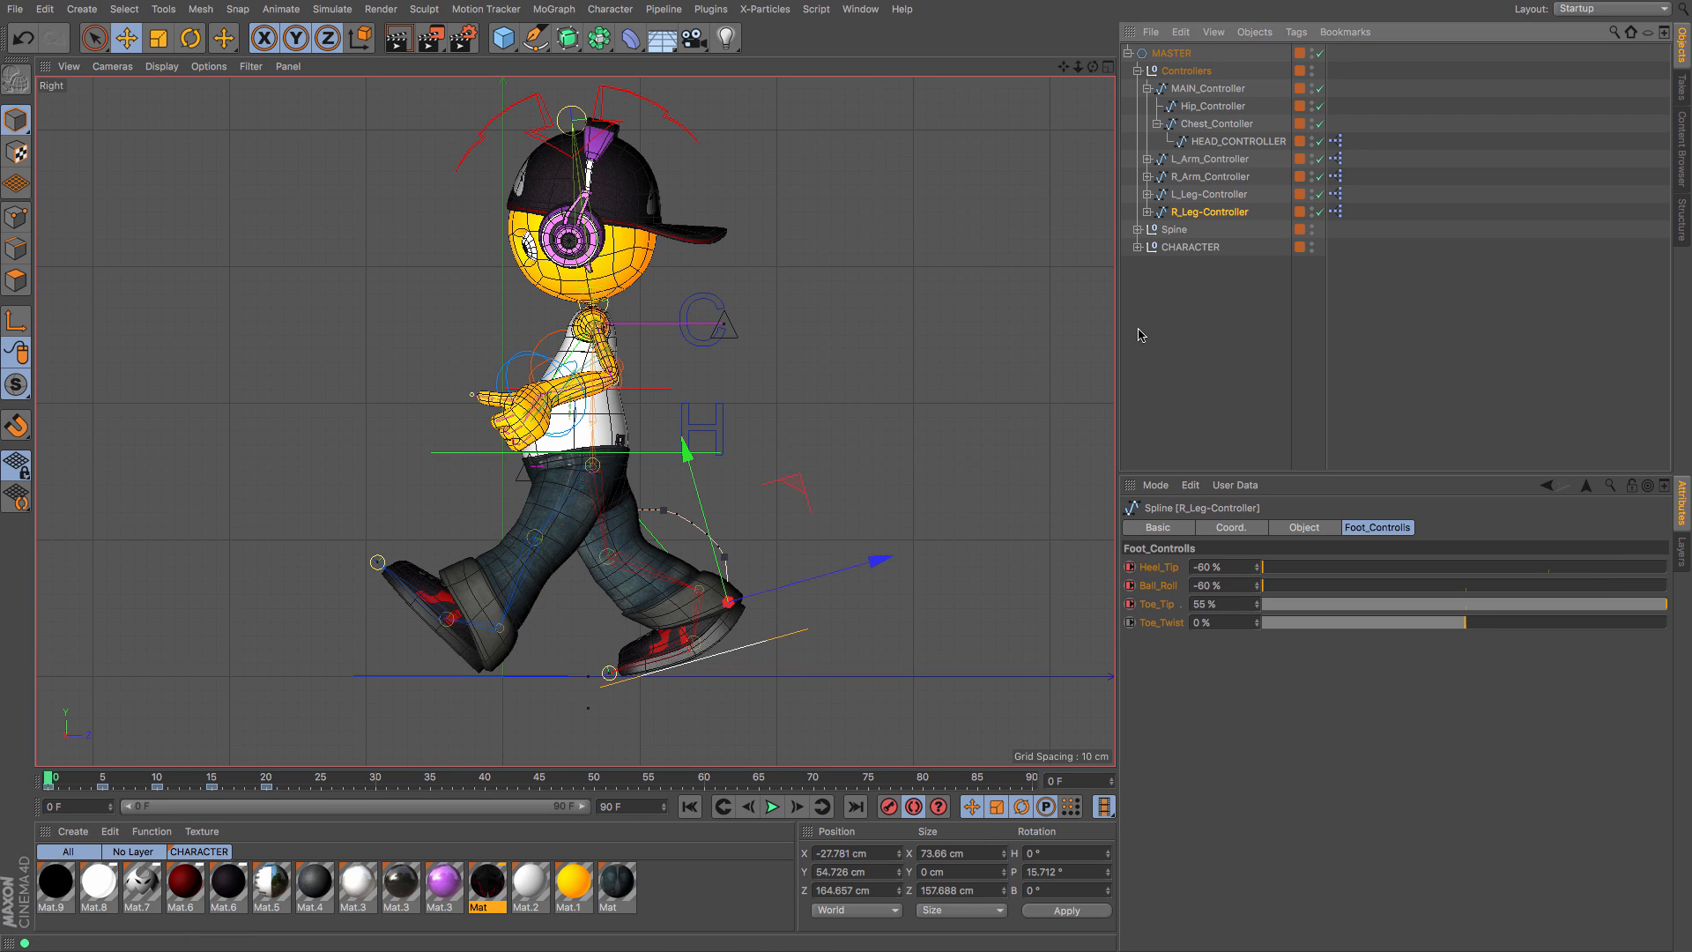
{"action": "left_click", "coordinate": [897, 890]}
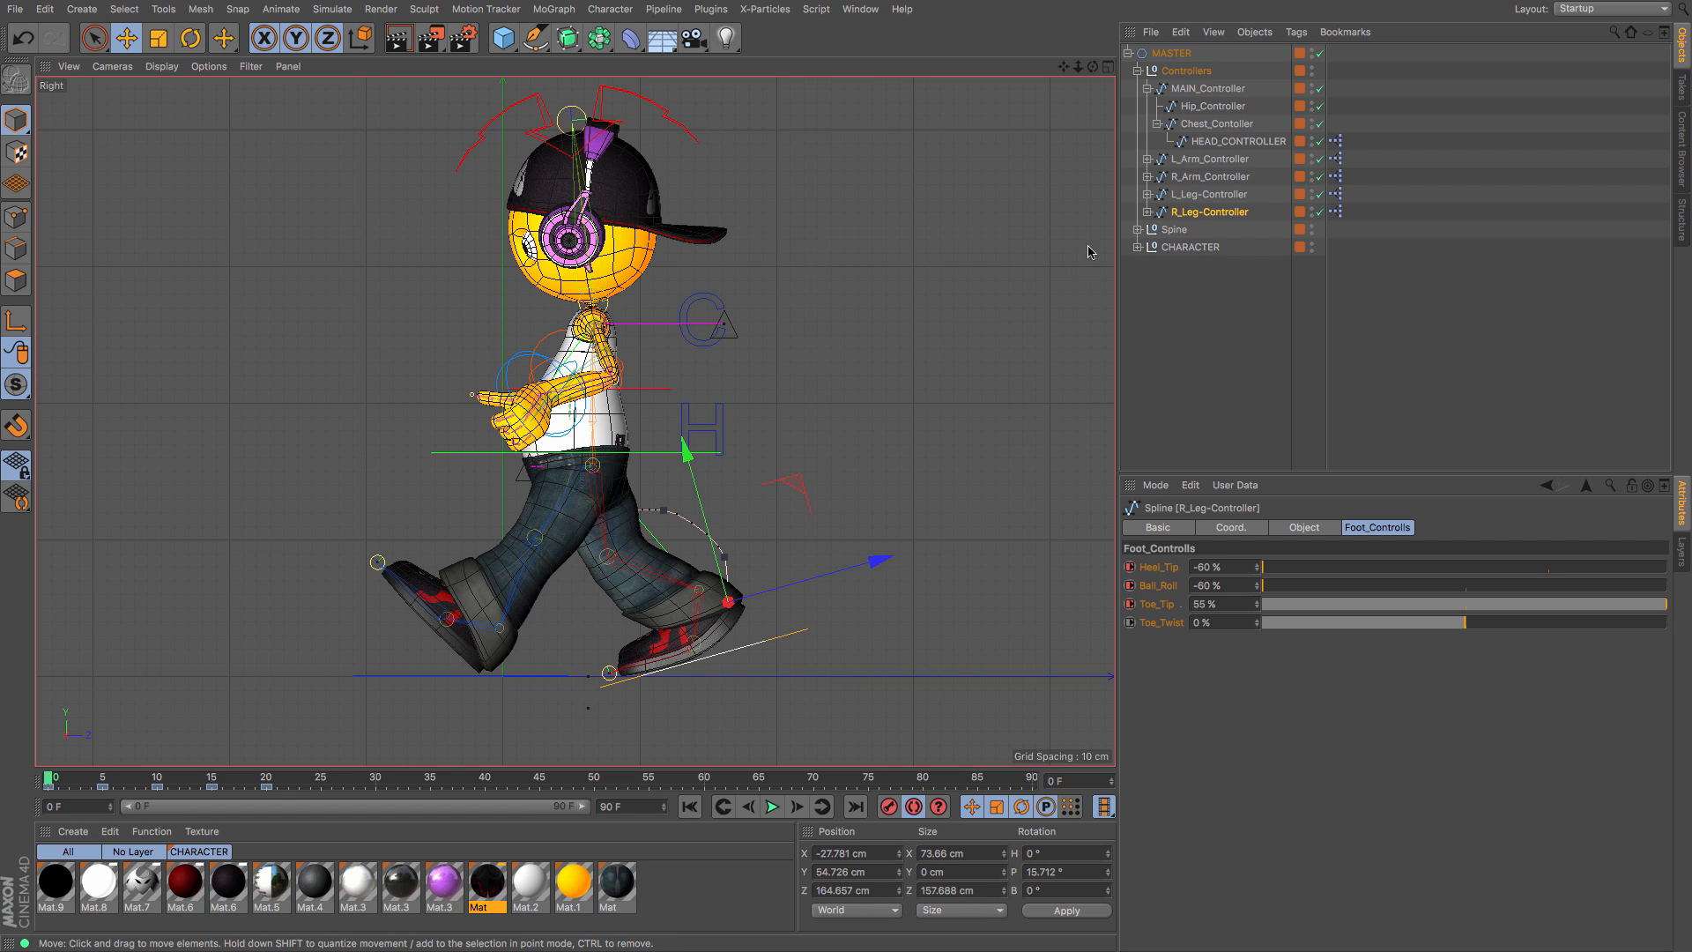
{"action": "left_click", "coordinate": [1201, 197]}
{"action": "left_click", "coordinate": [1210, 211]}
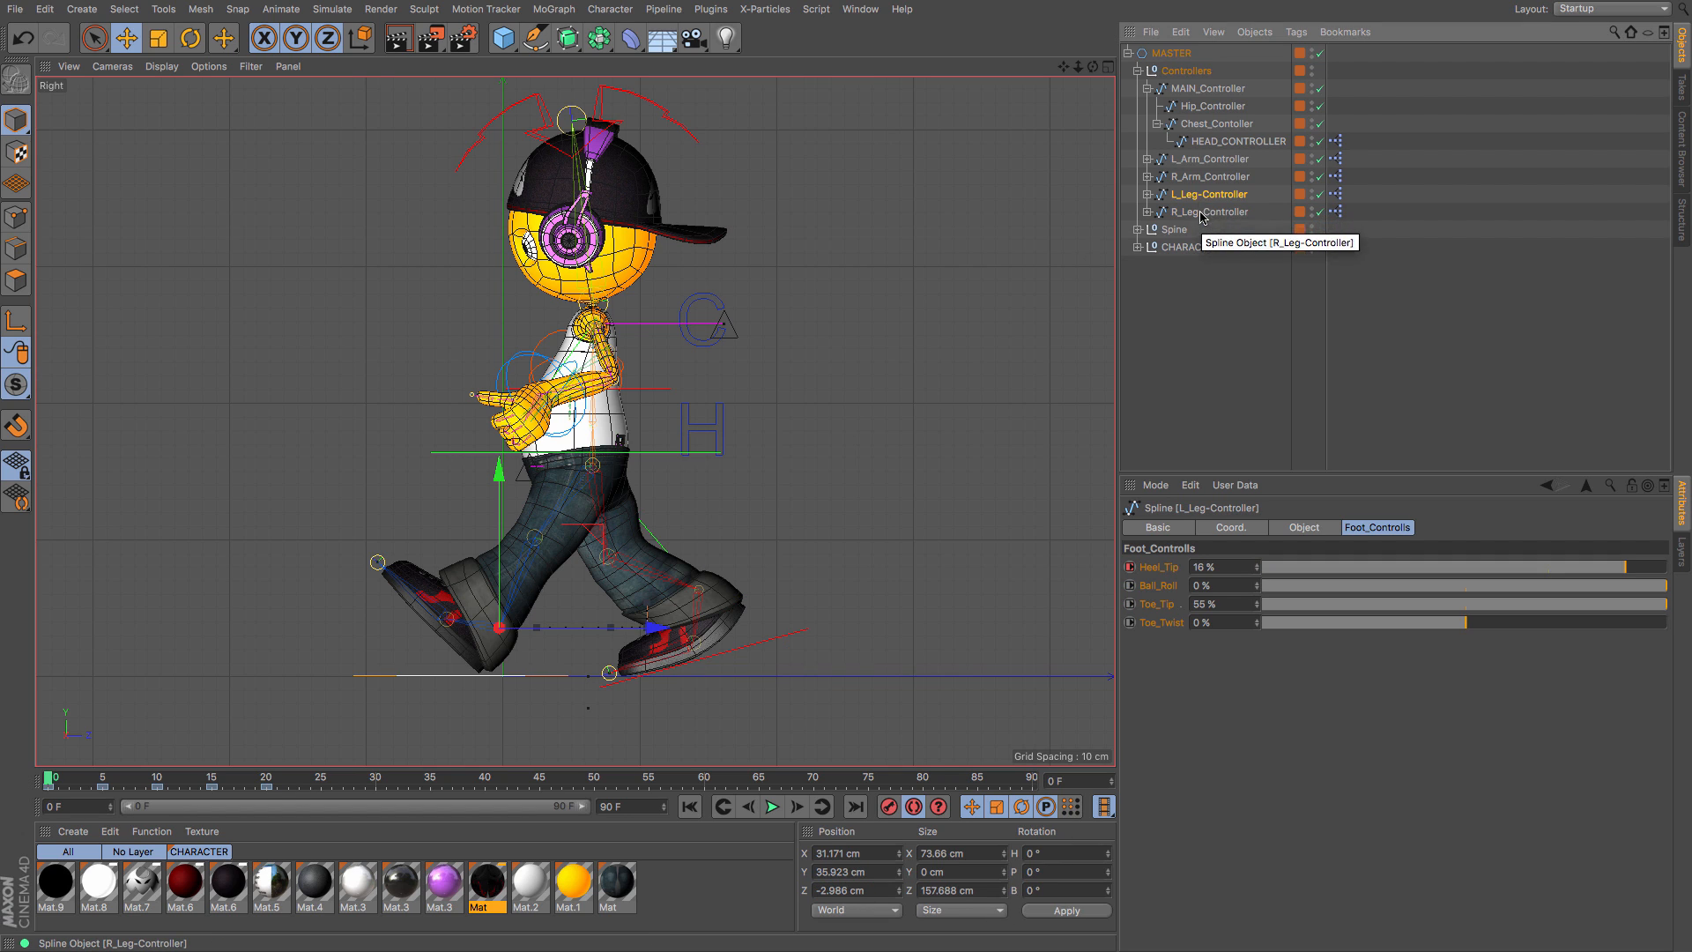
{"action": "left_click", "coordinate": [267, 779]}
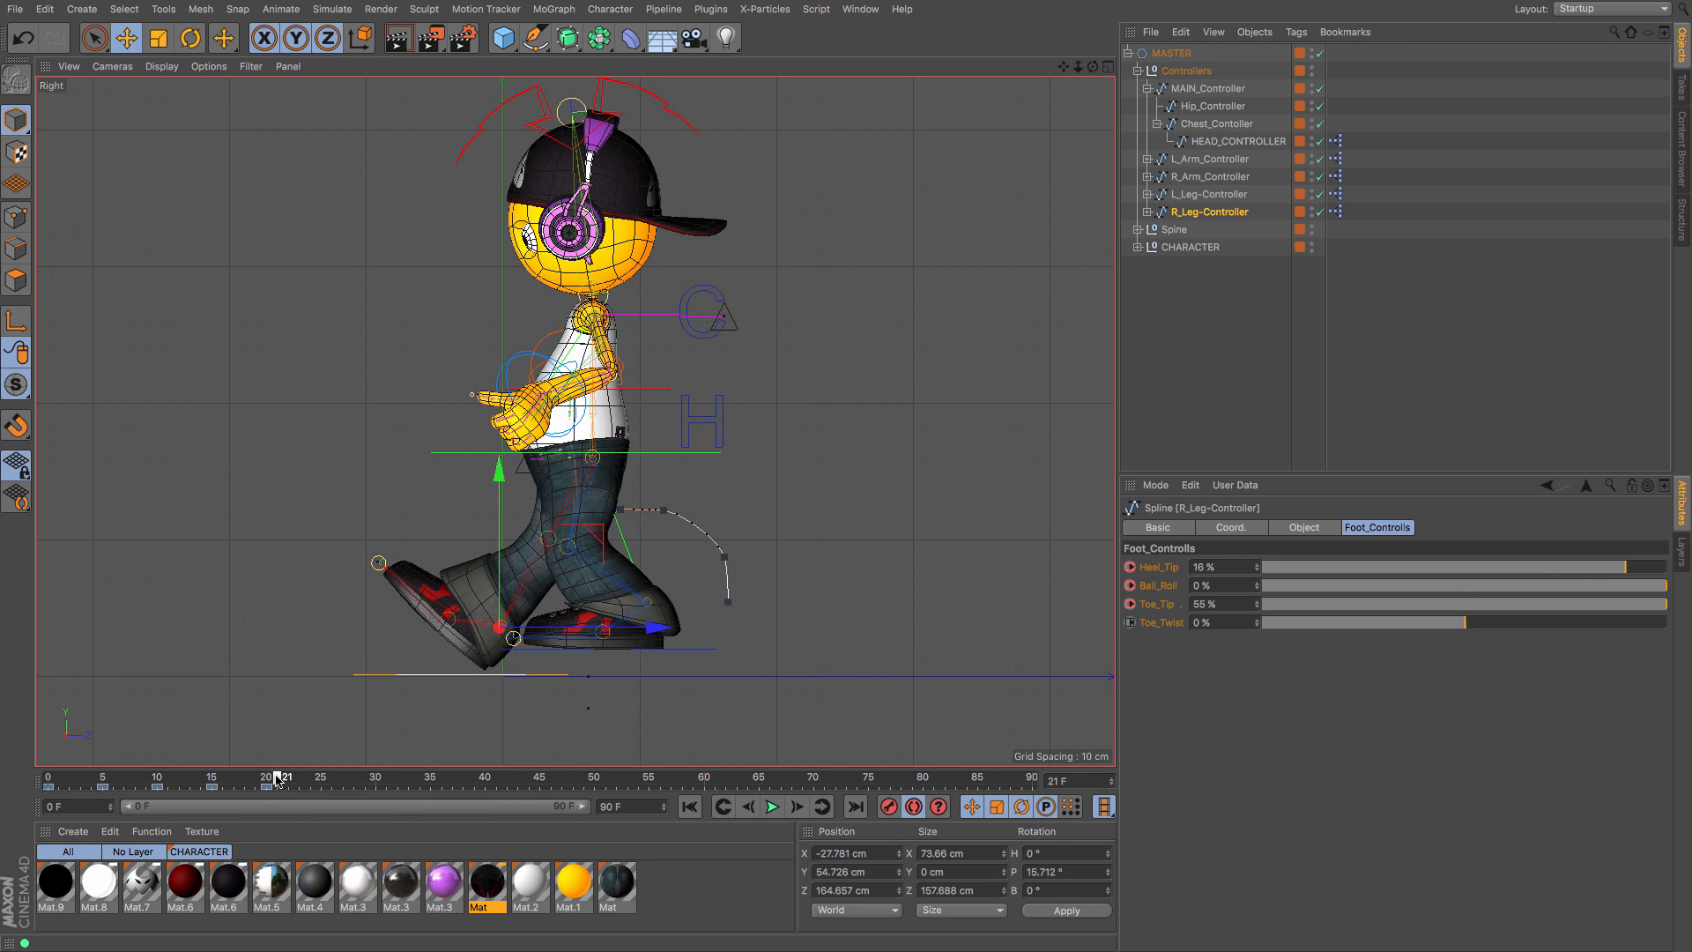
{"action": "mouse_move", "coordinate": [267, 779]}
{"action": "left_mouse_down"}
{"action": "mouse_move", "coordinate": [113, 781]}
{"action": "mouse_move", "coordinate": [267, 781]}
{"action": "left_mouse_up"}
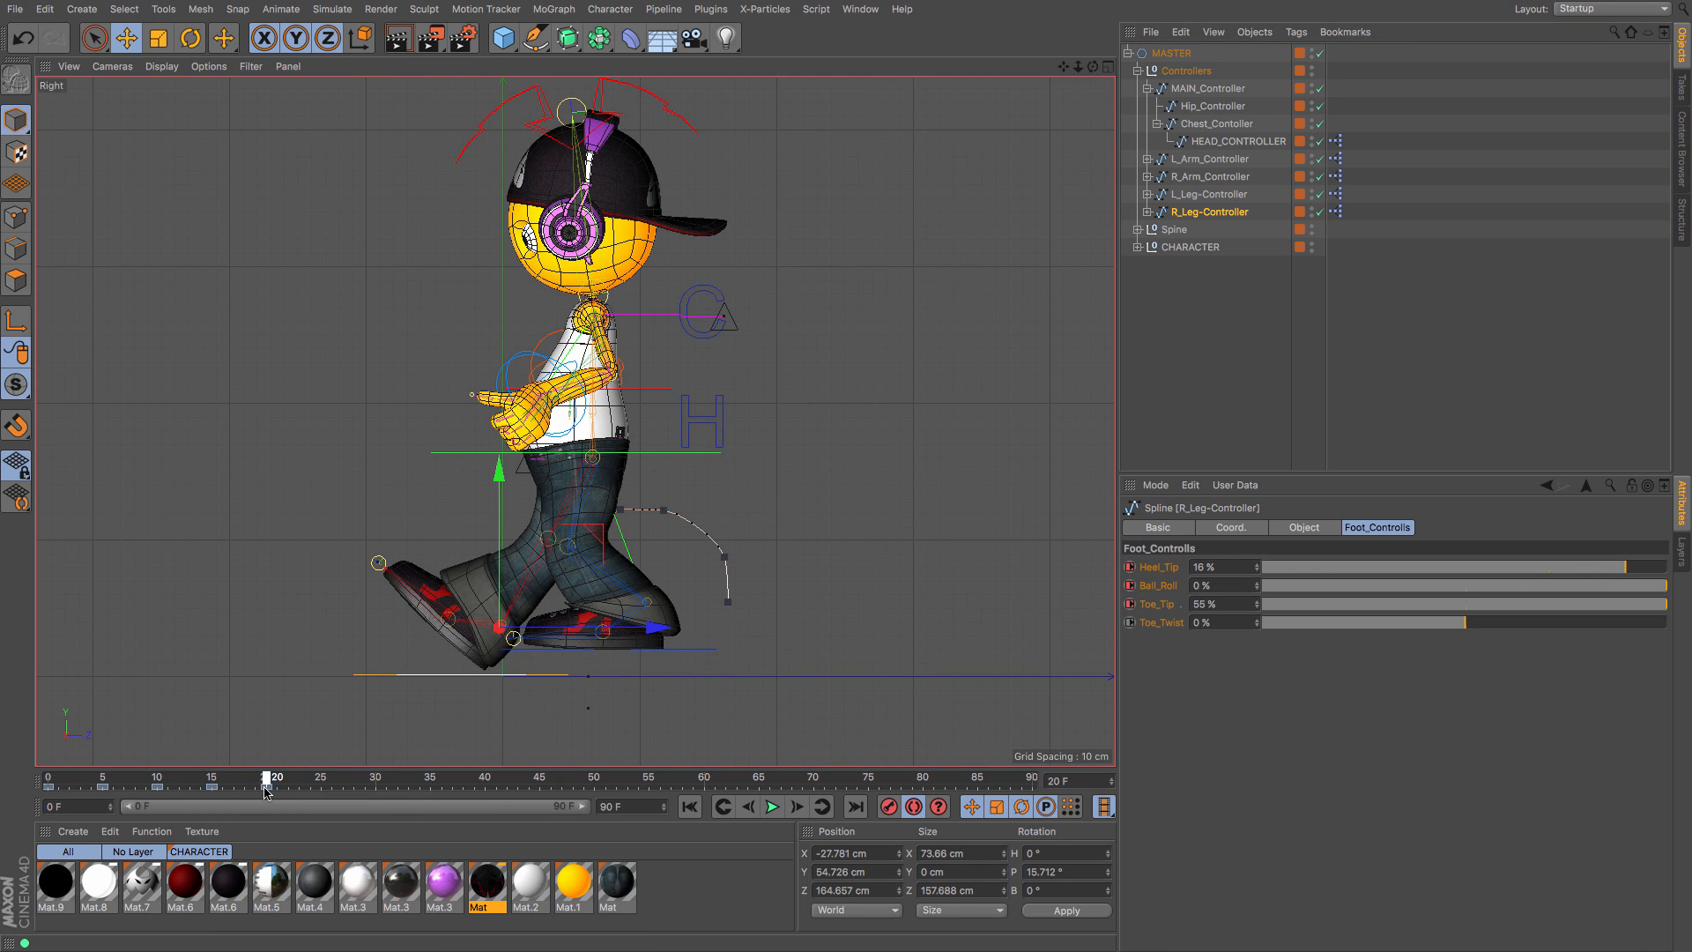
{"action": "left_click", "coordinate": [1211, 196]}
{"action": "left_click_drag", "start_coordinate": [879, 887], "coordinate": [645, 892]}
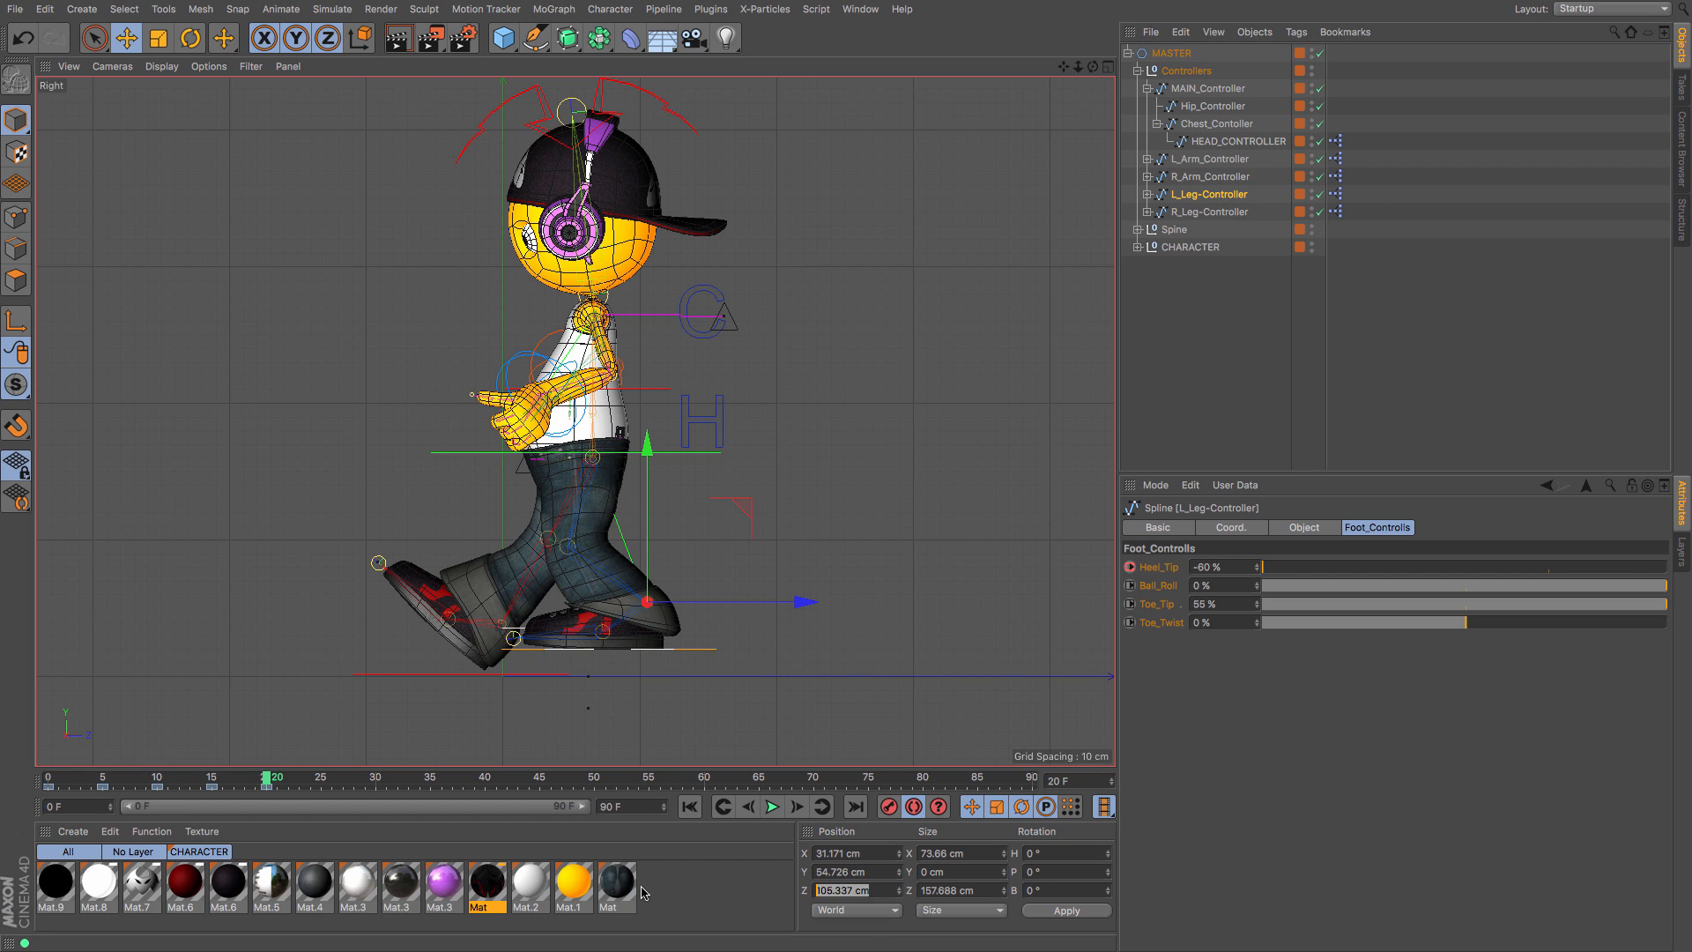
{"action": "key", "text": "super+v"}
{"action": "key", "text": "Return"}
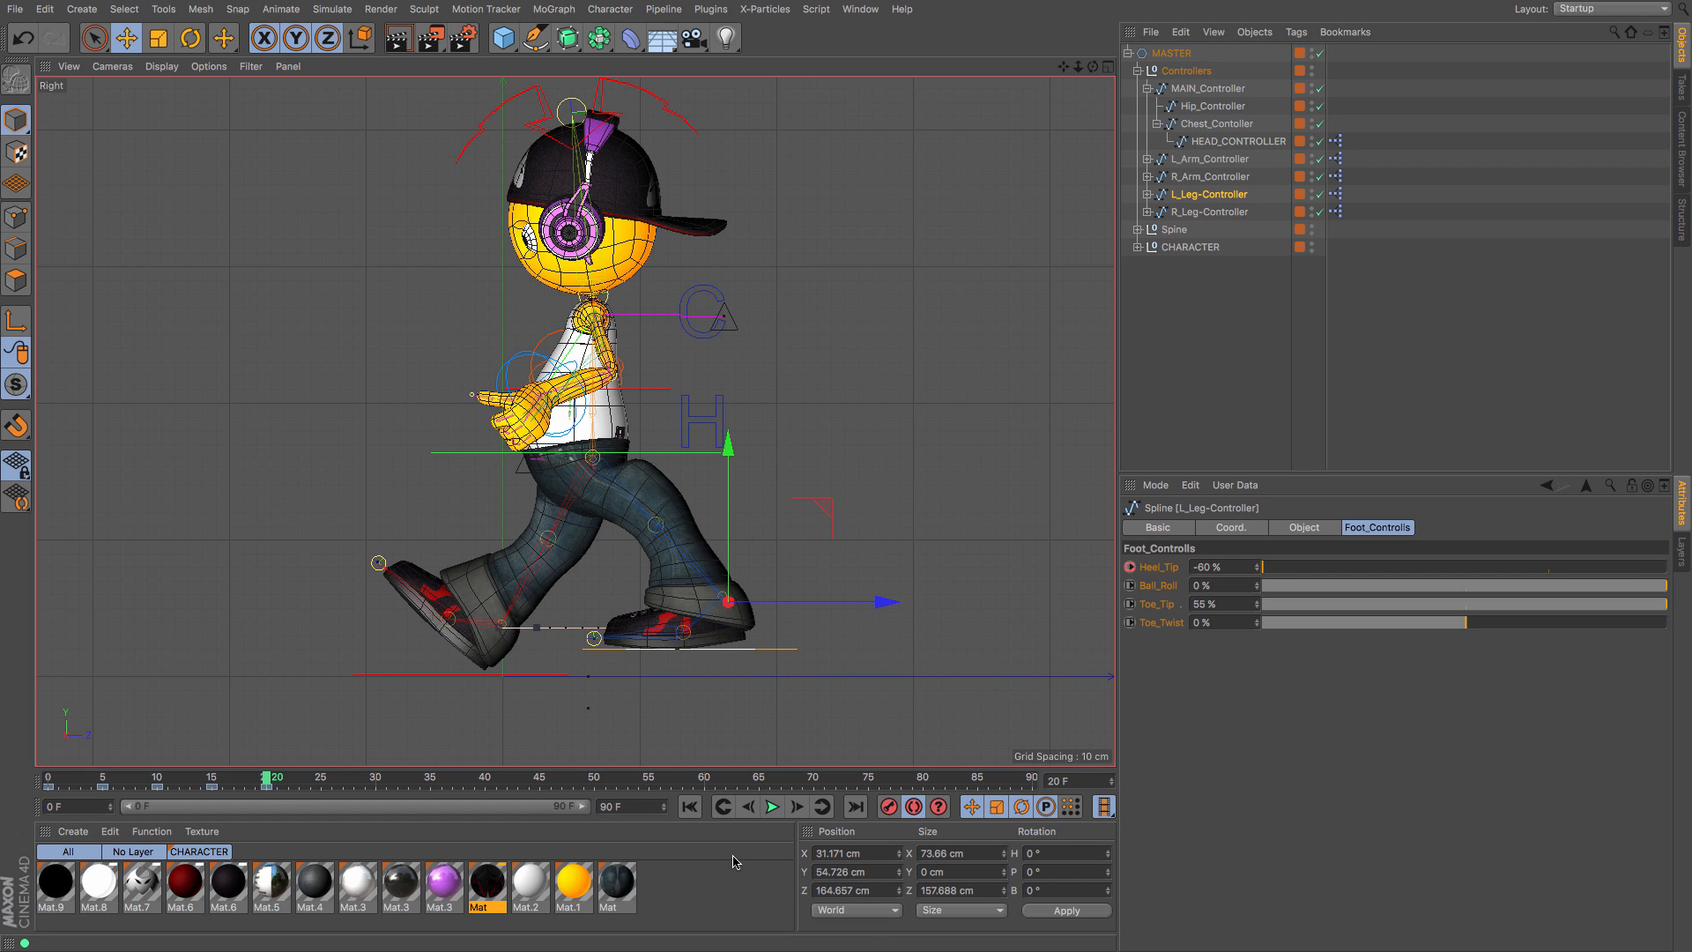
Step: Copy R_Leg-Controller's pitch at frame 0 to L_Leg-Controller at frame 20, setting it to 15.712°
{"action": "left_click", "coordinate": [47, 781]}
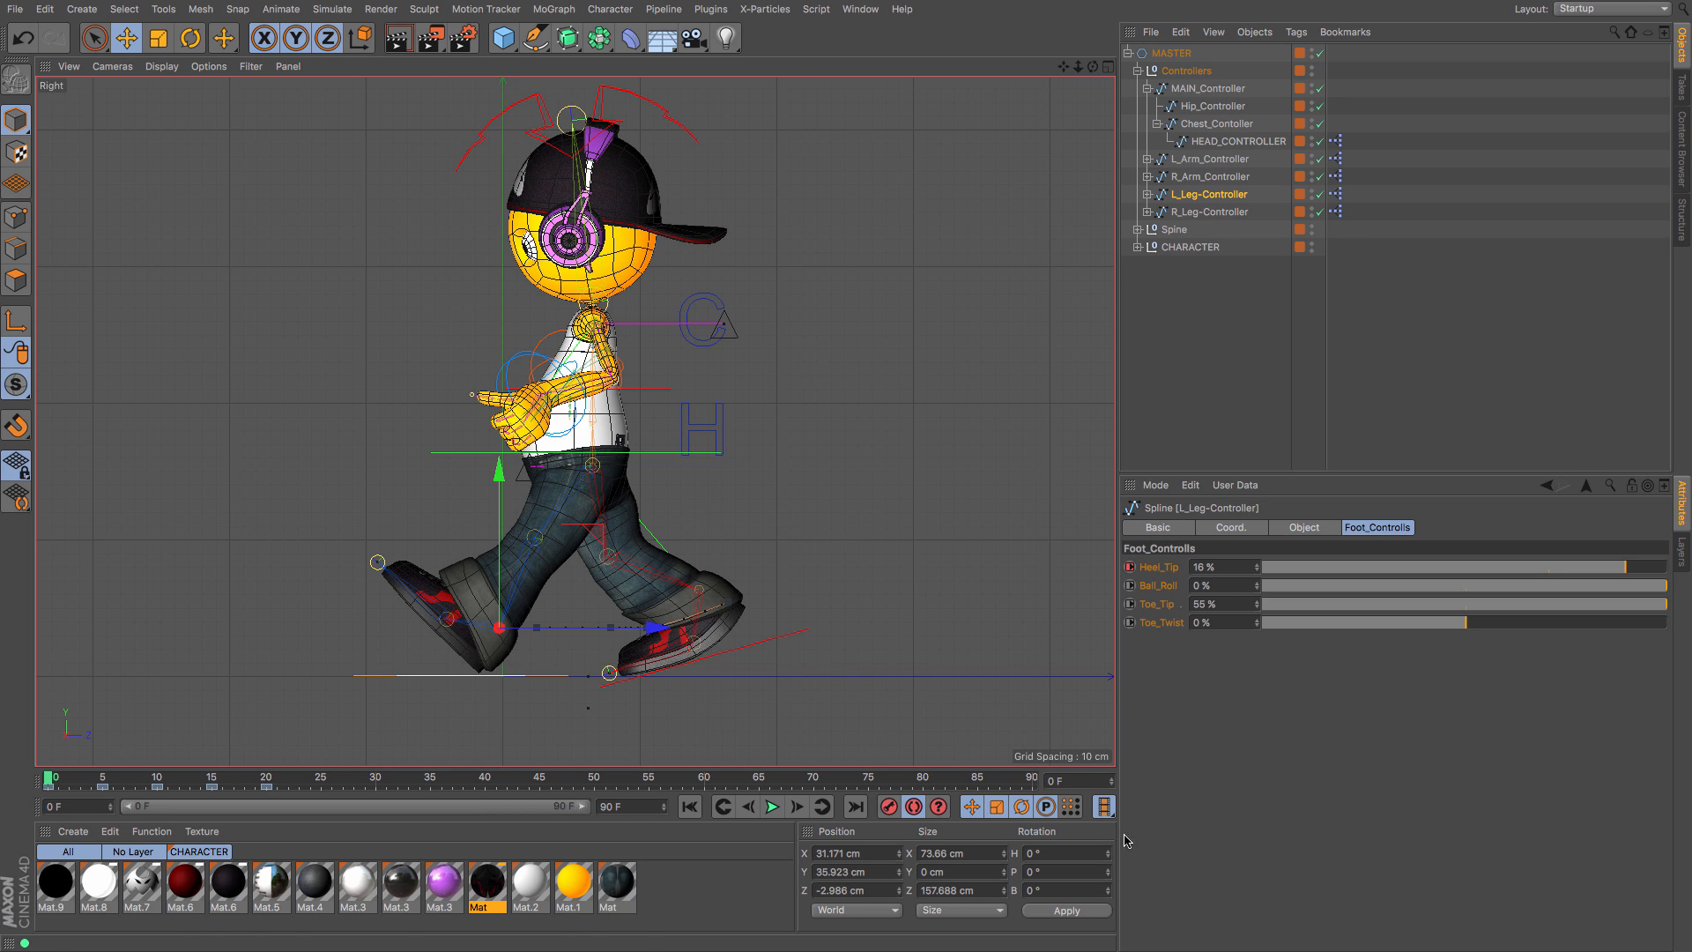
{"action": "left_click", "coordinate": [1203, 211]}
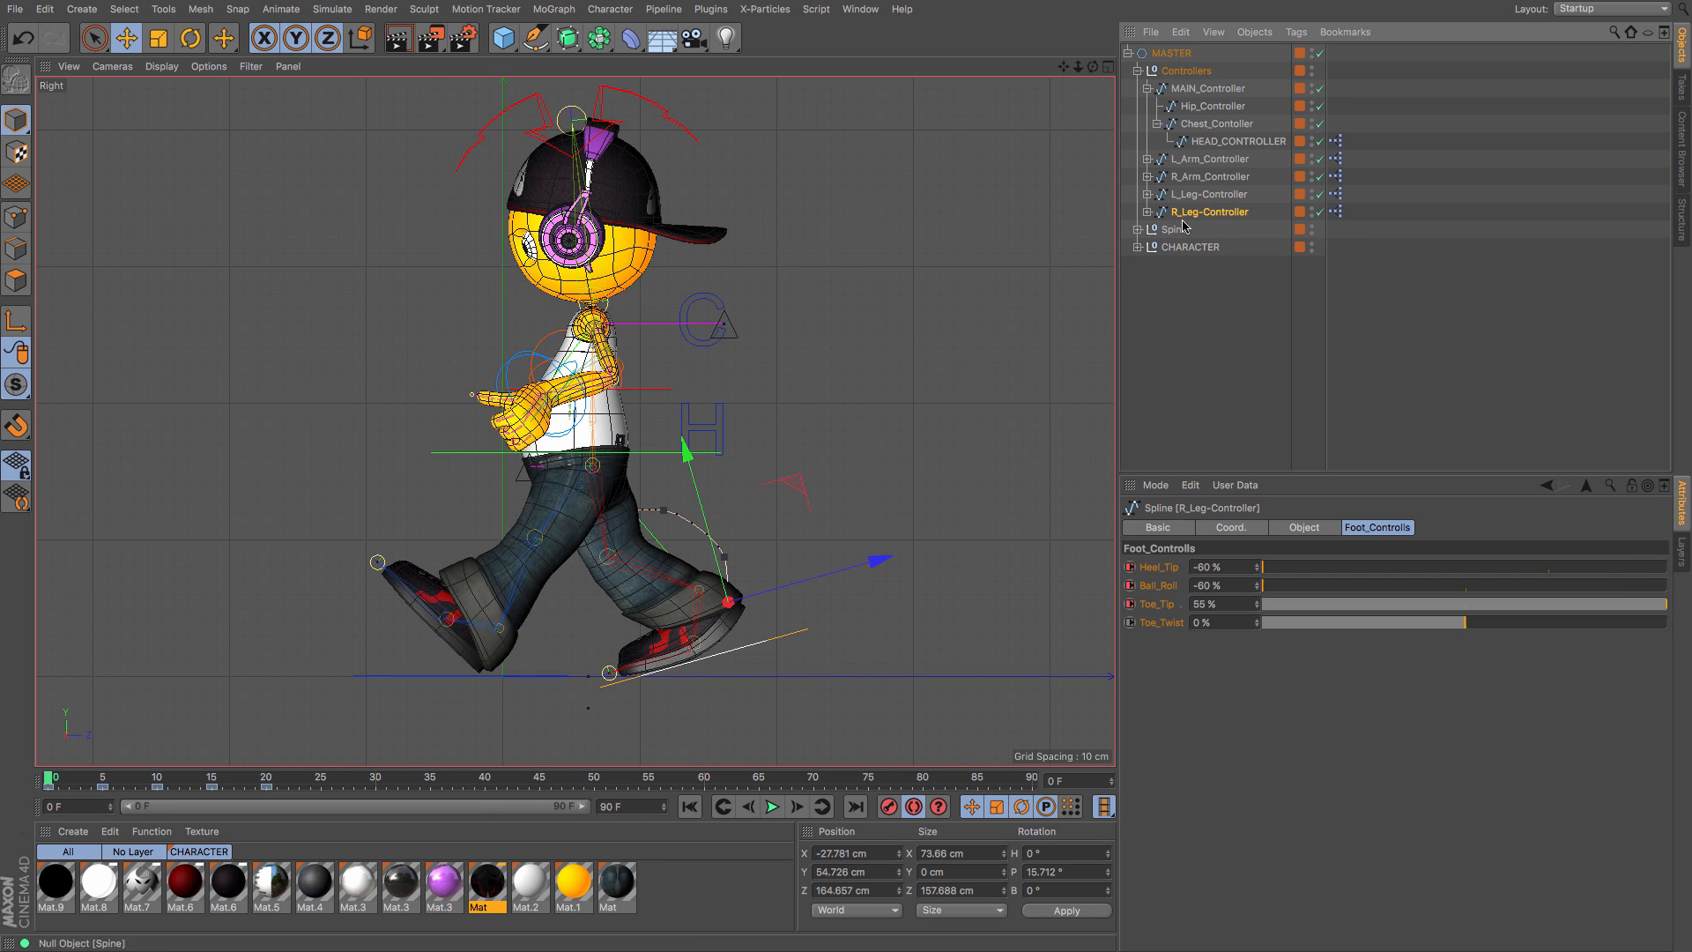
{"action": "left_click", "coordinate": [1074, 871]}
{"action": "key", "text": "super+c"}
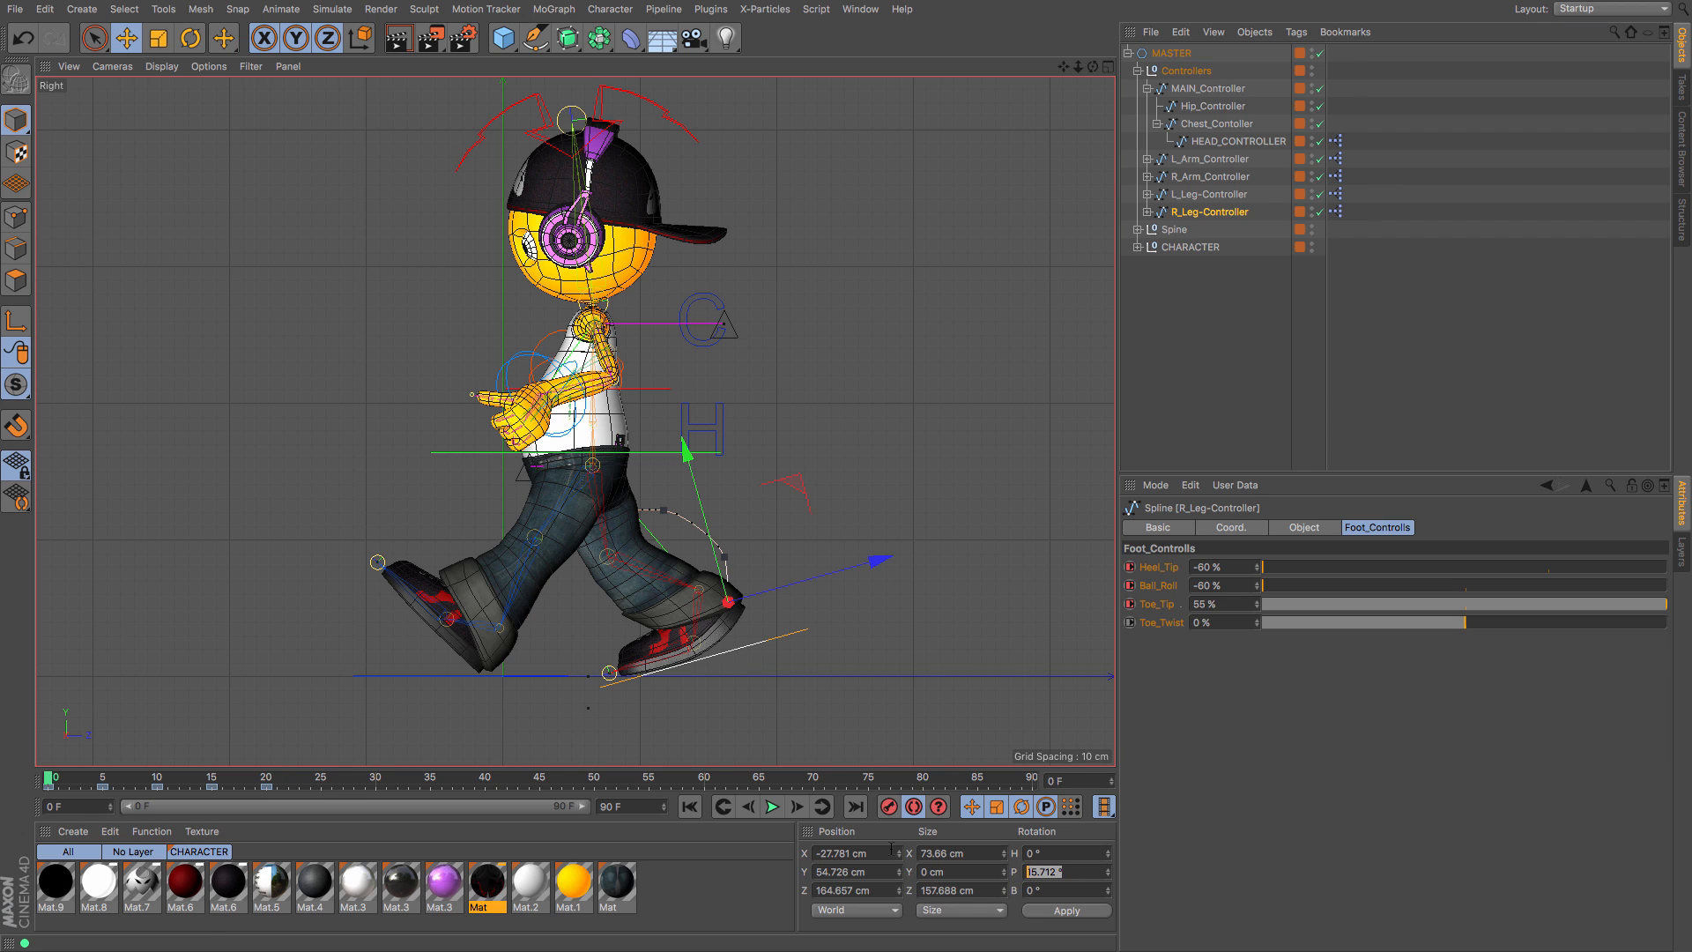
{"action": "left_click", "coordinate": [1207, 194]}
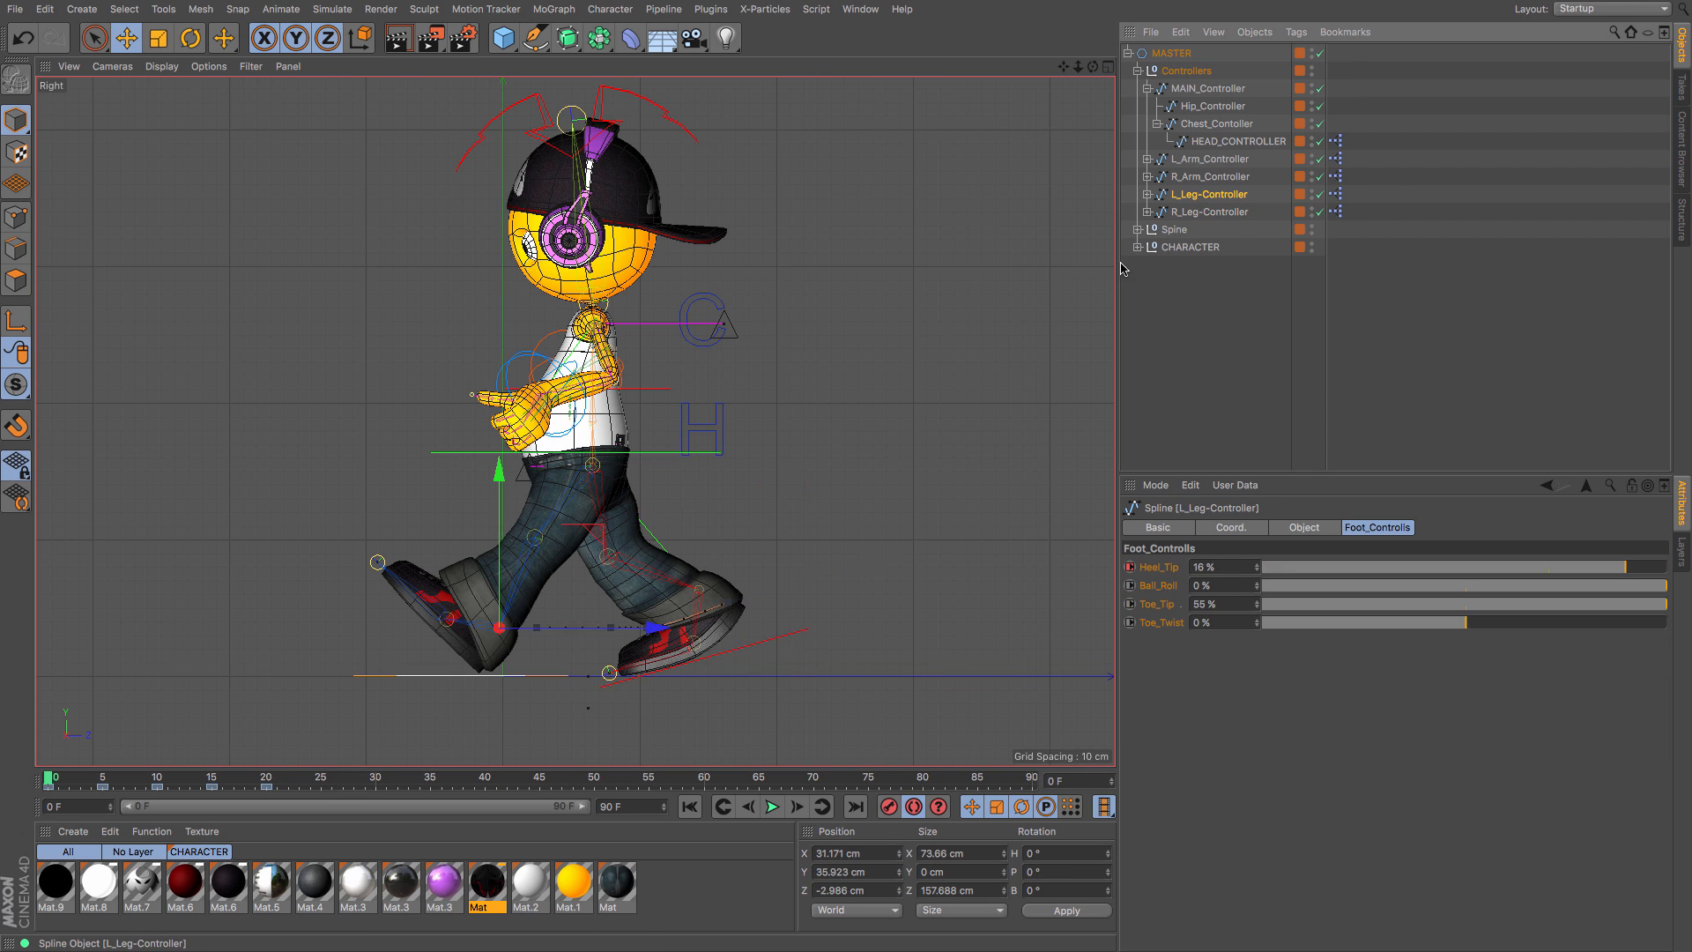
{"action": "left_click", "coordinate": [267, 779]}
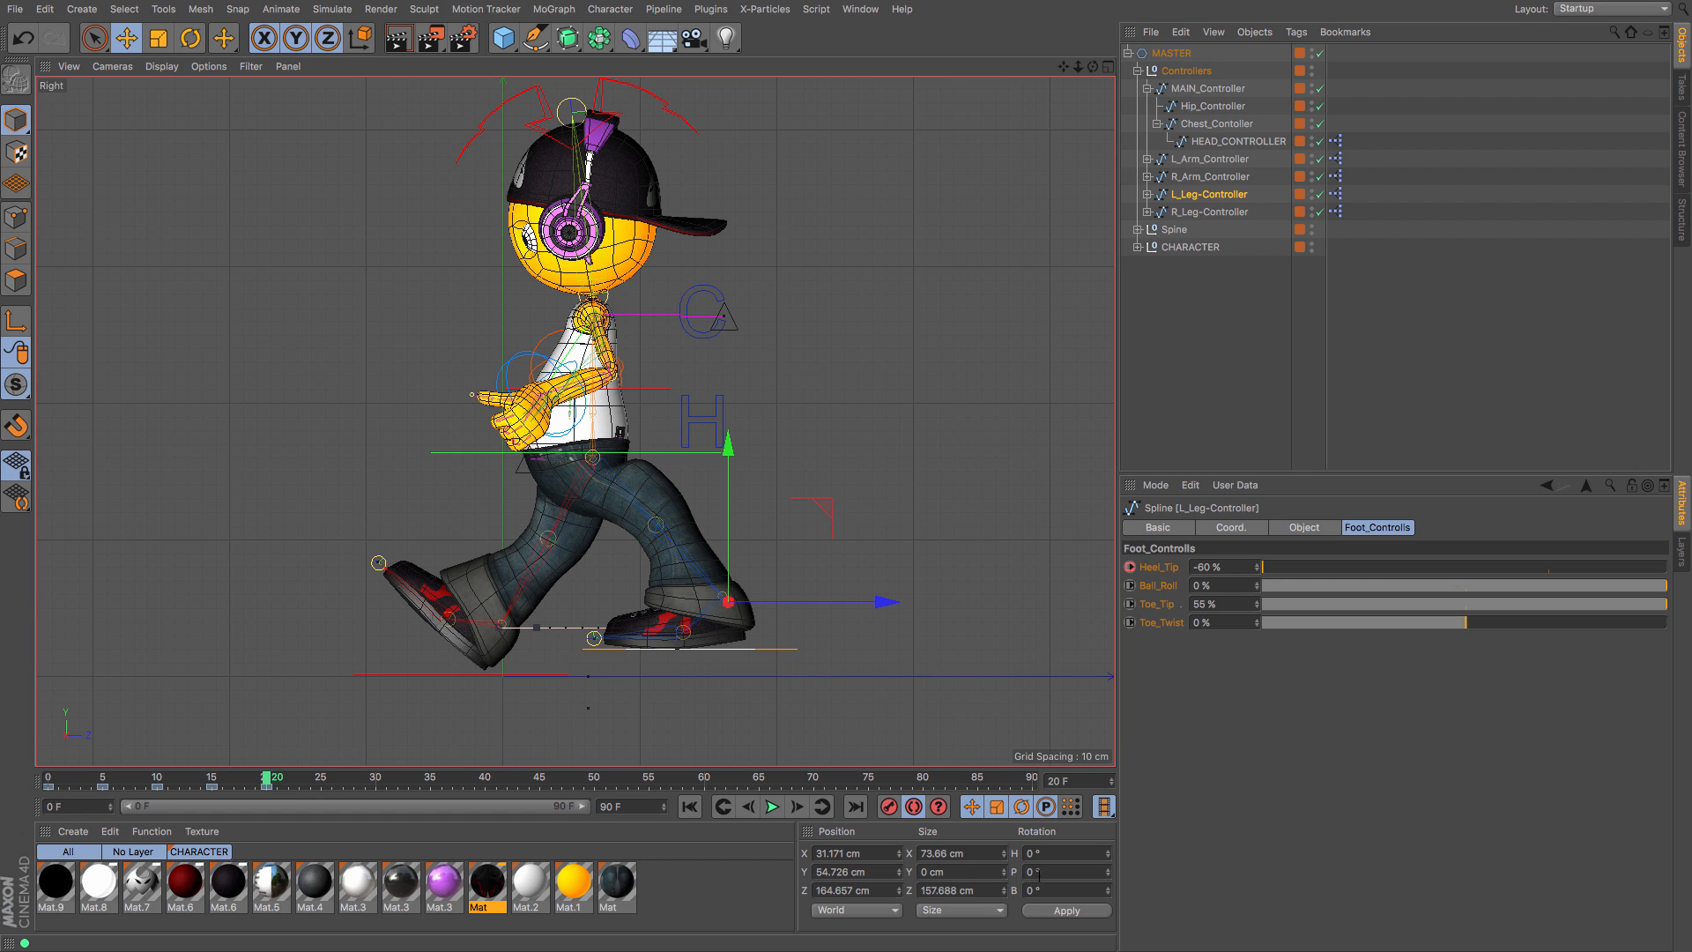
{"action": "left_click_drag", "start_coordinate": [1040, 874], "coordinate": [800, 877]}
{"action": "key", "text": "super+v"}
{"action": "key", "text": "Return"}
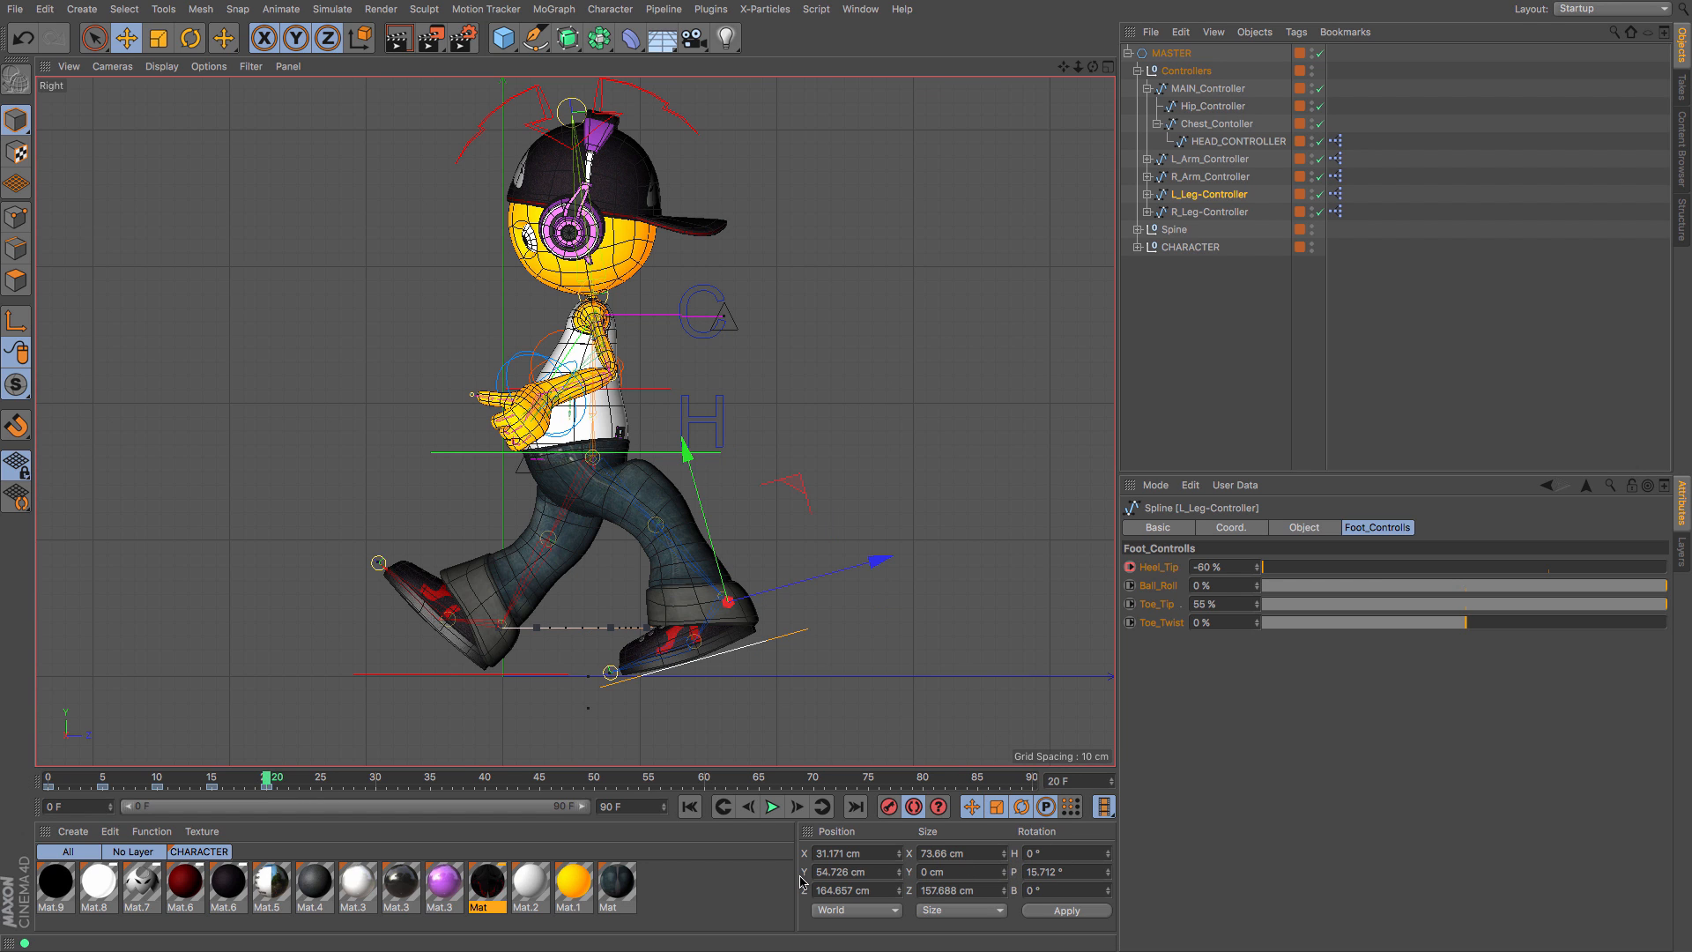
Step: Copy R_Leg-Controller's frame 0 Ball_Roll to L_Leg-Controller at frame 20, setting it to -60 %
{"action": "left_click", "coordinate": [55, 784]}
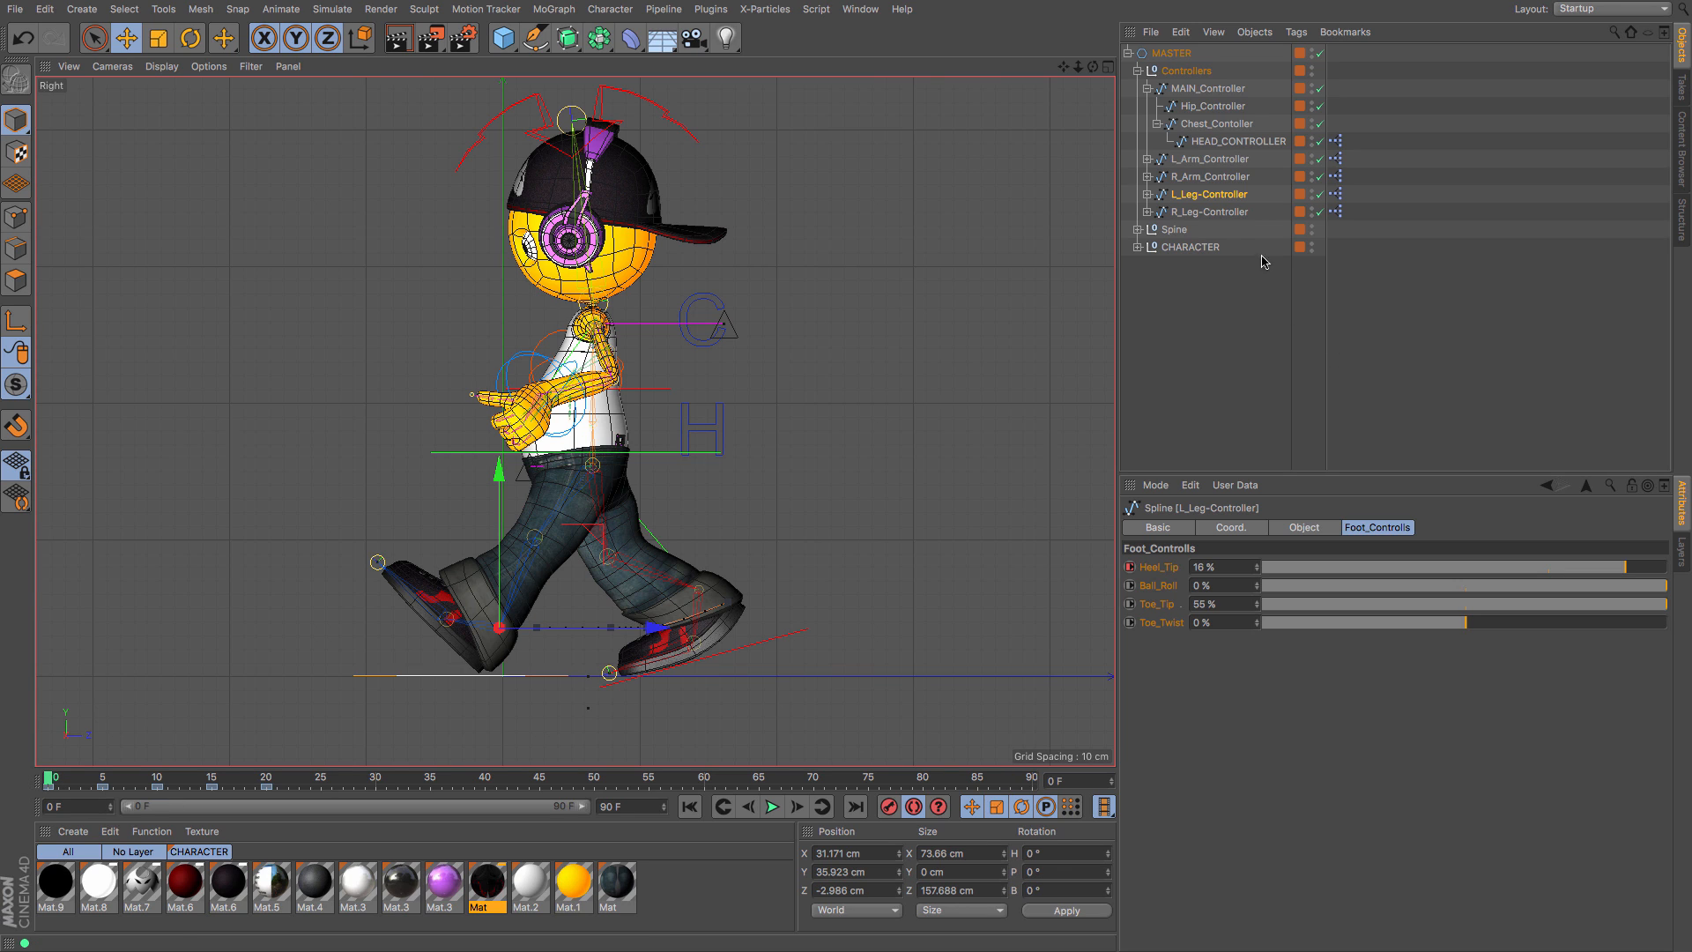
{"action": "left_click", "coordinate": [1213, 212]}
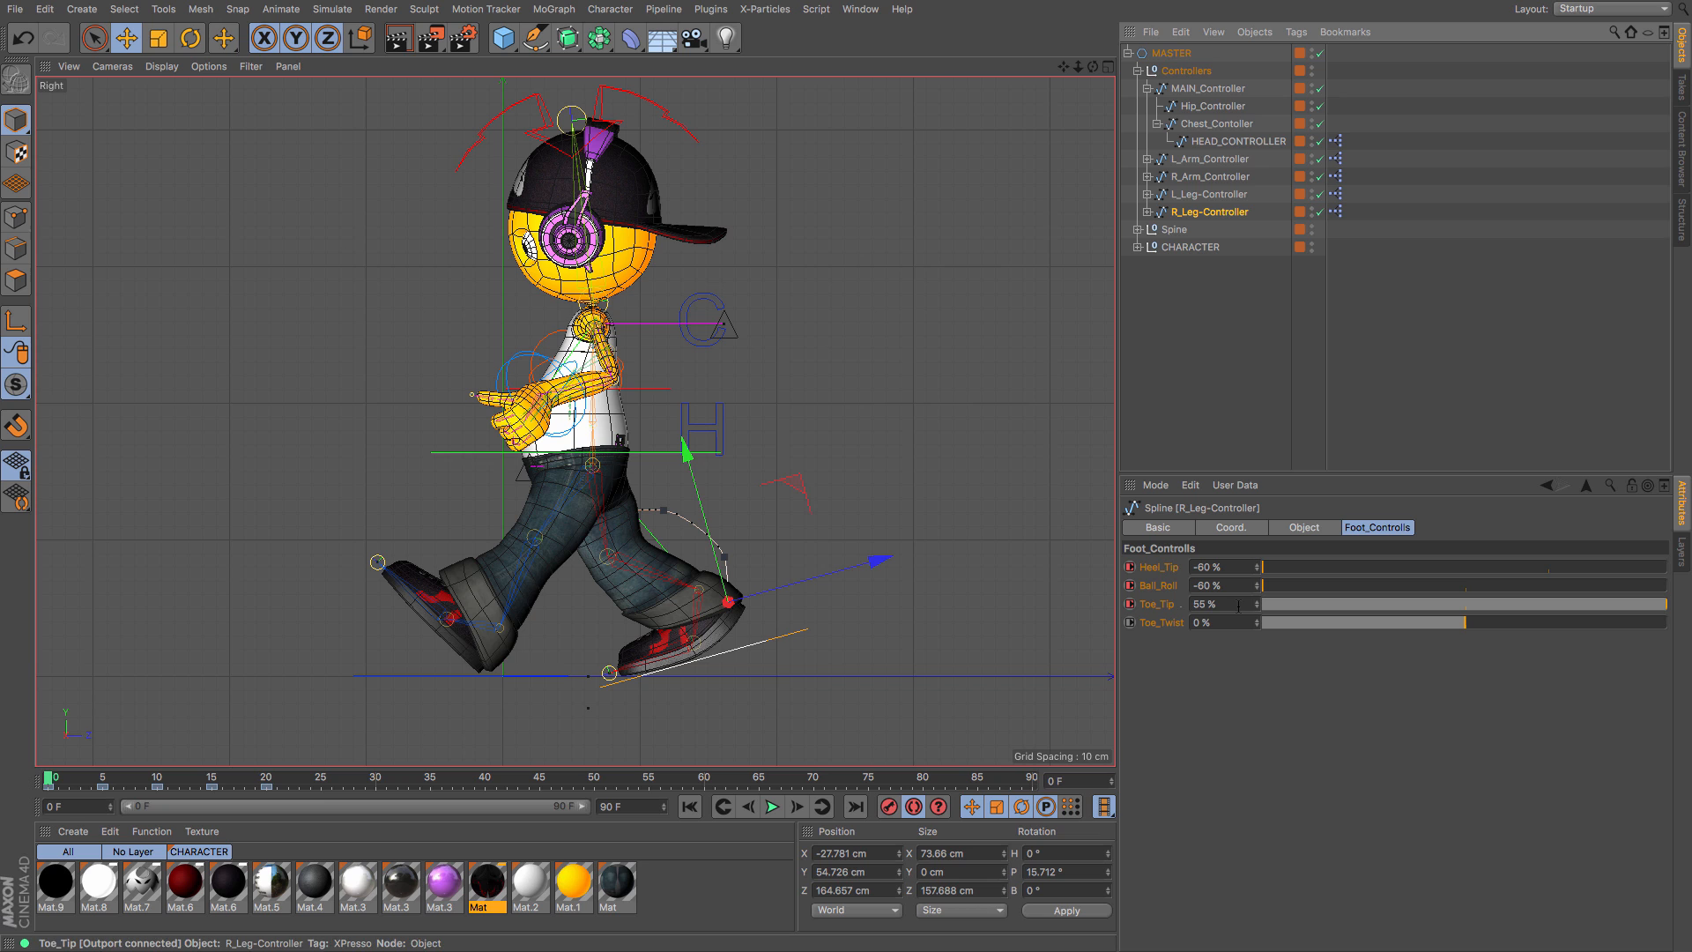
{"action": "left_click", "coordinate": [265, 778]}
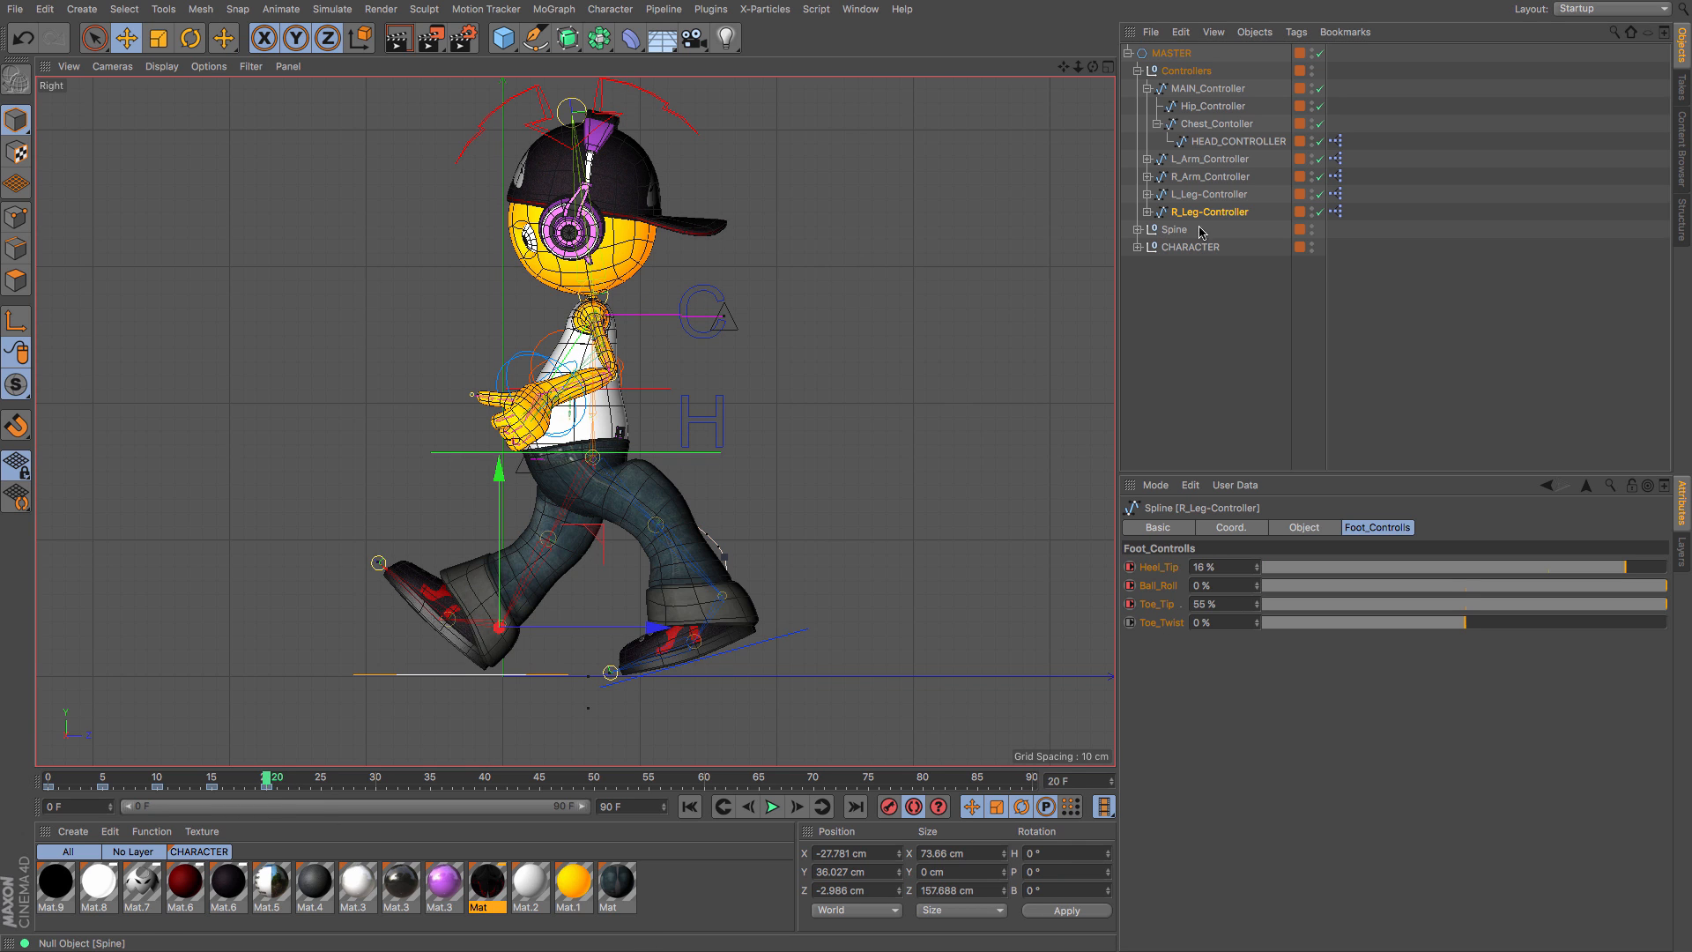
{"action": "left_click", "coordinate": [1208, 196]}
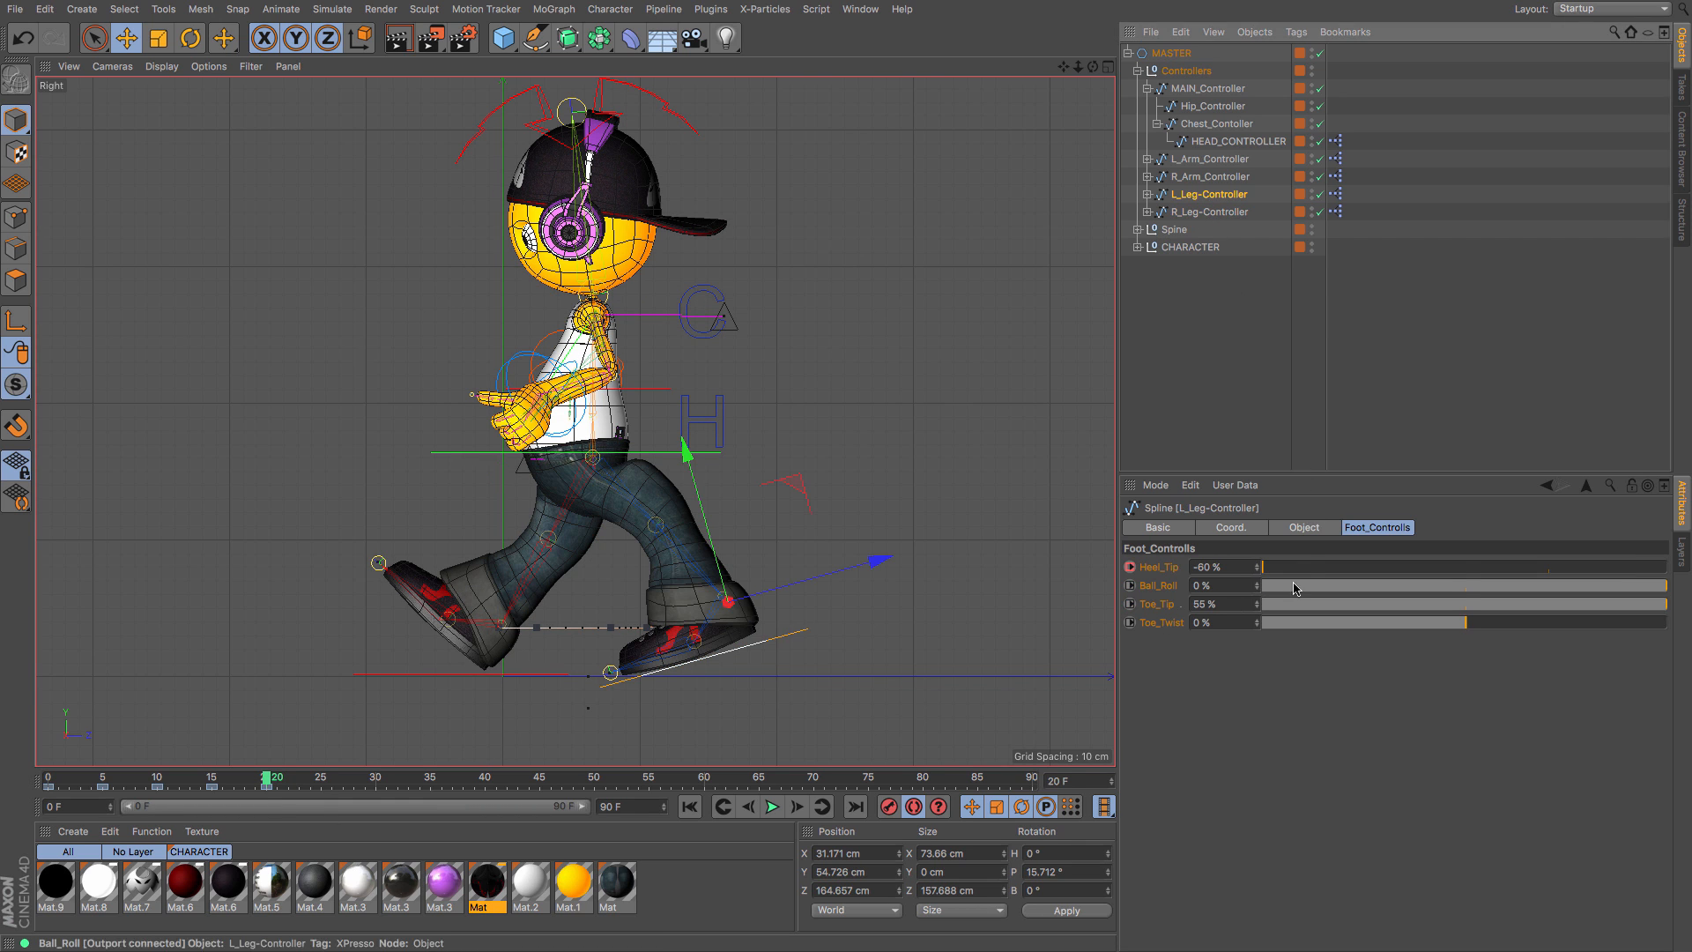
{"action": "left_click_drag", "start_coordinate": [1280, 590], "coordinate": [1159, 581]}
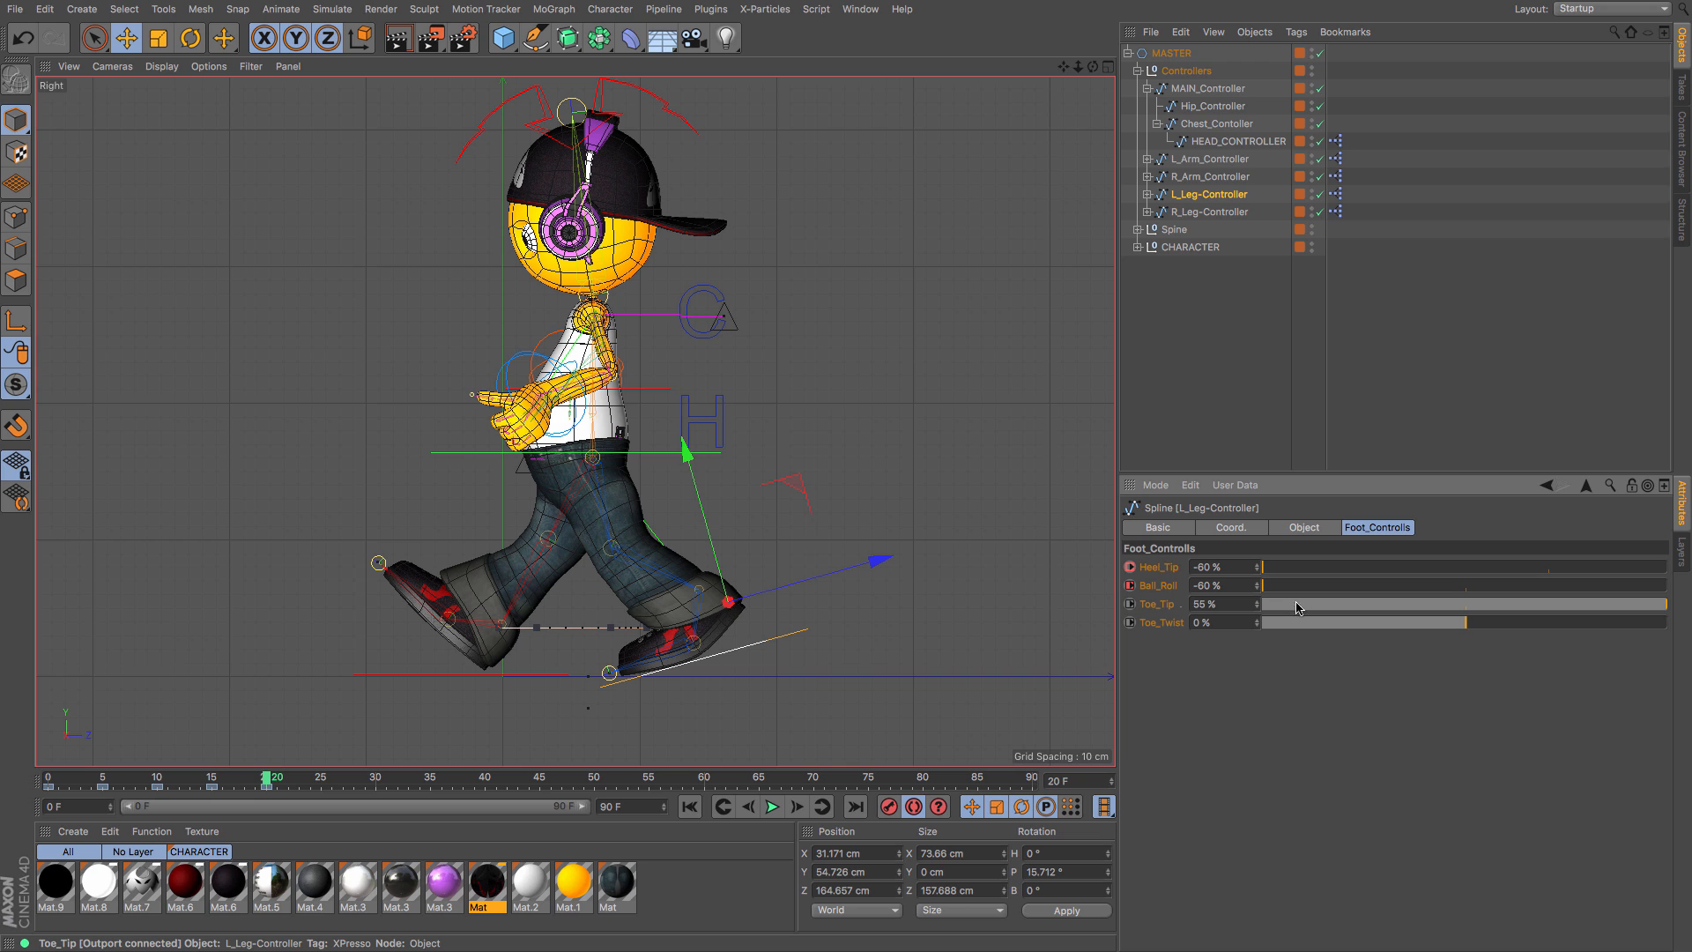
Step: Compare the character's pose at frame 0 with its pose at frame 20
{"action": "left_click", "coordinate": [49, 781]}
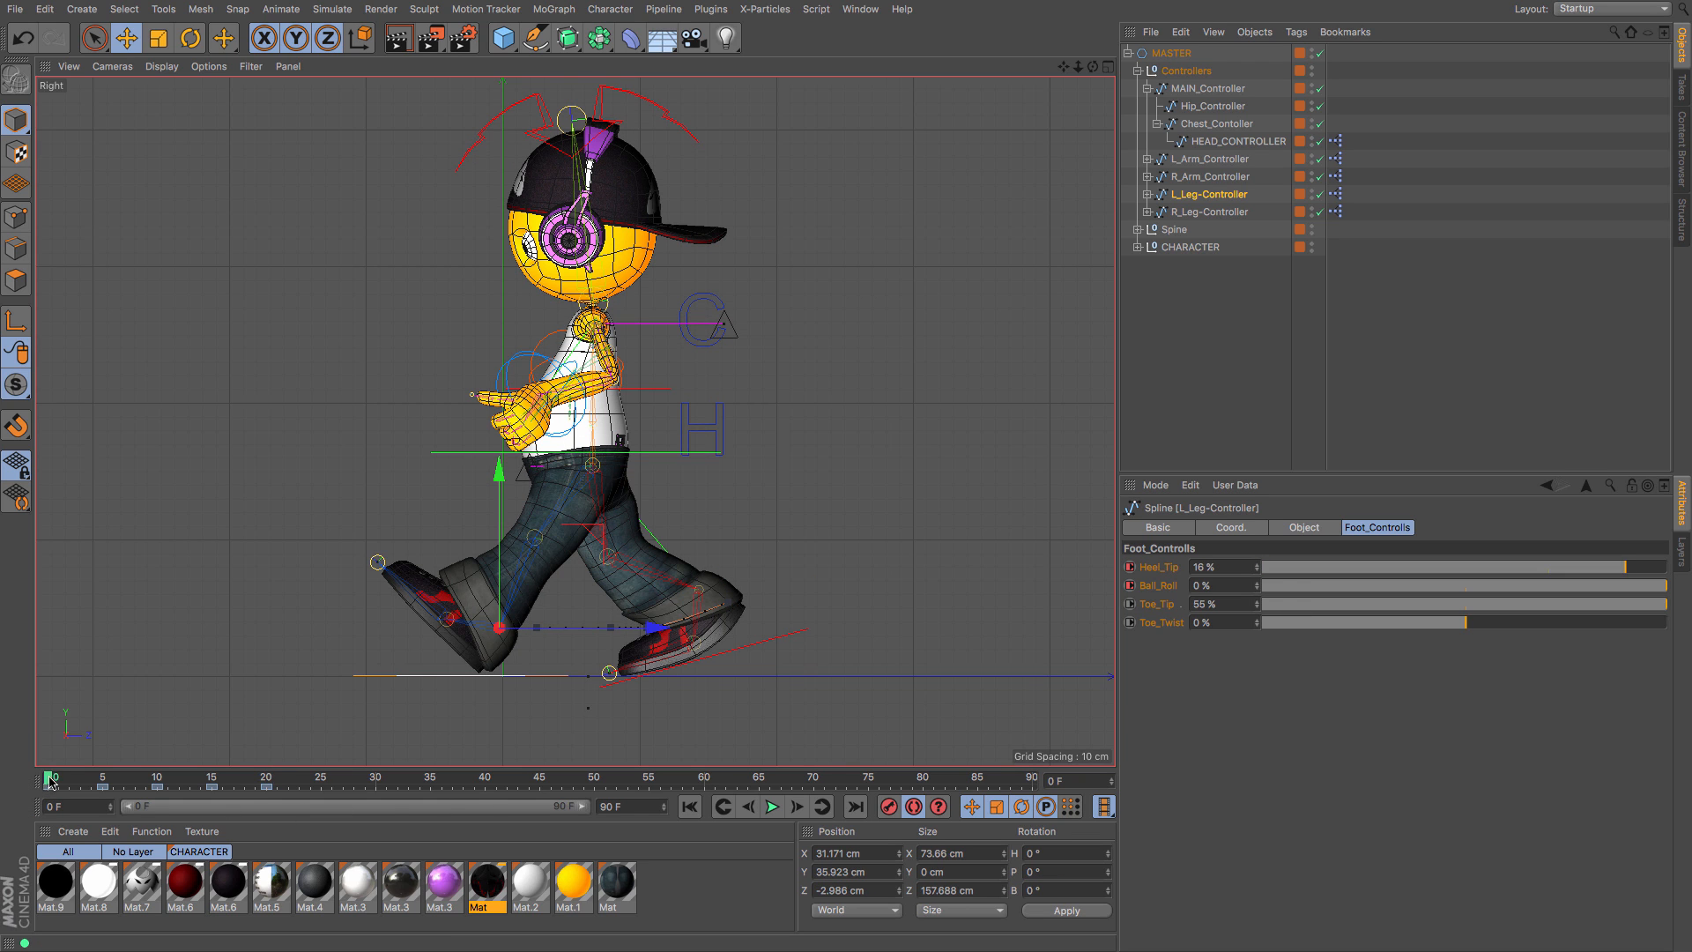
{"action": "left_click", "coordinate": [265, 782]}
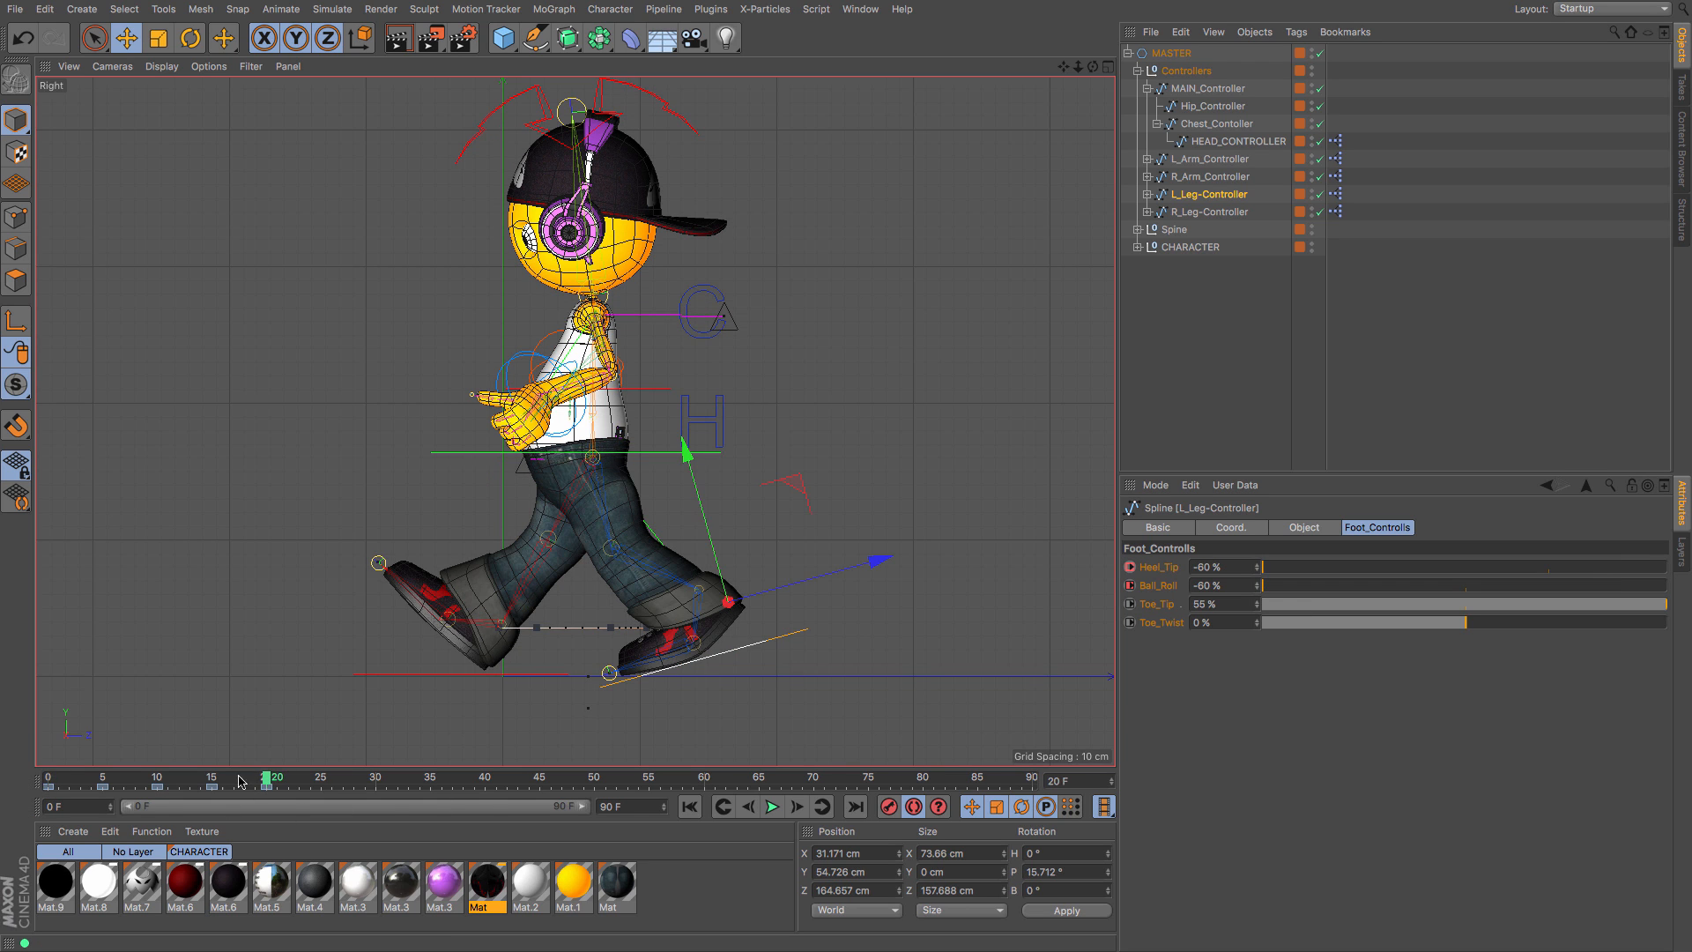
{"action": "left_click", "coordinate": [49, 782]}
{"action": "left_click_drag", "start_coordinate": [59, 778], "coordinate": [11, 770]}
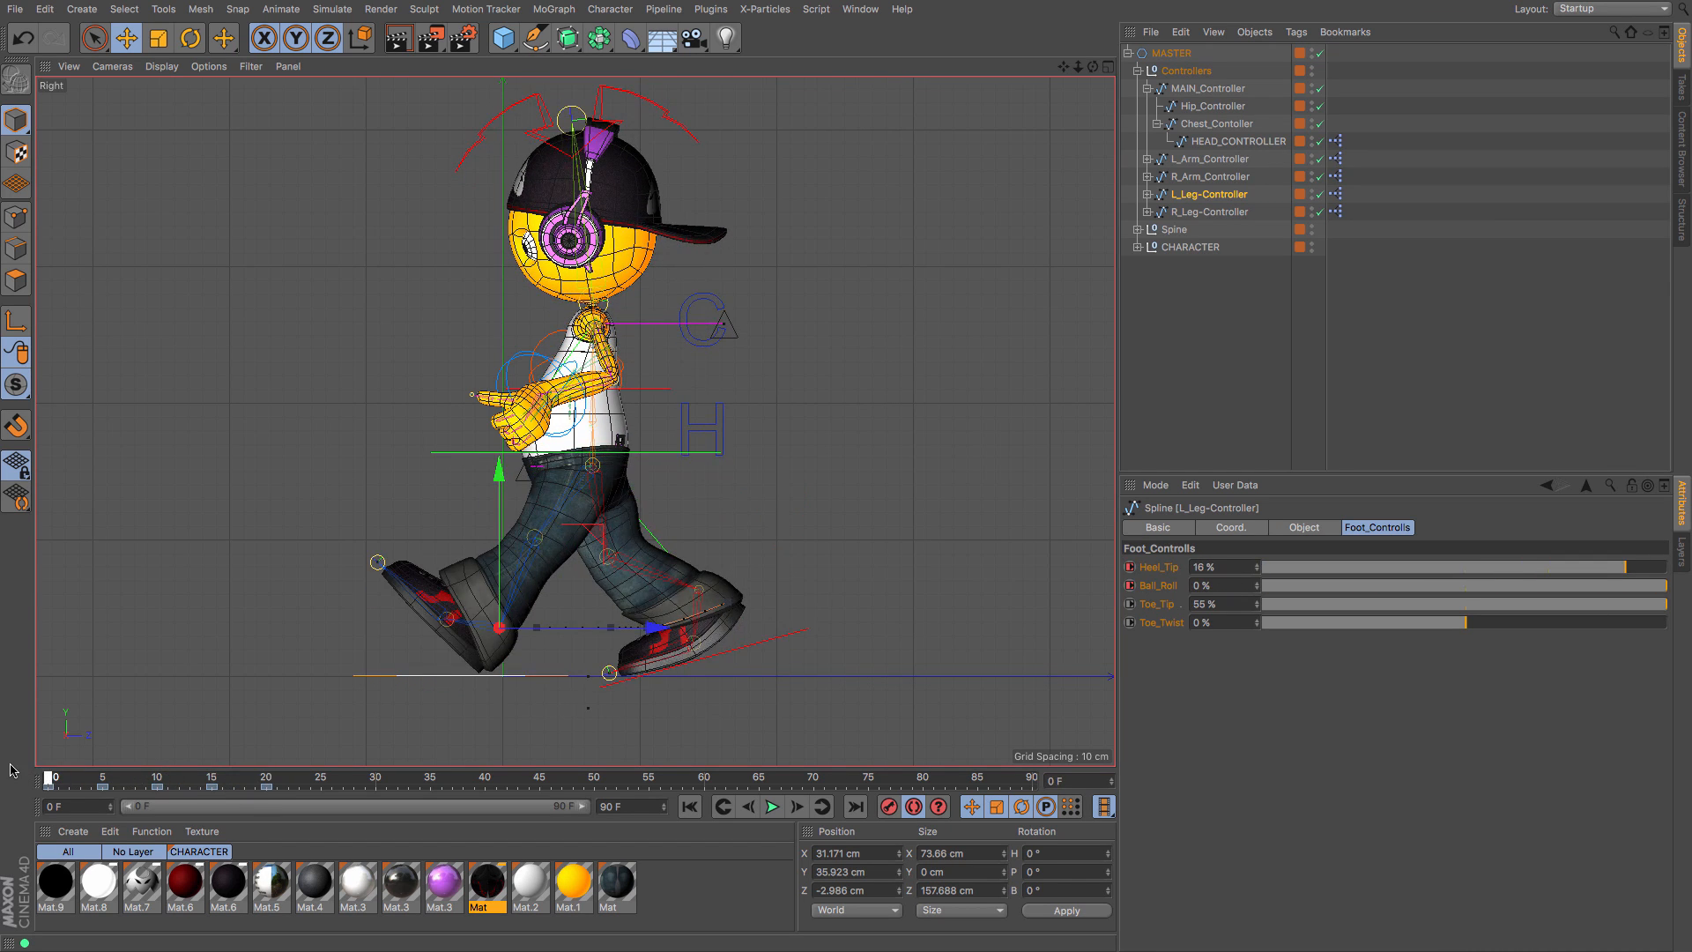
{"action": "left_click", "coordinate": [269, 782]}
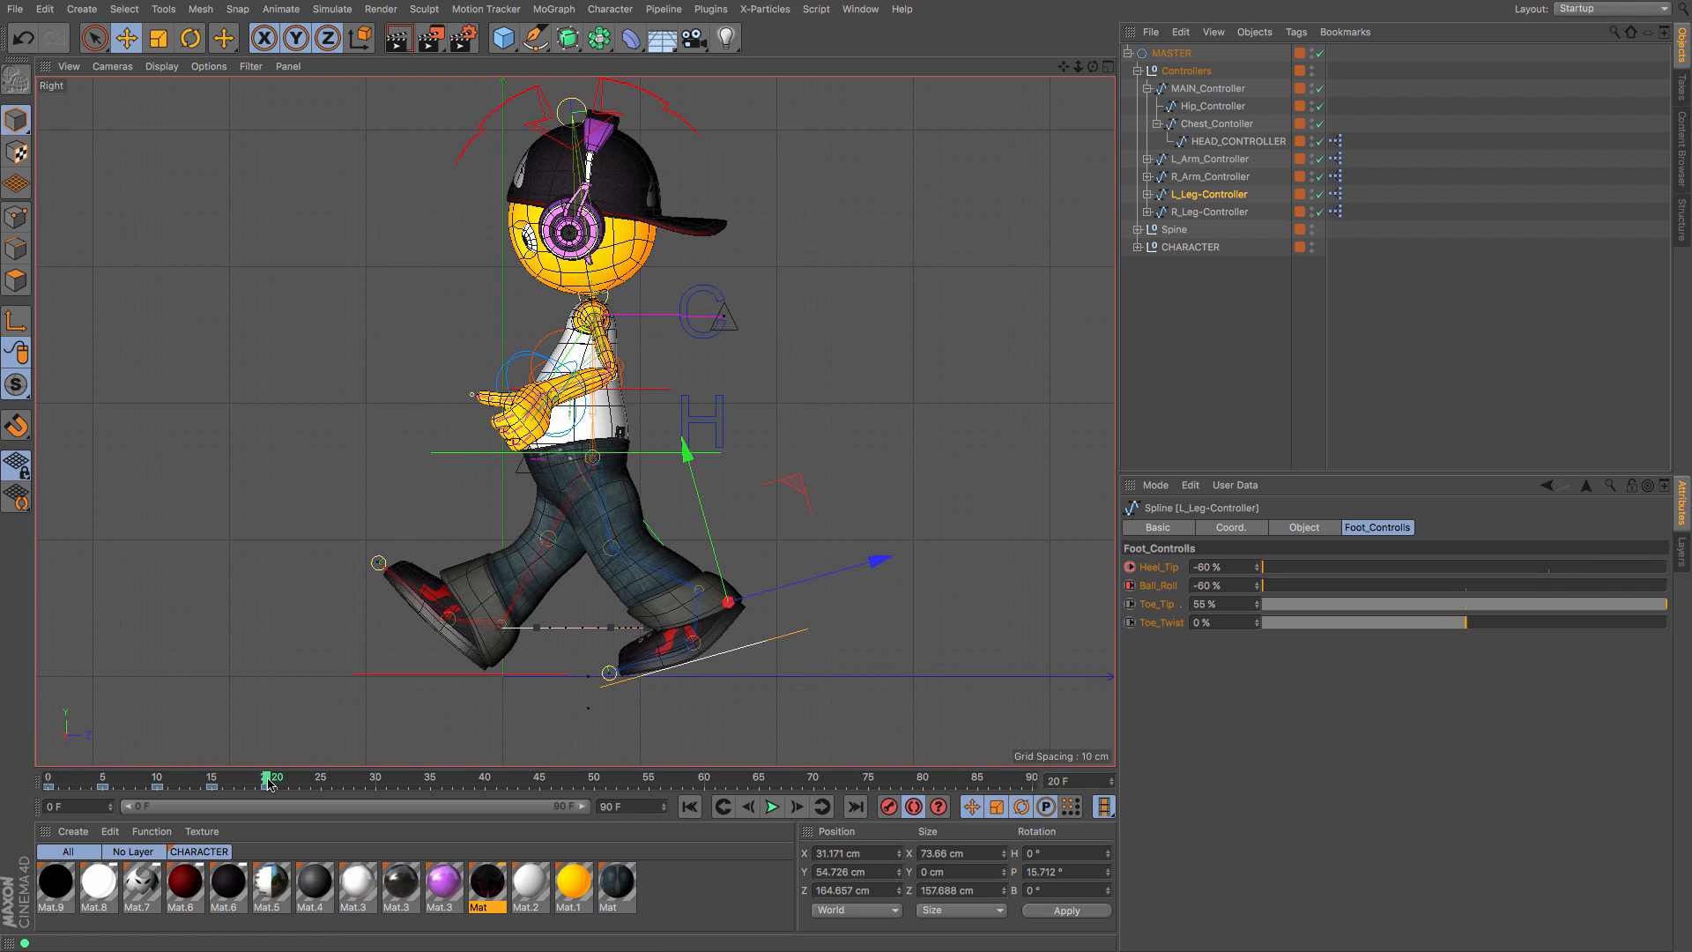
{"action": "left_click", "coordinate": [51, 782]}
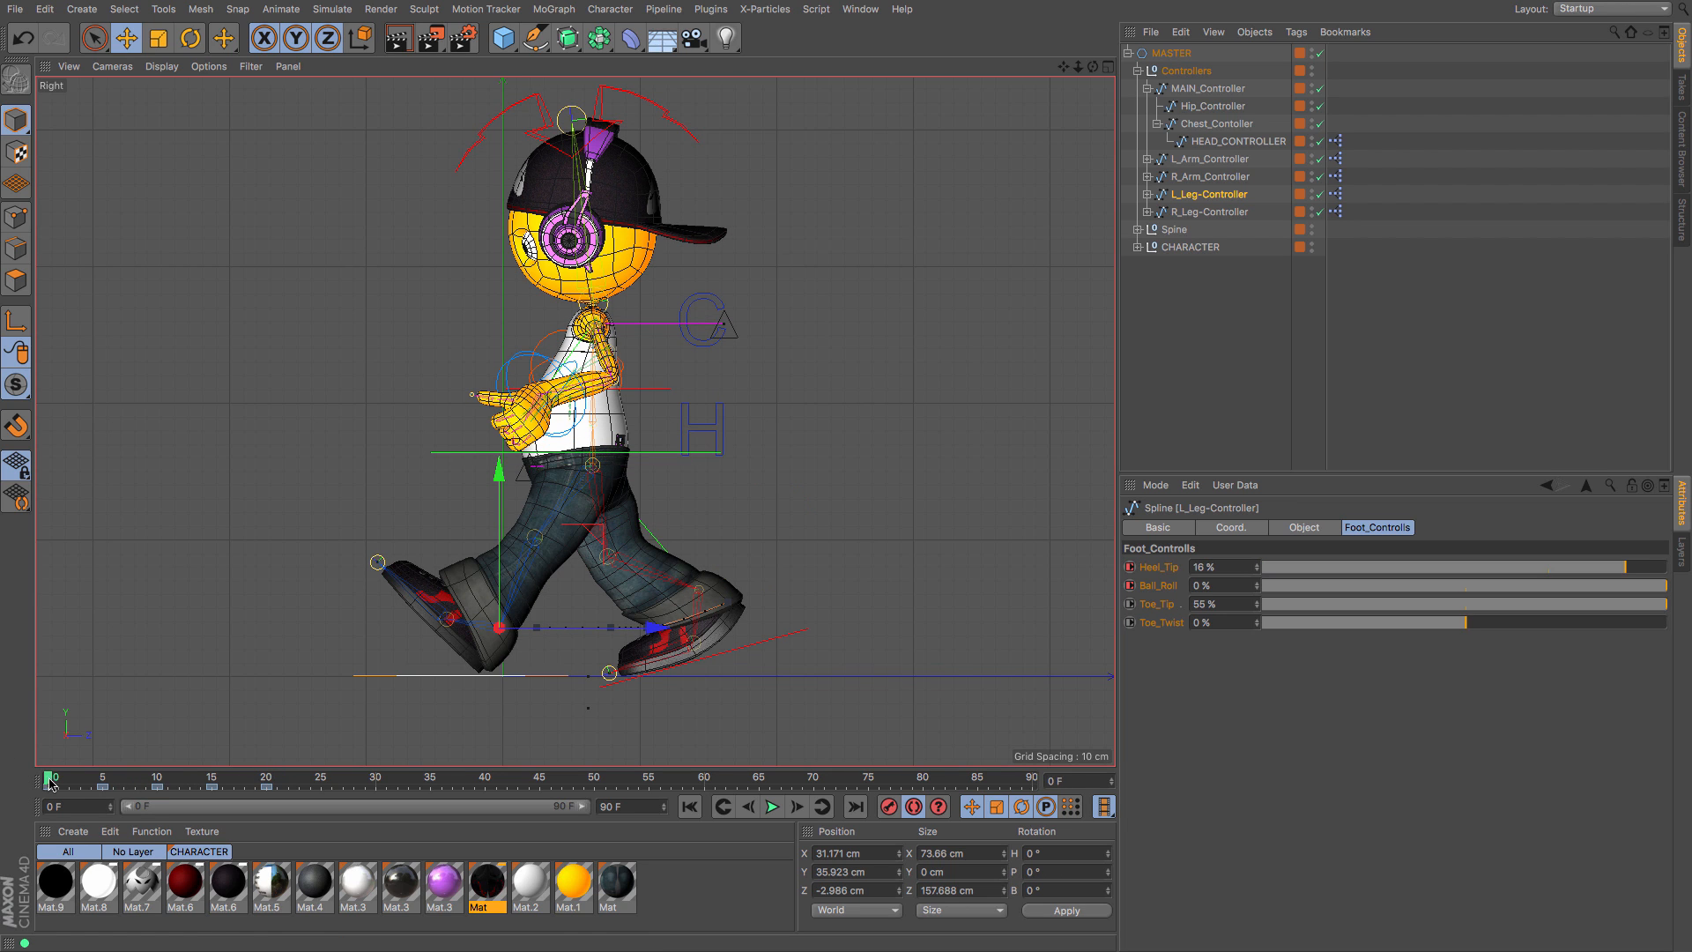
Step: Copy Hip_Controller's frame 0 keys to frame 20
{"action": "left_click", "coordinate": [1194, 106]}
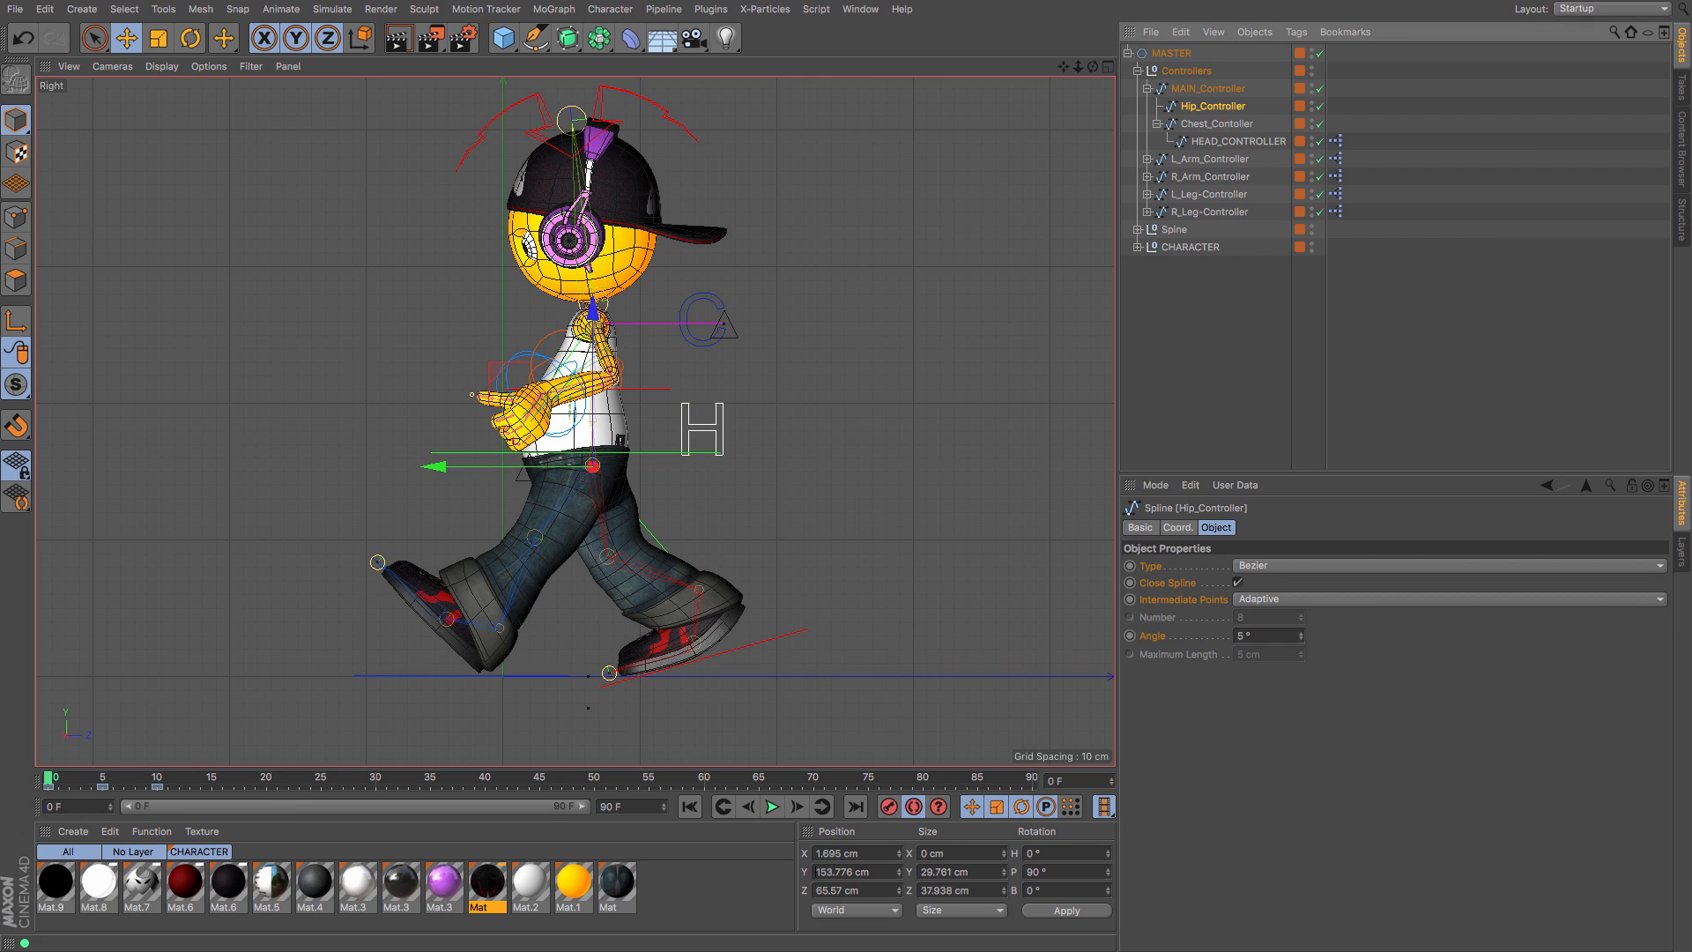
{"action": "left_click", "coordinate": [1210, 125]}
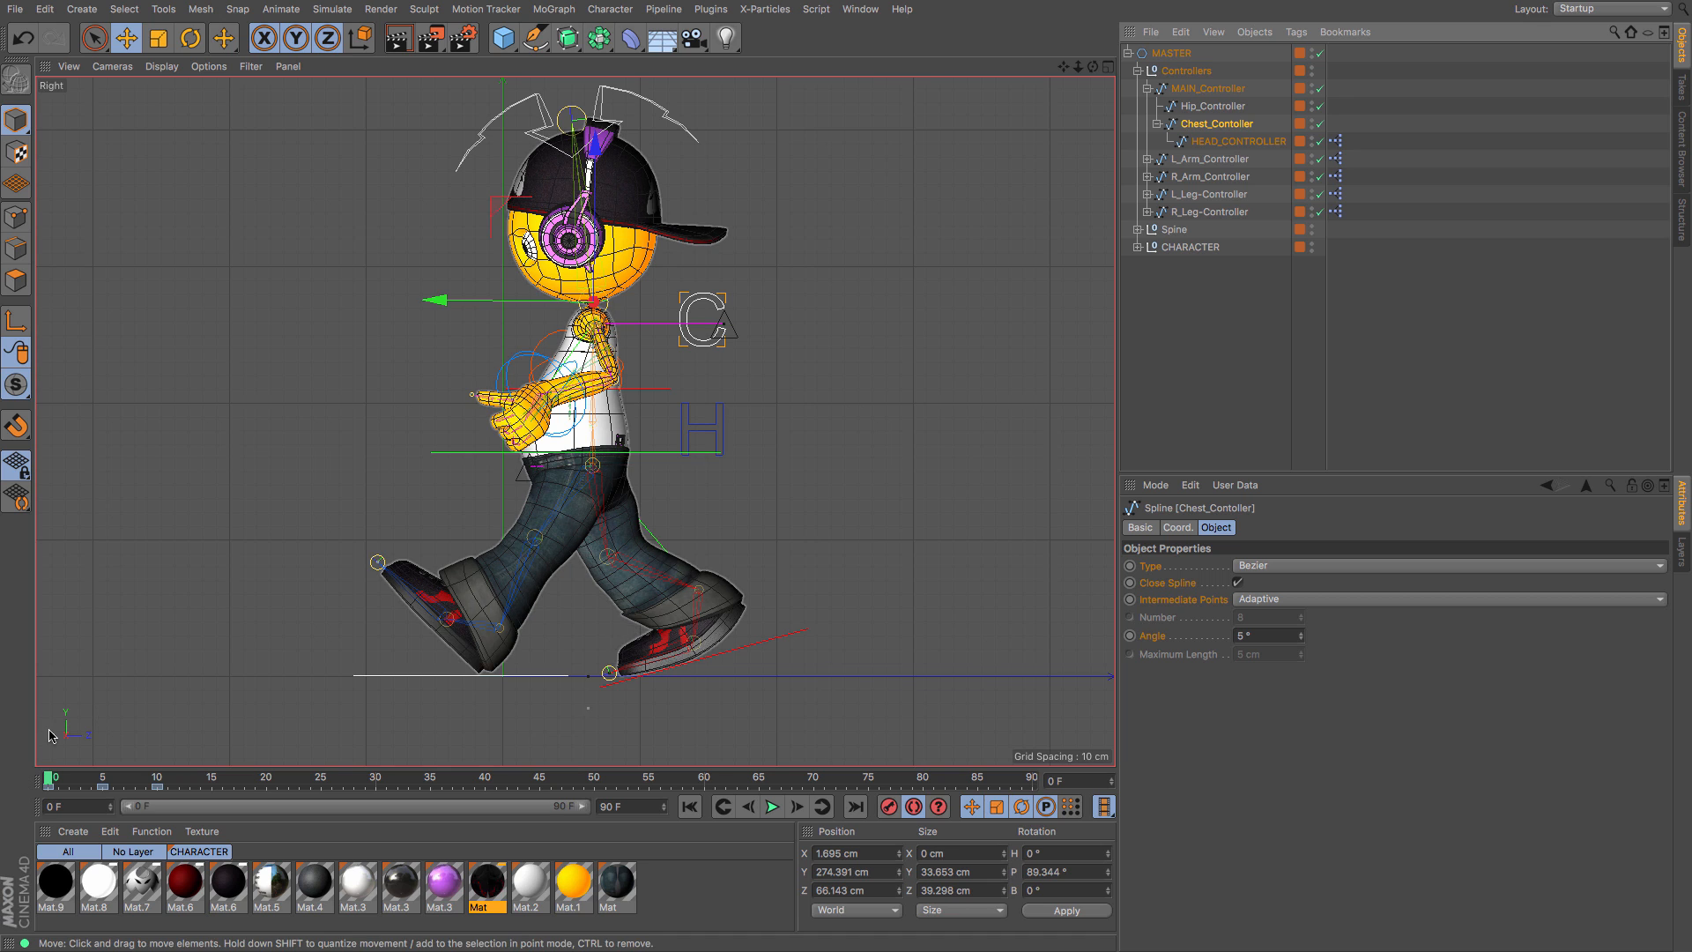
{"action": "left_click", "coordinate": [1201, 109]}
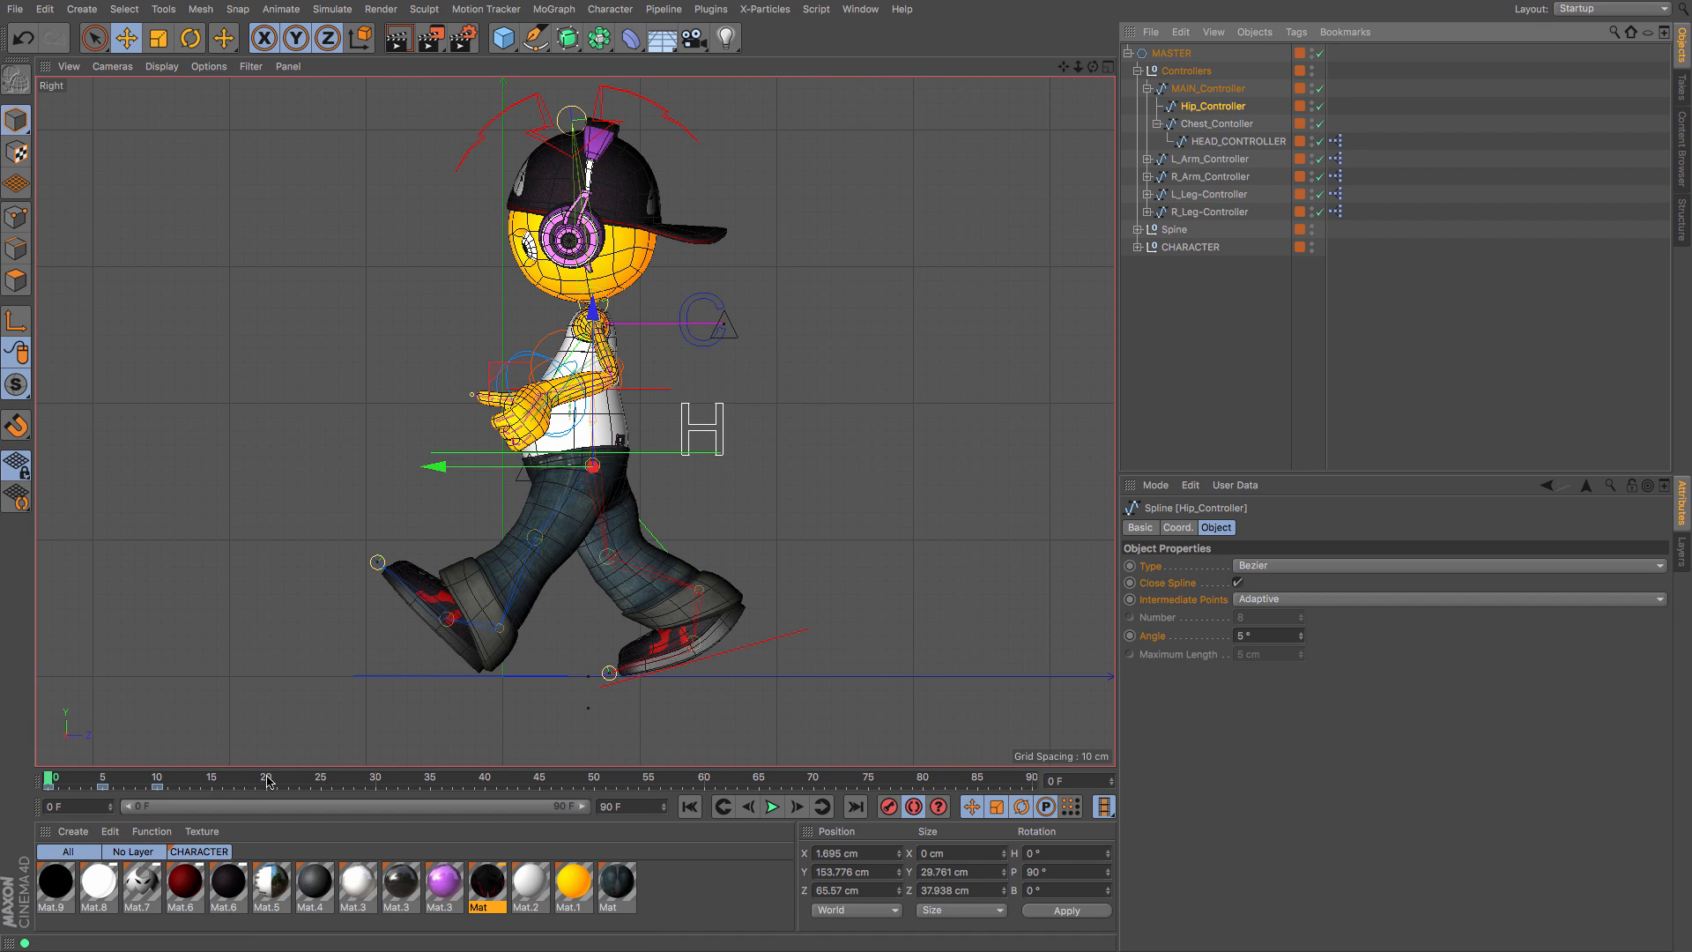
{"action": "left_click", "coordinate": [268, 779]}
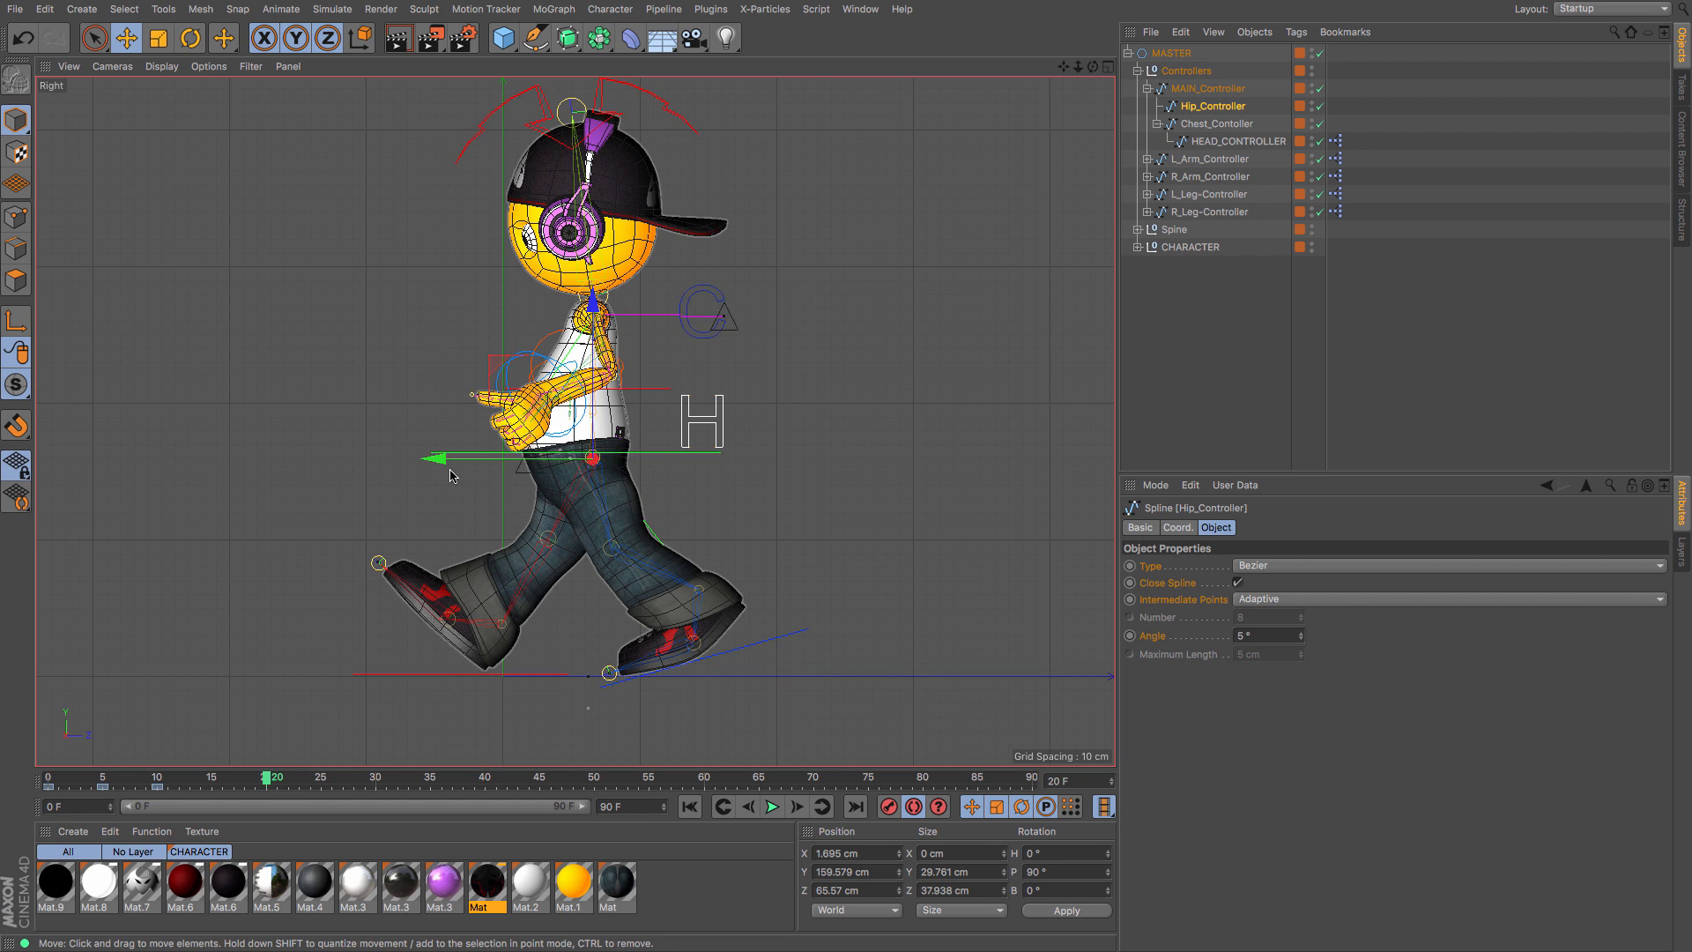
{"action": "left_click", "coordinate": [48, 786]}
{"action": "left_click_drag", "start_coordinate": [50, 787], "coordinate": [263, 802]}
Step: Copy the chest controller's frame 0 keys to frame 20
{"action": "left_click", "coordinate": [1214, 123]}
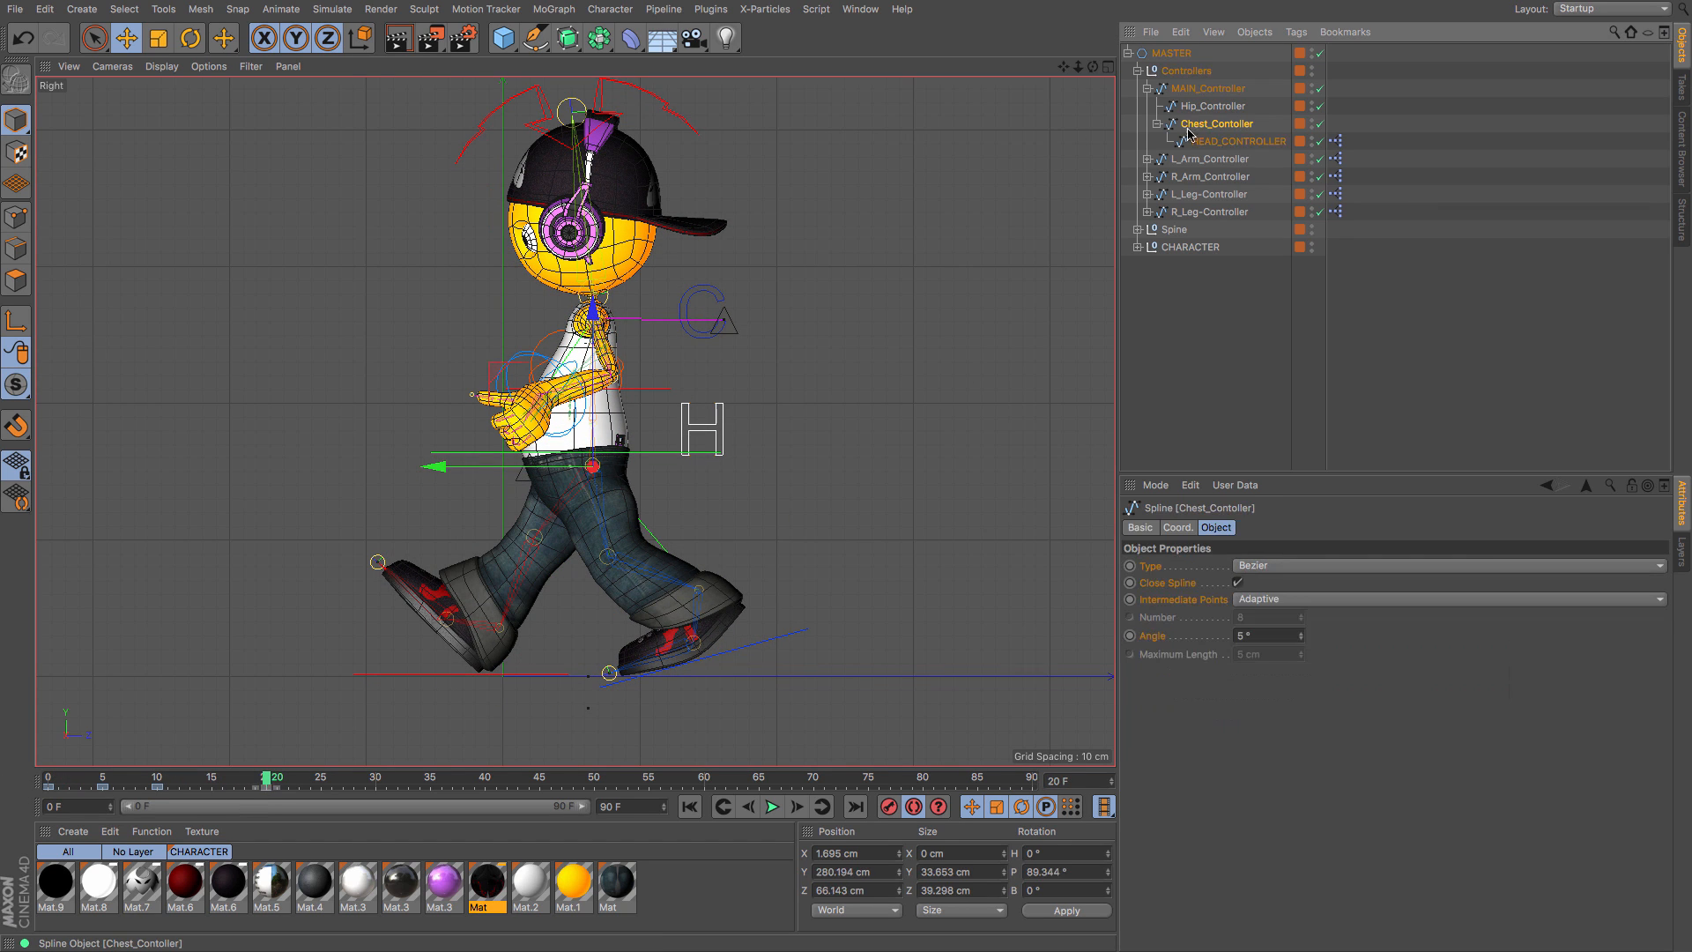
{"action": "left_click", "coordinate": [49, 787]}
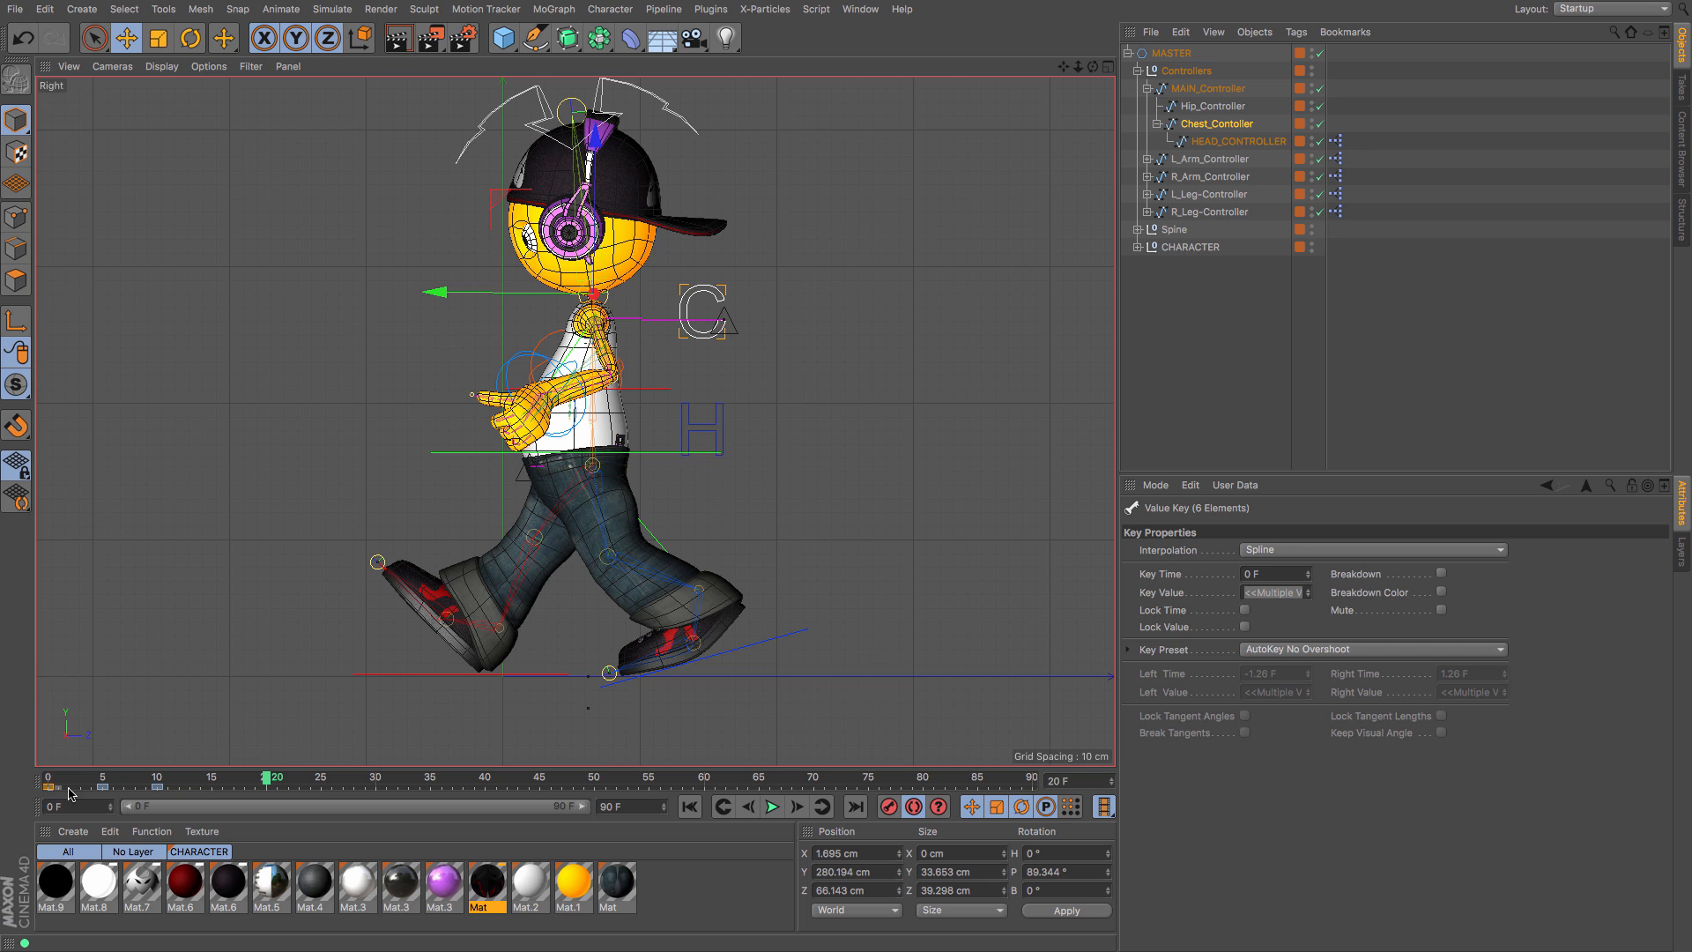
{"action": "mouse_move", "coordinate": [49, 787]}
{"action": "left_mouse_down", "text": "ctrl"}
{"action": "mouse_move", "coordinate": [287, 791]}
{"action": "mouse_move", "coordinate": [41, 795]}
{"action": "left_mouse_up", "text": "ctrl"}
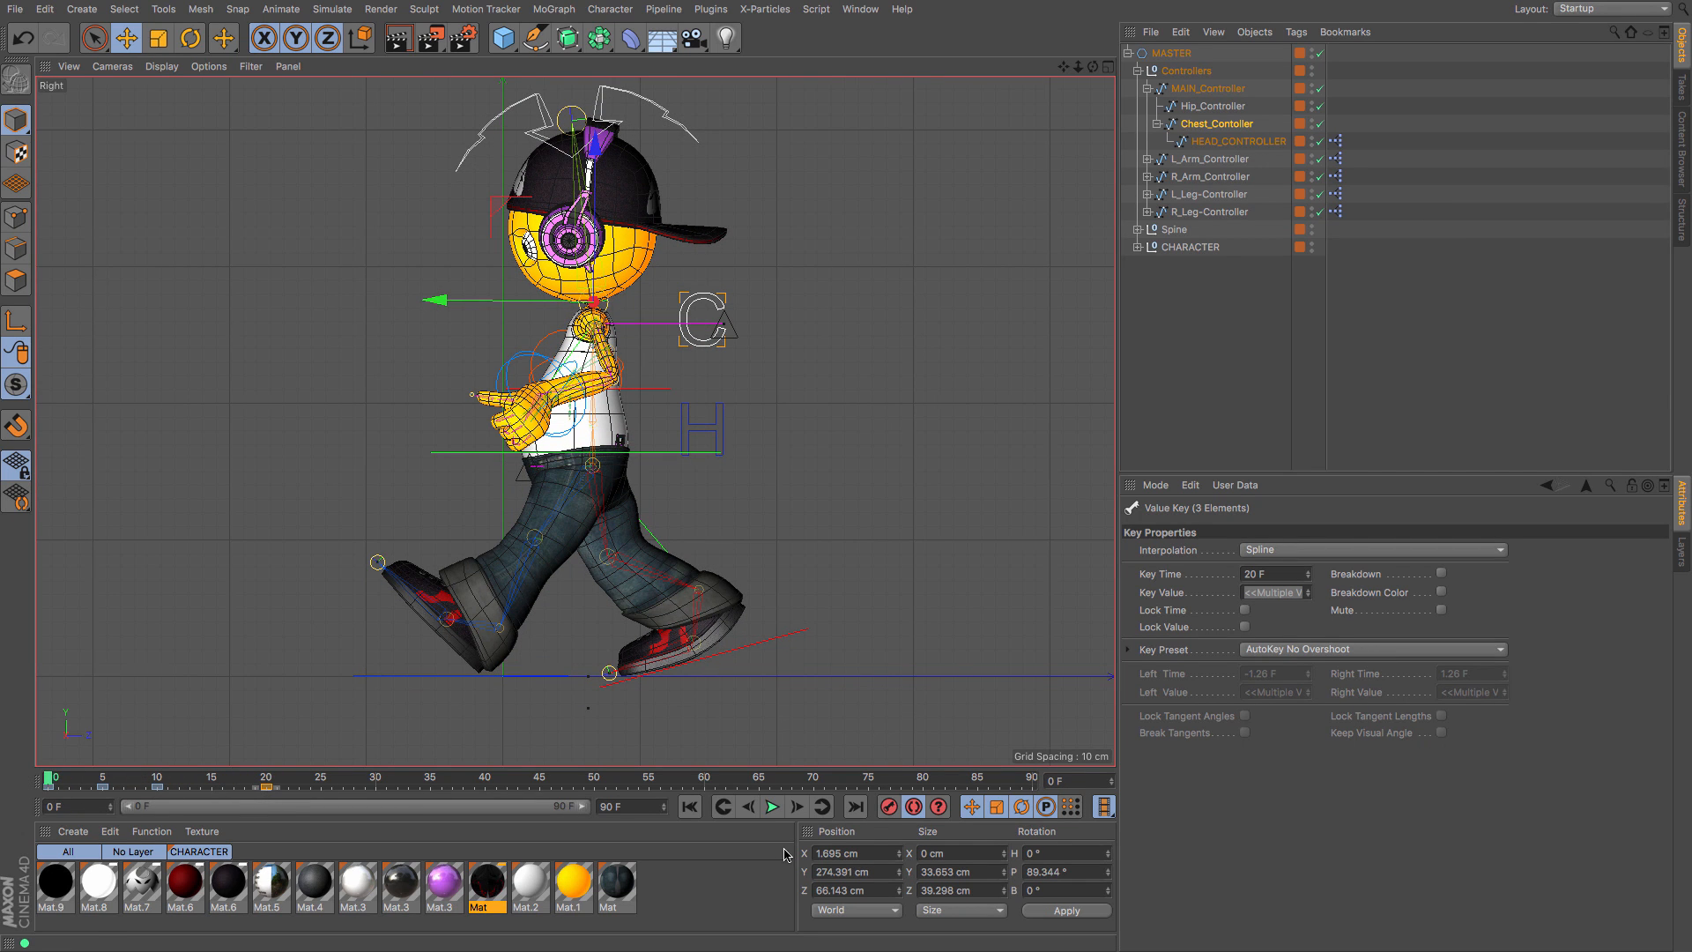
Step: Play and scrub through the walk animation, and shorten the timeline to end at frame 25
{"action": "left_click", "coordinate": [772, 808]}
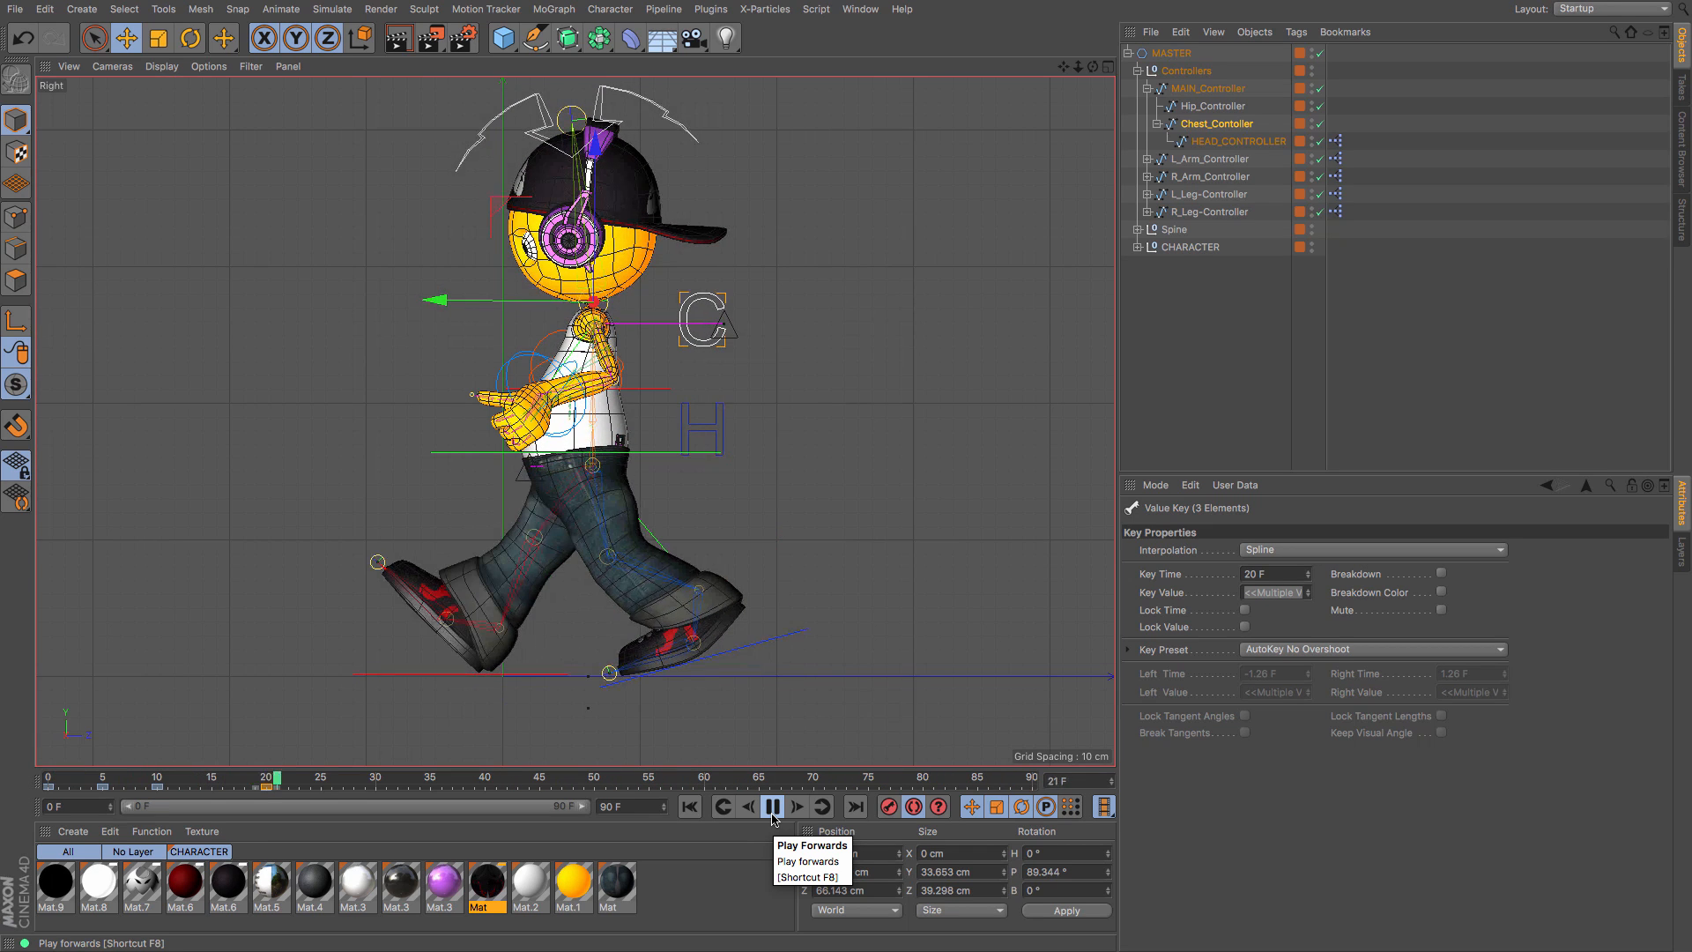
{"action": "left_click", "coordinate": [773, 807]}
{"action": "left_click_drag", "start_coordinate": [260, 779], "coordinate": [50, 779]}
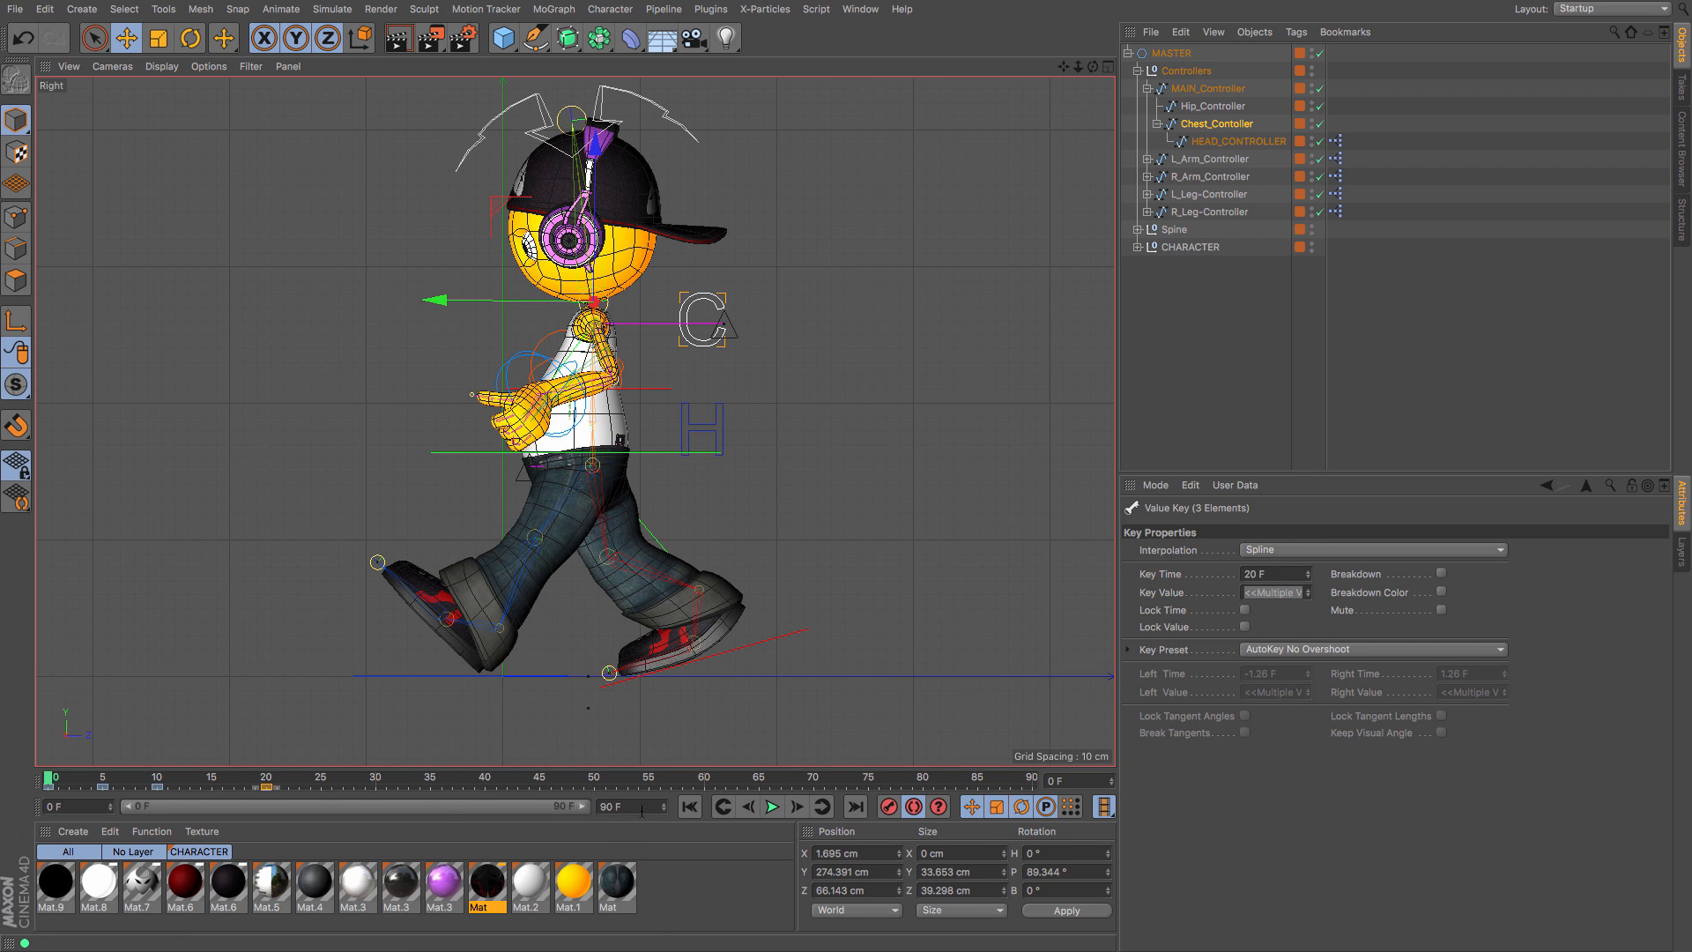
{"action": "type", "text": "5"}
{"action": "key", "text": "Return"}
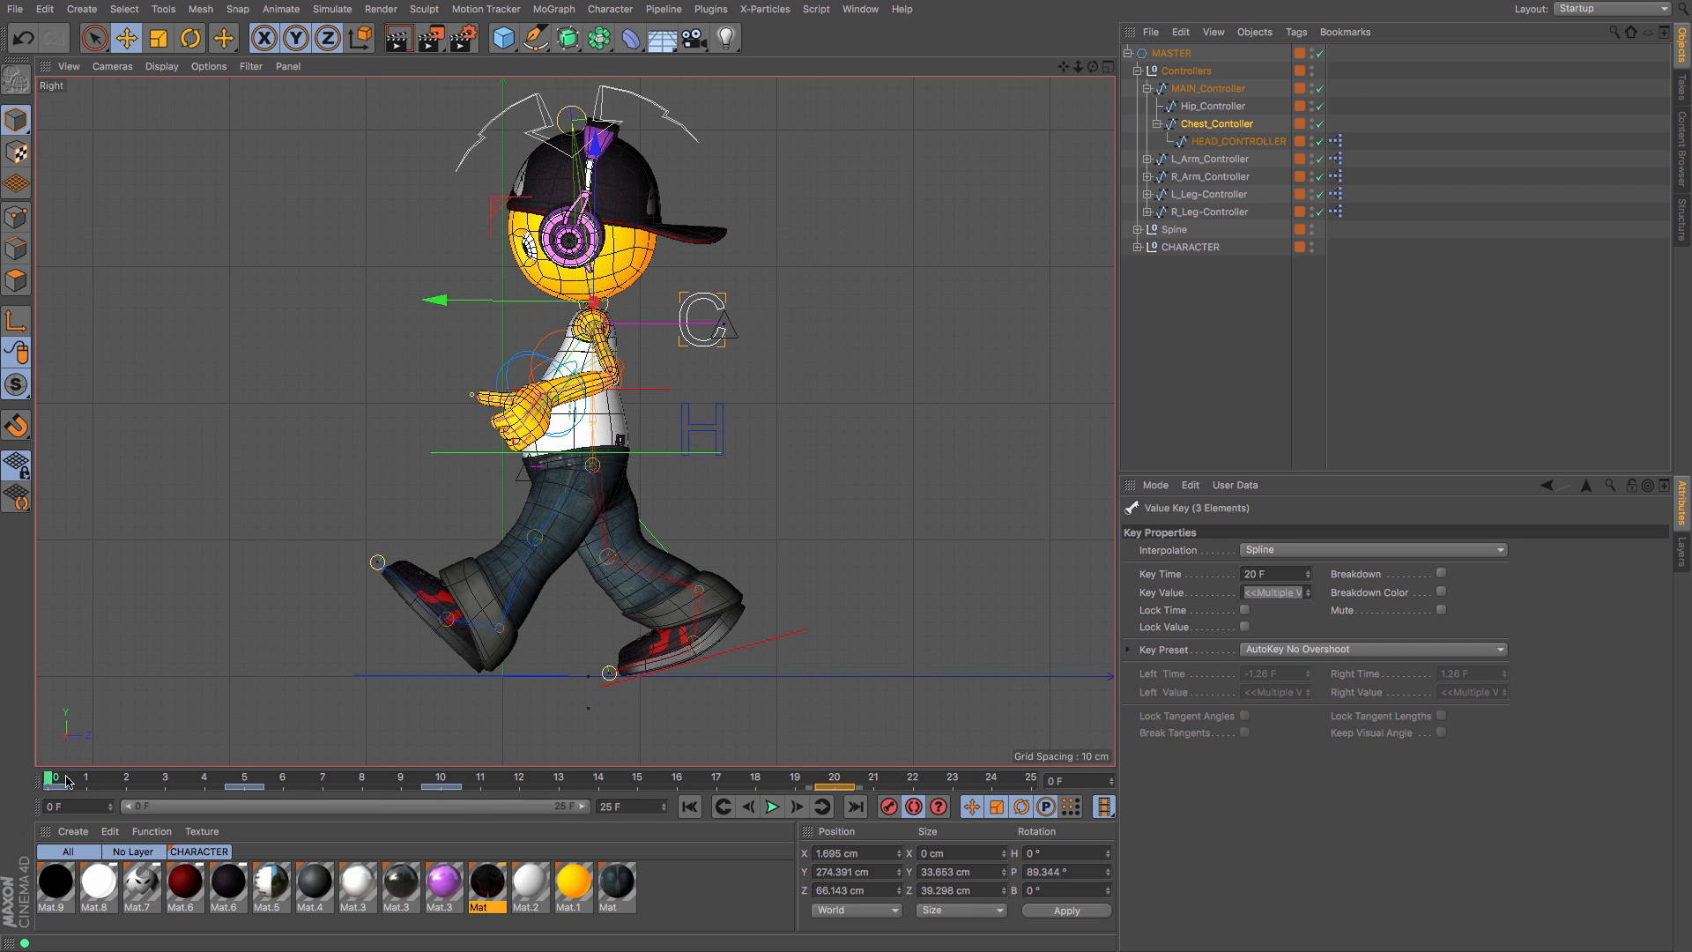
Step: At frame 15, set L_Leg-Controller's Heel_Tip to -40 % and key its Toe_Tip at 55 %
{"action": "left_click_drag", "start_coordinate": [66, 781], "coordinate": [646, 798]}
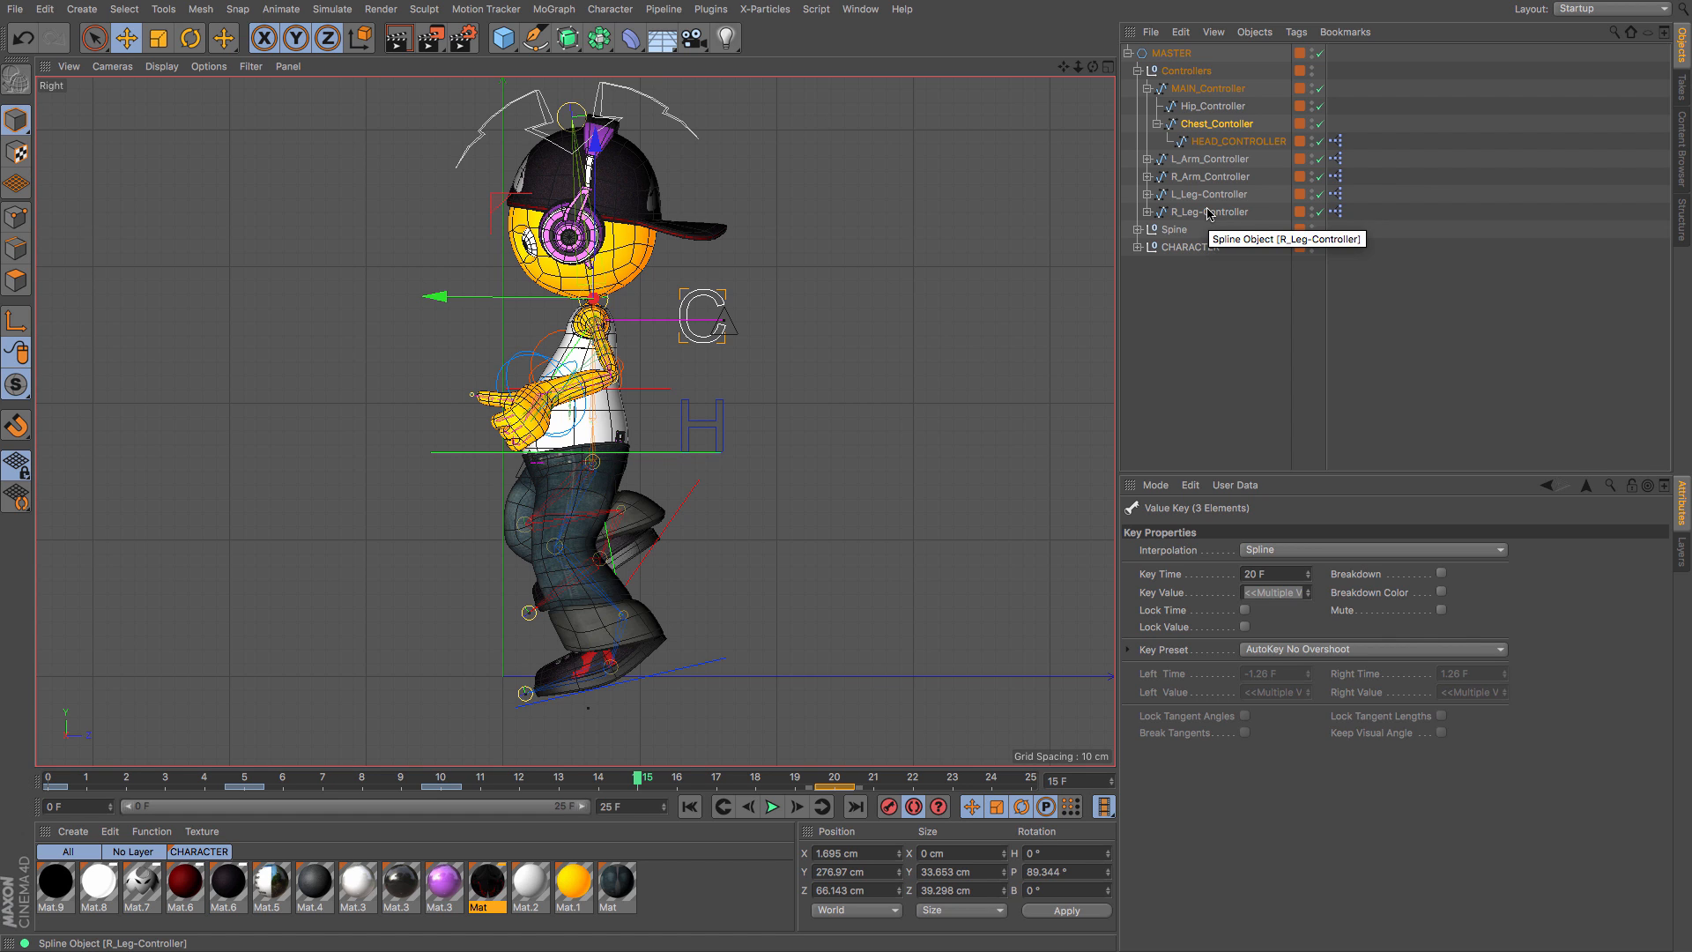
{"action": "left_click", "coordinate": [1209, 194]}
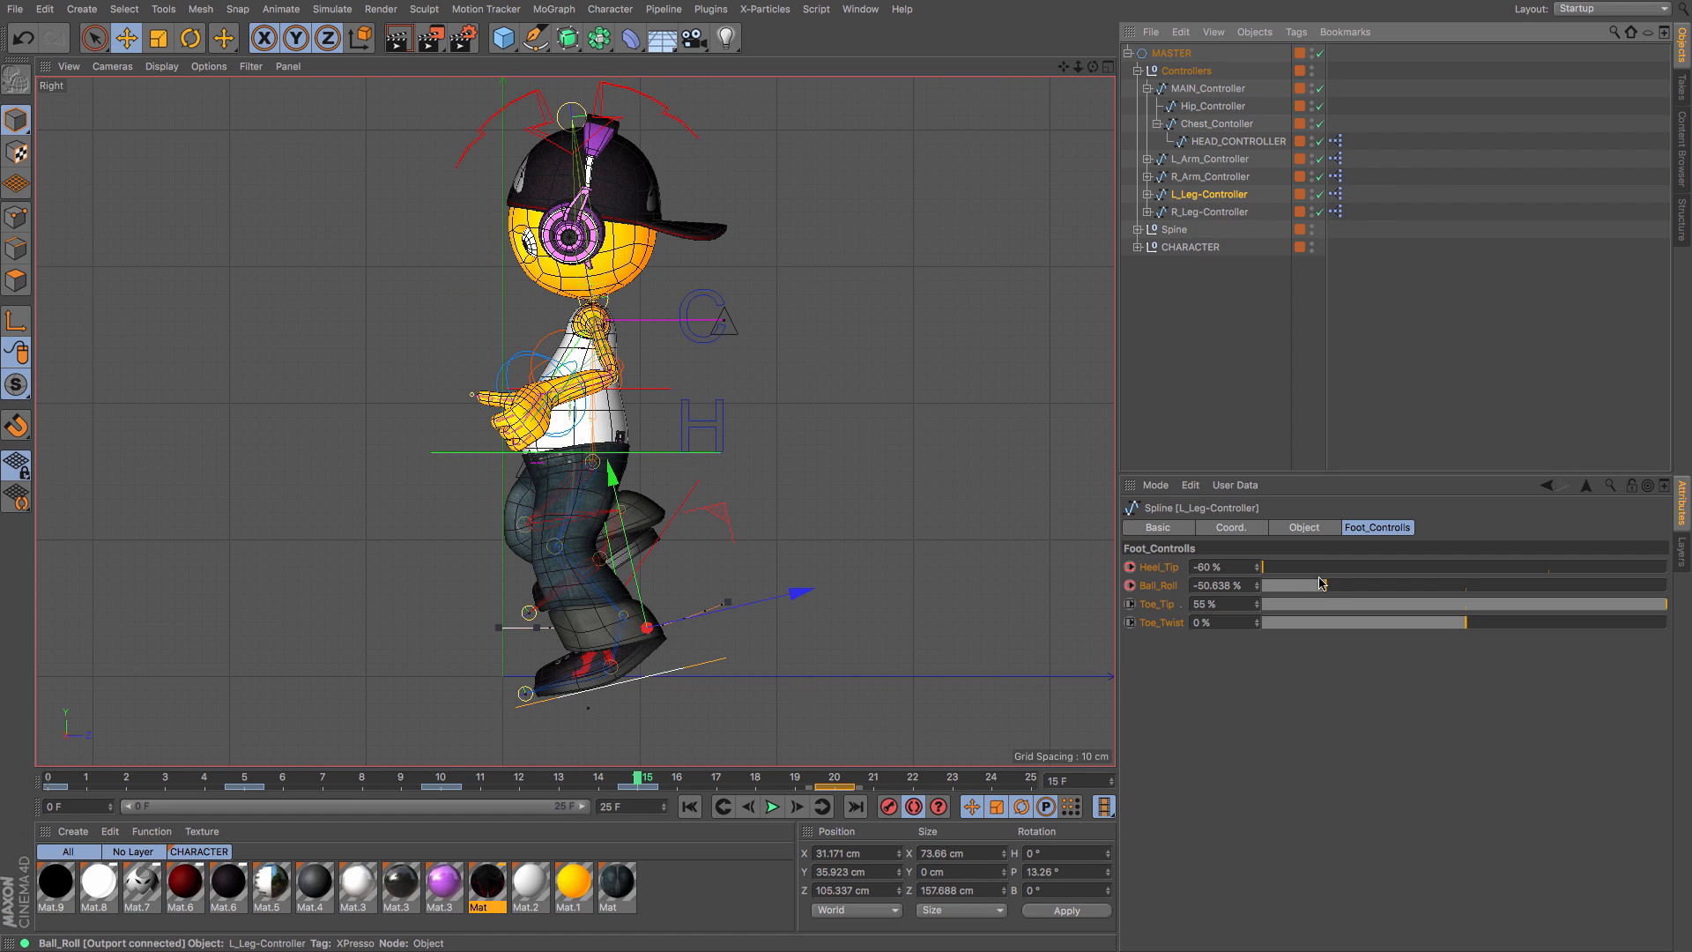
{"action": "mouse_move", "coordinate": [1327, 590]}
{"action": "left_mouse_down"}
{"action": "mouse_move", "coordinate": [1275, 592]}
{"action": "mouse_move", "coordinate": [1360, 597]}
{"action": "mouse_move", "coordinate": [1256, 597]}
{"action": "mouse_move", "coordinate": [1319, 601]}
{"action": "left_mouse_up"}
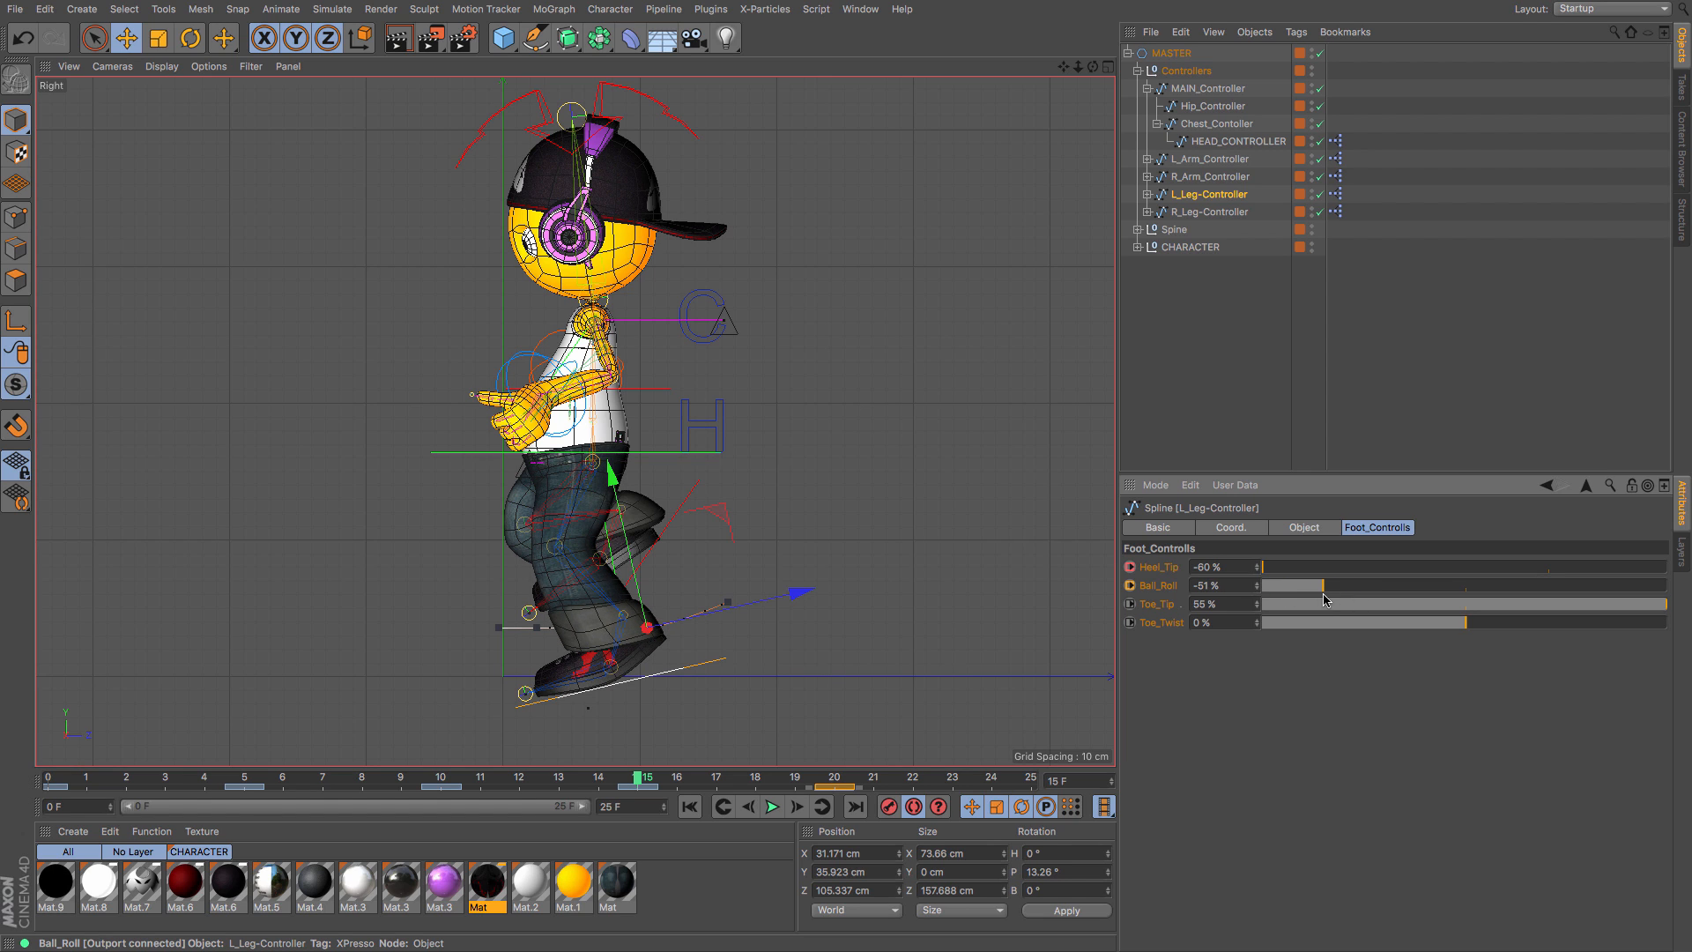
{"action": "key", "text": "ctrl+z"}
{"action": "mouse_move", "coordinate": [1664, 607]}
{"action": "left_mouse_down"}
{"action": "mouse_move", "coordinate": [1459, 608]}
{"action": "mouse_move", "coordinate": [1673, 619]}
{"action": "left_mouse_up"}
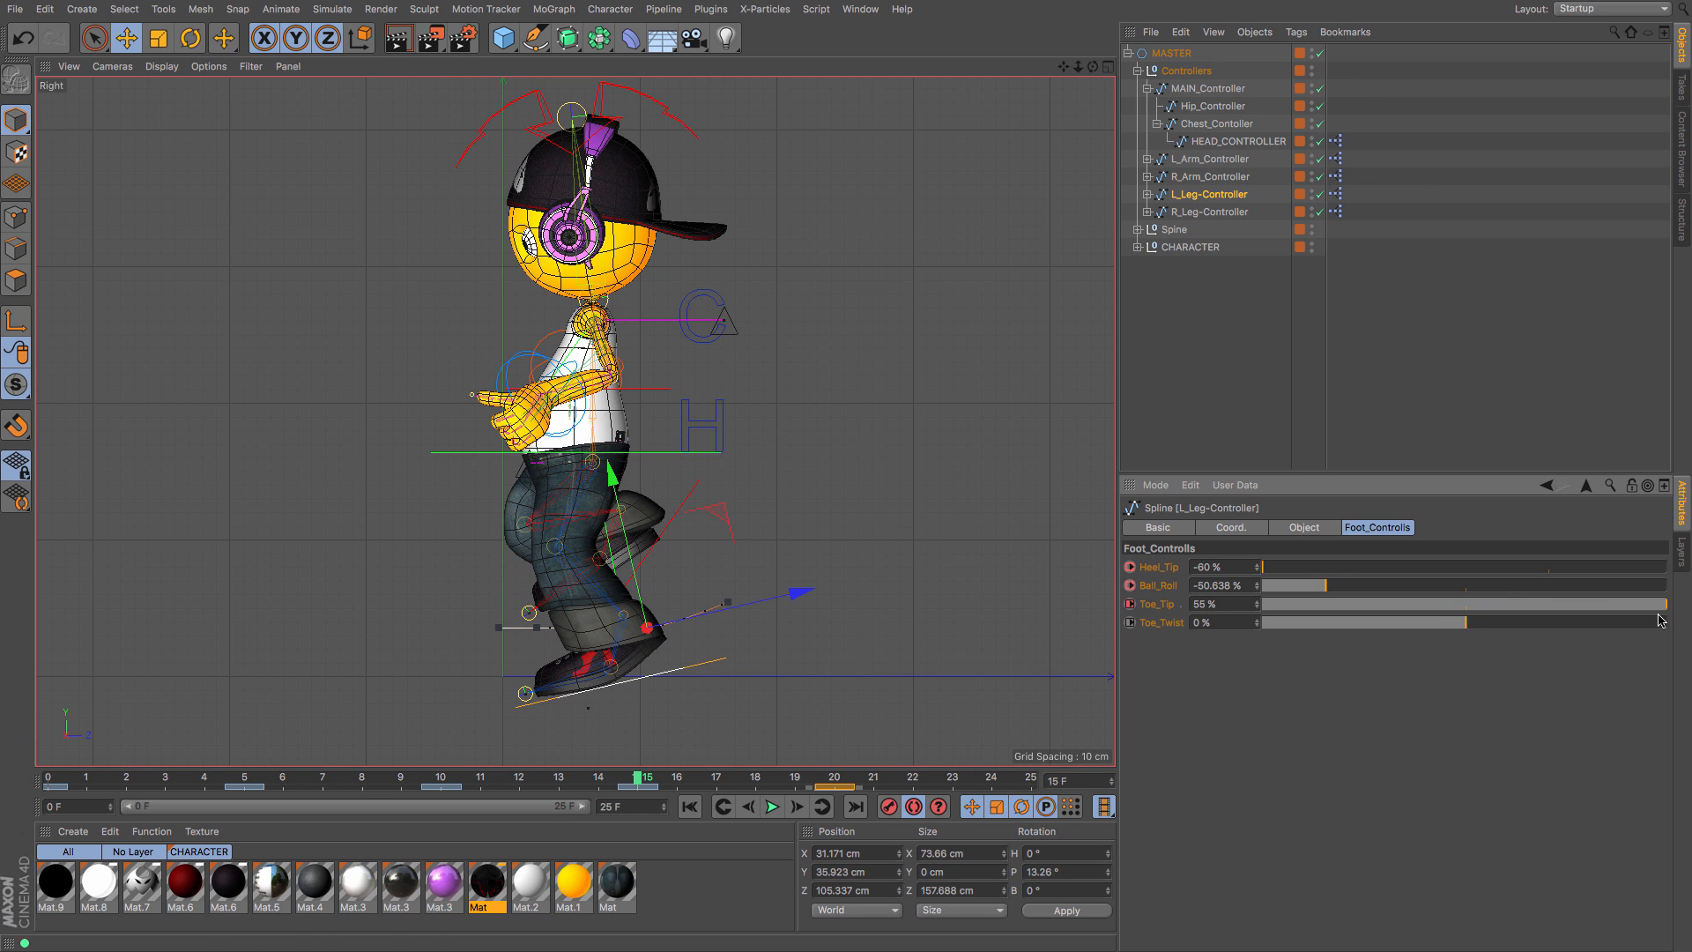
{"action": "left_click_drag", "start_coordinate": [1269, 568], "coordinate": [1360, 577]}
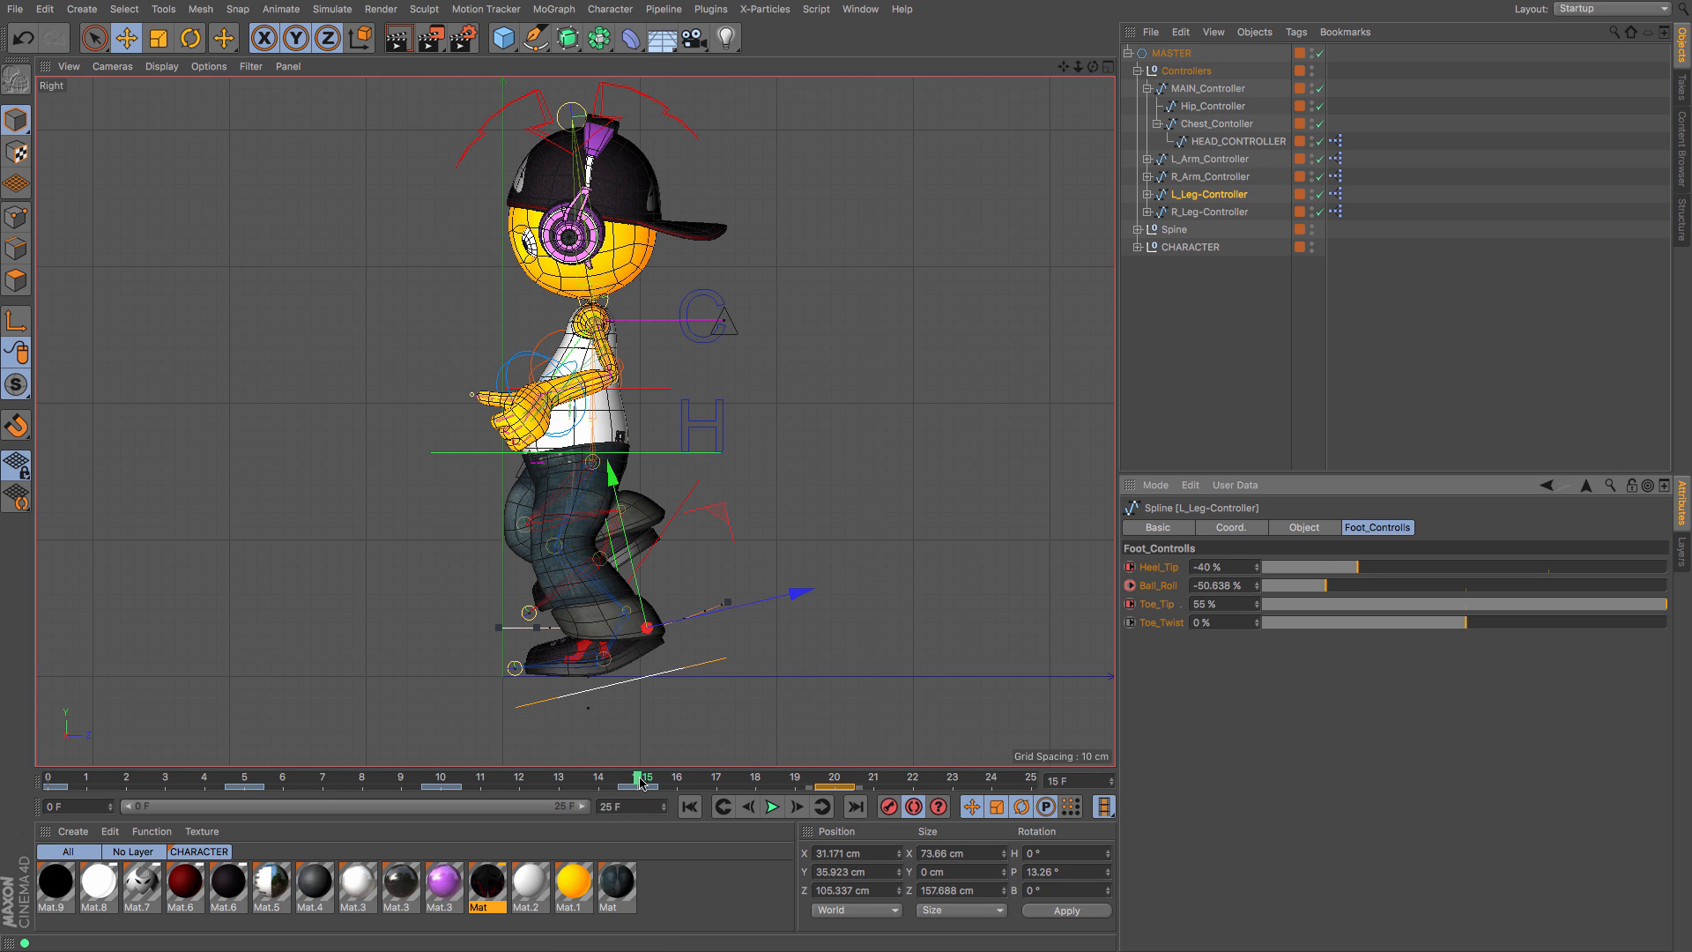
Step: At frame 20, set L_Leg-Controller's Heel_Tip to -60 % and play back the walk animation
{"action": "left_click_drag", "start_coordinate": [642, 781], "coordinate": [833, 783]}
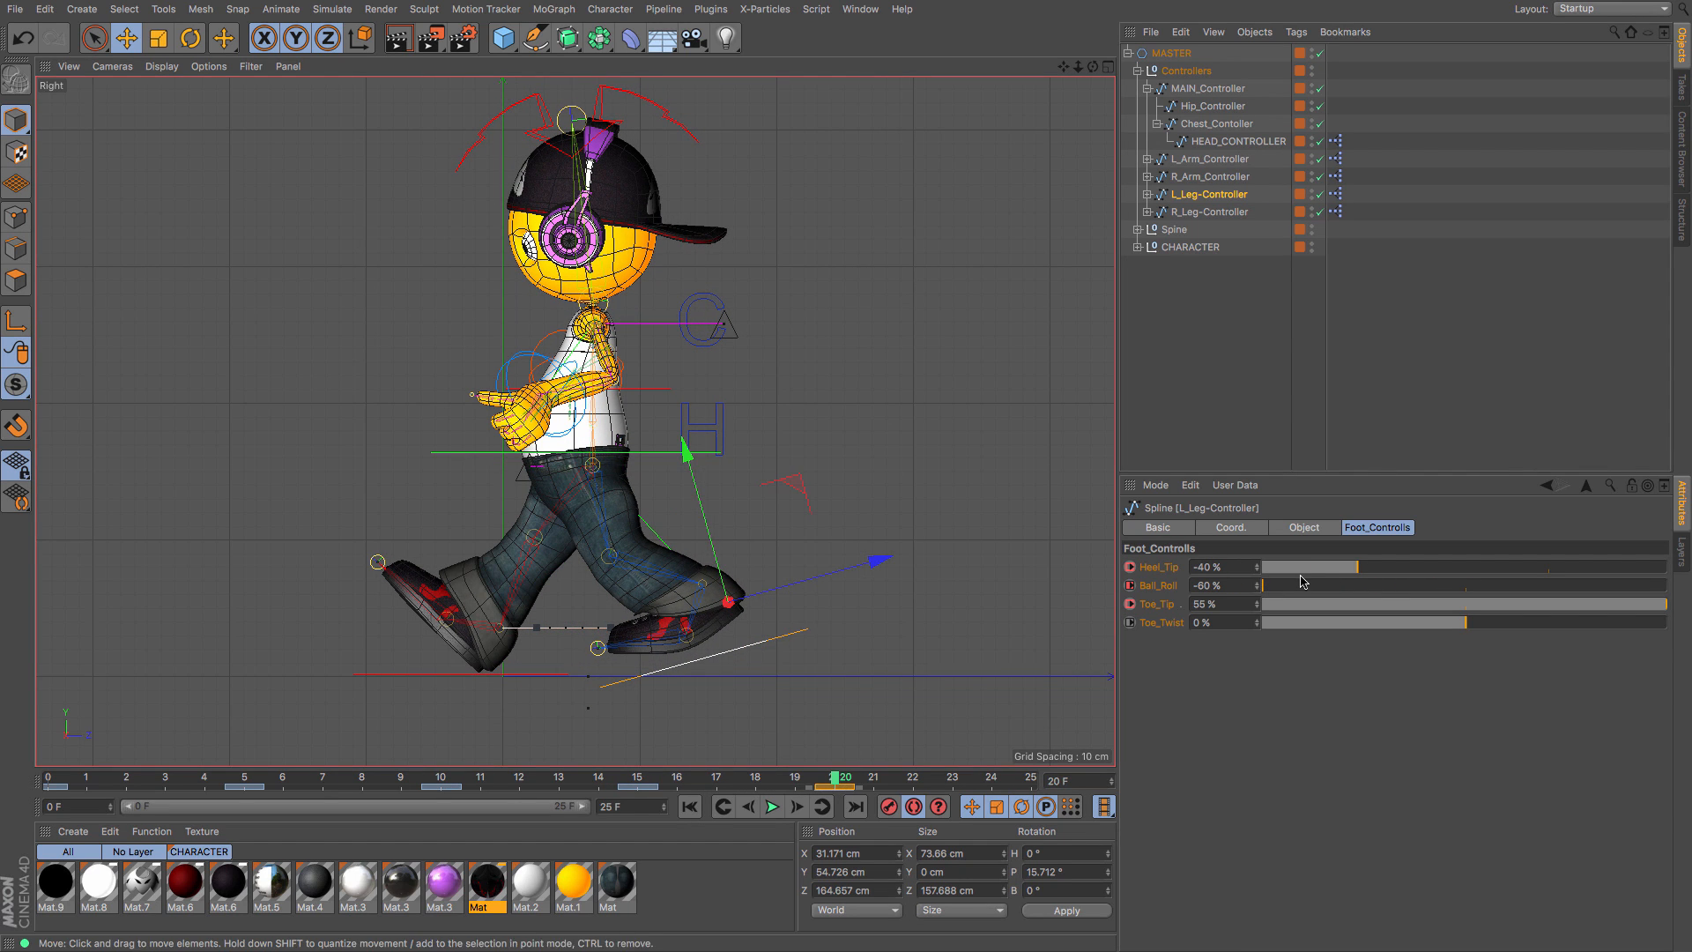
{"action": "left_click_drag", "start_coordinate": [1352, 572], "coordinate": [1223, 571]}
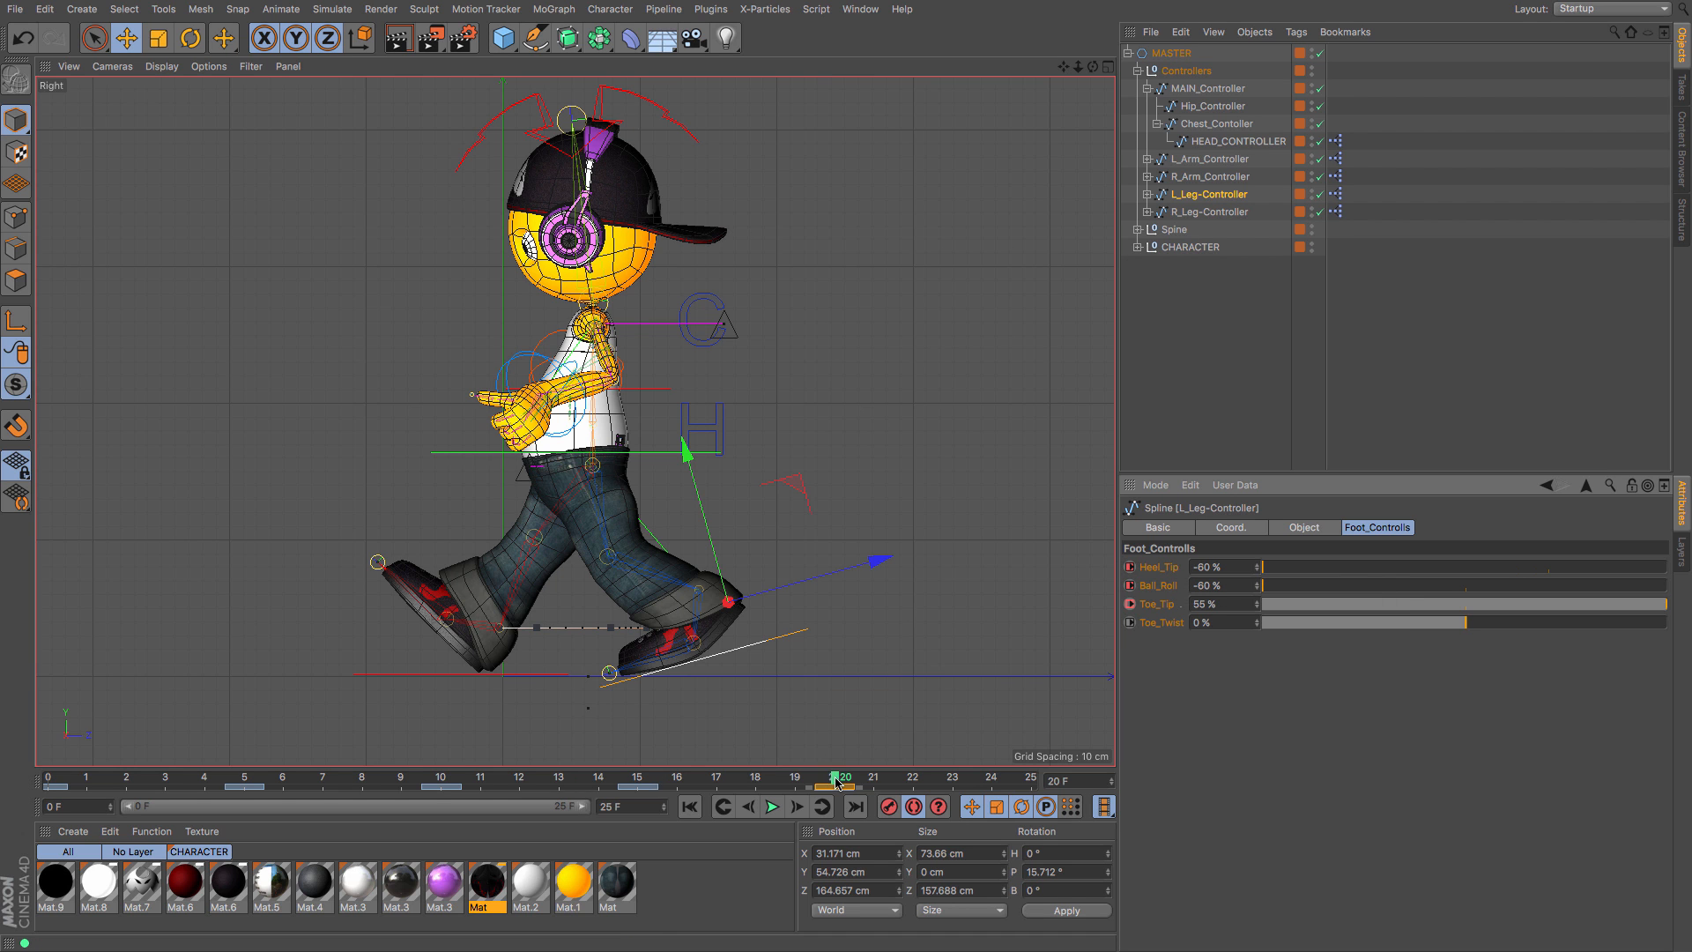
{"action": "left_click_drag", "start_coordinate": [835, 782], "coordinate": [126, 796]}
{"action": "left_click", "coordinate": [772, 806]}
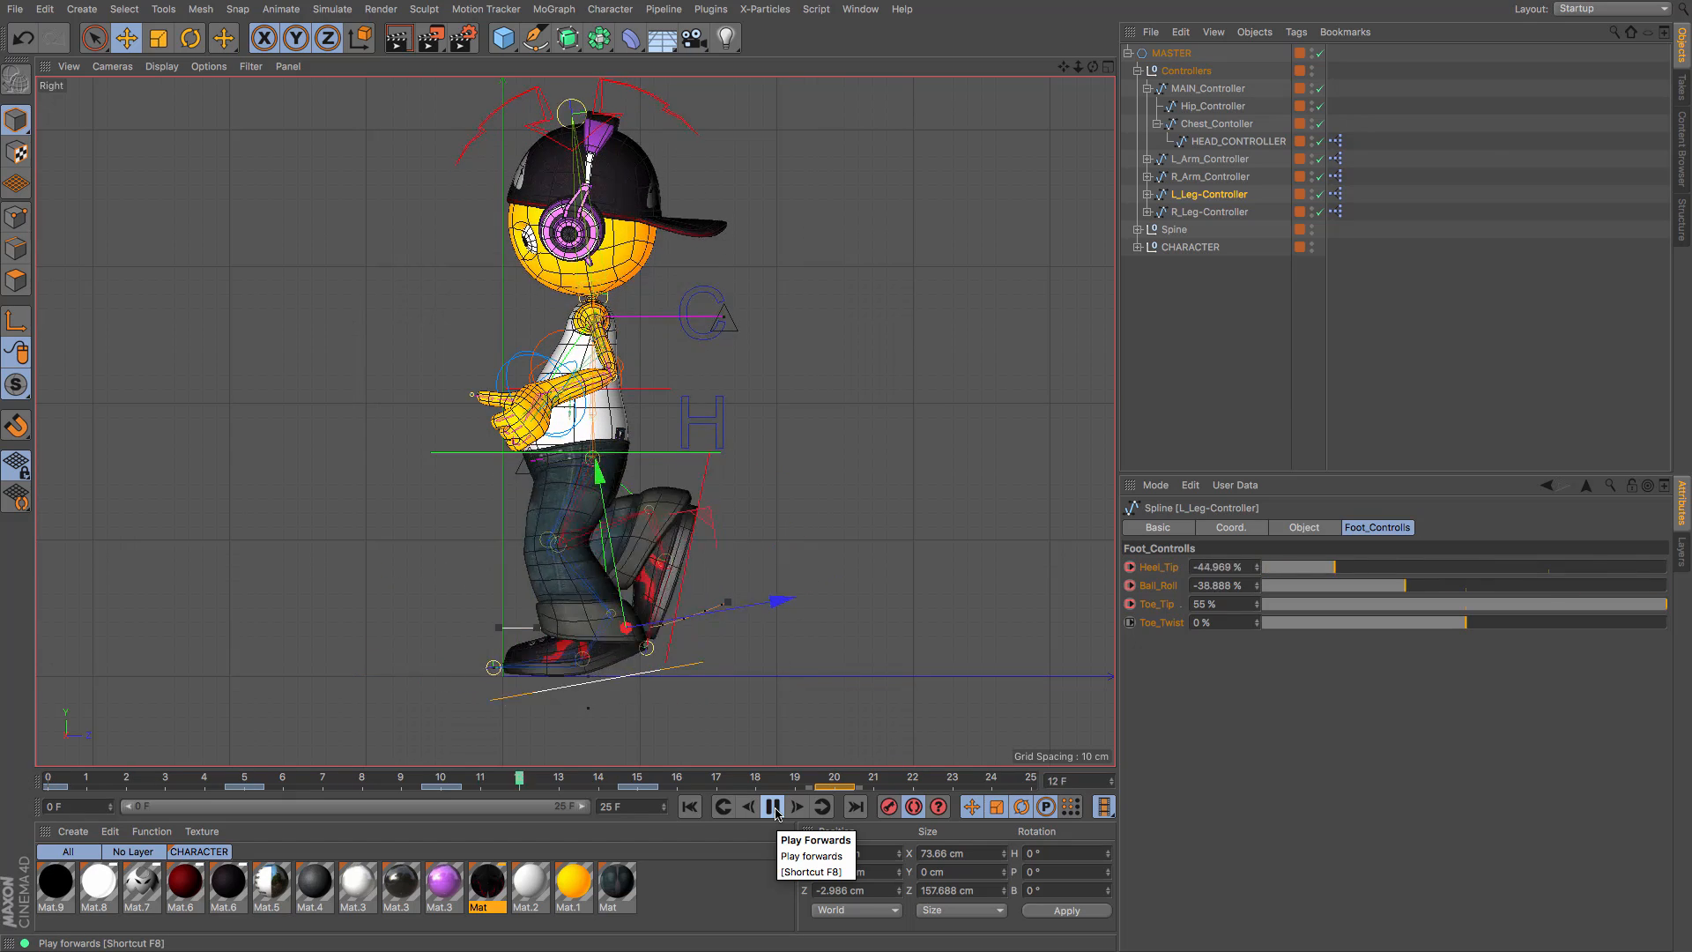
{"action": "left_click", "coordinate": [773, 808]}
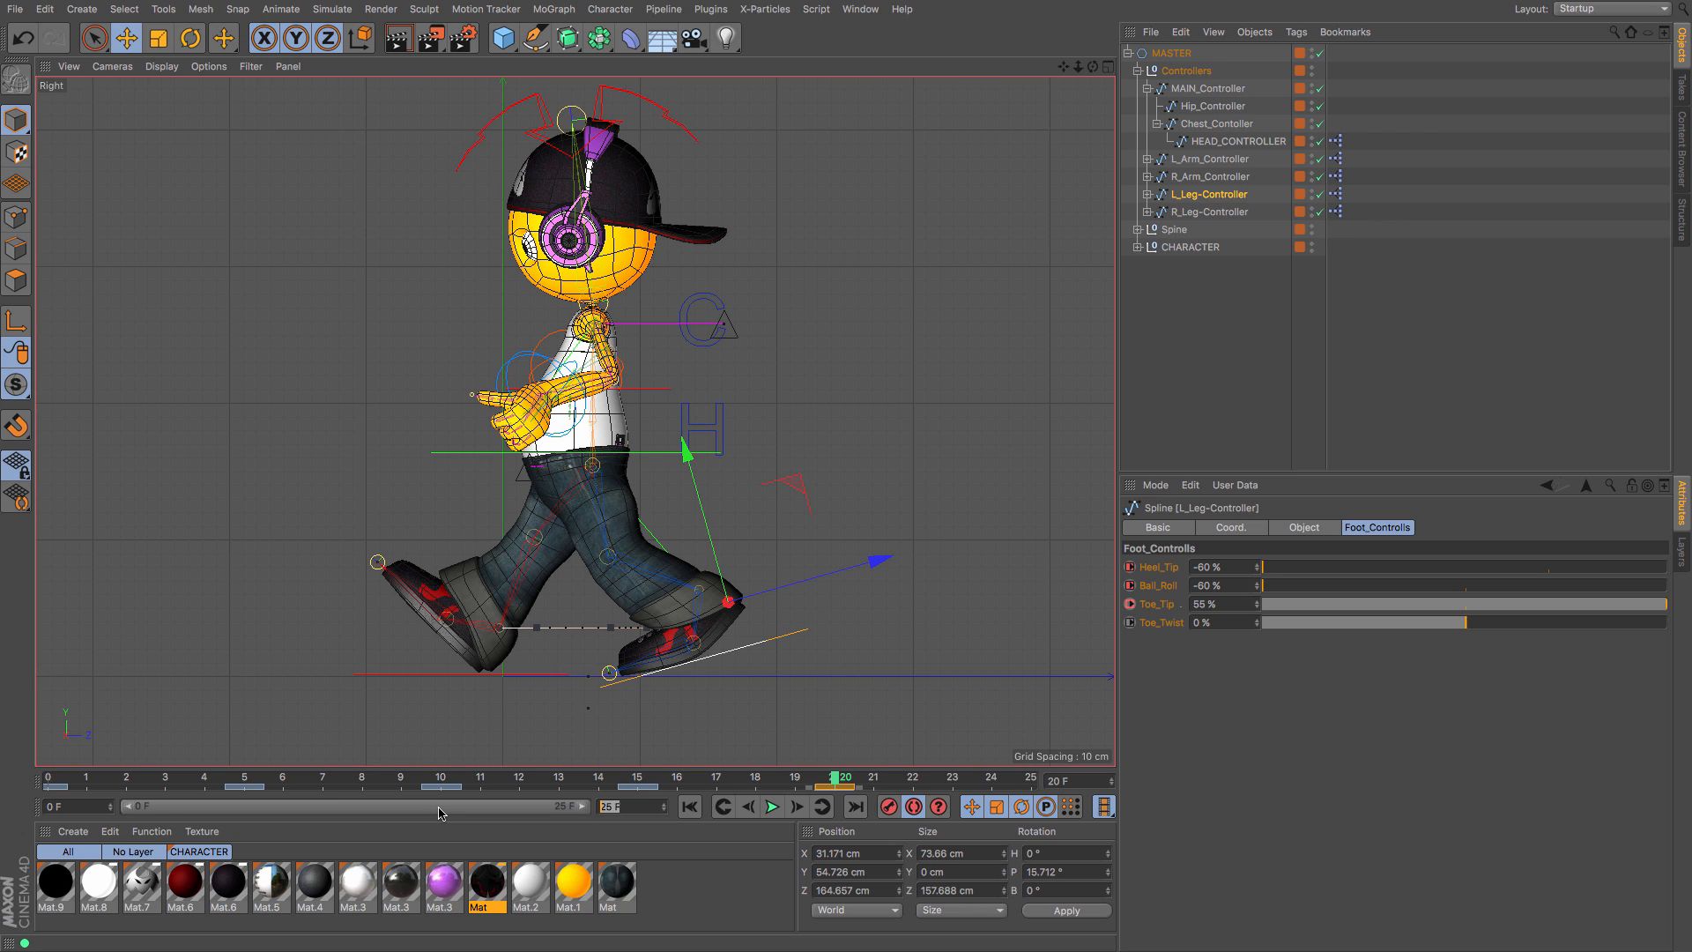
Step: Extend the timeline's end frame and its visible preview range to frame 40
{"action": "key", "text": "Return"}
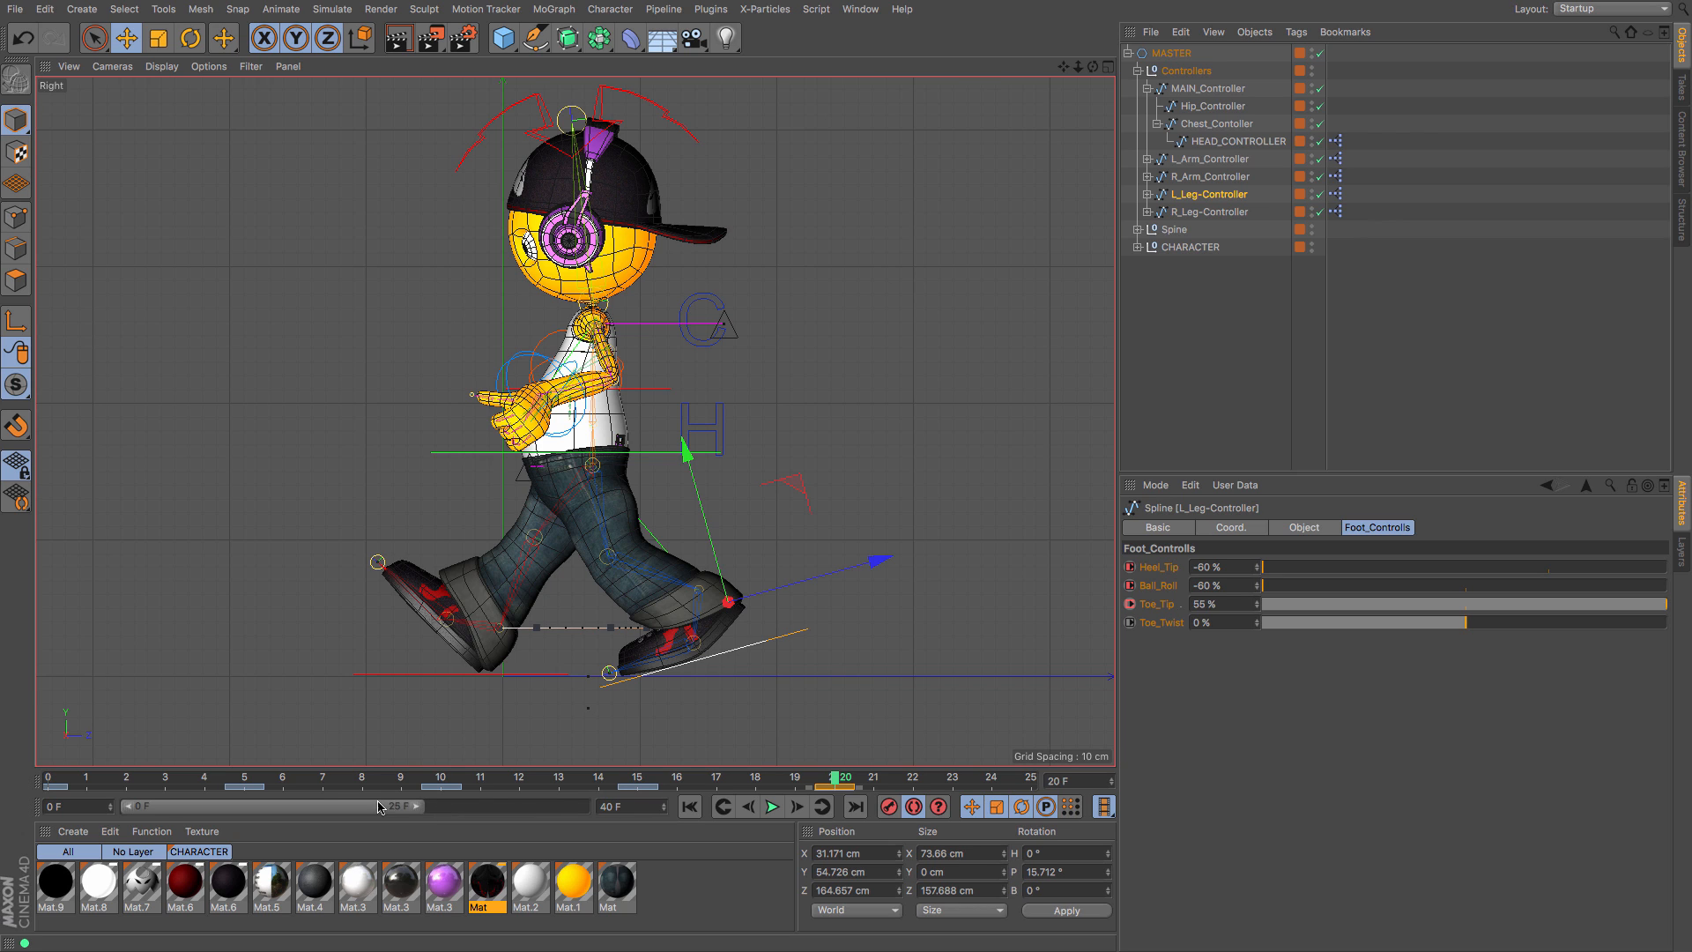
{"action": "left_click_drag", "start_coordinate": [420, 811], "coordinate": [585, 809]}
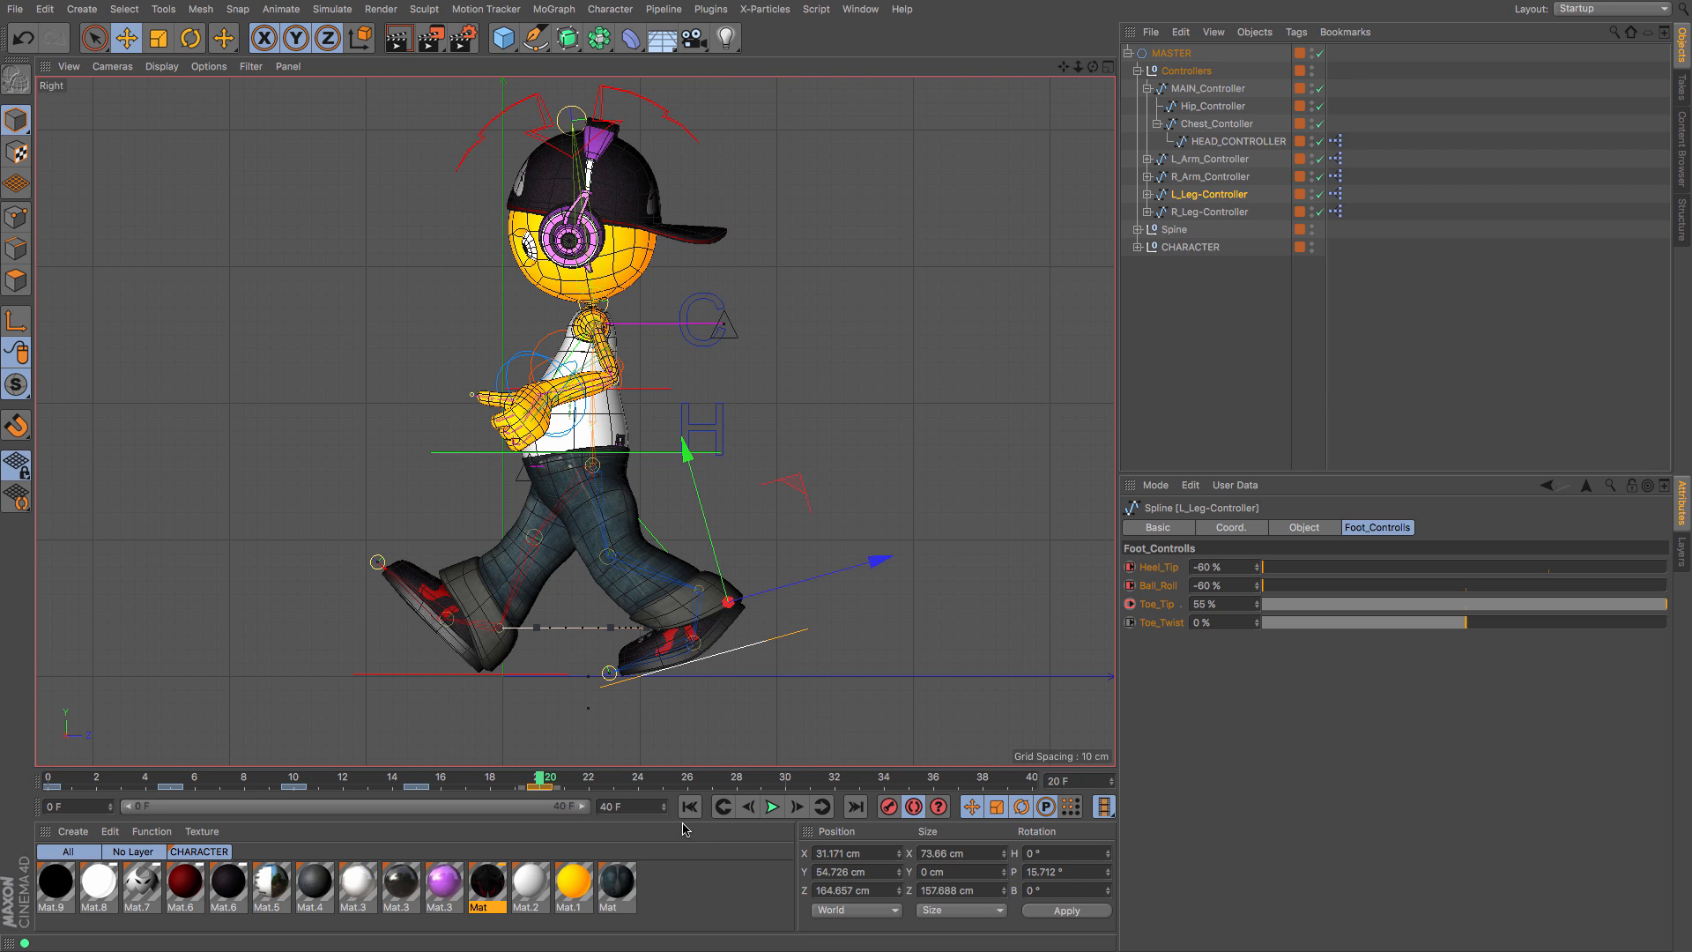
Step: At frame 25, set R_Leg-Controller's Heel_Tip to -60 % and check the reference pose at frame 5
{"action": "left_click", "coordinate": [669, 781]}
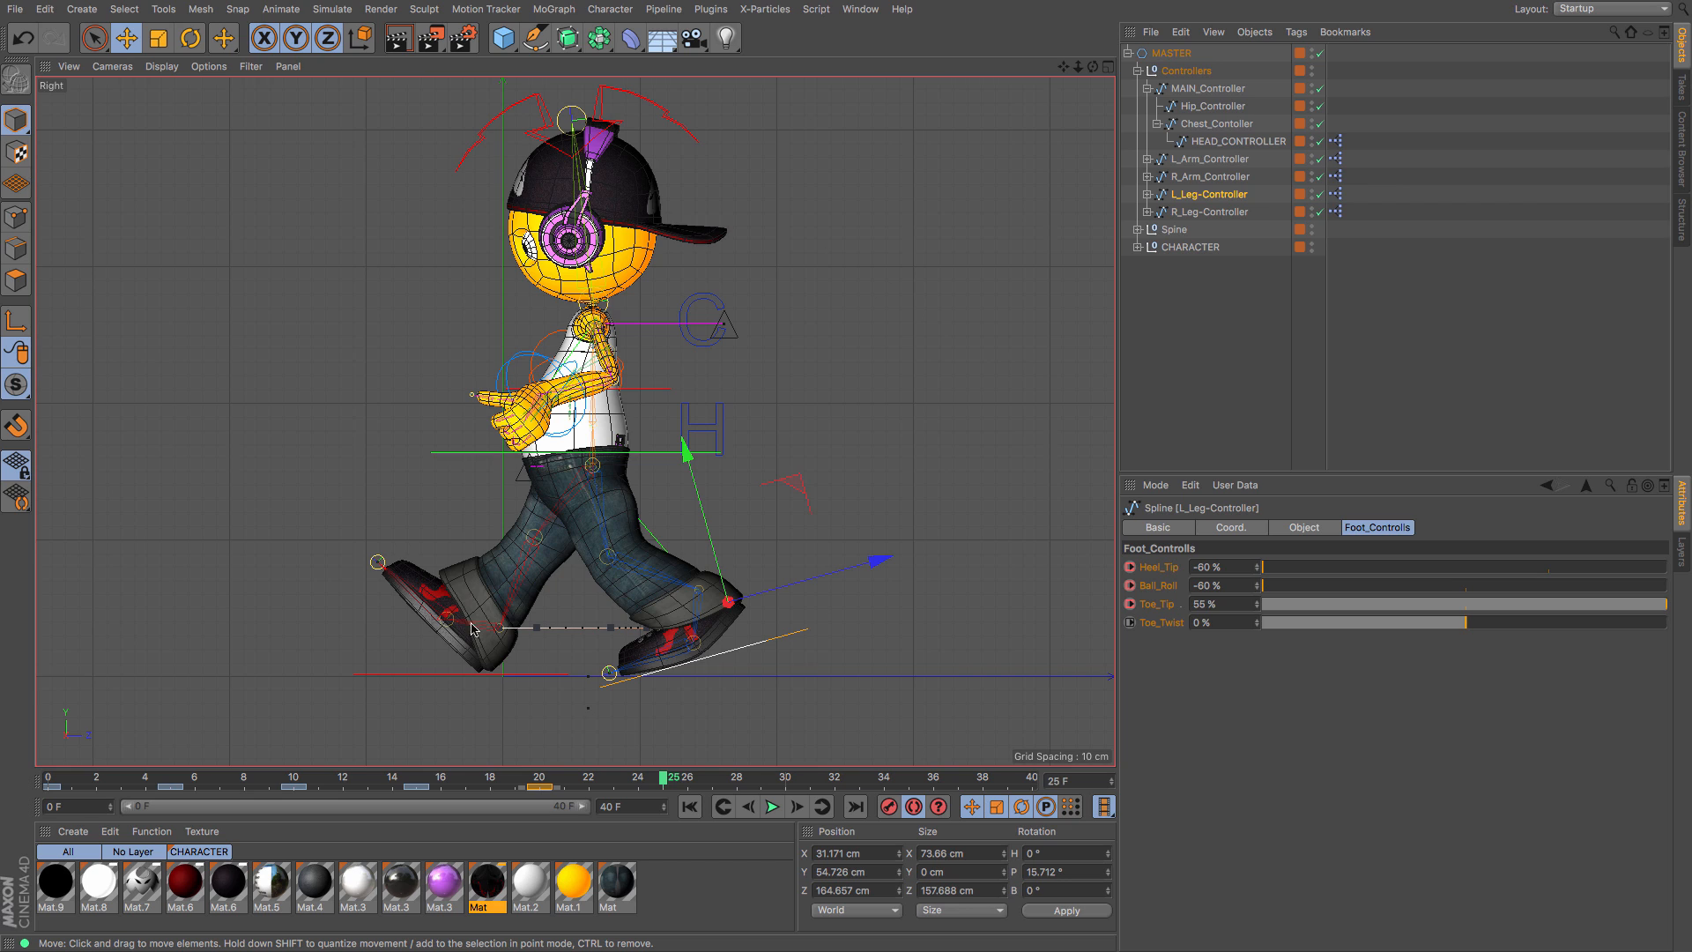
{"action": "left_click", "coordinate": [502, 676]}
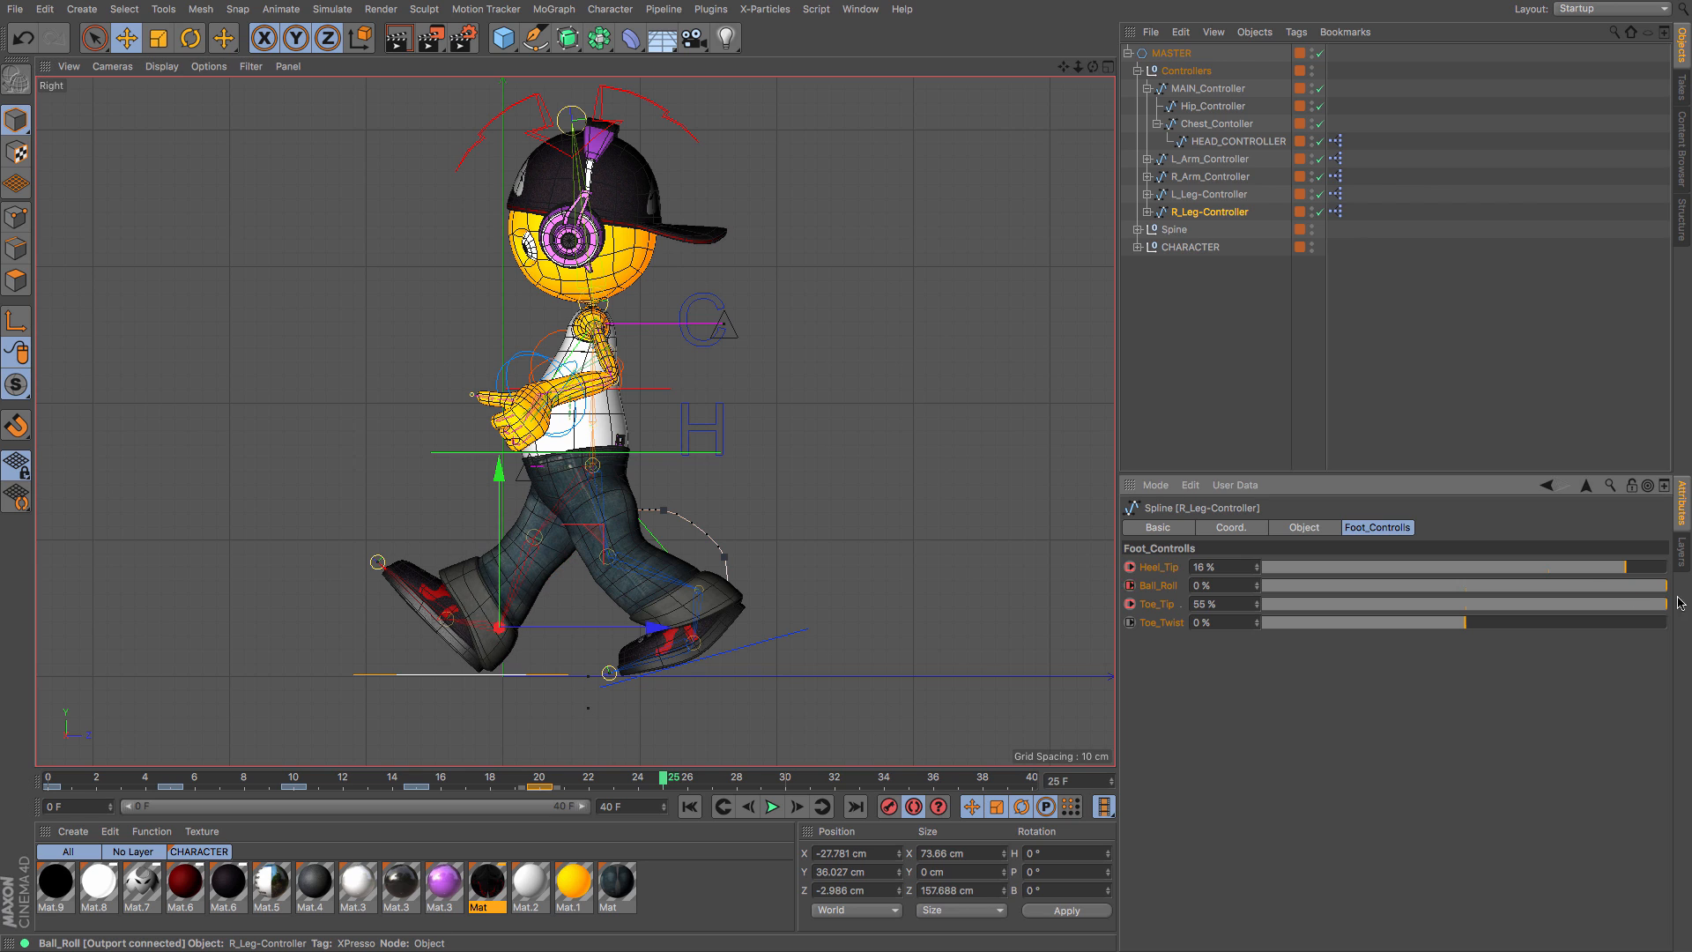
{"action": "left_click_drag", "start_coordinate": [1625, 566], "coordinate": [1213, 590]}
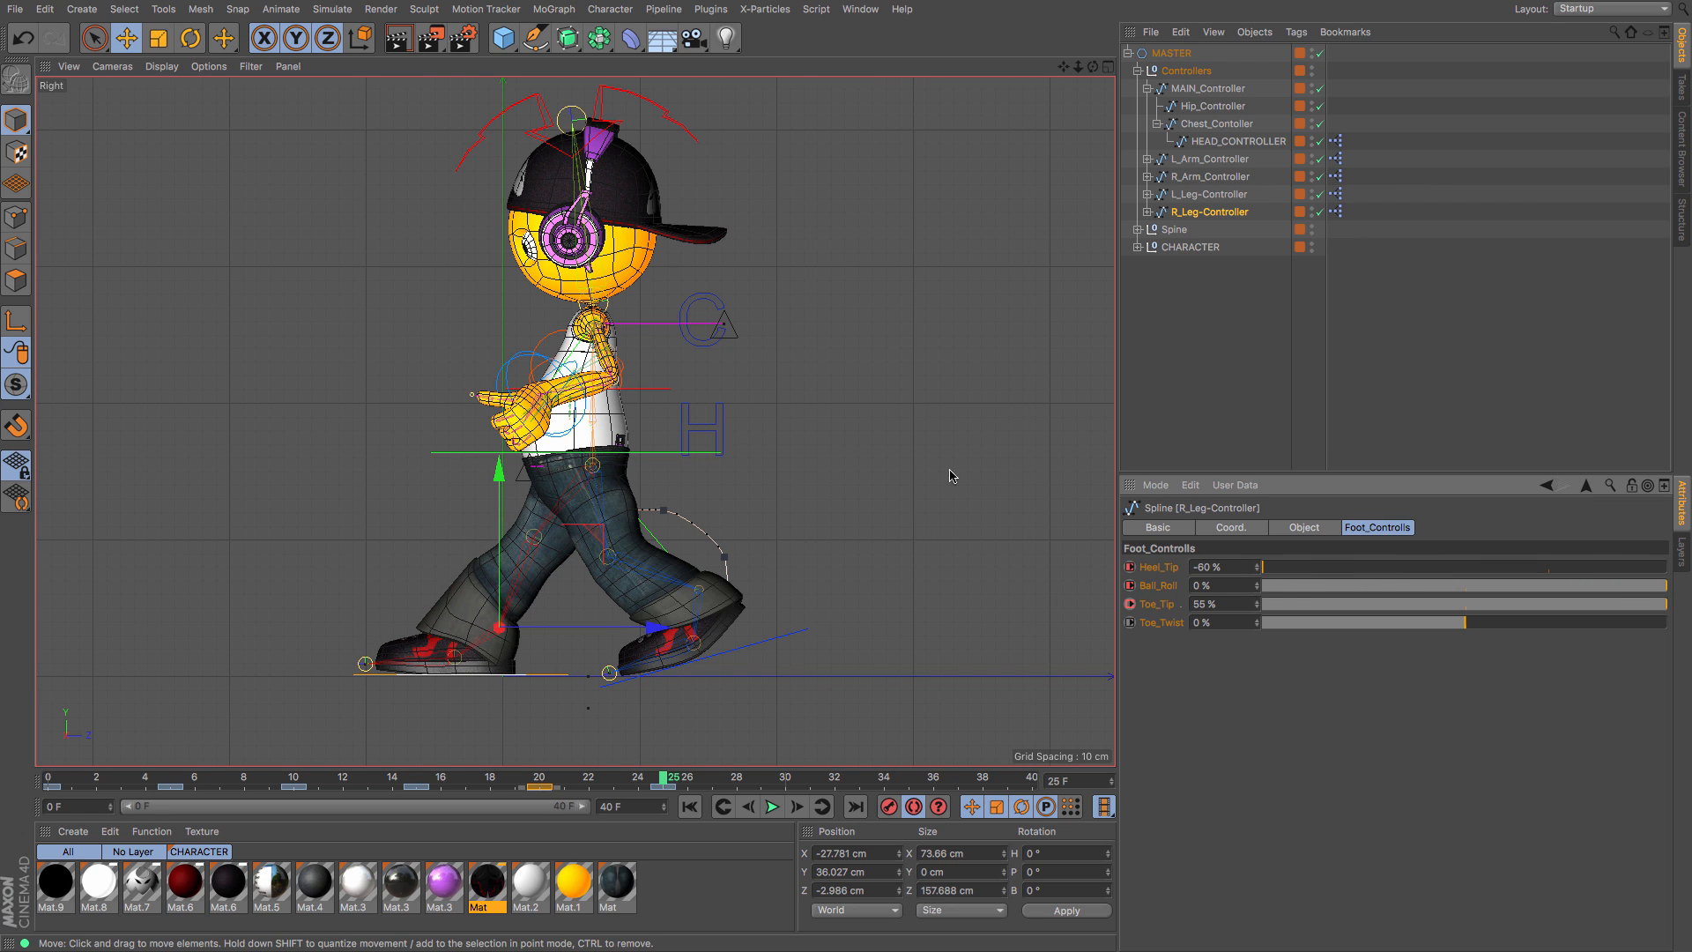
{"action": "left_click", "coordinate": [173, 780]}
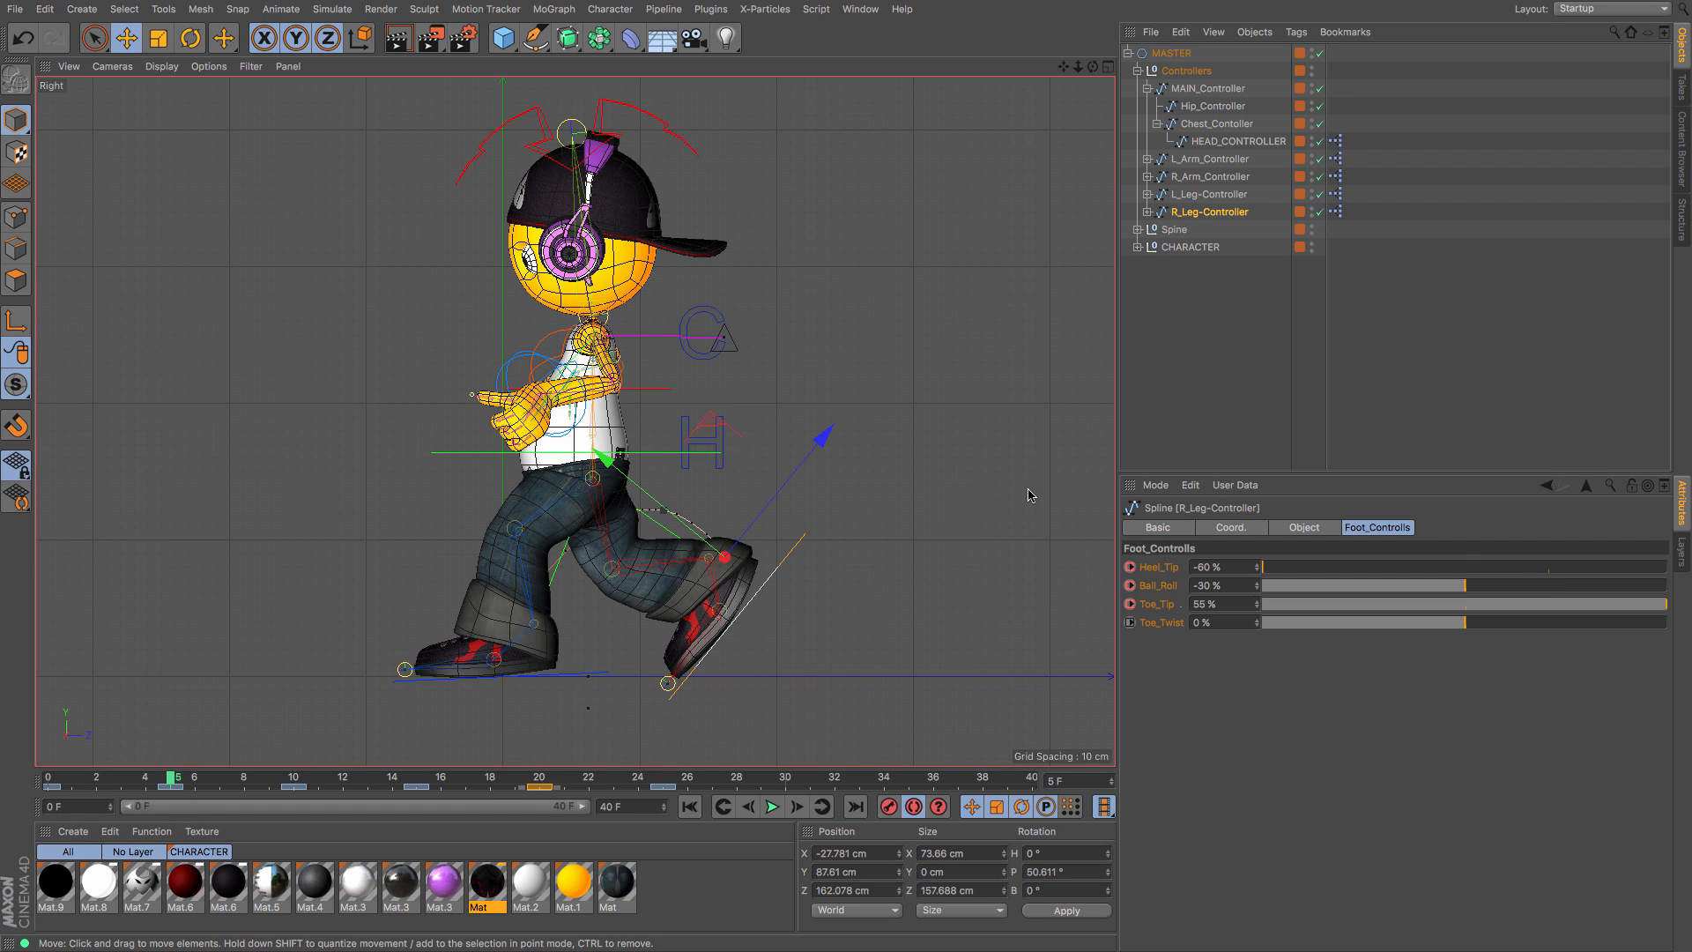
Step: At frame 25, set R_Leg-Controller's Z position to 24.739 cm, matching L_Leg-Controller's Z position at frame 5
{"action": "left_click", "coordinate": [1218, 201]}
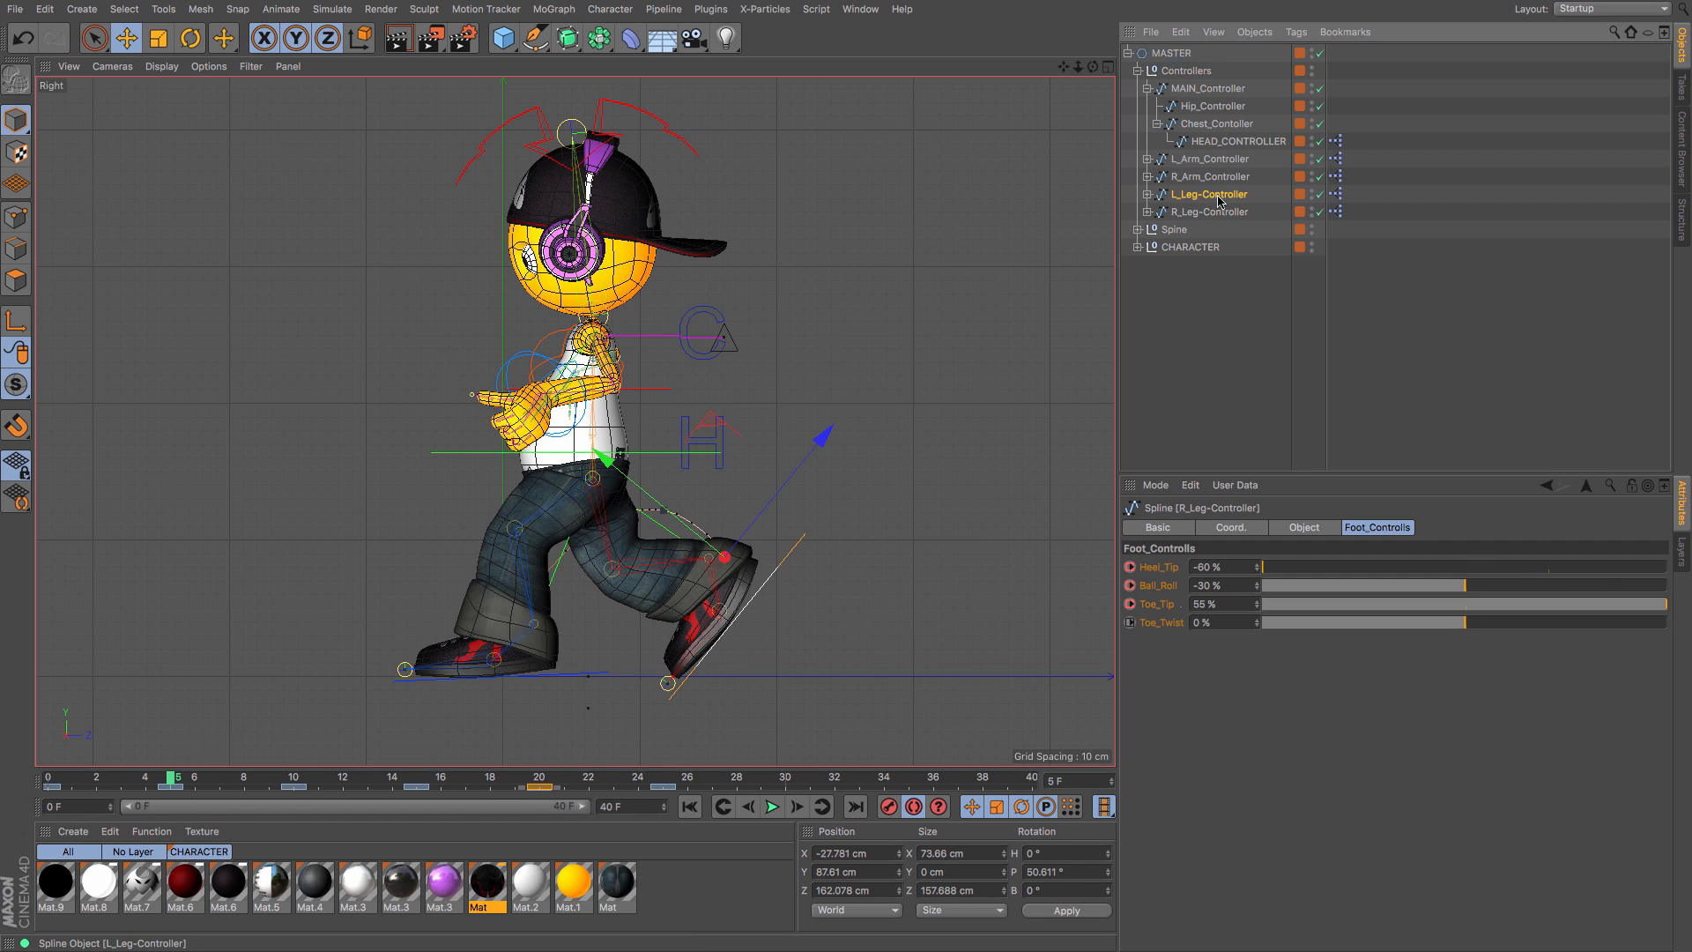
{"action": "left_click", "coordinate": [875, 891]}
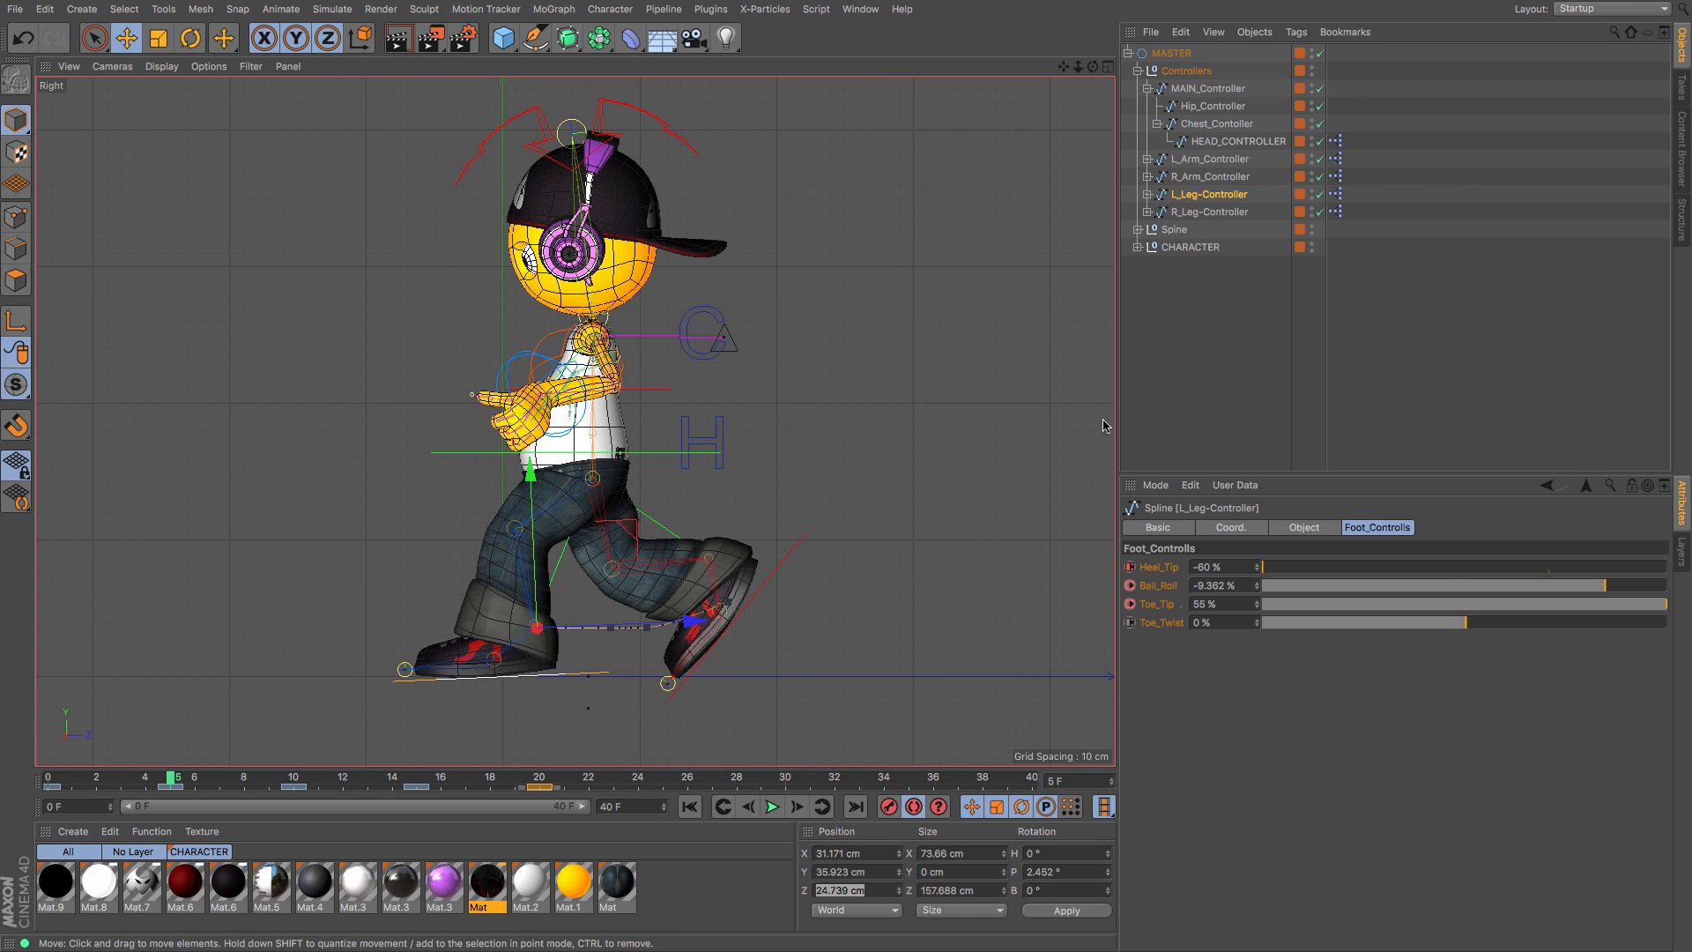
{"action": "left_click", "coordinate": [1209, 212]}
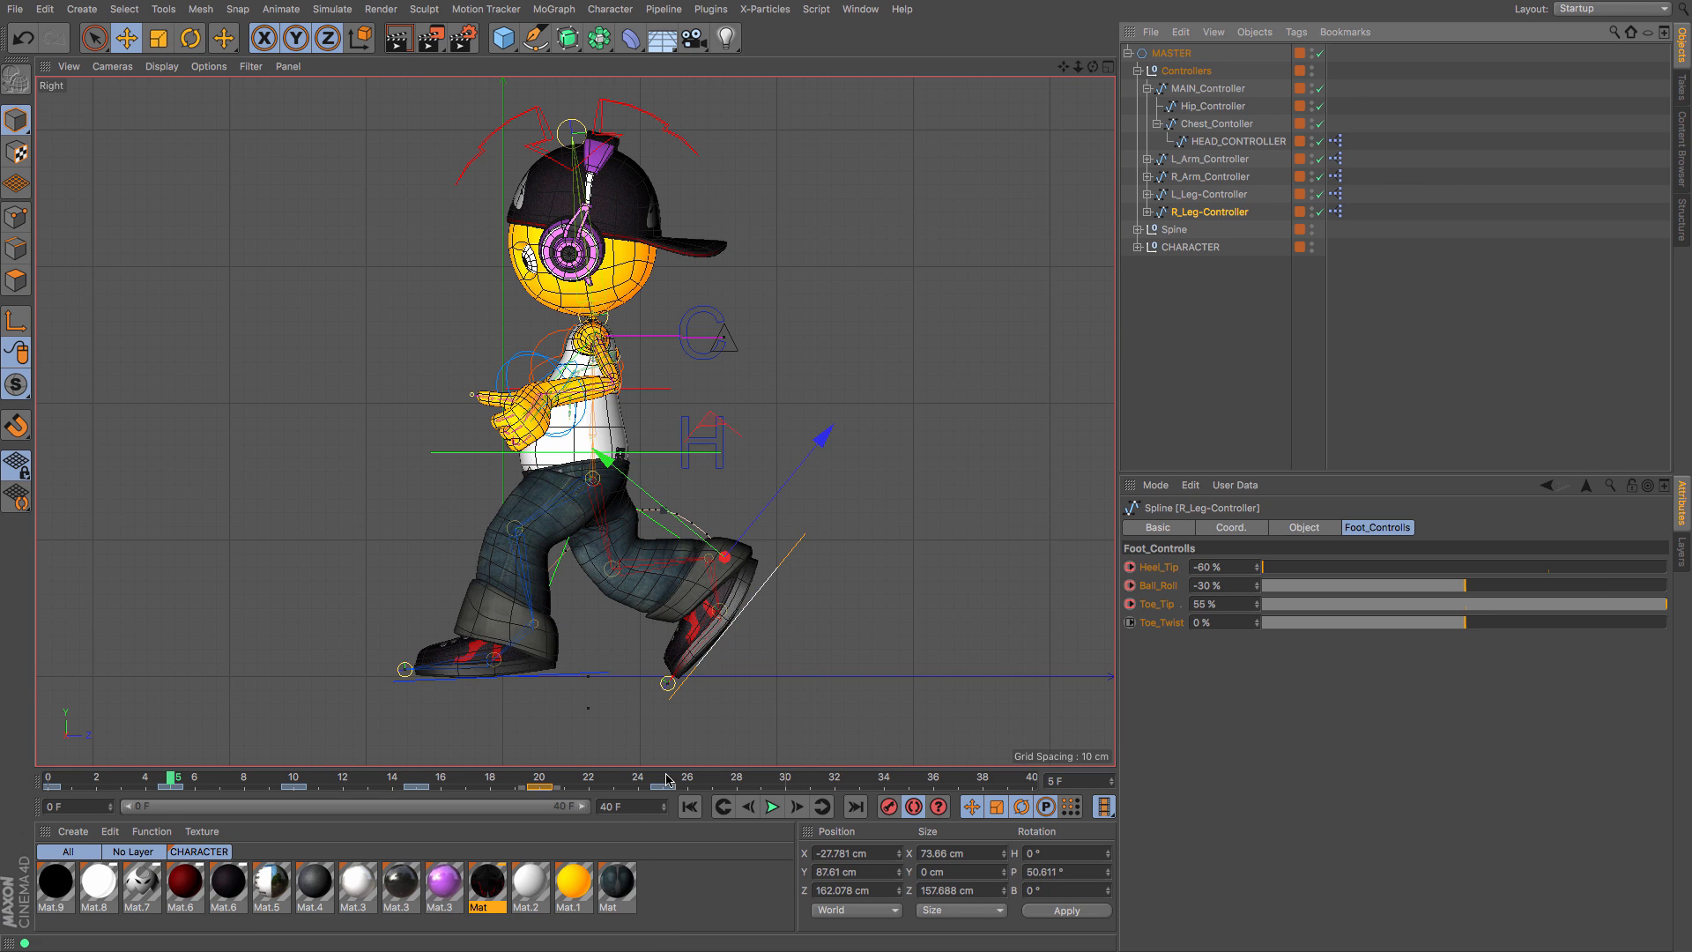
{"action": "left_click", "coordinate": [667, 780]}
{"action": "left_click", "coordinate": [892, 886]}
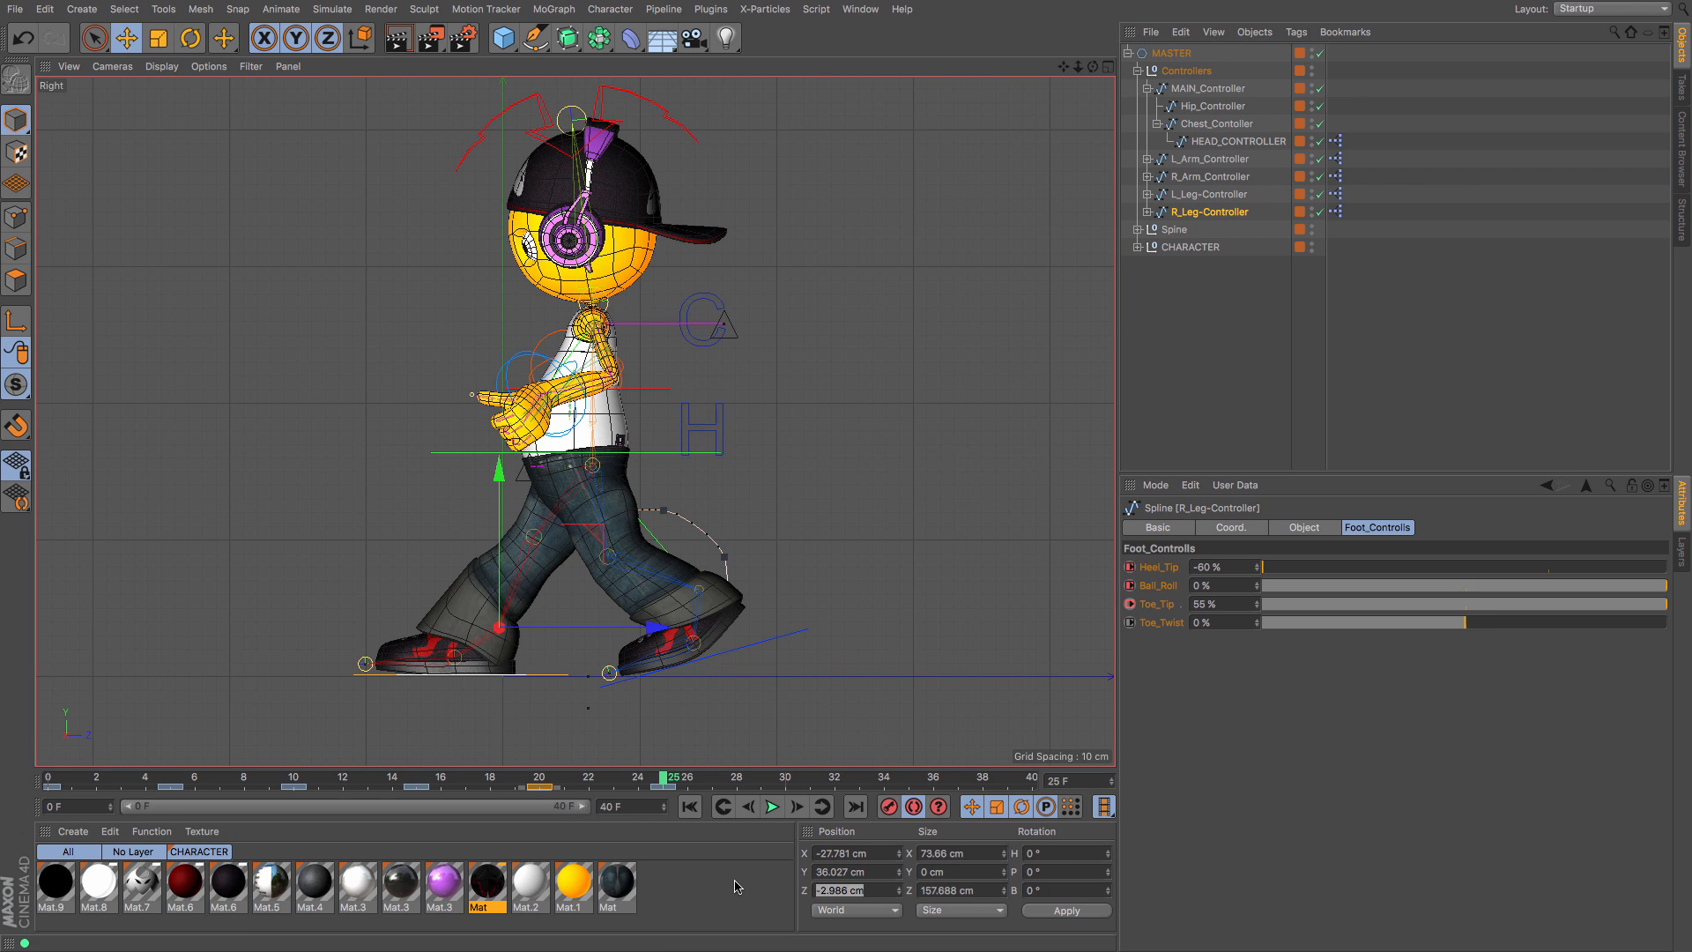
{"action": "type", "text": "24.739 cm"}
{"action": "key", "text": "Return"}
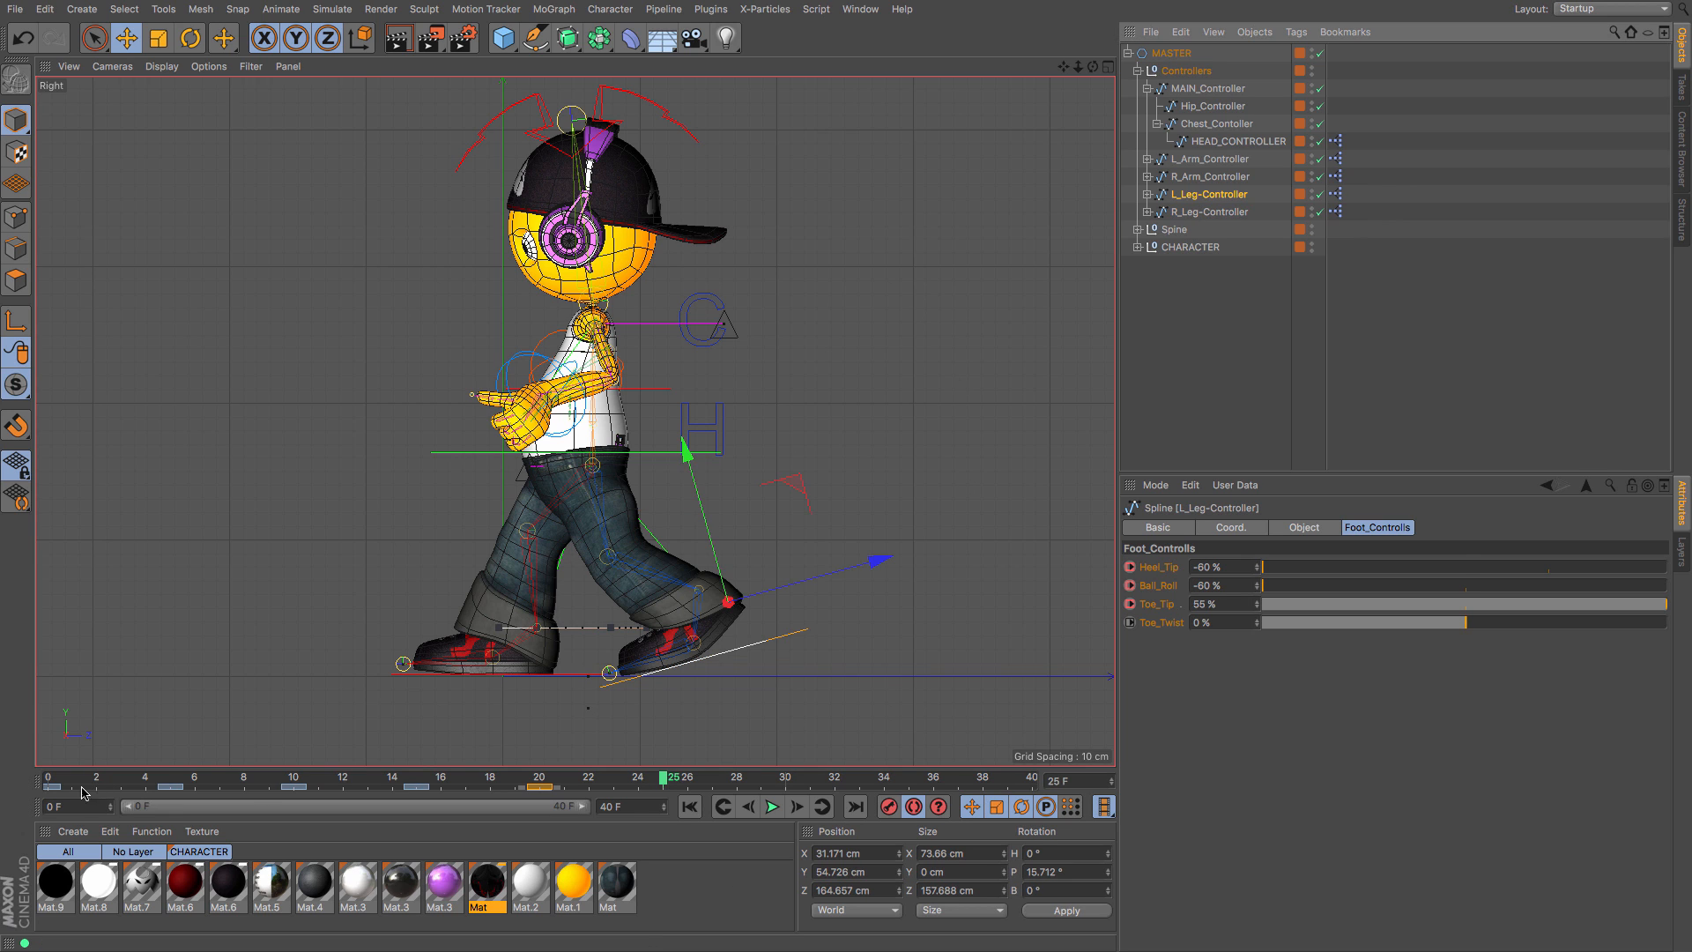
Step: Copy L_Leg-Controller's Y position of 35.923 cm from frame 5 to R_Leg-Controller at frame 25
{"action": "left_click", "coordinate": [173, 780]}
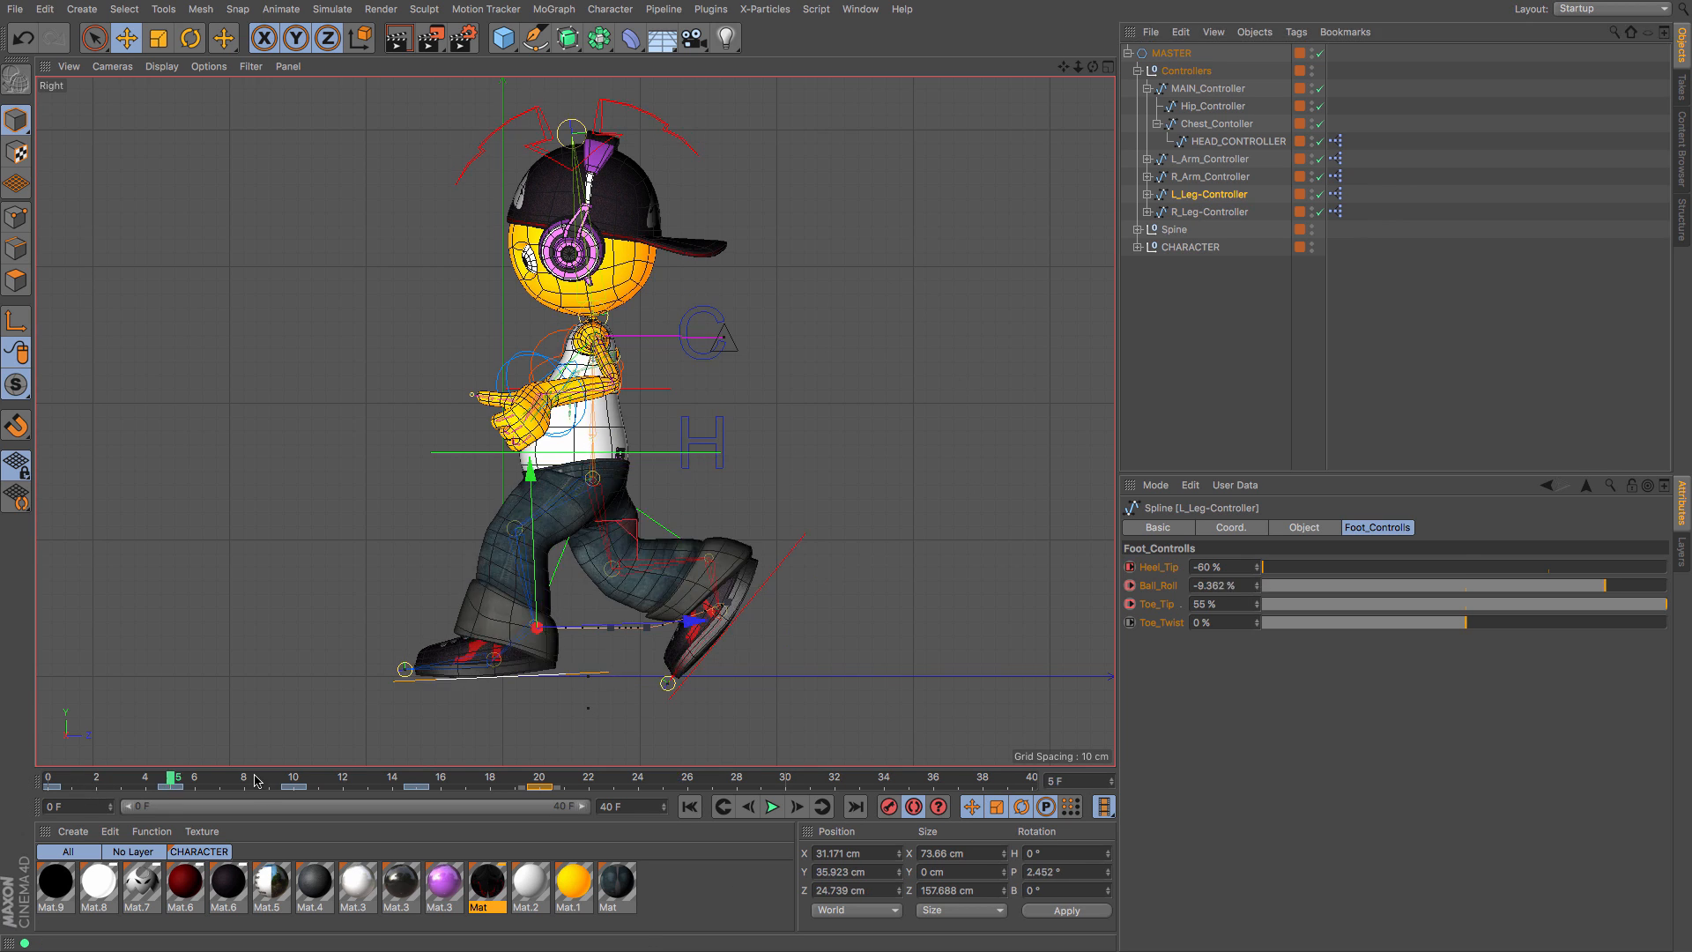
{"action": "left_click", "coordinate": [1212, 212]}
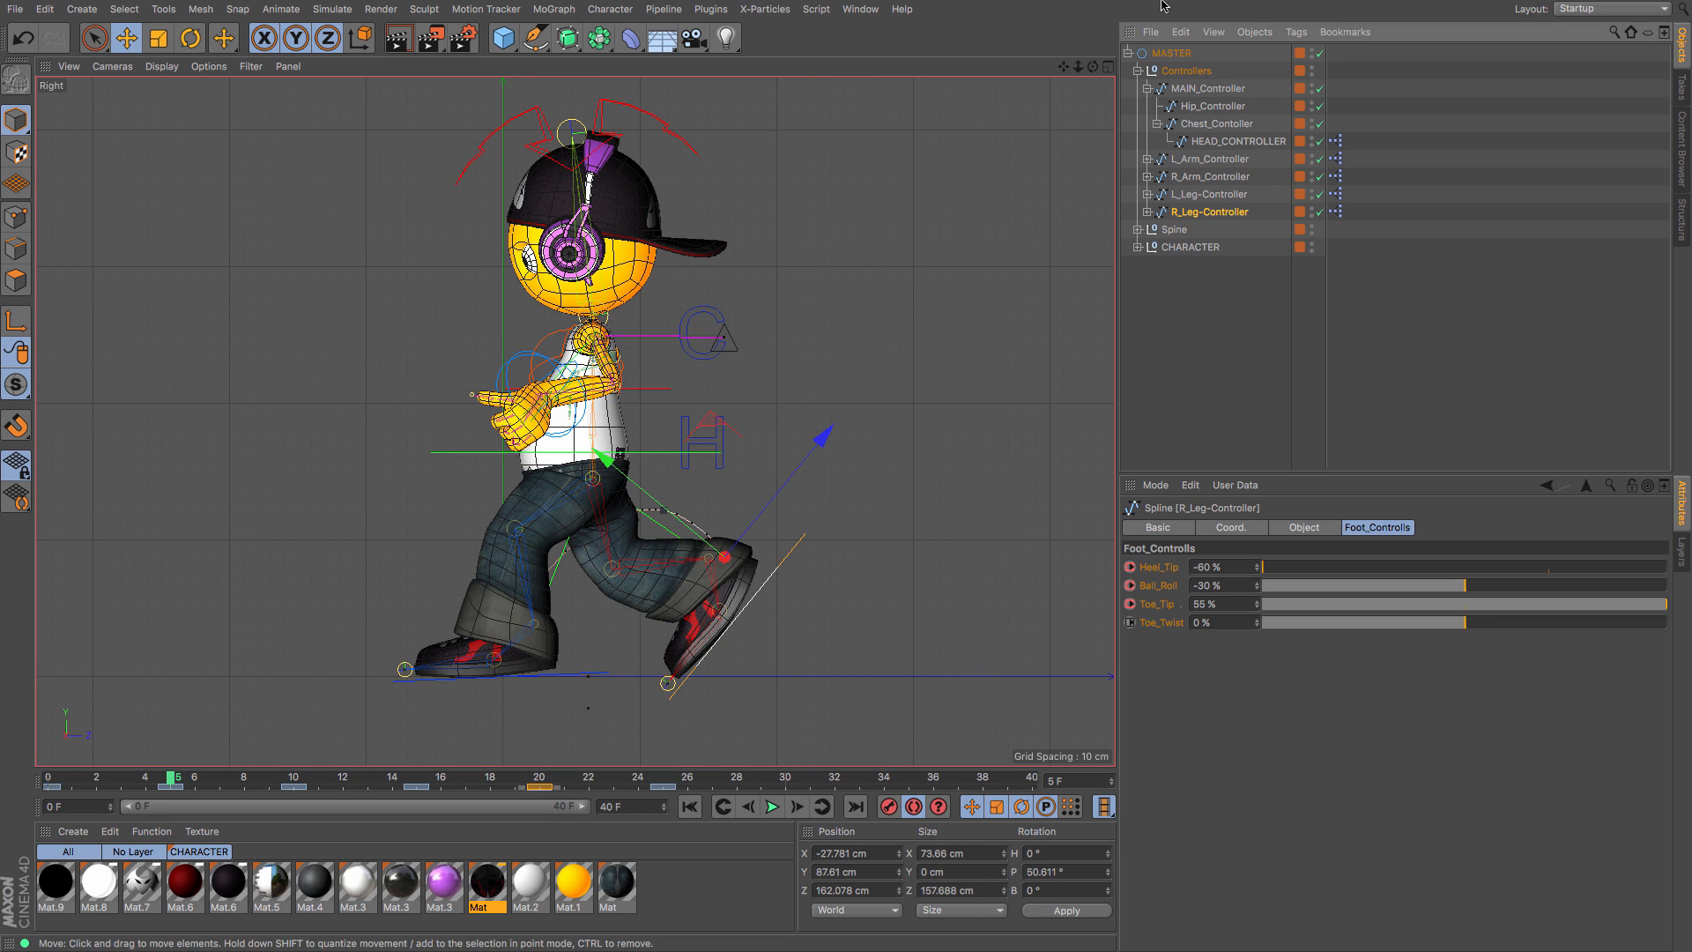
{"action": "left_click", "coordinate": [1209, 194]}
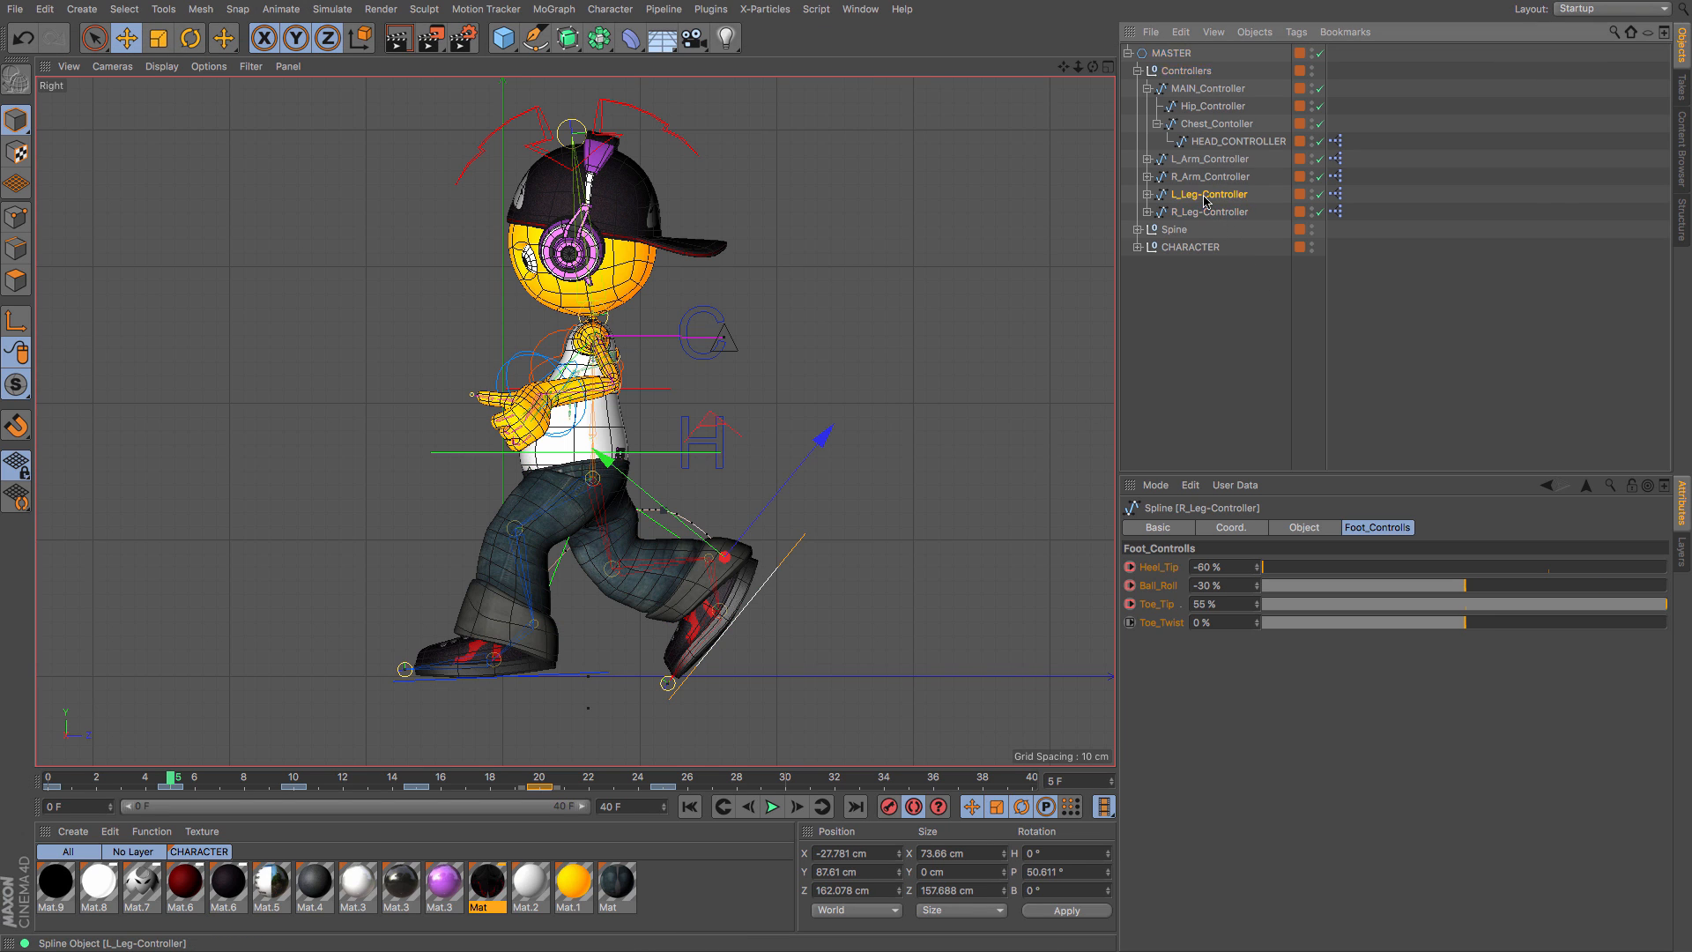
{"action": "left_click", "coordinate": [874, 873]}
{"action": "key", "text": "super+c"}
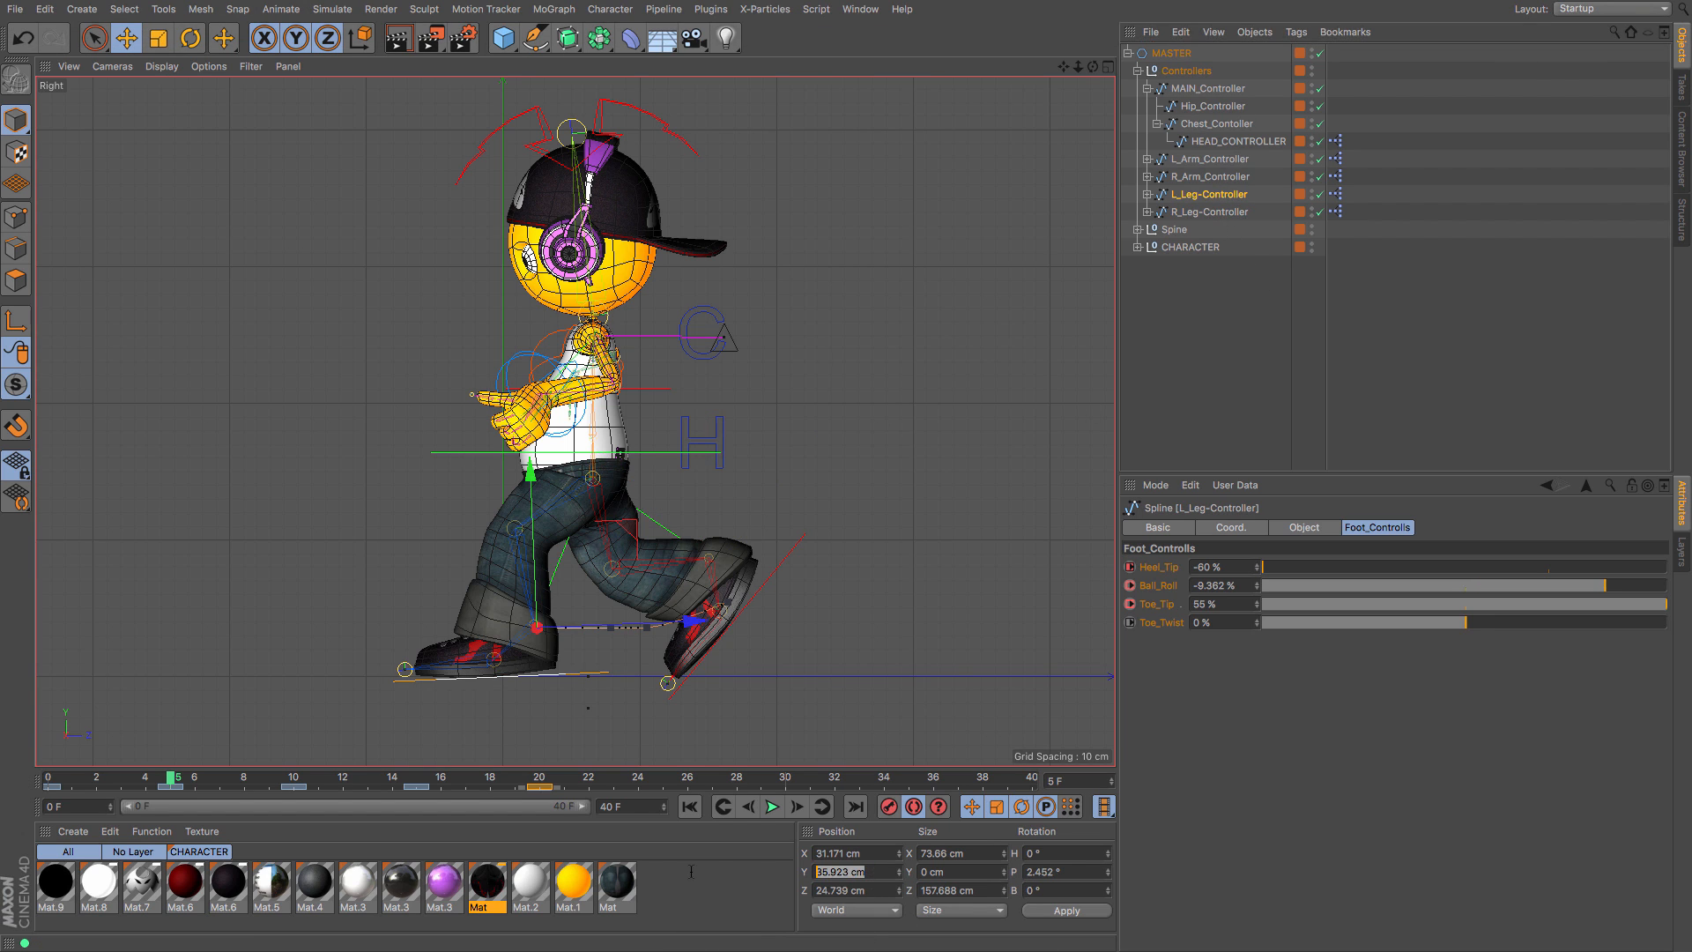
{"action": "left_click", "coordinate": [1231, 212]}
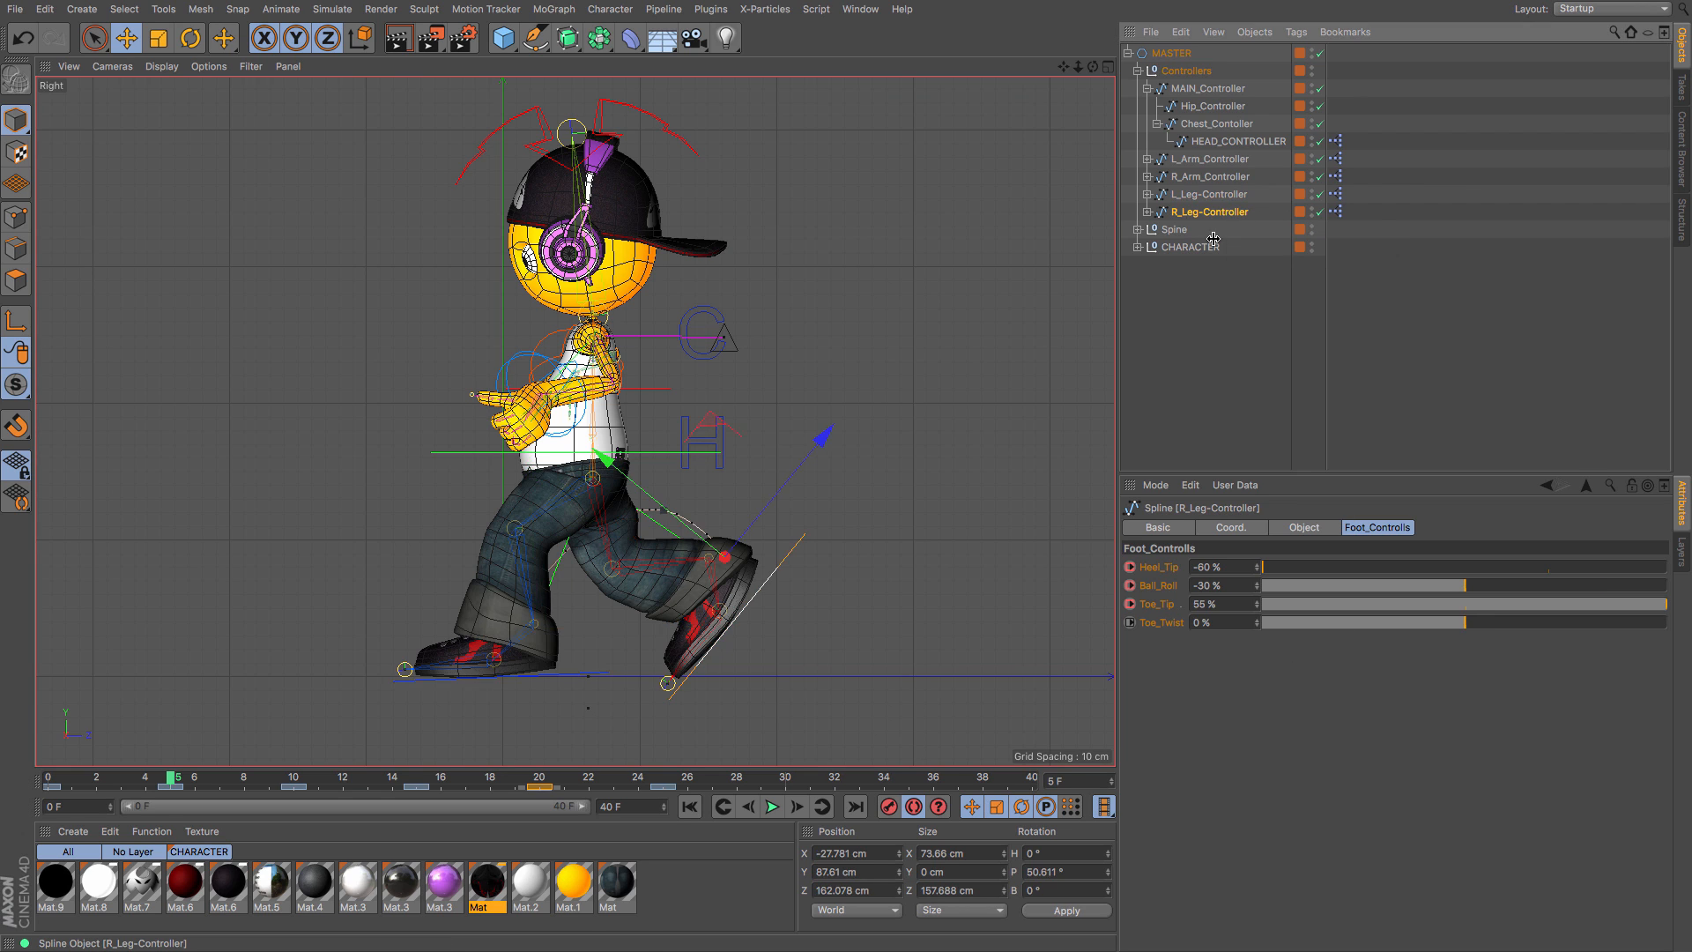
{"action": "left_click", "coordinate": [667, 785]}
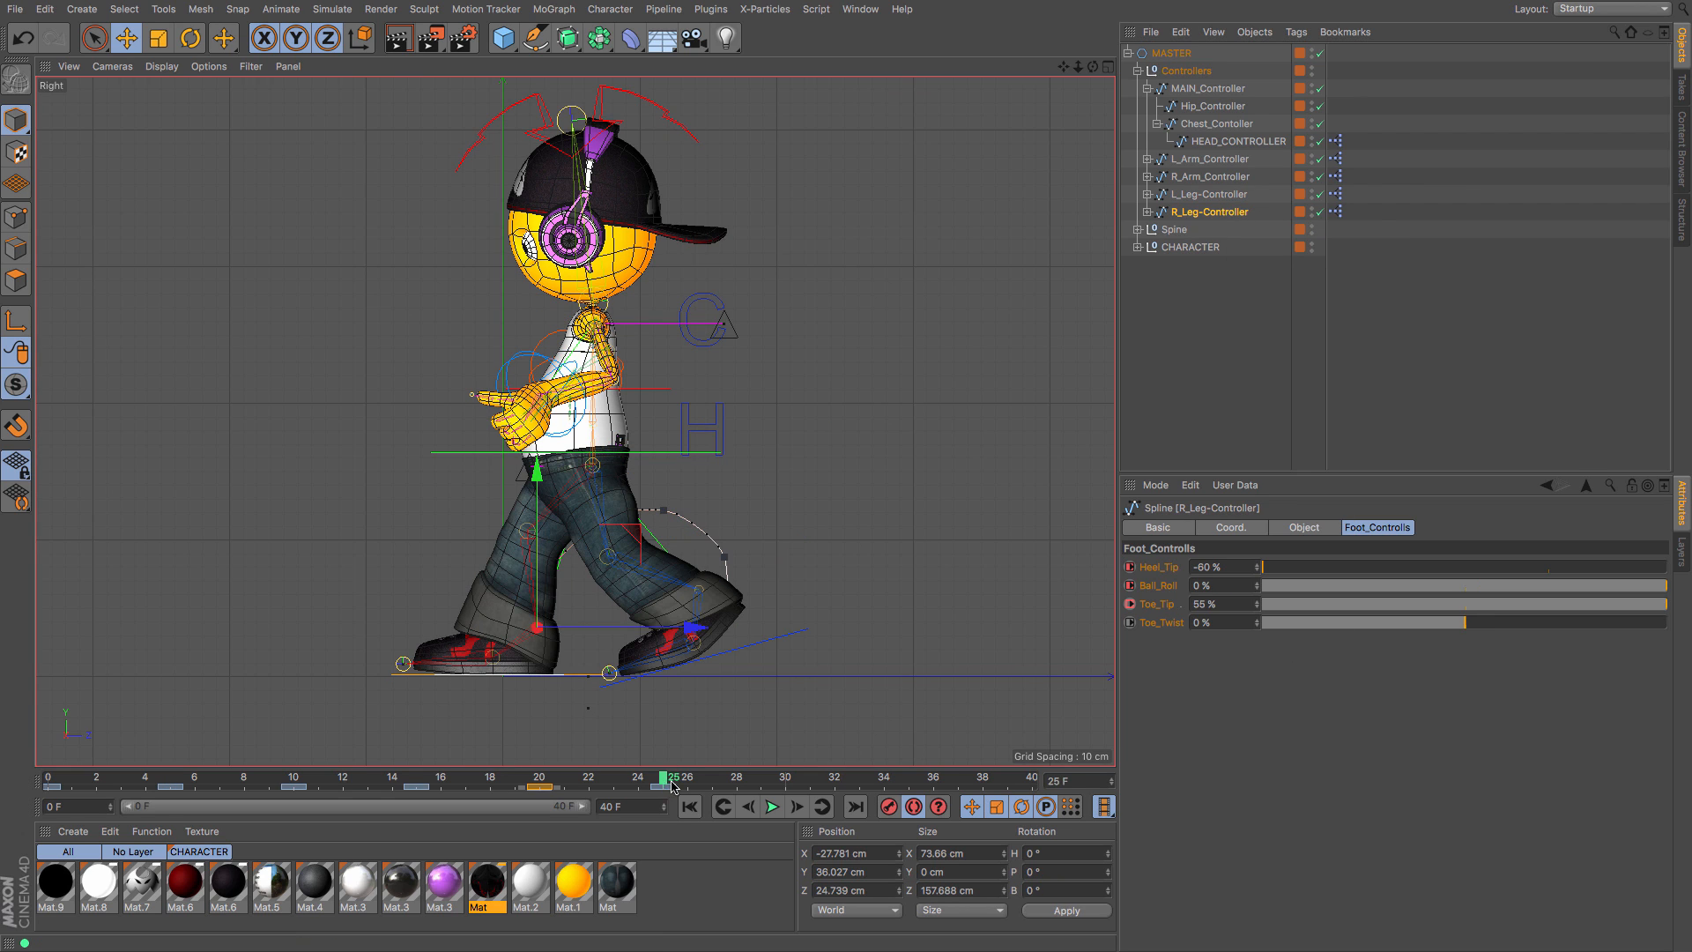
{"action": "left_click", "coordinate": [883, 874]}
{"action": "key", "text": "super+v"}
{"action": "key", "text": "Return"}
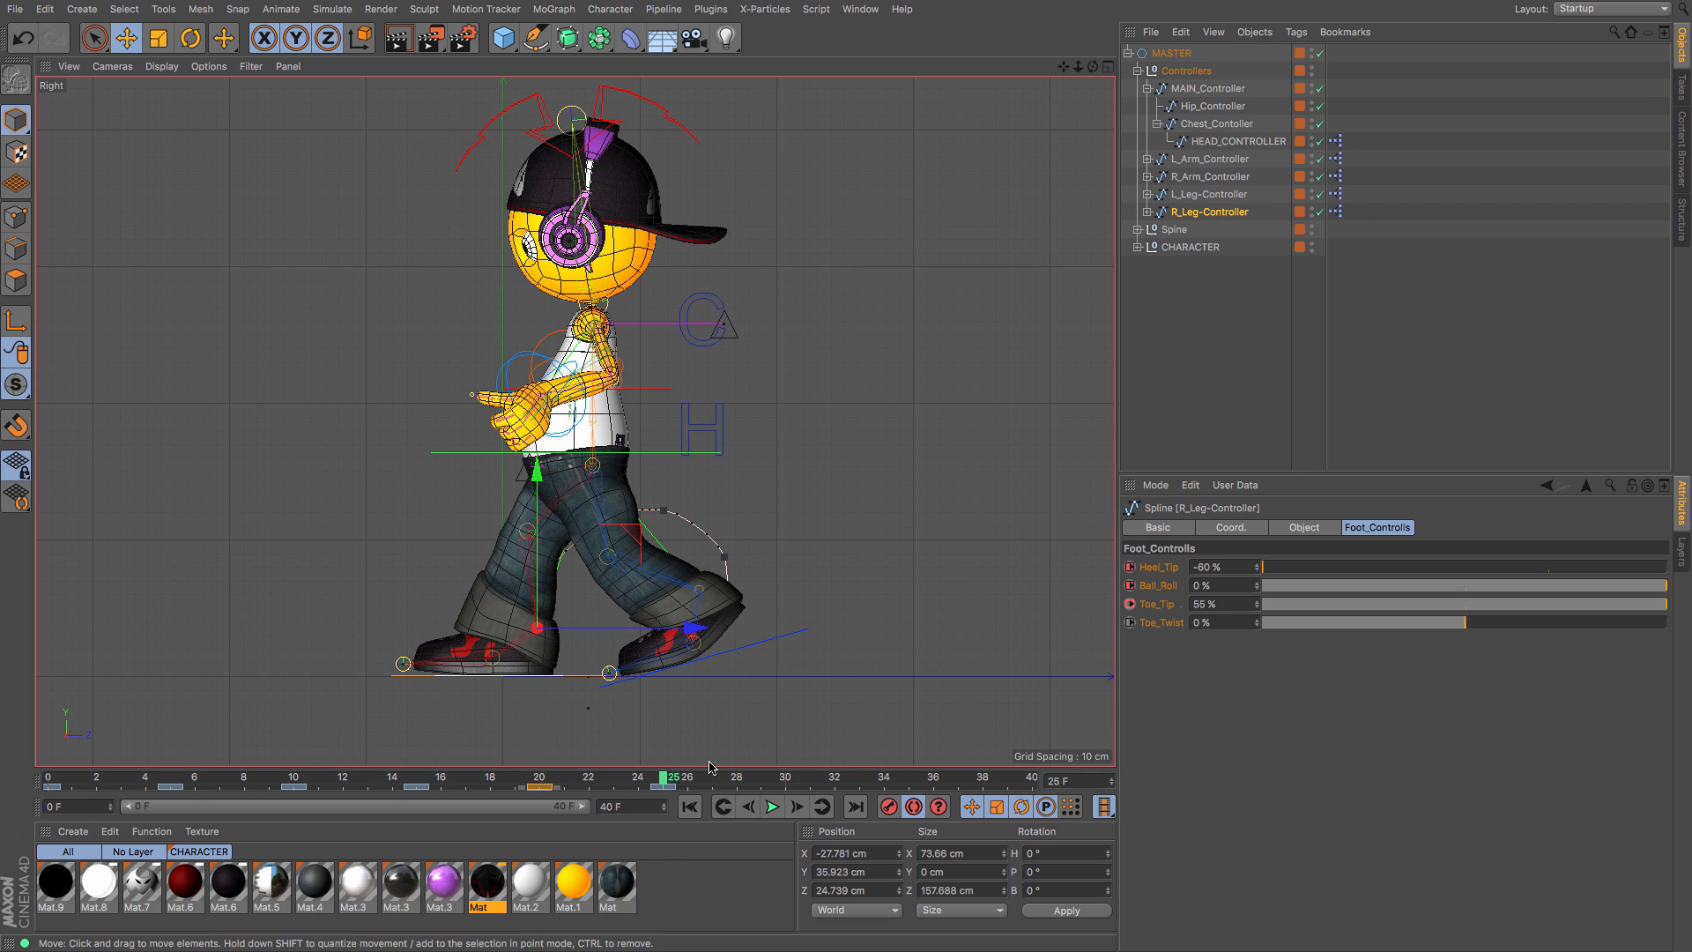
Step: Compare the leg poses and both leg controllers' foot settings at frame 5 with those at frame 25
{"action": "left_click", "coordinate": [186, 776]}
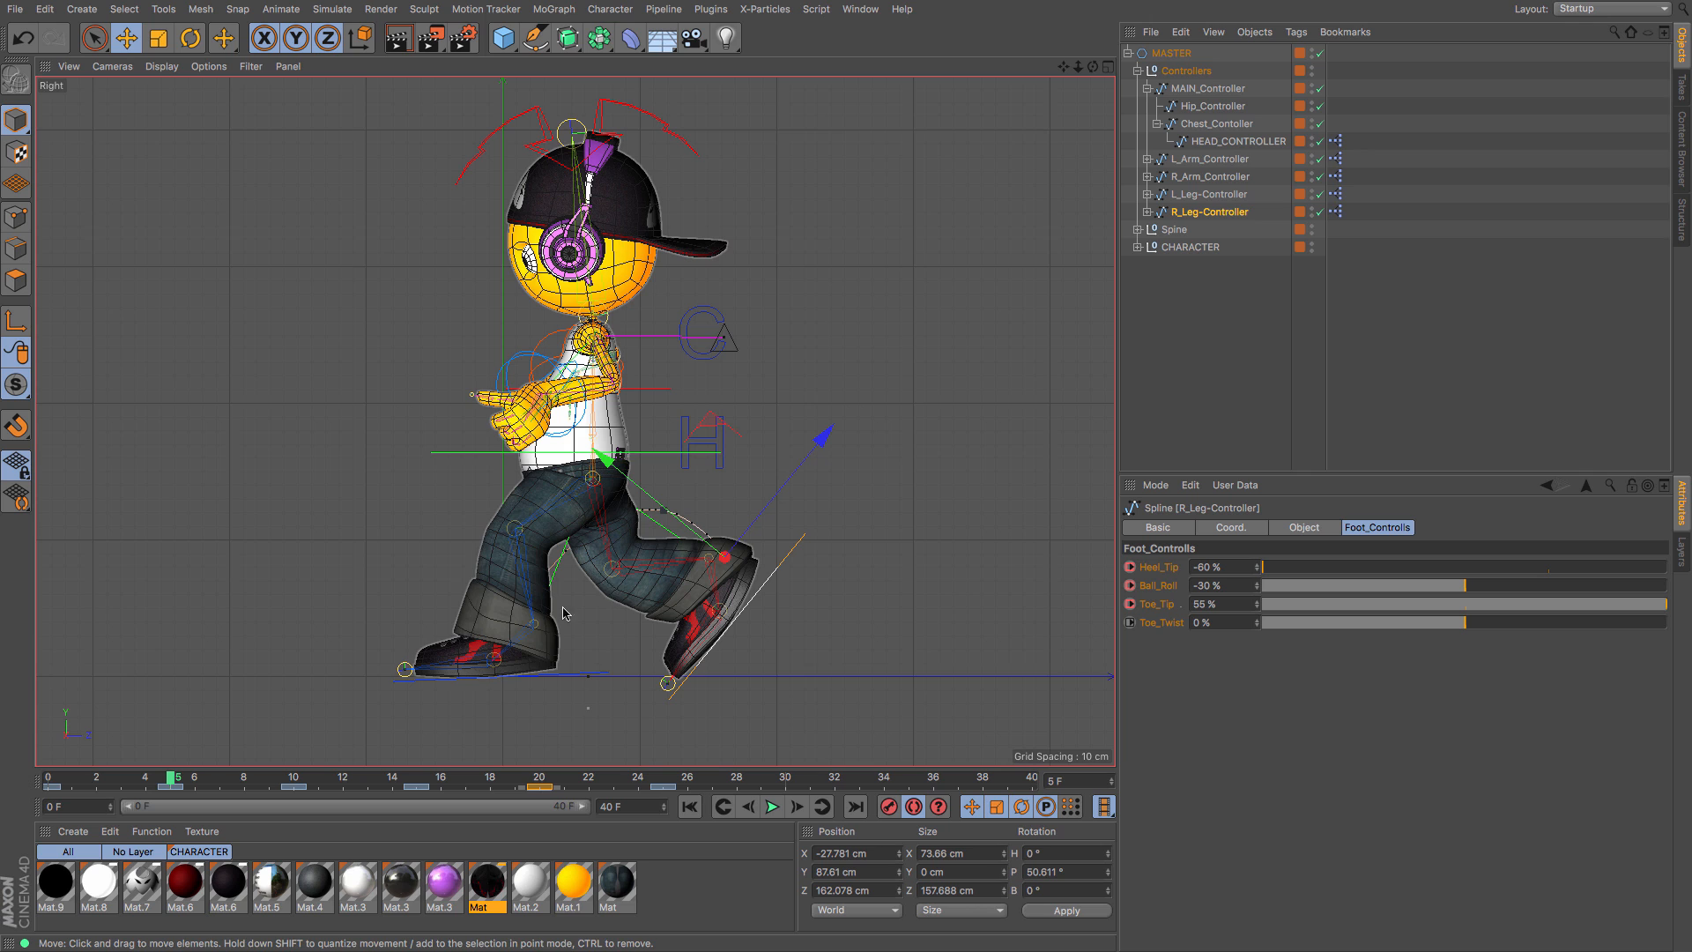
{"action": "left_click", "coordinate": [664, 779]}
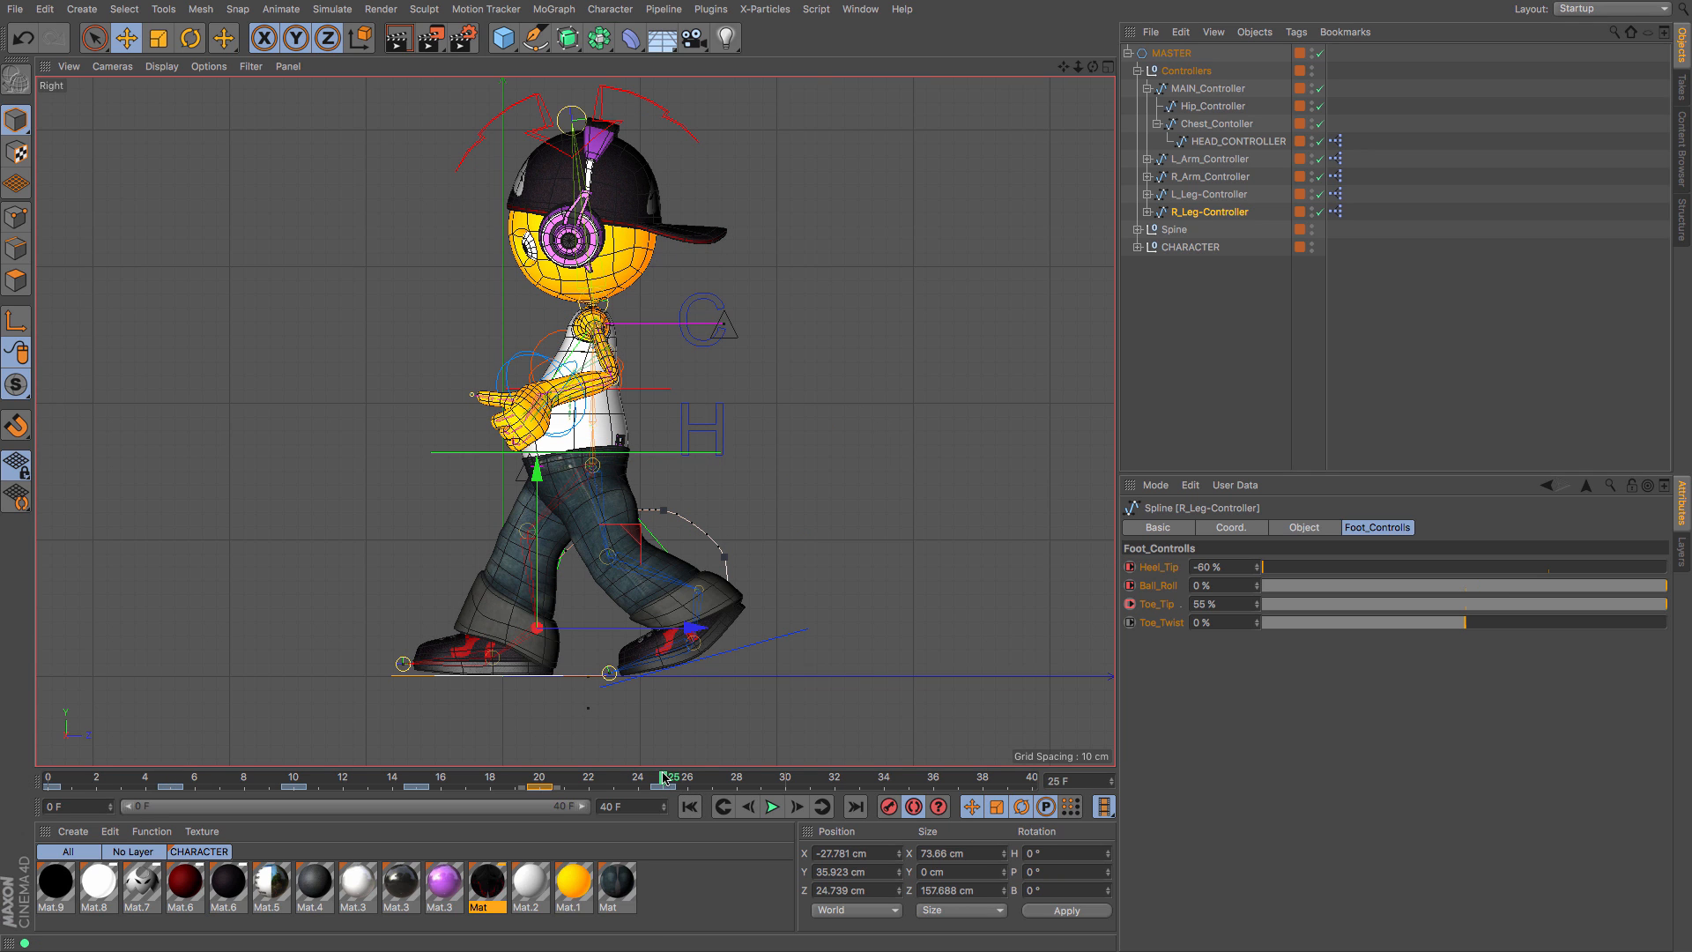
{"action": "left_click", "coordinate": [175, 780]}
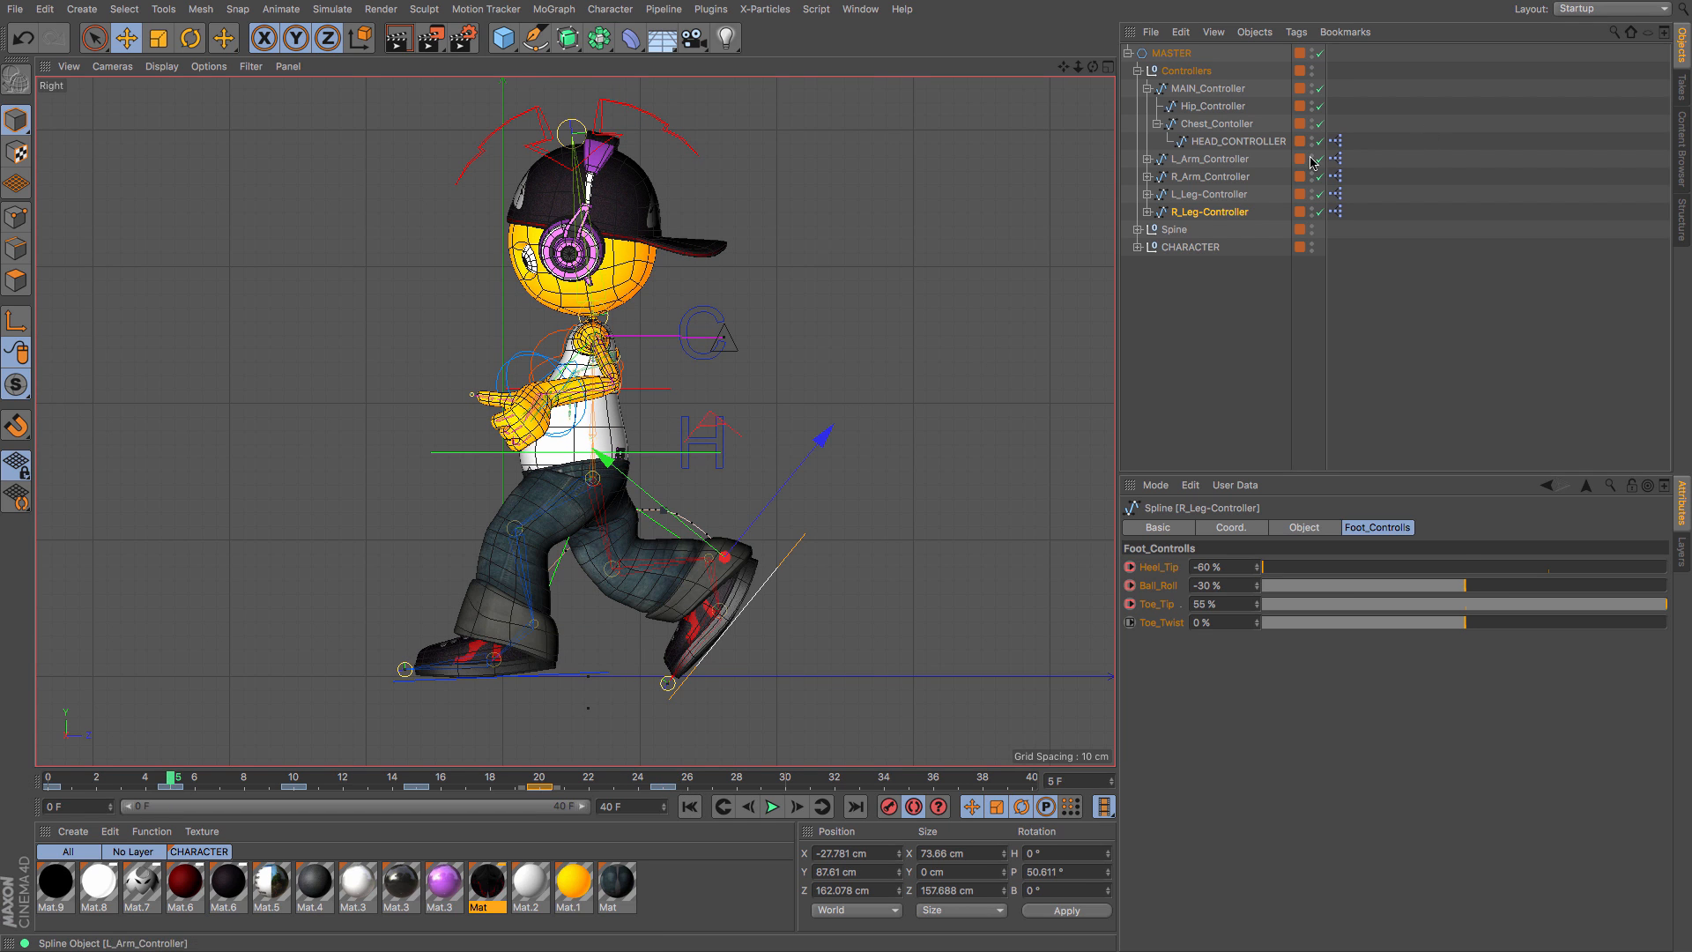
{"action": "left_click", "coordinate": [1217, 197]}
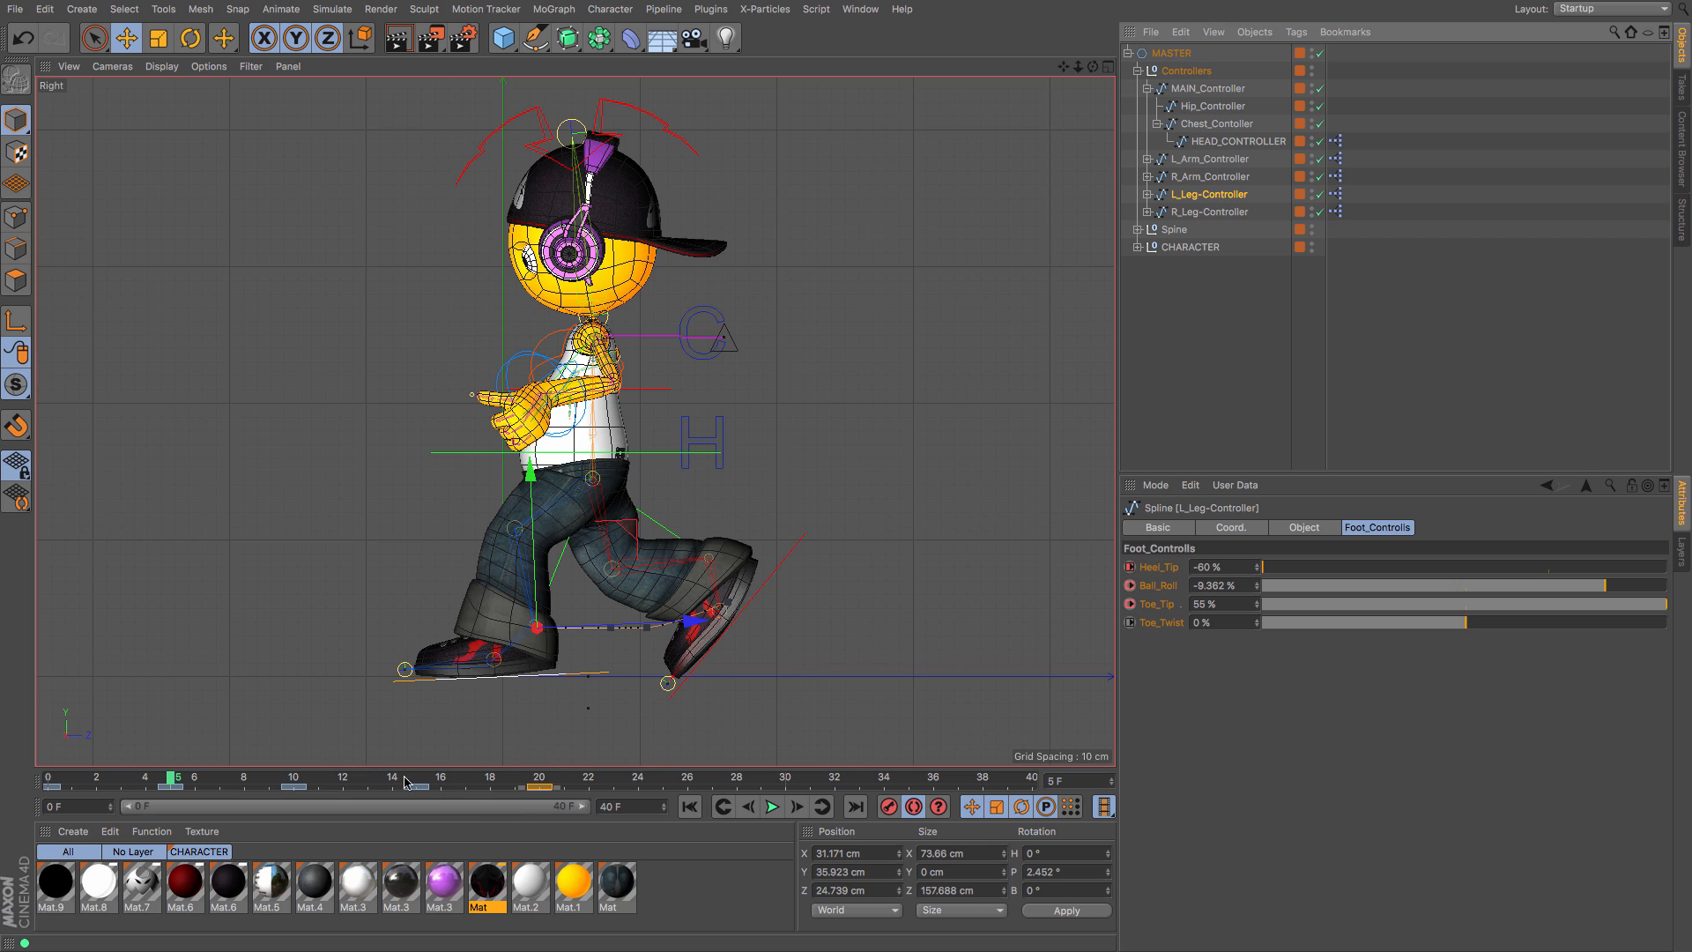
{"action": "left_click_drag", "start_coordinate": [189, 781], "coordinate": [662, 784]}
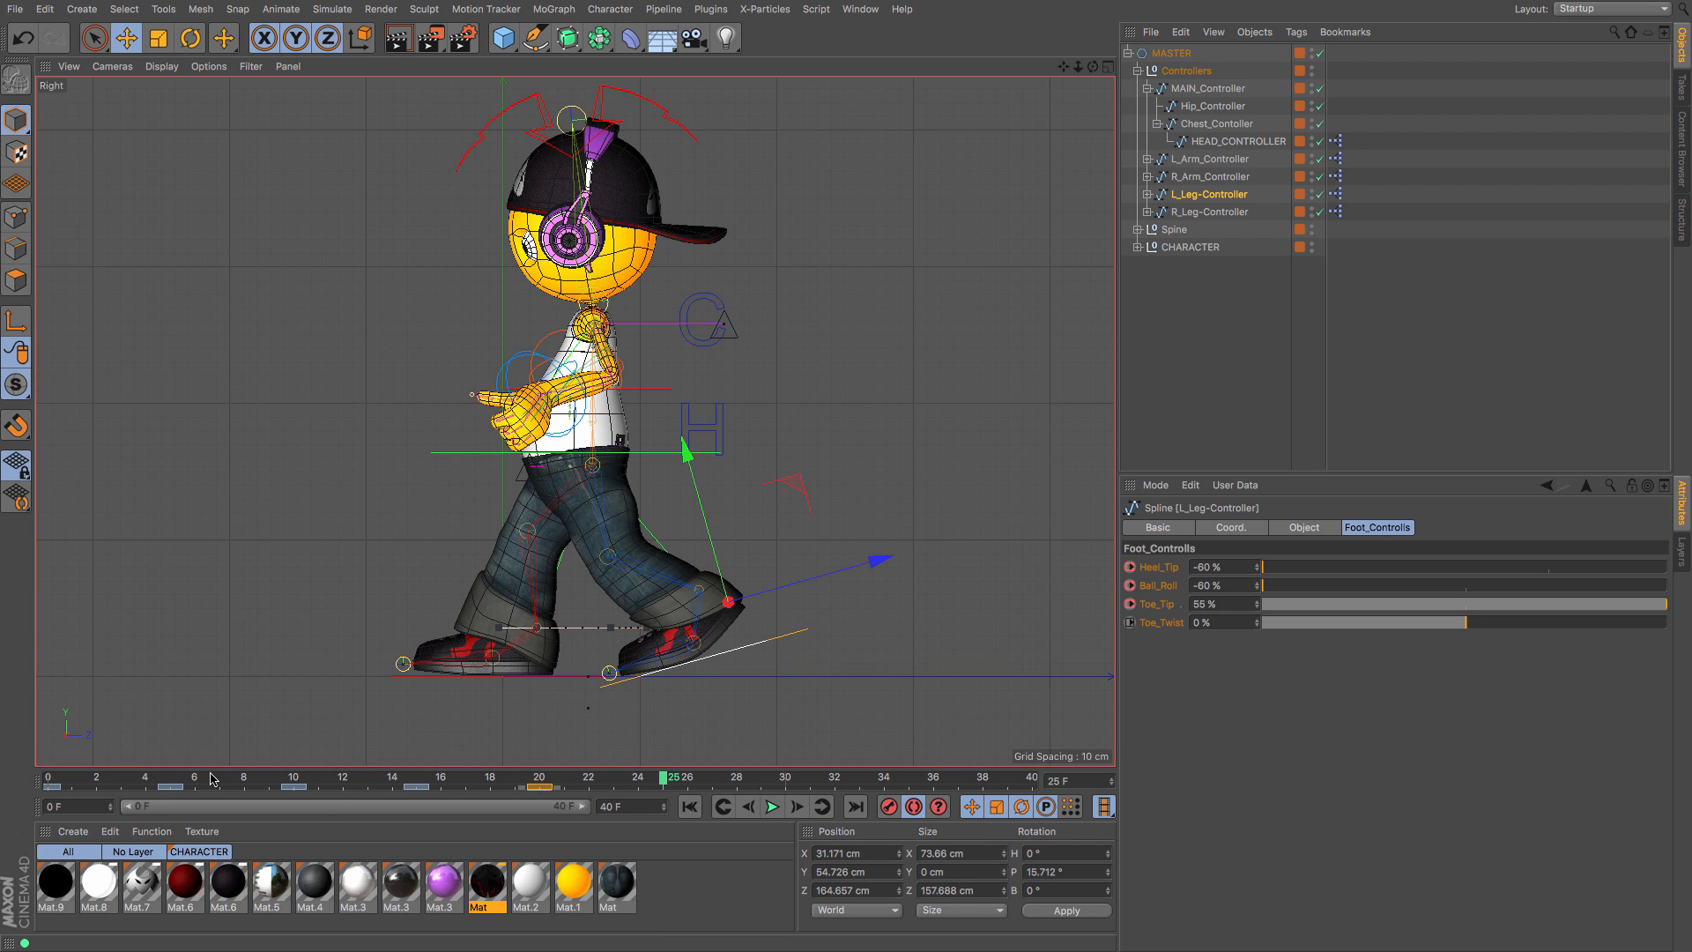
Step: Set L_Leg-Controller's Z position at frame 25 to 162.078 cm, matching R_Leg-Controller at frame 5
{"action": "left_click", "coordinate": [1199, 212]}
{"action": "left_click", "coordinate": [179, 781]}
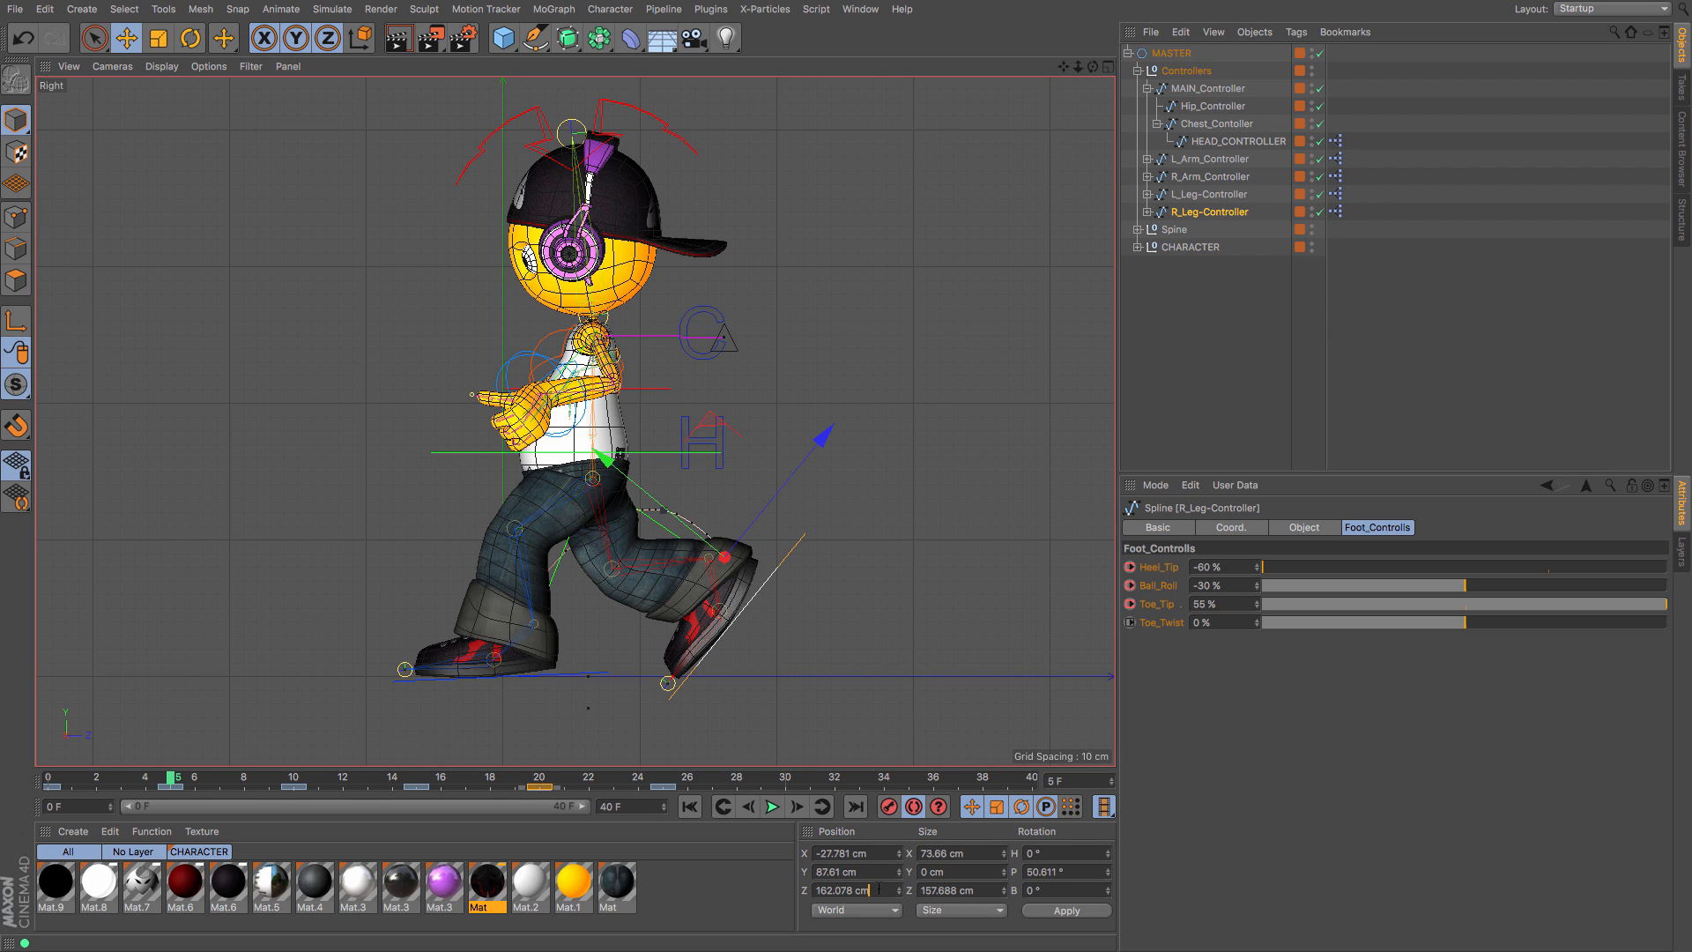
{"action": "key", "text": "ctrl+a"}
{"action": "left_click", "coordinate": [1225, 194]}
{"action": "left_click", "coordinate": [664, 780]}
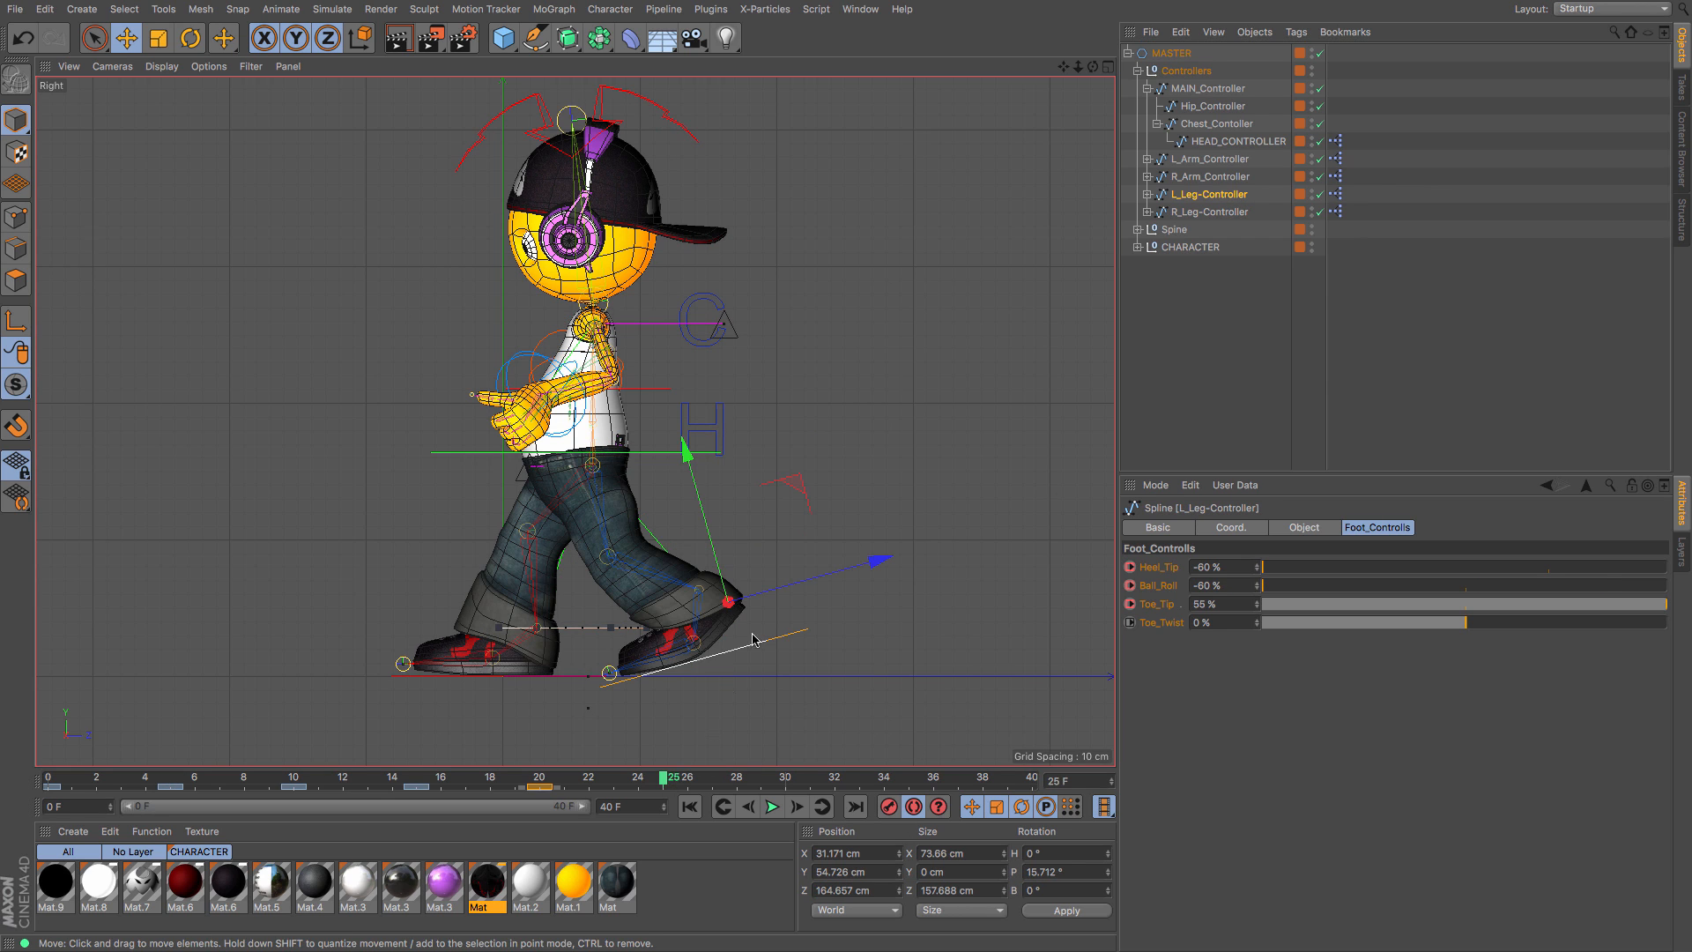
{"action": "left_click", "coordinate": [876, 891]}
{"action": "key", "text": "ctrl+a"}
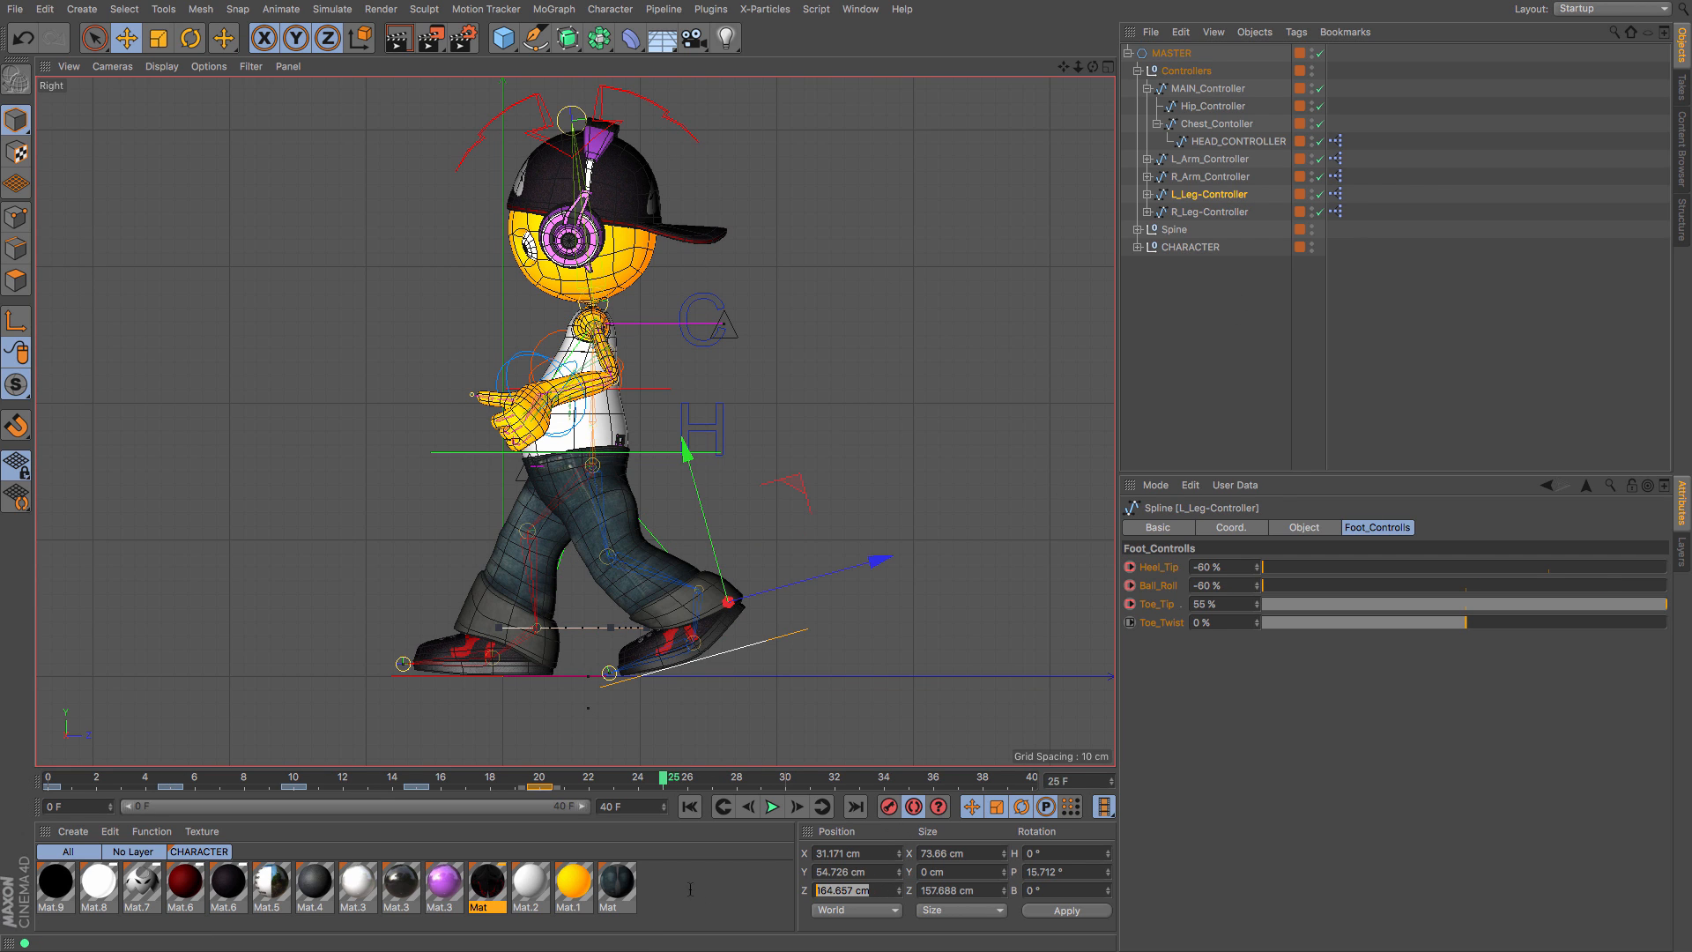
{"action": "type", "text": "162.078"}
{"action": "key", "text": "Return"}
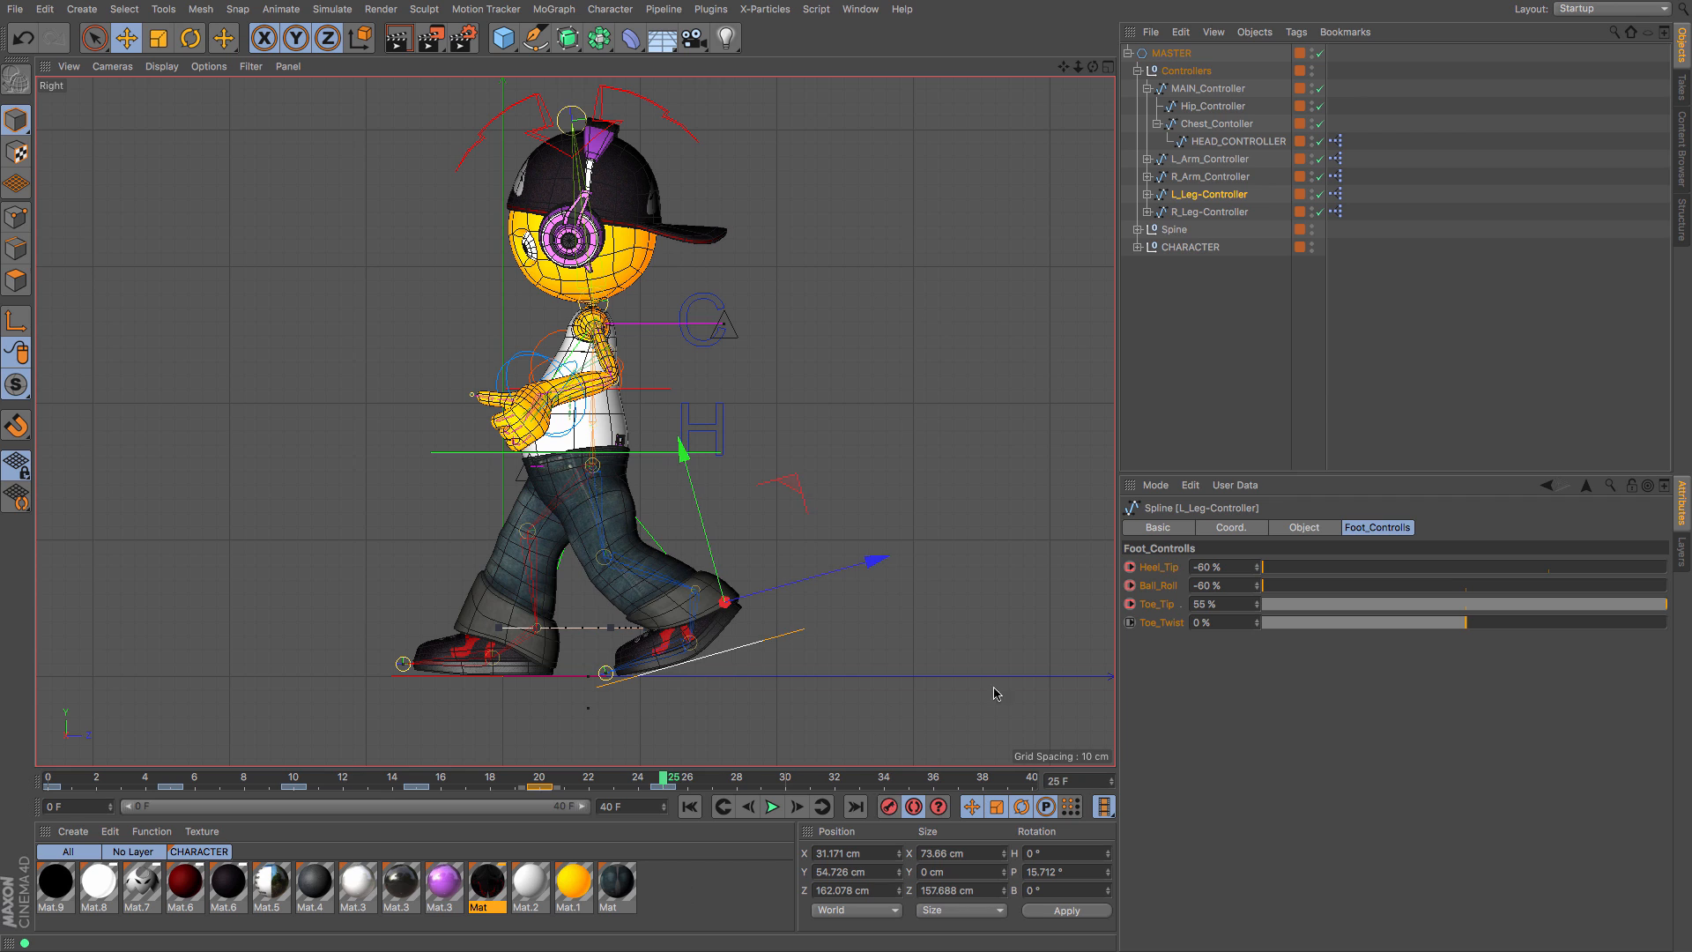
Step: Match L_Leg-Controller's Y position at frame 25 to R_Leg-Controller's frame 5 value of 87.61 cm
{"action": "left_click", "coordinate": [1200, 212]}
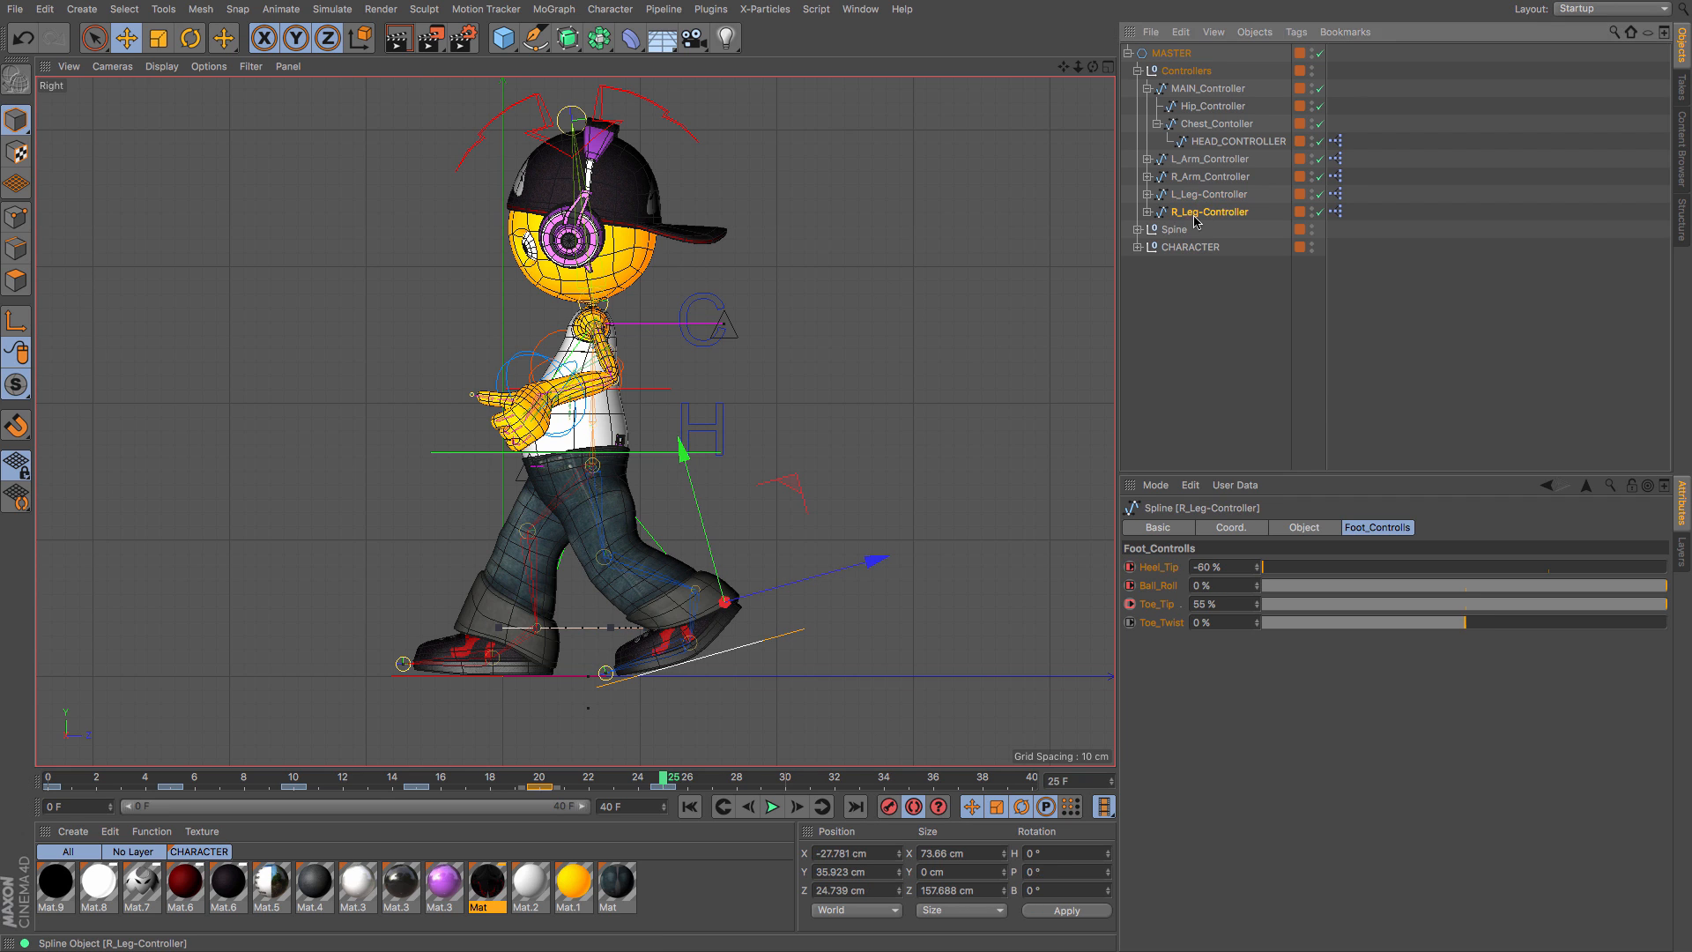
{"action": "left_click", "coordinate": [175, 781]}
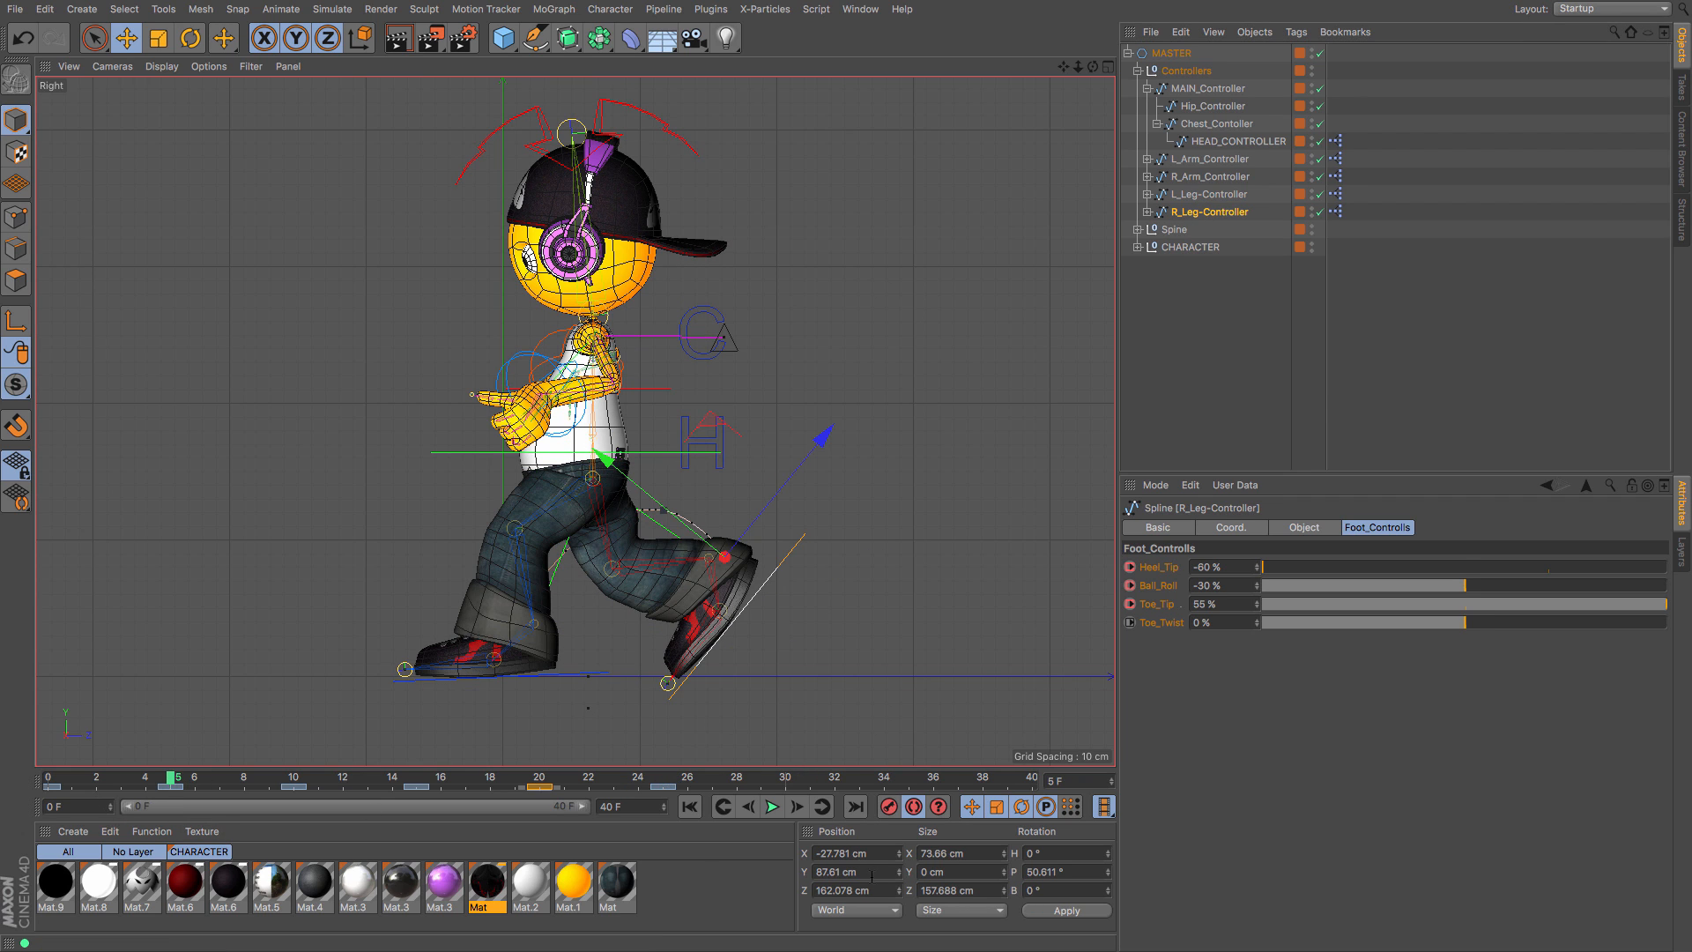
{"action": "left_click_drag", "start_coordinate": [869, 871], "coordinate": [699, 852]}
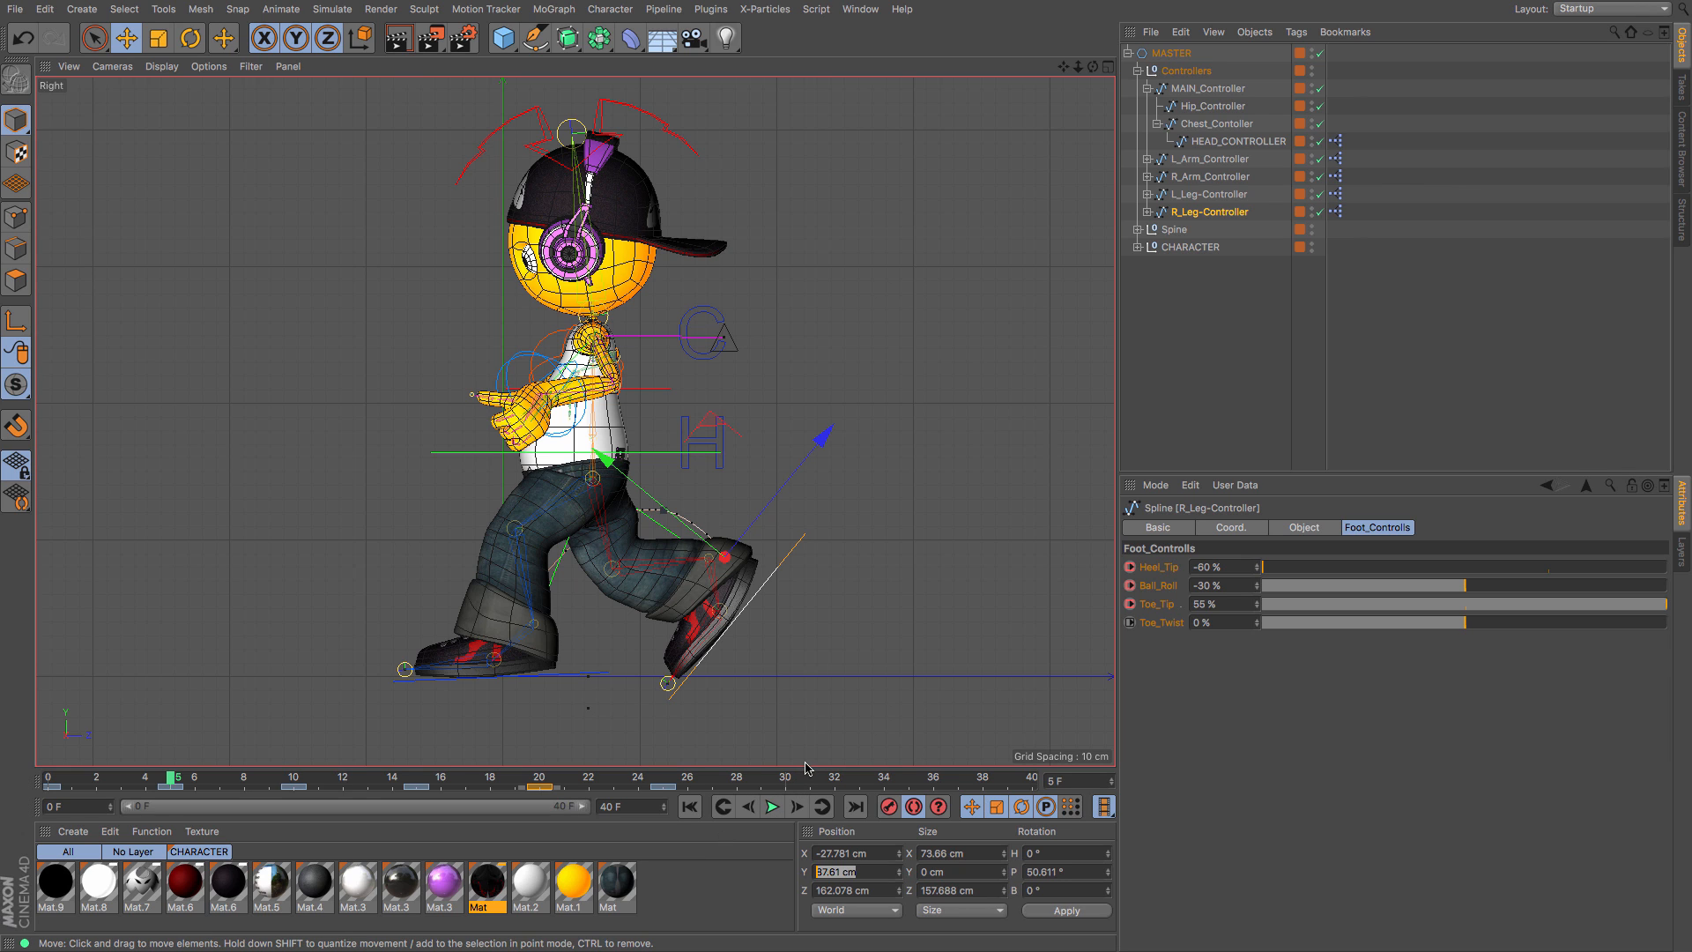
{"action": "left_click", "coordinate": [1209, 194]}
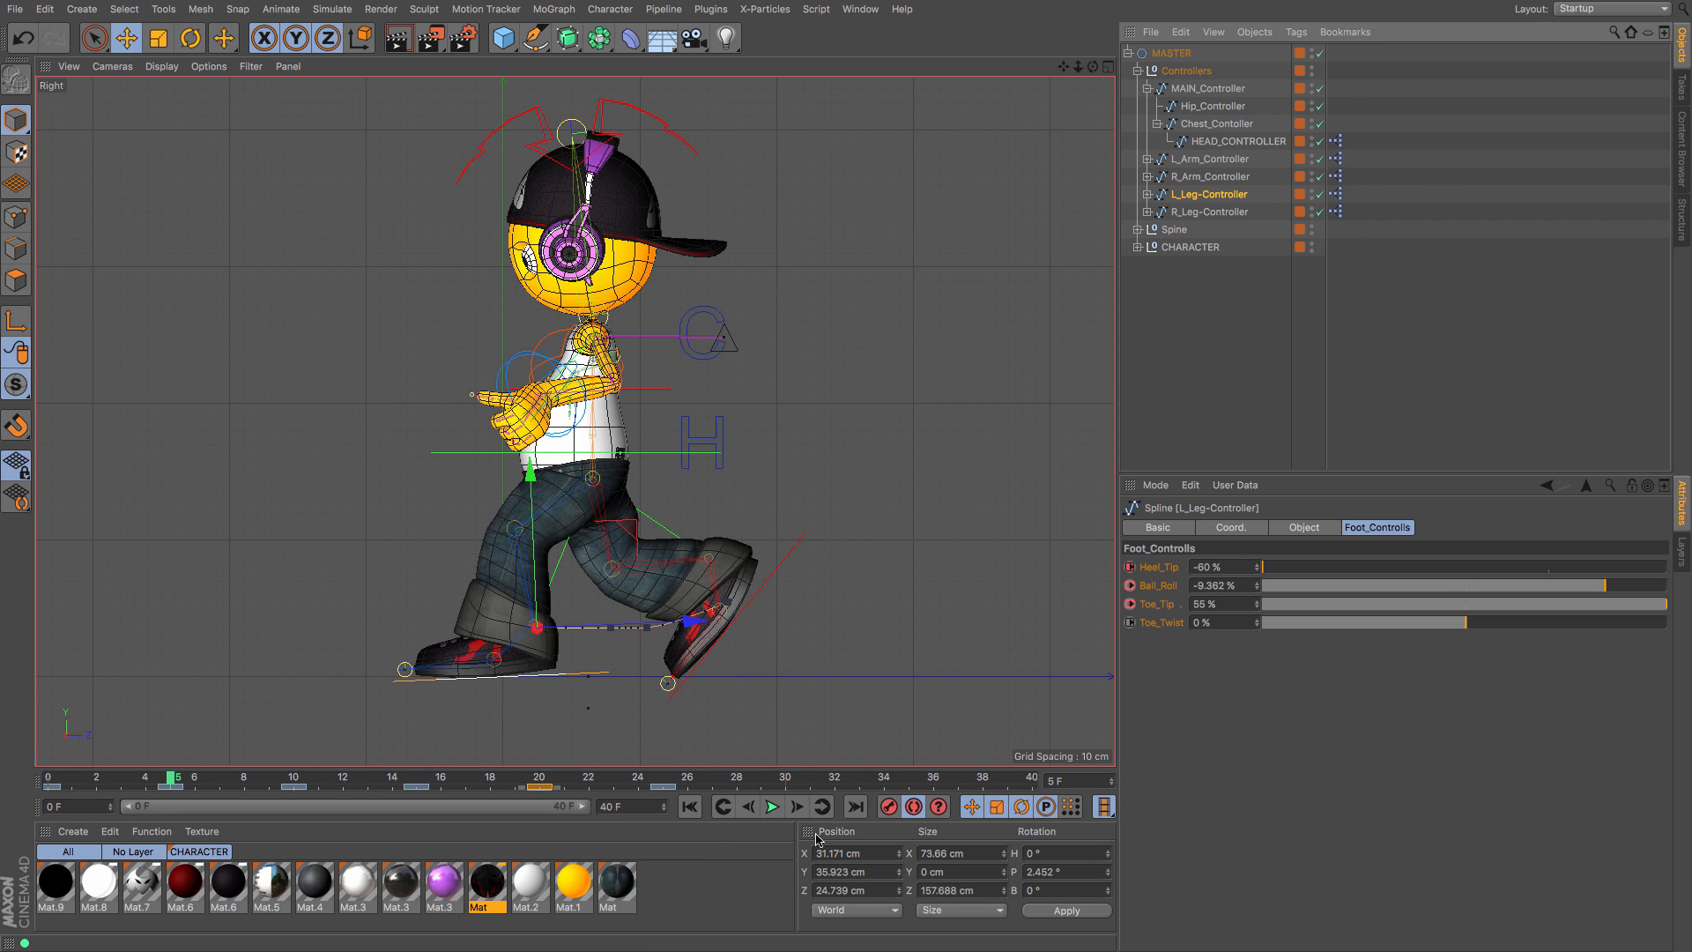
{"action": "left_click", "coordinate": [672, 780]}
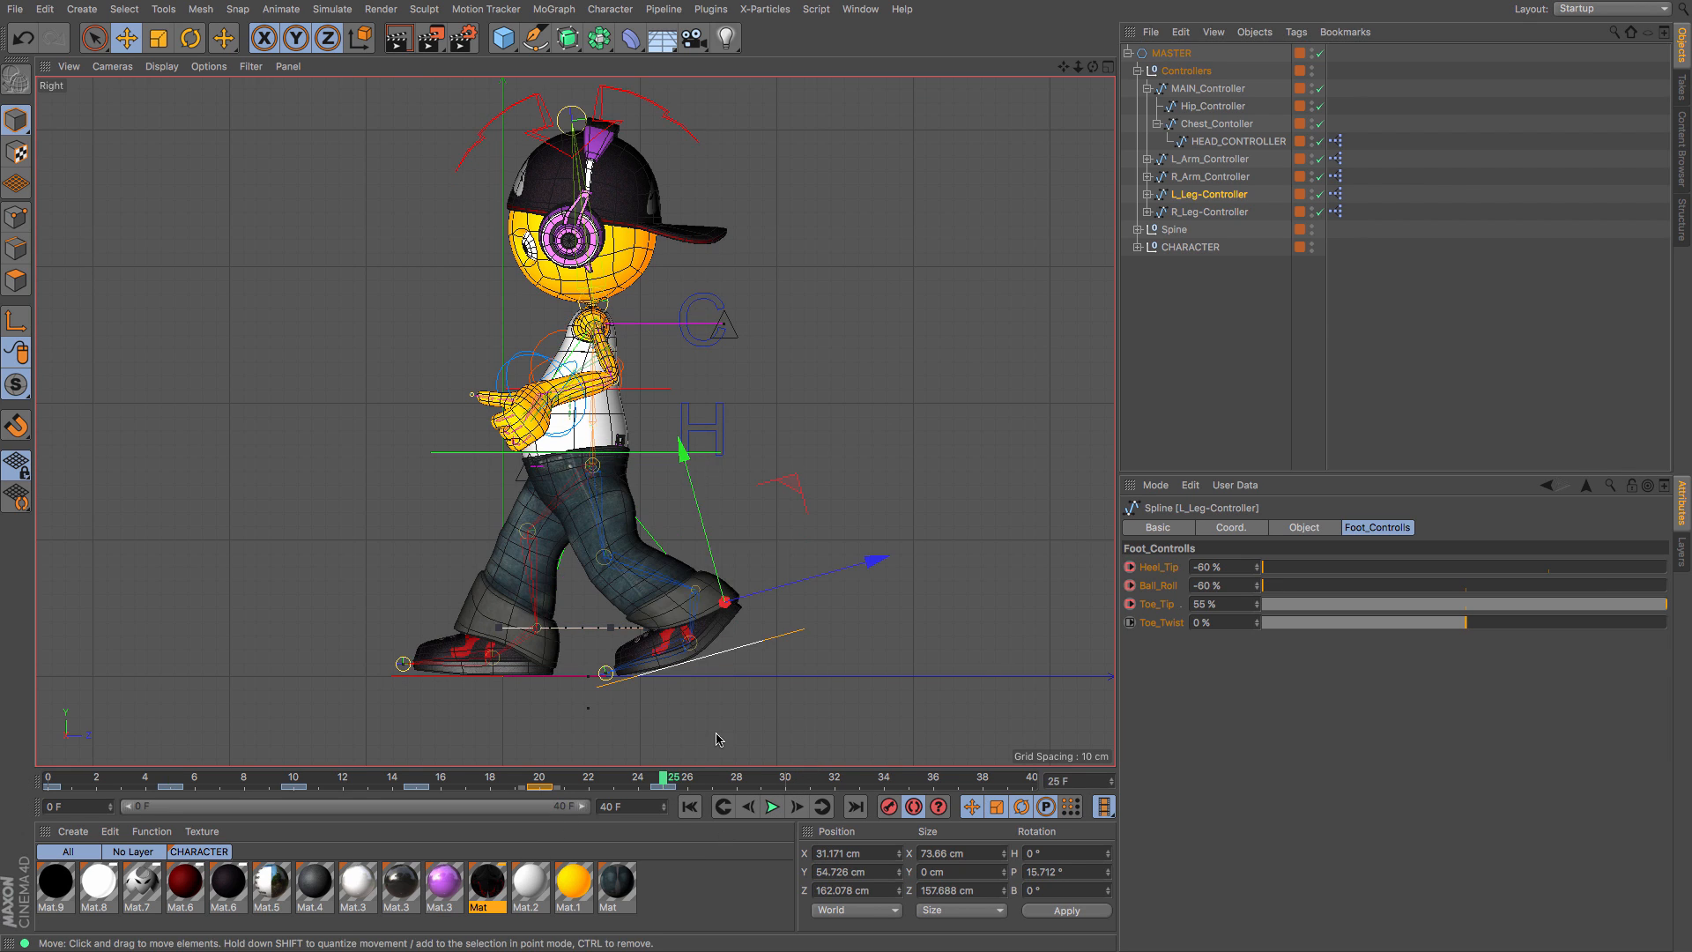
{"action": "left_click", "coordinate": [876, 872]}
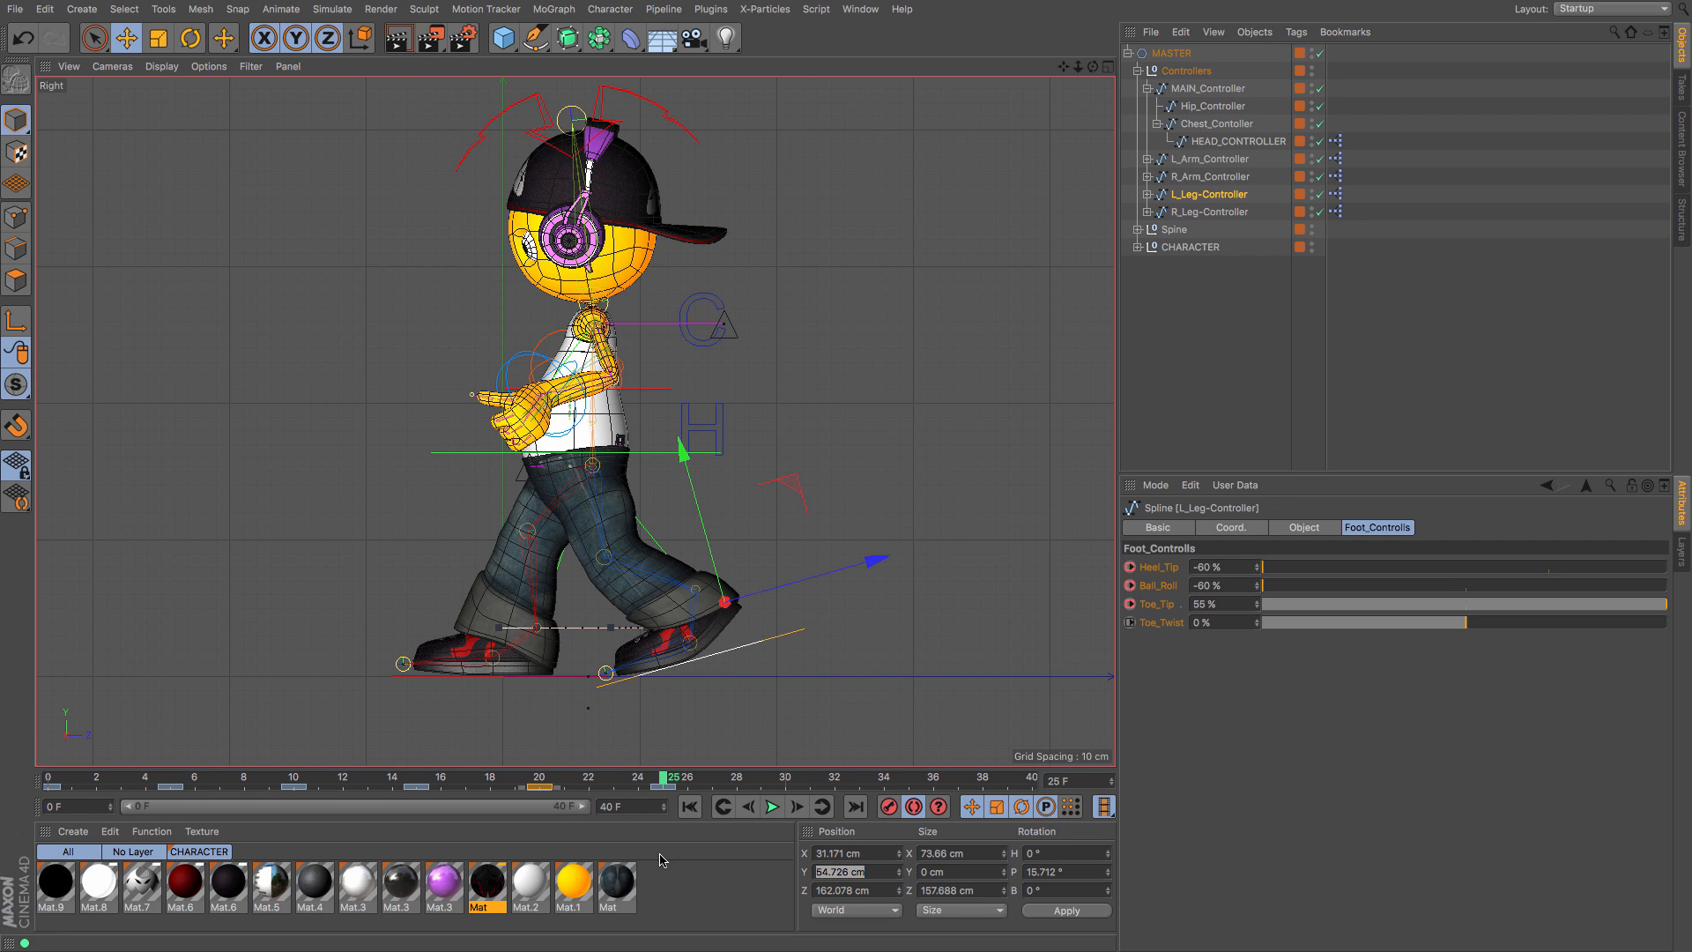
{"action": "type", "text": "87.61"}
{"action": "key", "text": "Return"}
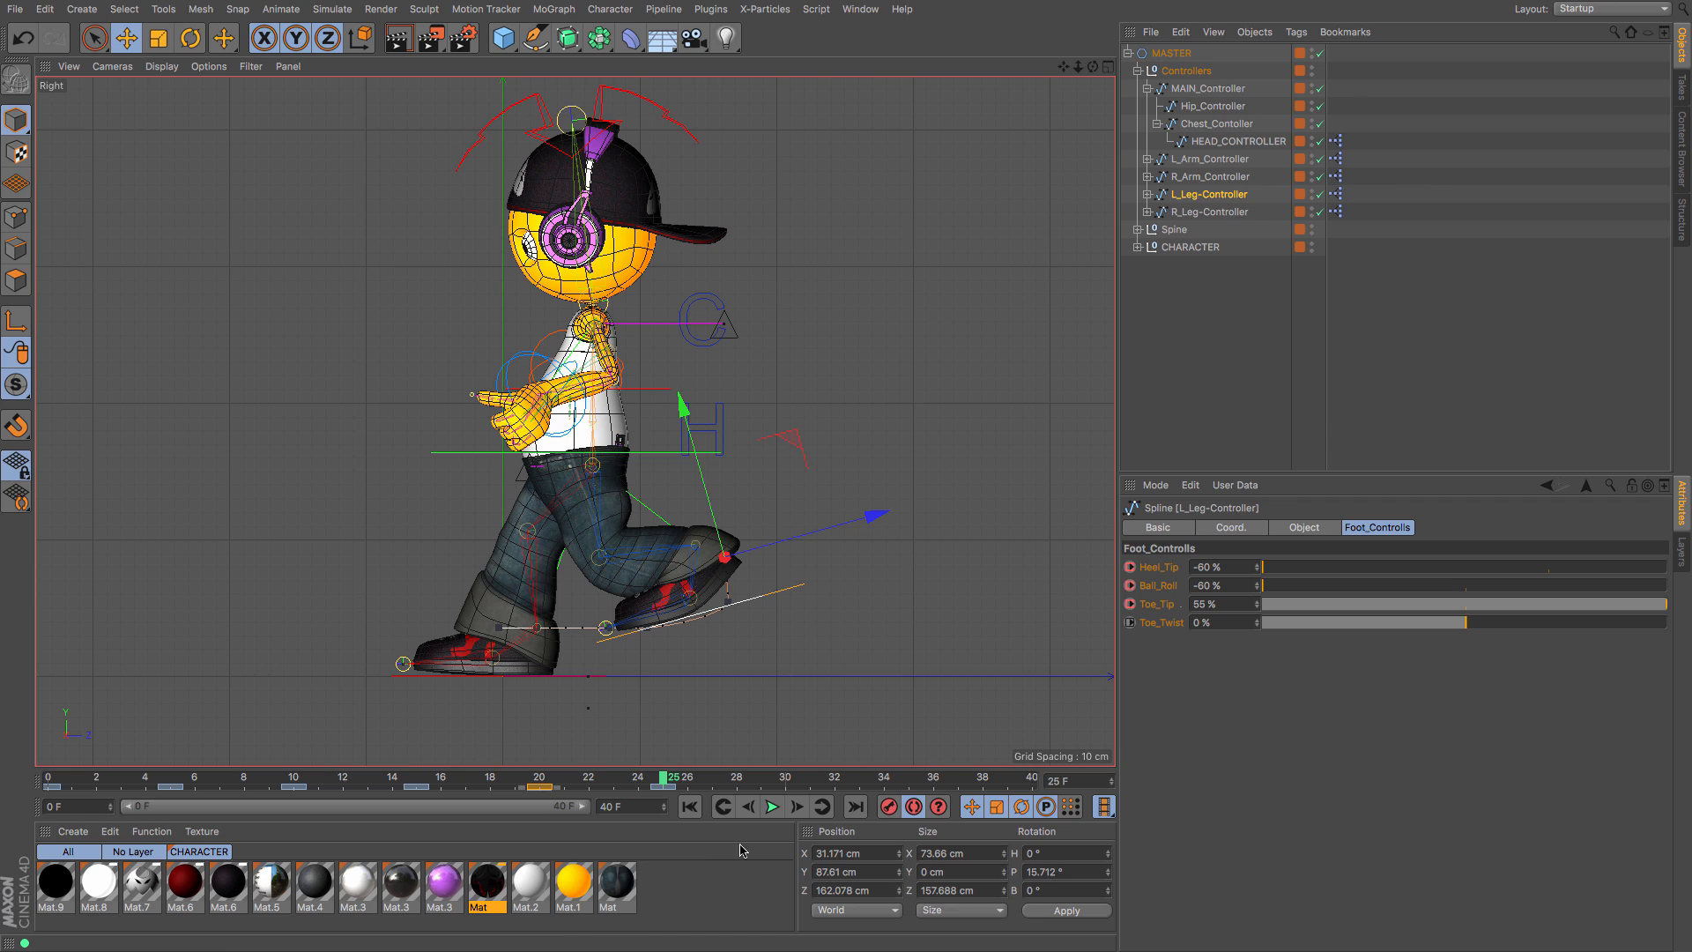
Step: Set L_Leg-Controller's P rotation at frame 25 to 50.611°, taken from R_Leg-Controller at frame 5
{"action": "left_click", "coordinate": [1204, 213]}
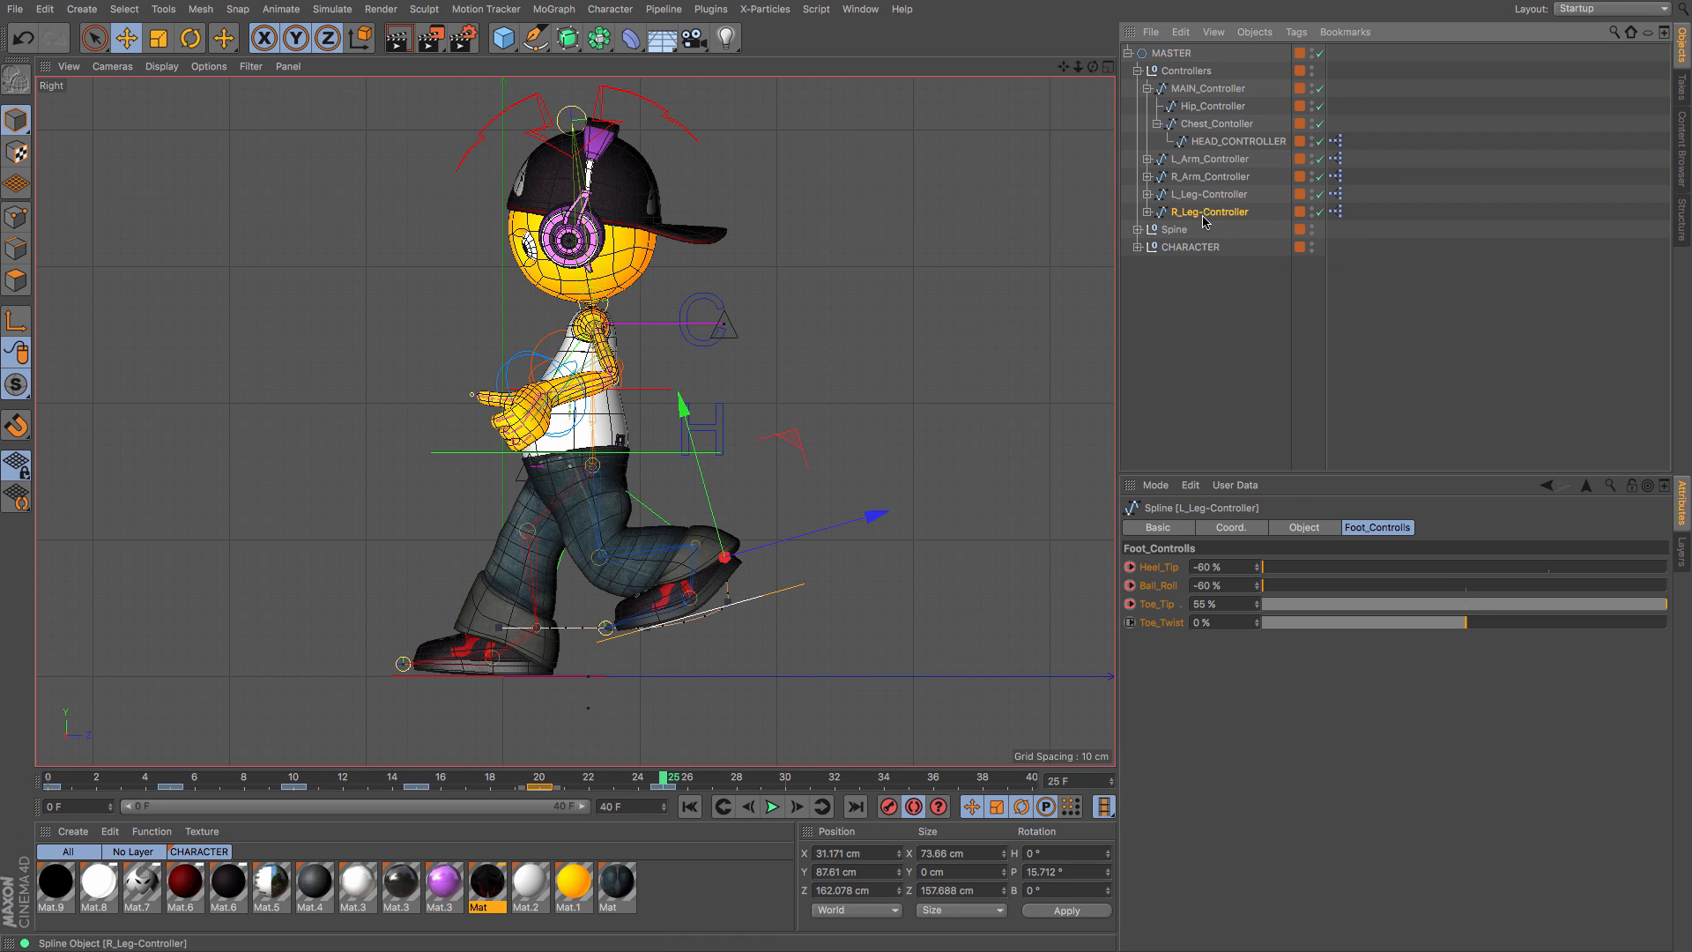
{"action": "left_click", "coordinate": [171, 780]}
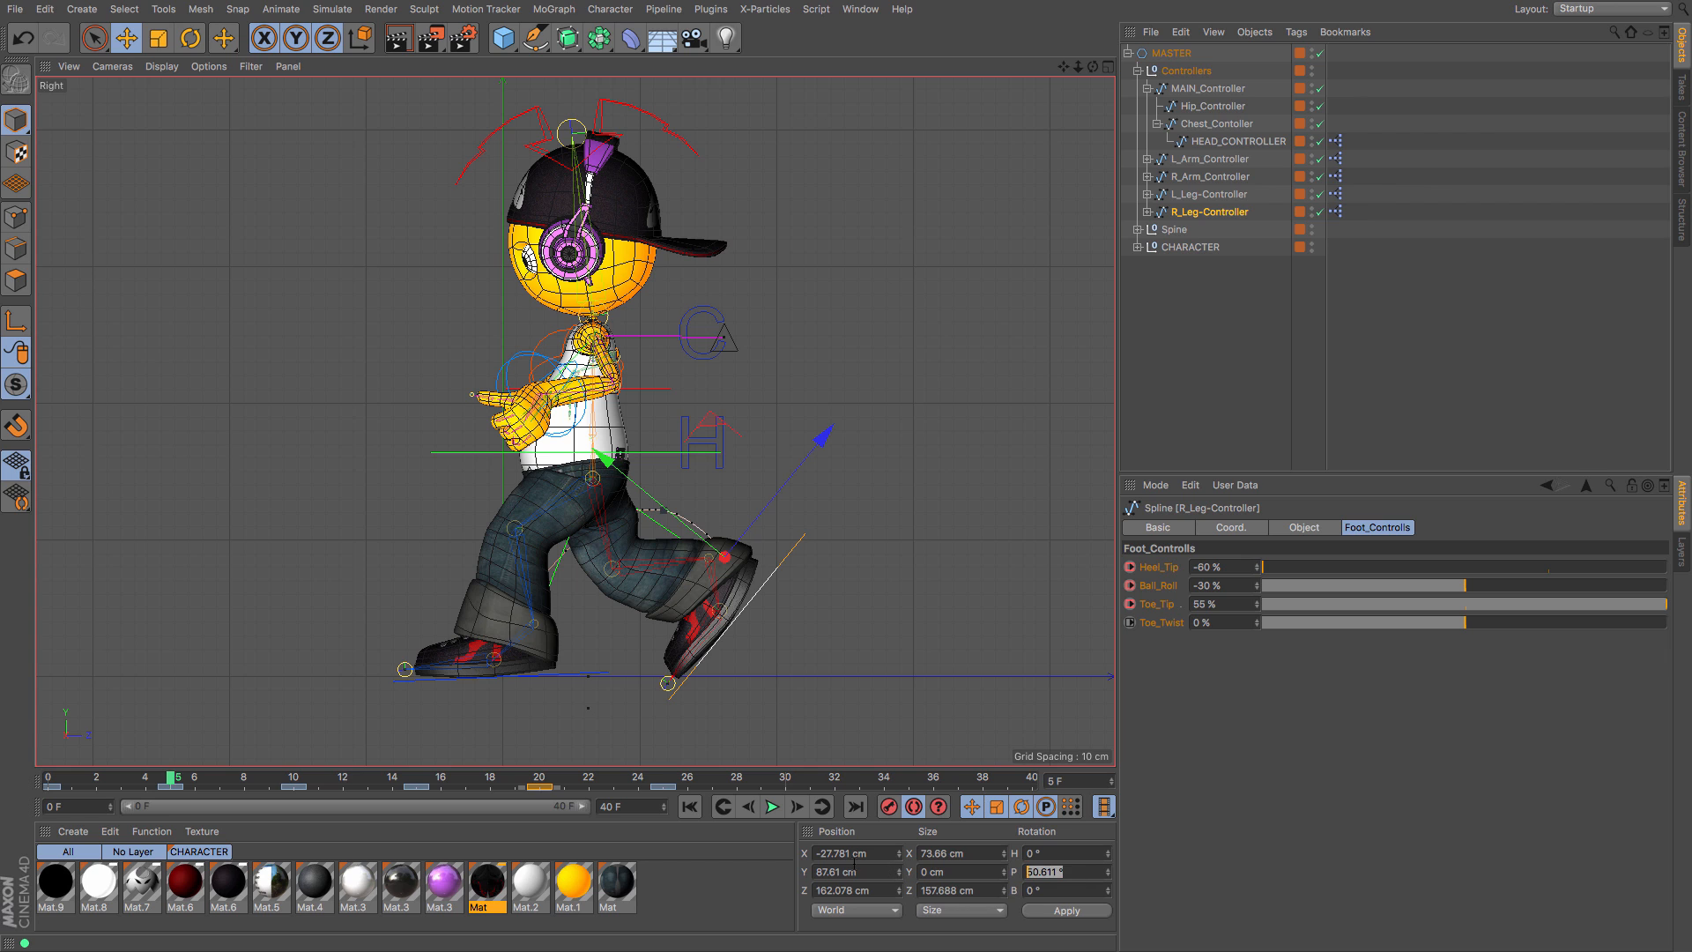
{"action": "left_click", "coordinate": [688, 676]}
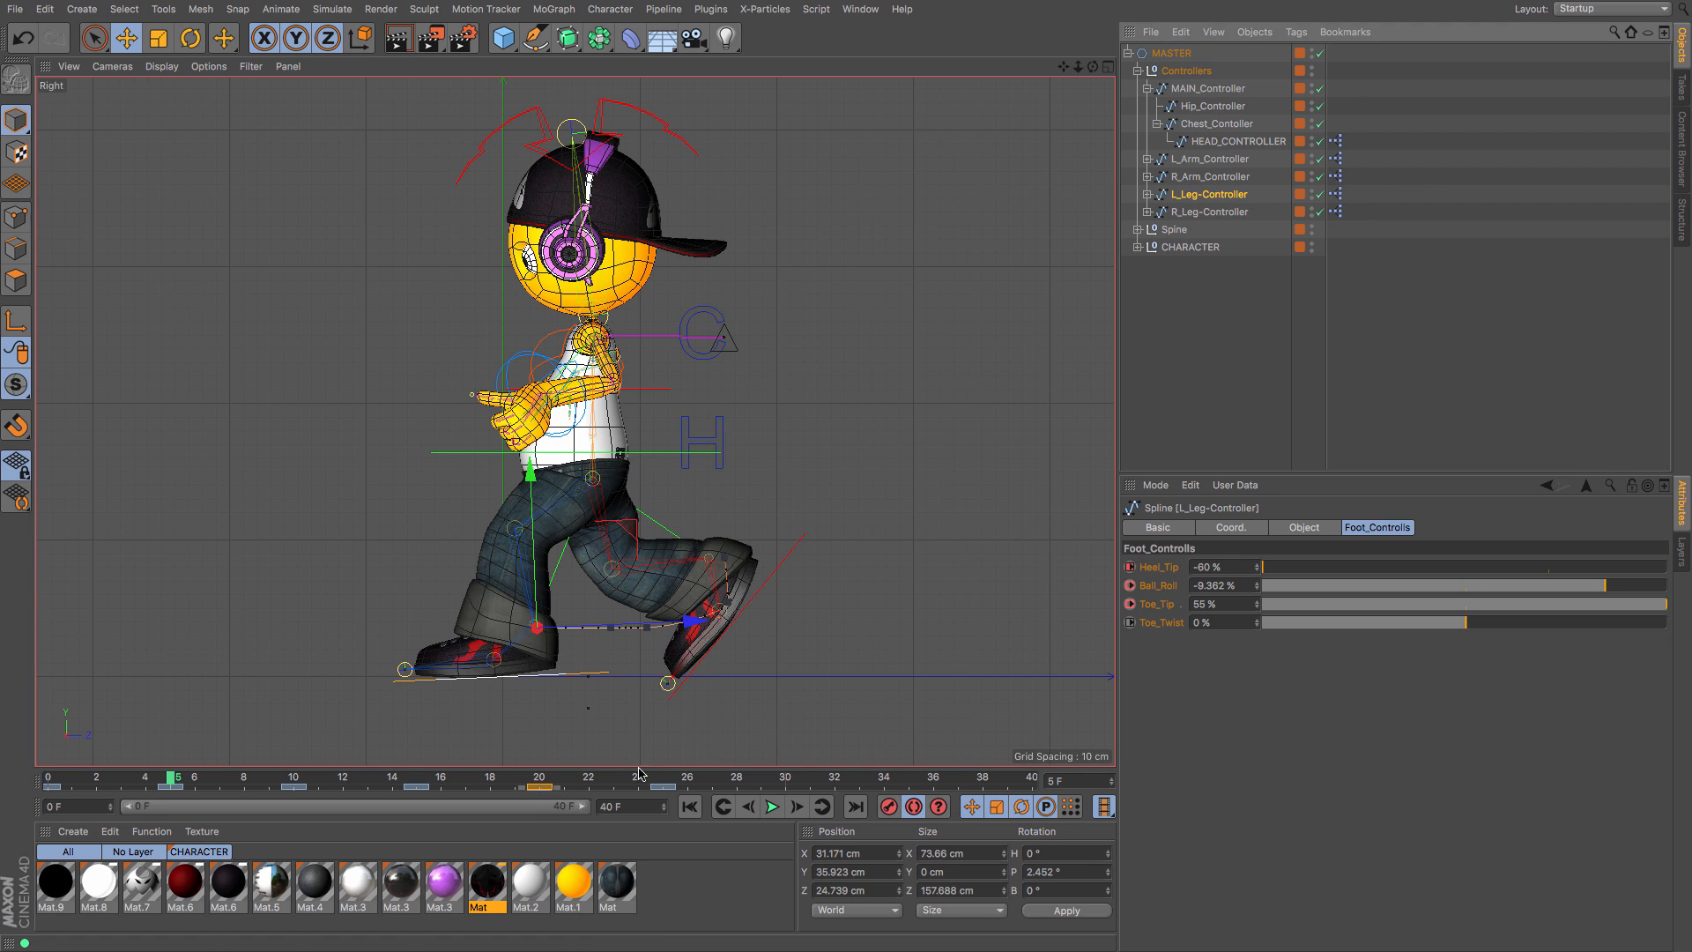
{"action": "left_click", "coordinate": [663, 780]}
{"action": "double_click", "coordinate": [1076, 875]}
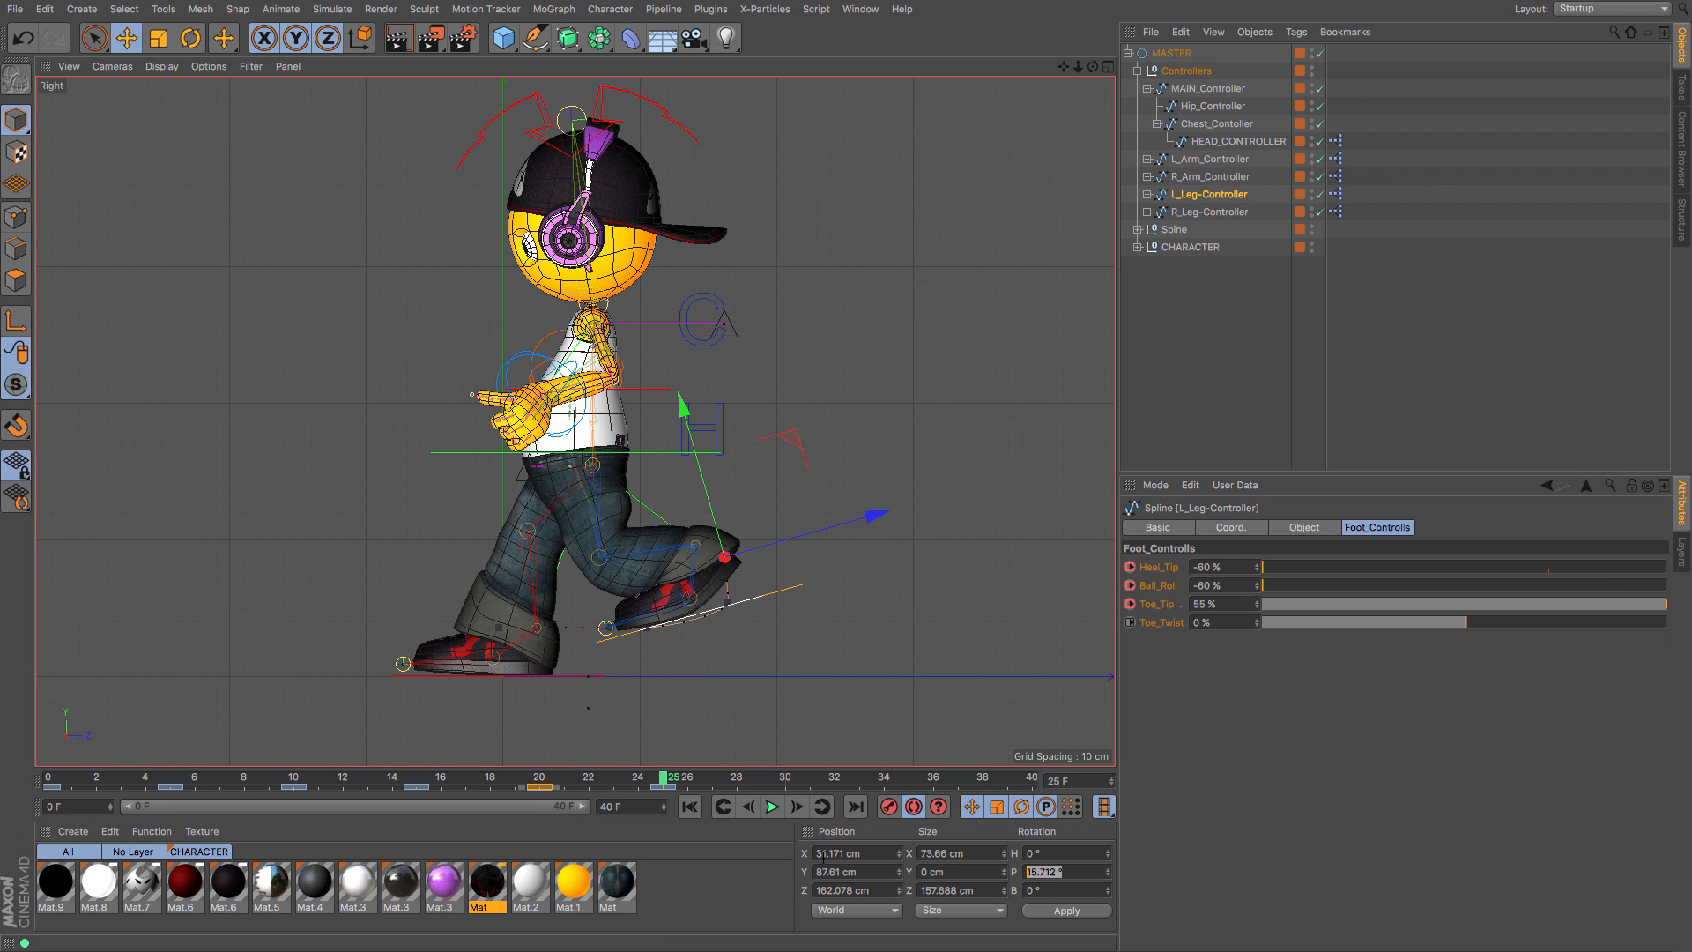
{"action": "type", "text": "50.611"}
{"action": "key", "text": "Return"}
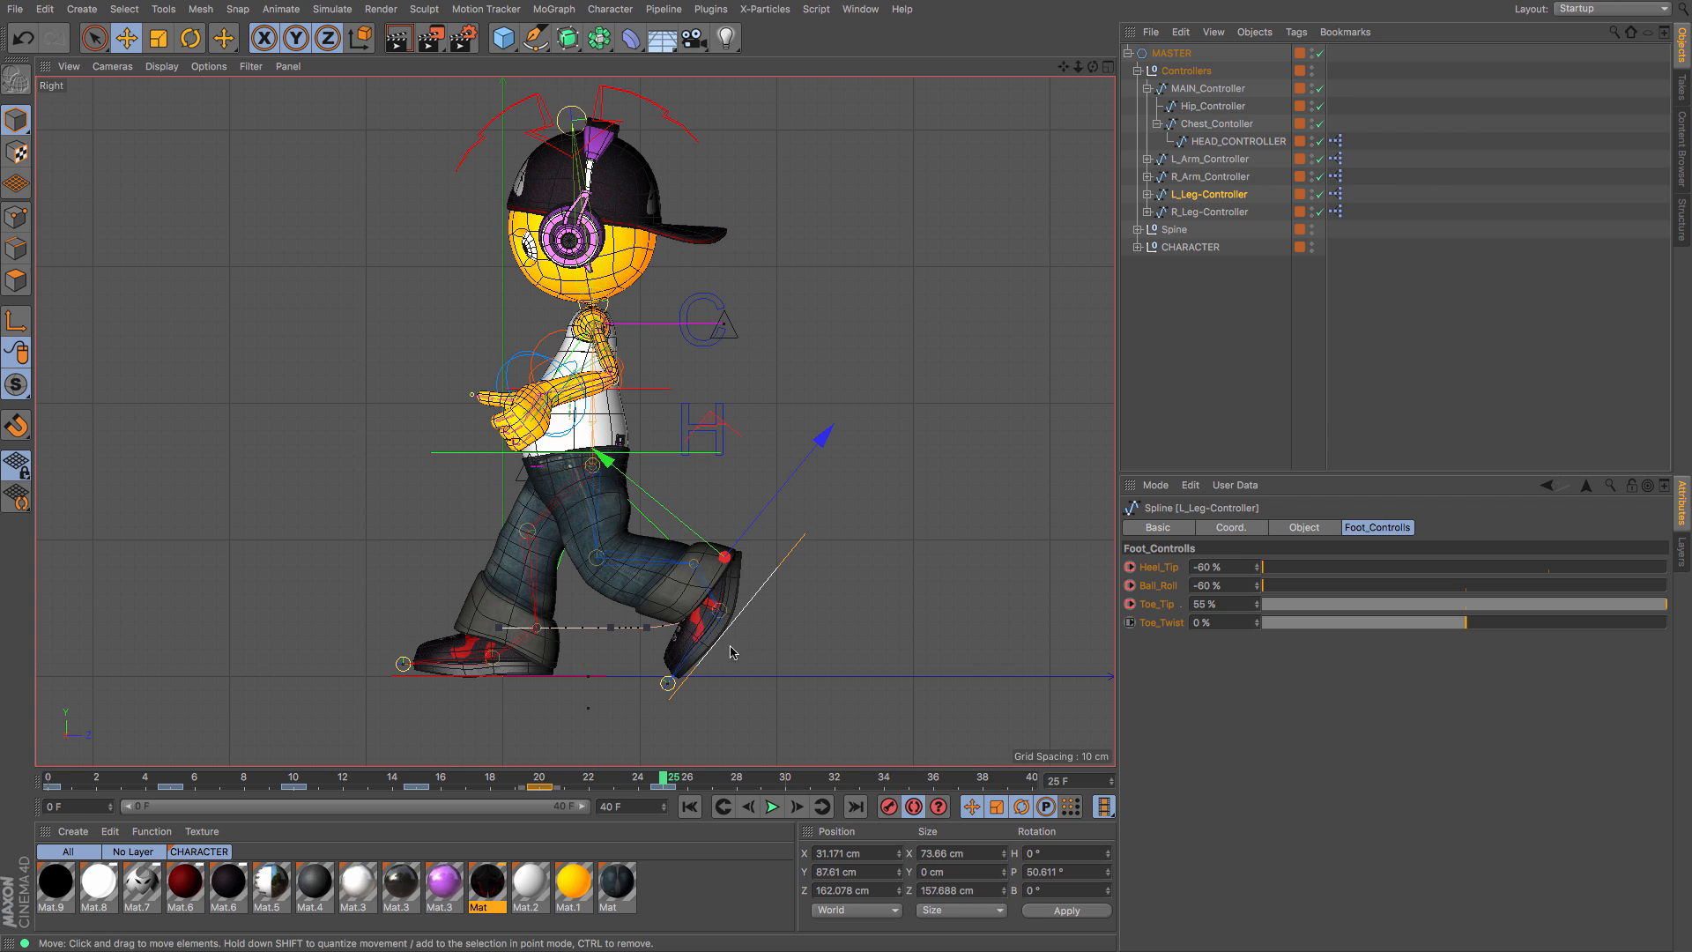
Step: Set L_Leg-Controller's Ball_Roll at frame 25 to -30 %, as on R_Leg-Controller at frame 5, and compare the two poses
{"action": "left_click", "coordinate": [173, 780]}
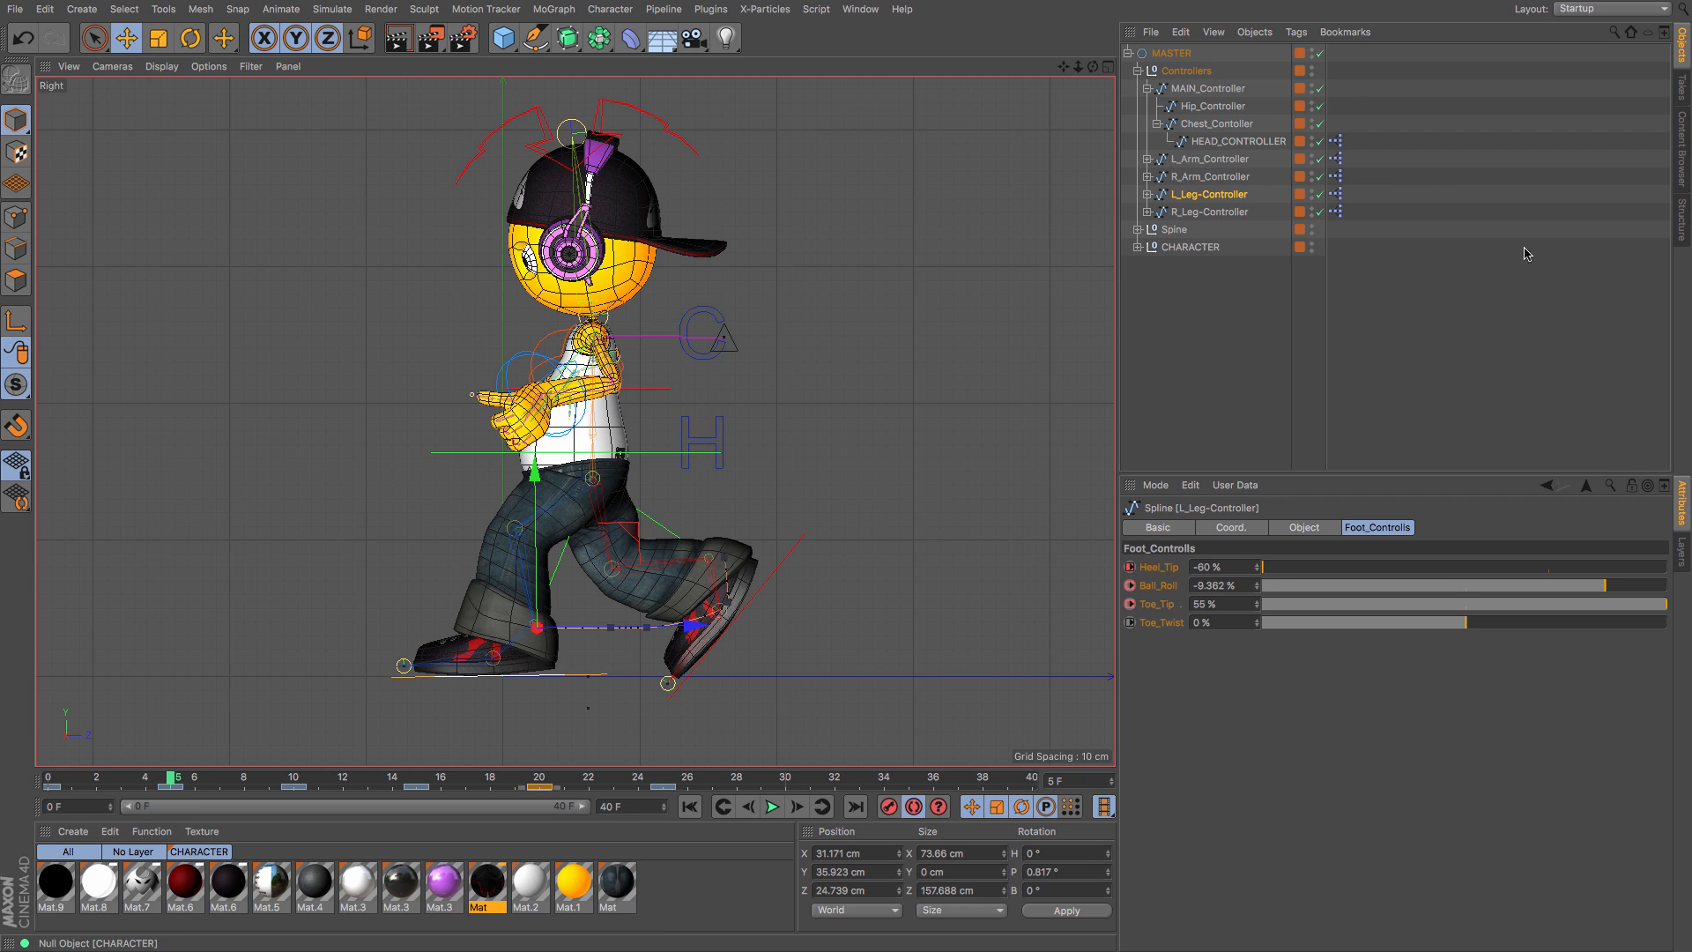
{"action": "left_click", "coordinate": [1212, 211]}
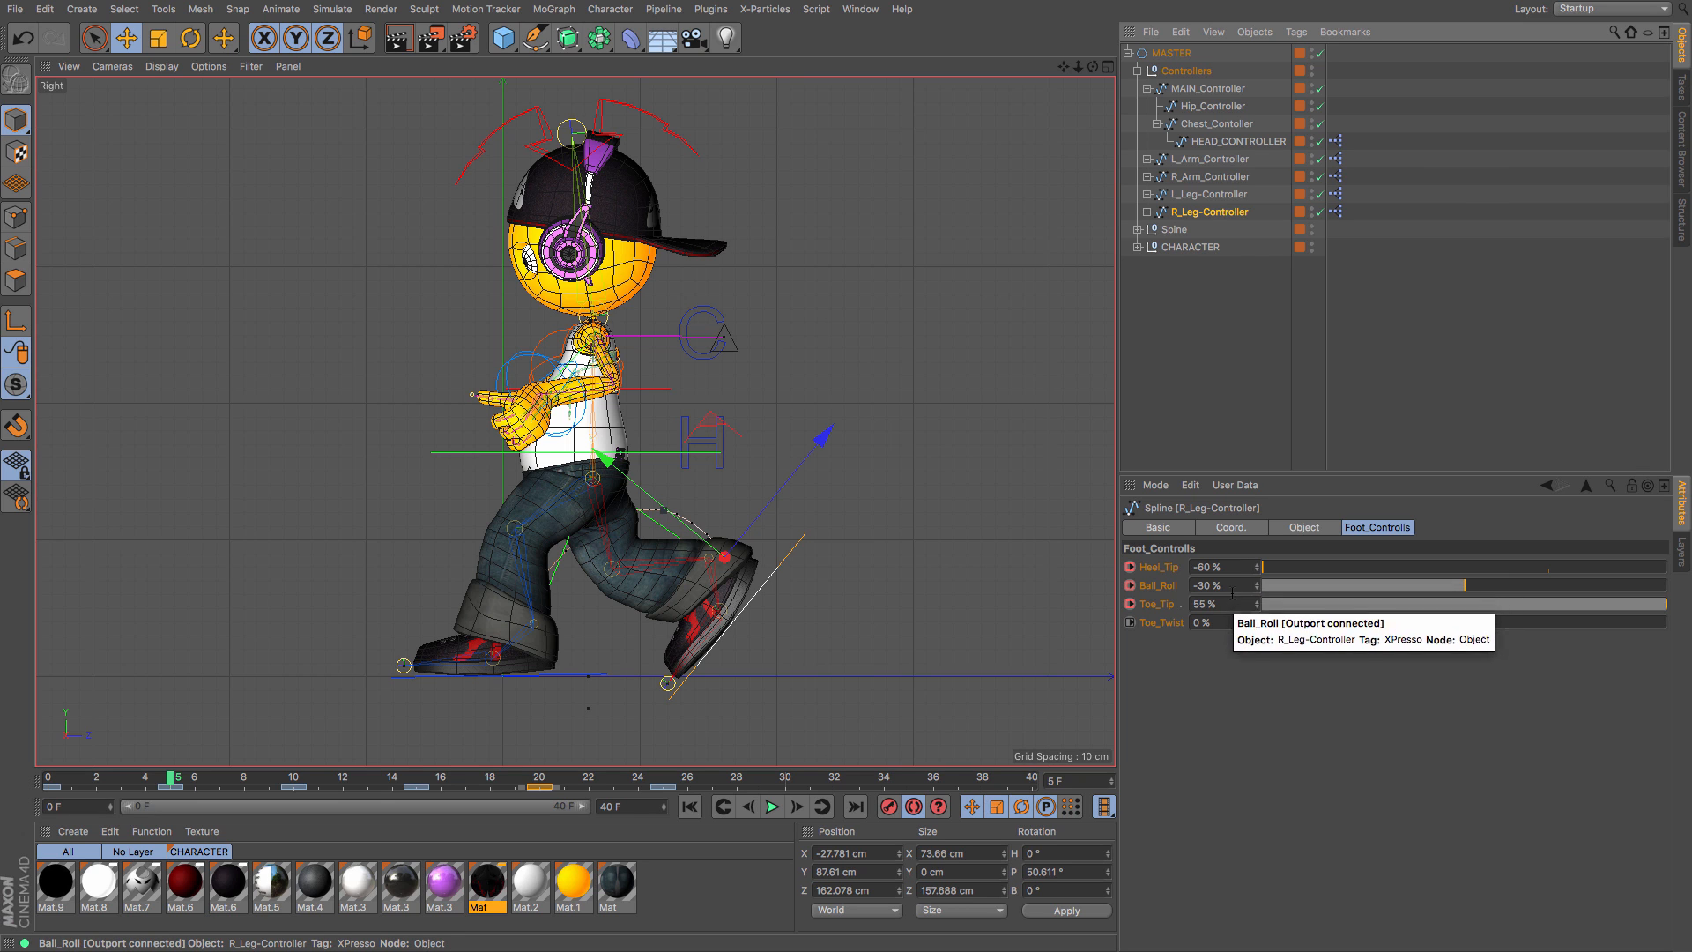
{"action": "left_click", "coordinate": [665, 781]}
{"action": "left_click", "coordinate": [1209, 194]}
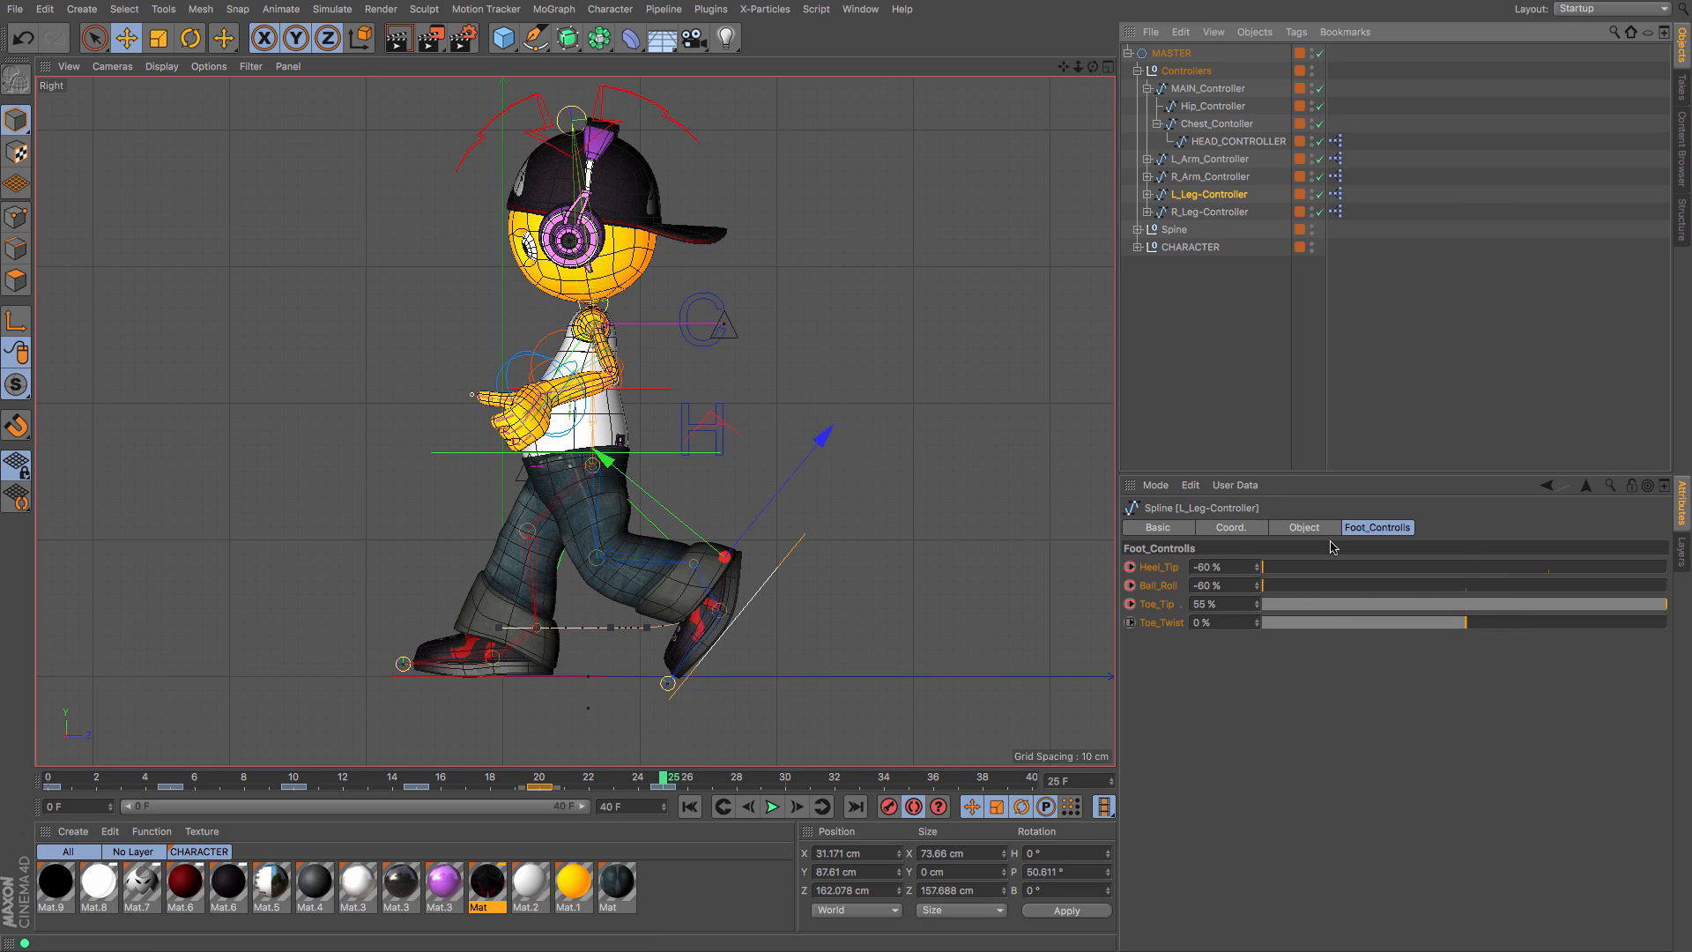
{"action": "left_click", "coordinate": [1204, 585]}
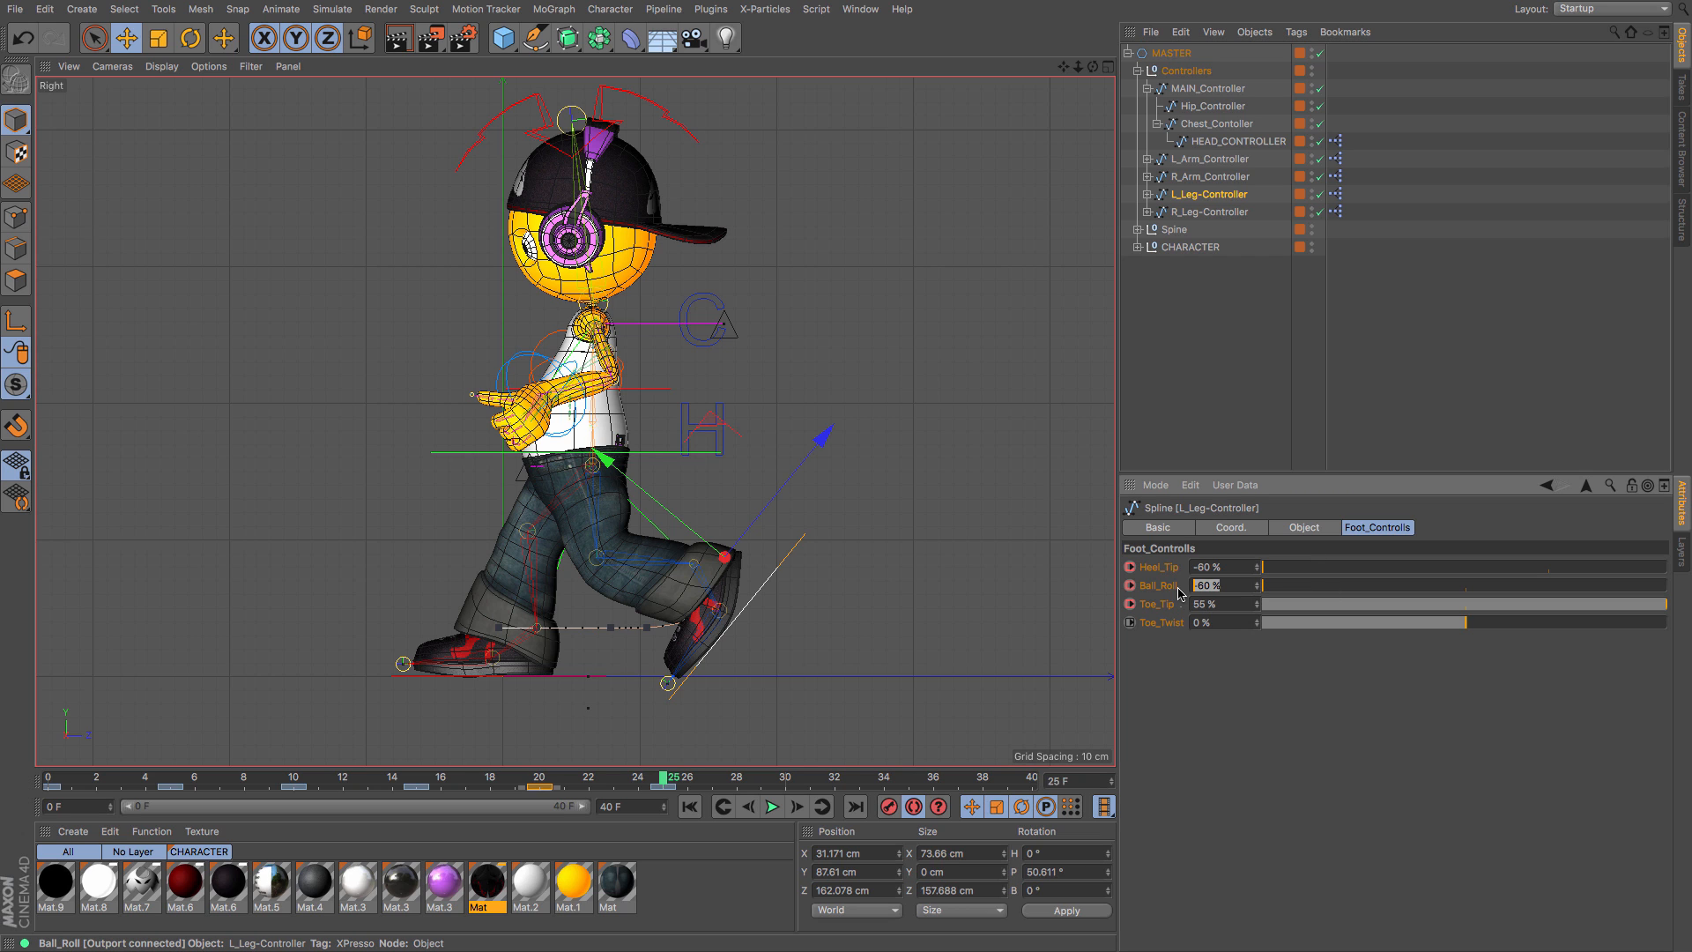
{"action": "type", "text": "-30"}
{"action": "key", "text": "Return"}
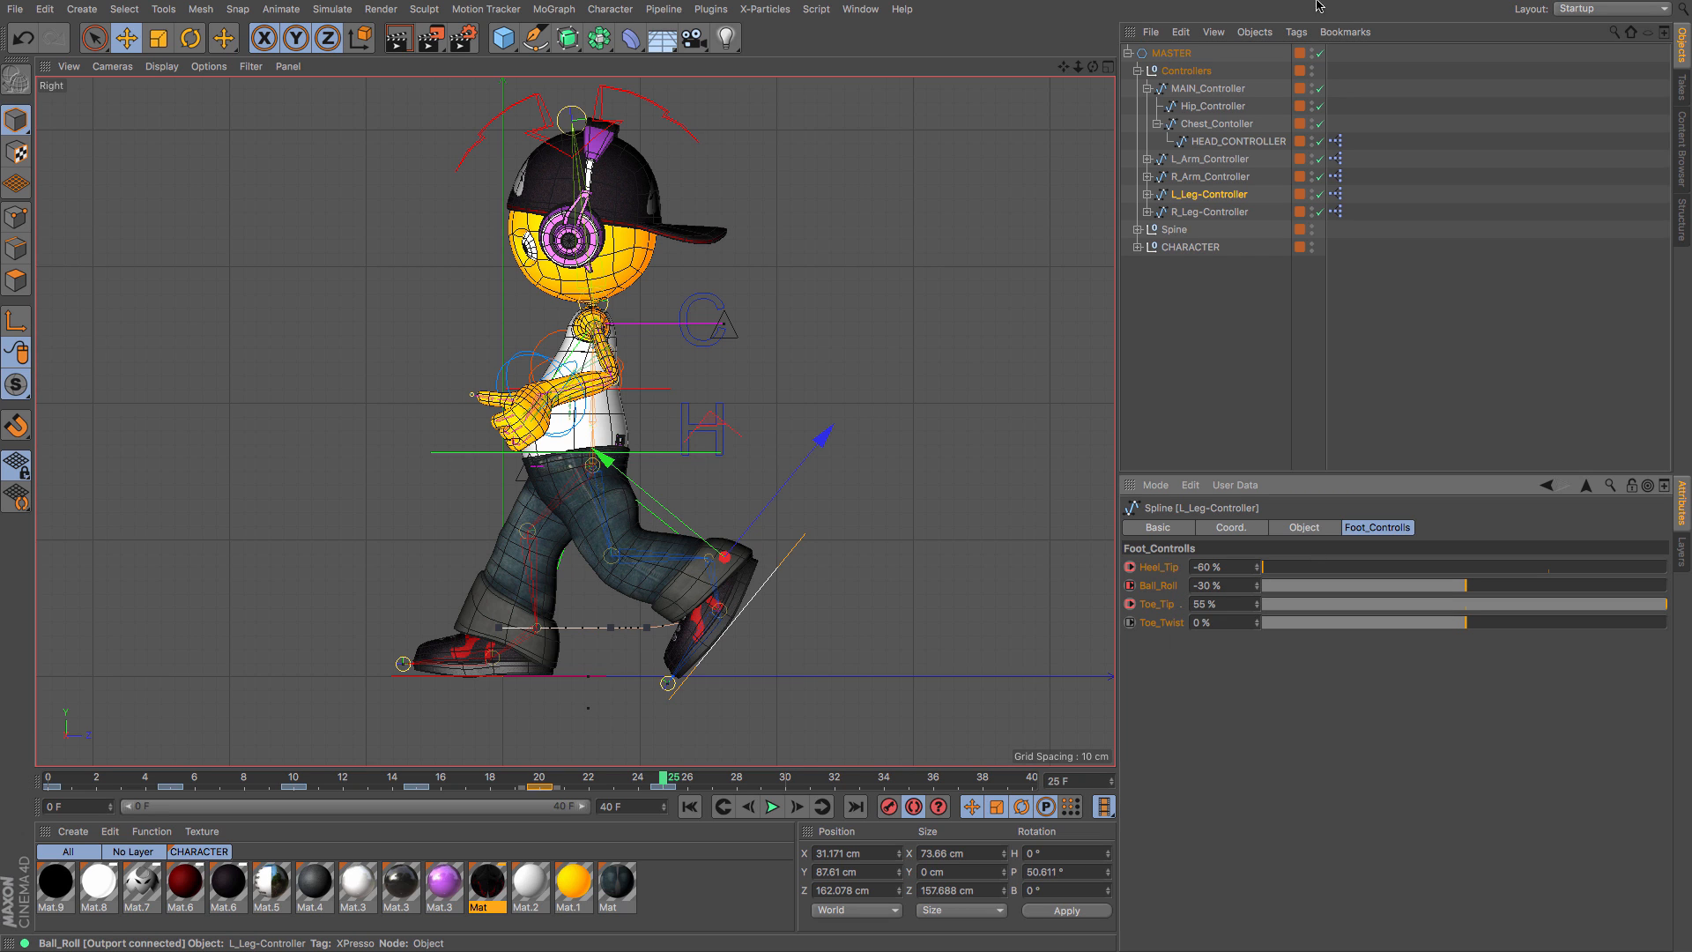
{"action": "left_click", "coordinate": [174, 780]}
{"action": "left_click", "coordinate": [666, 779]}
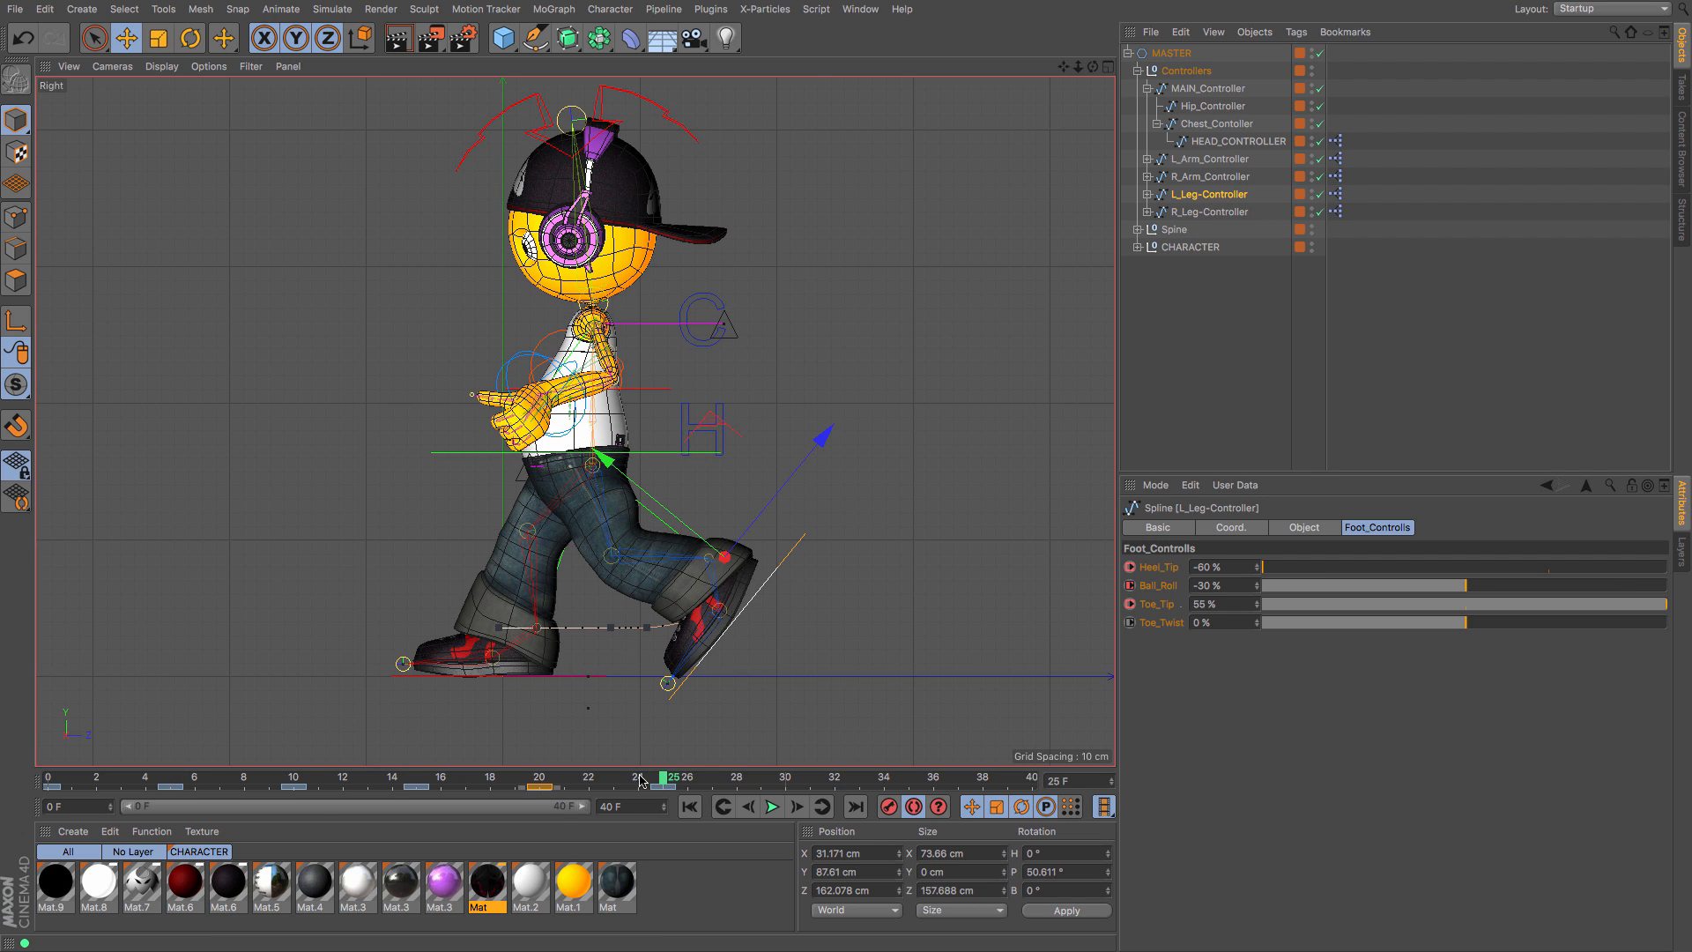
{"action": "left_click", "coordinate": [173, 780]}
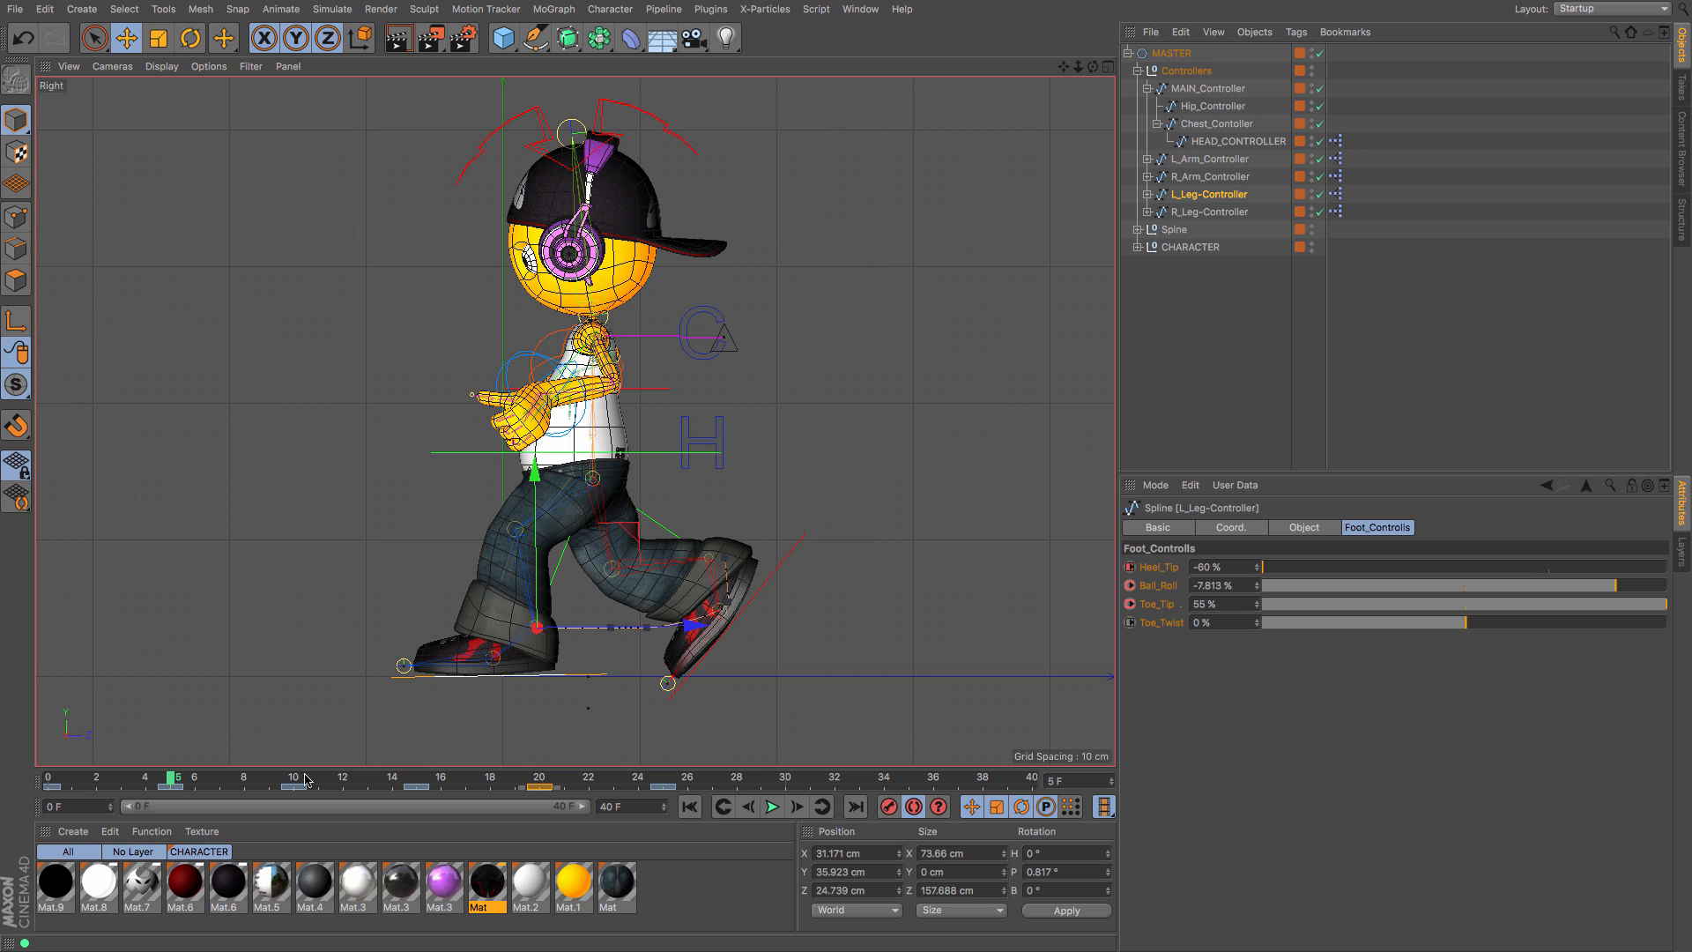
{"action": "left_click", "coordinate": [664, 780]}
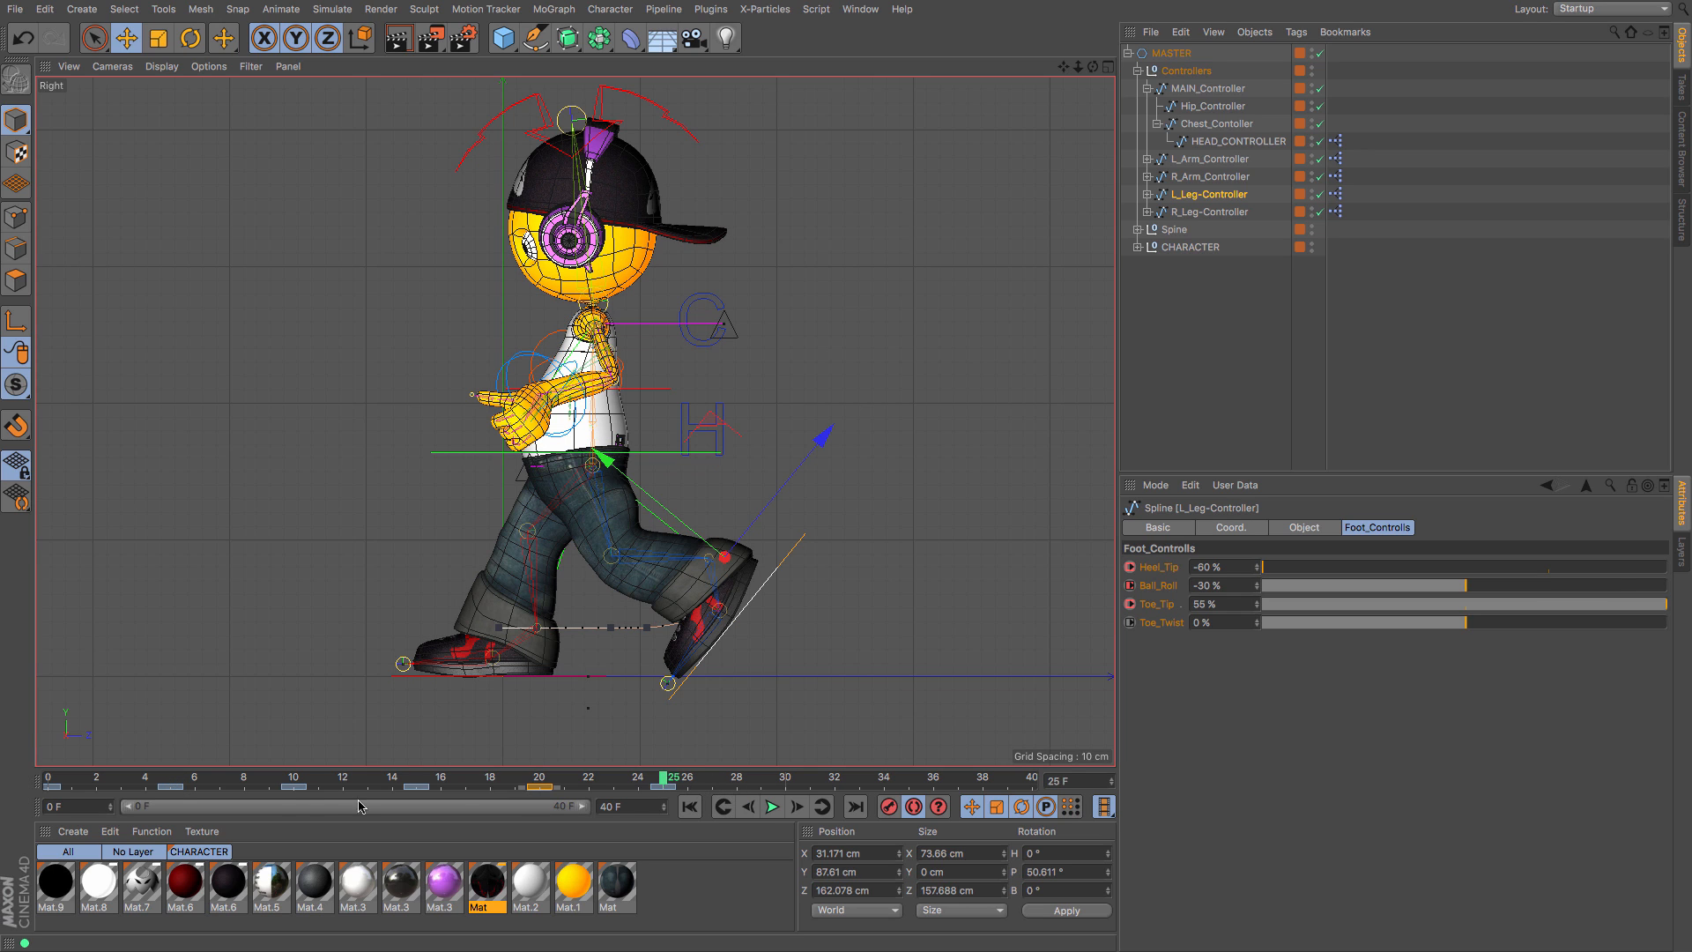
Step: Copy the keyframes of Hip_Controller and Chest_Contoller from frame 5 to frame 25 and compare both frames
{"action": "left_click", "coordinate": [1213, 106]}
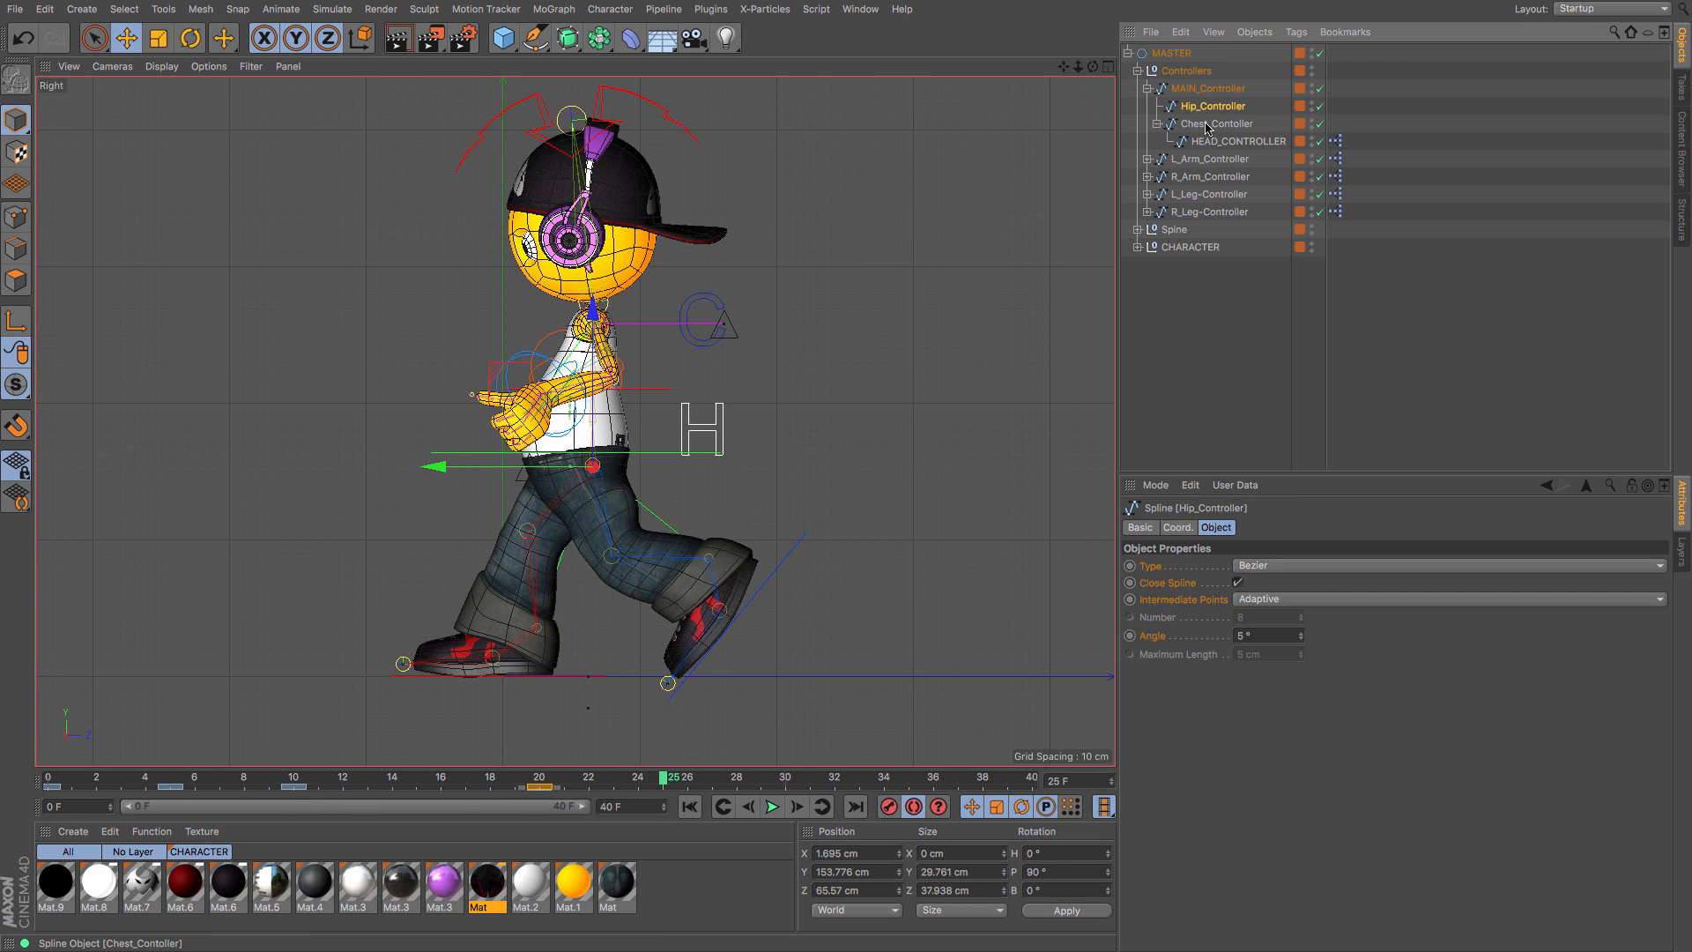
{"action": "left_click", "coordinate": [1217, 123], "text": "ctrl"}
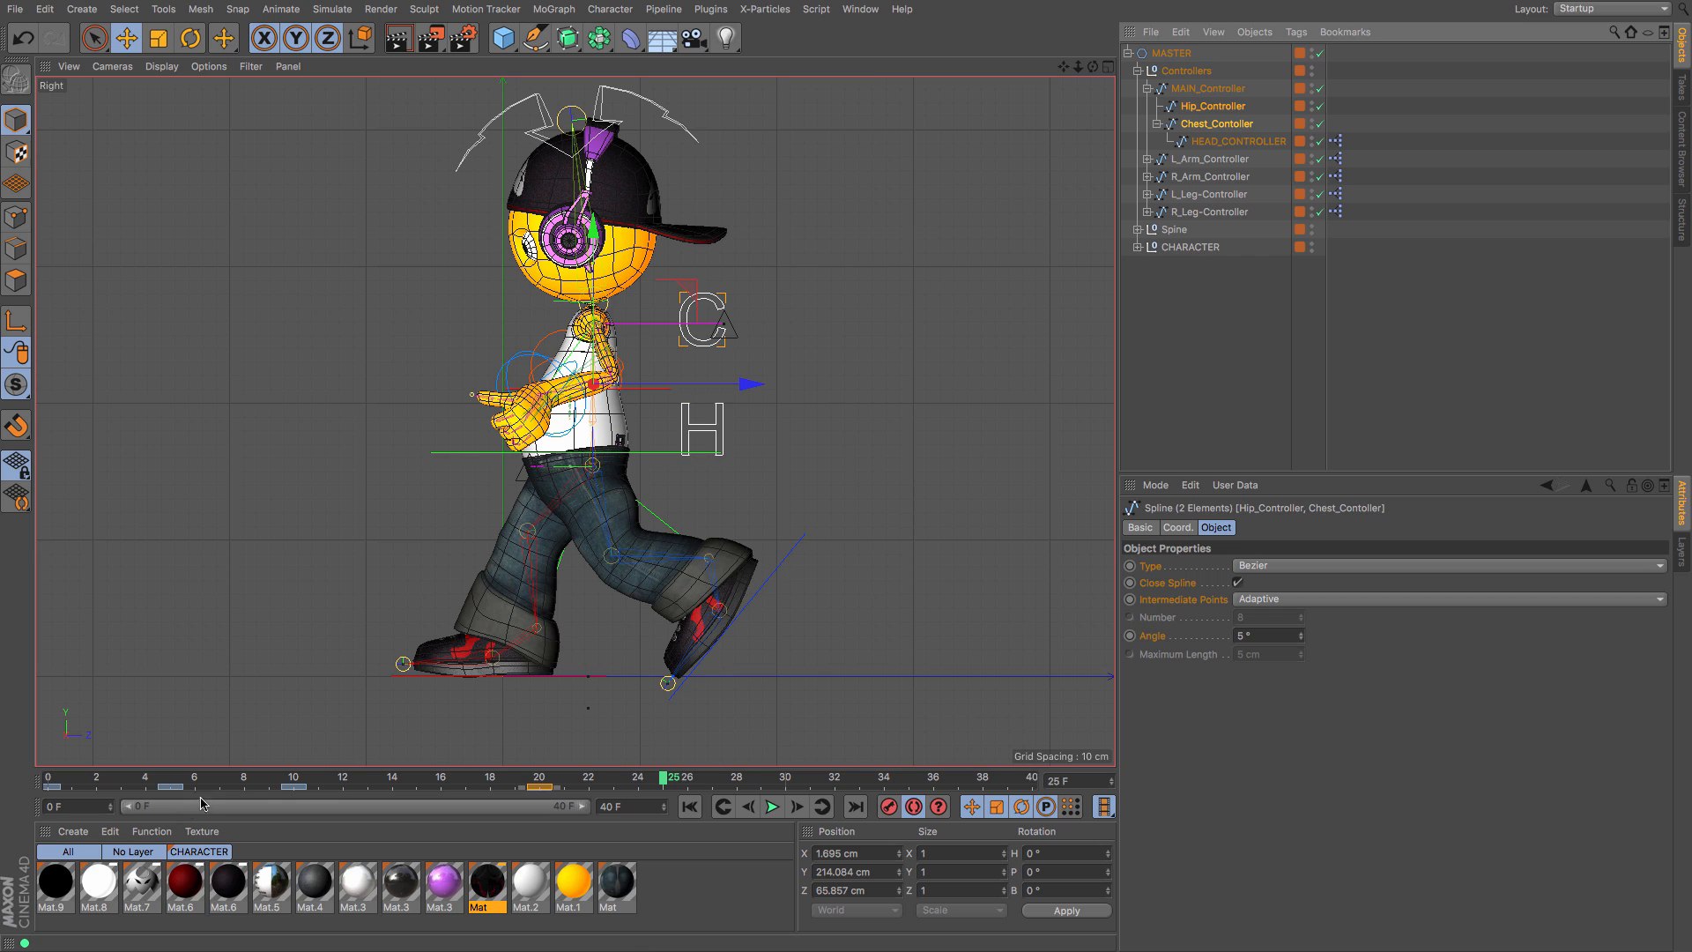
{"action": "left_click_drag", "start_coordinate": [205, 790], "coordinate": [138, 790]}
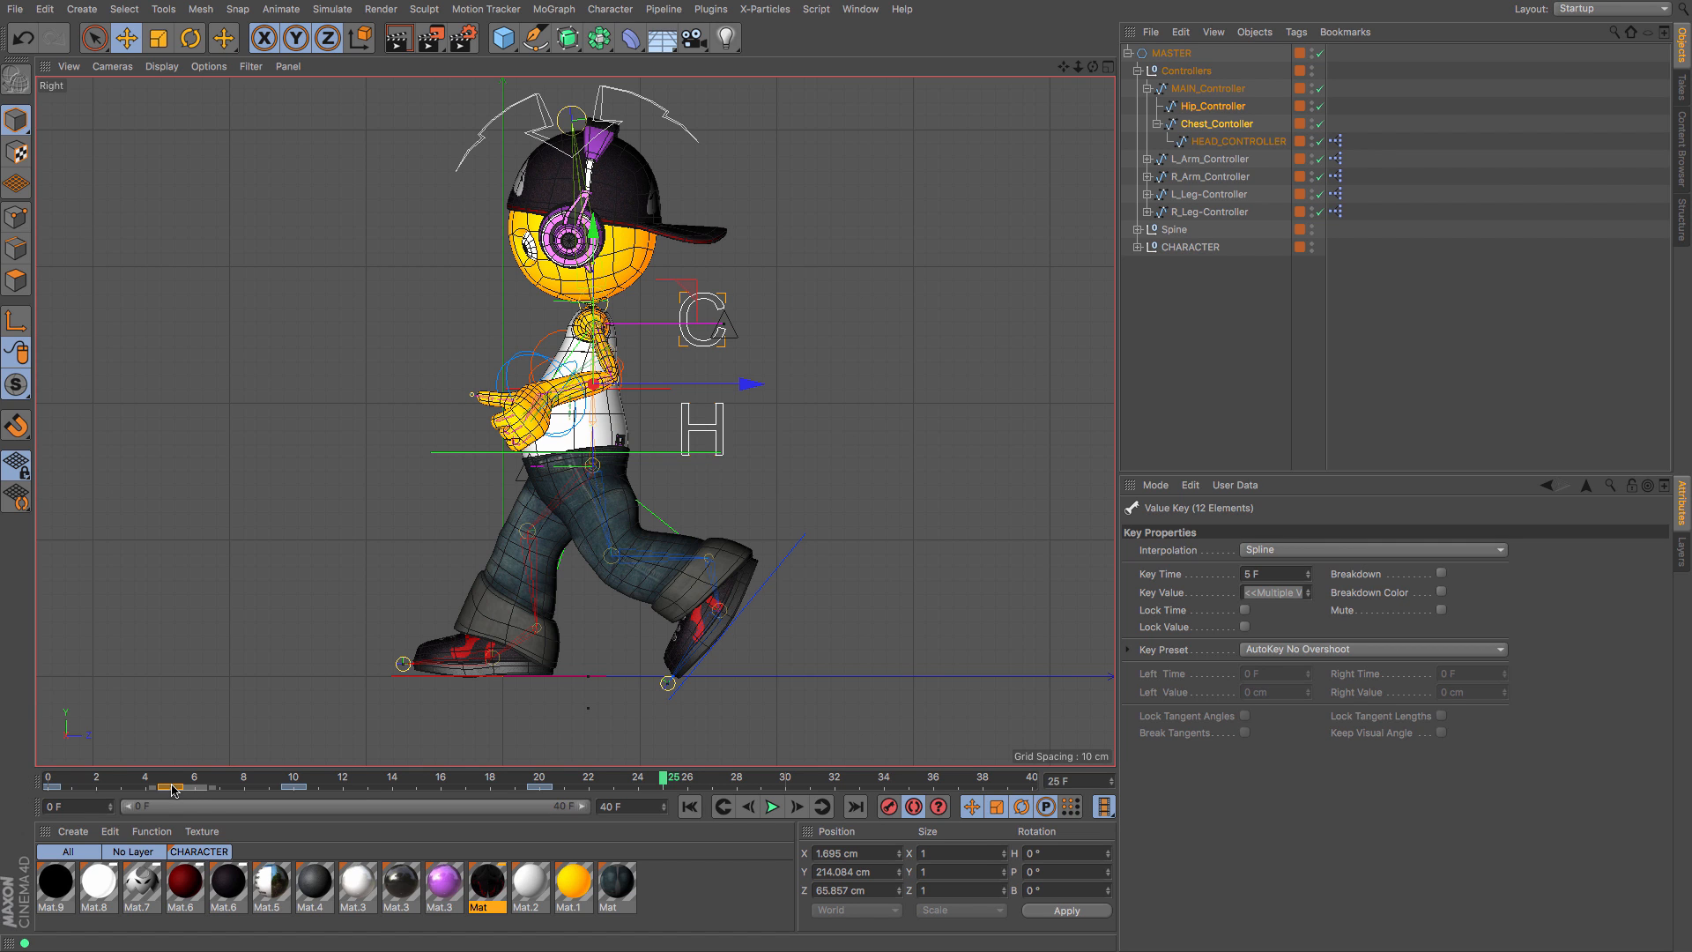
{"action": "left_click_drag", "start_coordinate": [173, 789], "coordinate": [673, 796]}
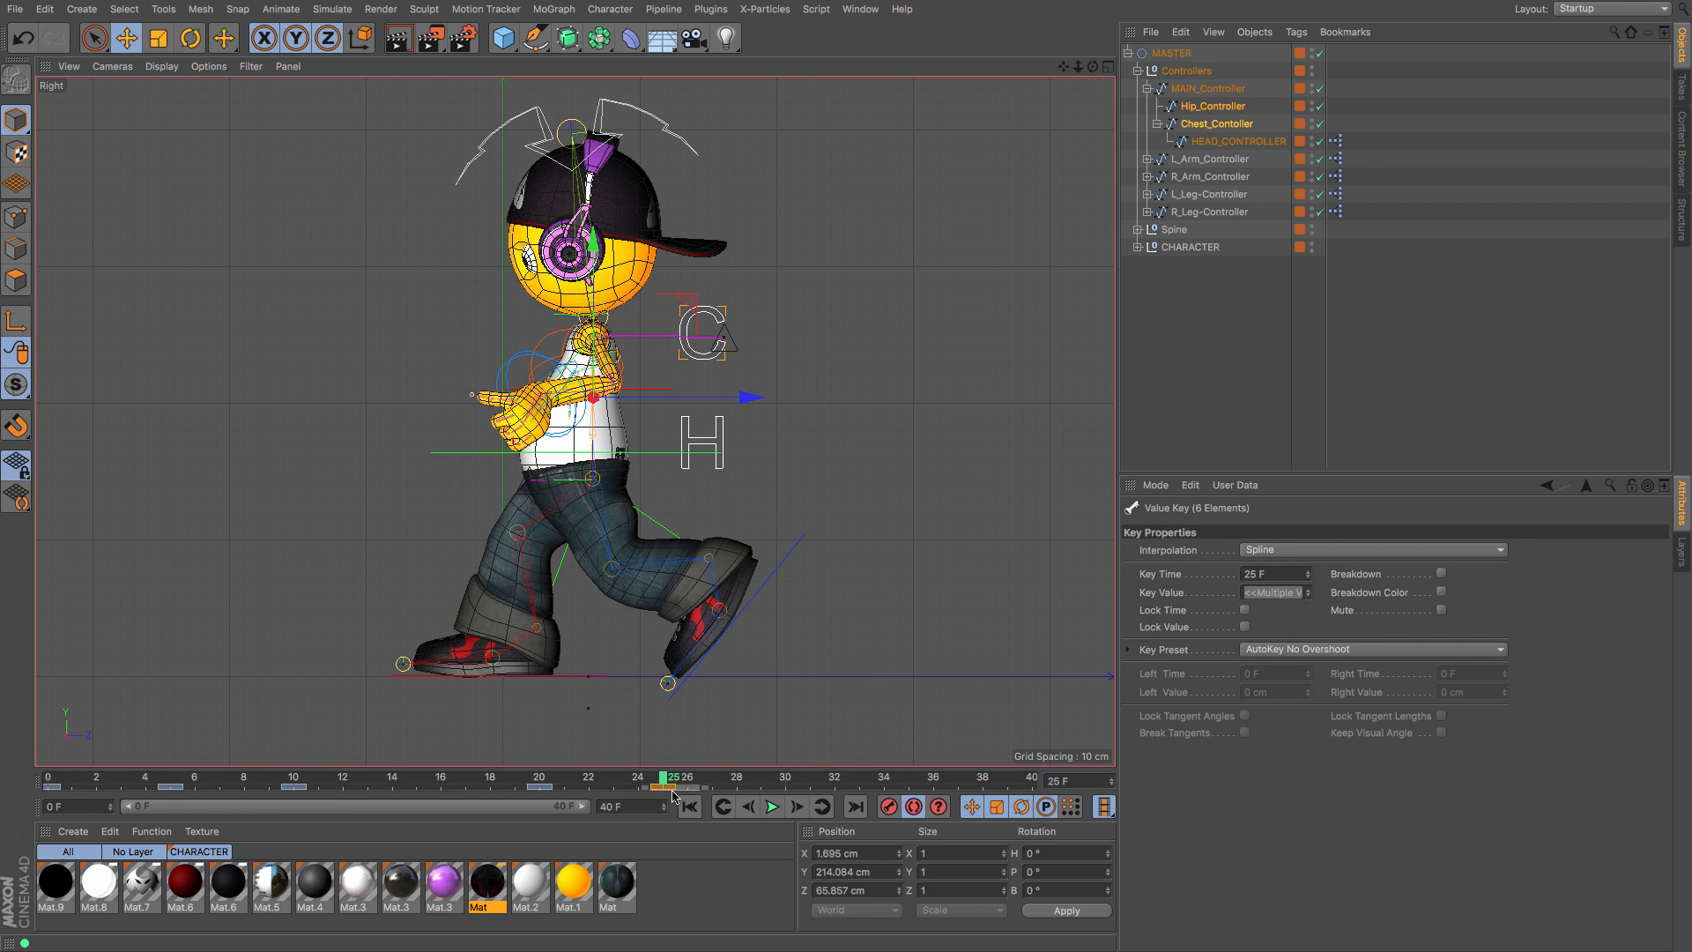
{"action": "left_click", "coordinate": [177, 782]}
{"action": "left_click", "coordinate": [668, 783]}
Step: Copy the hip and chest controllers' keyframes from frame 10 to frame 30 and compare both frames
{"action": "left_click", "coordinate": [791, 783]}
{"action": "left_click_drag", "start_coordinate": [246, 794], "coordinate": [317, 805]}
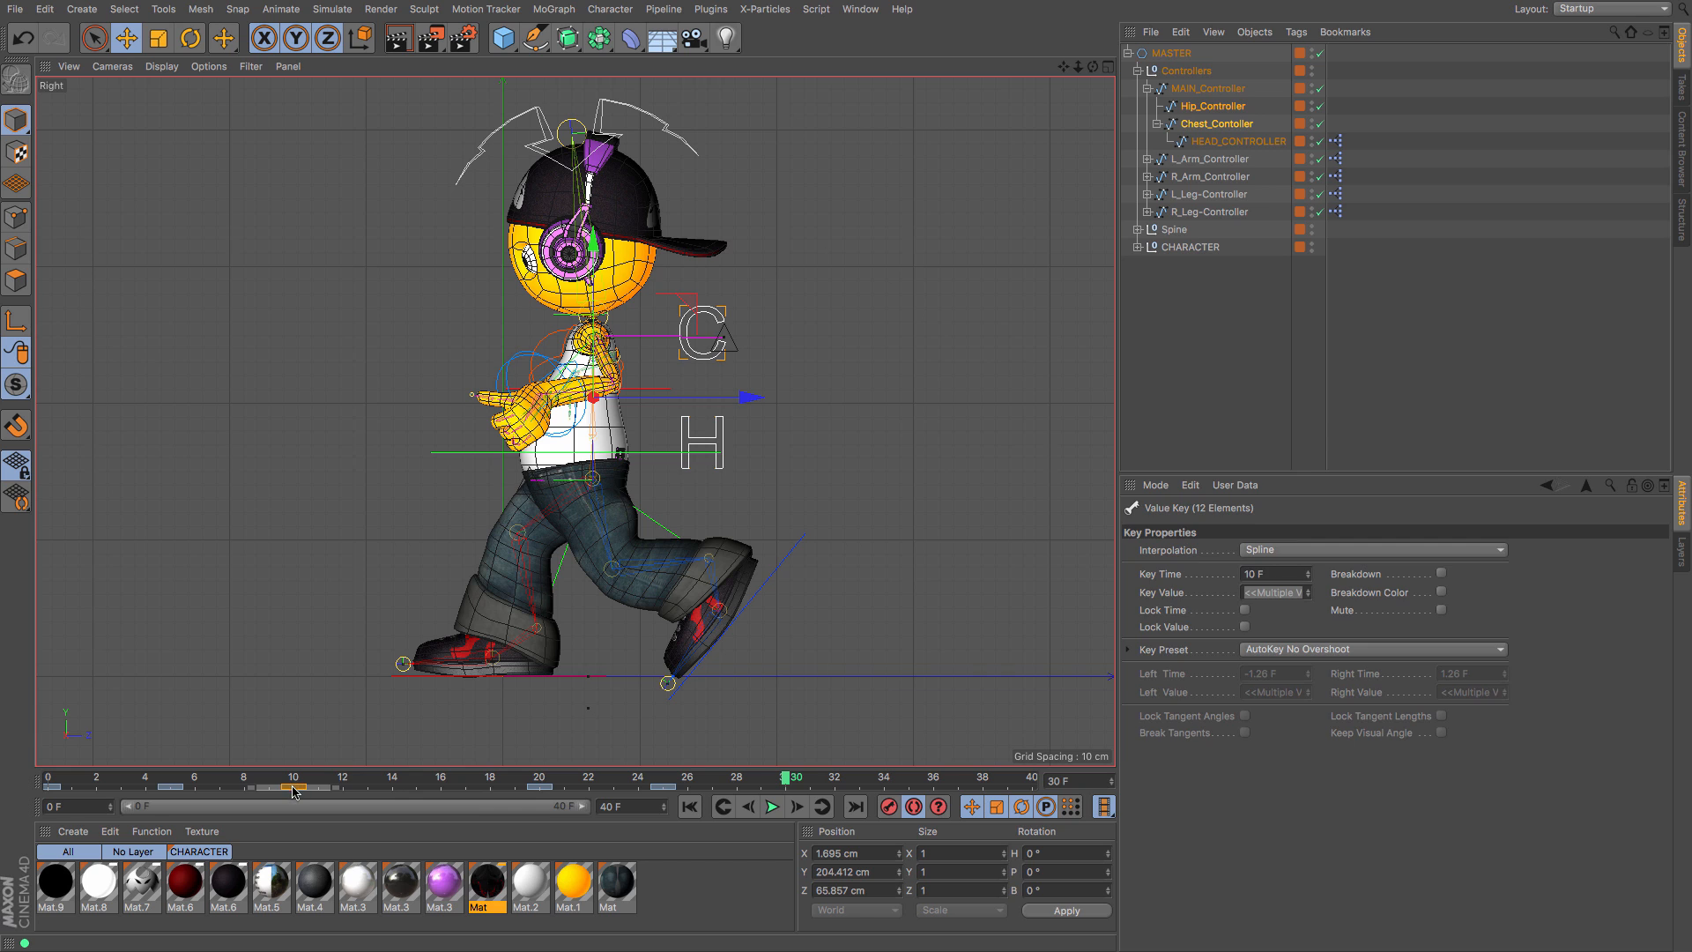
{"action": "left_click_drag", "start_coordinate": [292, 787], "coordinate": [789, 783], "text": "ctrl"}
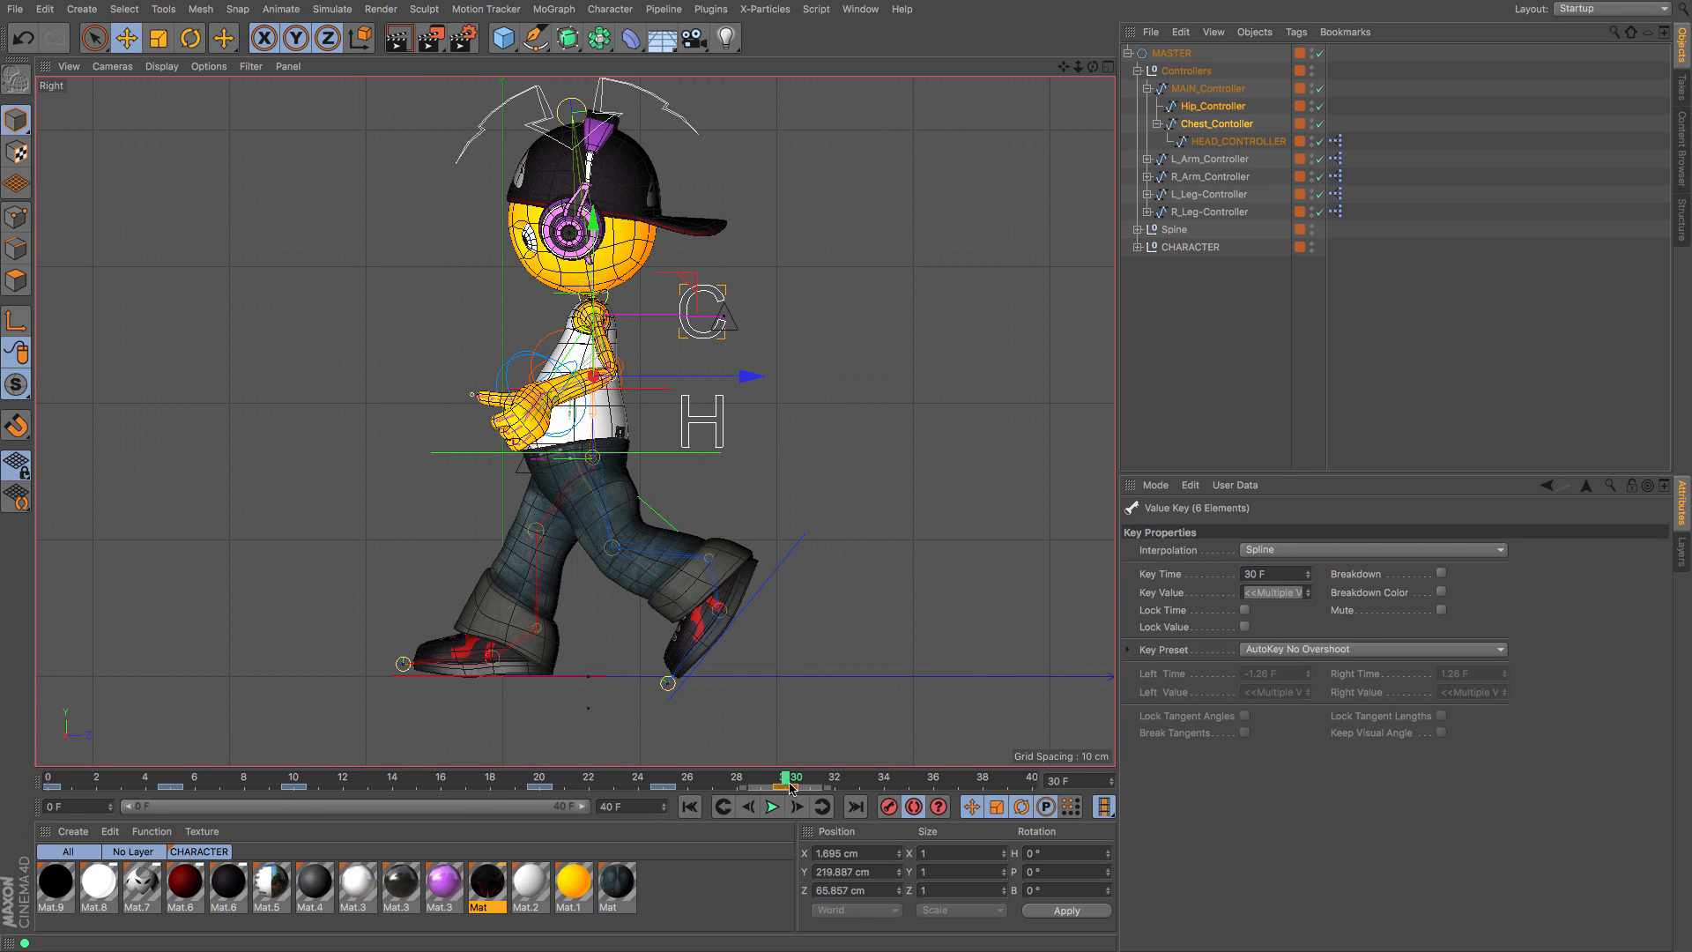
{"action": "left_click", "coordinate": [300, 777]}
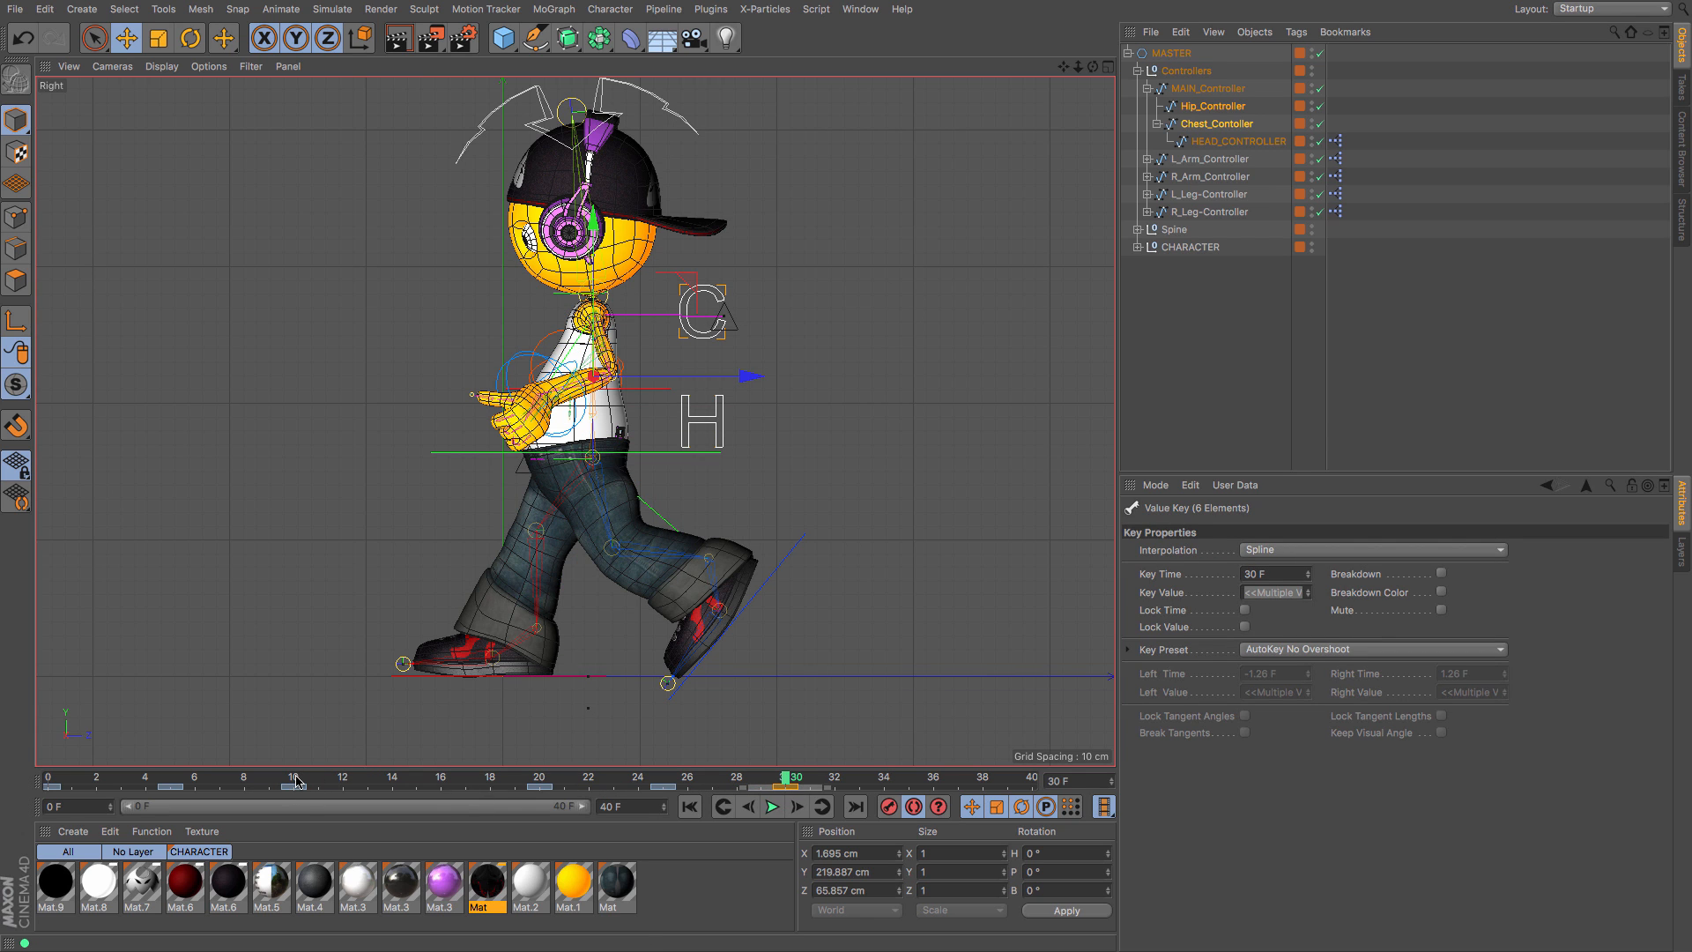
{"action": "left_click", "coordinate": [788, 779]}
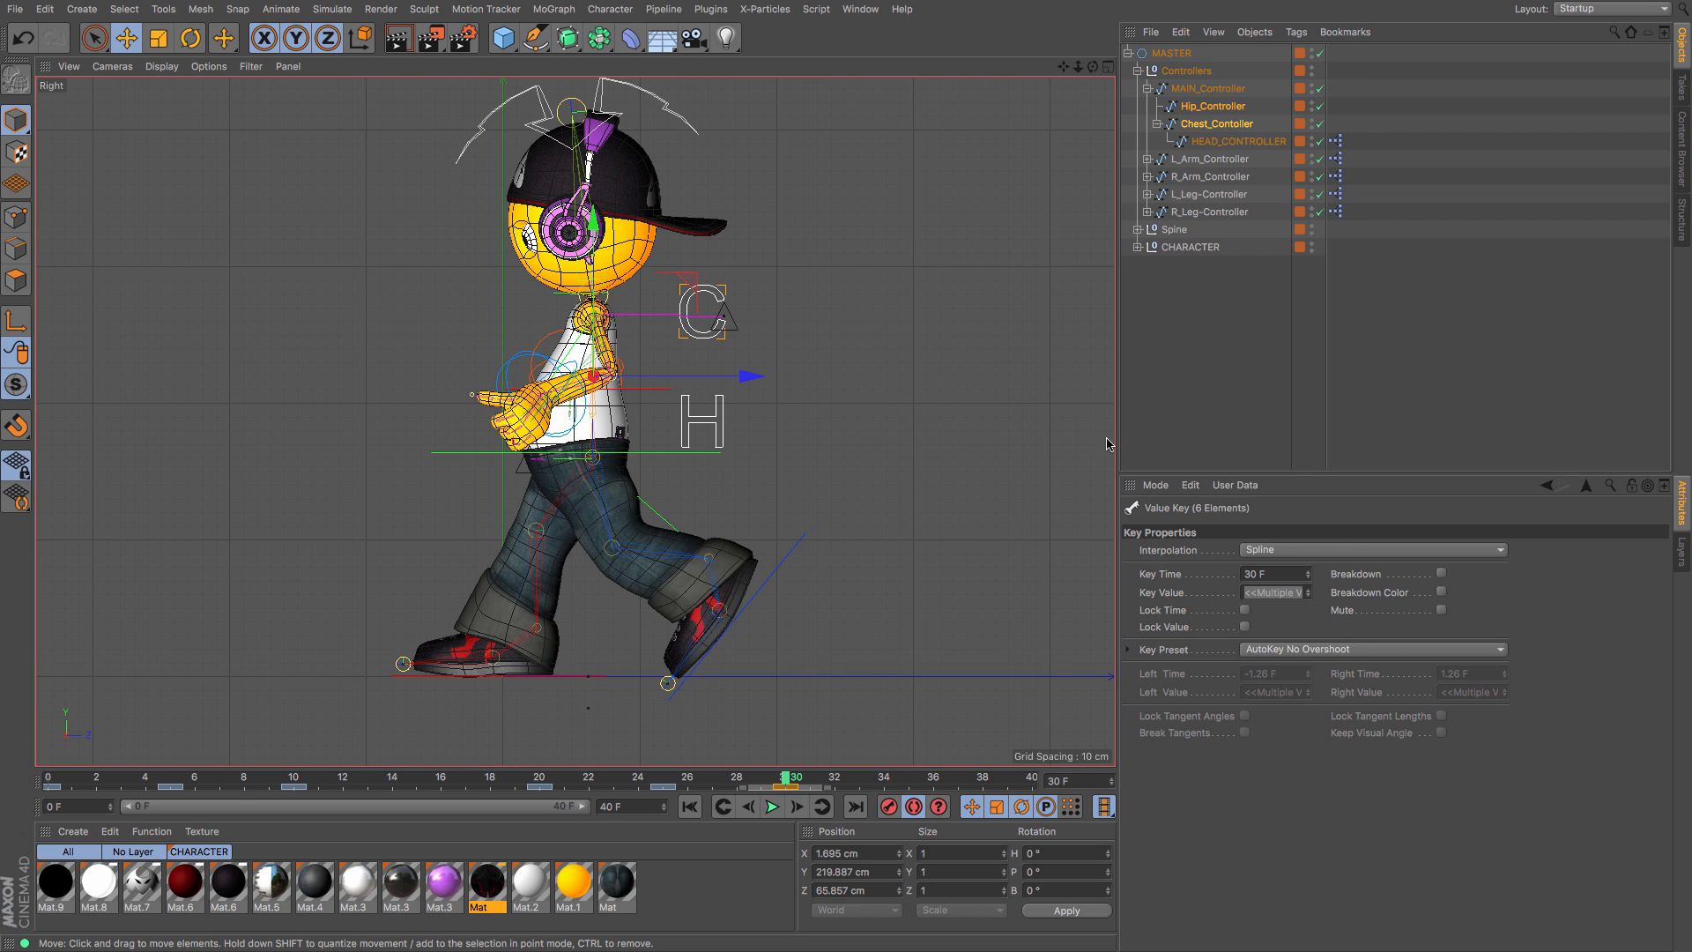
Step: Set R_Leg-Controller's Z position at frame 30 to 78.901 cm, taken from L_Leg-Controller at frame 10
{"action": "left_click", "coordinate": [1204, 200]}
{"action": "left_click", "coordinate": [1210, 212]}
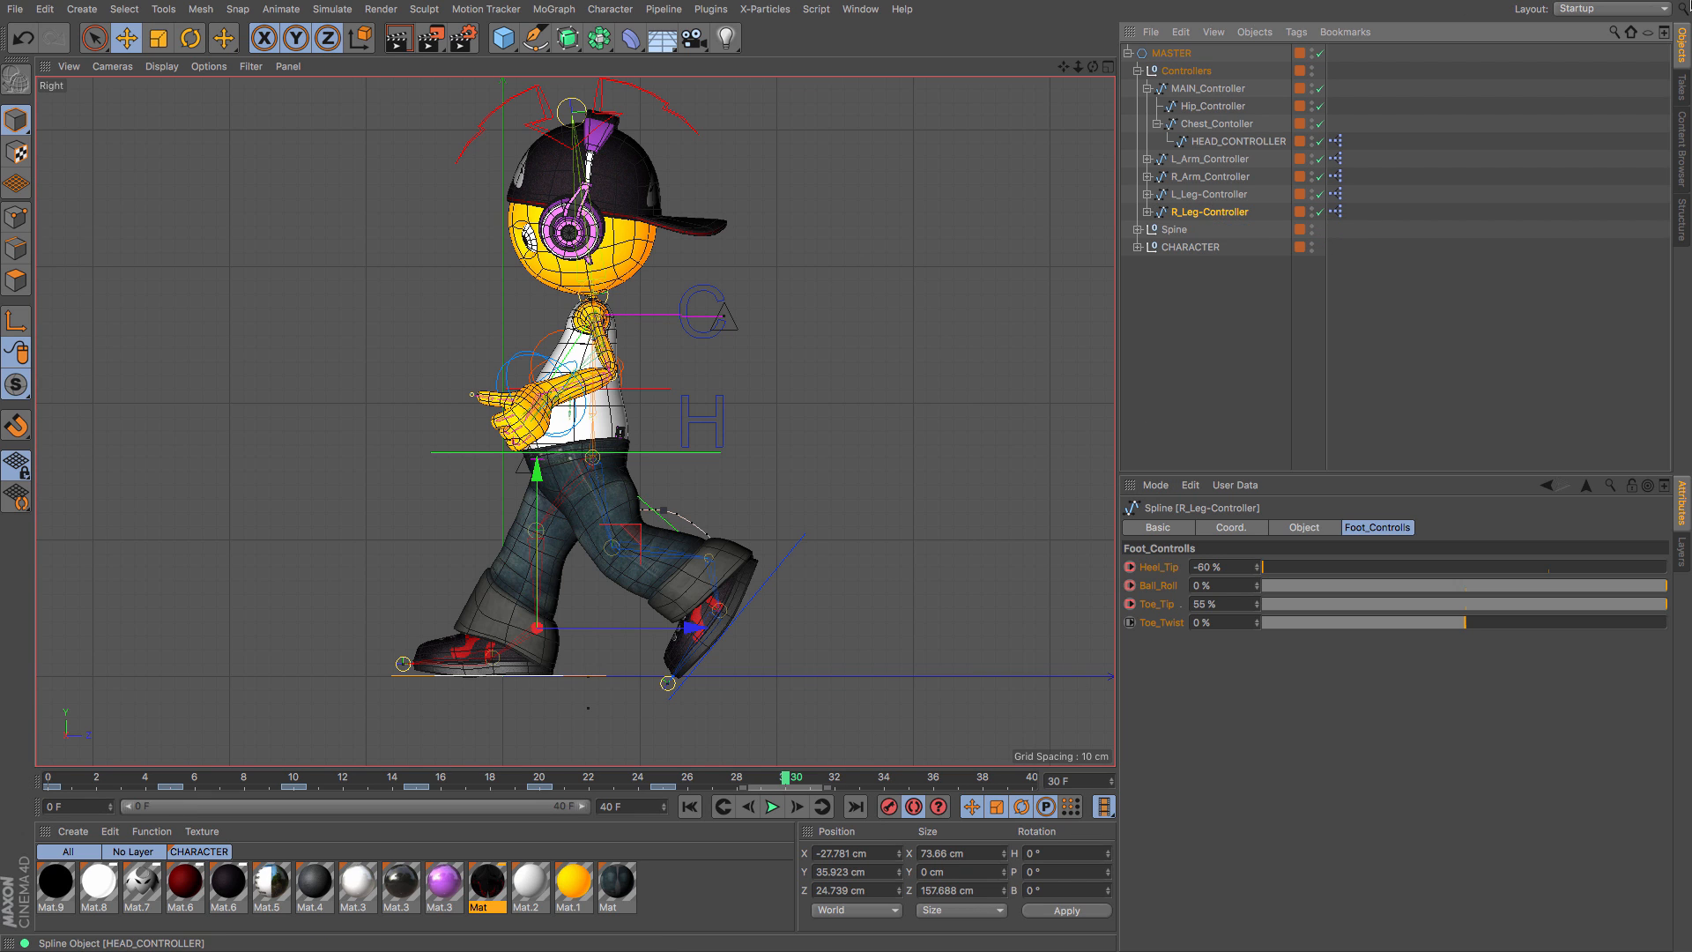
{"action": "left_click", "coordinate": [293, 783]}
{"action": "left_click", "coordinate": [629, 681]}
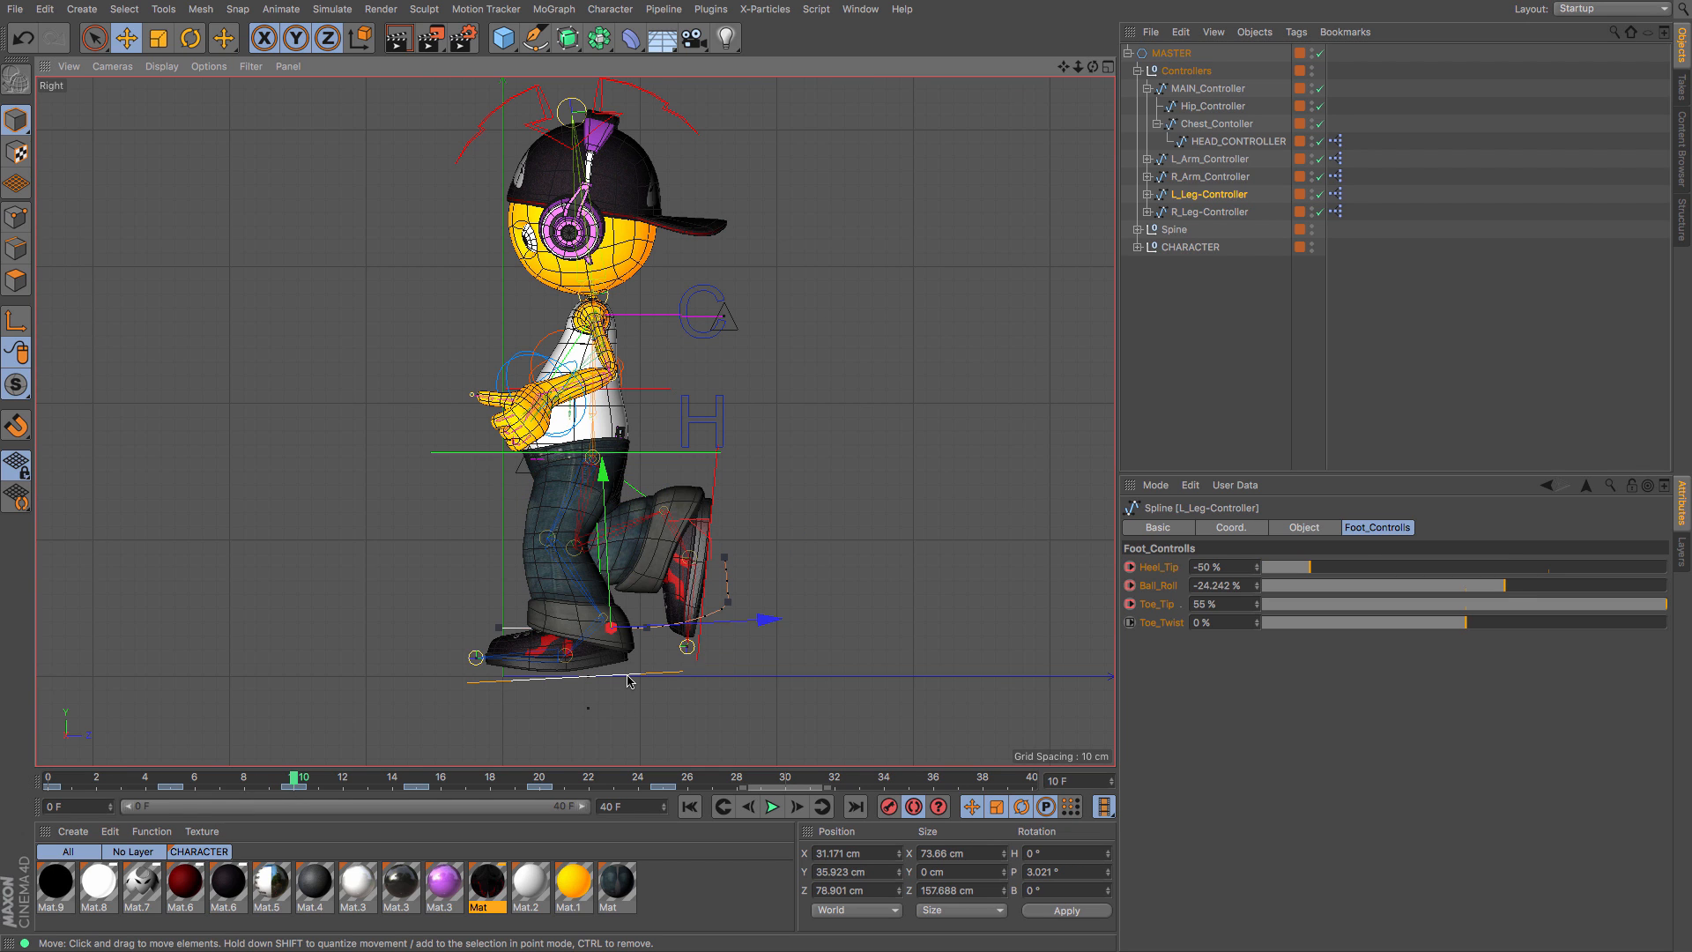
{"action": "left_click", "coordinate": [857, 890]}
{"action": "key", "text": "super+c"}
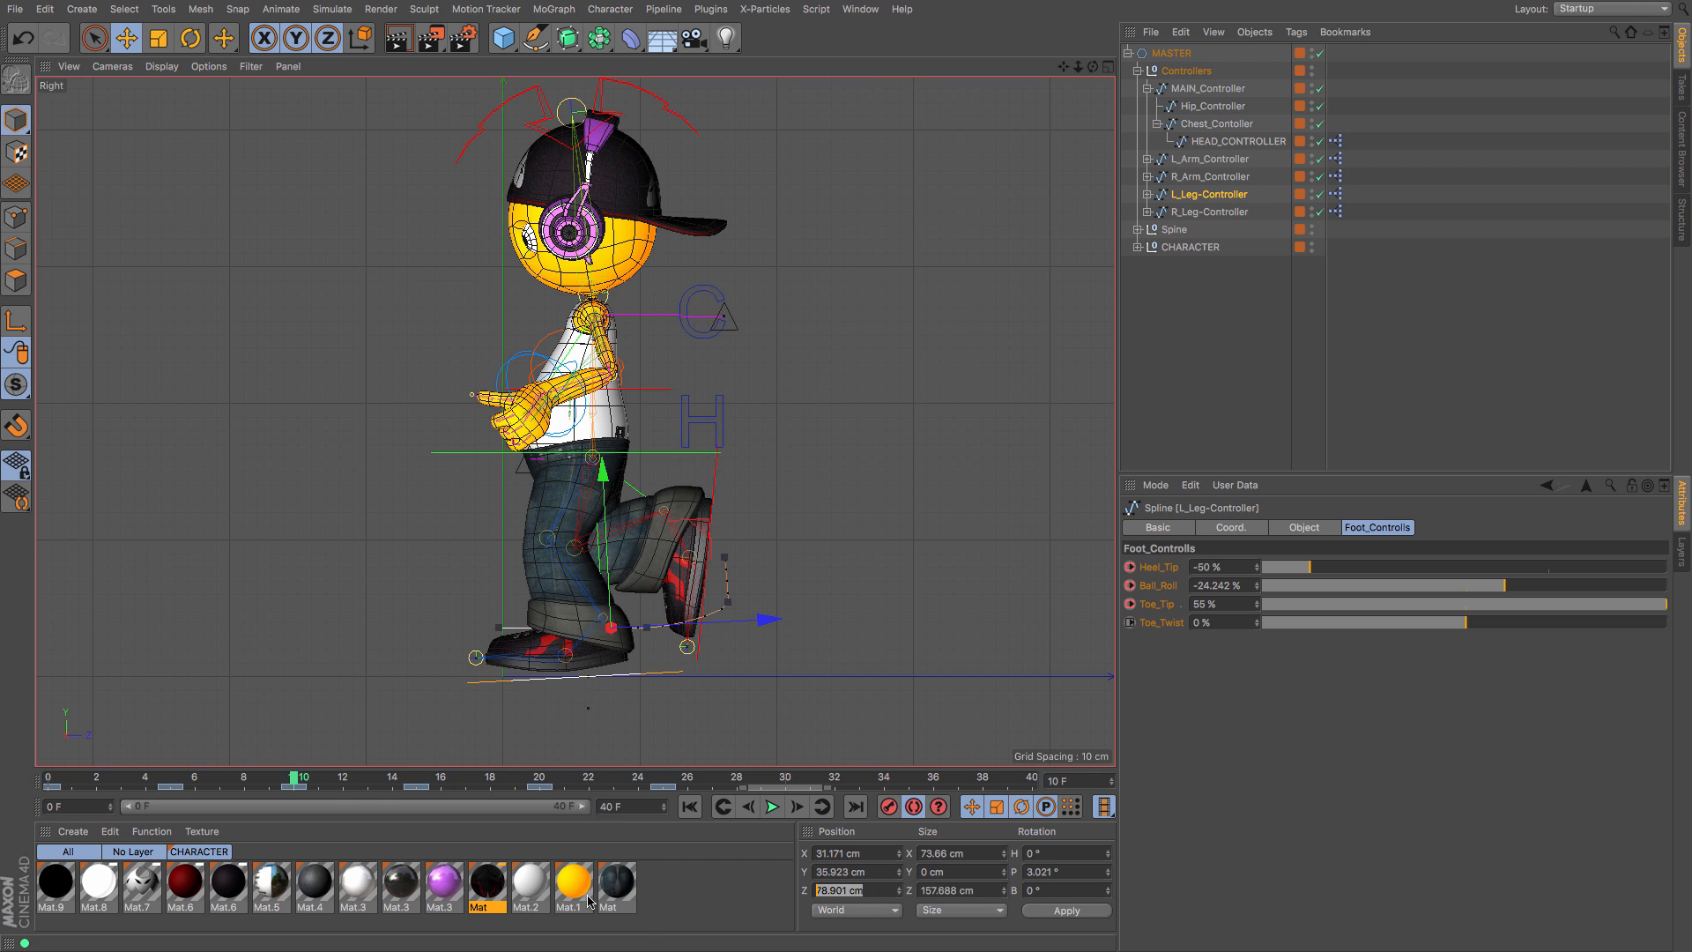
{"action": "left_click", "coordinate": [1206, 212]}
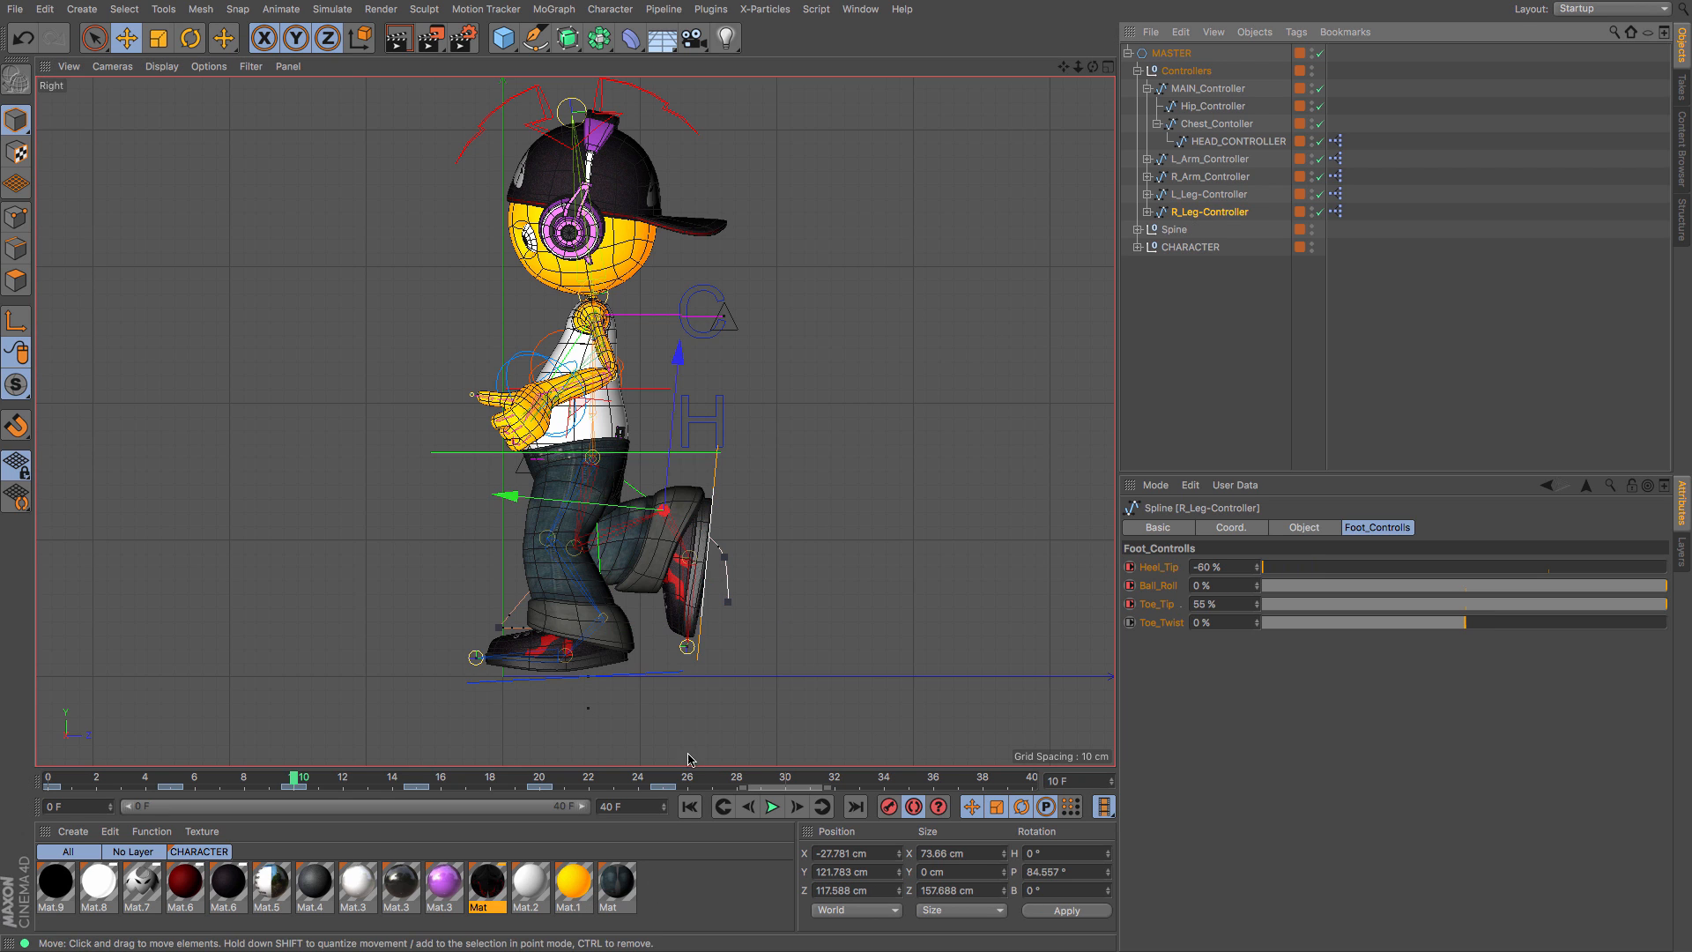
{"action": "left_click", "coordinate": [782, 779]}
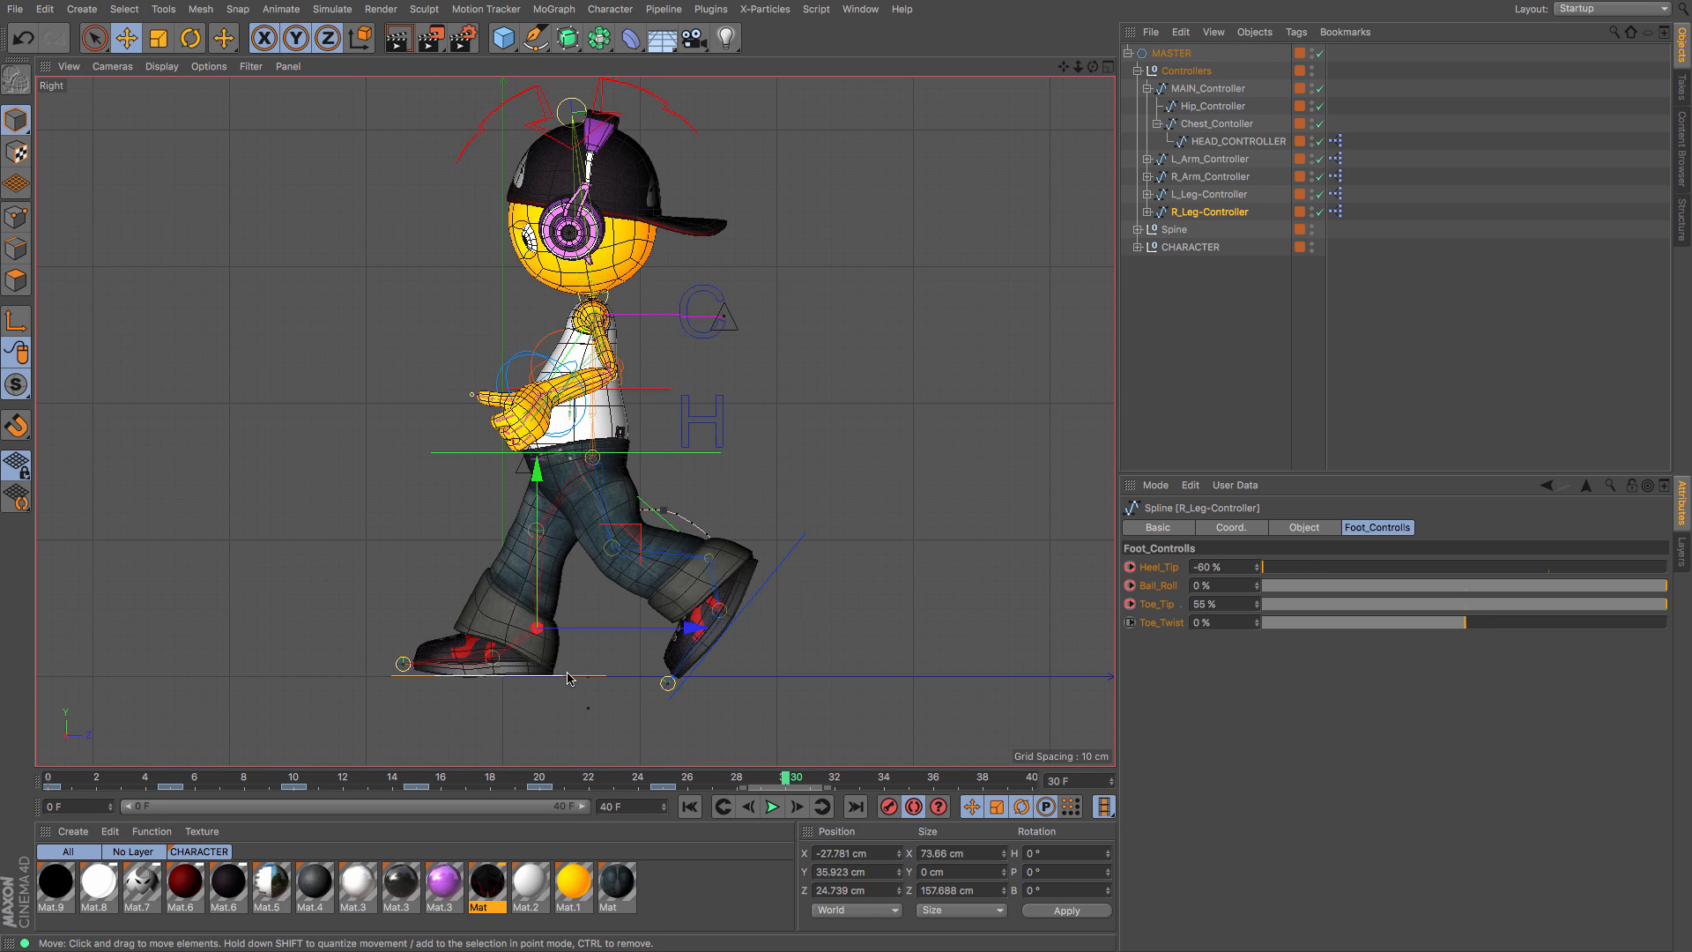
{"action": "left_click_drag", "start_coordinate": [886, 887], "coordinate": [683, 886]}
{"action": "key", "text": "super+v"}
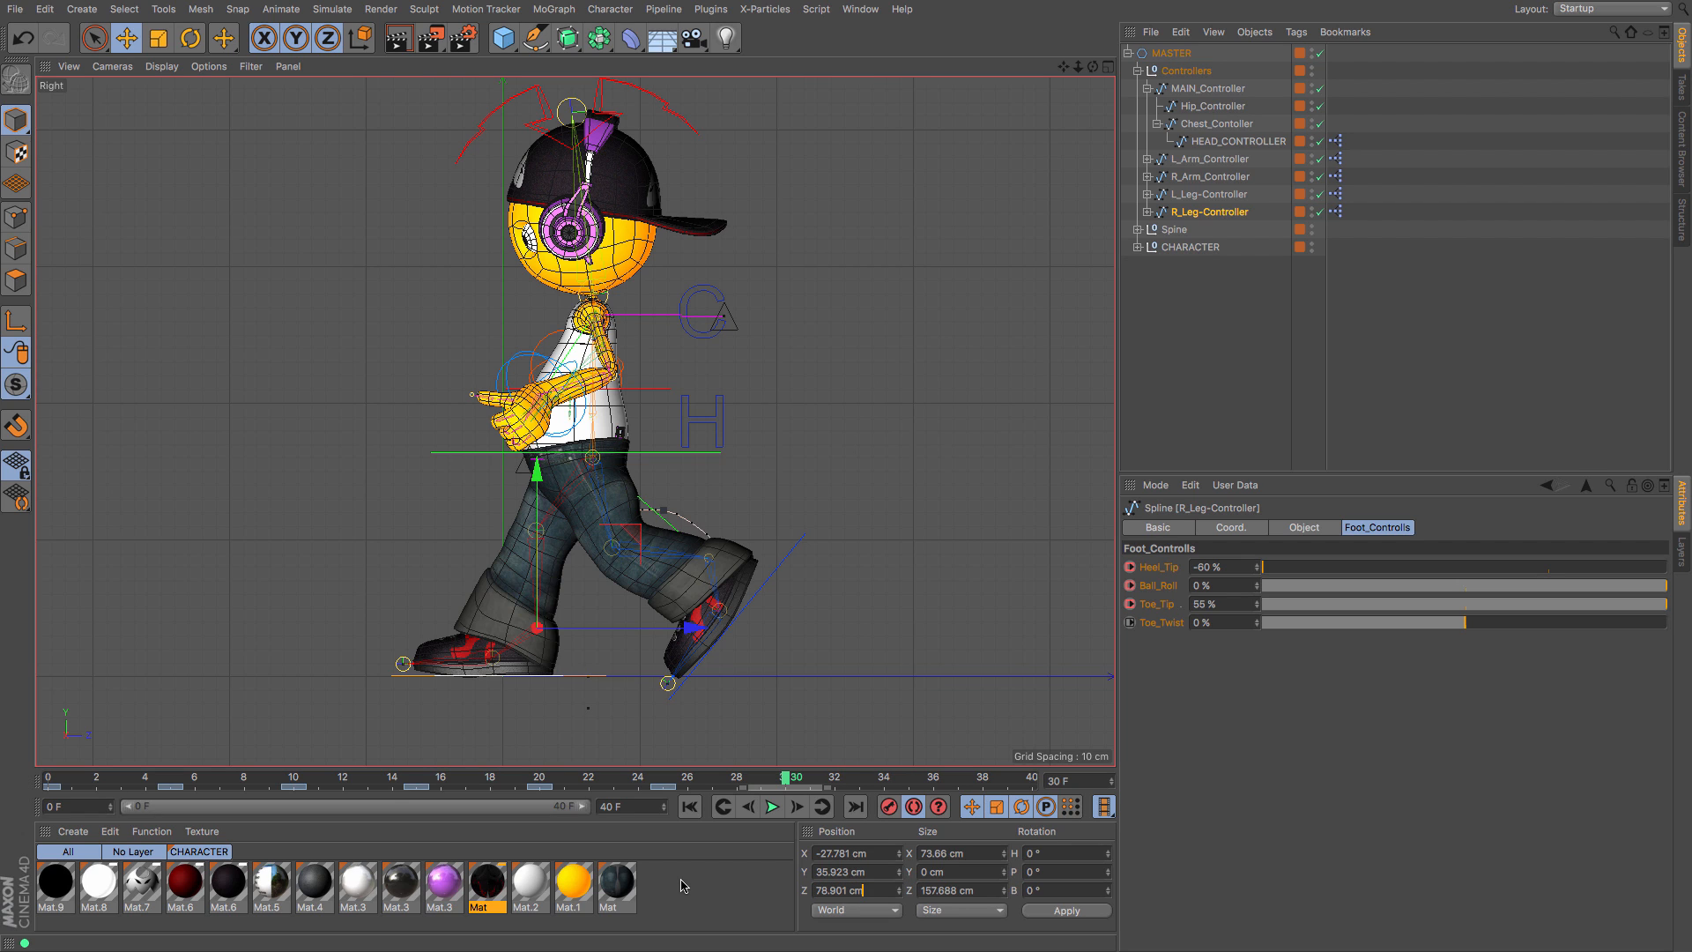
{"action": "key", "text": "Return"}
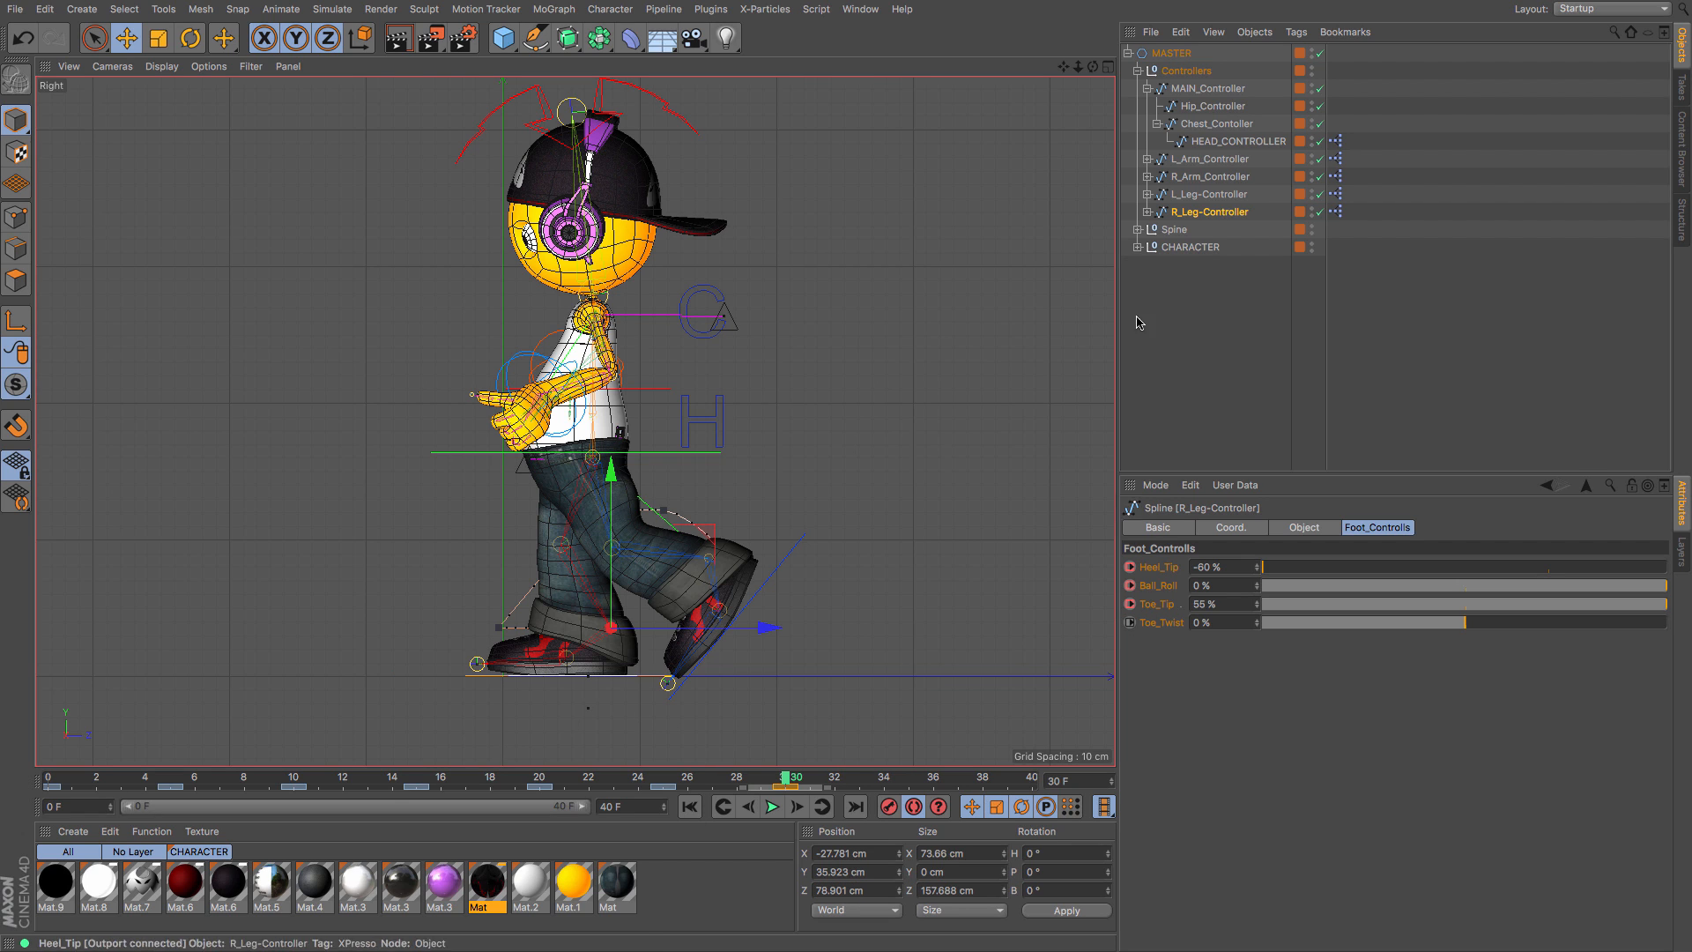
Step: Try giving R_Leg-Controller at frame 30 the 3.021° P rotation of L_Leg-Controller at frame 10, and undo it
{"action": "left_click", "coordinate": [1187, 199]}
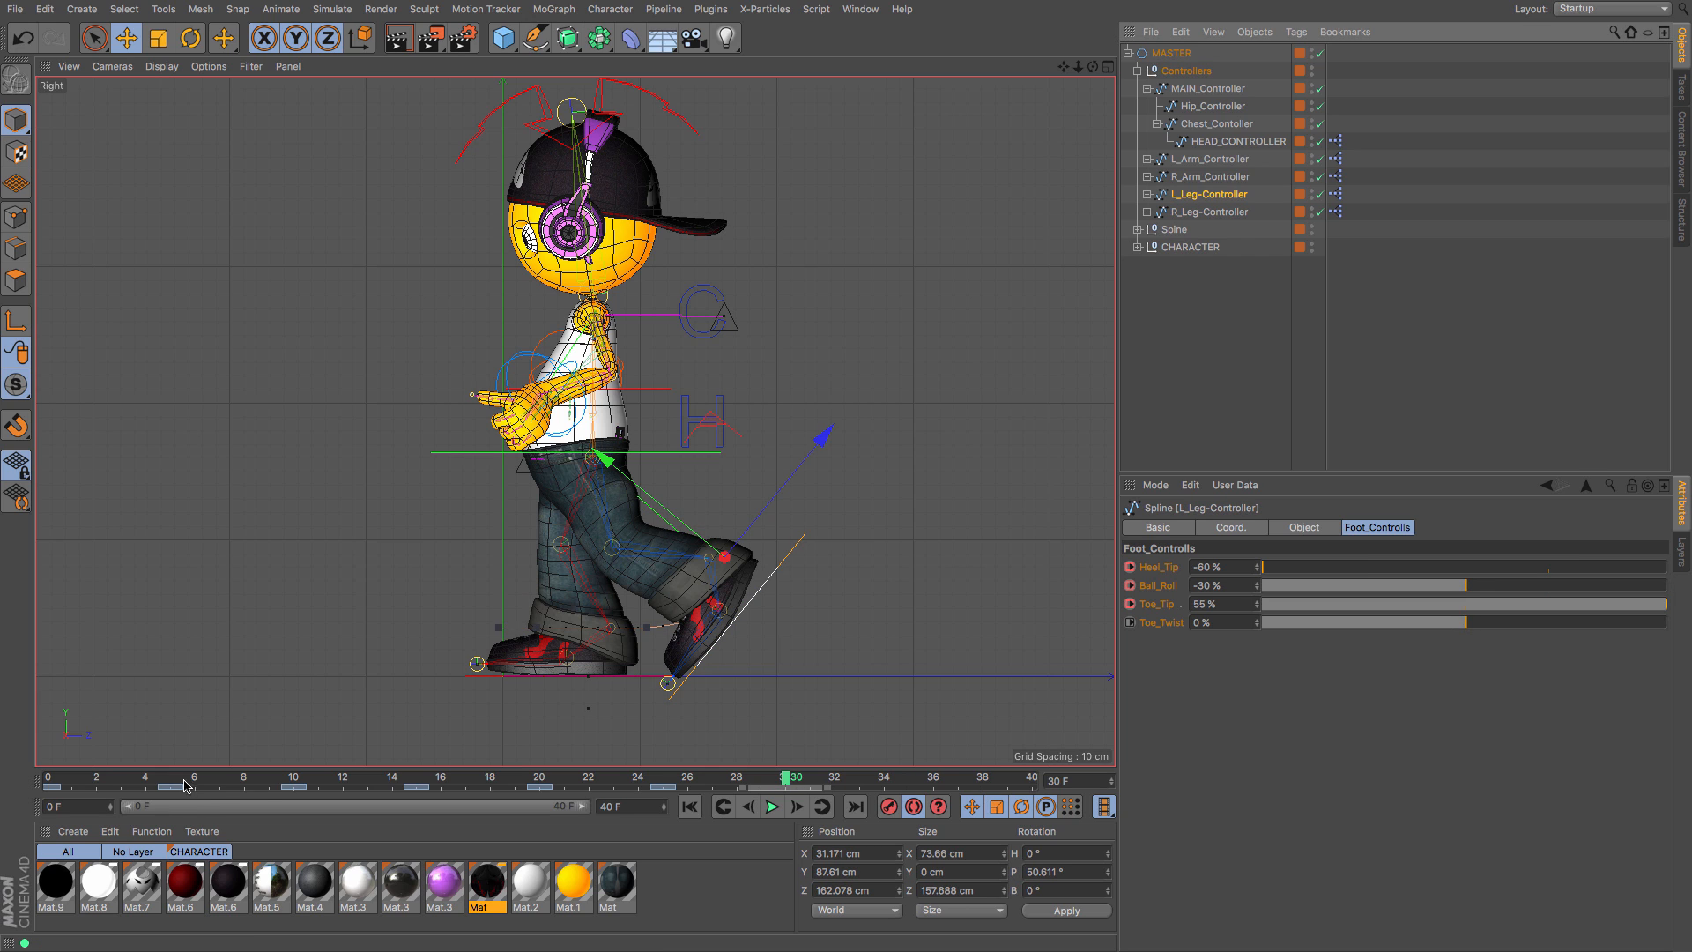
{"action": "left_click", "coordinate": [294, 779]}
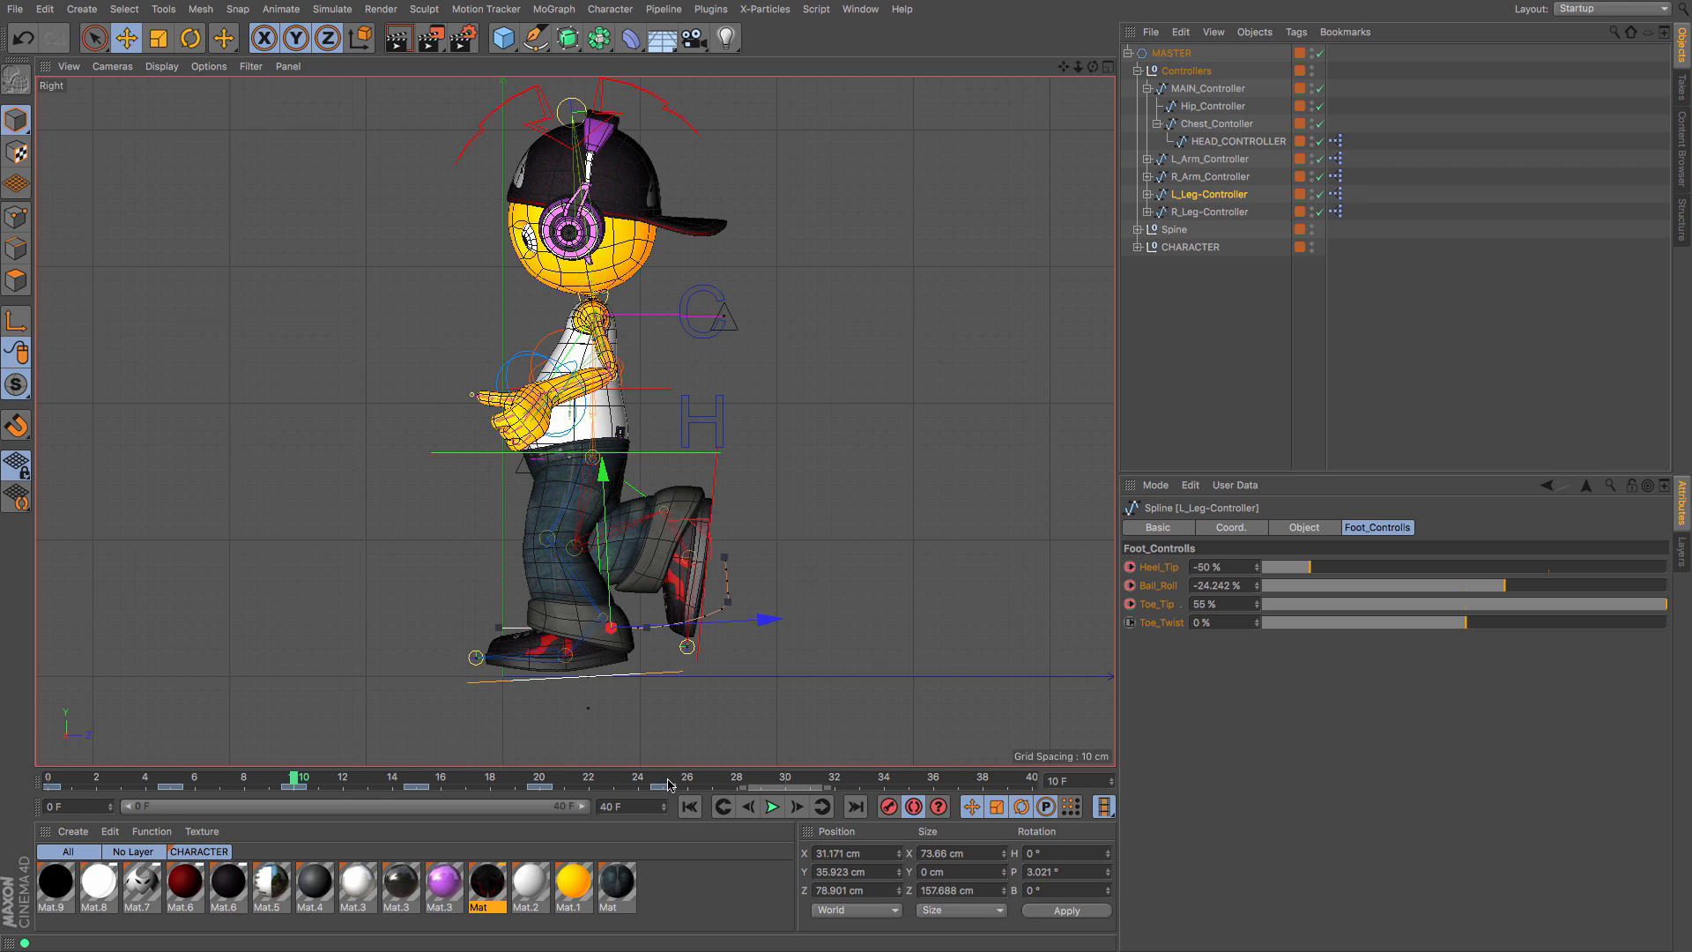
{"action": "double_click", "coordinate": [1066, 871]}
{"action": "left_click", "coordinate": [785, 778]}
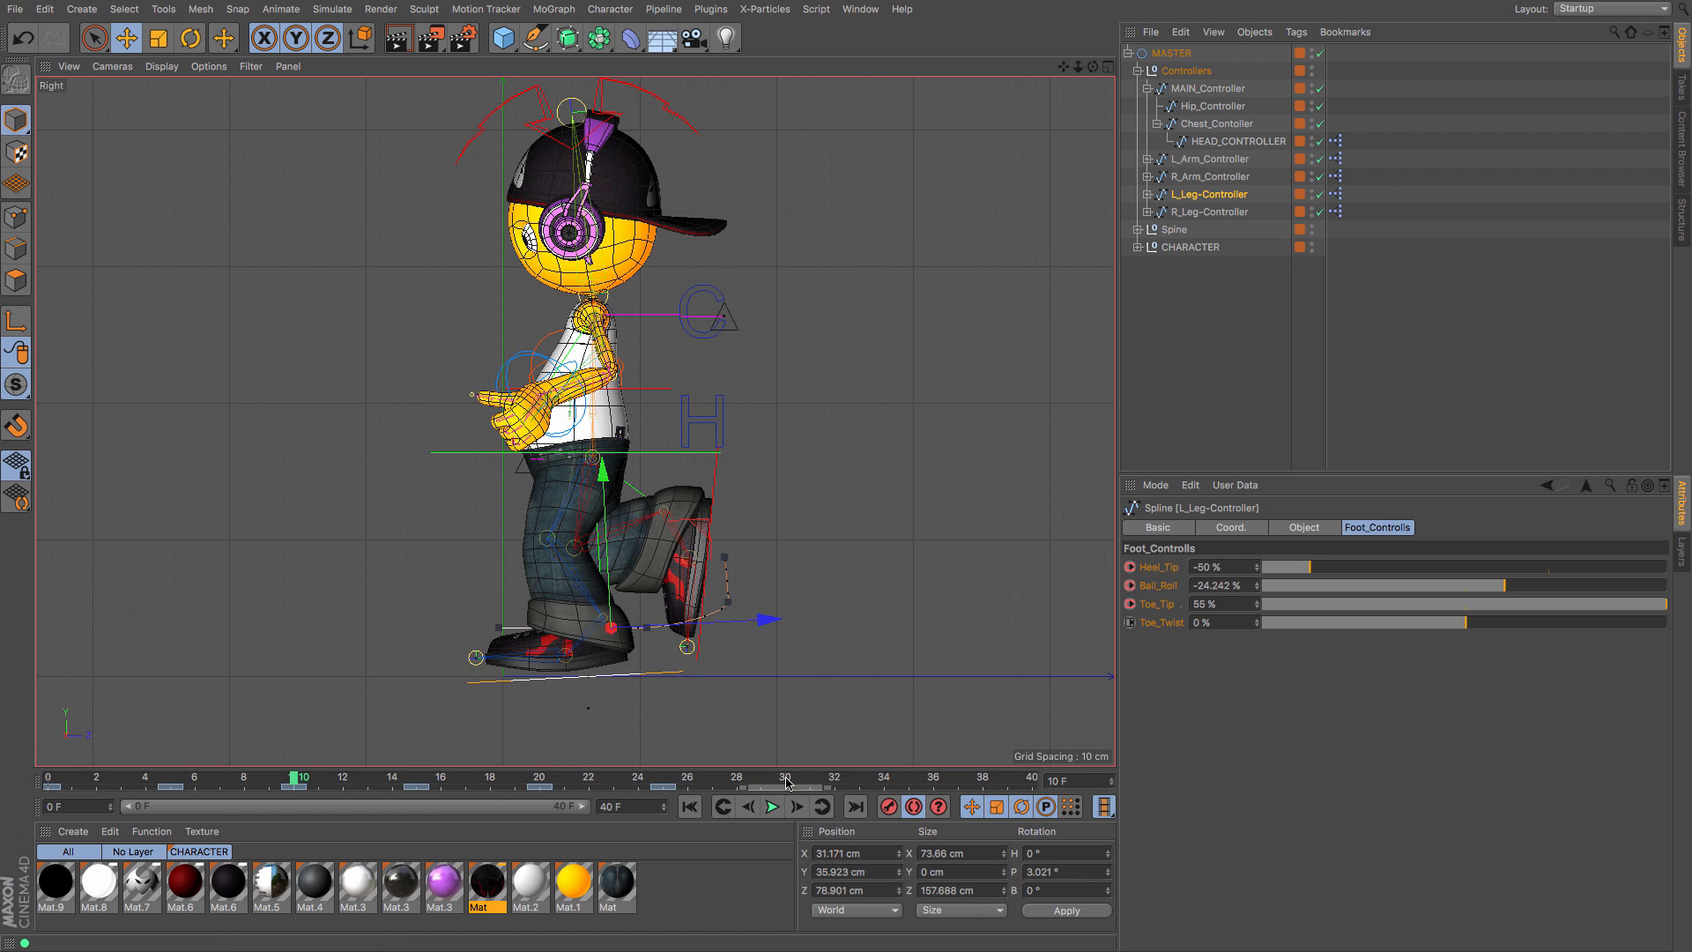
{"action": "left_click", "coordinate": [1211, 213]}
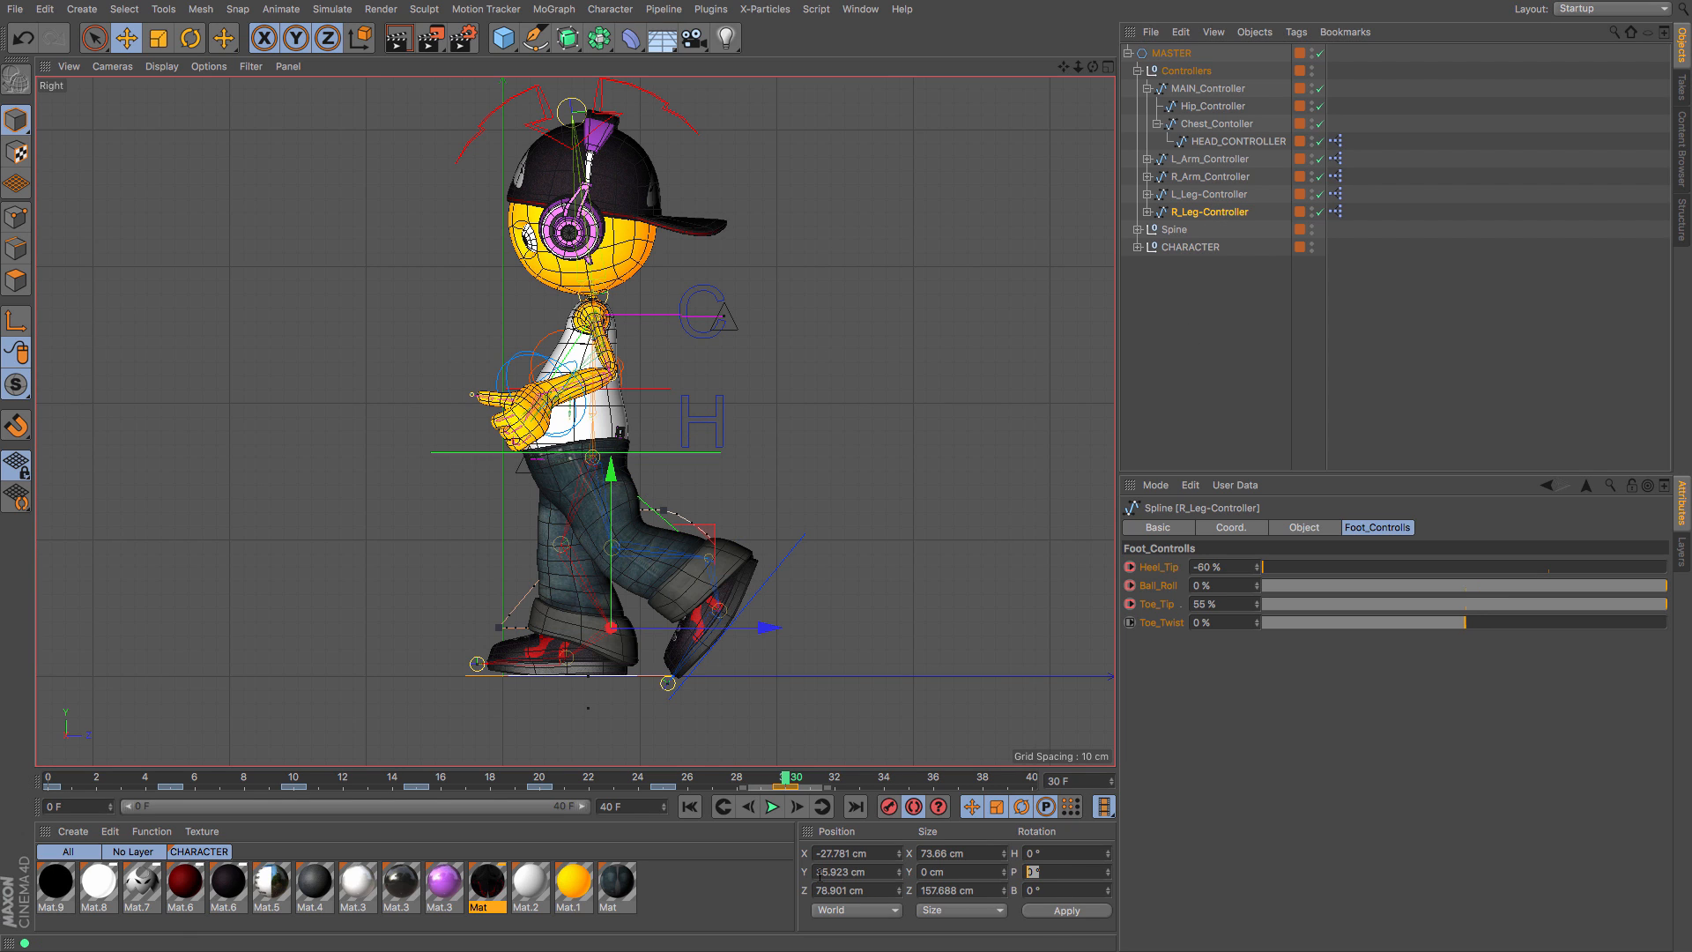
{"action": "type", "text": "3.021"}
{"action": "key", "text": "Return"}
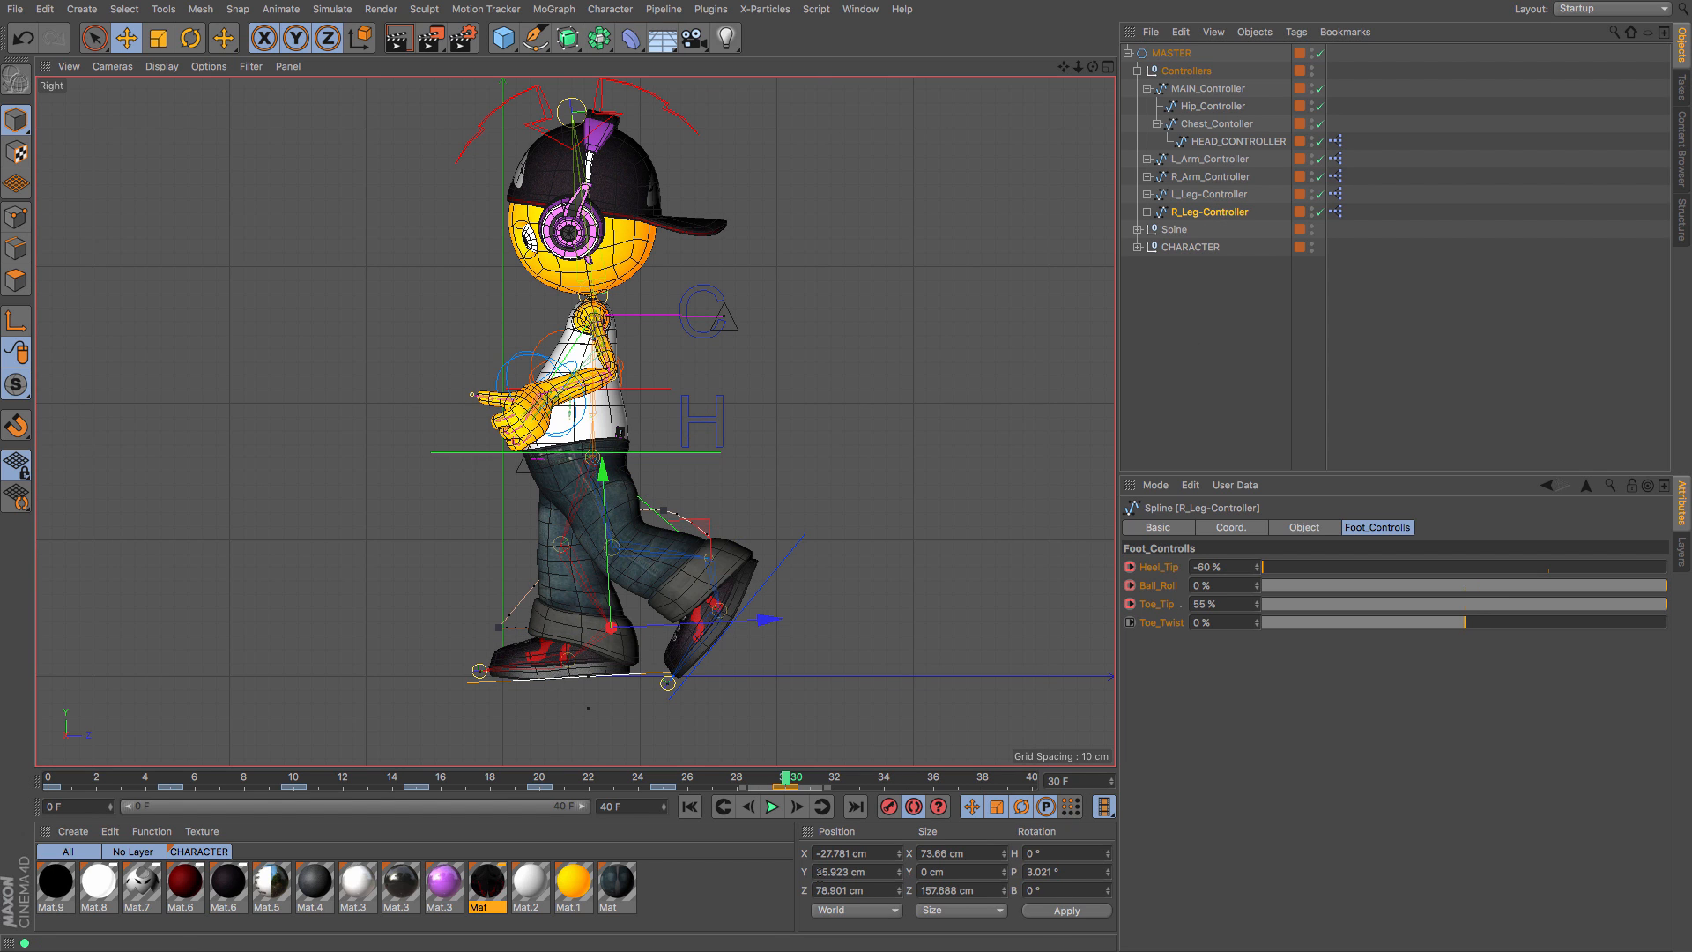
{"action": "key", "text": "ctrl+z"}
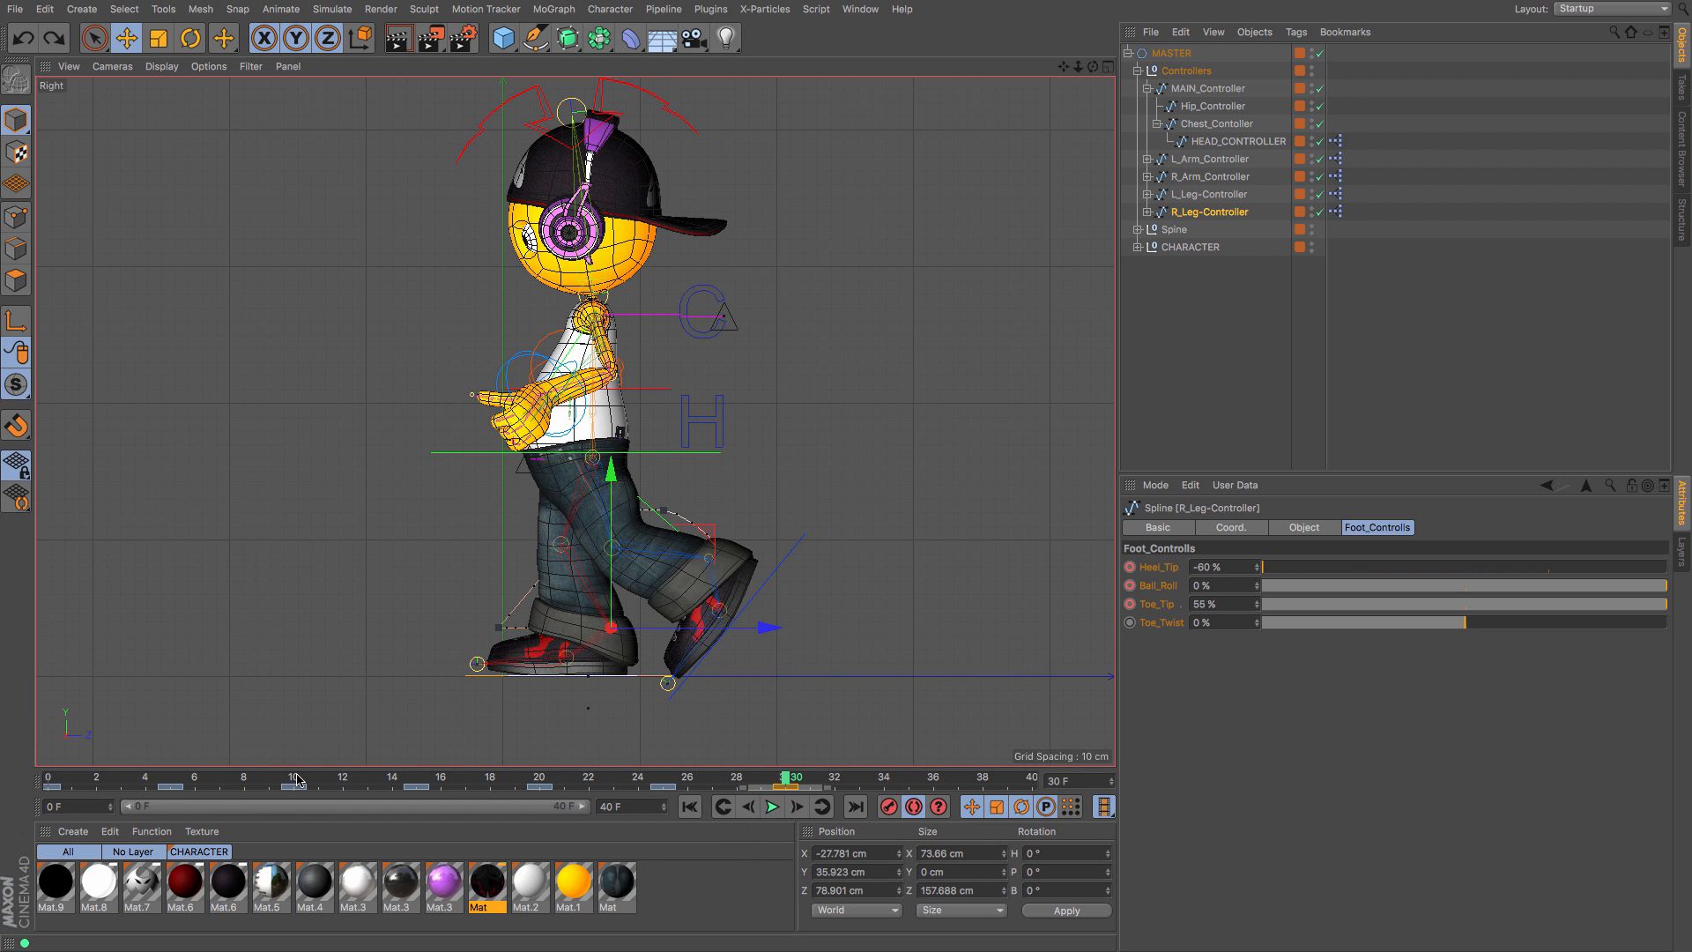
{"action": "left_click_drag", "start_coordinate": [297, 780], "coordinate": [785, 789]}
{"action": "key", "text": "super+z"}
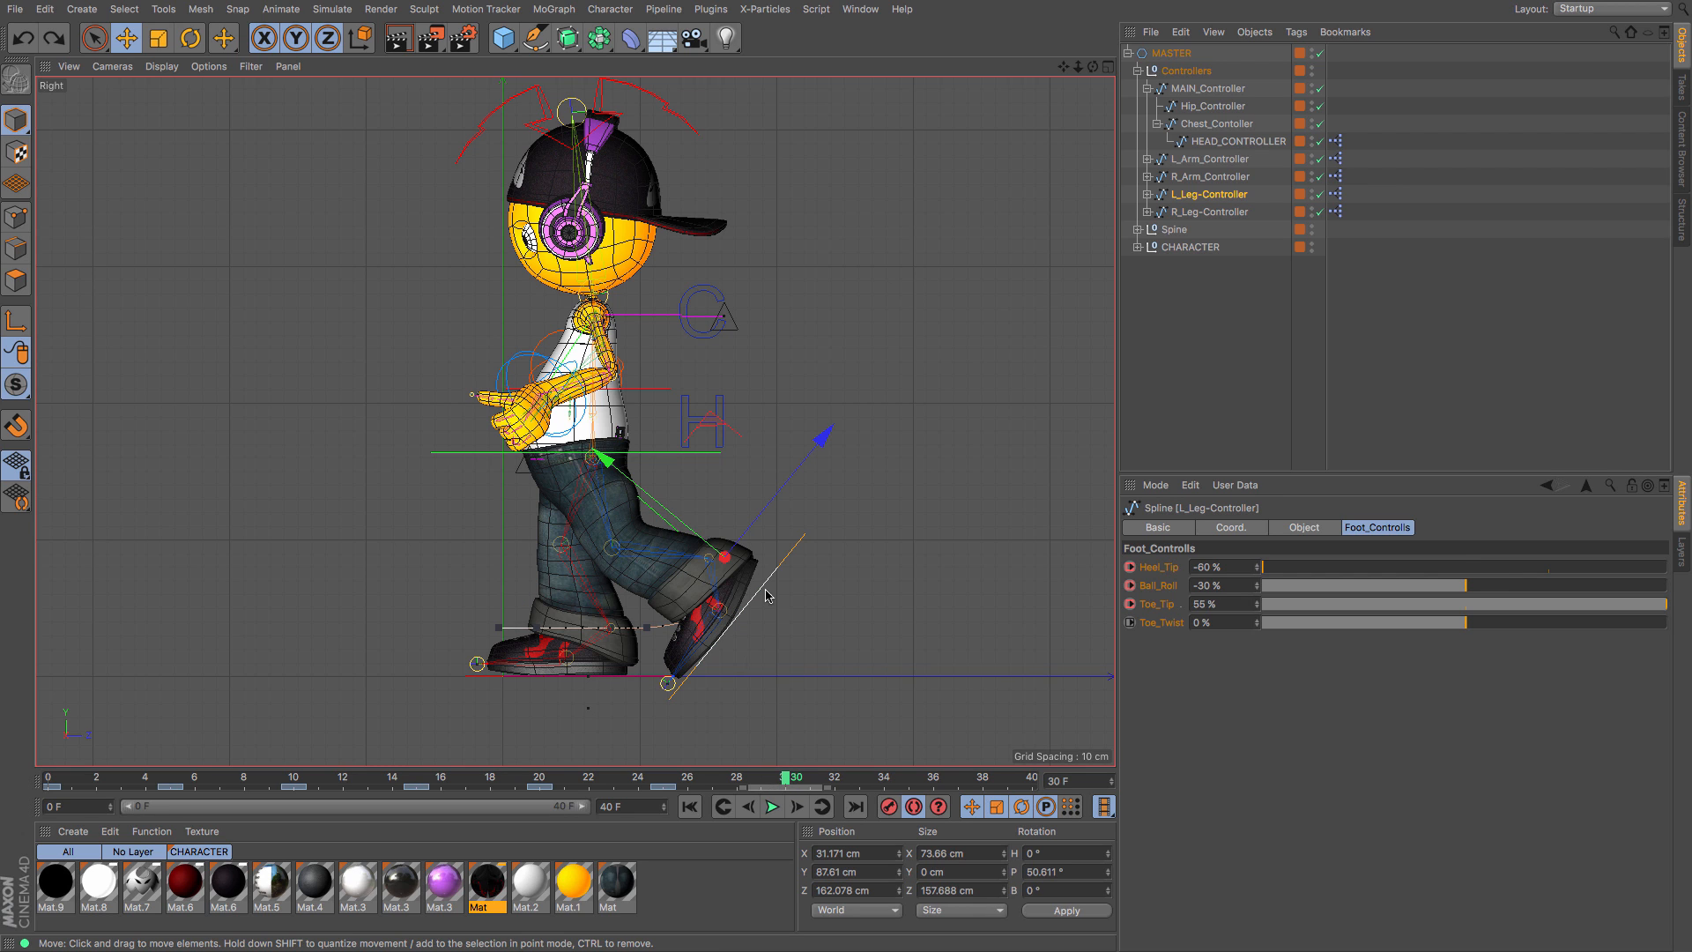
Step: Set L_Leg-Controller's Y position at frame 30 to 121.783 cm, taken from R_Leg-Controller at frame 10
{"action": "left_click", "coordinate": [302, 783]}
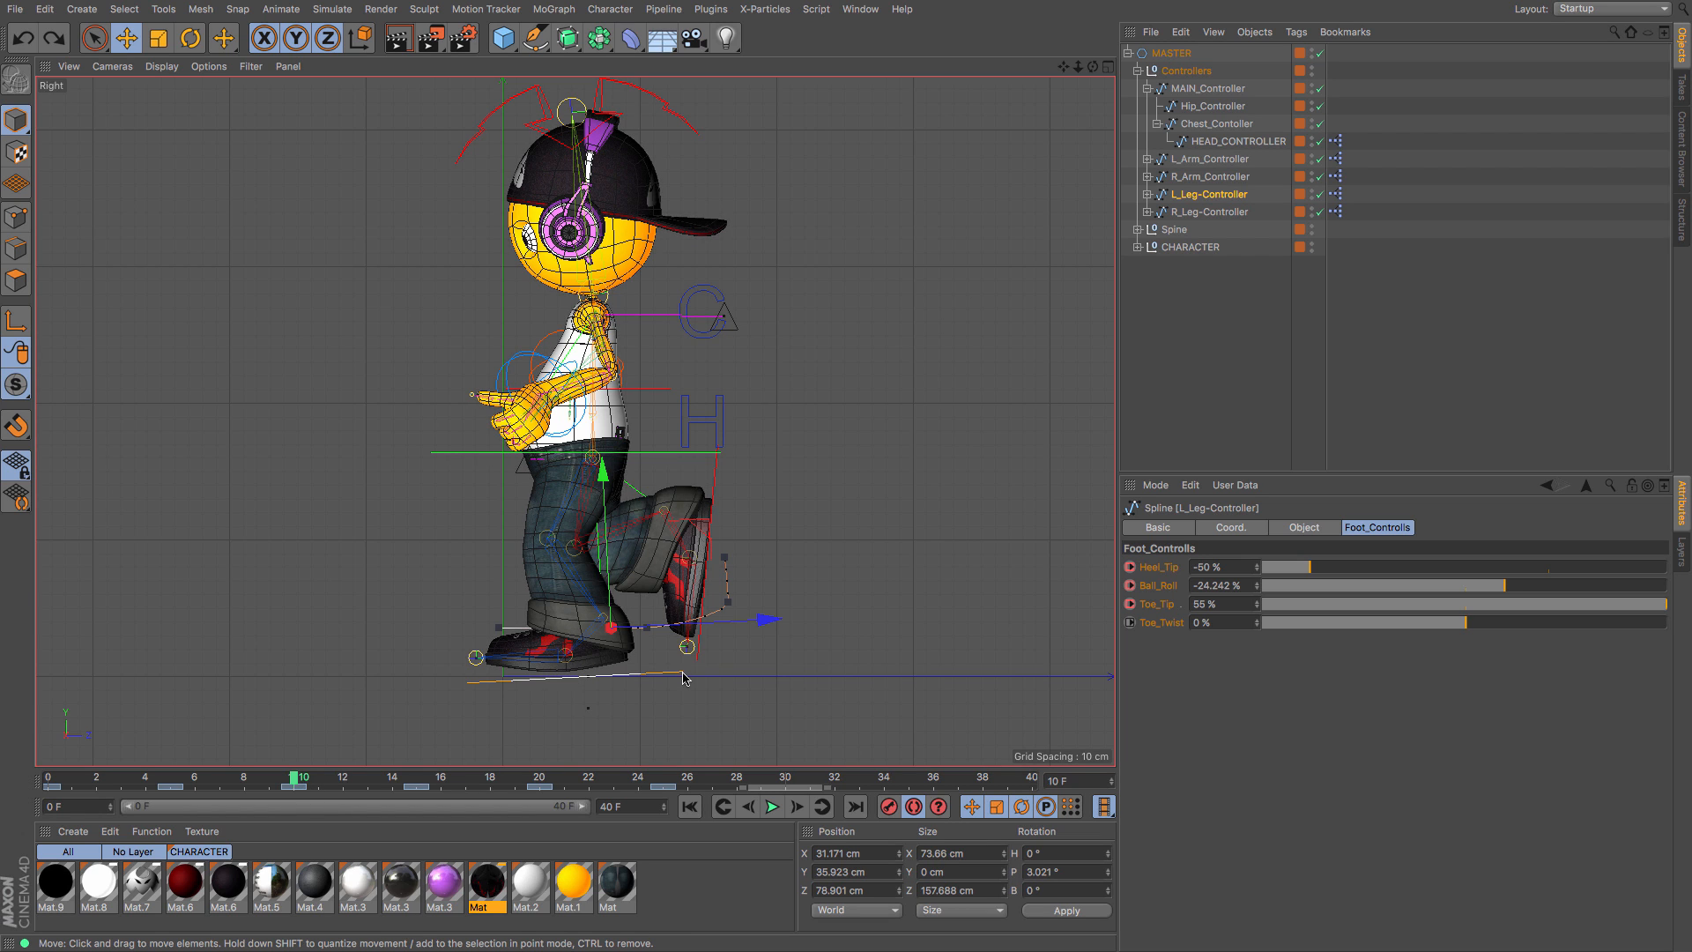
{"action": "left_click", "coordinate": [715, 494]}
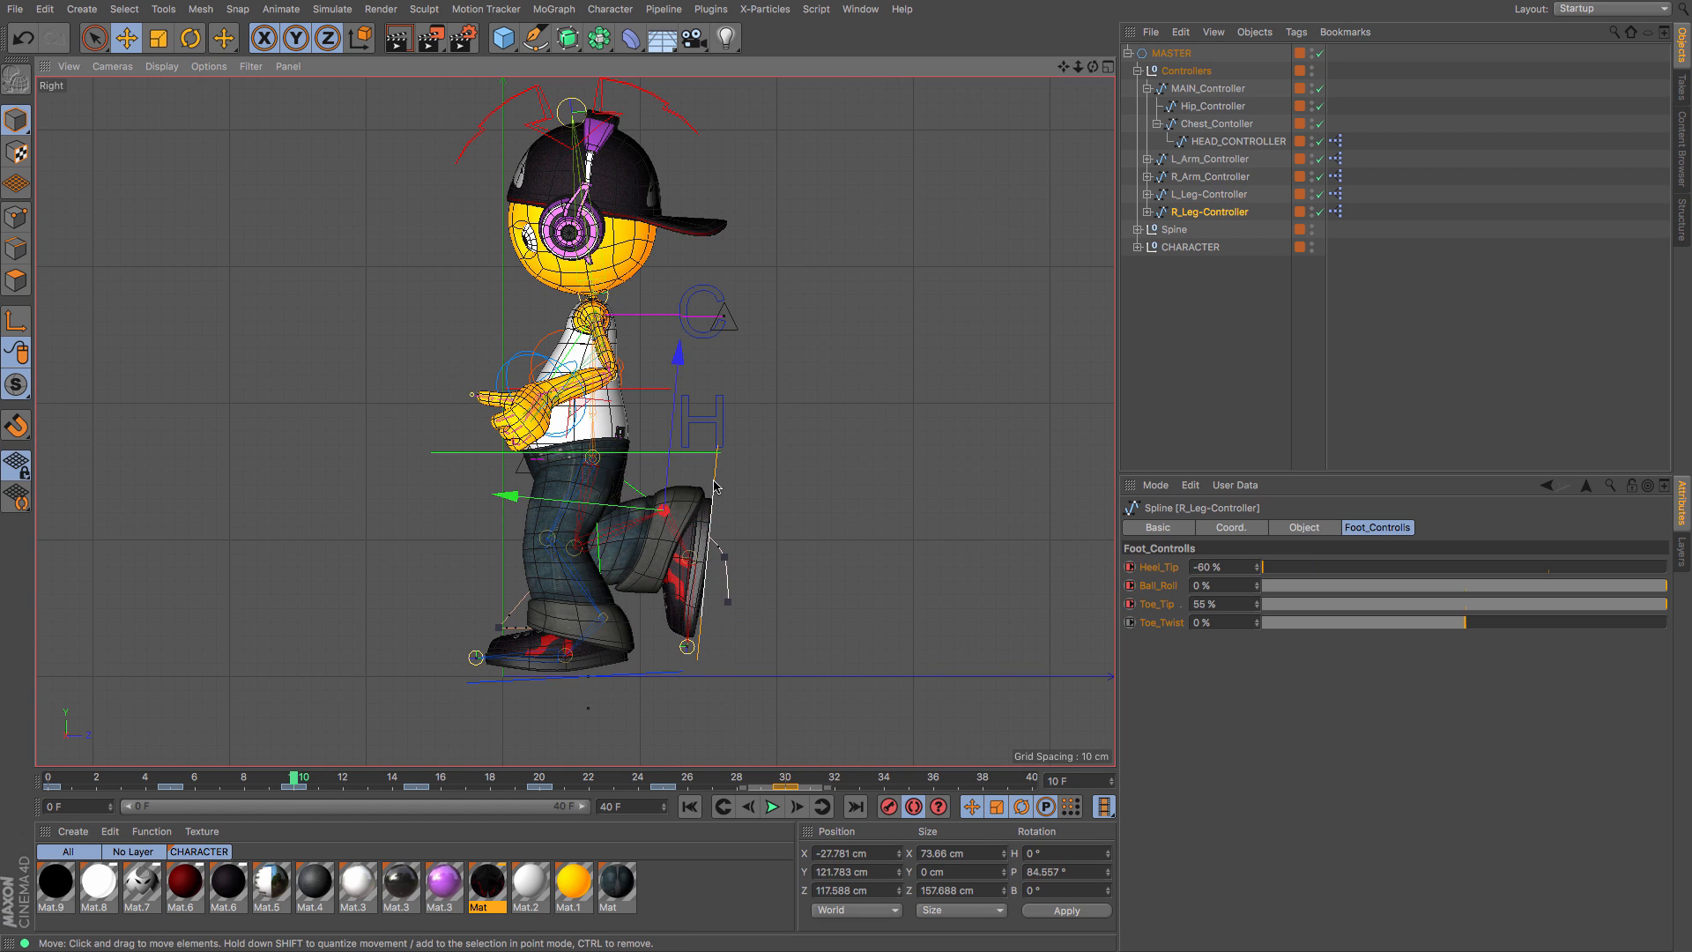
{"action": "left_click", "coordinate": [878, 872]}
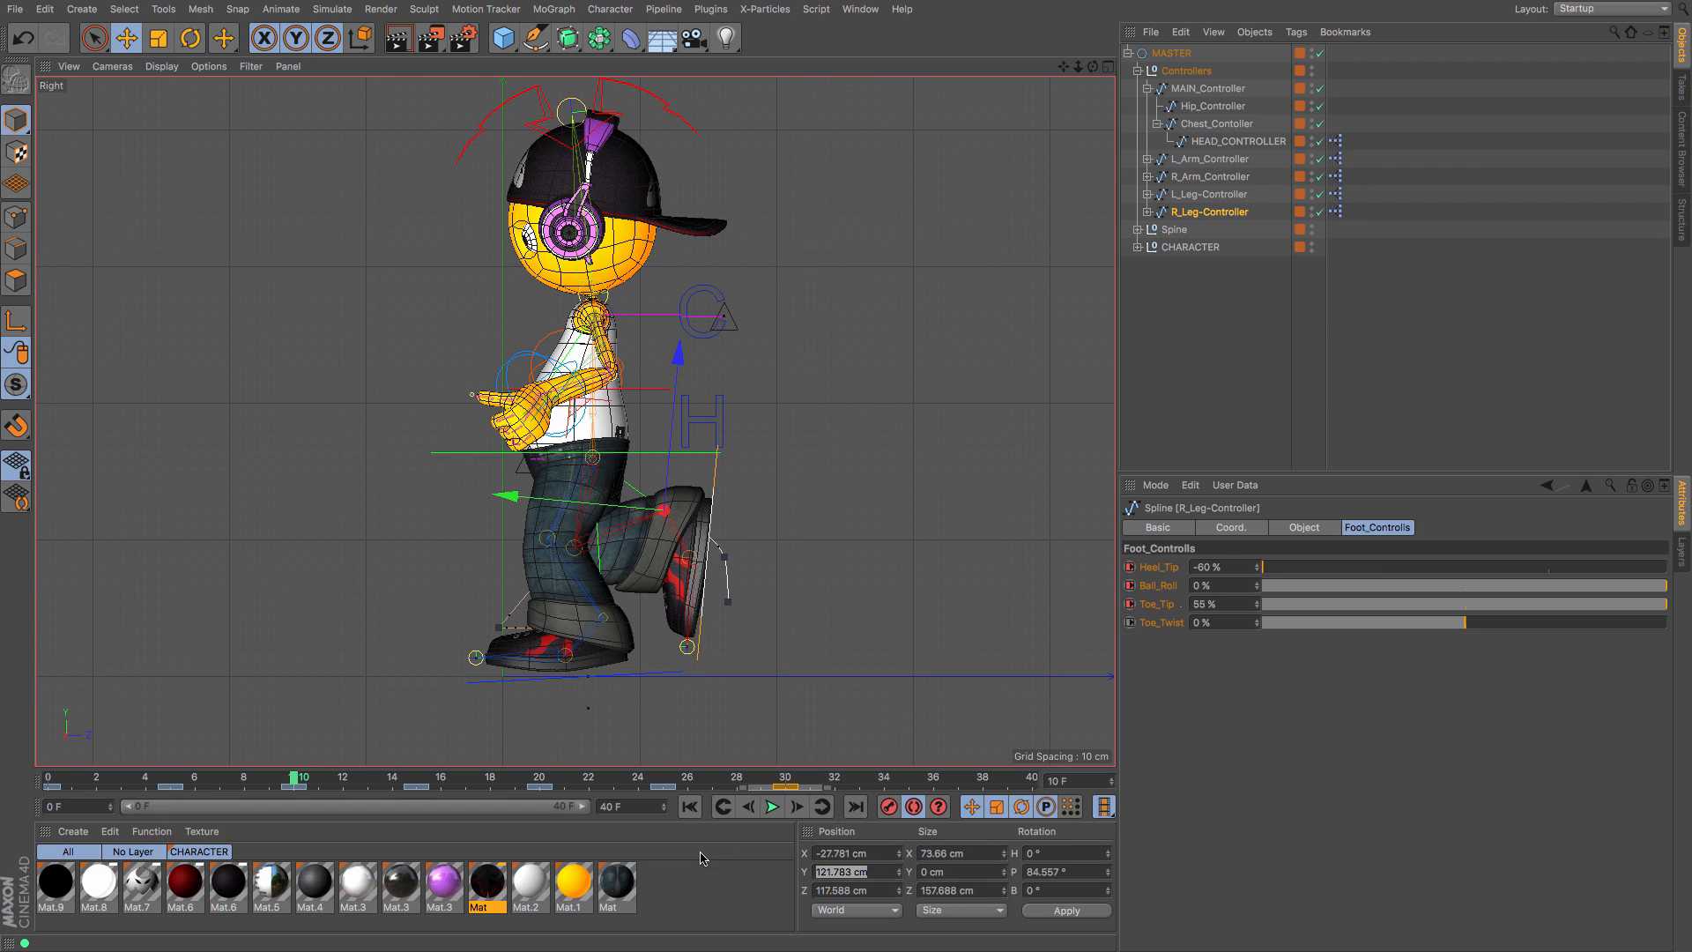
{"action": "left_click", "coordinate": [1213, 195]}
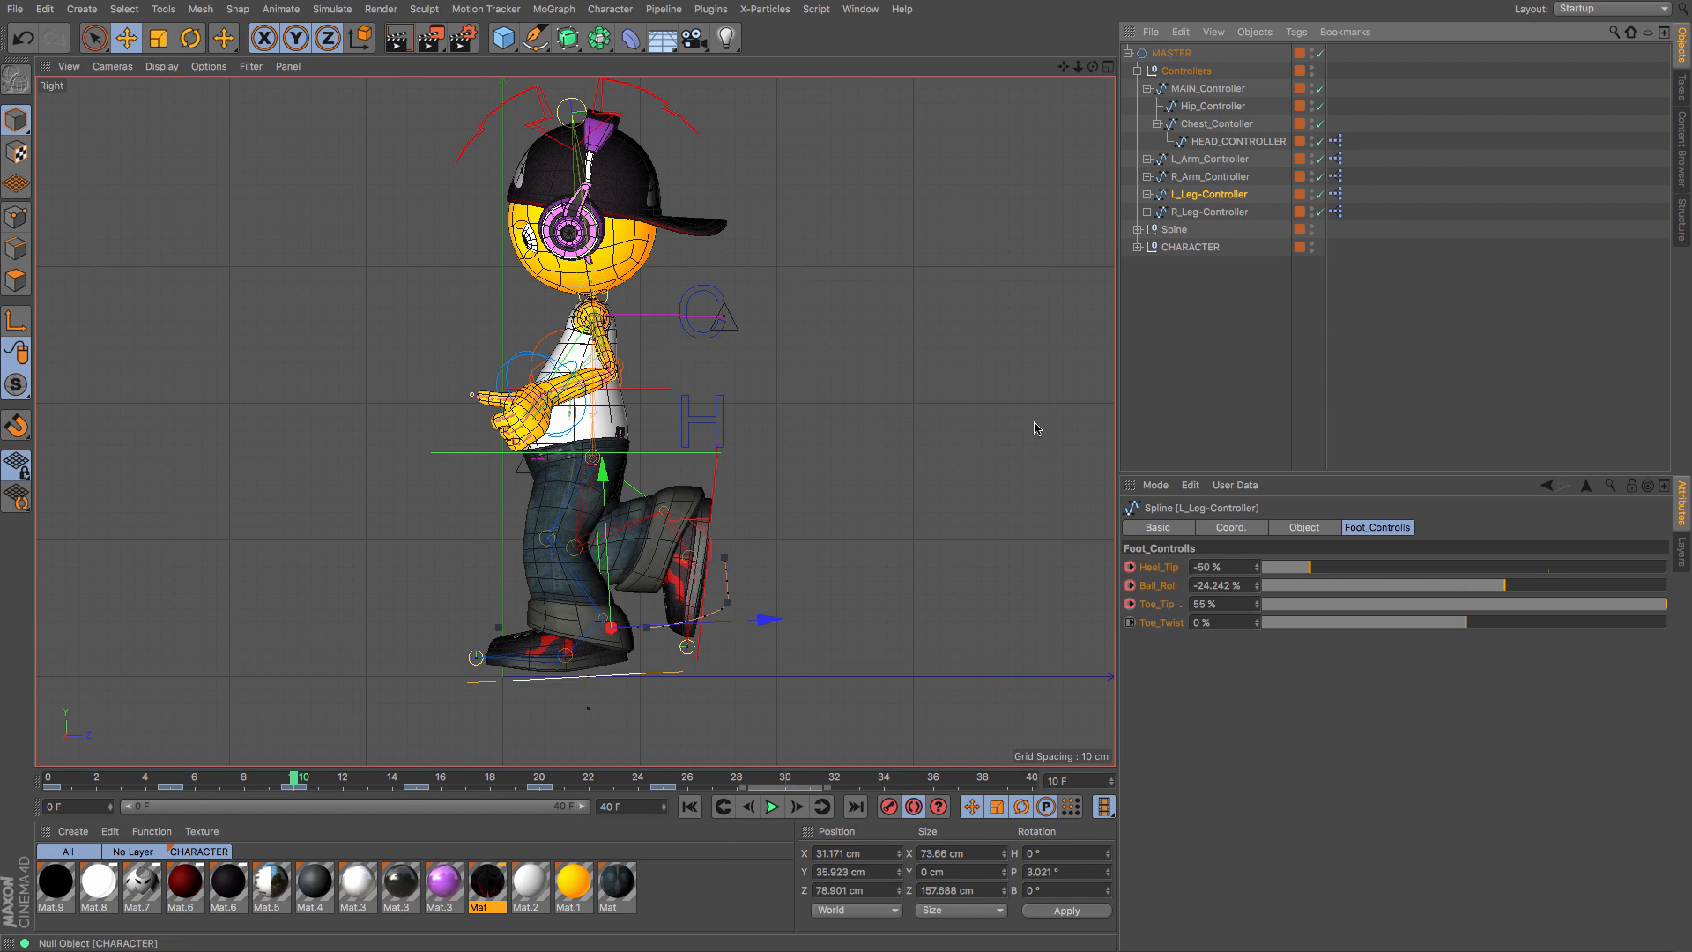
{"action": "left_click", "coordinate": [786, 780]}
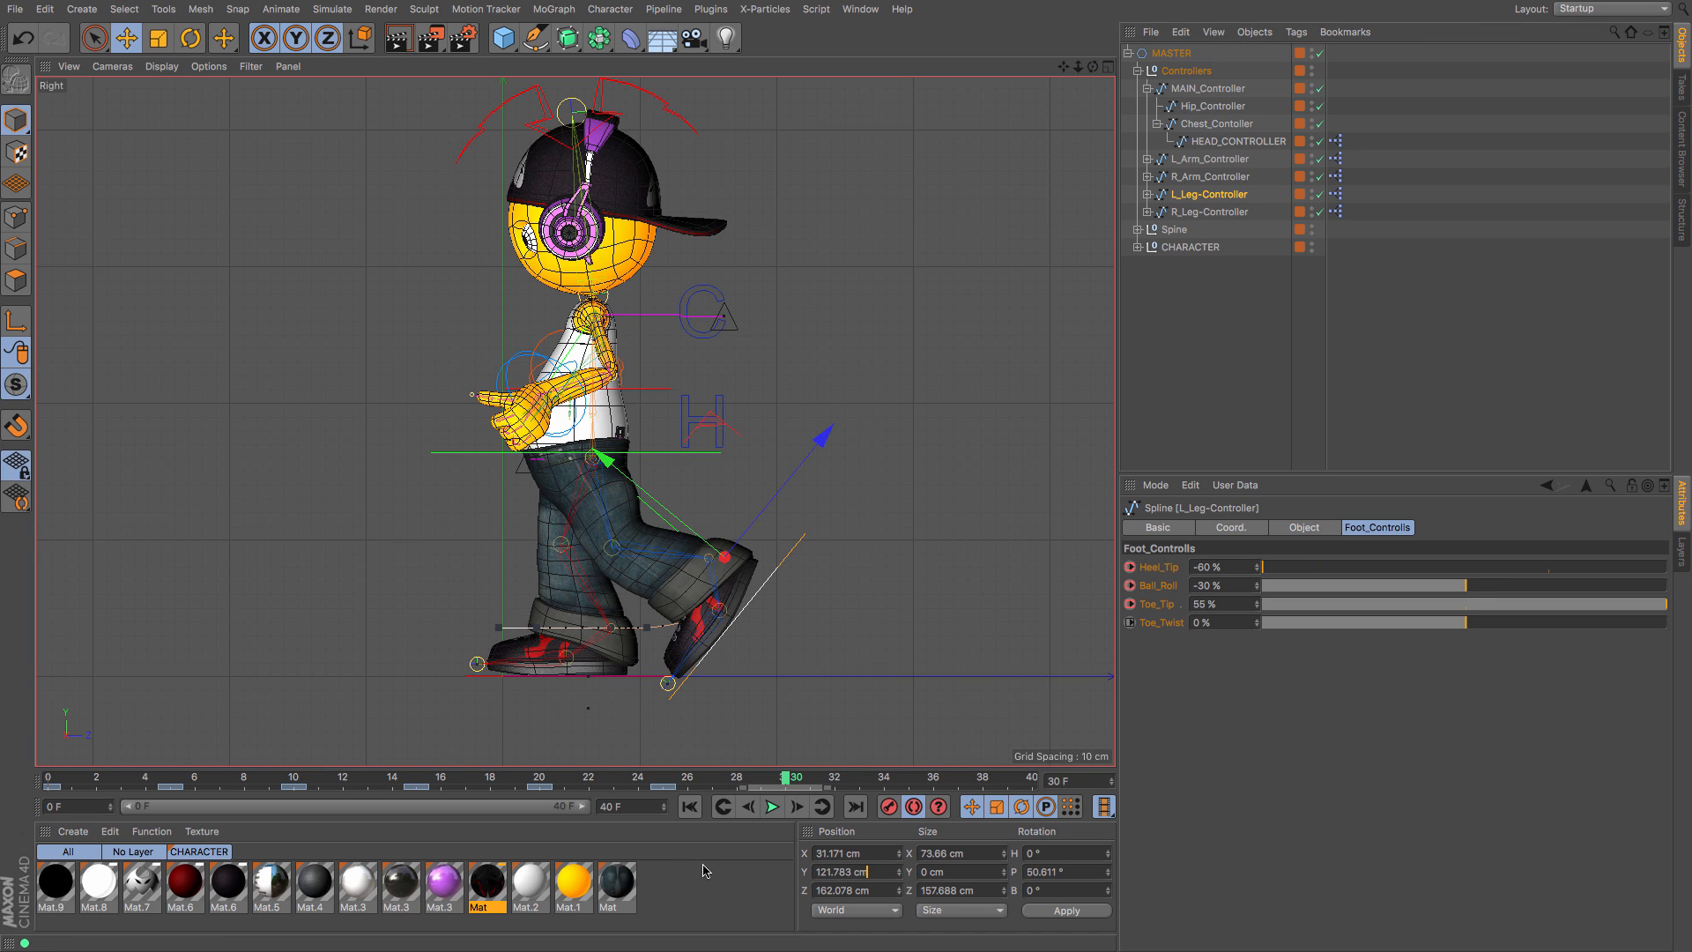
Step: Set L_Leg-Controller's Z position at frame 30 to 117.588 cm, as on R_Leg-Controller at frame 10
{"action": "left_click", "coordinate": [1230, 215]}
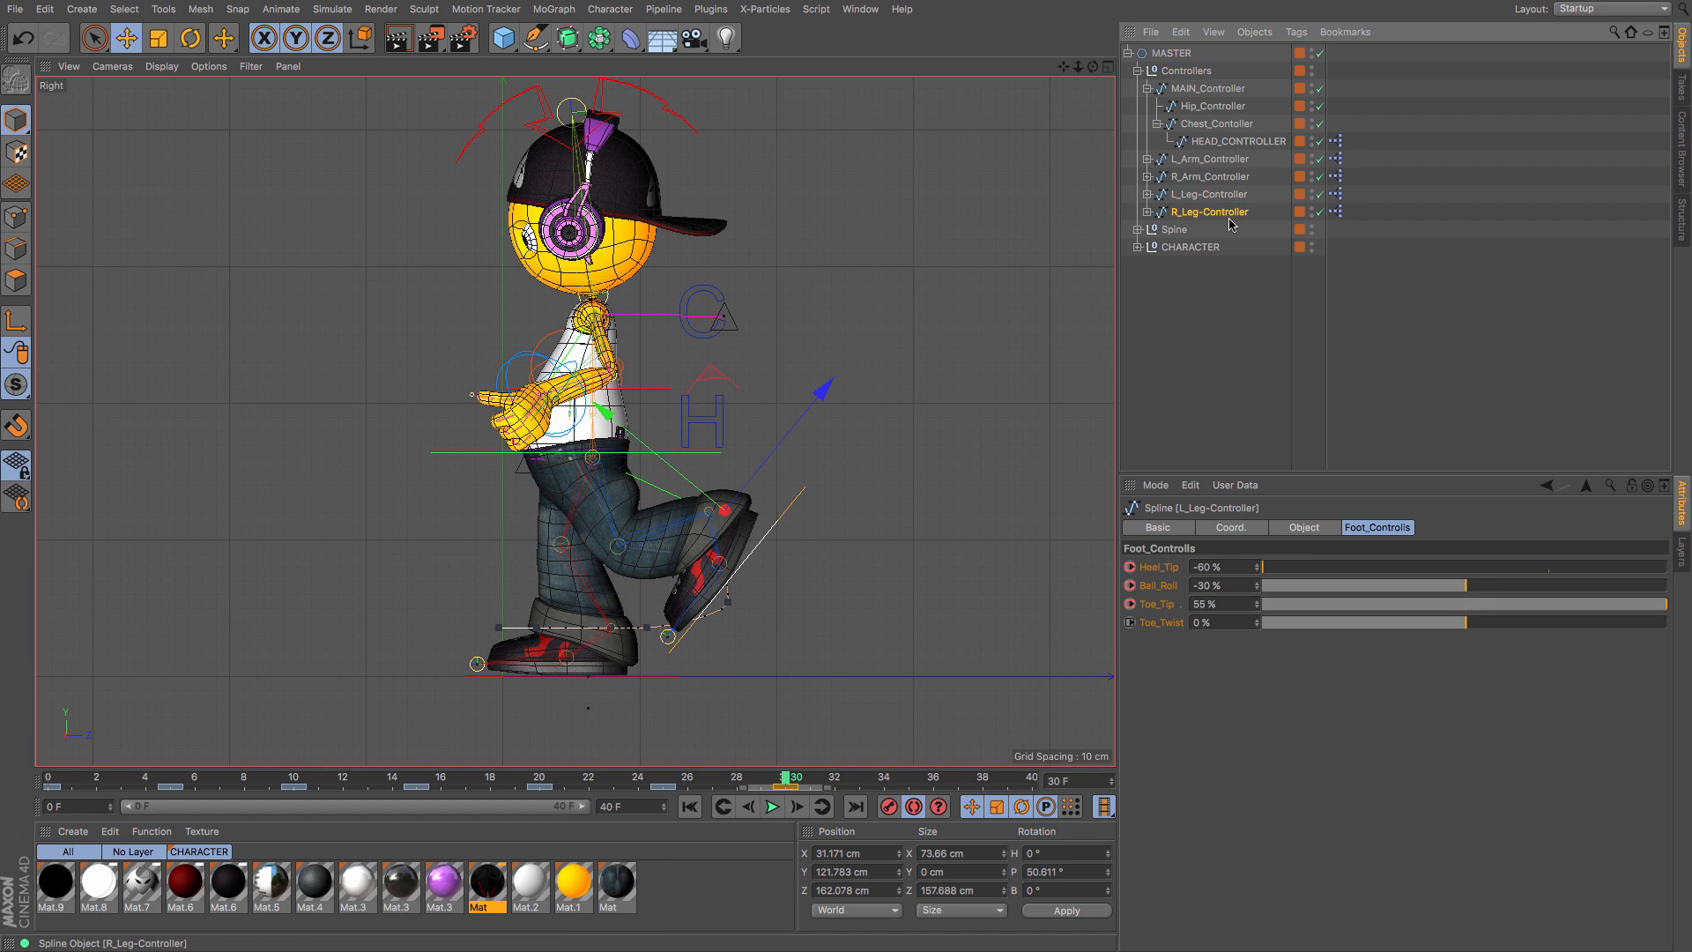
{"action": "left_click", "coordinate": [295, 781]}
{"action": "left_click_drag", "start_coordinate": [880, 890], "coordinate": [612, 897]}
{"action": "key", "text": "ctrl+c"}
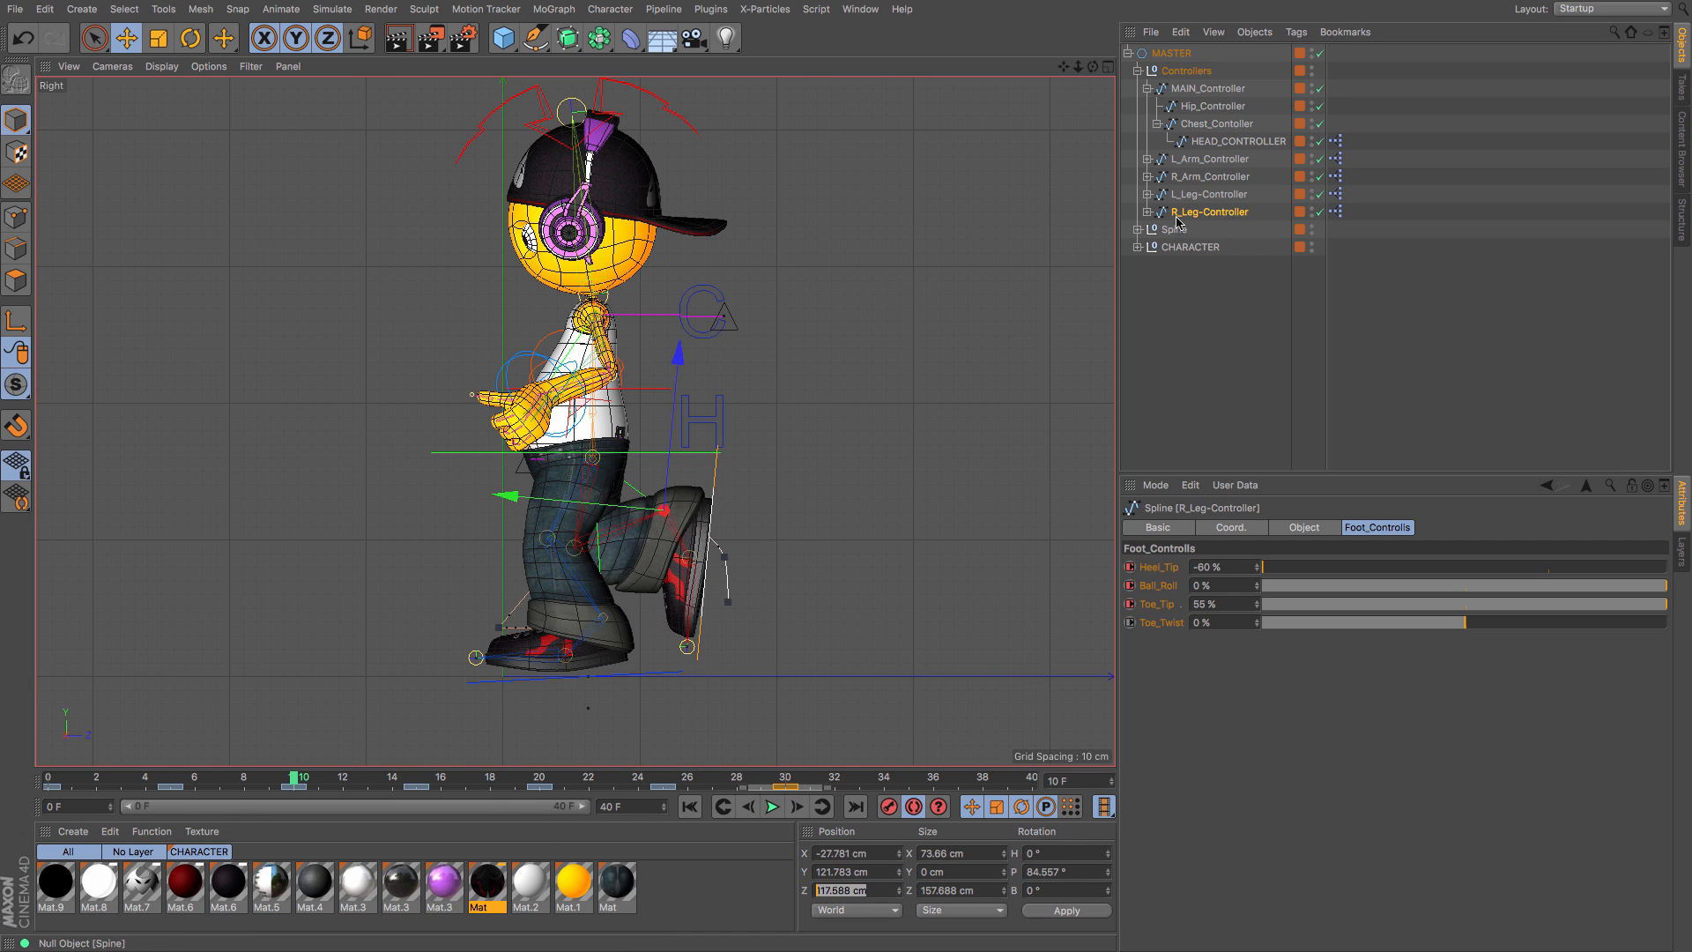
{"action": "left_click", "coordinate": [1208, 194]}
{"action": "left_click", "coordinate": [788, 779]}
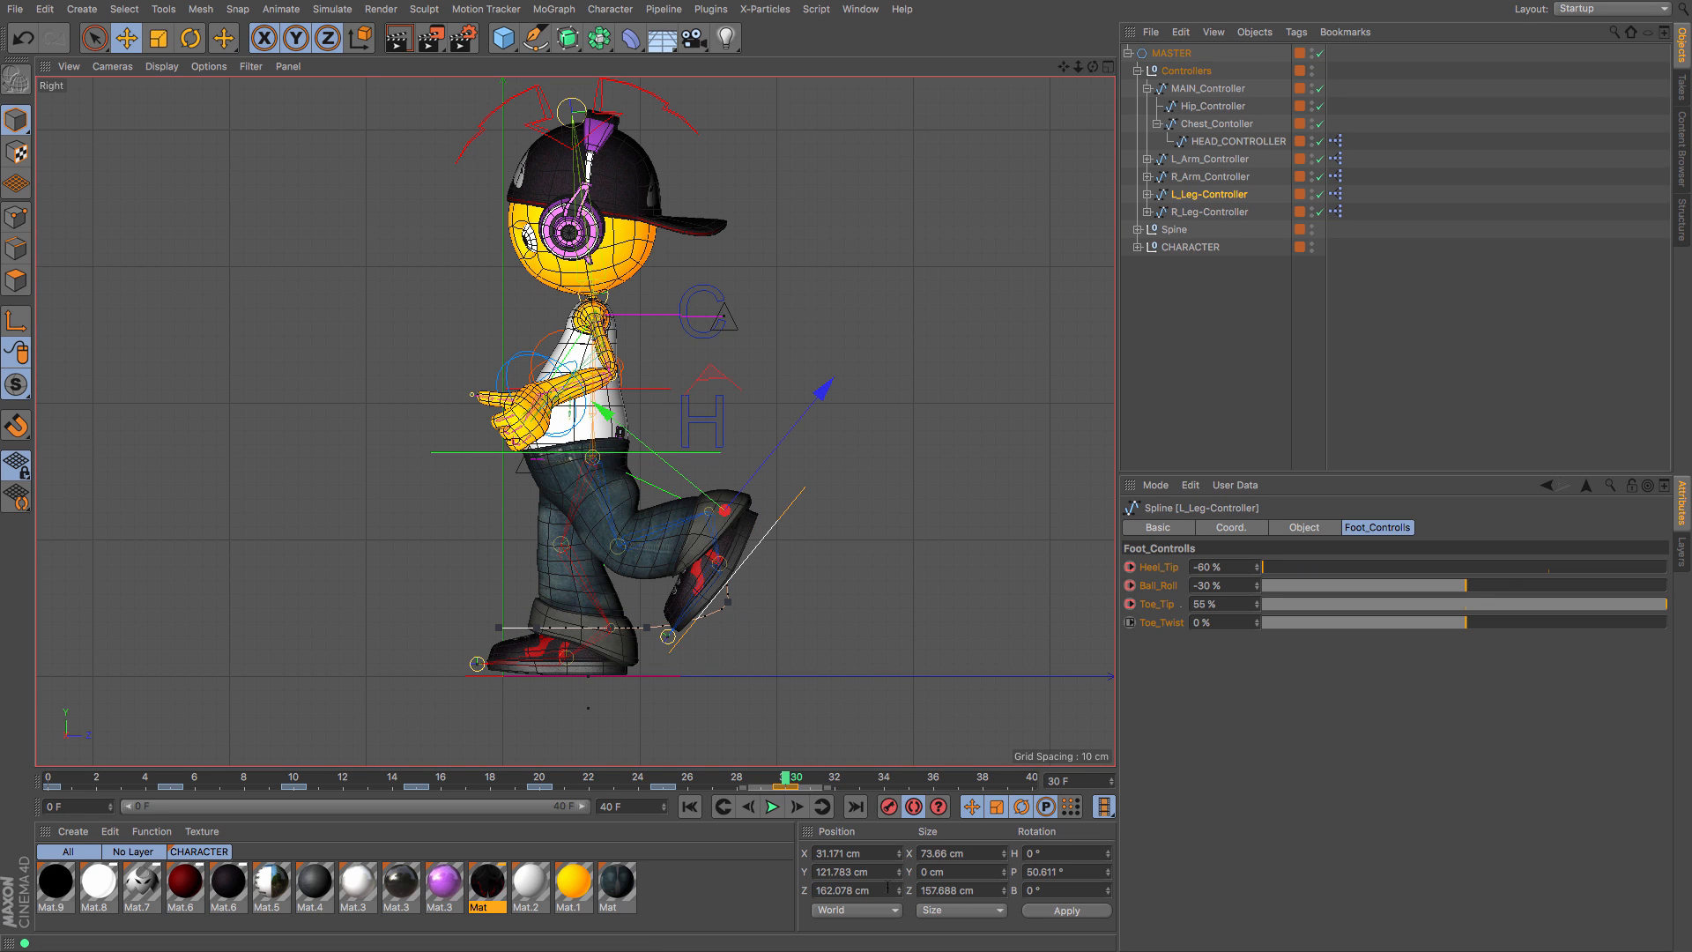
{"action": "left_click_drag", "start_coordinate": [881, 891], "coordinate": [706, 891]}
{"action": "key", "text": "ctrl+v"}
{"action": "key", "text": "Return"}
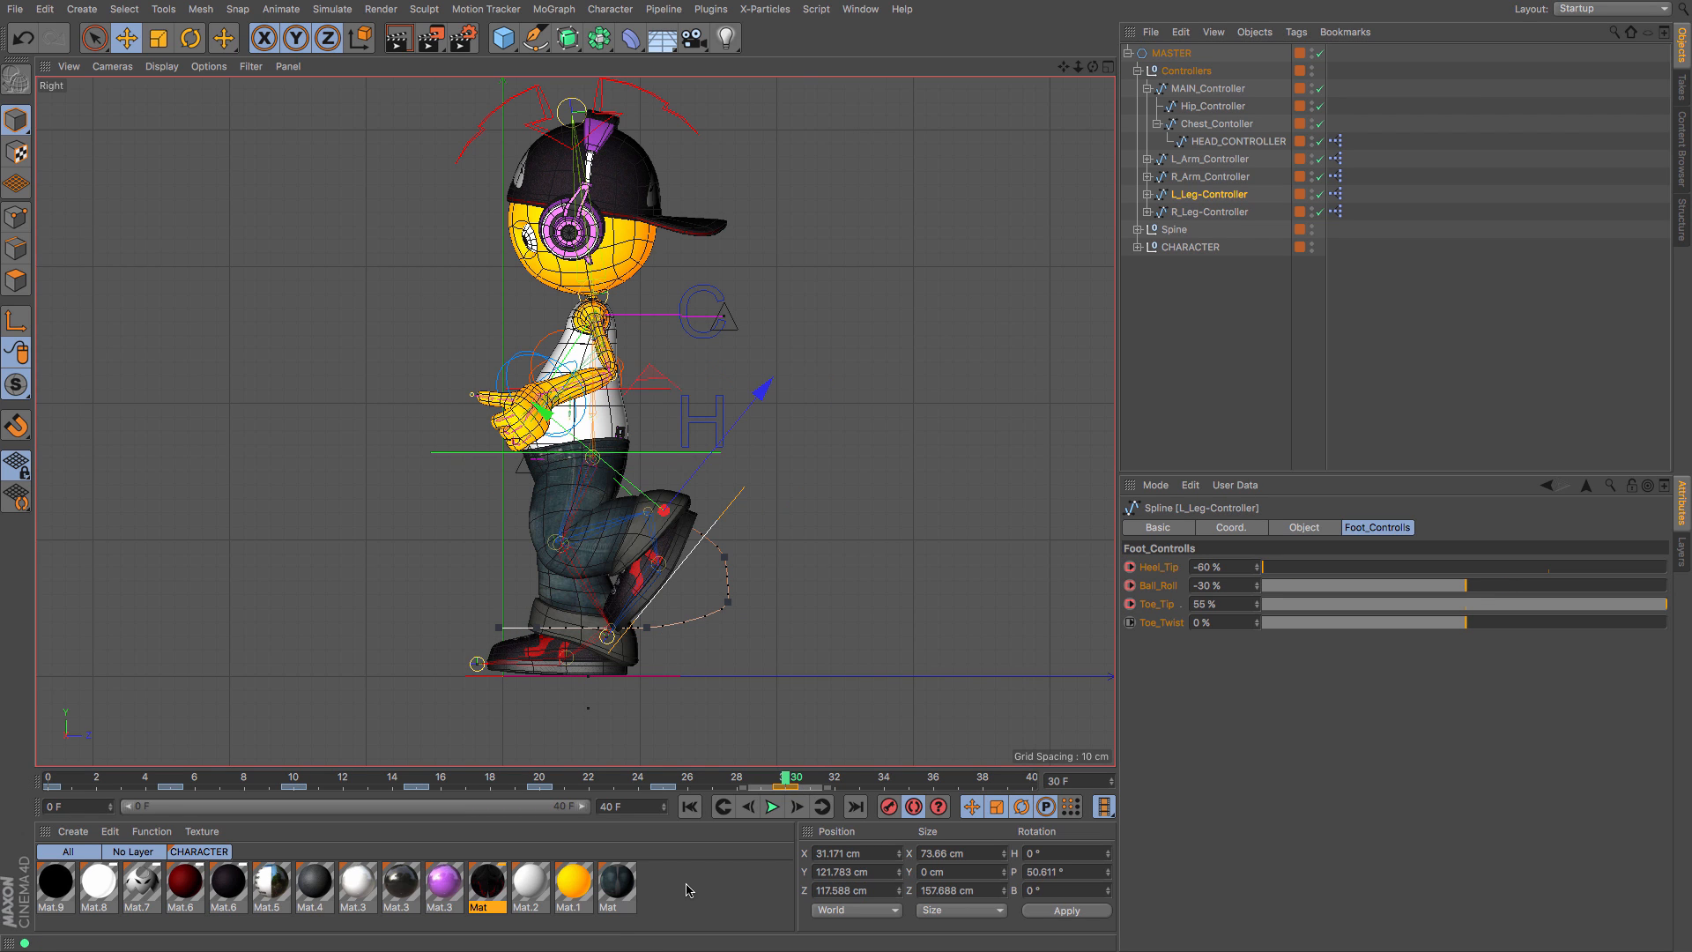
Step: Copy R_Leg-Controller's P rotation of 84.557° from frame 10 to L_Leg-Controller at frame 30
{"action": "left_click", "coordinate": [294, 780]}
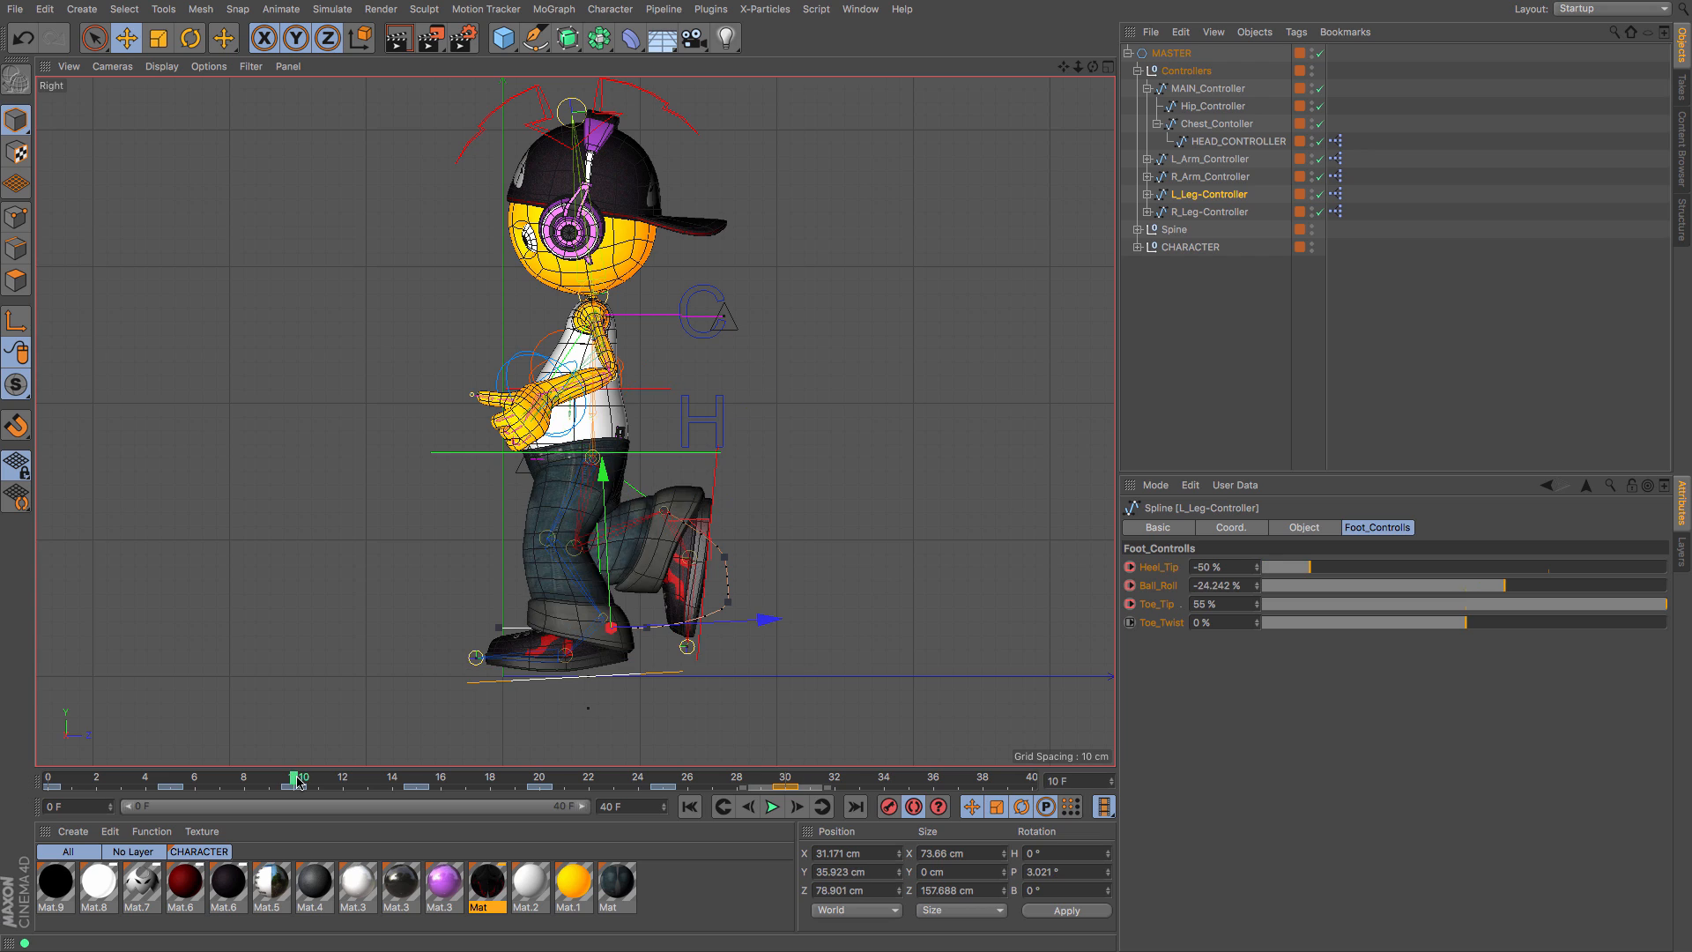
{"action": "left_click", "coordinate": [1196, 212]}
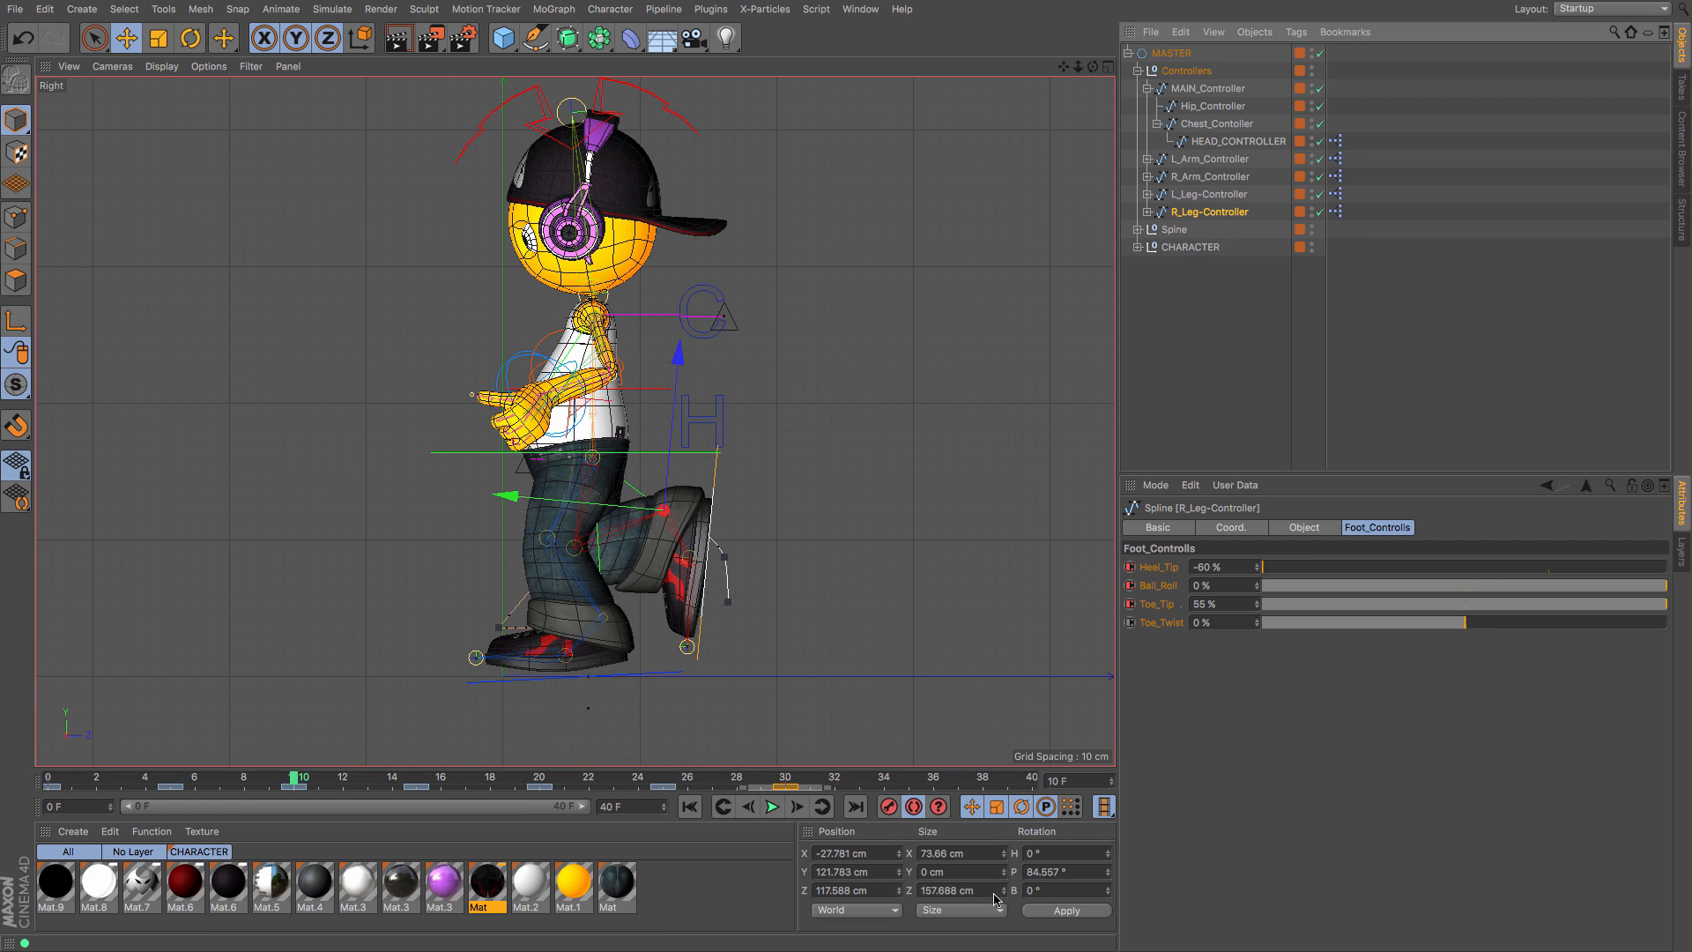
{"action": "left_click", "coordinate": [1066, 872]}
{"action": "key", "text": "super+c"}
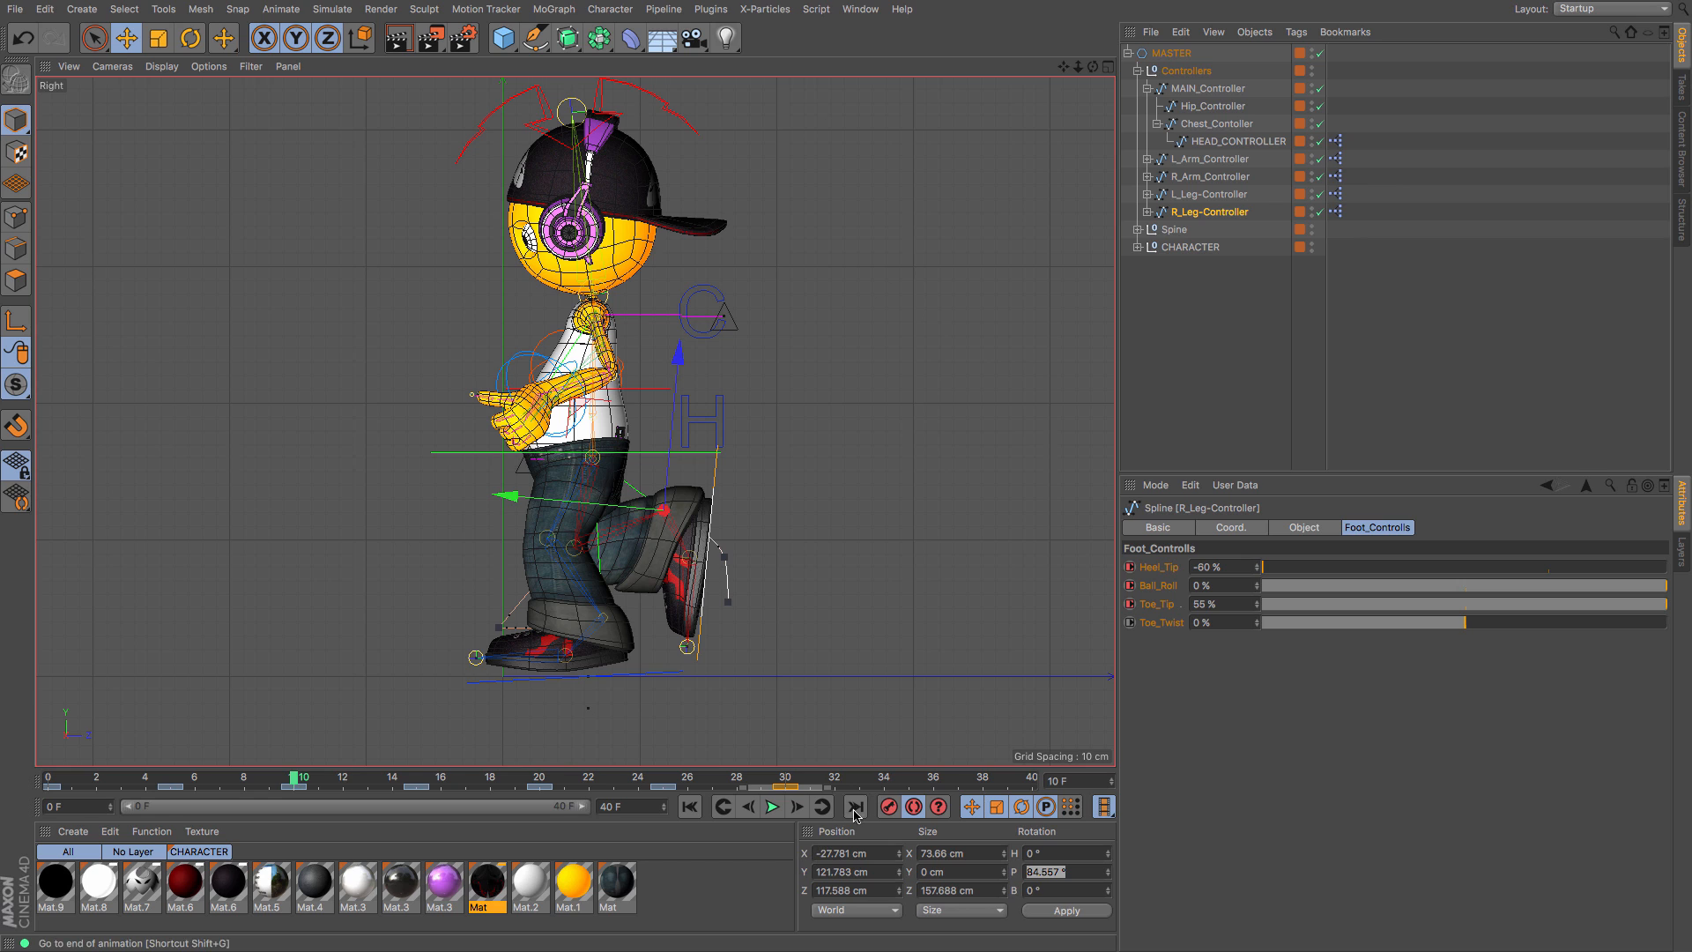
{"action": "left_click", "coordinate": [787, 781]}
{"action": "left_click", "coordinate": [1204, 196]}
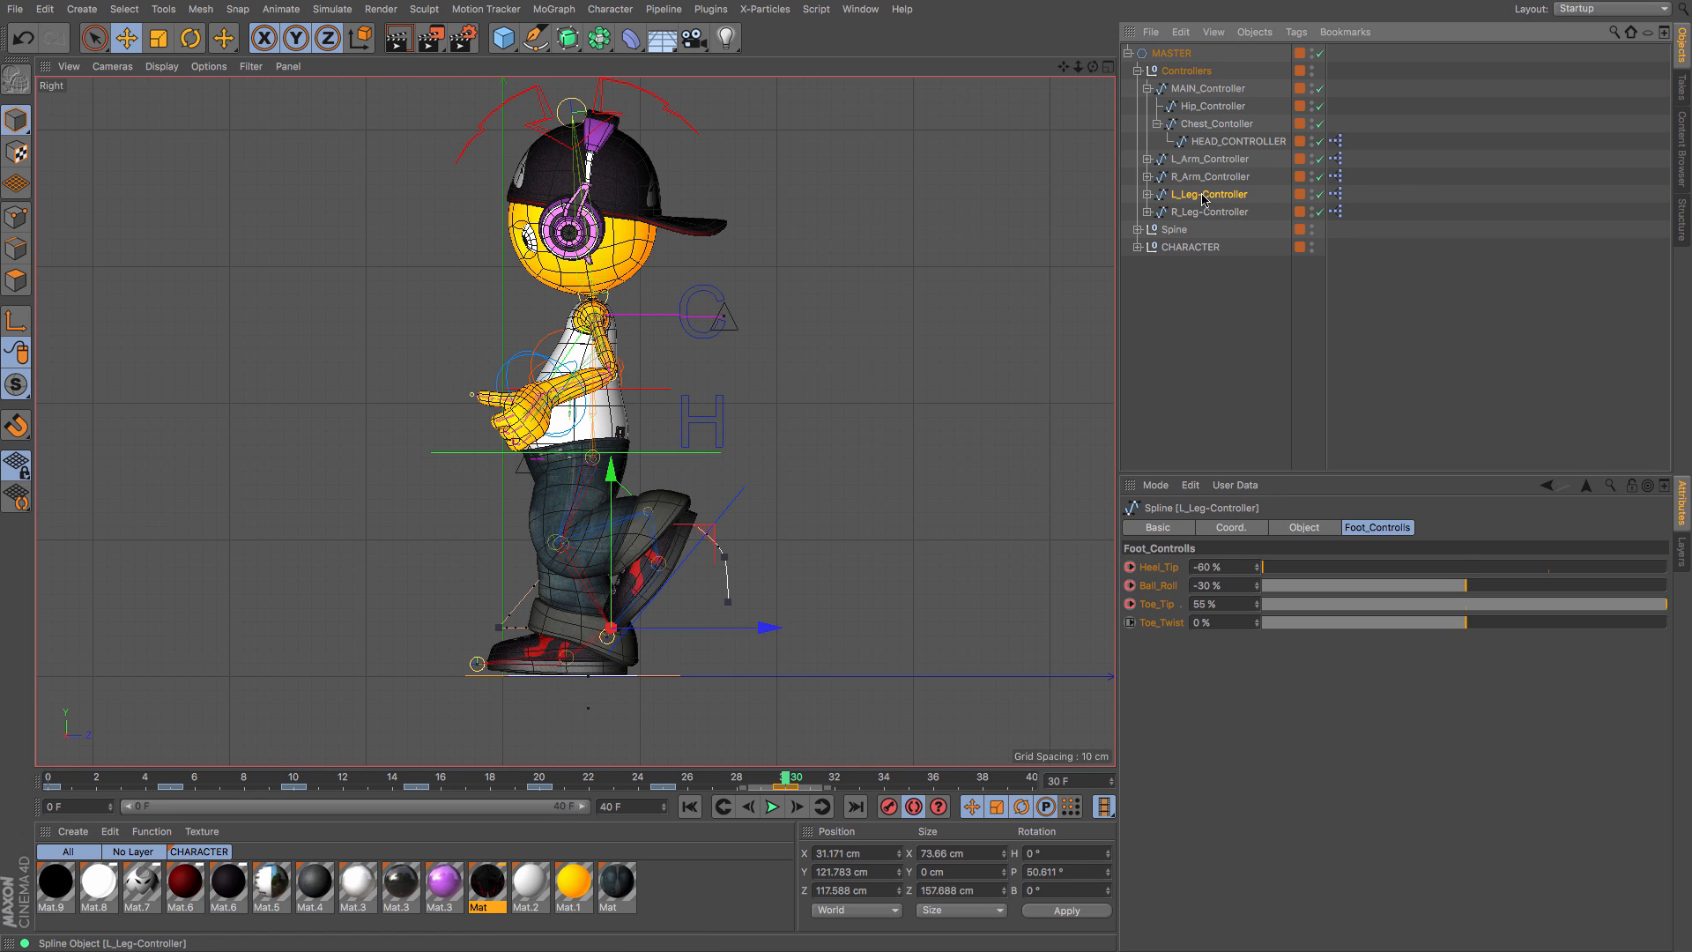
{"action": "left_click_drag", "start_coordinate": [1078, 869], "coordinate": [774, 886]}
{"action": "key", "text": "super+v"}
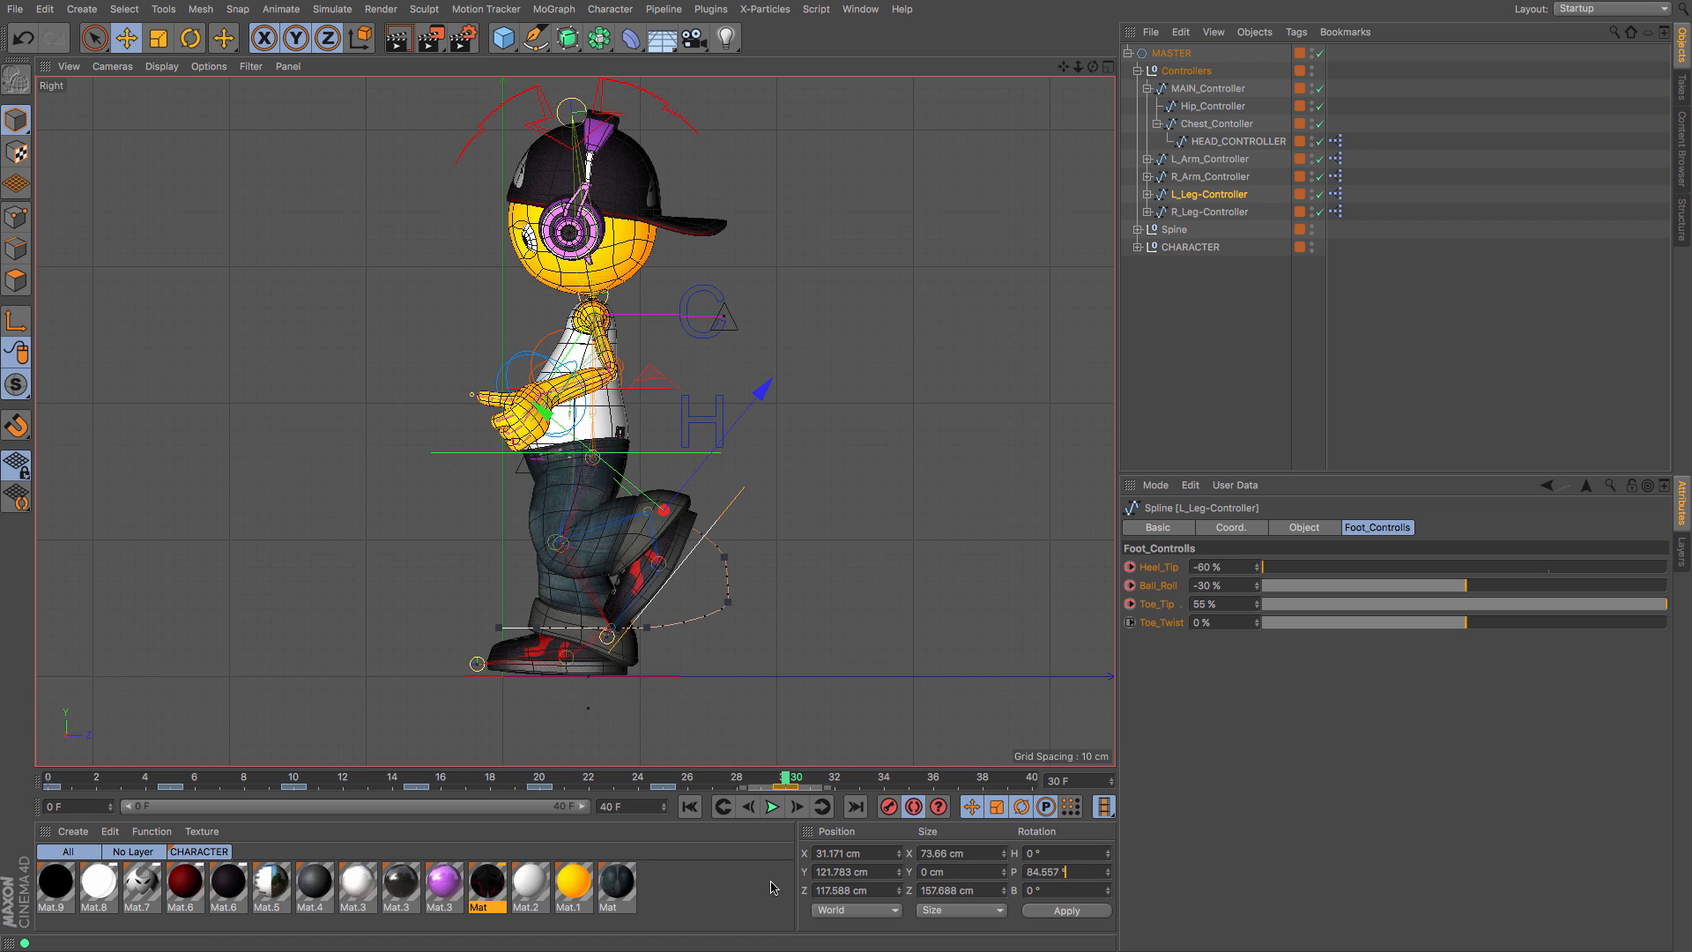
{"action": "key", "text": "Return"}
Step: Compare frames 10 and 30, and set L_Leg-Controller's Heel_Tip to -60 % and Ball_Roll to 0 % at frame 30
{"action": "left_click", "coordinate": [294, 781]}
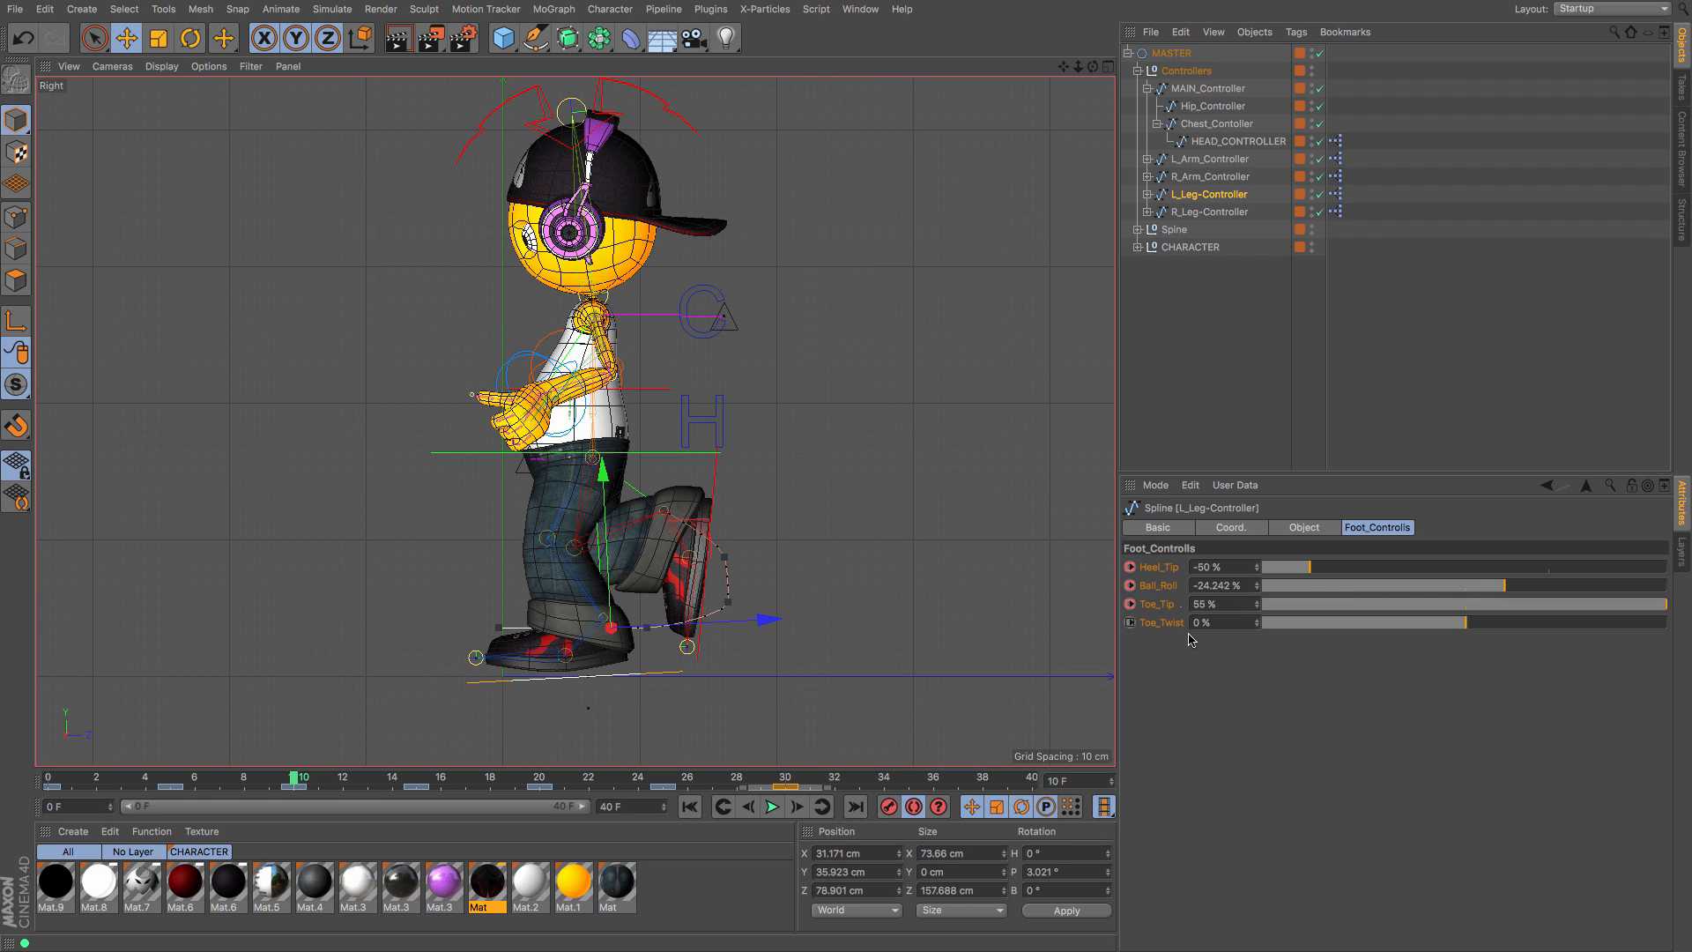
{"action": "left_click", "coordinate": [1131, 570]}
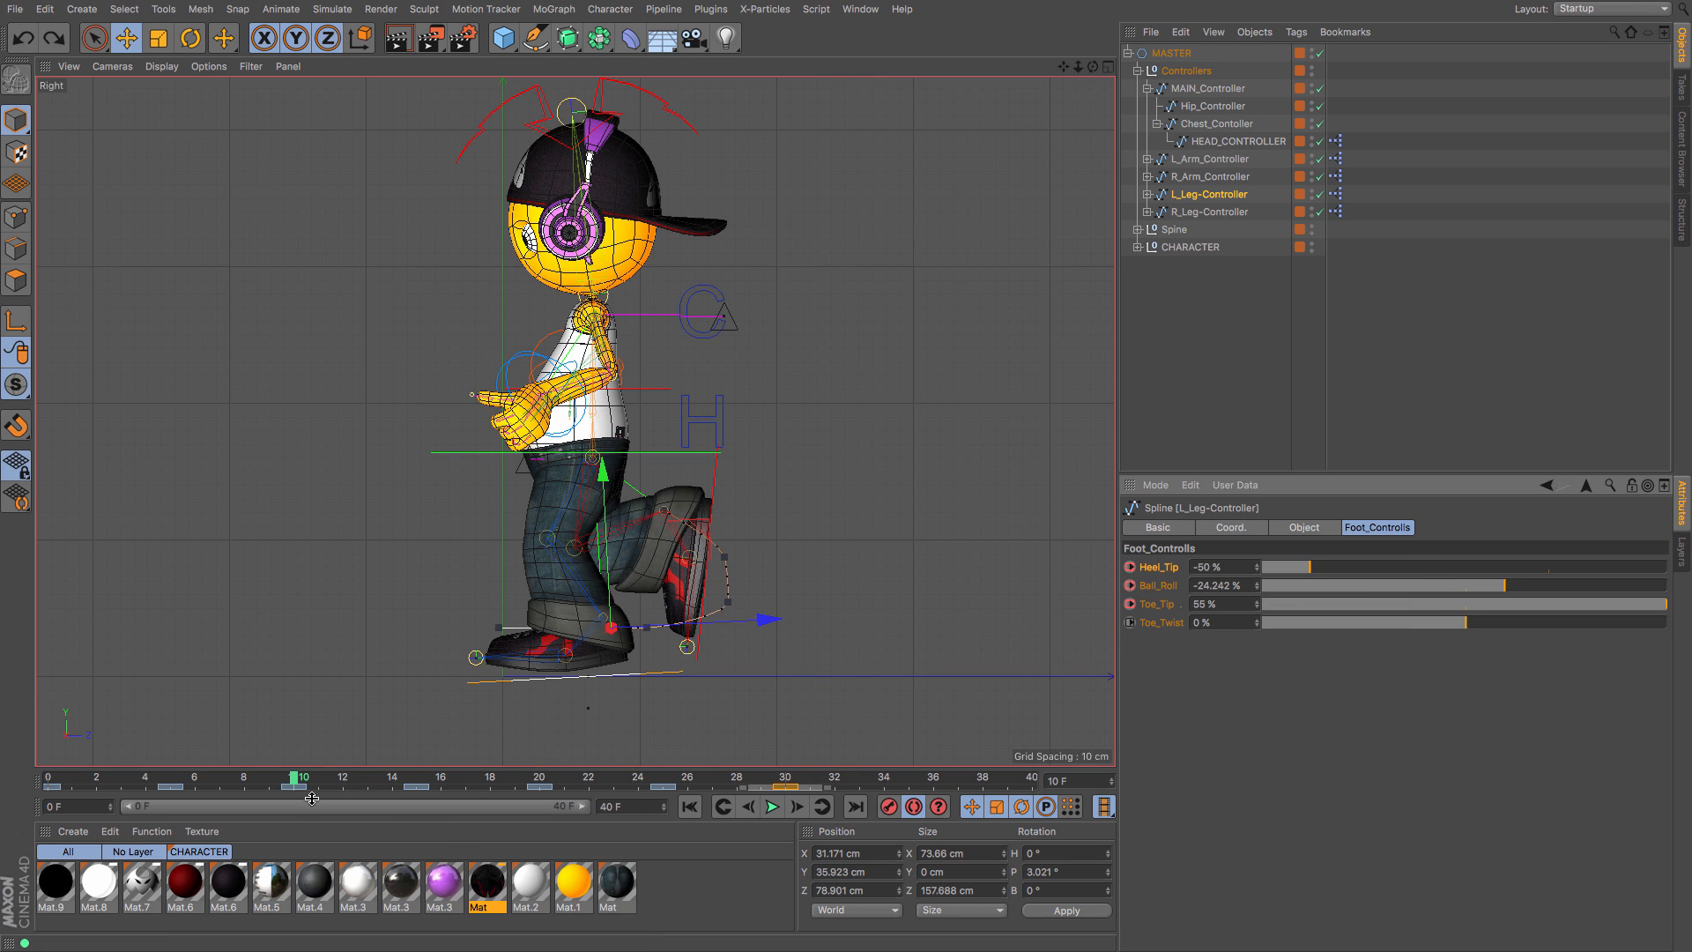
{"action": "left_click_drag", "start_coordinate": [294, 779], "coordinate": [796, 792]}
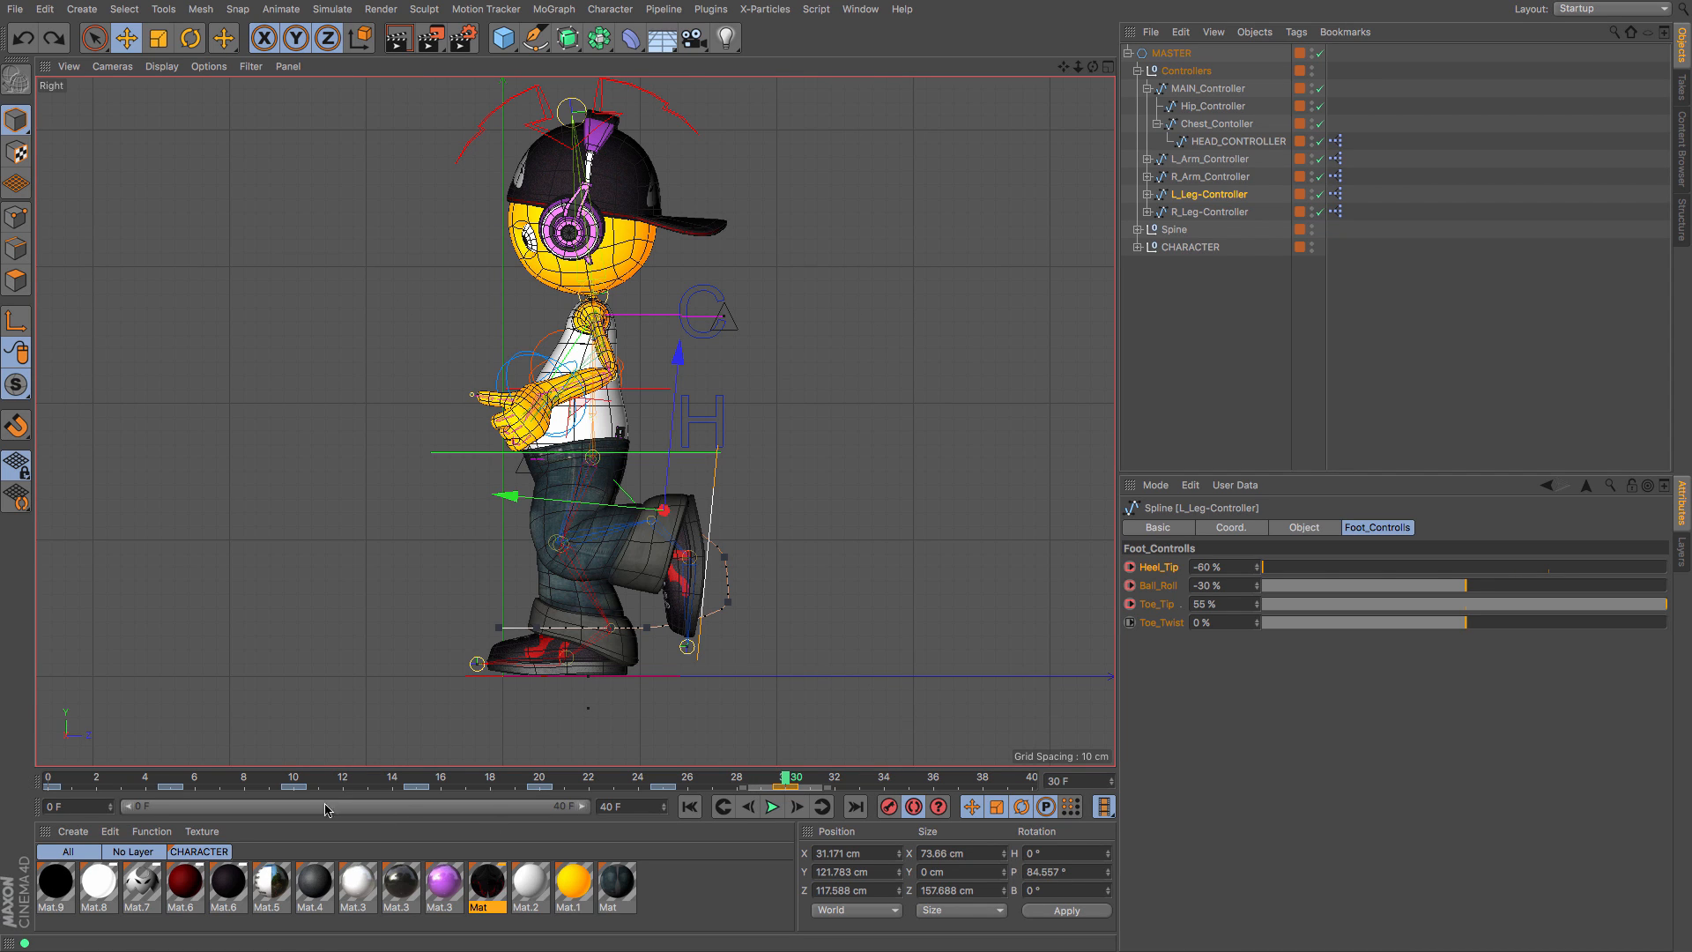
{"action": "left_click", "coordinate": [294, 780]}
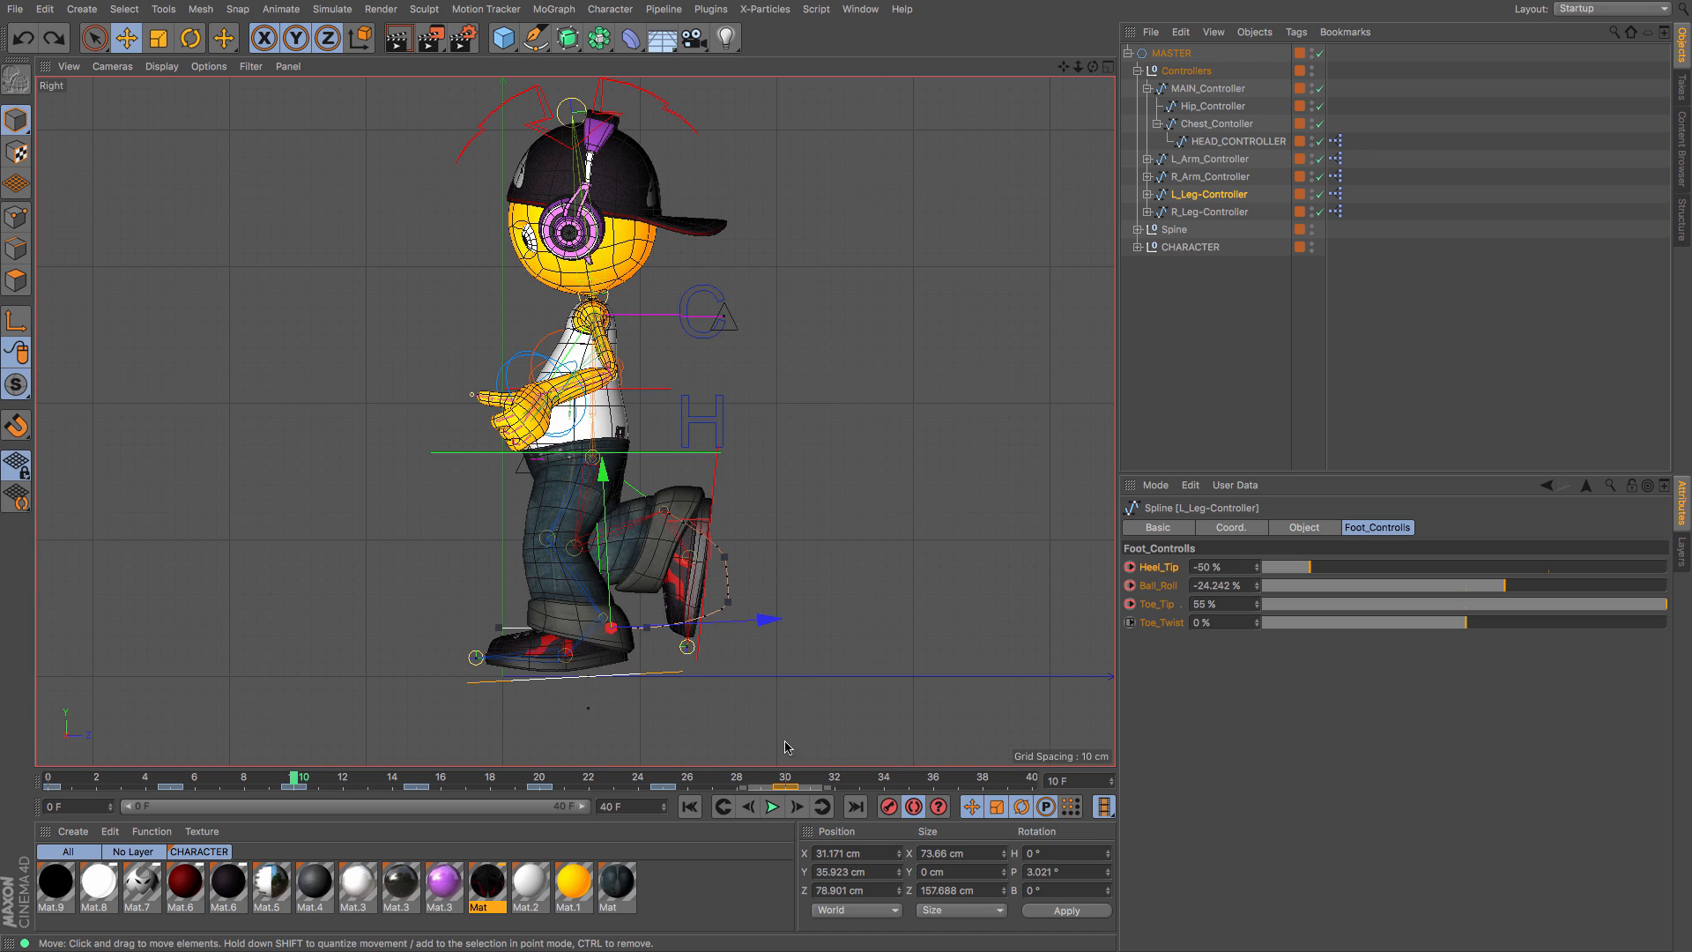
{"action": "left_click", "coordinate": [786, 780]}
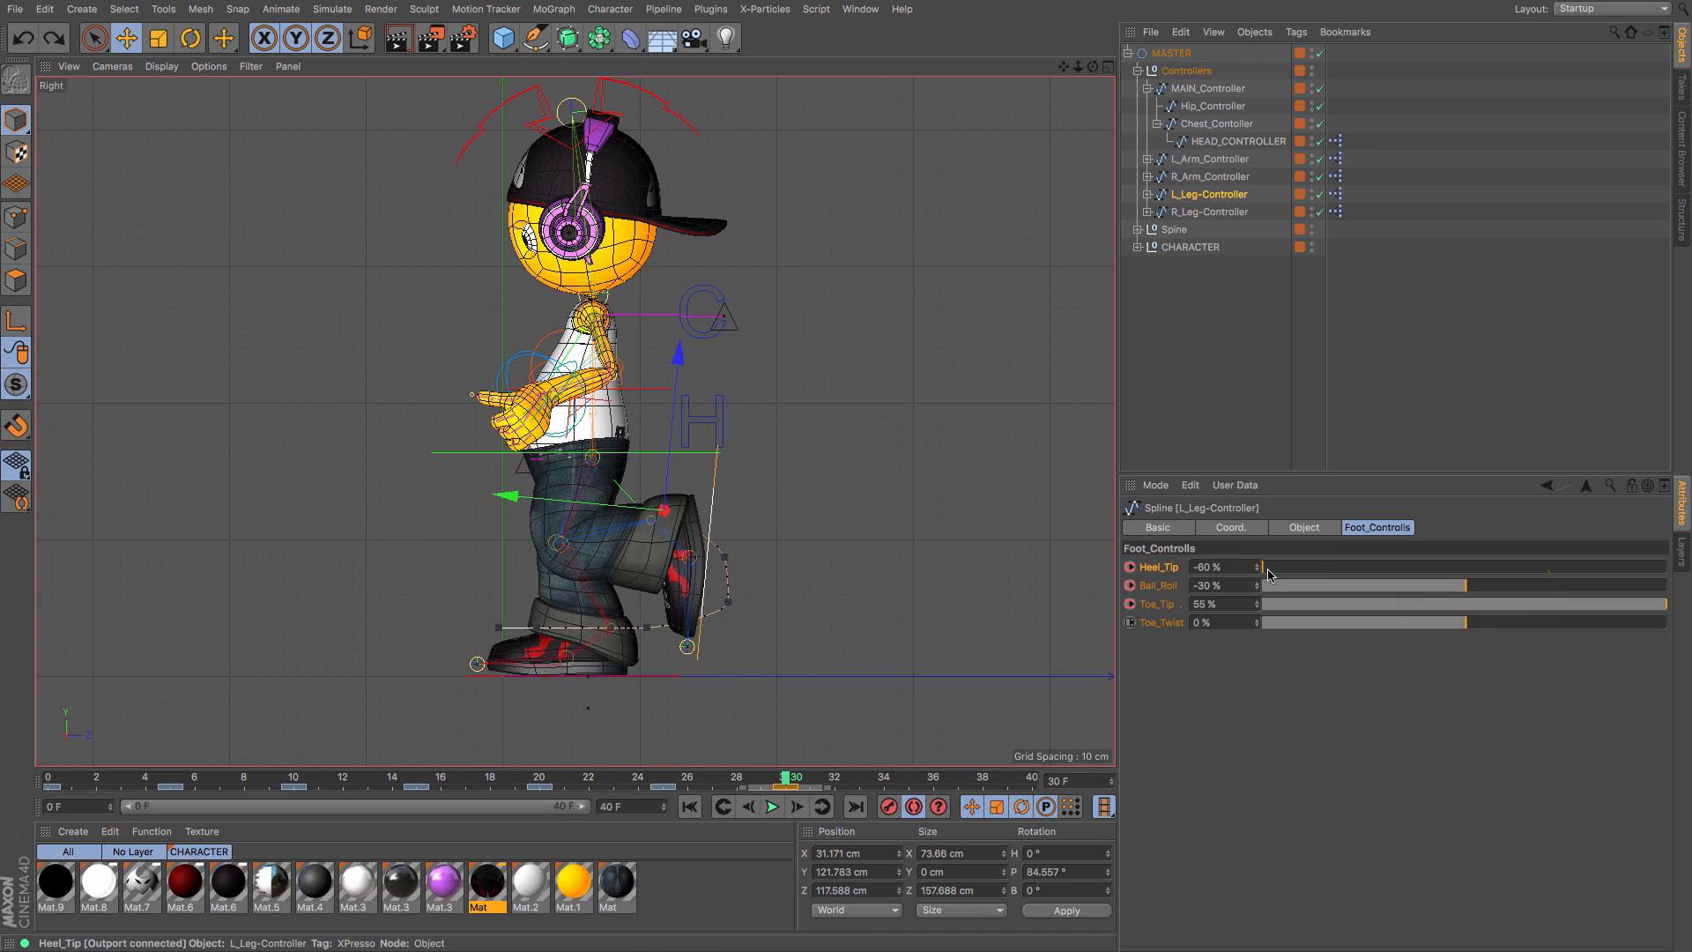
{"action": "mouse_move", "coordinate": [1269, 571]}
{"action": "left_mouse_down"}
{"action": "mouse_move", "coordinate": [1318, 576]}
{"action": "mouse_move", "coordinate": [1264, 578]}
{"action": "left_mouse_up"}
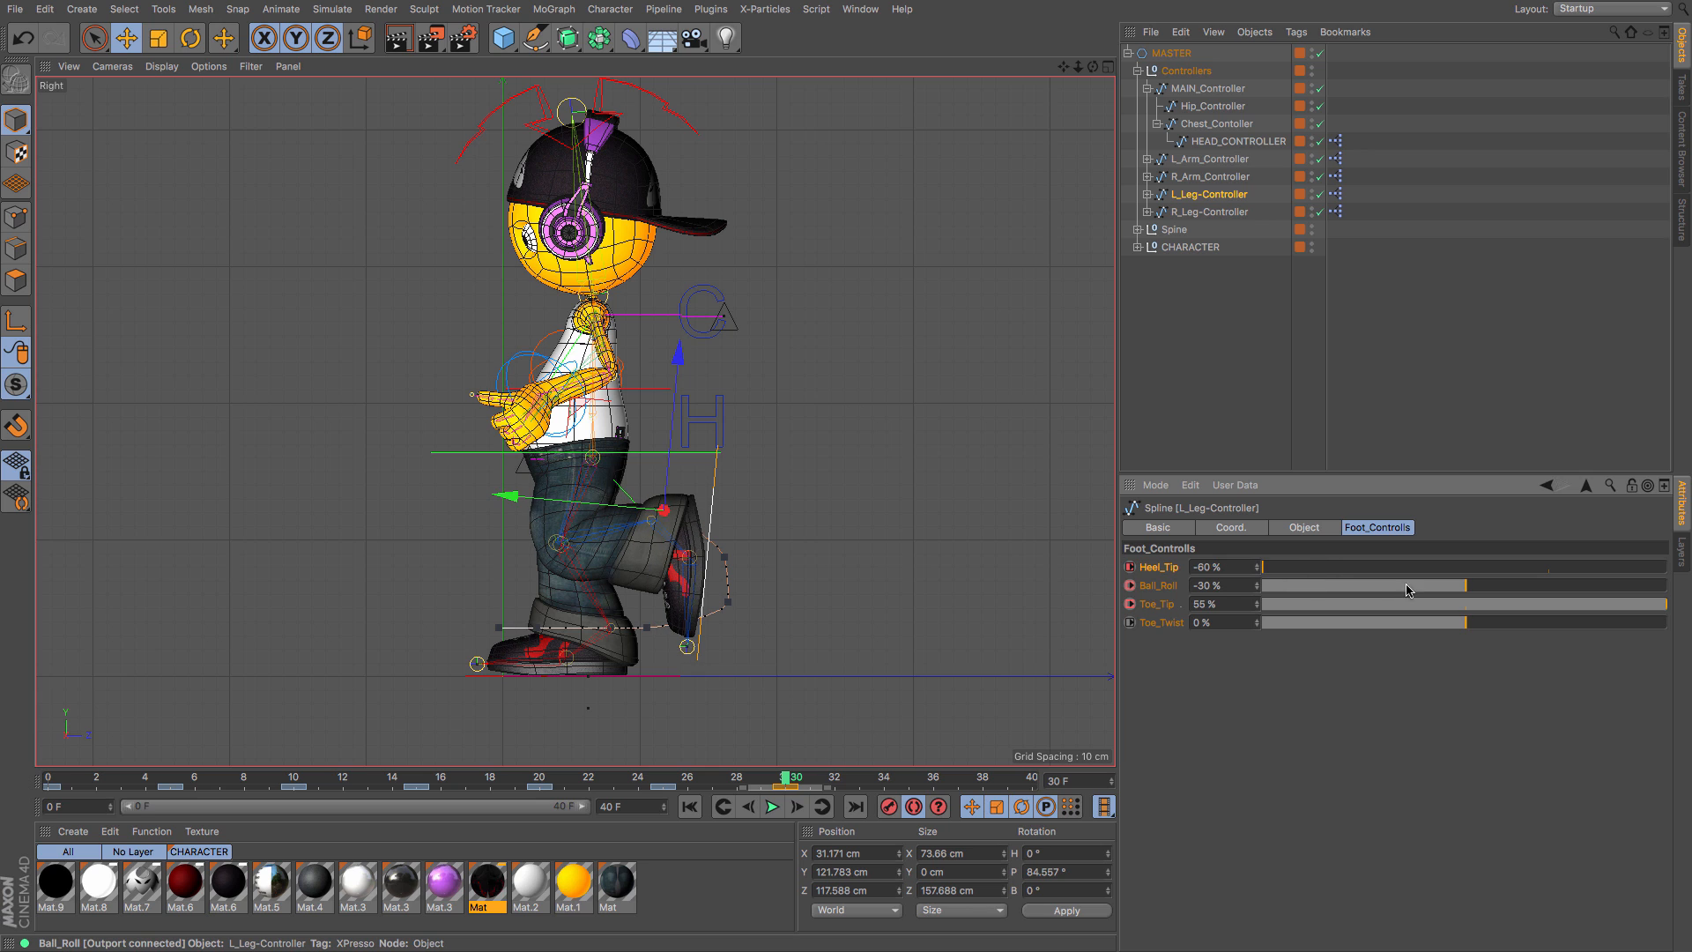
{"action": "left_click_drag", "start_coordinate": [1466, 592], "coordinate": [1691, 595]}
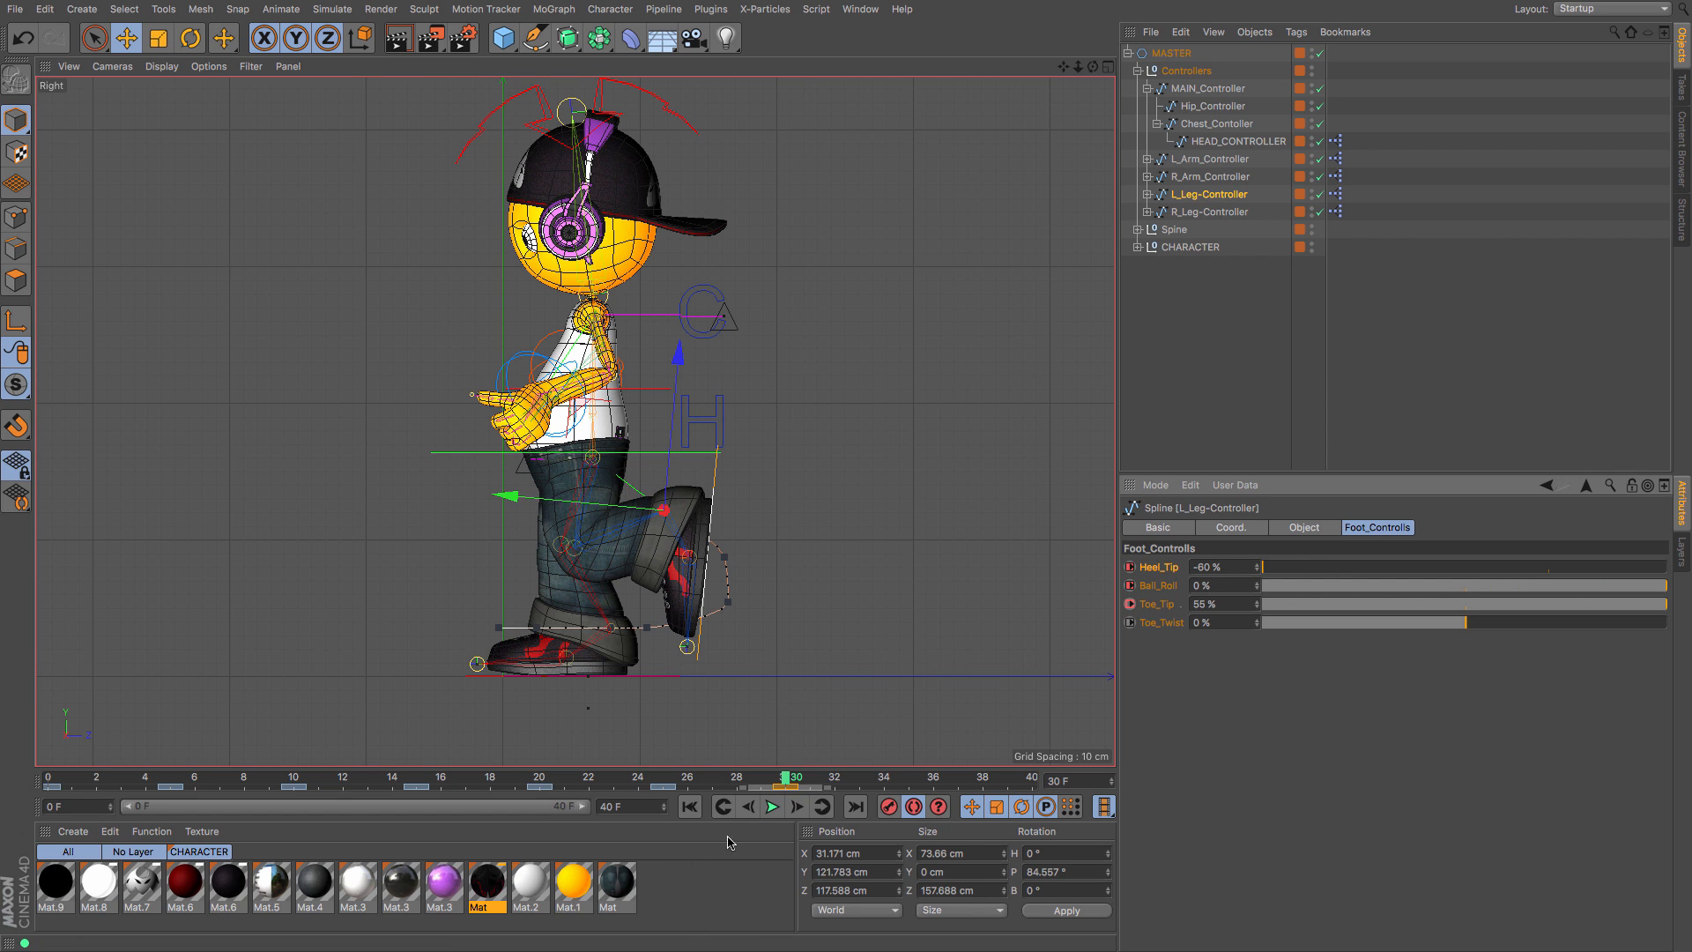
Step: Compare both leg controllers at frames 10 and 30, and set L_Leg-Controller's Heel_Tip to -60 % and Ball_Roll to 0 % at frame 10
{"action": "left_click", "coordinate": [293, 780]}
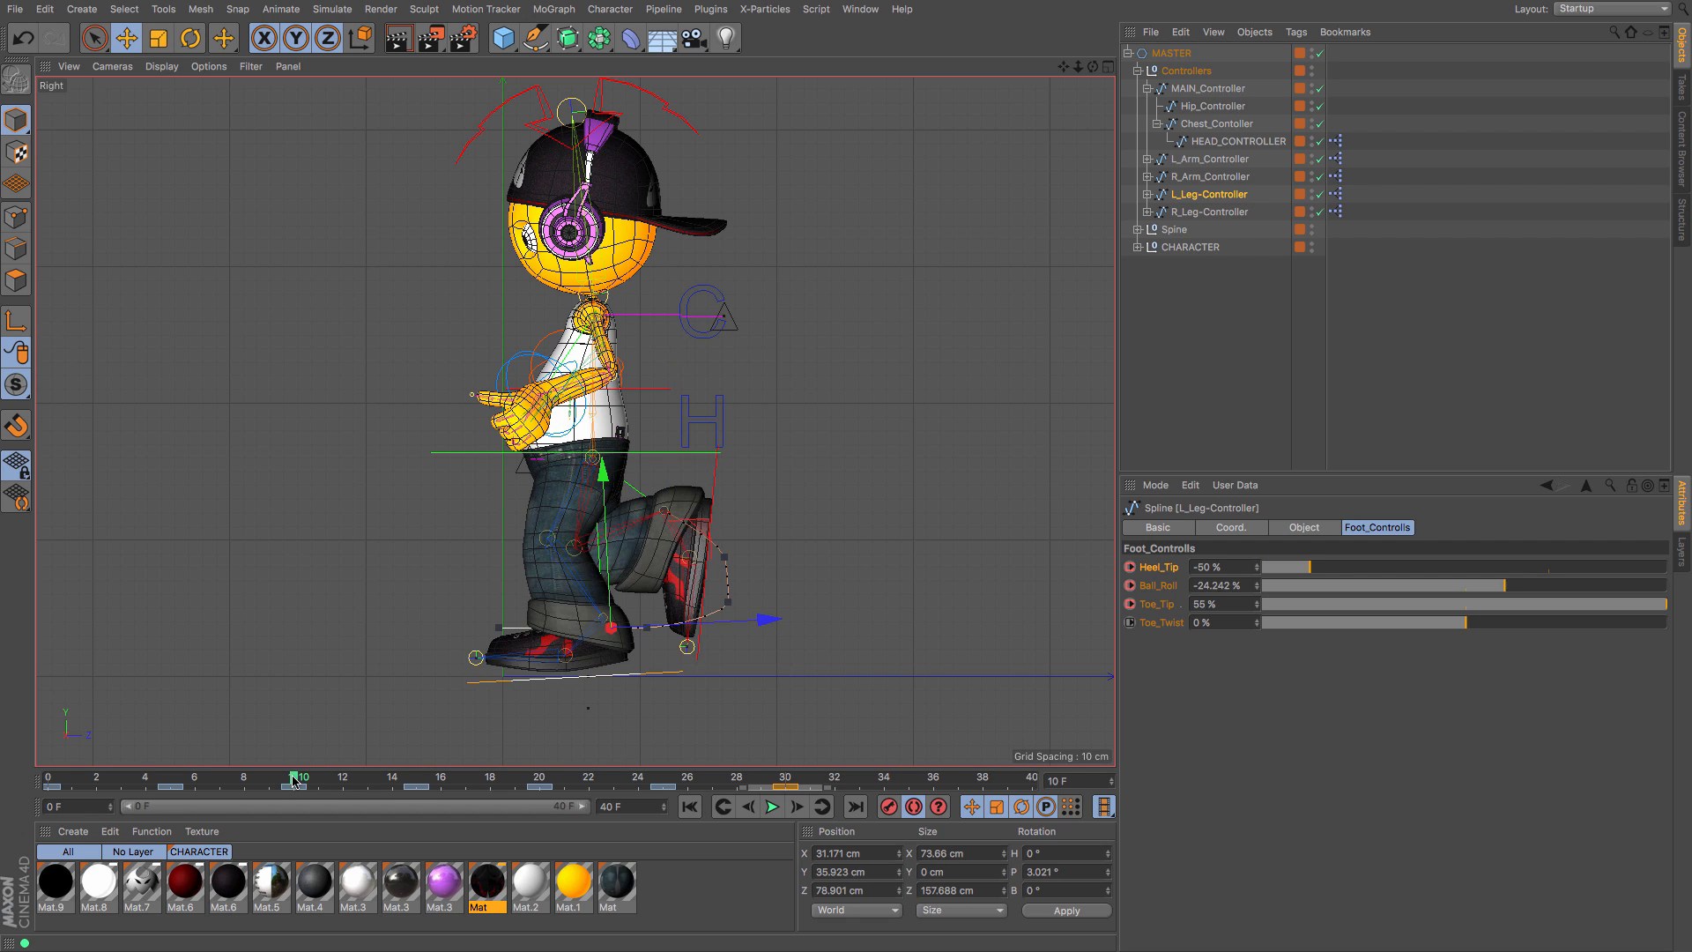
{"action": "left_click", "coordinate": [787, 782]}
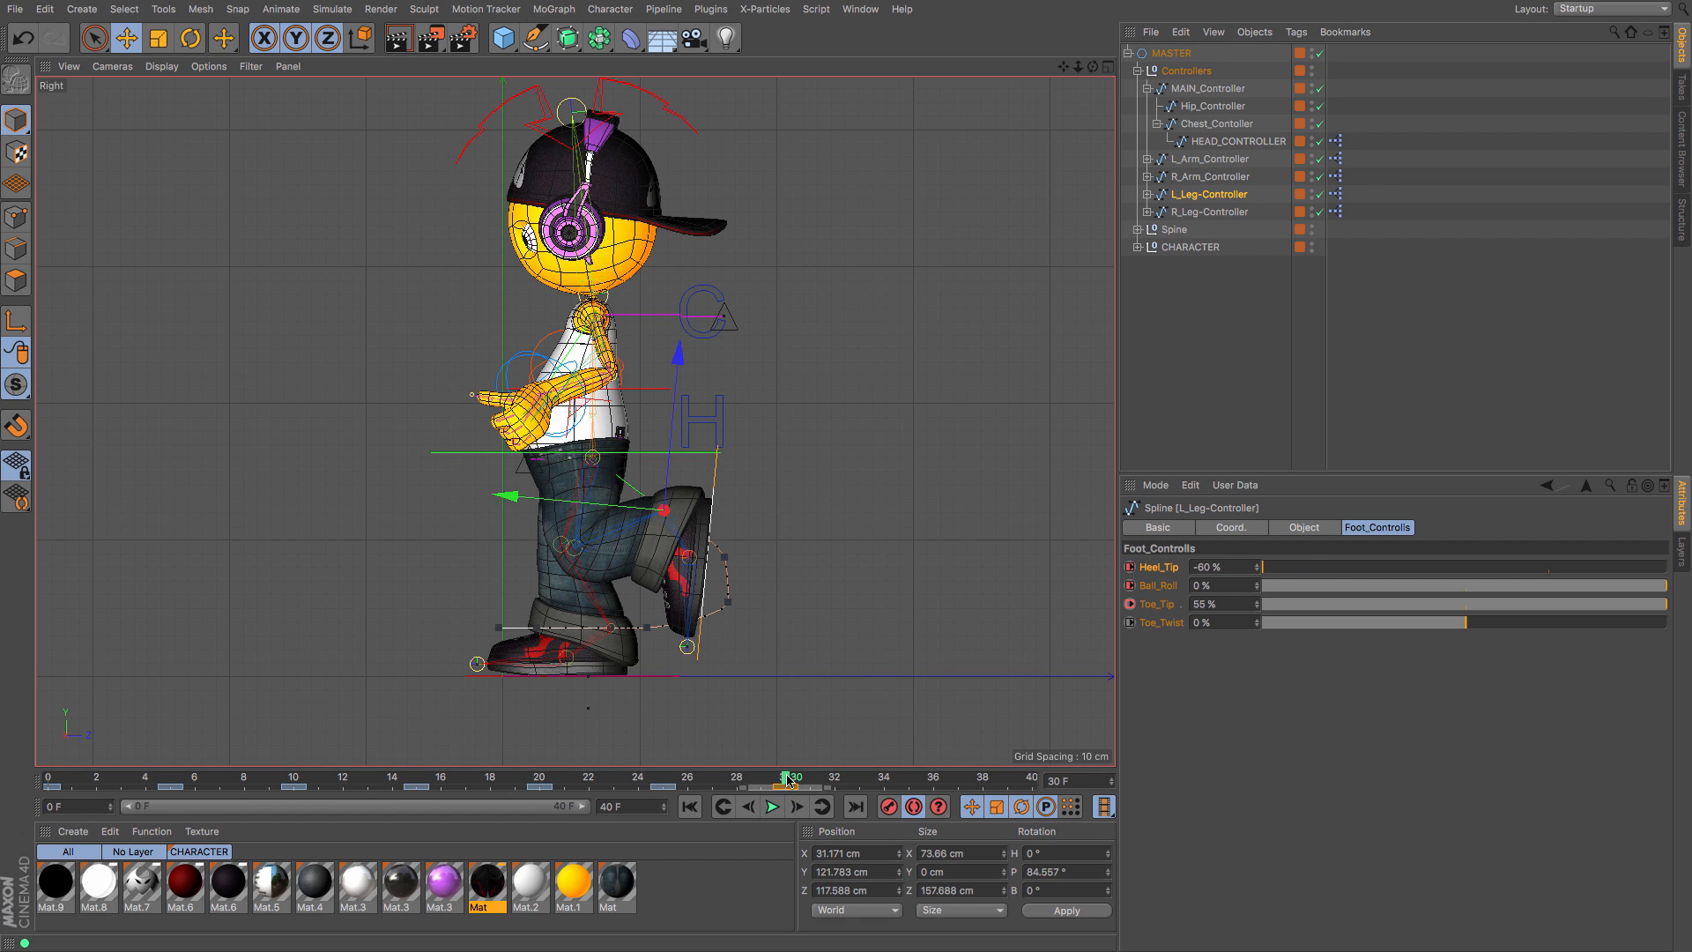
{"action": "left_click", "coordinate": [296, 781]}
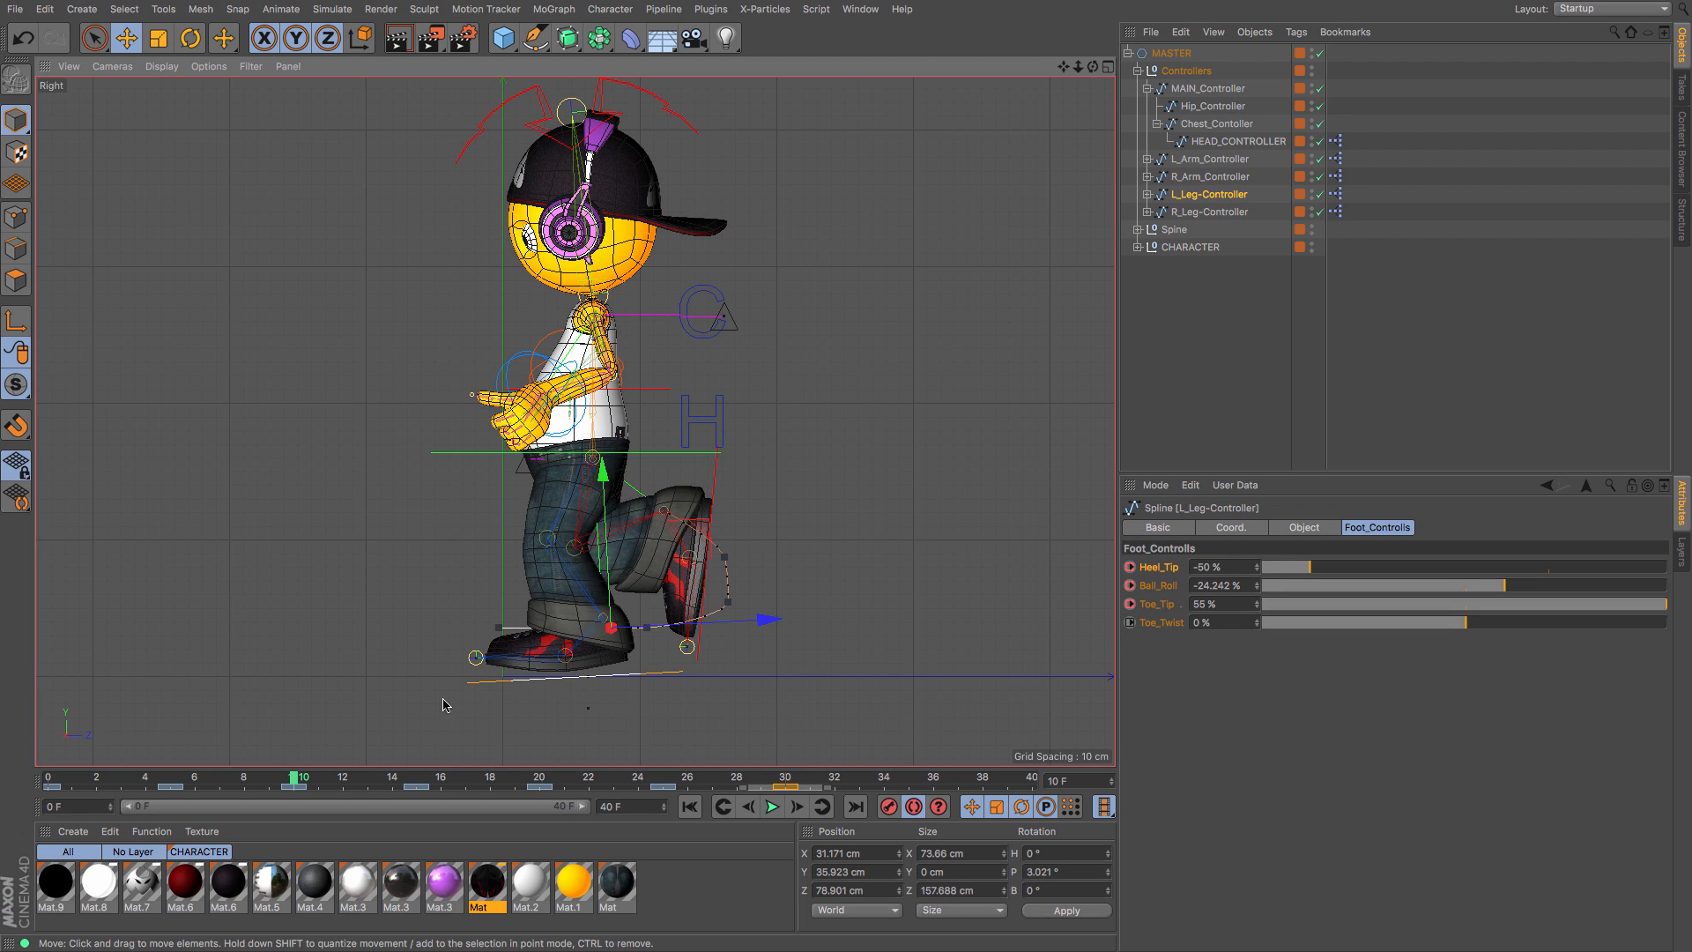
{"action": "left_click", "coordinate": [1223, 214]}
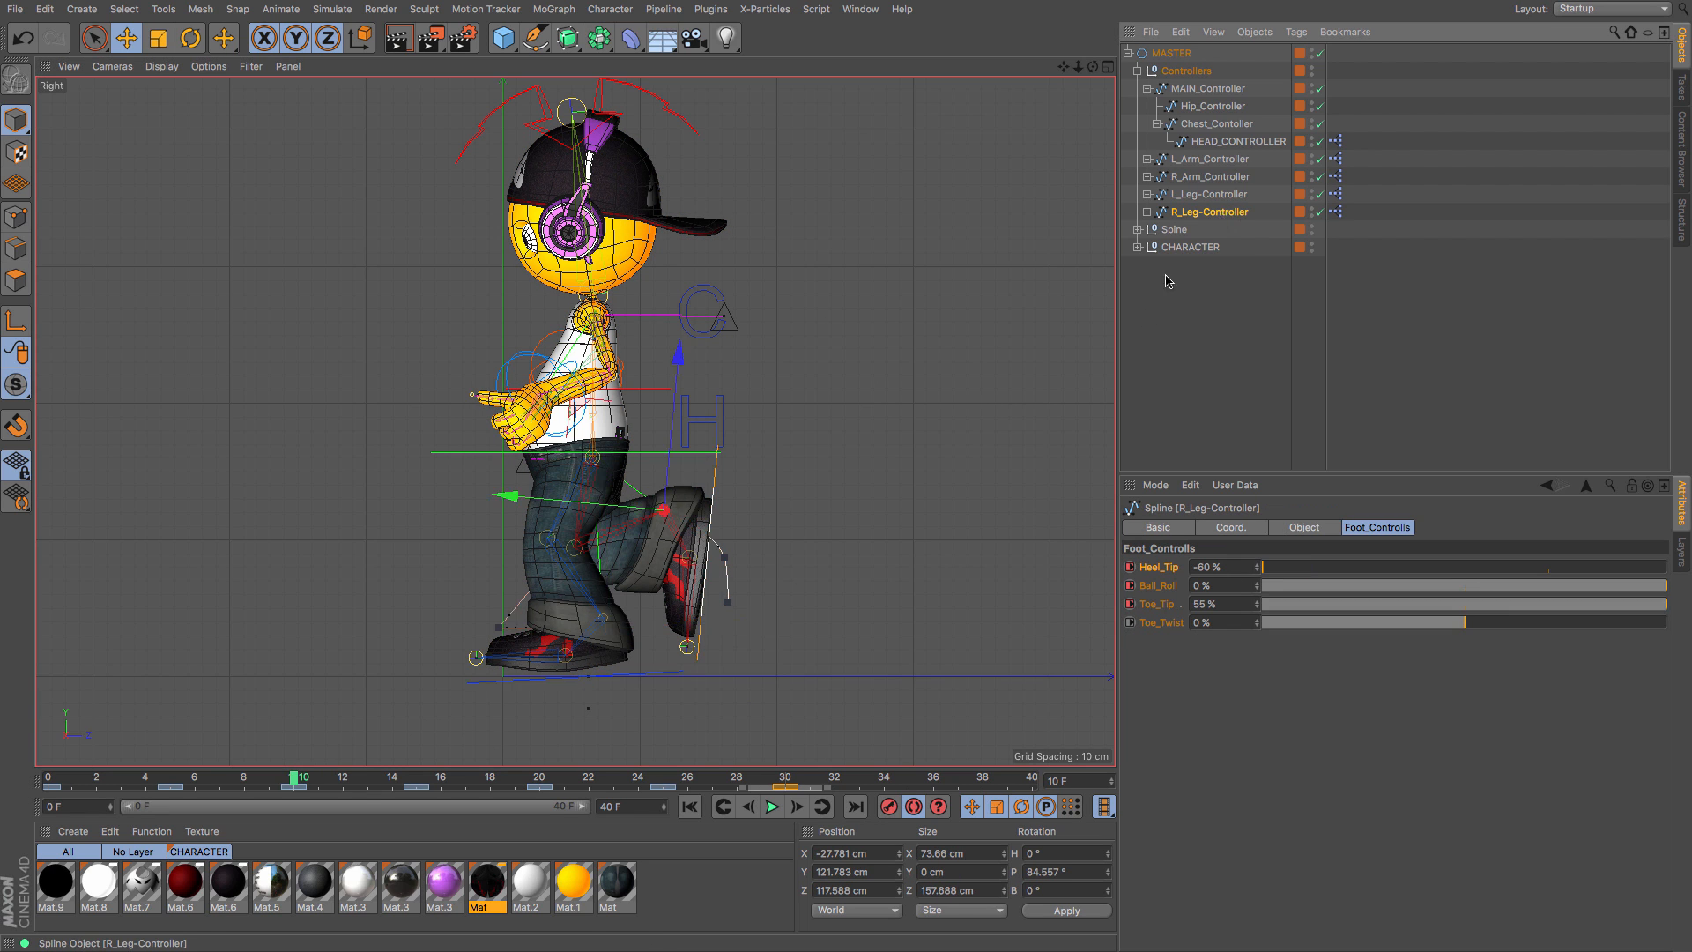
{"action": "left_click", "coordinate": [784, 780]}
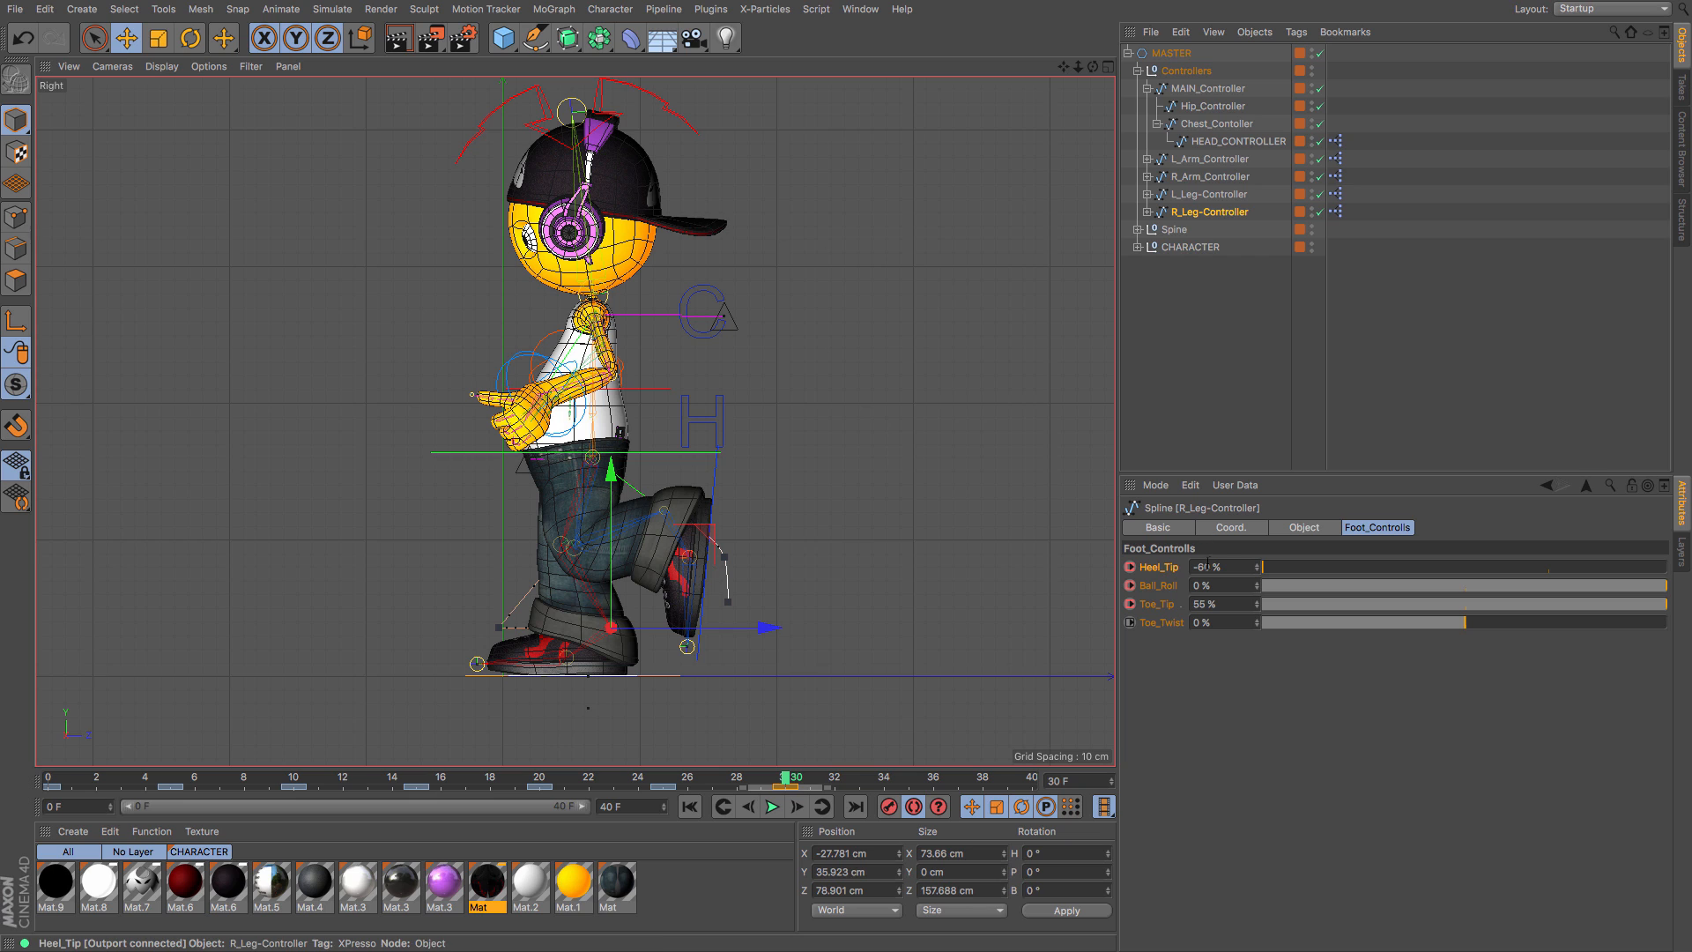
{"action": "left_click", "coordinate": [294, 780]}
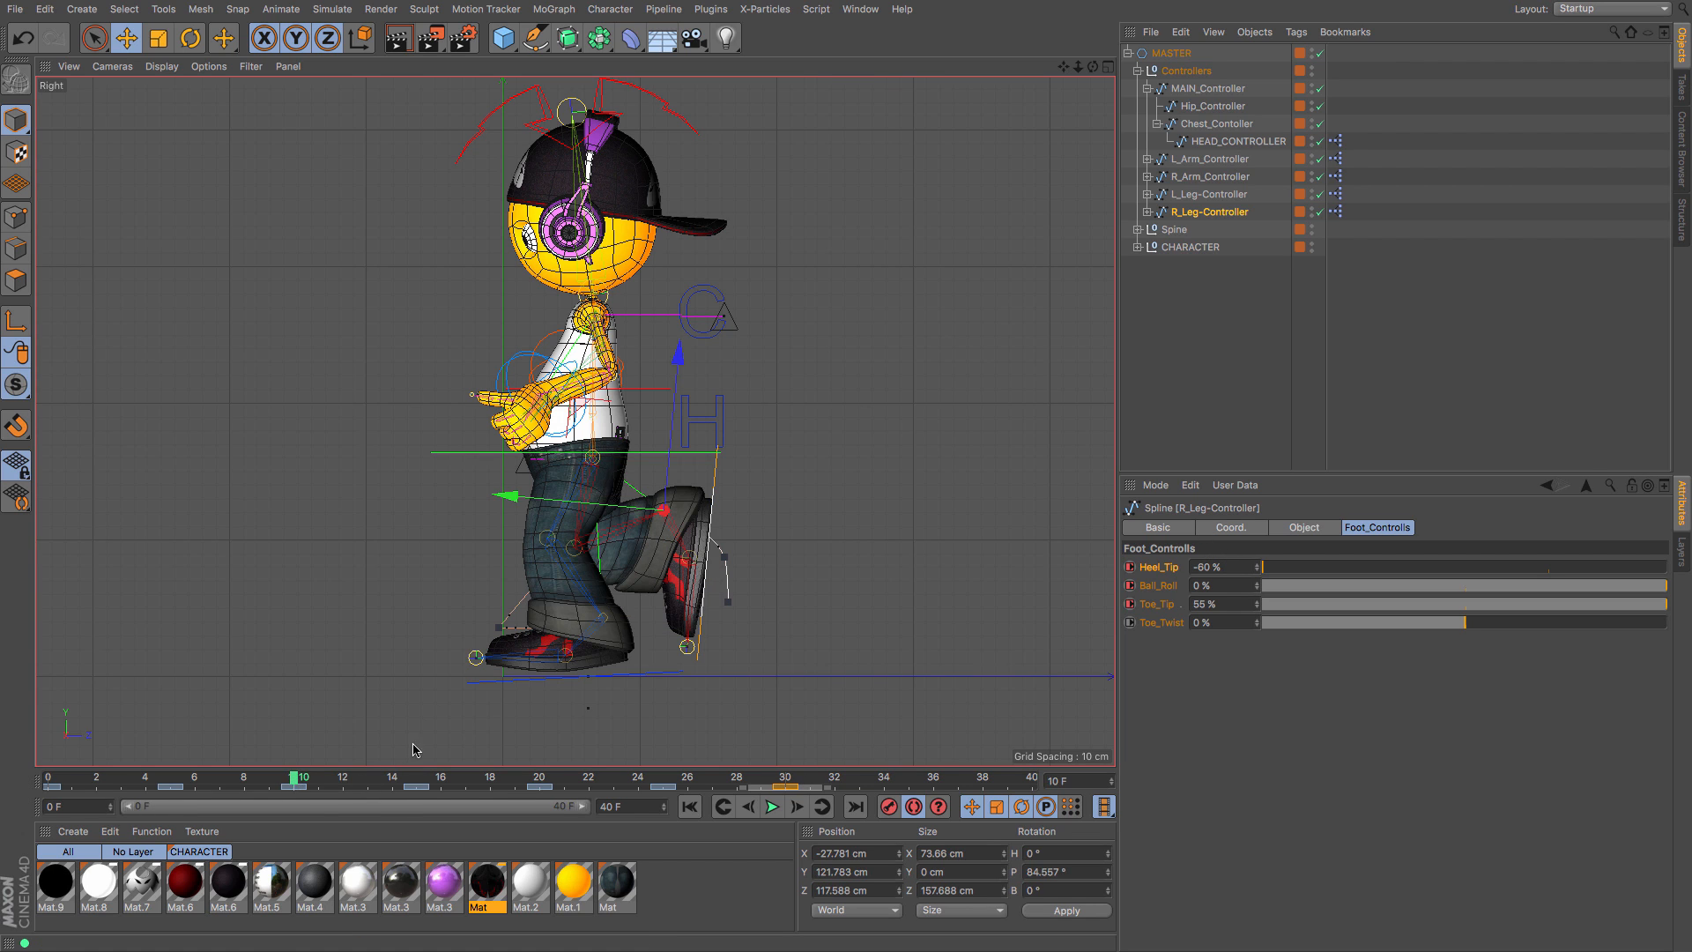
{"action": "left_click", "coordinate": [1195, 196]}
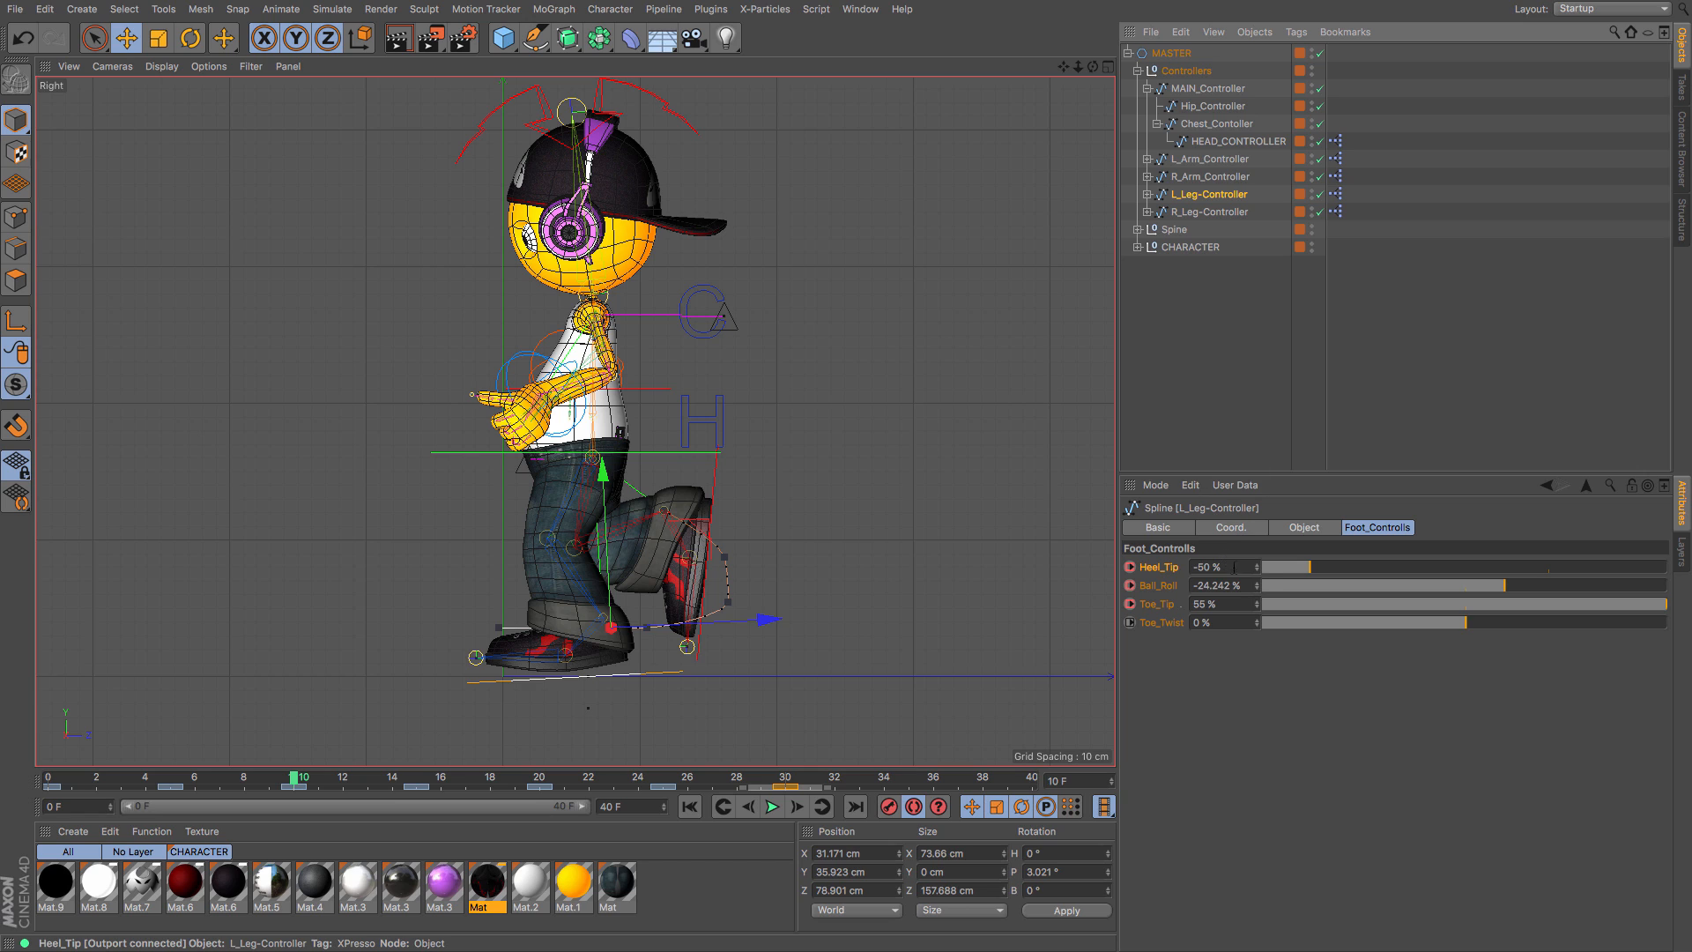
{"action": "left_click_drag", "start_coordinate": [1270, 572], "coordinate": [1260, 571]}
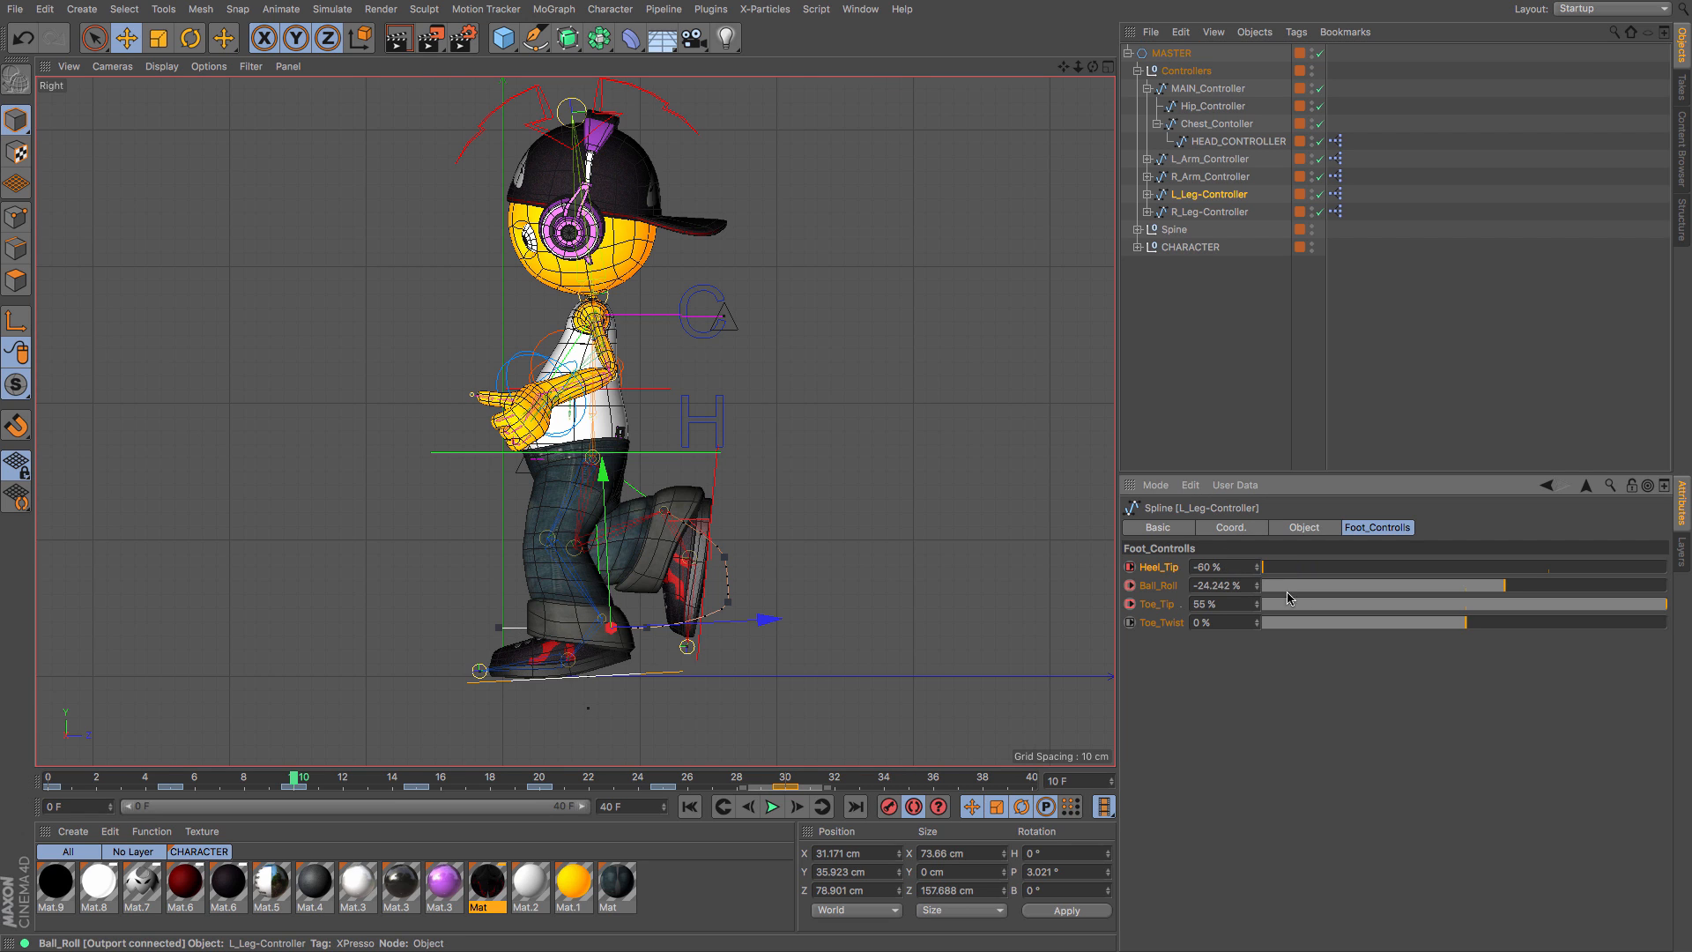
{"action": "left_click", "coordinate": [1468, 586]}
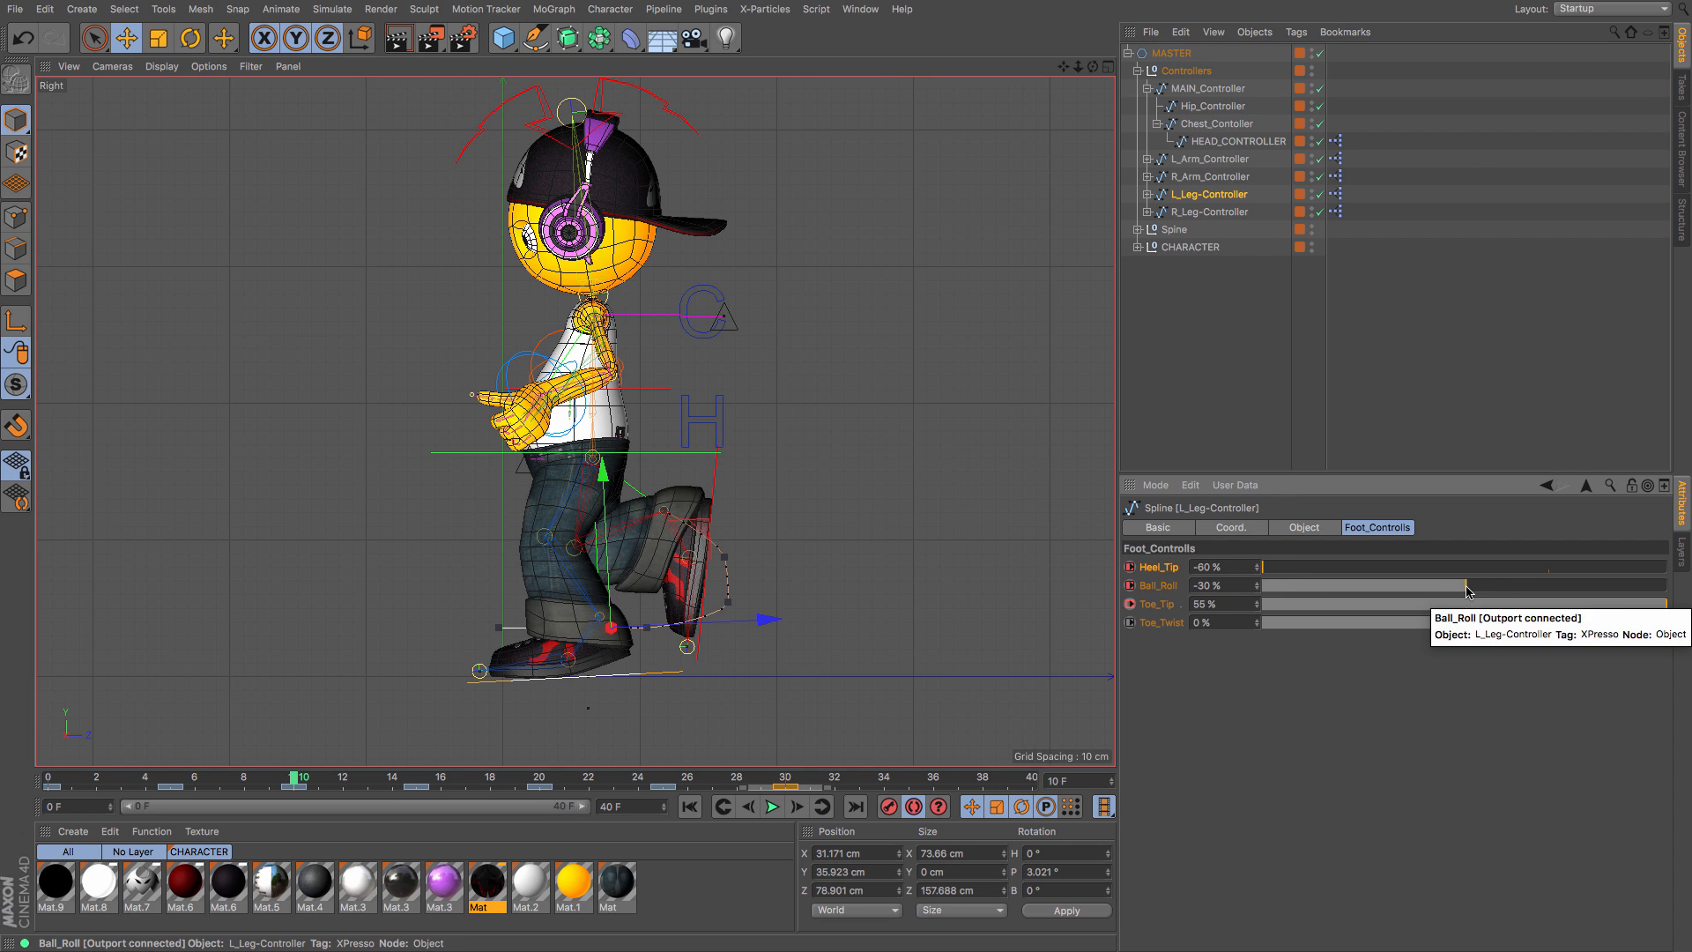
{"action": "left_click_drag", "start_coordinate": [1468, 586], "coordinate": [1689, 565]}
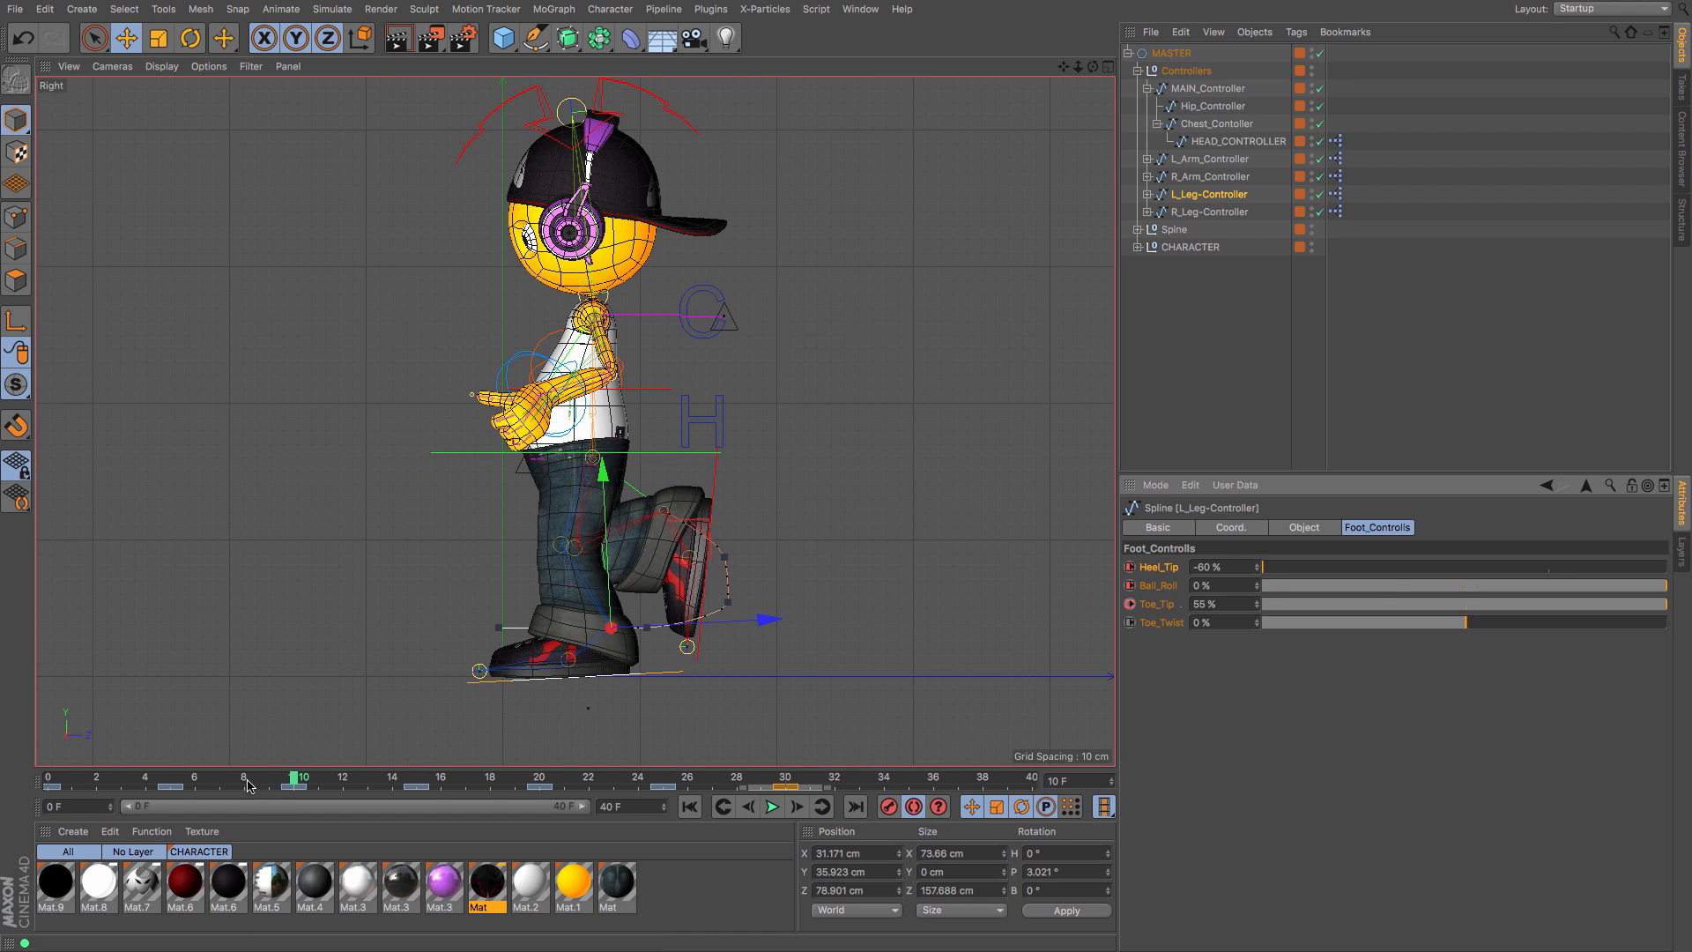
Step: Set R_Leg-Controller's Y position at frame 35 to 35.923 cm, taken from L_Leg-Controller at frame 15
{"action": "left_click_drag", "start_coordinate": [275, 779], "coordinate": [913, 797]}
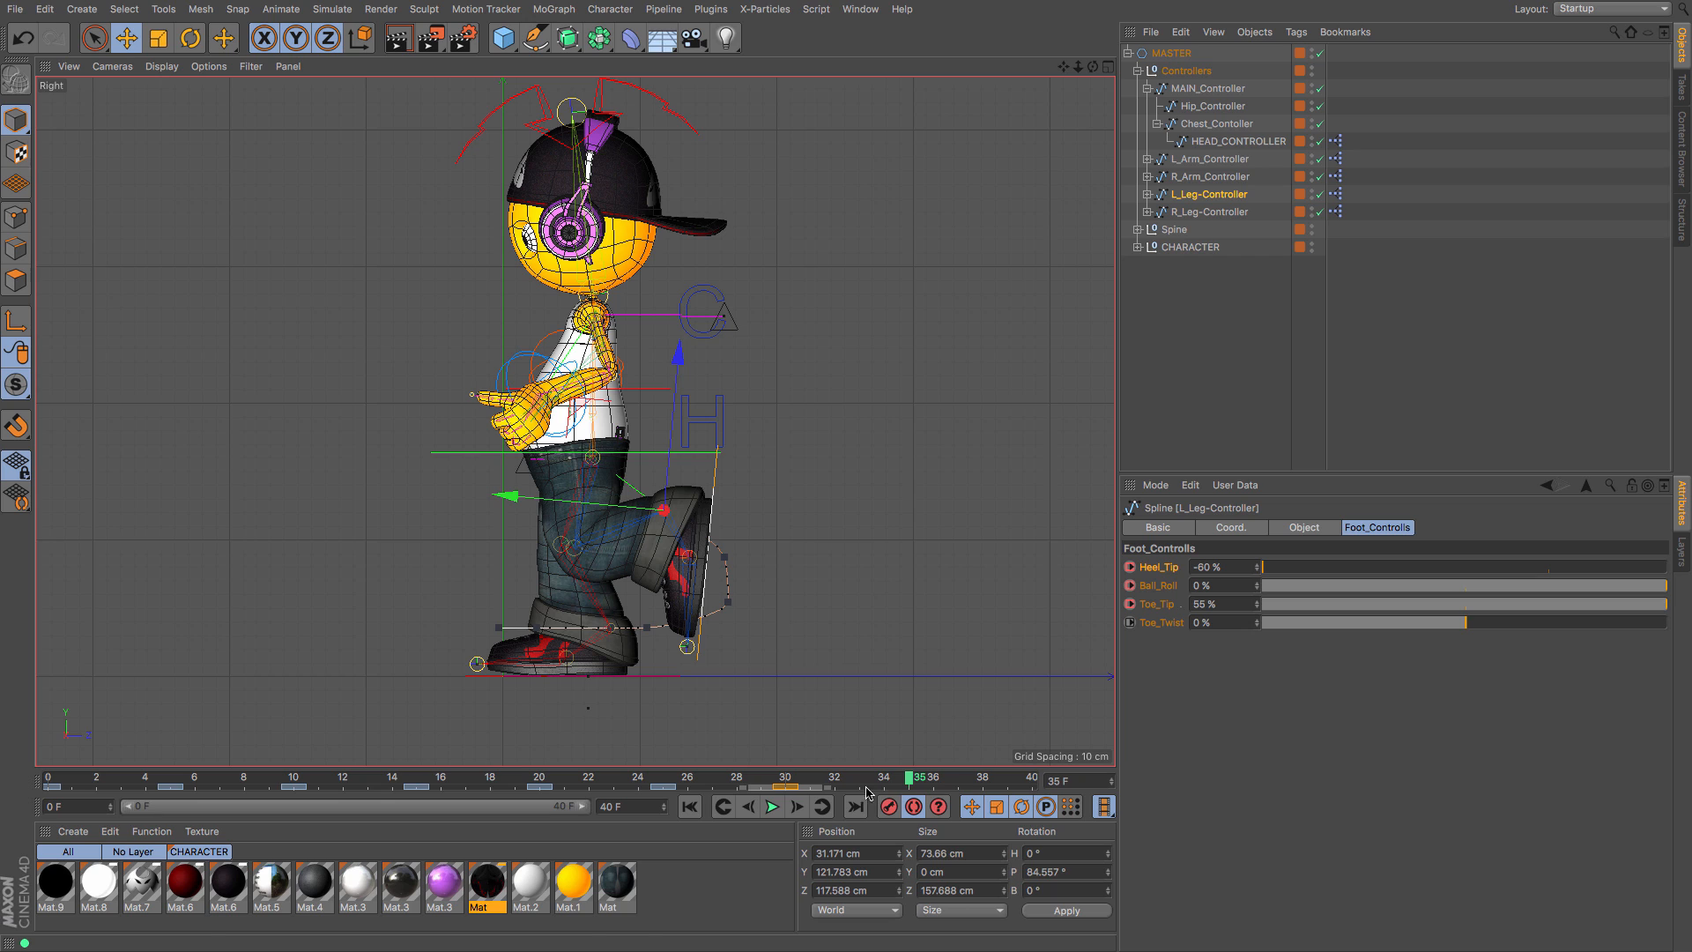
{"action": "left_click", "coordinate": [635, 678]}
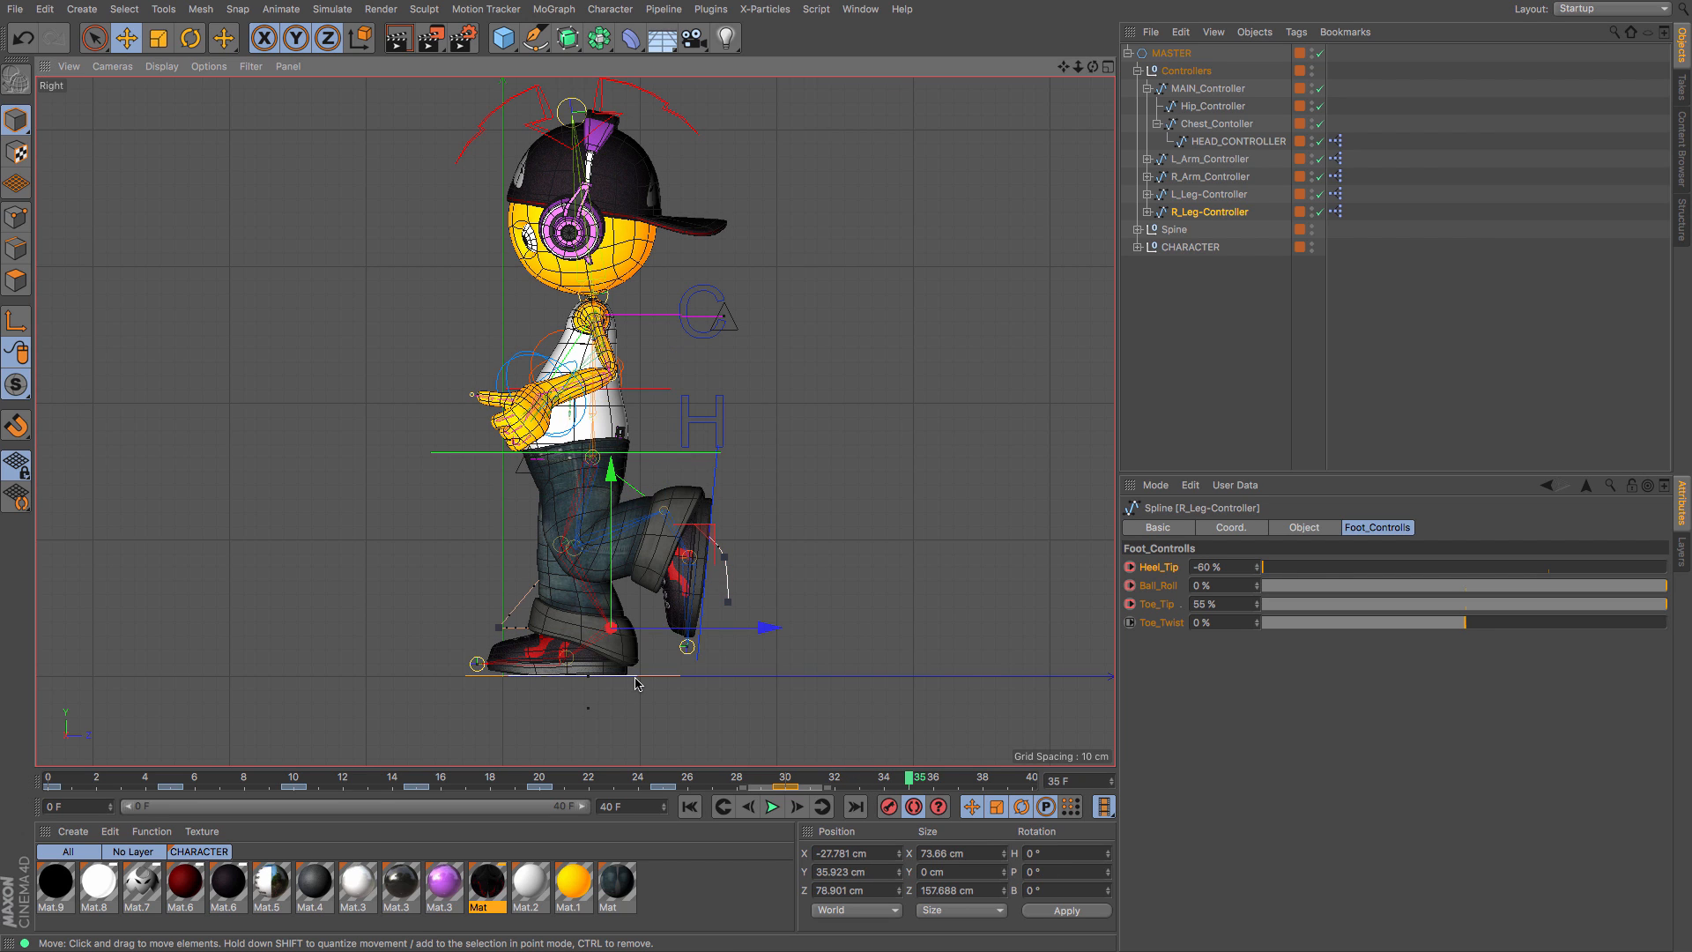
{"action": "left_click", "coordinate": [1210, 195]}
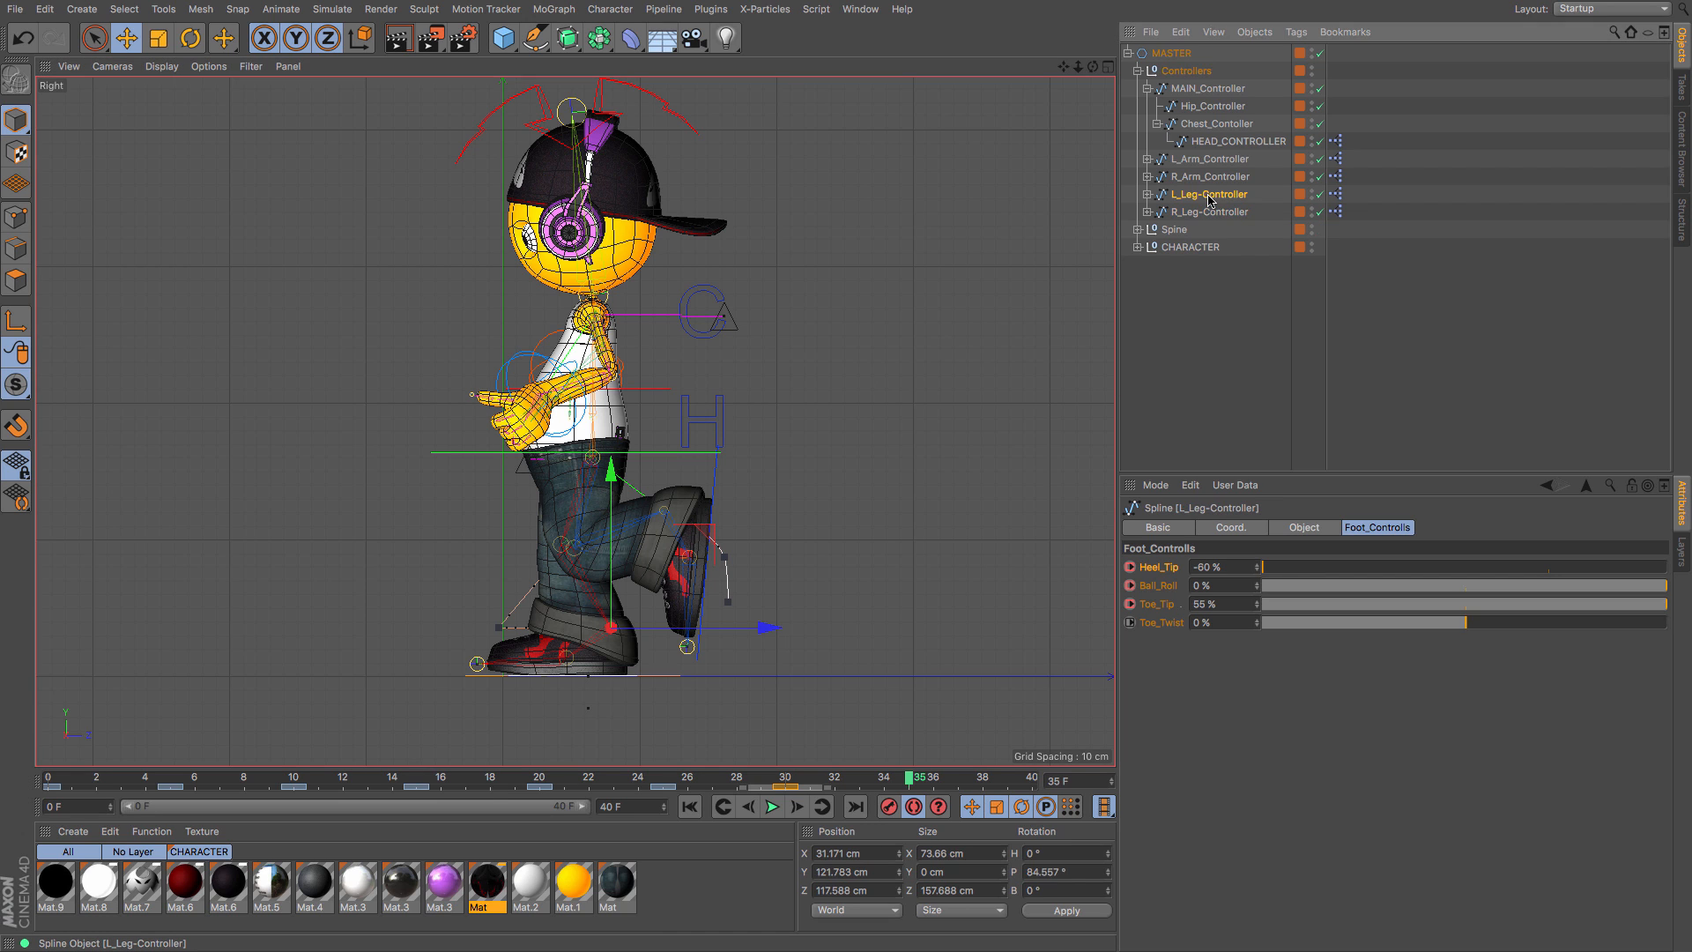
{"action": "left_click", "coordinate": [417, 784]}
{"action": "left_click", "coordinate": [876, 875]}
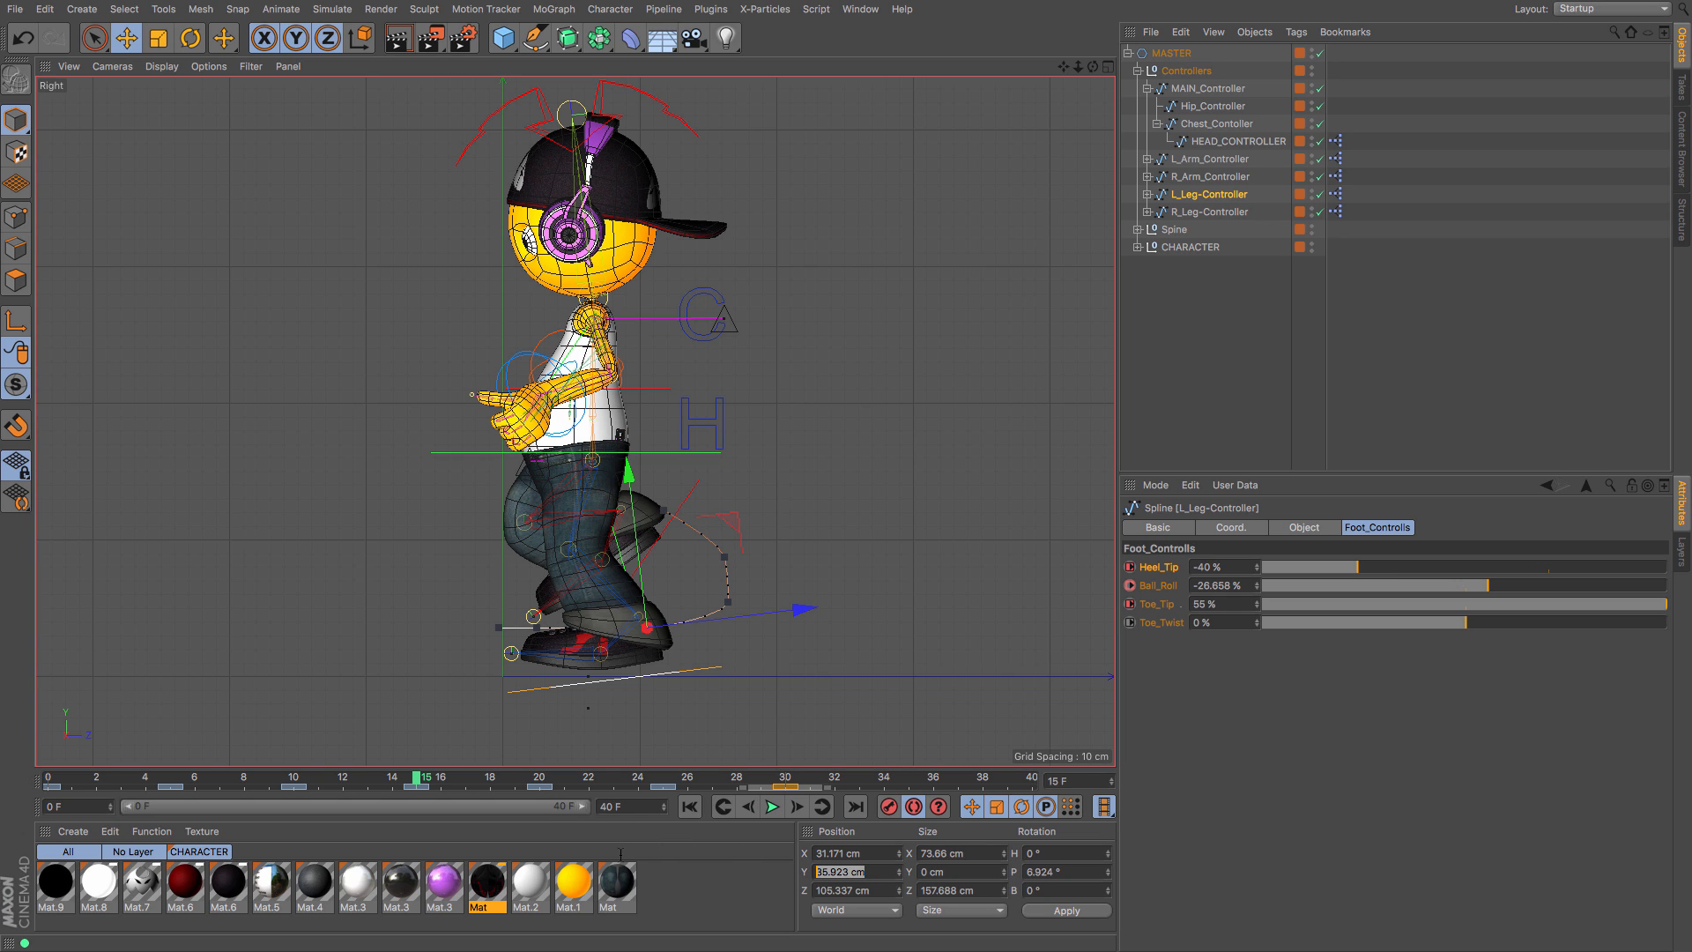
{"action": "left_click", "coordinate": [1208, 213]}
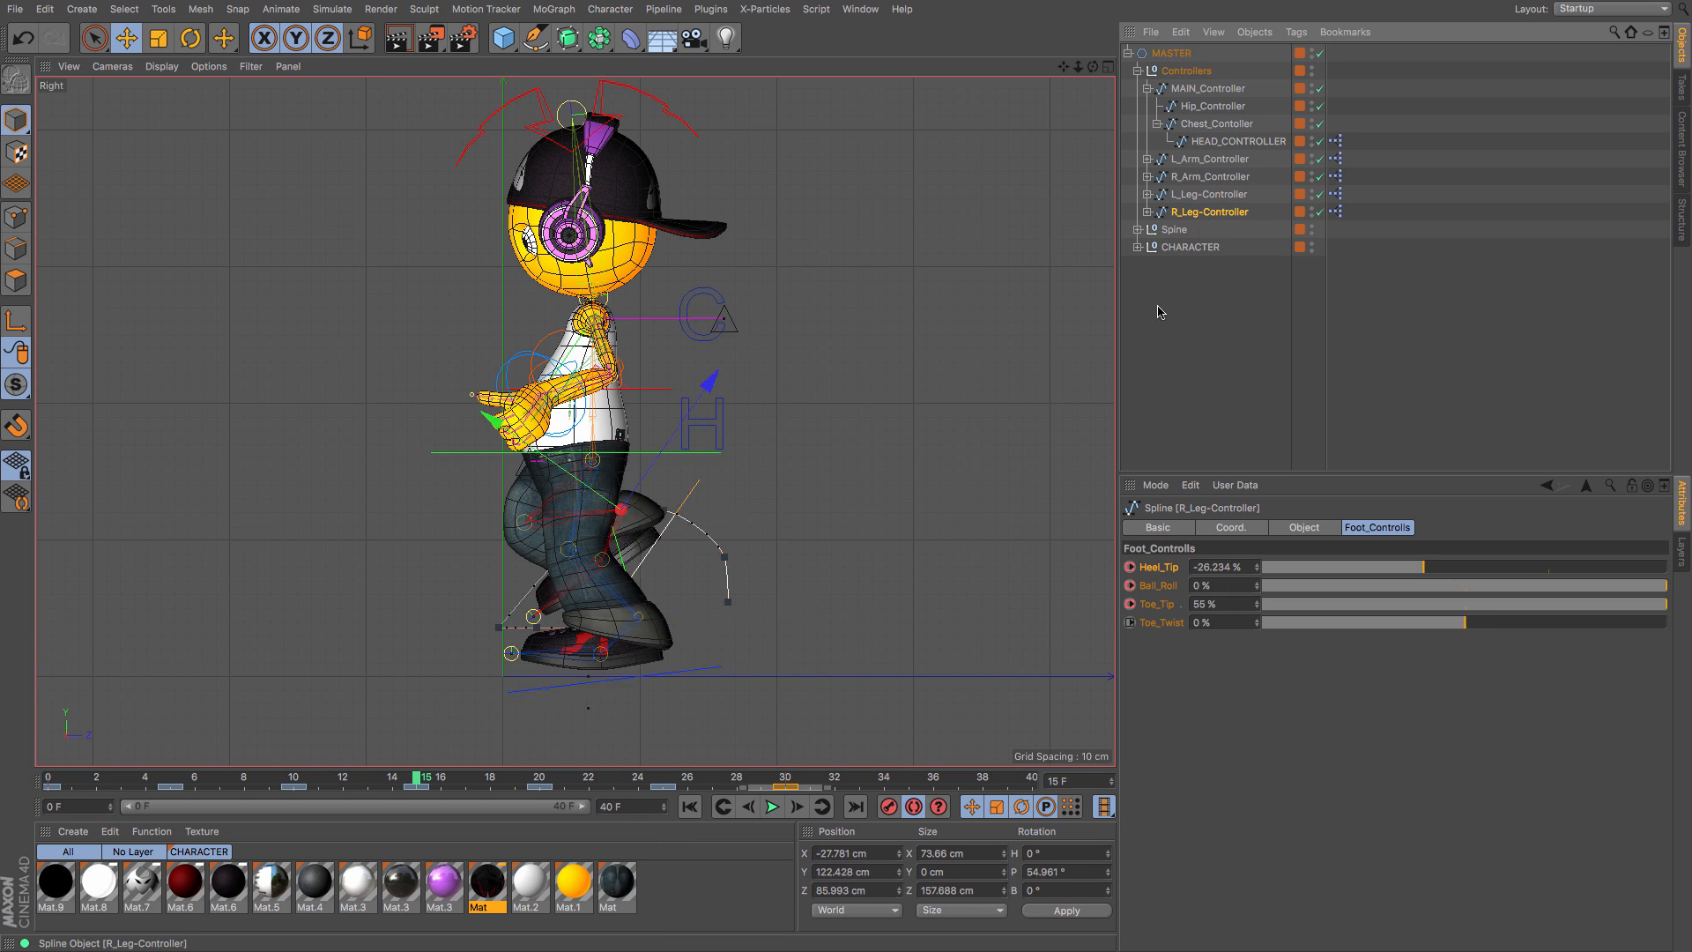
{"action": "left_click", "coordinate": [912, 776]}
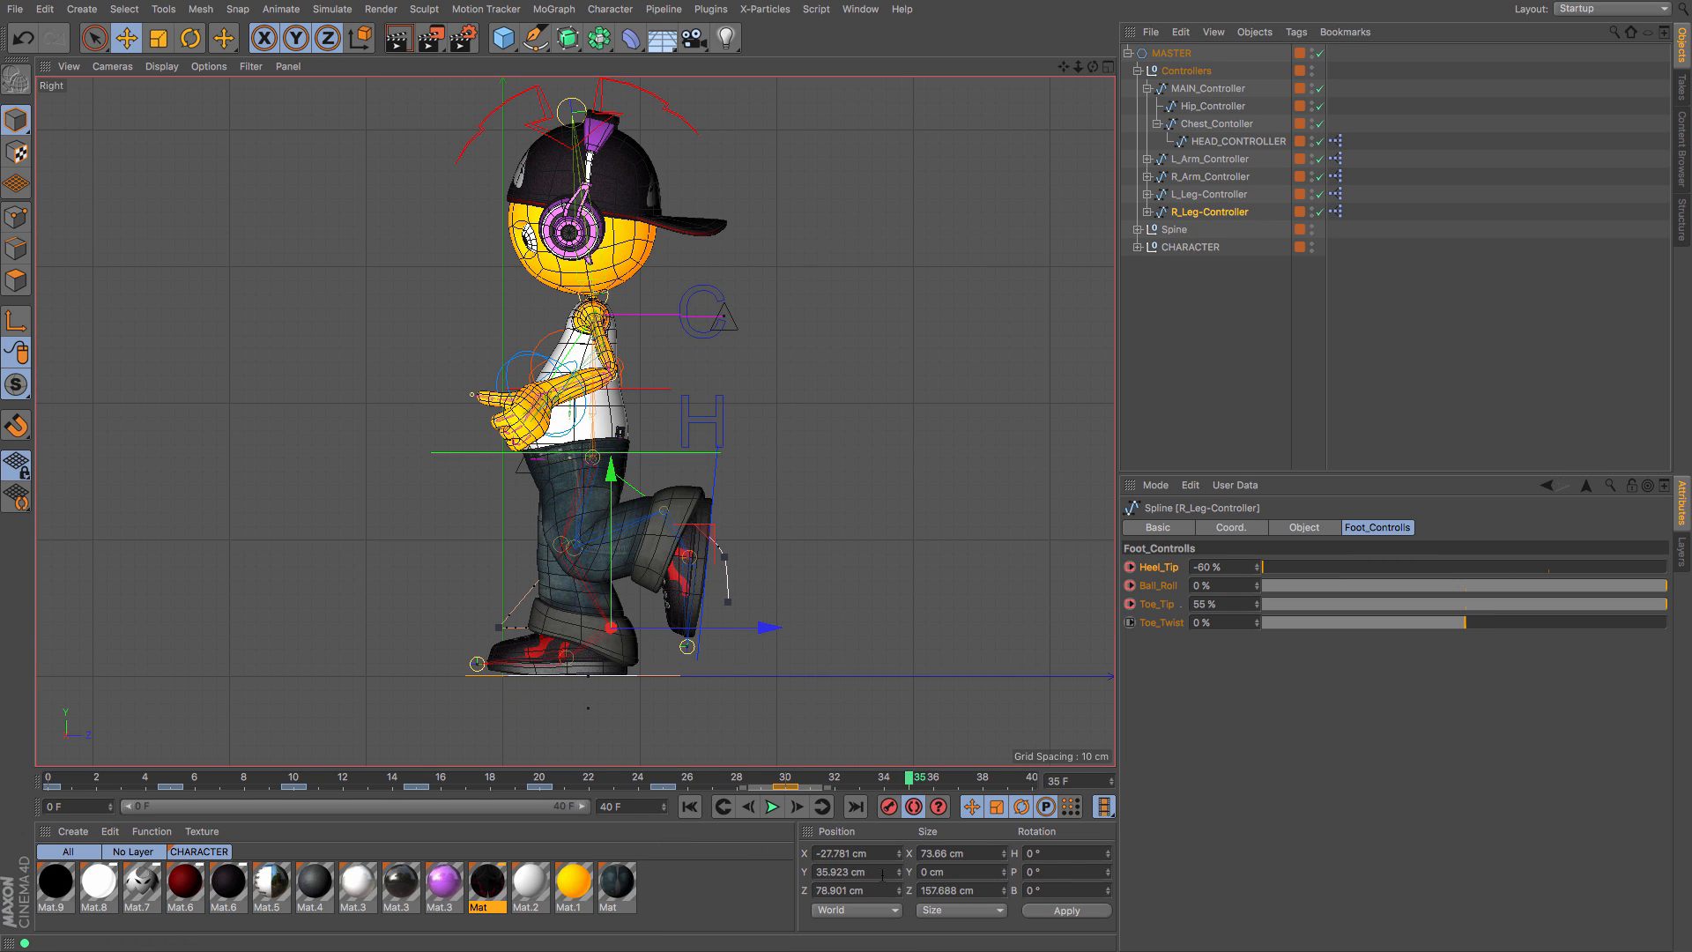
{"action": "key", "text": "Return"}
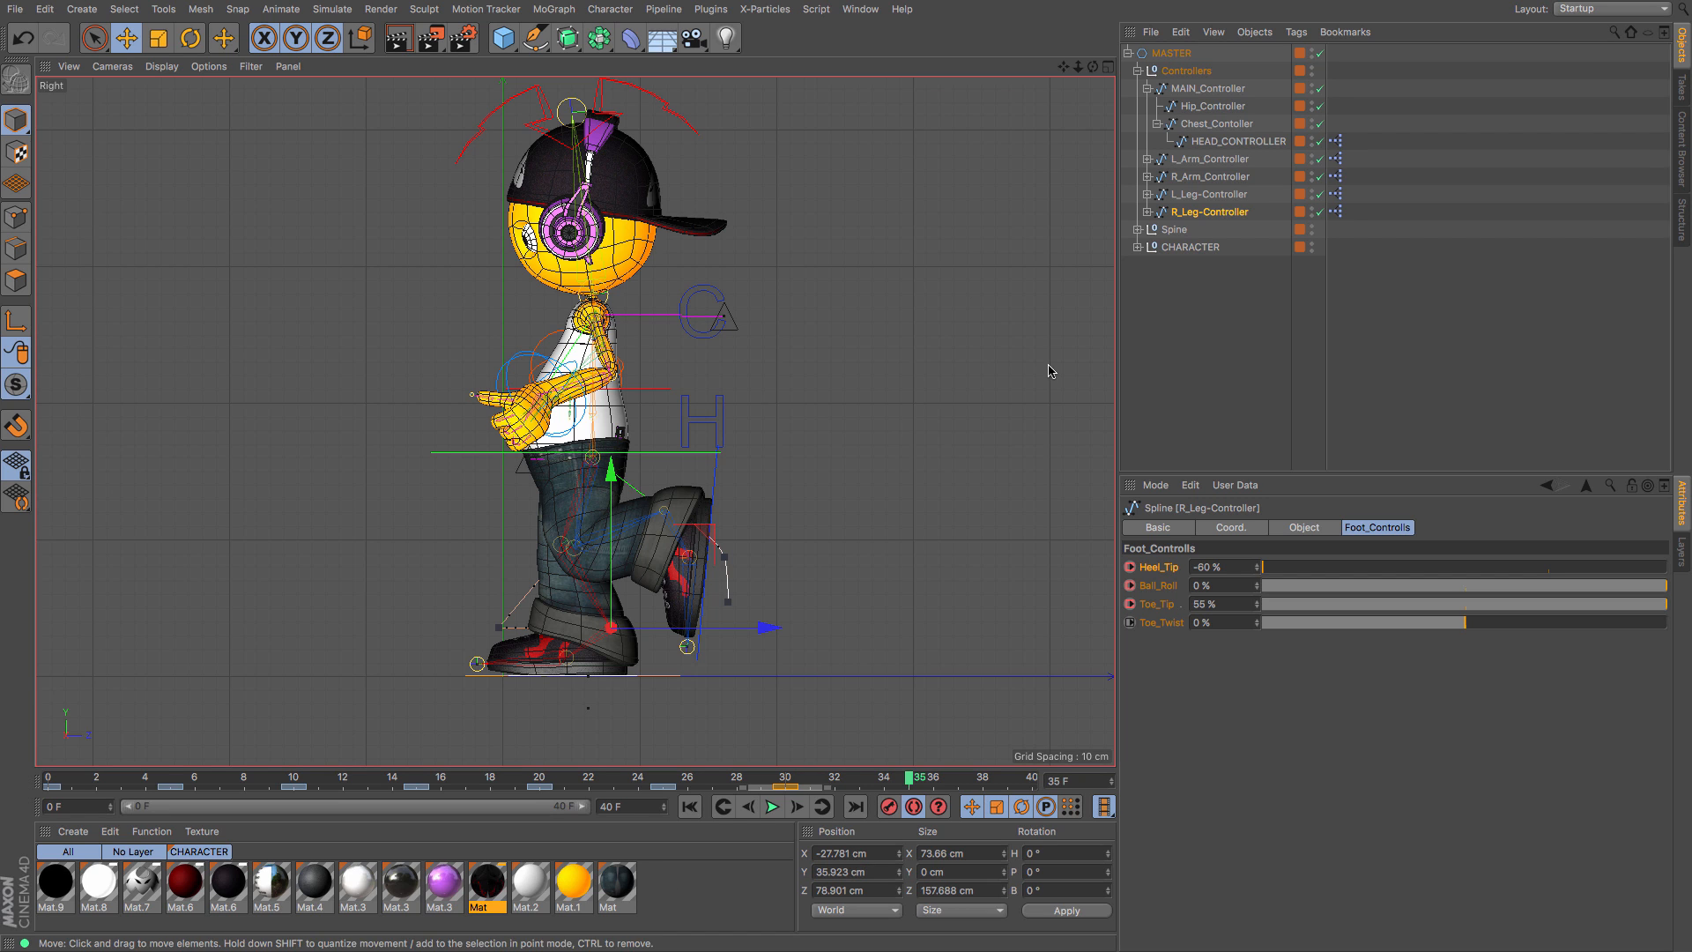
Step: Copy L_Leg-Controller's Z position of 105.337 cm from frame 15 to R_Leg-Controller at frame 35
{"action": "left_click", "coordinate": [1189, 194]}
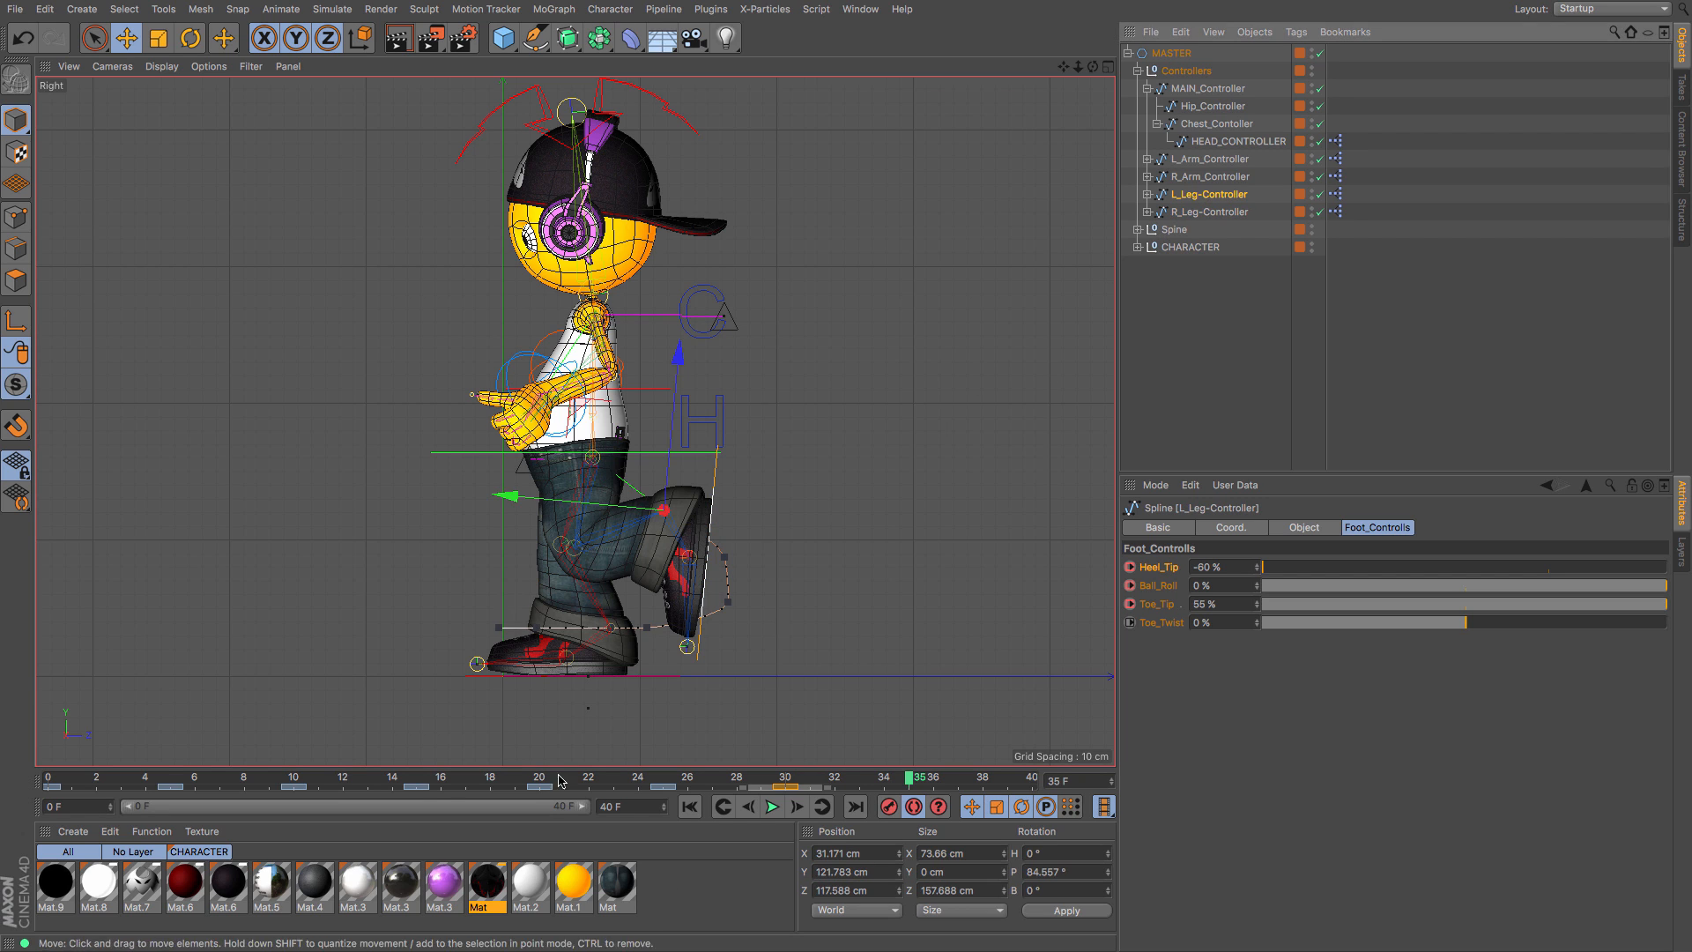
{"action": "left_click", "coordinate": [419, 779]}
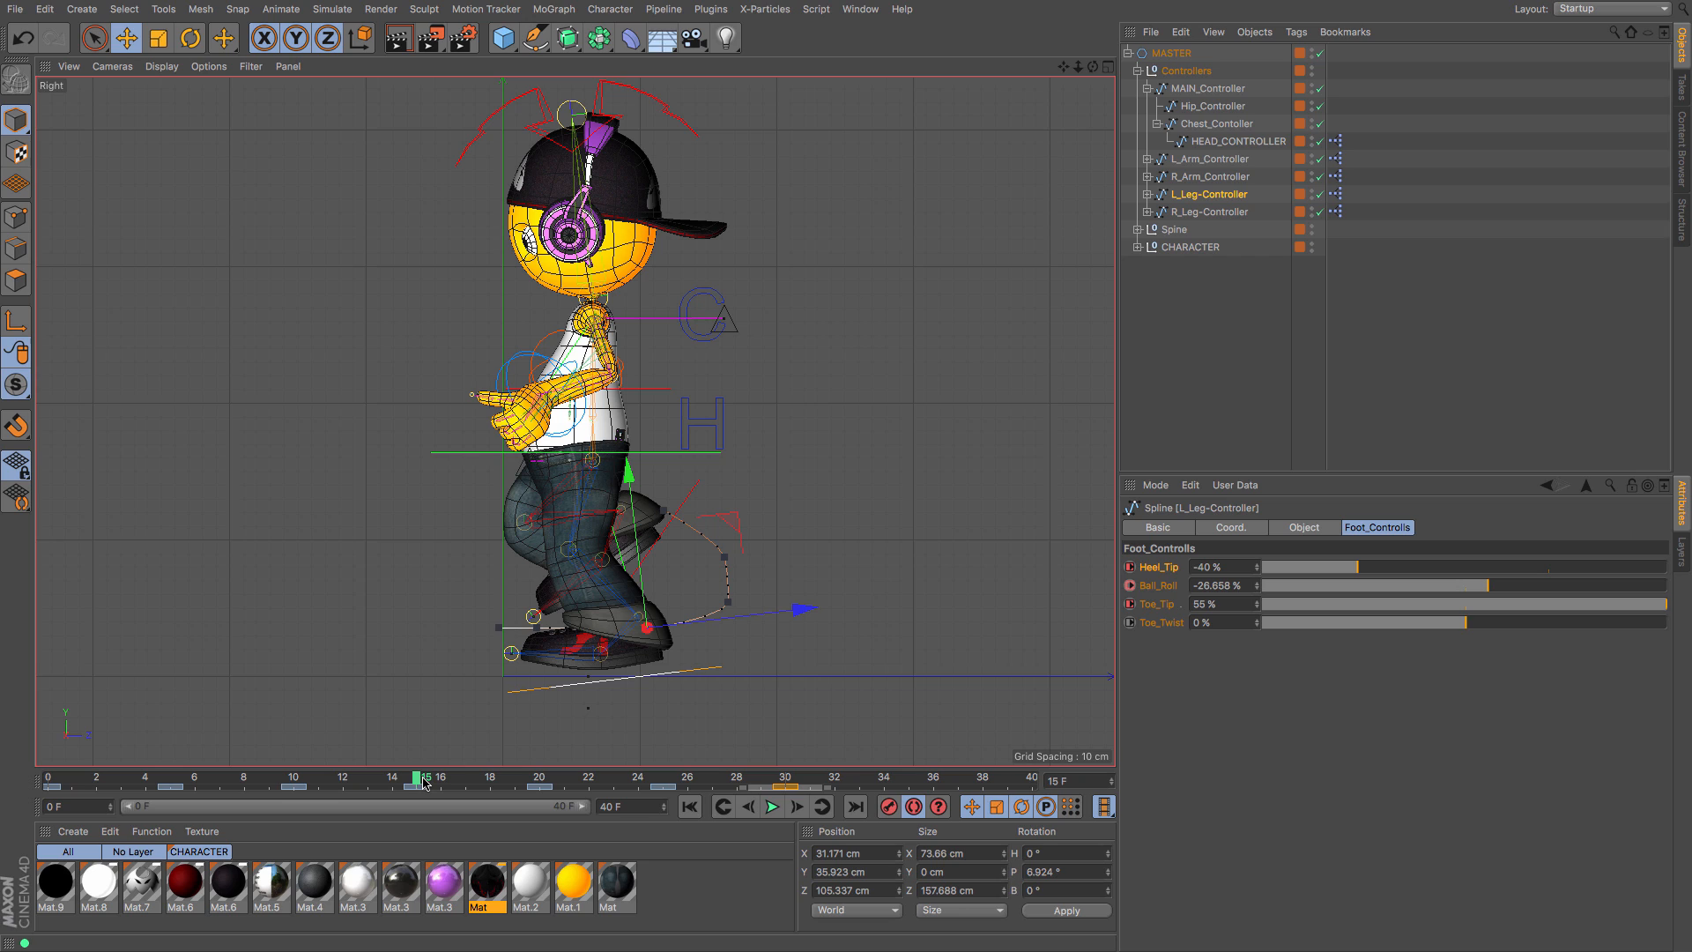
{"action": "left_click_drag", "start_coordinate": [871, 890], "coordinate": [739, 872]}
{"action": "key", "text": "super+c"}
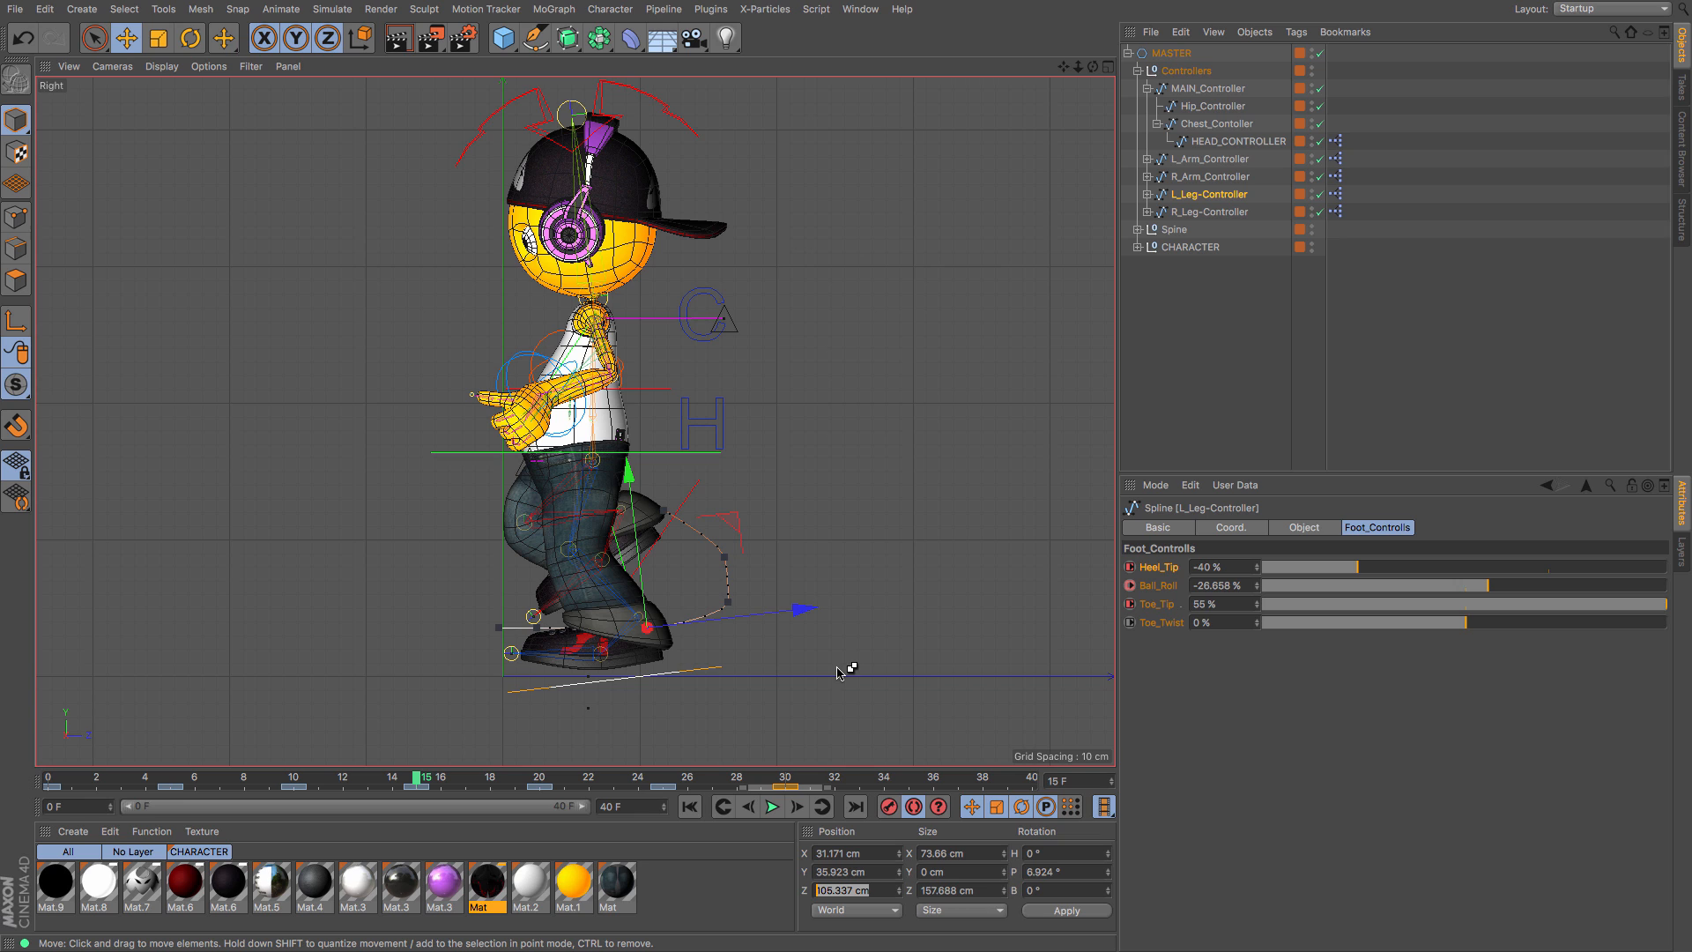
{"action": "left_click", "coordinate": [1209, 213]}
{"action": "left_click", "coordinate": [912, 781]}
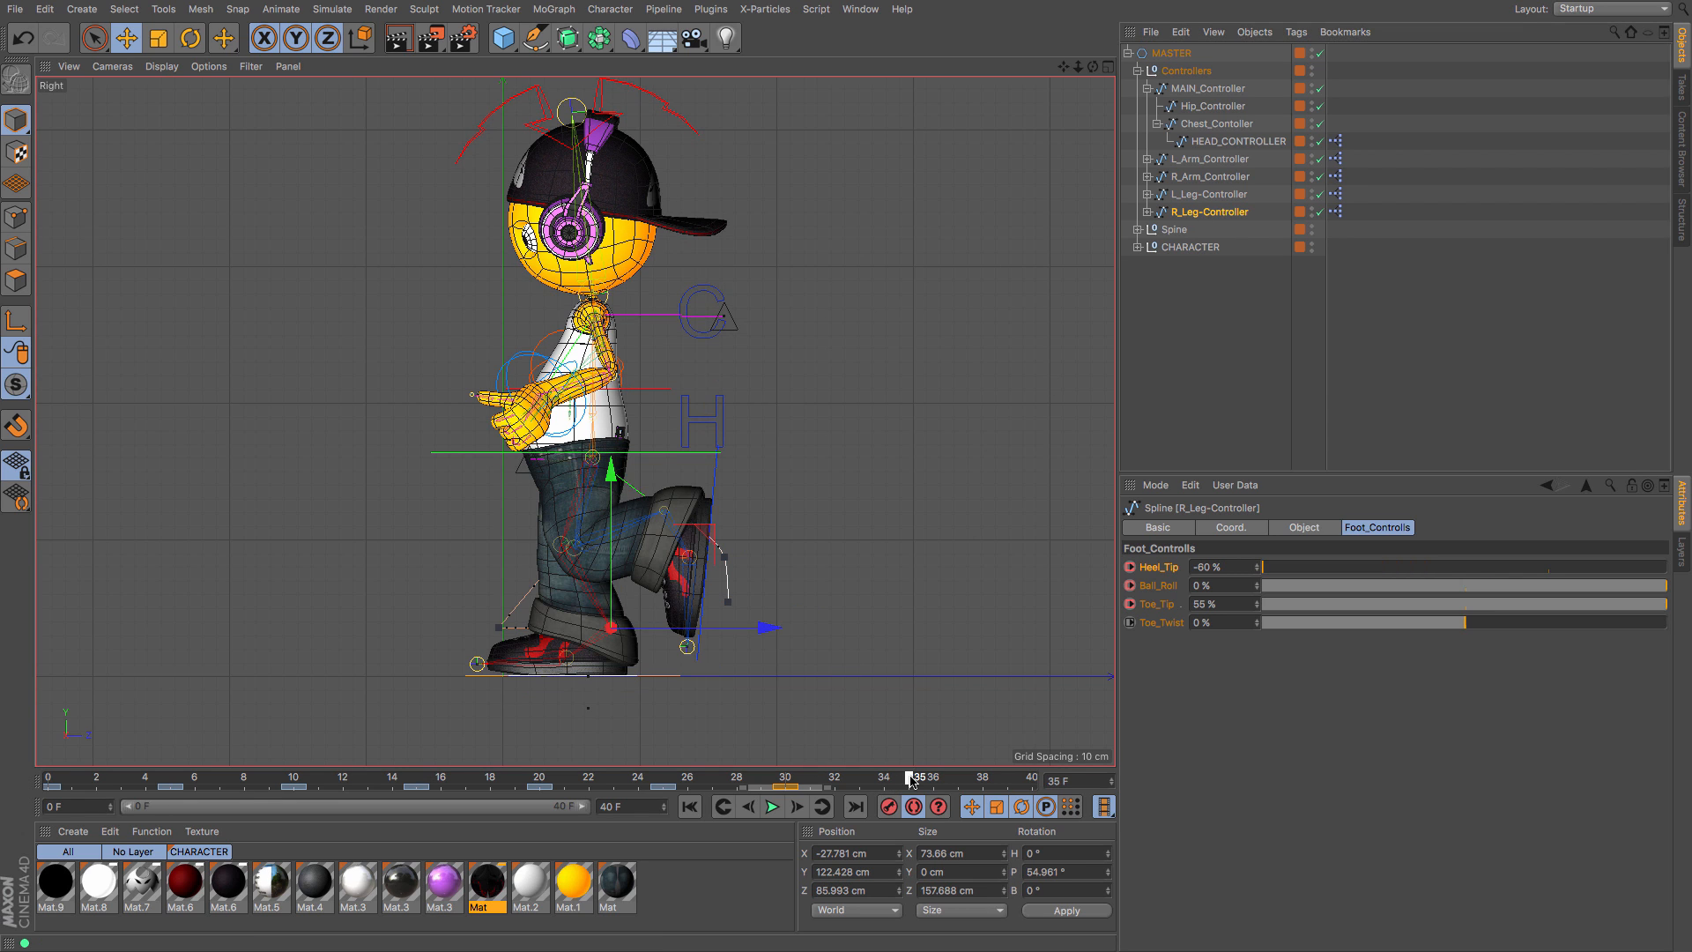
{"action": "left_click_drag", "start_coordinate": [875, 888], "coordinate": [688, 888]}
{"action": "key", "text": "super+v"}
{"action": "key", "text": "Return"}
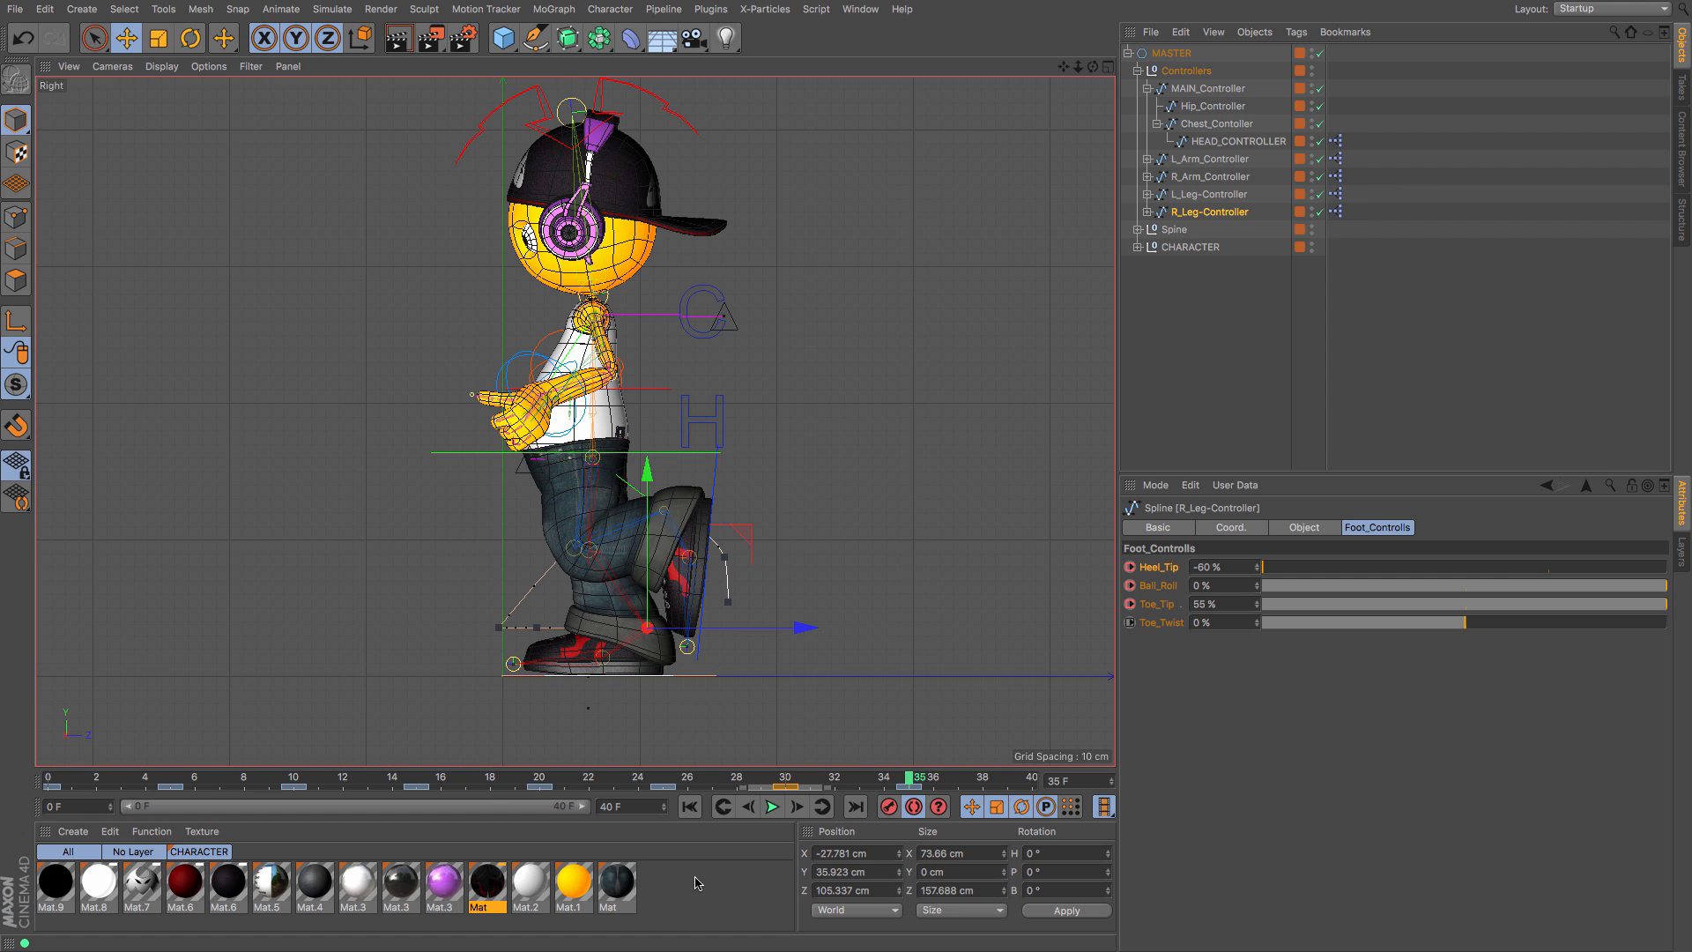
Step: Set L_Leg-Controller's Heel_Tip to -60 % and Ball_Roll to 0 % at frame 15
{"action": "left_click", "coordinate": [417, 781]}
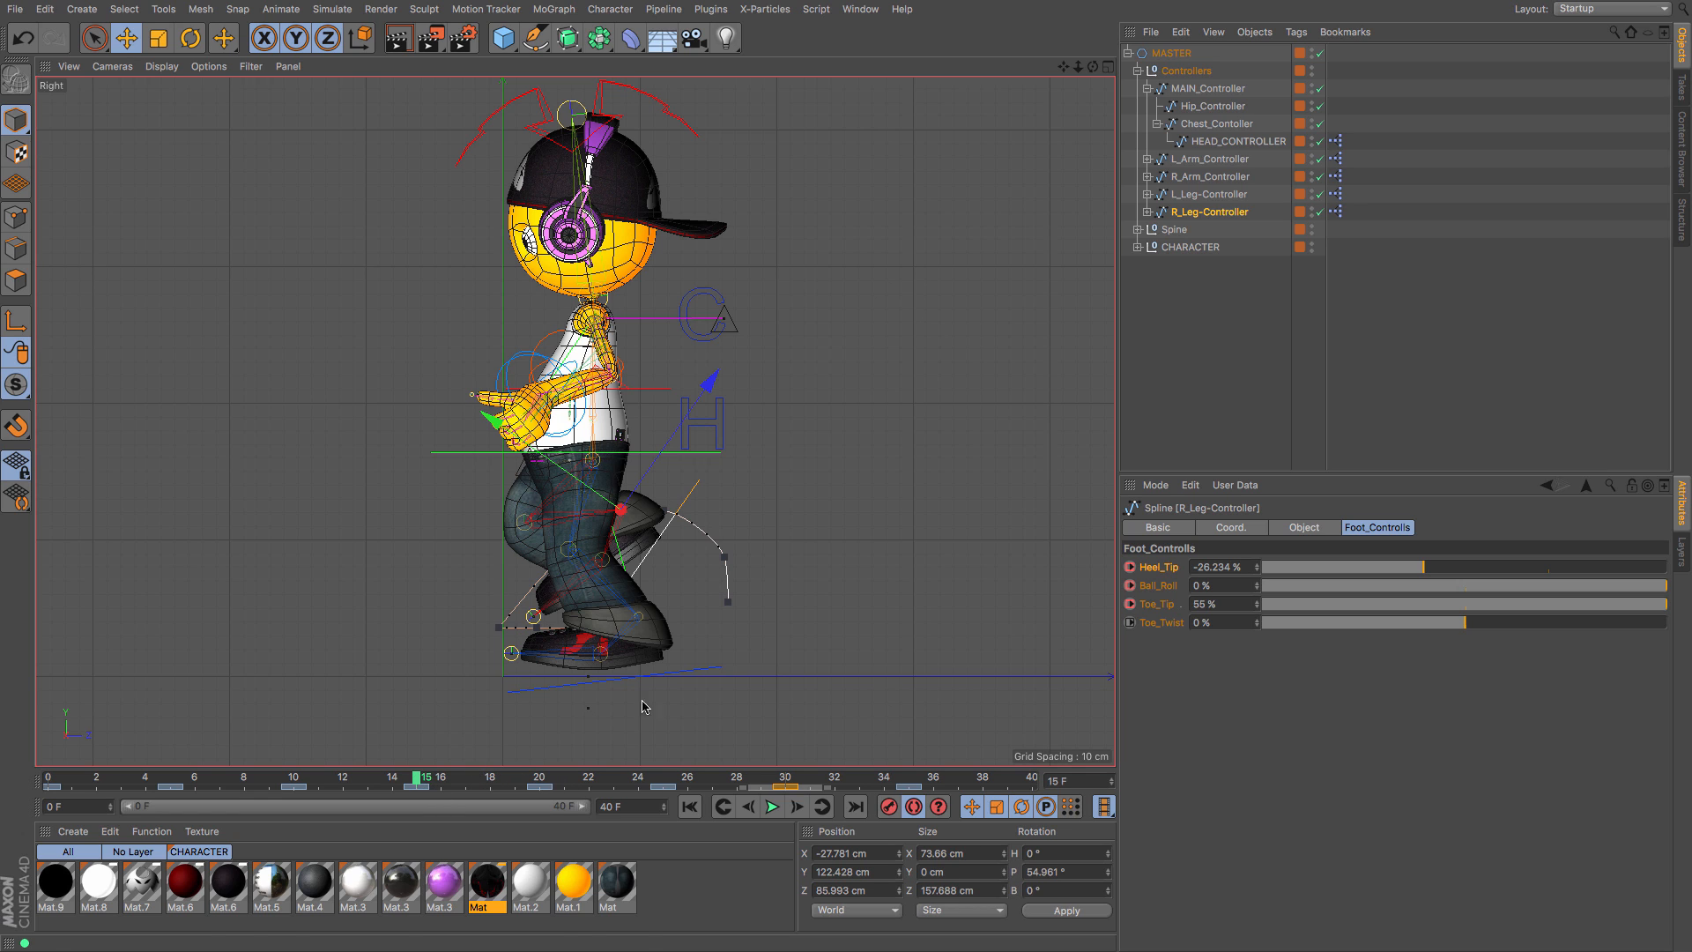
{"action": "left_click", "coordinate": [592, 689]}
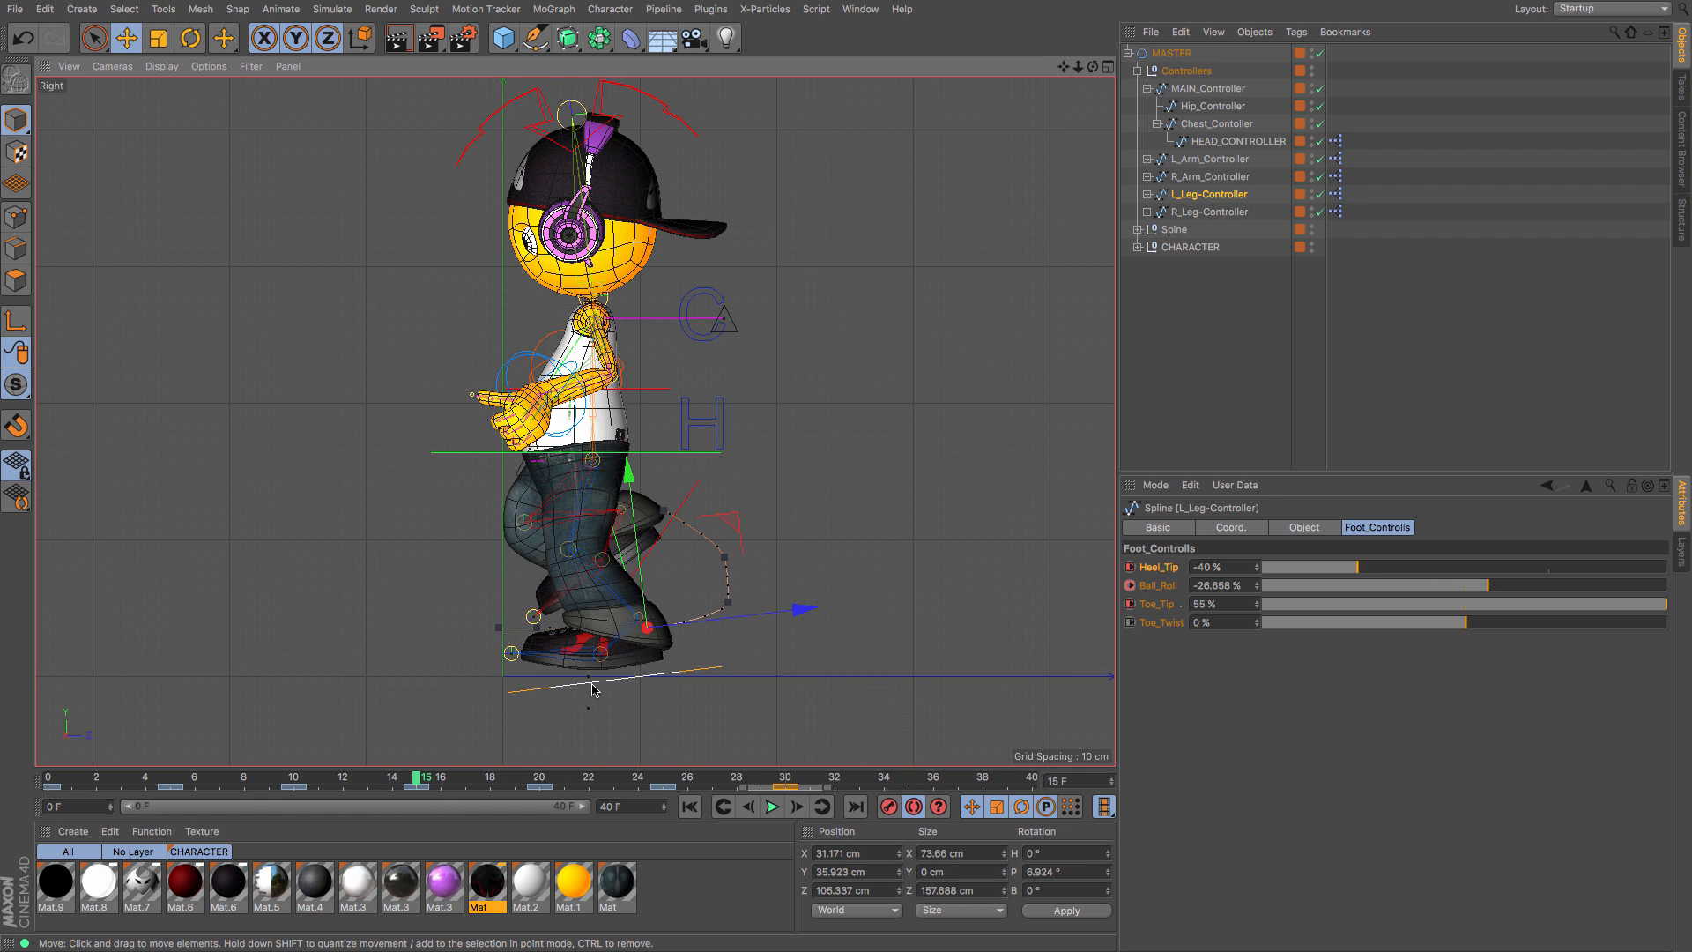
{"action": "left_click_drag", "start_coordinate": [1358, 567], "coordinate": [1301, 578]}
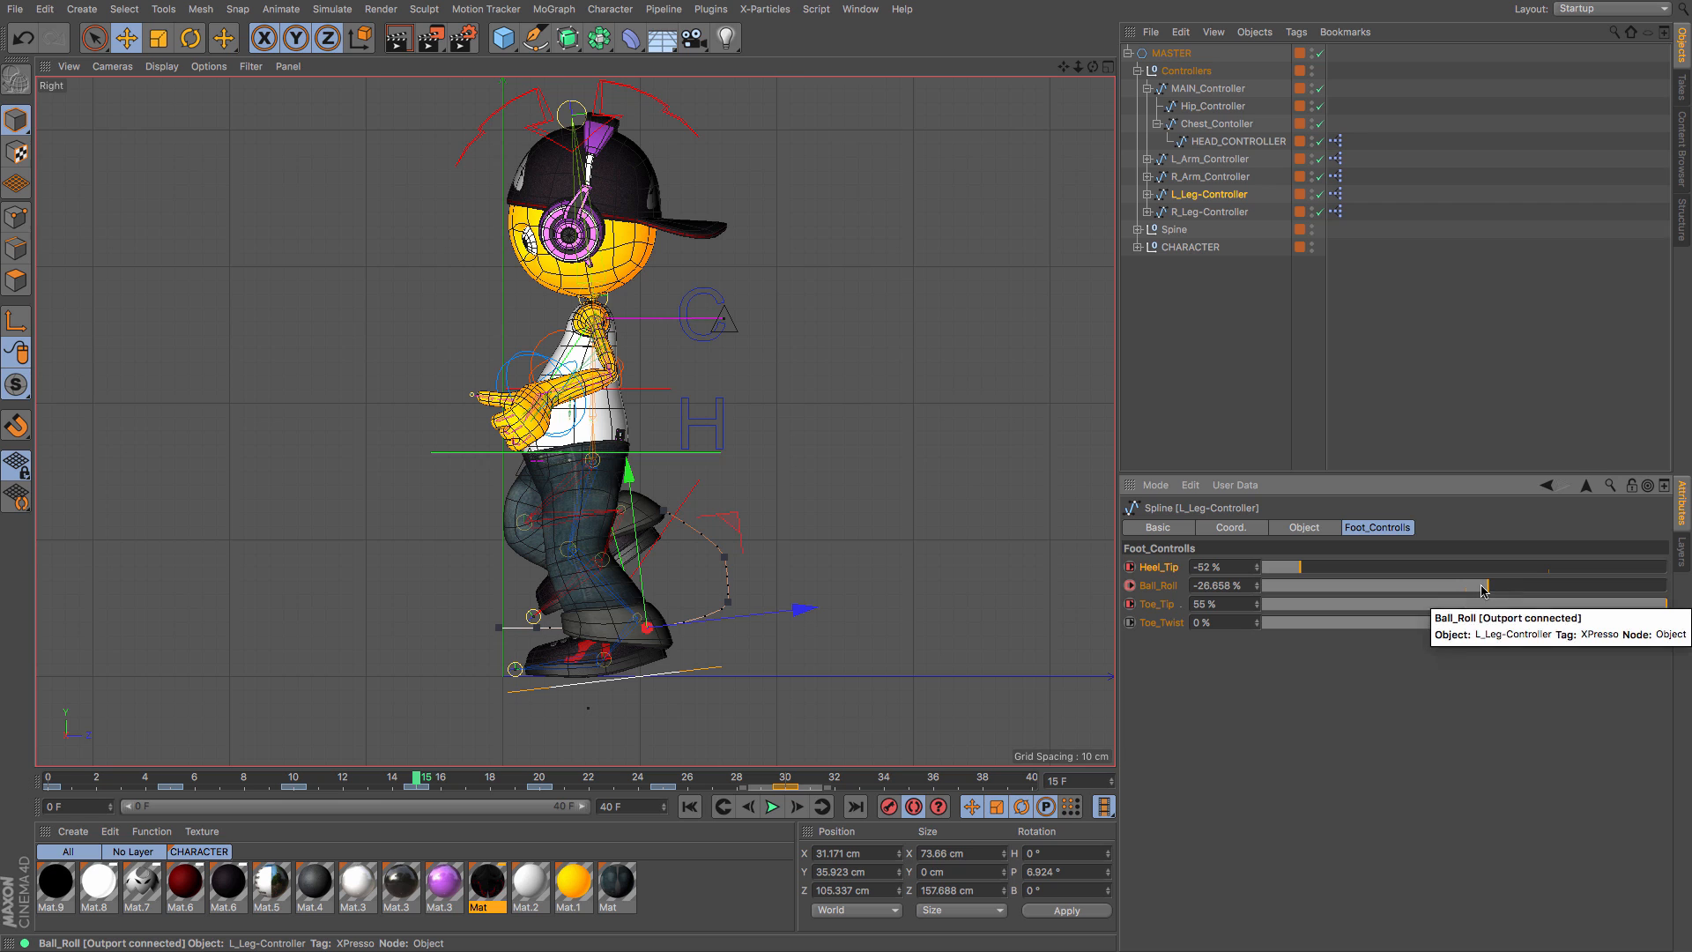
{"action": "left_click_drag", "start_coordinate": [1324, 595], "coordinate": [1690, 593]}
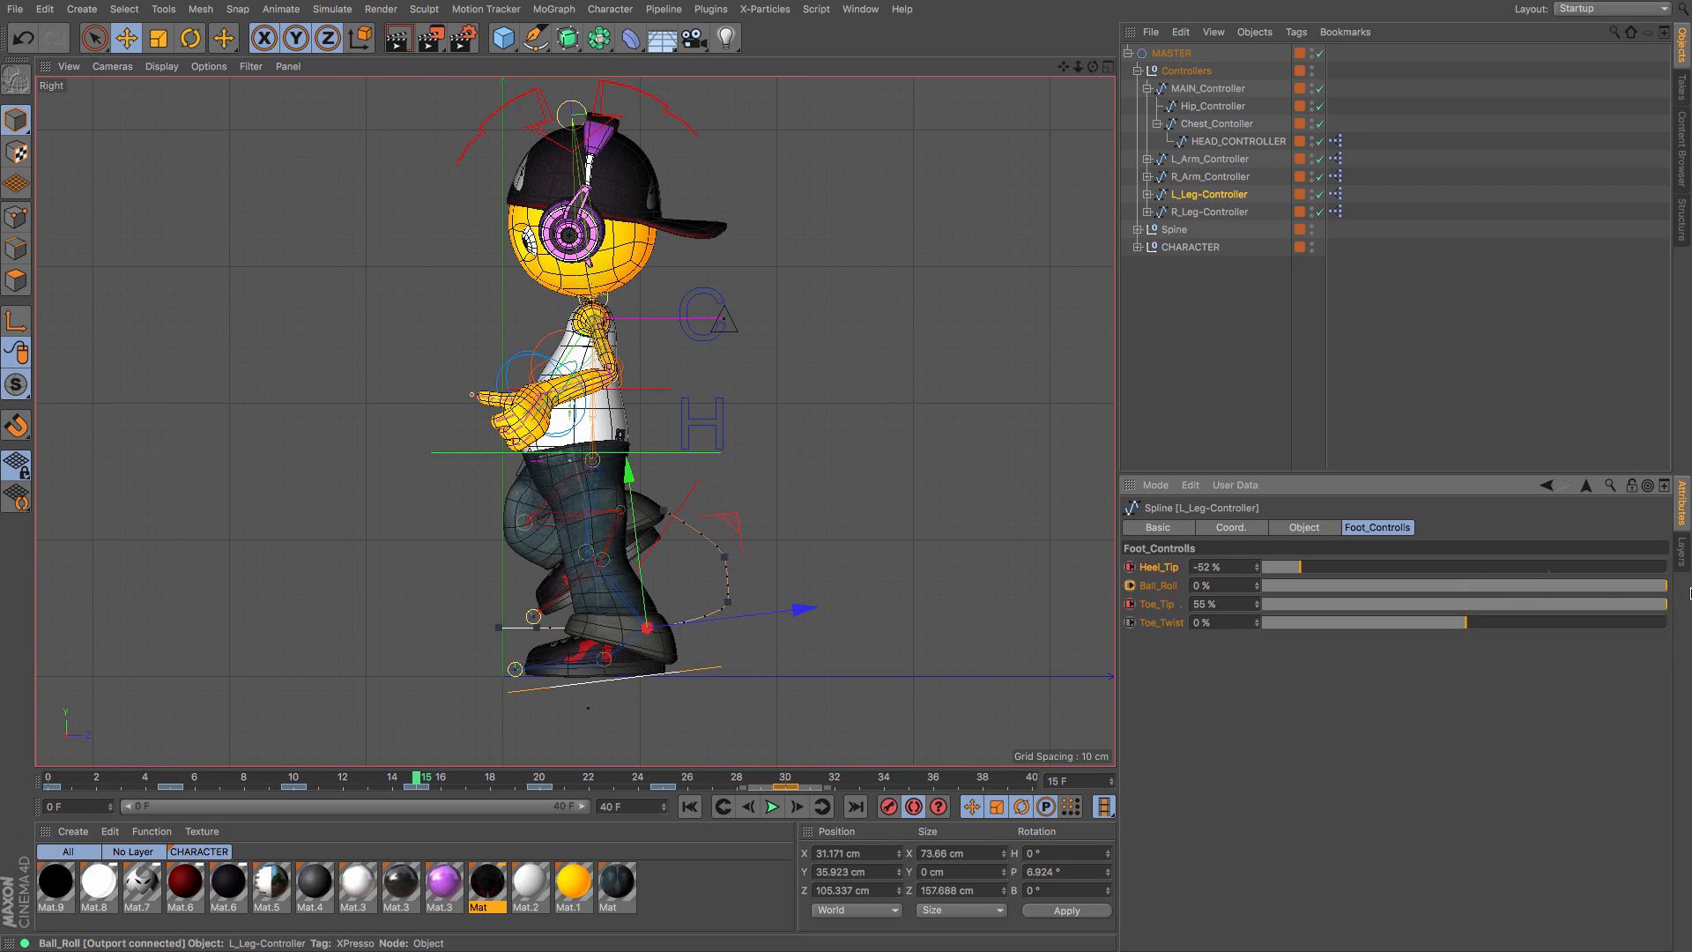
{"action": "left_click_drag", "start_coordinate": [1300, 569], "coordinate": [1259, 568]}
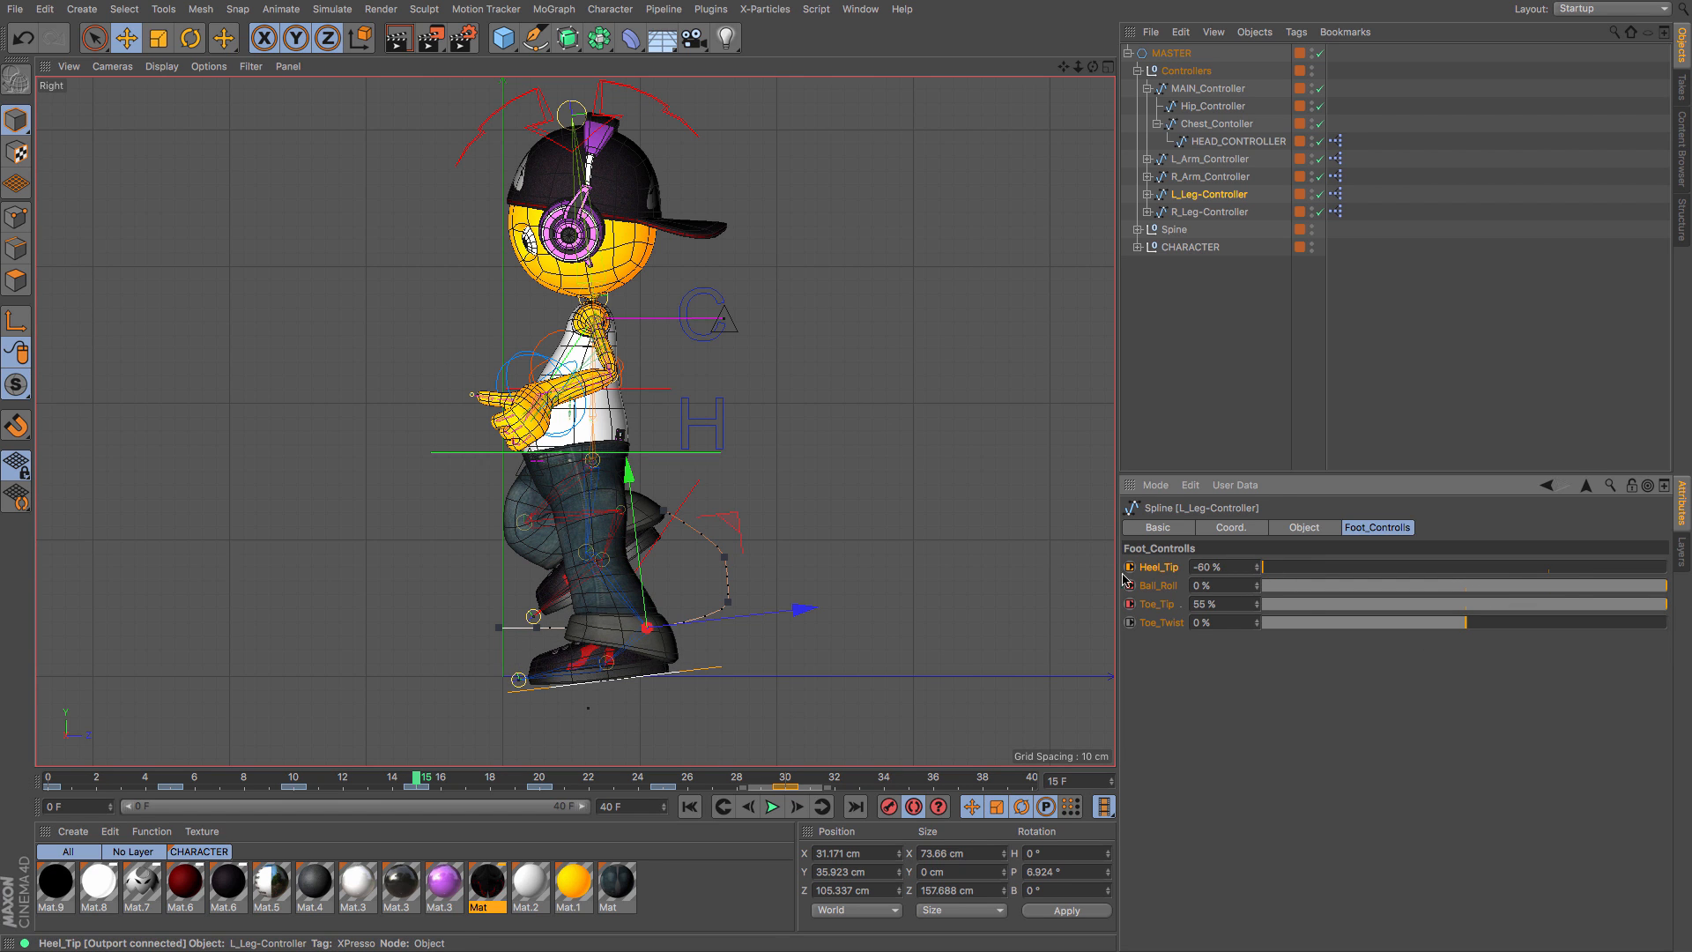
Step: Level the left foot at frame 15 by setting L_Leg-Controller's P rotation to 0°
{"action": "left_click", "coordinate": [194, 41]}
{"action": "left_click_drag", "start_coordinate": [945, 462], "coordinate": [946, 471]}
{"action": "left_click", "coordinate": [1076, 875]}
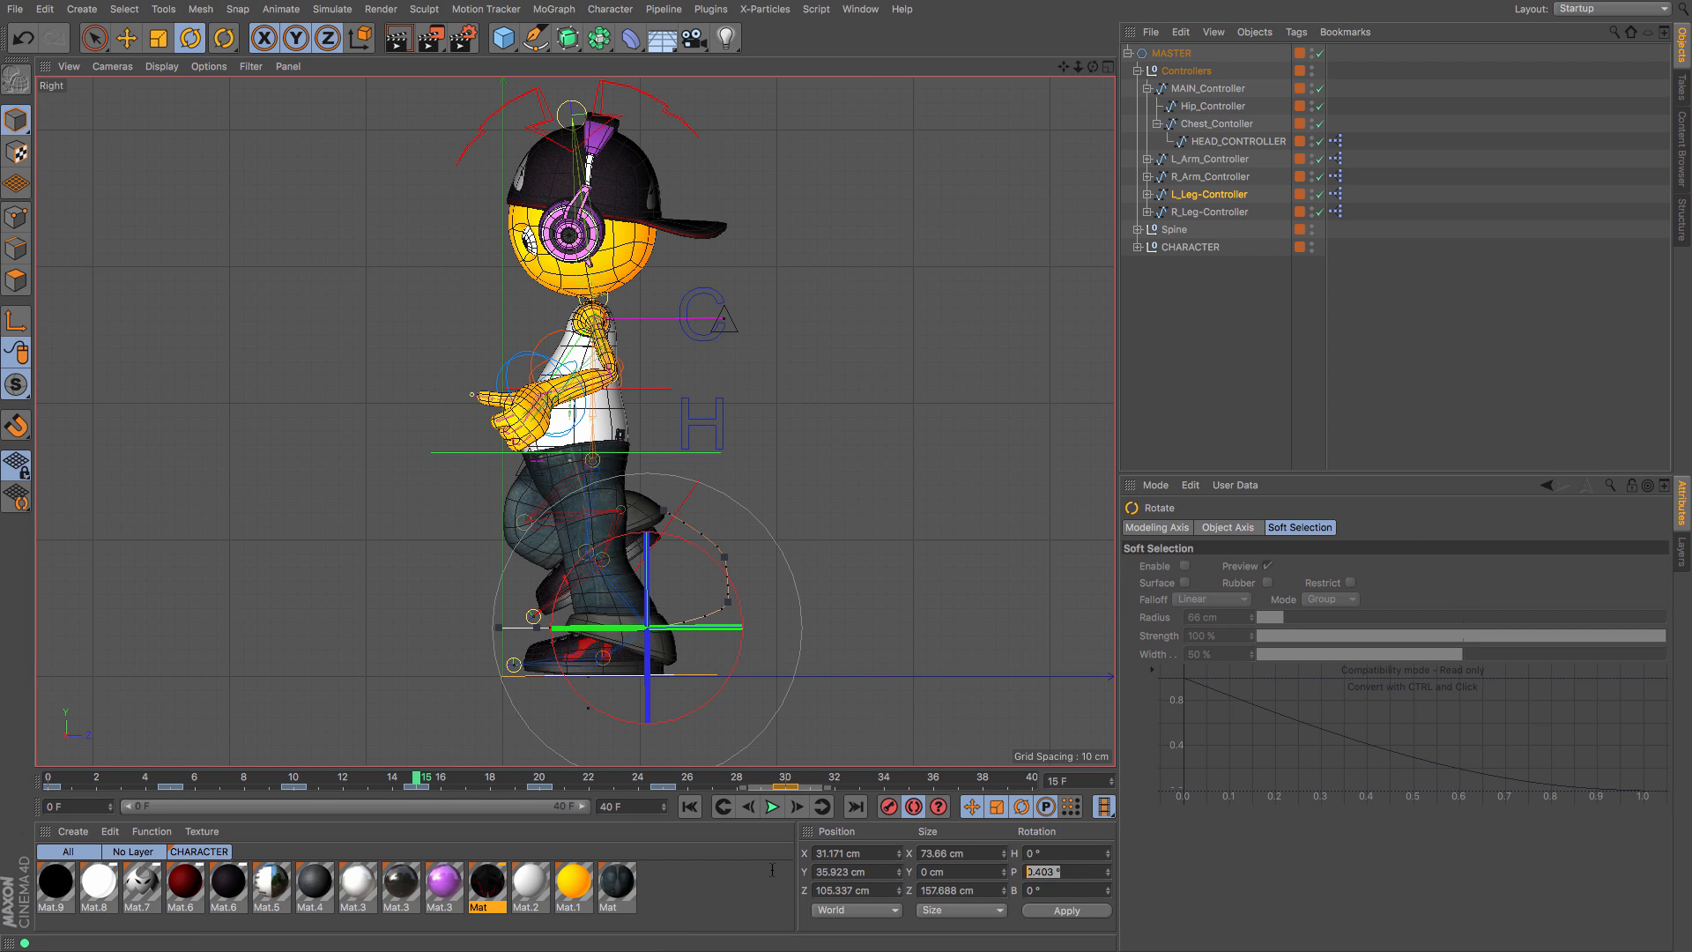
{"action": "type", "text": "0"}
{"action": "key", "text": "Return"}
Step: Copy R_Leg-Controller's Y position of 122.428 cm from frame 15 to L_Leg-Controller at frame 35
{"action": "left_click", "coordinate": [910, 780]}
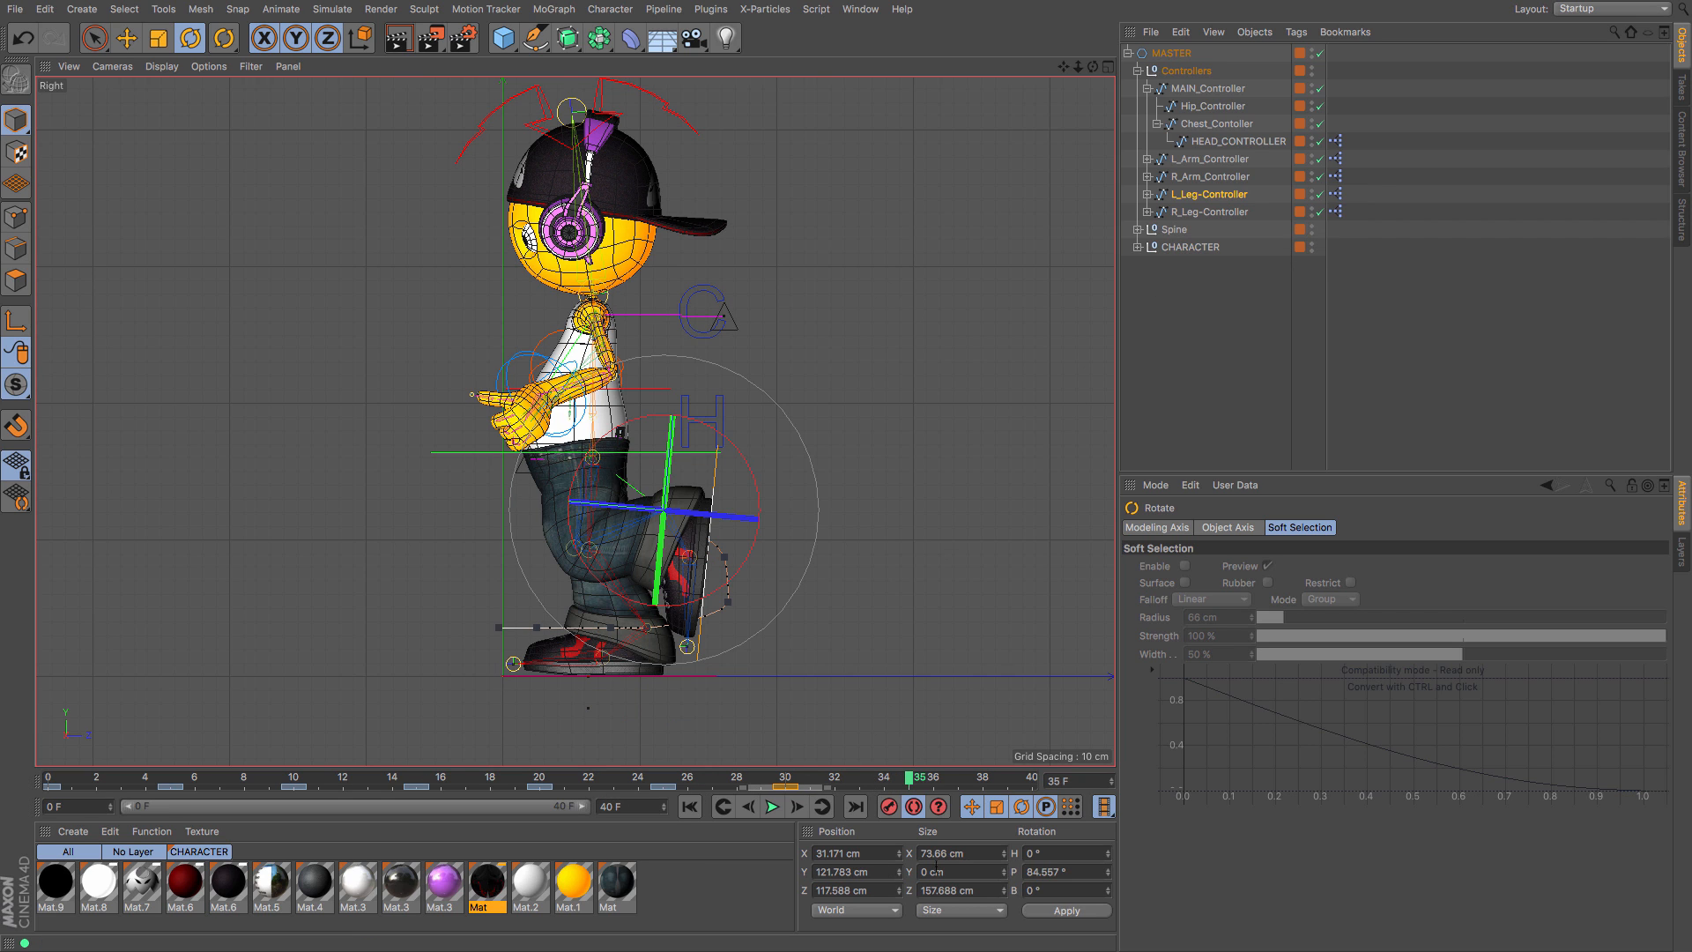
{"action": "left_click", "coordinate": [1203, 213]}
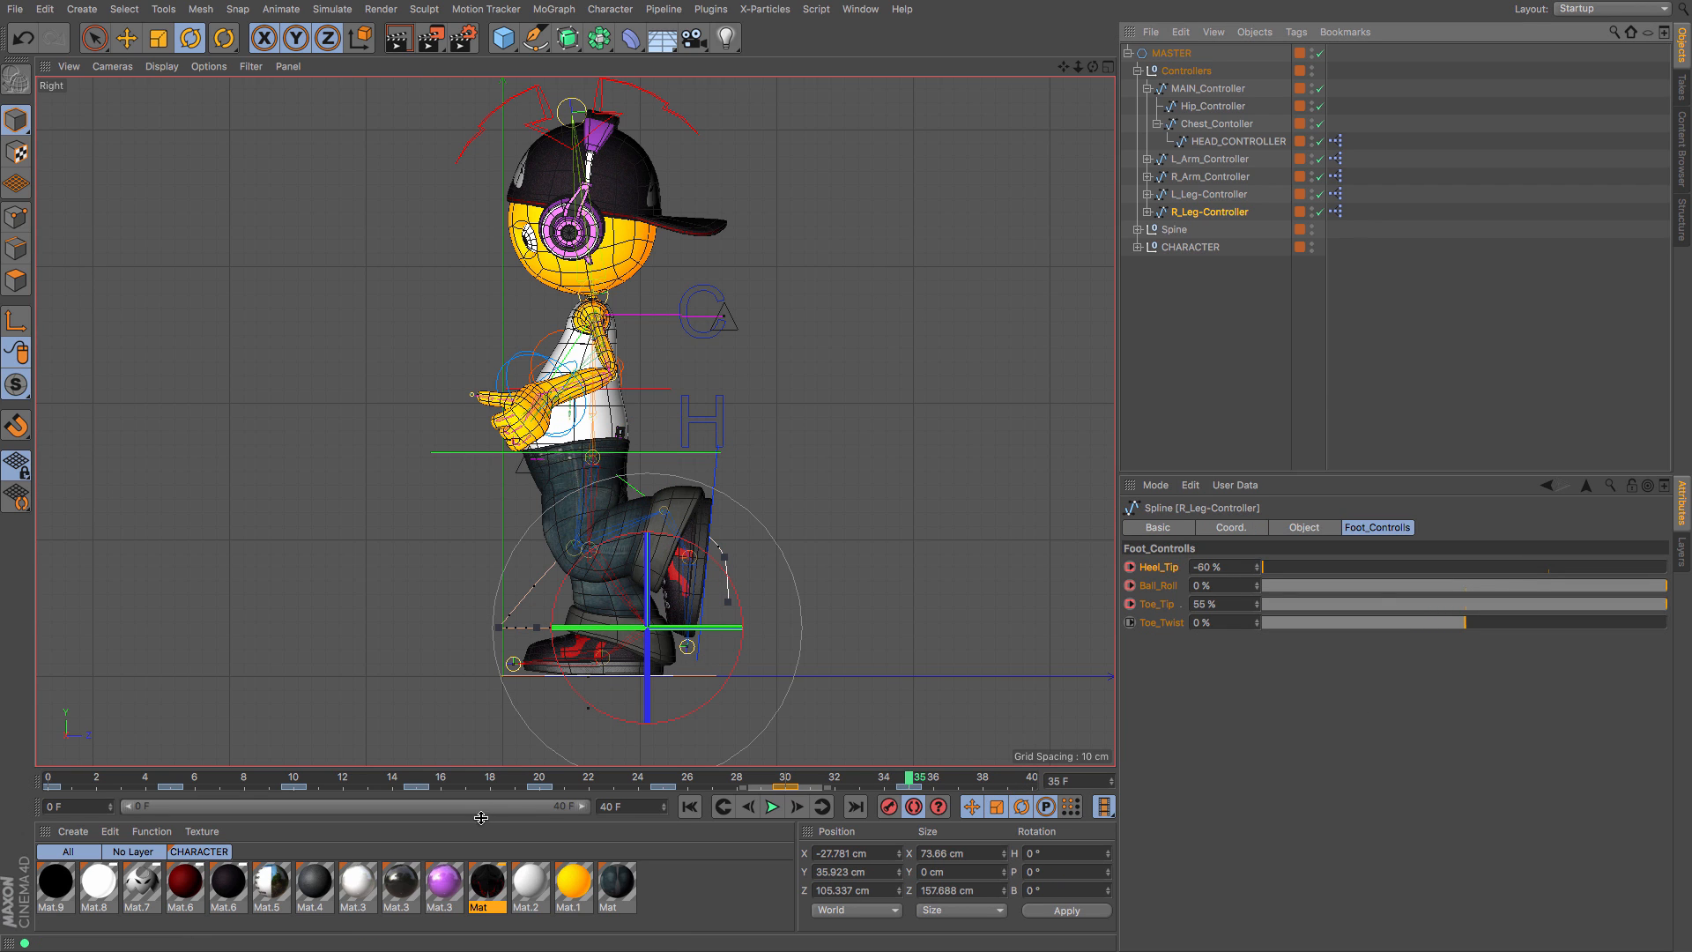
{"action": "left_click", "coordinate": [426, 783]}
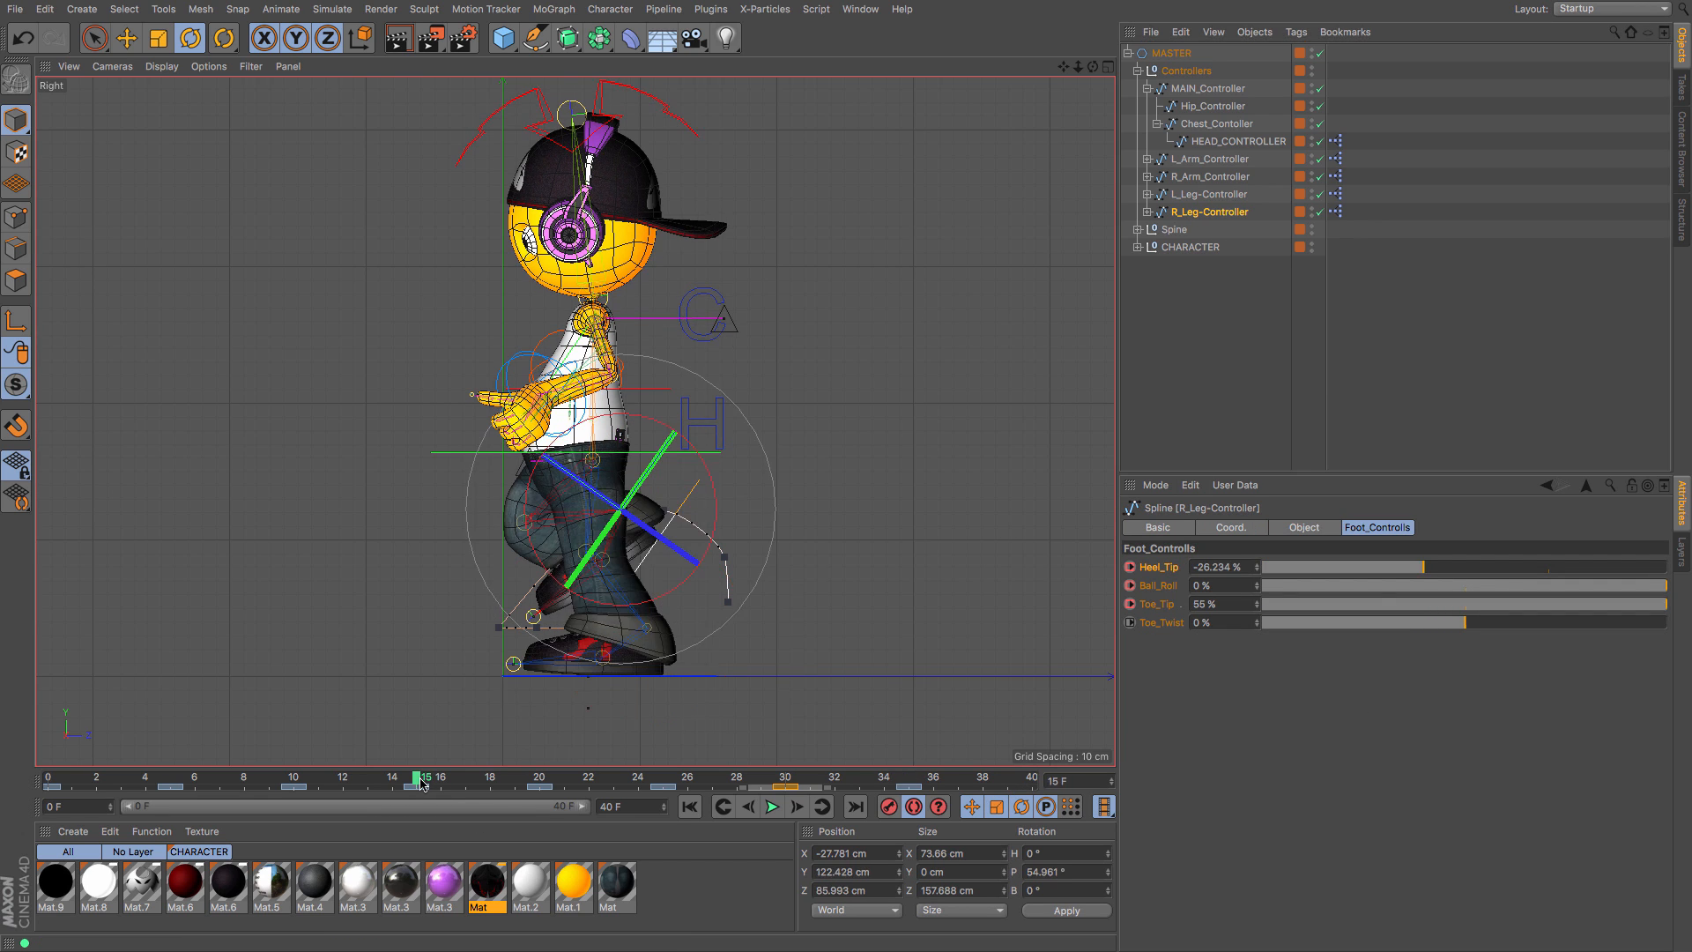
{"action": "left_click", "coordinate": [916, 783]}
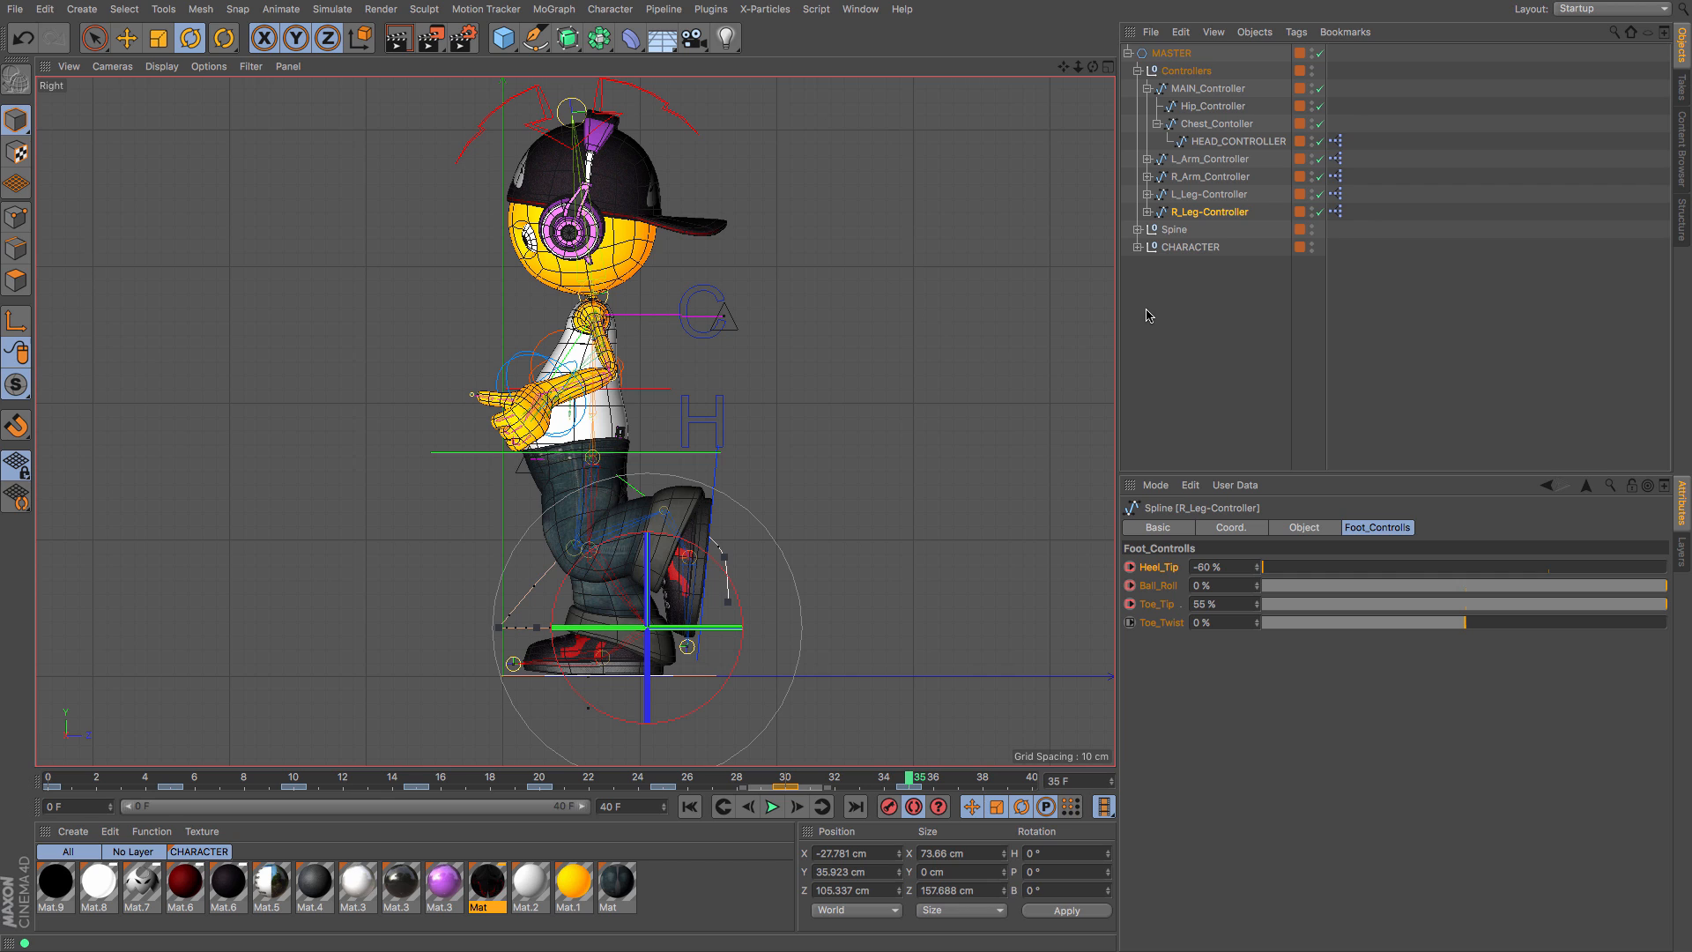
{"action": "left_click", "coordinate": [1194, 201]}
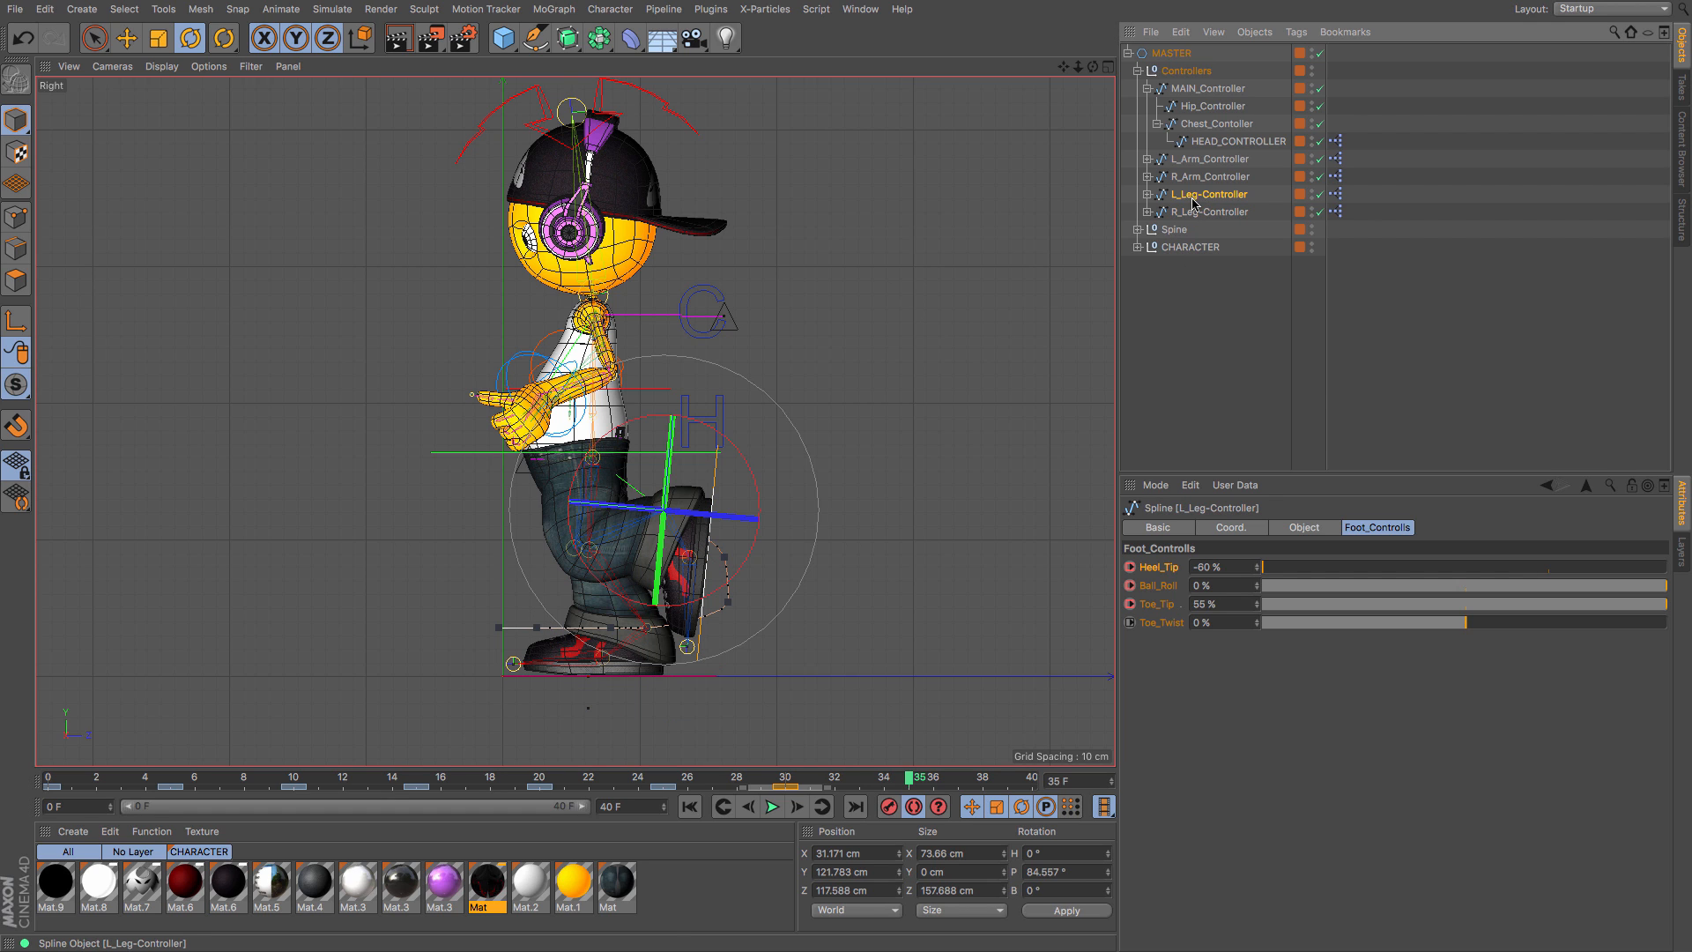
{"action": "left_click", "coordinate": [419, 782]}
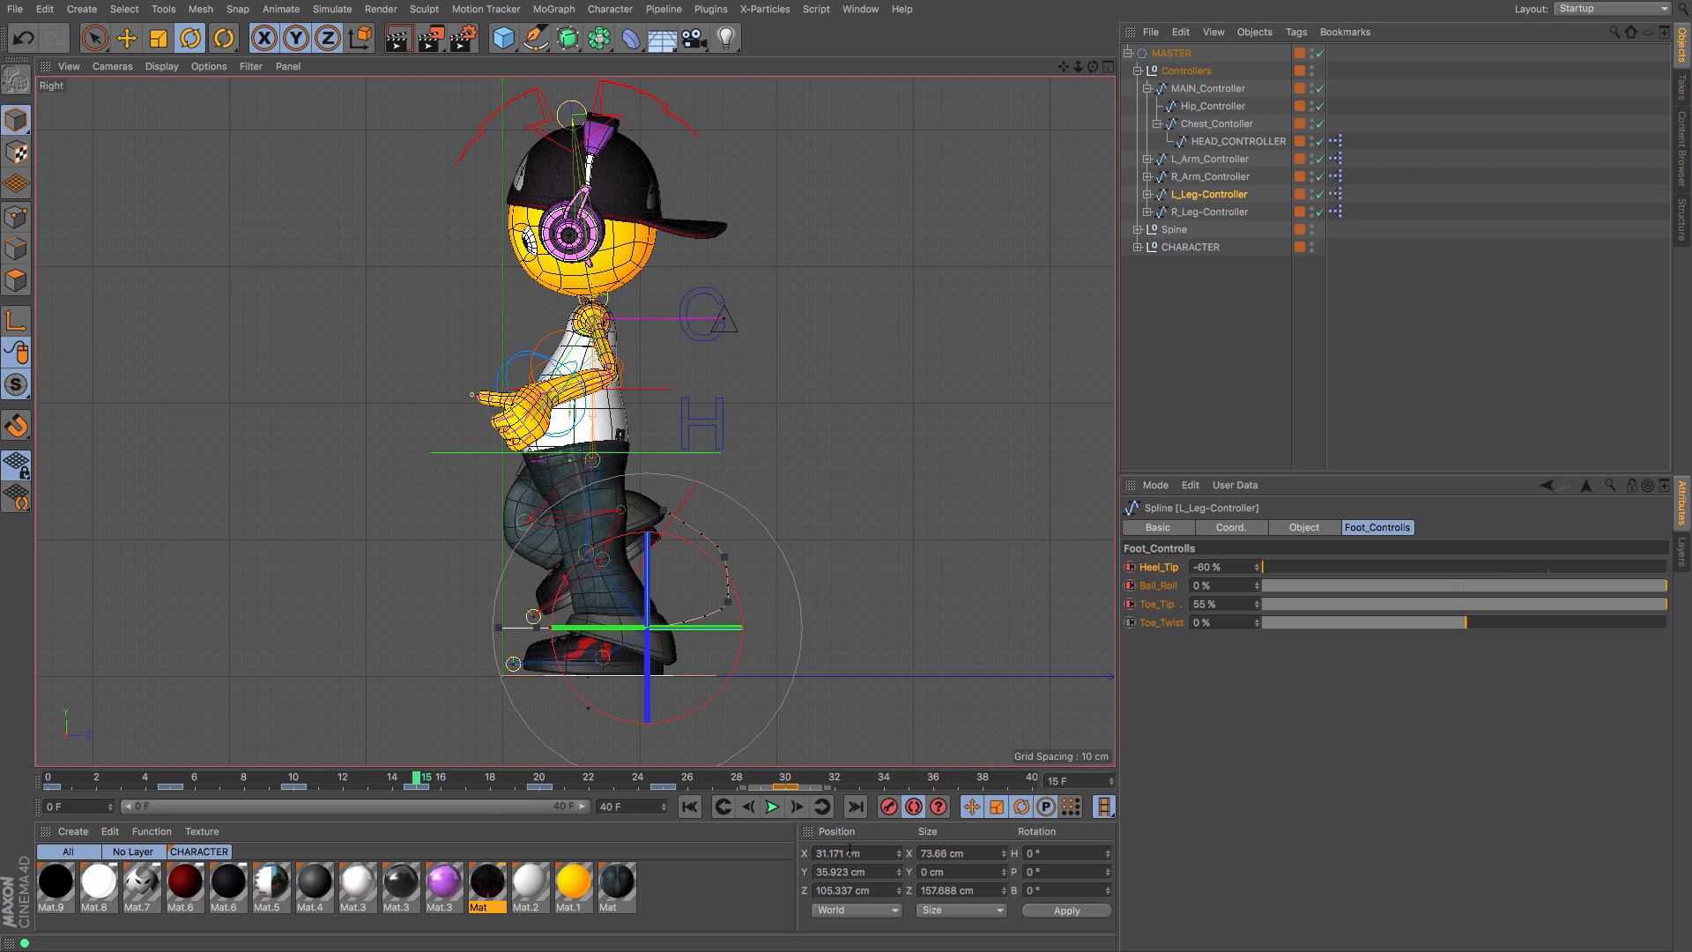
{"action": "left_click", "coordinate": [1225, 212]}
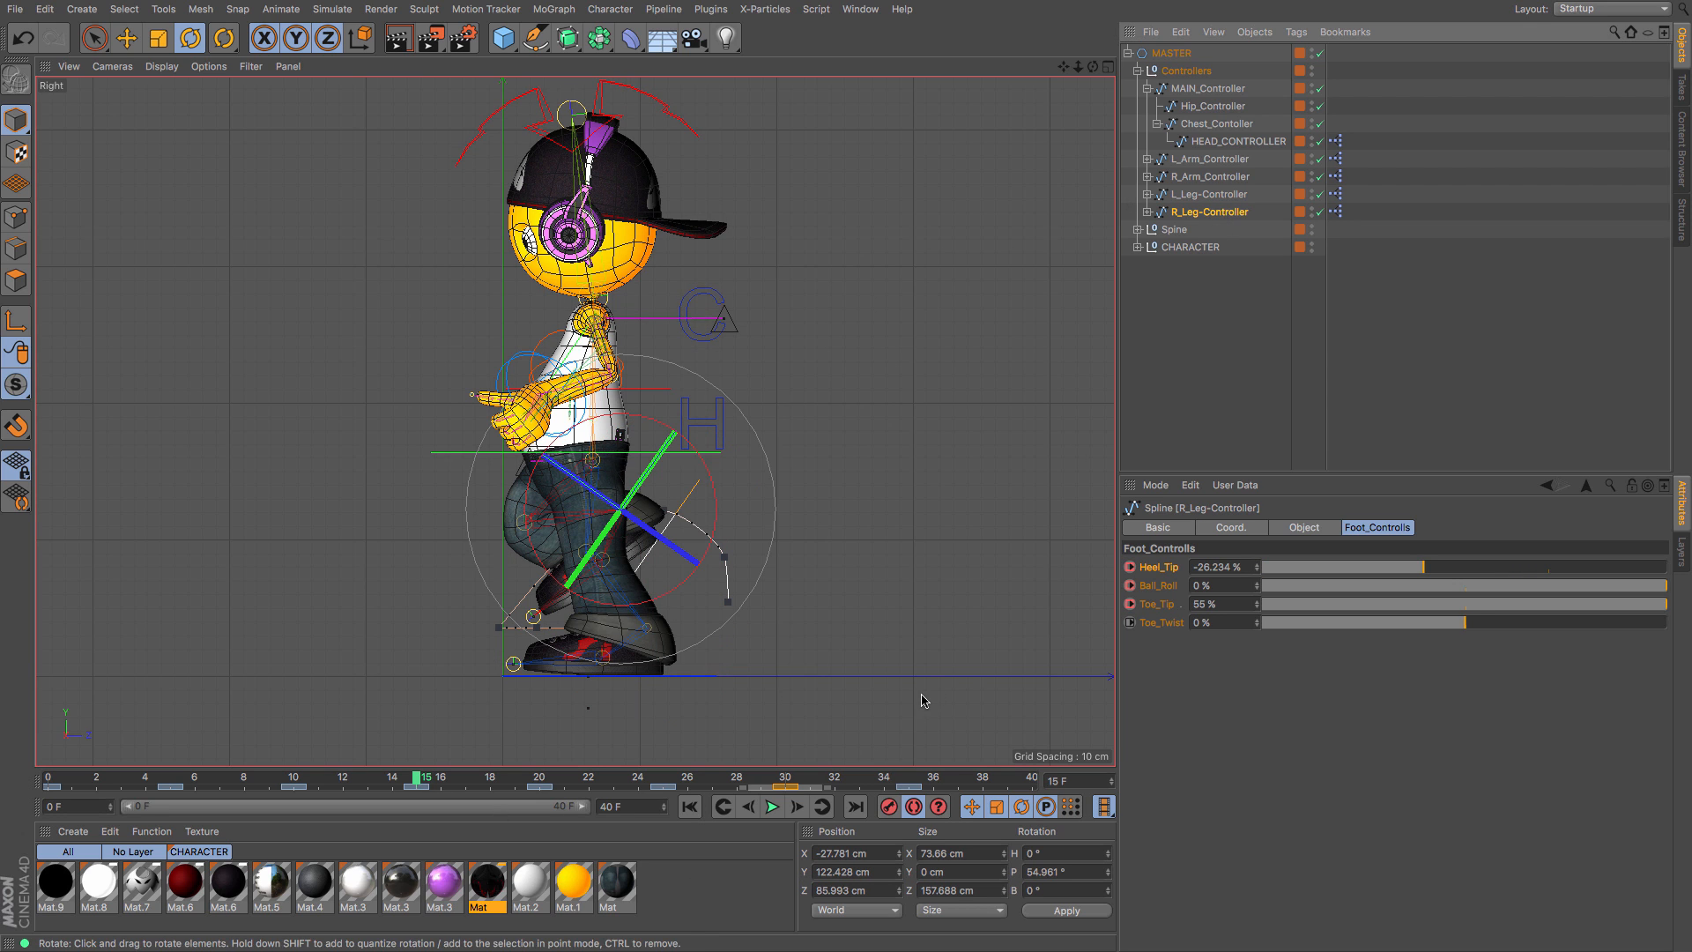
{"action": "left_click", "coordinate": [881, 878]}
{"action": "key", "text": "ctrl+c"}
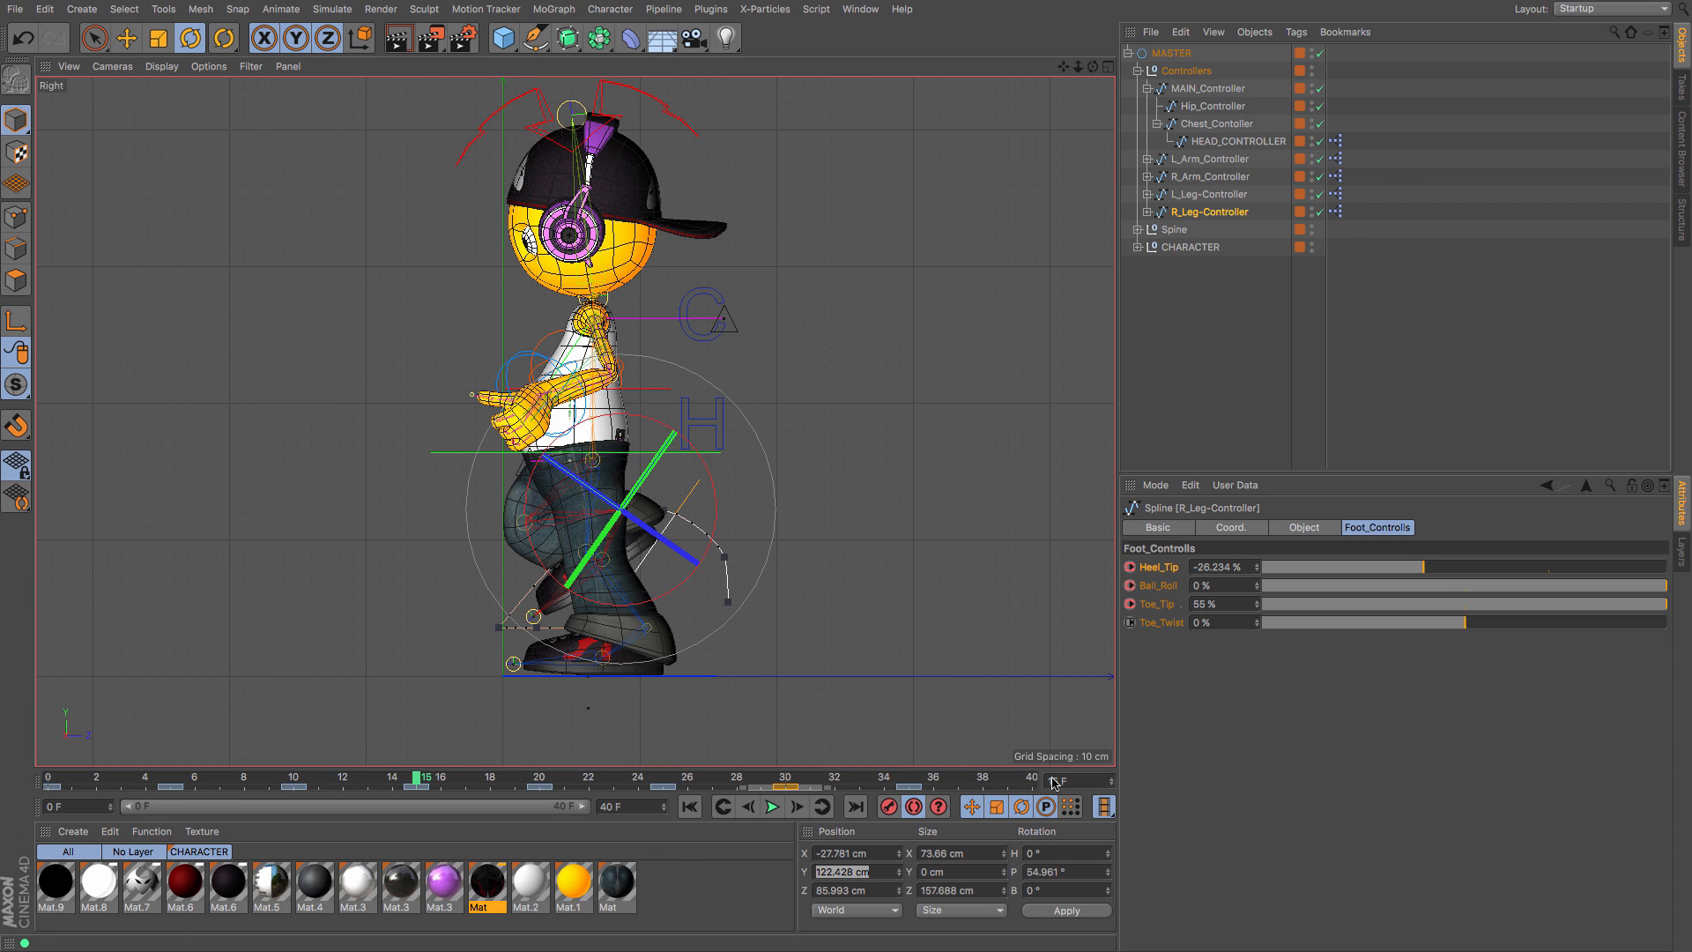
{"action": "left_click", "coordinate": [1211, 197]}
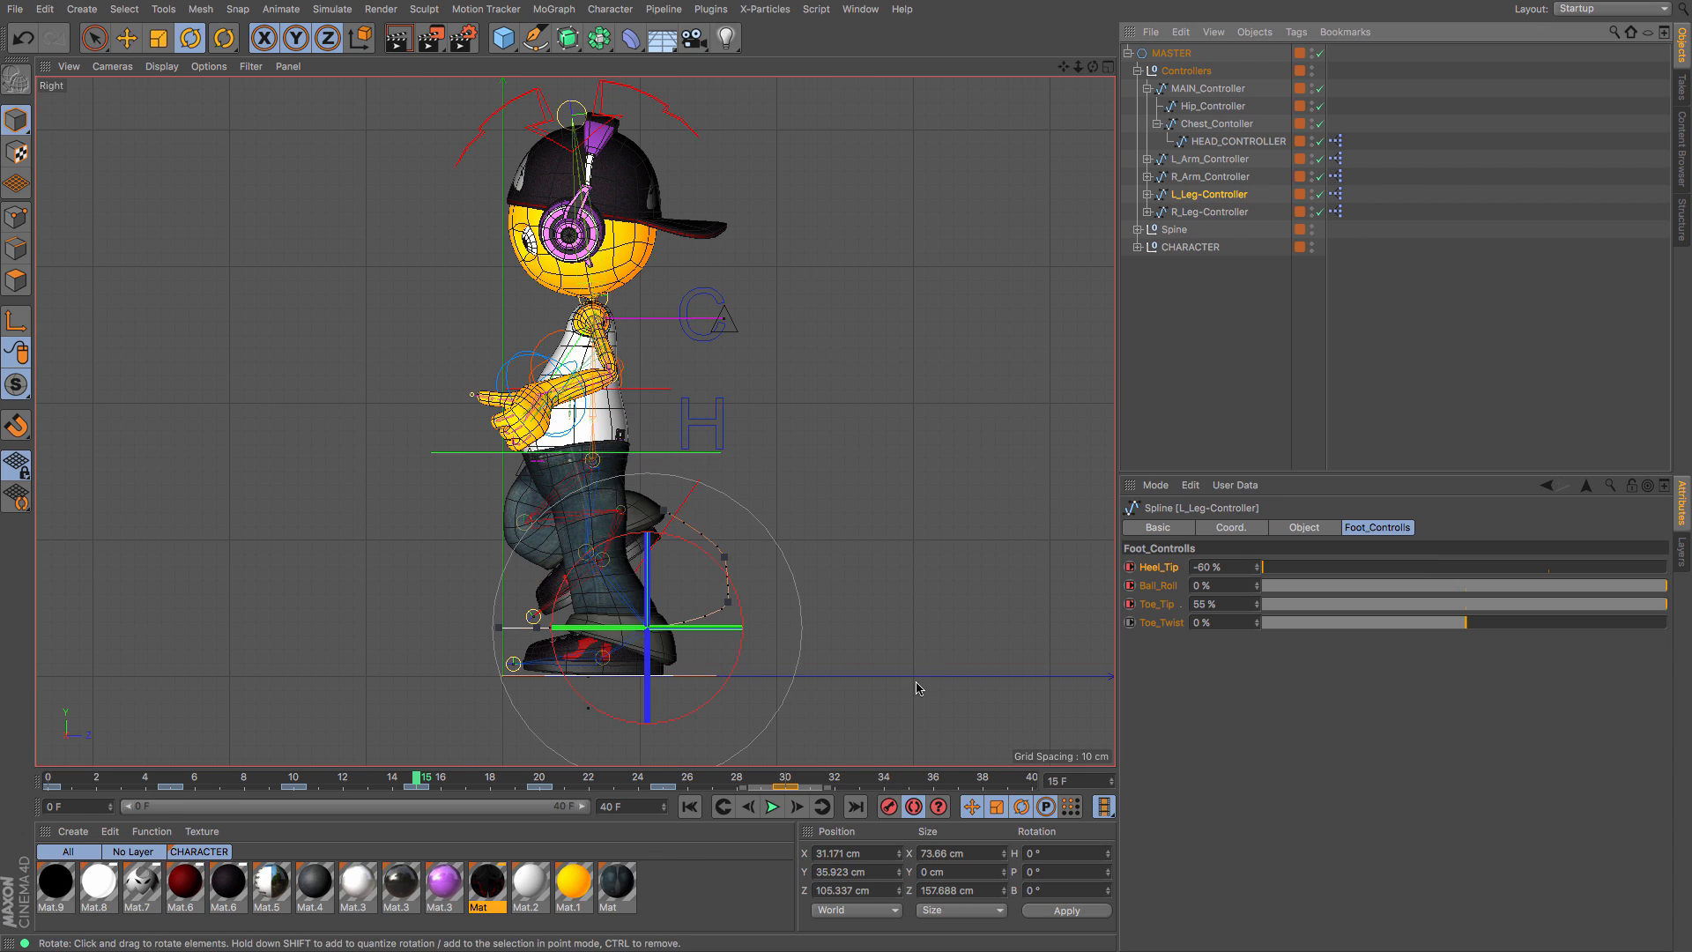
{"action": "left_click", "coordinate": [921, 778]}
{"action": "left_click", "coordinate": [879, 871]}
{"action": "key", "text": "ctrl+v"}
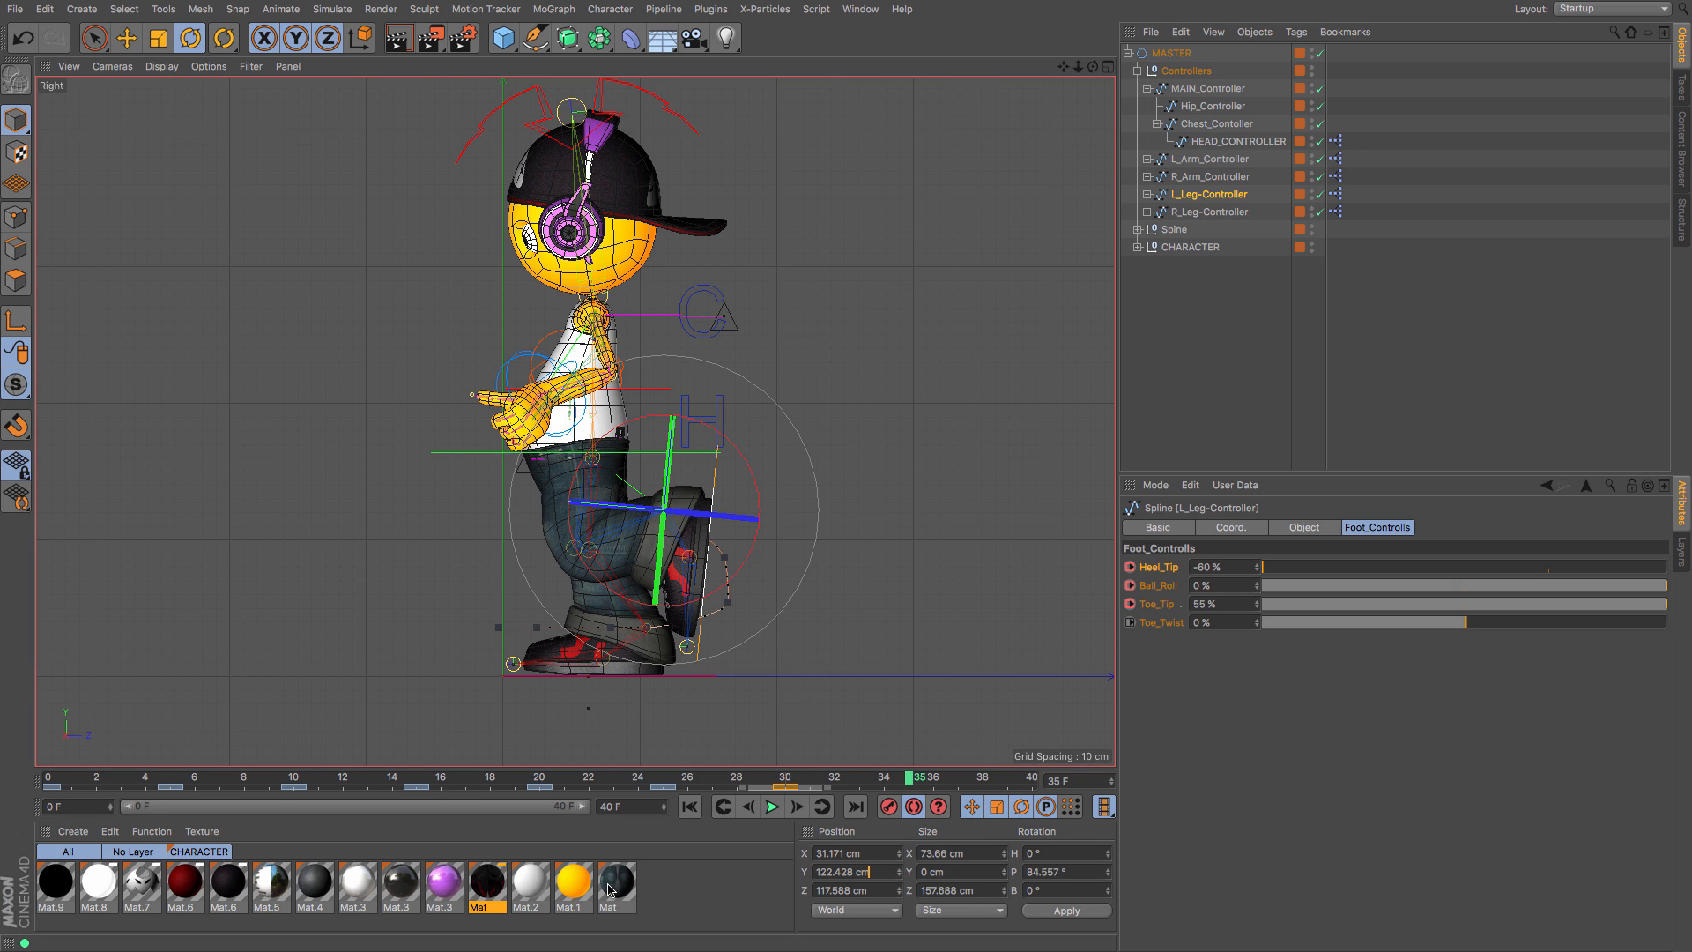
Step: Set L_Leg-Controller's Z position at frame 35 to 85.993 cm, taken from R_Leg-Controller at frame 15
{"action": "left_click", "coordinate": [1238, 213]}
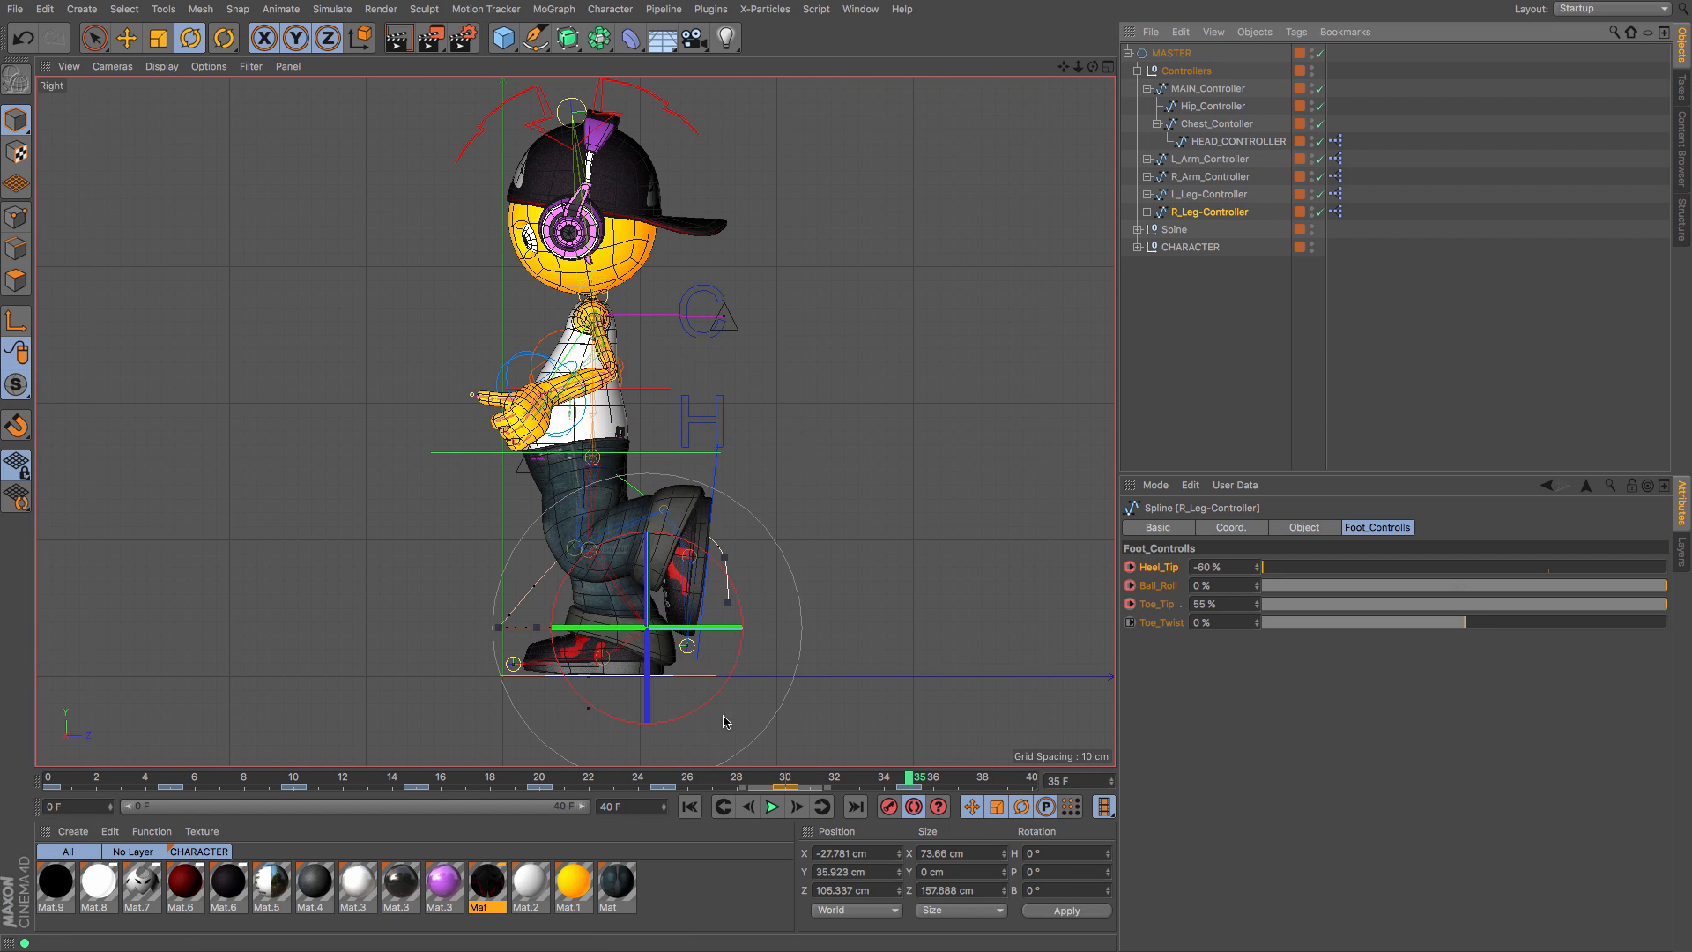
{"action": "left_click", "coordinate": [420, 781]}
{"action": "left_click_drag", "start_coordinate": [872, 892], "coordinate": [718, 893]}
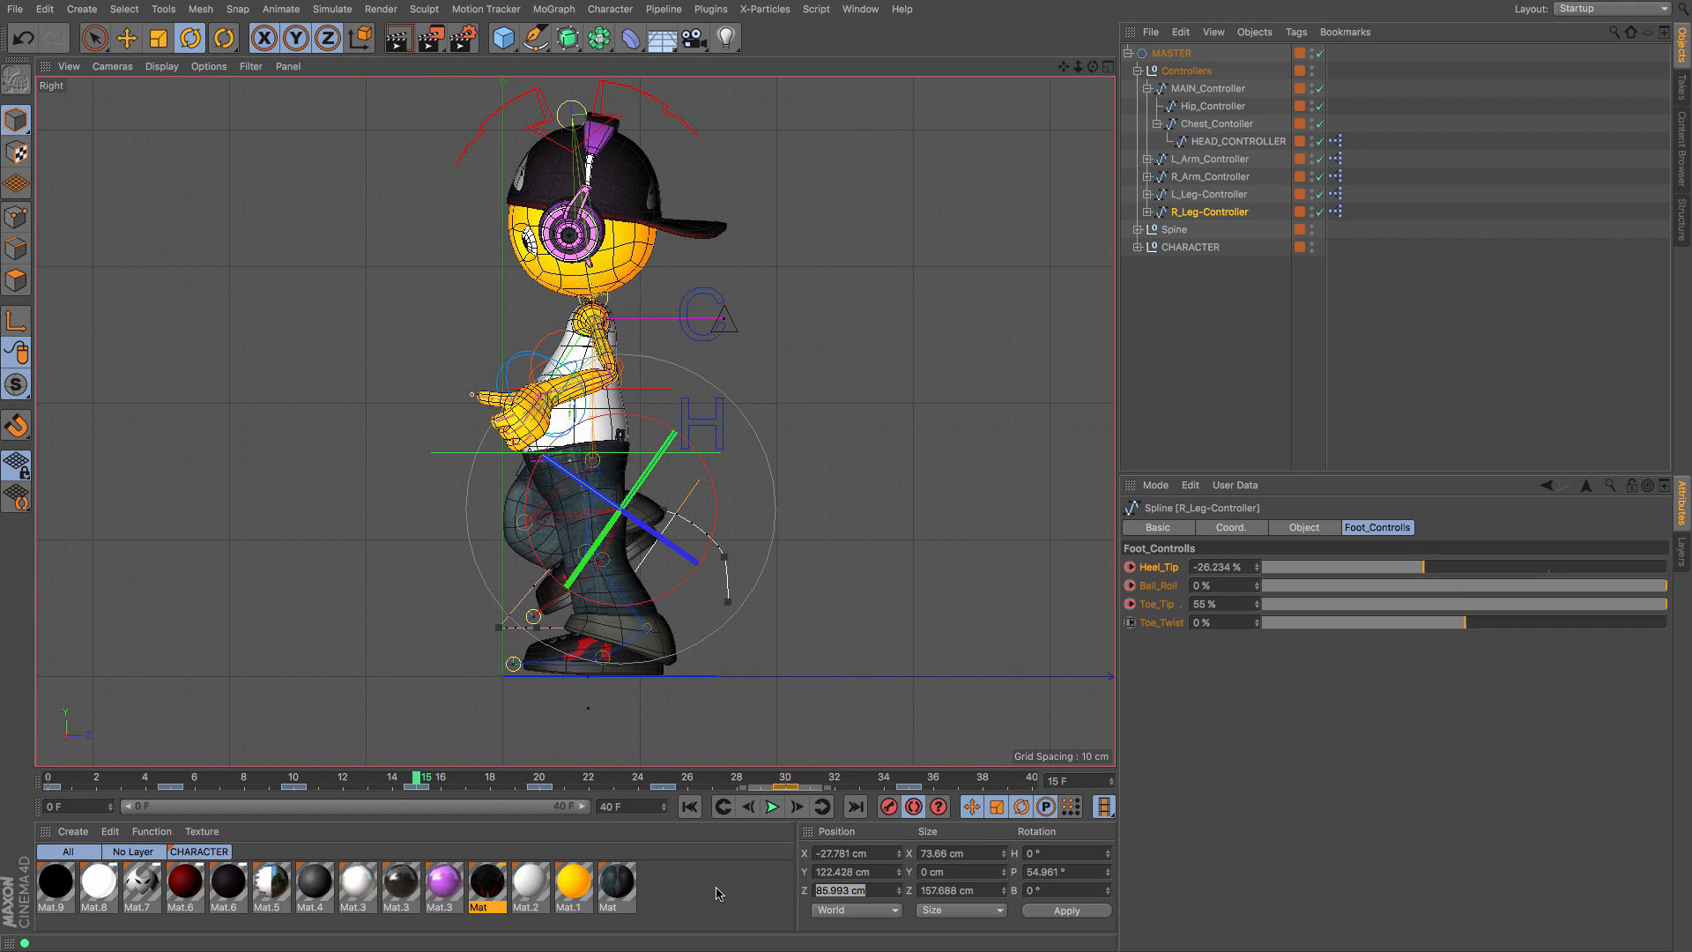
{"action": "left_click", "coordinate": [1209, 194]}
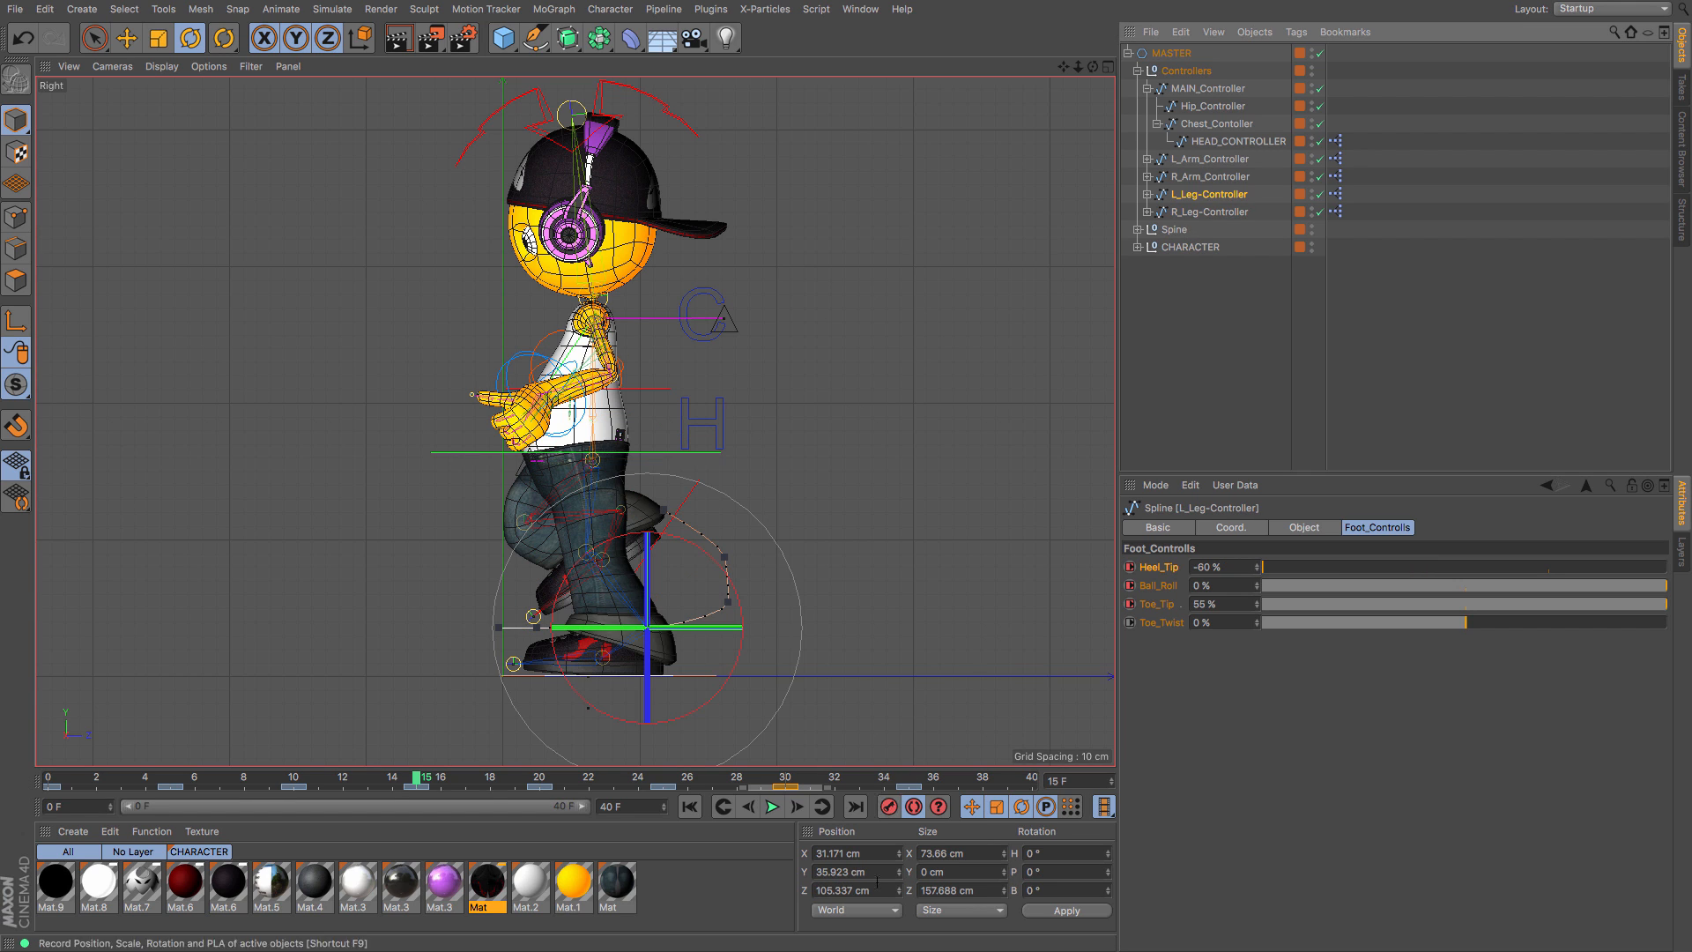
{"action": "left_click", "coordinate": [914, 780]}
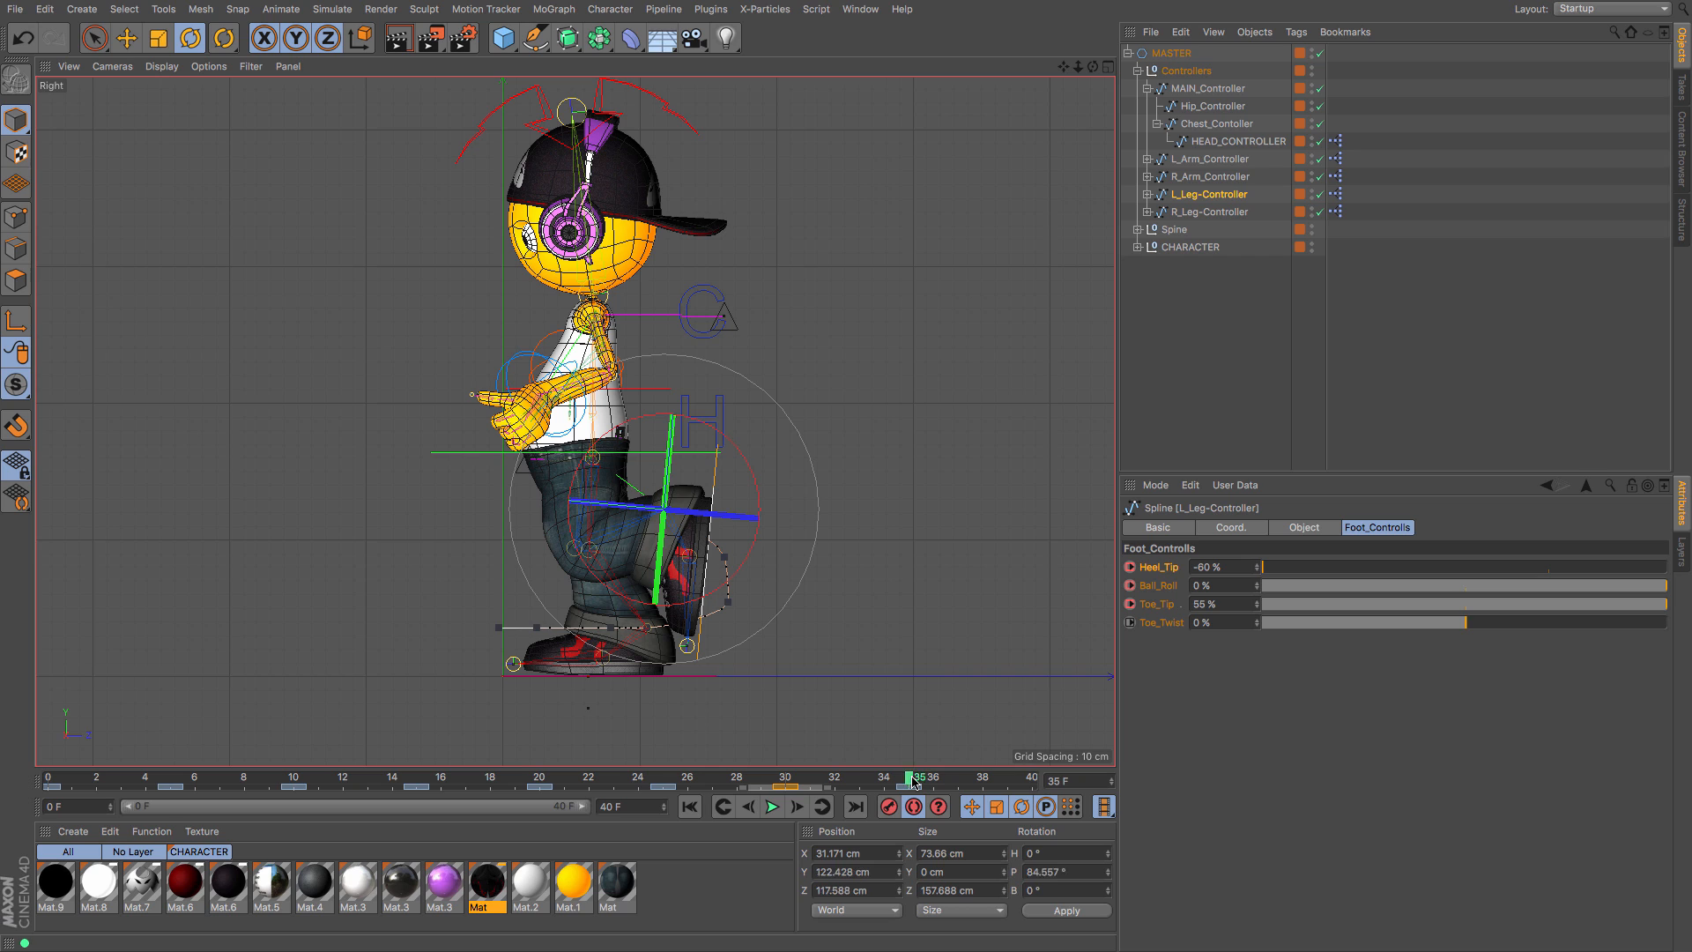
{"action": "left_click", "coordinate": [867, 891]}
{"action": "type", "text": "85.993"}
{"action": "key", "text": "Return"}
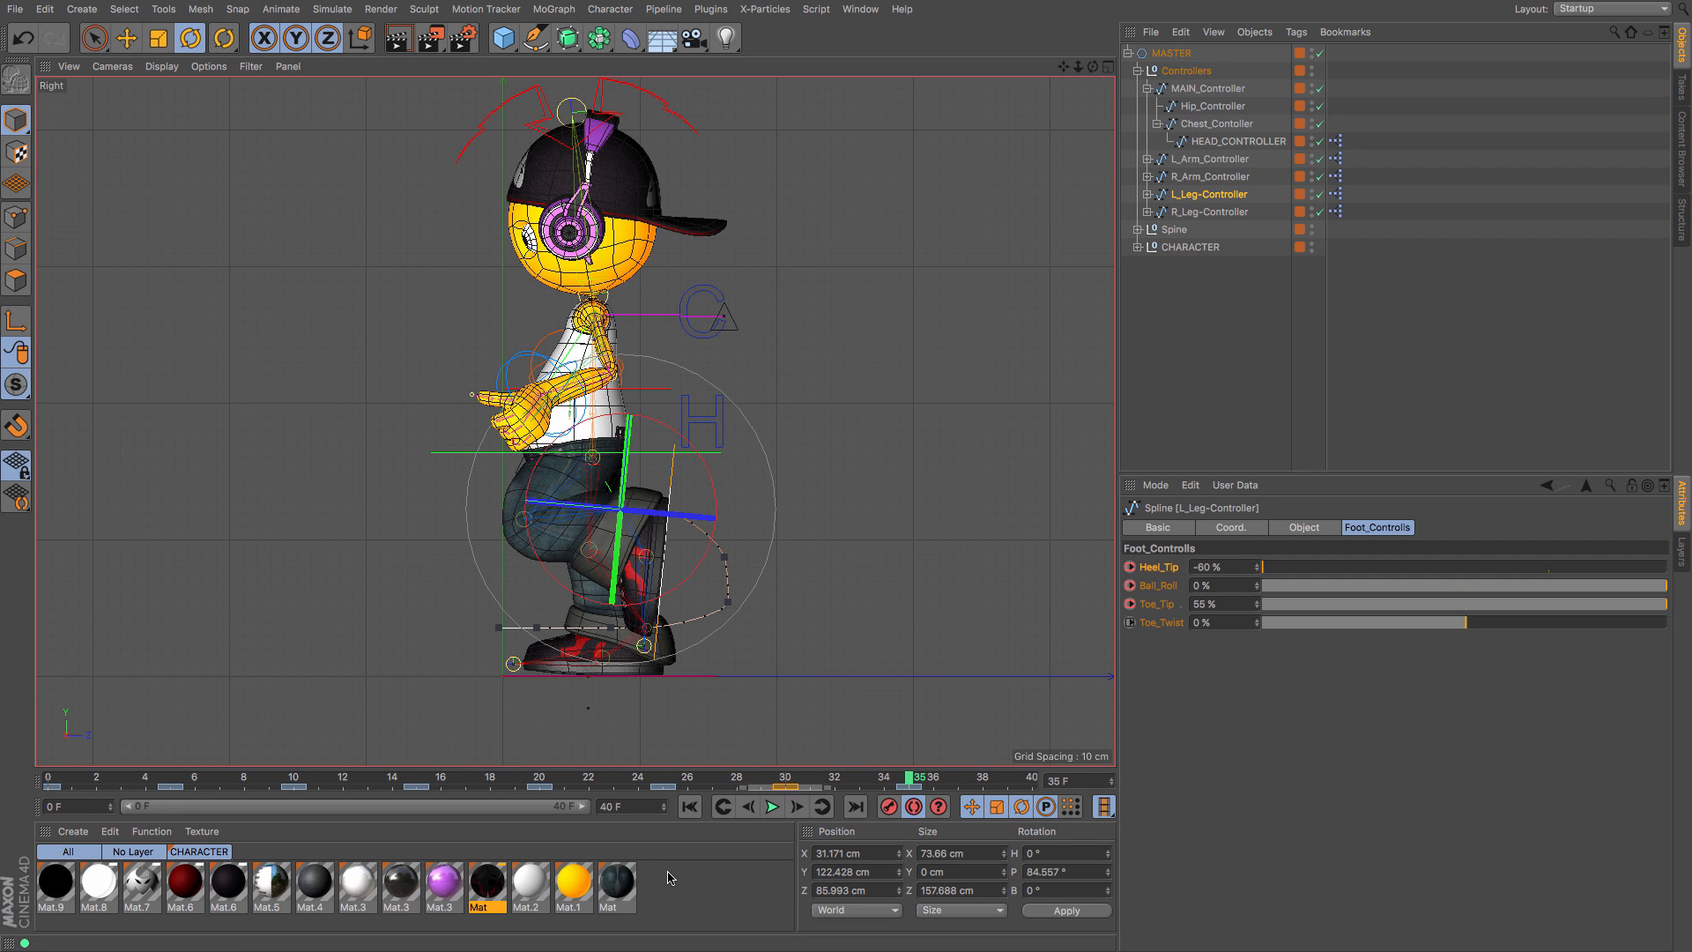
Step: Copy R_Leg-Controller's P rotation of 54.961° from frame 15 to L_Leg-Controller at frame 35
{"action": "left_click", "coordinate": [417, 780]}
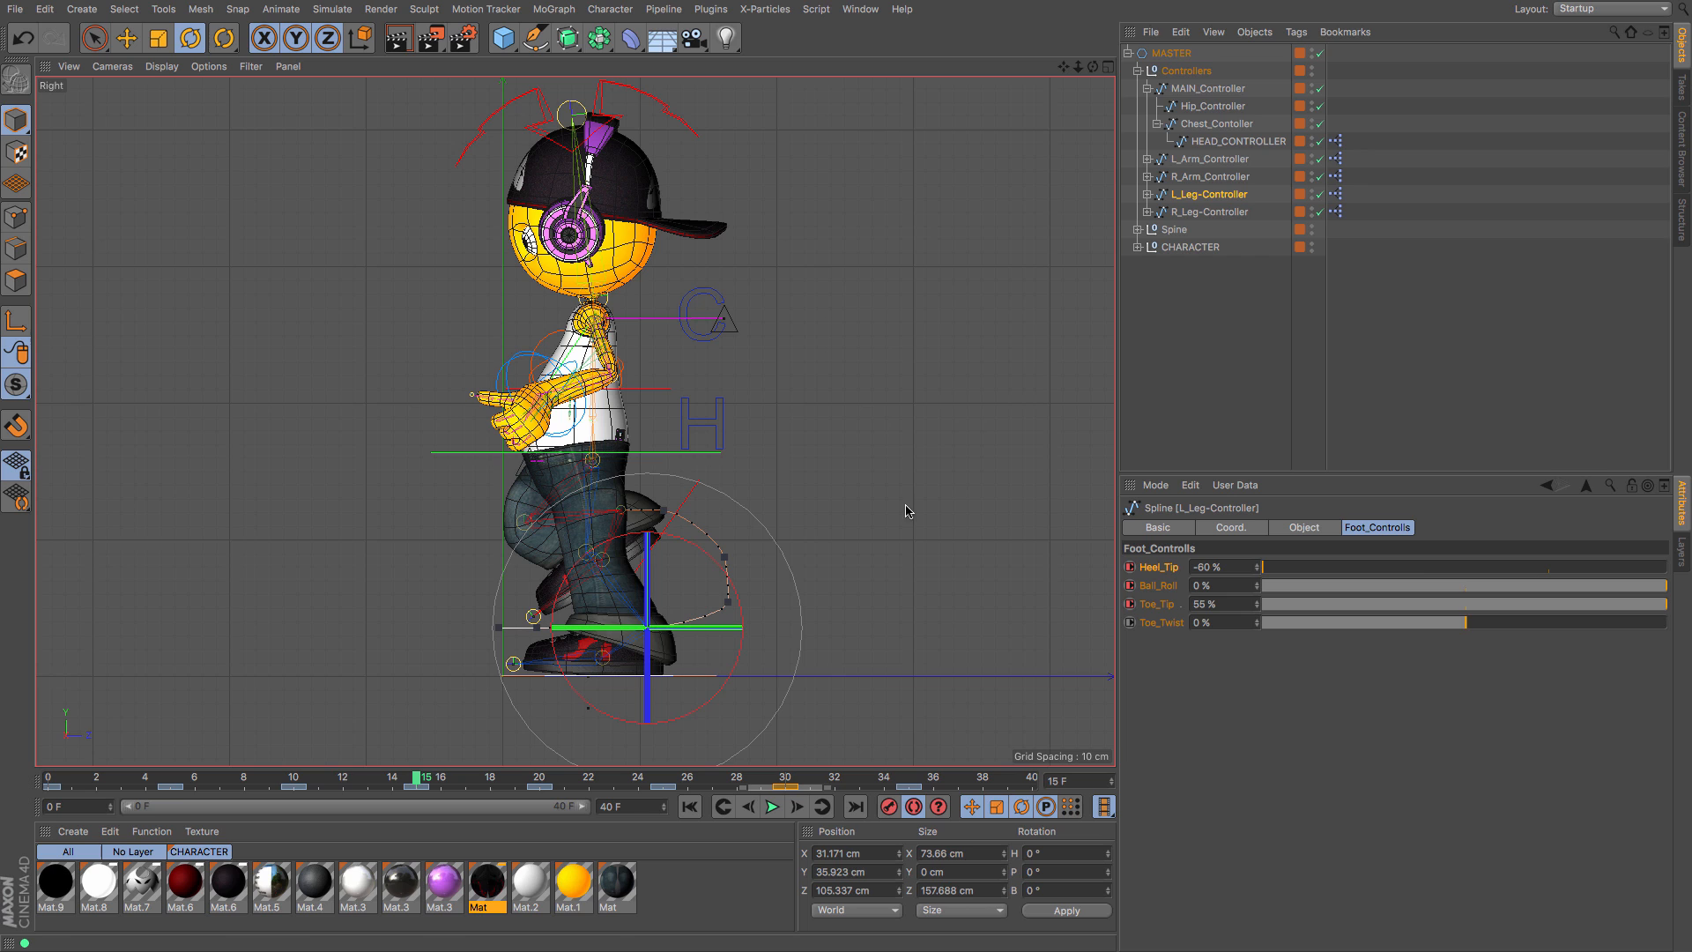
{"action": "left_click", "coordinate": [1209, 212]}
{"action": "left_click", "coordinate": [1058, 872]}
{"action": "key", "text": "super+c"}
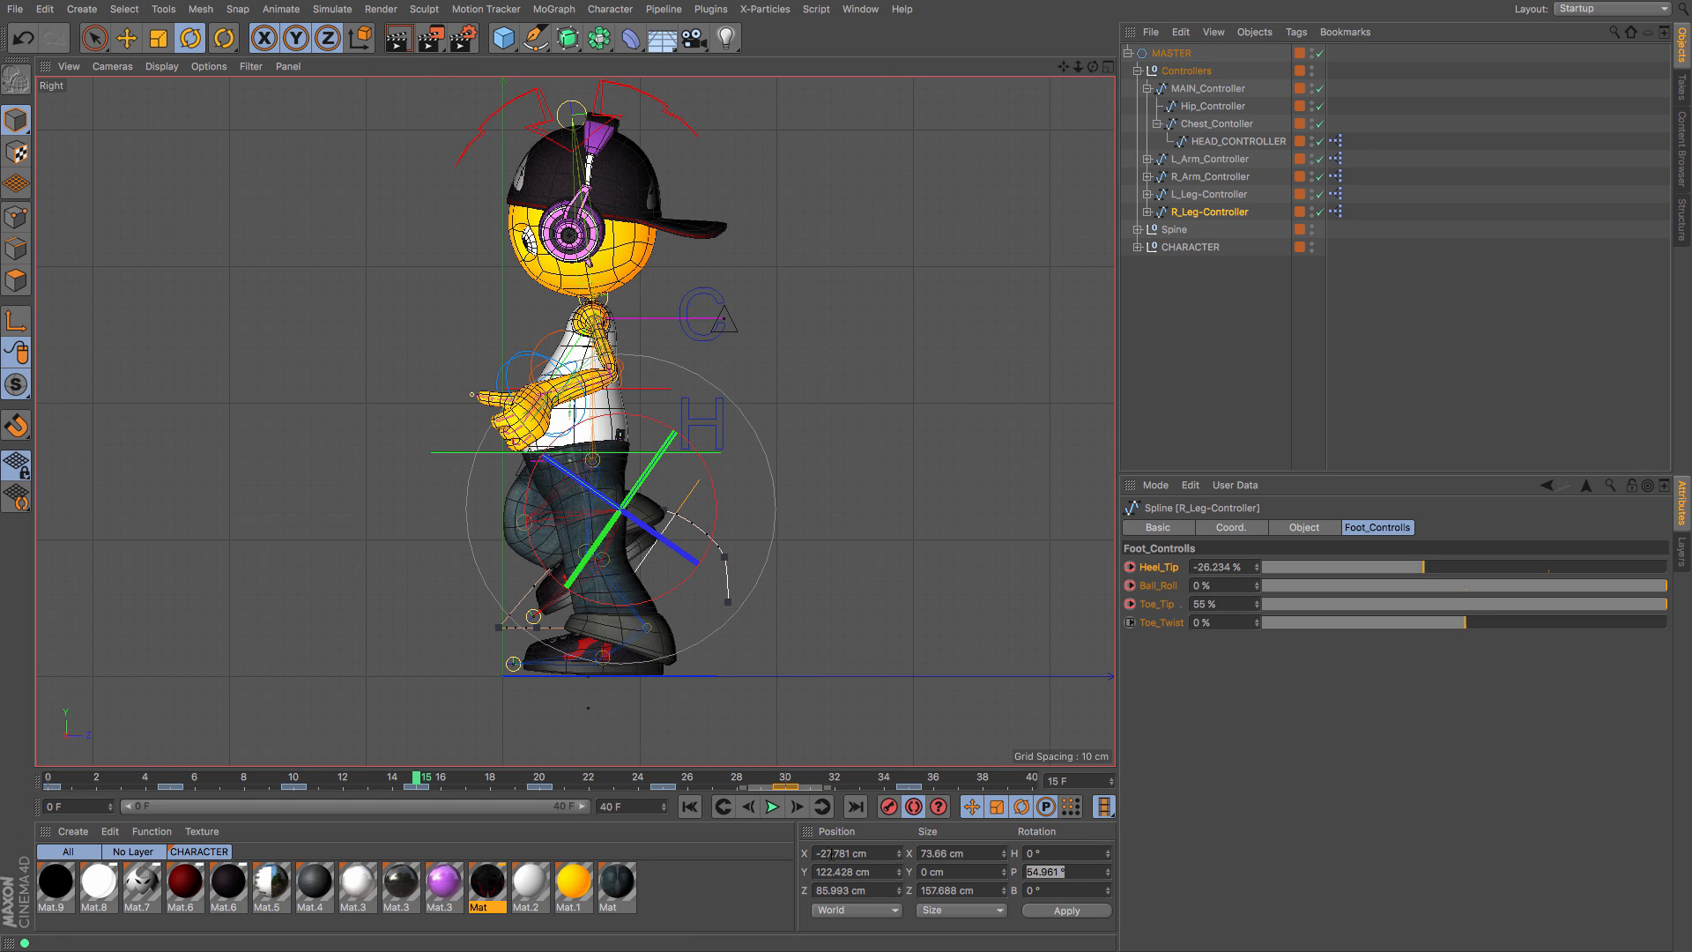
{"action": "left_click", "coordinate": [1209, 194]}
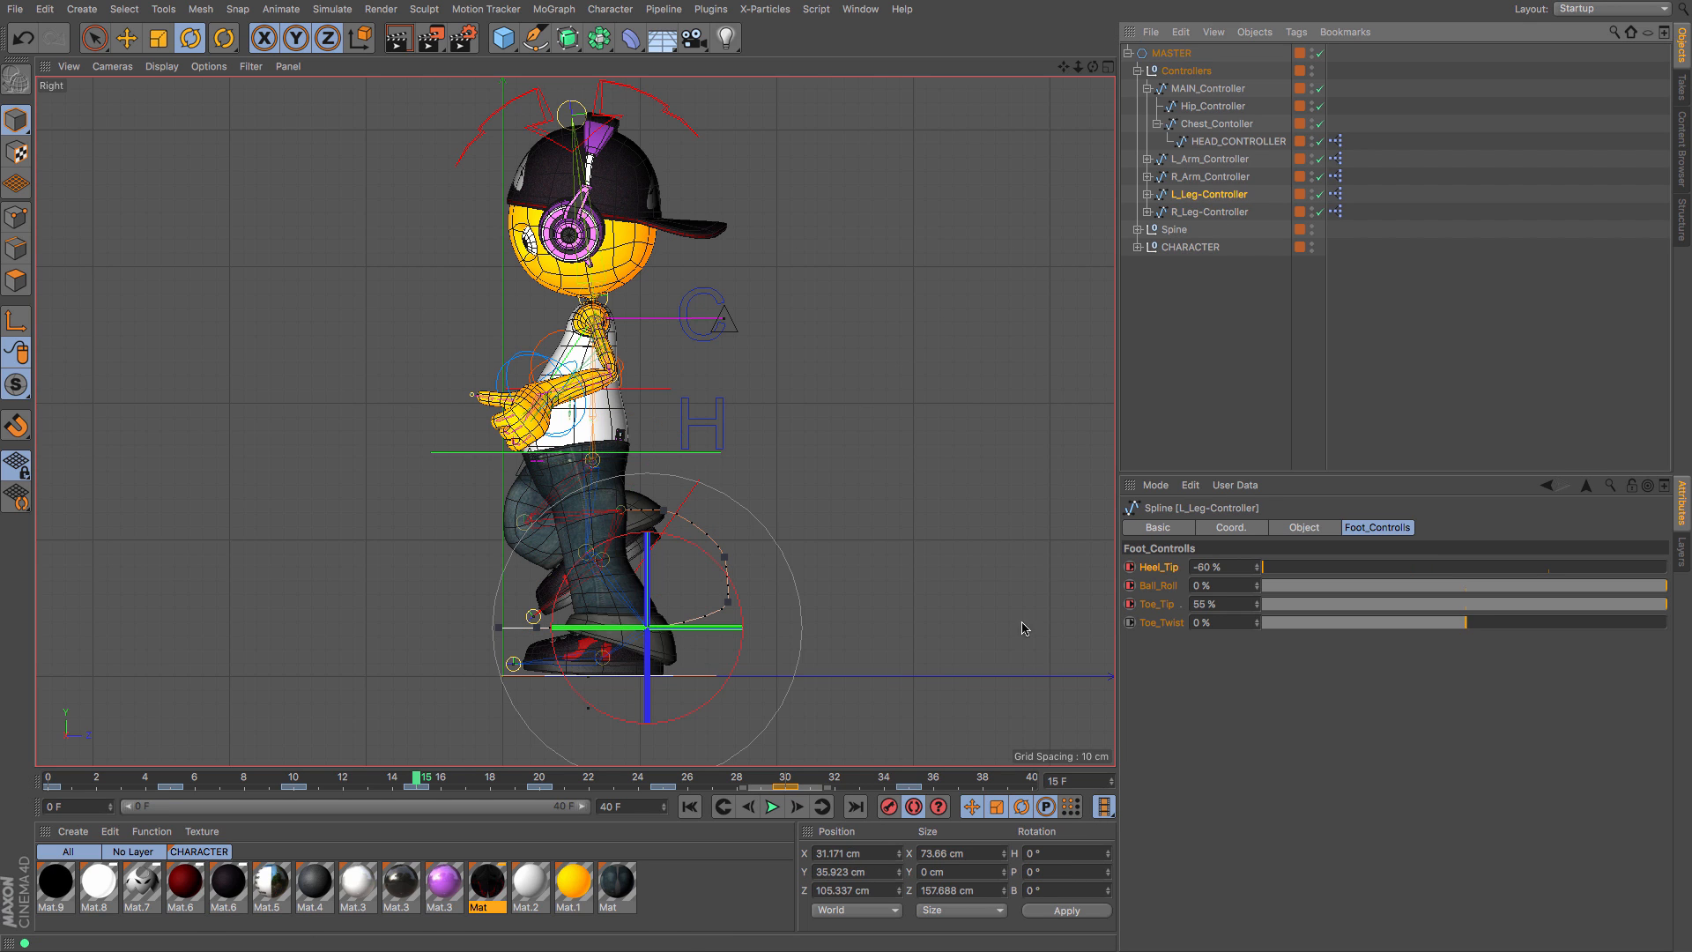
{"action": "left_click", "coordinate": [912, 780]}
{"action": "left_click", "coordinate": [1075, 868]}
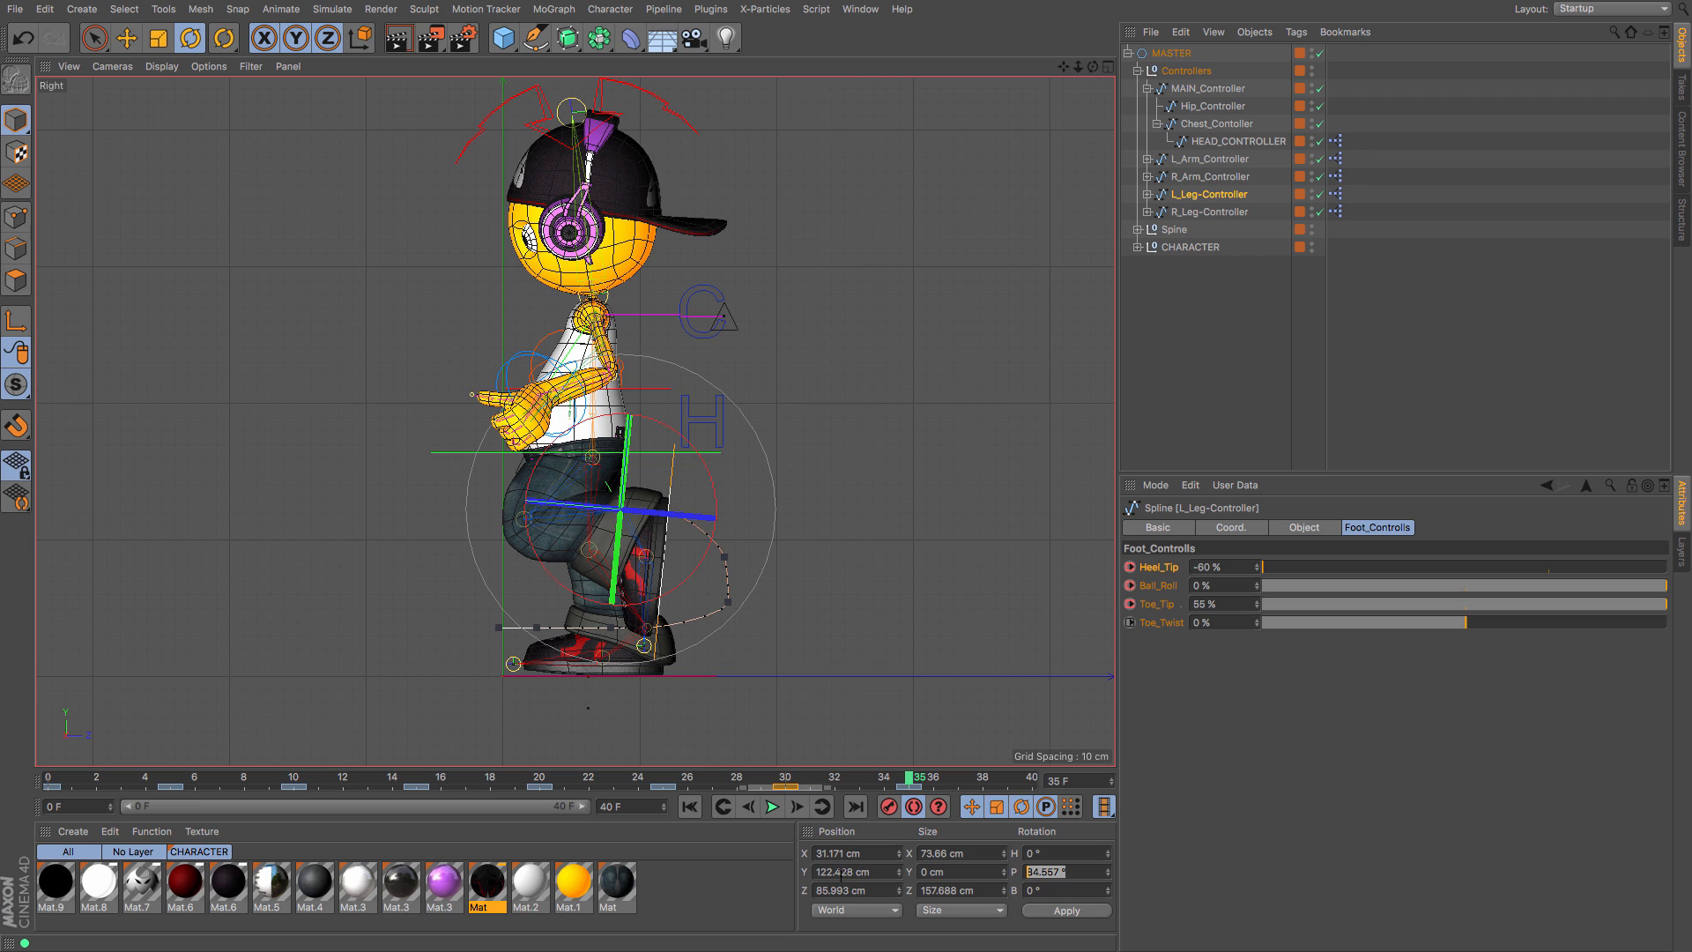
{"action": "key", "text": "super+v"}
{"action": "key", "text": "Return"}
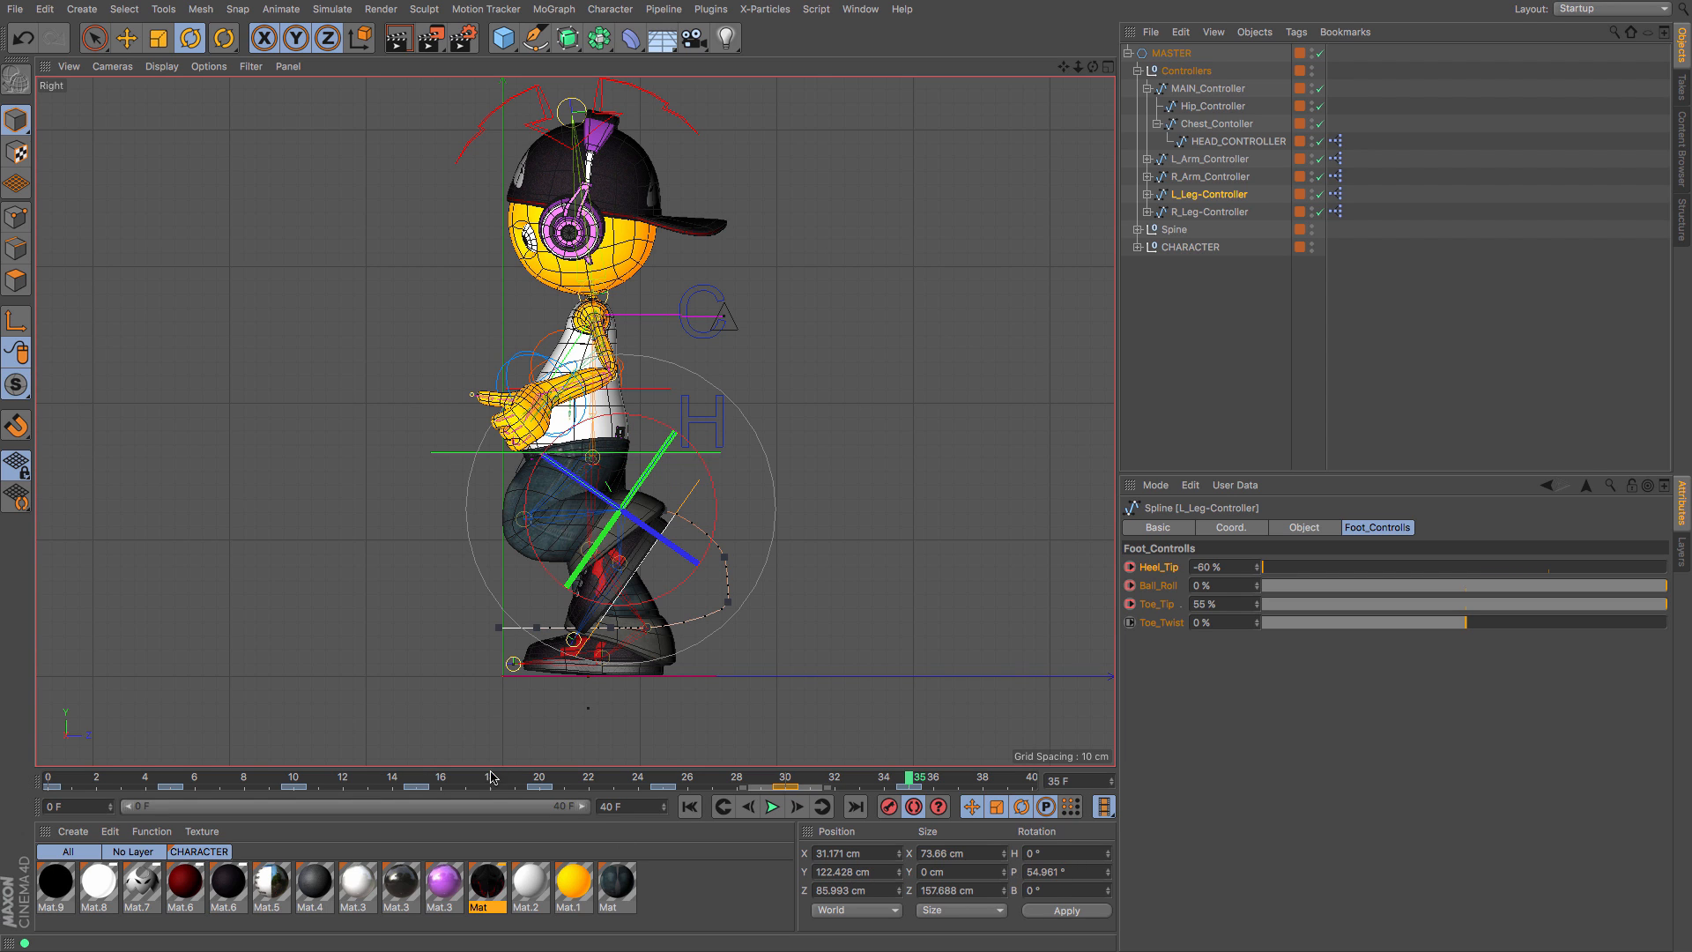
Step: Compare the leg poses at frames 15 and 35, checking both leg controllers' position, rotation and foot control values
{"action": "left_click", "coordinate": [418, 782]}
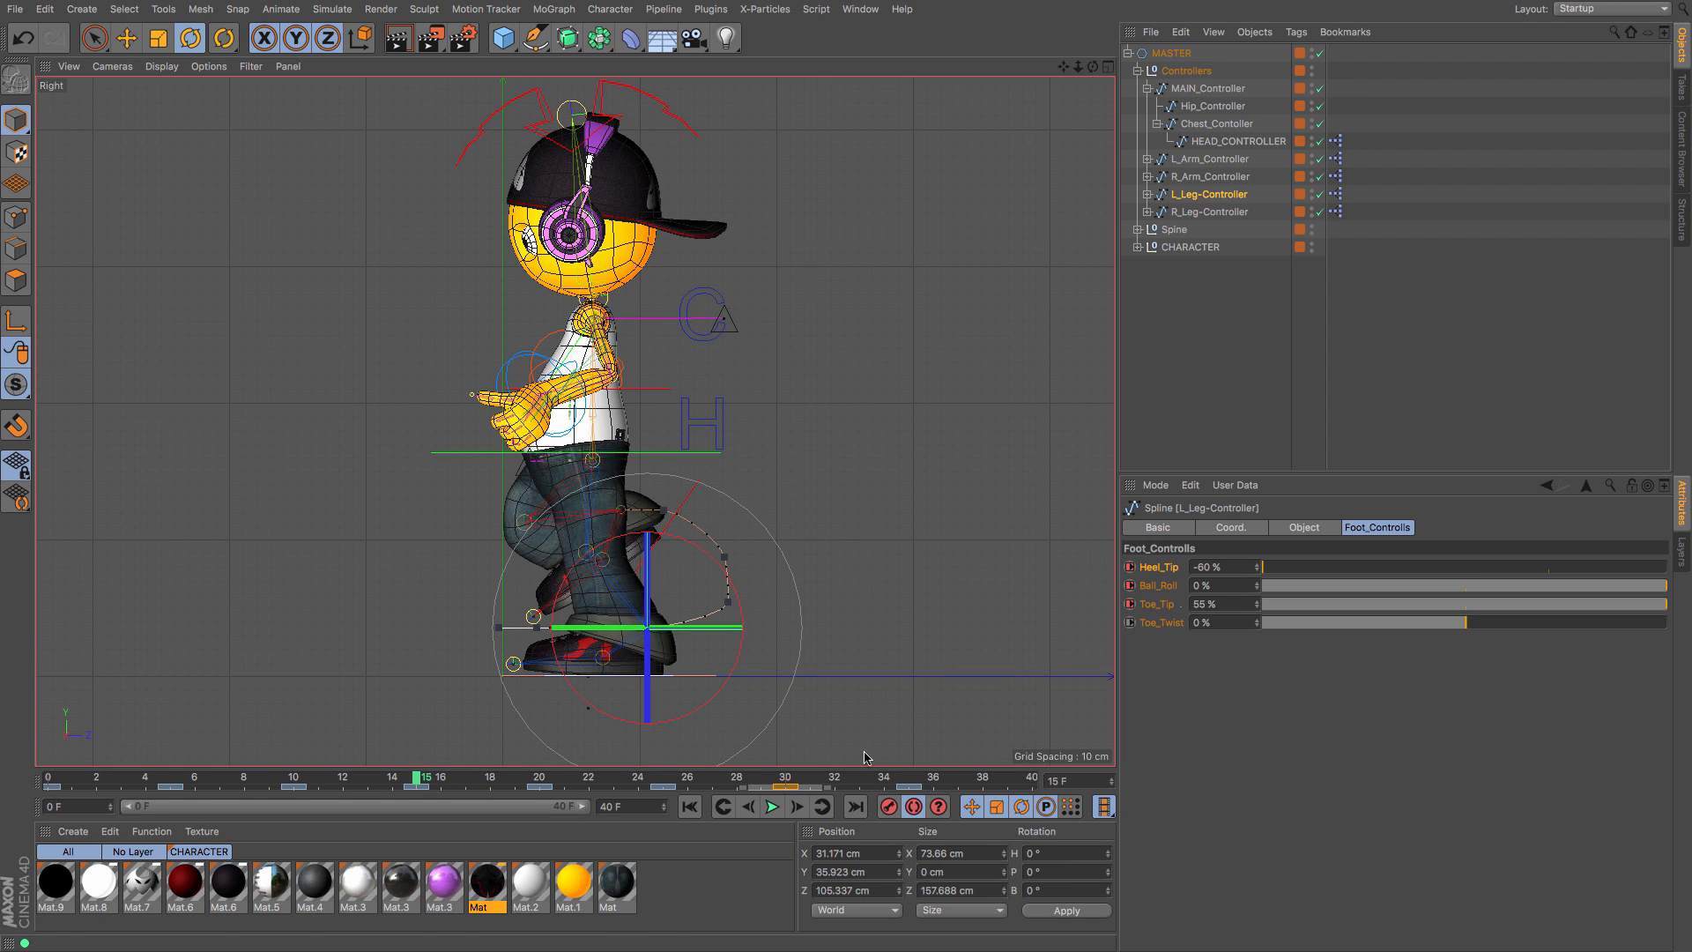
{"action": "left_click", "coordinate": [912, 780]}
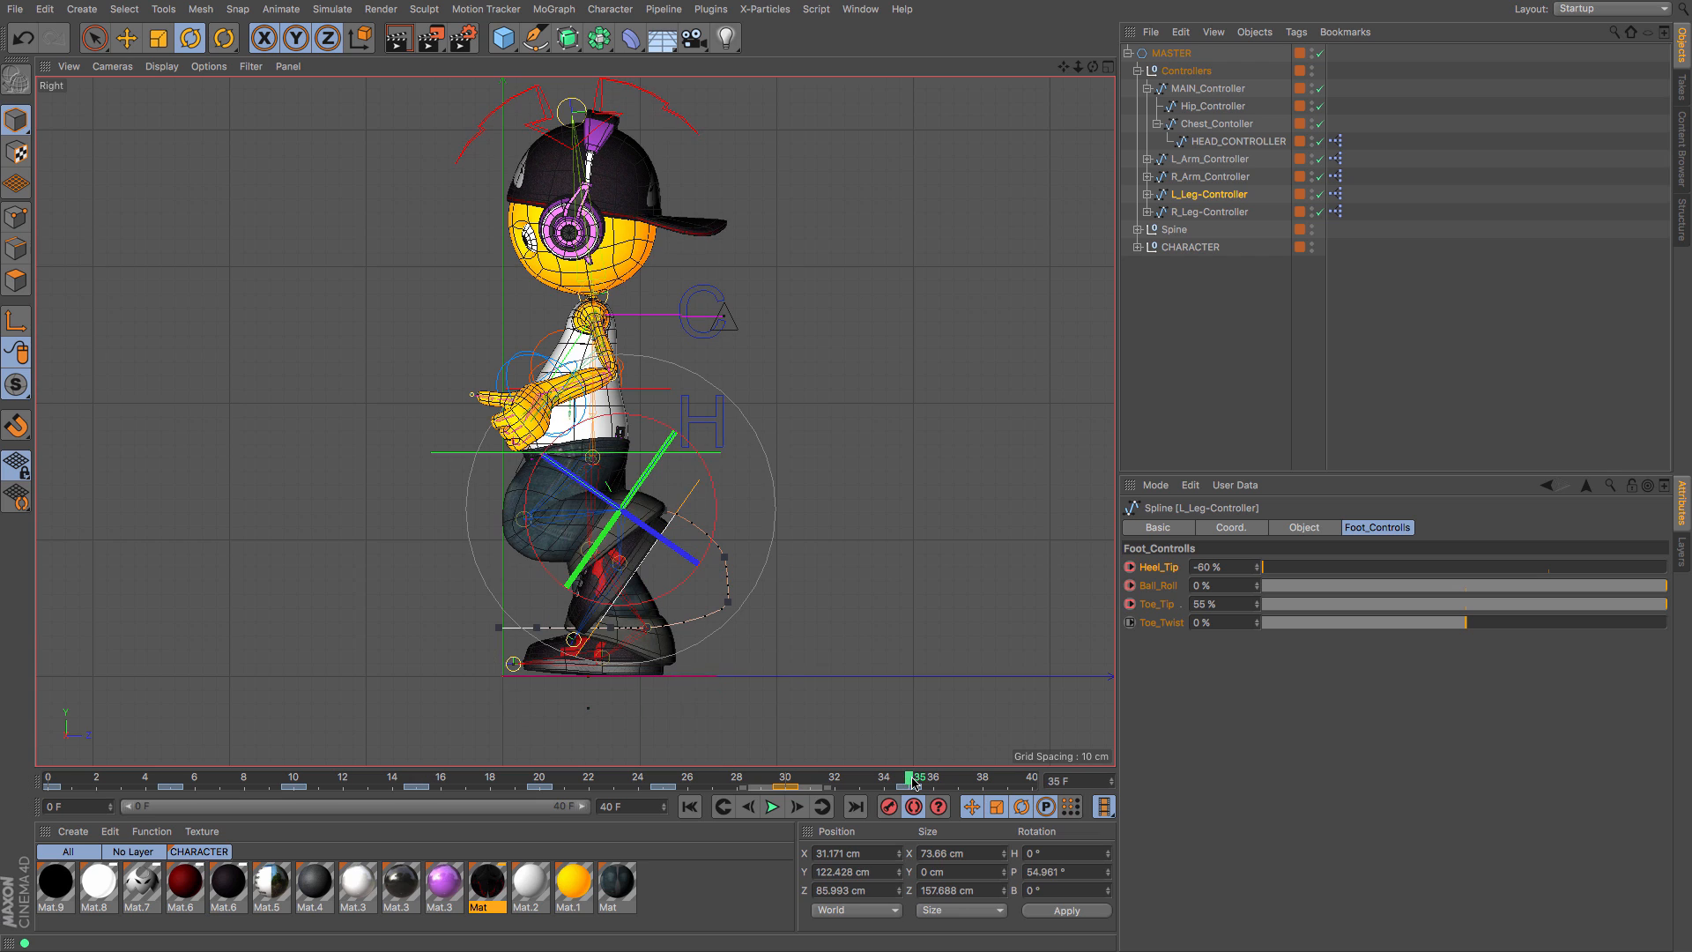
{"action": "left_click", "coordinate": [415, 781]}
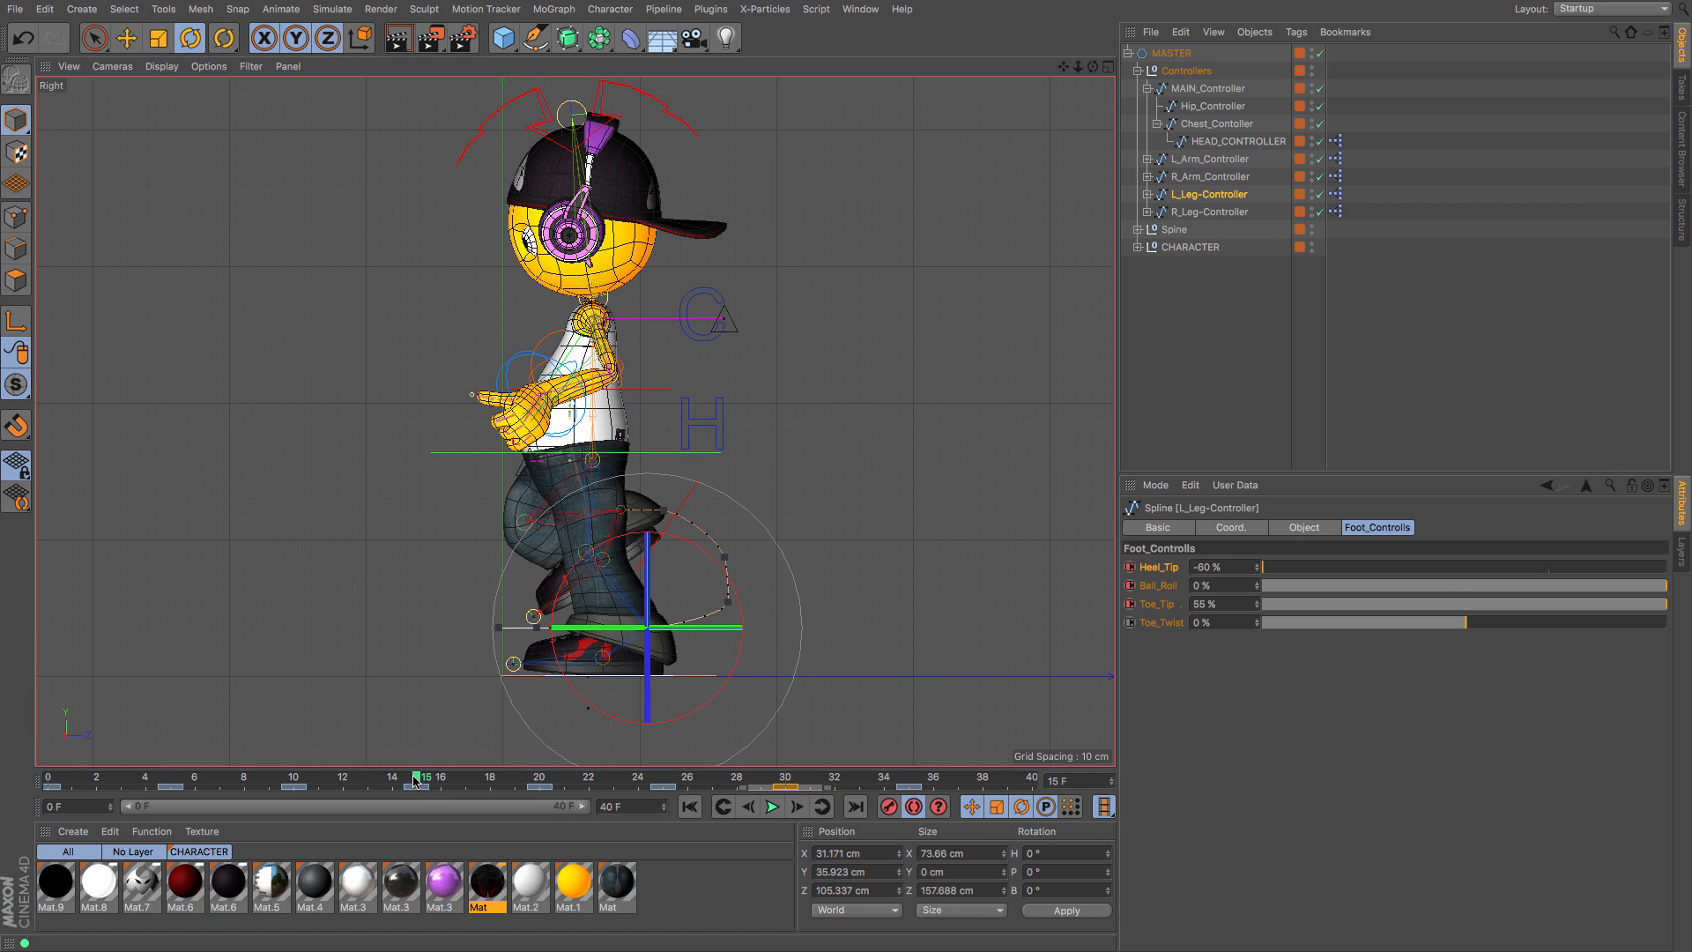
{"action": "left_click", "coordinate": [912, 783]}
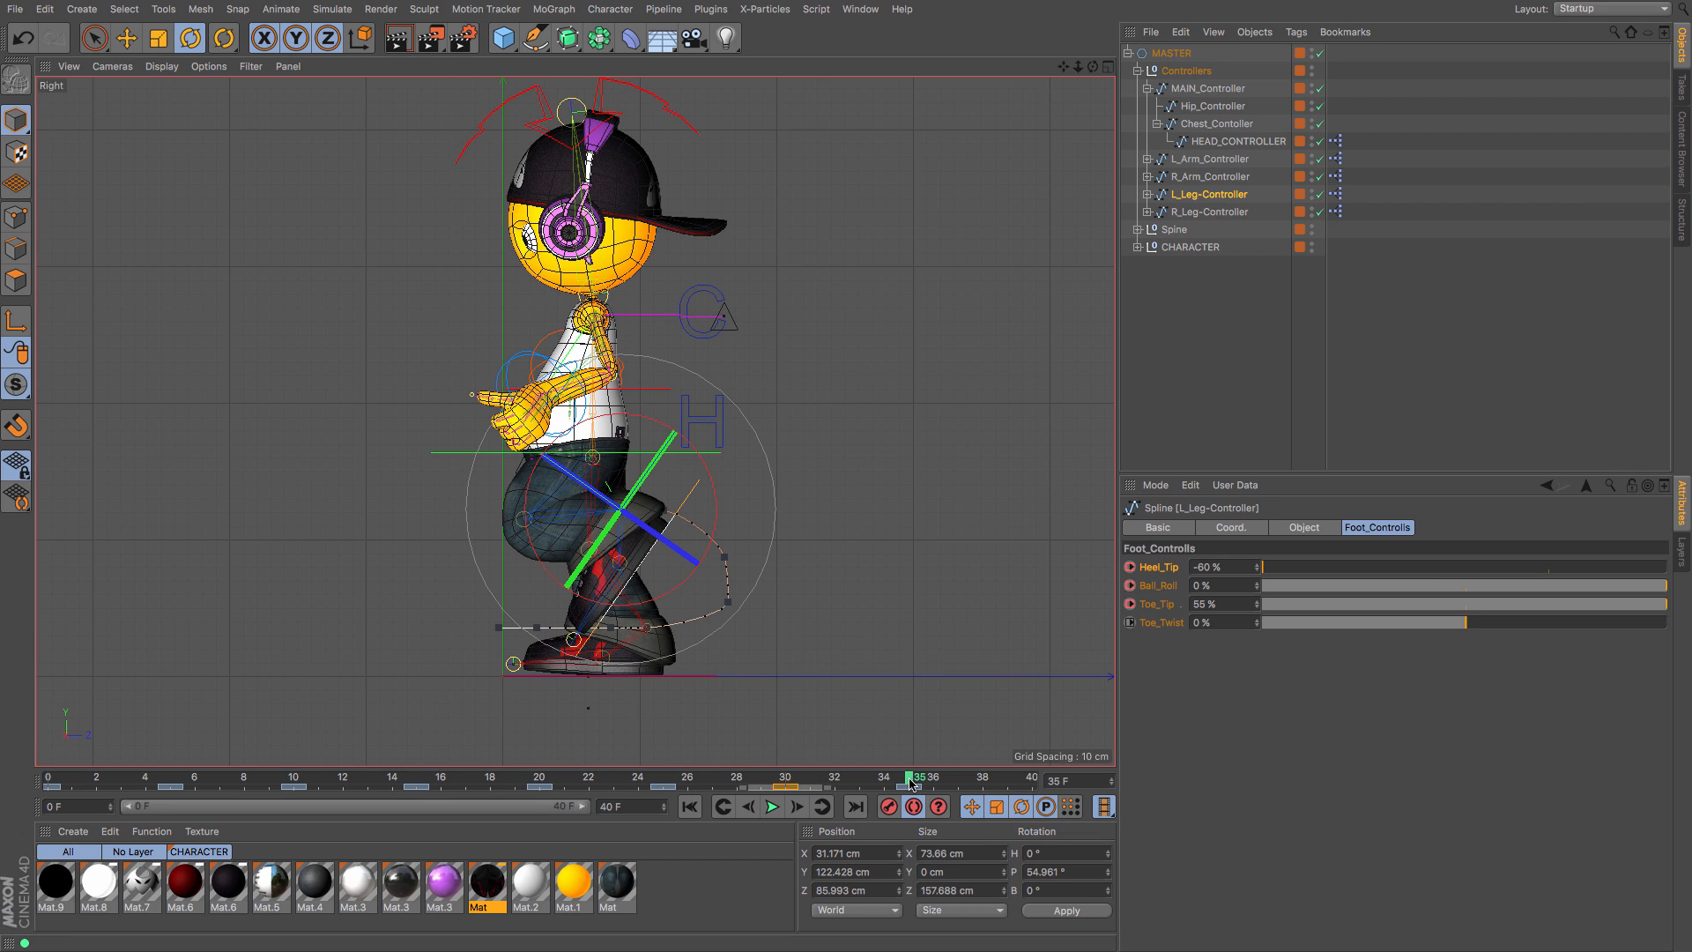
{"action": "left_click", "coordinate": [415, 781]}
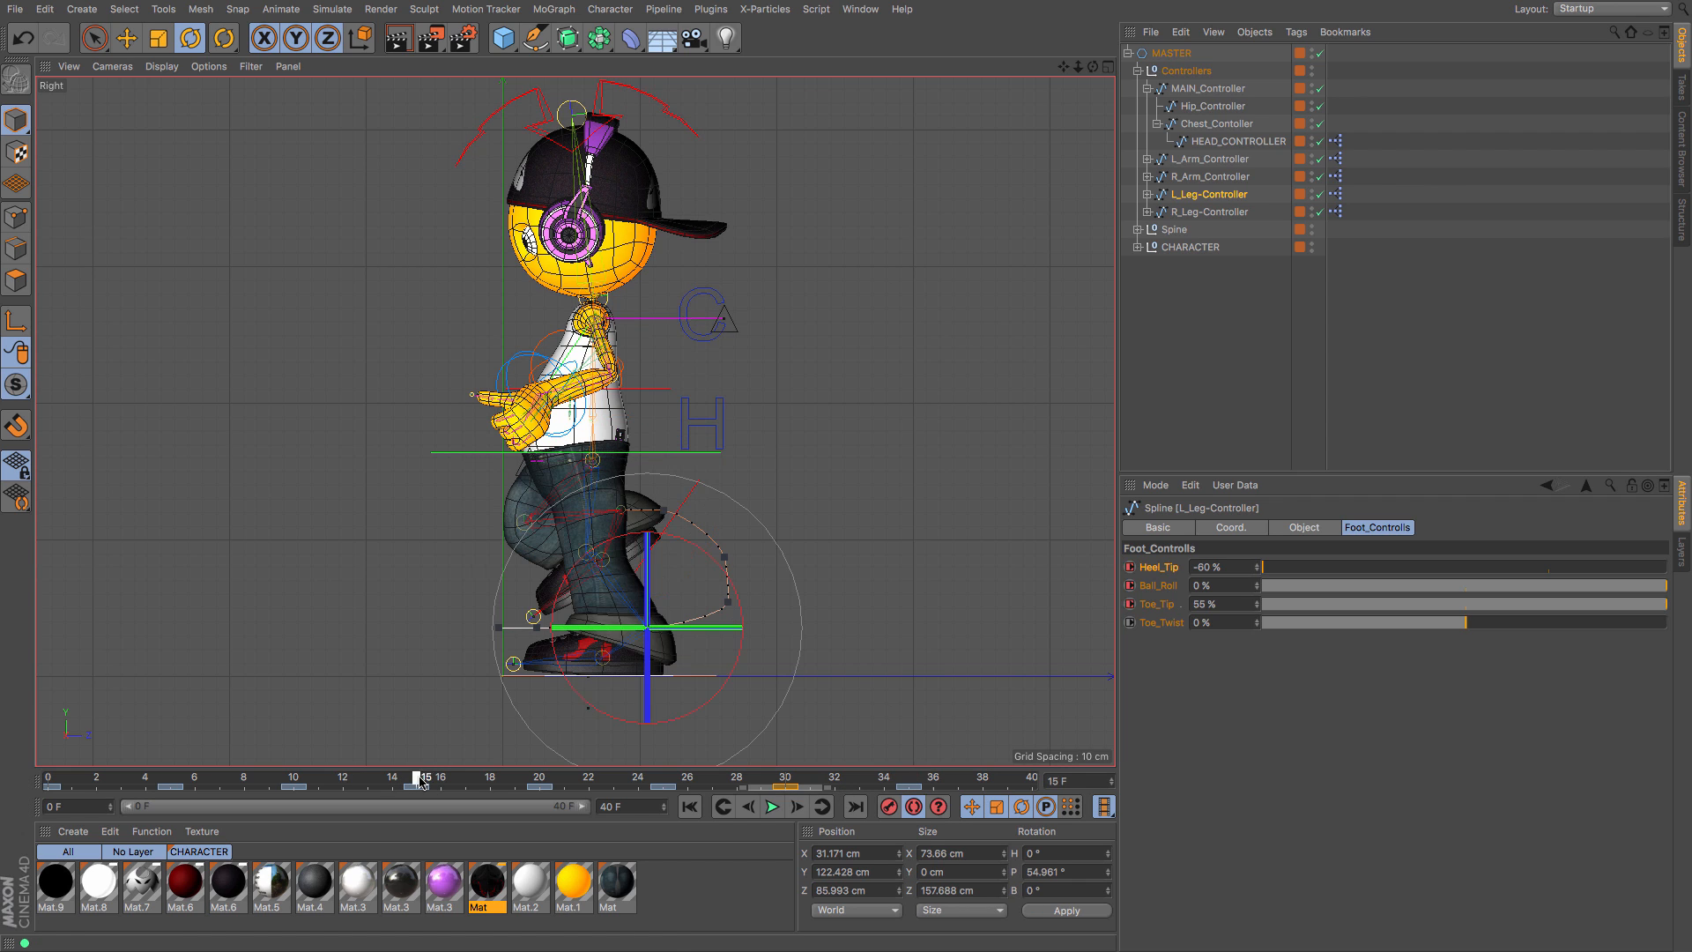
{"action": "left_click", "coordinate": [1214, 211]}
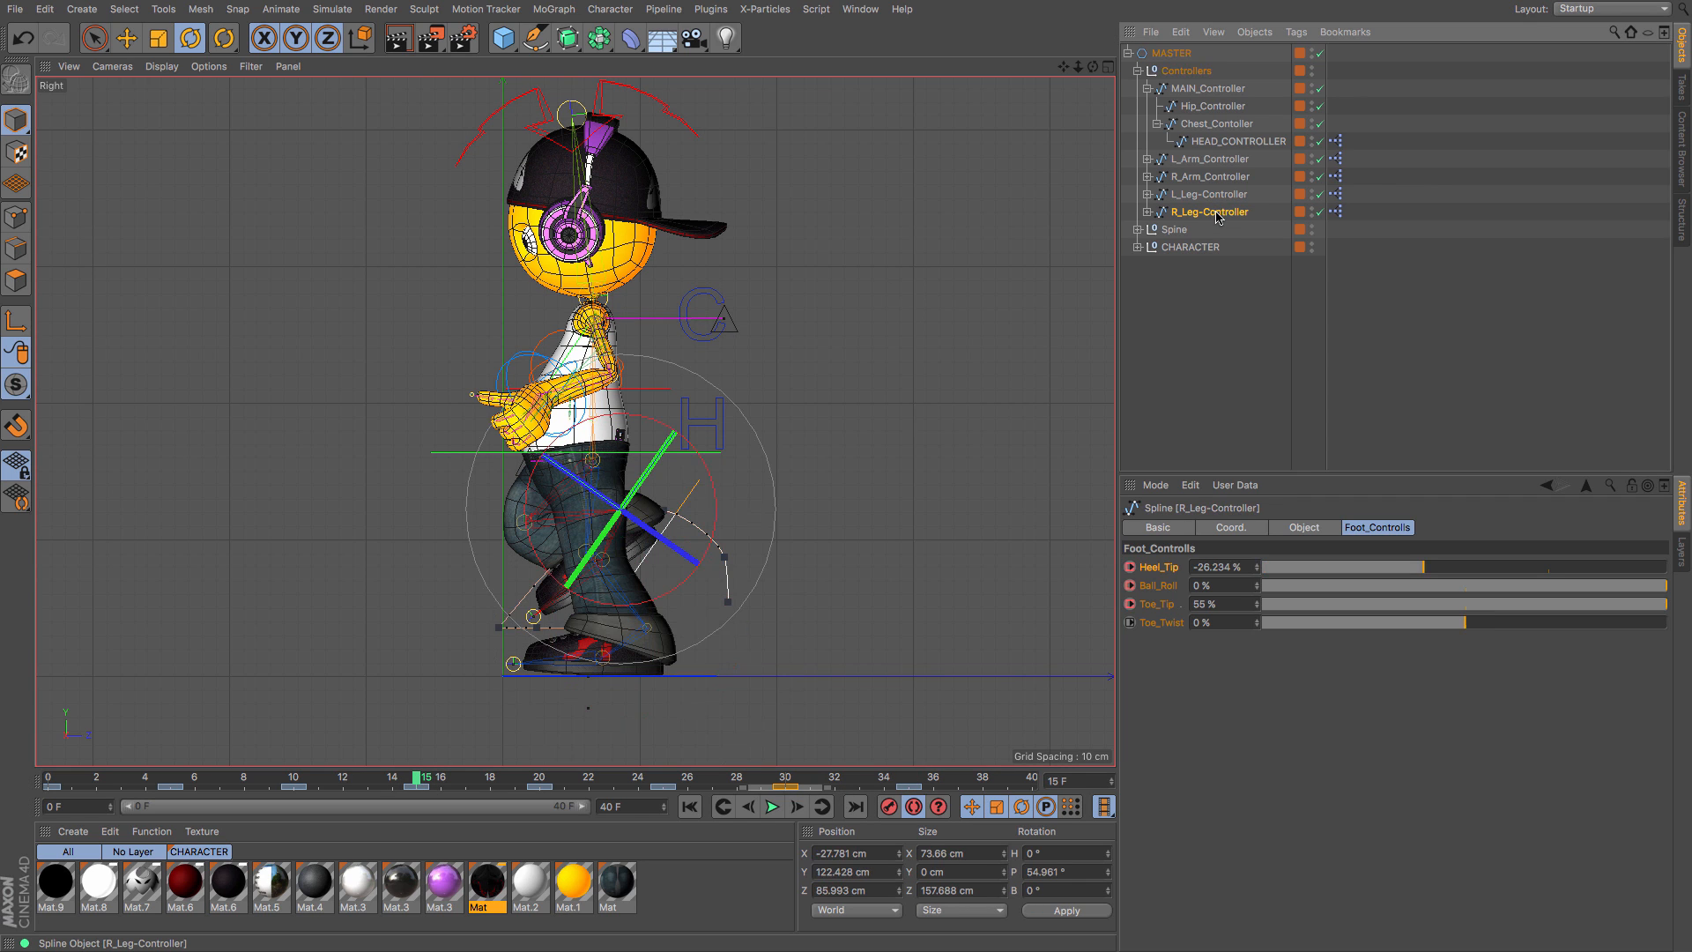
{"action": "left_click", "coordinate": [1049, 871]}
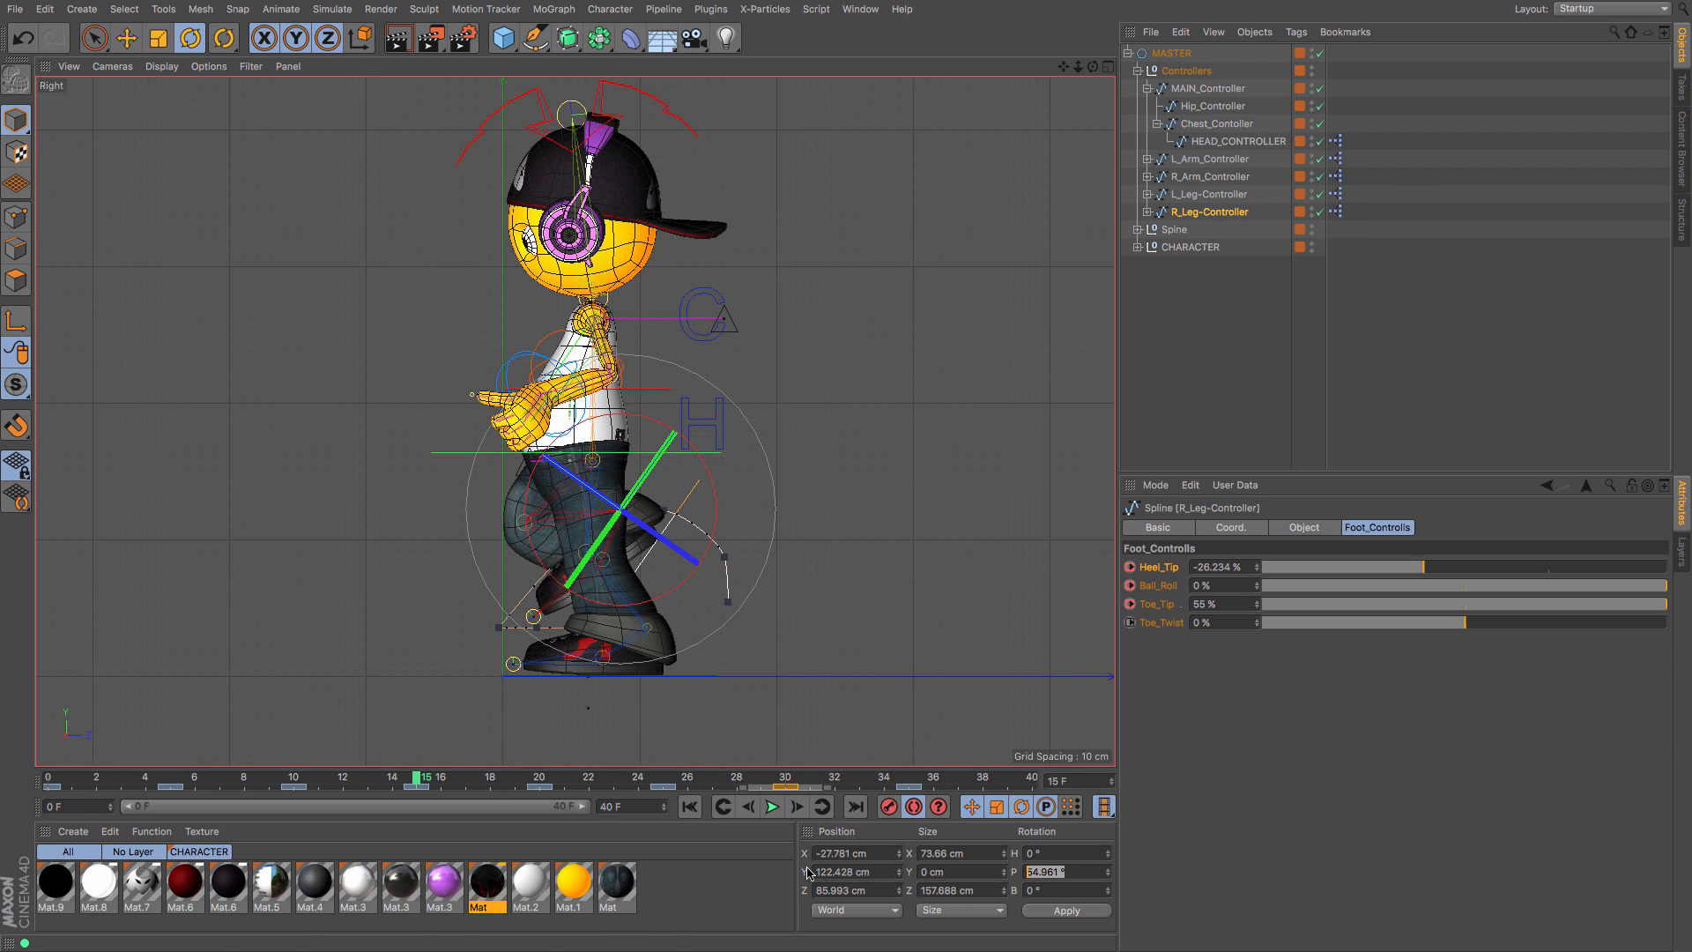
{"action": "left_click", "coordinate": [1211, 194]}
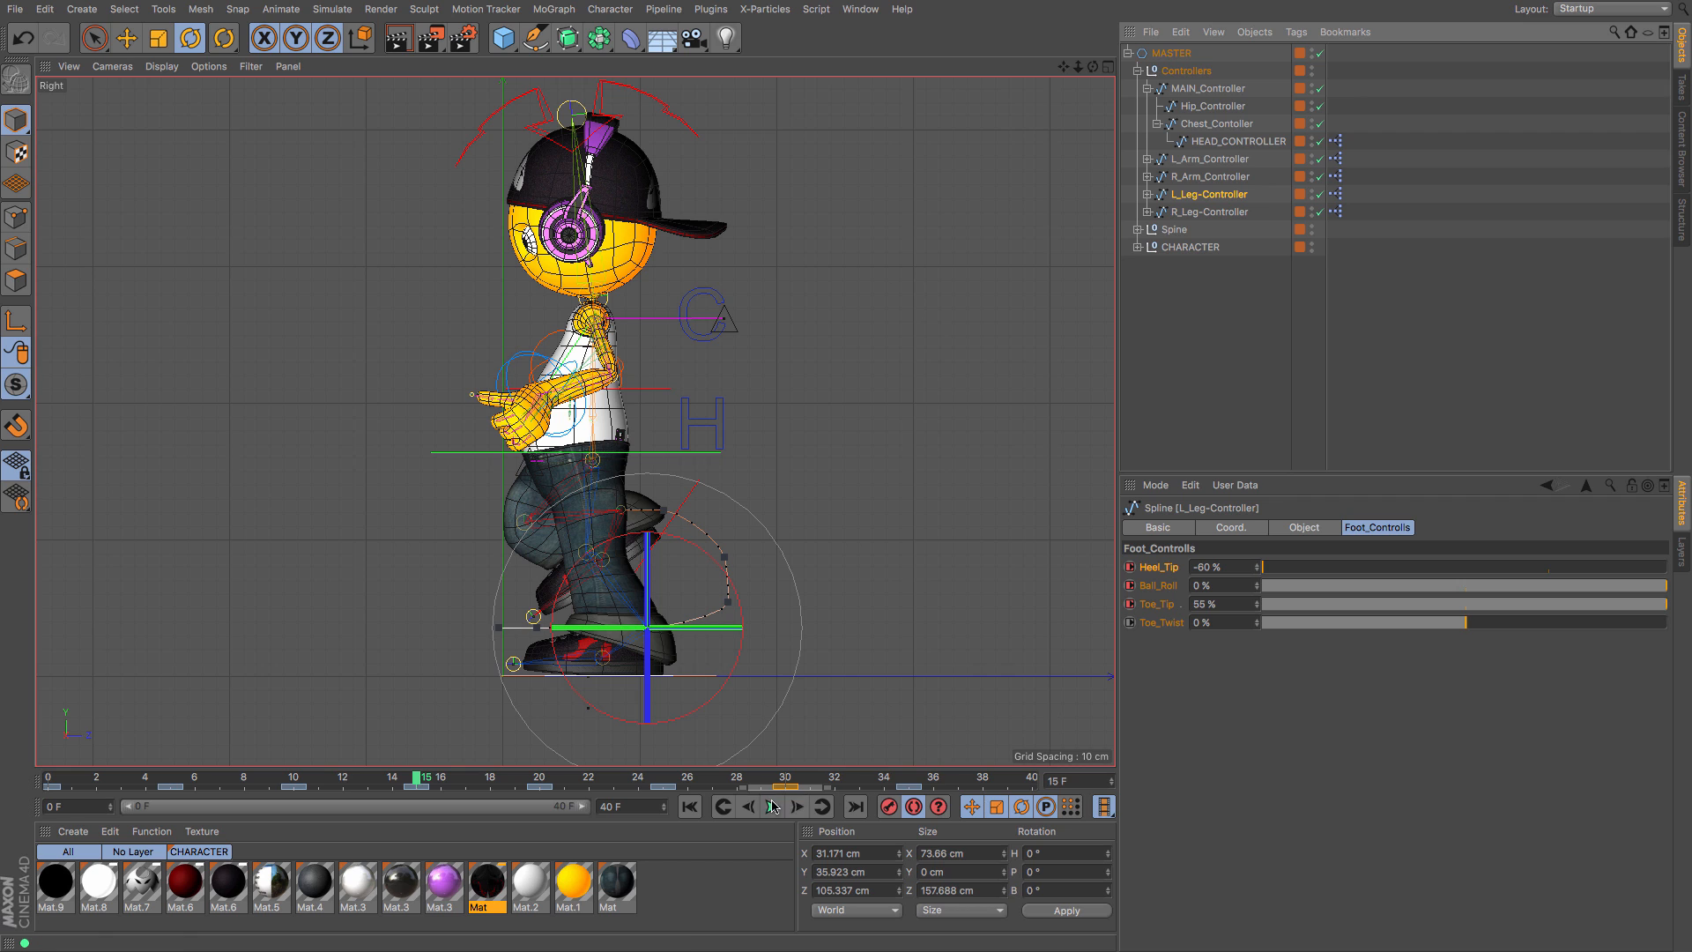
{"action": "left_click", "coordinate": [914, 783]}
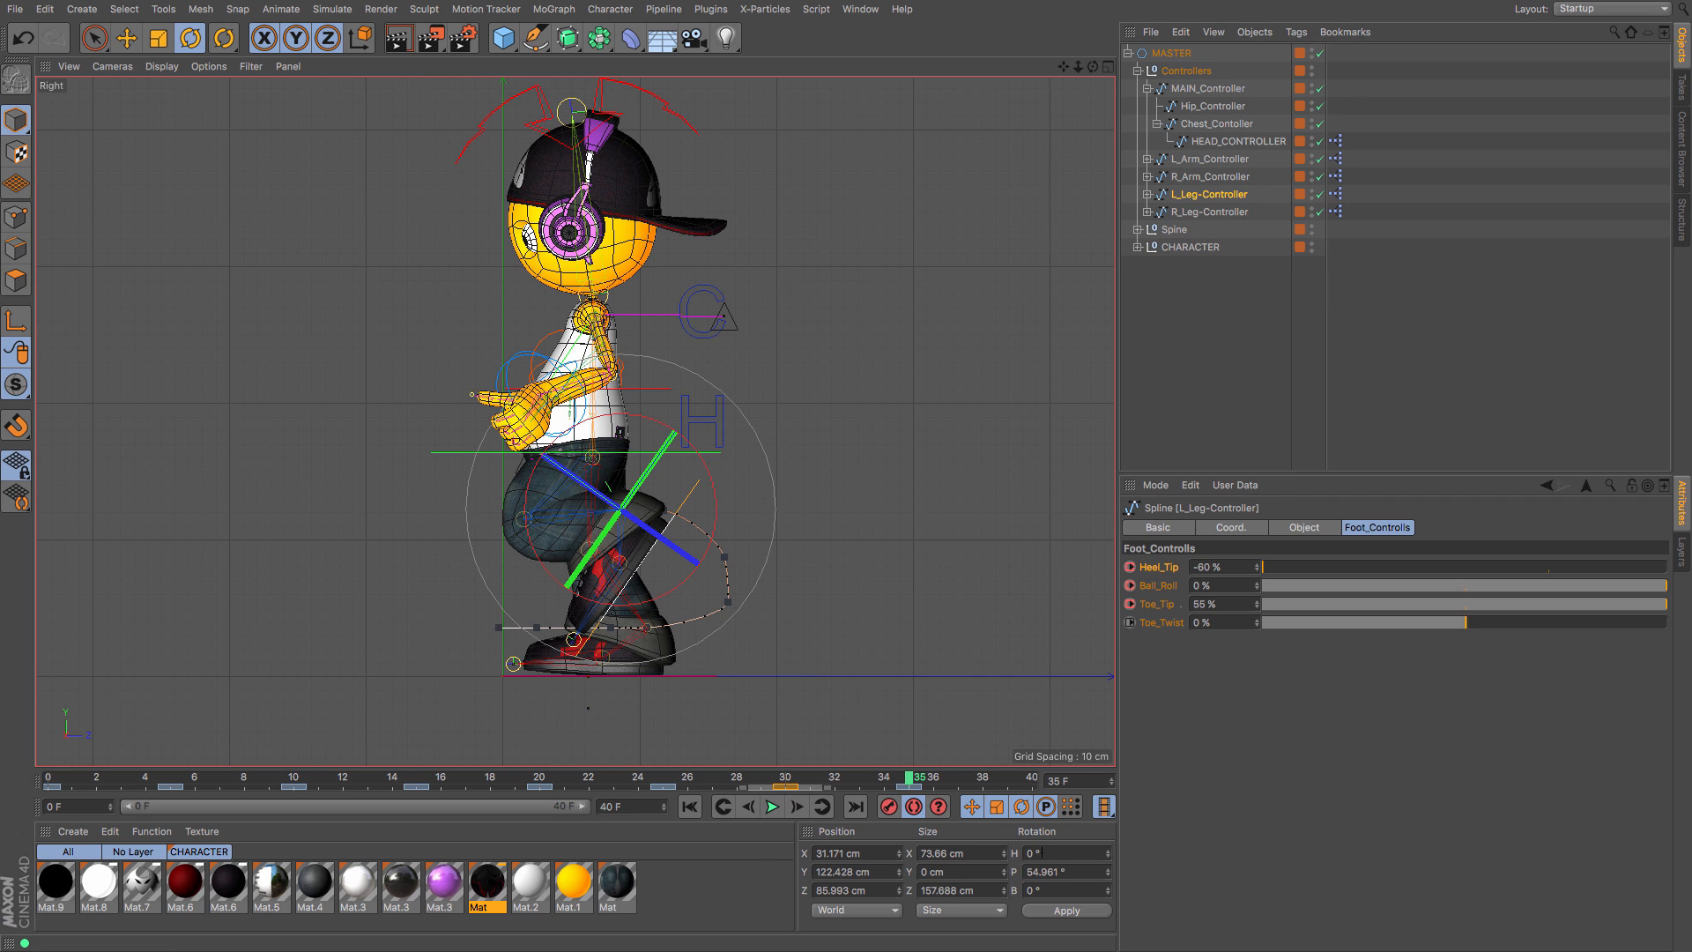
{"action": "left_click", "coordinate": [421, 781]}
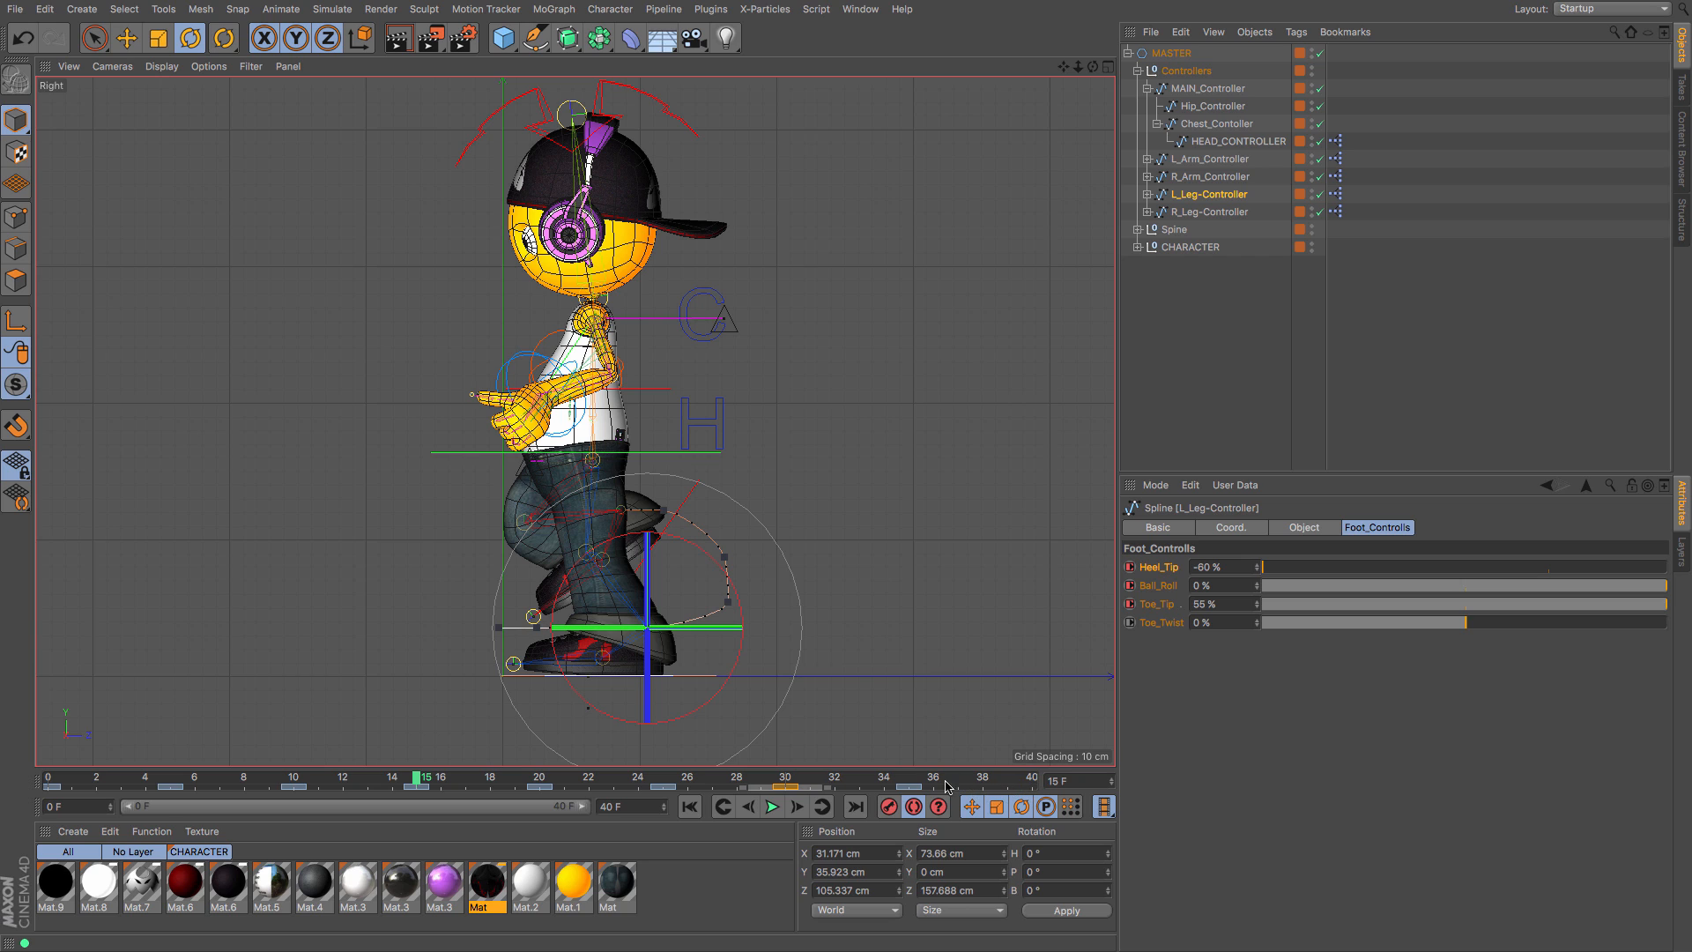
{"action": "left_click", "coordinate": [908, 781]}
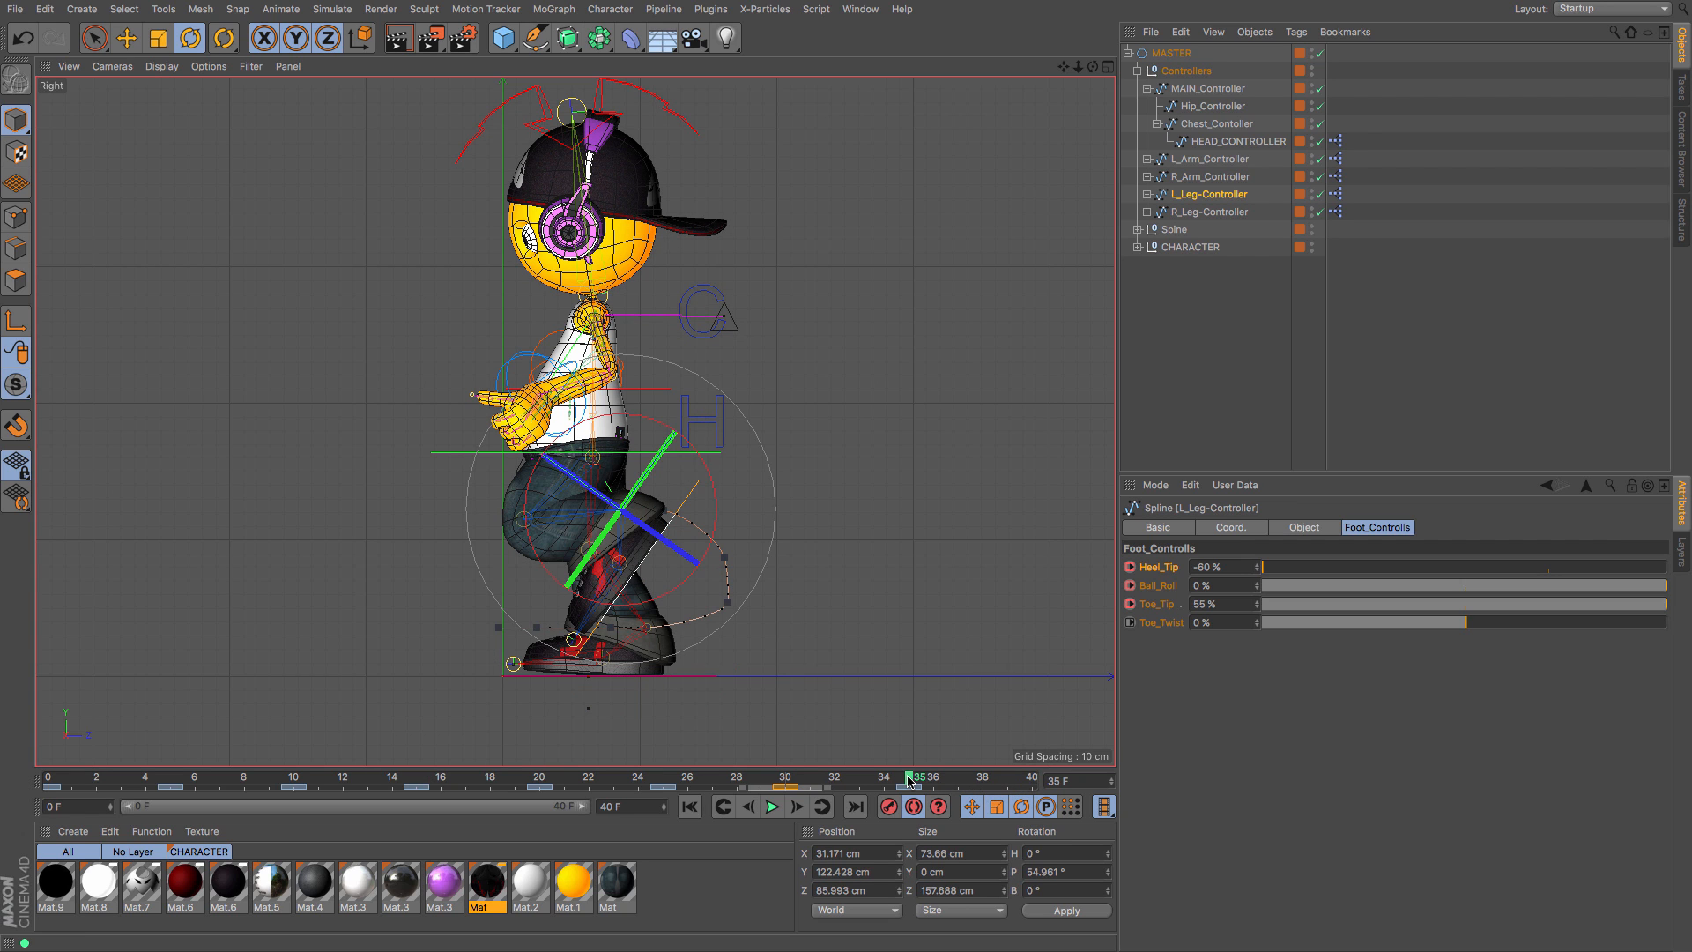
{"action": "left_click", "coordinate": [417, 781]}
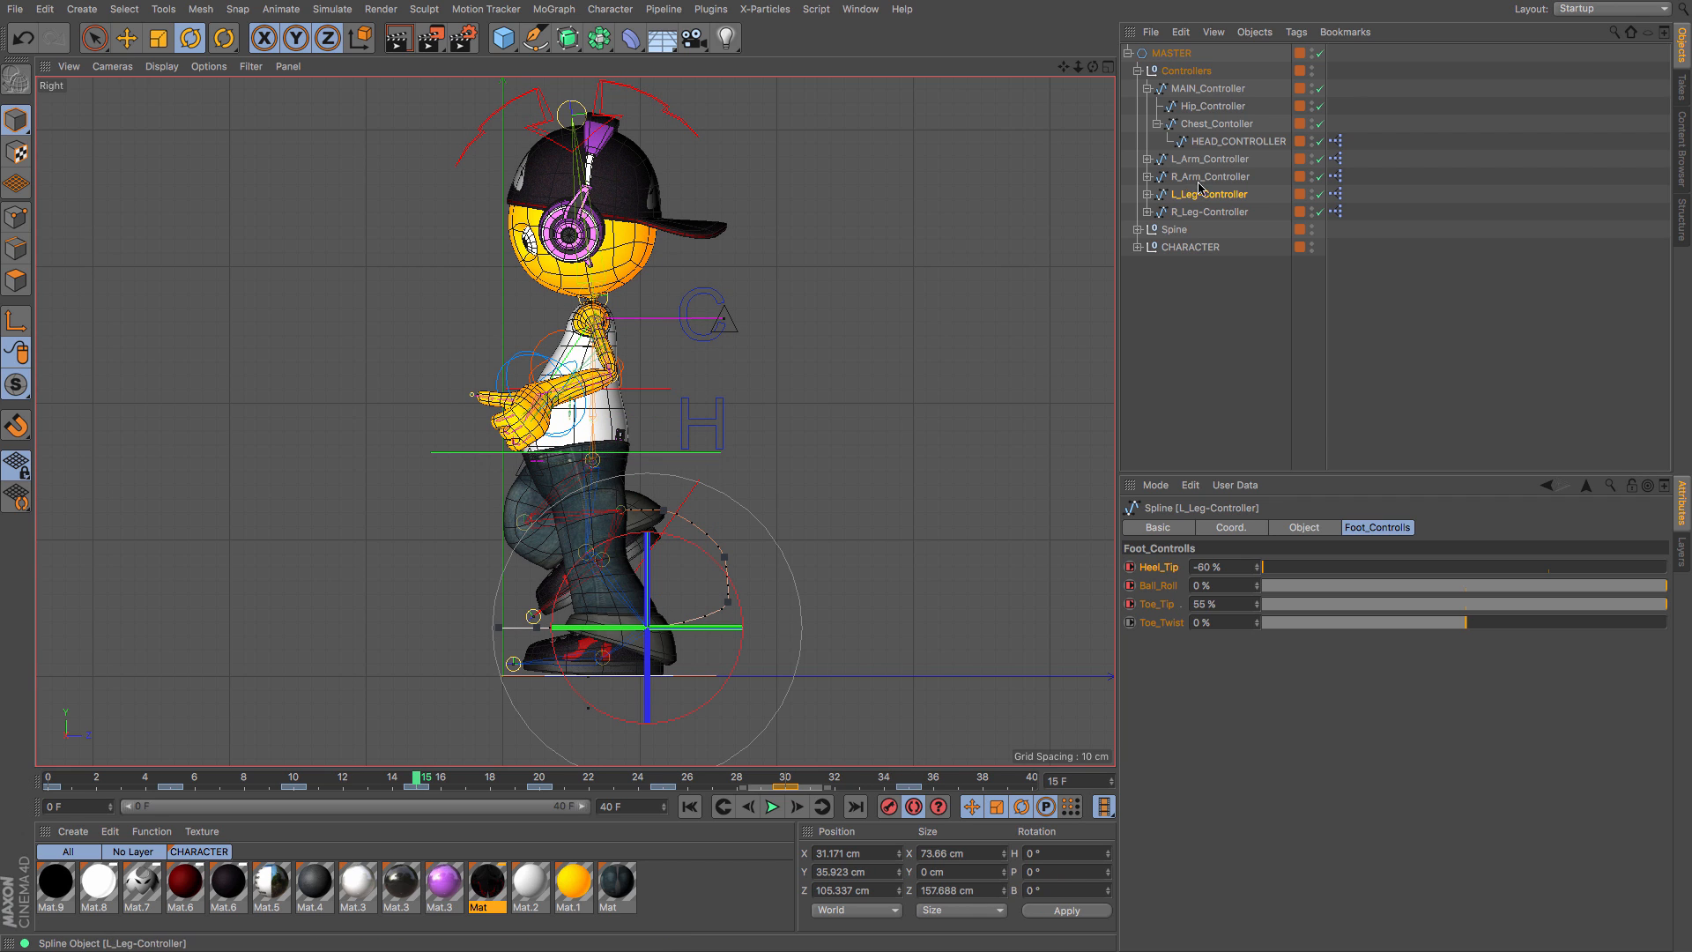
{"action": "left_click", "coordinate": [1205, 215]}
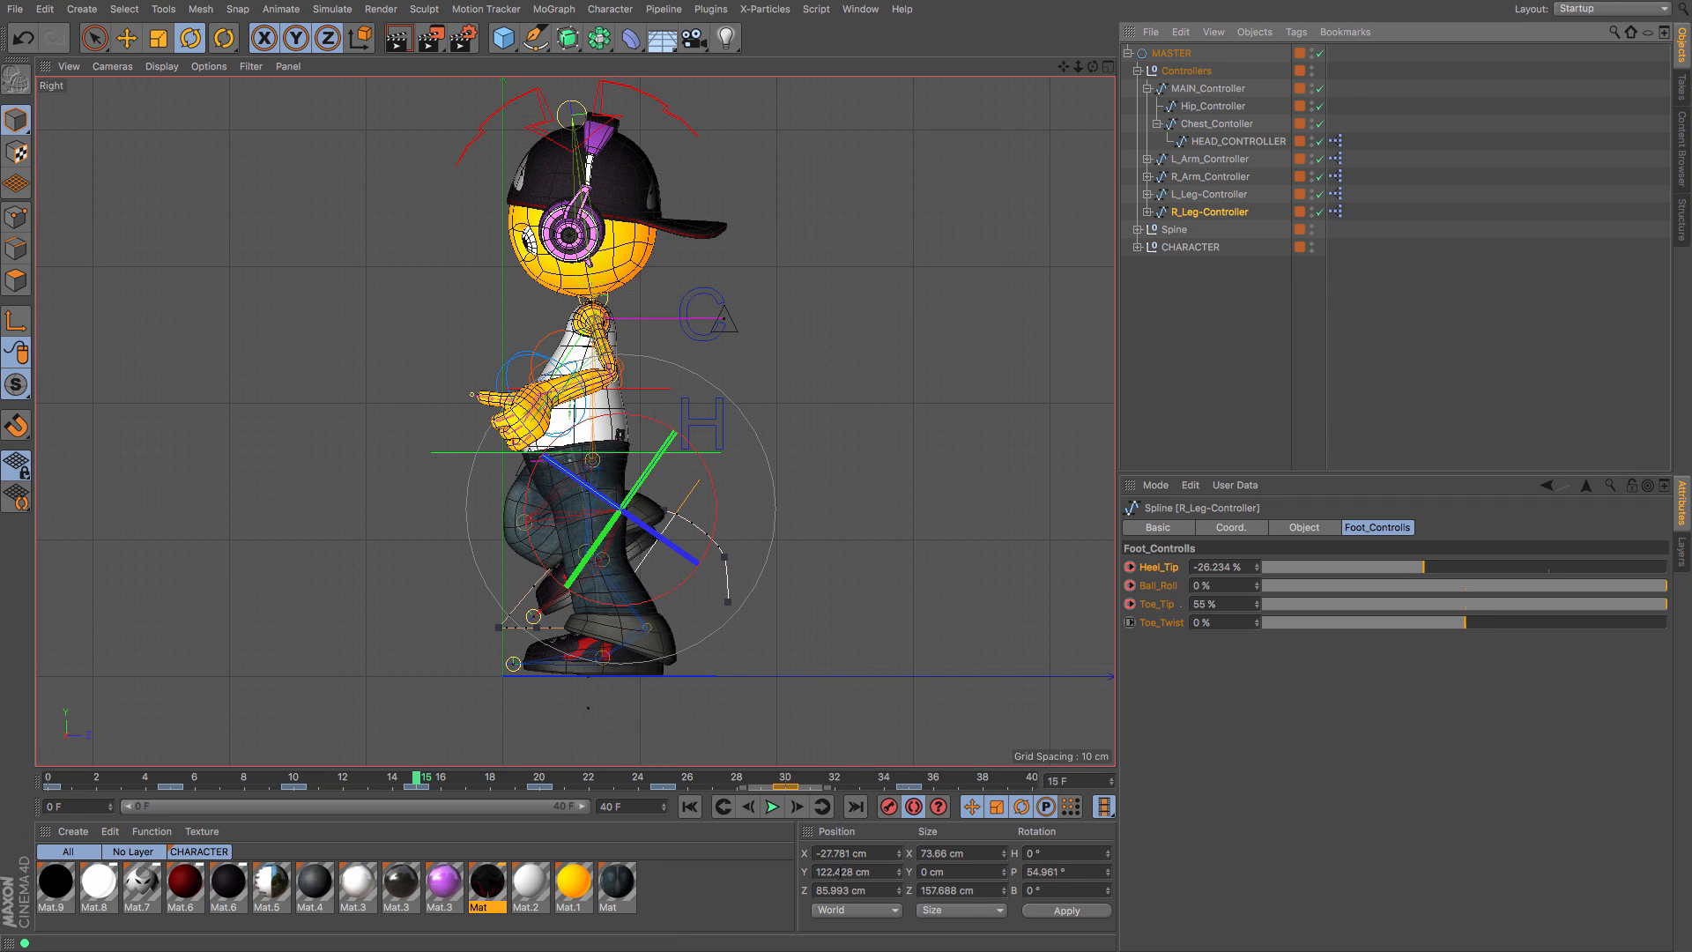
{"action": "left_click", "coordinate": [1199, 195]}
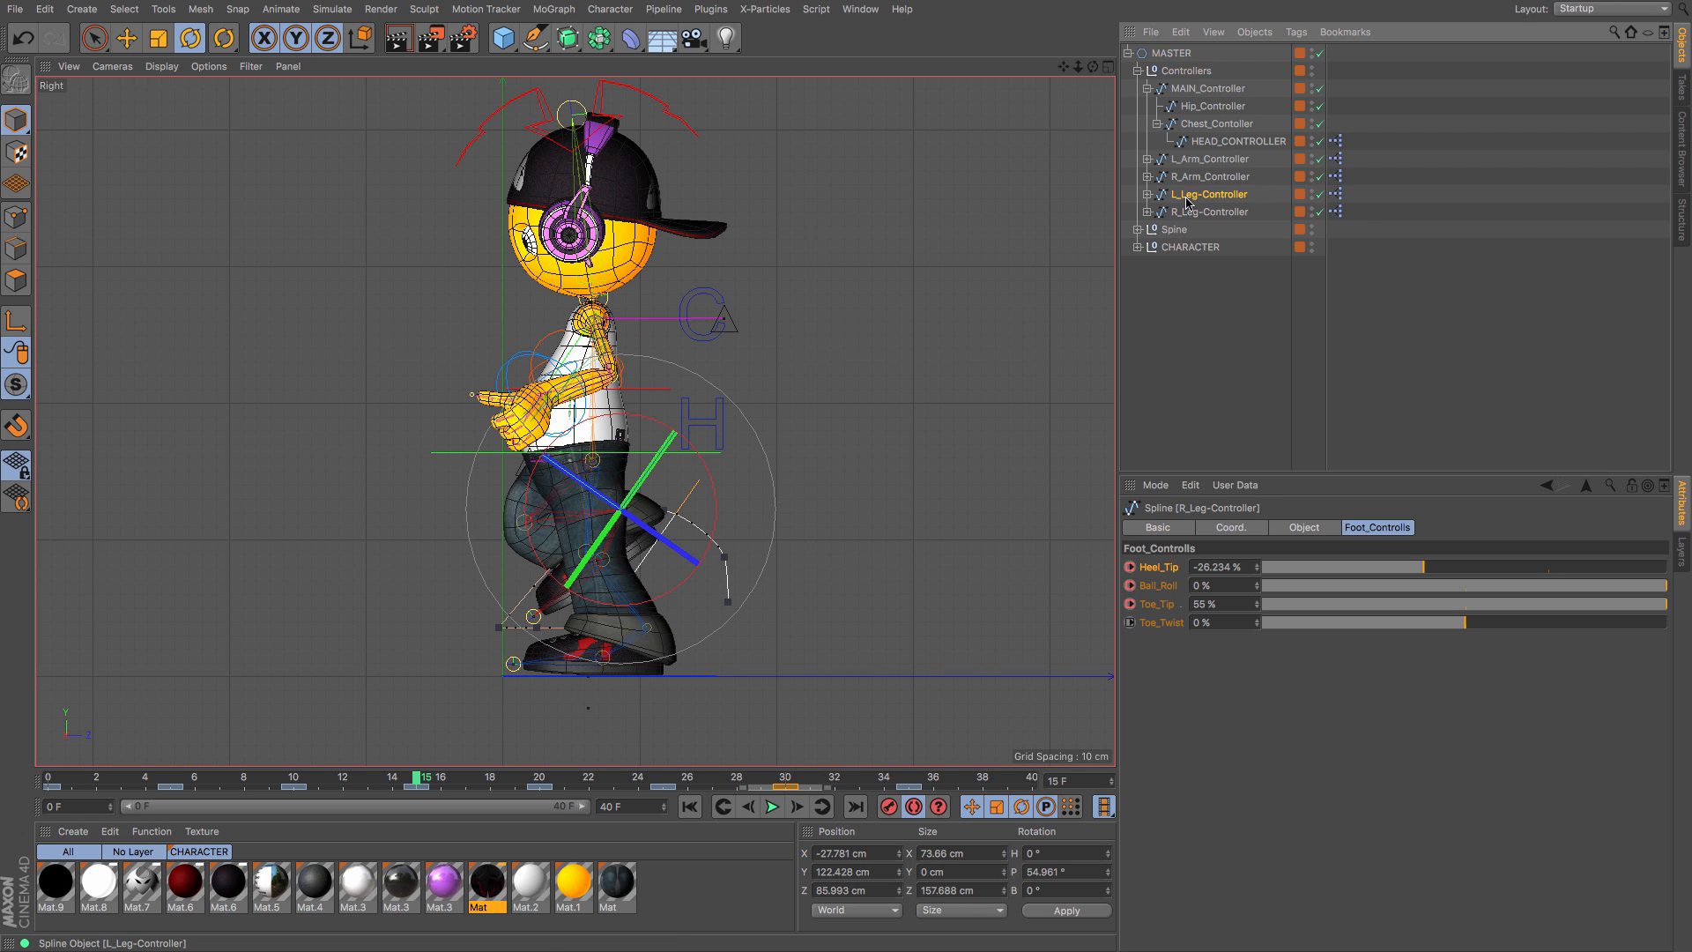
{"action": "left_click", "coordinate": [913, 781]}
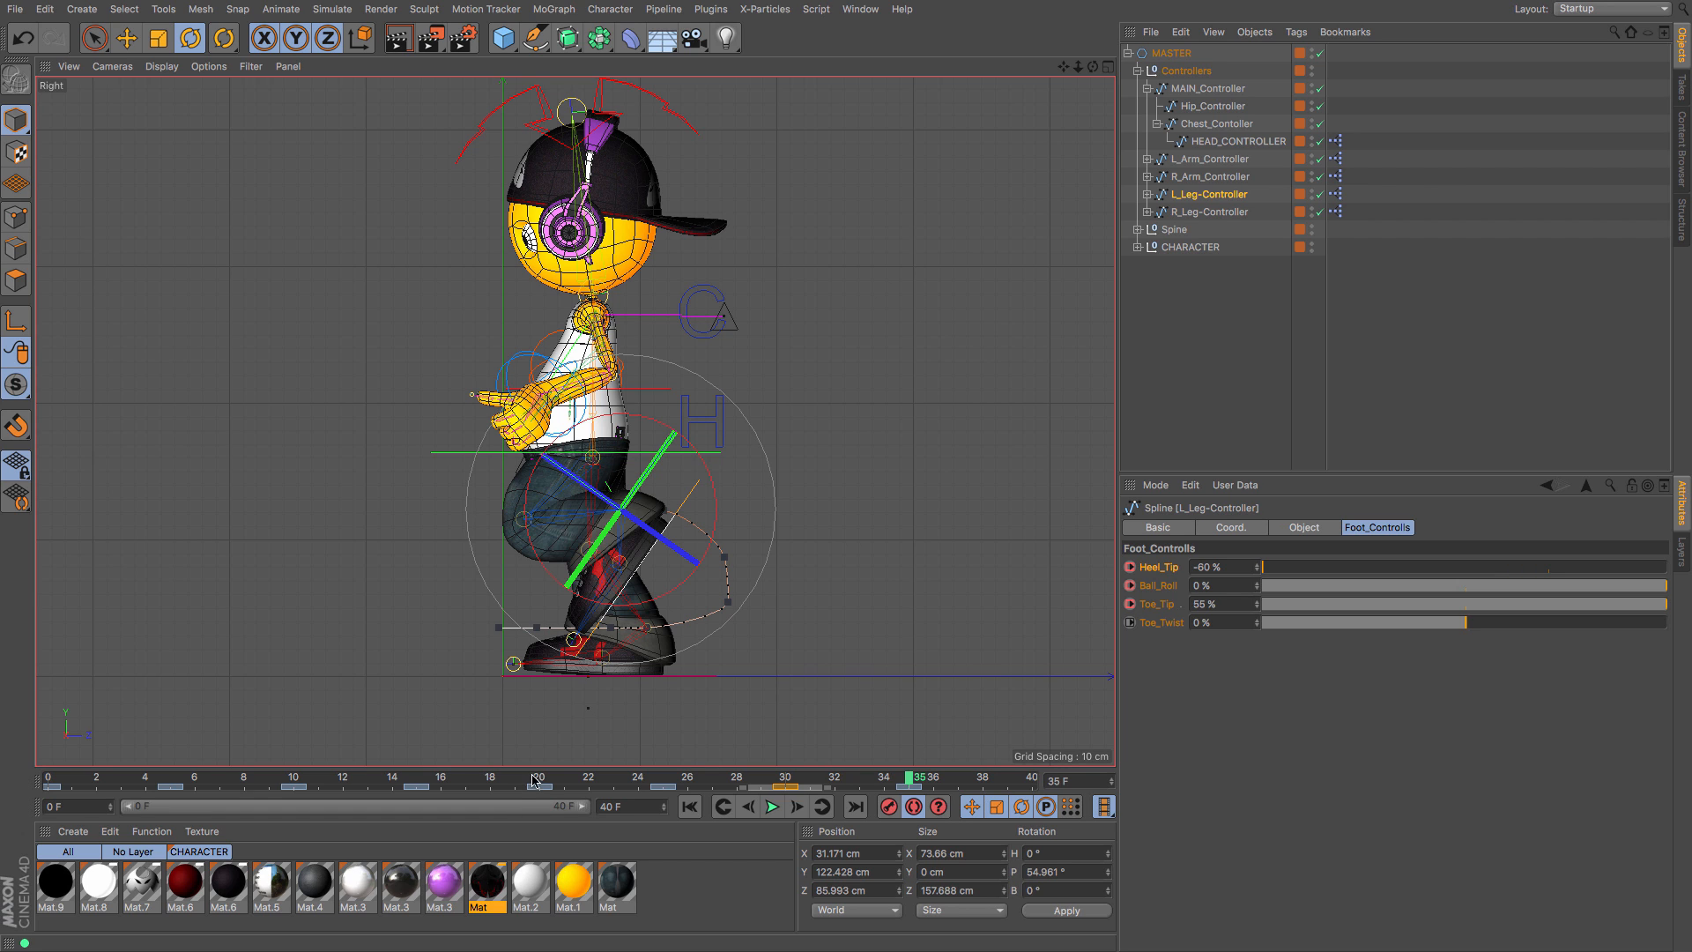
Step: Set R_Leg-Controller's Heel_Tip at frame 15 to -60 % and compare the pose with frame 35
{"action": "left_click", "coordinate": [420, 781]}
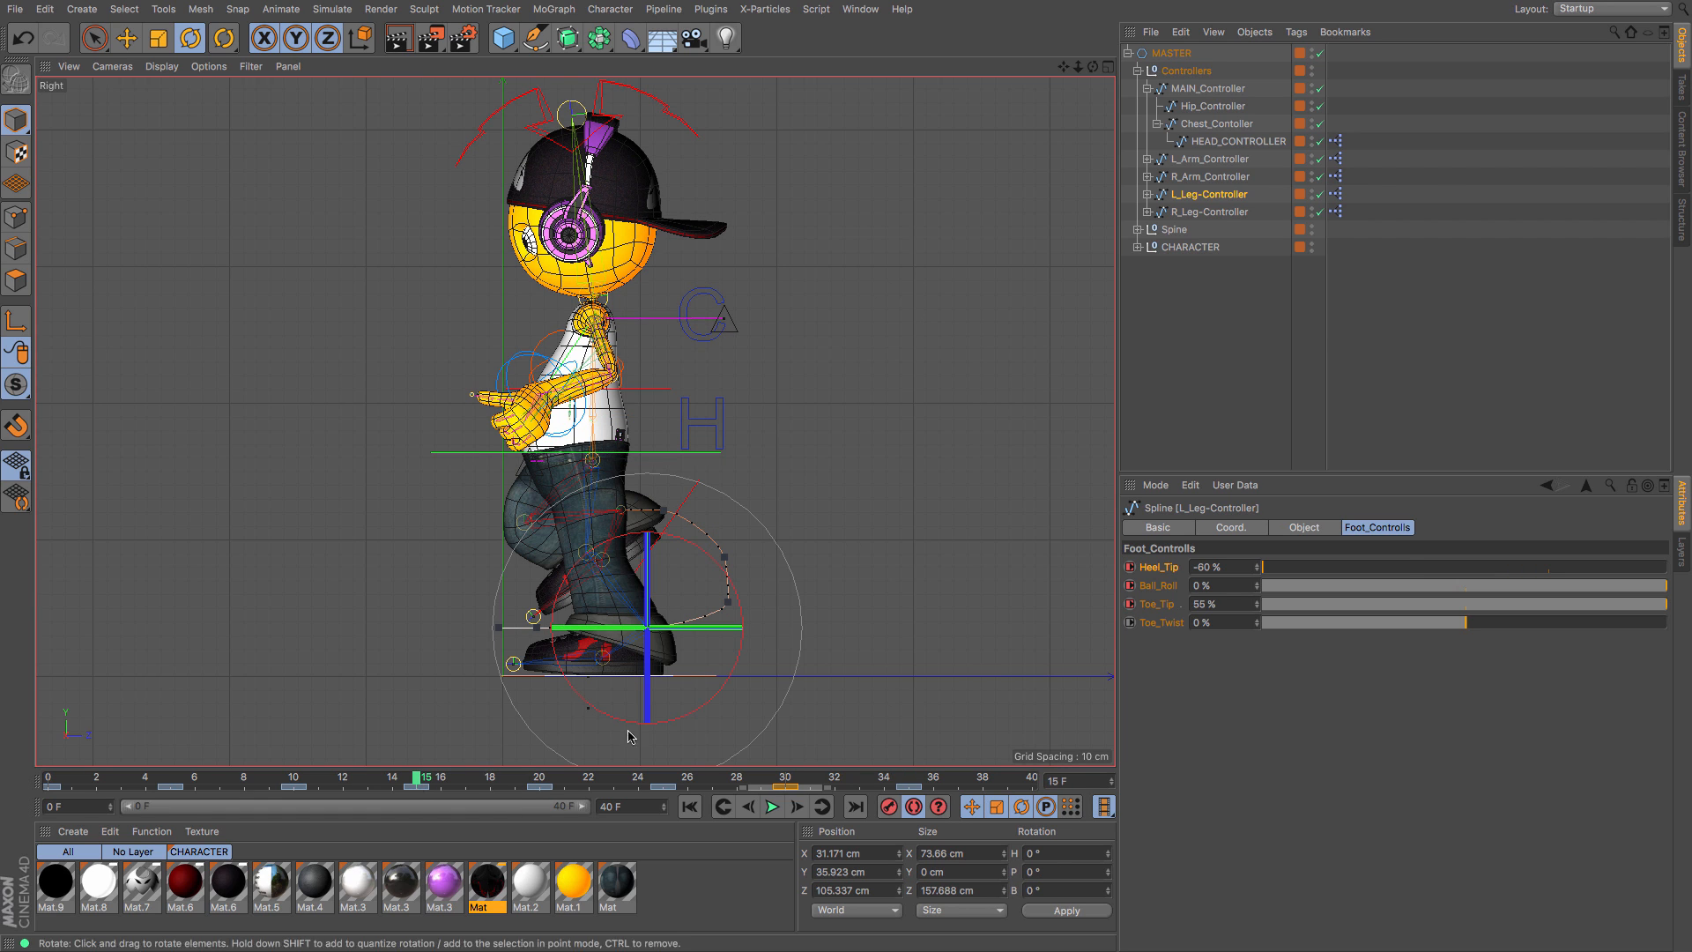
{"action": "left_click", "coordinate": [1221, 213]}
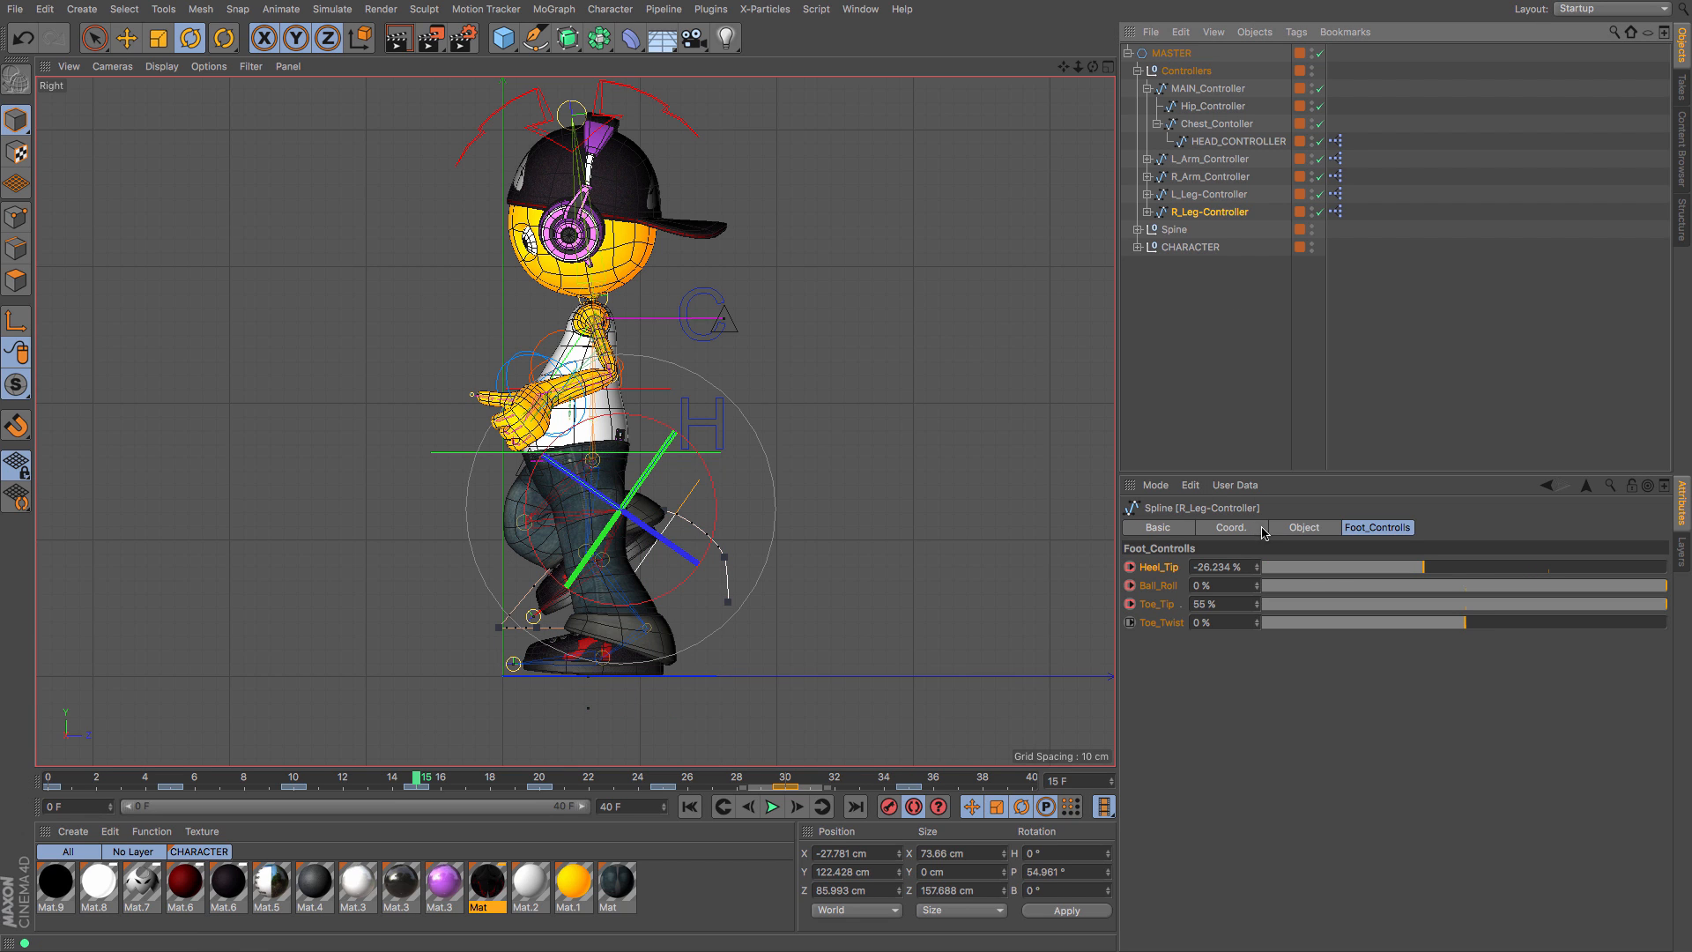
{"action": "left_click_drag", "start_coordinate": [1422, 568], "coordinate": [1178, 573]}
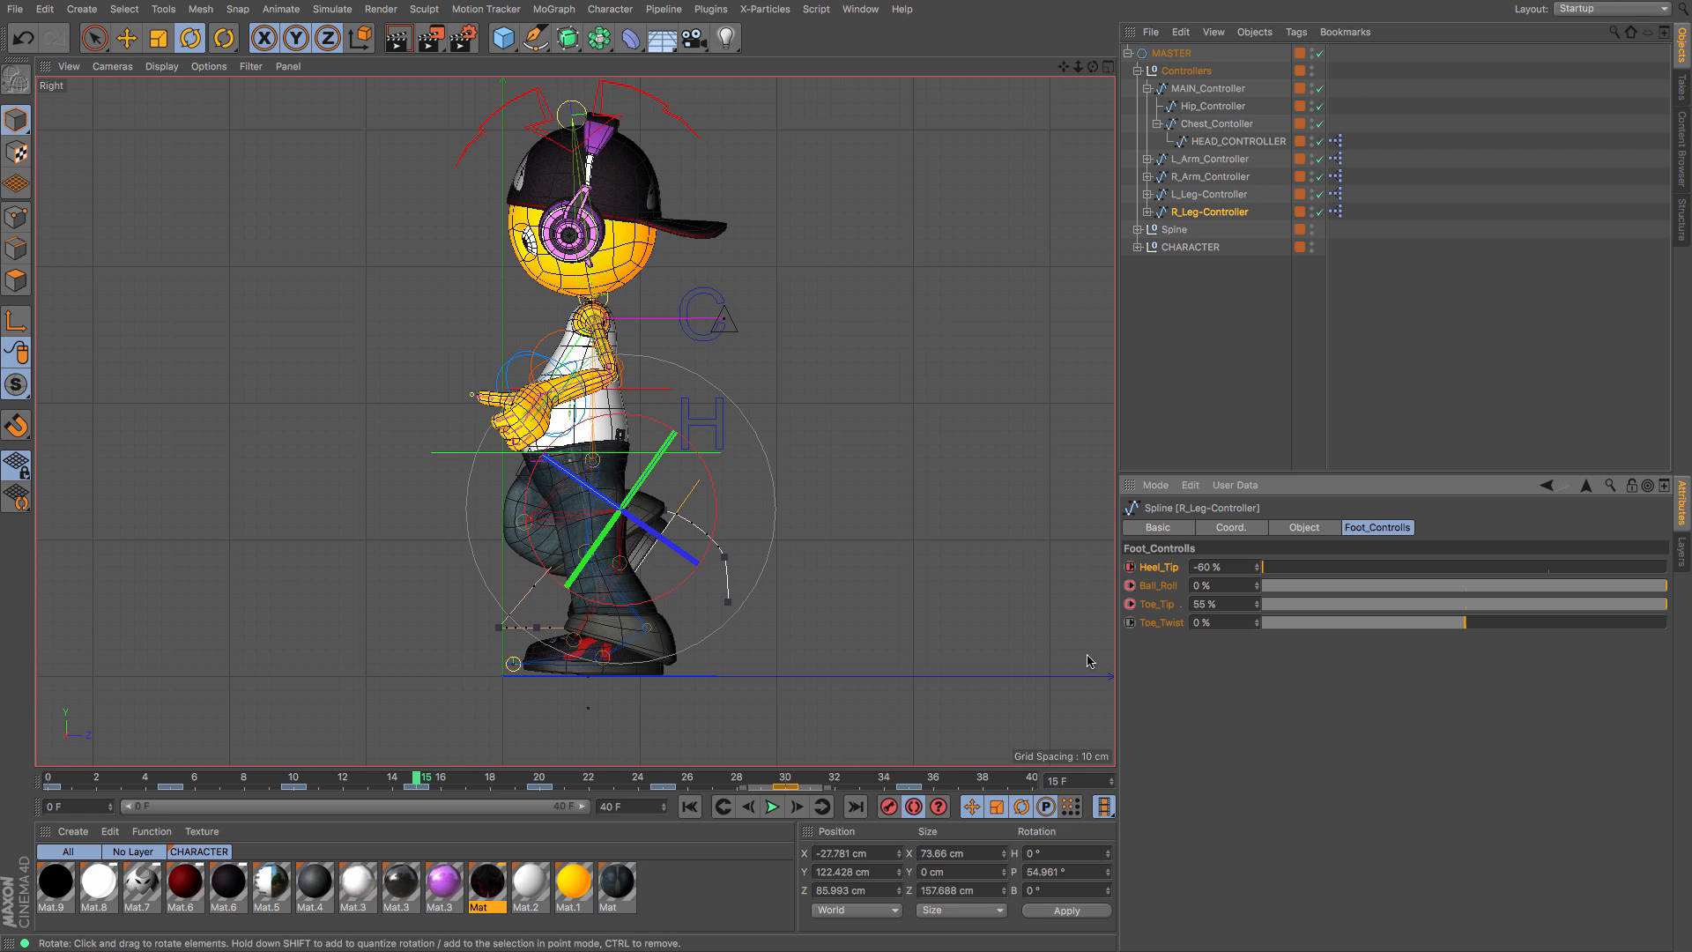
{"action": "left_click", "coordinate": [910, 781]}
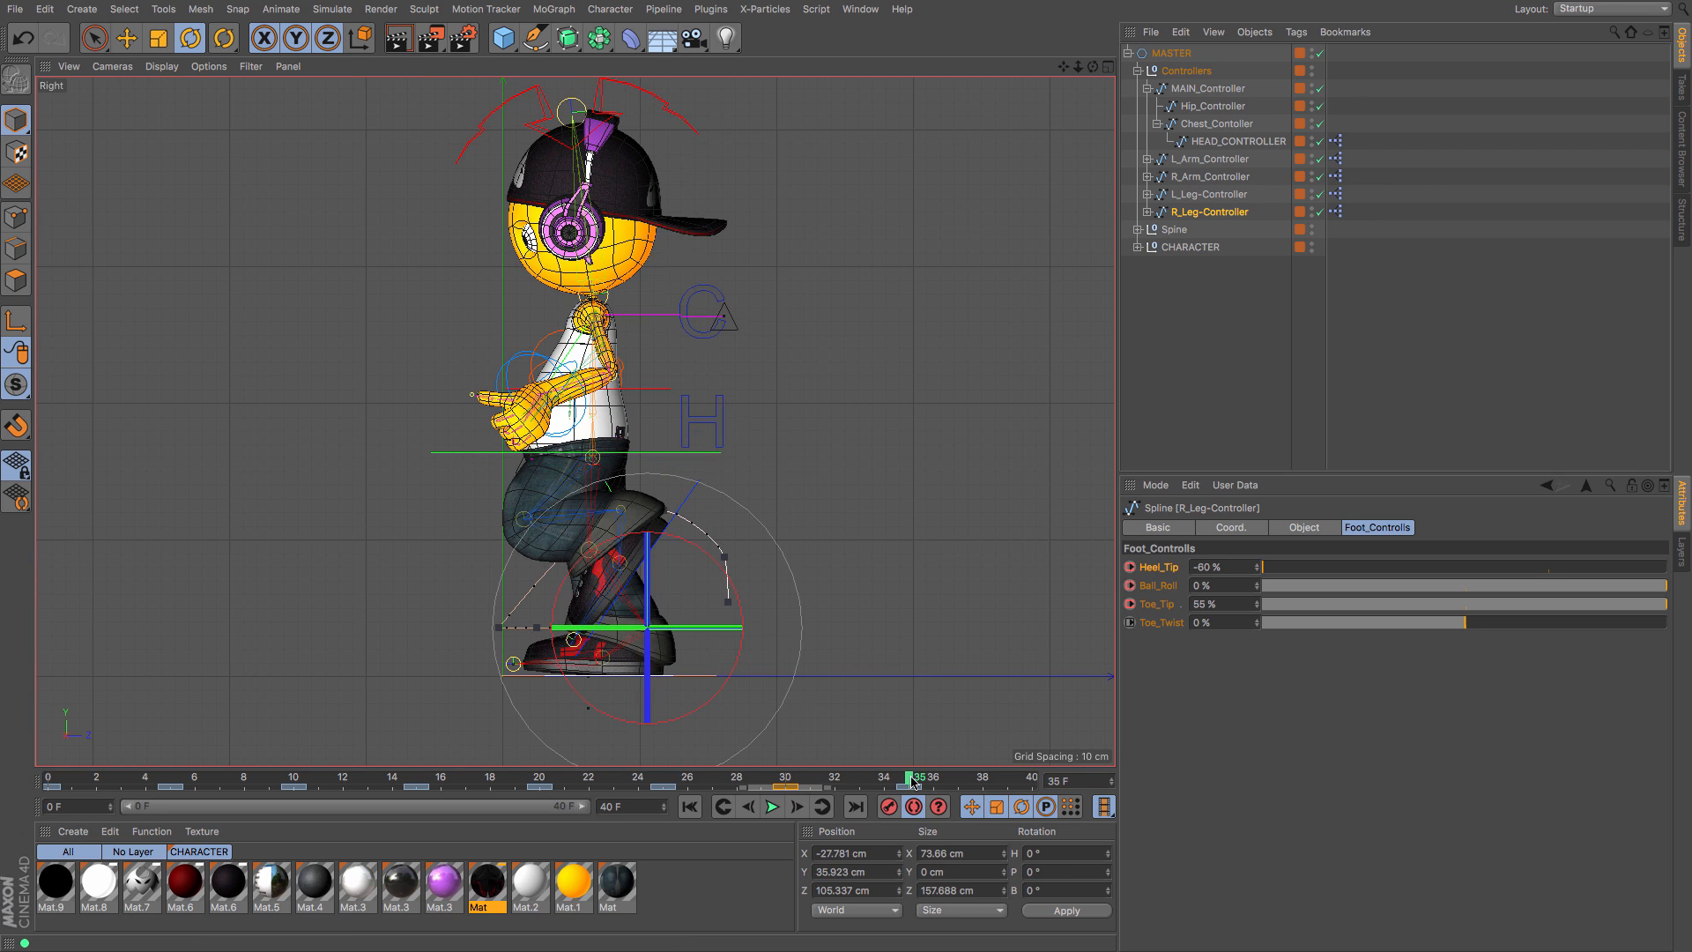
{"action": "left_click", "coordinate": [412, 780]}
{"action": "left_click", "coordinate": [914, 781]}
{"action": "left_click", "coordinate": [420, 781]}
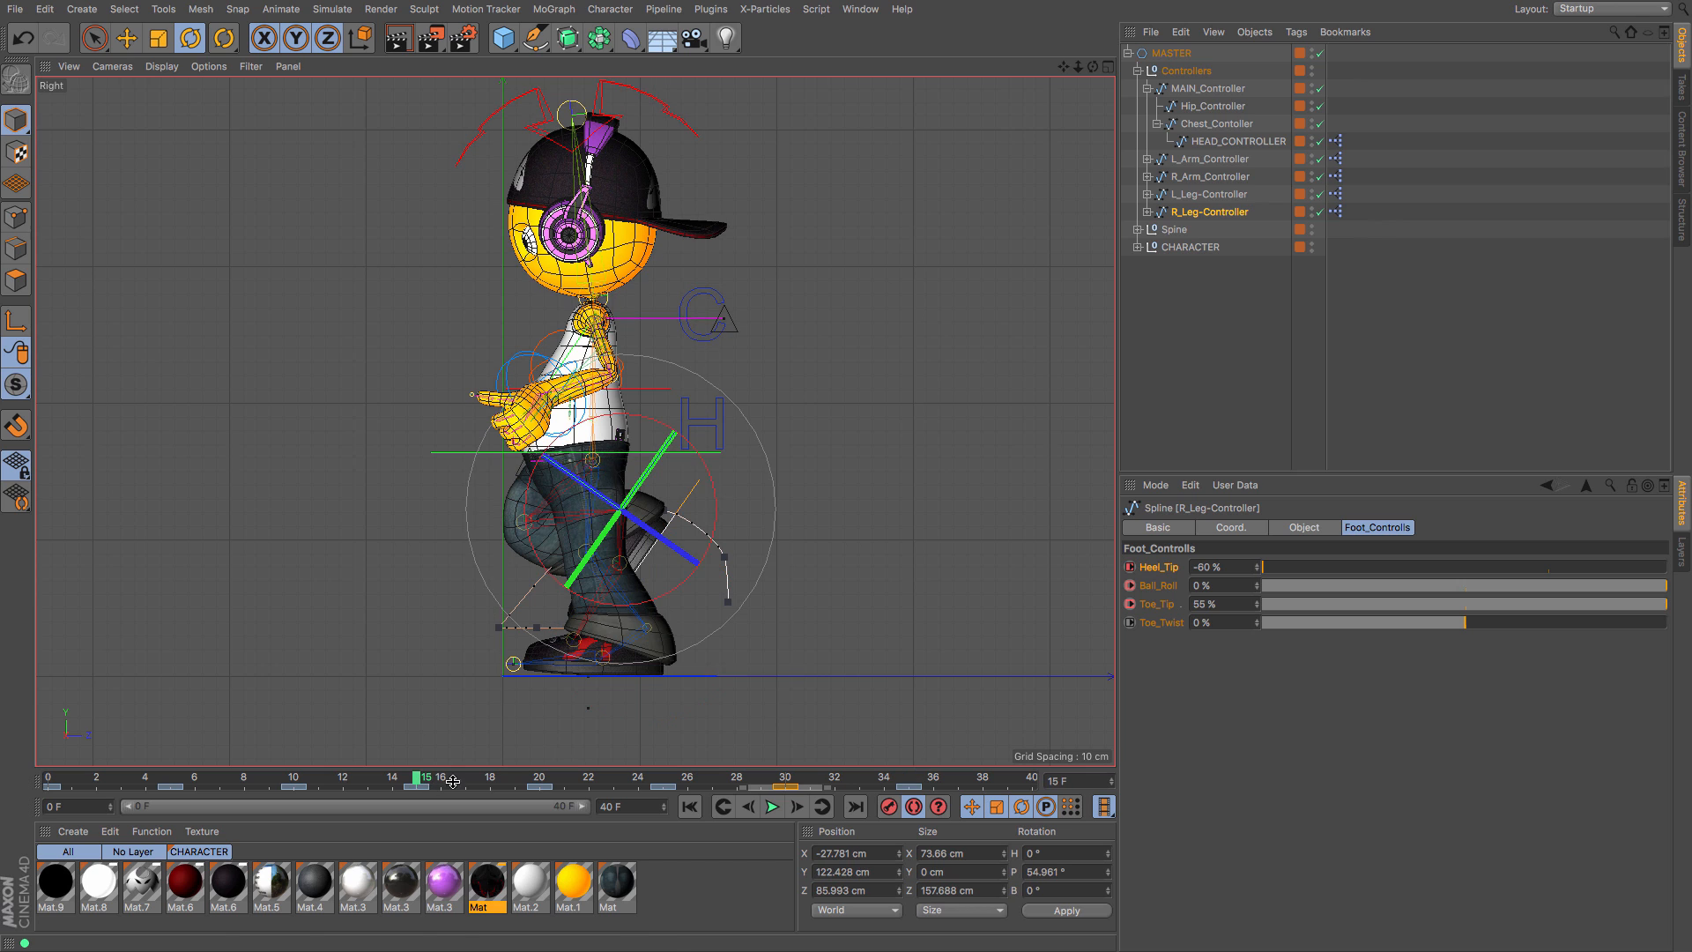
Step: Copy the frame 0 keys of the main, hip, chest and both leg controllers to frame 40
{"action": "left_click", "coordinate": [1208, 106]}
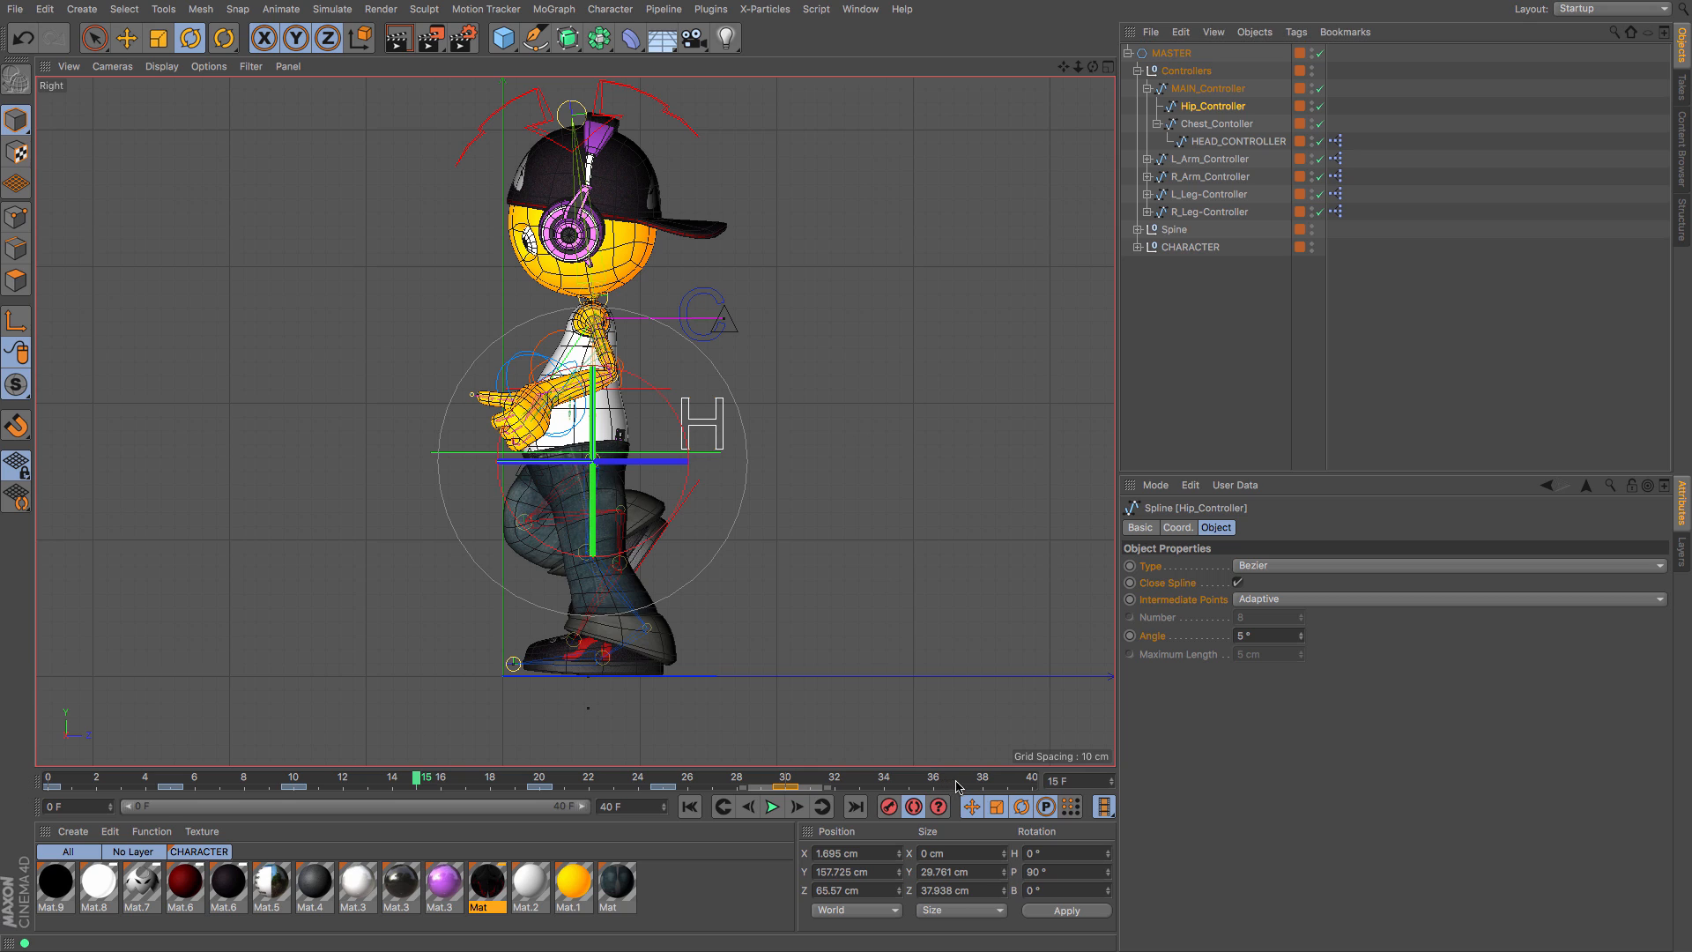
{"action": "left_click_drag", "start_coordinate": [957, 781], "coordinate": [1051, 785]}
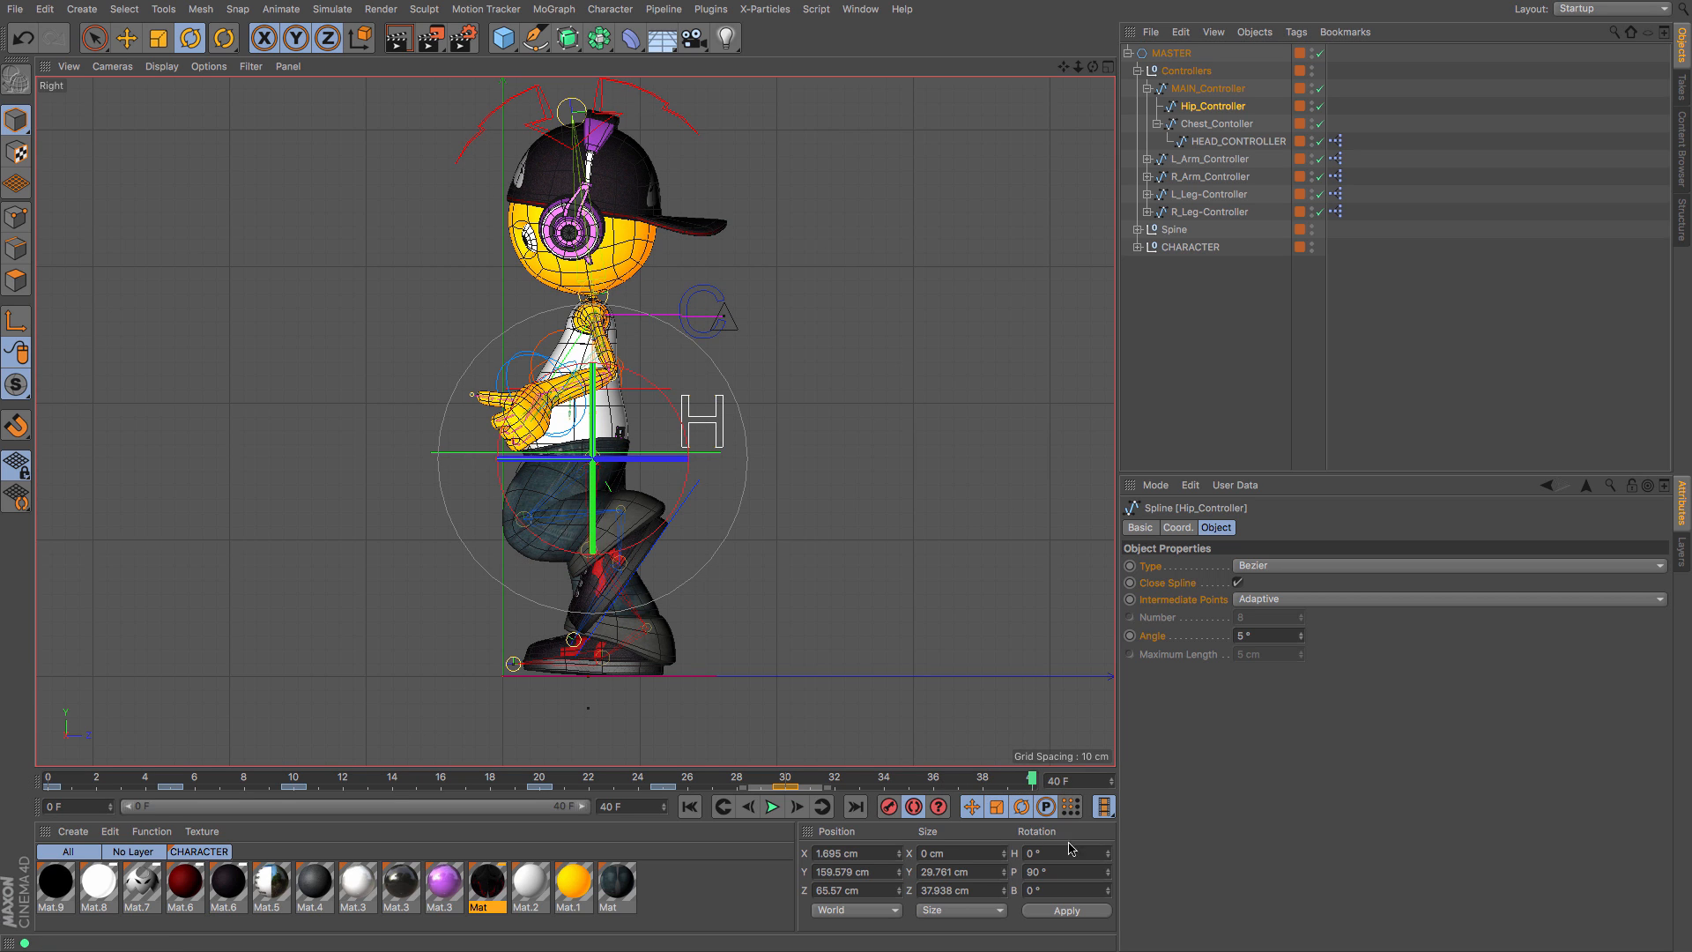
{"action": "left_click", "coordinate": [1196, 92]}
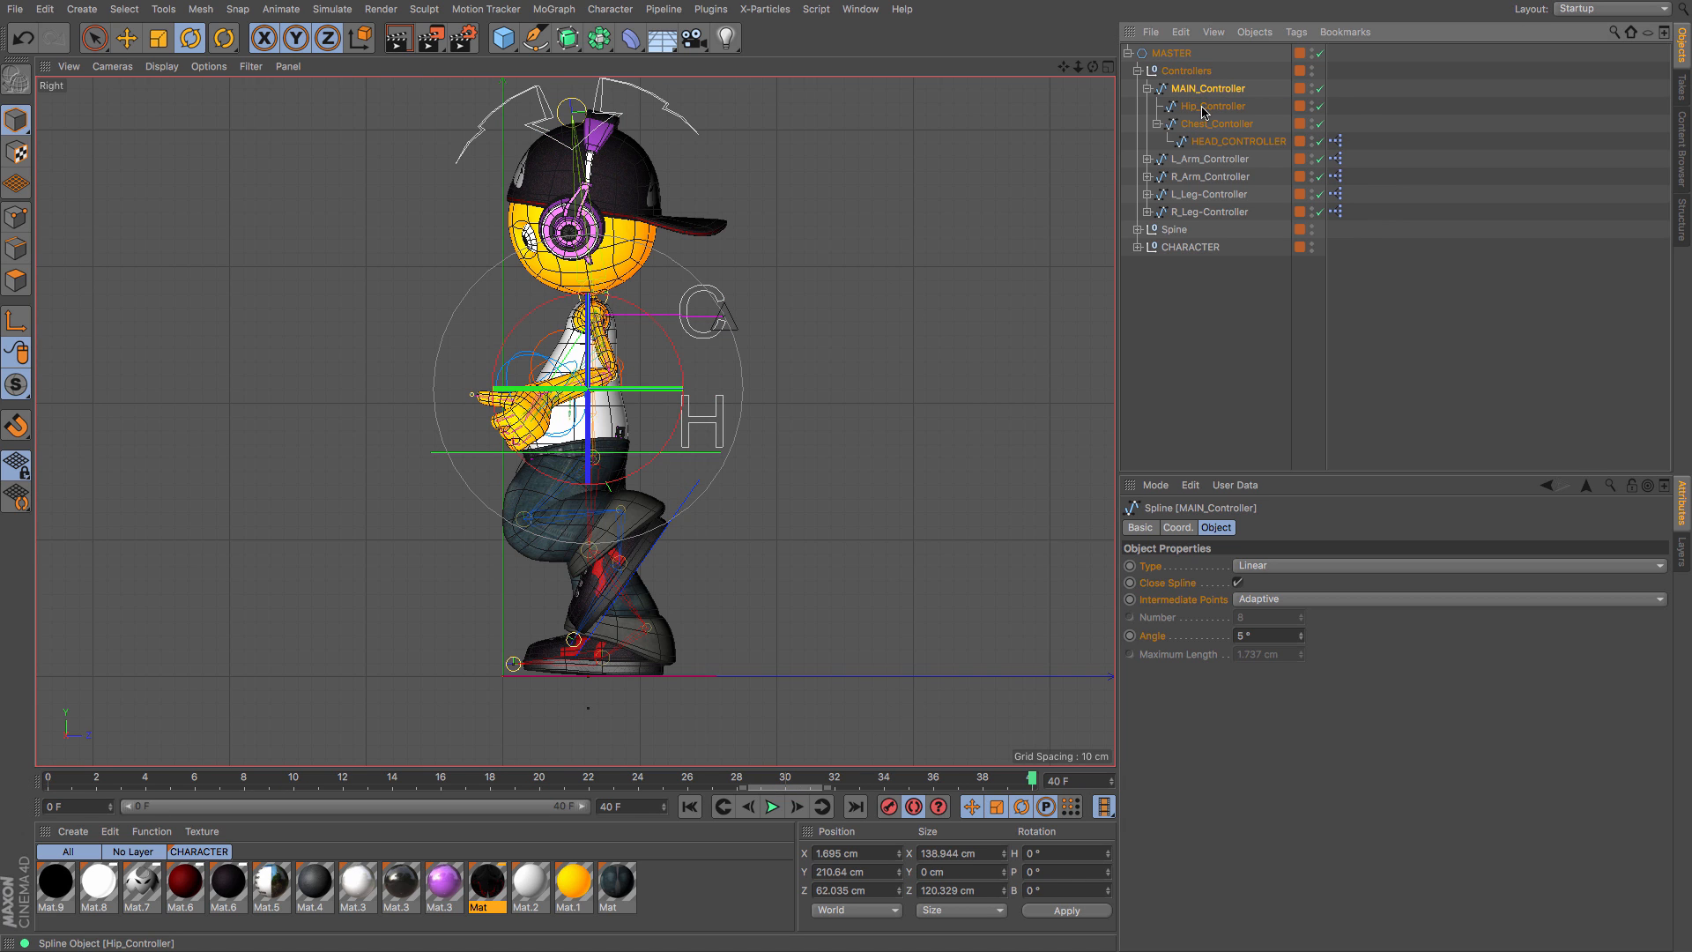
{"action": "left_click", "coordinate": [1204, 108], "text": "shift"}
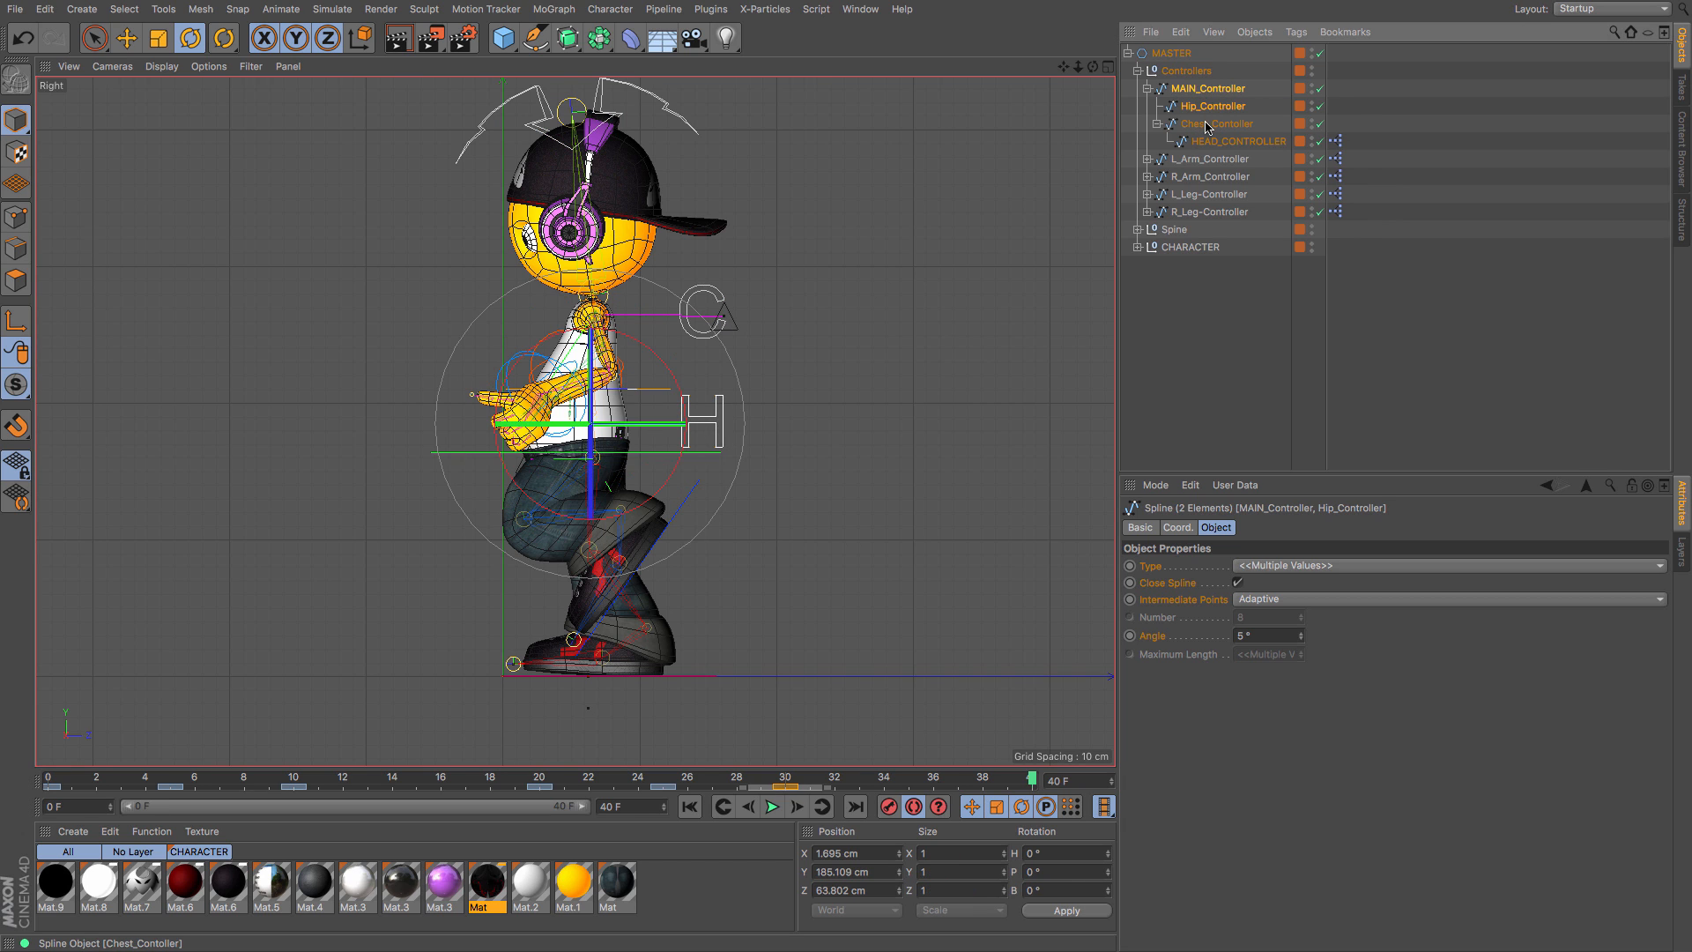
{"action": "left_click", "coordinate": [1208, 124], "text": "shift"}
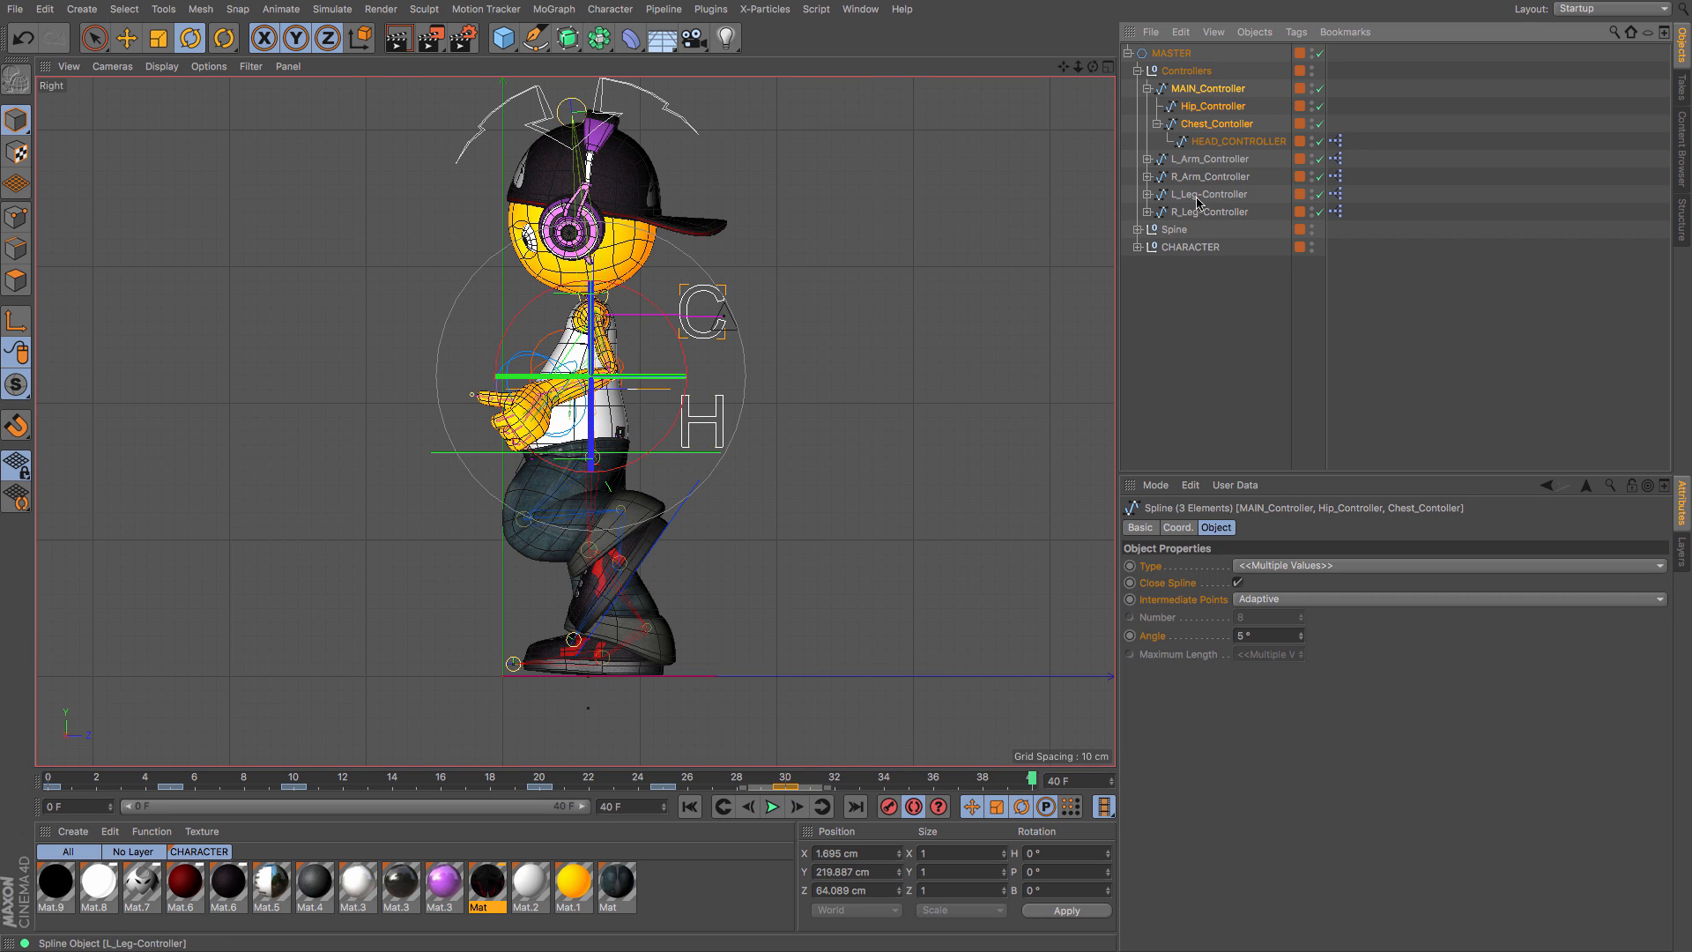
{"action": "left_click", "coordinate": [1207, 195], "text": "shift"}
{"action": "left_click", "coordinate": [1208, 213], "text": "shift"}
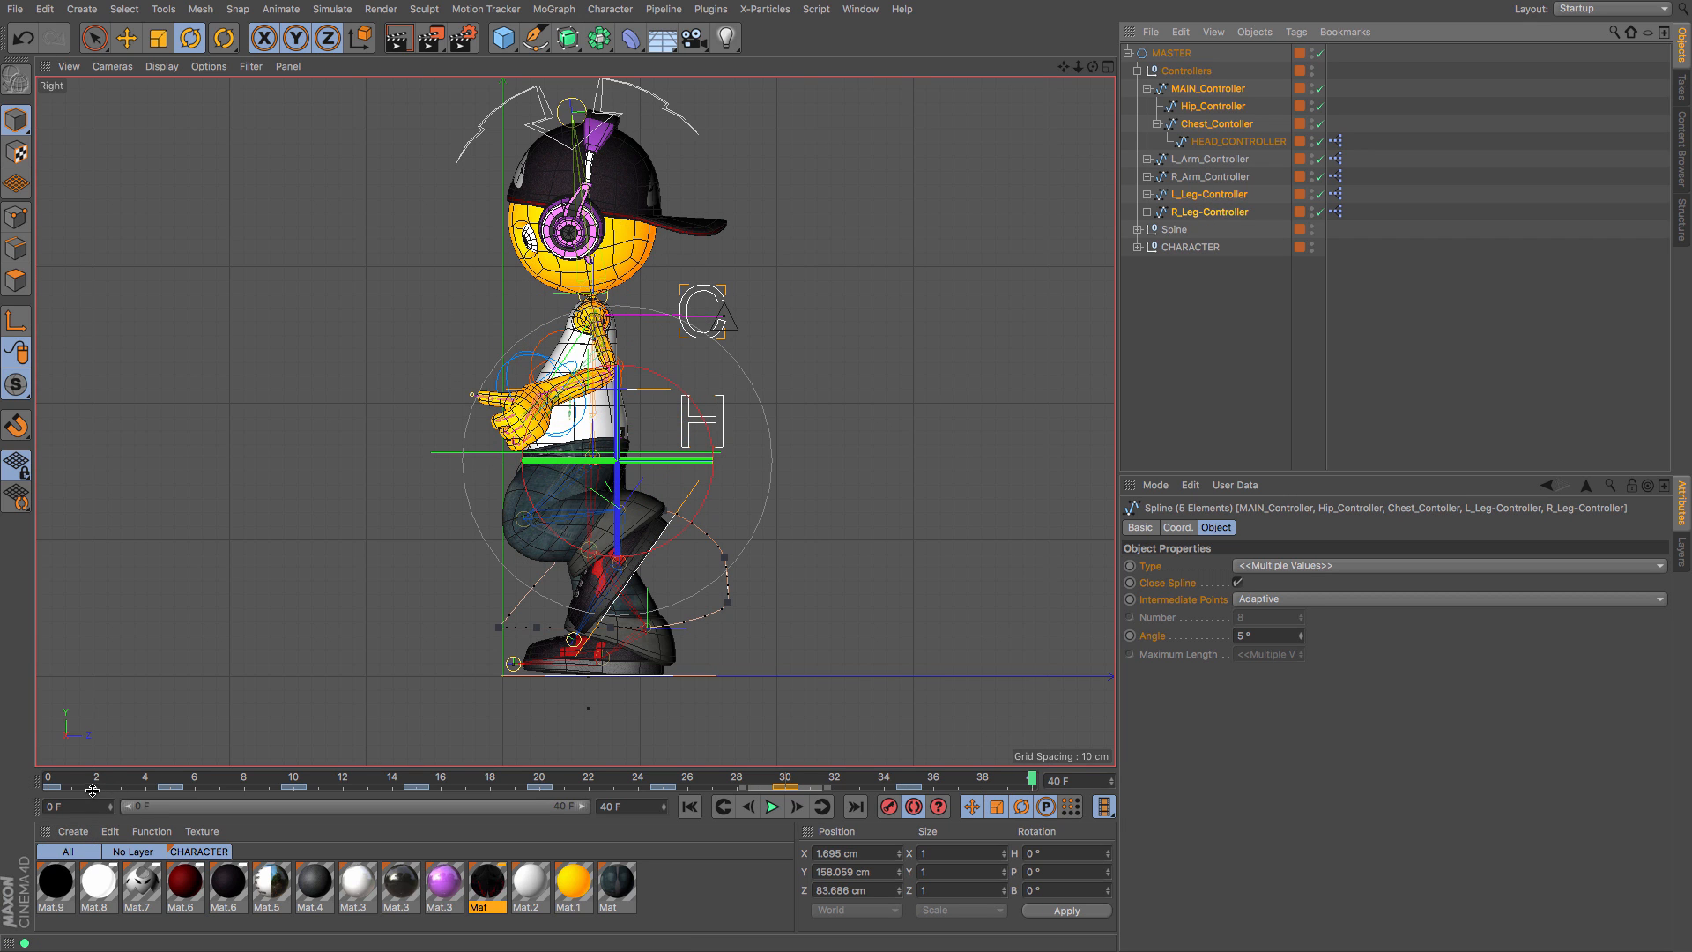
{"action": "left_click", "coordinate": [55, 787]}
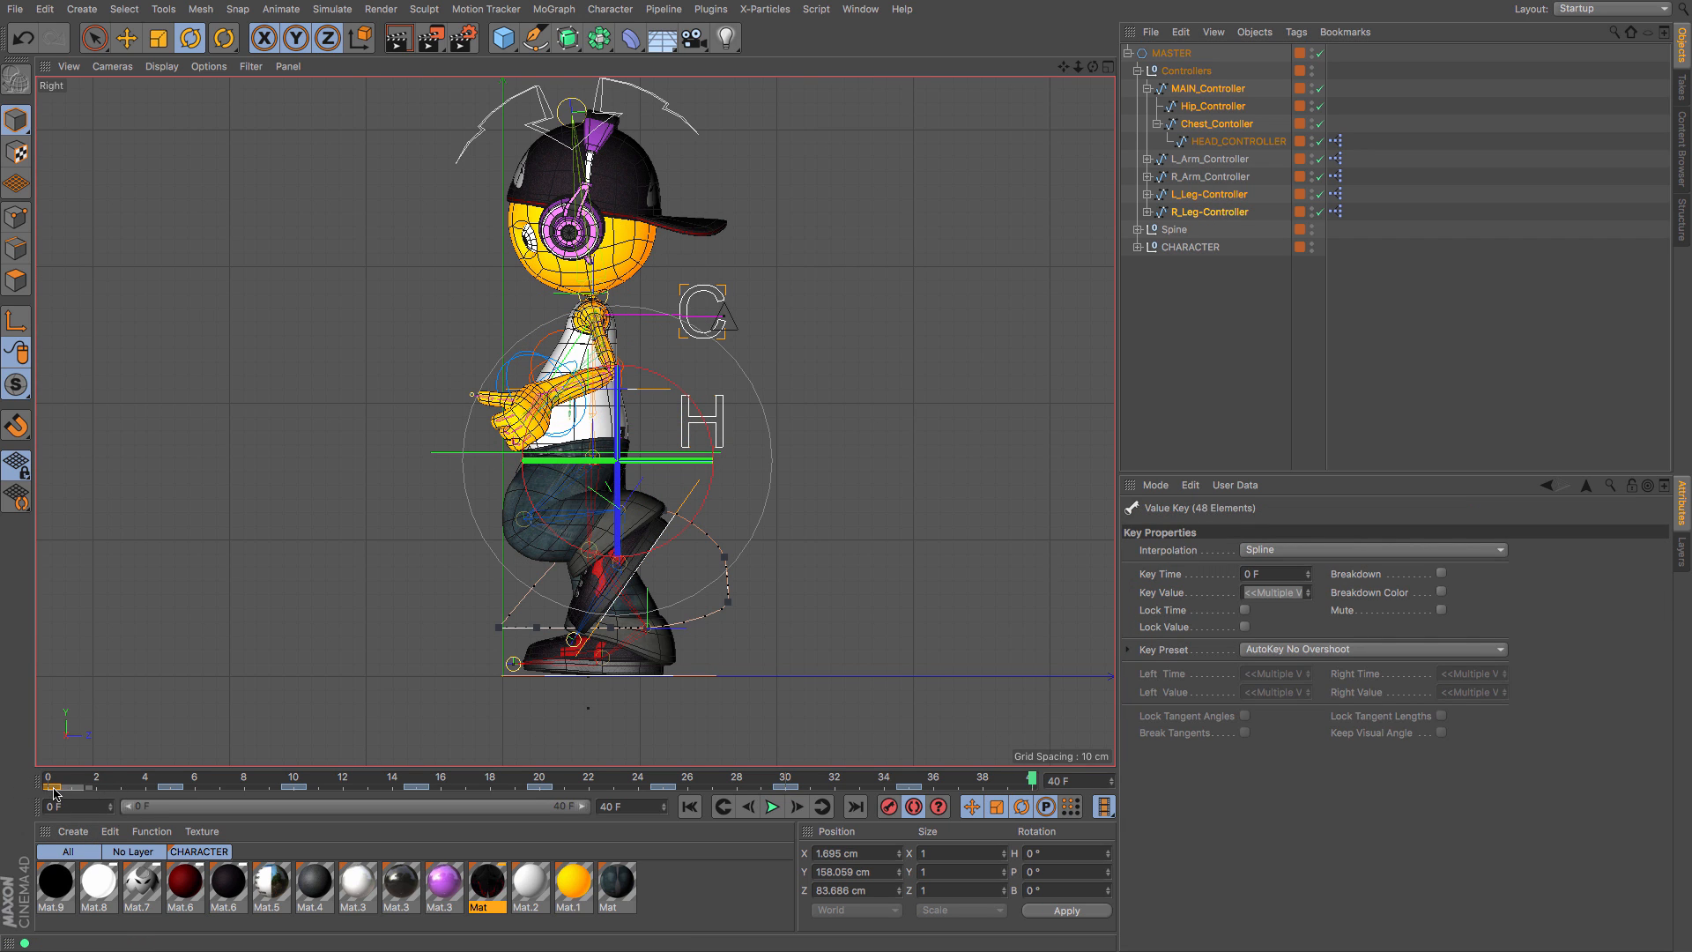
{"action": "left_click_drag", "start_coordinate": [55, 789], "coordinate": [1032, 794]}
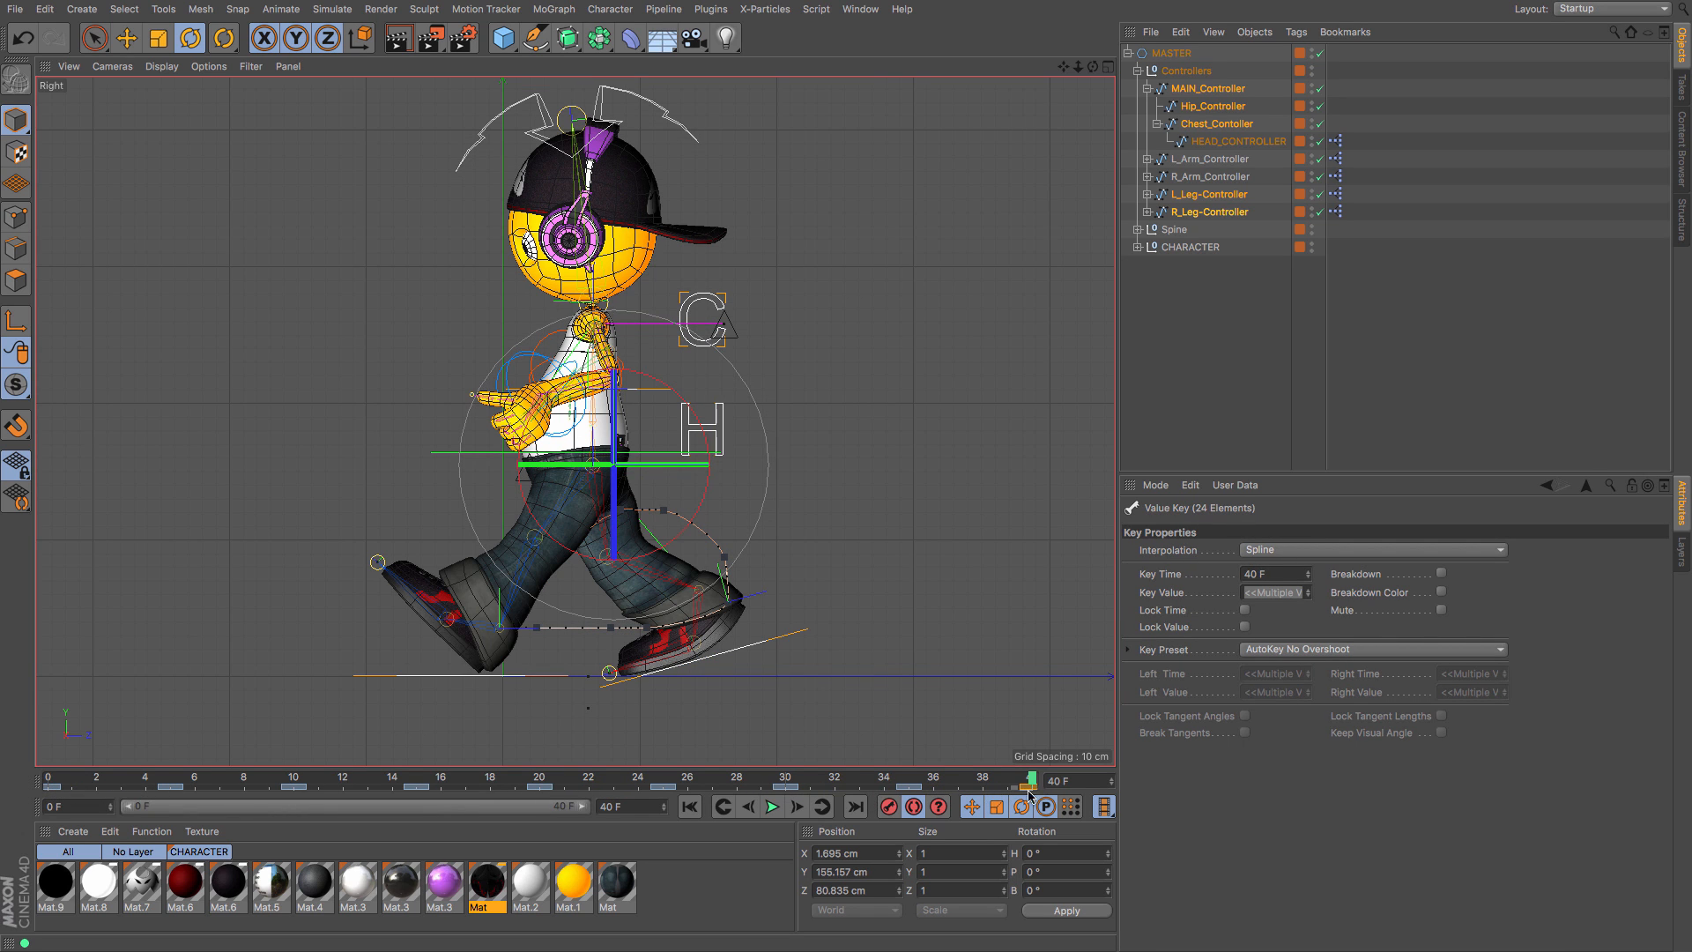
Step: Play the walk animation from the start to check that the cycle loops
{"action": "left_click", "coordinate": [691, 807]}
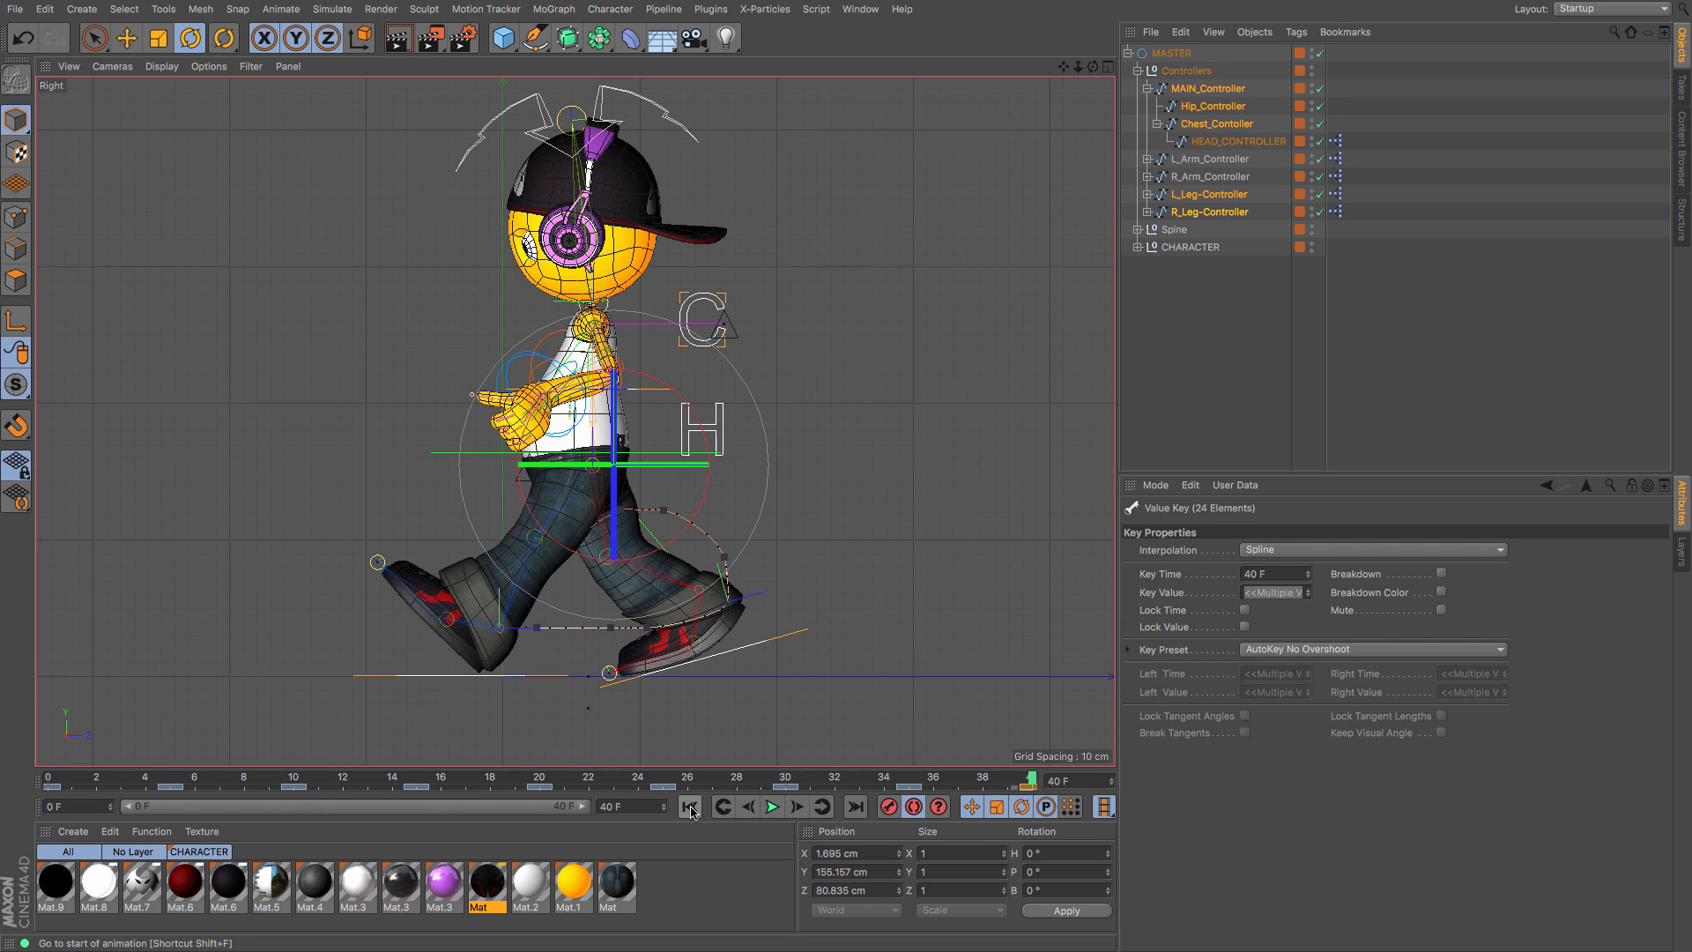
{"action": "left_click", "coordinate": [822, 807]}
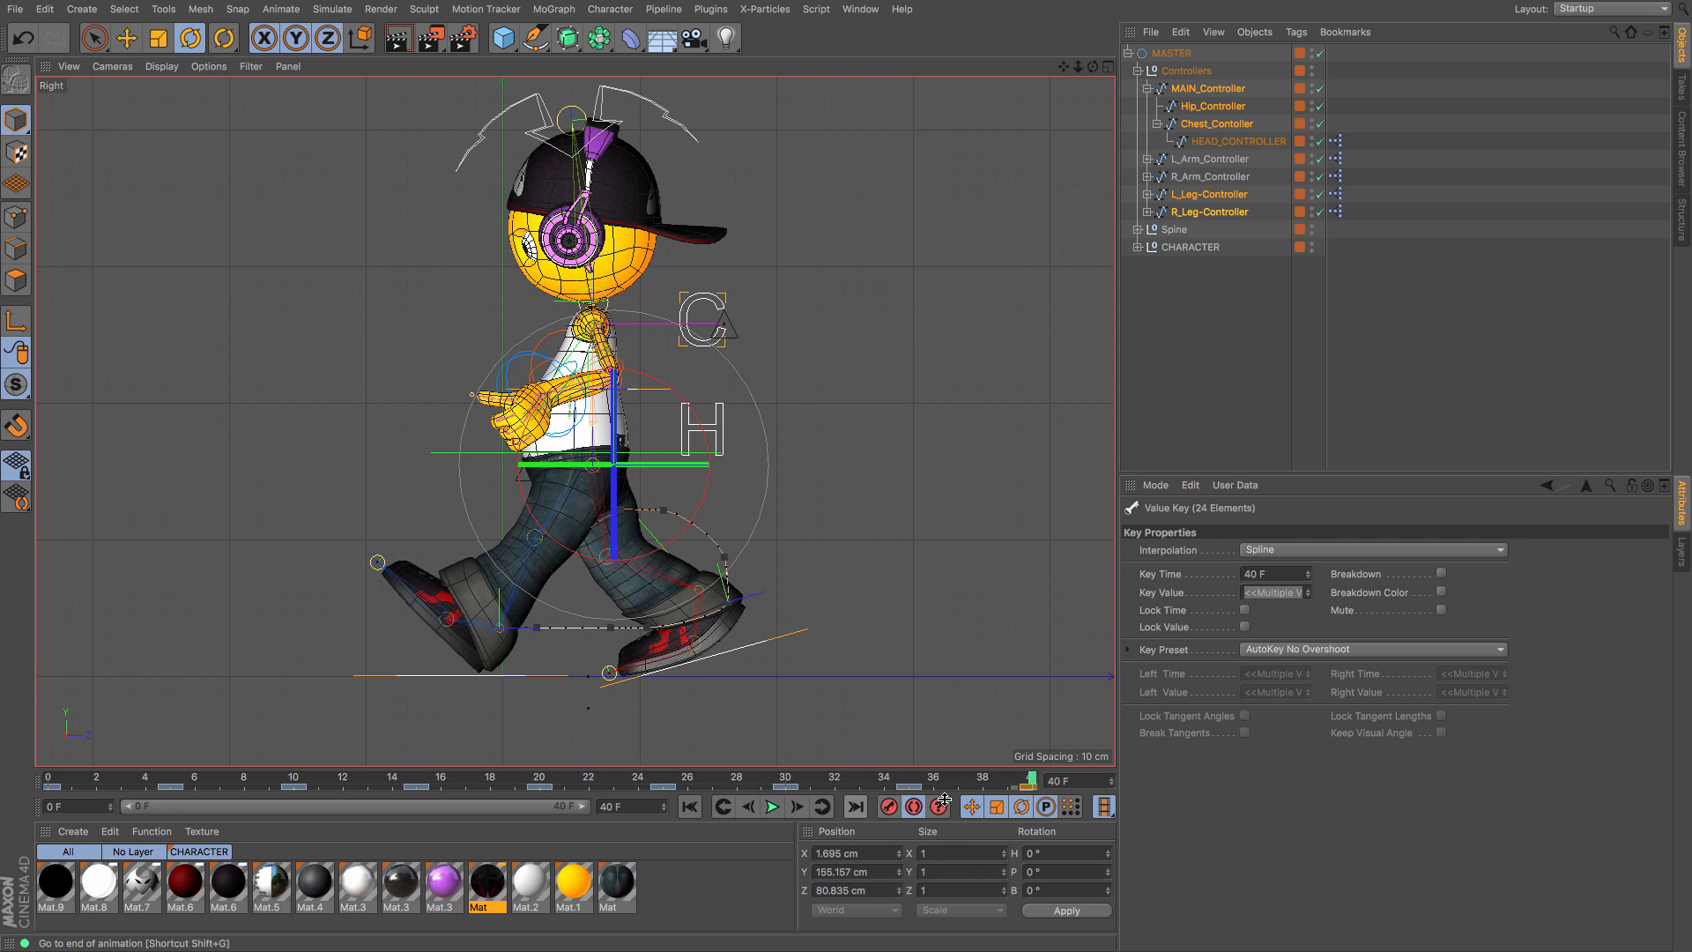
{"action": "left_click", "coordinate": [690, 808]}
{"action": "left_click", "coordinate": [772, 807]}
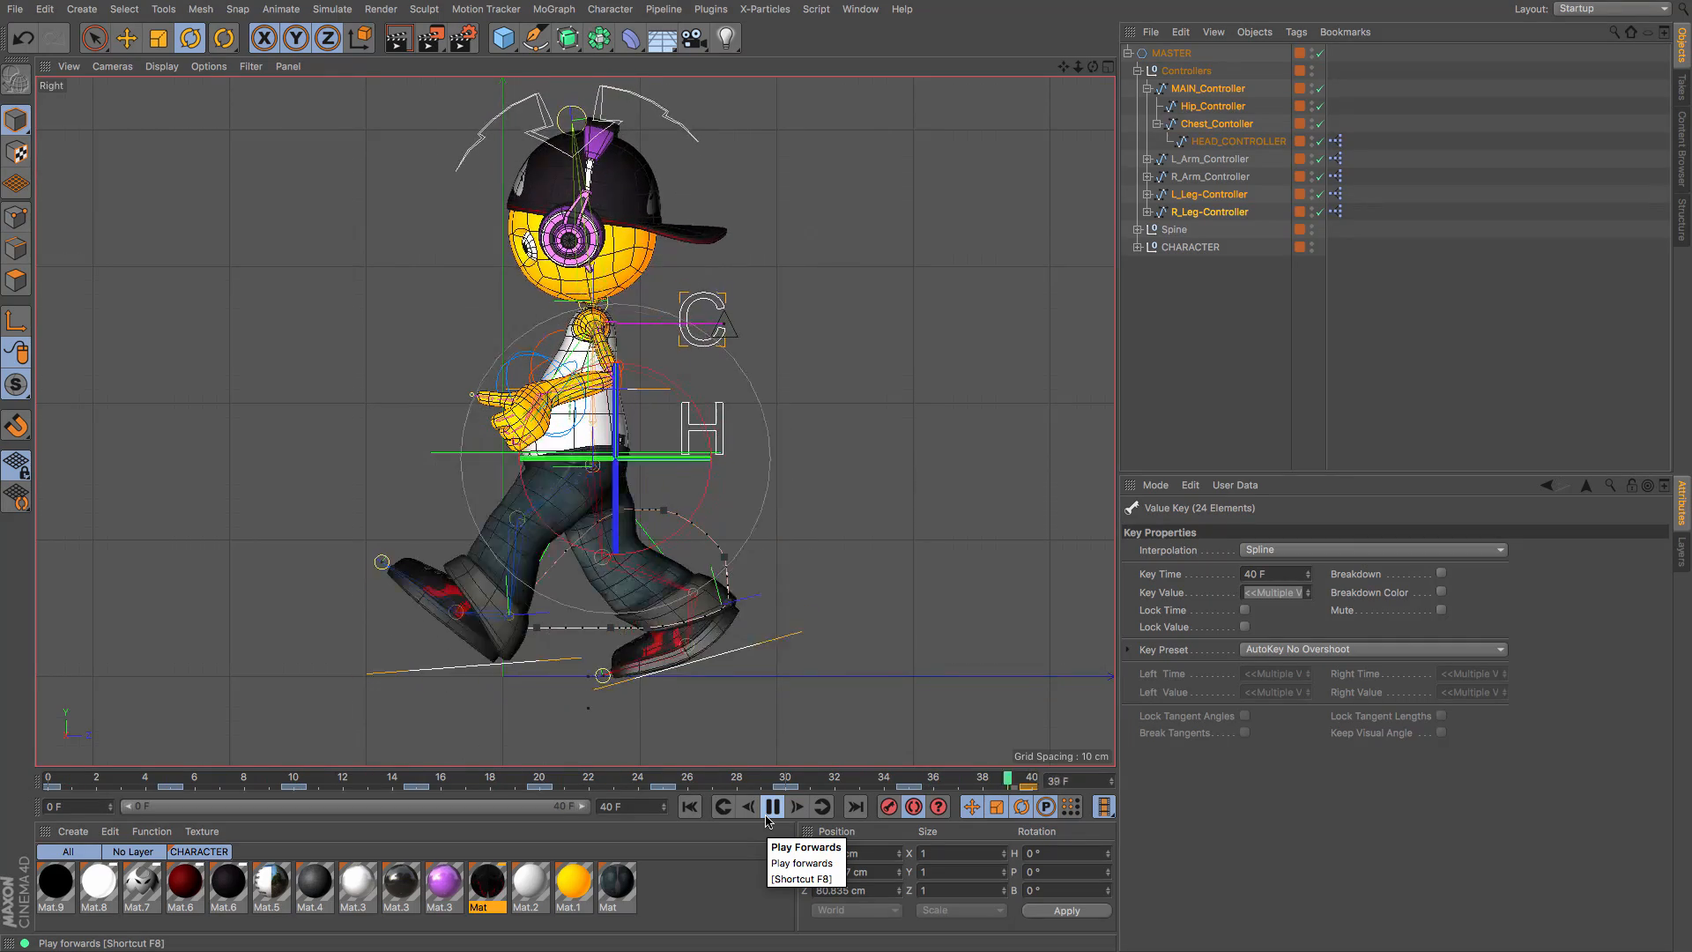
{"action": "left_click", "coordinate": [772, 812]}
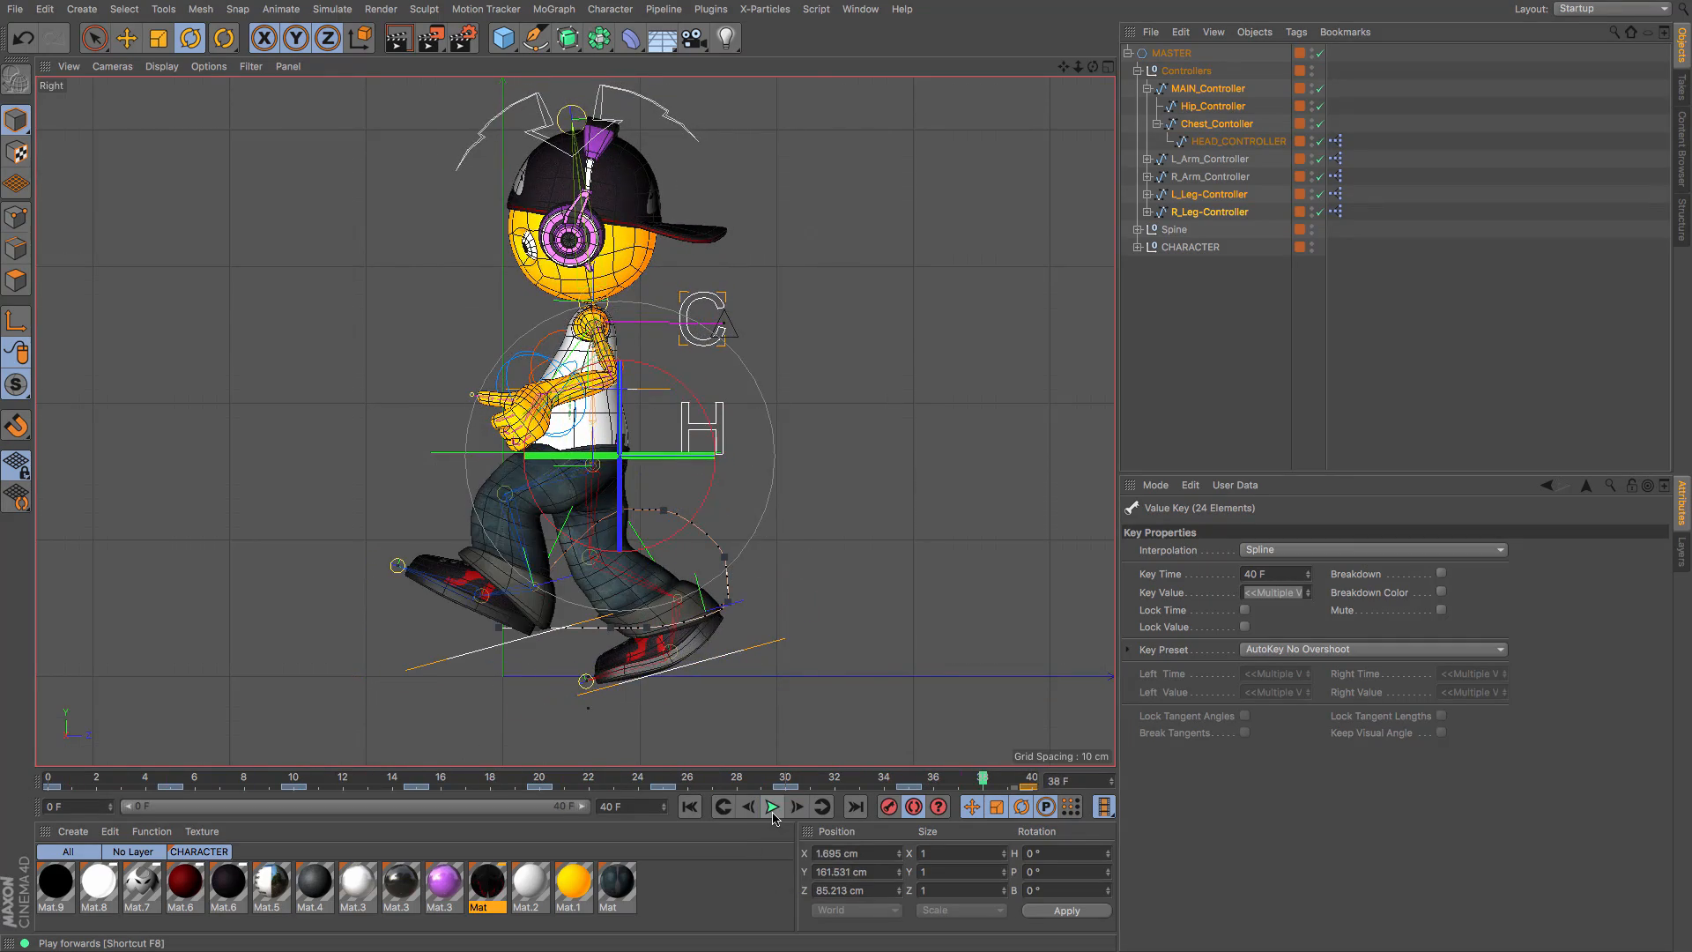
Step: Go to frame 30 and select R_Leg-Controller to show its foot controls
{"action": "left_click", "coordinate": [832, 781]}
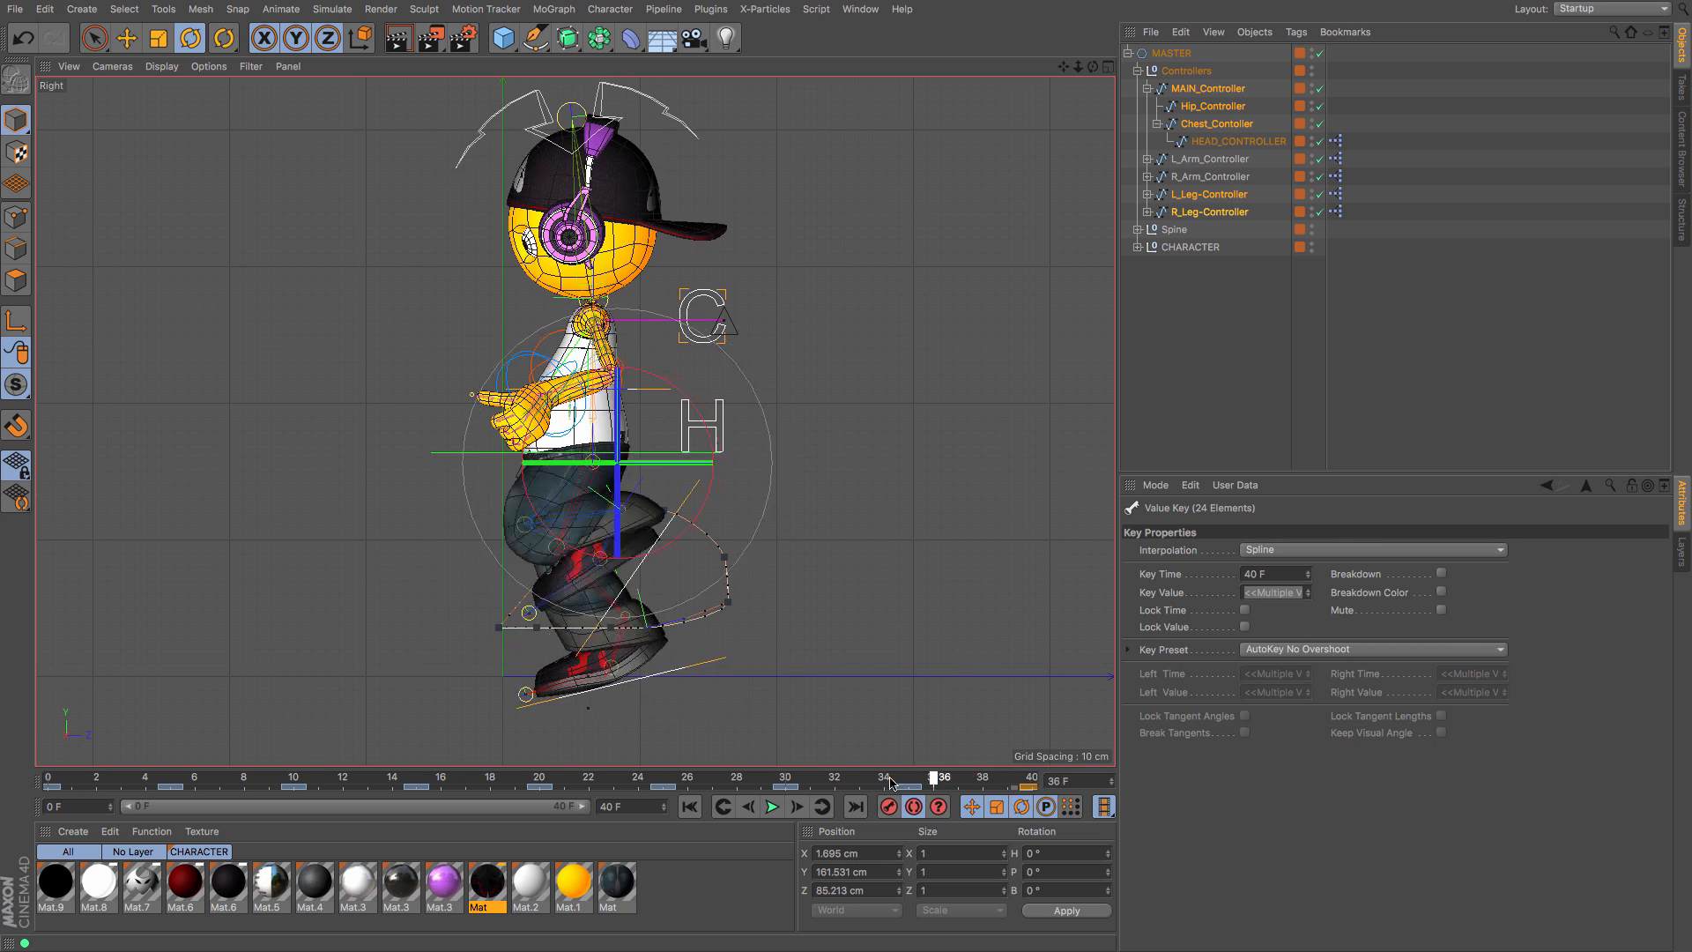
{"action": "left_click_drag", "start_coordinate": [832, 780], "coordinate": [785, 781]}
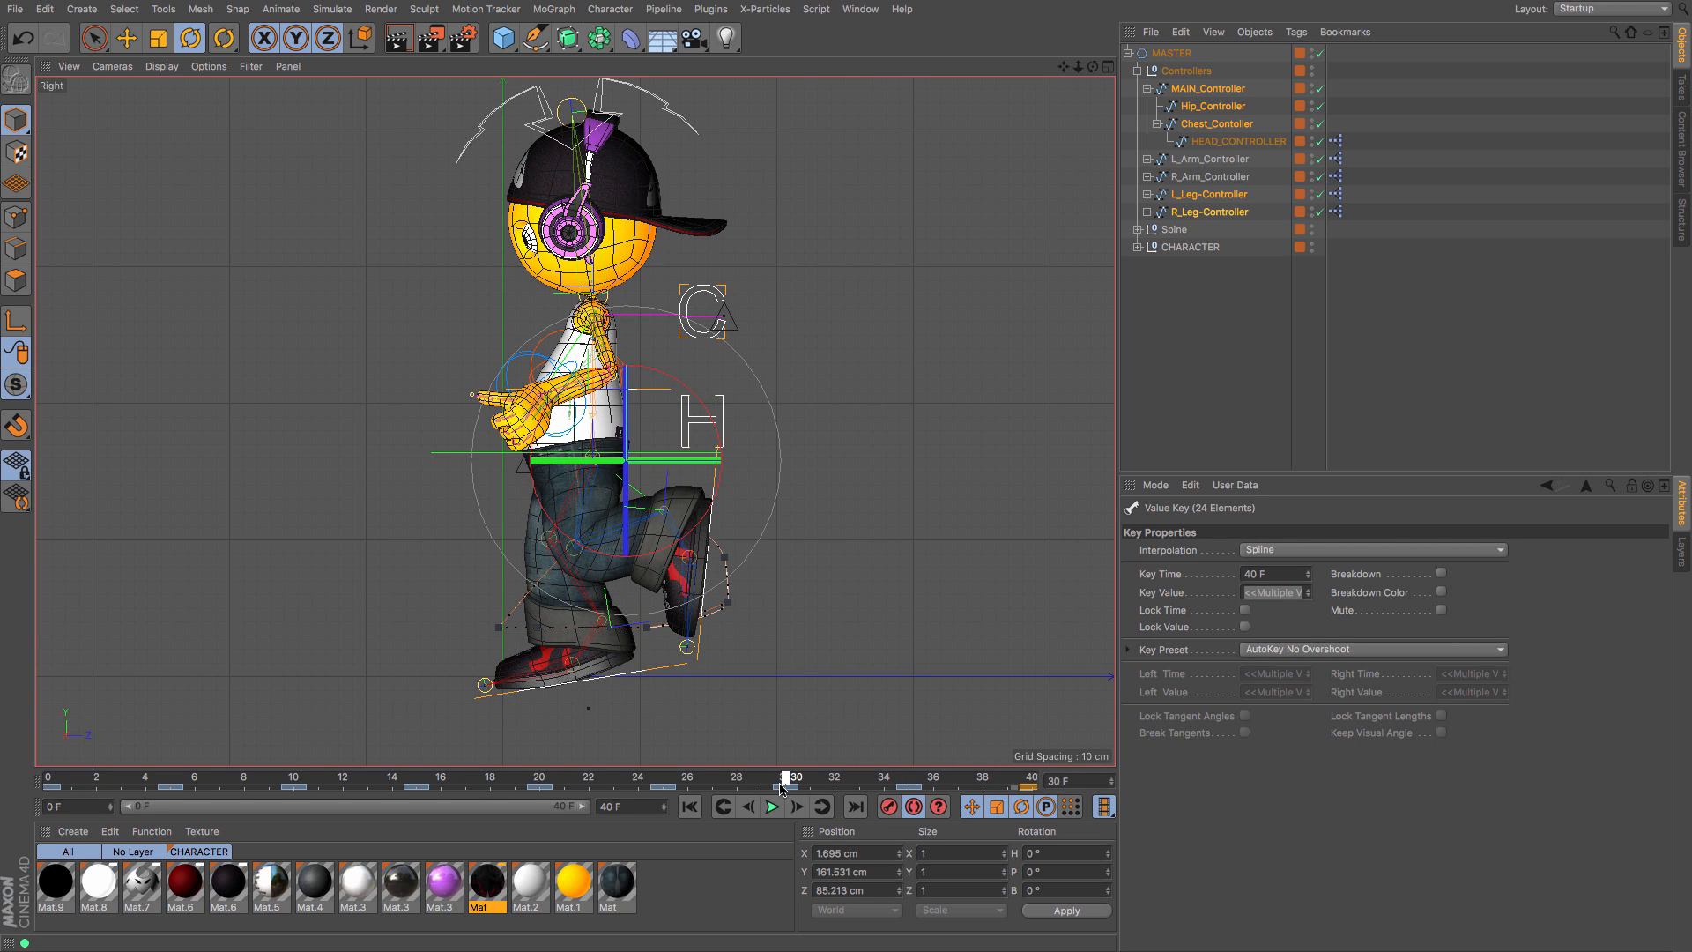
{"action": "left_click", "coordinate": [620, 676]}
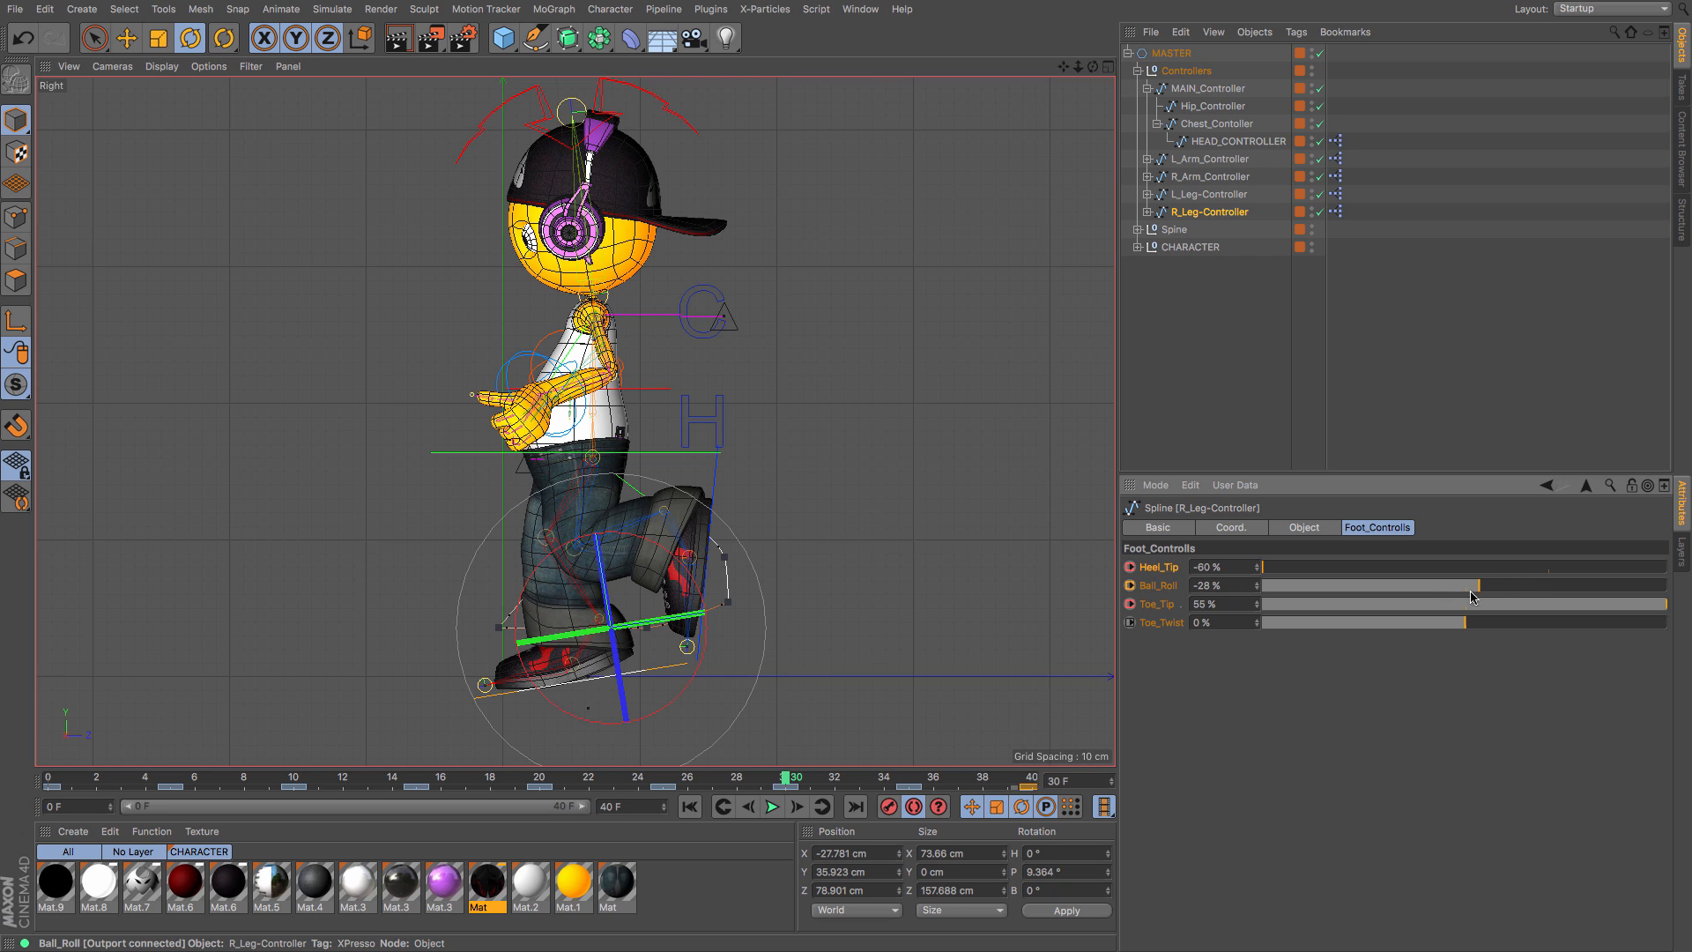
{"action": "left_click_drag", "start_coordinate": [1523, 589], "coordinate": [1528, 597]}
{"action": "key", "text": "ctrl+z"}
{"action": "key", "text": "ctrl+z"}
{"action": "key", "text": "ctrl+z"}
{"action": "key", "text": "ctrl+z"}
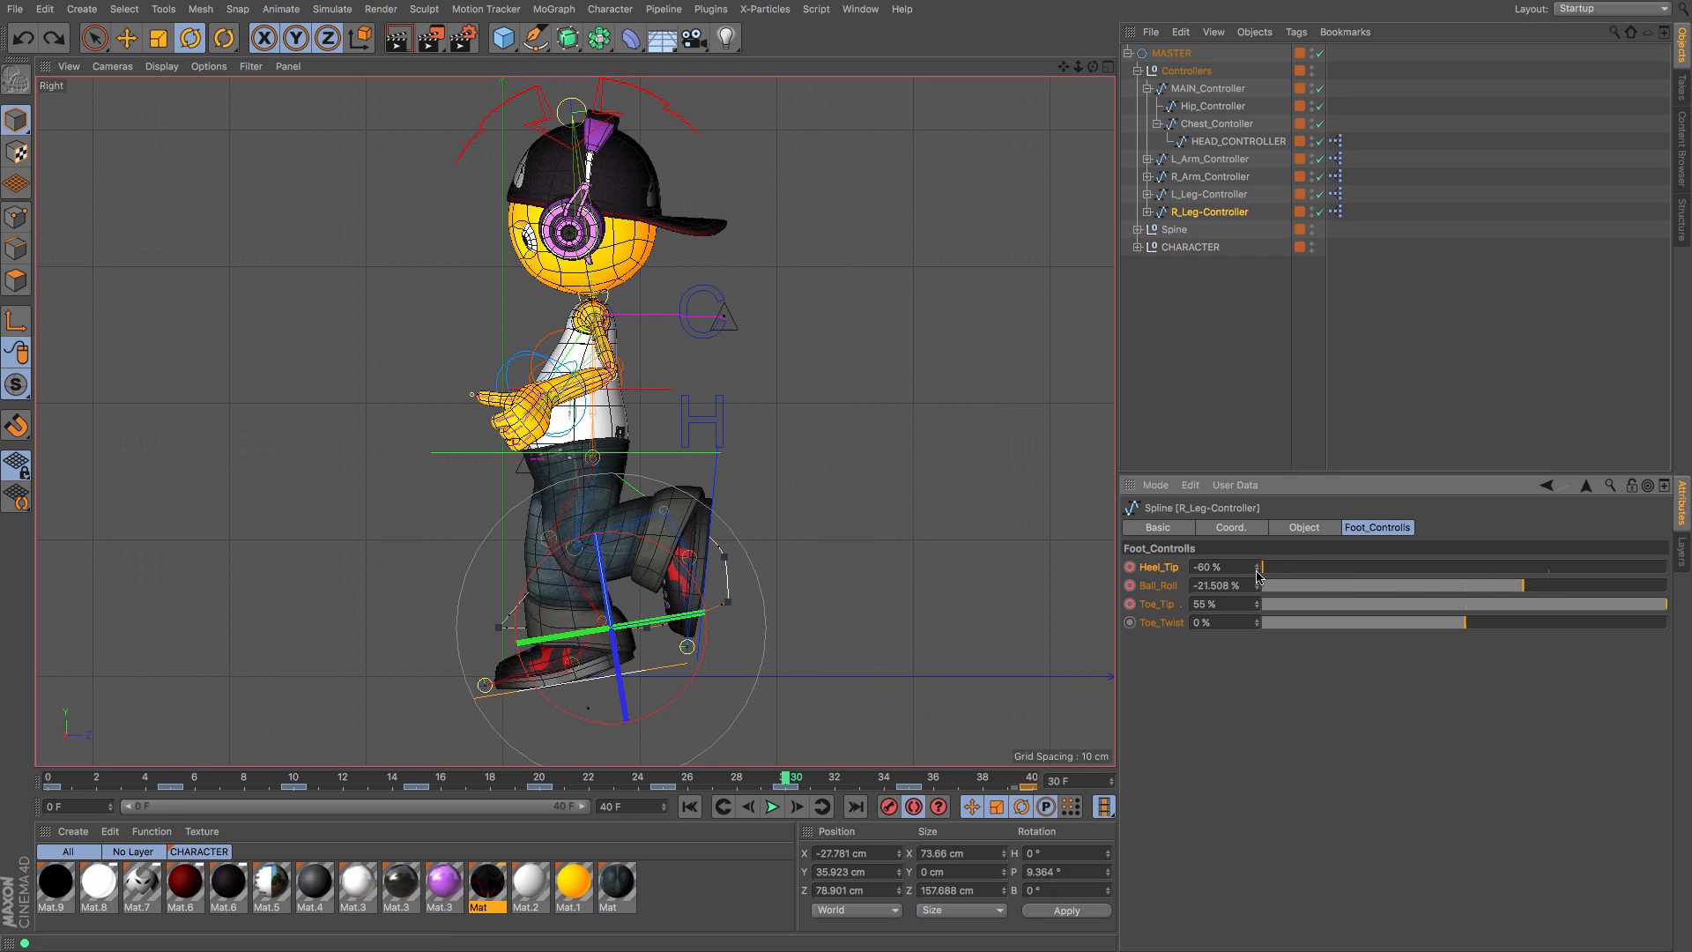
Step: Set R_Leg-Controller's Heel_Tip at frame 30 to -42 % and check the motion through to frame 40
{"action": "left_click_drag", "start_coordinate": [1281, 567], "coordinate": [1349, 567]}
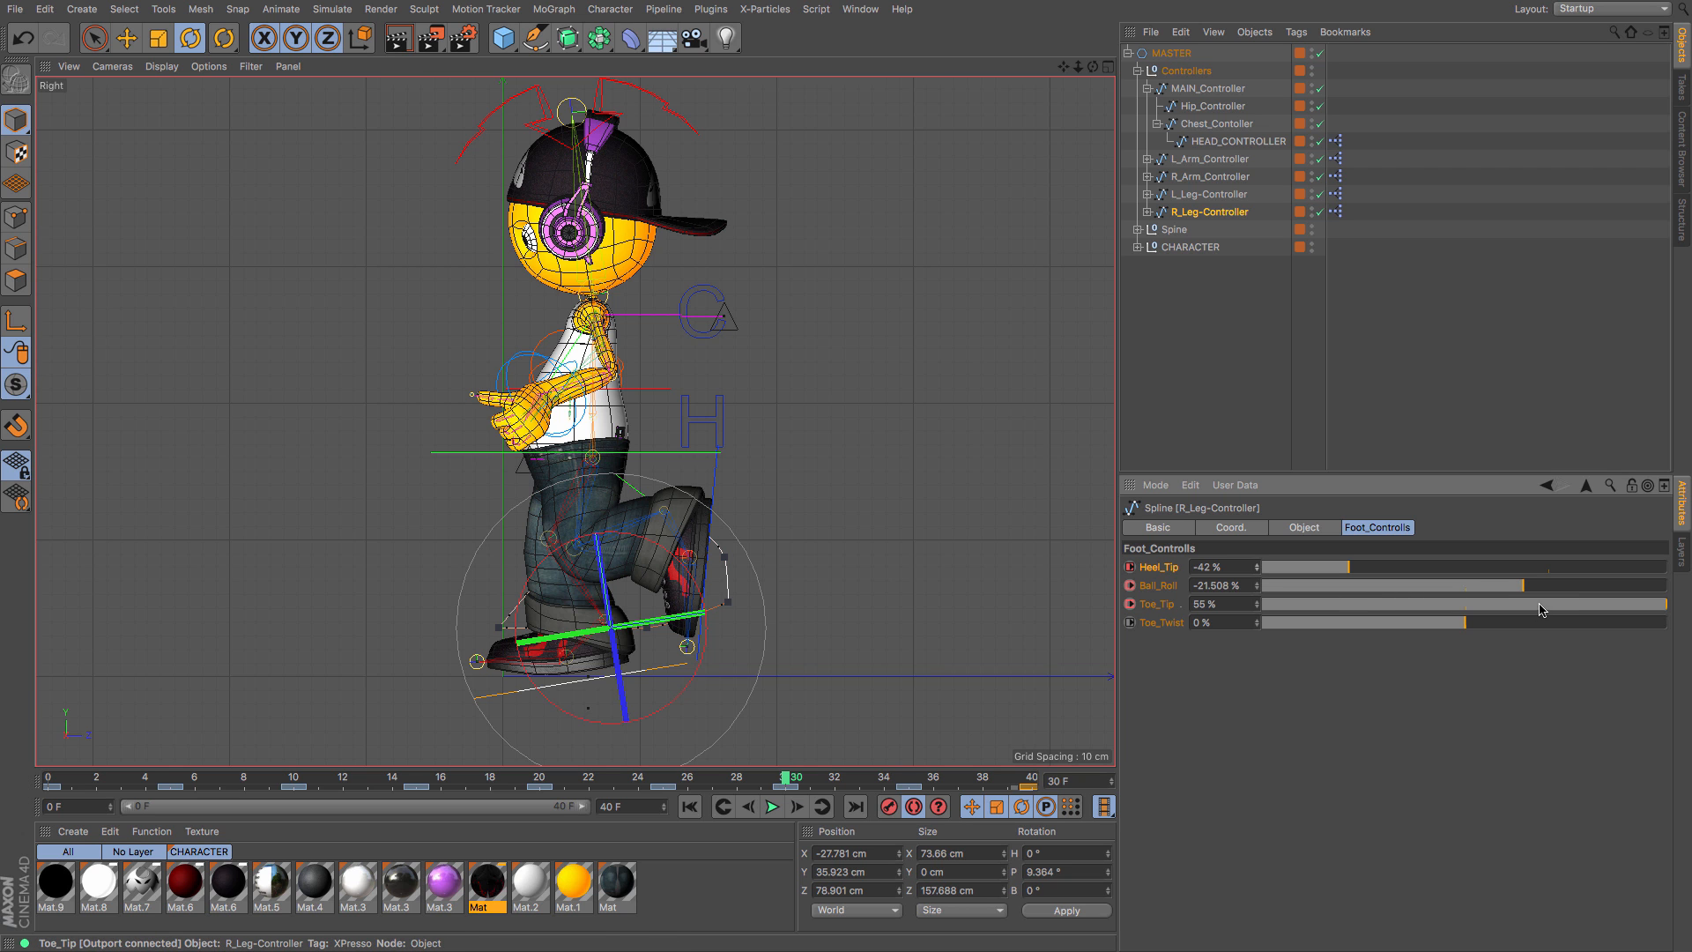
{"action": "left_click_drag", "start_coordinate": [793, 775], "coordinate": [1102, 866]}
Step: Show the character in the perspective view with plain Gouraud Shading and hide the Spine group in the viewport
{"action": "key", "text": "F1"}
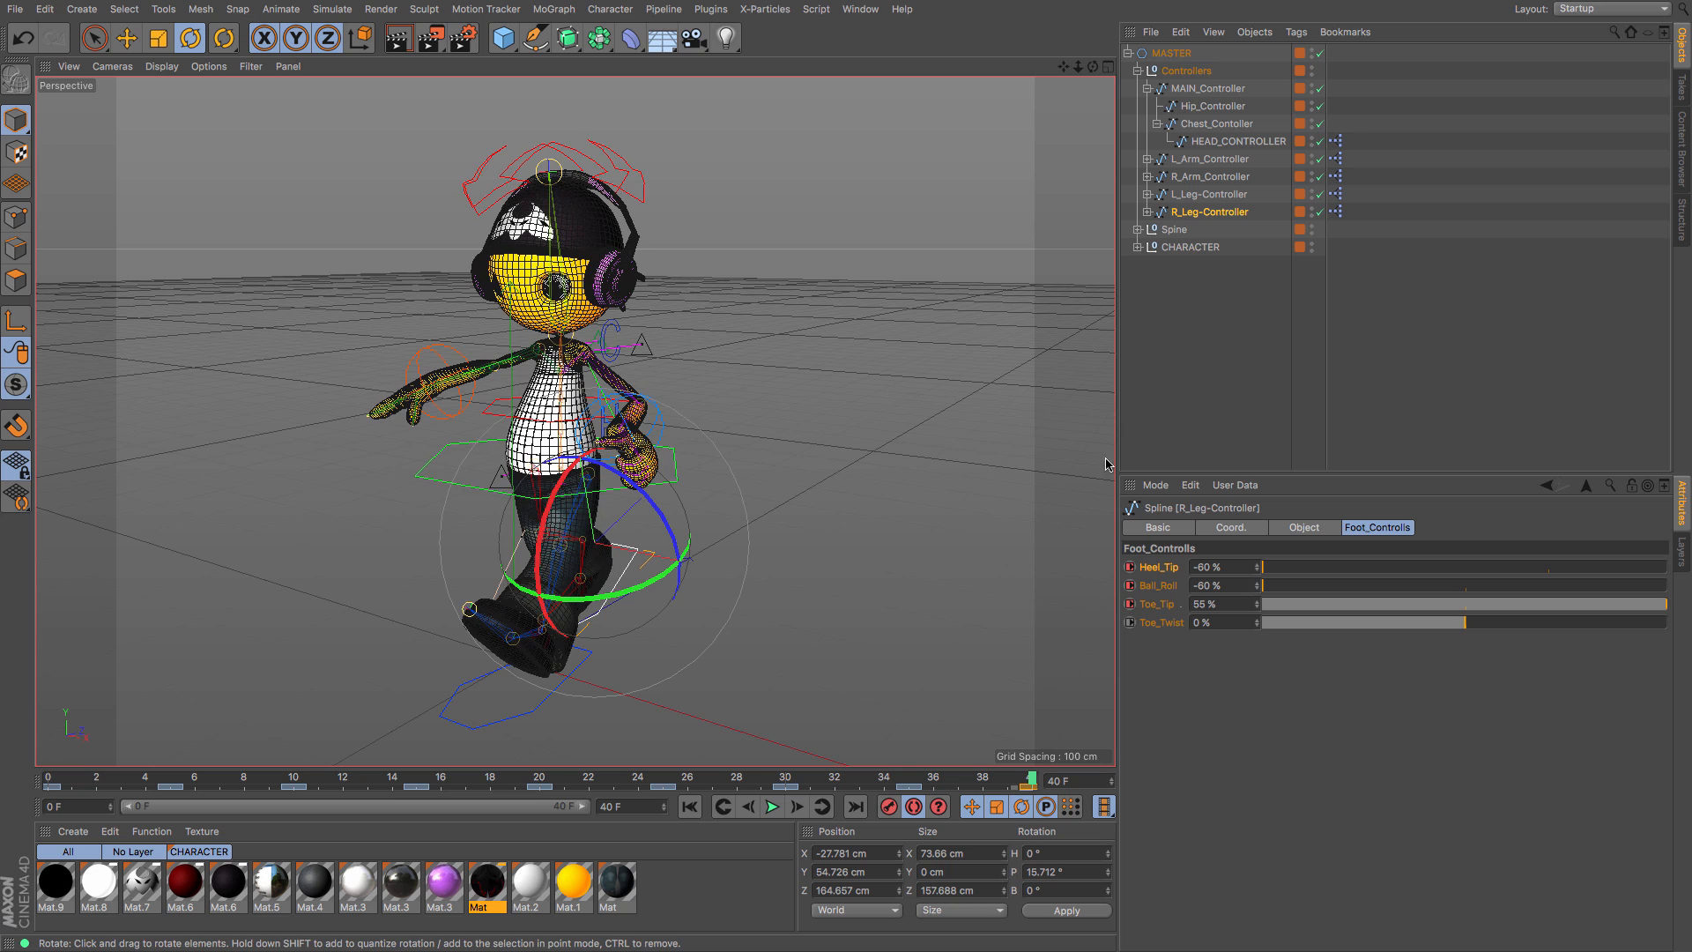
{"action": "left_click", "coordinate": [997, 558]}
{"action": "left_click", "coordinate": [161, 66]}
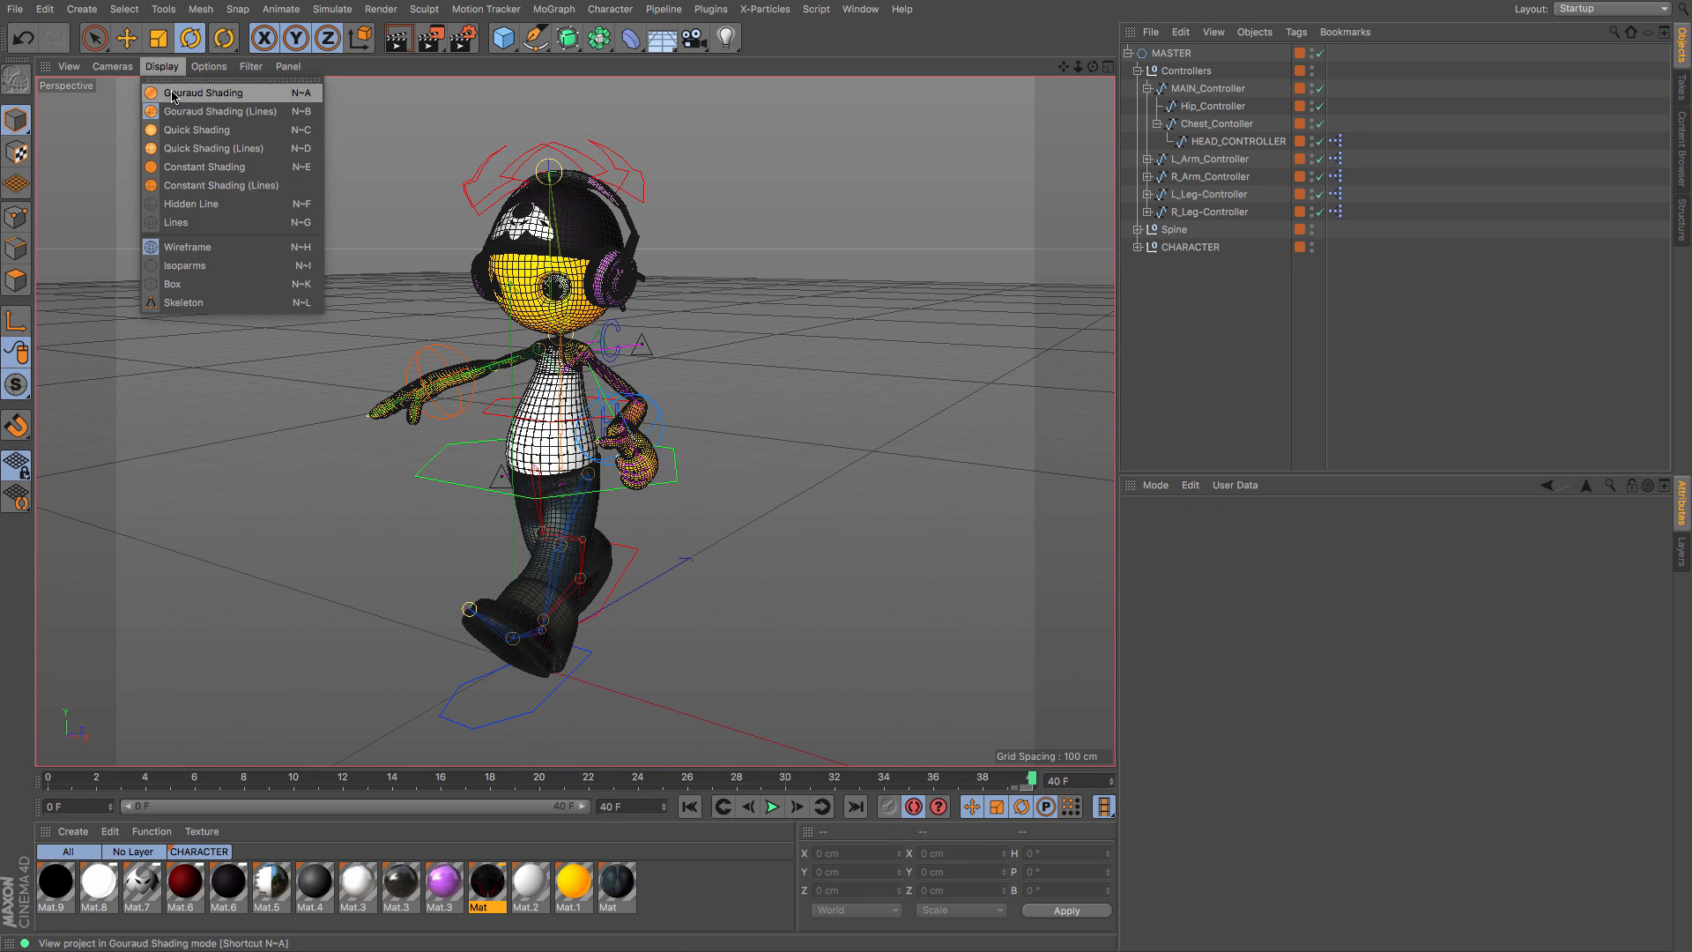
{"action": "left_click", "coordinate": [180, 83]}
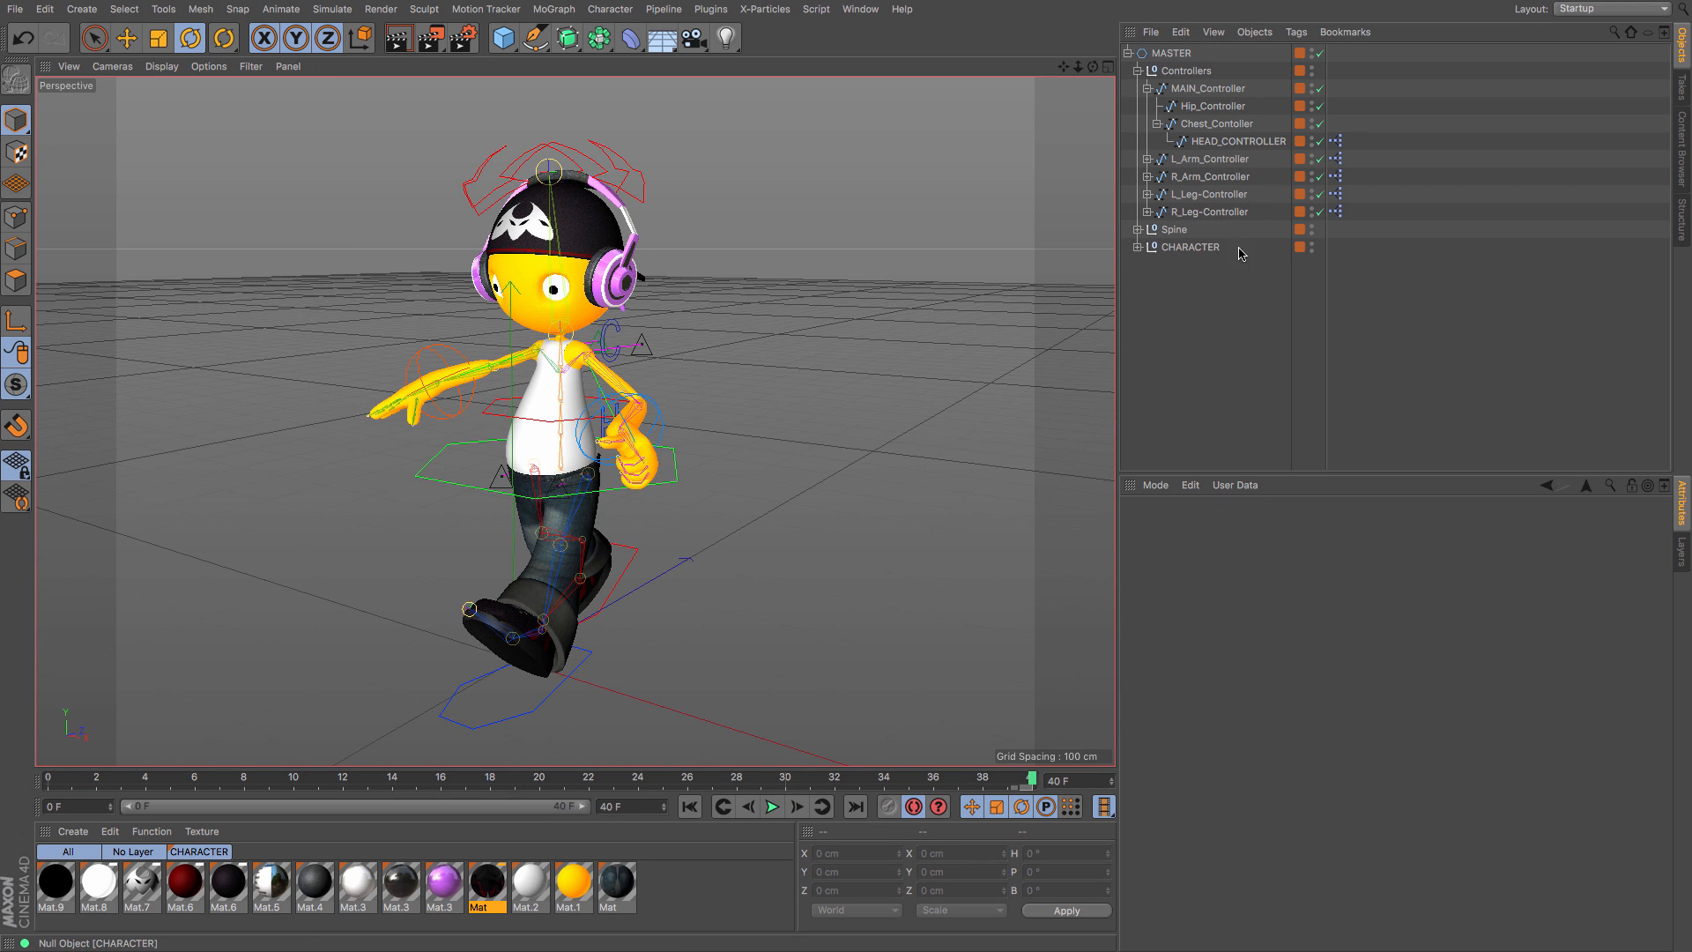
{"action": "left_click", "coordinate": [1313, 226]}
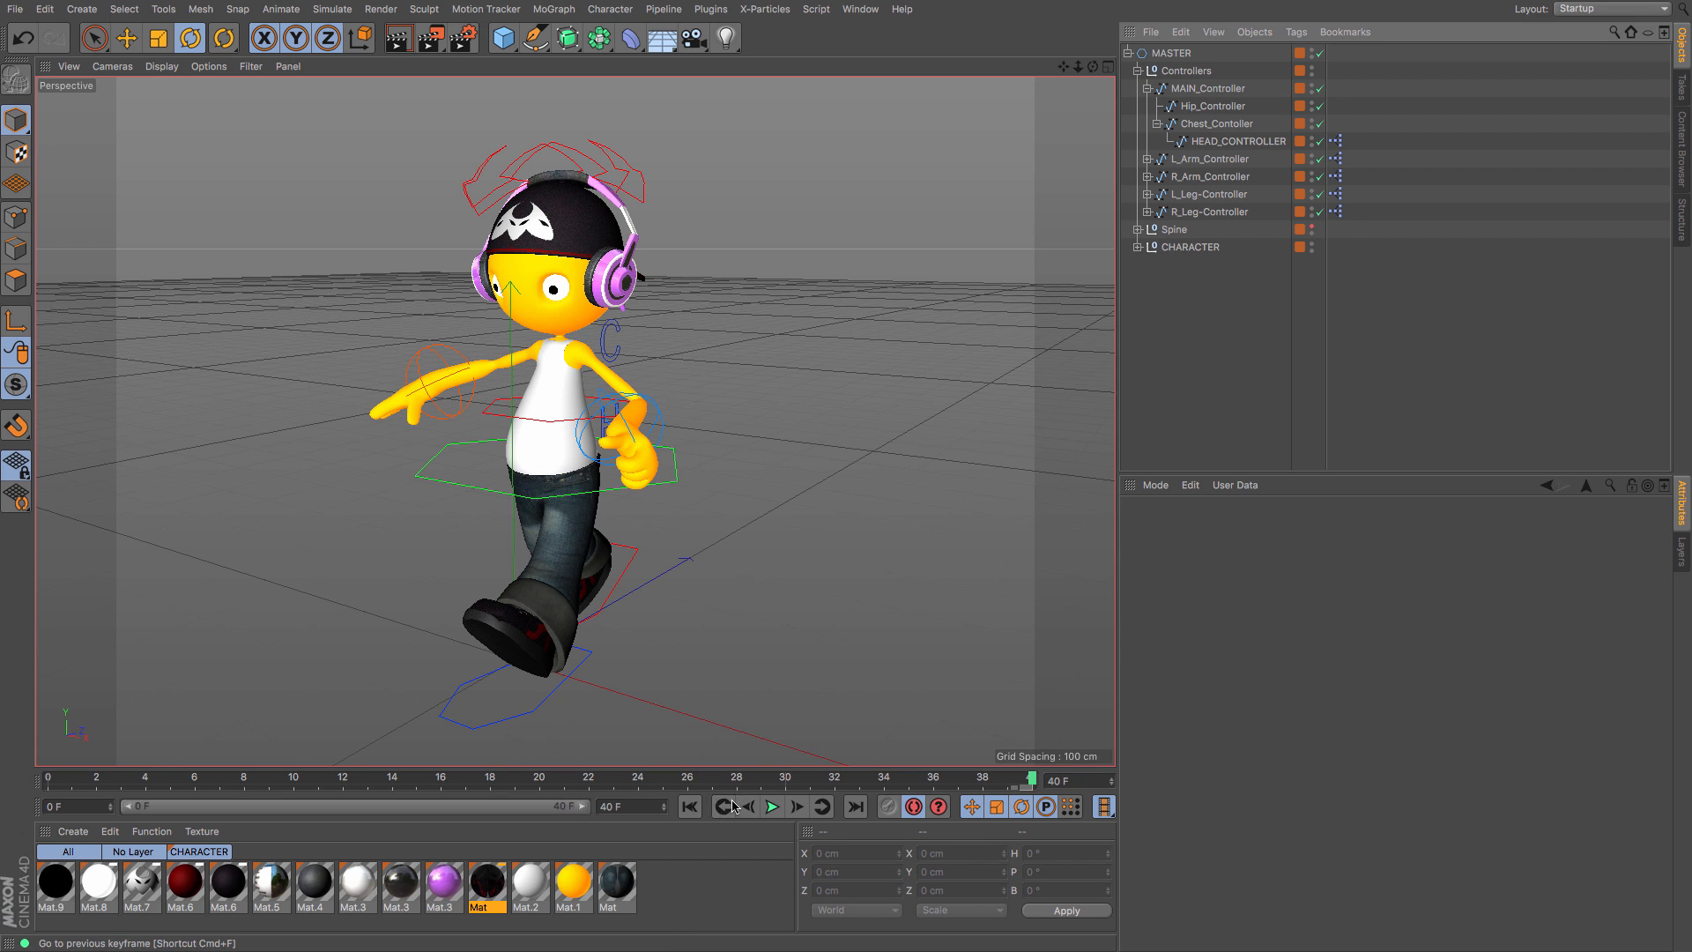
Step: Play the shaded walk cycle from the start in the perspective view and stop it after review
{"action": "left_click", "coordinate": [689, 807]}
{"action": "left_click", "coordinate": [772, 807]}
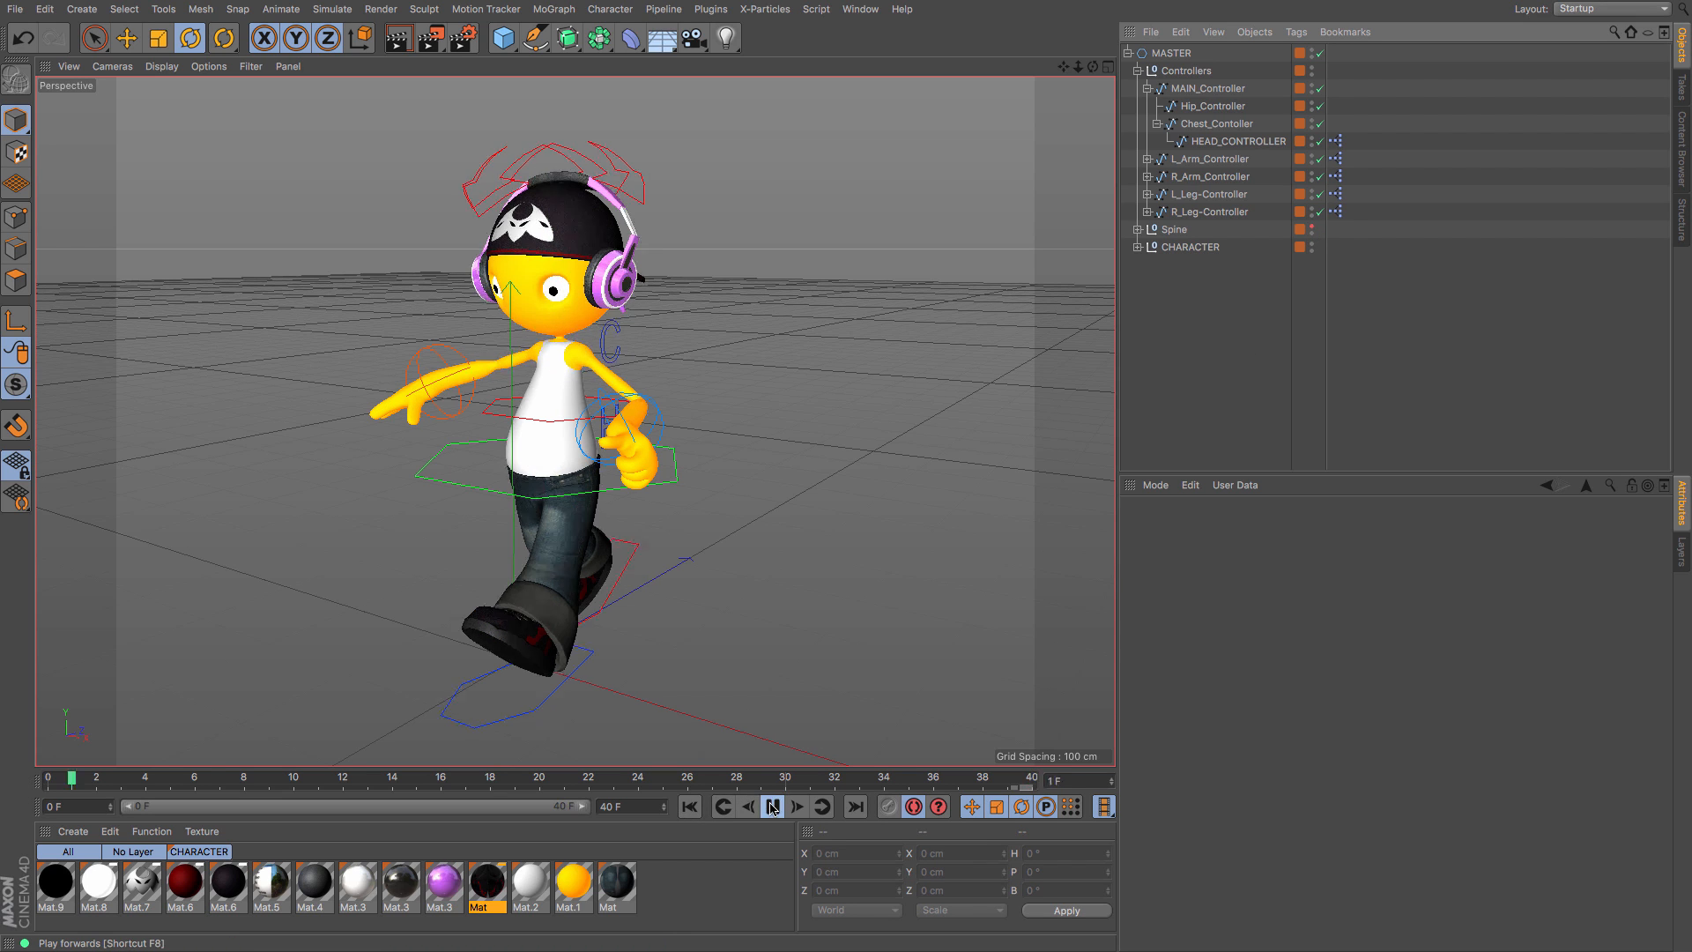
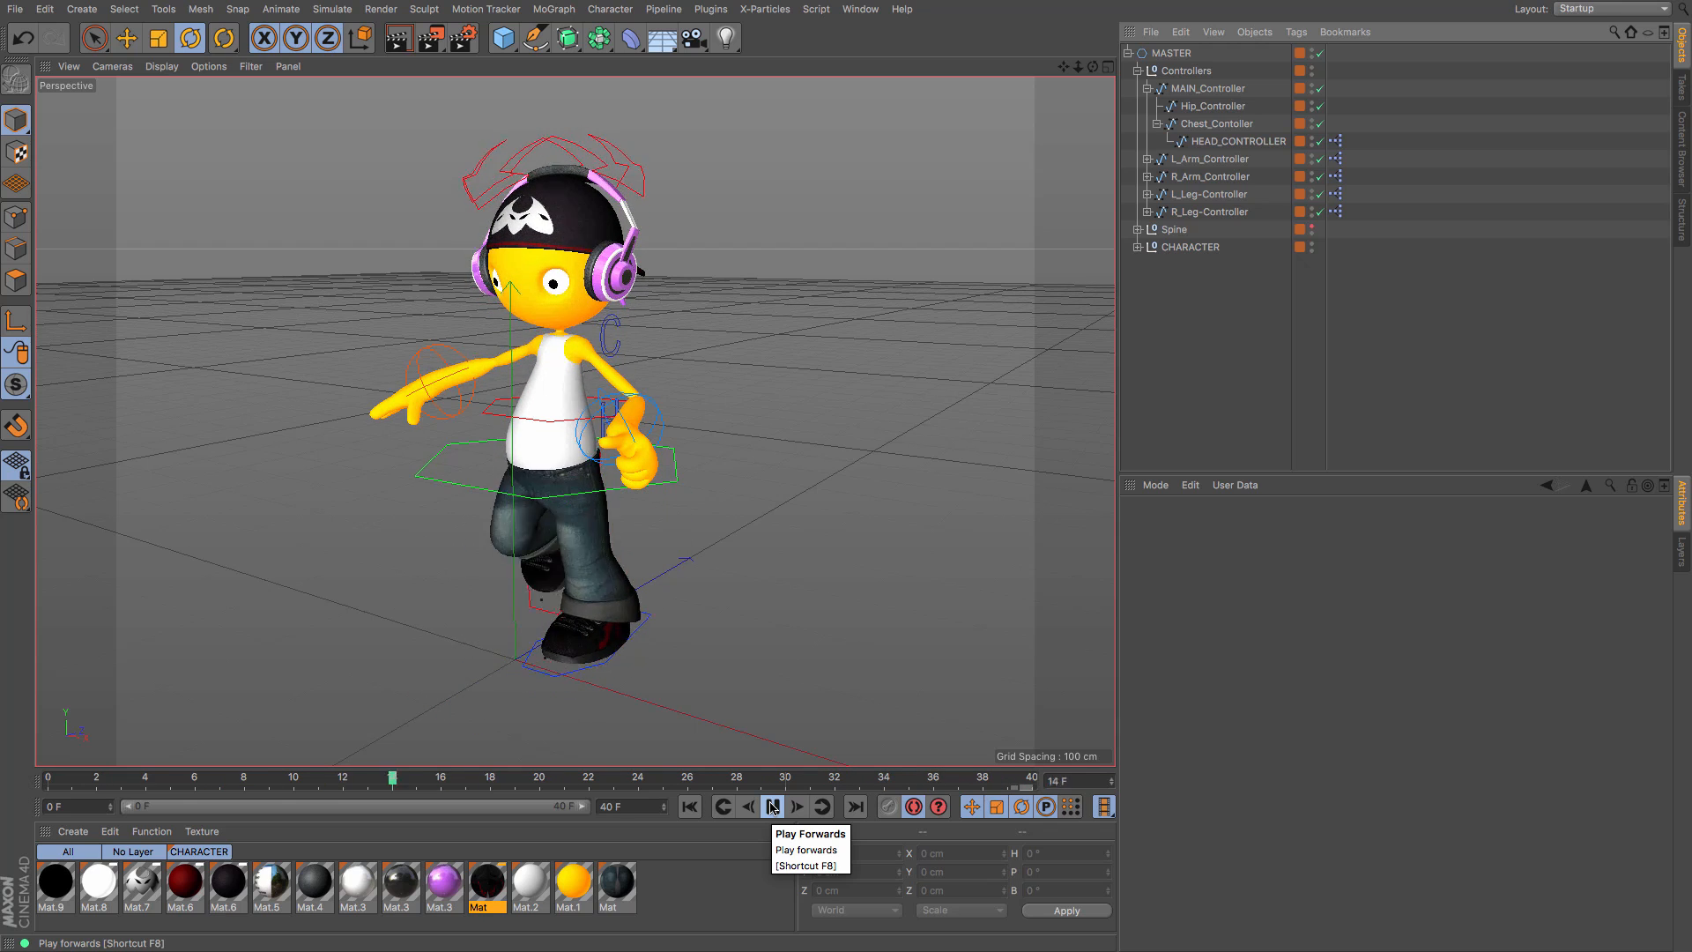
{"action": "left_click", "coordinate": [772, 808]}
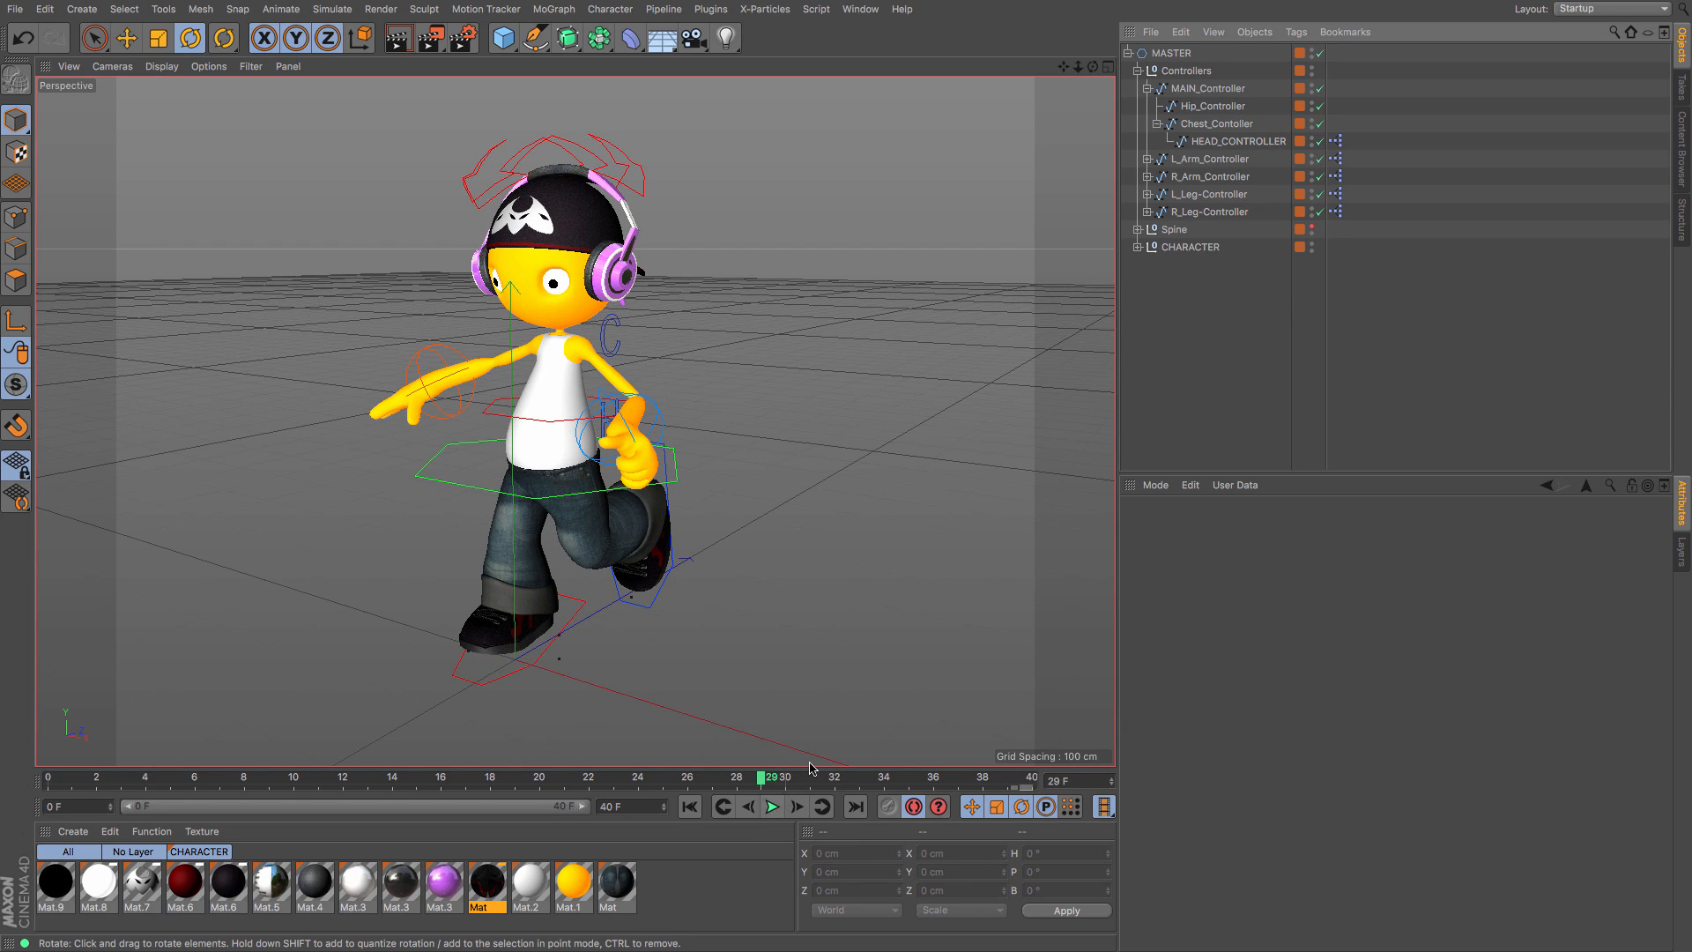
Step: Rotate L_Arm_Controller at frame 0 to about H -182°, P -42° and B -104°
{"action": "left_click_drag", "start_coordinate": [1093, 67], "coordinate": [1014, 53]}
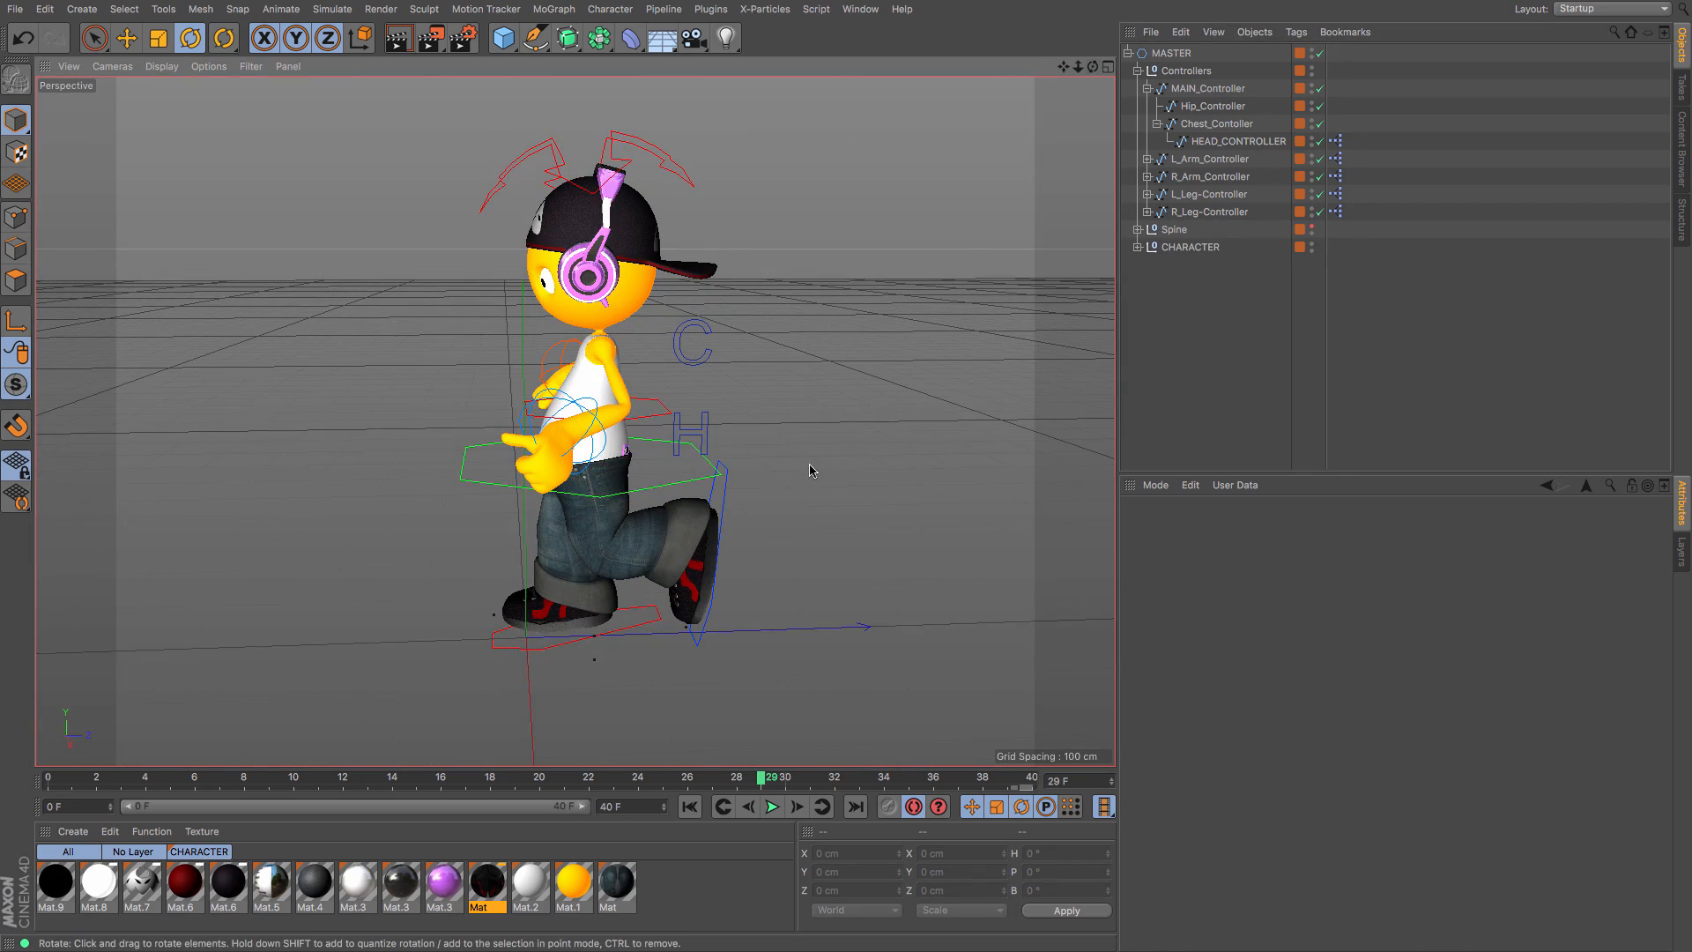
{"action": "left_click_drag", "start_coordinate": [641, 781], "coordinate": [0, 753]}
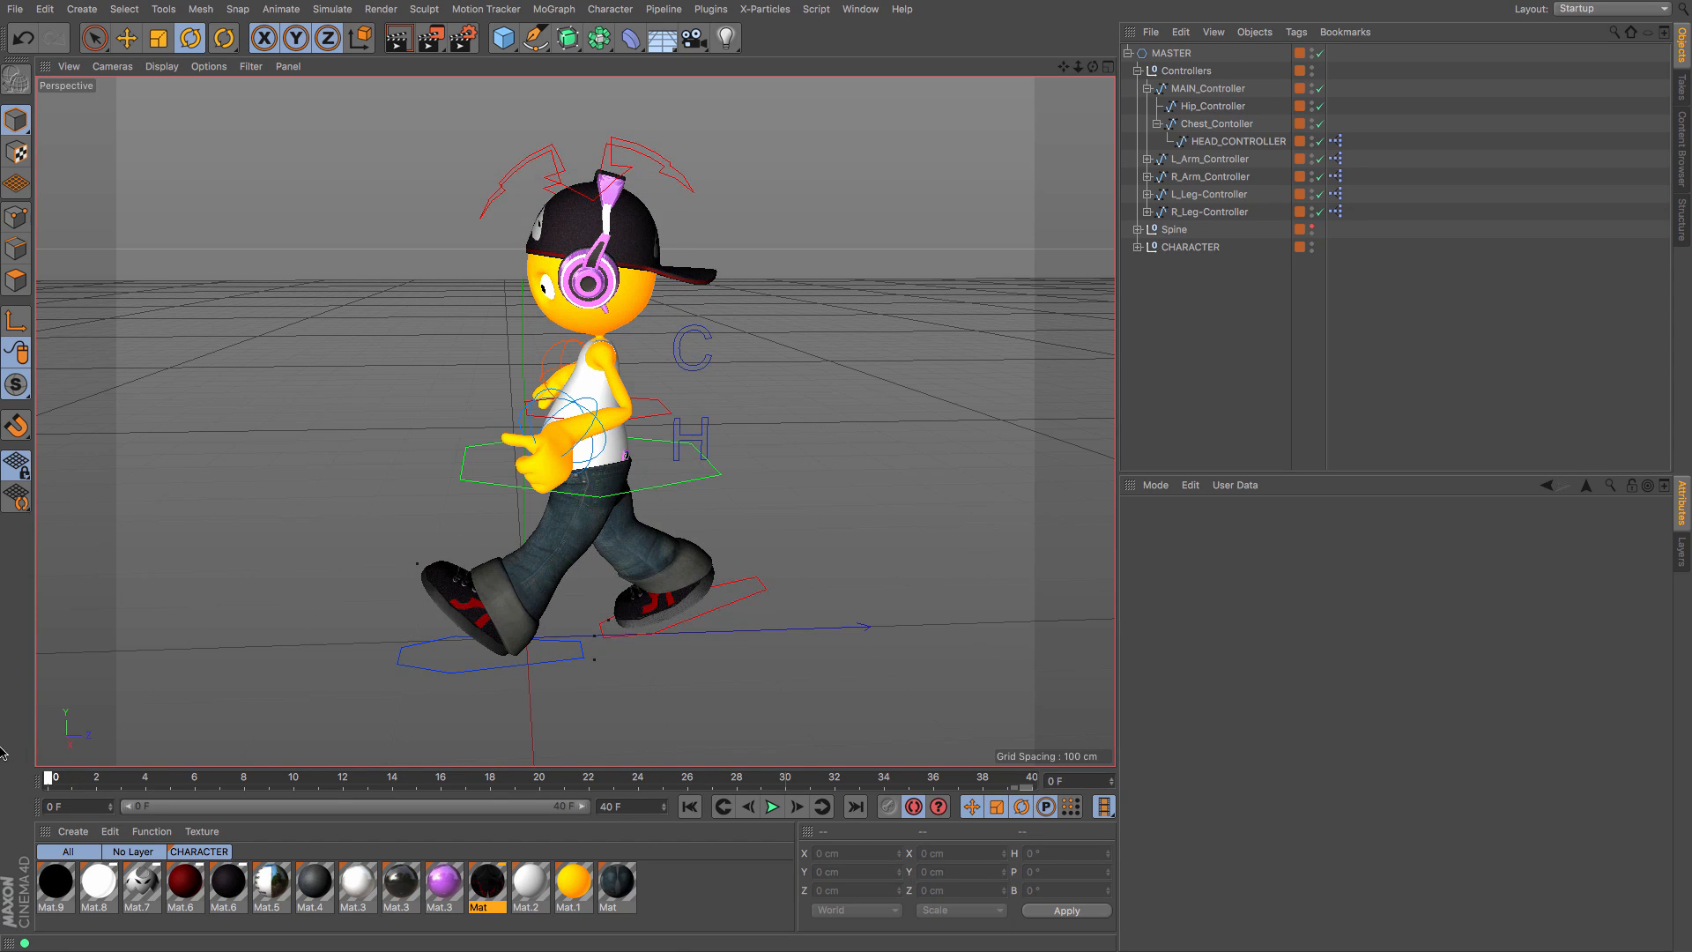
{"action": "left_click", "coordinate": [591, 432]}
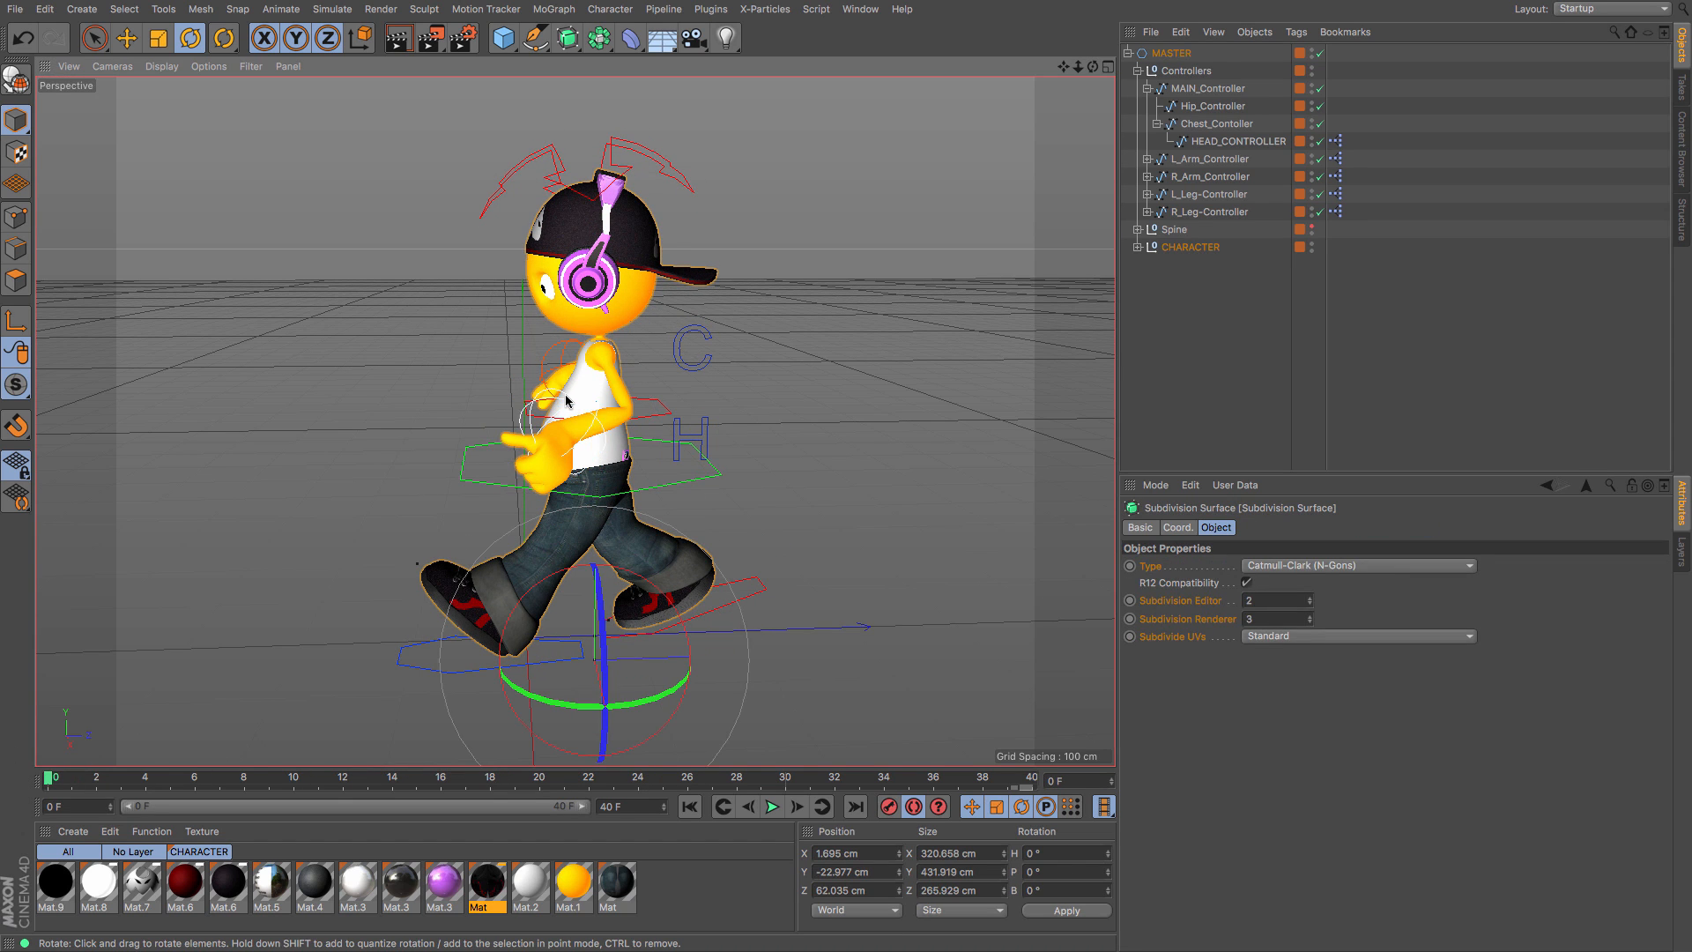
{"action": "left_click", "coordinate": [525, 415]}
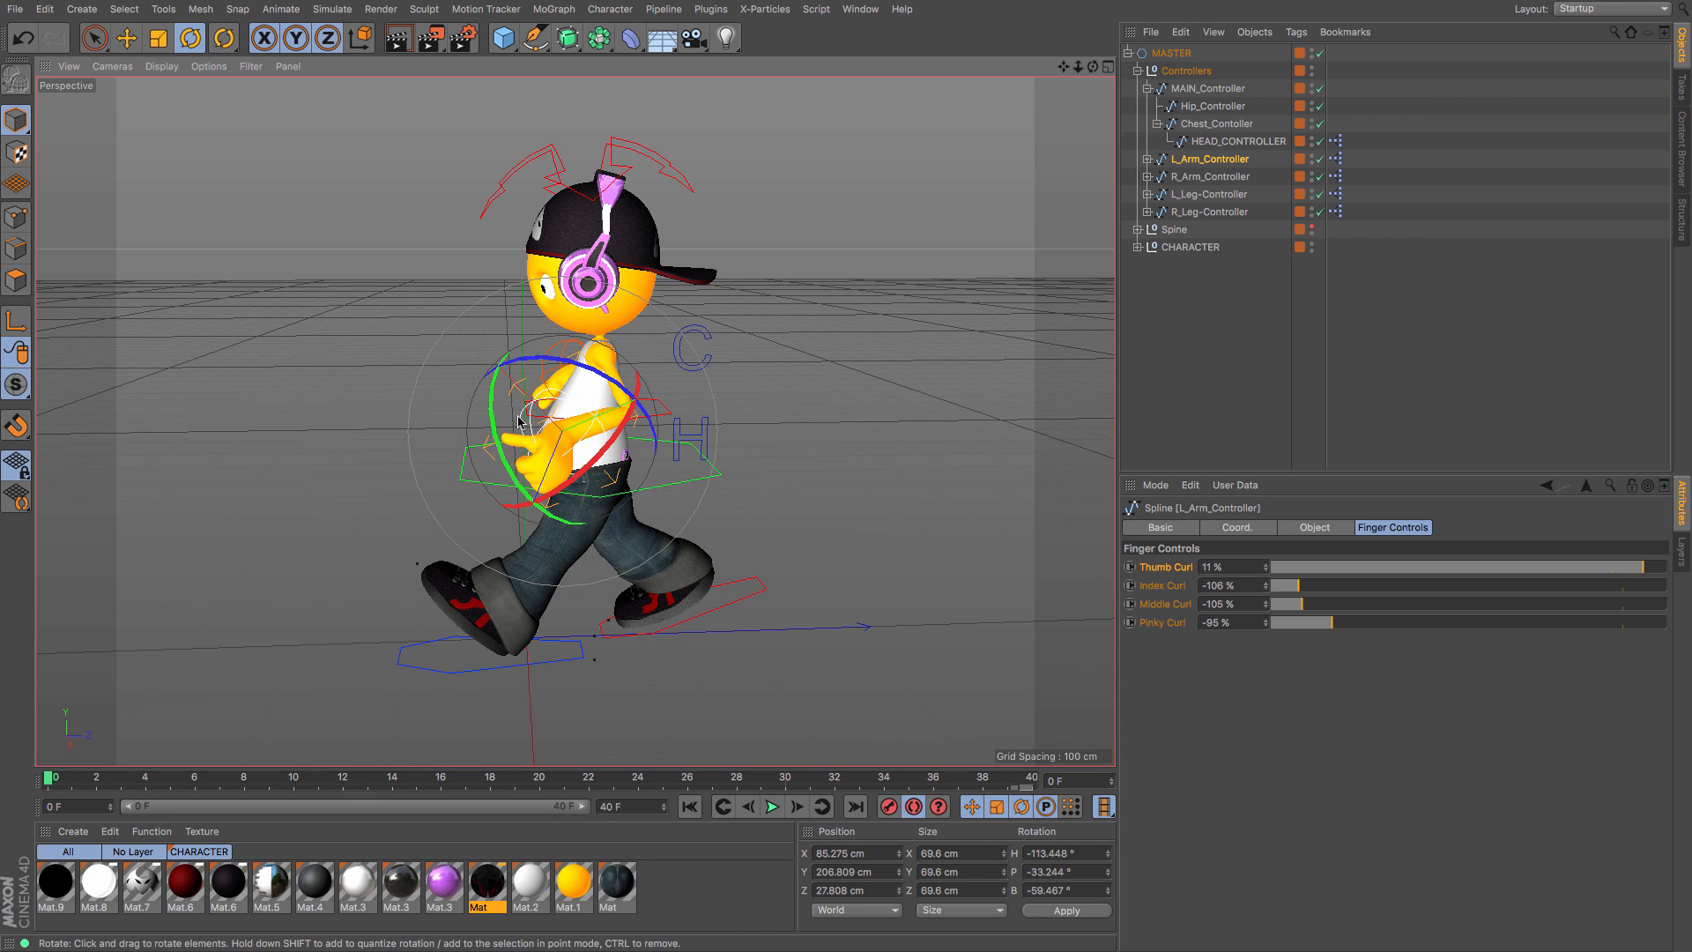
{"action": "left_click_drag", "start_coordinate": [600, 418], "coordinate": [569, 471]}
Step: Lower L_Arm_Controller at frame 0 to about X 68 cm, Y 162 cm and Z 22 cm, beside the hip
{"action": "key", "text": "F4"}
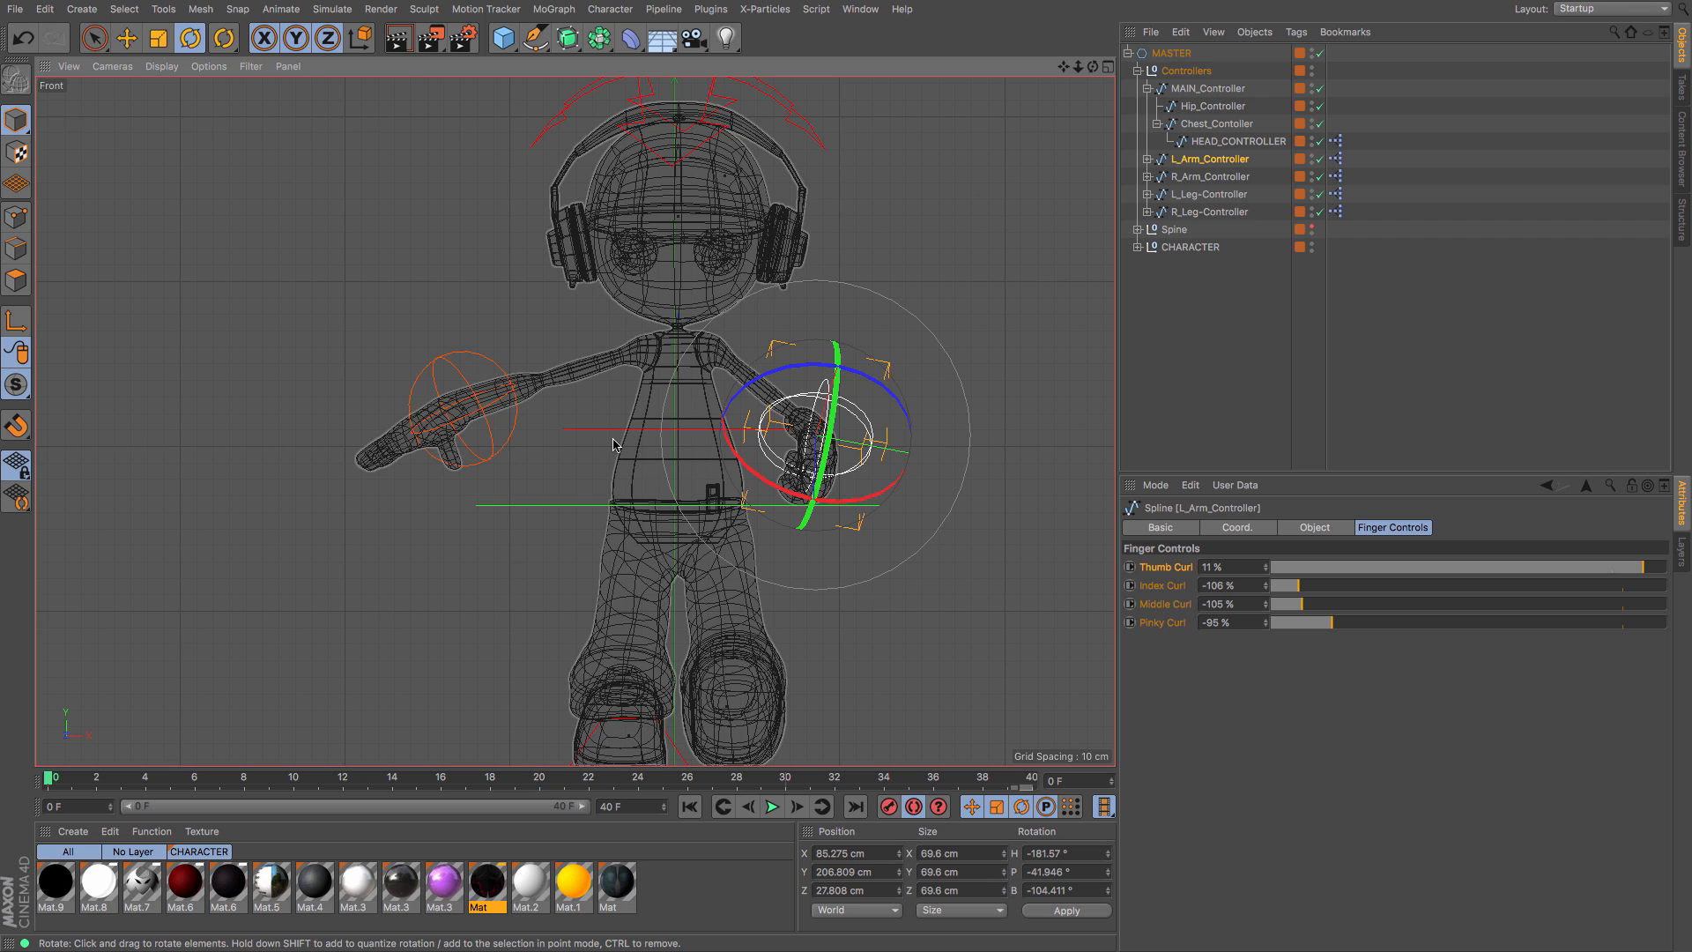
{"action": "key", "text": "e"}
{"action": "left_click_drag", "start_coordinate": [343, 141], "coordinate": [291, 297]}
{"action": "key", "text": "F3"}
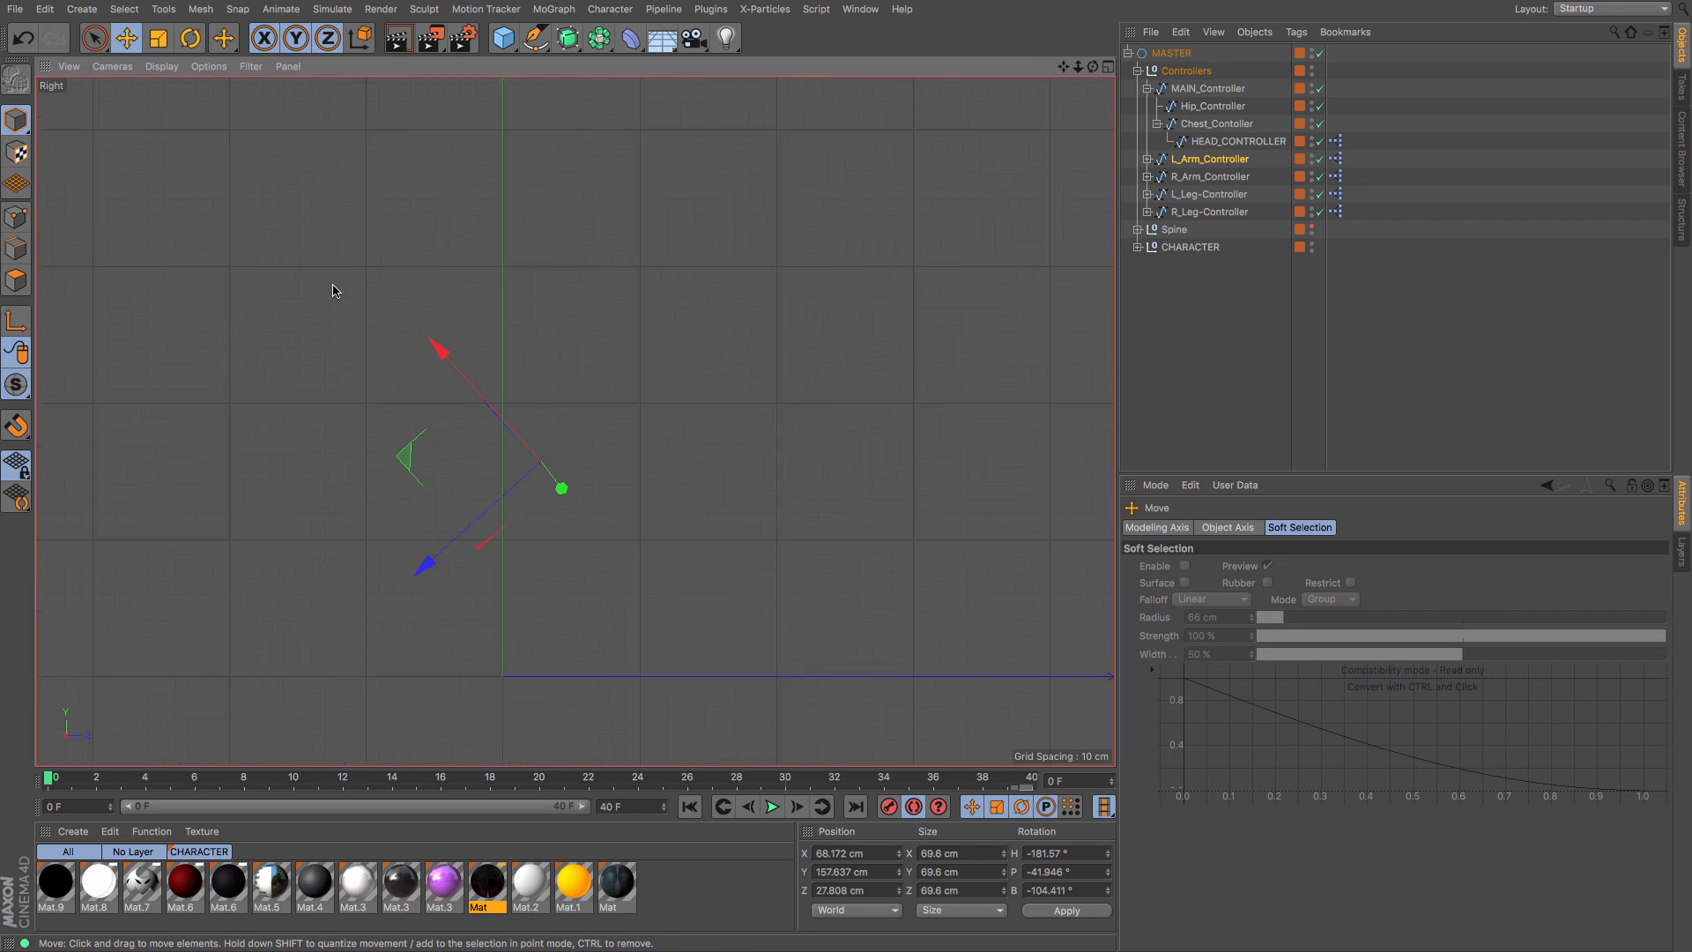
{"action": "key", "text": "ctrl+z"}
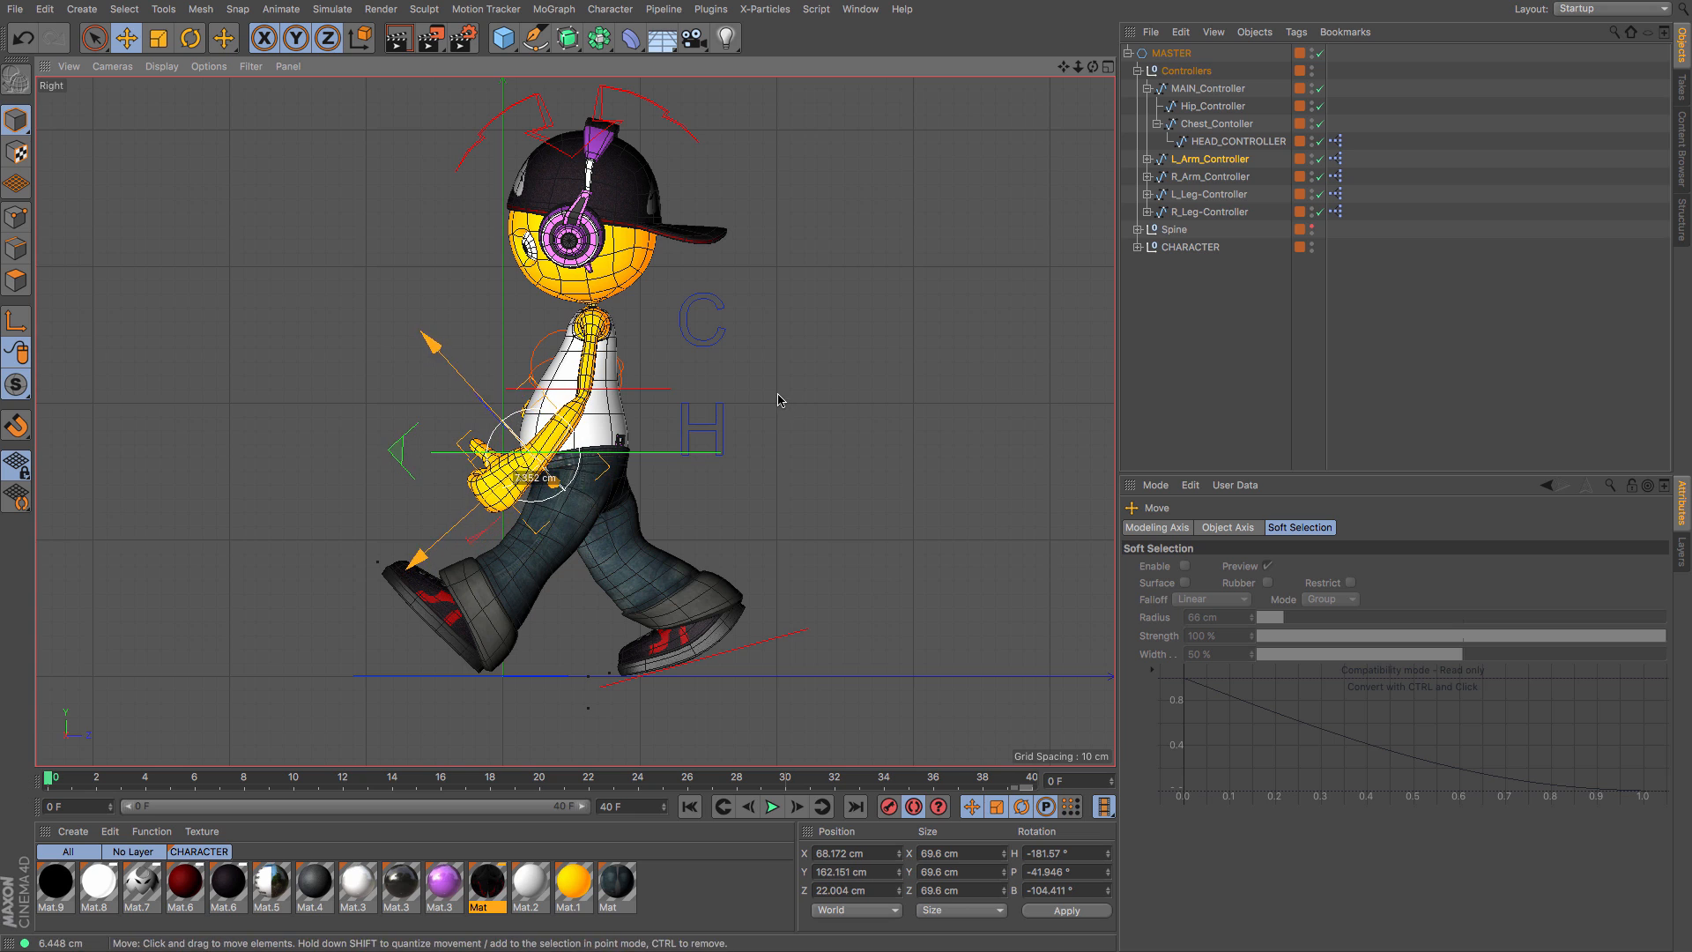
Step: Relax L_Arm_Controller's fingers with Thumb Curl at -28 % and Index, Middle and Pinky Curl at -30 %
{"action": "left_click", "coordinate": [1209, 162]}
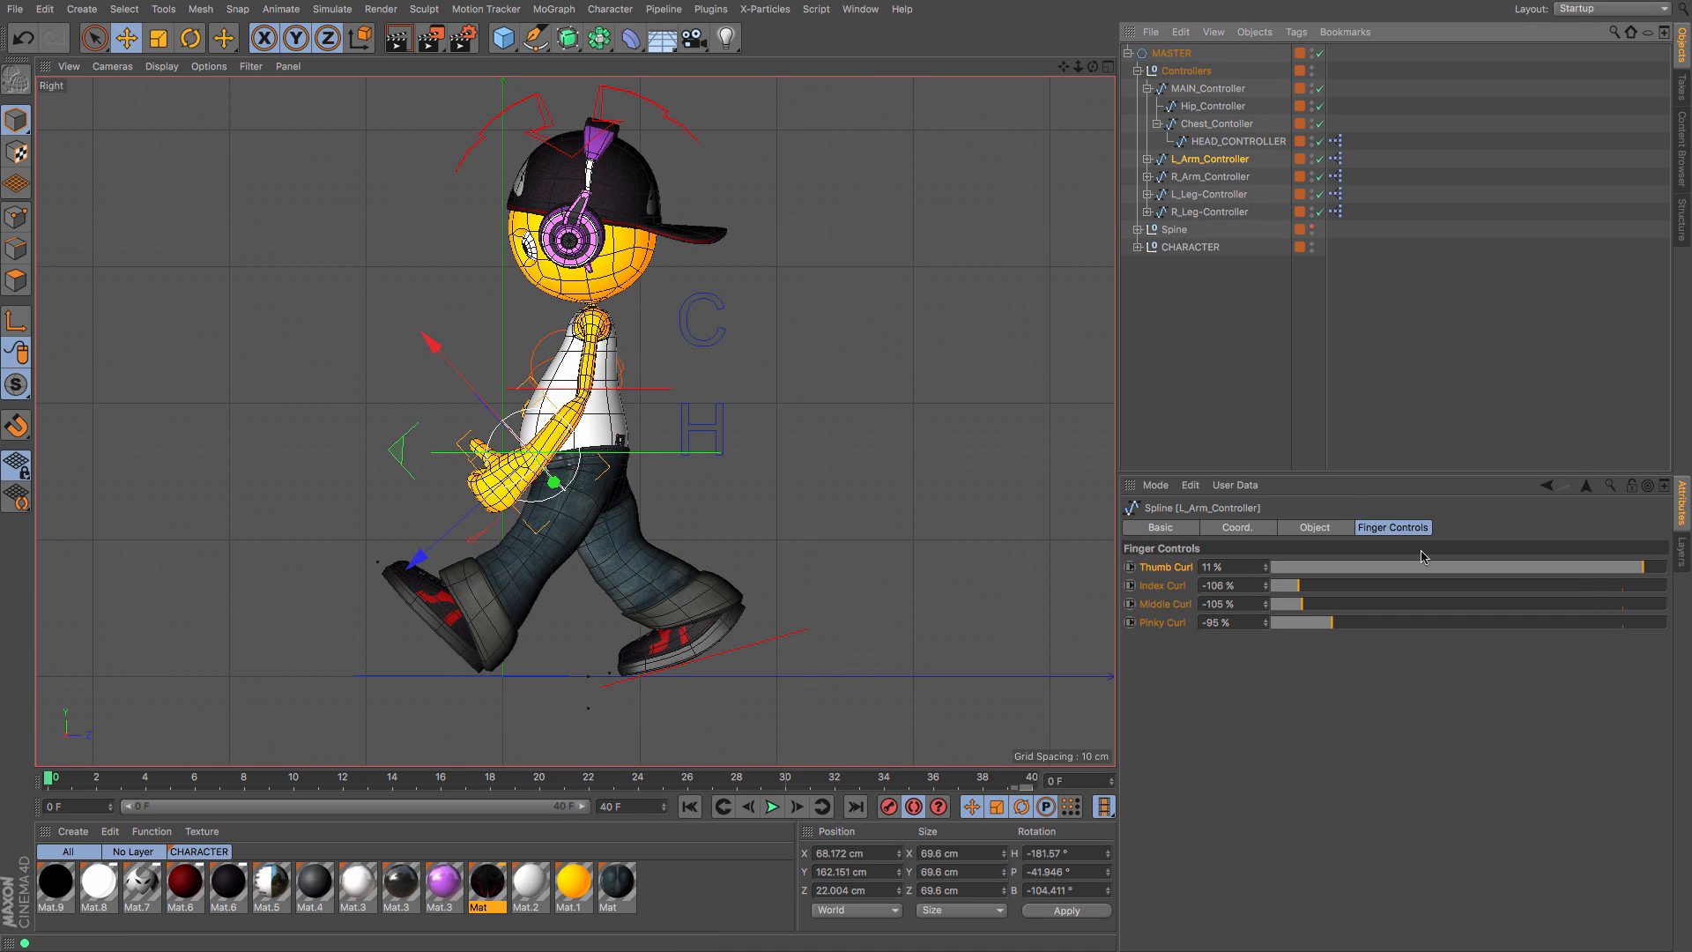
{"action": "left_click", "coordinate": [1490, 567]}
{"action": "left_click", "coordinate": [1494, 585]}
{"action": "left_click", "coordinate": [1494, 604]}
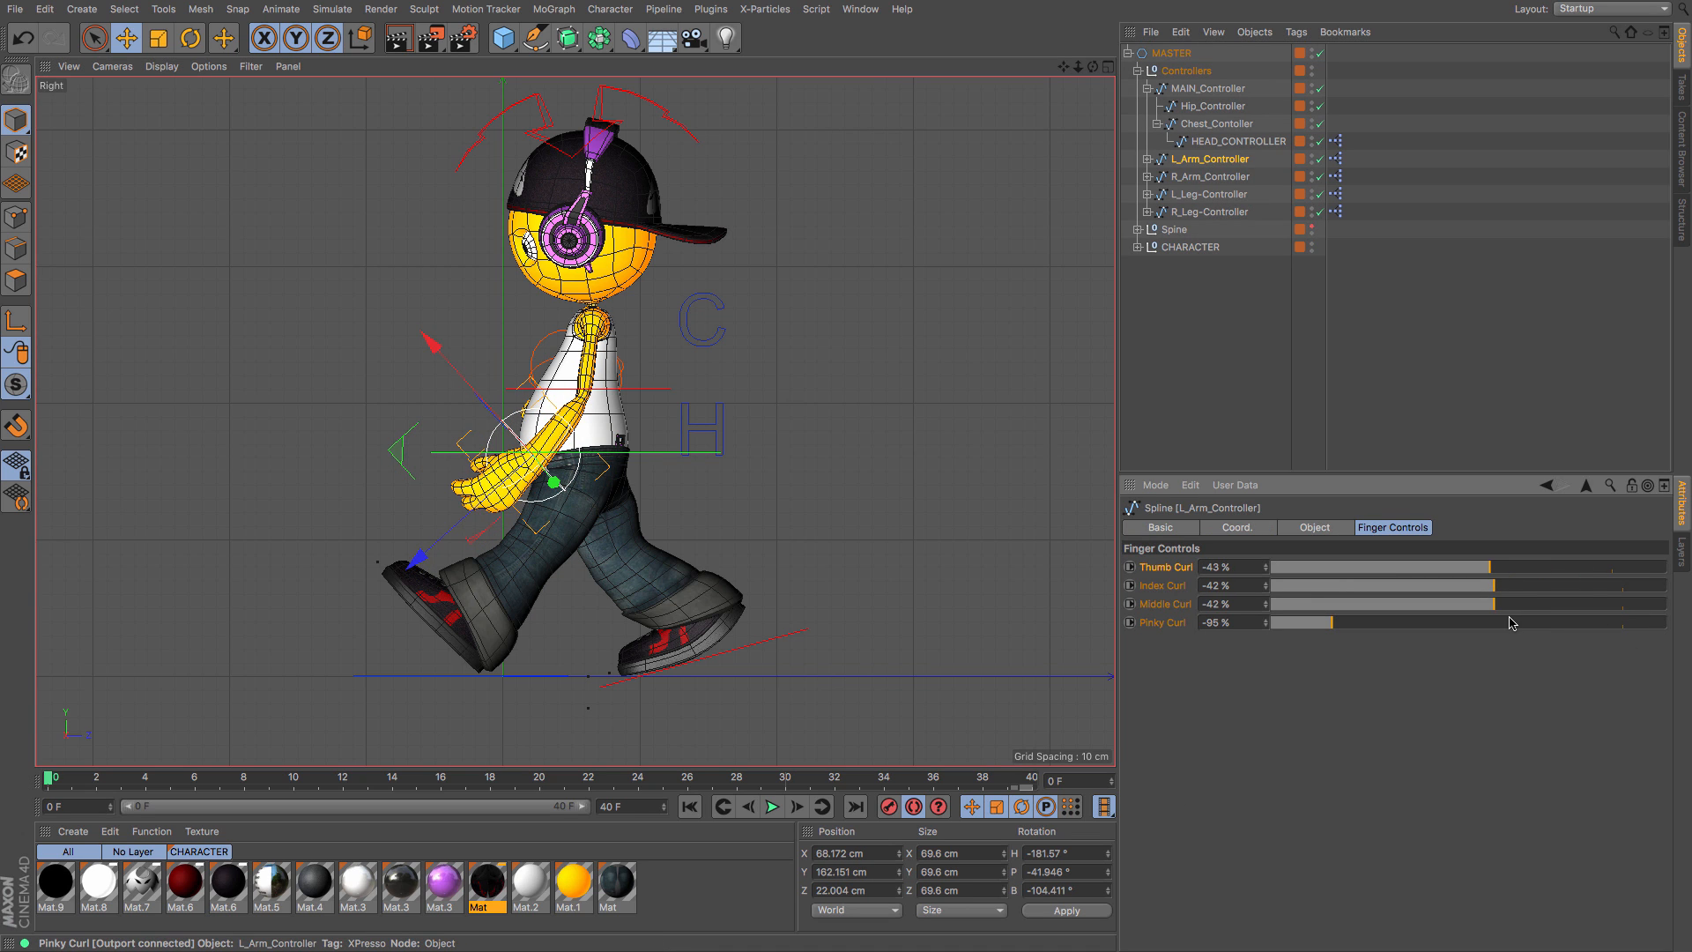
{"action": "left_click", "coordinate": [1511, 622]}
{"action": "left_click", "coordinate": [1531, 622]}
{"action": "left_click", "coordinate": [1531, 604]}
{"action": "left_click", "coordinate": [1531, 586]}
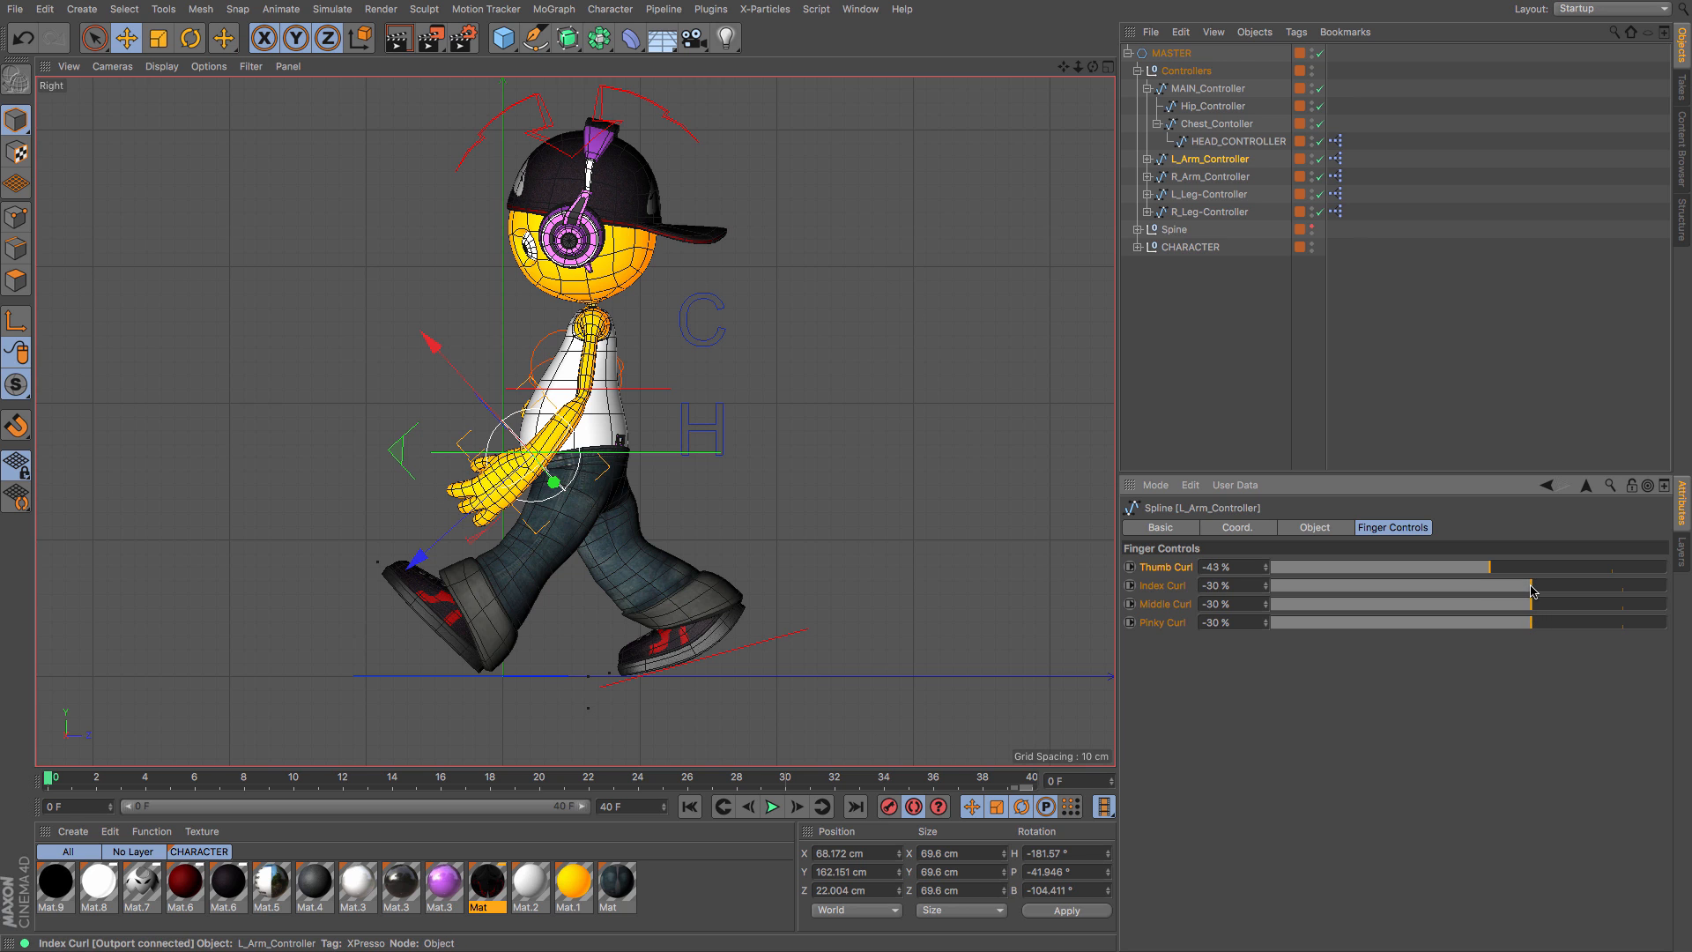
{"action": "left_click_drag", "start_coordinate": [1561, 568], "coordinate": [1532, 587]}
Step: Move L_Arm_Controller at frame 0 slightly outward and up to about X 73 cm, Y 174 cm and Z 23 cm
{"action": "key", "text": "F1"}
{"action": "left_click_drag", "start_coordinate": [1093, 66], "coordinate": [1128, 66]}
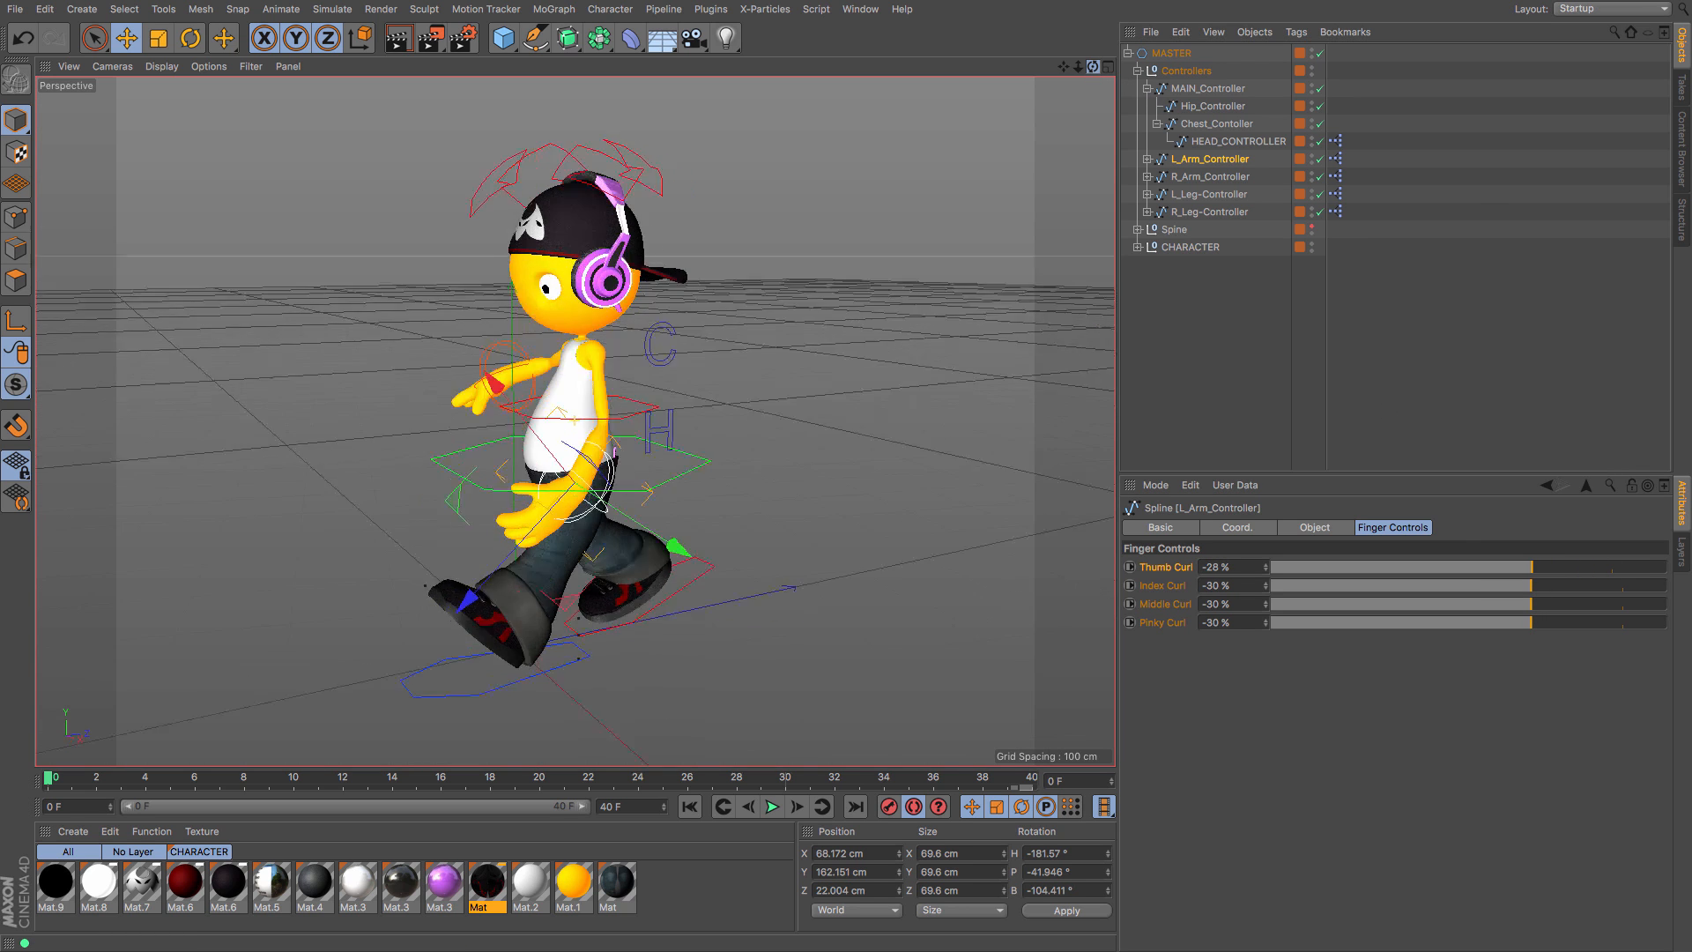
{"action": "left_click_drag", "start_coordinate": [875, 426], "coordinate": [1023, 476], "text": "alt"}
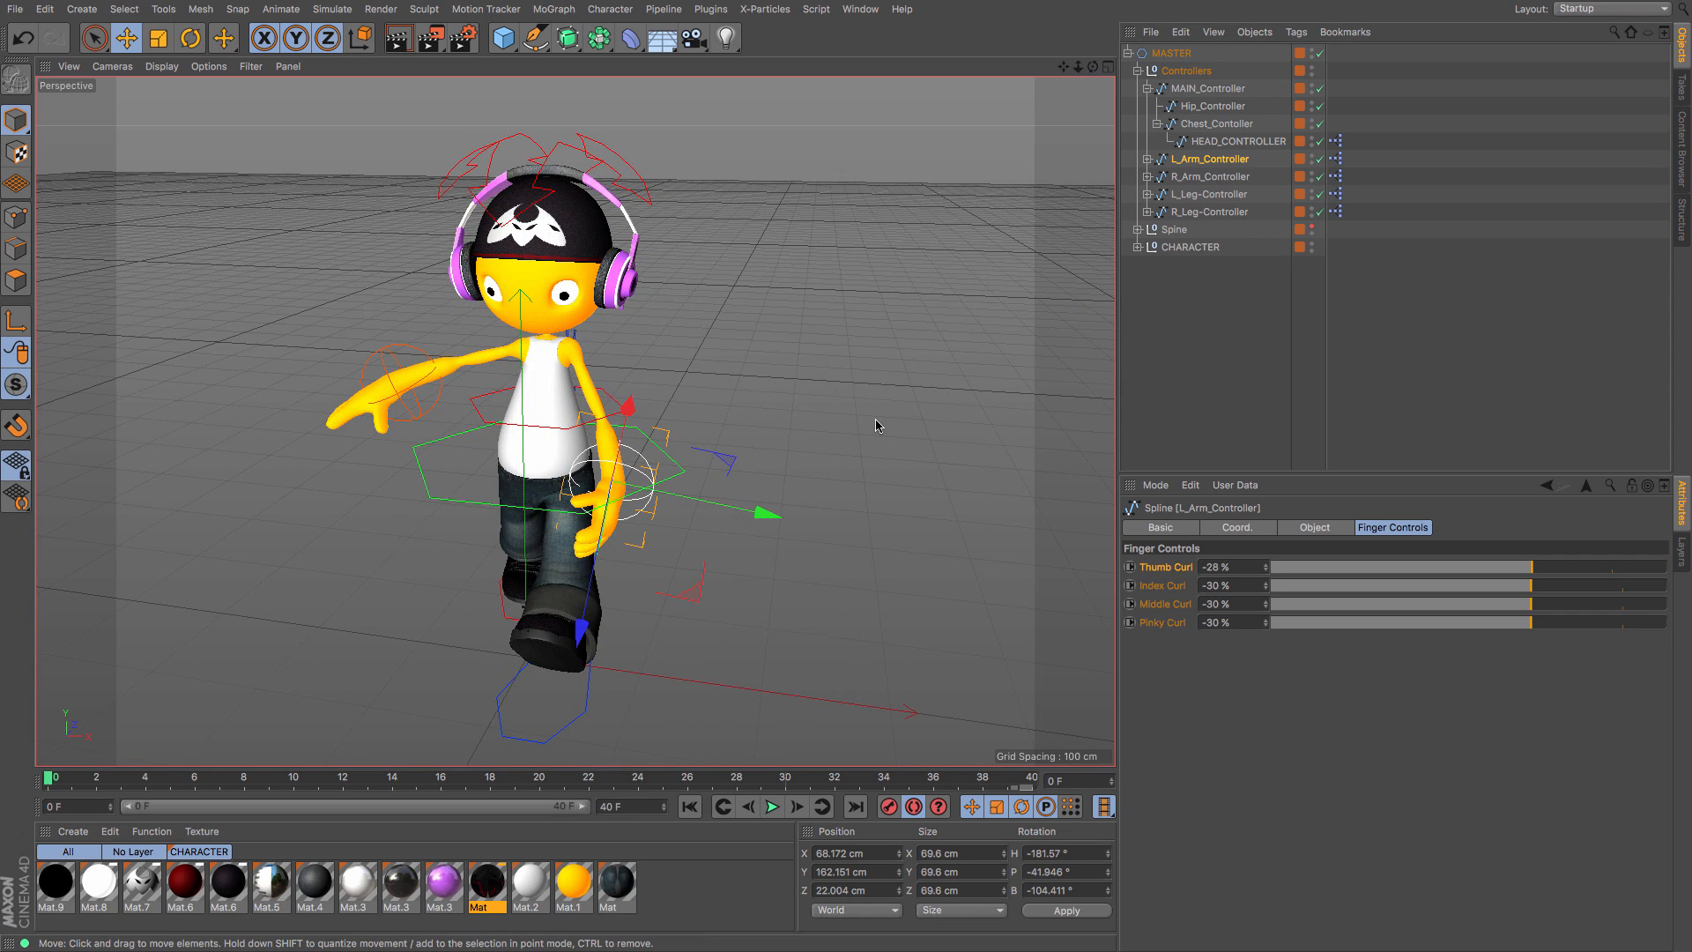
{"action": "key", "text": "F4"}
{"action": "left_click_drag", "start_coordinate": [927, 535], "coordinate": [936, 536]}
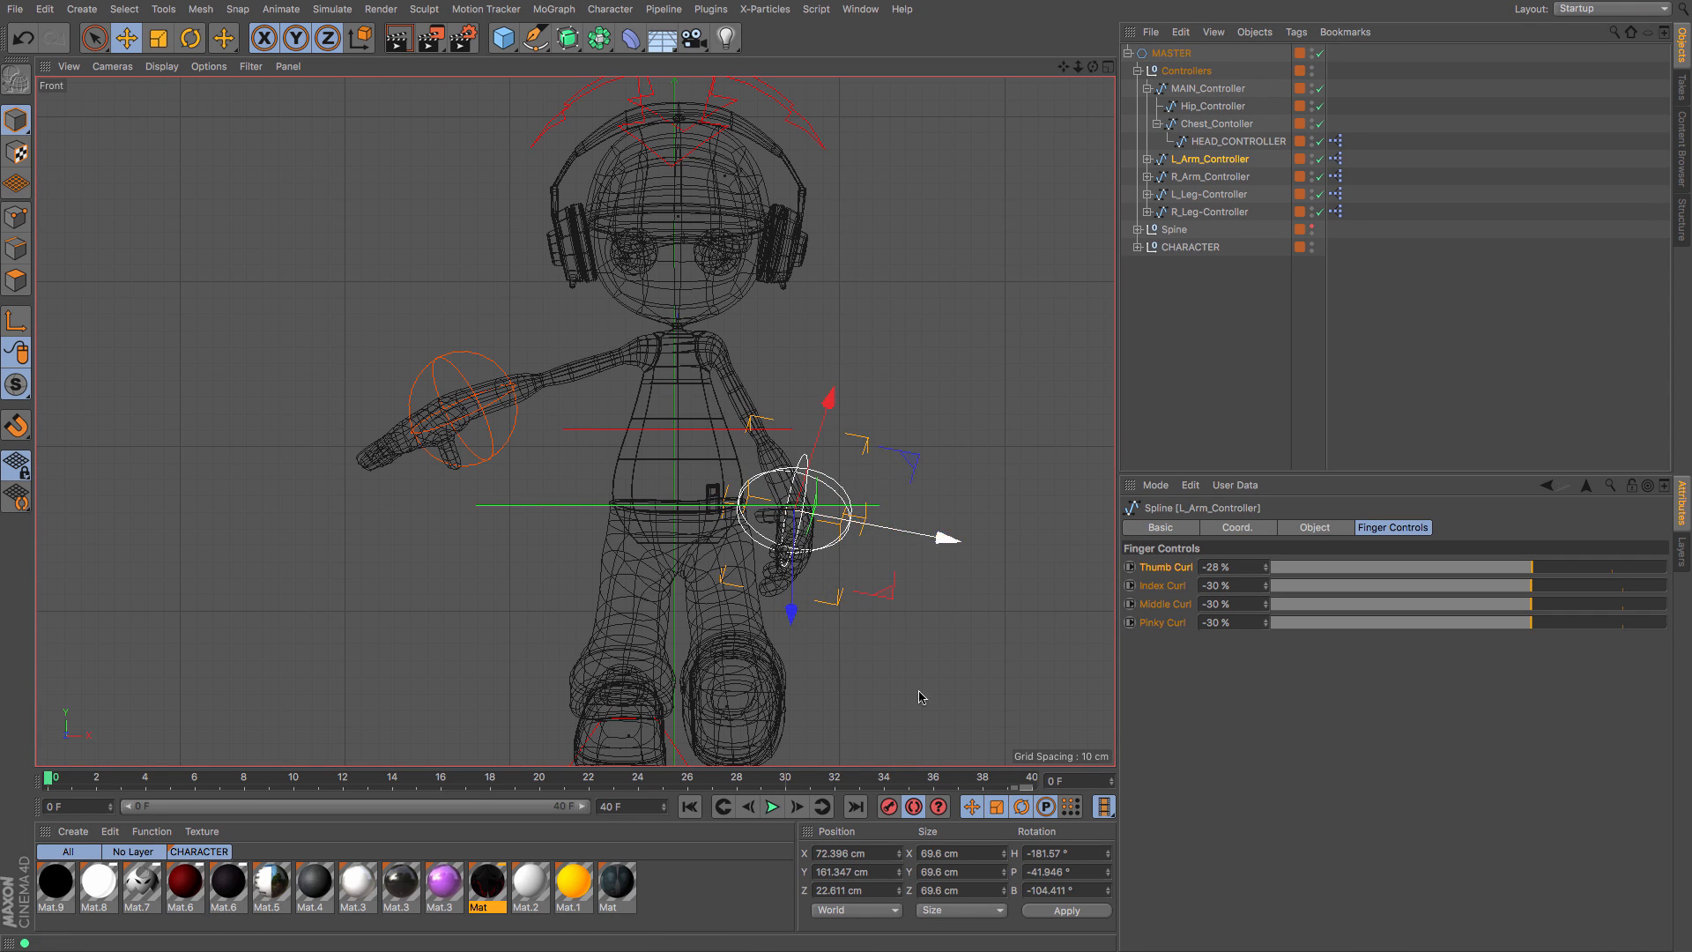
{"action": "left_click_drag", "start_coordinate": [932, 738], "coordinate": [933, 721]}
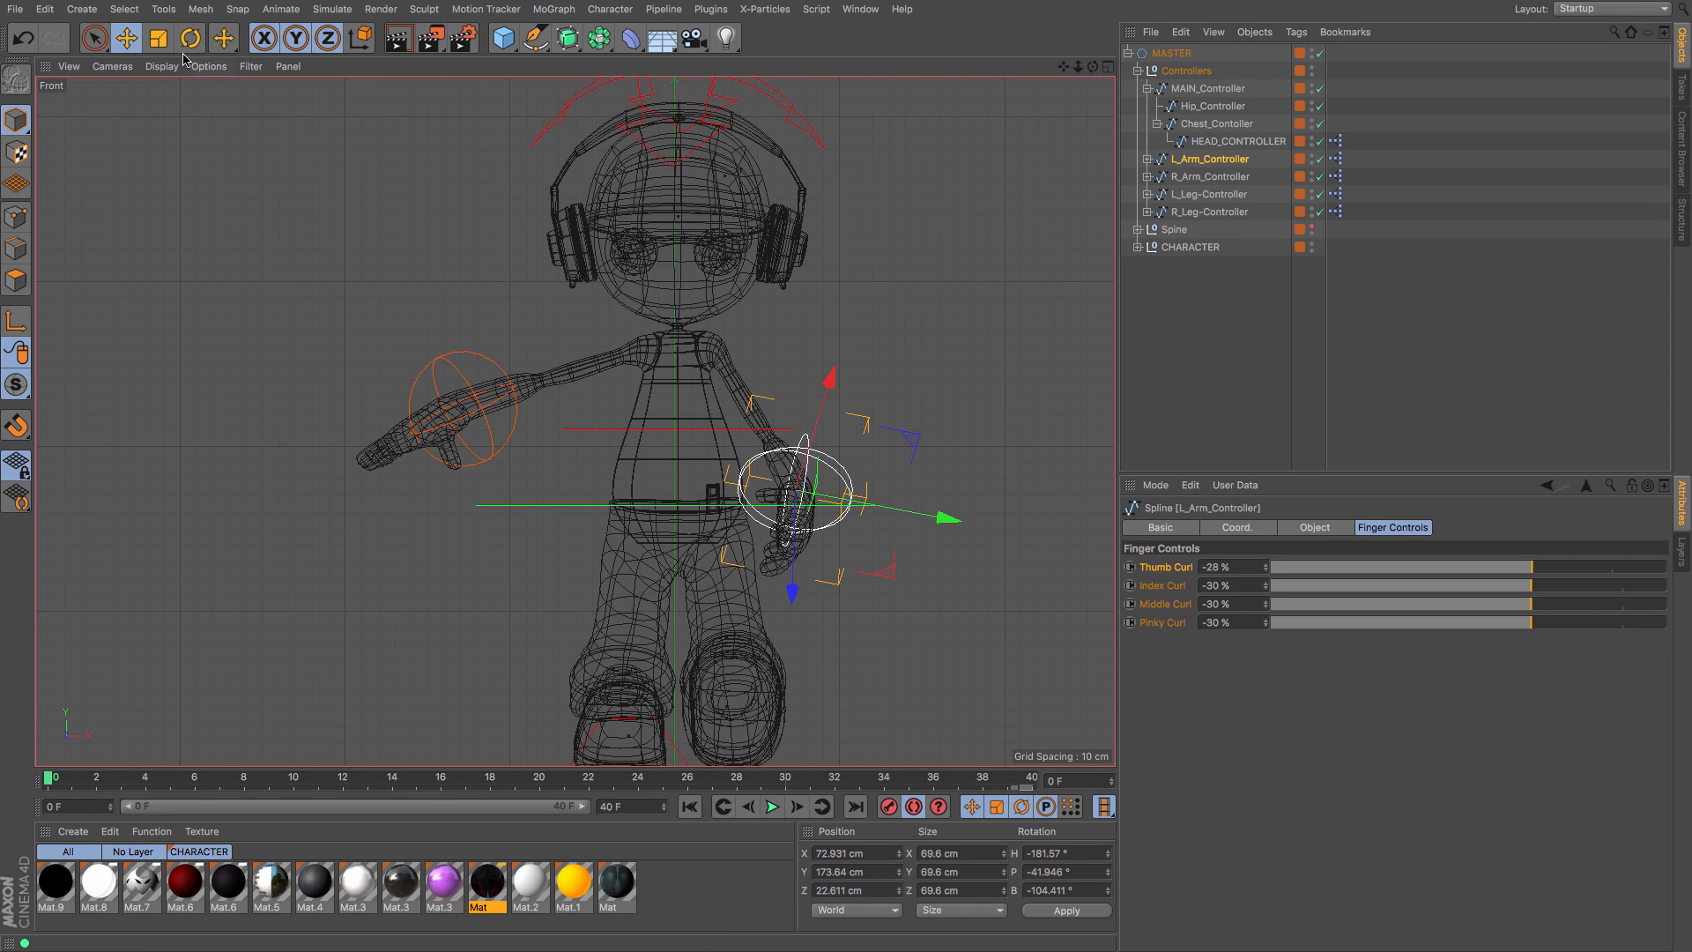
Step: Rotate L_Arm_Controller at frame 0 to about H -163°, P -44° and B -92°
{"action": "key", "text": "r"}
{"action": "left_click_drag", "start_coordinate": [760, 533], "coordinate": [772, 554]}
{"action": "key", "text": "F1"}
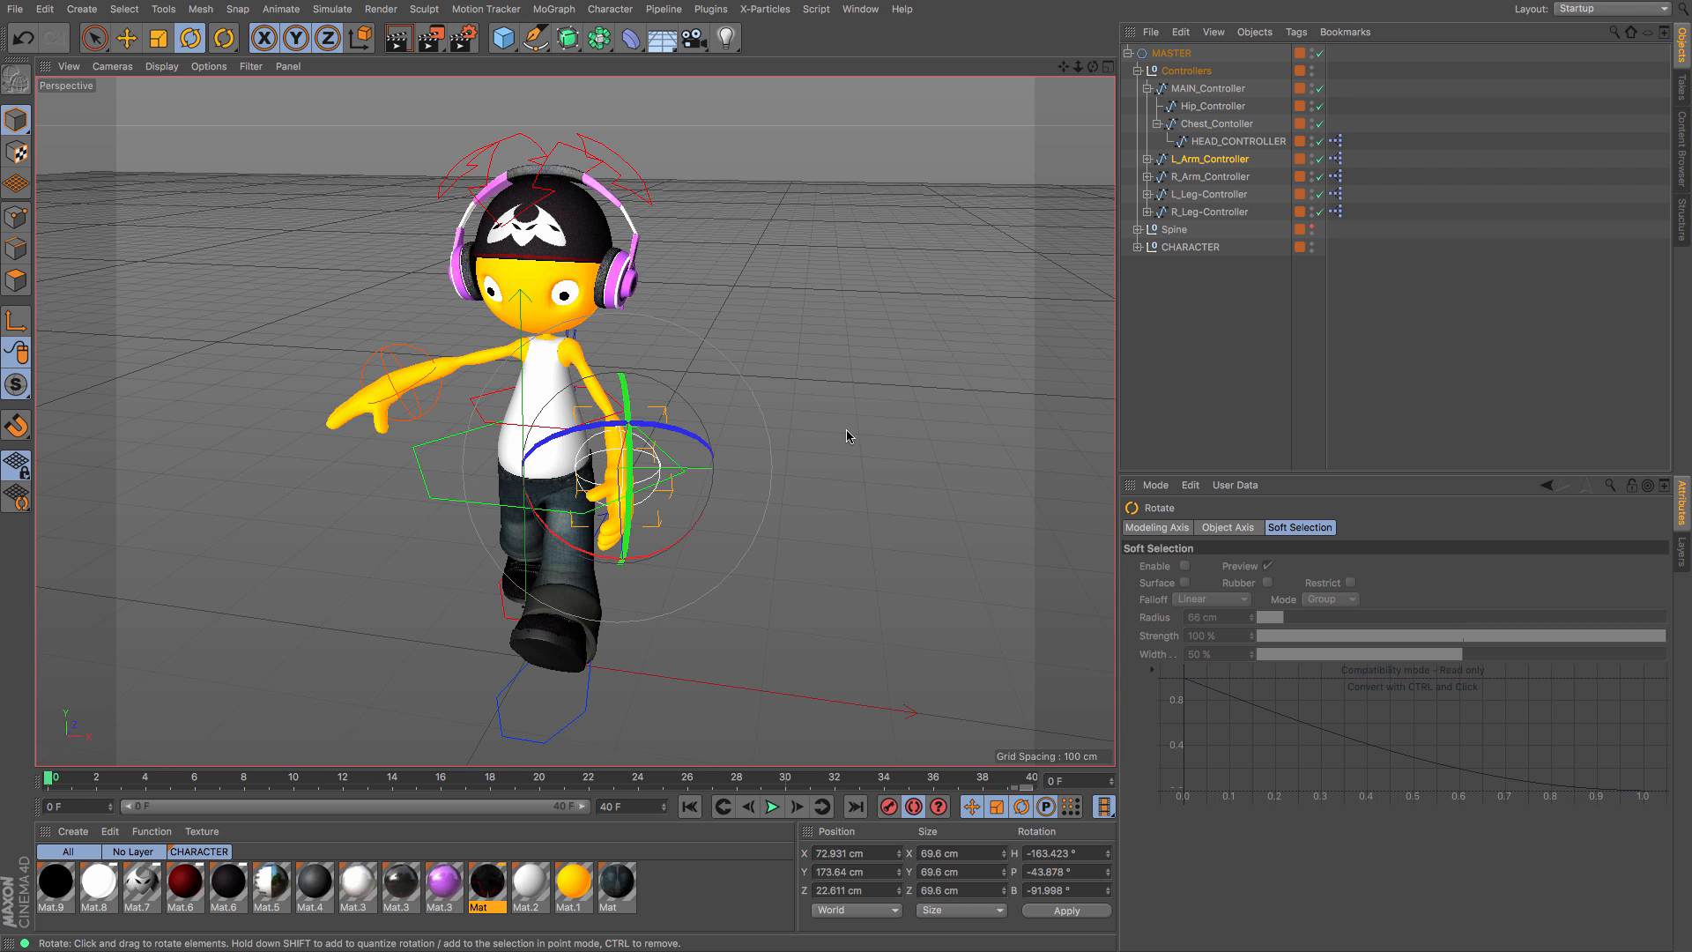
Step: Swing L_Arm_Controller behind the body at frame 0 to about Y 182 cm and Z 119 cm in the side view
{"action": "key", "text": "F4"}
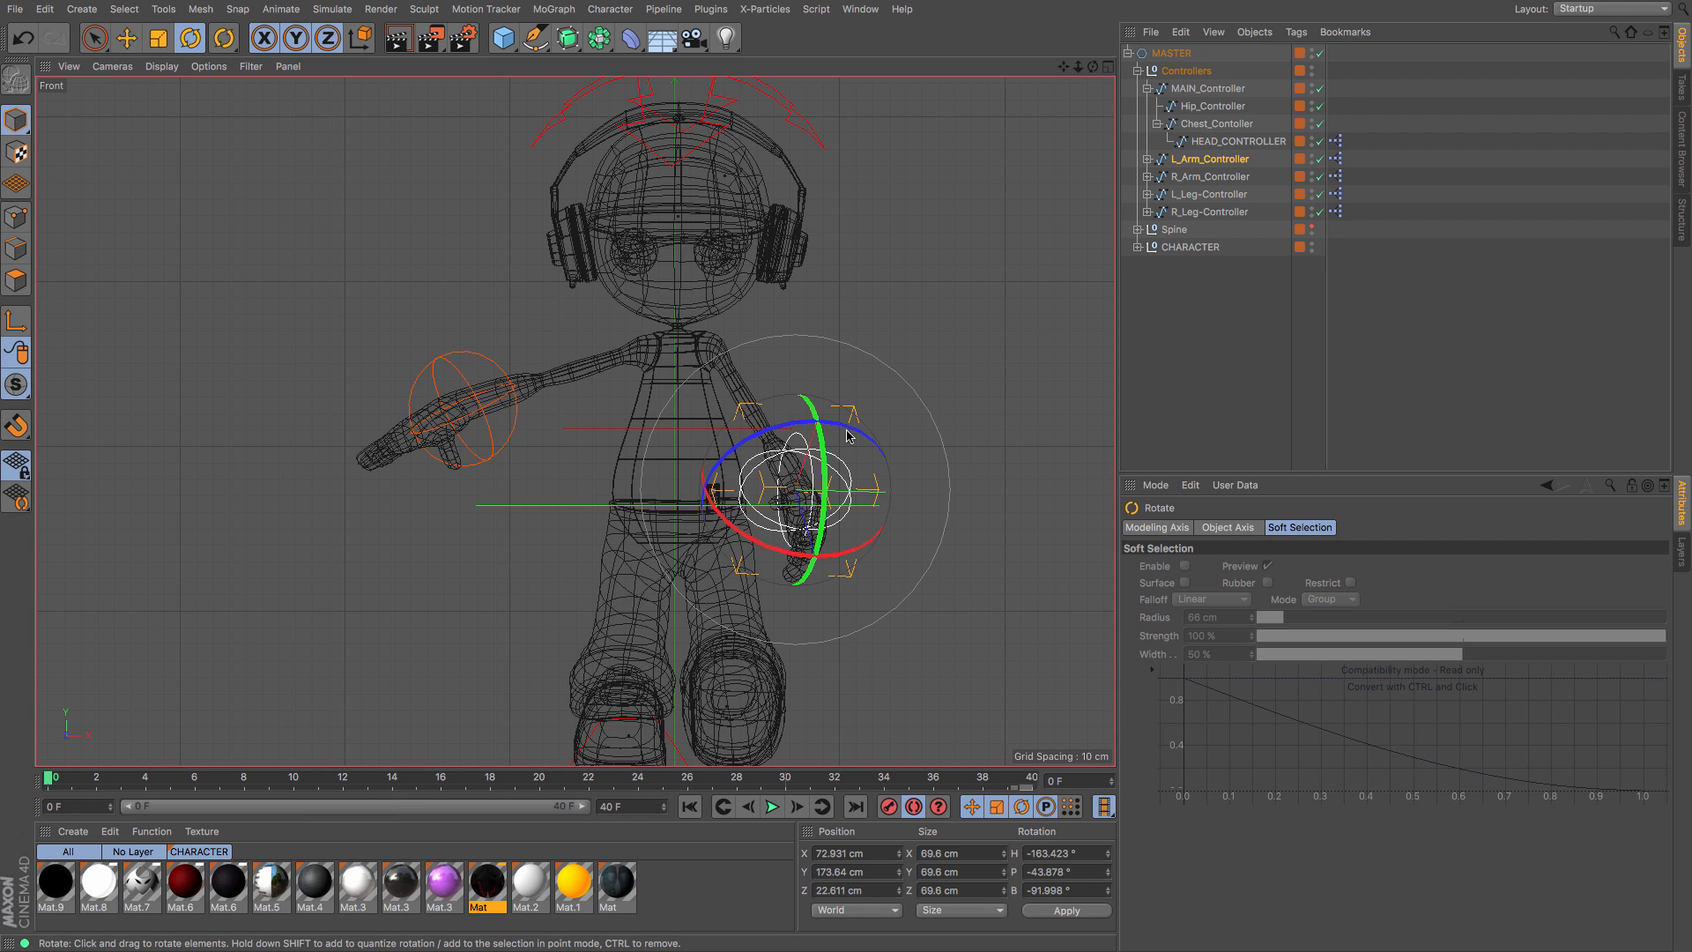
{"action": "key", "text": "F3"}
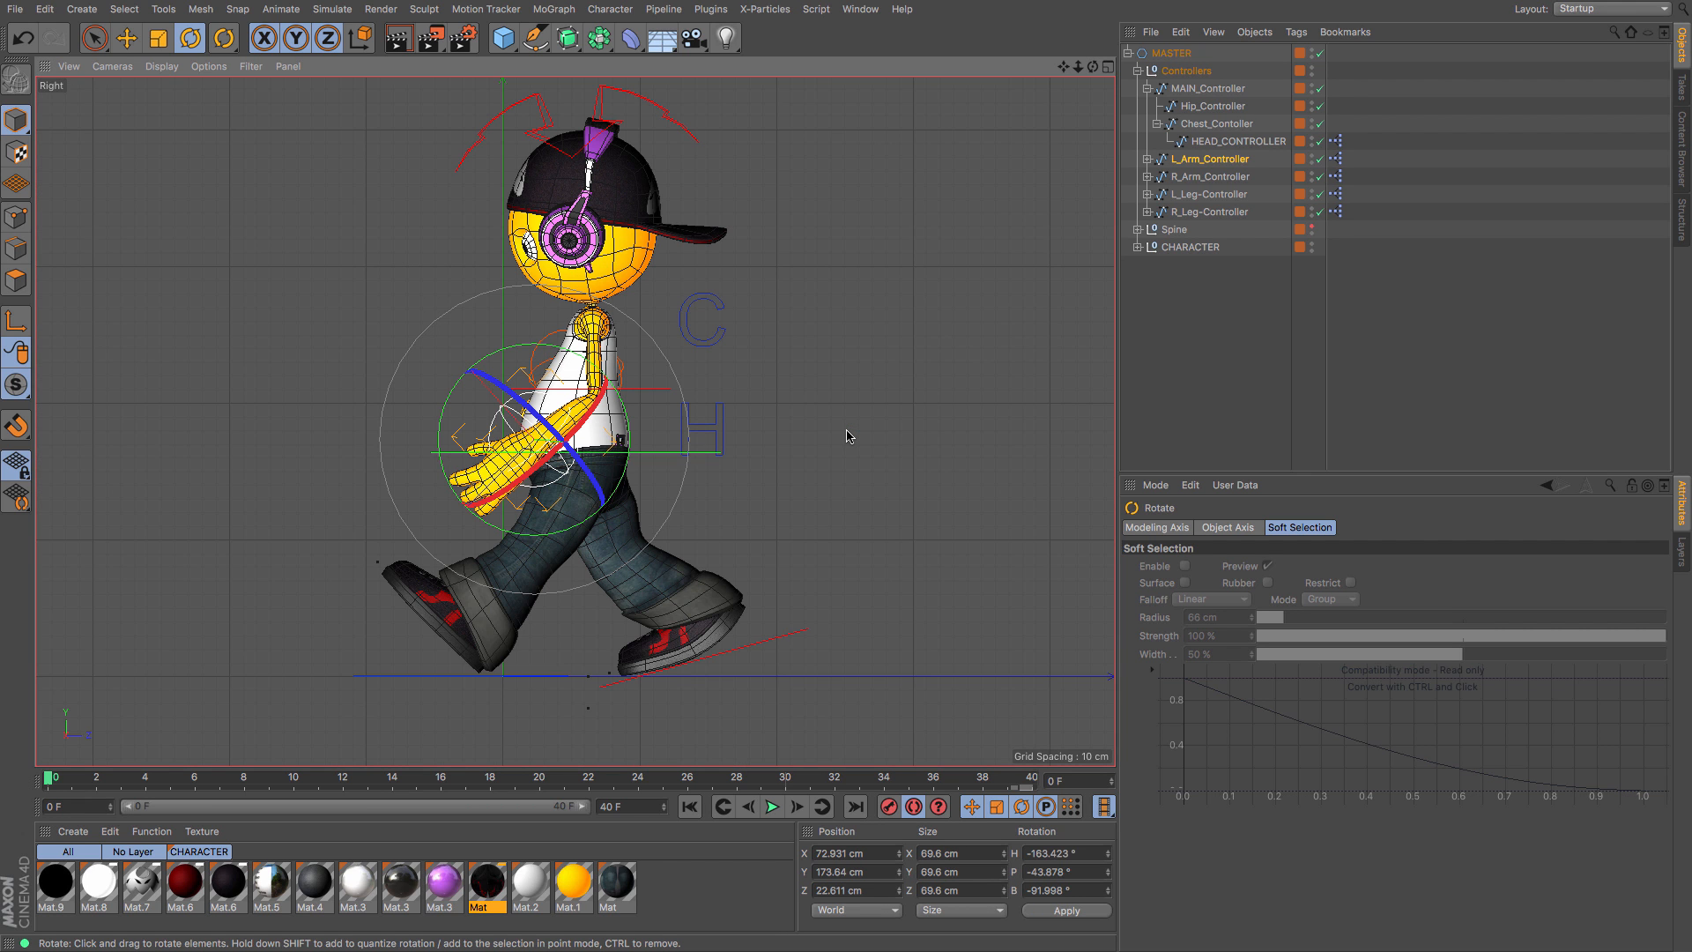
{"action": "left_click", "coordinate": [125, 40]}
{"action": "left_click_drag", "start_coordinate": [177, 366], "coordinate": [304, 350]}
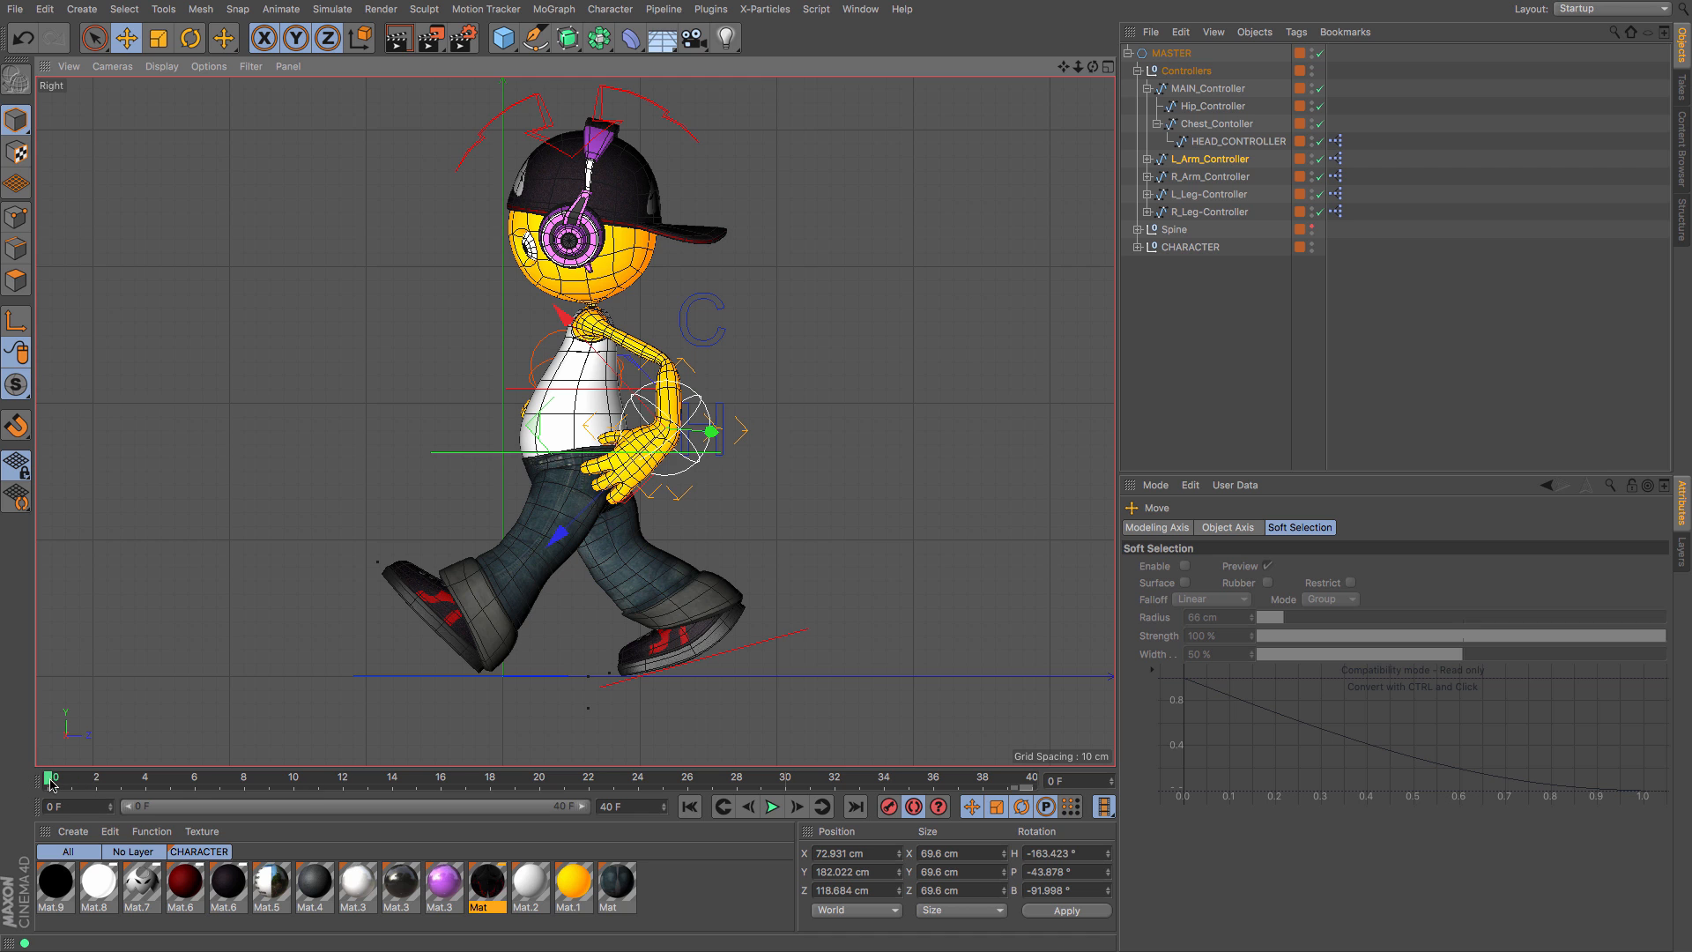
Step: At frame 20, swing L_Arm_Controller forward to about Y 196 cm, Z 6 cm and rotate it to about H -168°, P 9°, B -105°
{"action": "left_click_drag", "start_coordinate": [51, 783], "coordinate": [542, 821]}
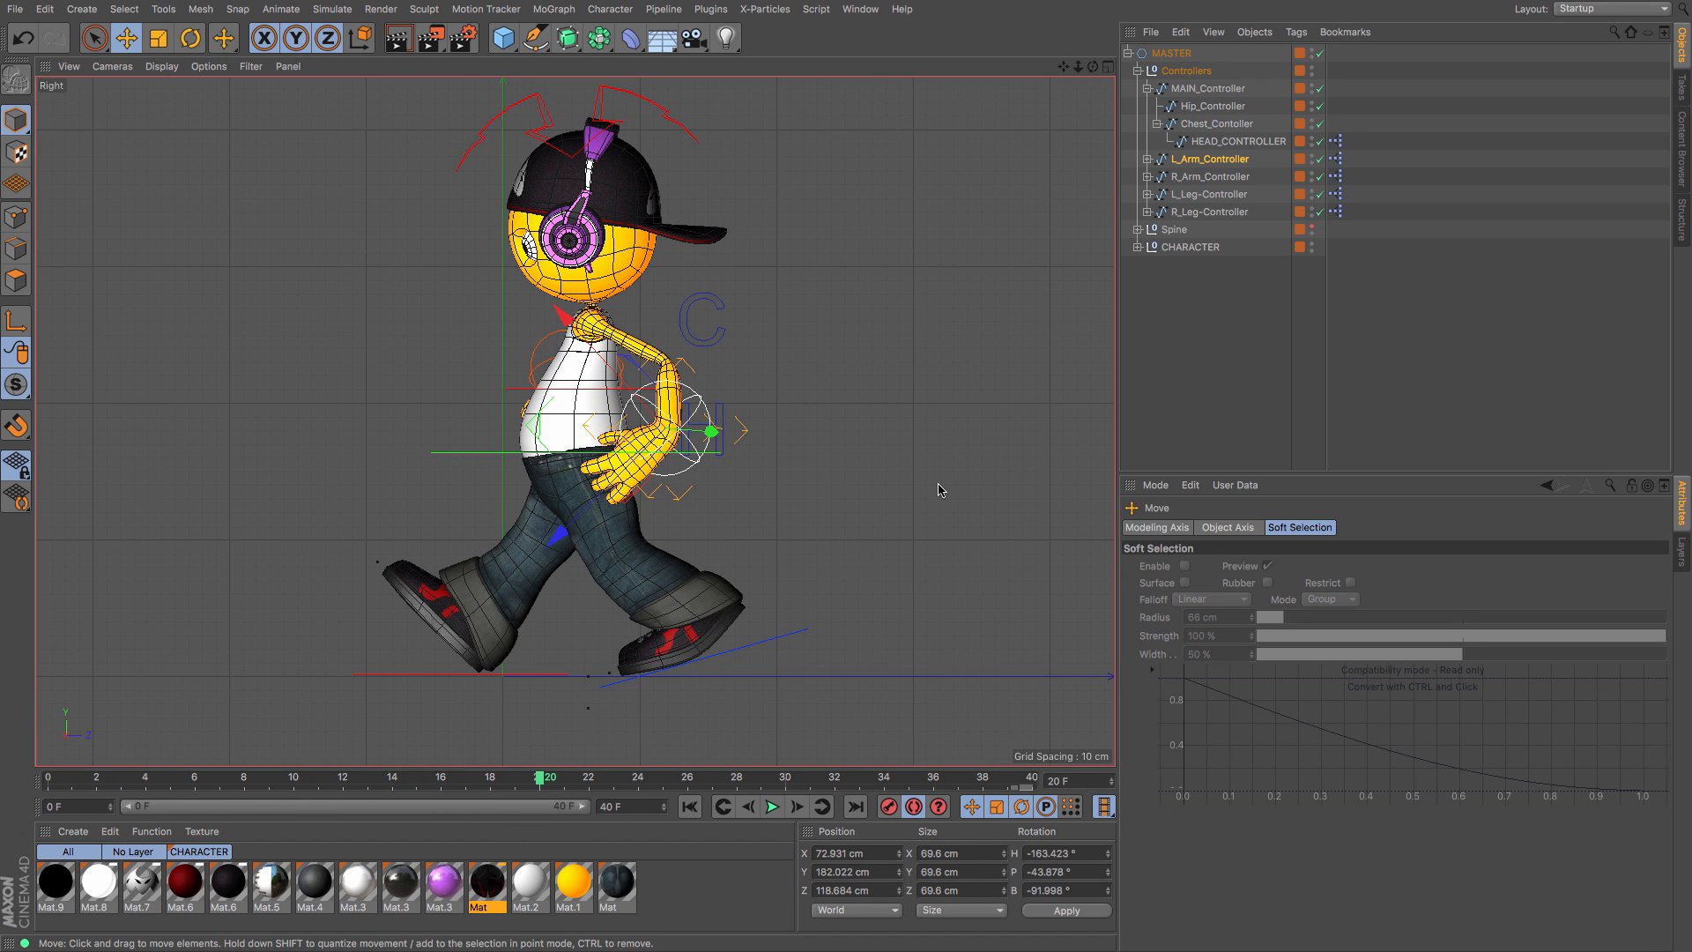
{"action": "left_click_drag", "start_coordinate": [940, 490], "coordinate": [775, 484]}
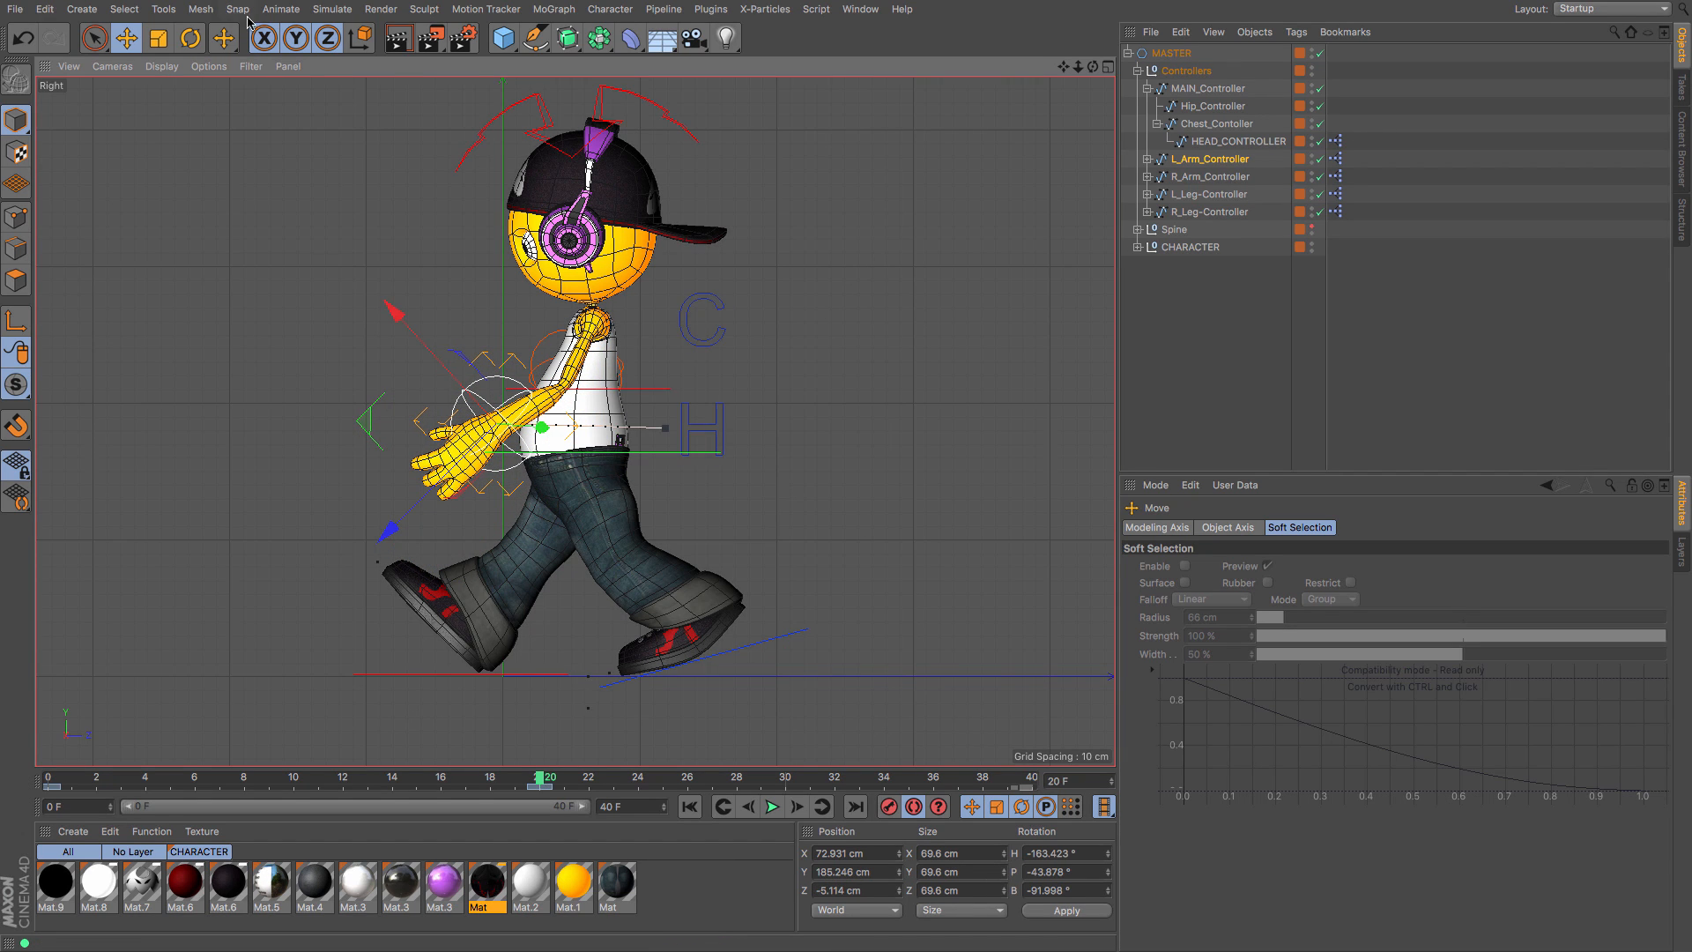
{"action": "left_click", "coordinate": [195, 42]}
{"action": "left_click_drag", "start_coordinate": [934, 238], "coordinate": [891, 565]}
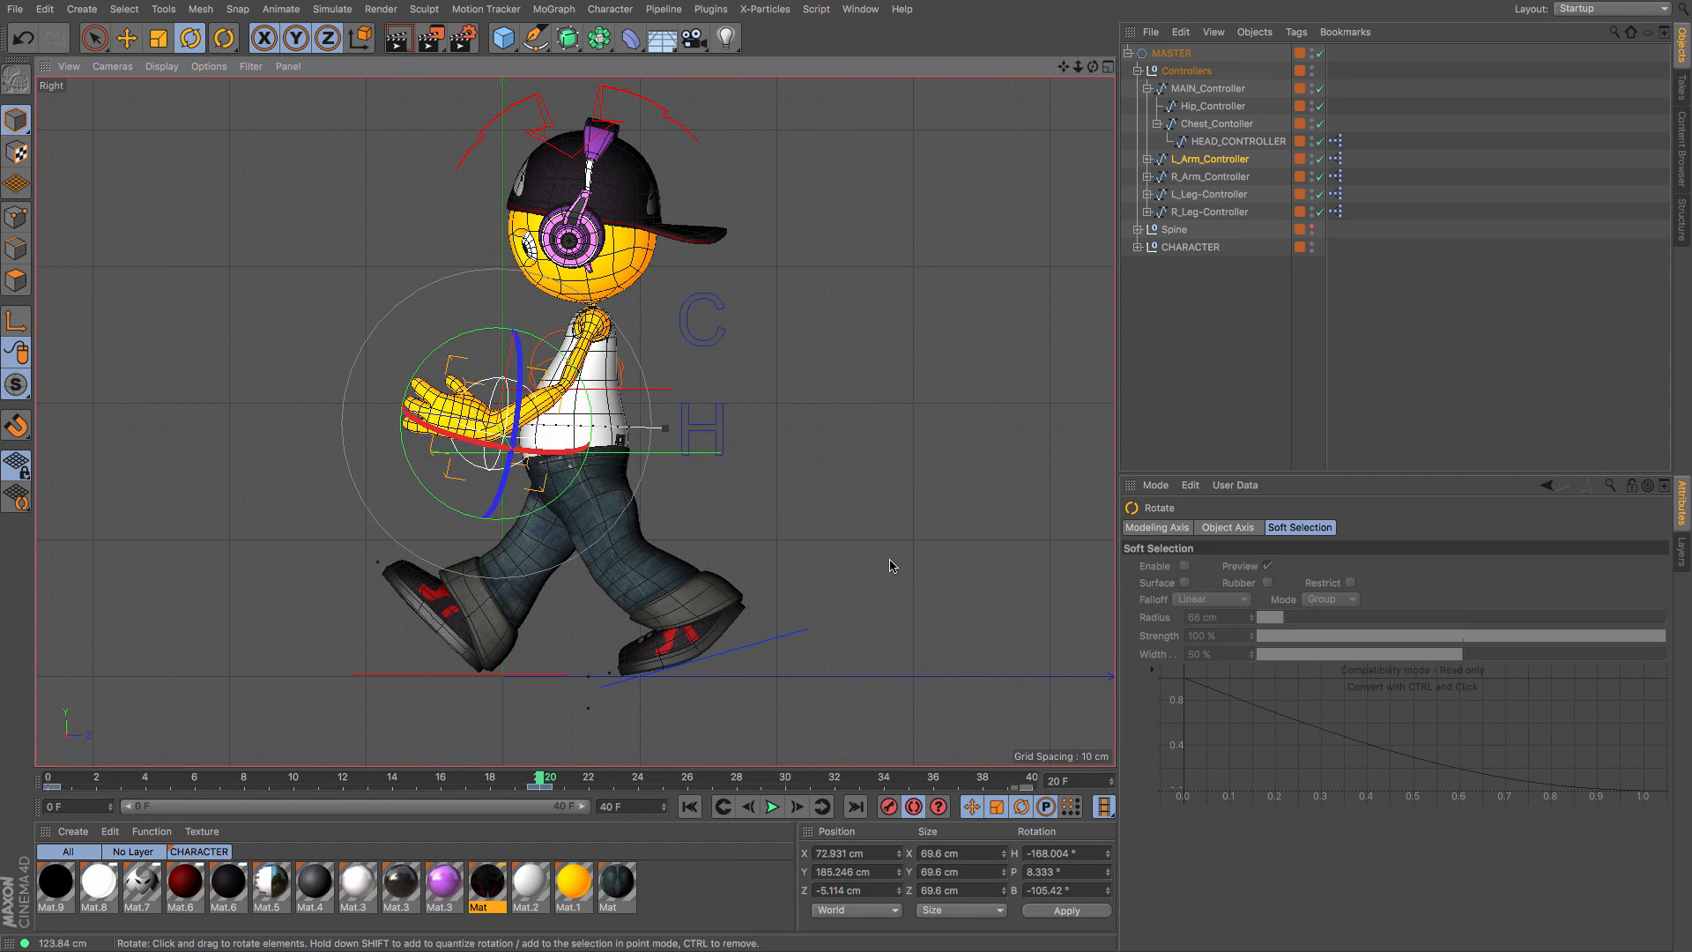
{"action": "left_click", "coordinate": [127, 39]}
{"action": "left_click_drag", "start_coordinate": [110, 259], "coordinate": [128, 243]}
Step: At frame 10, lower L_Arm_Controller to about Y 155 cm, Z 60 cm and rotate it to about H -80°, P -76°, B -3°
{"action": "left_click_drag", "start_coordinate": [535, 777], "coordinate": [48, 777]}
{"action": "left_click", "coordinate": [294, 777]}
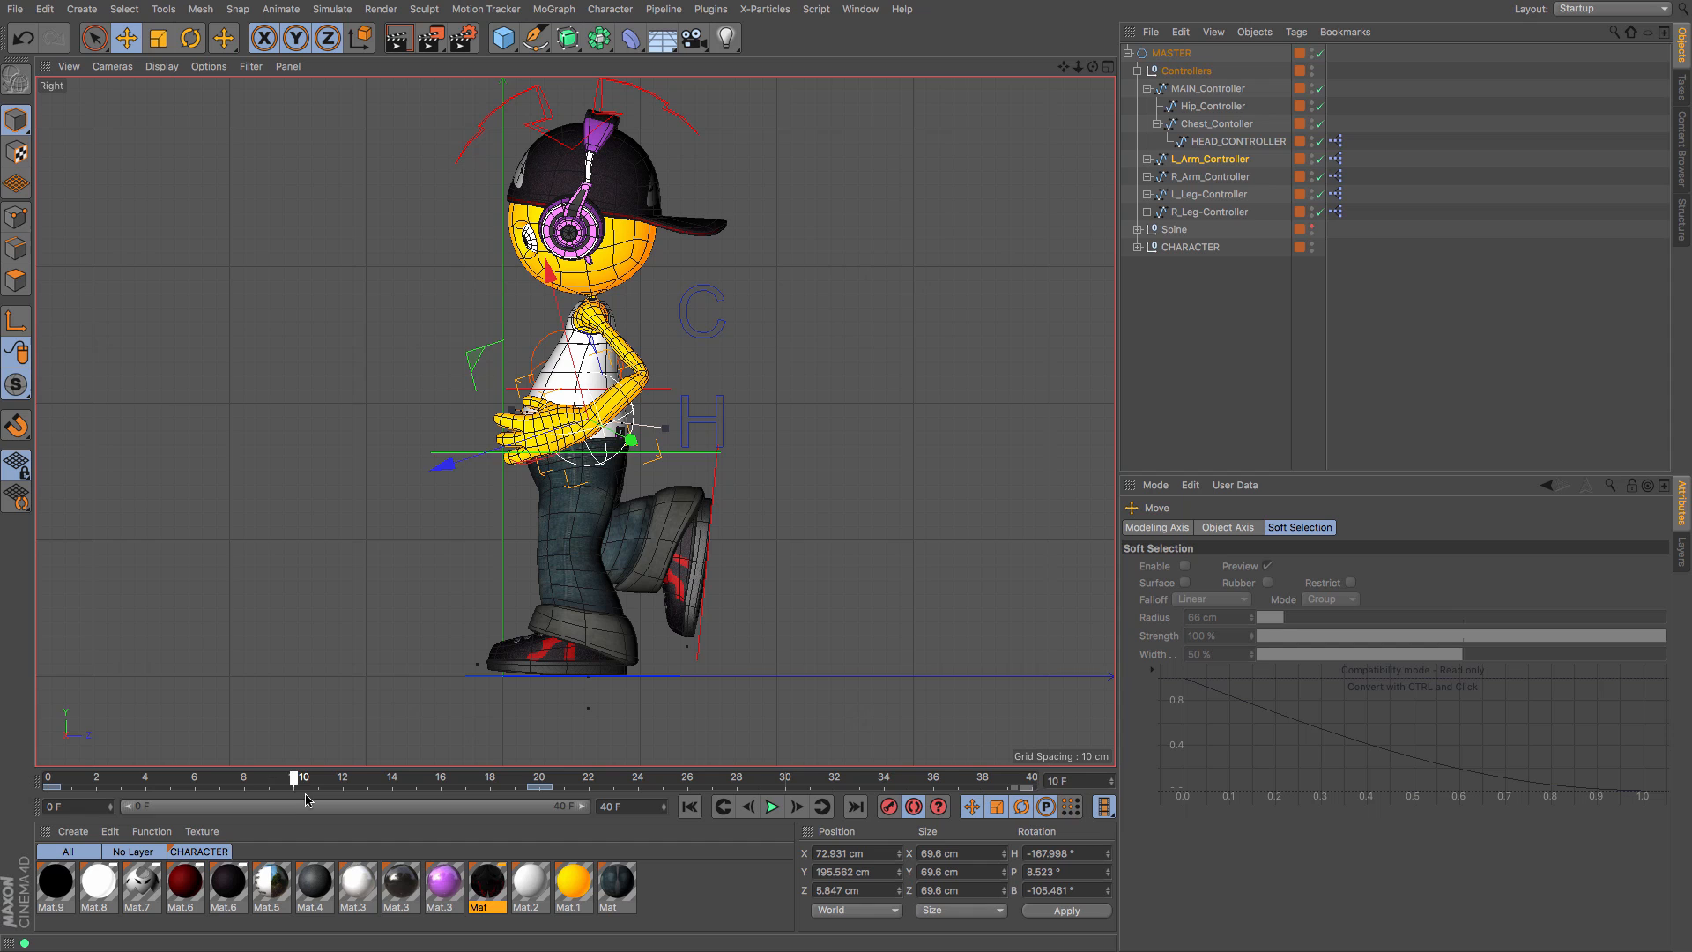
{"action": "left_click_drag", "start_coordinate": [302, 281], "coordinate": [299, 317]}
{"action": "left_click", "coordinate": [194, 39]}
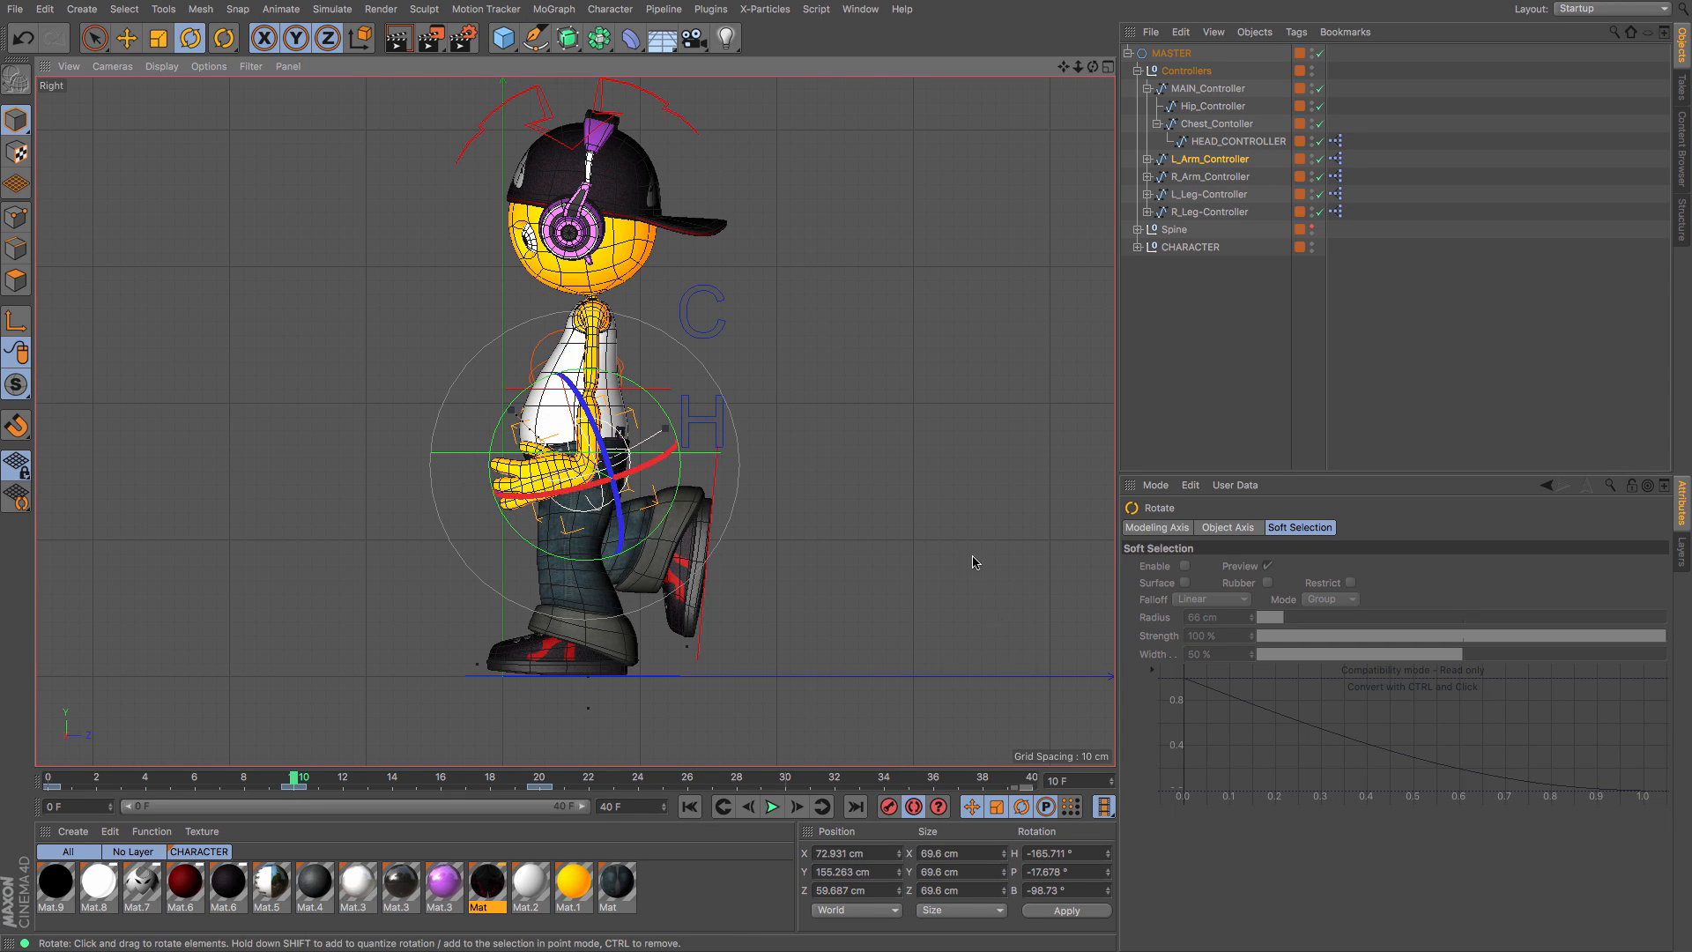
{"action": "left_click_drag", "start_coordinate": [975, 559], "coordinate": [740, 179]}
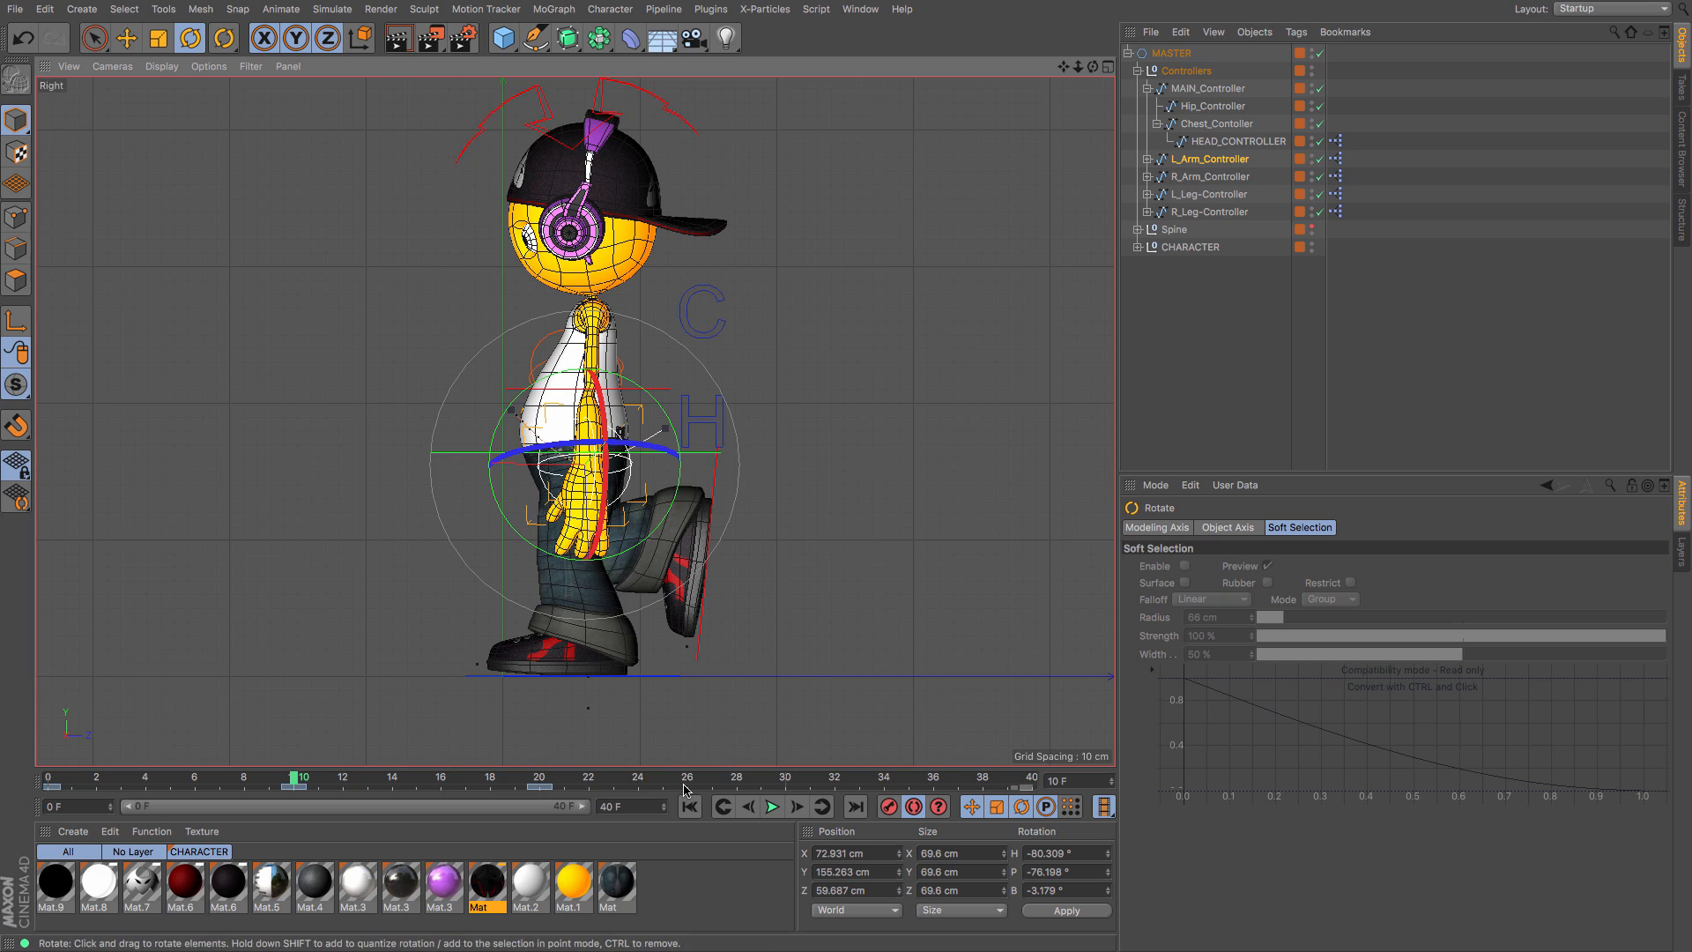
Step: At frame 0, extend L_Arm_Controller backward to about Y 174 cm, Z 137 cm and rotate it to about H -18°, P -48°, B 63°
{"action": "left_click_drag", "start_coordinate": [294, 778], "coordinate": [50, 811]}
{"action": "left_click_drag", "start_coordinate": [253, 596], "coordinate": [620, 733]}
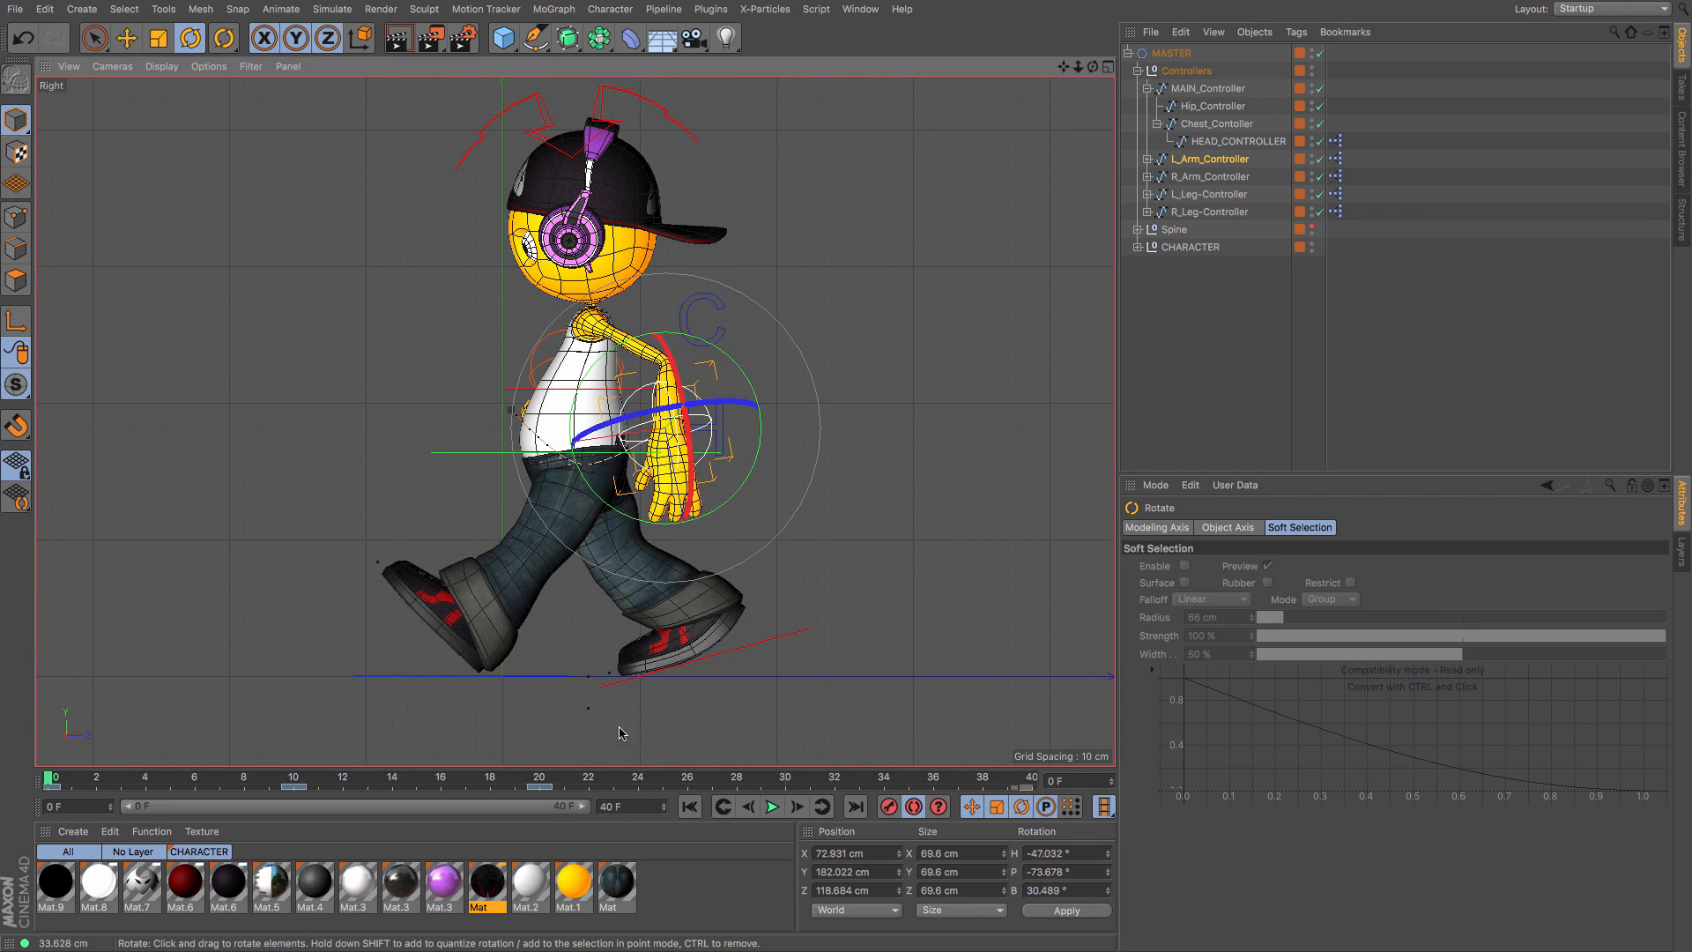
{"action": "left_click", "coordinate": [125, 37]}
{"action": "left_click_drag", "start_coordinate": [137, 237], "coordinate": [161, 341]}
{"action": "left_click", "coordinate": [190, 38]}
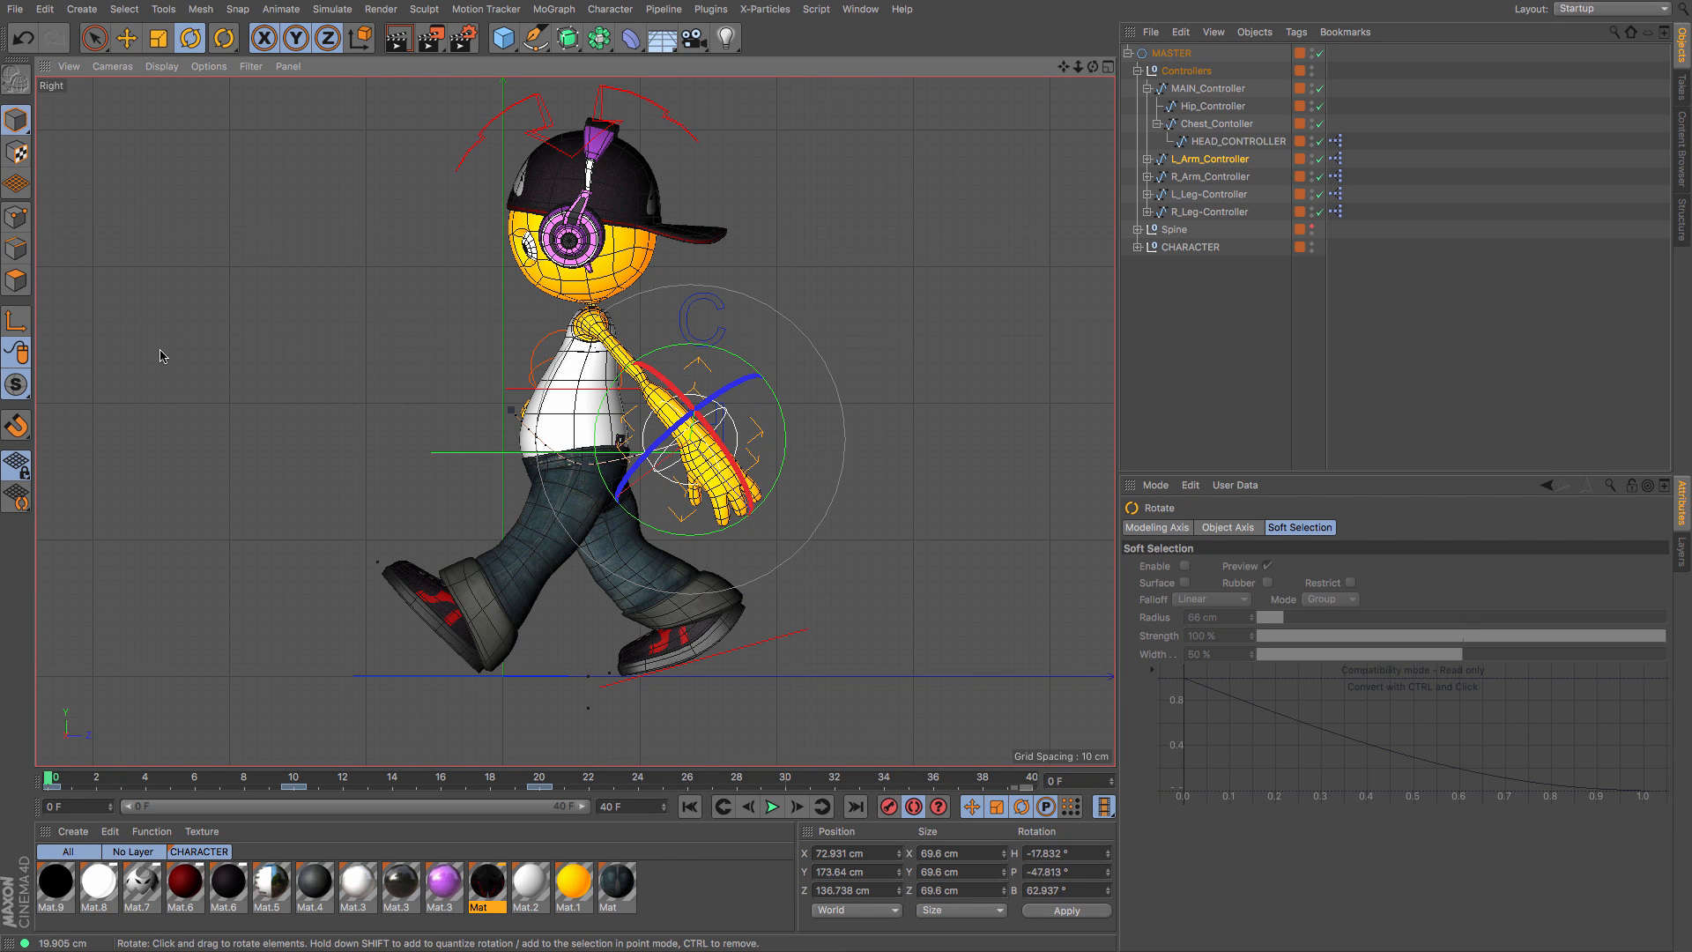
Step: Straighten the left arm at frame 10 by lowering L_Arm_Controller to about Y 131 cm and Z 61 cm
{"action": "left_click_drag", "start_coordinate": [50, 779], "coordinate": [300, 847]}
{"action": "key", "text": "e"}
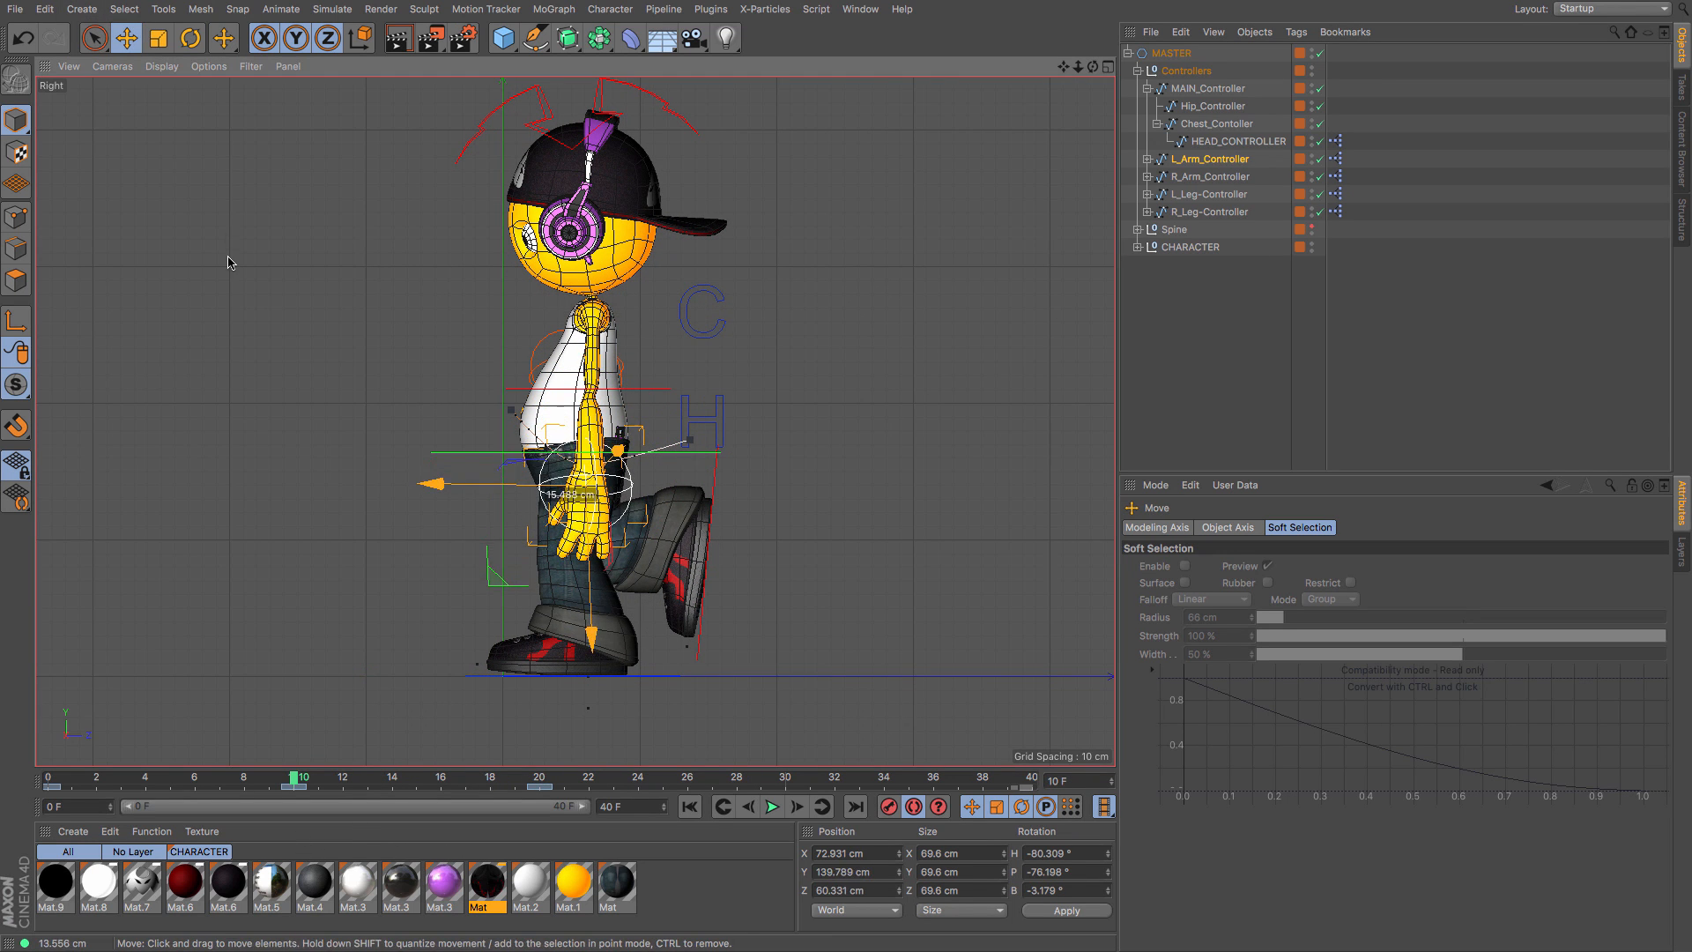
{"action": "left_click_drag", "start_coordinate": [228, 257], "coordinate": [228, 270]}
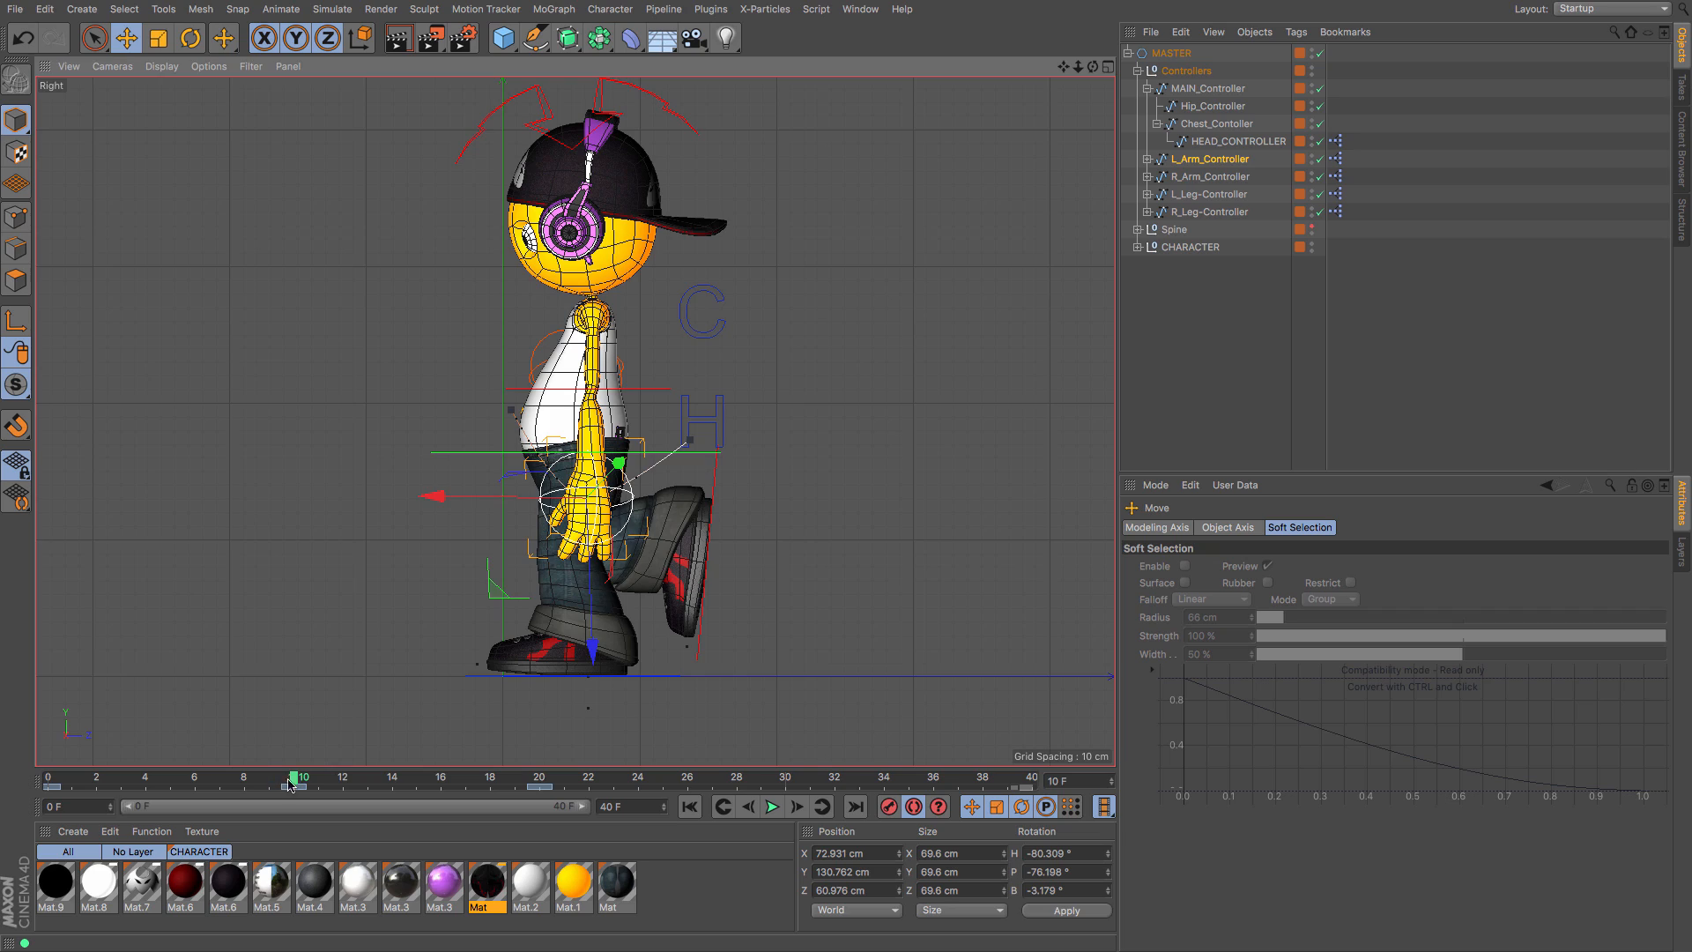
Step: Scrub the arm swing and adjust L_Arm_Controller's back-swing pose at the cycle's start to about X 75 cm, Y 165 cm and Z 142 cm
{"action": "left_click_drag", "start_coordinate": [291, 783], "coordinate": [360, 789]}
{"action": "left_click_drag", "start_coordinate": [265, 762], "coordinate": [72, 779]}
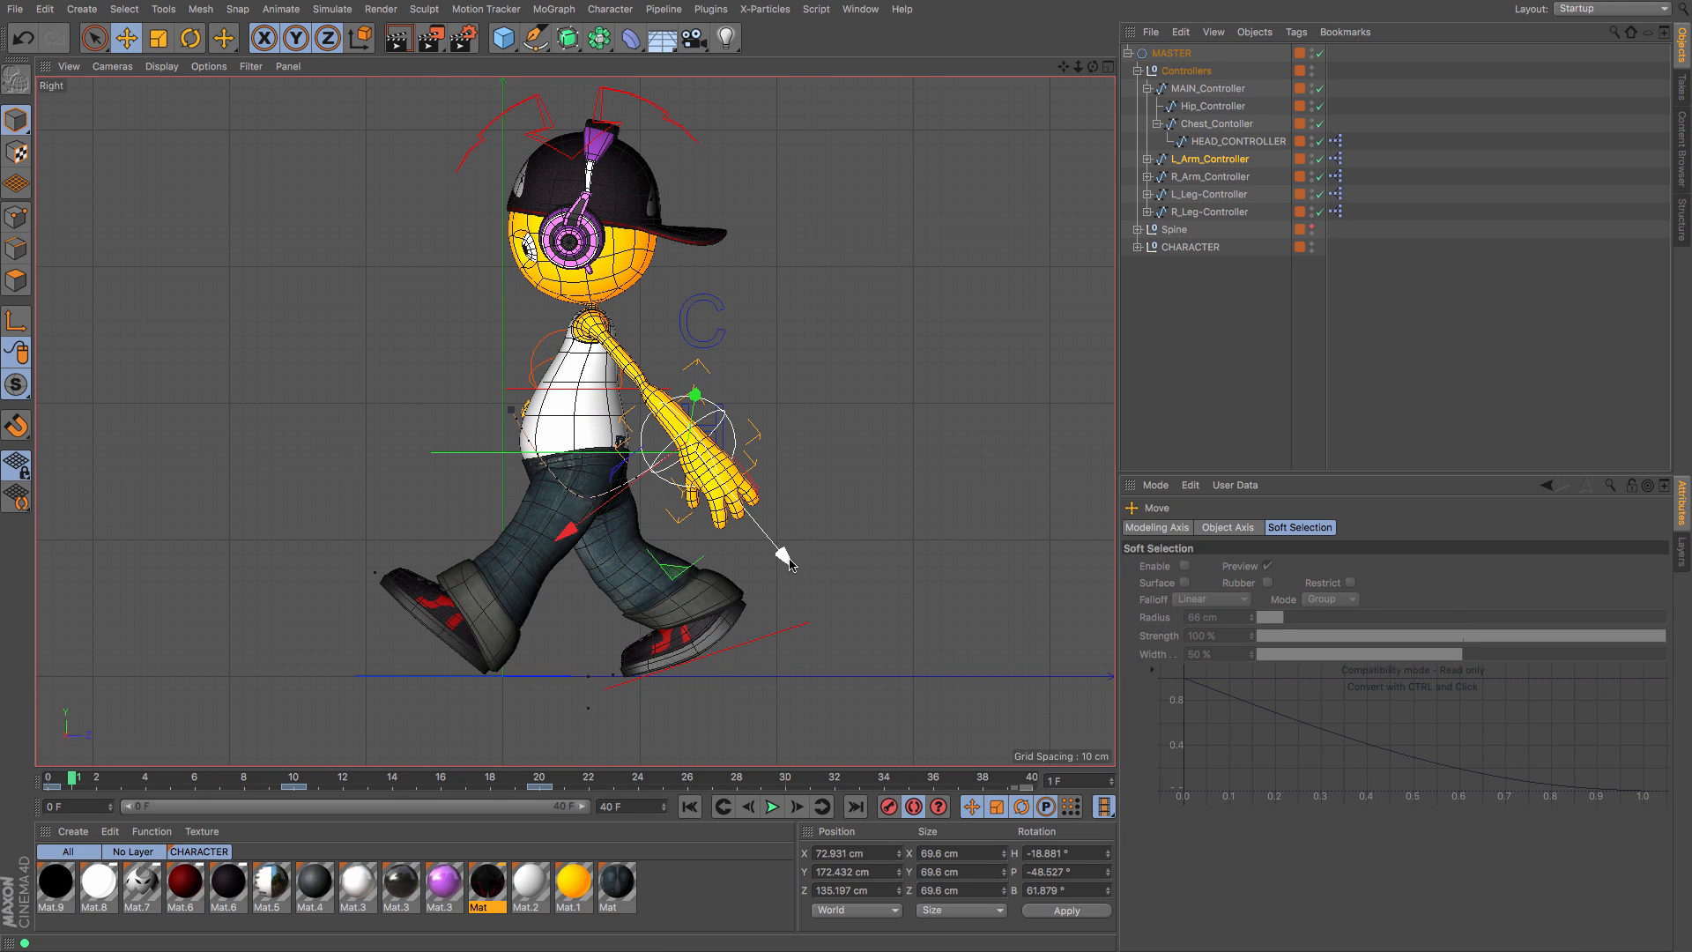
{"action": "left_click_drag", "start_coordinate": [783, 557], "coordinate": [800, 575]}
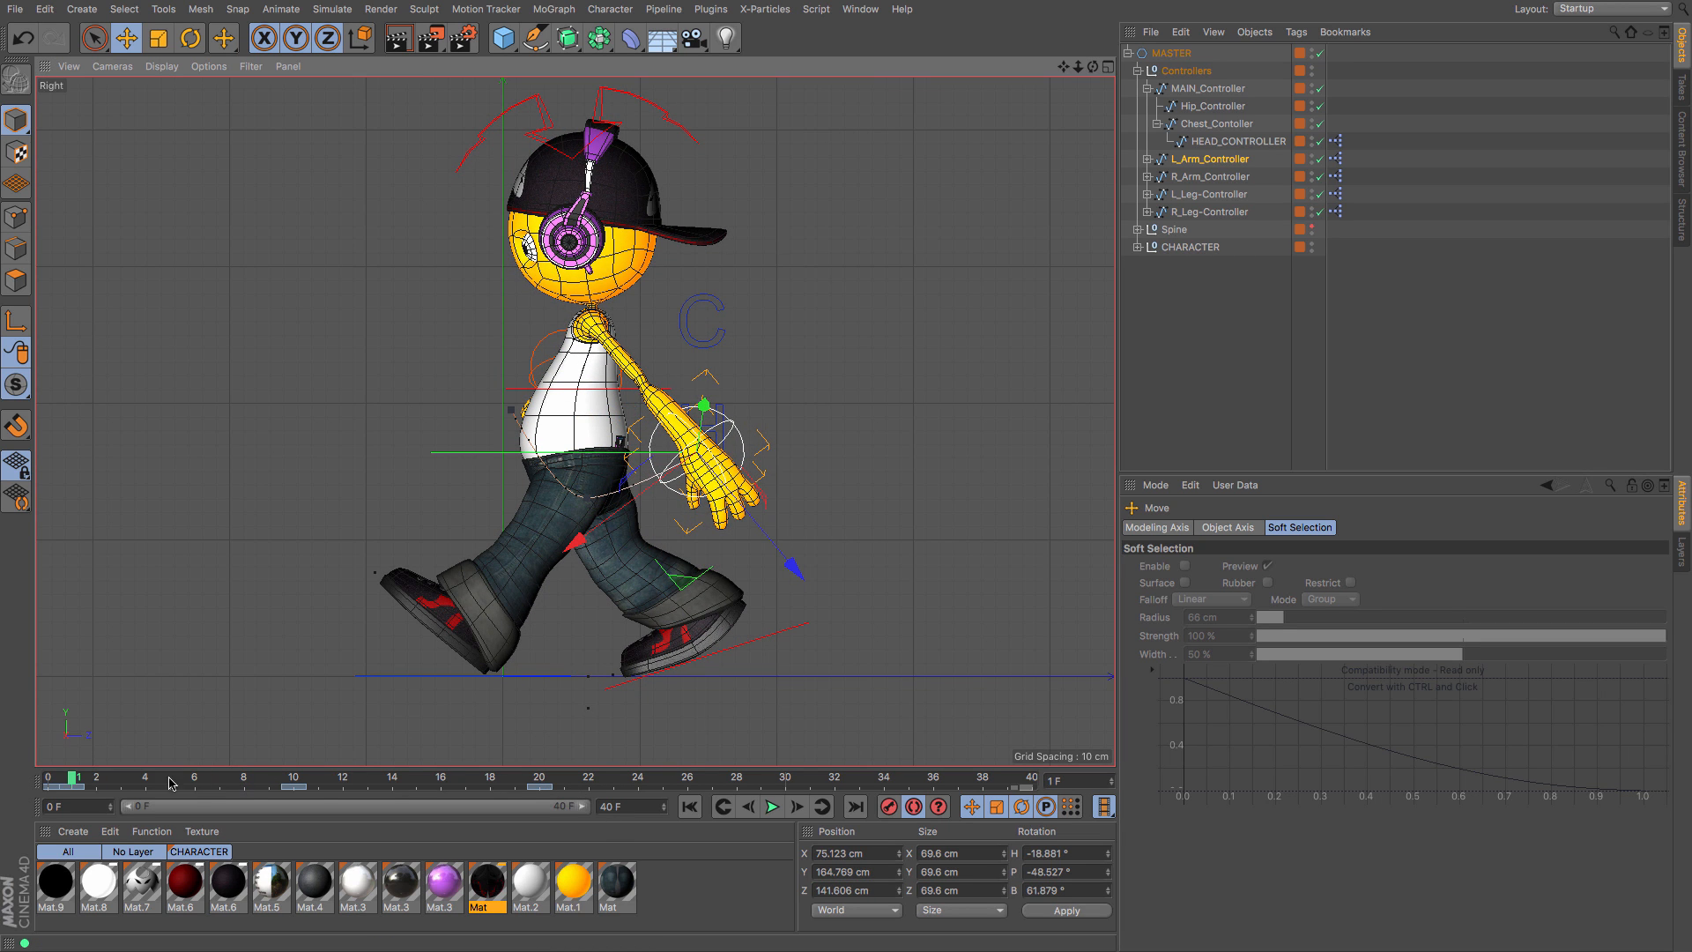
{"action": "left_click", "coordinate": [75, 789]}
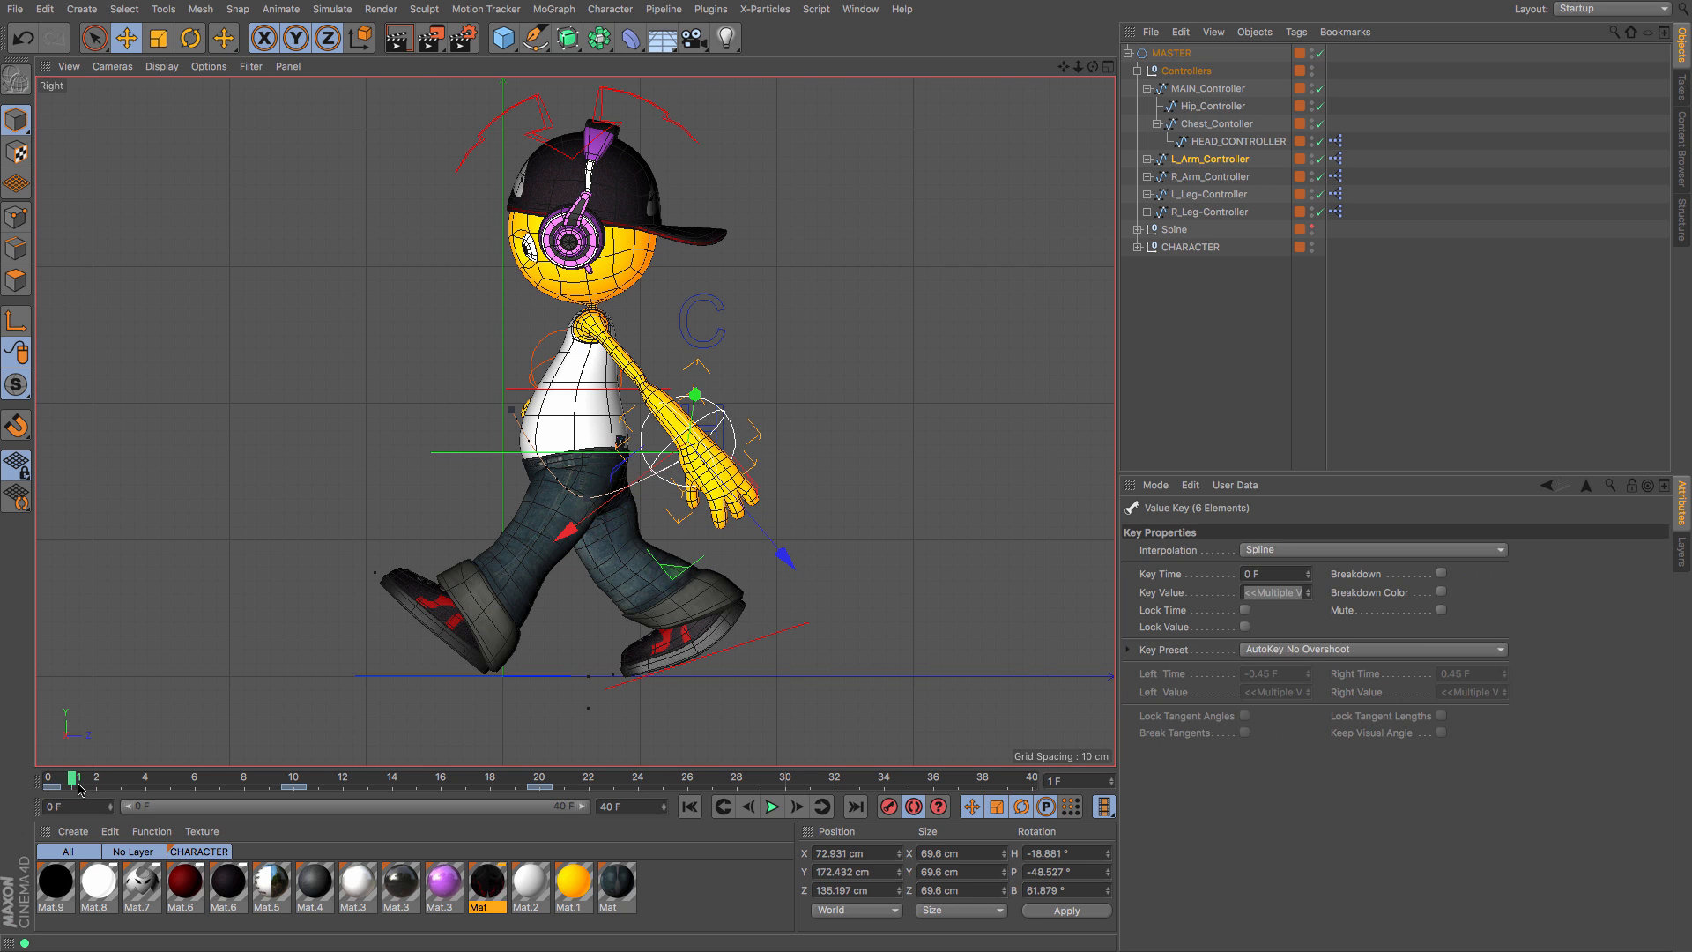
Step: At frame 20, move R_Arm_Controller behind the body to about Y 143 cm, Z 120 cm and rotate it to about H -332°, P -42°, B -55°
{"action": "left_click_drag", "start_coordinate": [42, 779], "coordinate": [541, 793]}
{"action": "left_click", "coordinate": [1212, 177]}
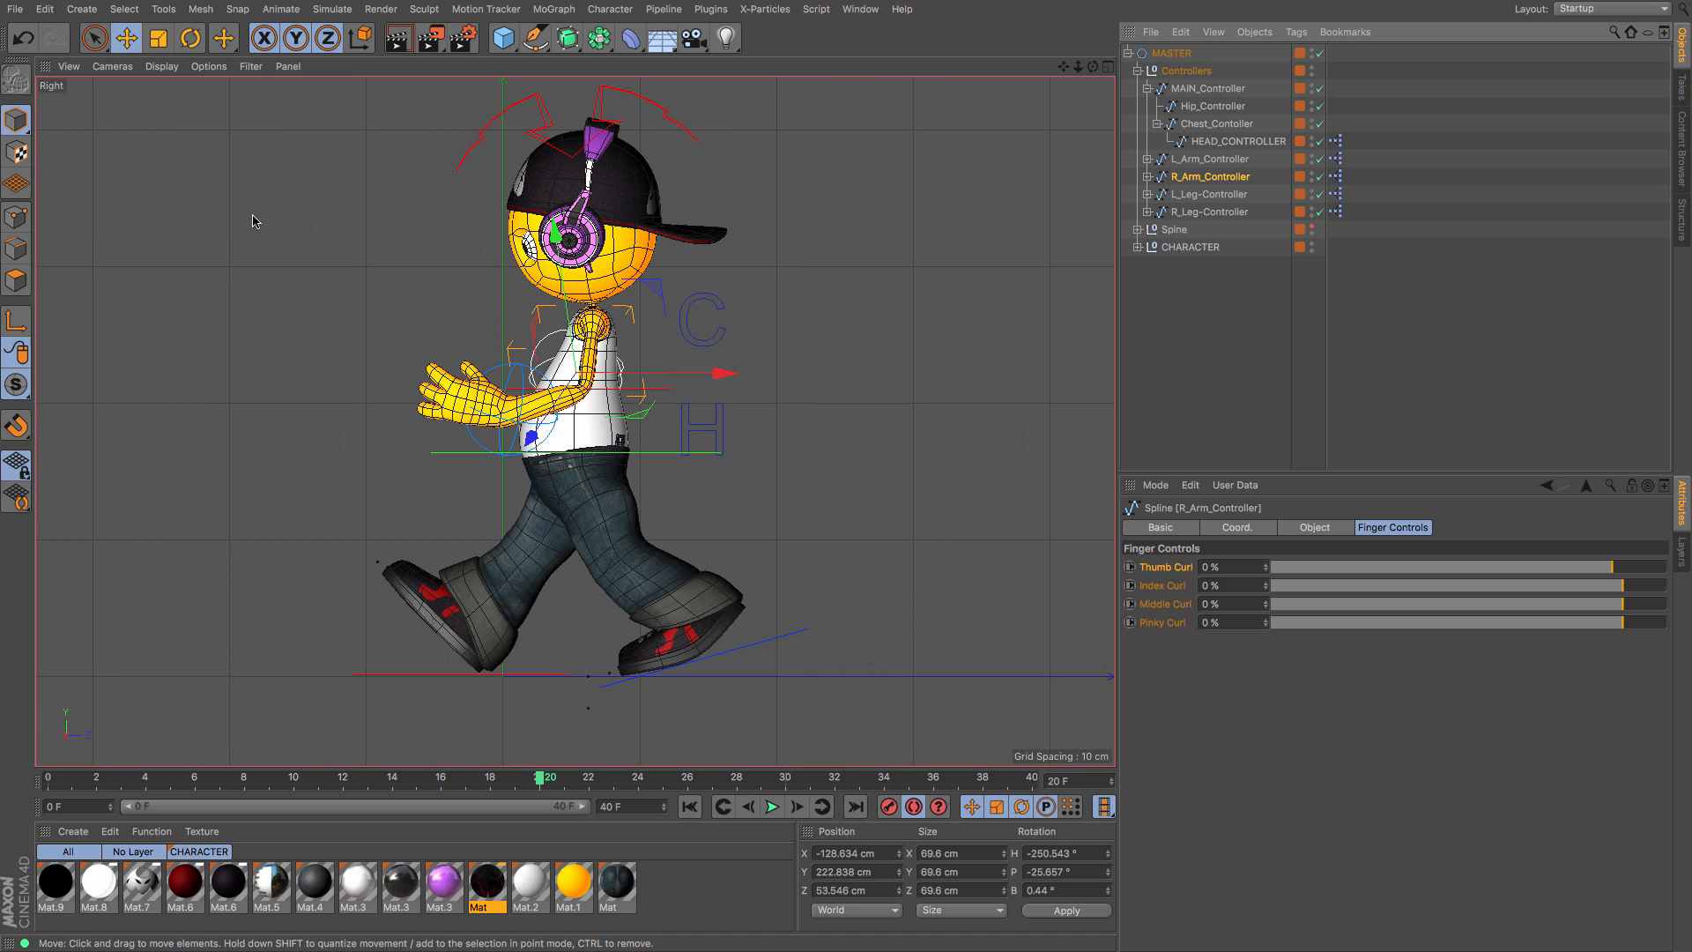
{"action": "left_click", "coordinate": [127, 38]}
{"action": "left_click_drag", "start_coordinate": [167, 335], "coordinate": [196, 363]}
{"action": "left_click", "coordinate": [190, 38]}
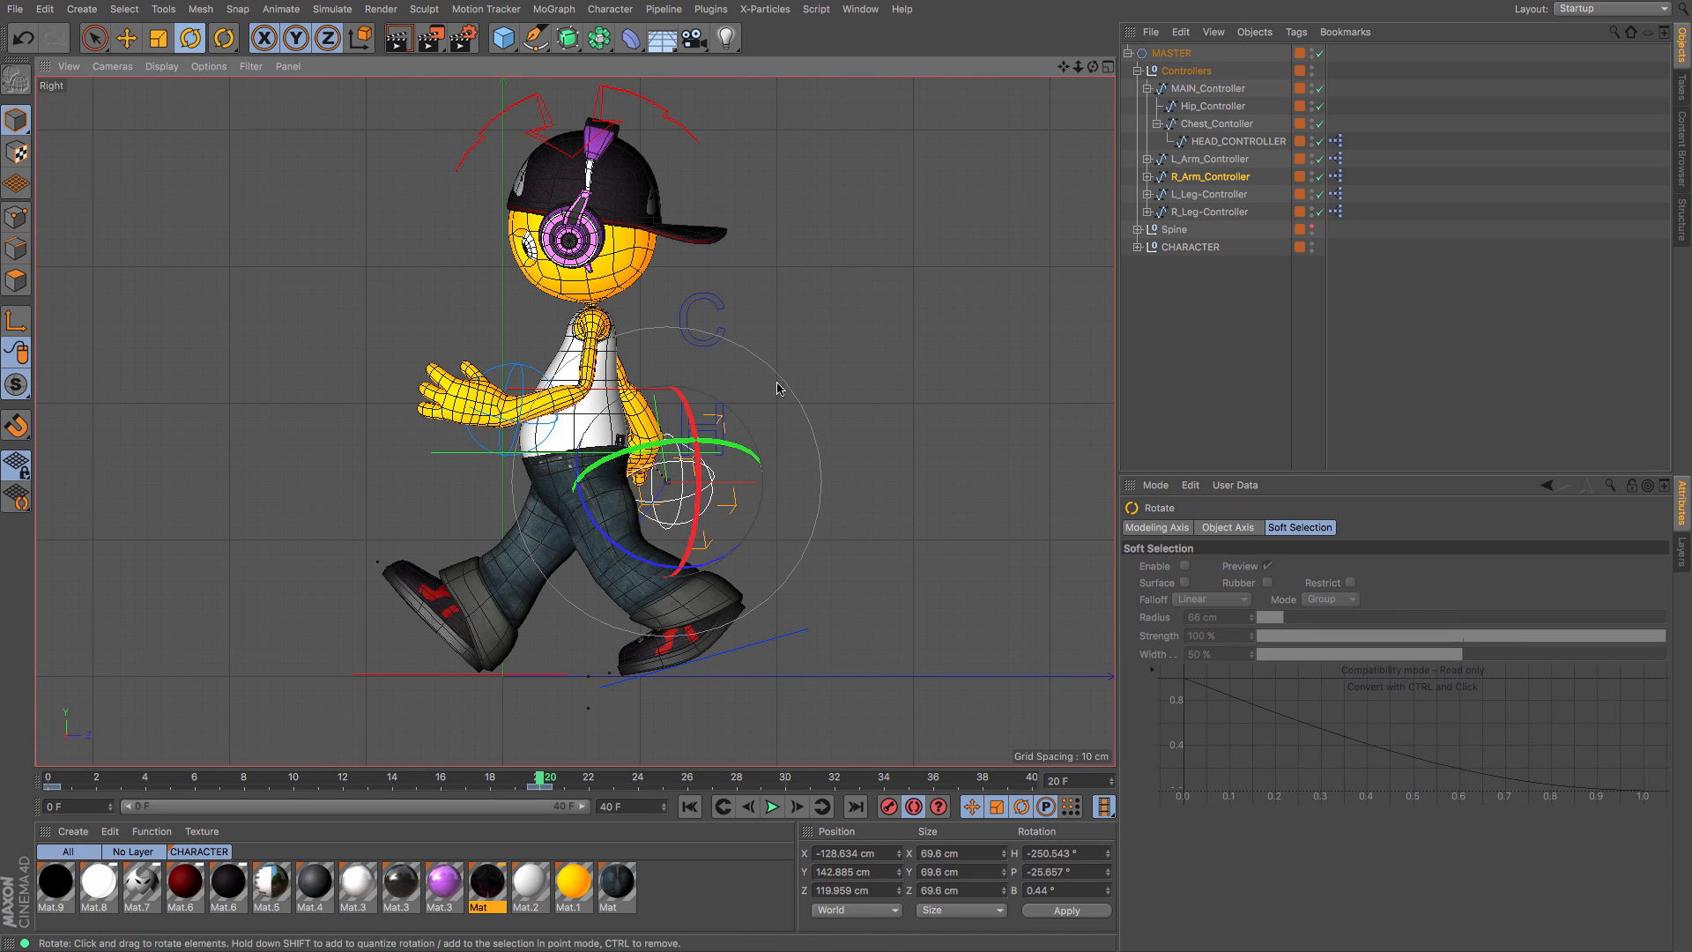
{"action": "left_click_drag", "start_coordinate": [778, 378], "coordinate": [790, 261]}
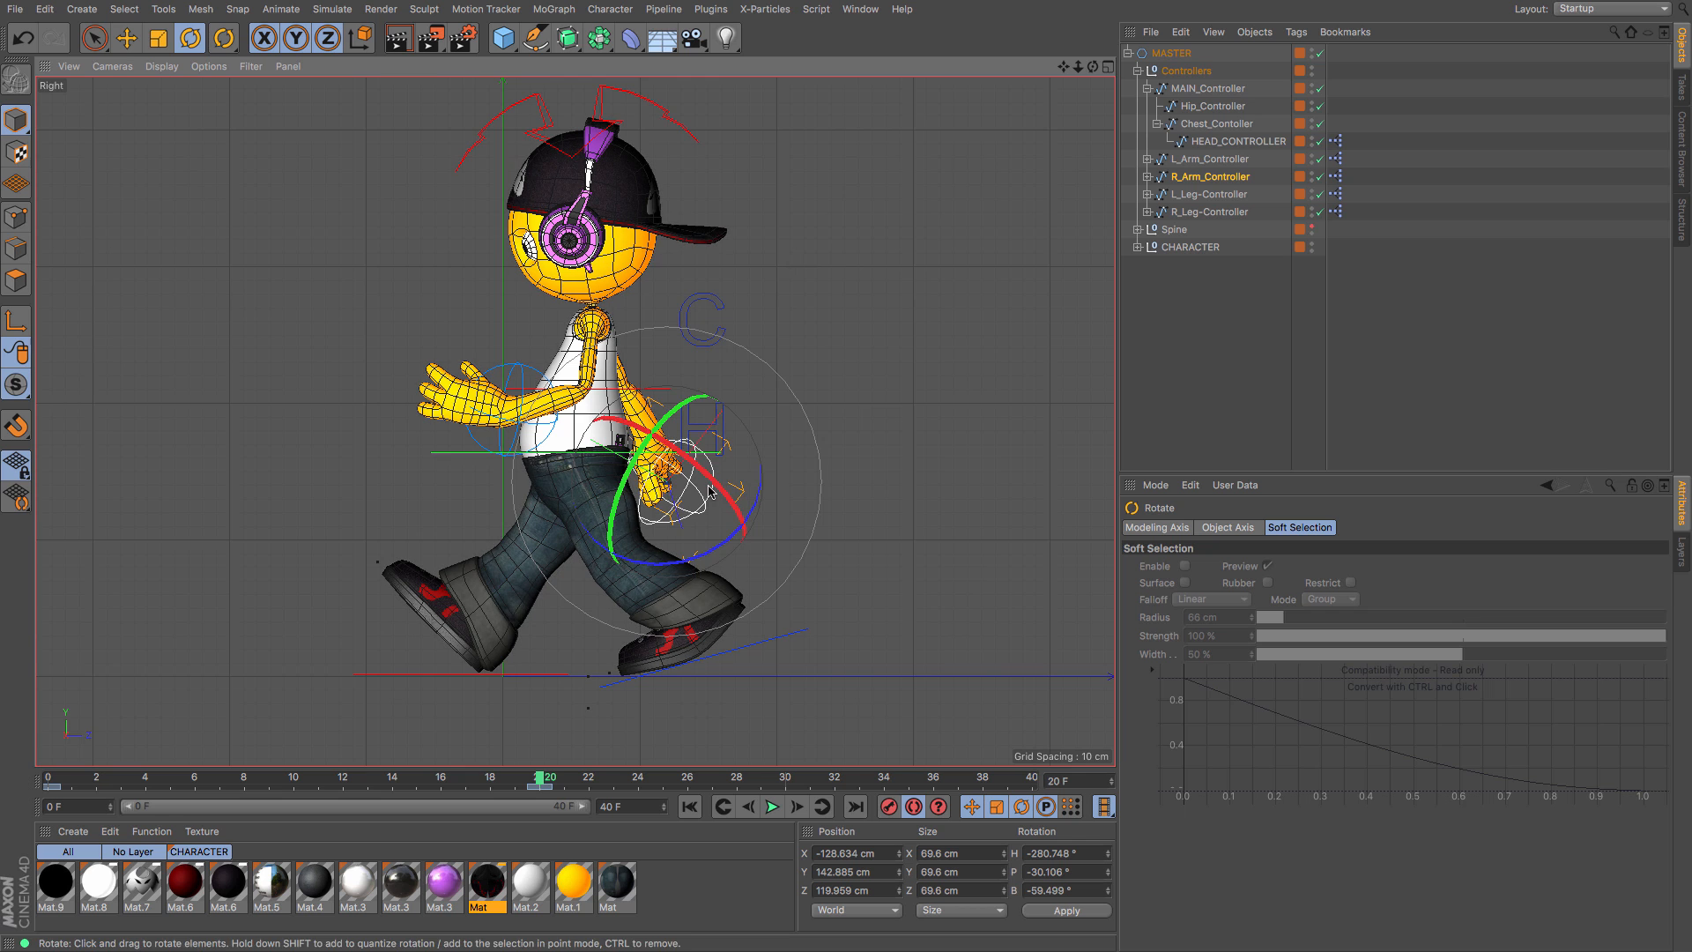
{"action": "left_click_drag", "start_coordinate": [670, 444], "coordinate": [685, 489]}
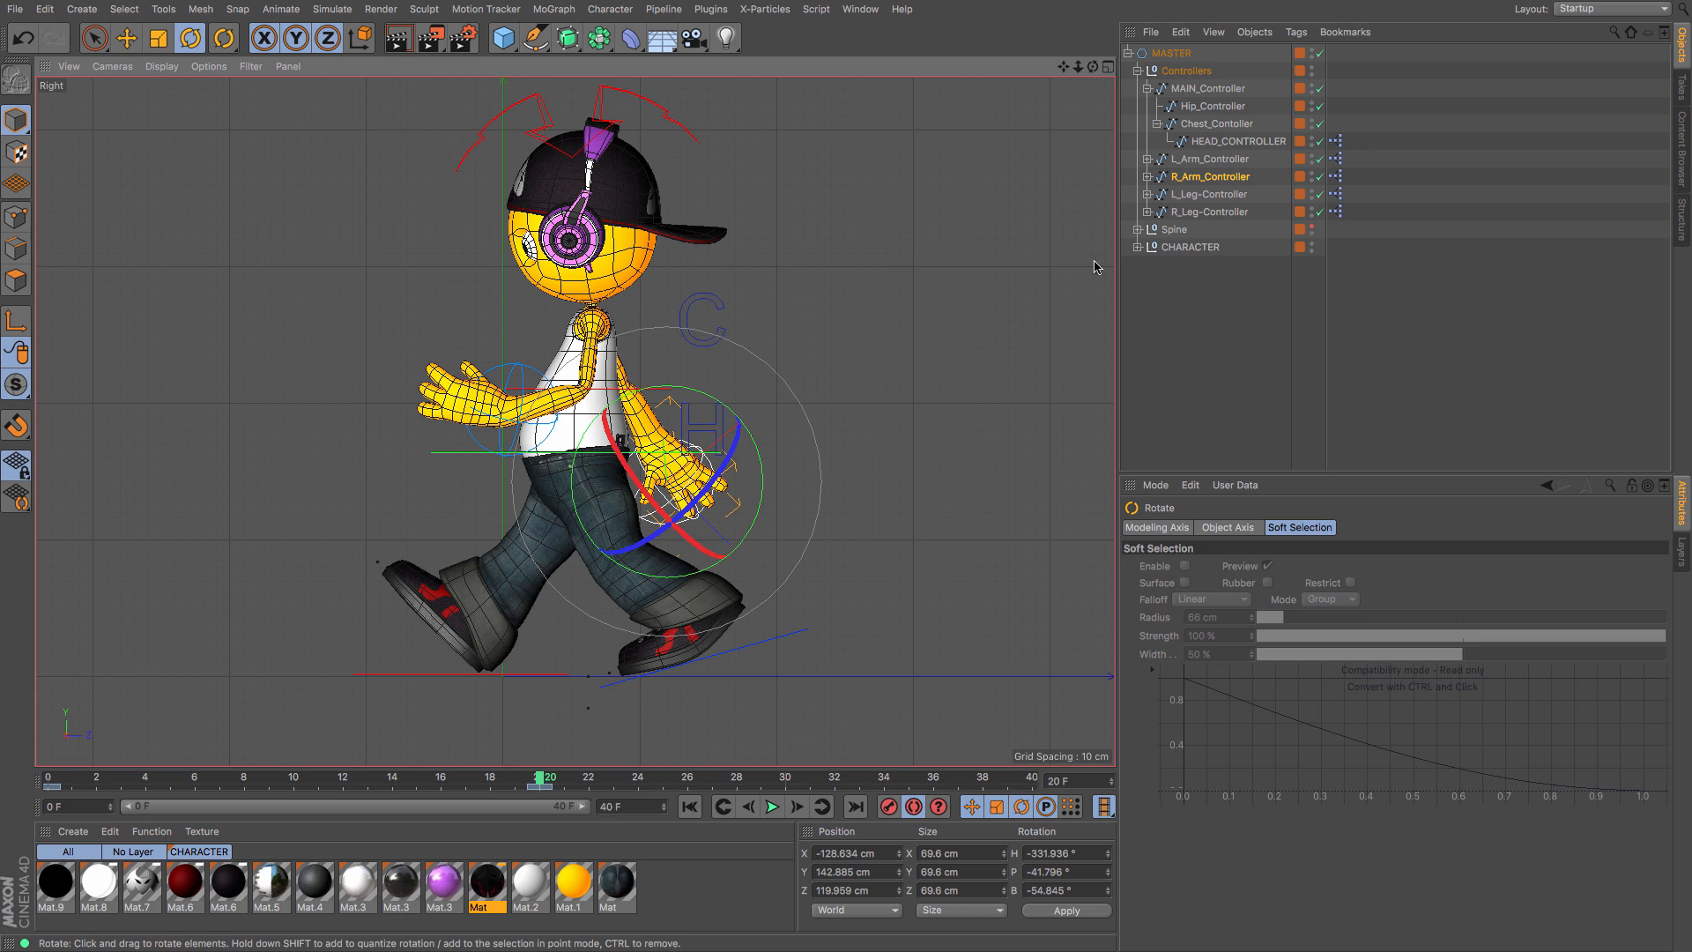
Step: Compare the positions and rotations of L_Arm_Controller and R_Arm_Controller at frames 0 and 20 and preview the arm swing
{"action": "left_click", "coordinate": [1206, 159]}
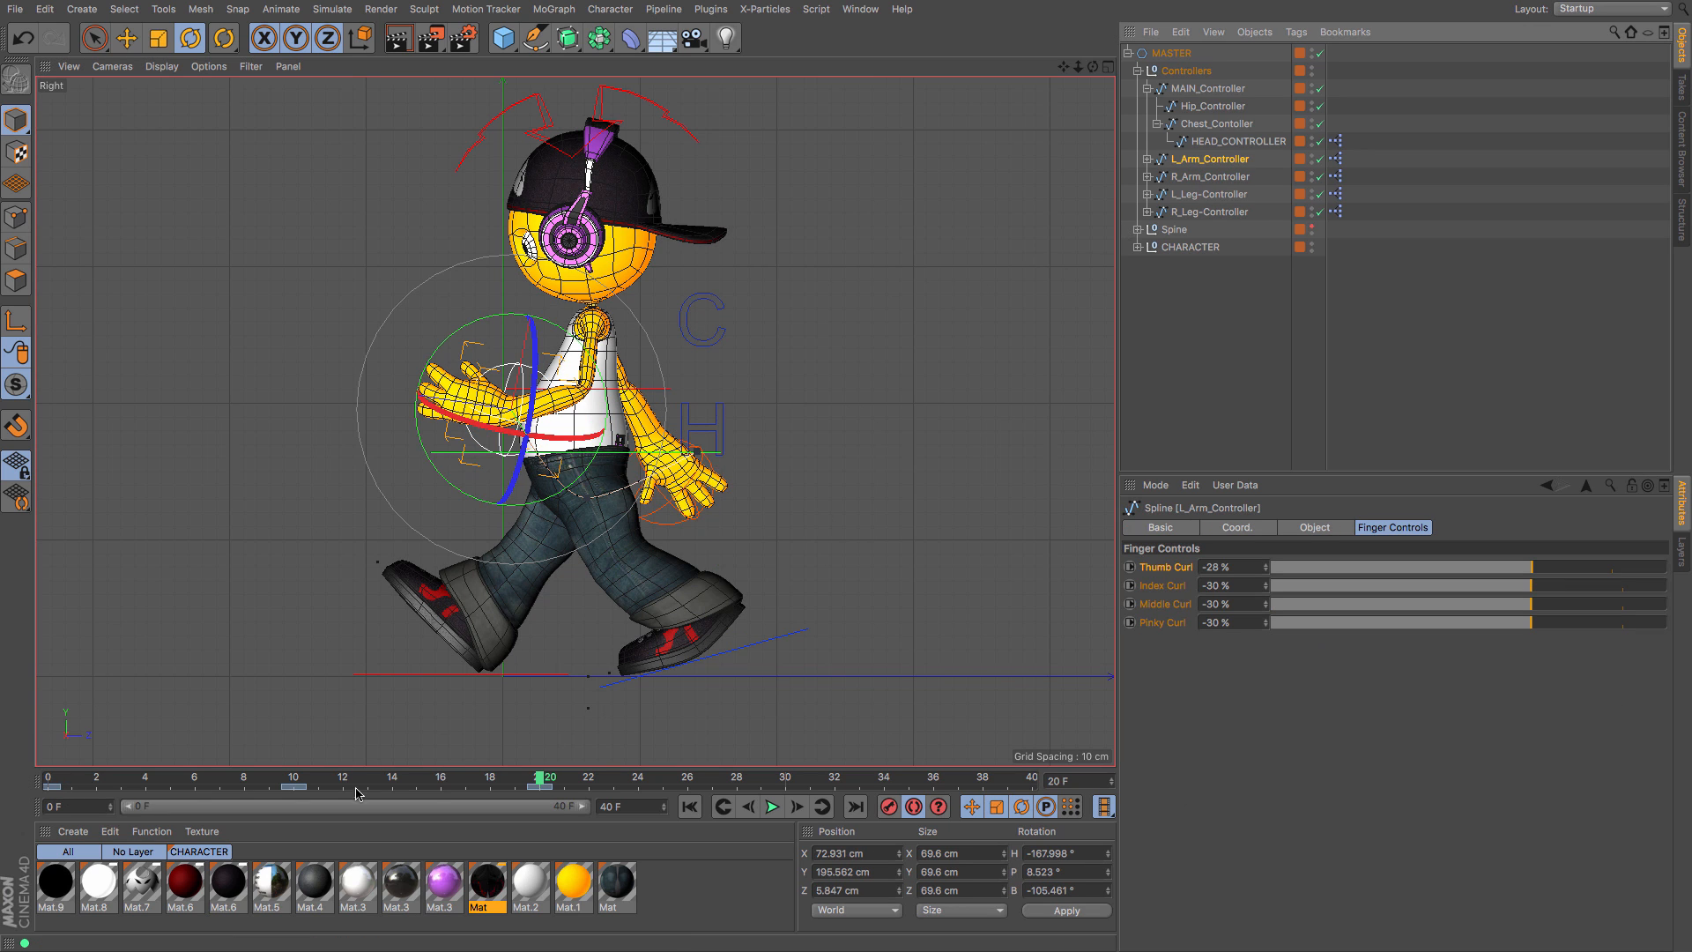
{"action": "left_click", "coordinate": [54, 787]}
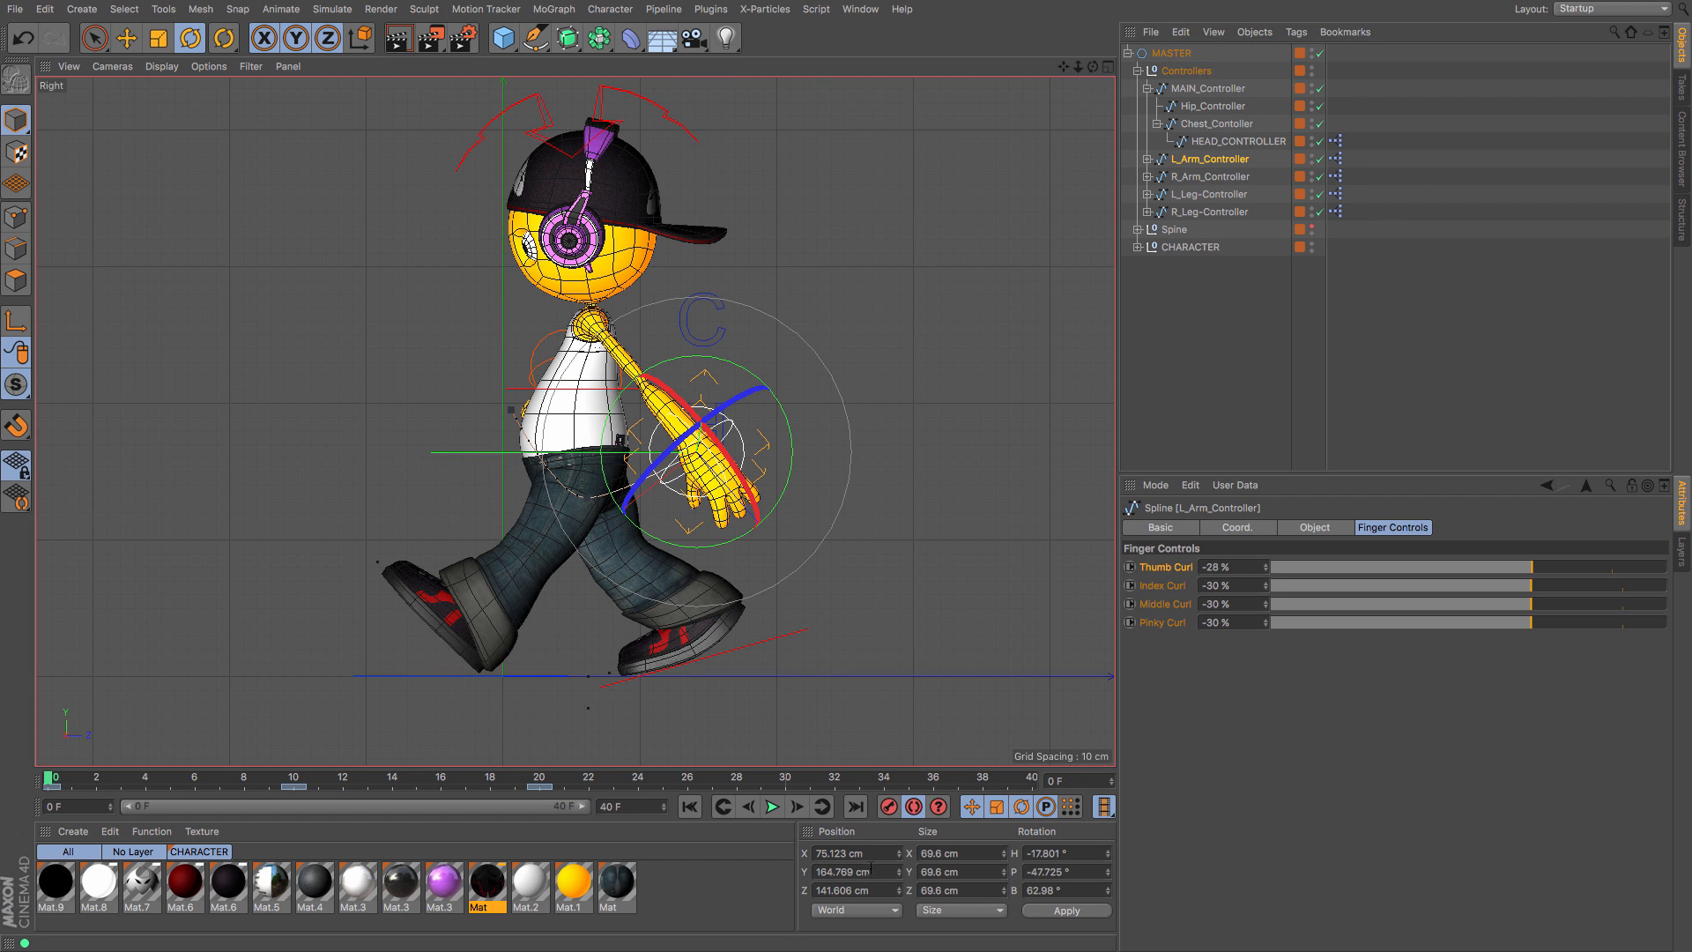
{"action": "left_click", "coordinate": [1211, 177]}
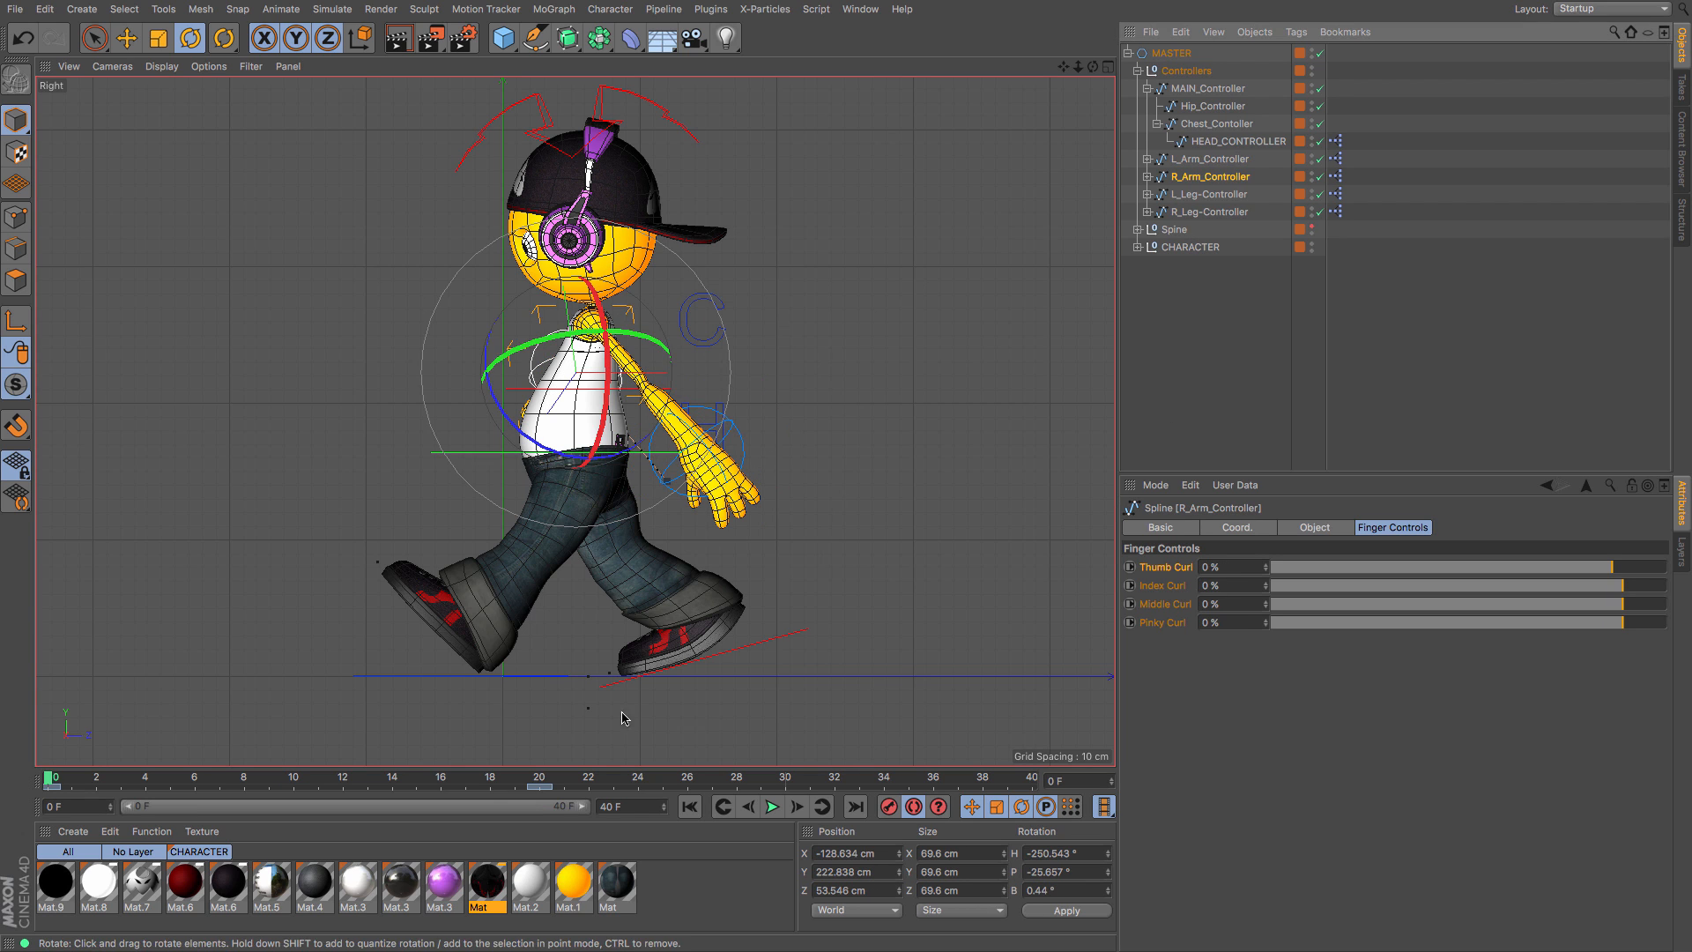
{"action": "left_click", "coordinate": [539, 780]}
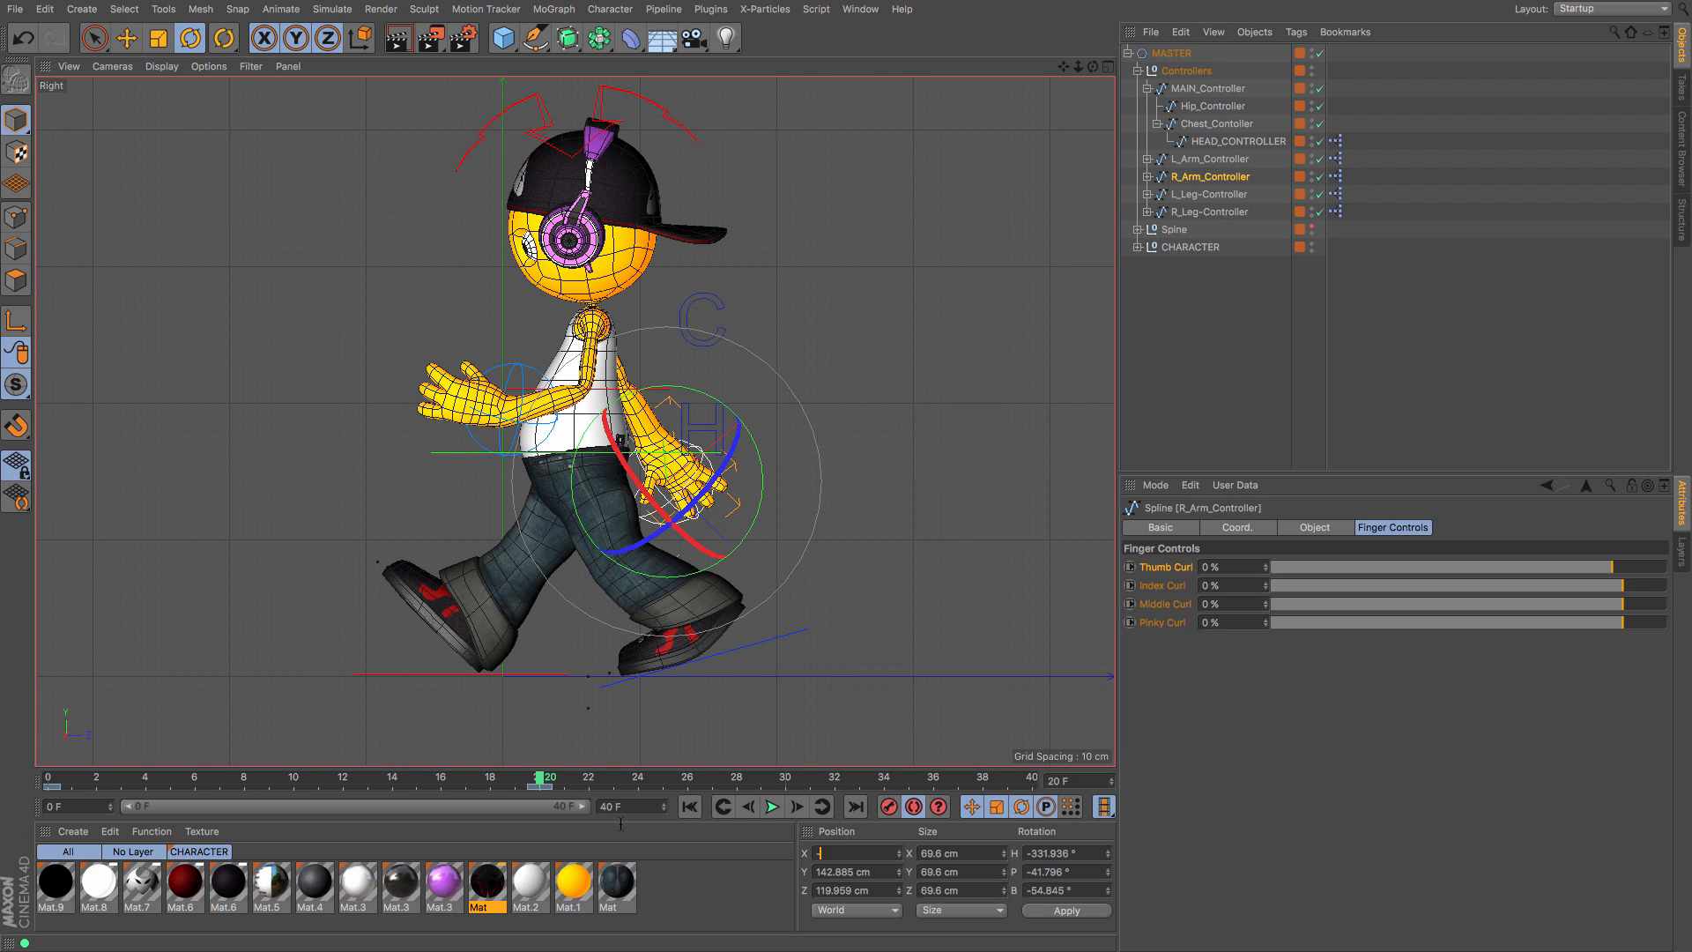
{"action": "key", "text": "Escape"}
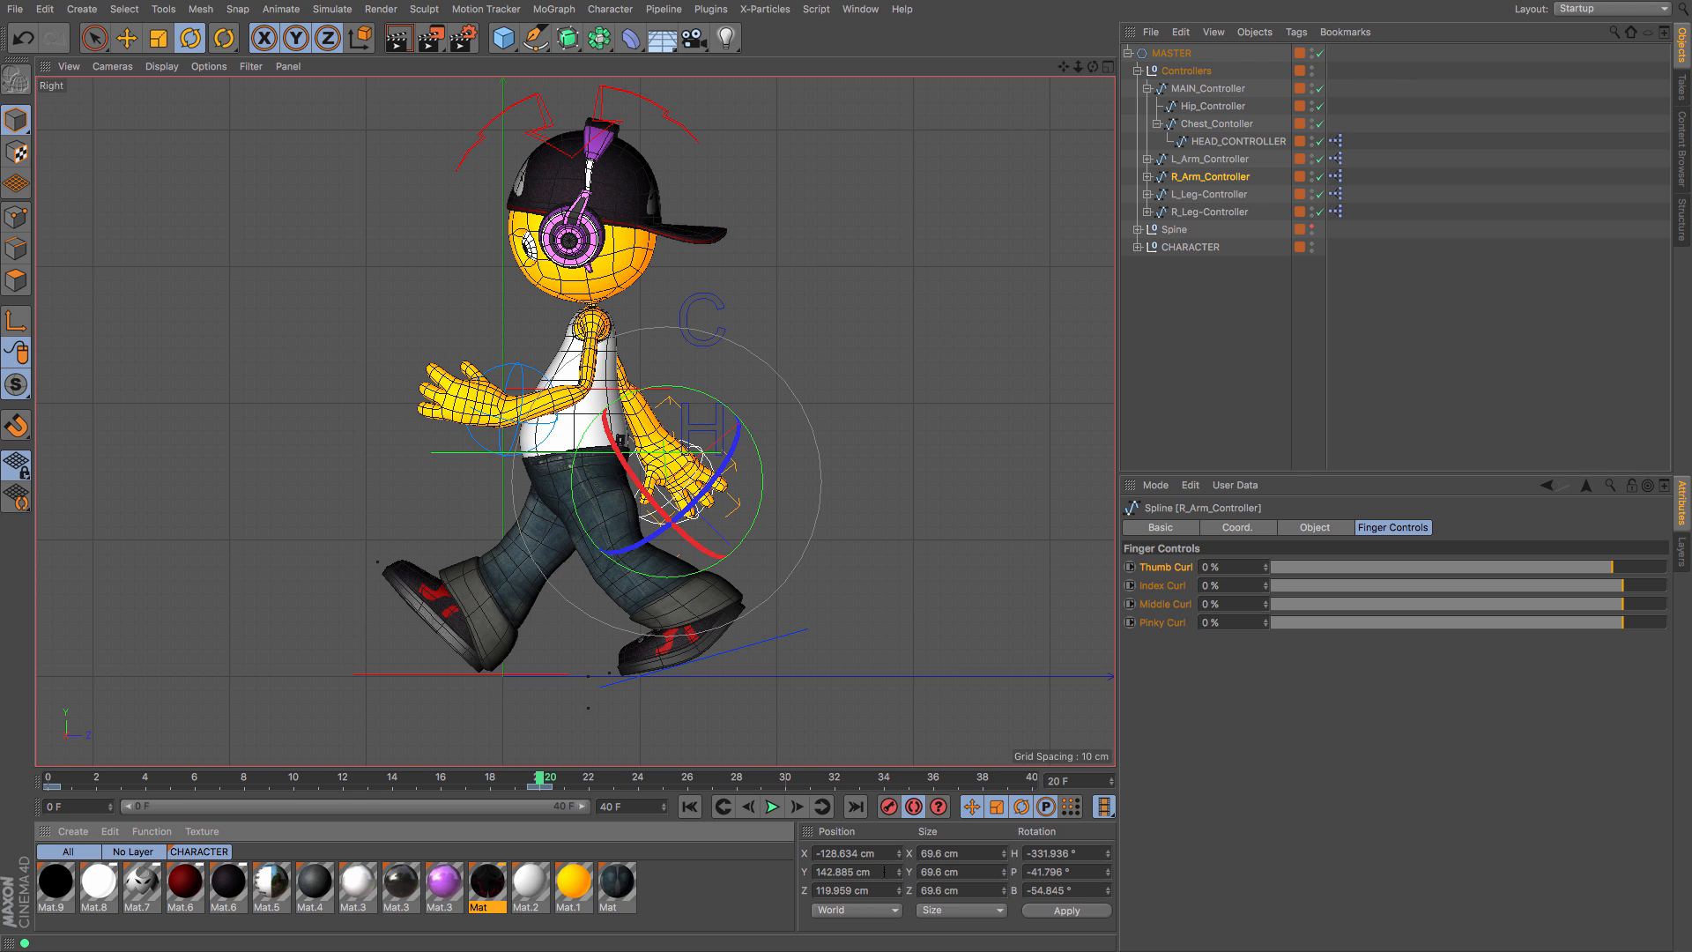
{"action": "left_click", "coordinate": [56, 784]}
{"action": "left_click_drag", "start_coordinate": [77, 787], "coordinate": [550, 802]}
{"action": "key", "text": "F8"}
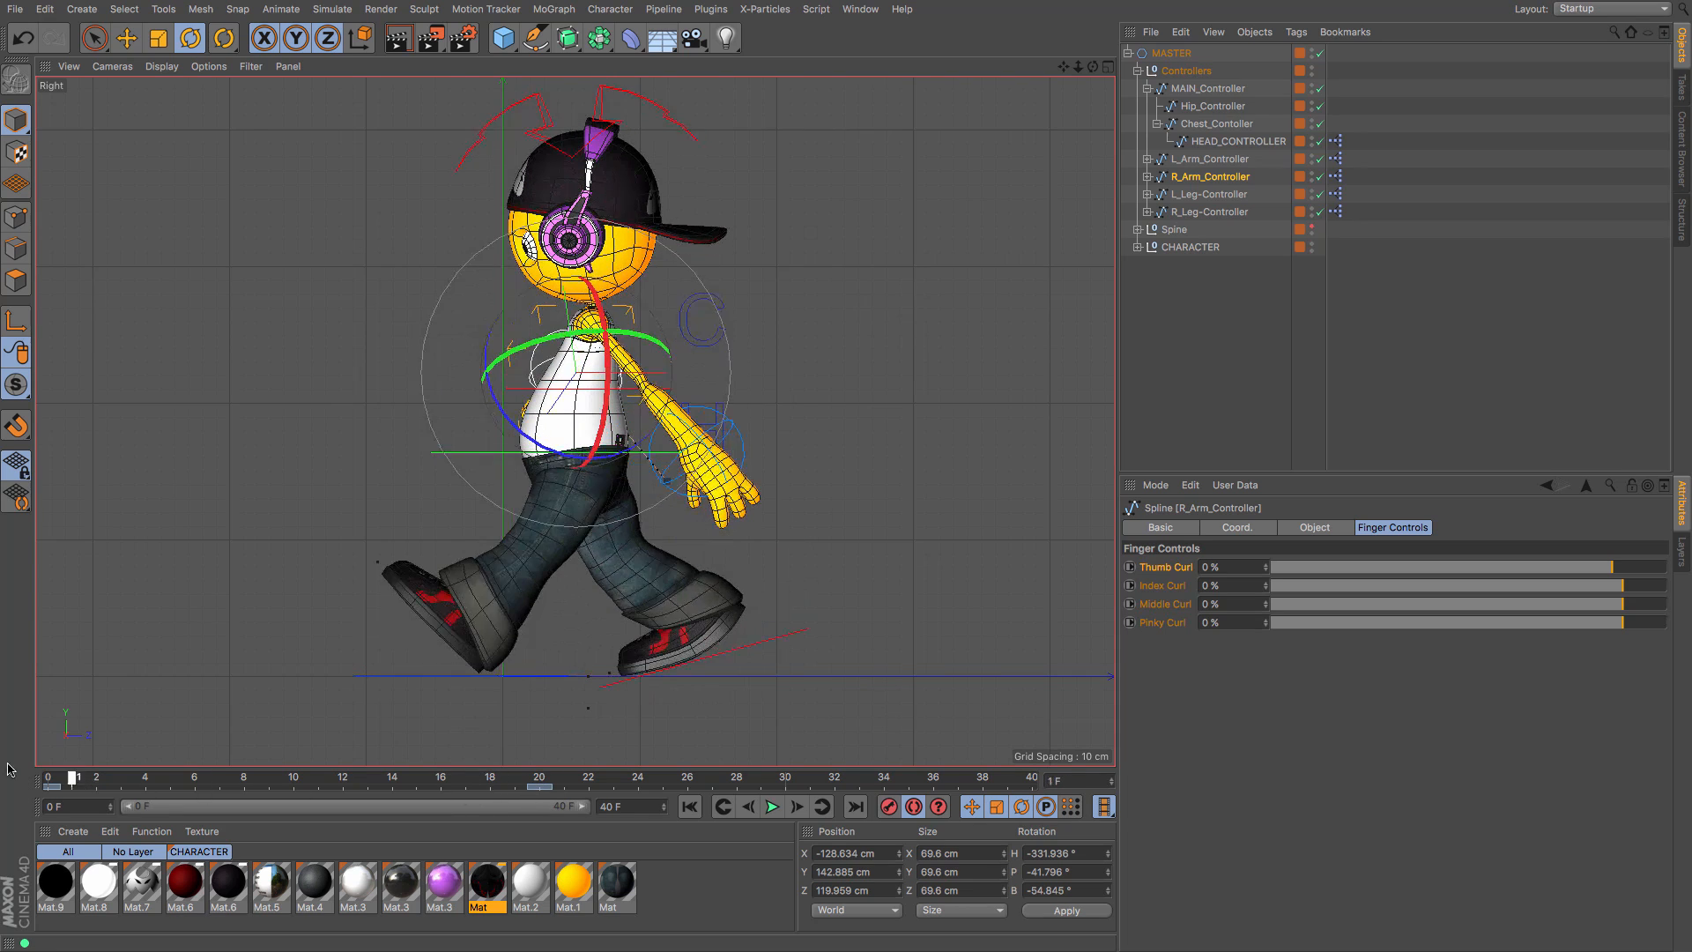
{"action": "key", "text": "F8"}
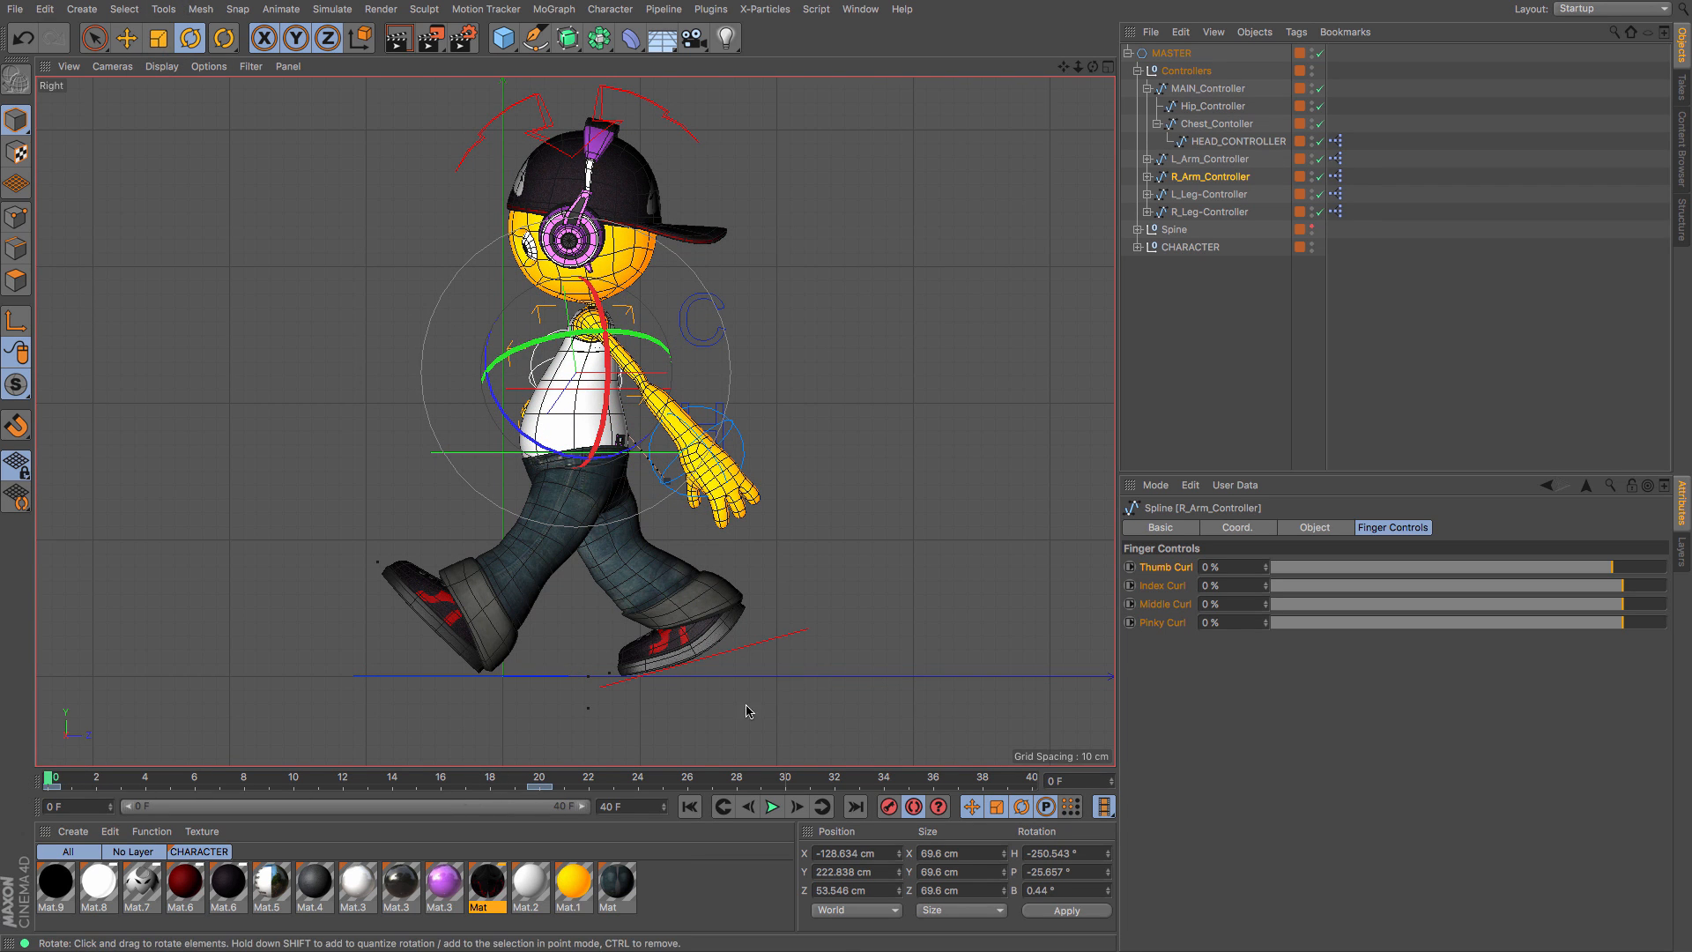
{"action": "left_click", "coordinate": [533, 784]}
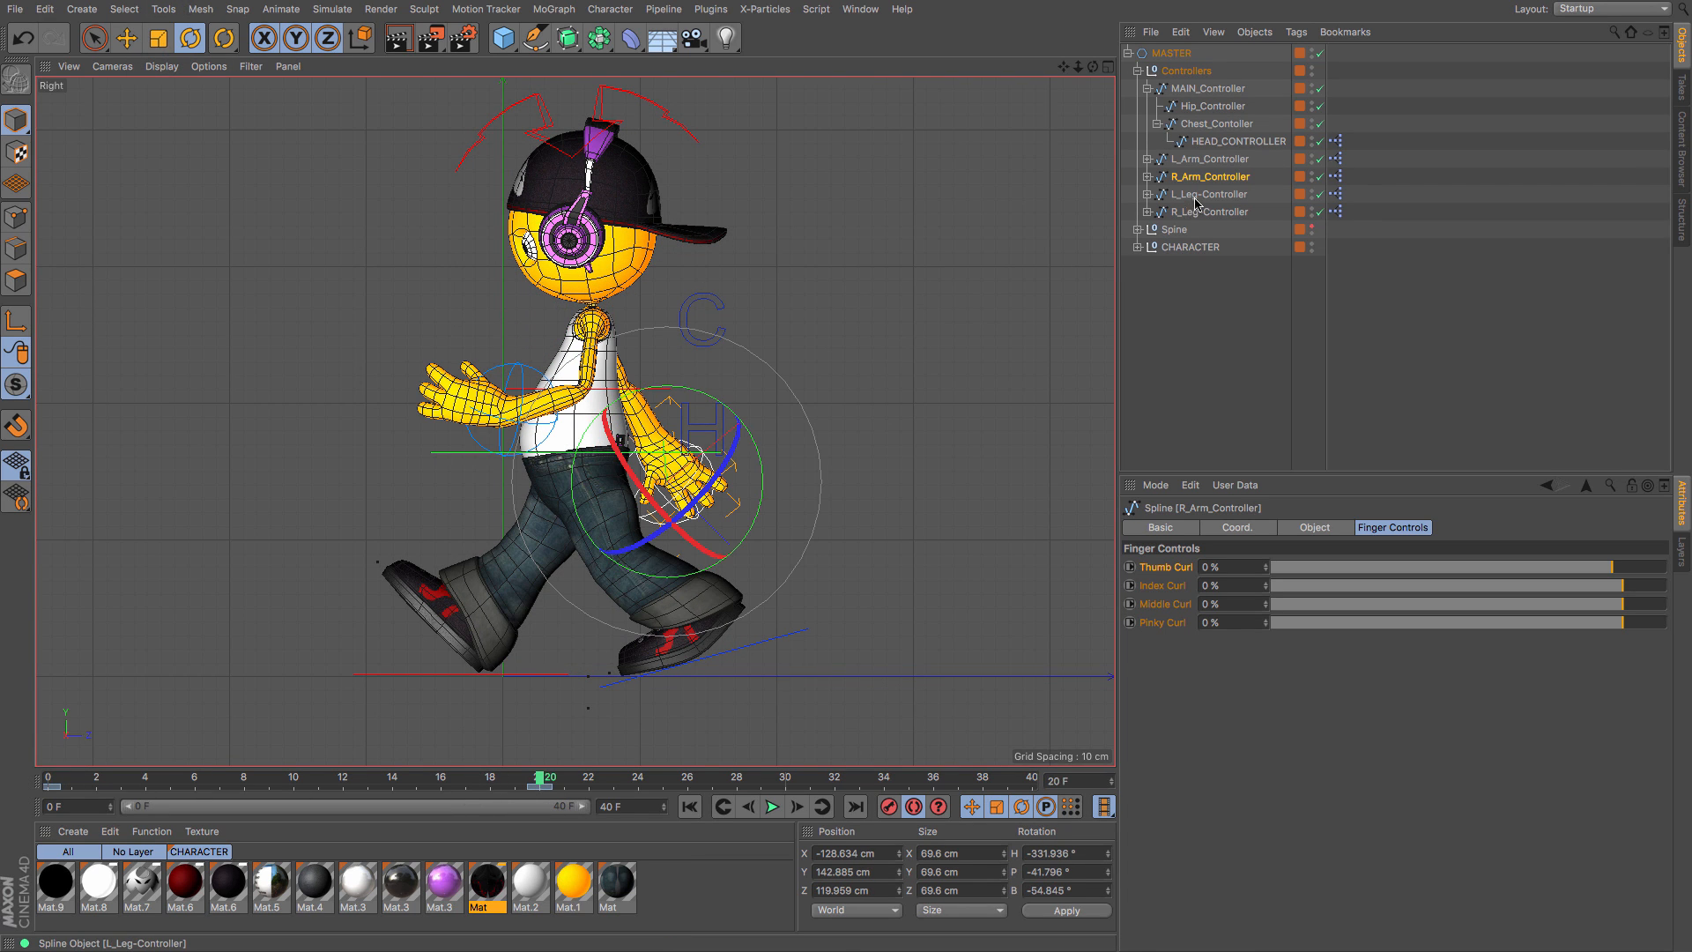
Step: Set R_Arm_Controller's position at frame 0 to Y 195 cm and Z 5 cm, based on the left controller's frame 20 values
{"action": "left_click", "coordinate": [1200, 160]}
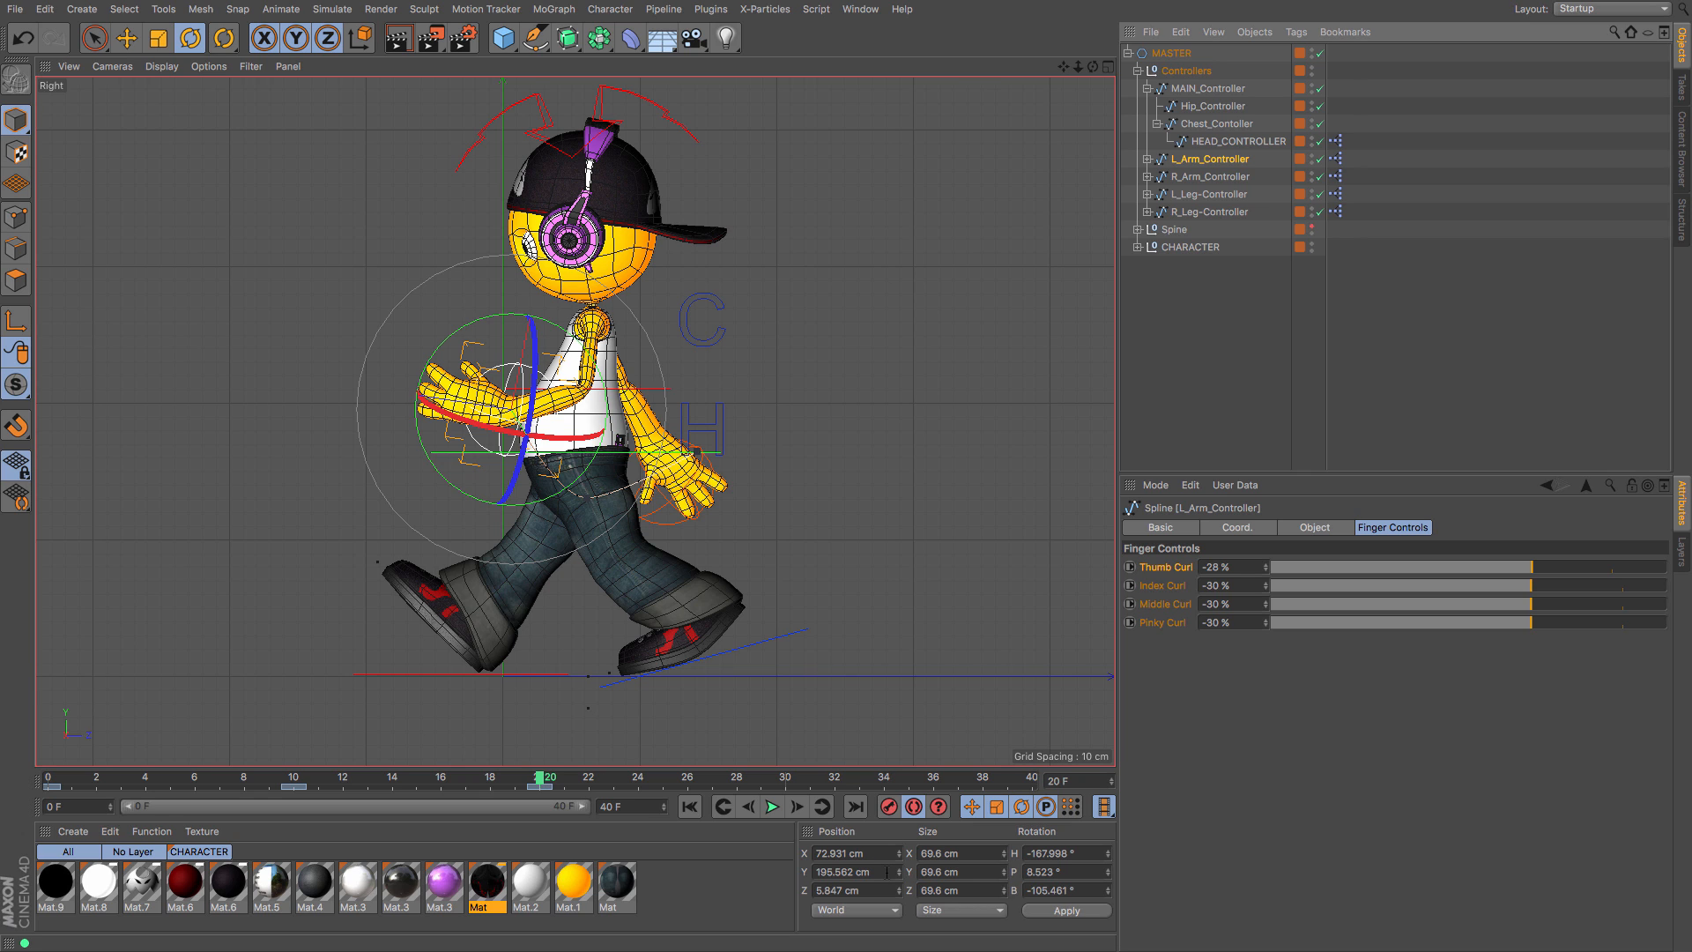
{"action": "left_click", "coordinate": [1216, 178]}
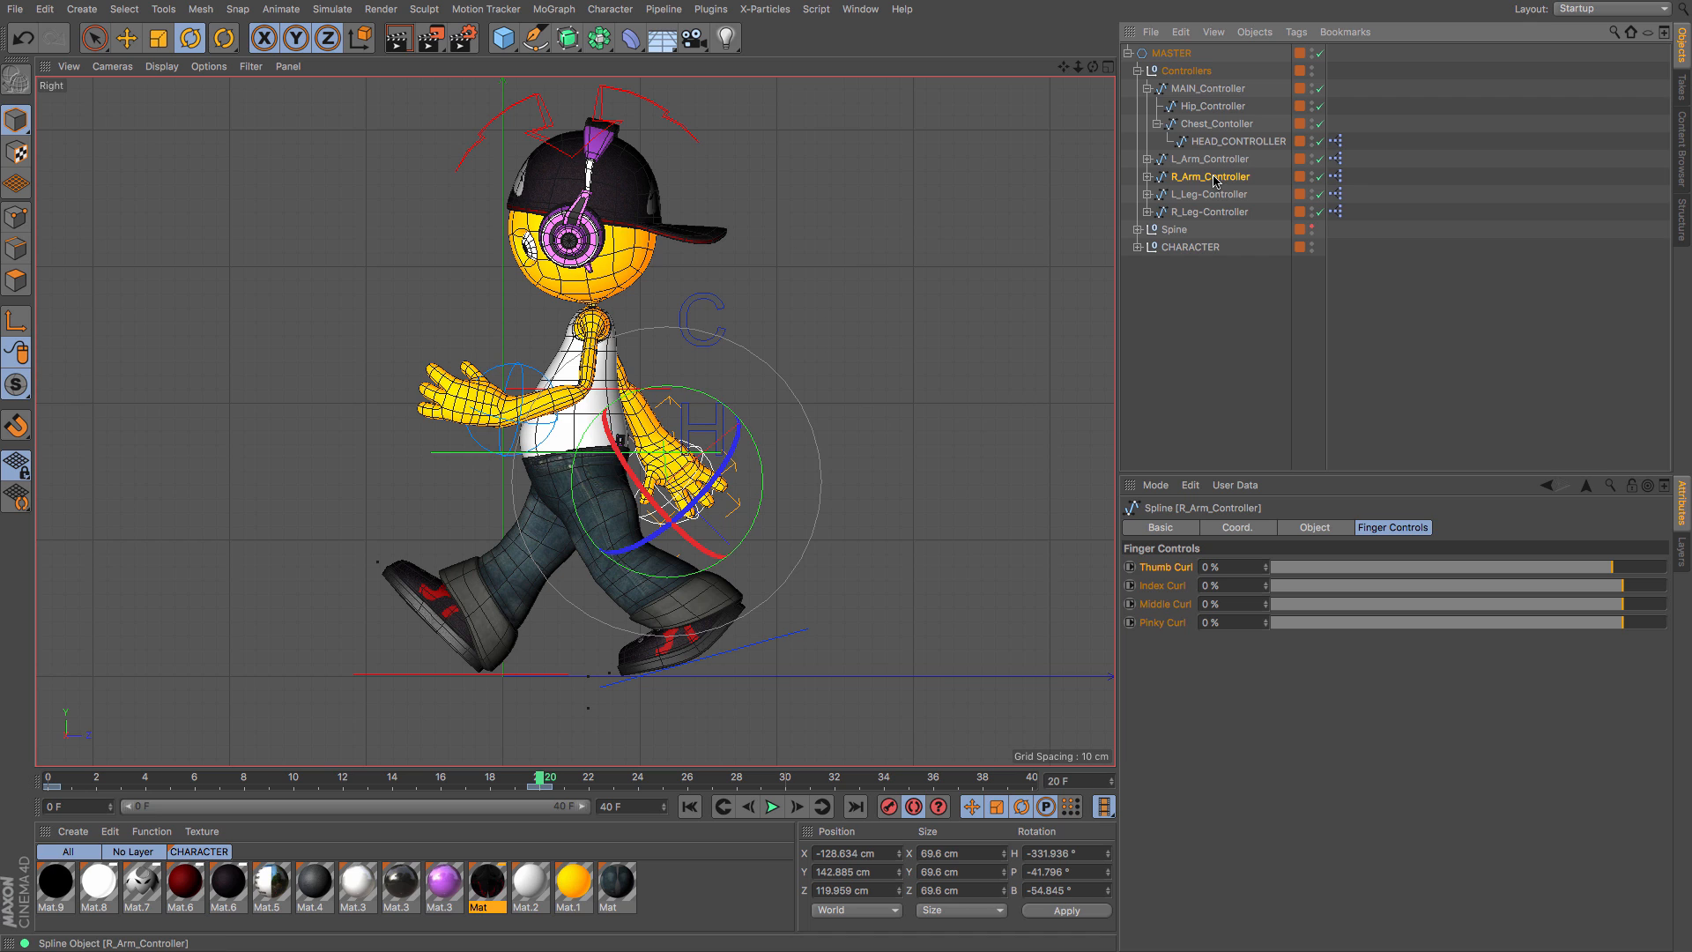
{"action": "left_click", "coordinate": [55, 781]}
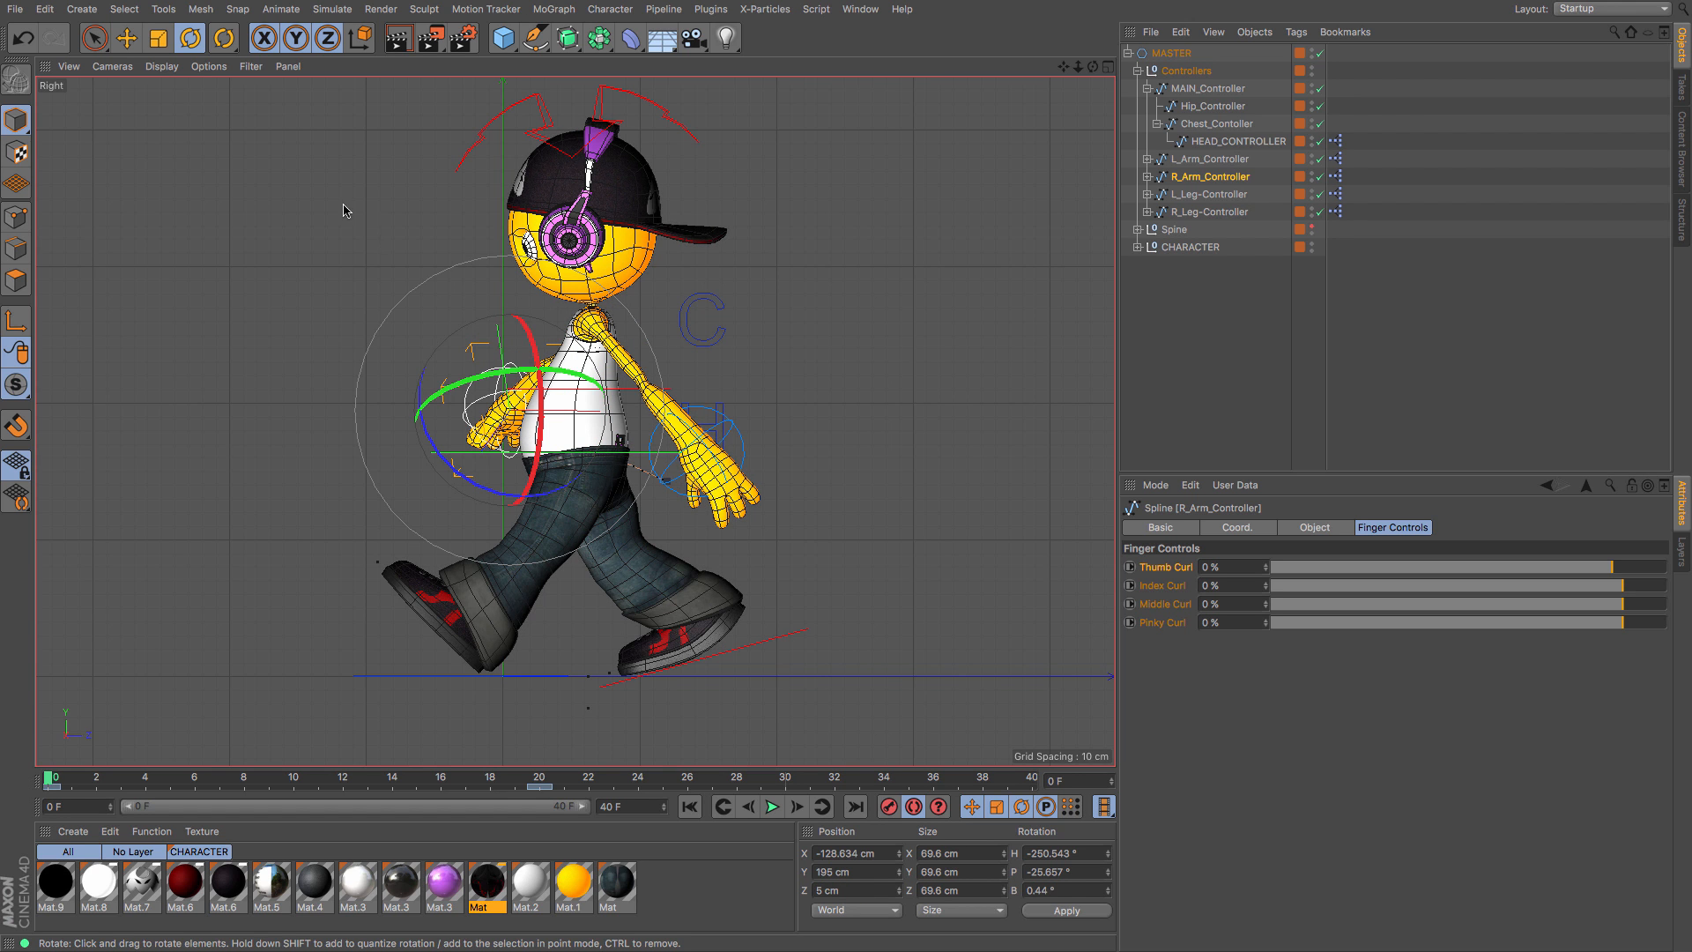
Step: At frame 0, bring R_Arm_Controller inward to about X -69 cm, Y 170 cm and rotate it to about H -175°, P -13°, B 86°
{"action": "key", "text": "F4"}
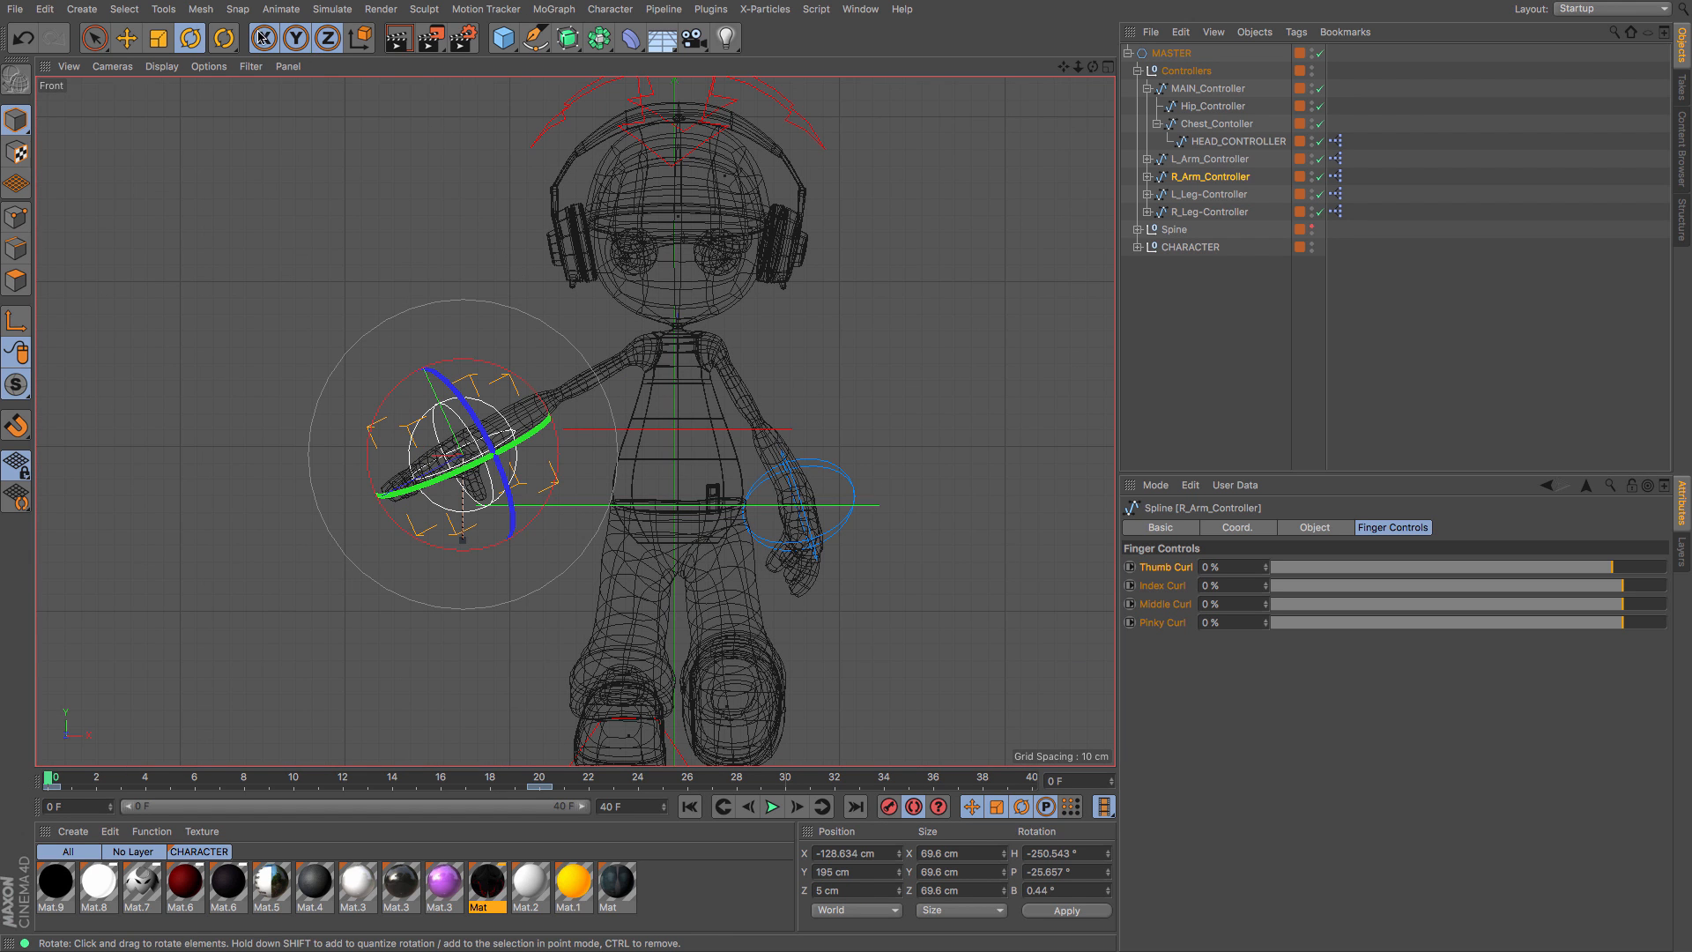
{"action": "left_click", "coordinate": [127, 38]}
{"action": "left_click_drag", "start_coordinate": [197, 317], "coordinate": [285, 346]}
{"action": "left_click", "coordinate": [190, 38]}
{"action": "left_click_drag", "start_coordinate": [189, 177], "coordinate": [254, 553]}
{"action": "left_click_drag", "start_coordinate": [556, 540], "coordinate": [497, 412]}
Step: Shift the right arm's frame 0 pose to about Y 194 cm, Z 28 cm and tilt the hand to about P 19°, B 86°
{"action": "key", "text": "F3"}
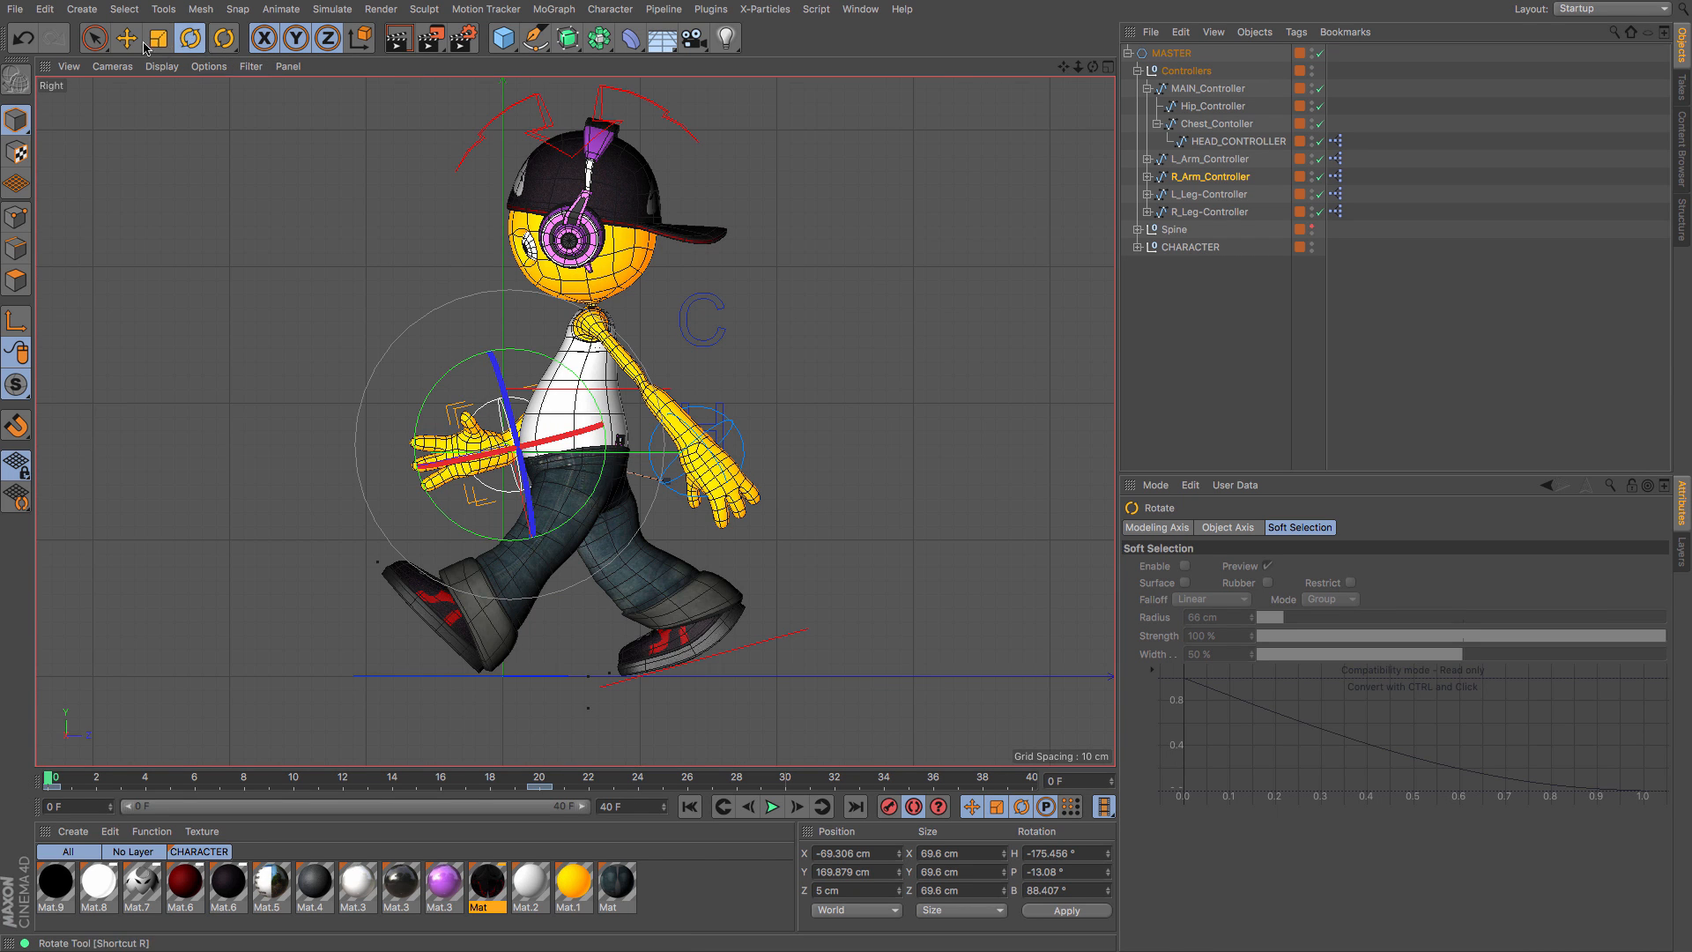
{"action": "left_click", "coordinate": [127, 38]}
{"action": "mouse_move", "coordinate": [120, 315]}
{"action": "left_mouse_down"}
{"action": "mouse_move", "coordinate": [164, 273]}
{"action": "mouse_move", "coordinate": [150, 276]}
{"action": "left_mouse_up"}
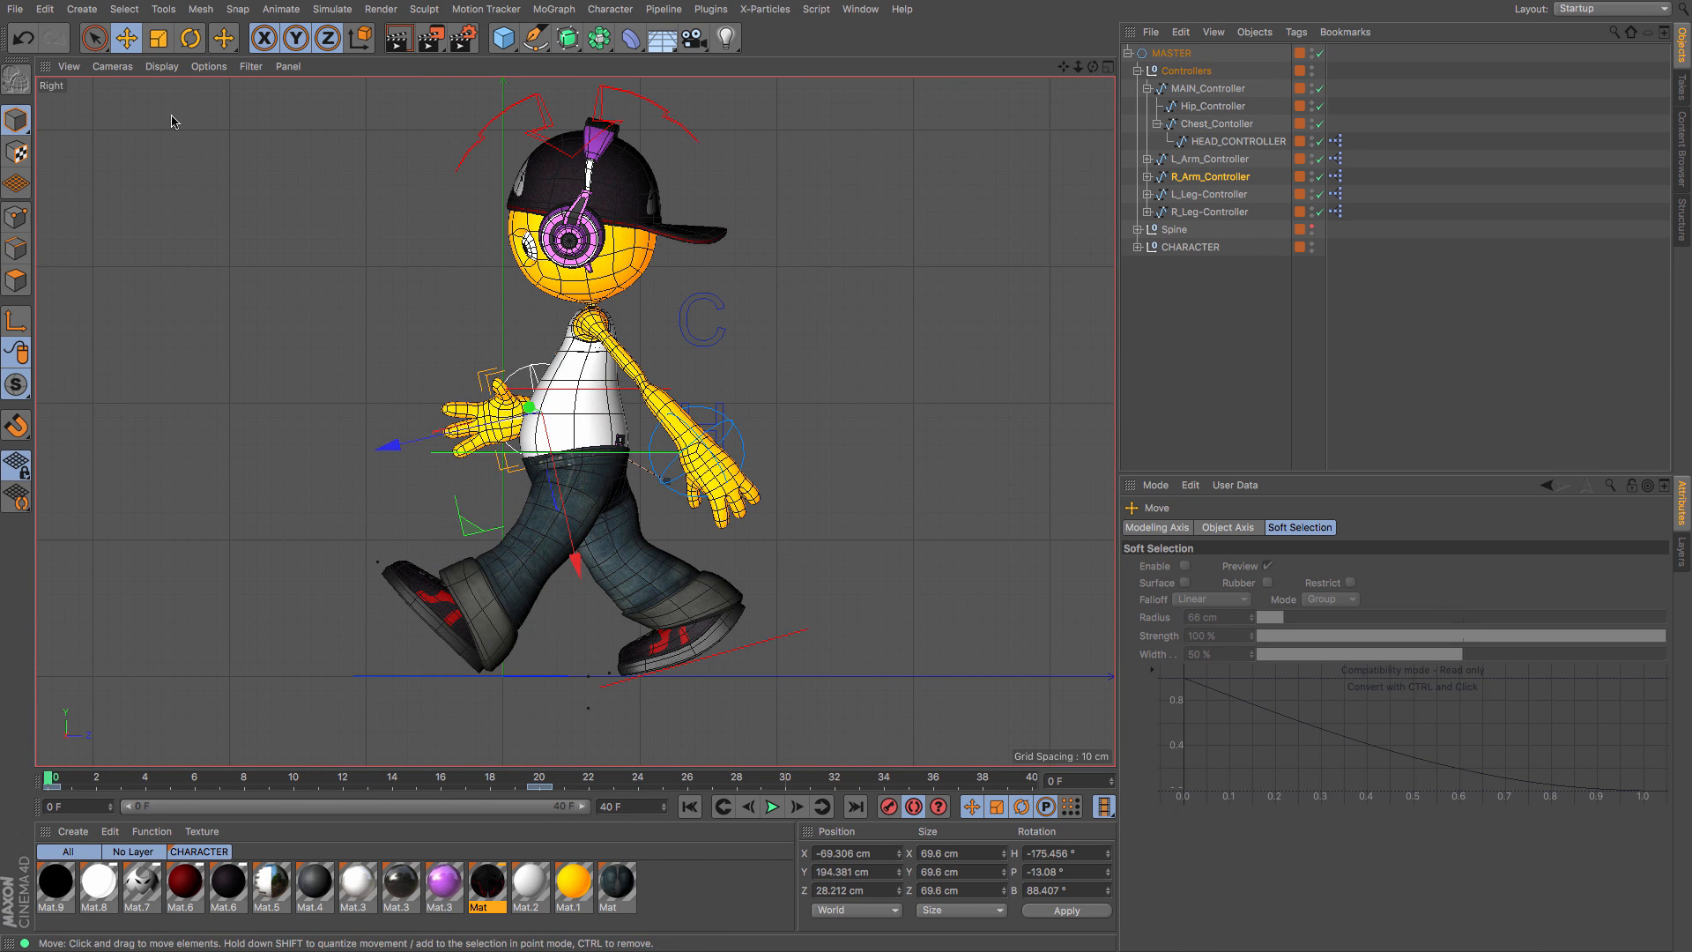
{"action": "left_click", "coordinate": [191, 37]}
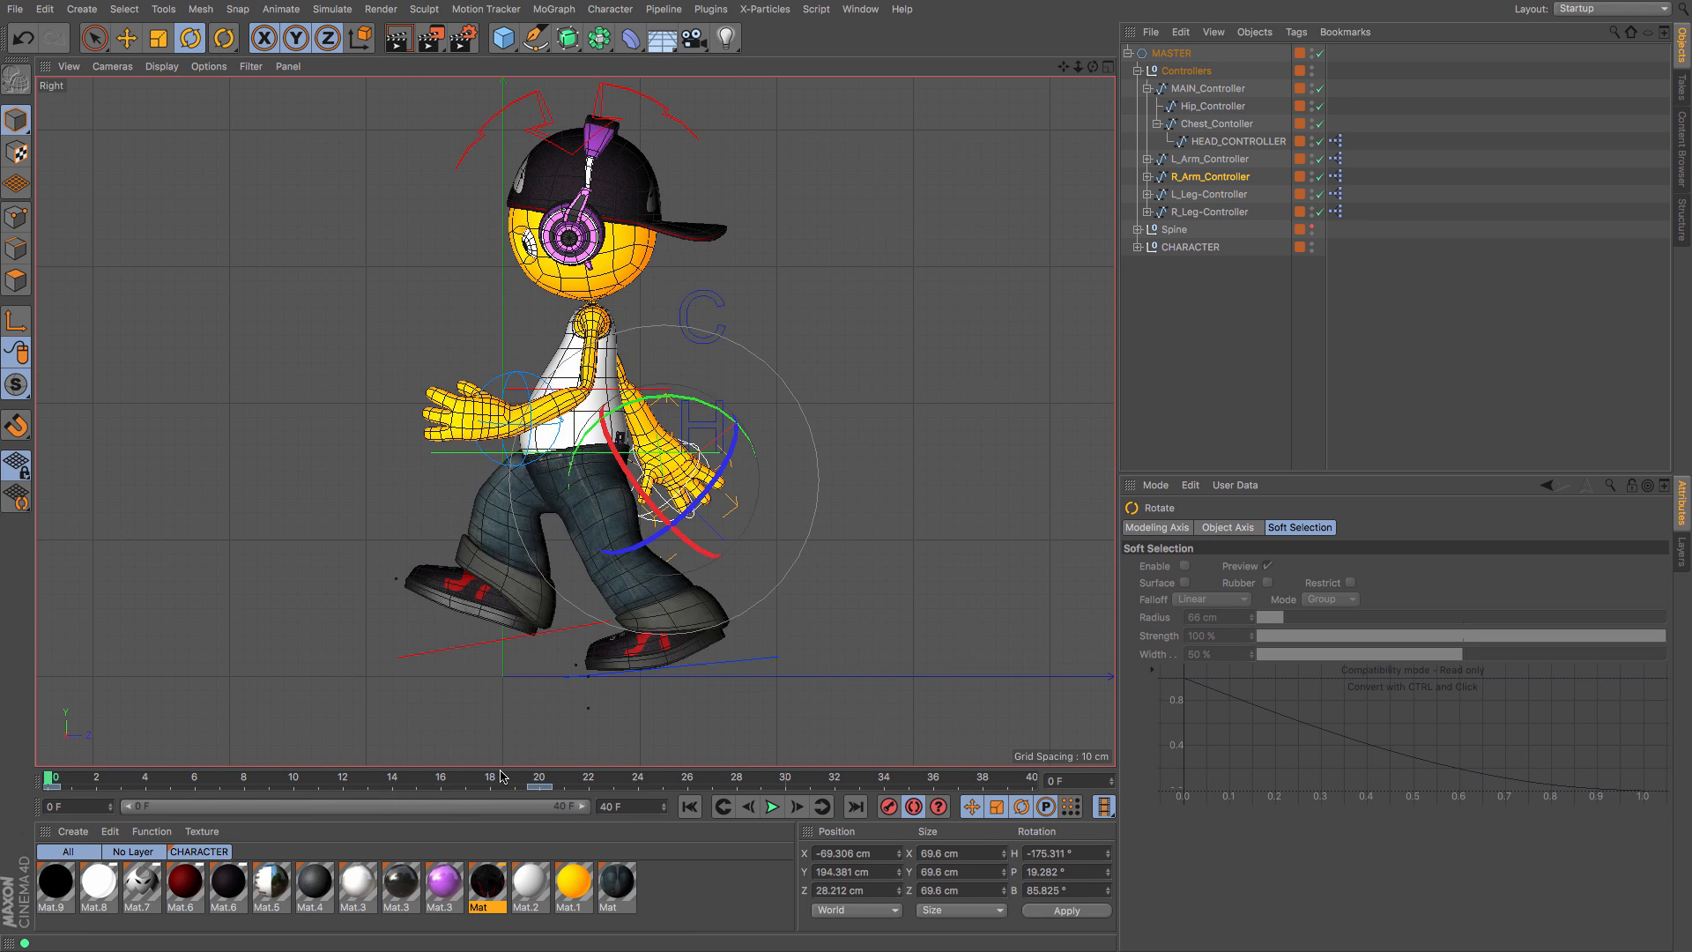
Step: At frame 10, move R_Arm_Controller beside the body to about X -72 cm, Y 148 cm and rotate it to about H -232°, P -57°, B 29°
{"action": "left_click_drag", "start_coordinate": [500, 776], "coordinate": [296, 825]}
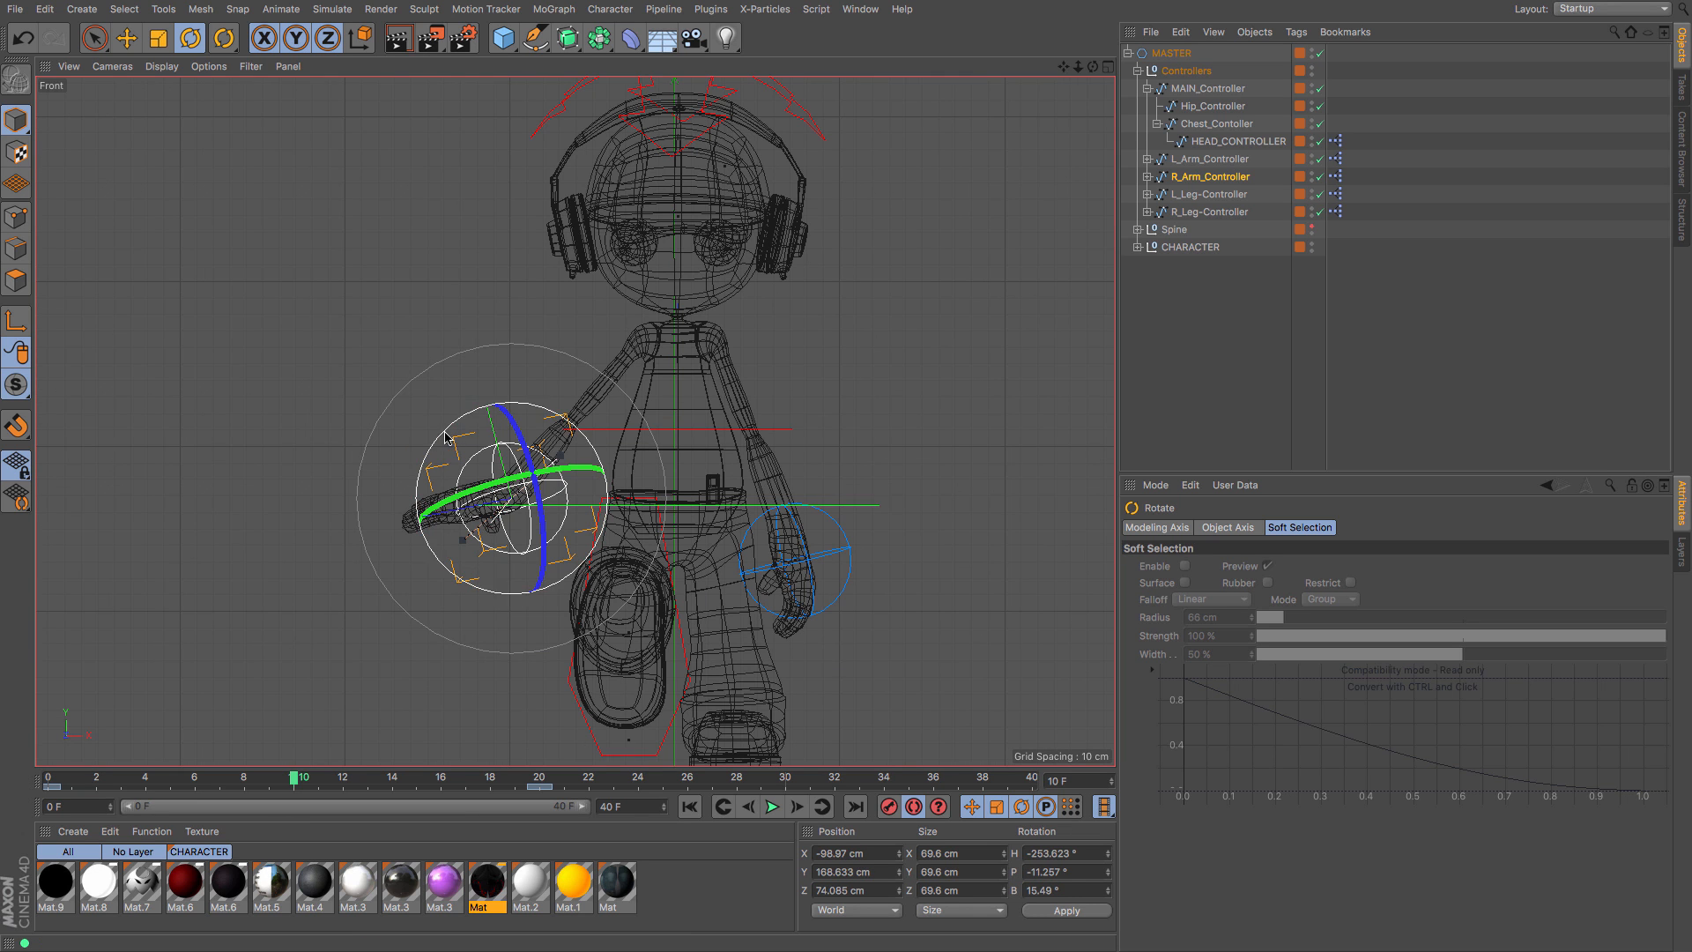
{"action": "left_click_drag", "start_coordinate": [350, 406], "coordinate": [414, 440]}
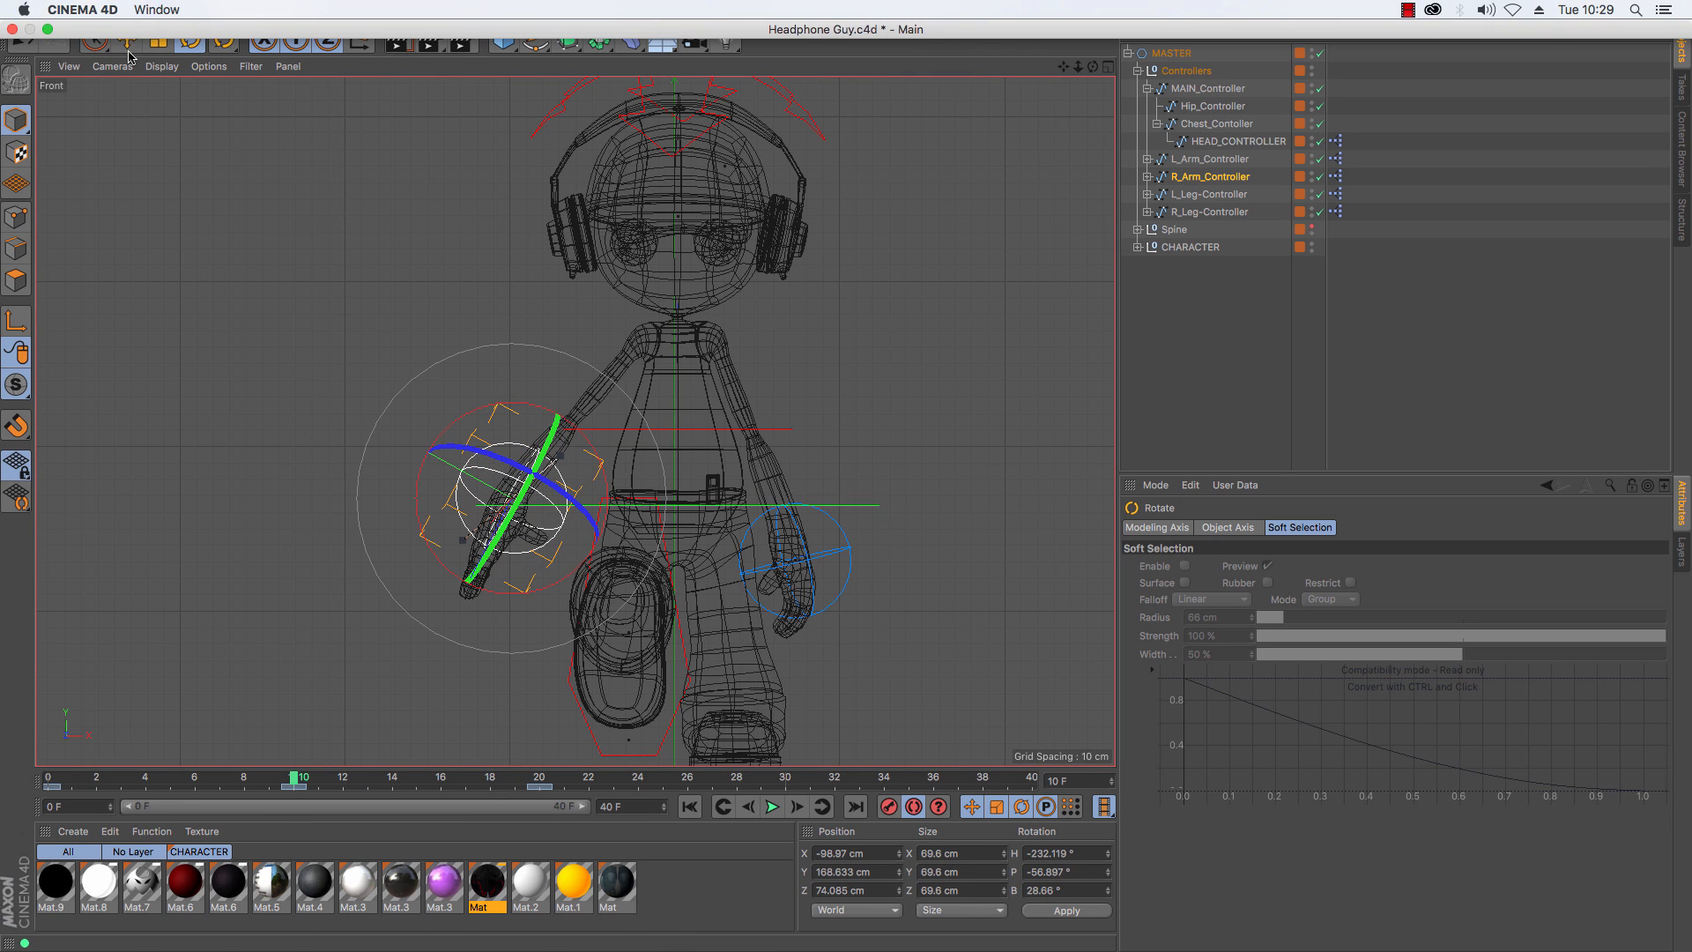
{"action": "left_click", "coordinate": [127, 38]}
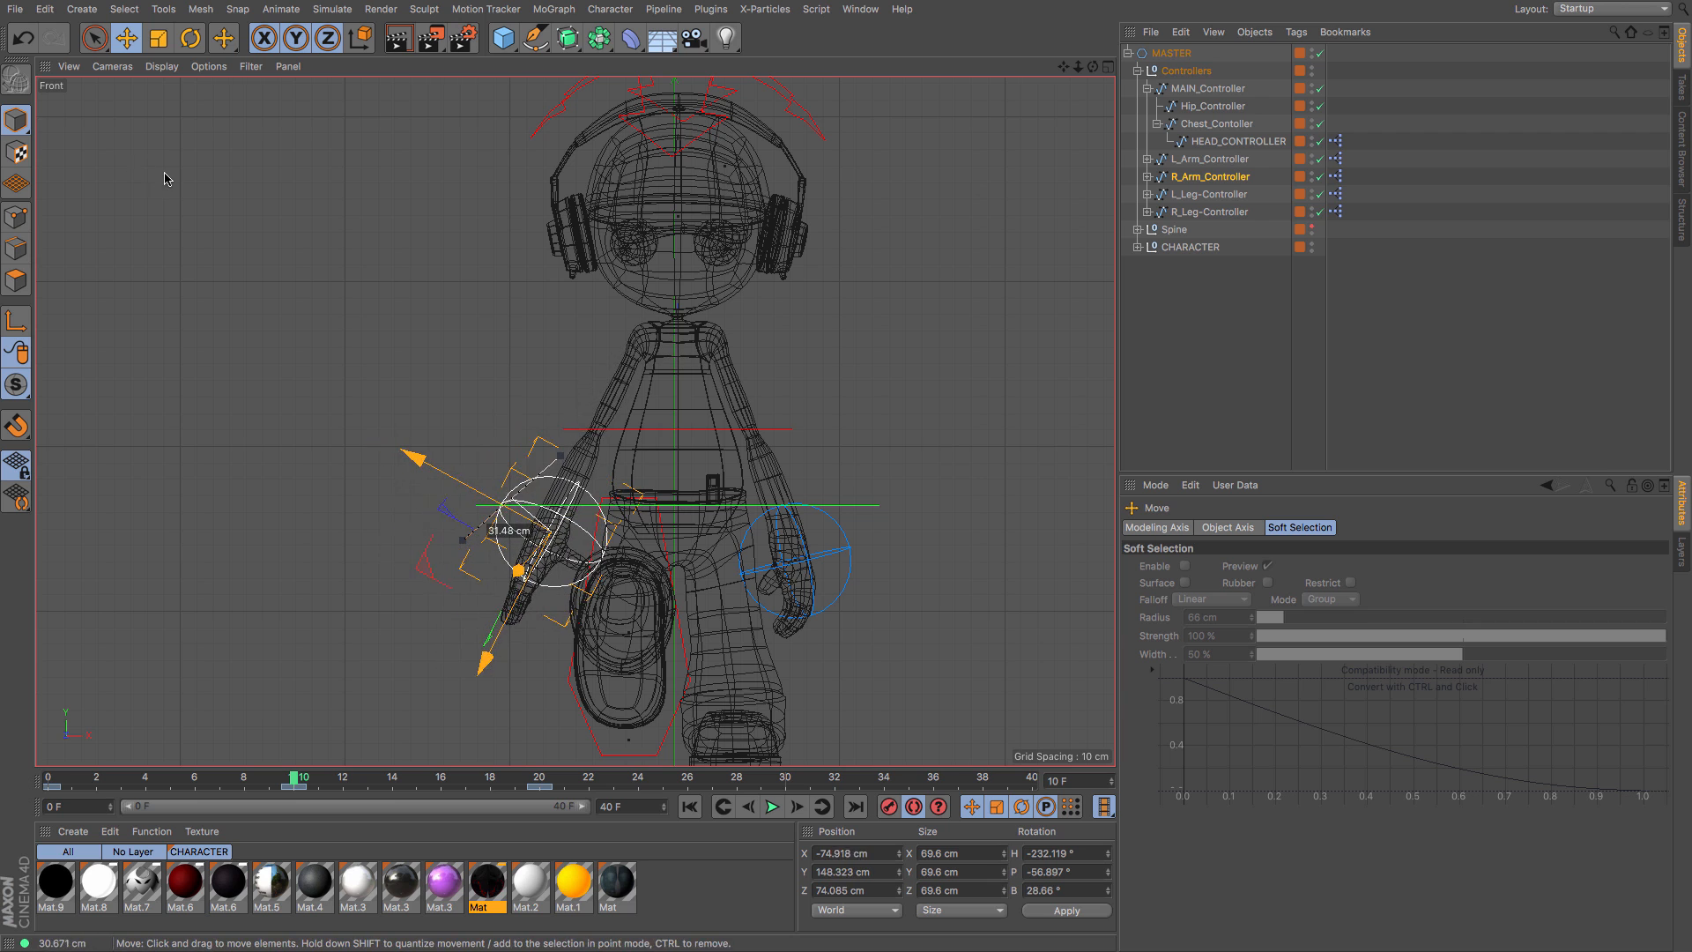
{"action": "key", "text": "F1"}
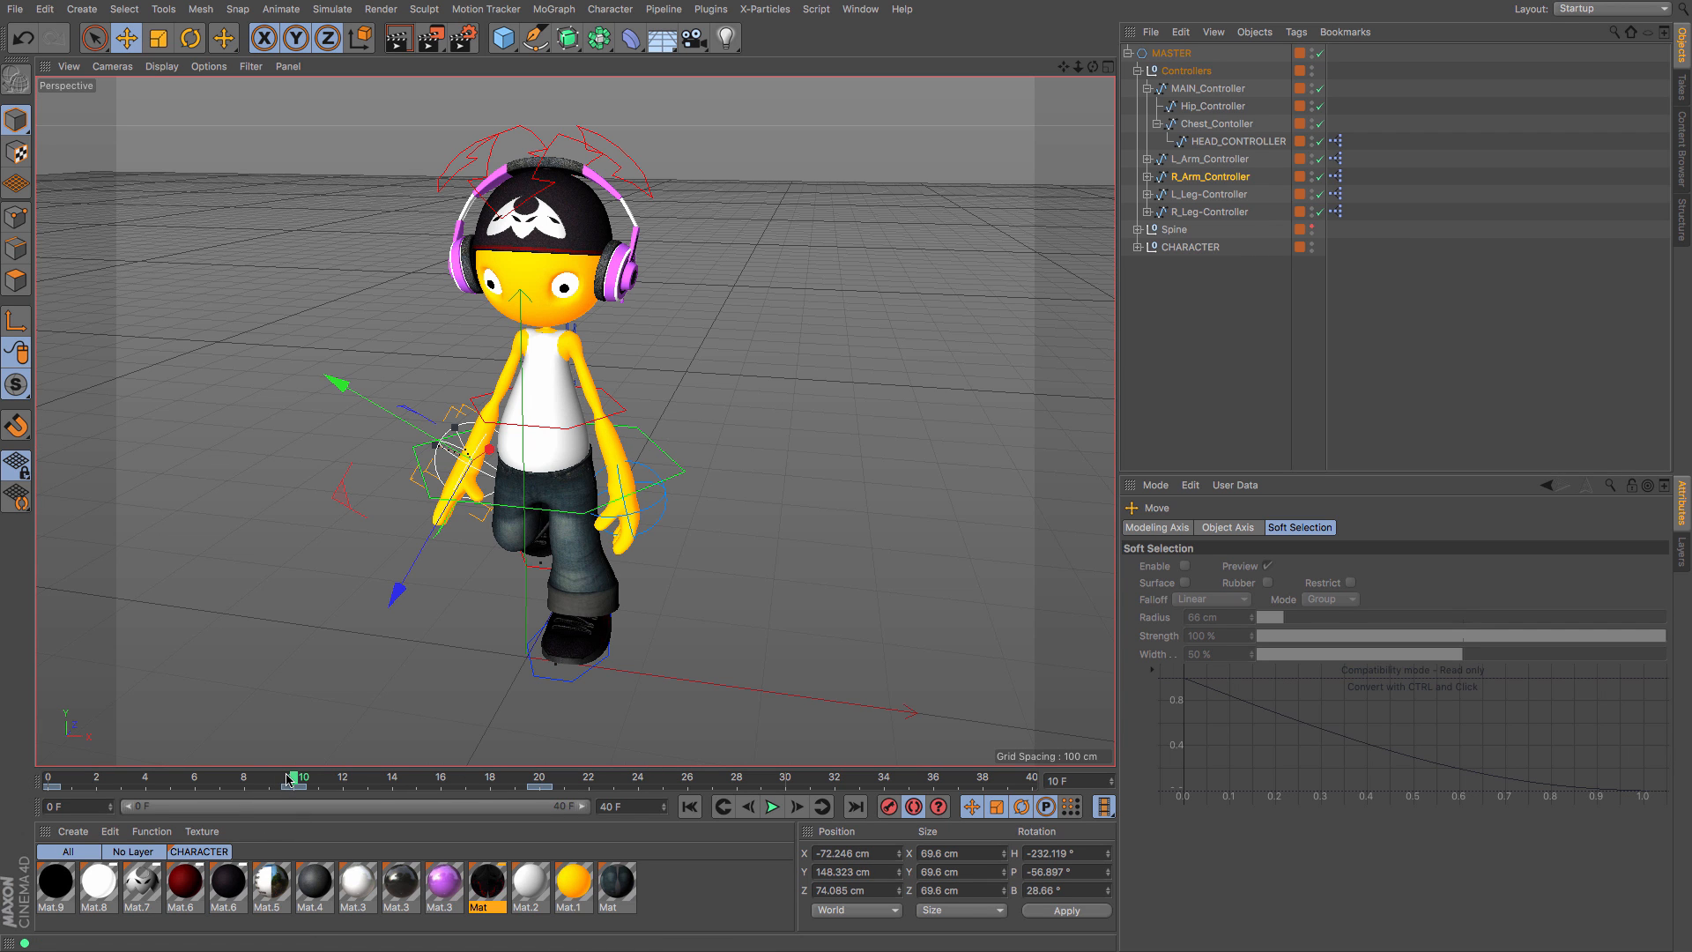
{"action": "mouse_move", "coordinate": [275, 784]}
{"action": "left_mouse_down"}
{"action": "mouse_move", "coordinate": [70, 787]}
{"action": "mouse_move", "coordinate": [628, 800]}
{"action": "mouse_move", "coordinate": [180, 789]}
{"action": "mouse_move", "coordinate": [617, 754]}
{"action": "mouse_move", "coordinate": [6, 701]}
{"action": "mouse_move", "coordinate": [194, 749]}
{"action": "mouse_move", "coordinate": [535, 789]}
{"action": "mouse_move", "coordinate": [294, 783]}
{"action": "left_mouse_up"}
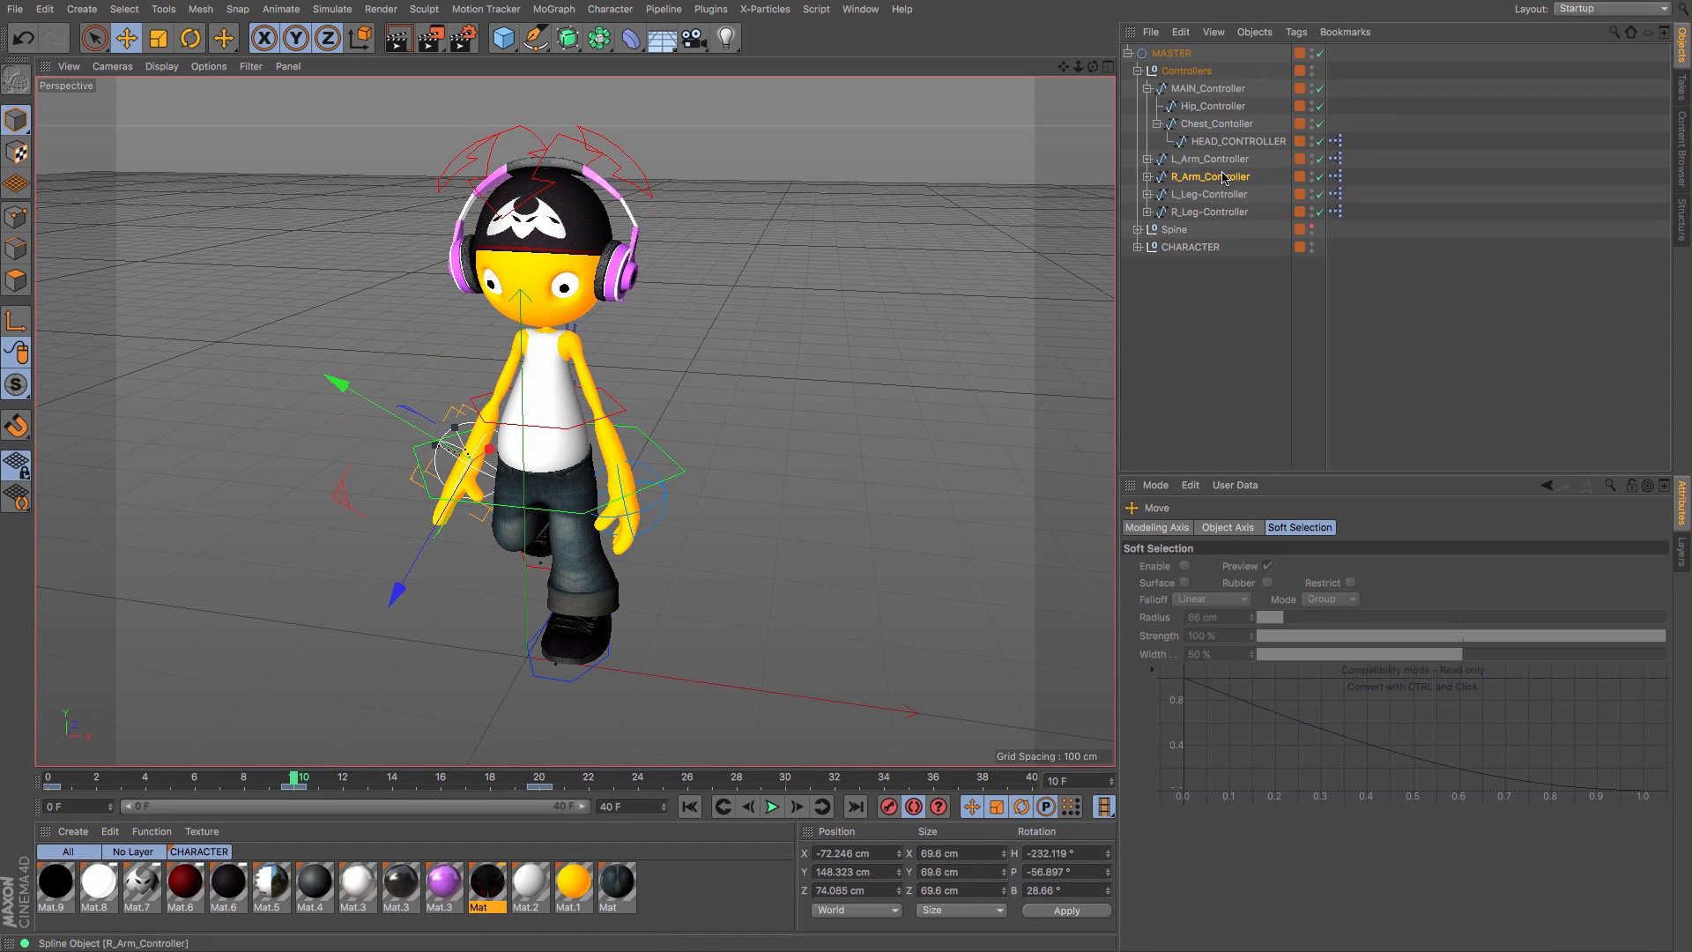
Step: Remove L_Arm_Controller's rotation keyframes at frame 10 and play the walk cycle from frame 0 in the perspective view
{"action": "key", "text": "F3"}
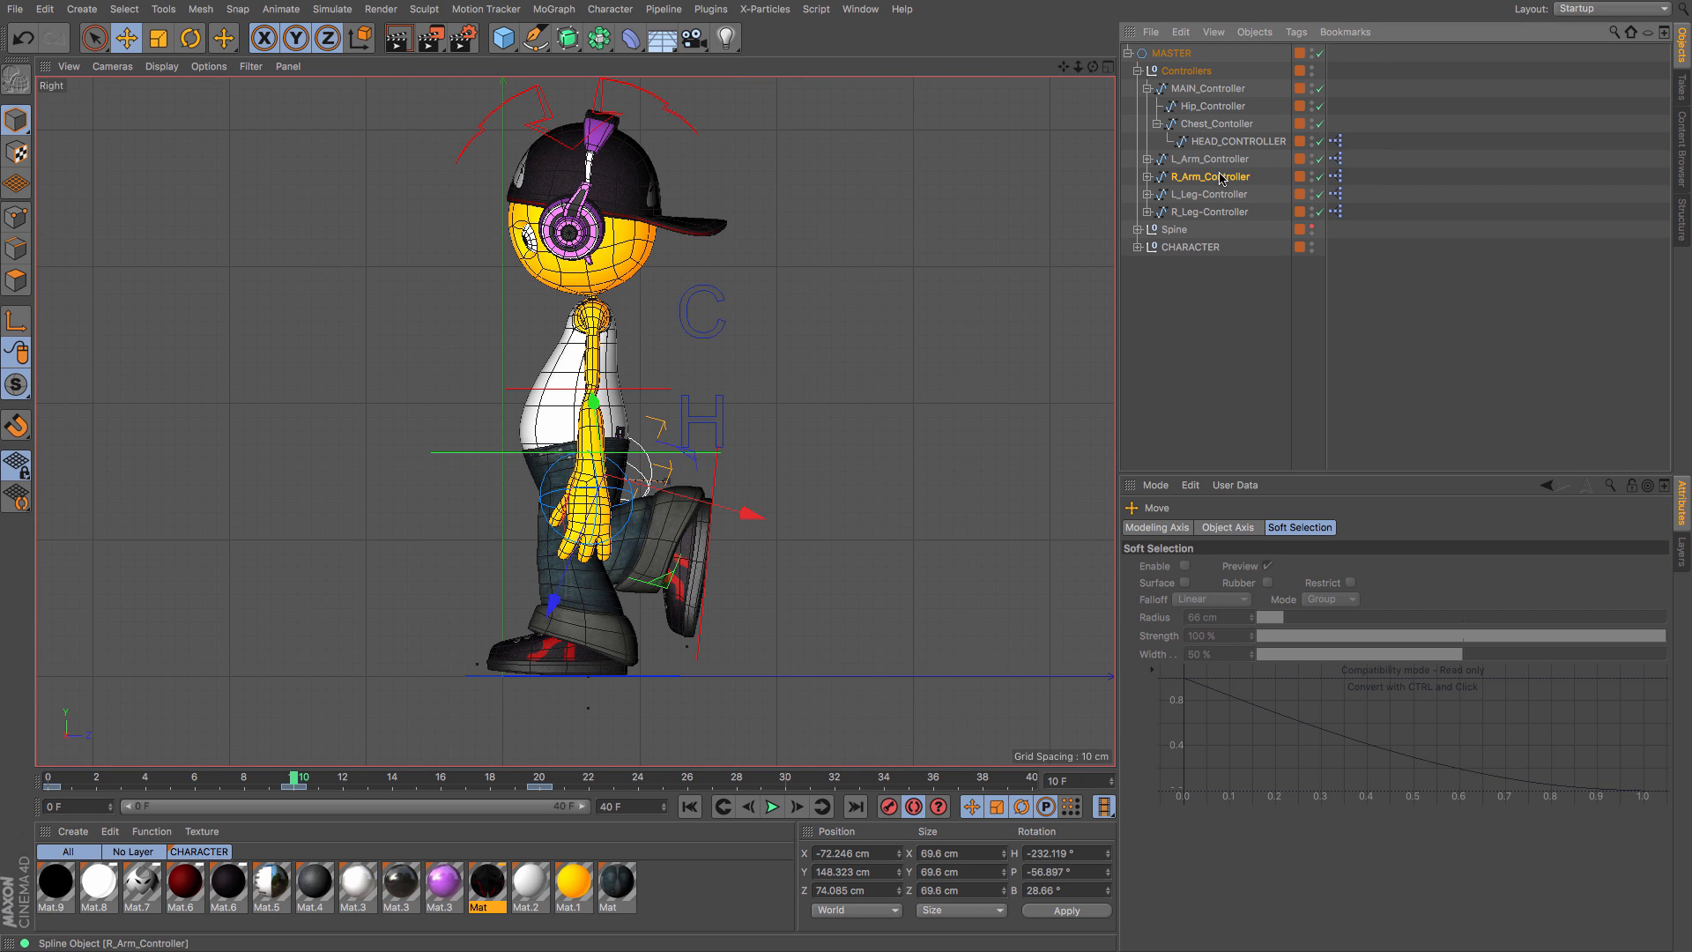
{"action": "left_click", "coordinate": [1204, 162]}
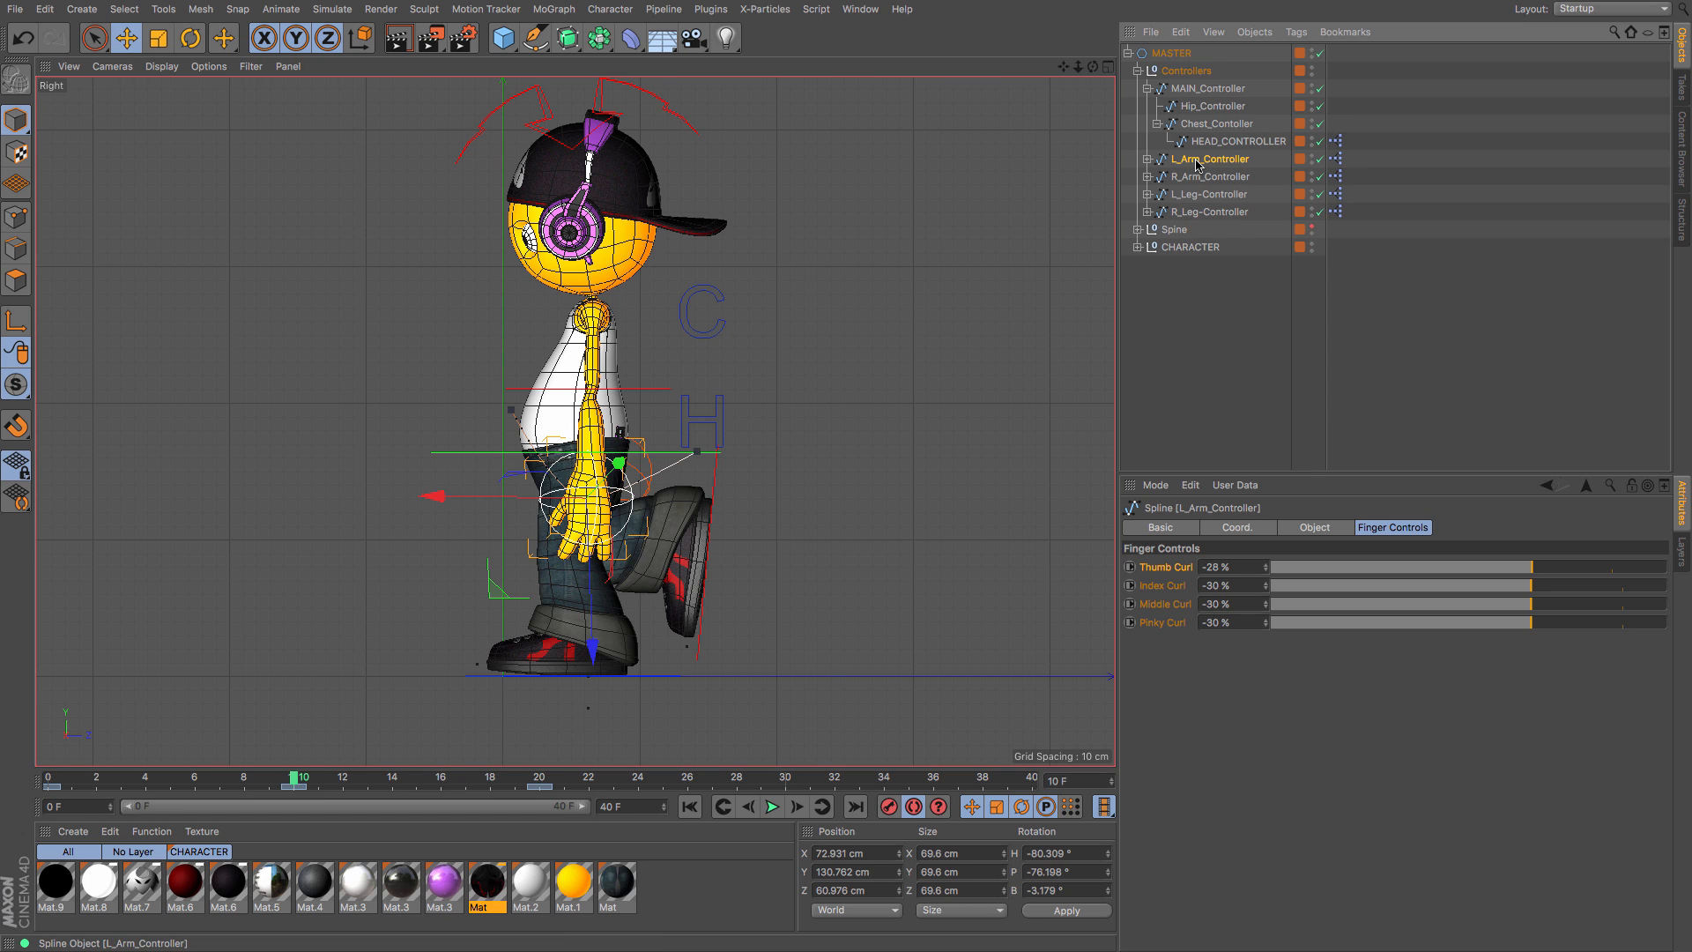
{"action": "left_click", "coordinate": [1249, 534]}
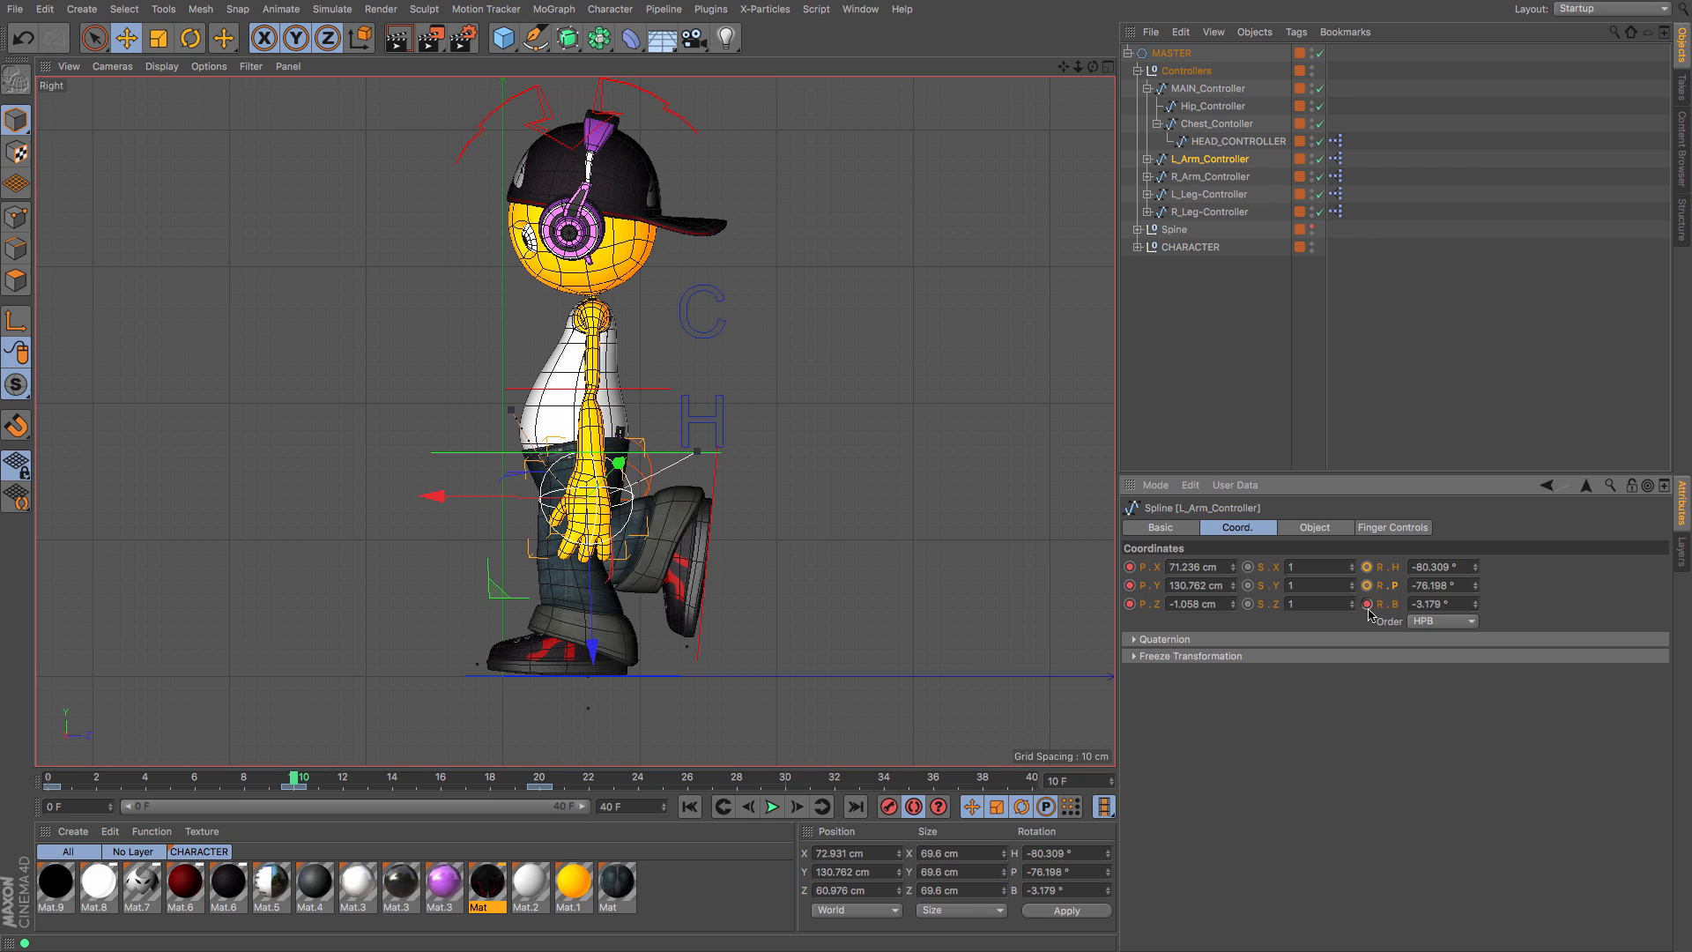
{"action": "left_click_drag", "start_coordinate": [291, 786], "coordinate": [16, 757]}
{"action": "key", "text": "F1"}
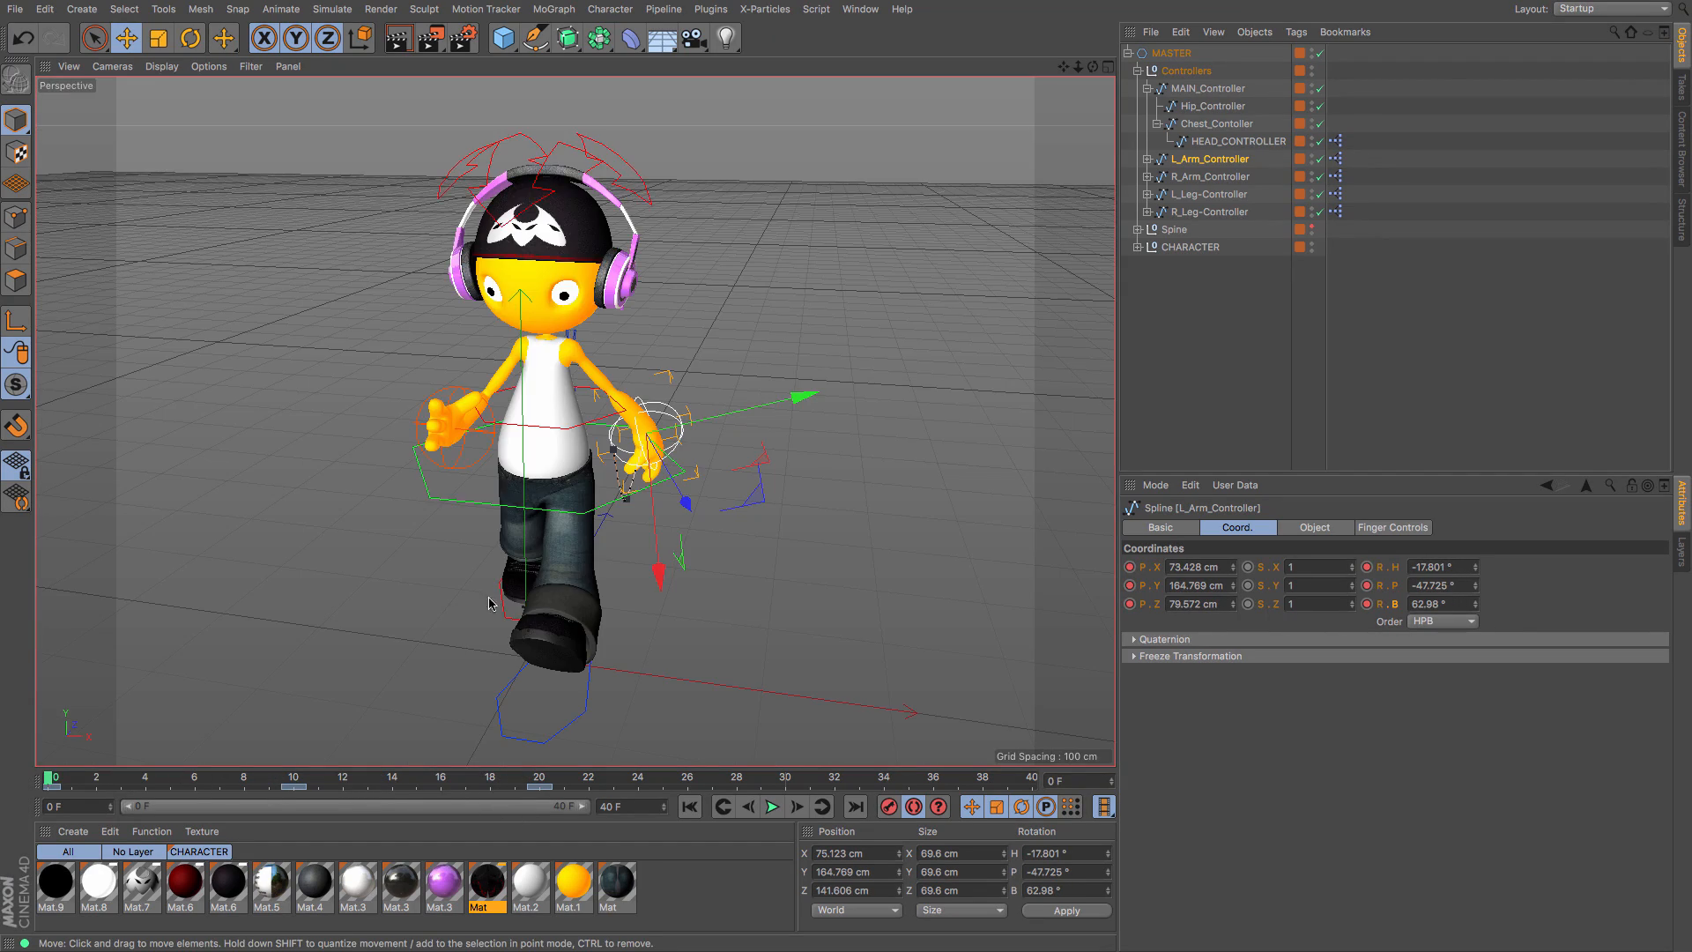
{"action": "left_click", "coordinate": [772, 807]}
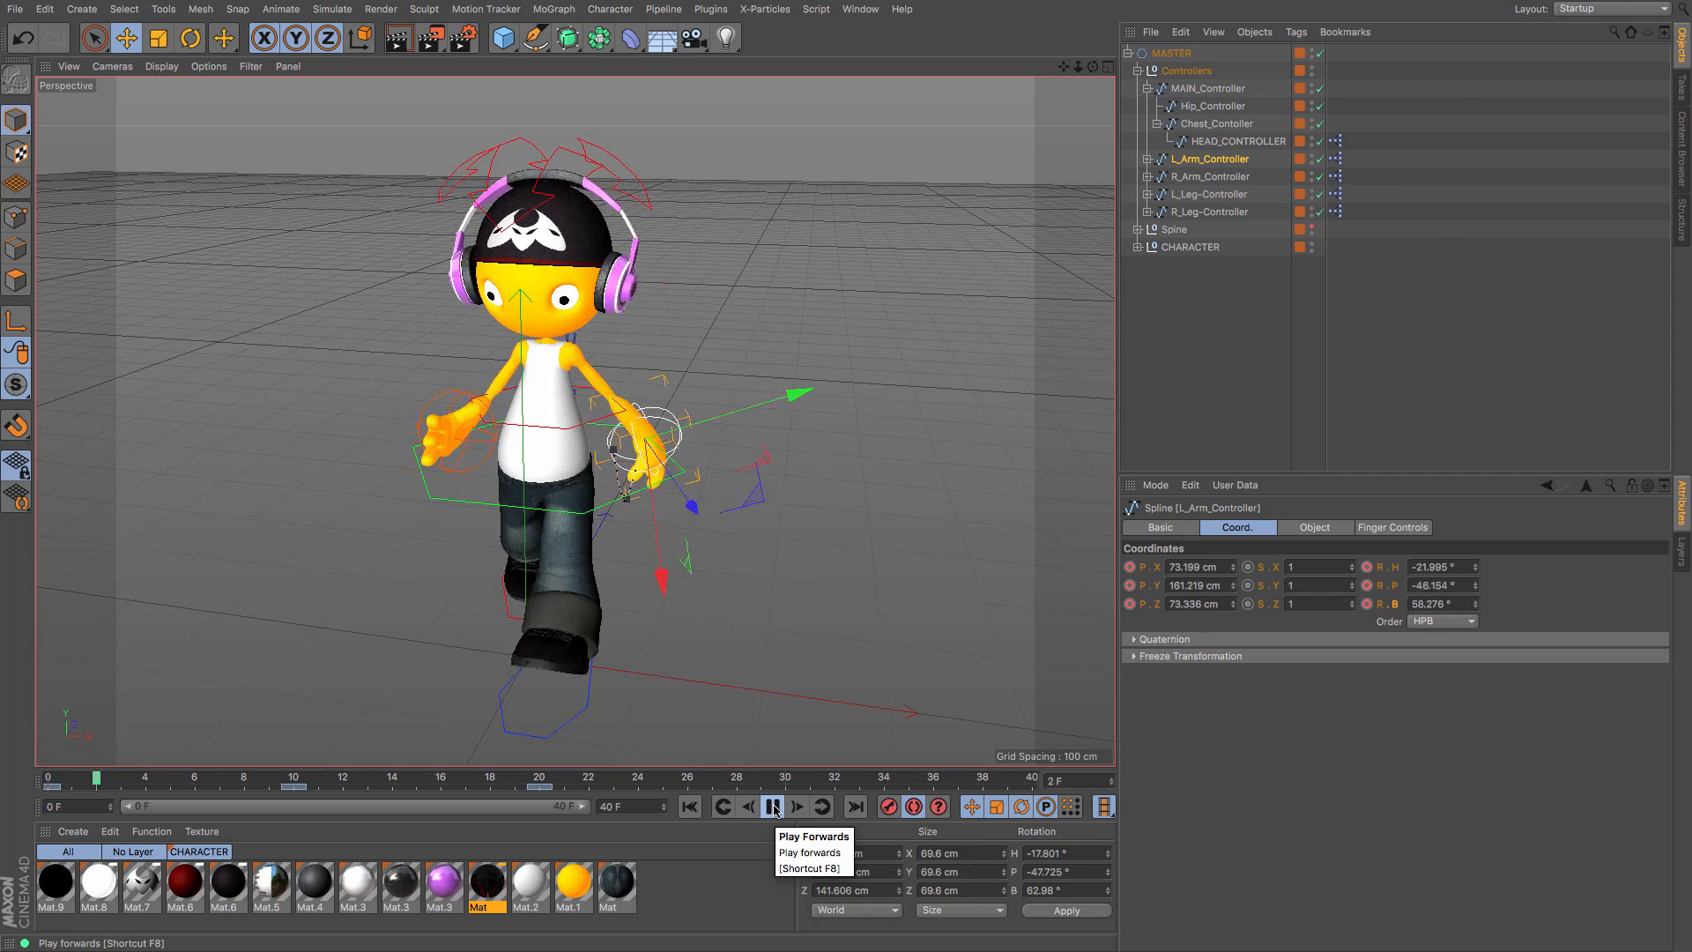
{"action": "left_click", "coordinate": [773, 807]}
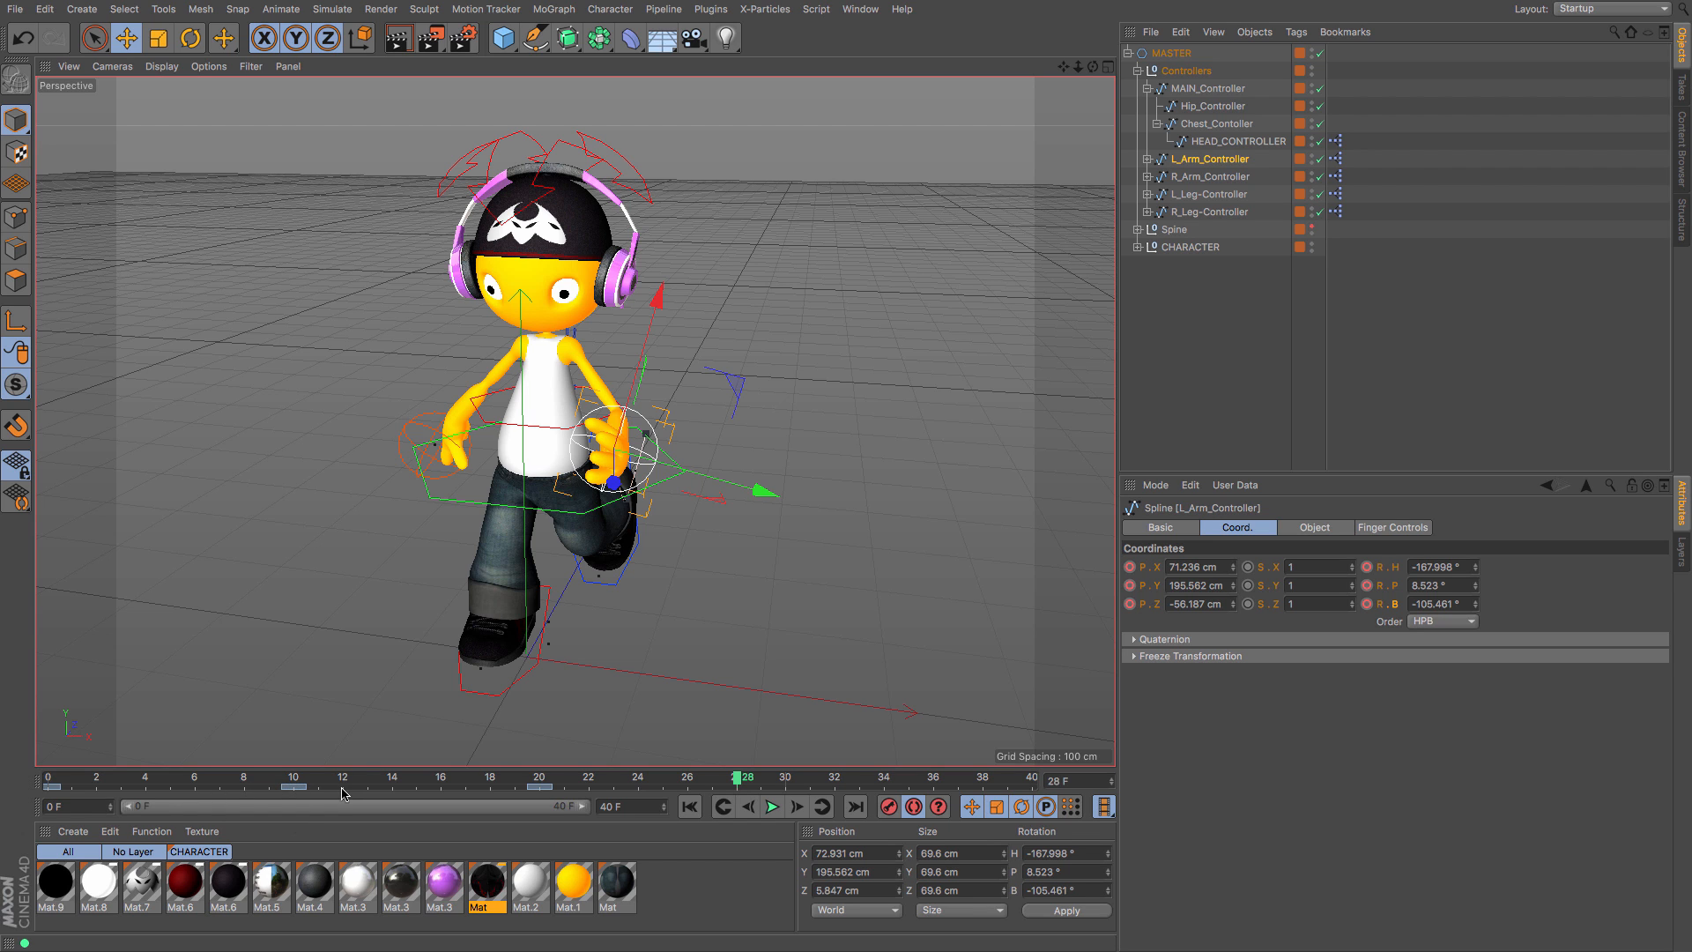
Step: Copy the frame 0 keyframes of L_Arm_Controller and R_Arm_Controller to frame 40 and play back the loop
{"action": "left_click_drag", "start_coordinate": [84, 789], "coordinate": [21, 780]}
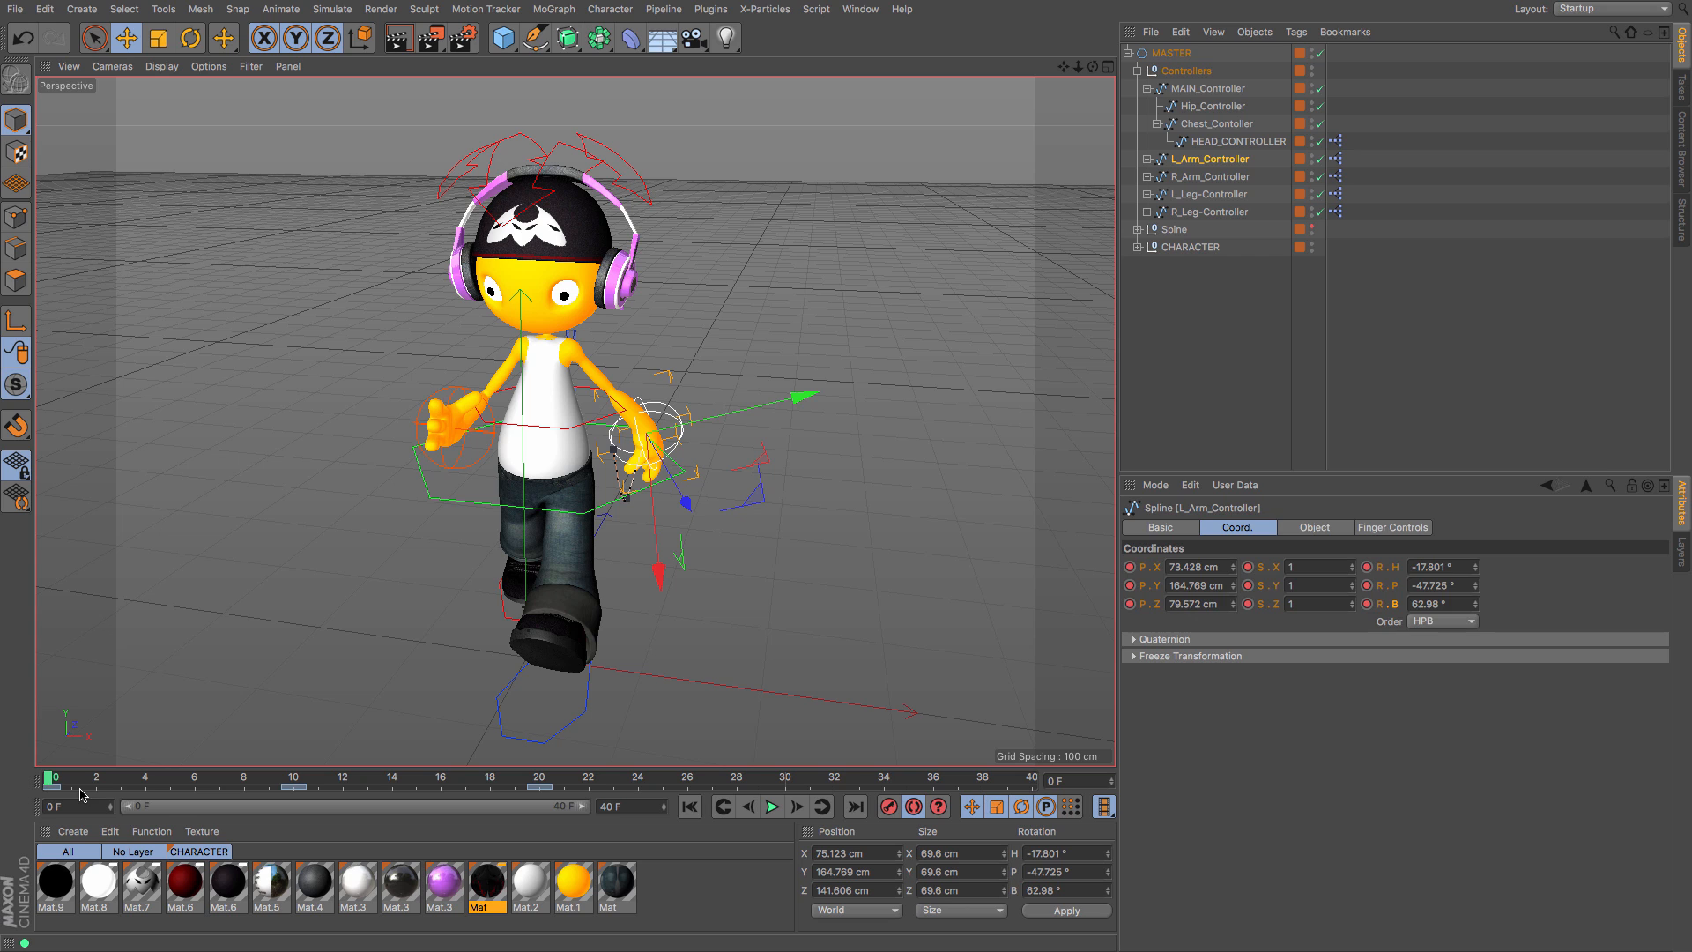
{"action": "left_click_drag", "start_coordinate": [50, 788], "coordinate": [613, 785]}
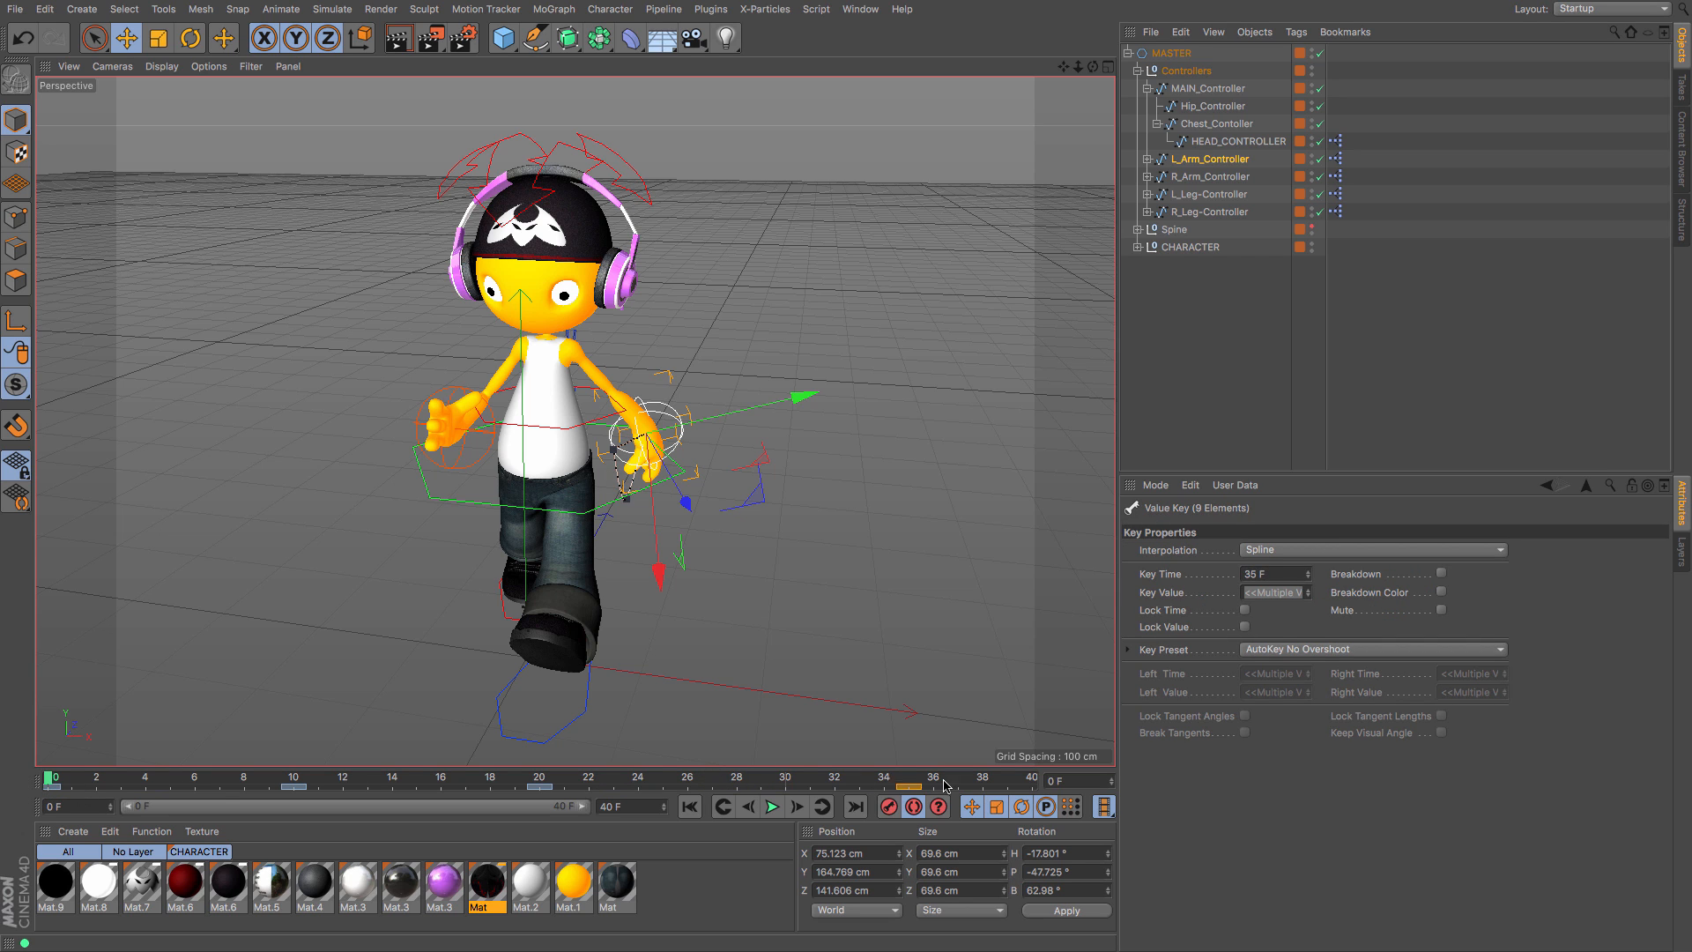
{"action": "left_click", "coordinate": [1215, 177]}
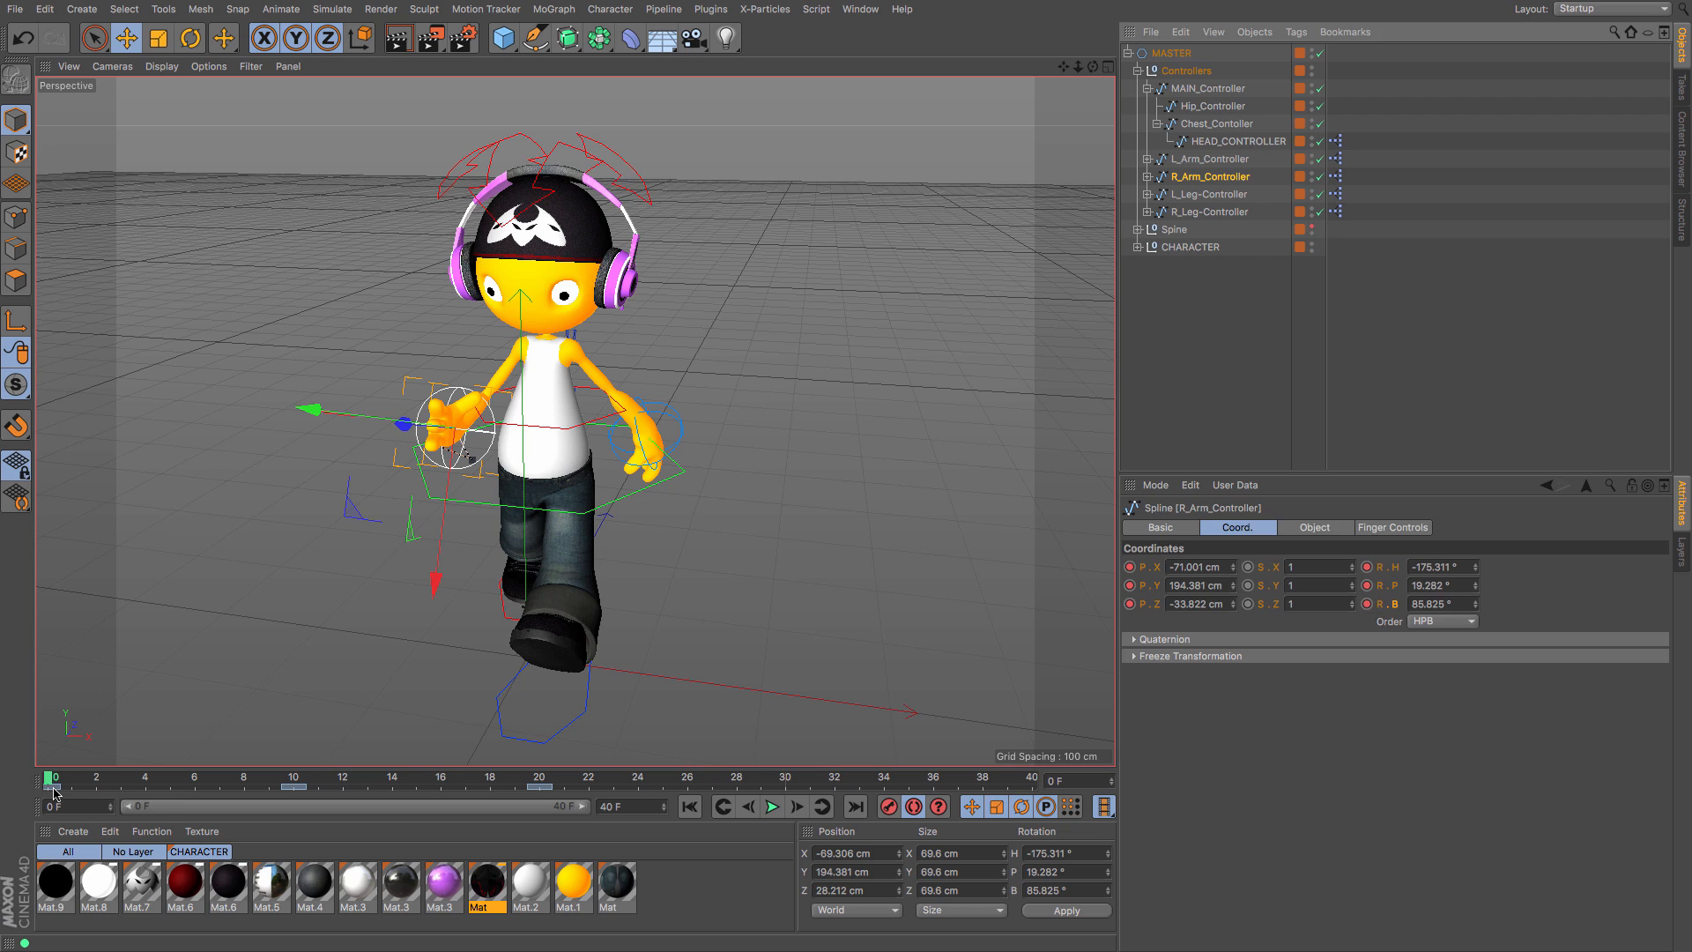
{"action": "left_click_drag", "start_coordinate": [55, 787], "coordinate": [884, 787]}
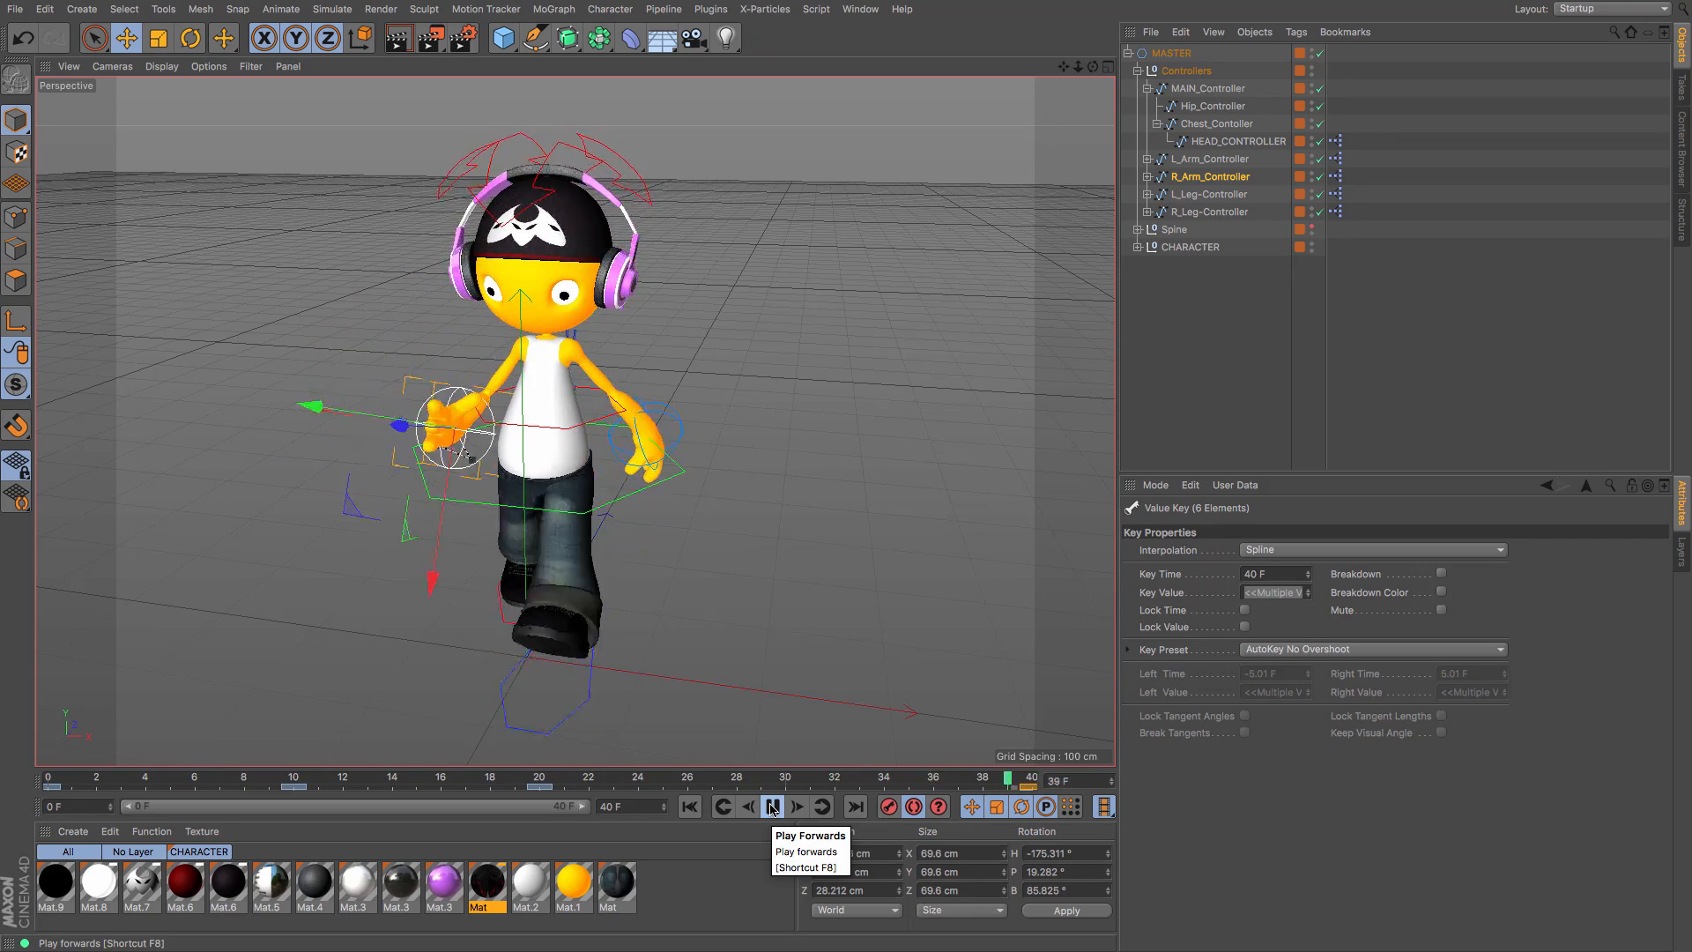
{"action": "left_click", "coordinate": [772, 808]}
Step: Copy the frame 10 keyframes of R_Arm_Controller and L_Arm_Controller to frame 30
{"action": "left_click", "coordinate": [359, 793]}
{"action": "left_click_drag", "start_coordinate": [298, 787], "coordinate": [761, 787]}
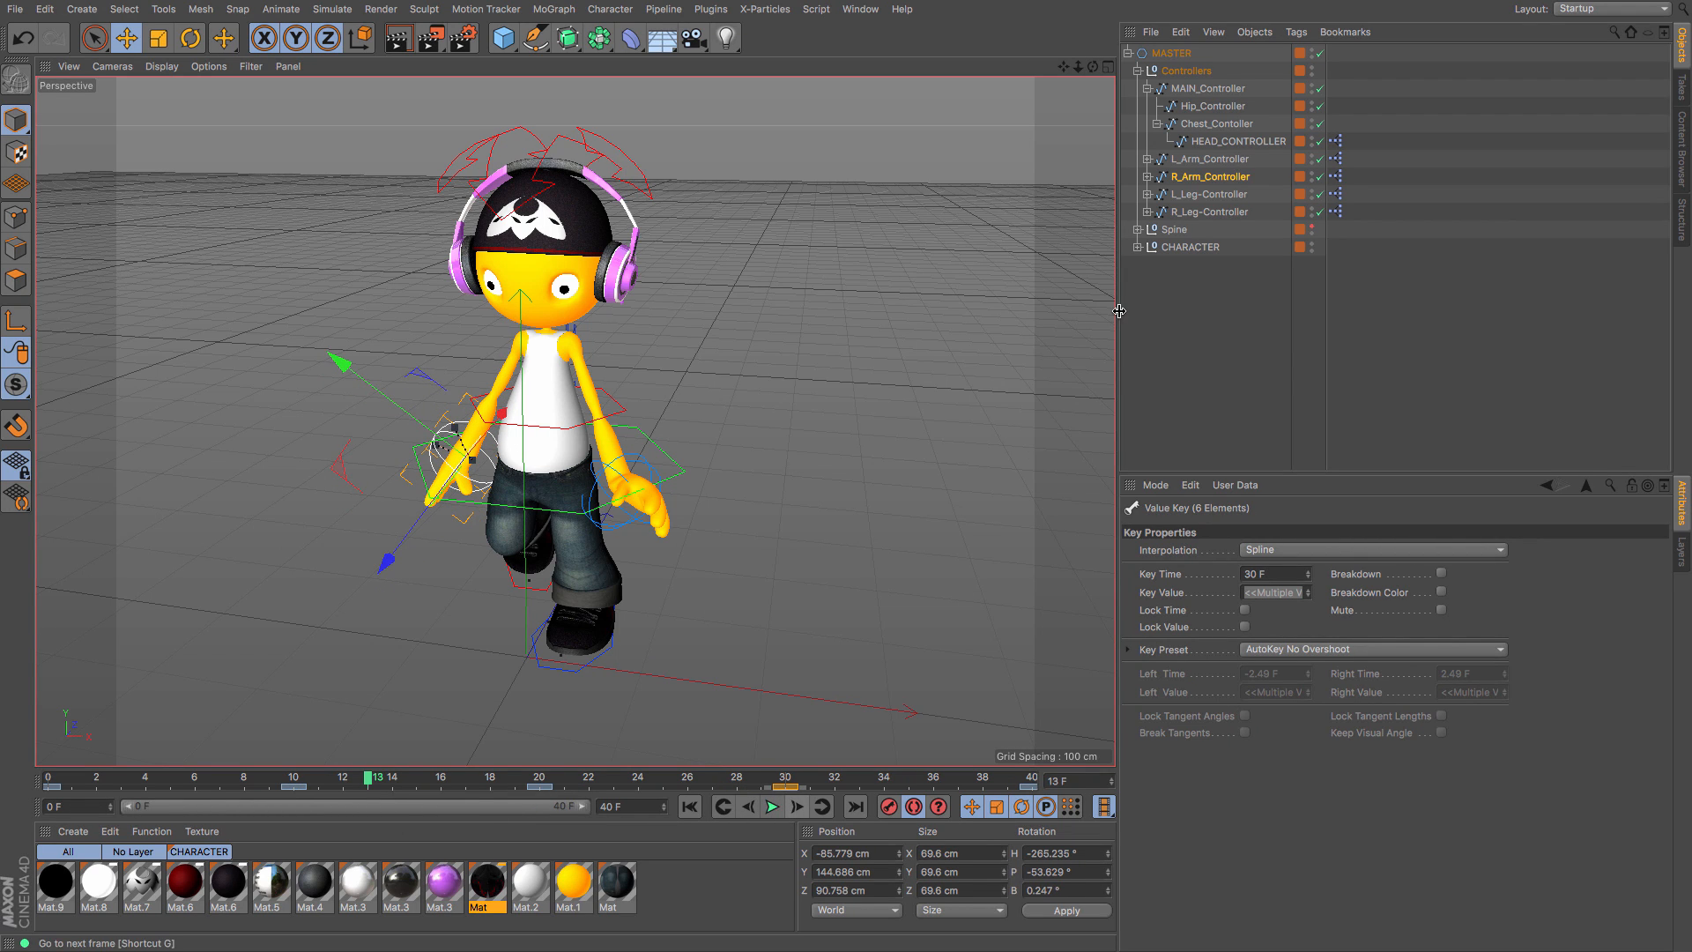
{"action": "left_click", "coordinate": [1186, 160]}
{"action": "left_click", "coordinate": [295, 787]}
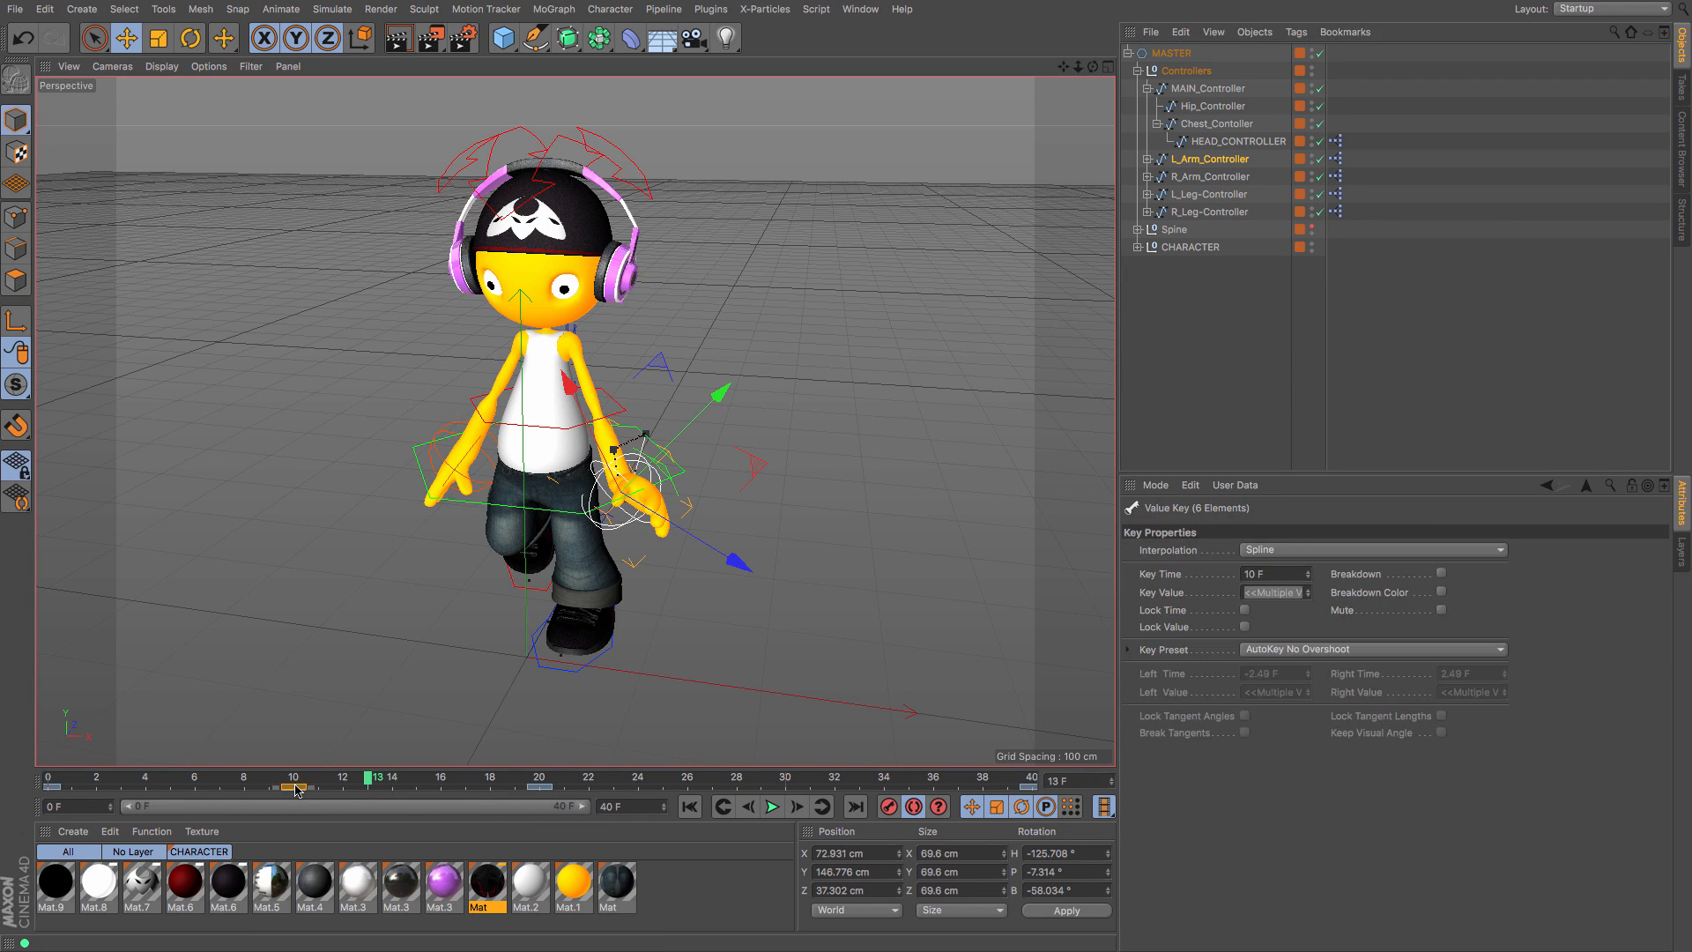
{"action": "left_click_drag", "start_coordinate": [344, 787], "coordinate": [758, 787]}
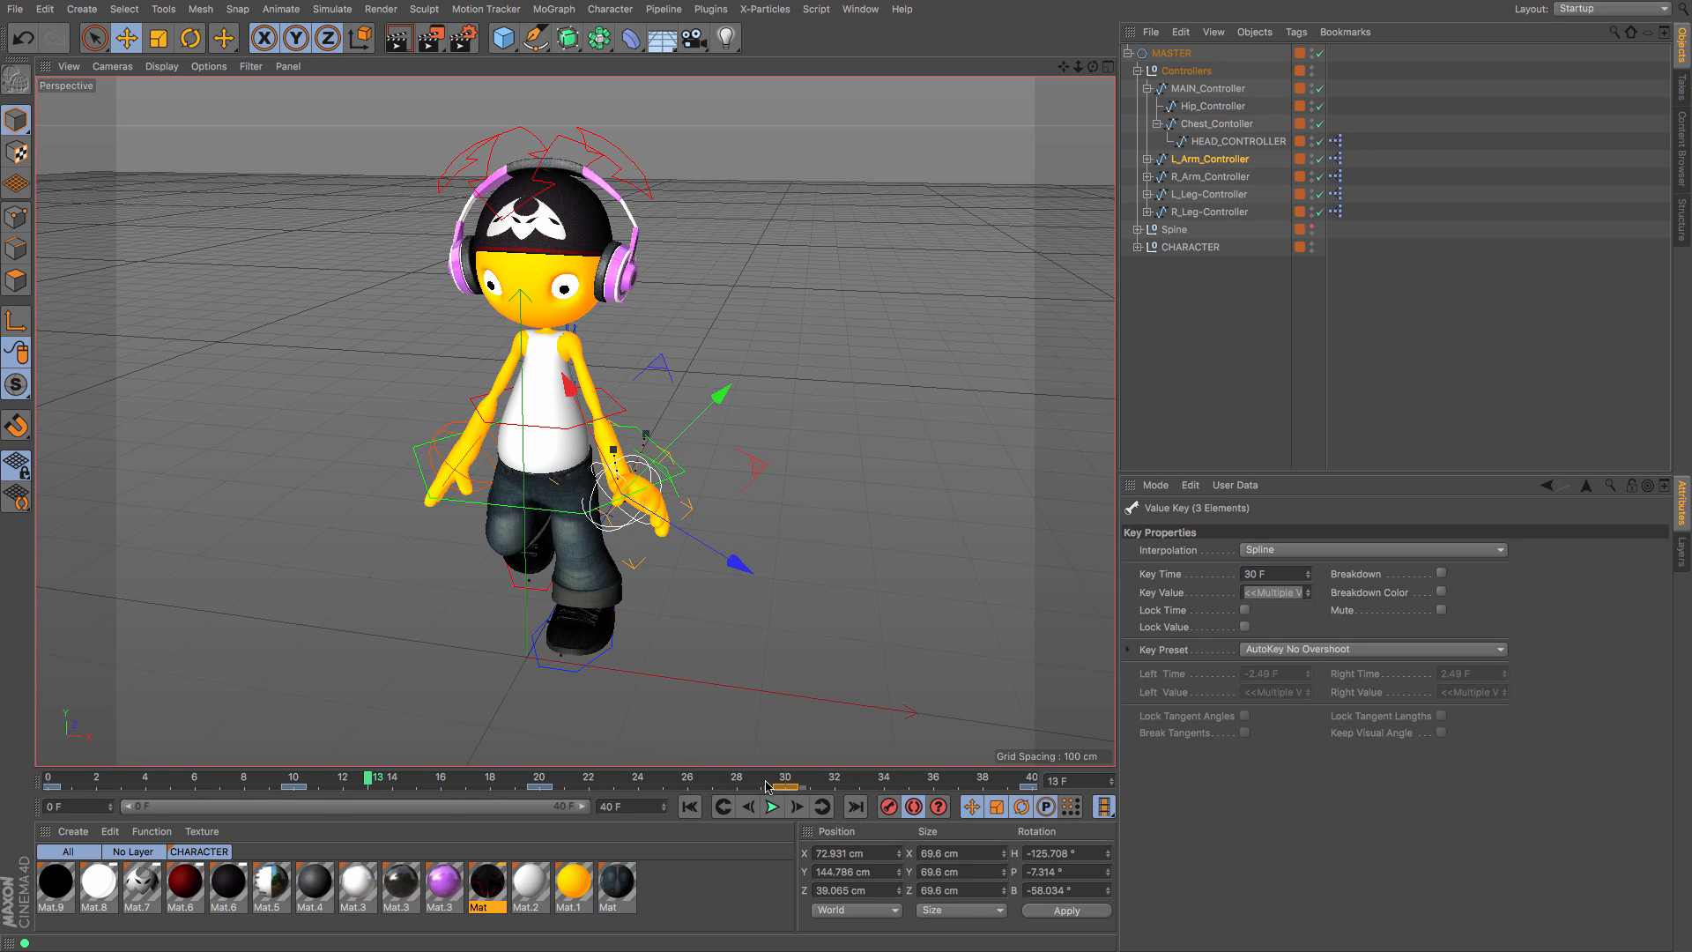
Step: At frame 10, rotate L_Arm_Controller to about H -84°, P -23°, B -12°, and go to frame 30
{"action": "left_click", "coordinate": [296, 779]}
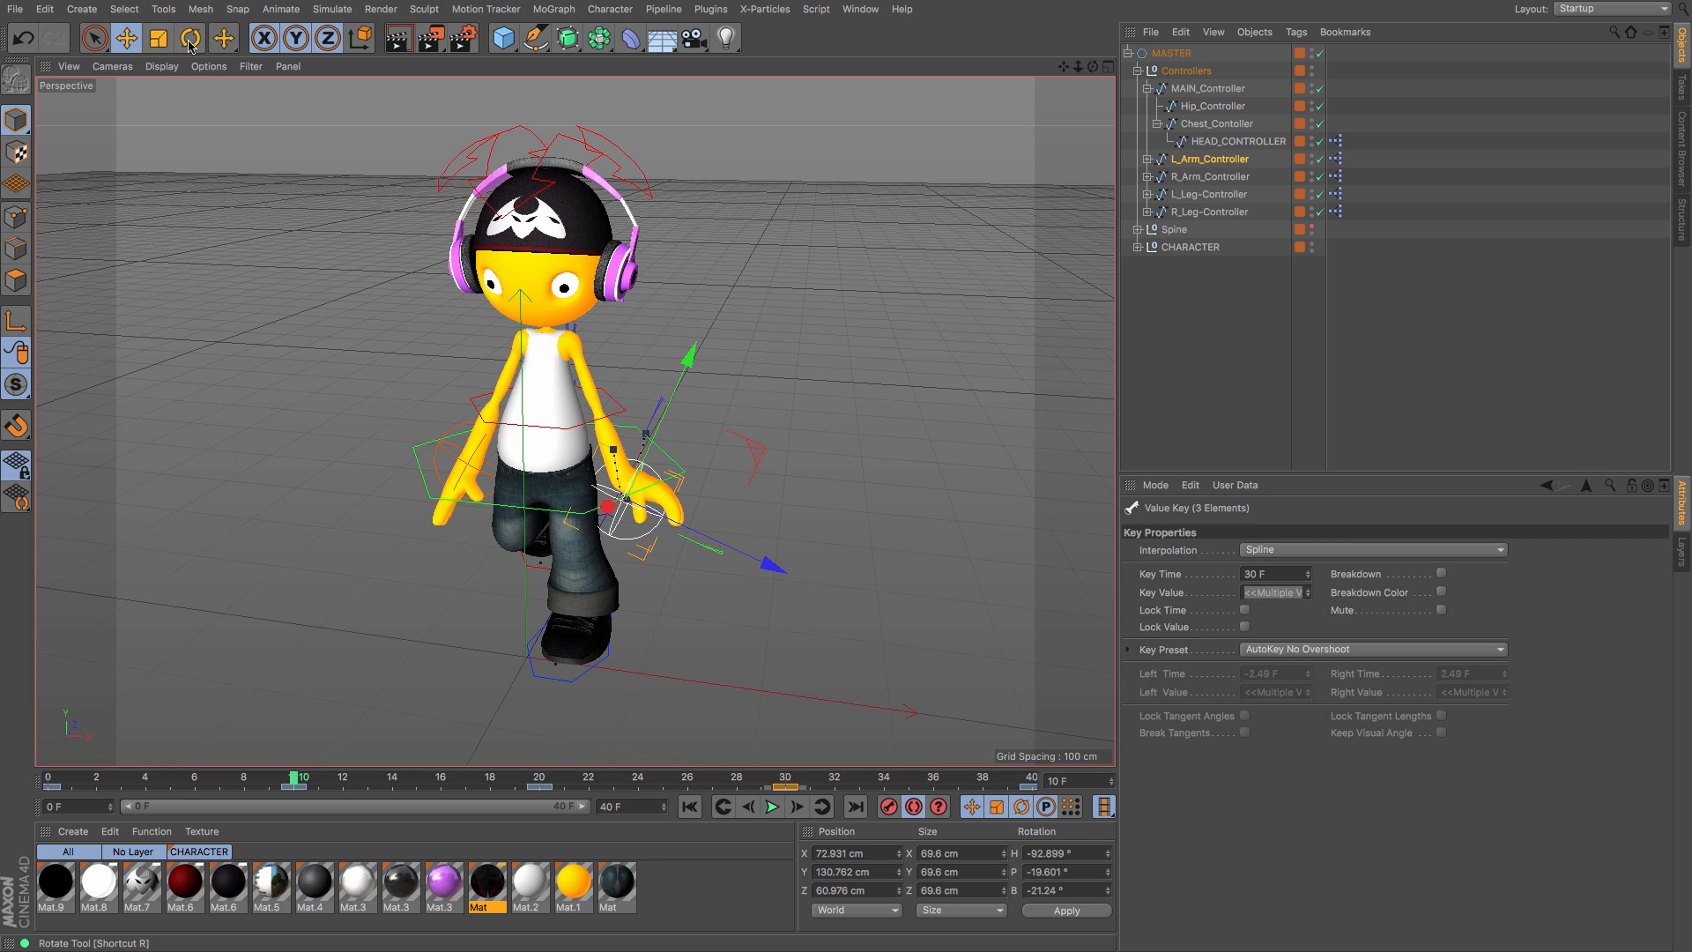
{"action": "key", "text": "r"}
{"action": "left_click_drag", "start_coordinate": [687, 433], "coordinate": [692, 408]}
{"action": "left_click", "coordinate": [787, 776]}
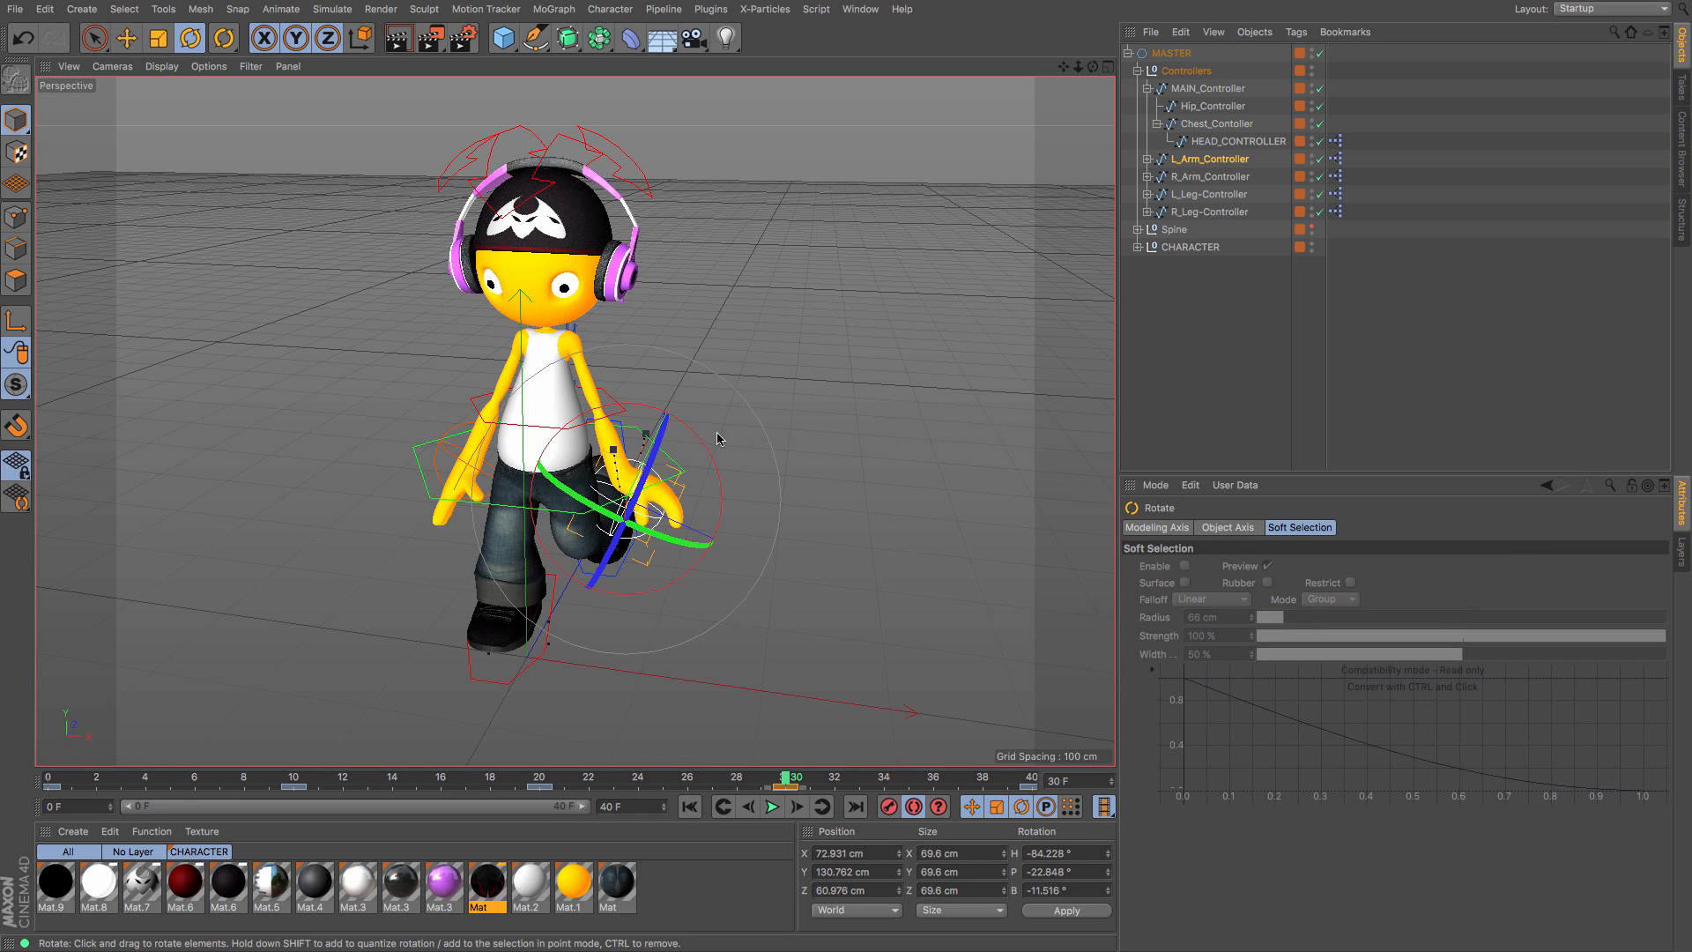
Step: Copy the frame 10 keyframes of L_Arm_Controller to frame 30
{"action": "left_click", "coordinate": [294, 787]}
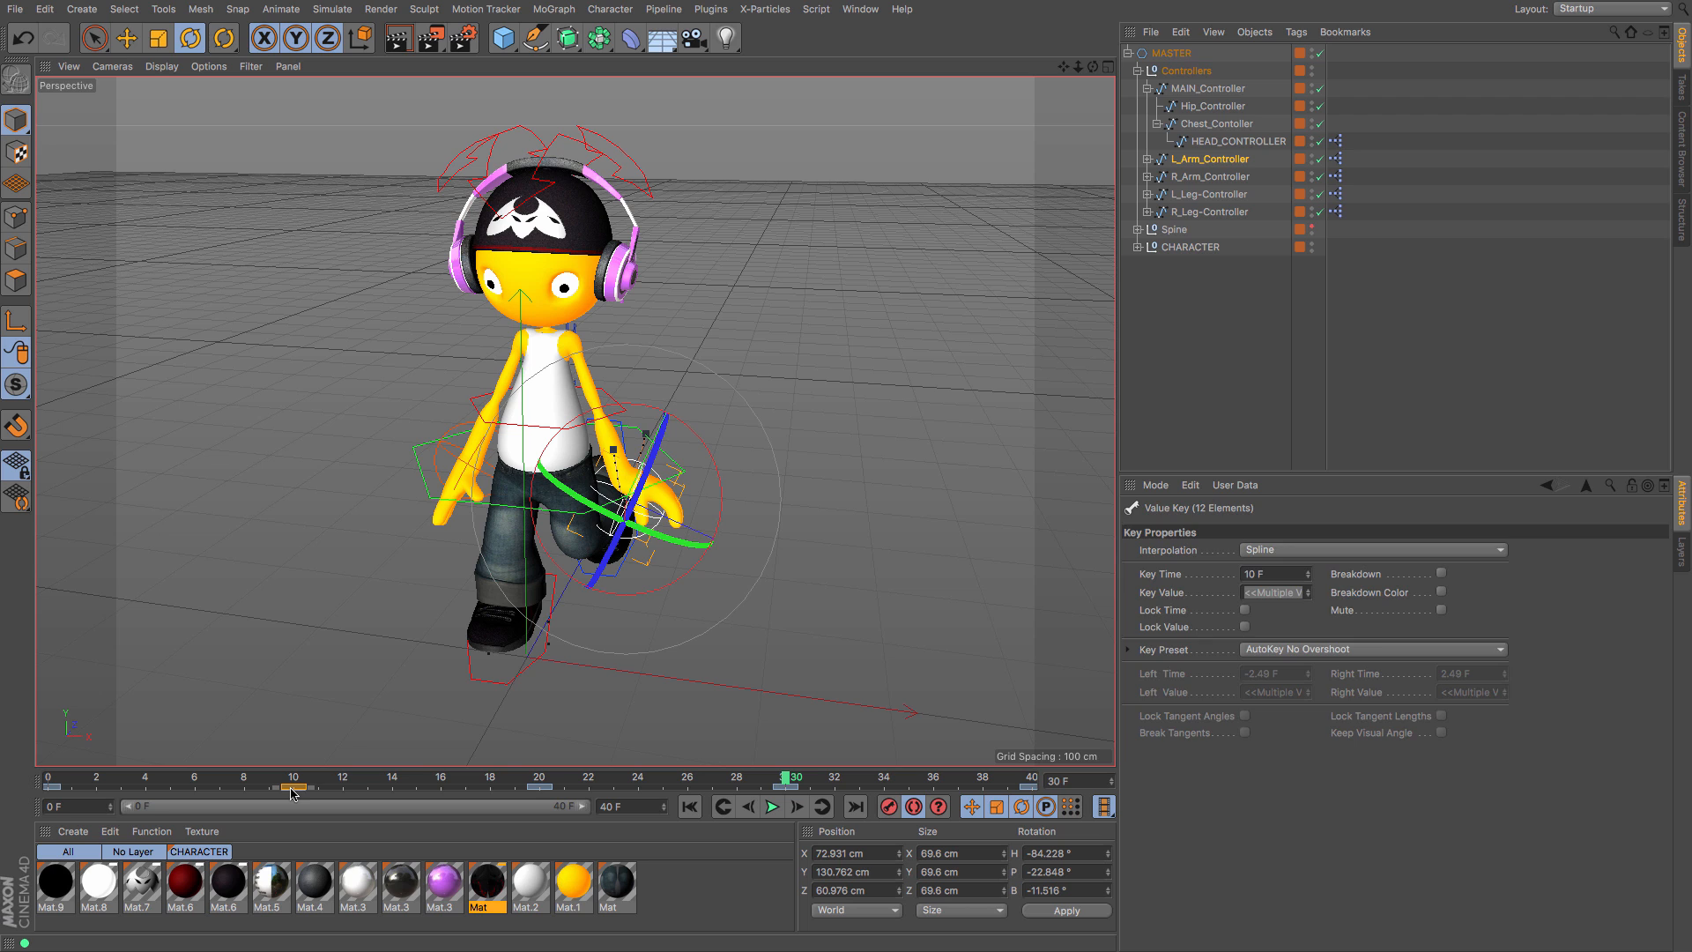
{"action": "left_click_drag", "start_coordinate": [291, 788], "coordinate": [785, 789], "text": "ctrl"}
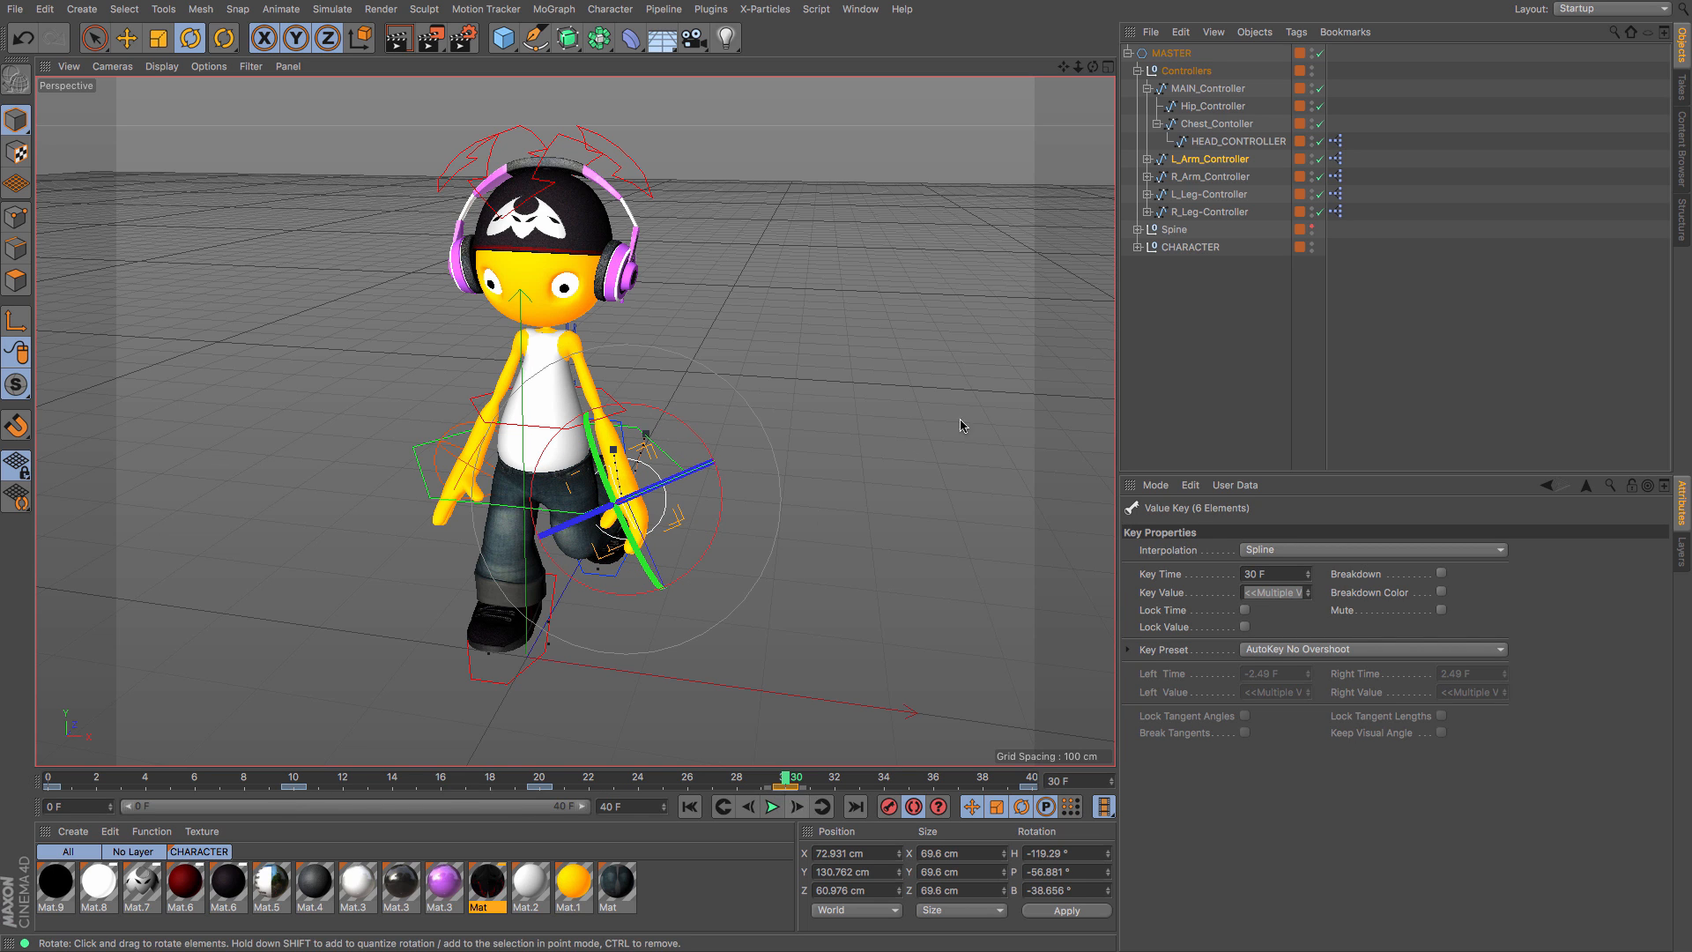
Step: At frame 0, set R_Arm_Controller's Thumb Curl to -28% and its Index, Middle and Pinky Curl to -30%
{"action": "left_click", "coordinate": [1211, 177]}
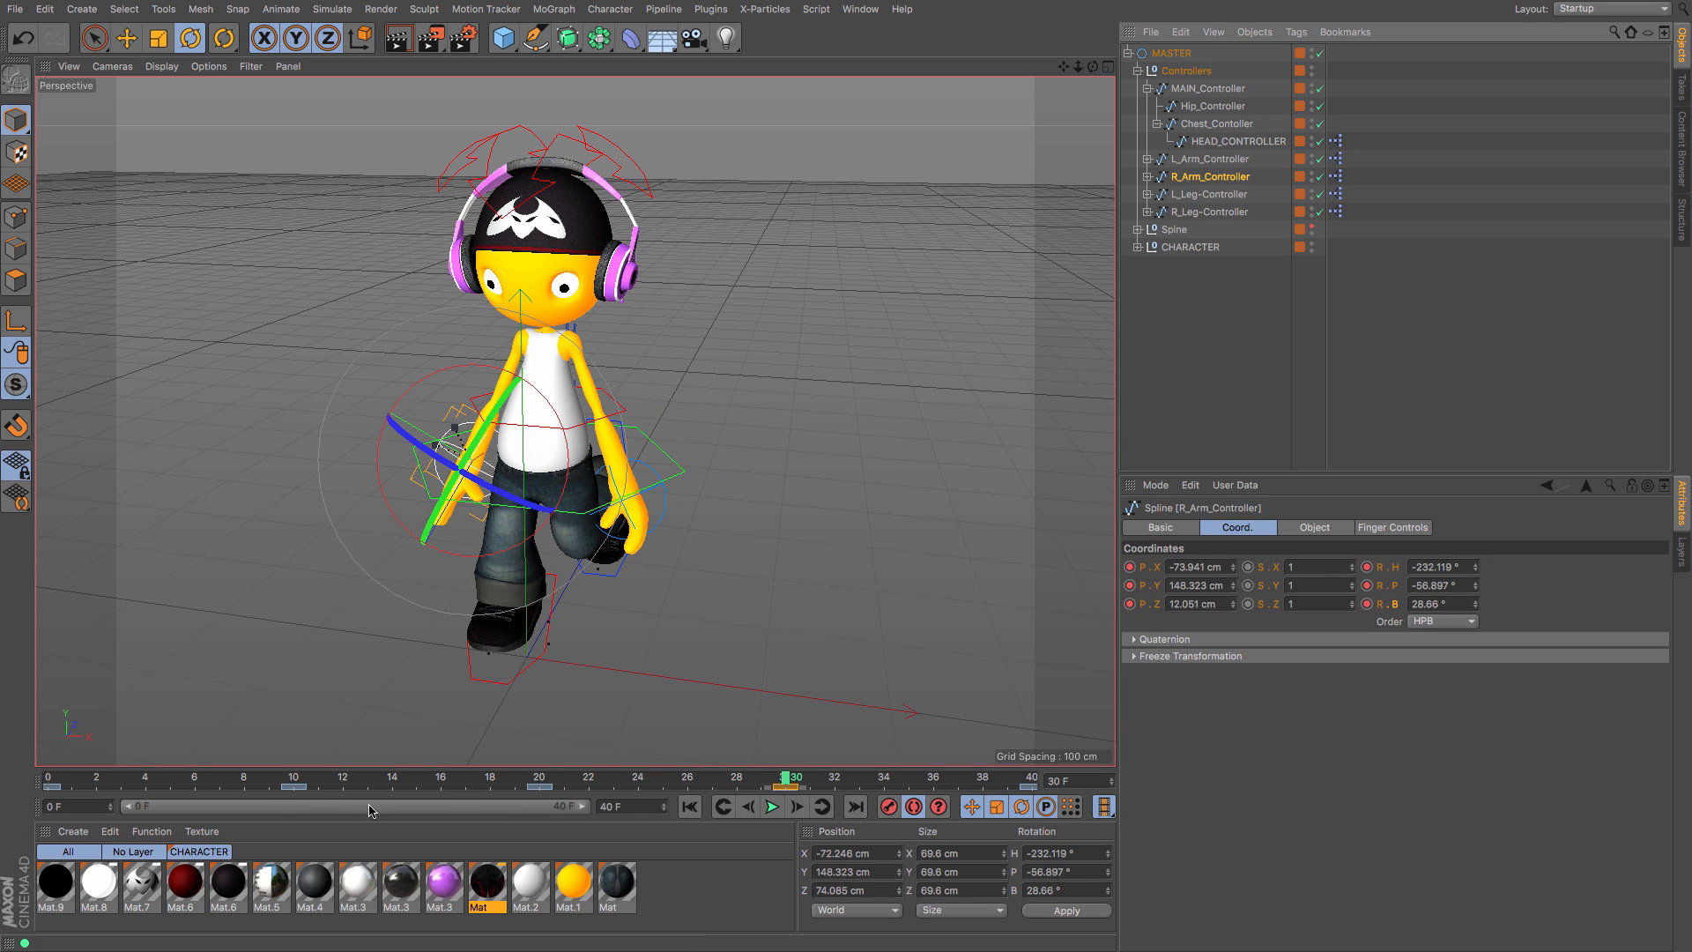
{"action": "left_click_drag", "start_coordinate": [313, 778], "coordinate": [2, 765]}
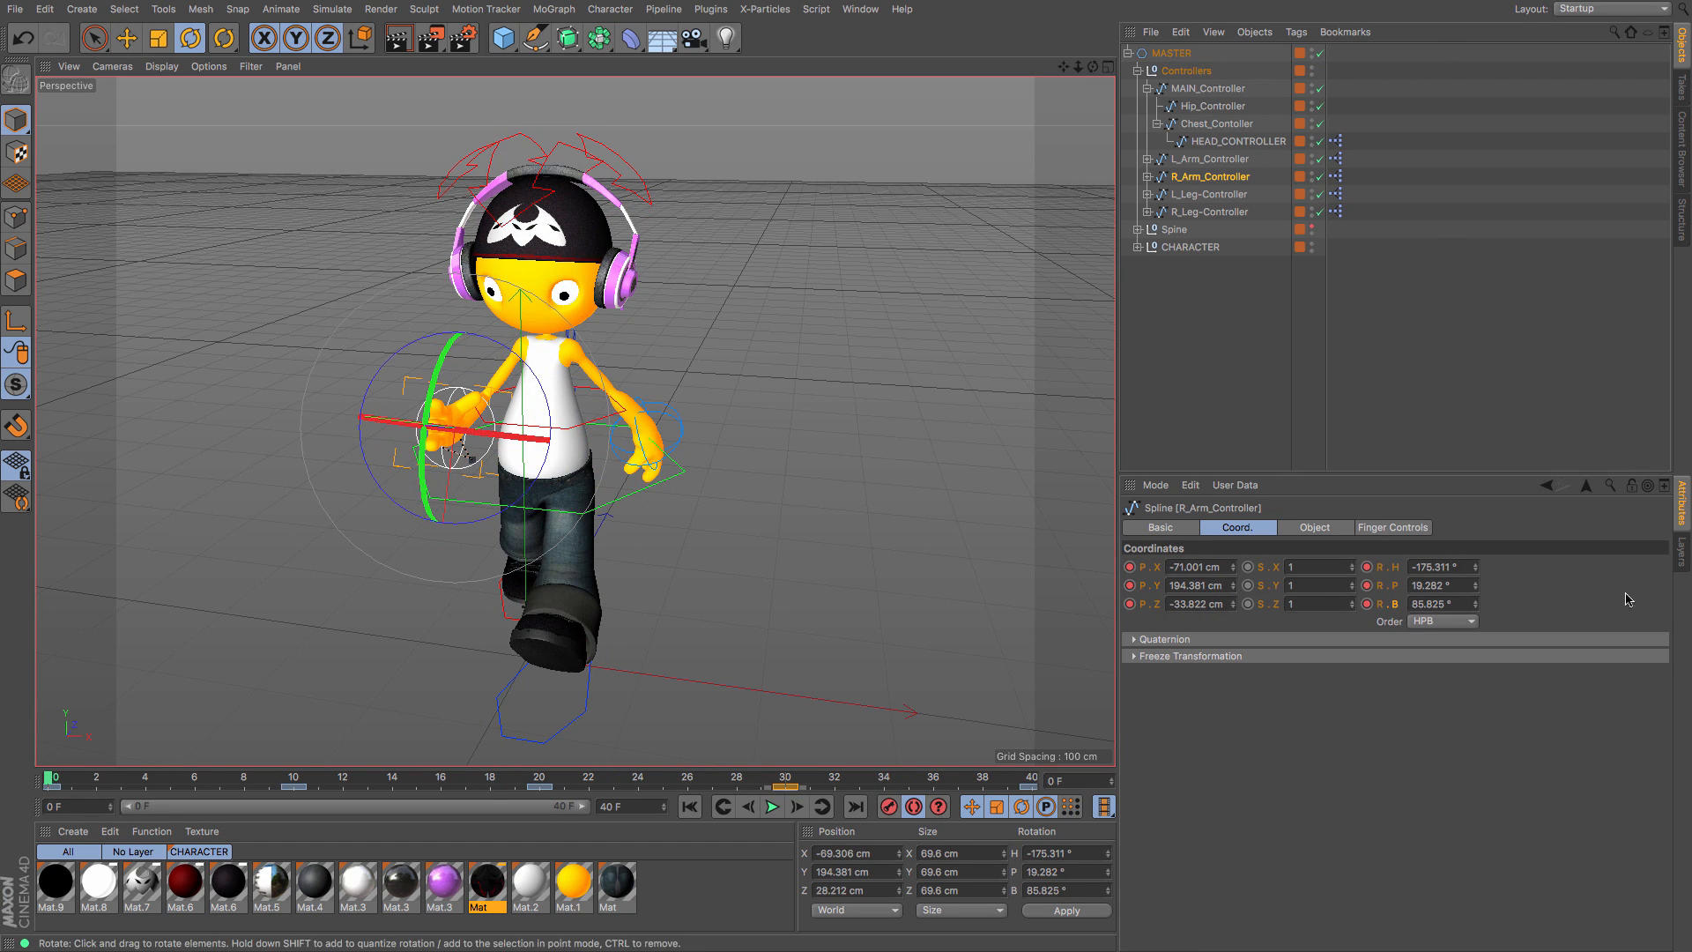
{"action": "left_click", "coordinate": [1390, 529]}
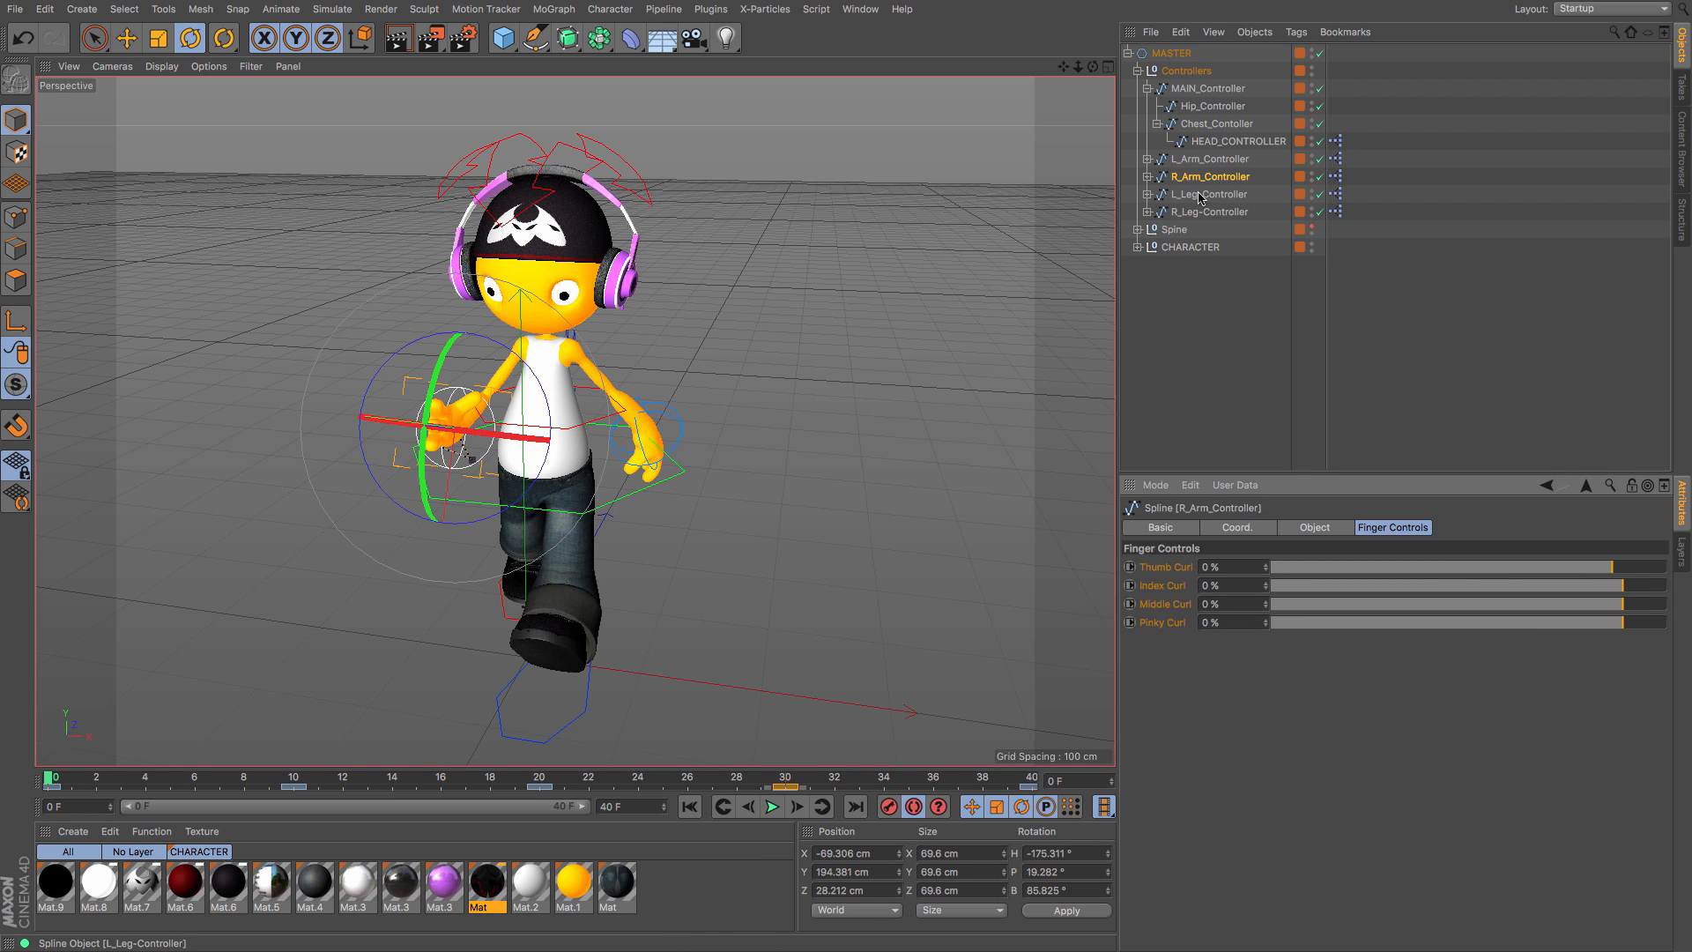
{"action": "left_click", "coordinate": [1200, 163]}
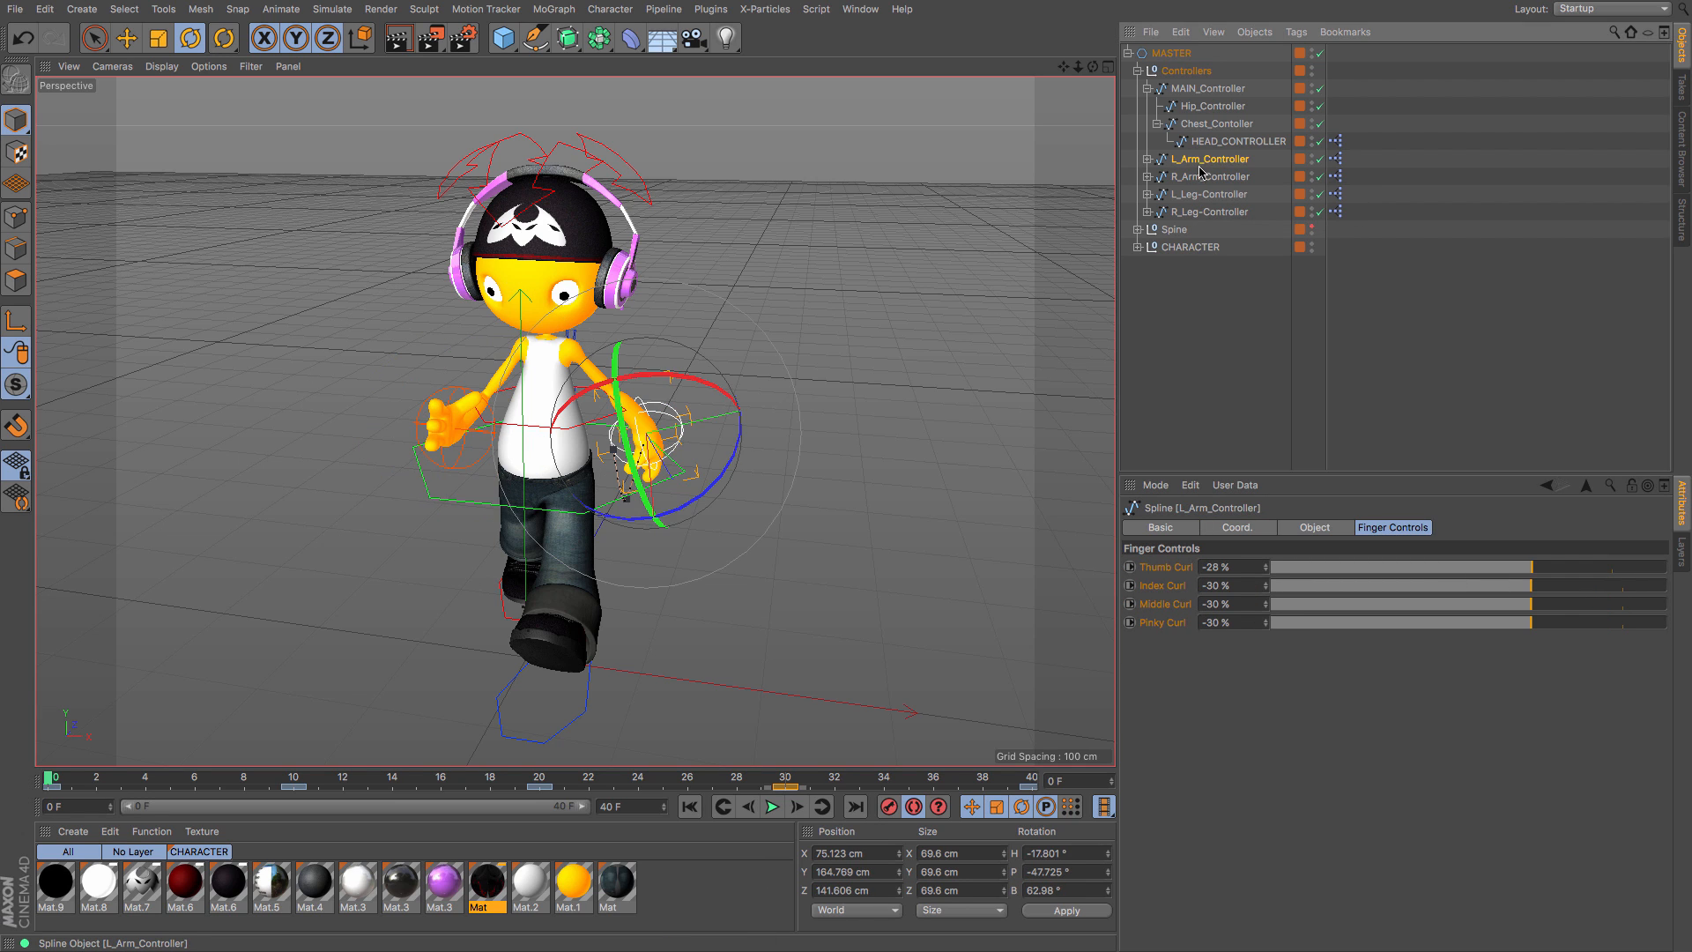
{"action": "left_click", "coordinate": [1200, 177]}
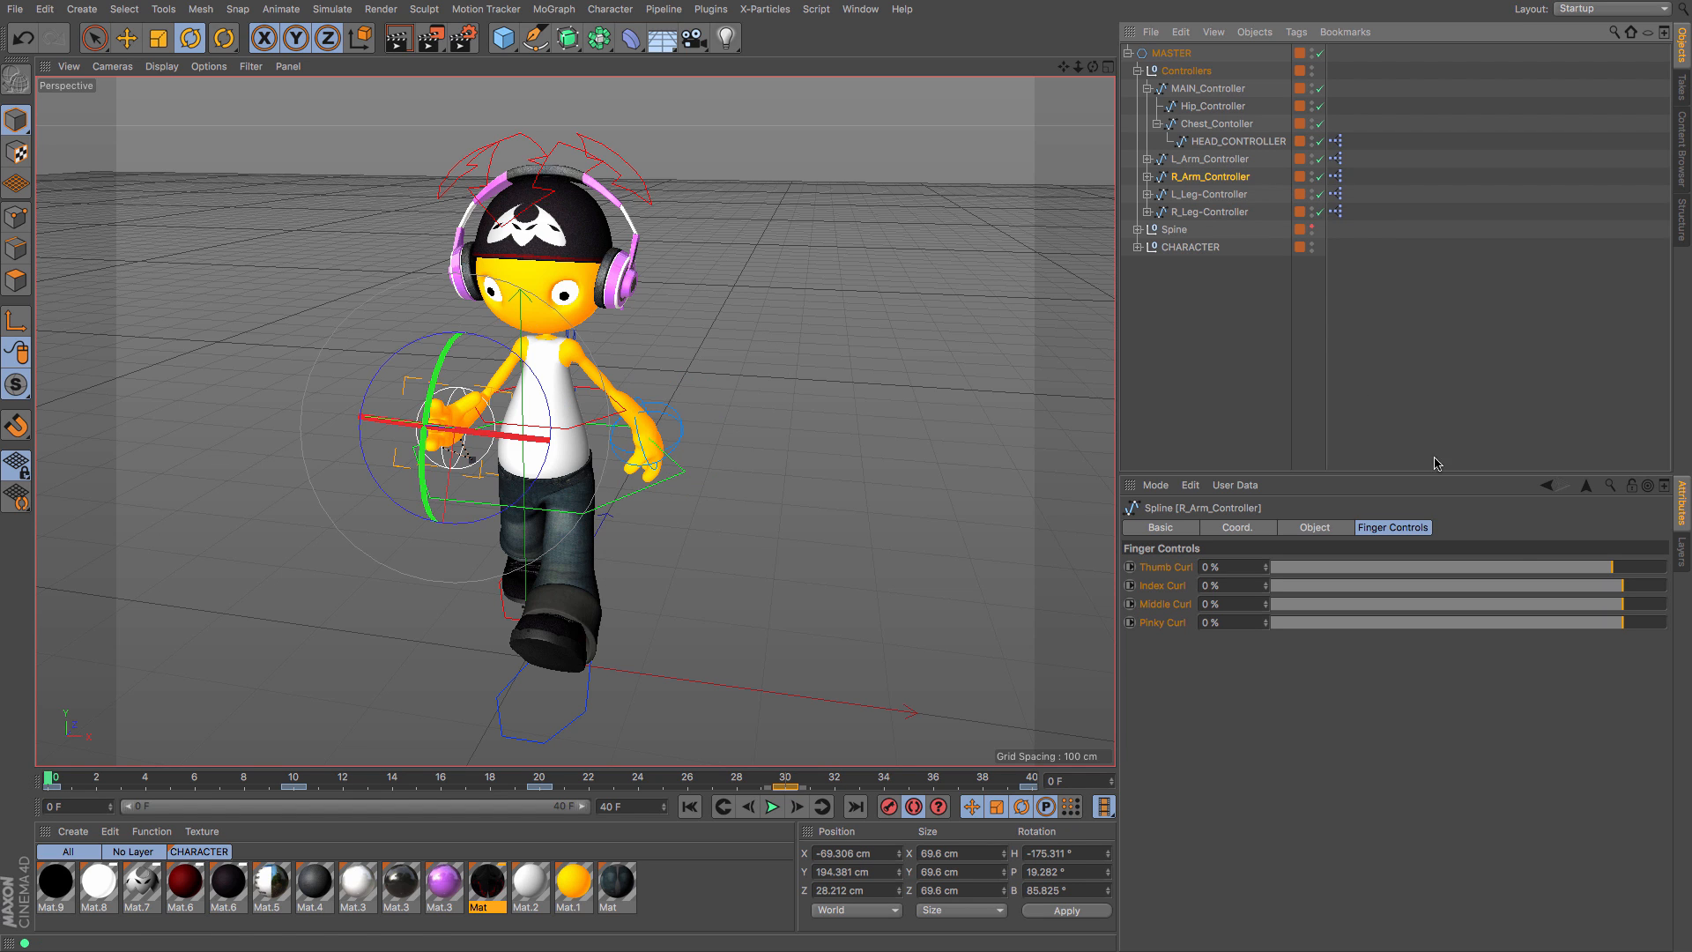
{"action": "left_click", "coordinate": [1527, 589]}
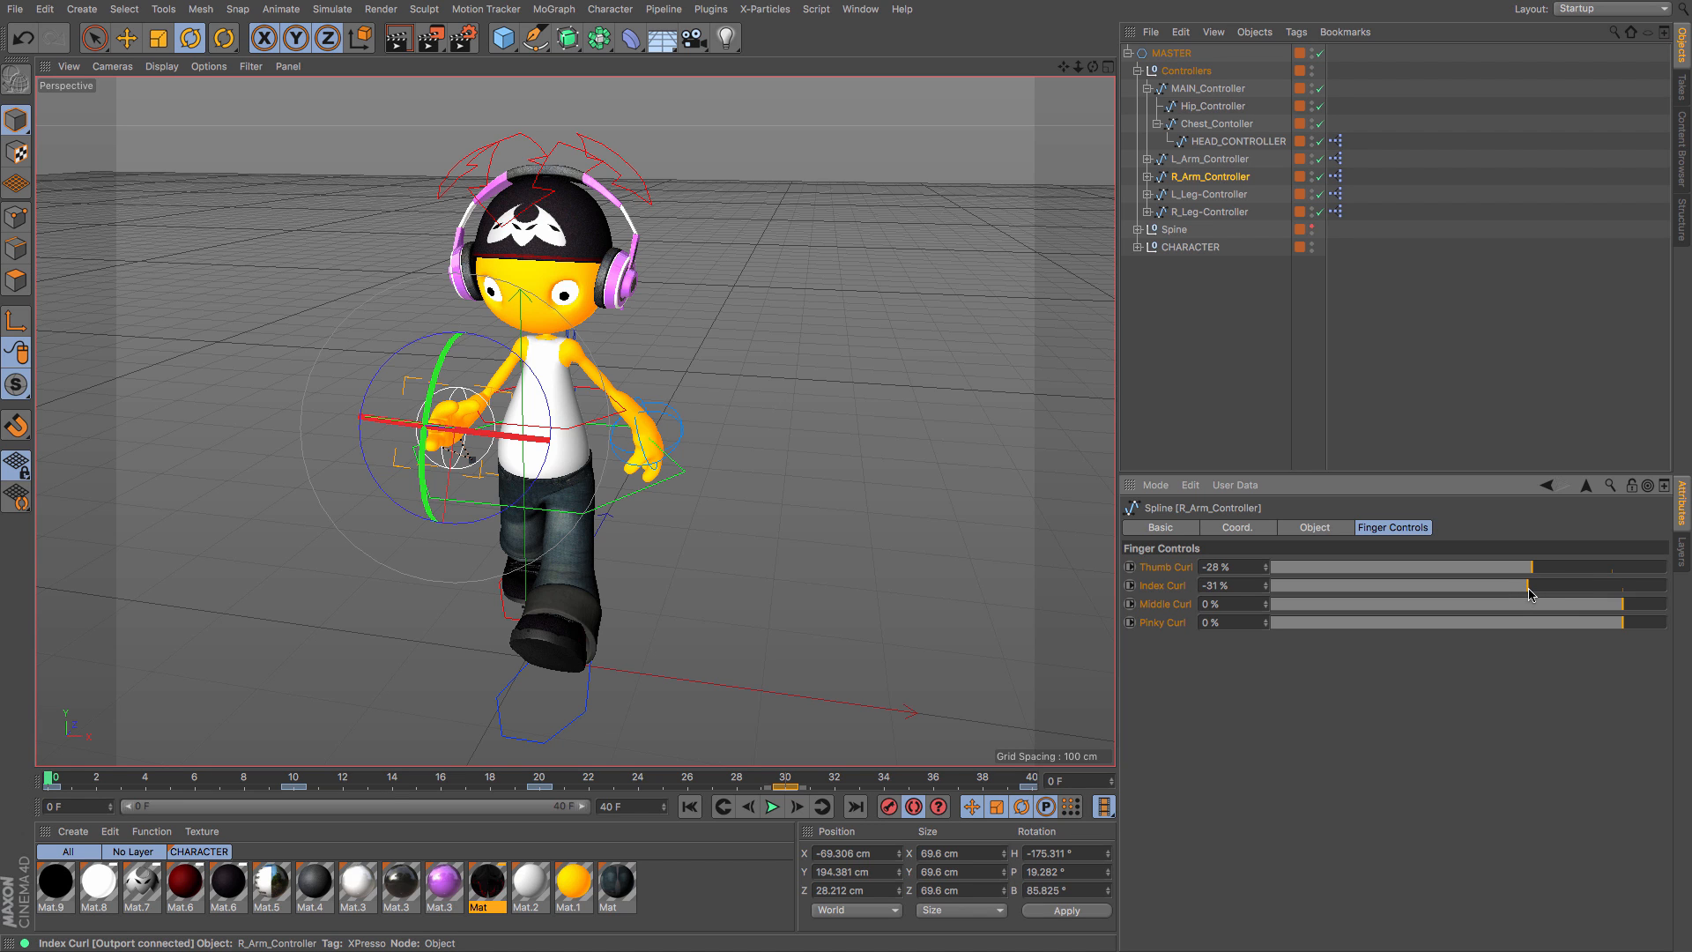
{"action": "left_click", "coordinate": [1531, 604]}
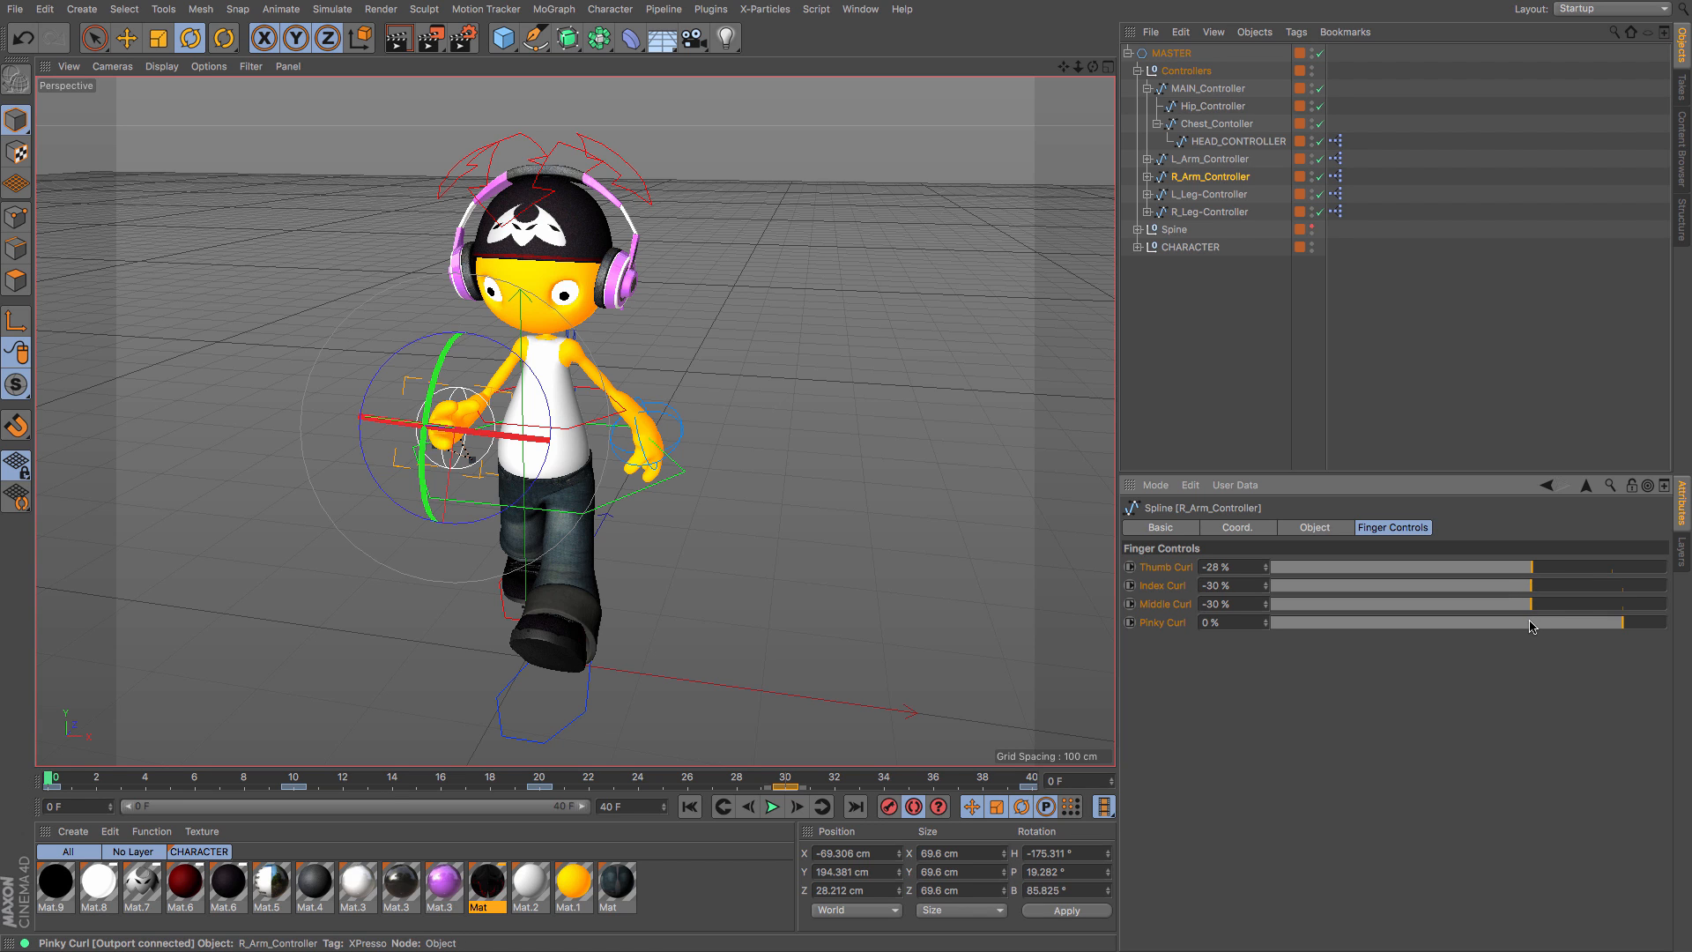
{"action": "left_click", "coordinate": [1531, 622]}
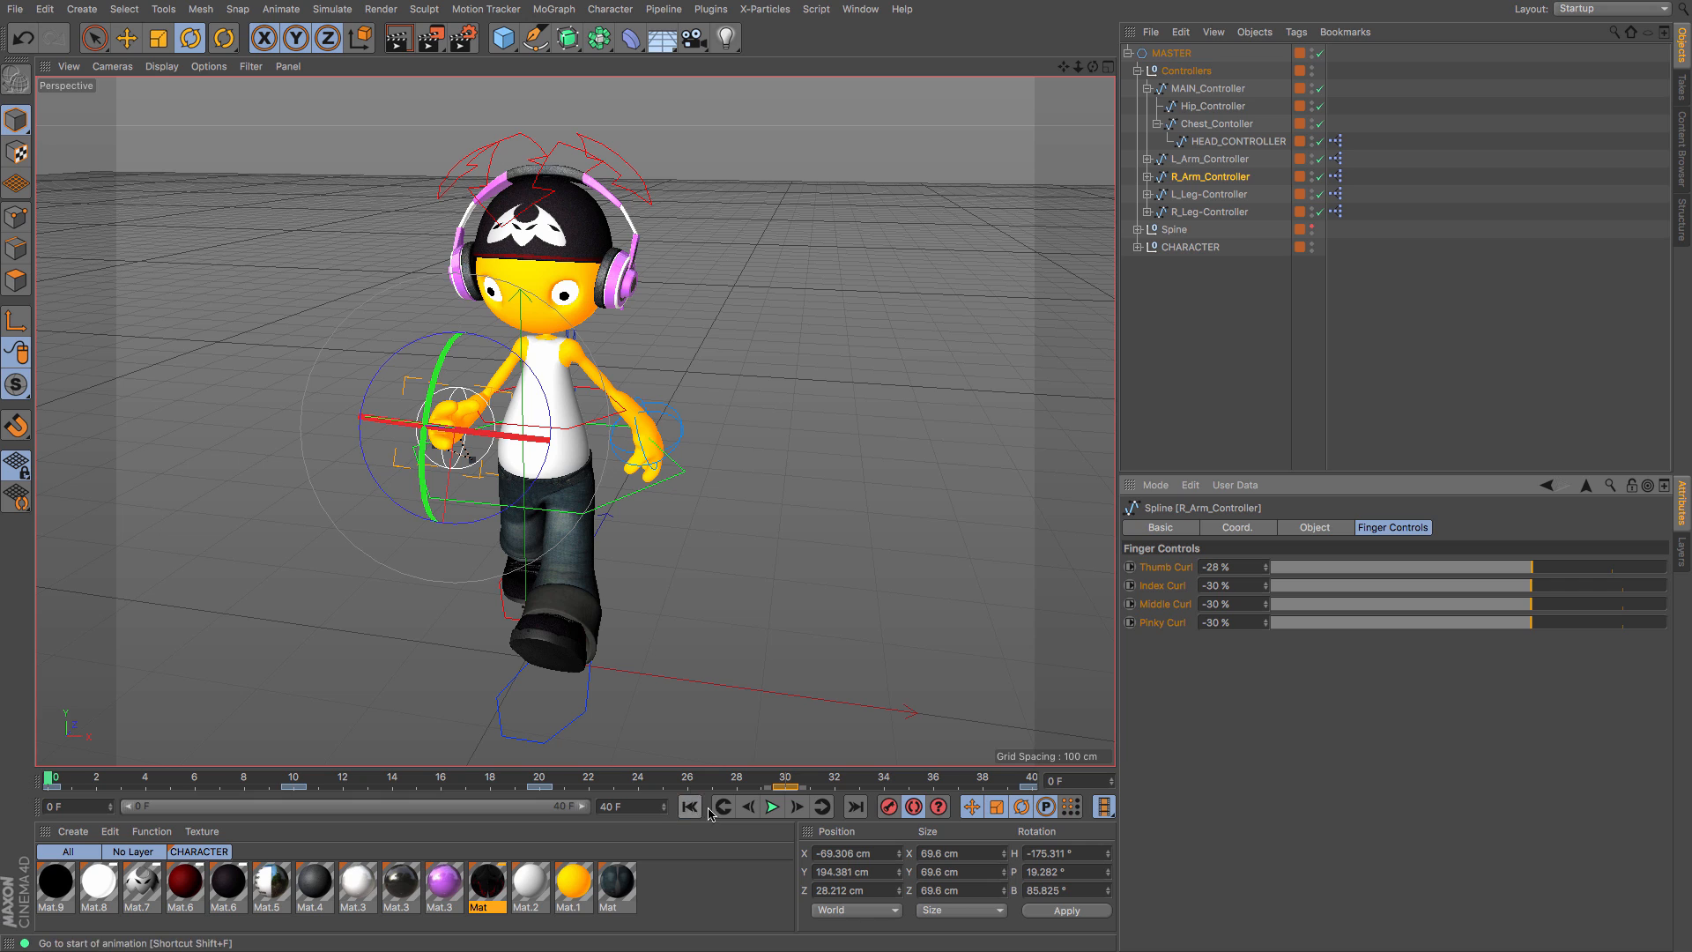
Step: Deselect everything, hide the Controllers group's splines in the viewport, and play back the walk cycle
{"action": "left_click", "coordinate": [1247, 351]}
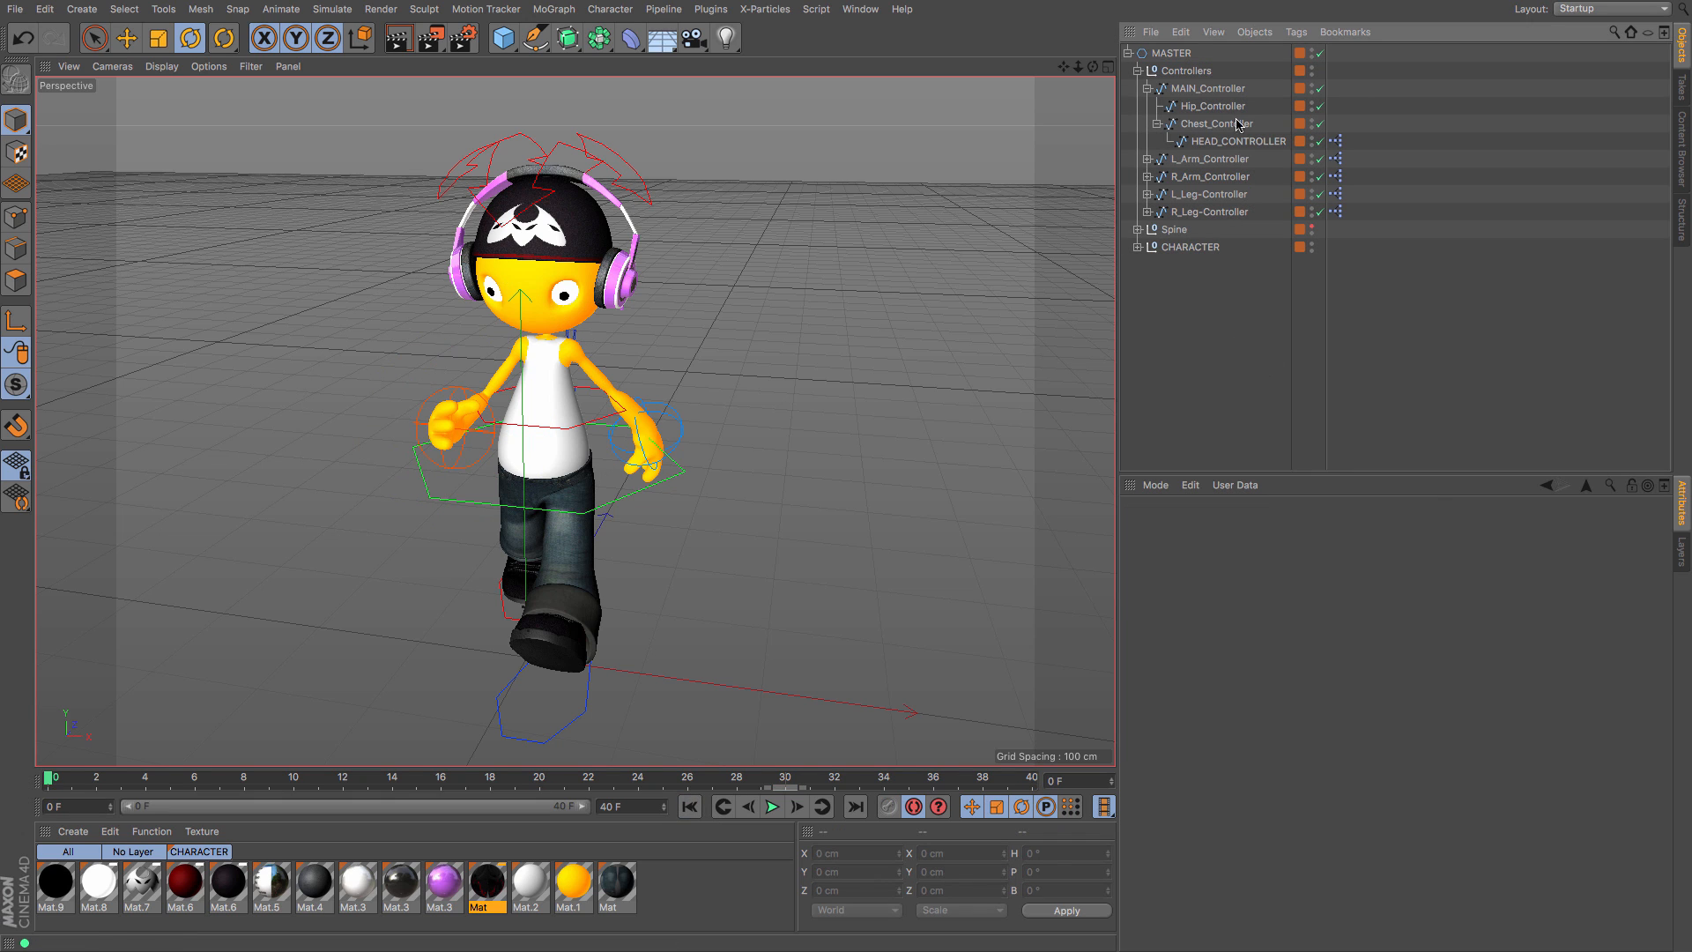
{"action": "left_click", "coordinate": [1311, 52]}
{"action": "left_click", "coordinate": [1311, 53]}
{"action": "left_click", "coordinate": [1312, 68]}
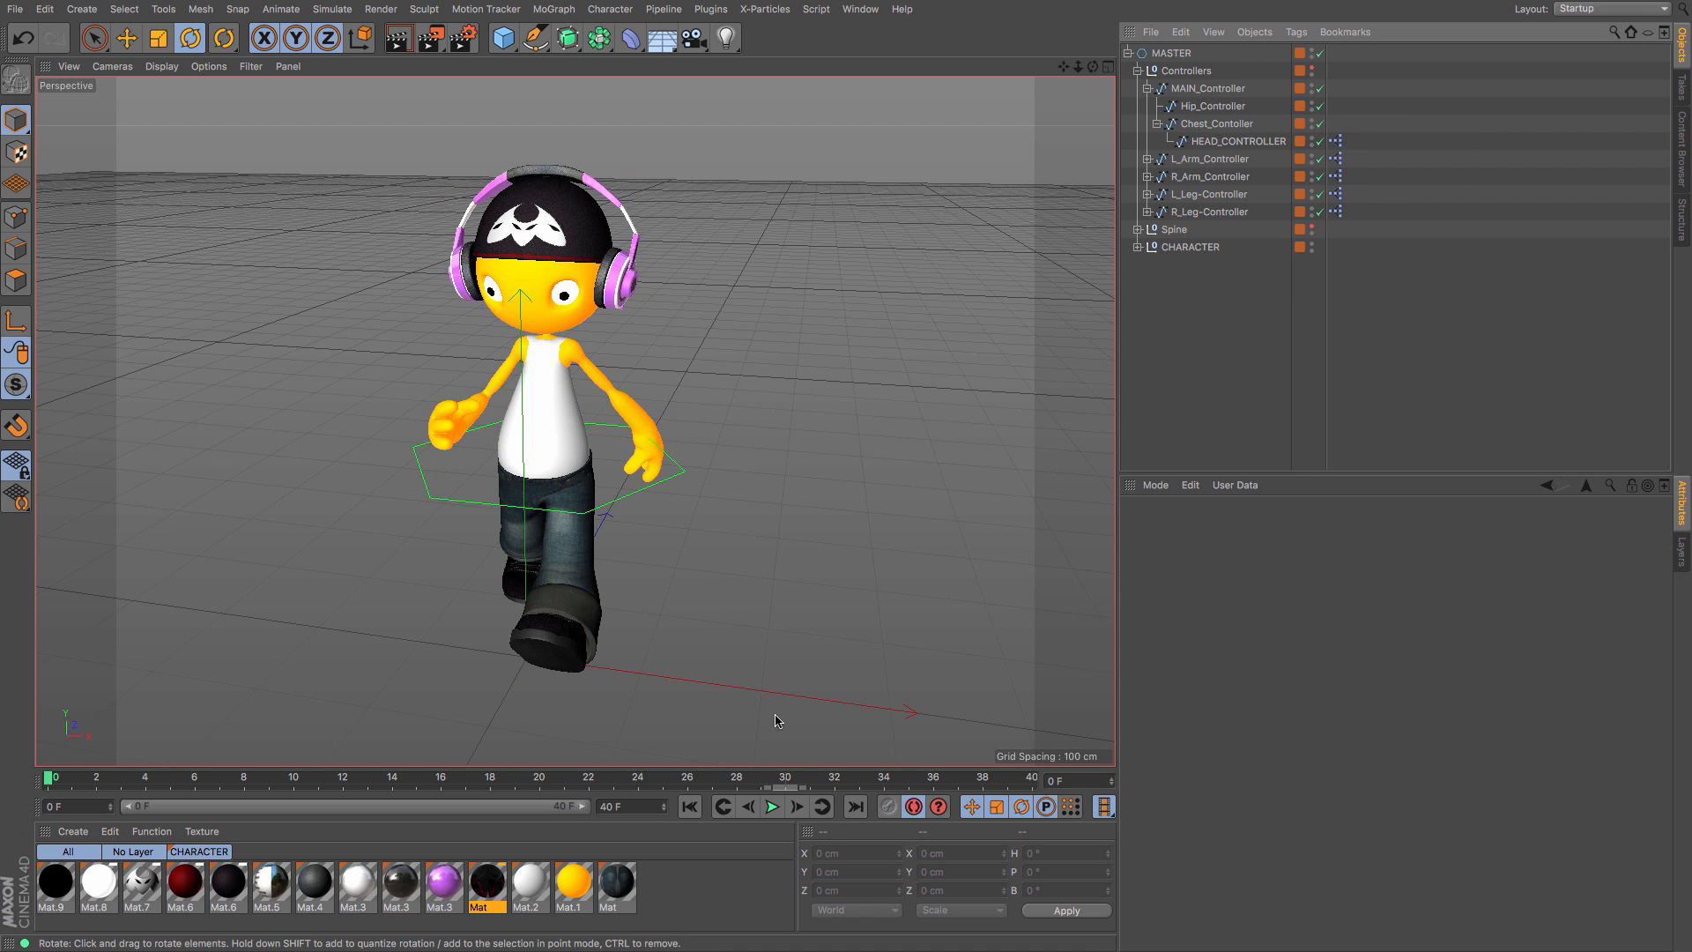
{"action": "key", "text": "F8"}
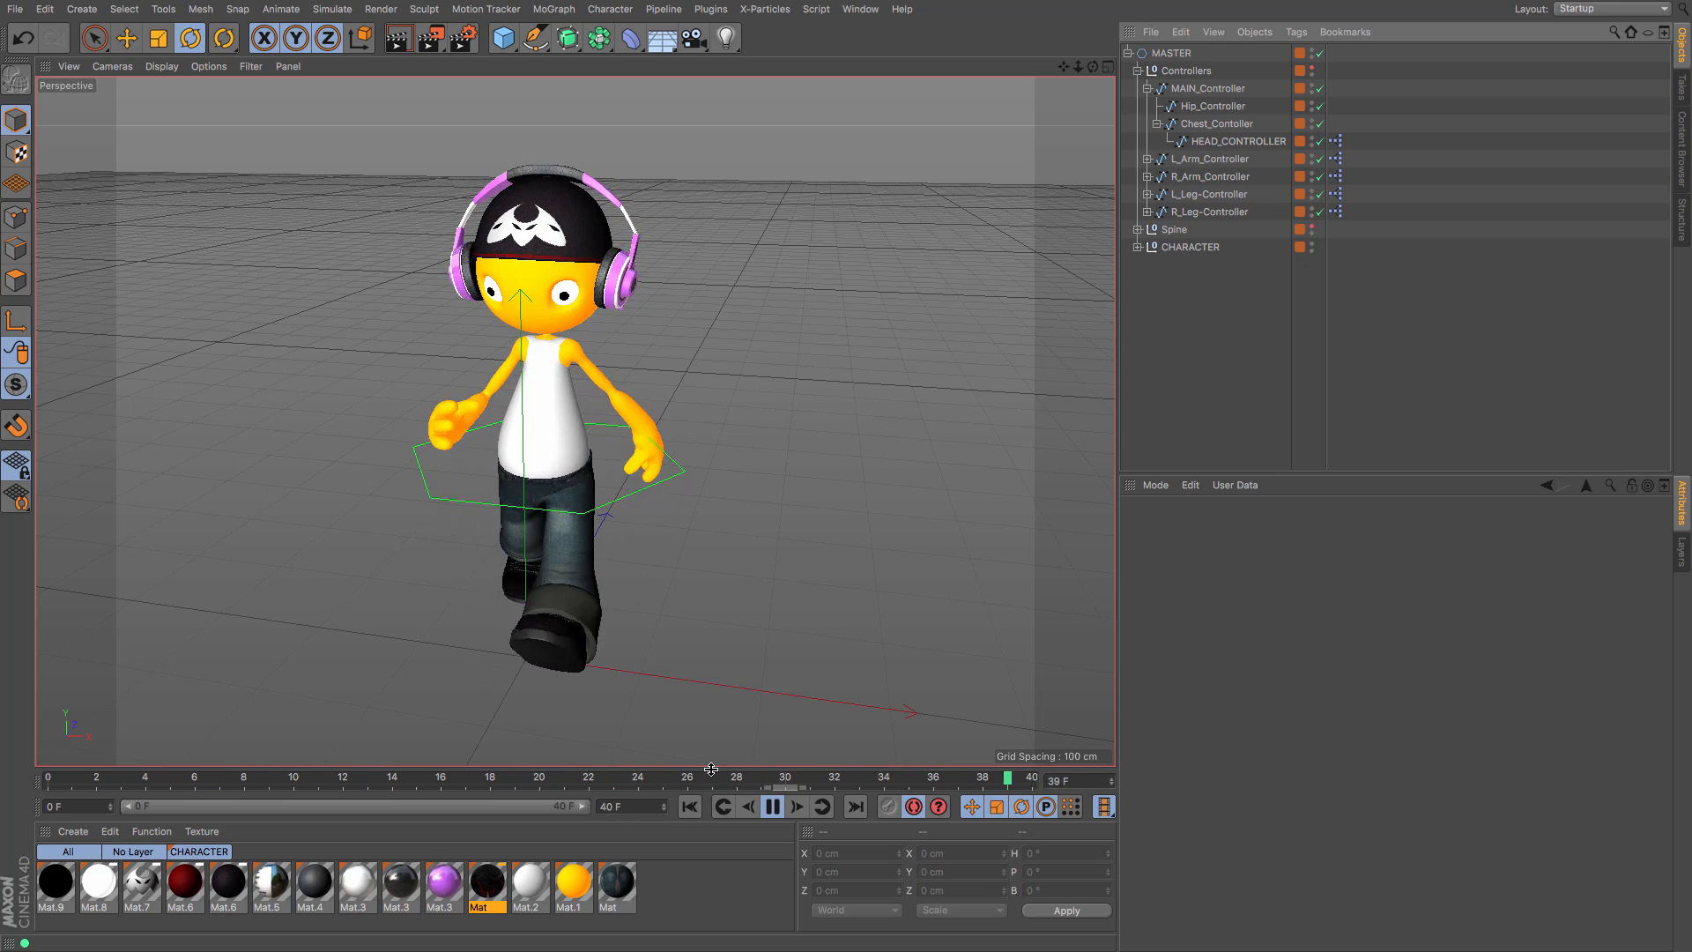
{"action": "left_click", "coordinate": [773, 806]}
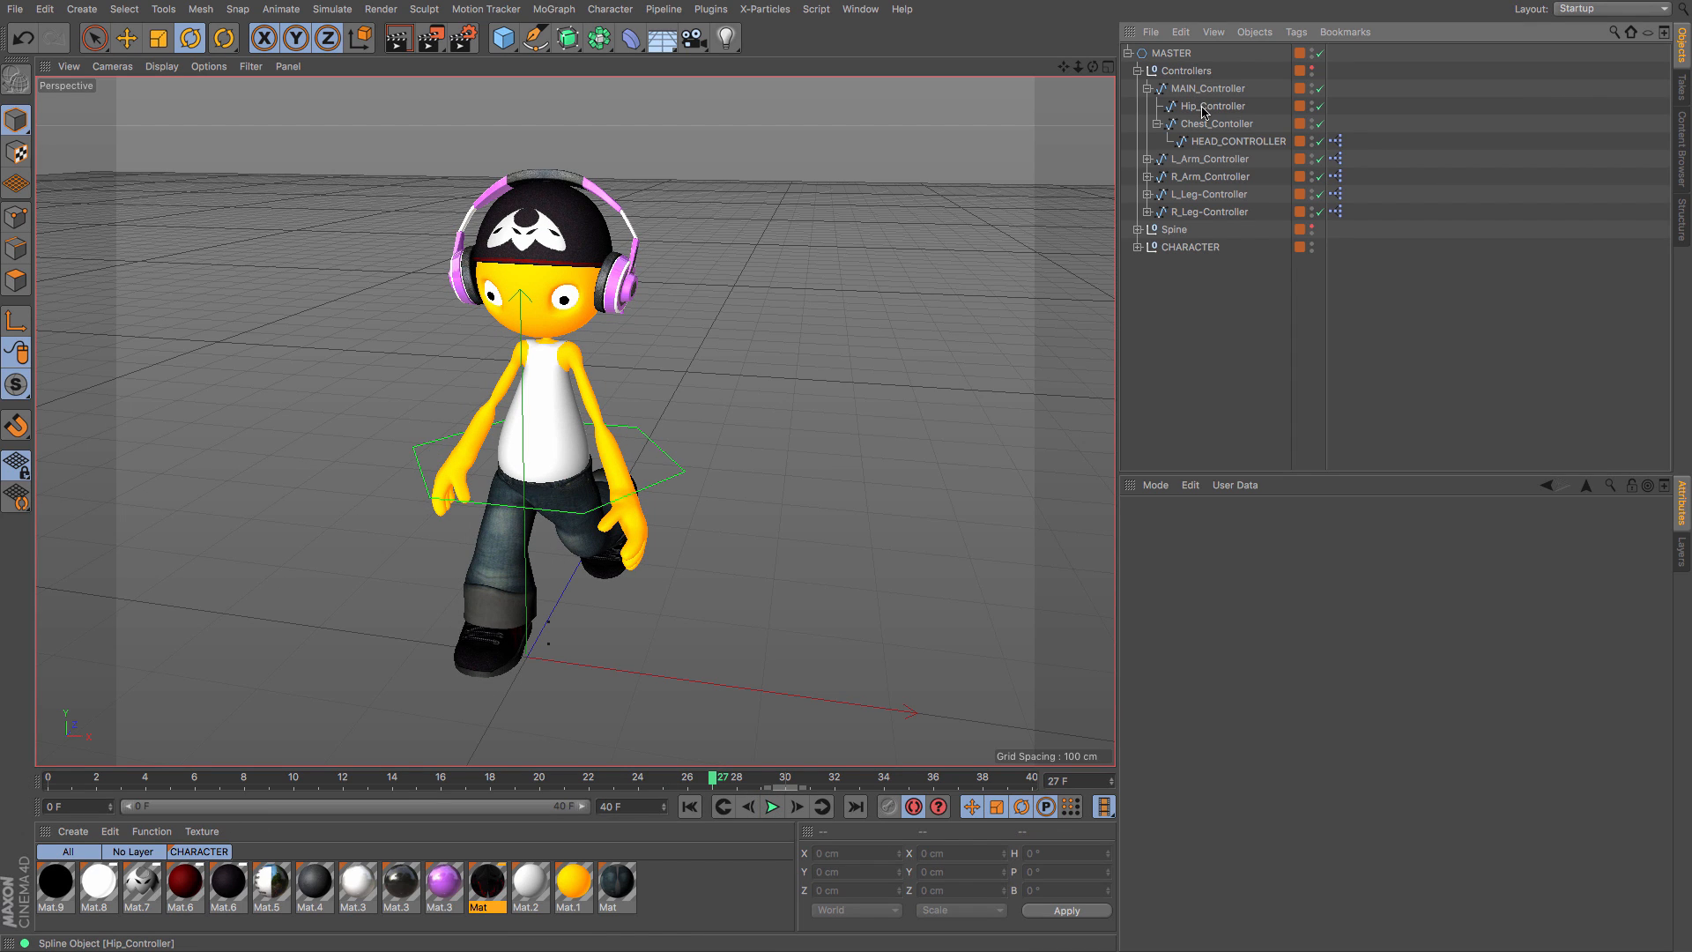
Step: Tilt Chest_Contoller sideways to about H 80°, P 86°, B -80° at frame 0 and to about H -78°, P 87°, B 78° at frame 20
{"action": "left_click", "coordinate": [1234, 141]}
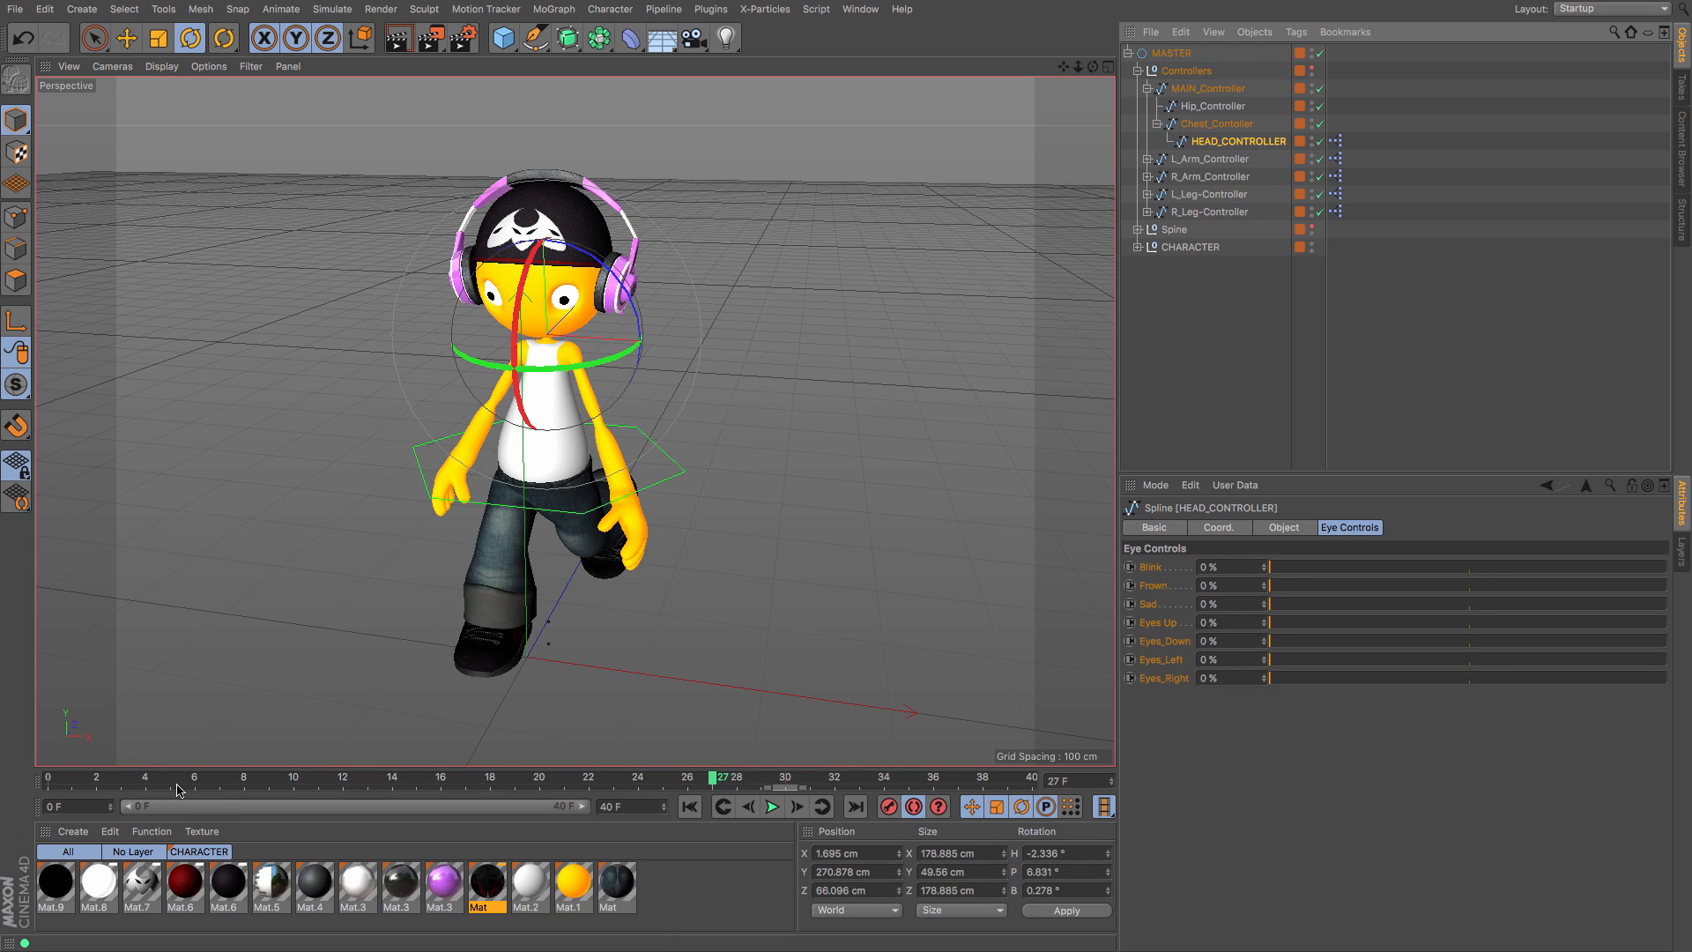
{"action": "left_click_drag", "start_coordinate": [706, 792], "coordinate": [4, 773]}
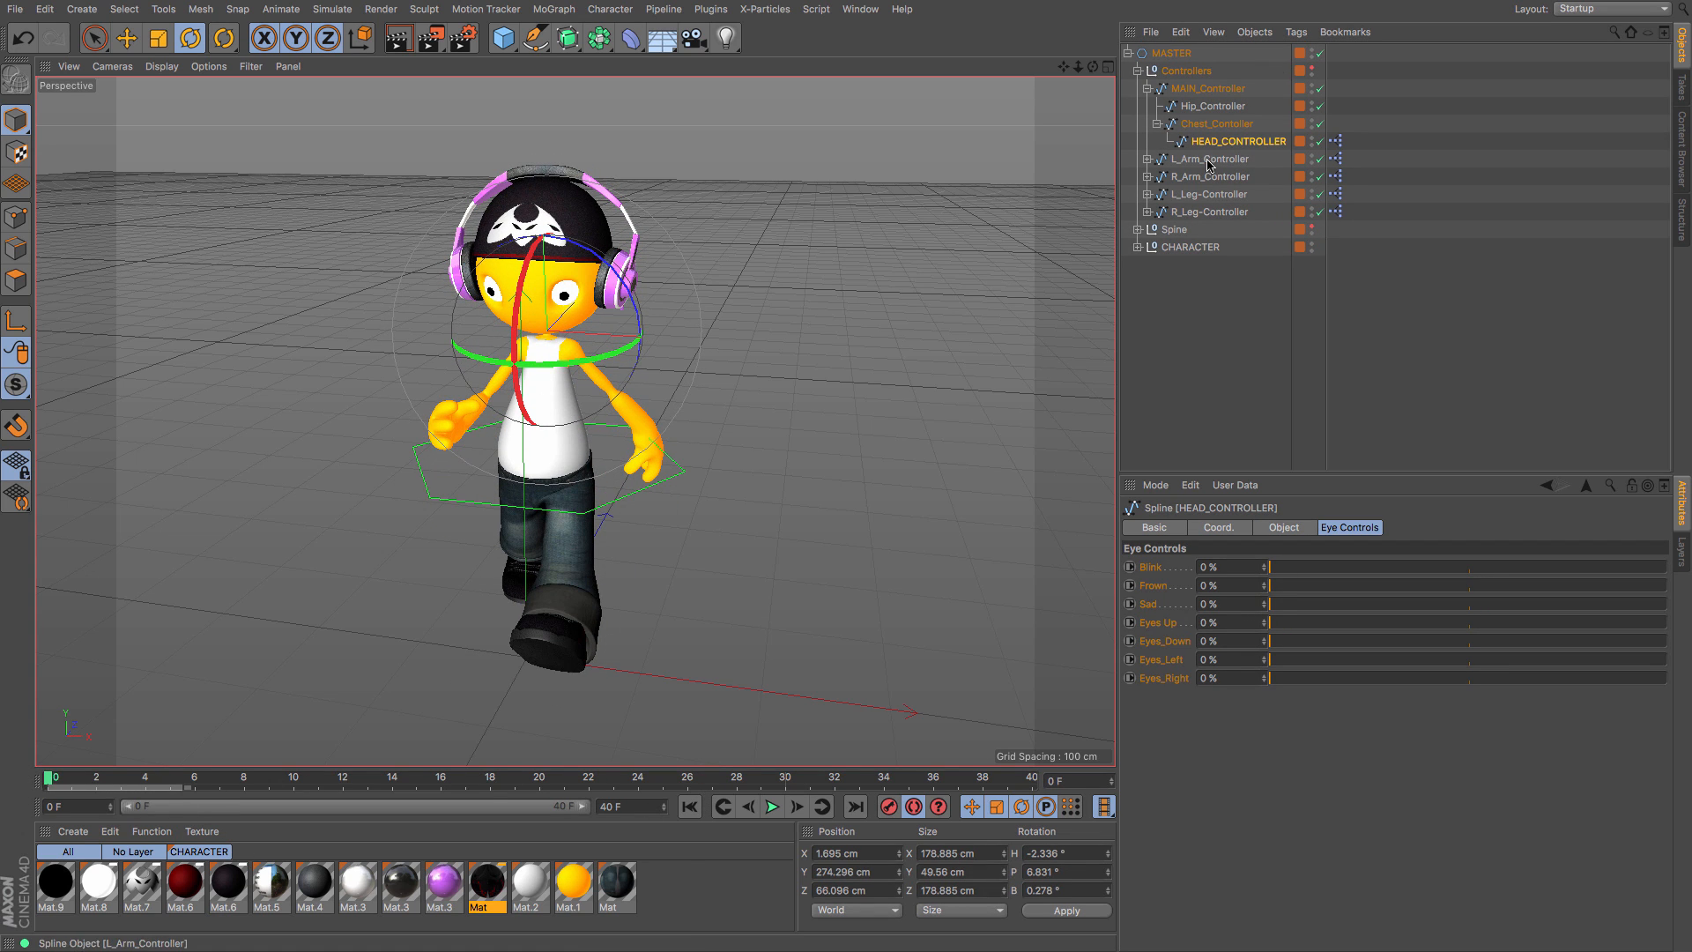
{"action": "left_click", "coordinate": [1203, 125]}
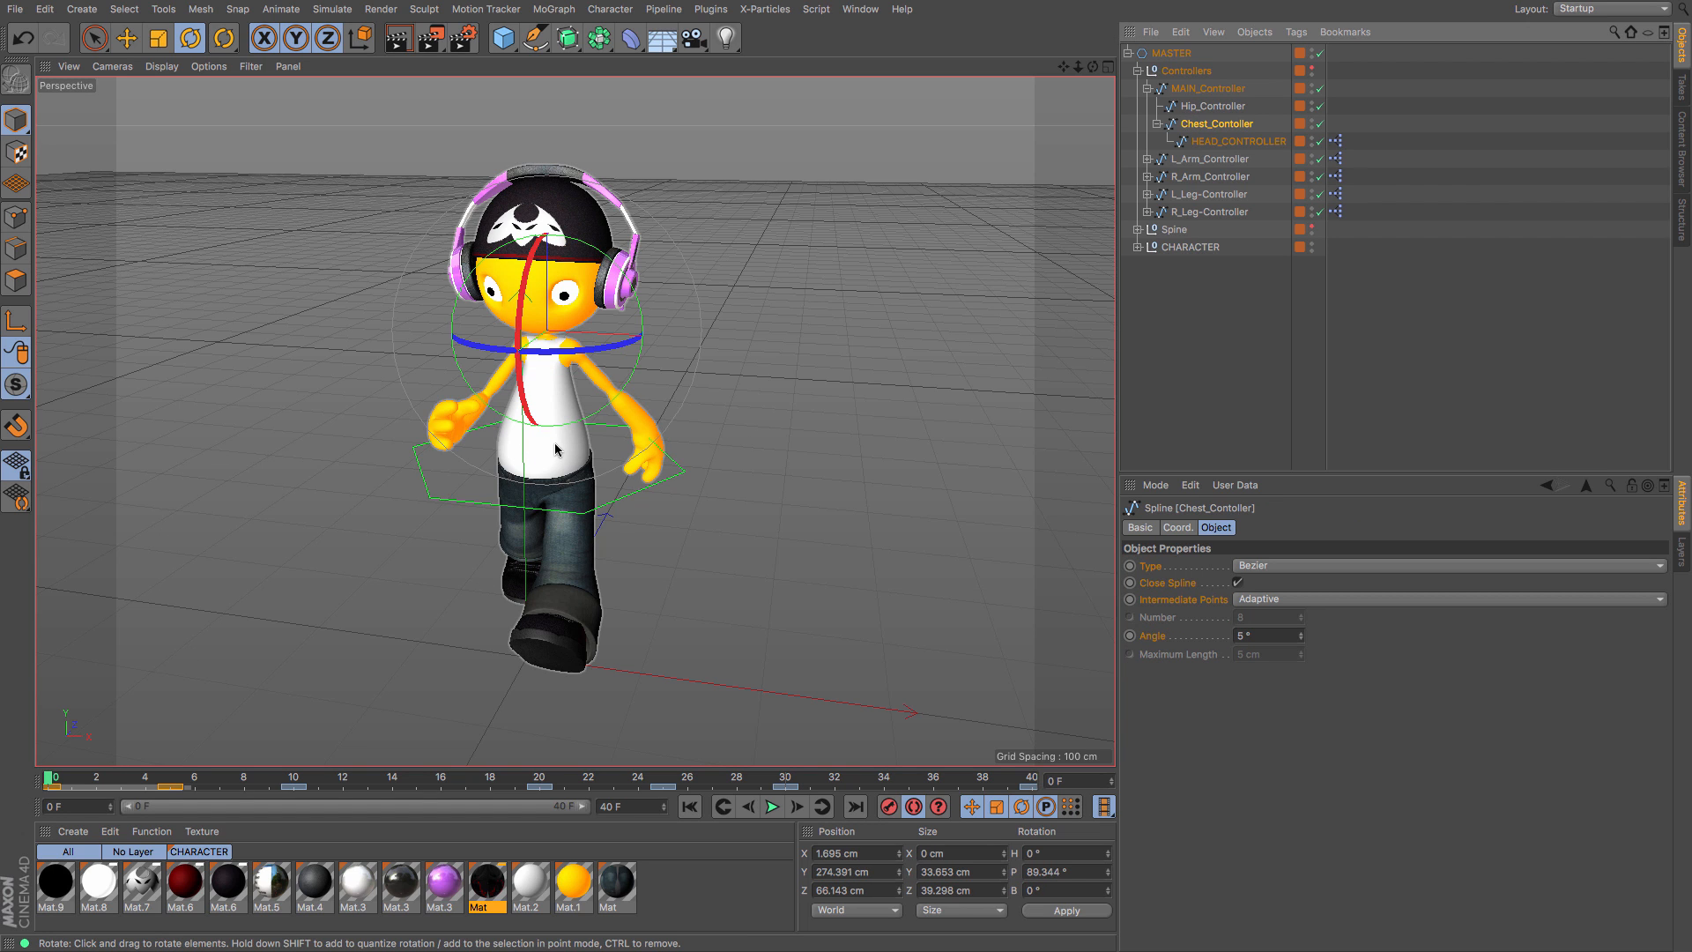
{"action": "left_click_drag", "start_coordinate": [642, 305], "coordinate": [638, 300]}
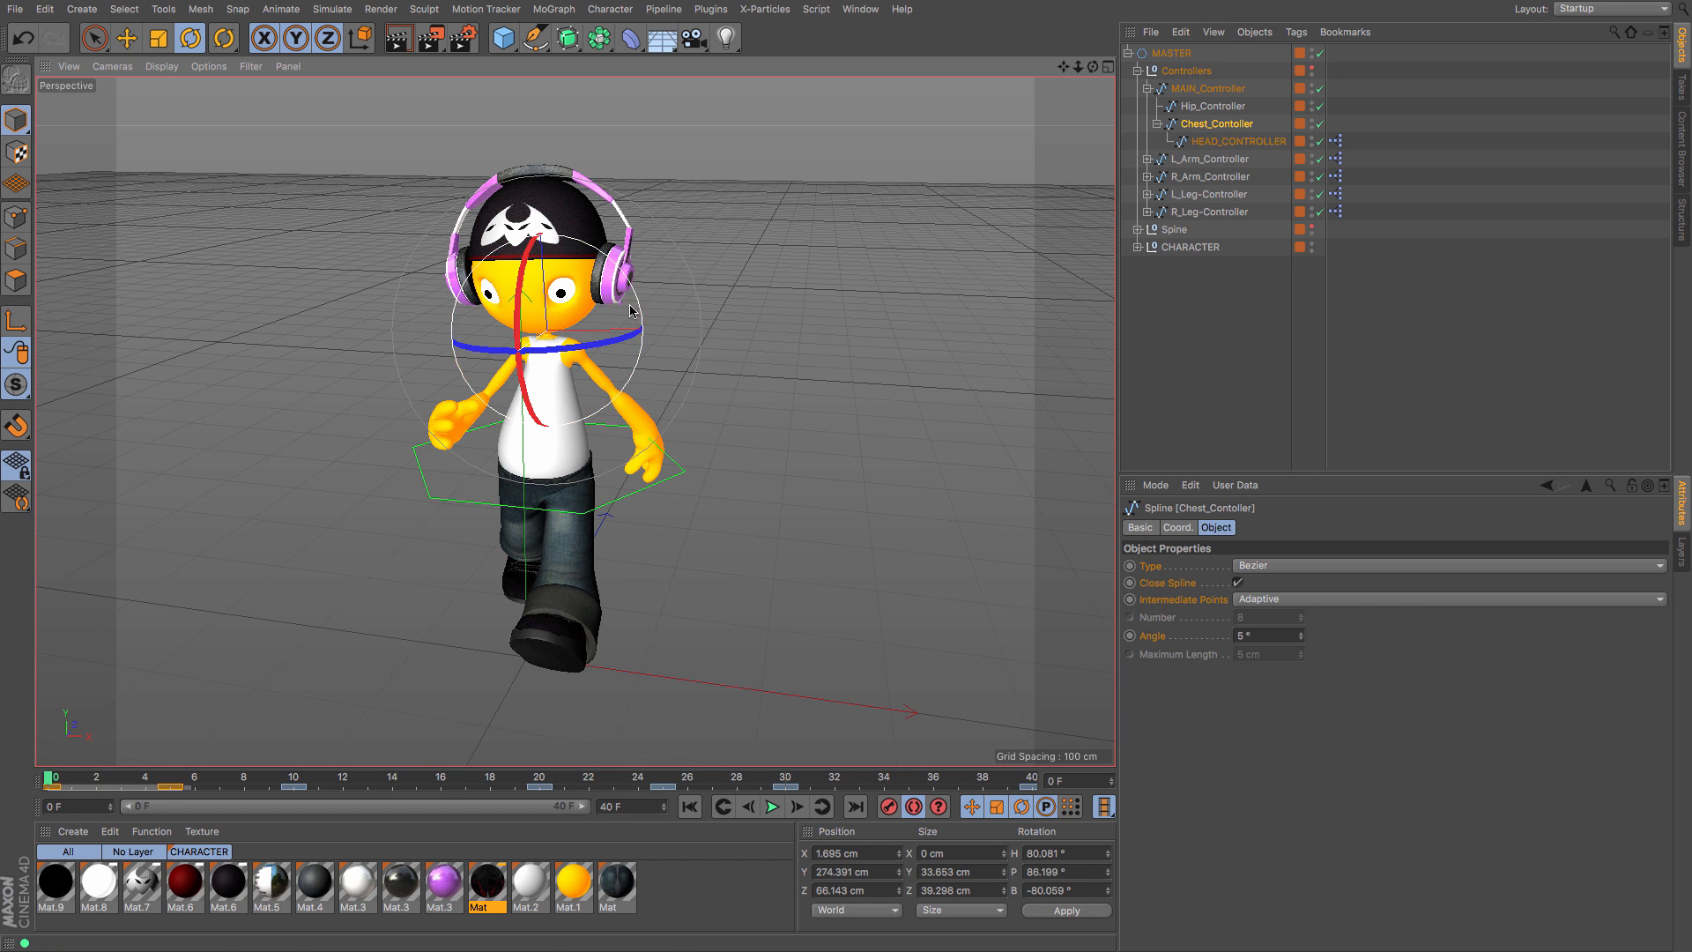
{"action": "left_click", "coordinate": [544, 779]}
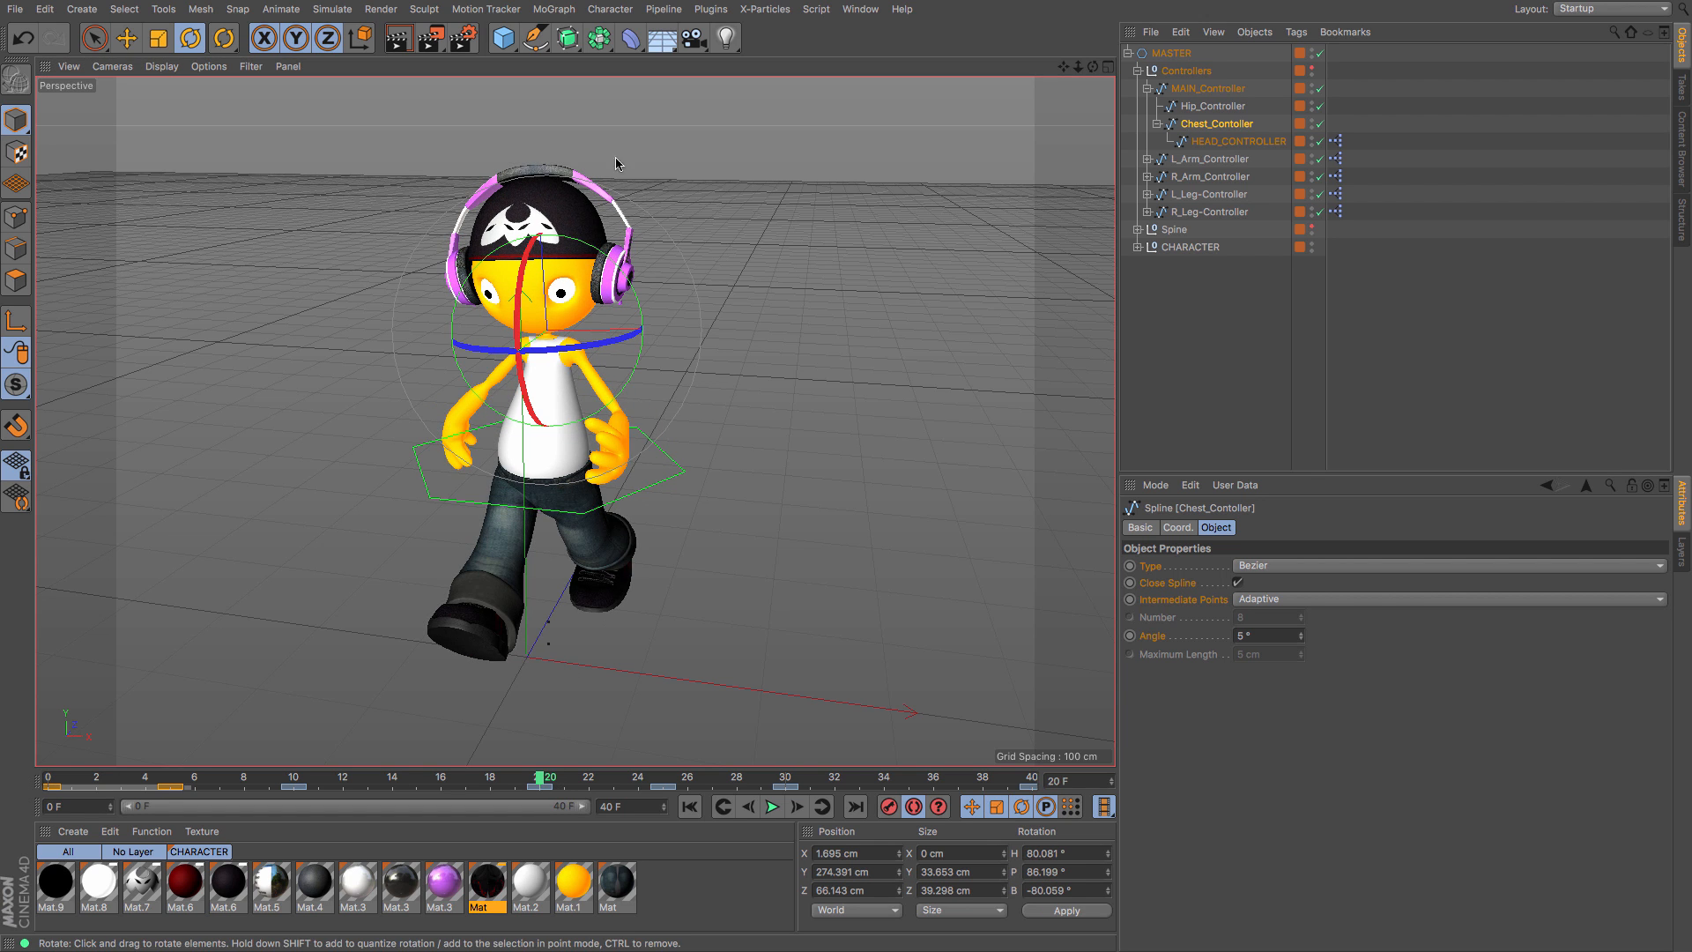
{"action": "left_click_drag", "start_coordinate": [626, 281], "coordinate": [633, 296]}
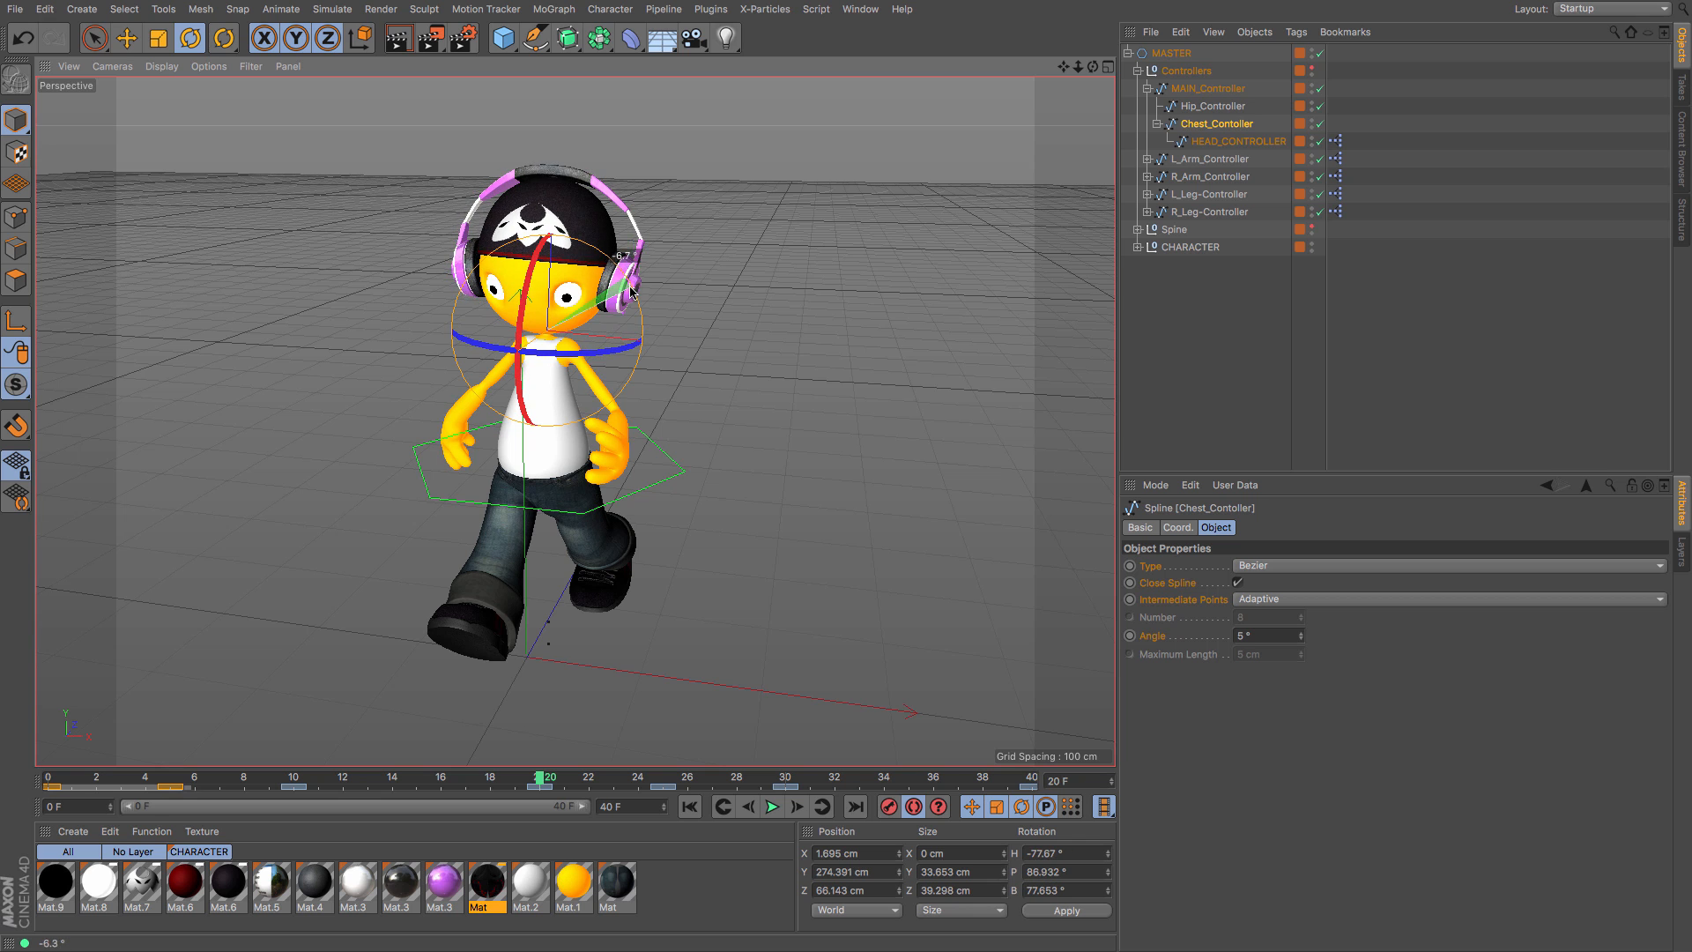
Step: Copy Chest_Contoller's frame 0 keyframes to frame 40 and play back the sideways chest tilt
{"action": "left_click_drag", "start_coordinate": [541, 777], "coordinate": [49, 775]}
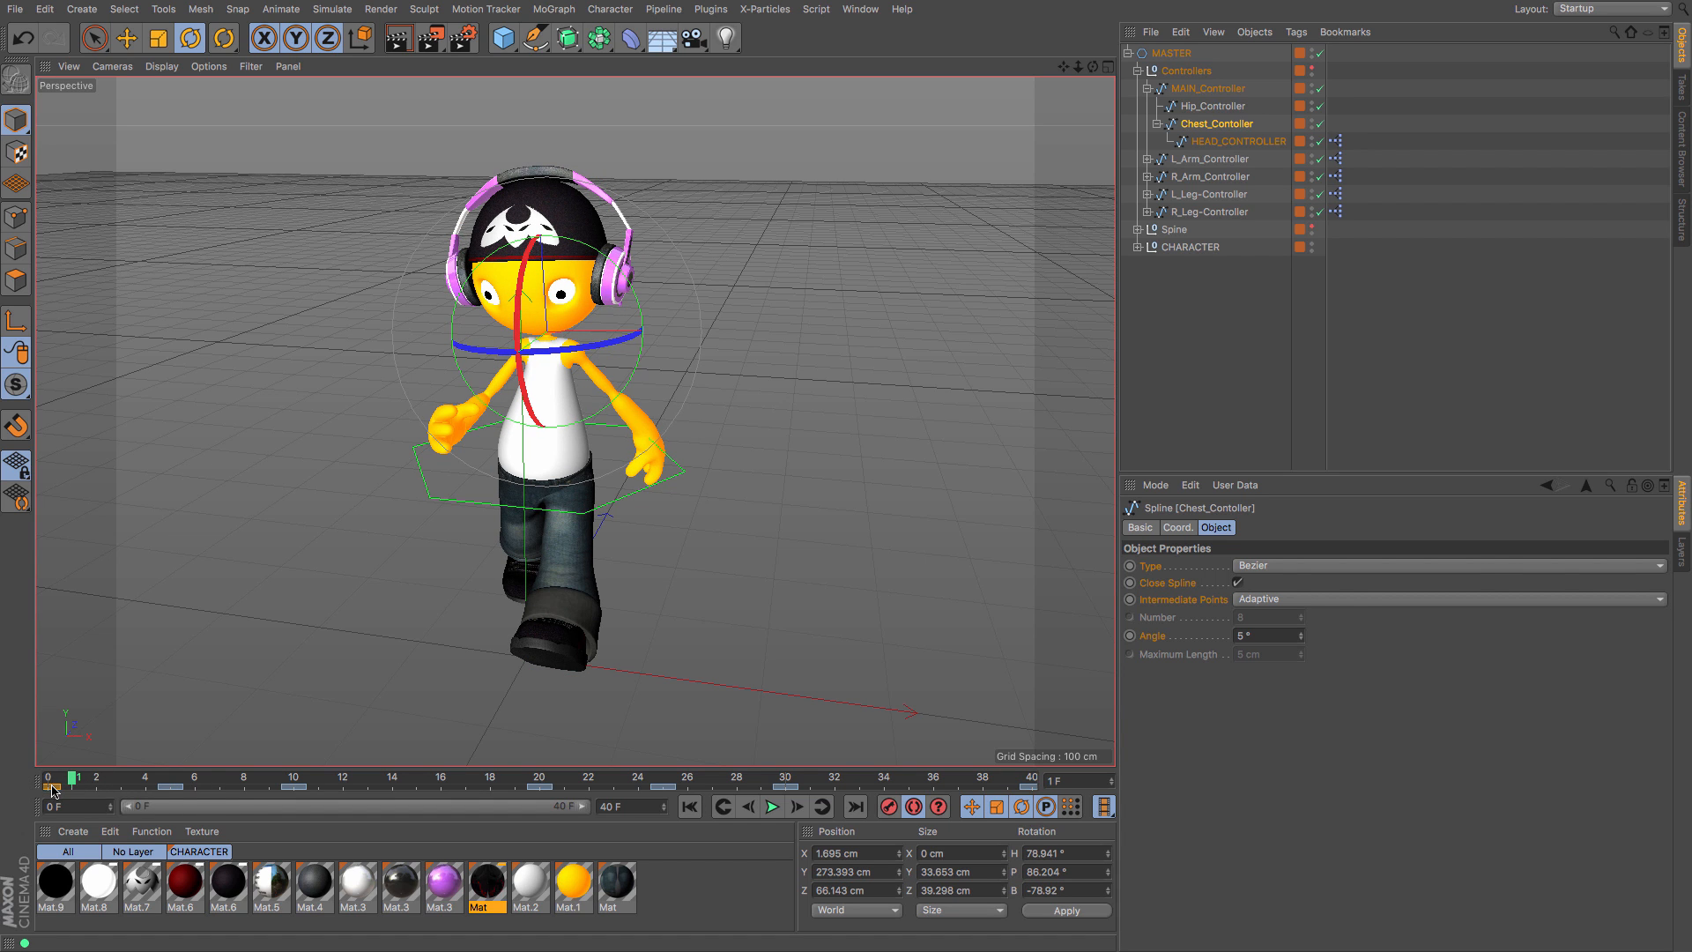
{"action": "left_click_drag", "start_coordinate": [51, 789], "coordinate": [880, 787], "text": "ctrl"}
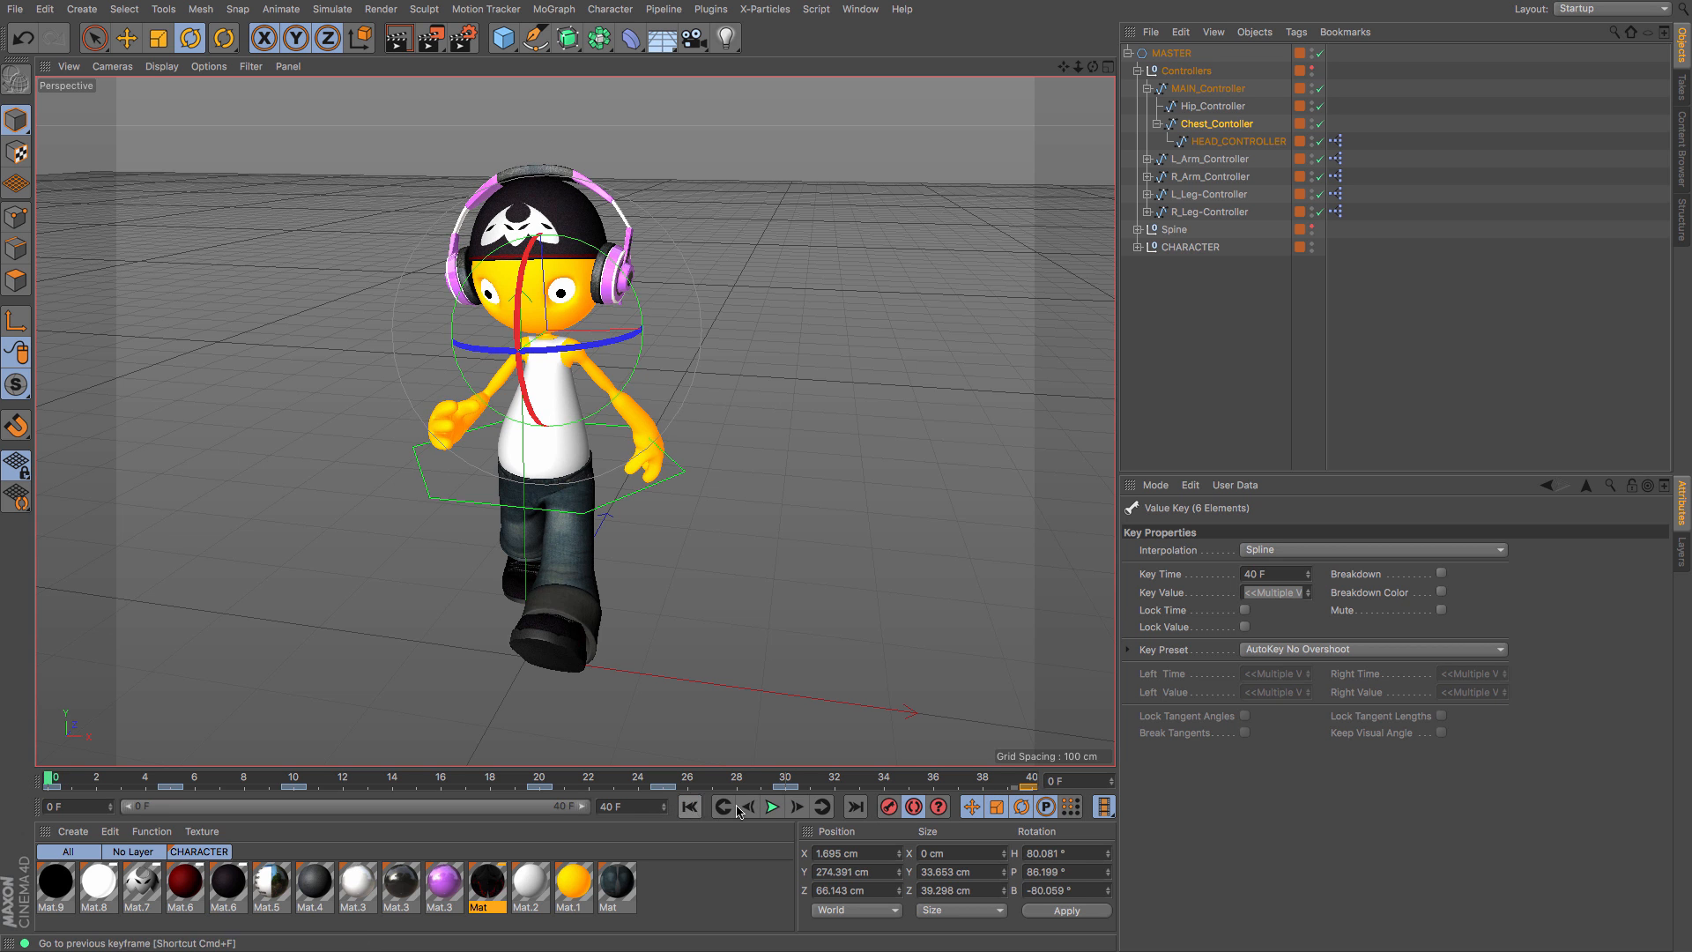
{"action": "left_click", "coordinate": [772, 807]}
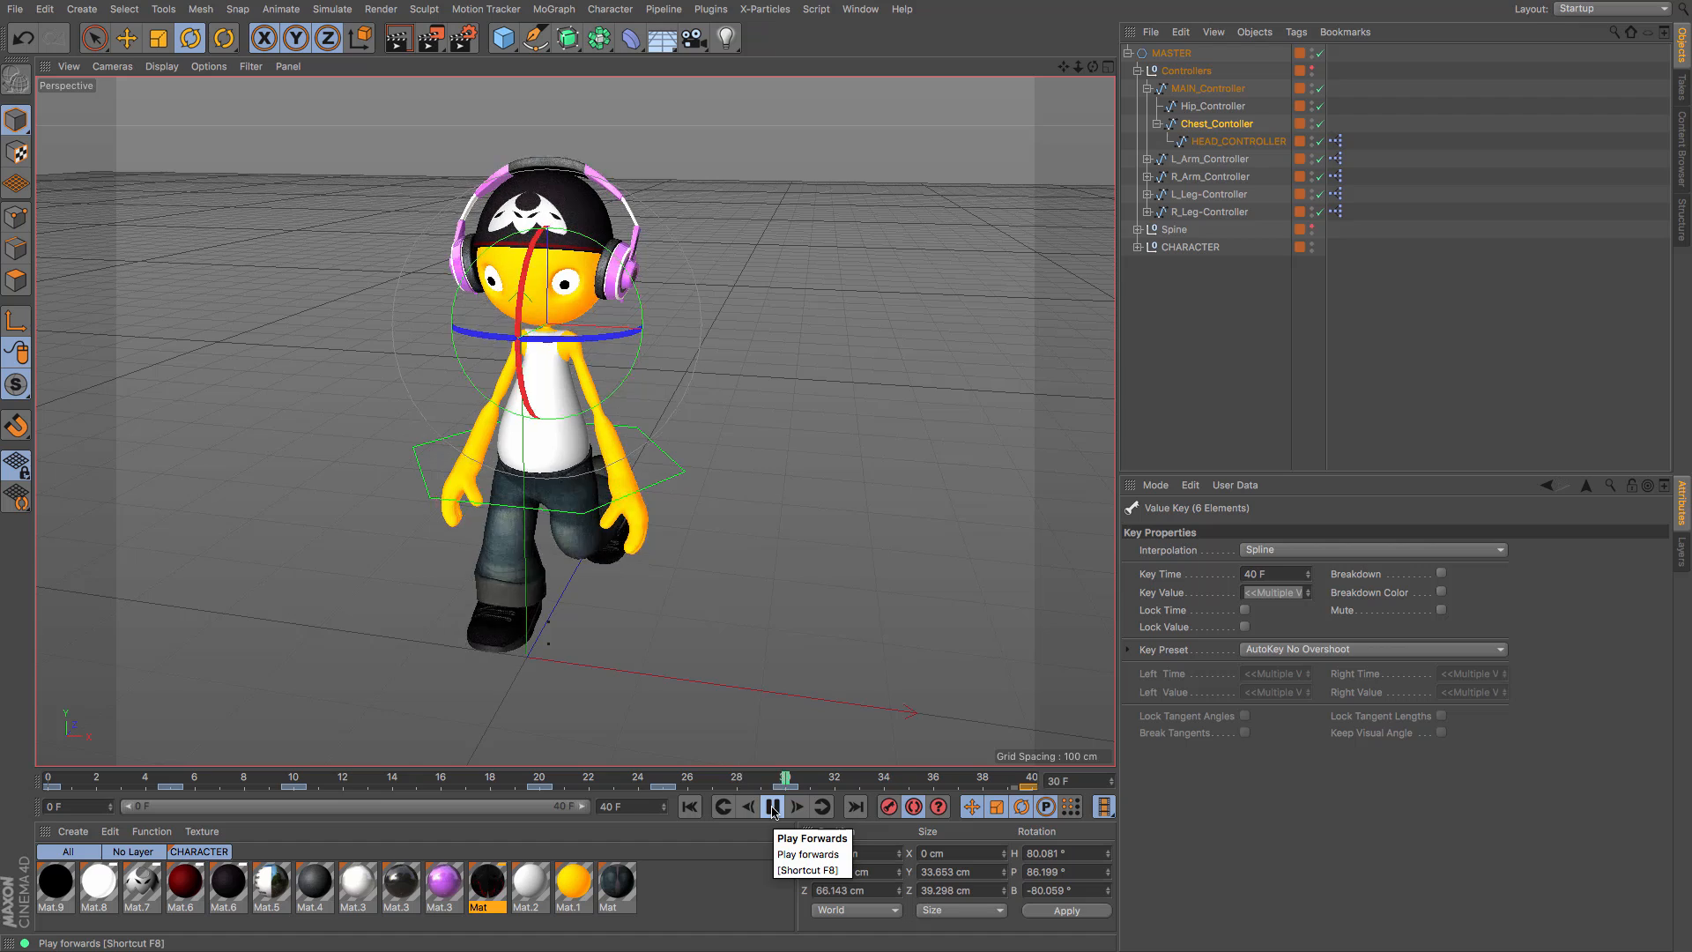
{"action": "left_click", "coordinate": [773, 809]}
Step: Rotate Chest_Contoller to about H 91°, P 86°, B -91° at frame 0 and copy its frame 0 keyframes to frame 40
{"action": "left_click_drag", "start_coordinate": [749, 779], "coordinate": [25, 800]}
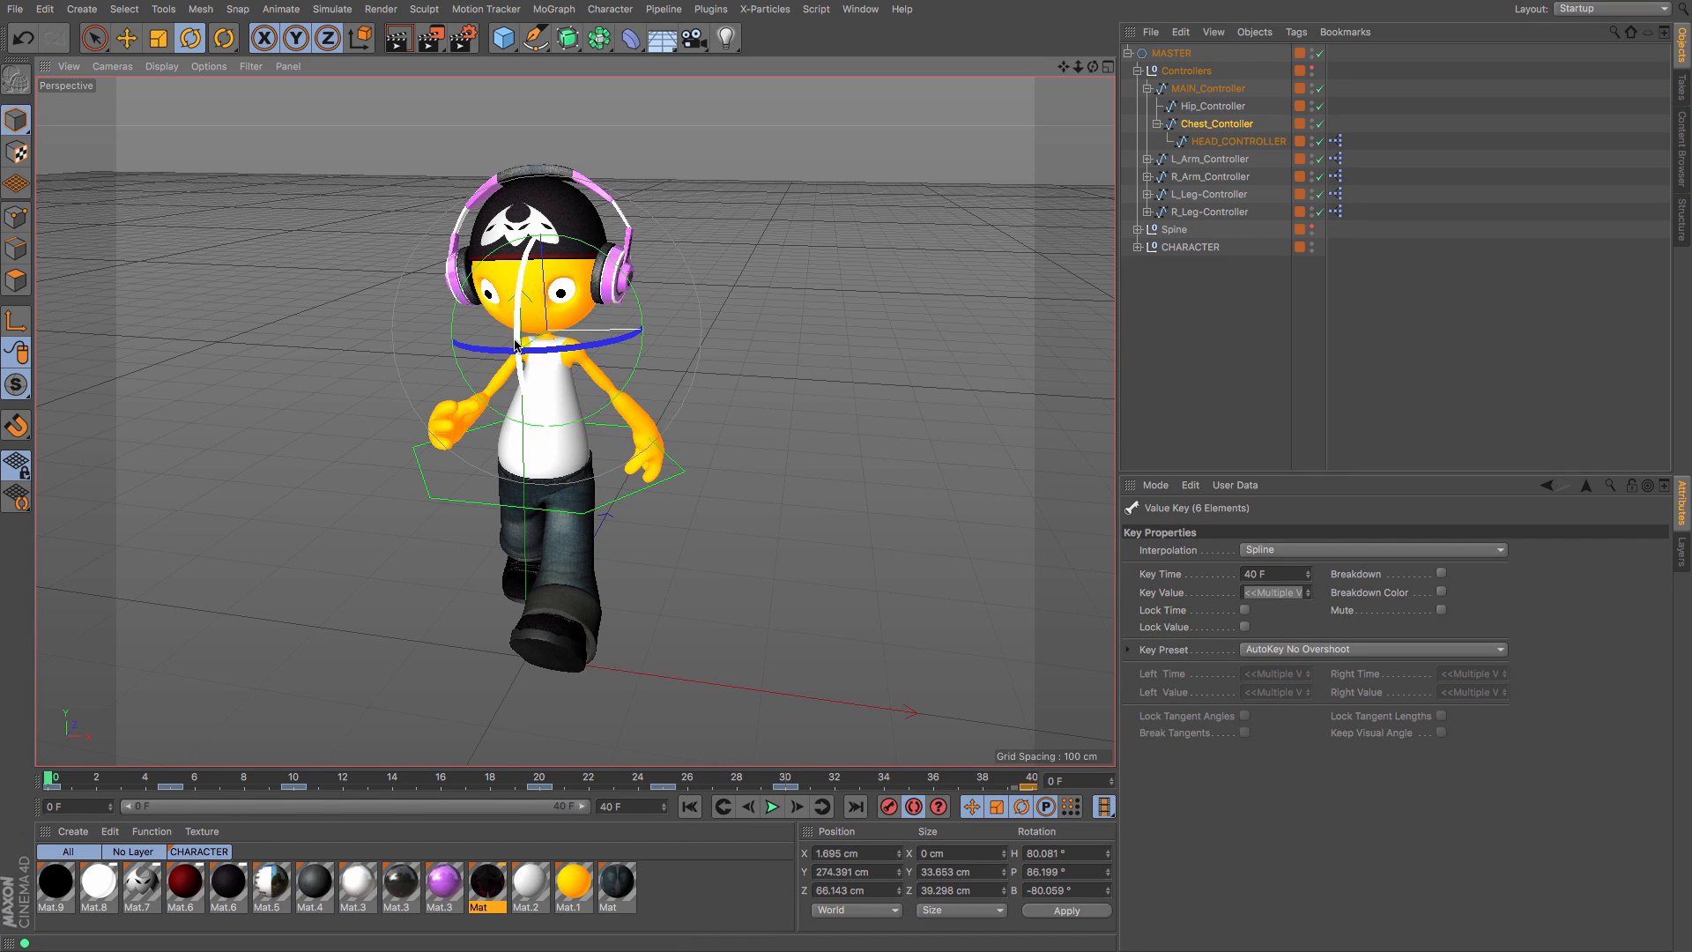
{"action": "left_click_drag", "start_coordinate": [515, 347], "coordinate": [515, 346]}
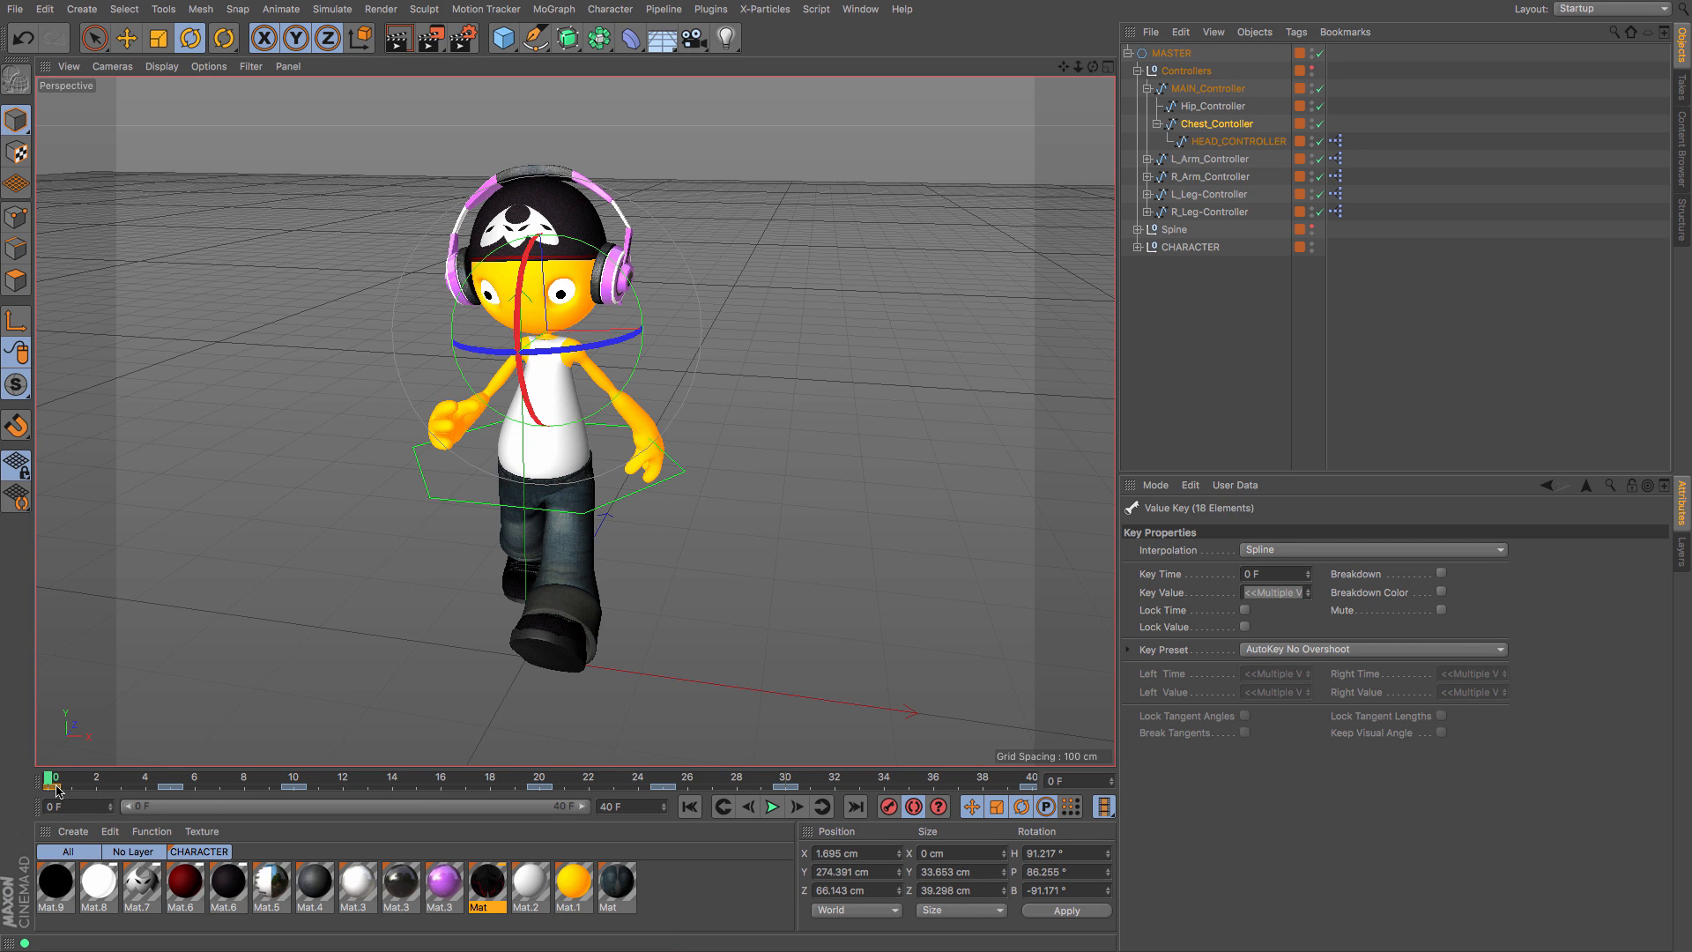
{"action": "left_click", "coordinate": [293, 786]}
{"action": "left_click_drag", "start_coordinate": [1036, 787], "coordinate": [1030, 786]}
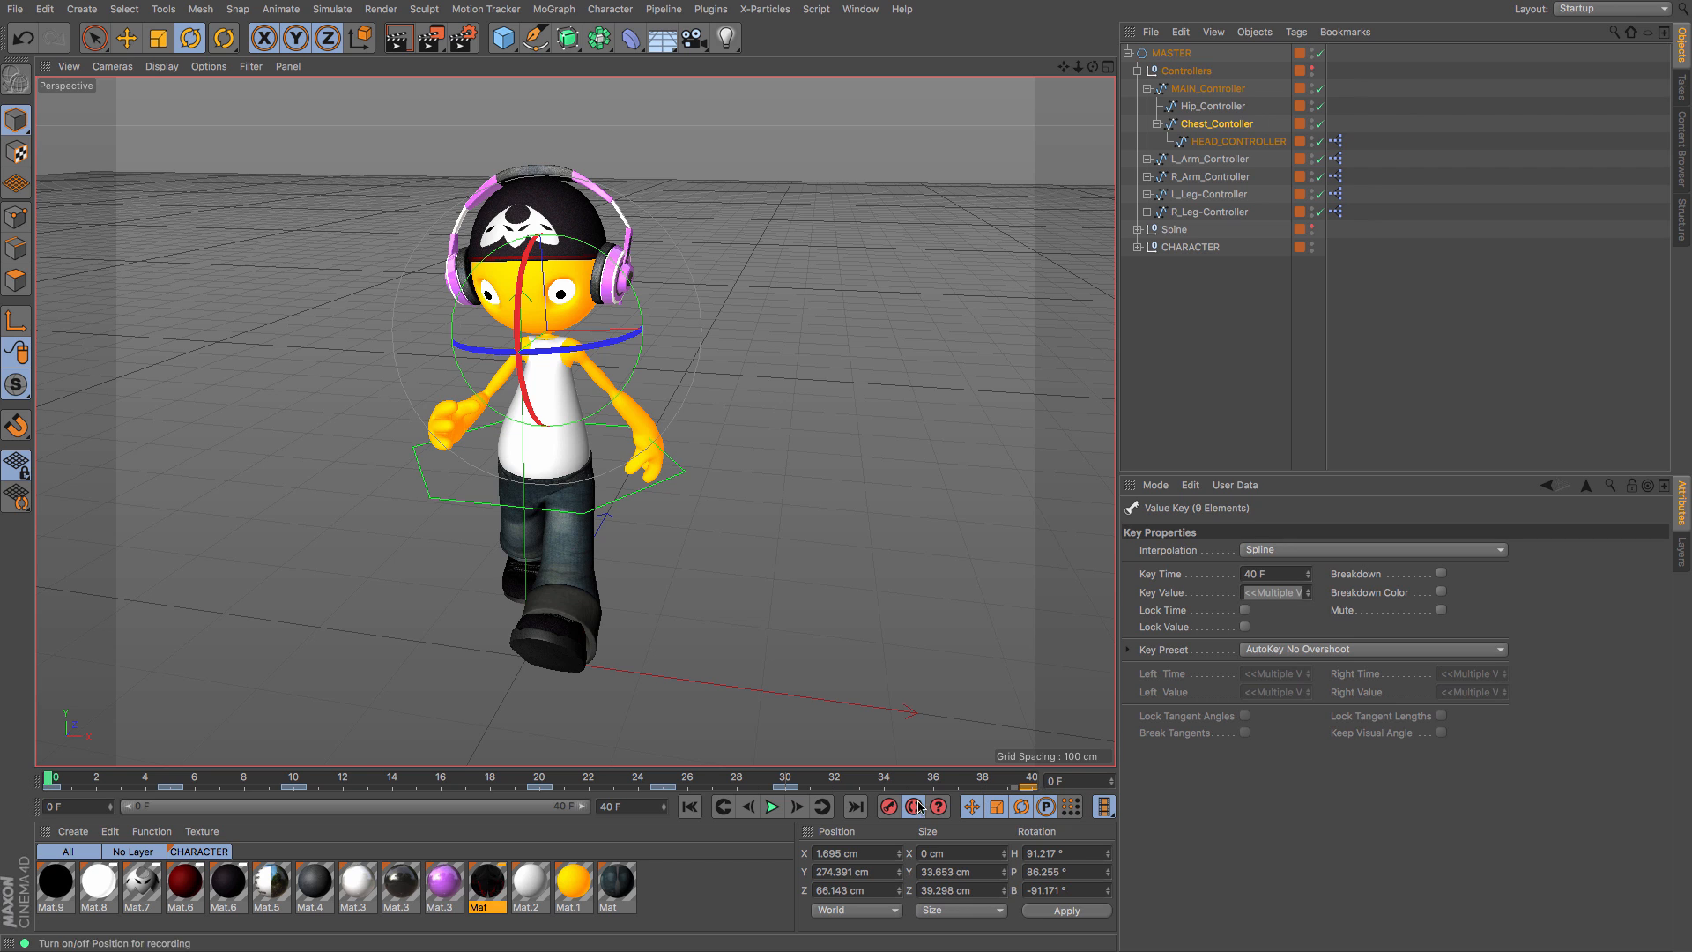
Step: Rotate Chest_Contoller to about H -114°, P 87°, B 114° at frame 20, and pitch it about -2° at frame 10 and -3° at frame 30
{"action": "left_click", "coordinate": [542, 781]}
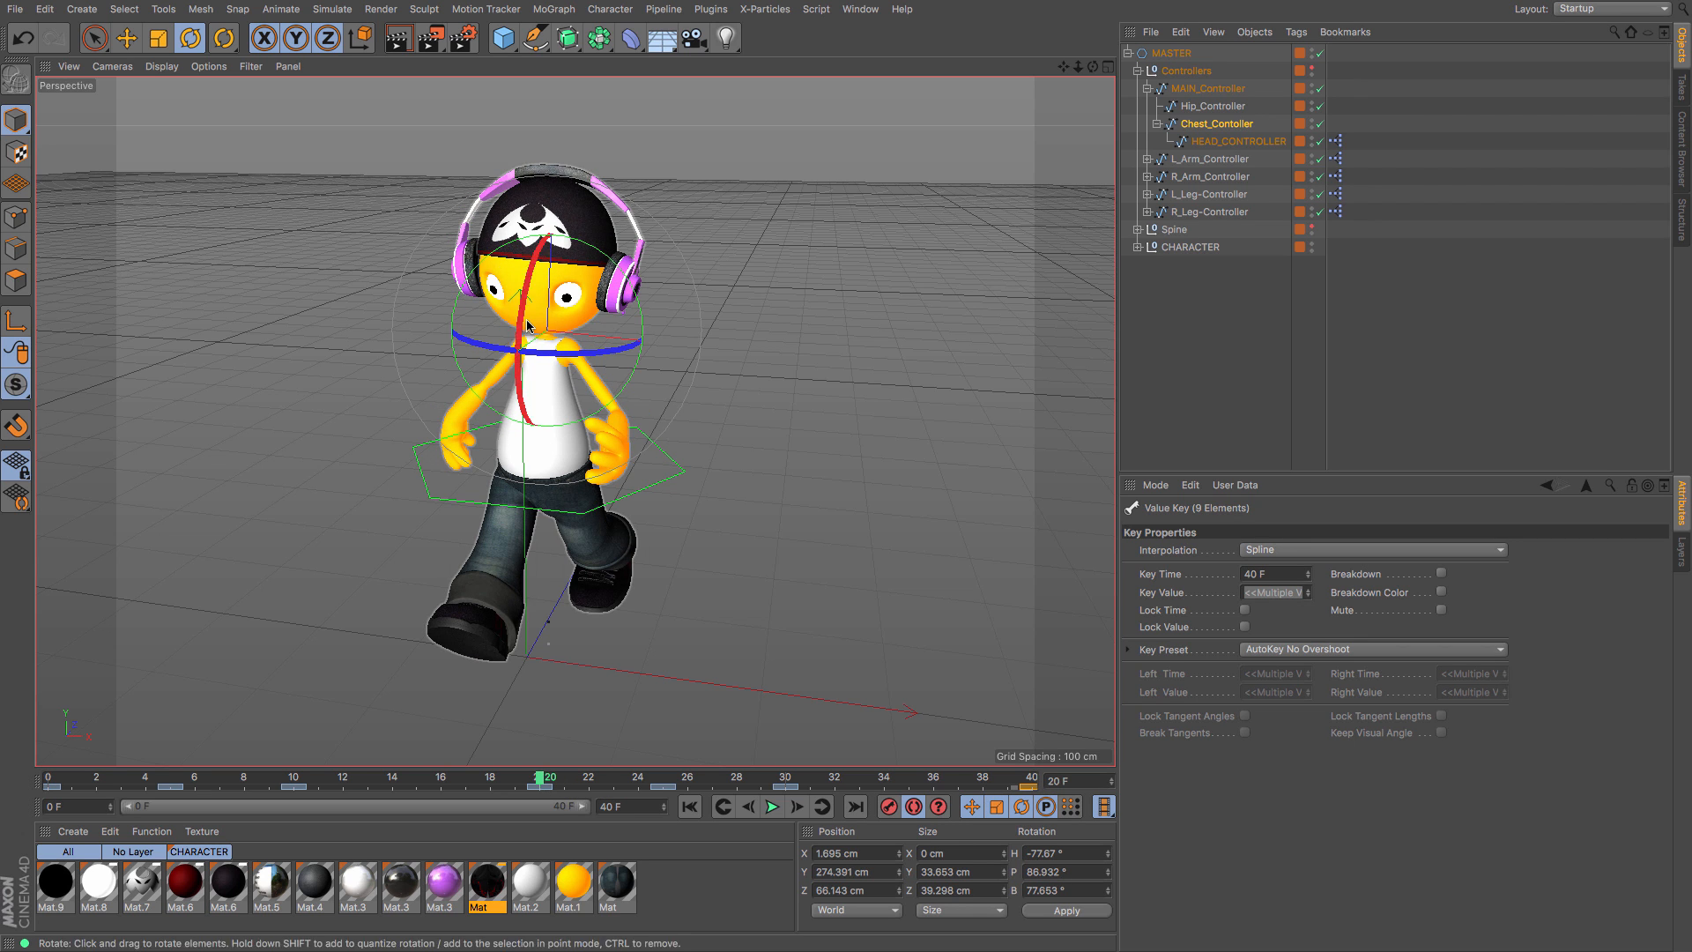
{"action": "left_click_drag", "start_coordinate": [520, 322], "coordinate": [523, 330]}
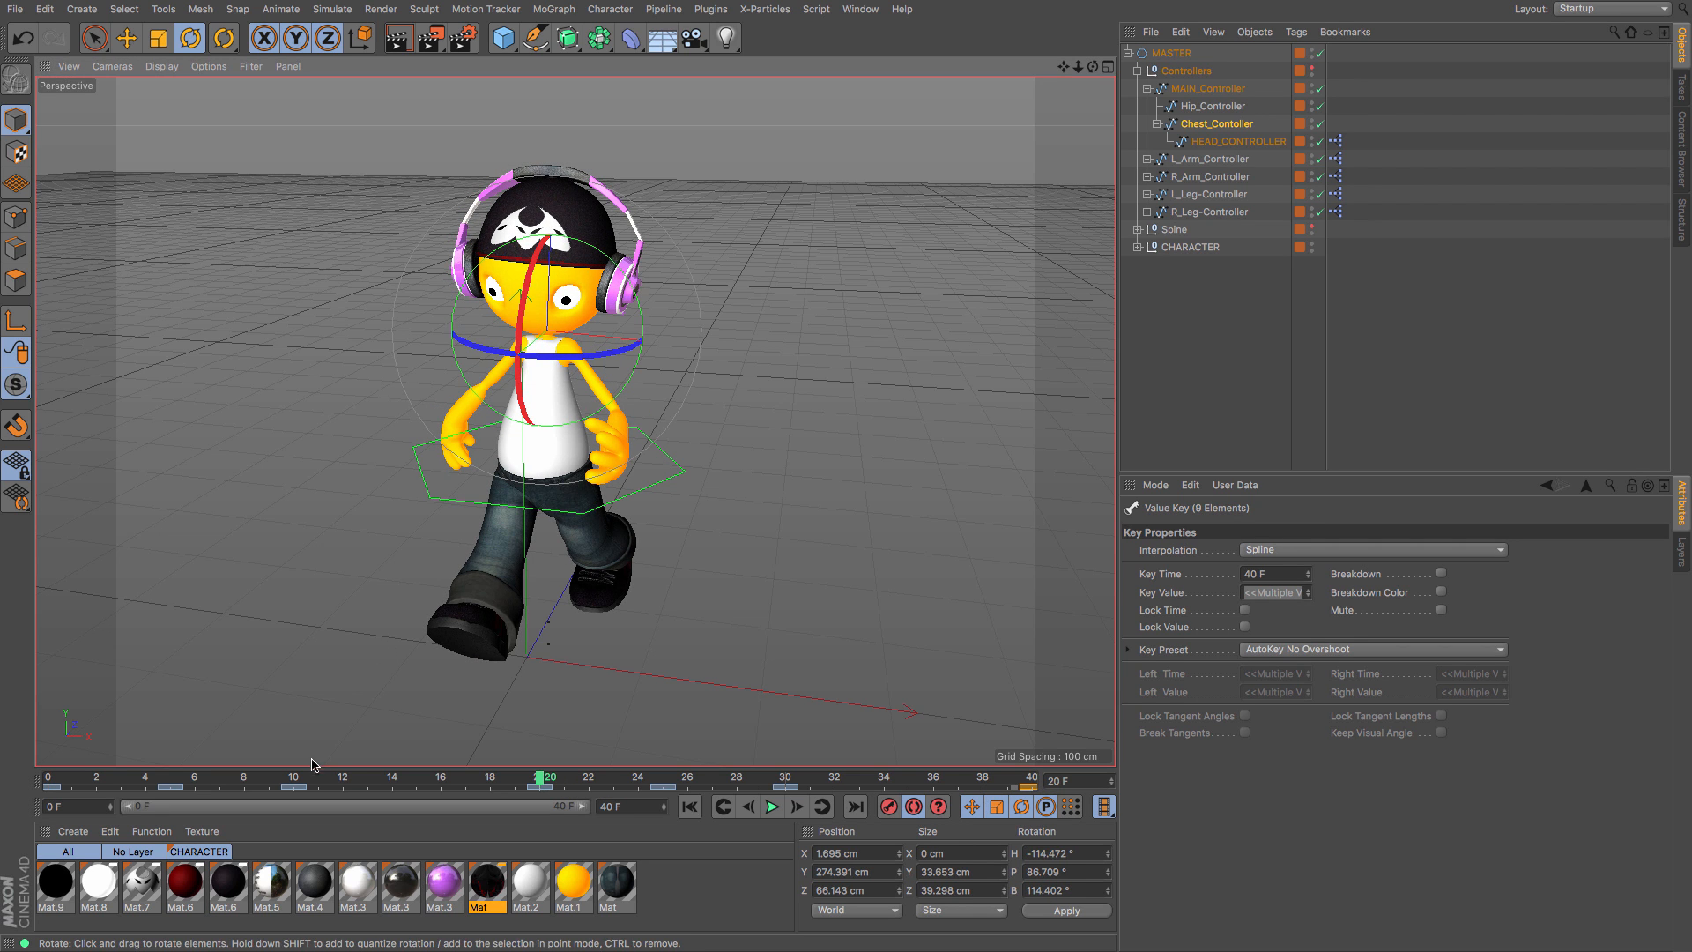
{"action": "left_click", "coordinate": [296, 780]}
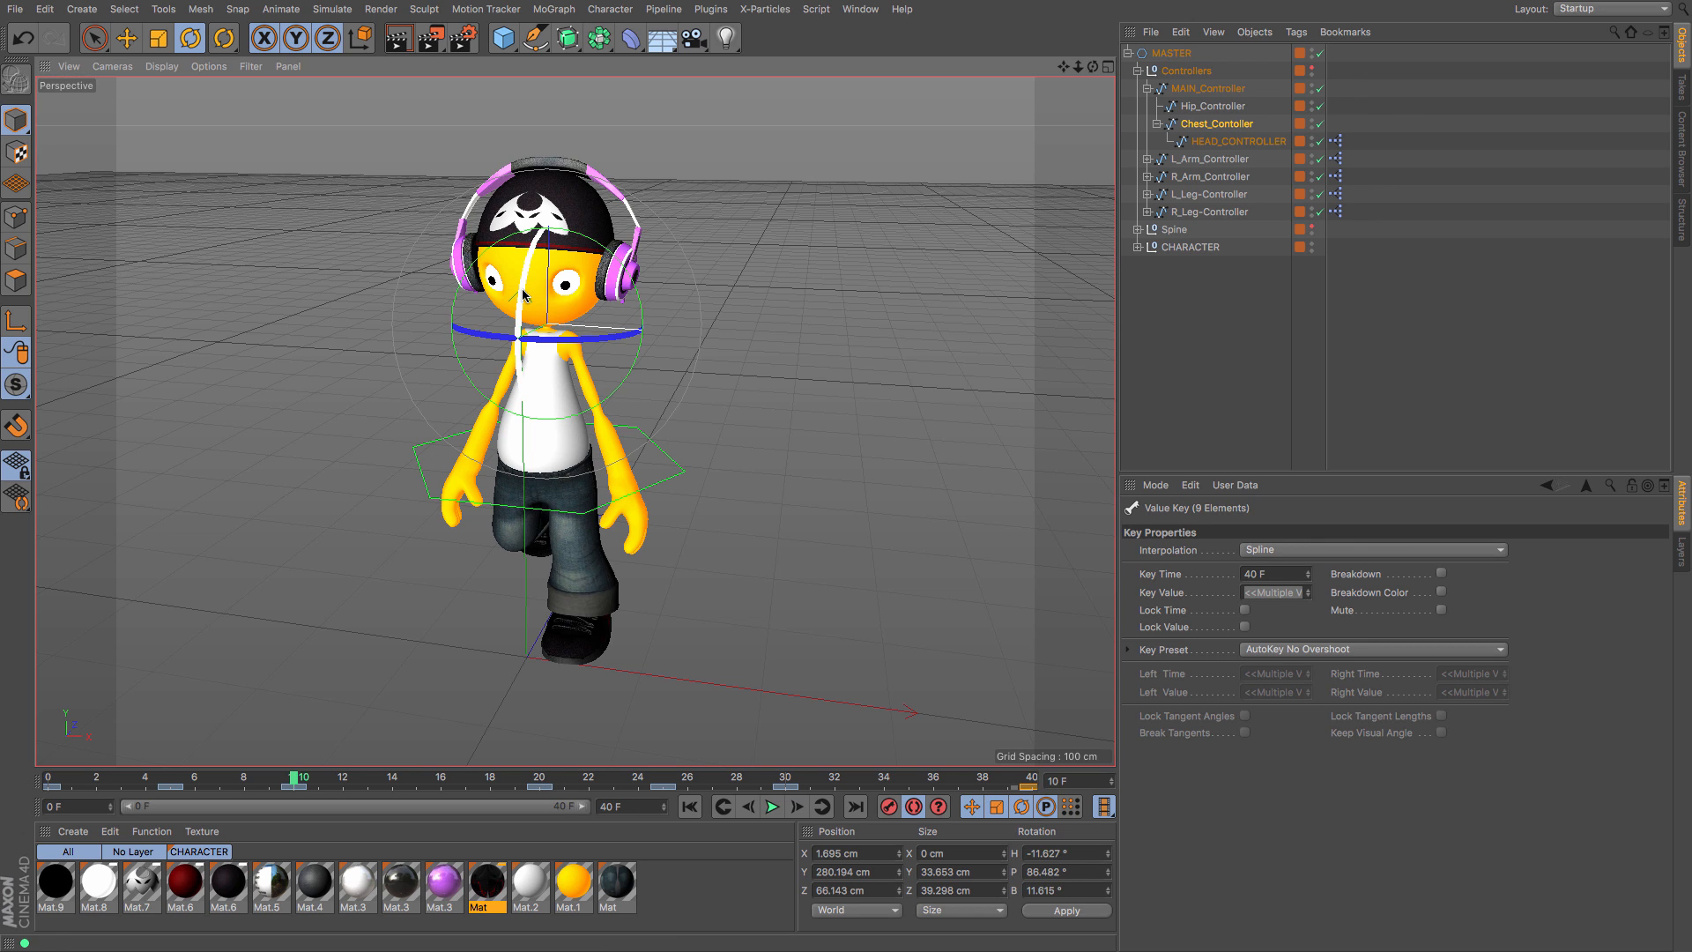
{"action": "left_click_drag", "start_coordinate": [524, 294], "coordinate": [529, 305]}
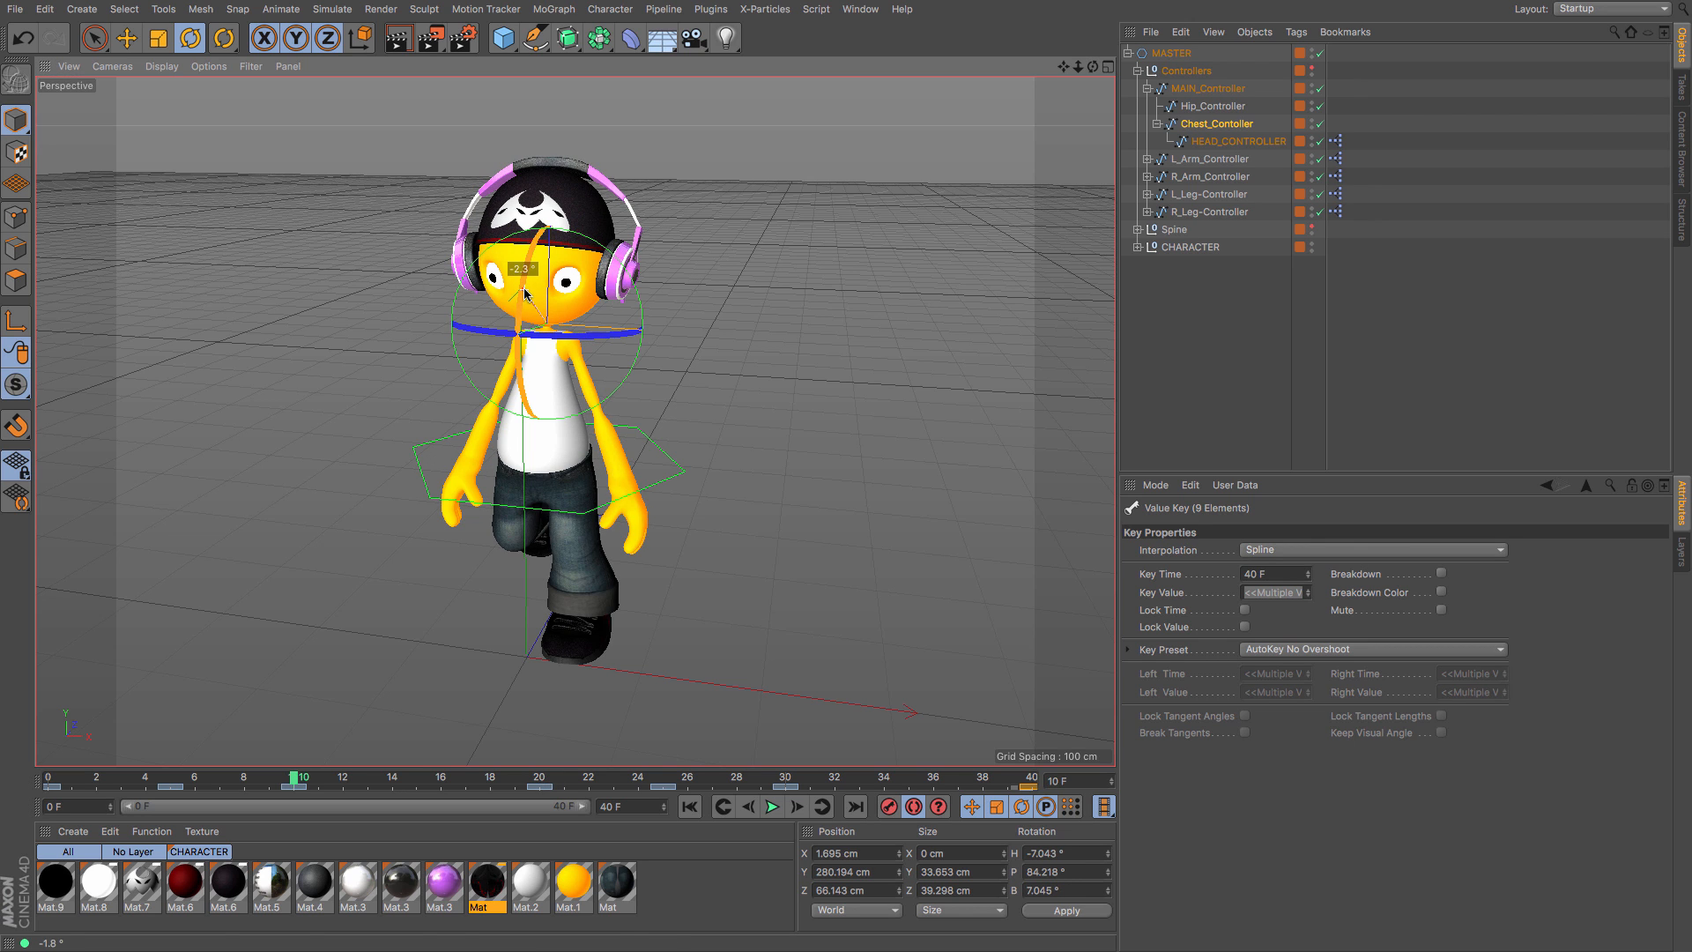
{"action": "left_click", "coordinate": [784, 779]}
{"action": "left_click_drag", "start_coordinate": [531, 305], "coordinate": [534, 314]}
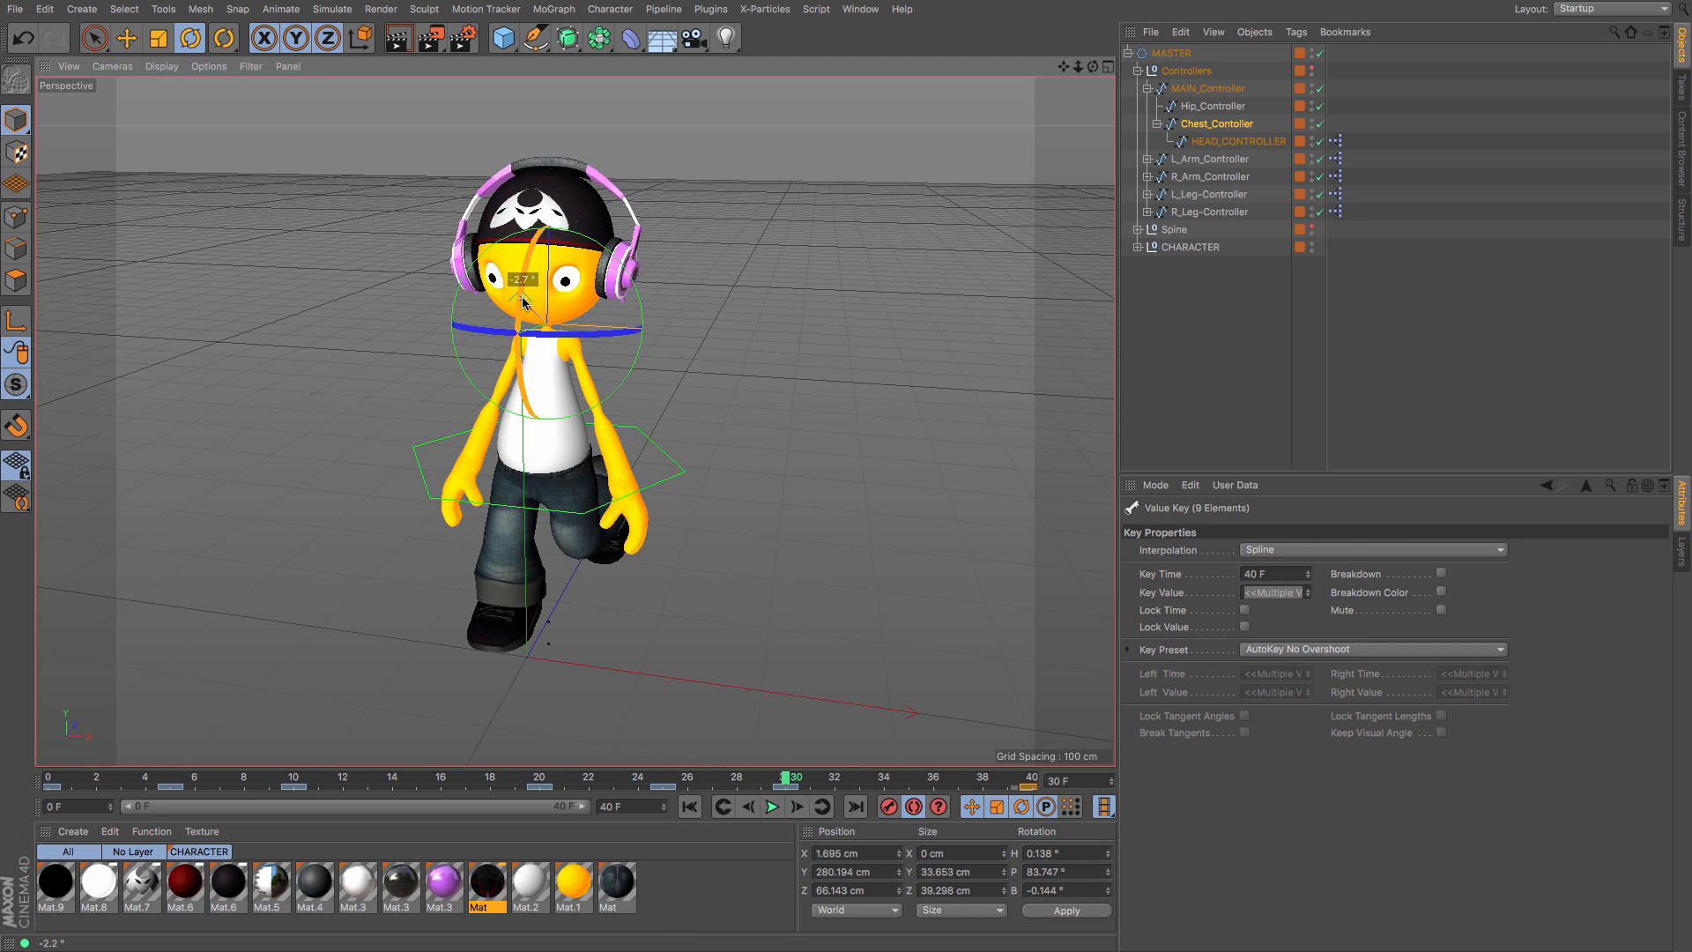
Step: Play the walk cycle from frame 0 with nothing selected to check the chest motion, and reselect Chest_Contoller
{"action": "left_click", "coordinate": [690, 807]}
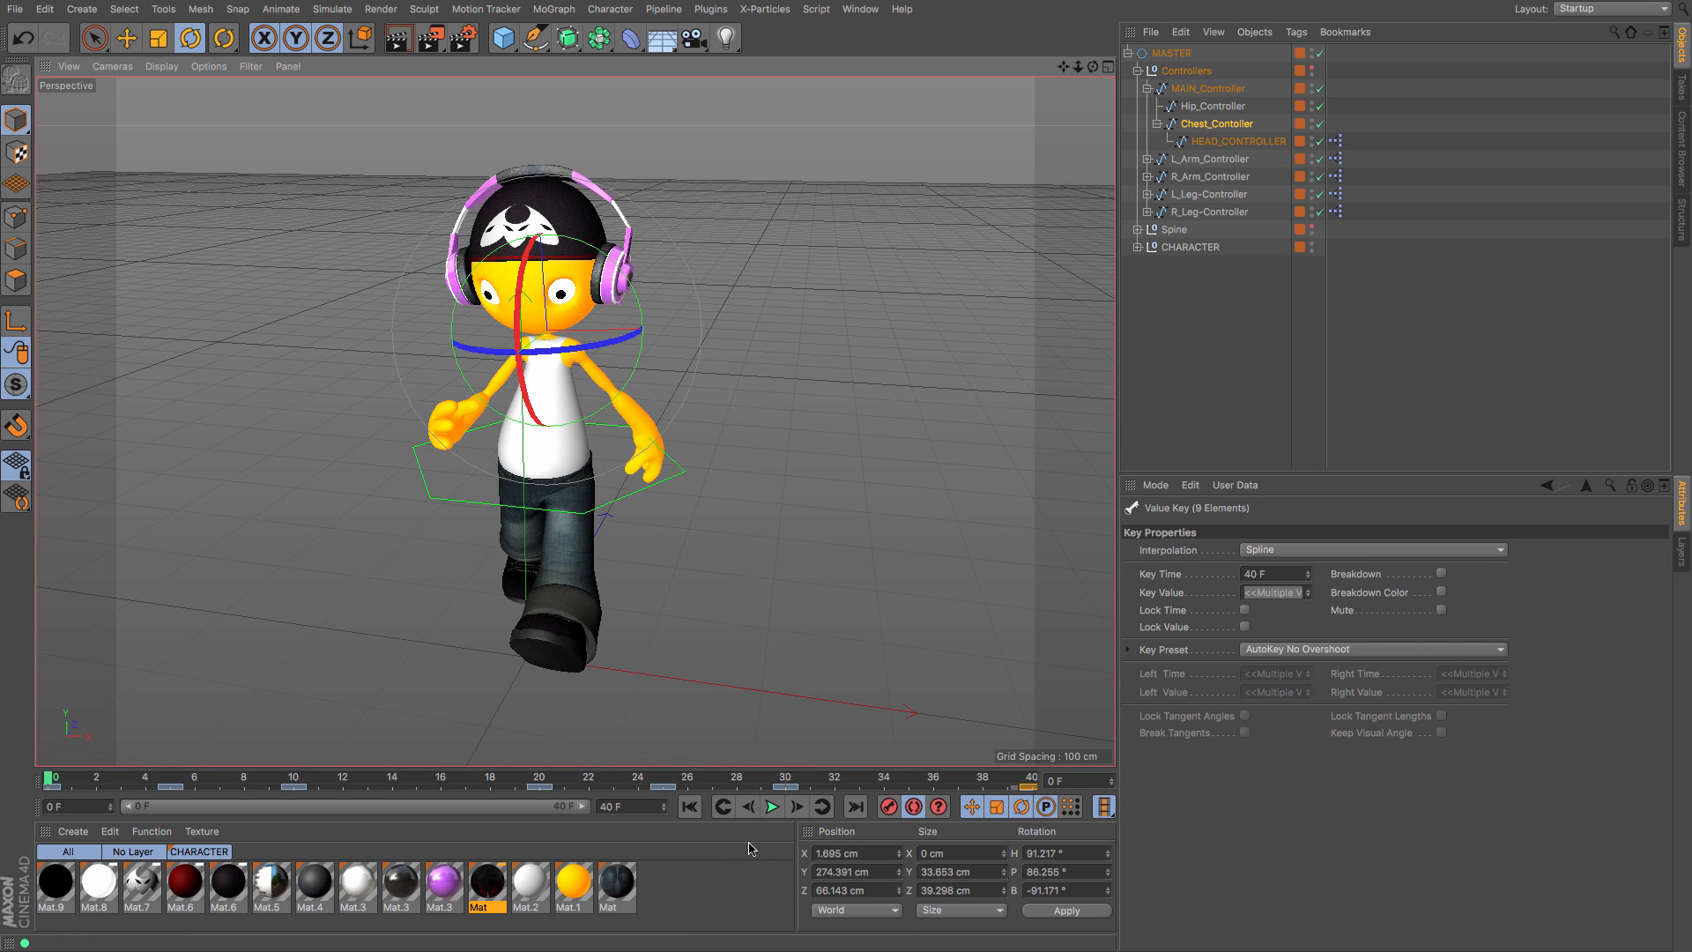
{"action": "left_click", "coordinate": [771, 807]}
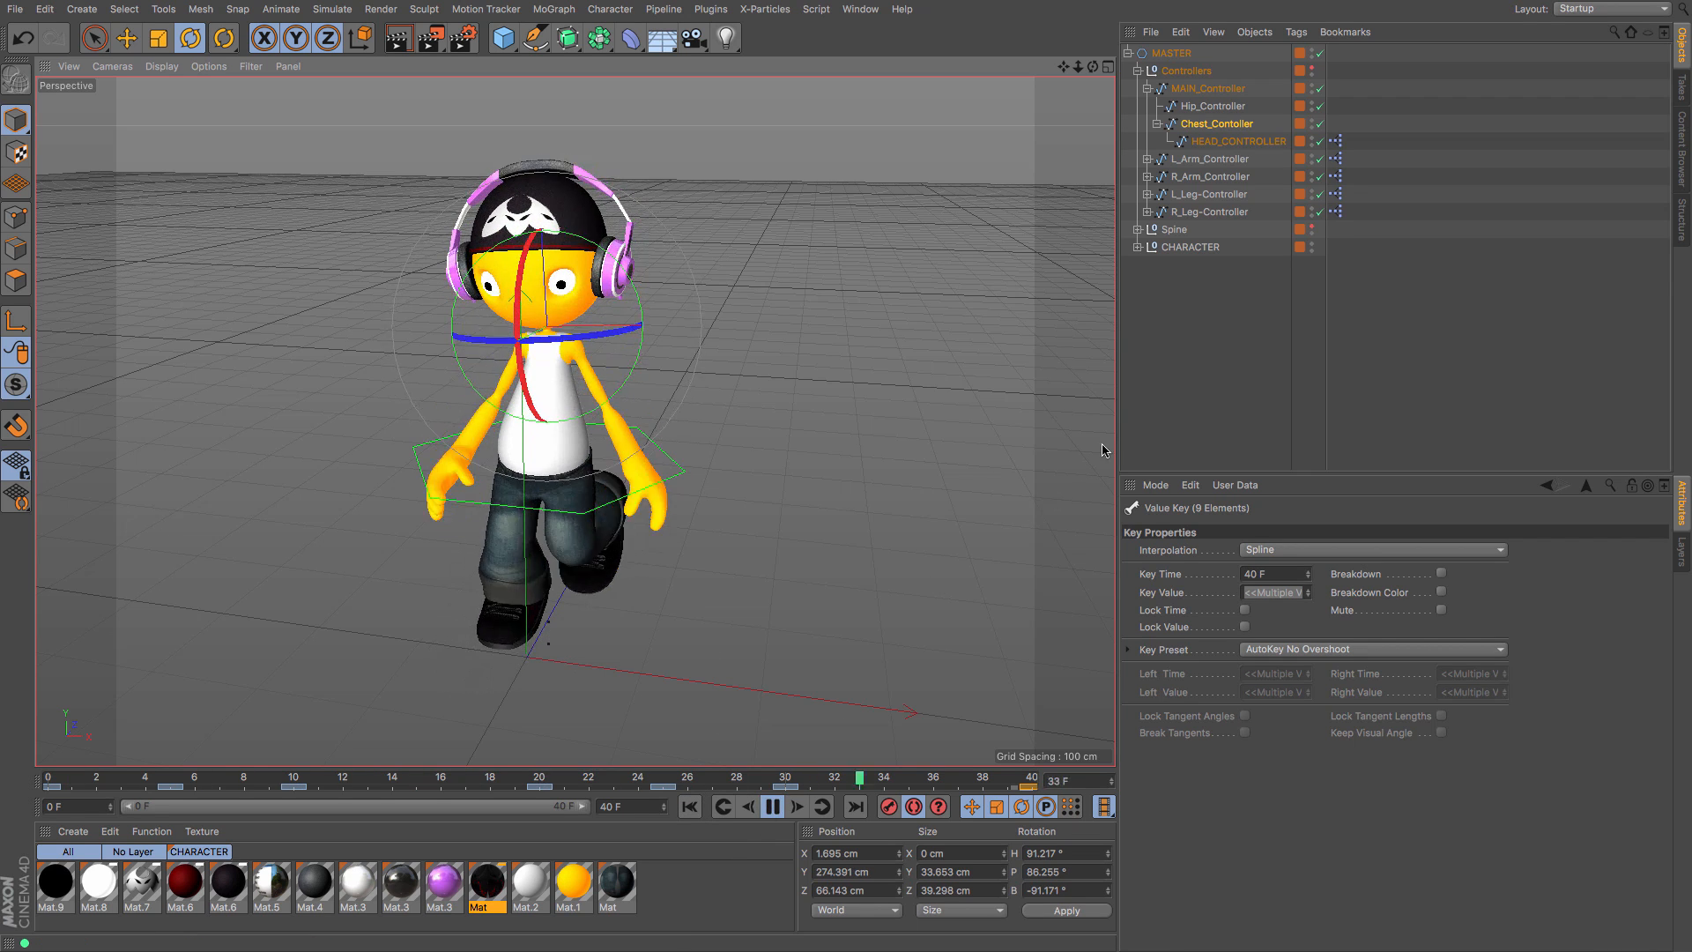
{"action": "left_click", "coordinate": [1135, 439]}
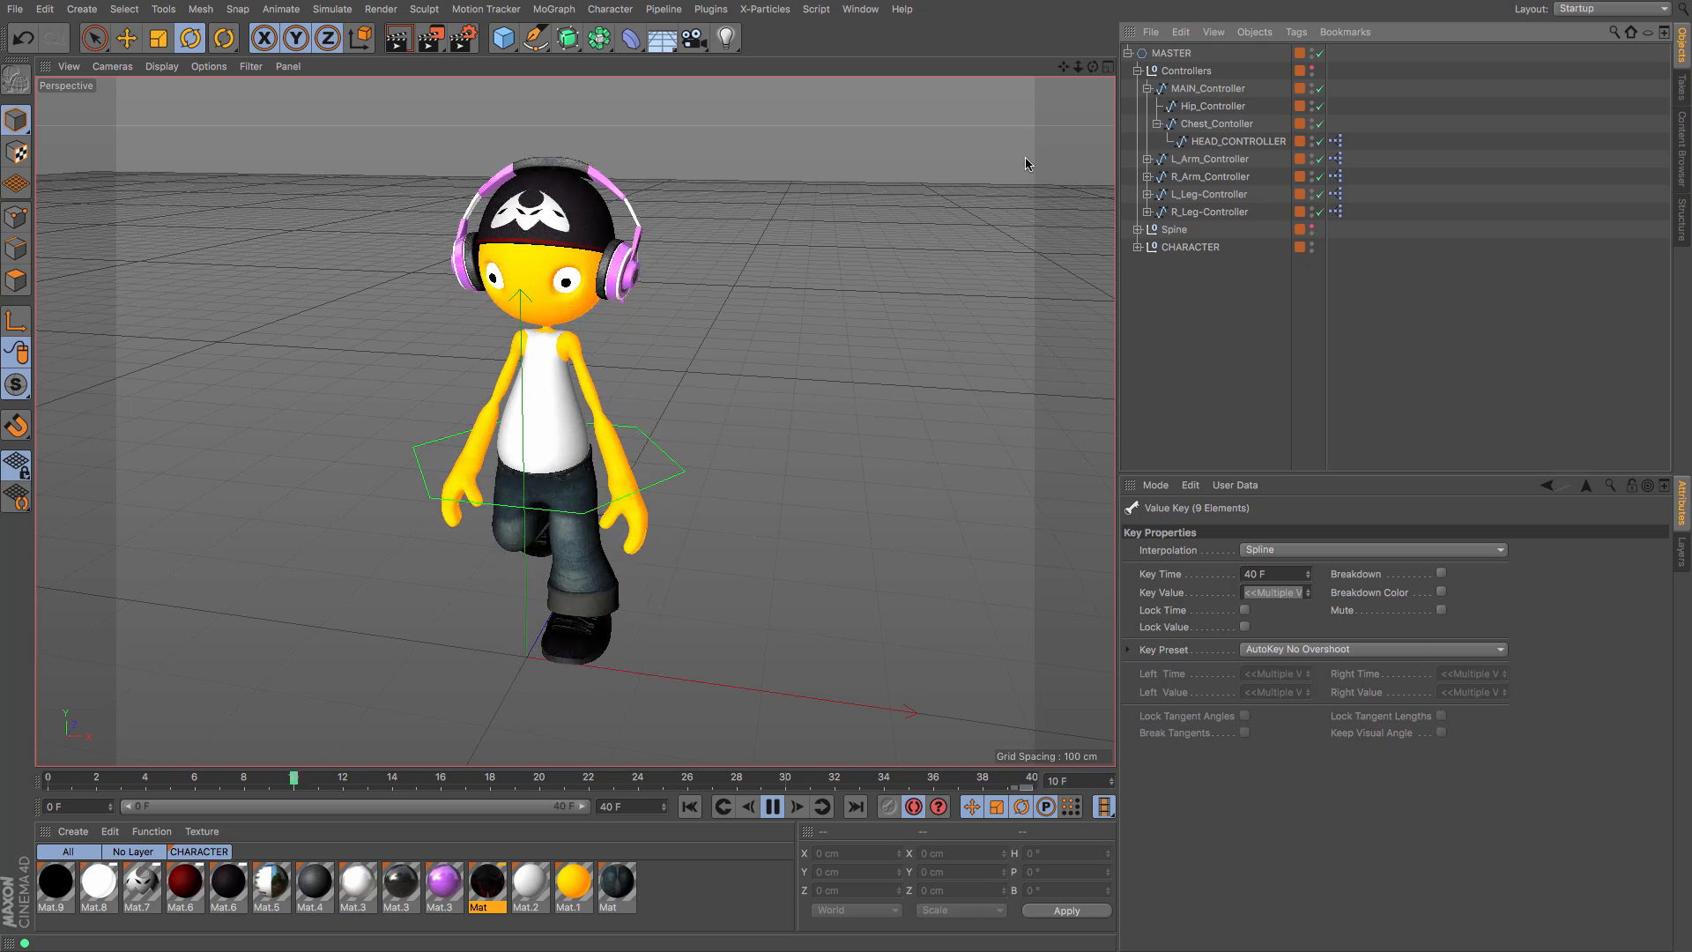
{"action": "left_click", "coordinate": [1217, 124]}
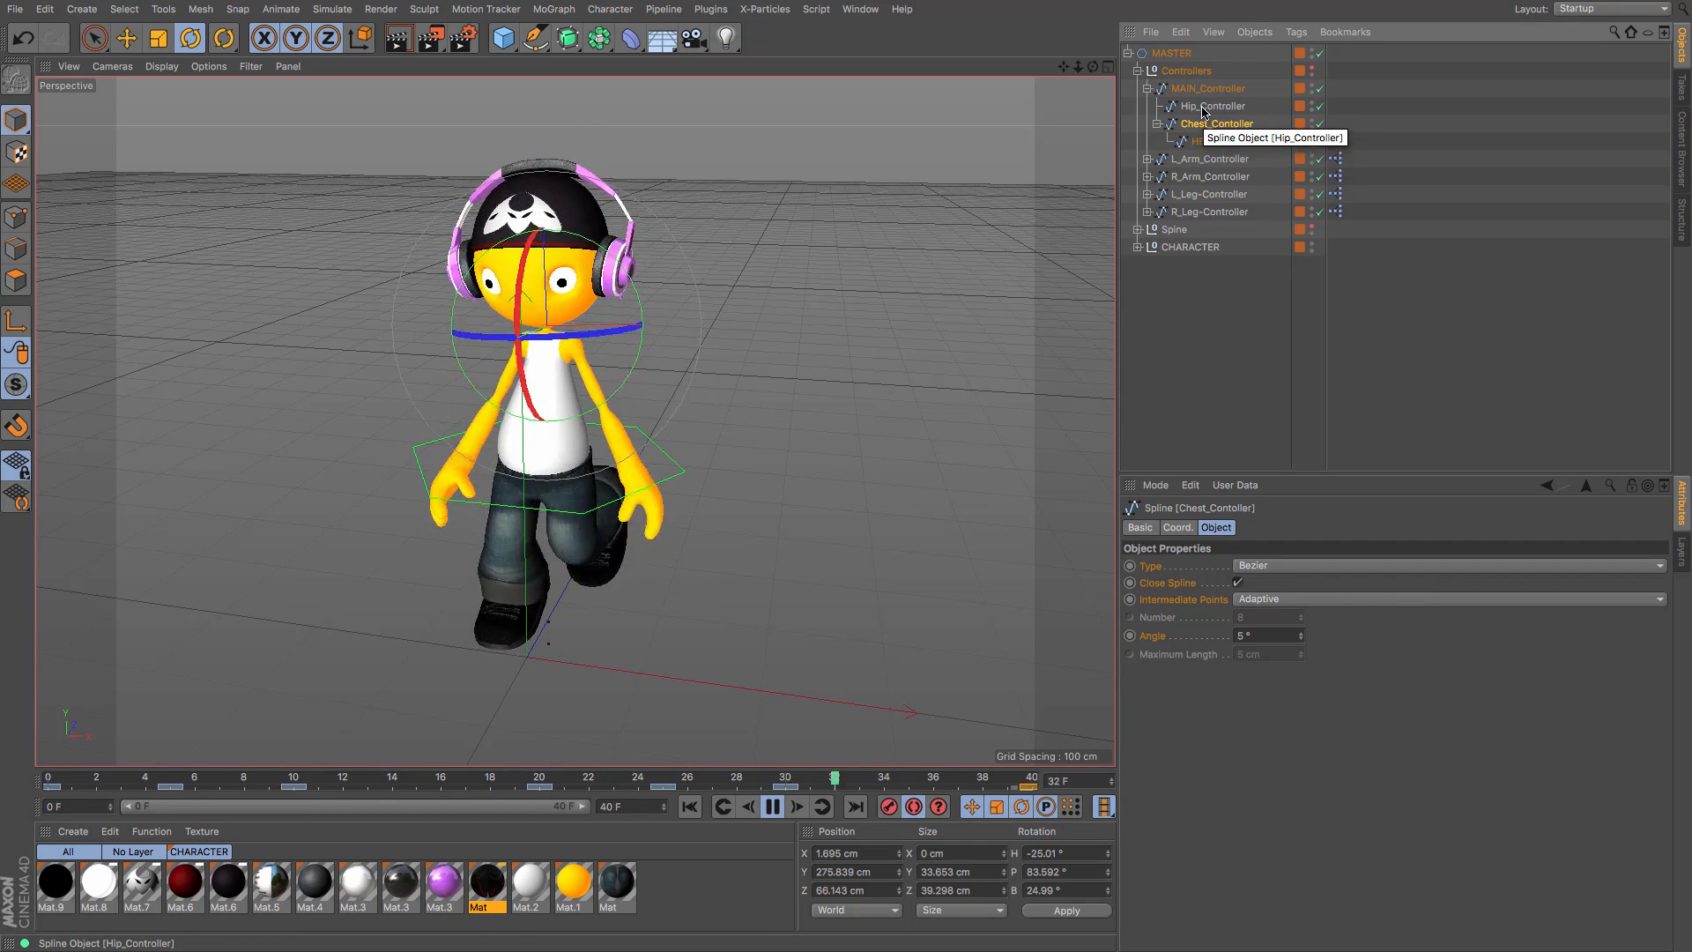
Step: Bank Chest_Contoller to about -84° at frame 0, copy those keyframes to frame 40, and bank it to about 110° at frame 20
{"action": "left_click", "coordinate": [764, 811]}
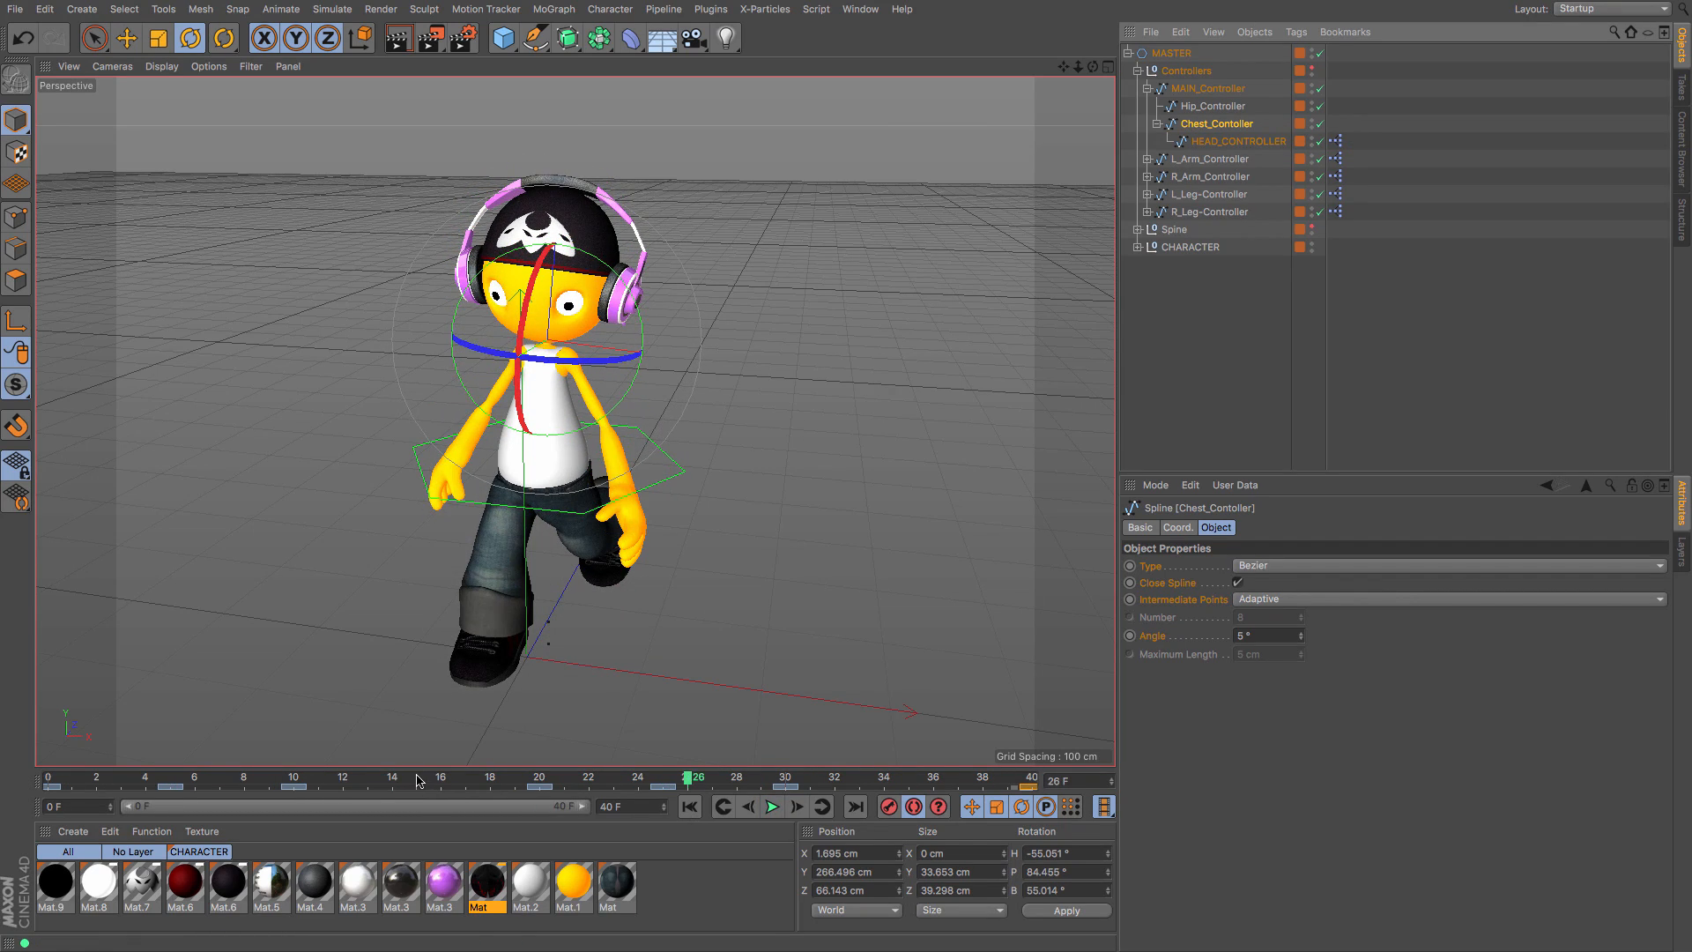
{"action": "left_click_drag", "start_coordinate": [417, 781], "coordinate": [48, 781]}
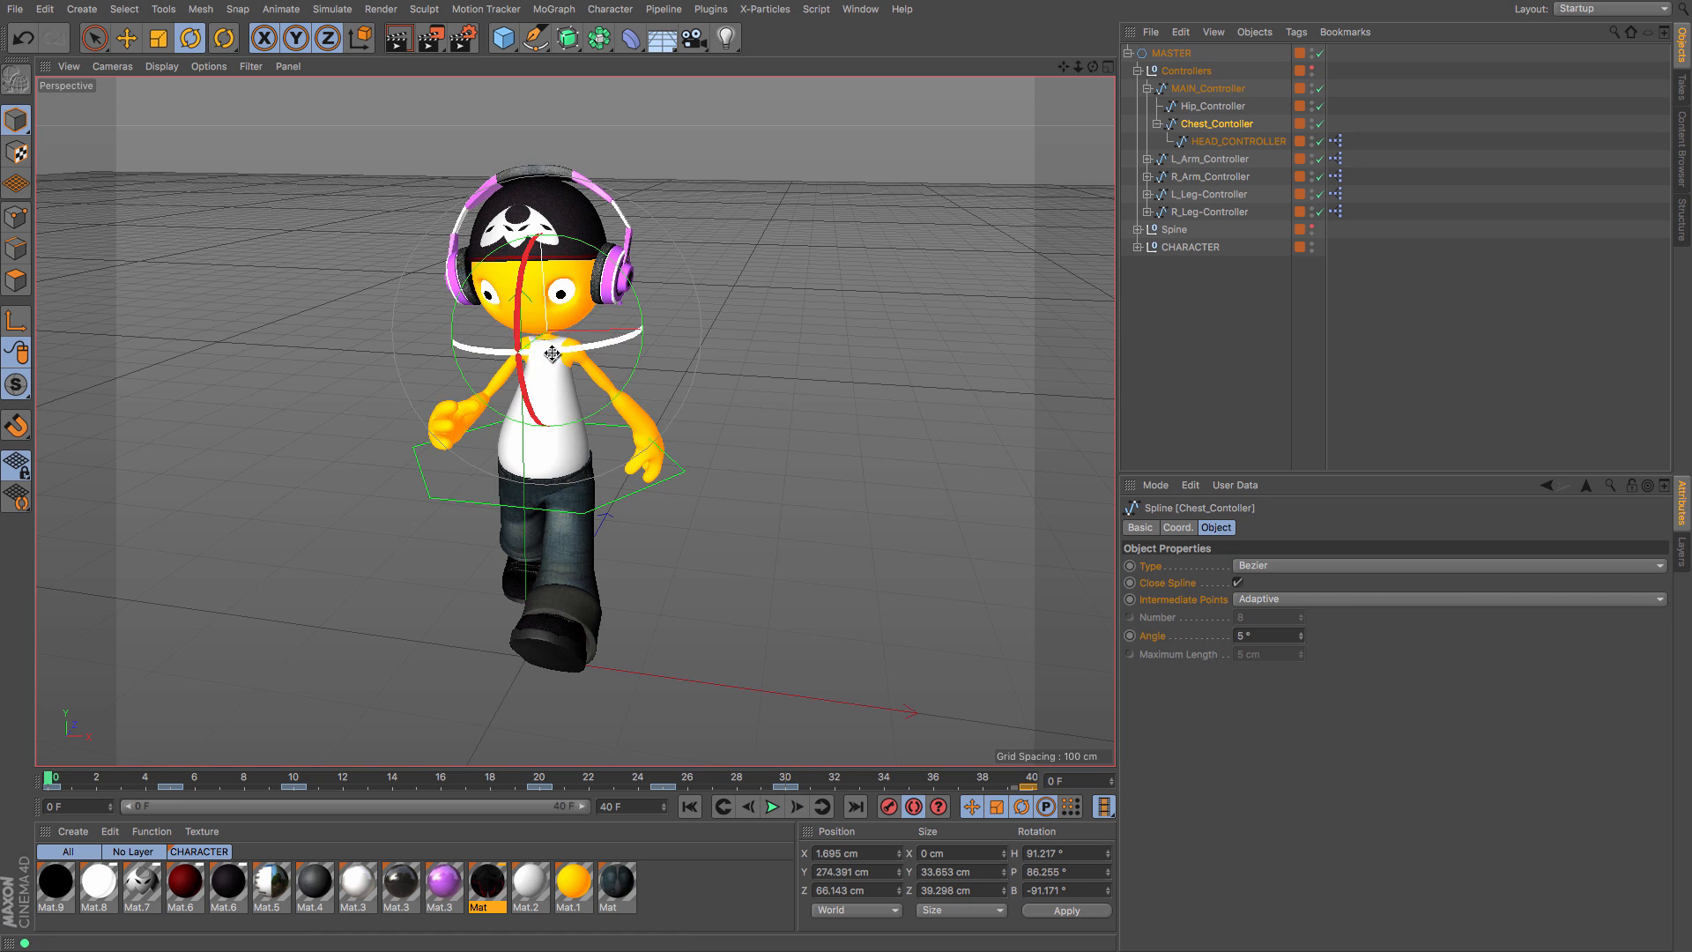
{"action": "left_click_drag", "start_coordinate": [551, 353], "coordinate": [567, 355]}
{"action": "left_click", "coordinate": [53, 787]}
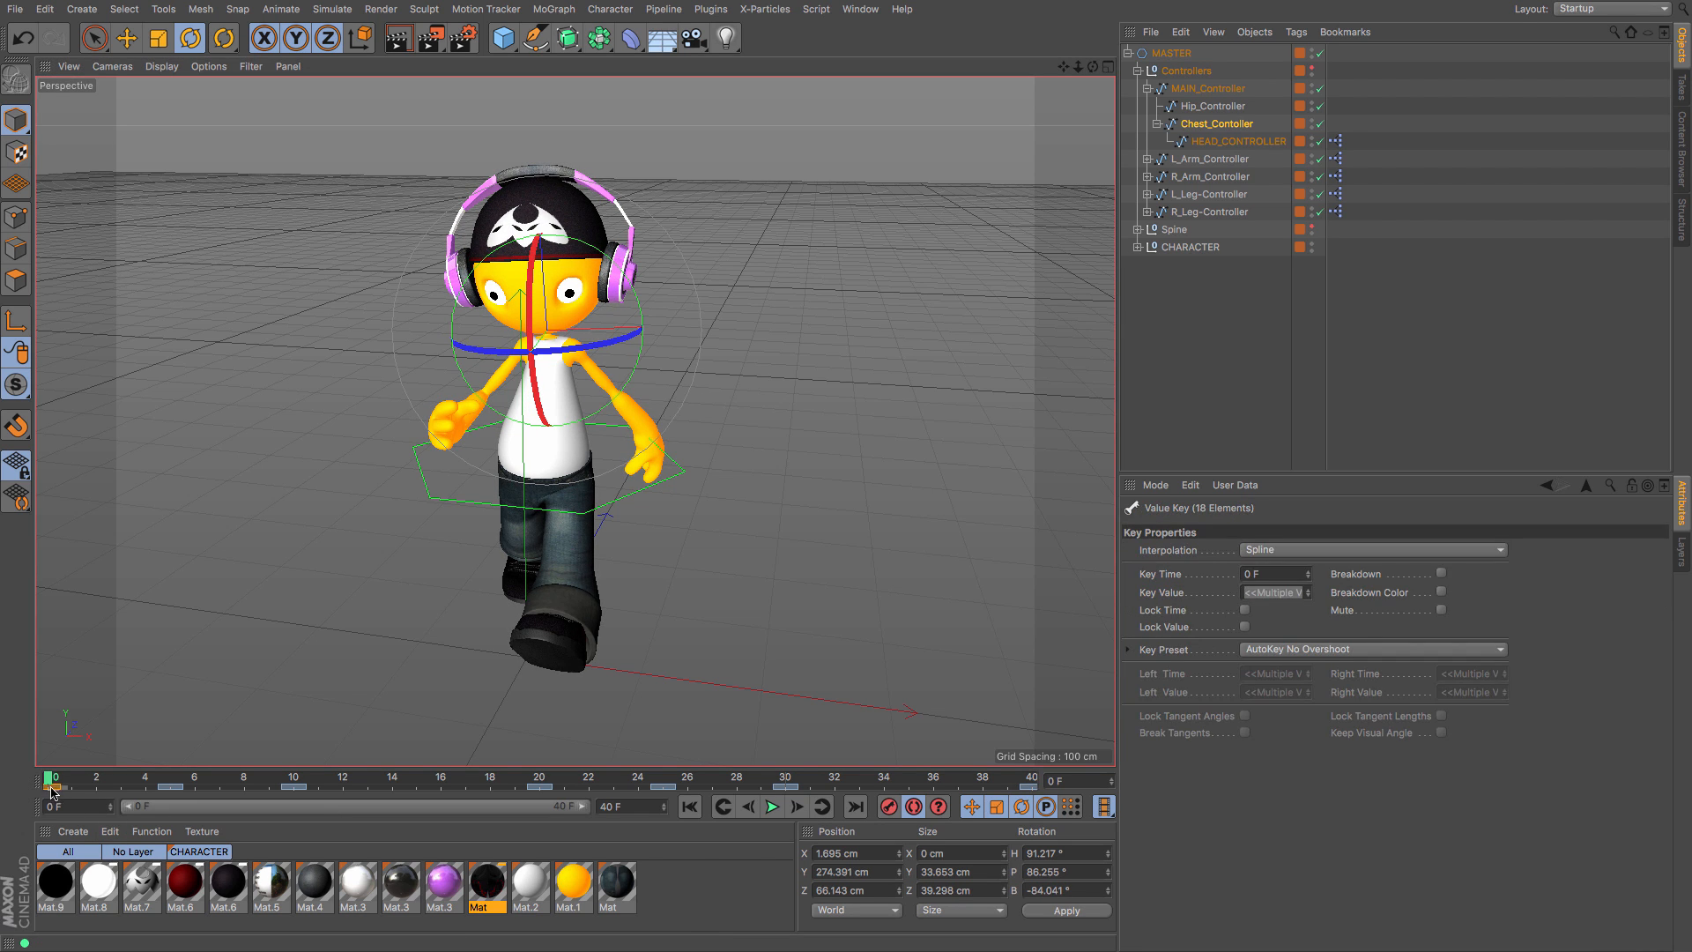
{"action": "left_click", "coordinate": [1028, 787]}
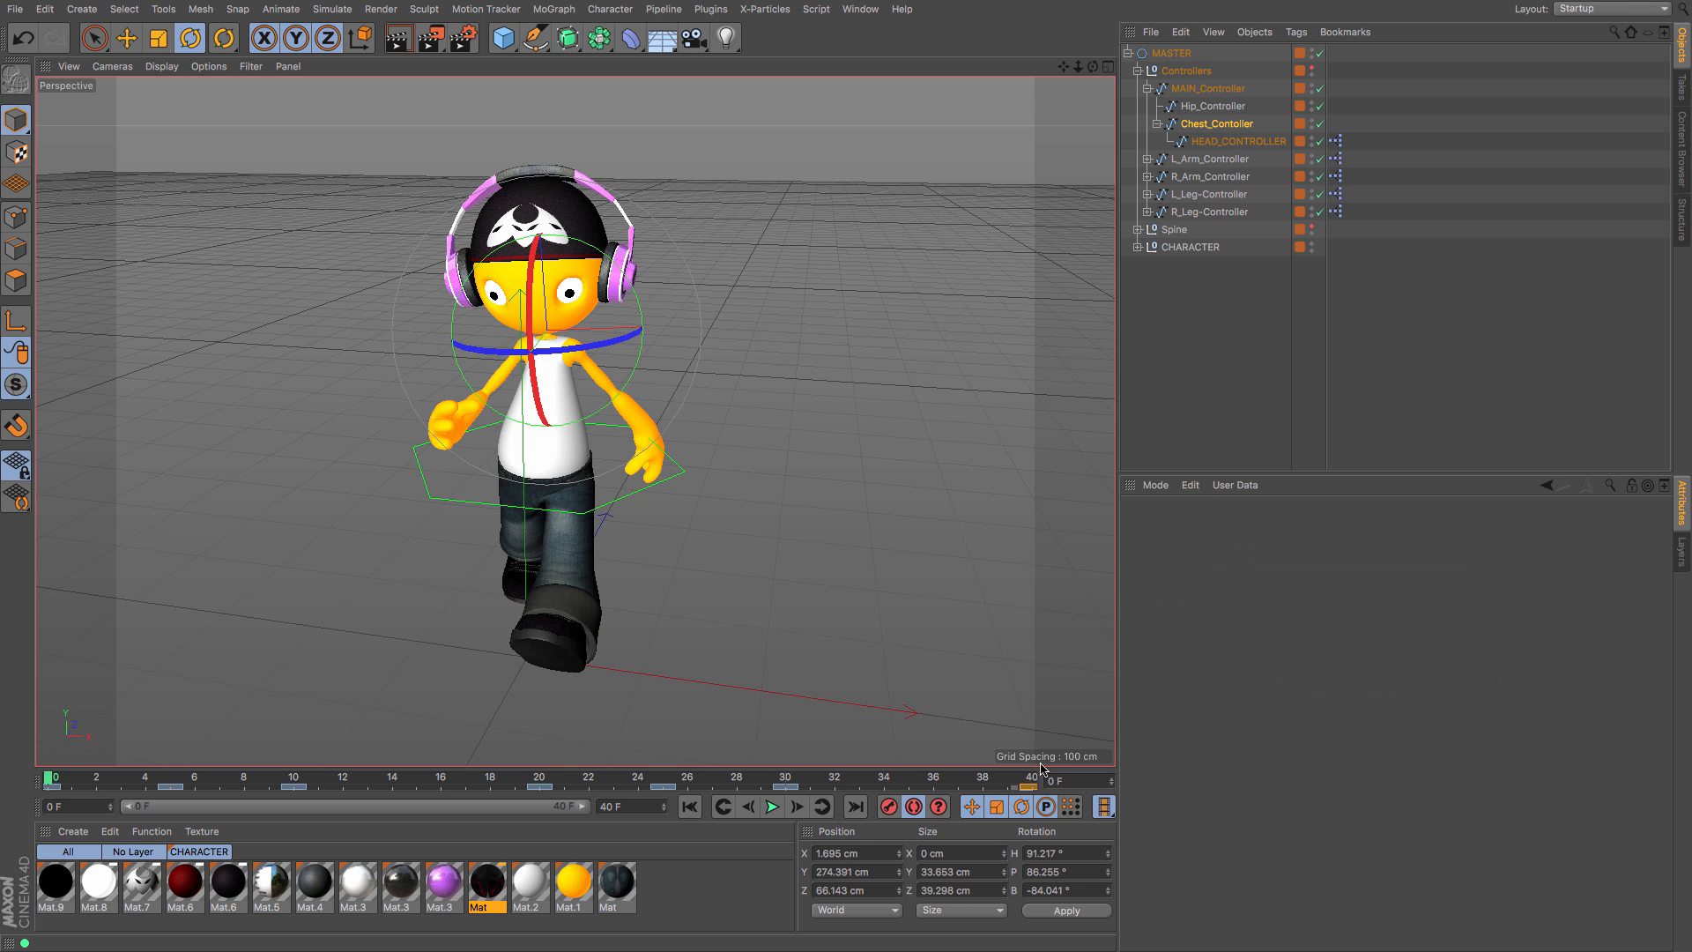
{"action": "left_click", "coordinate": [539, 780]}
{"action": "left_click_drag", "start_coordinate": [558, 356], "coordinate": [553, 356]}
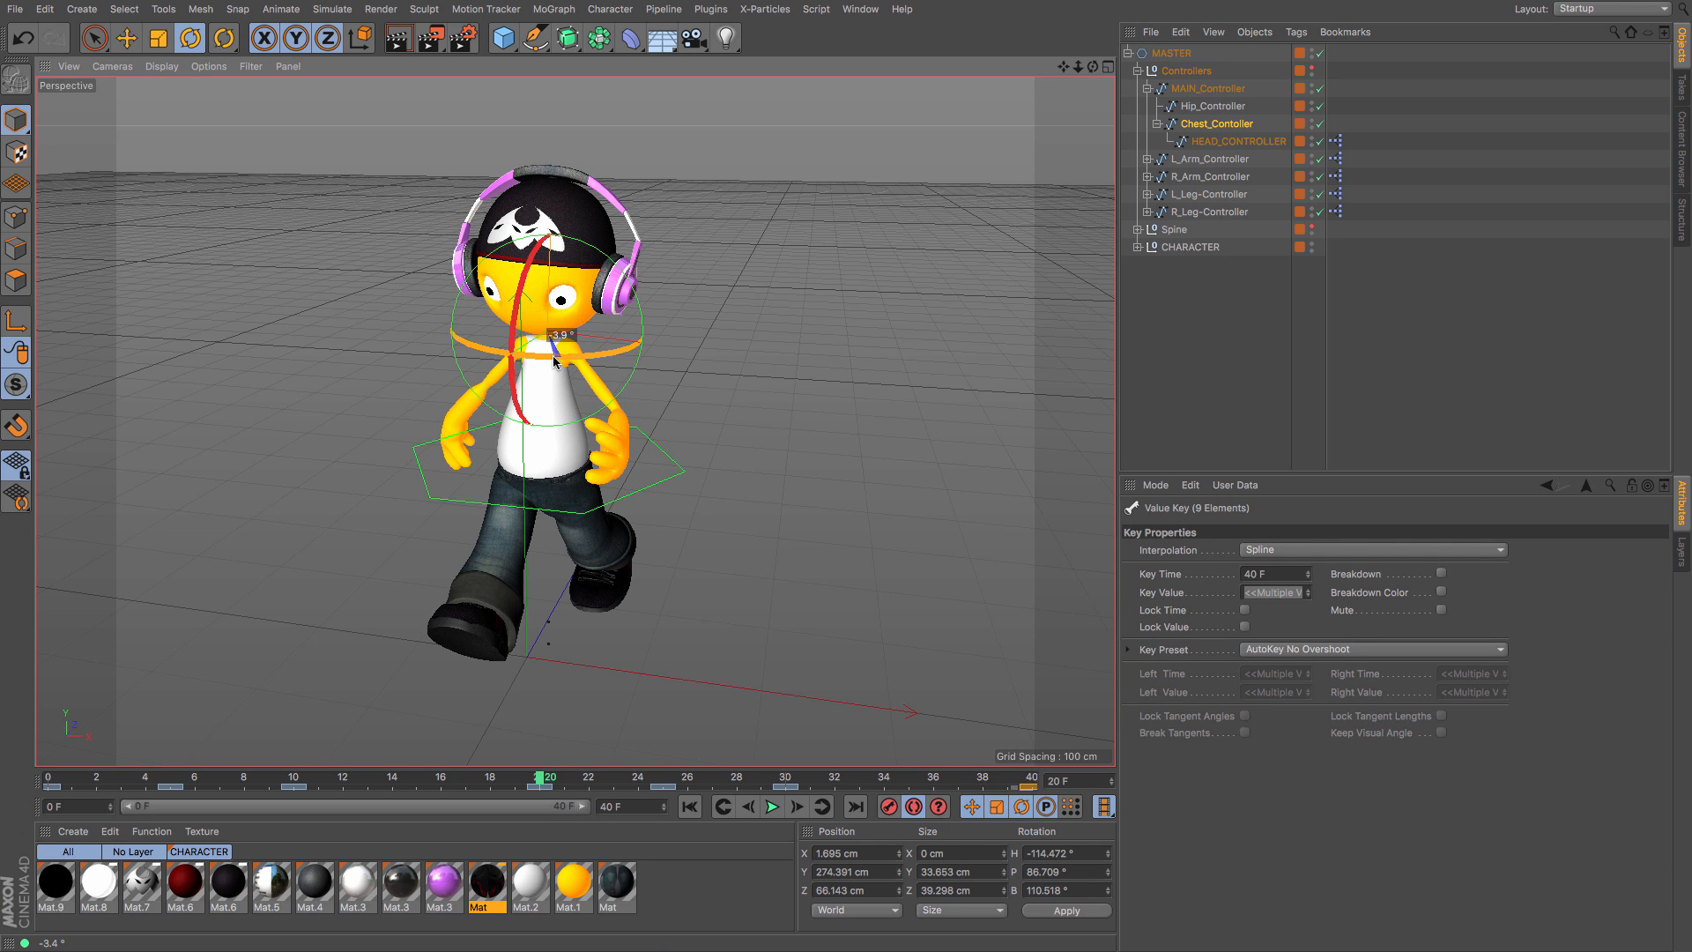
Step: Play the walk cycle from frame 0 in a three-quarter side view with nothing selected to check the chest motion
{"action": "left_click", "coordinate": [688, 810]}
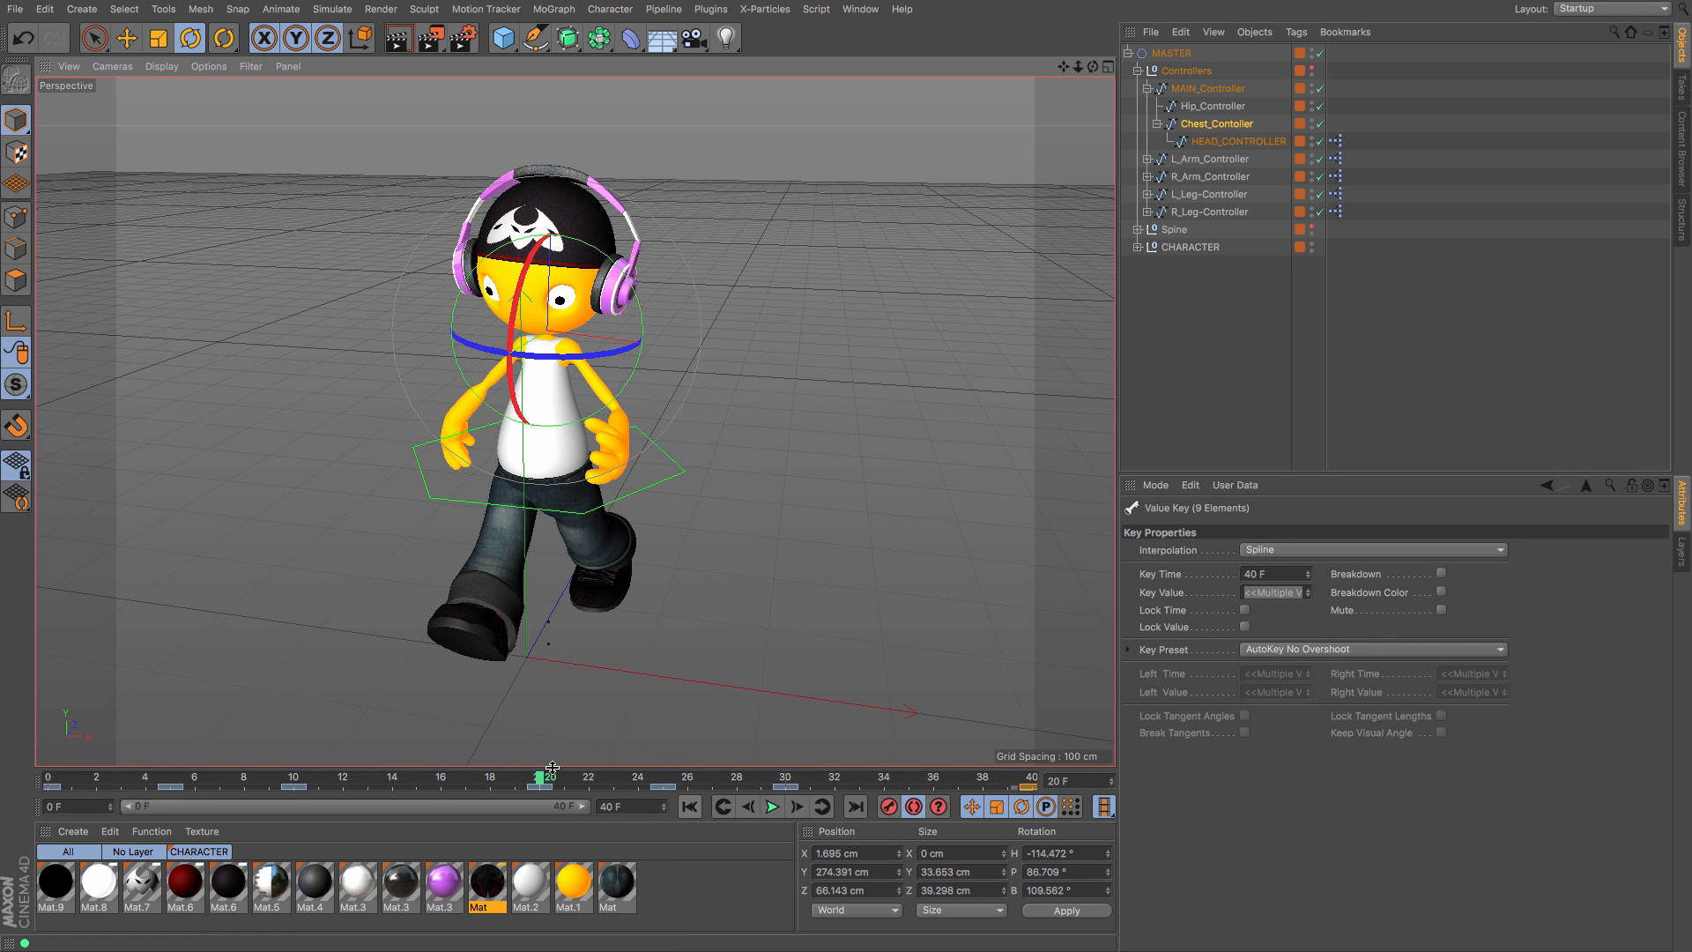
{"action": "mouse_move", "coordinate": [53, 780]}
{"action": "left_mouse_down"}
{"action": "mouse_move", "coordinate": [689, 793]}
{"action": "mouse_move", "coordinate": [1143, 828]}
{"action": "mouse_move", "coordinate": [842, 787]}
{"action": "mouse_move", "coordinate": [2, 788]}
{"action": "left_mouse_up"}
{"action": "left_click", "coordinate": [1260, 343]}
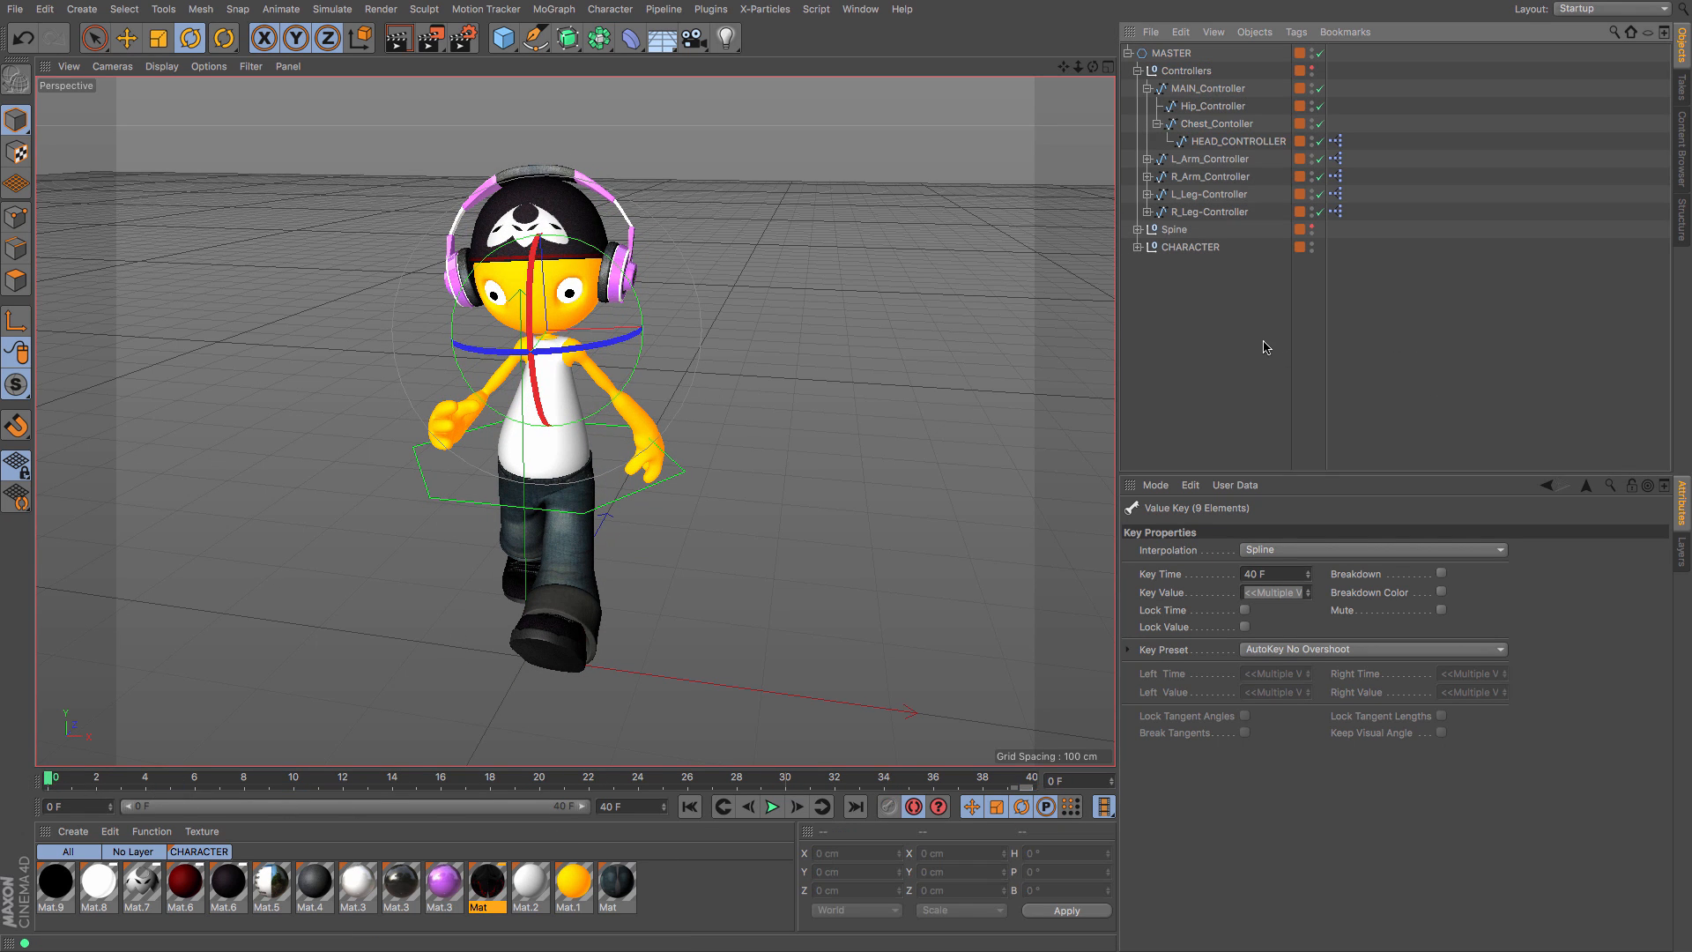
{"action": "left_click_drag", "start_coordinate": [574, 420], "coordinate": [502, 416], "text": "alt"}
{"action": "left_click_drag", "start_coordinate": [1093, 66], "coordinate": [1055, 42]}
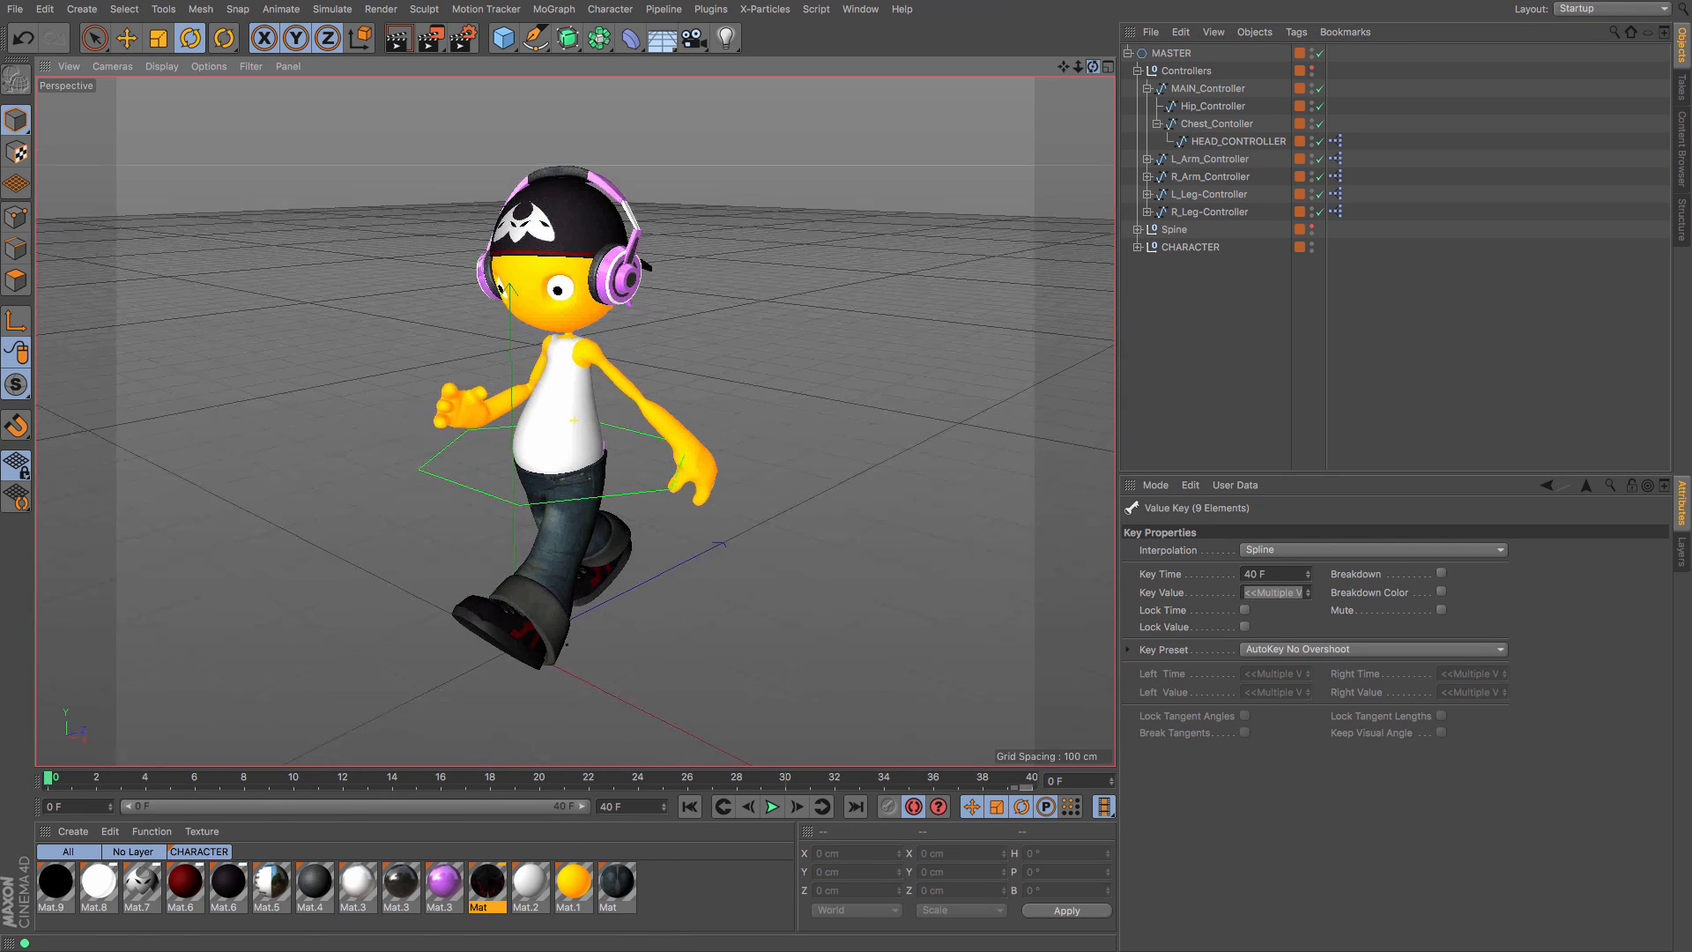
{"action": "left_click", "coordinate": [772, 807]}
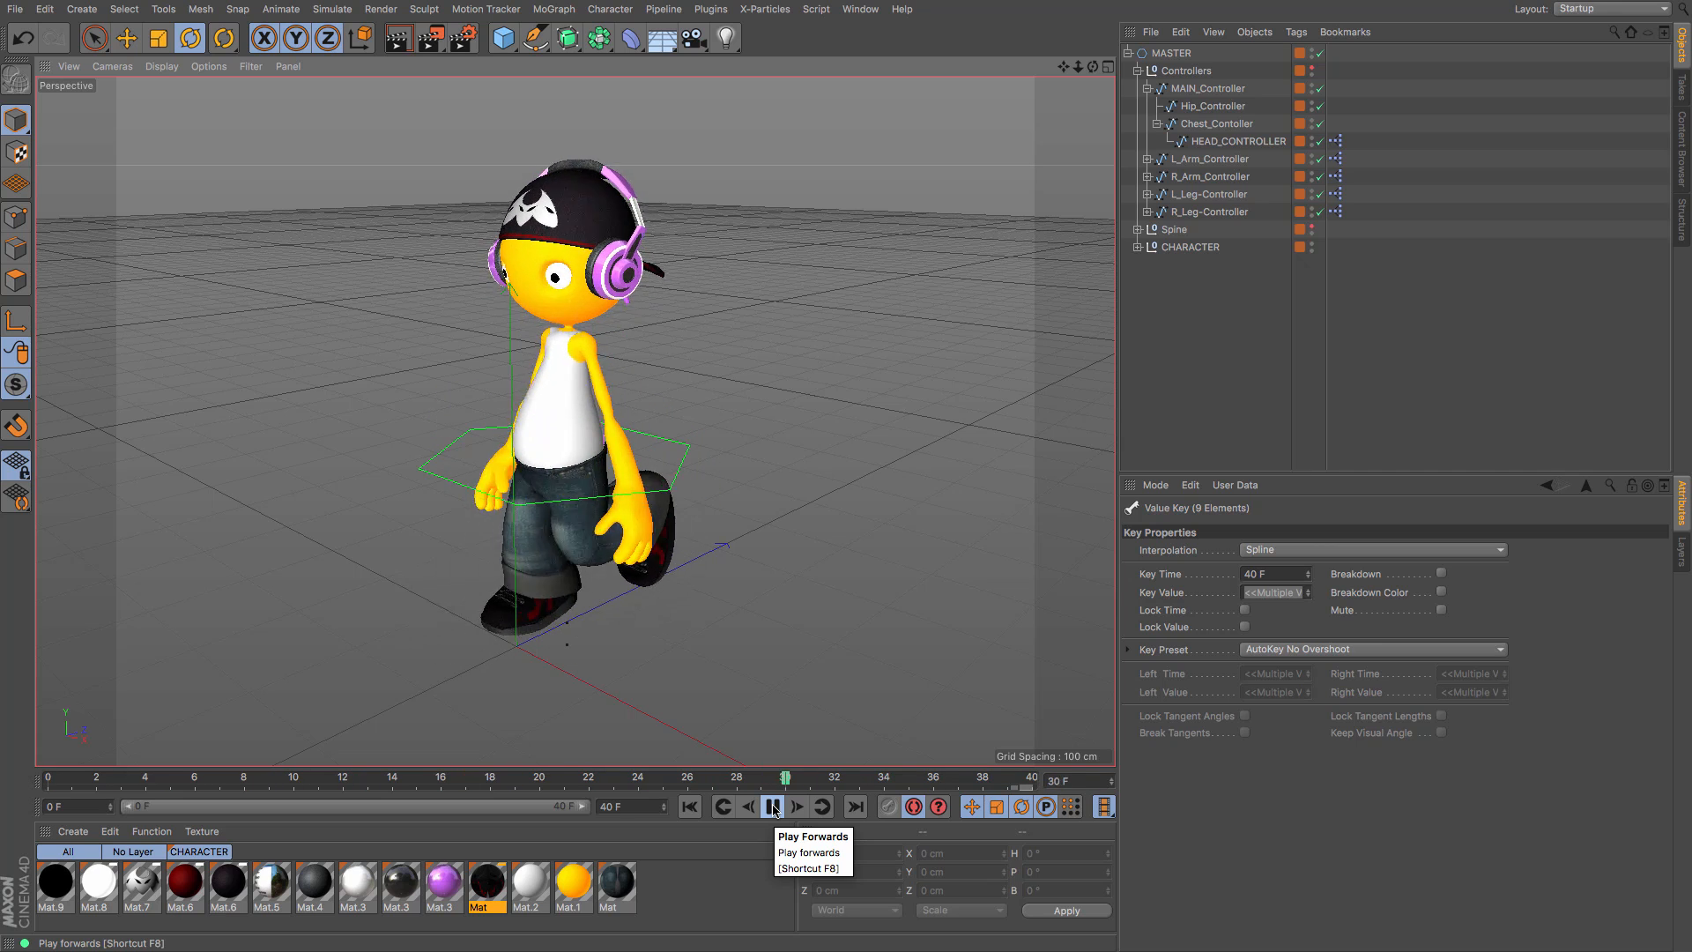
{"action": "left_click", "coordinate": [774, 809]}
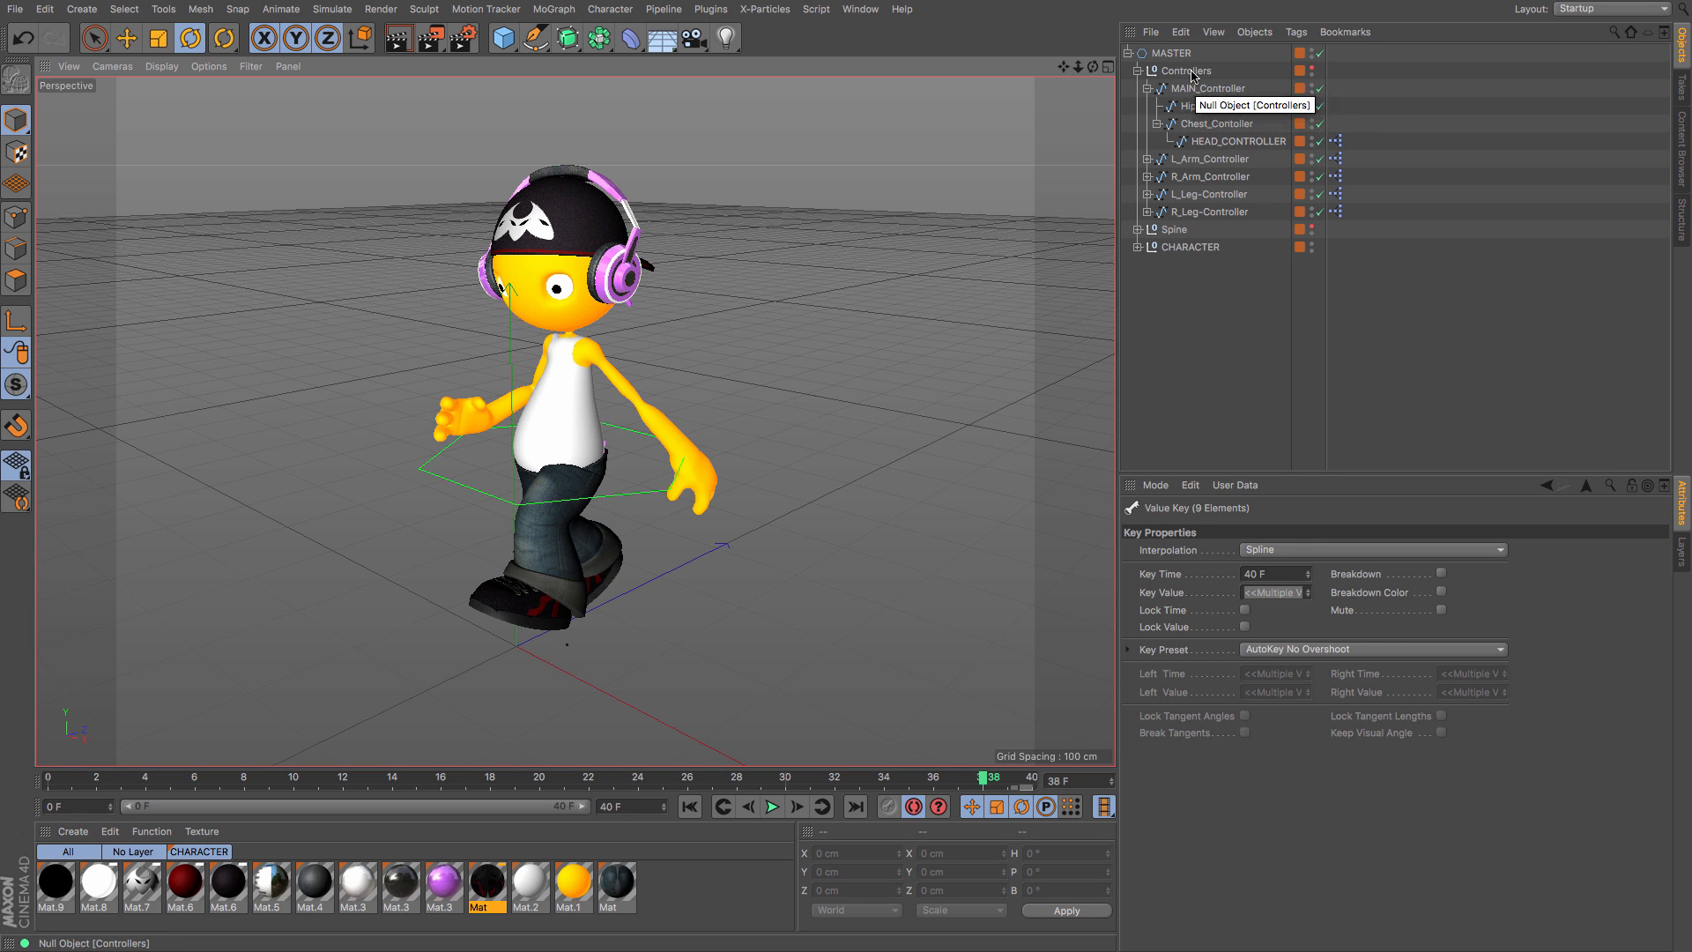
Step: Keyframe a blink on HEAD_CONTROLLER with Blink at 0% on frame 18, 100% on frame 20 and 0% on frame 22
{"action": "left_click", "coordinate": [1238, 141]}
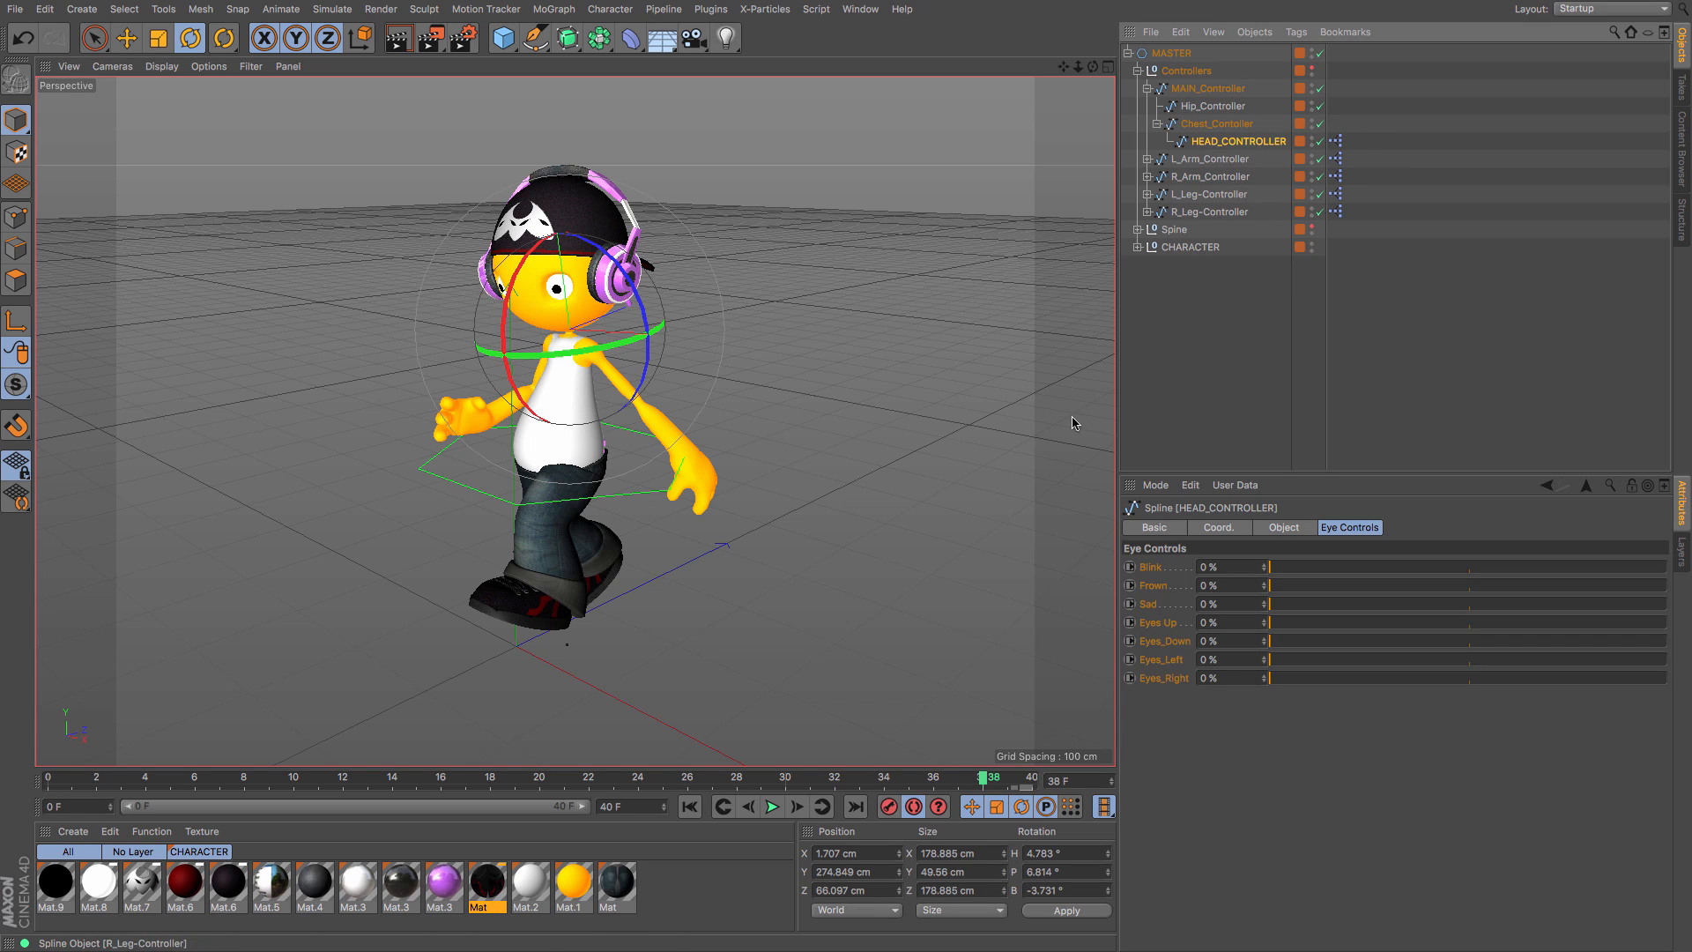
{"action": "left_click_drag", "start_coordinate": [77, 779], "coordinate": [484, 802]}
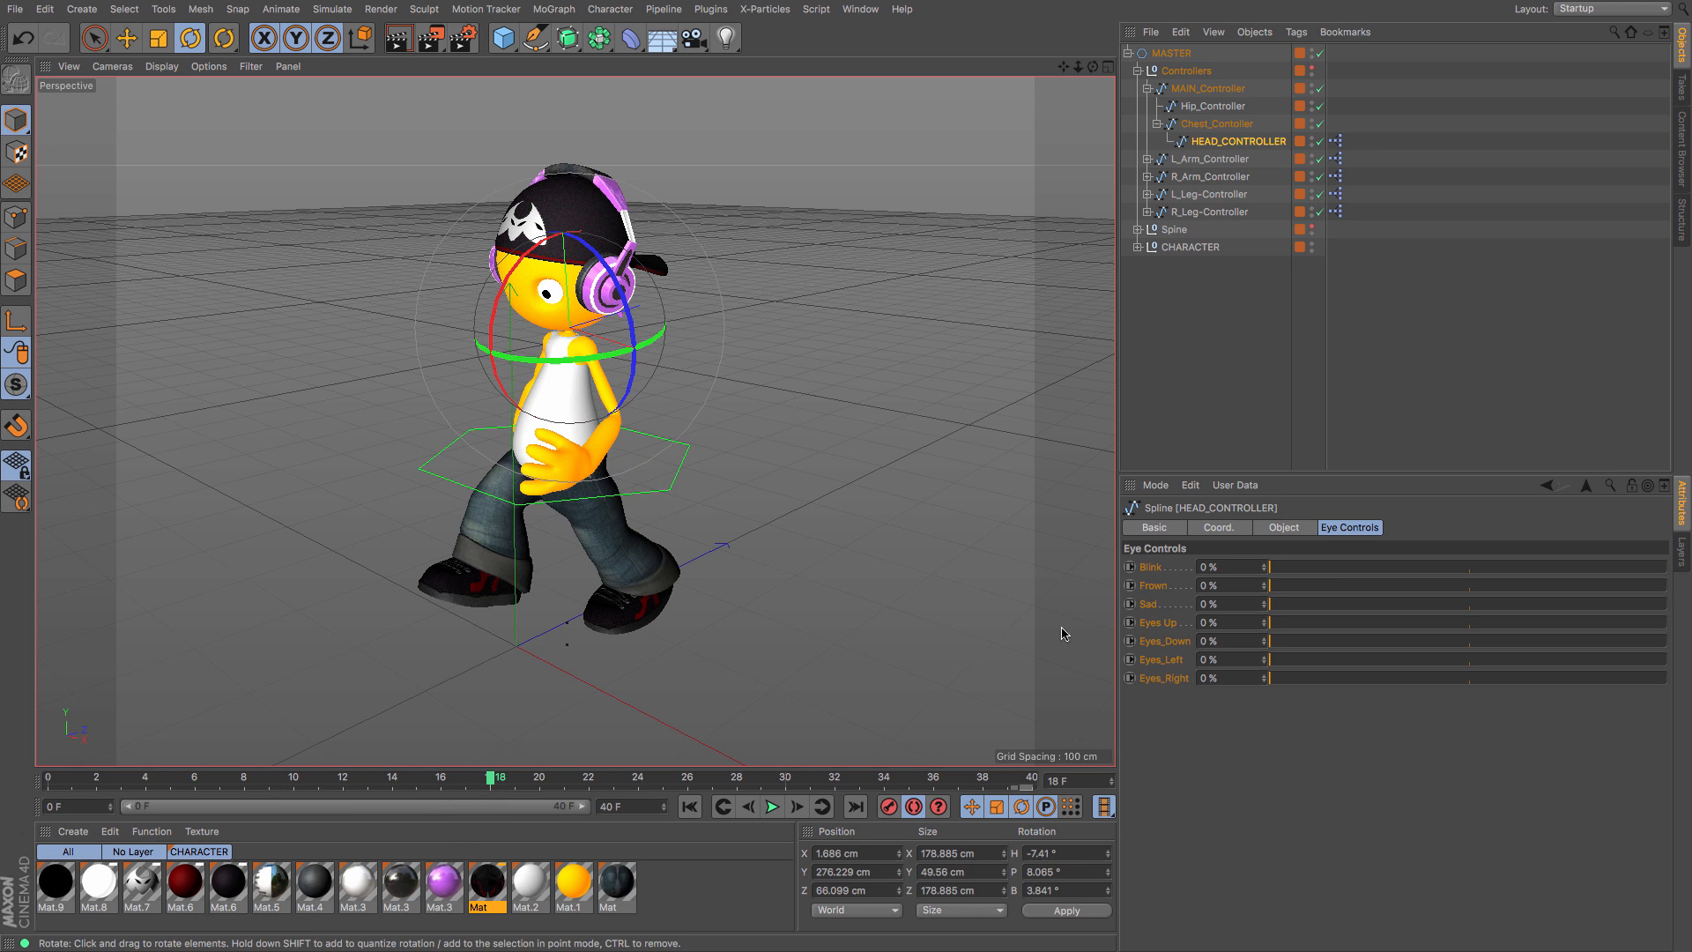
{"action": "left_click", "coordinate": [1130, 566], "text": "ctrl"}
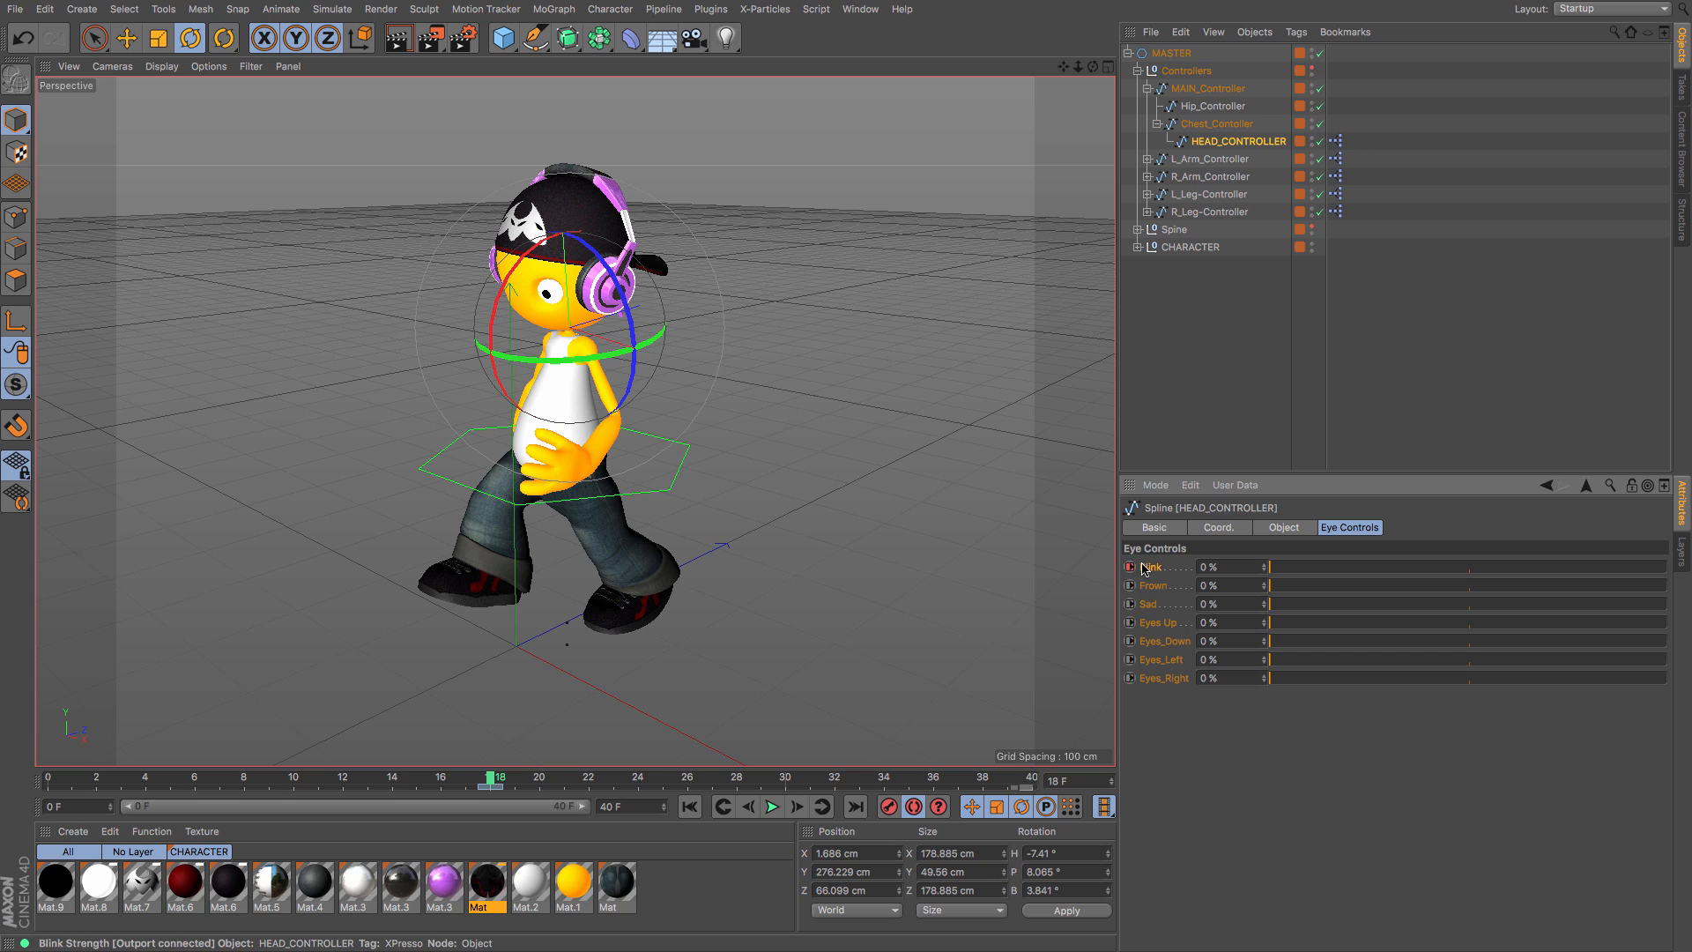
{"action": "left_click", "coordinate": [537, 782]}
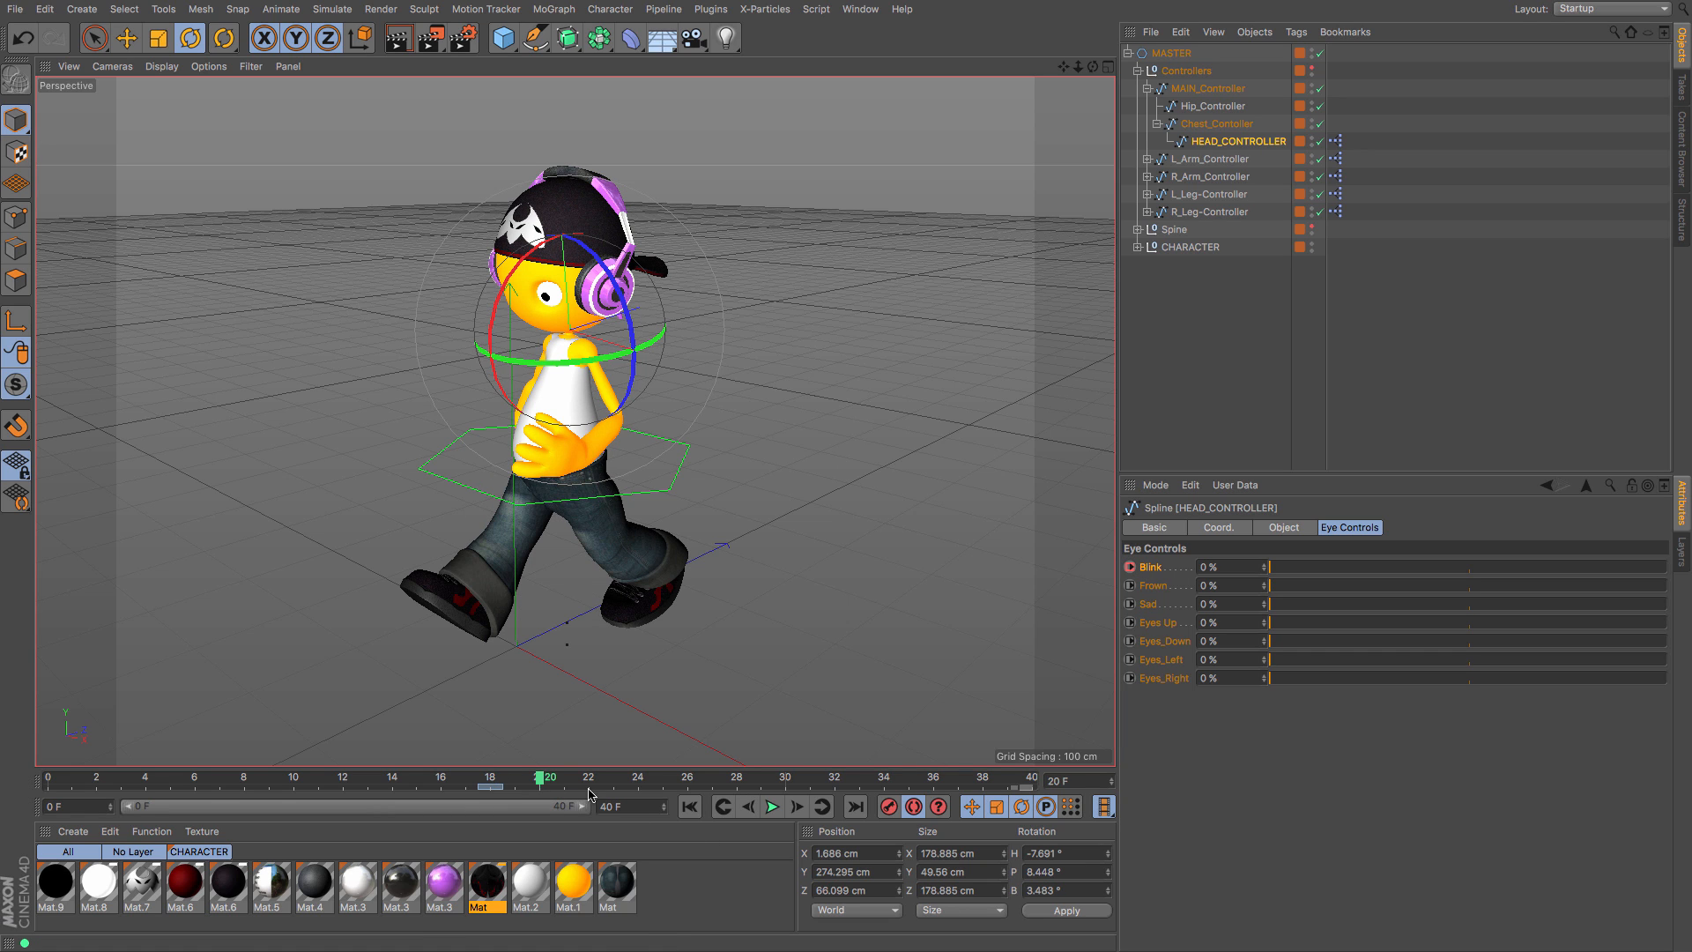
{"action": "left_click", "coordinate": [1397, 568]}
{"action": "left_click_drag", "start_coordinate": [1568, 572], "coordinate": [1665, 574]}
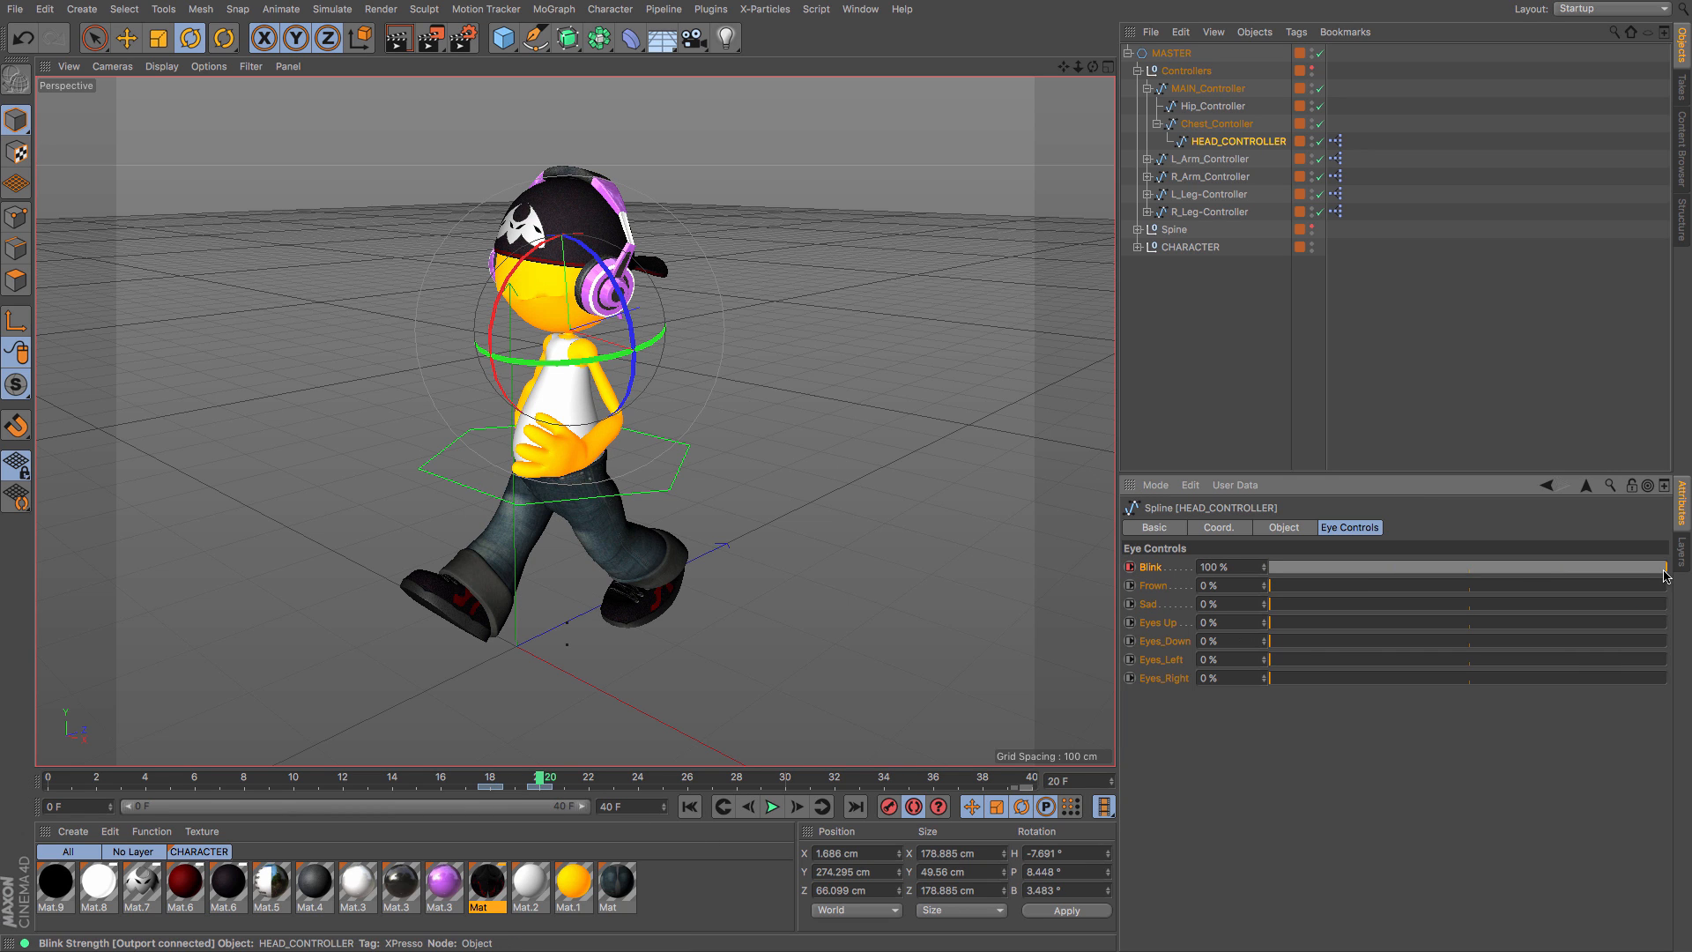
{"action": "left_click", "coordinate": [589, 782]}
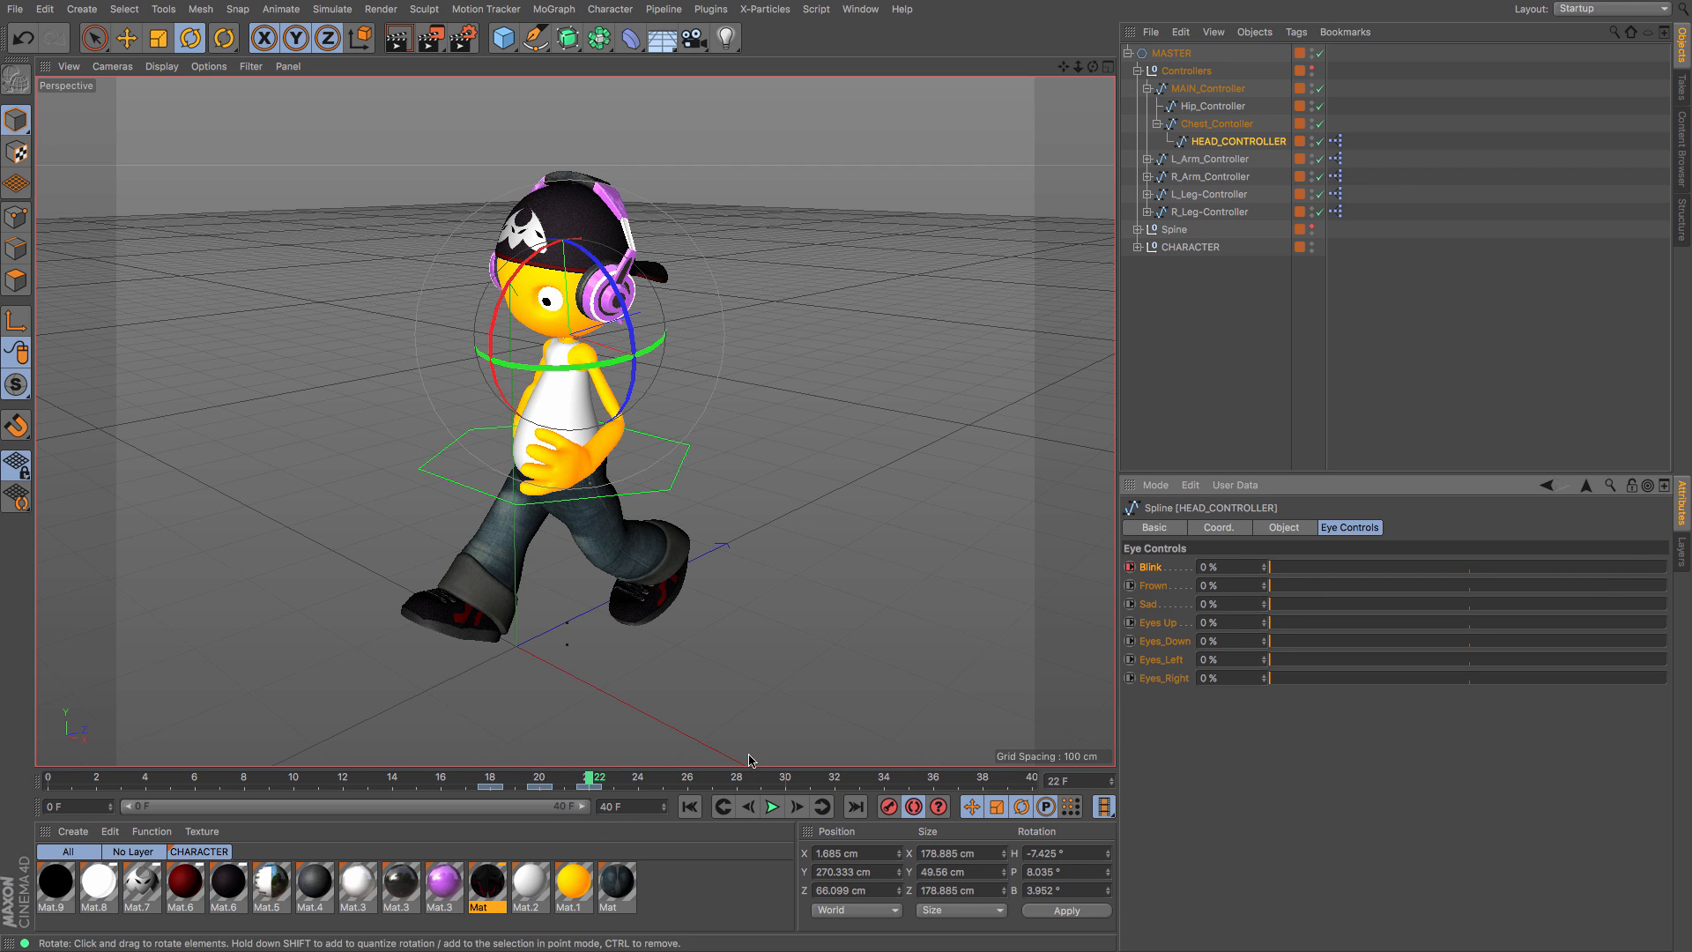
Step: Play the cycle from frame 0 with nothing selected and examine the blink and walk from the side and front
{"action": "left_click", "coordinate": [690, 808]}
{"action": "left_click", "coordinate": [771, 808]}
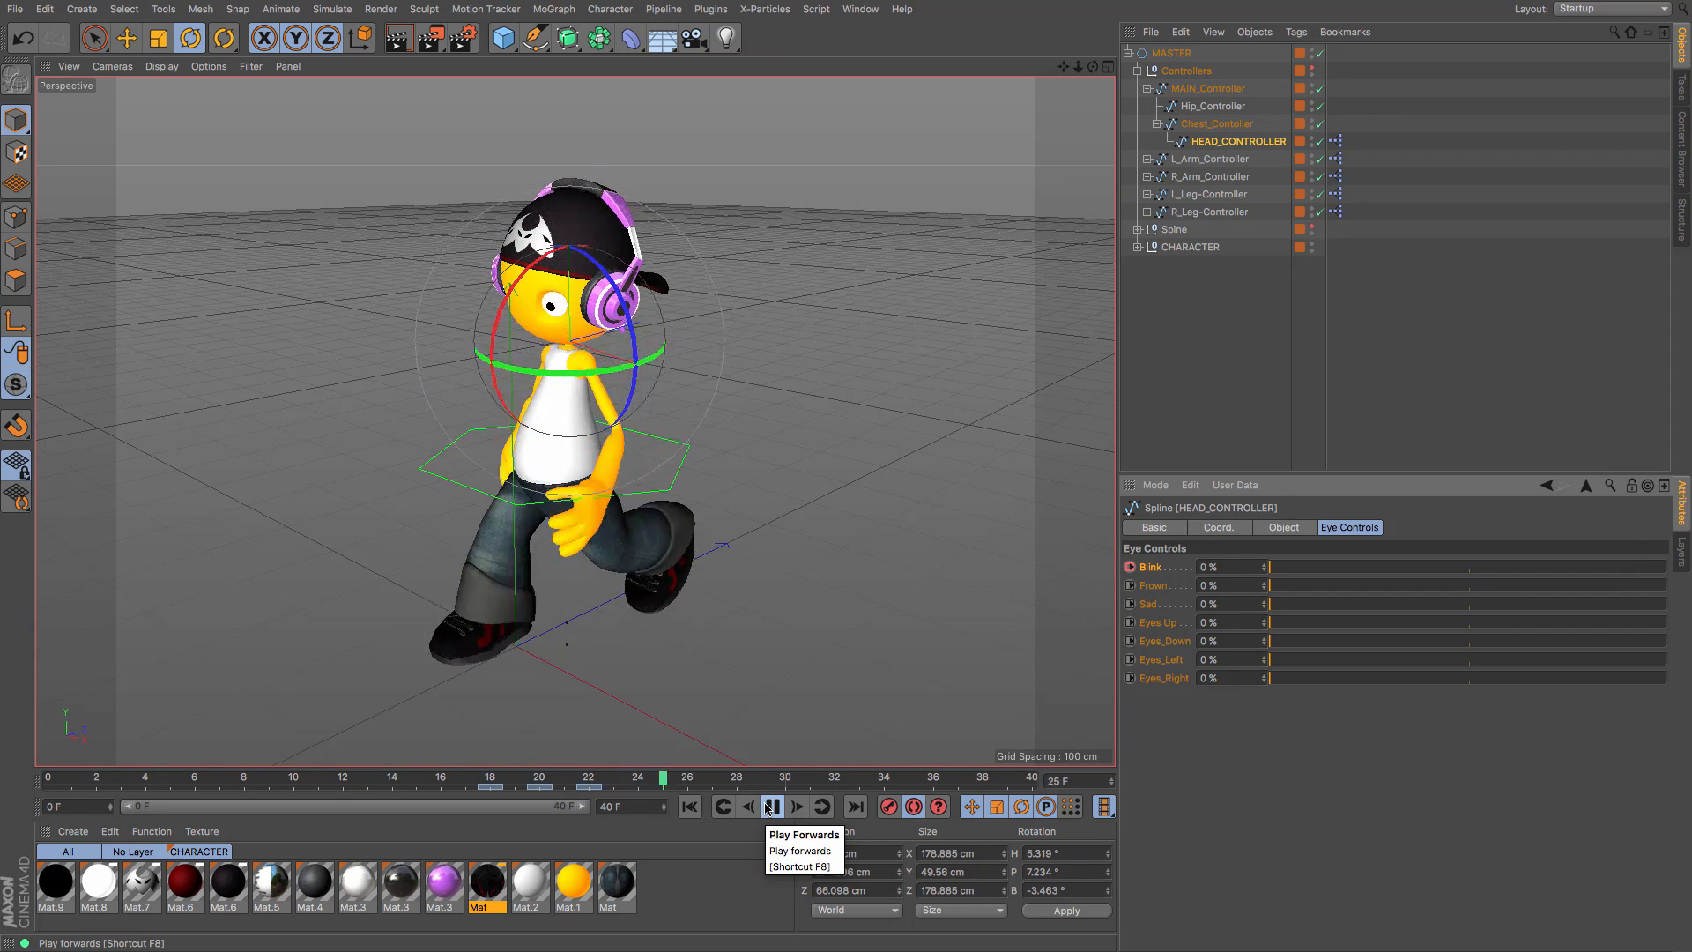
{"action": "left_click", "coordinate": [1168, 385]}
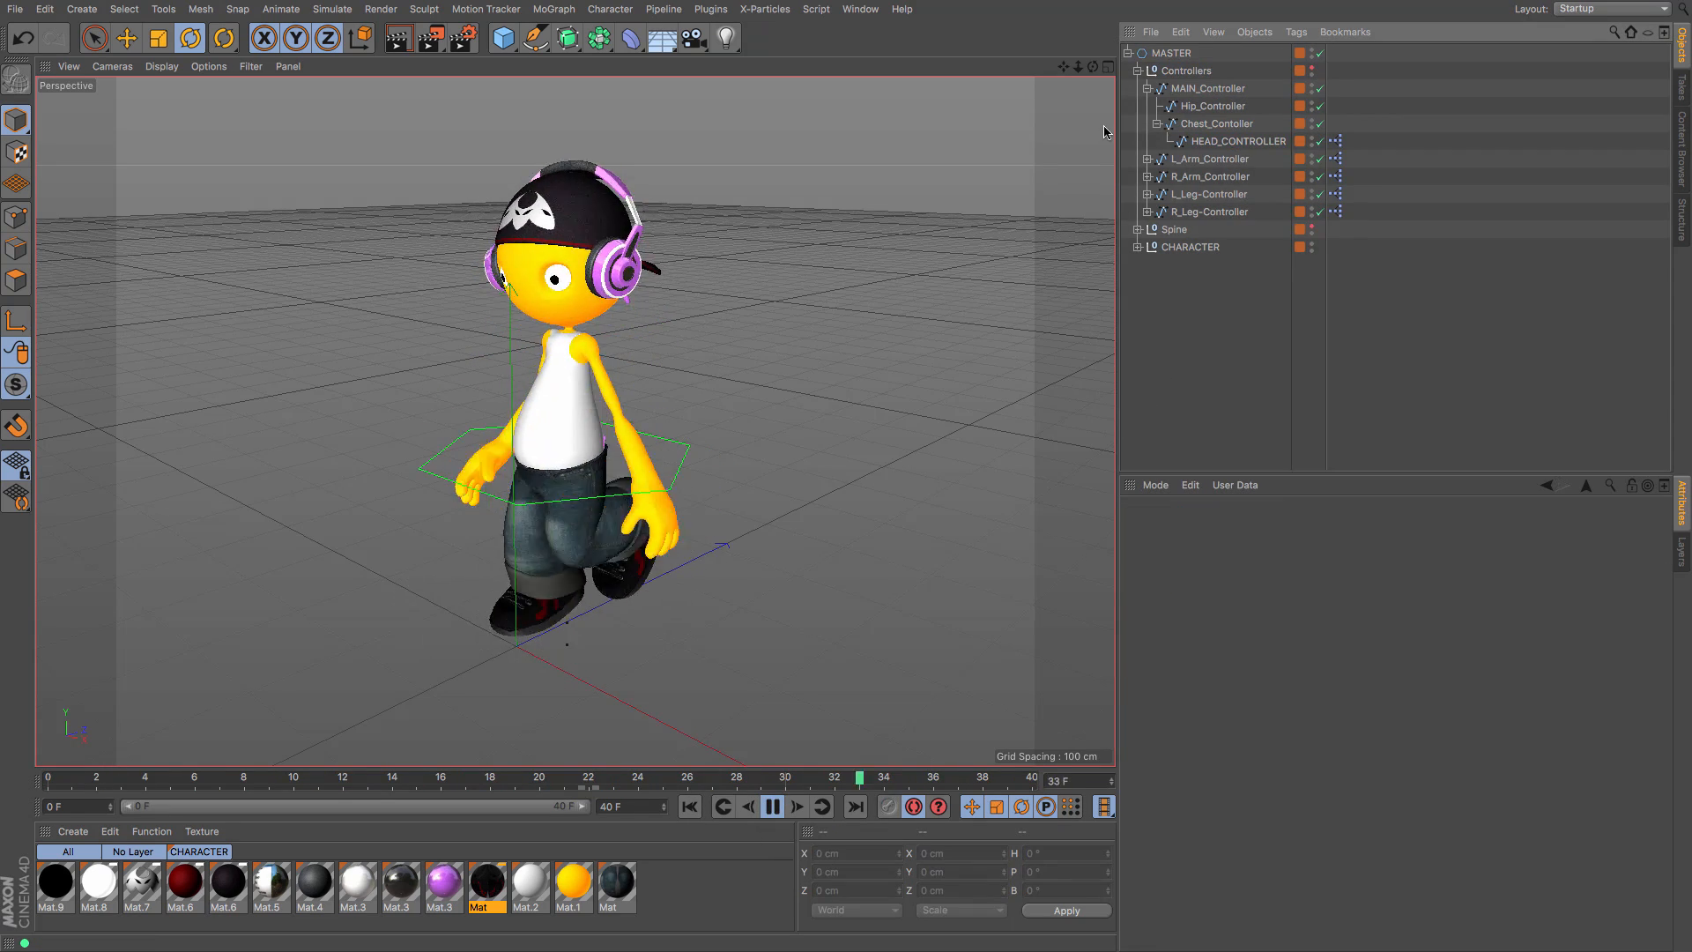
{"action": "left_click_drag", "start_coordinate": [1093, 68], "coordinate": [847, 478]}
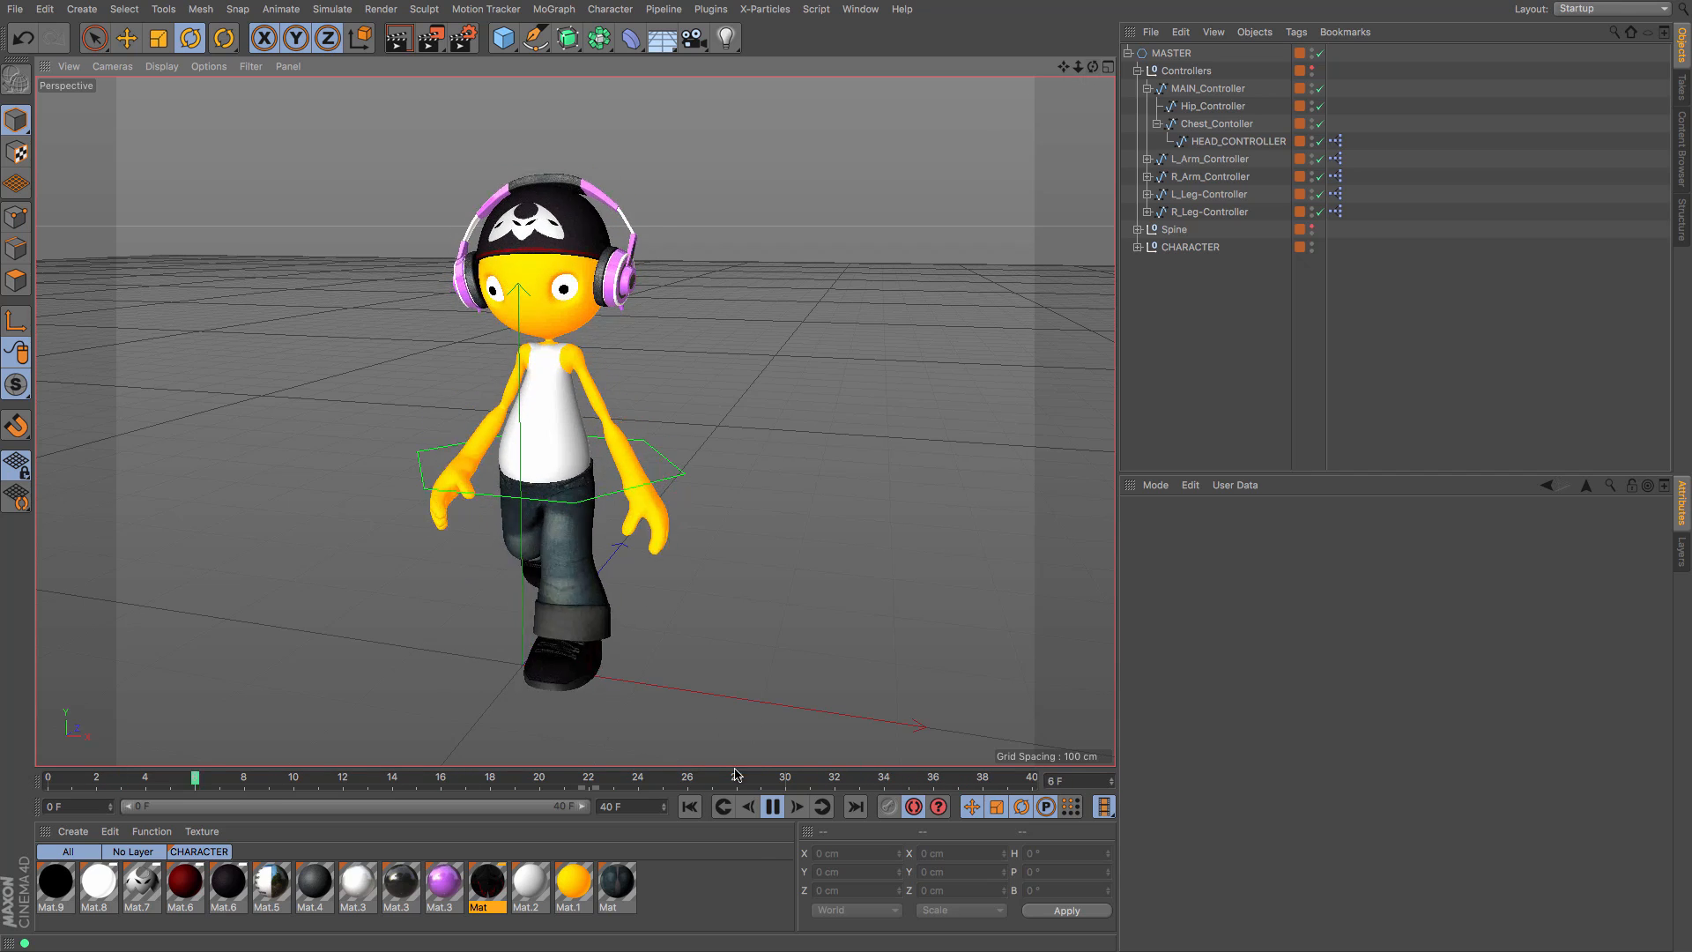
{"action": "left_click", "coordinate": [772, 806]}
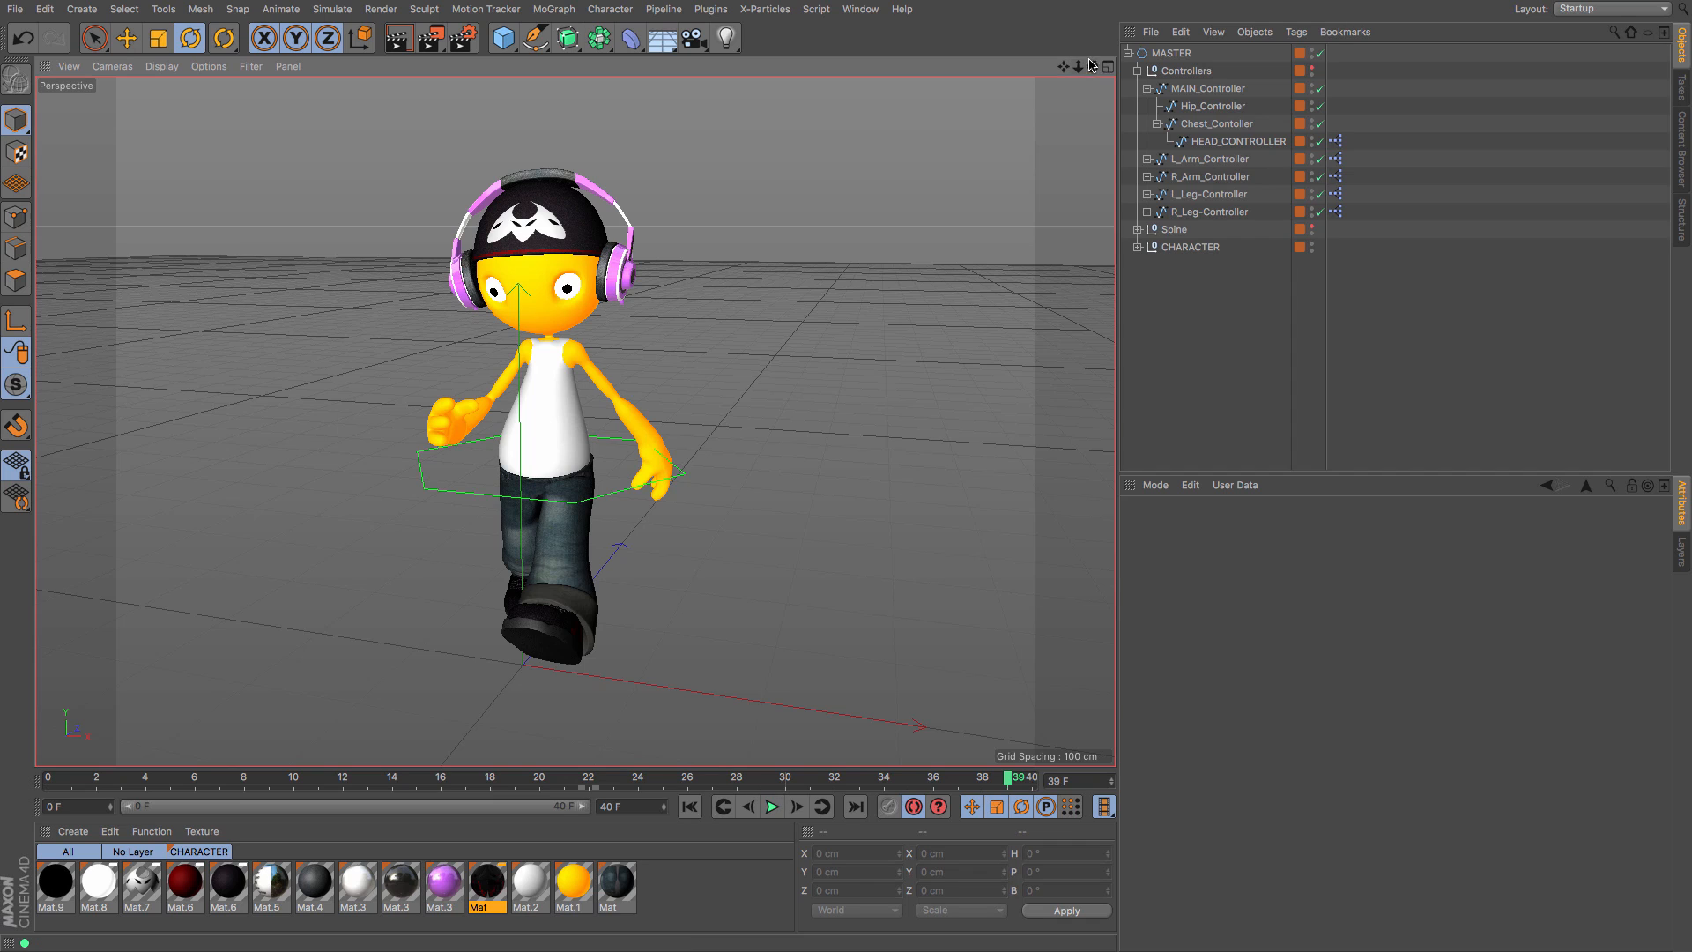
Step: Keyframe MASTER's forward travel by moving it along Z to about 370 cm at frame 0 and about -36 cm at frame 40
{"action": "left_click_drag", "start_coordinate": [1093, 66], "coordinate": [1005, 95]}
{"action": "left_click", "coordinate": [504, 498]}
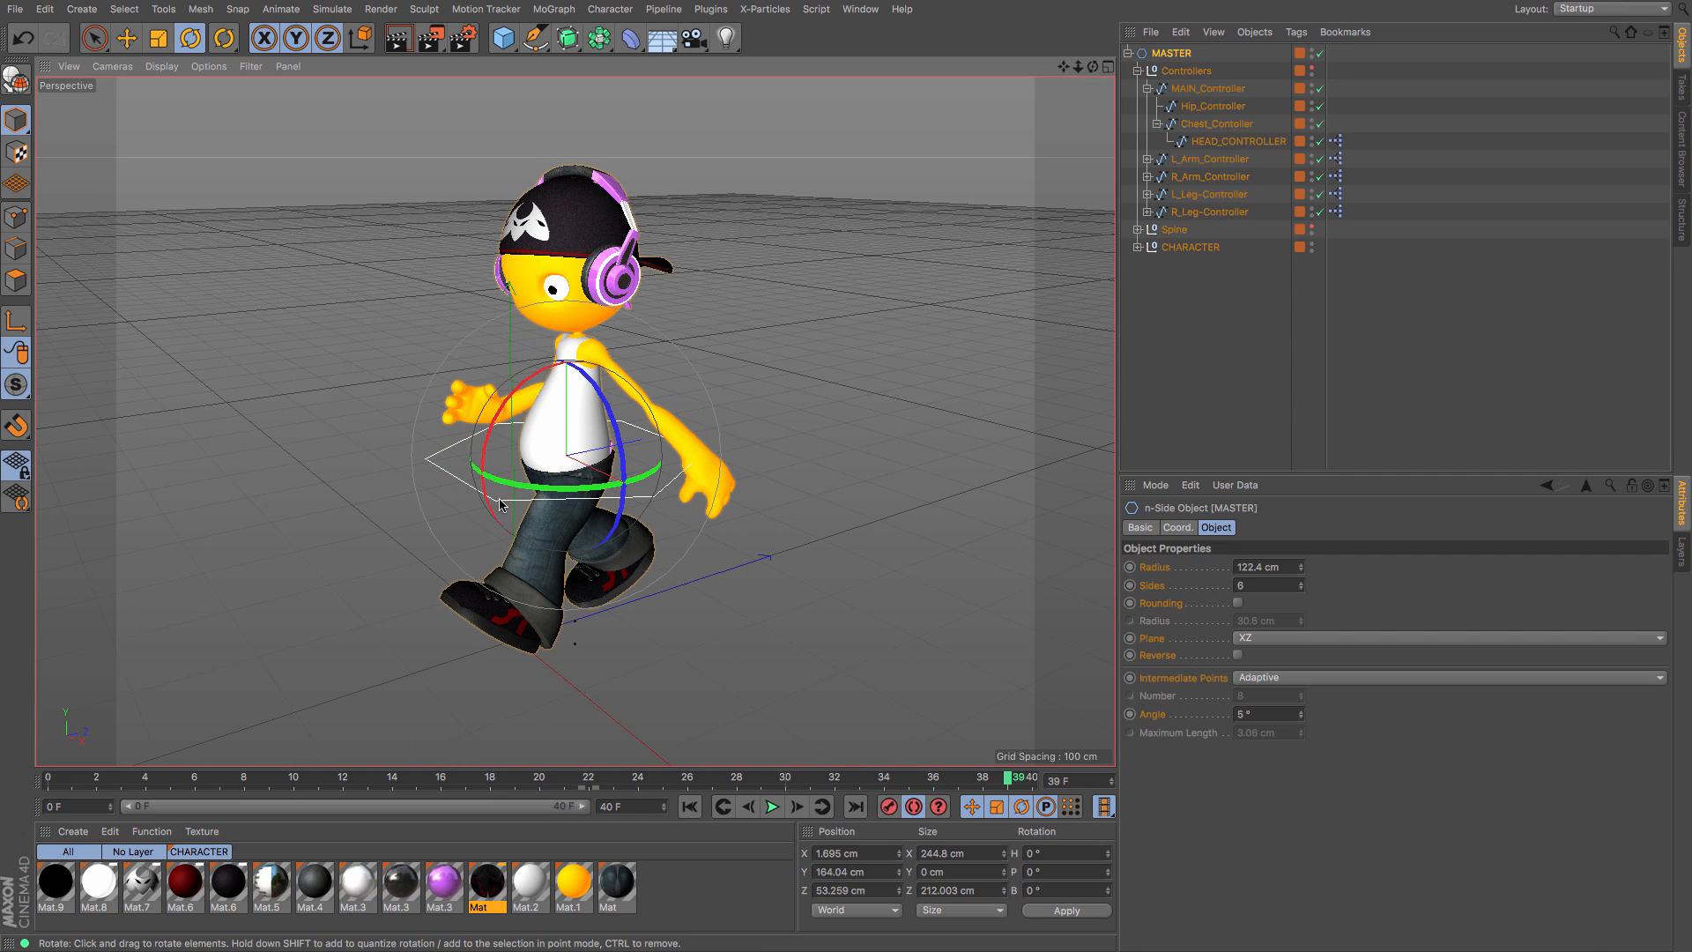
{"action": "key", "text": "e"}
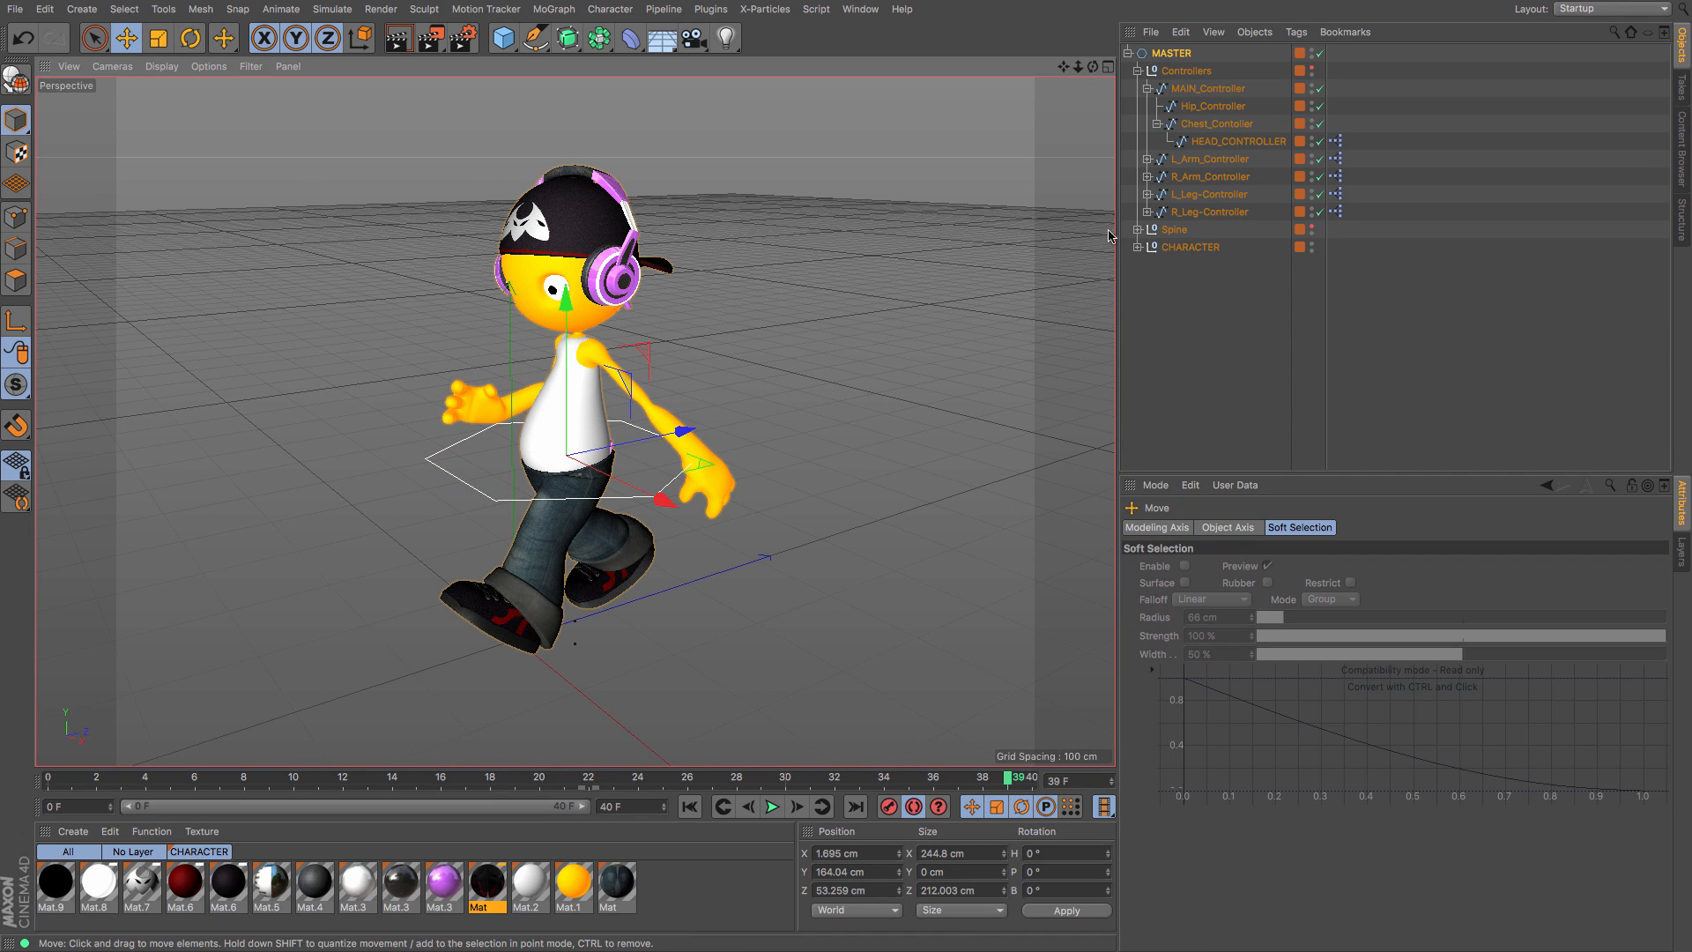
{"action": "left_click", "coordinate": [1195, 57]}
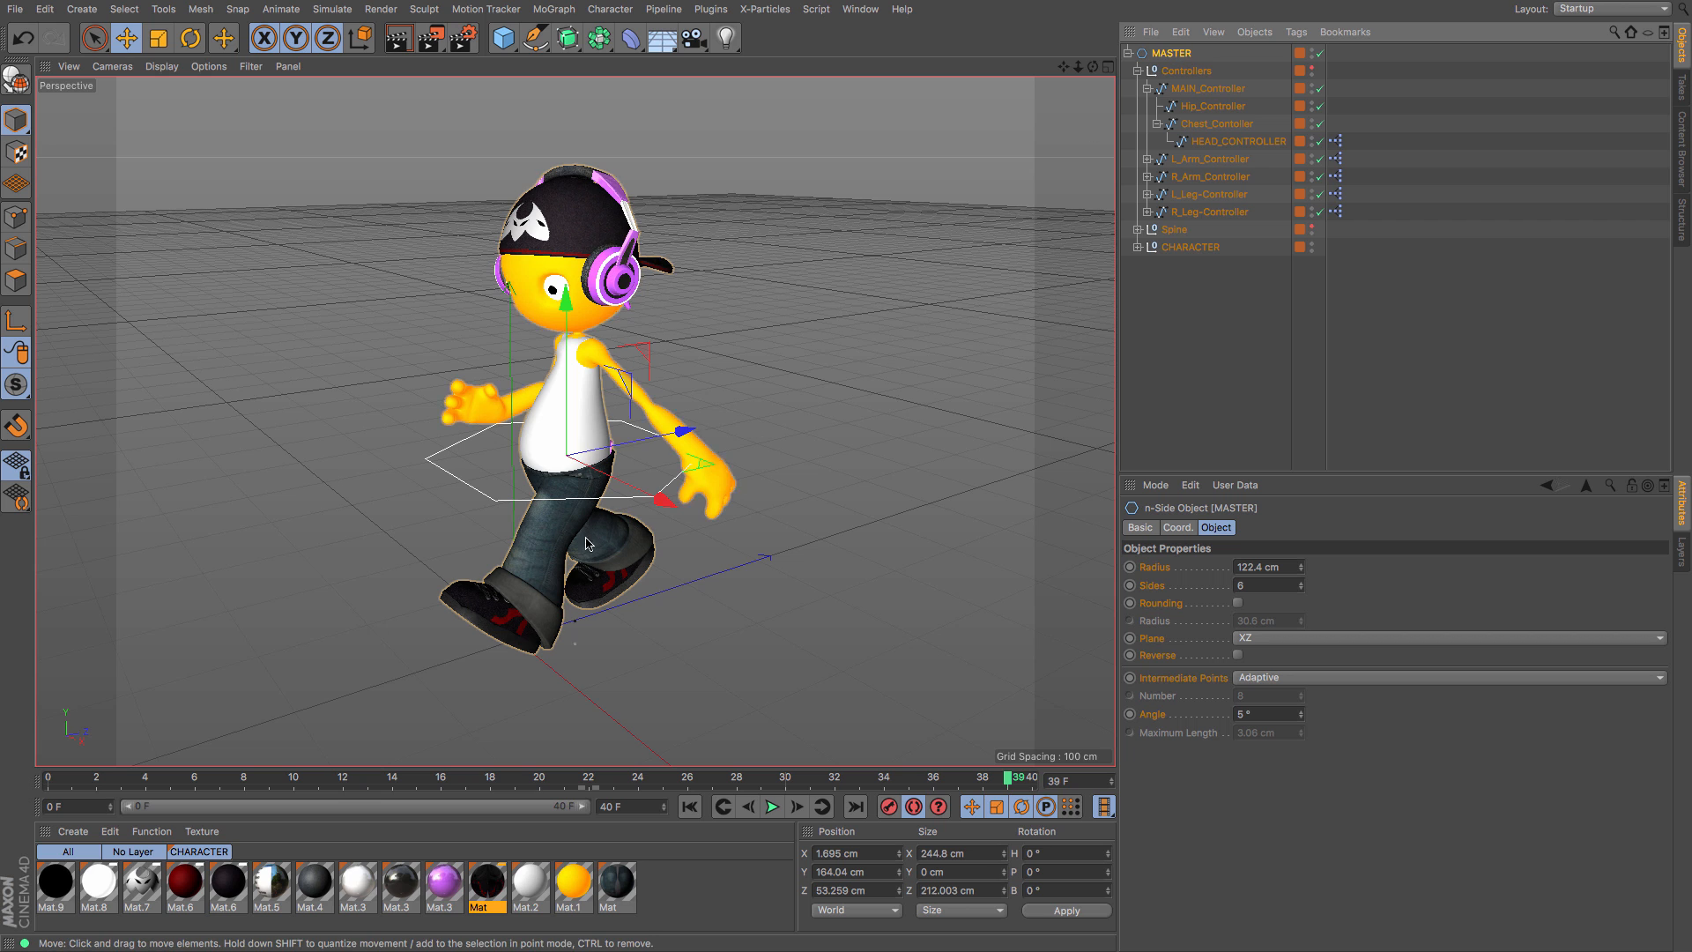
{"action": "left_click", "coordinate": [53, 781]}
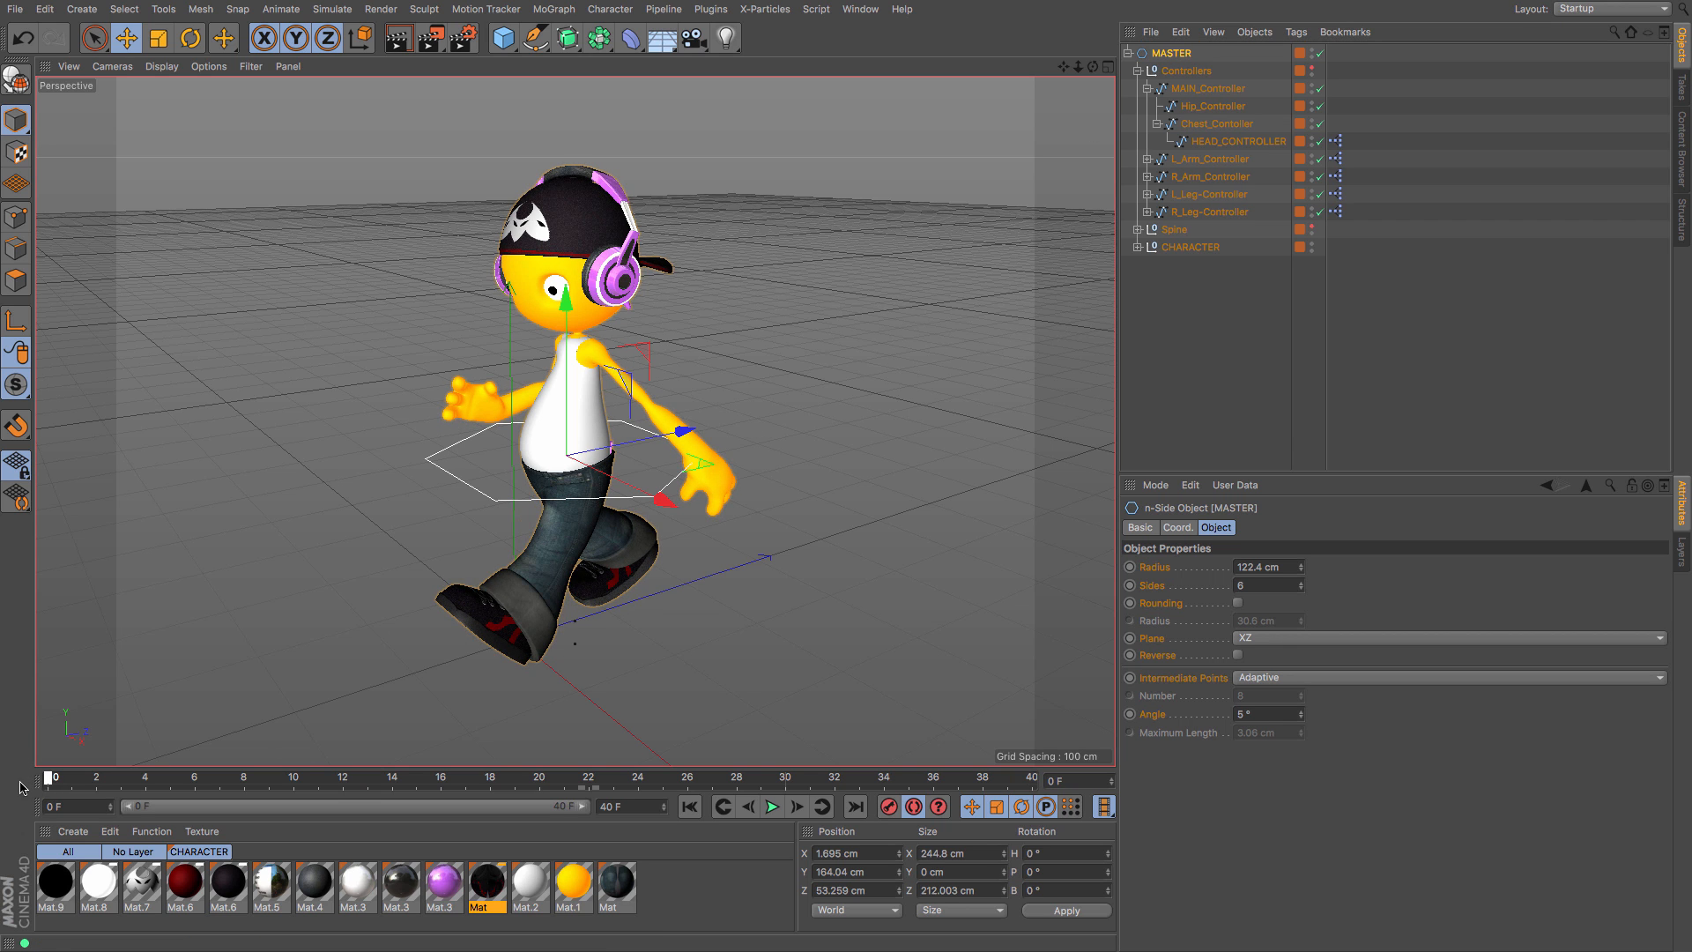
{"action": "left_click_drag", "start_coordinate": [683, 431], "coordinate": [921, 404]}
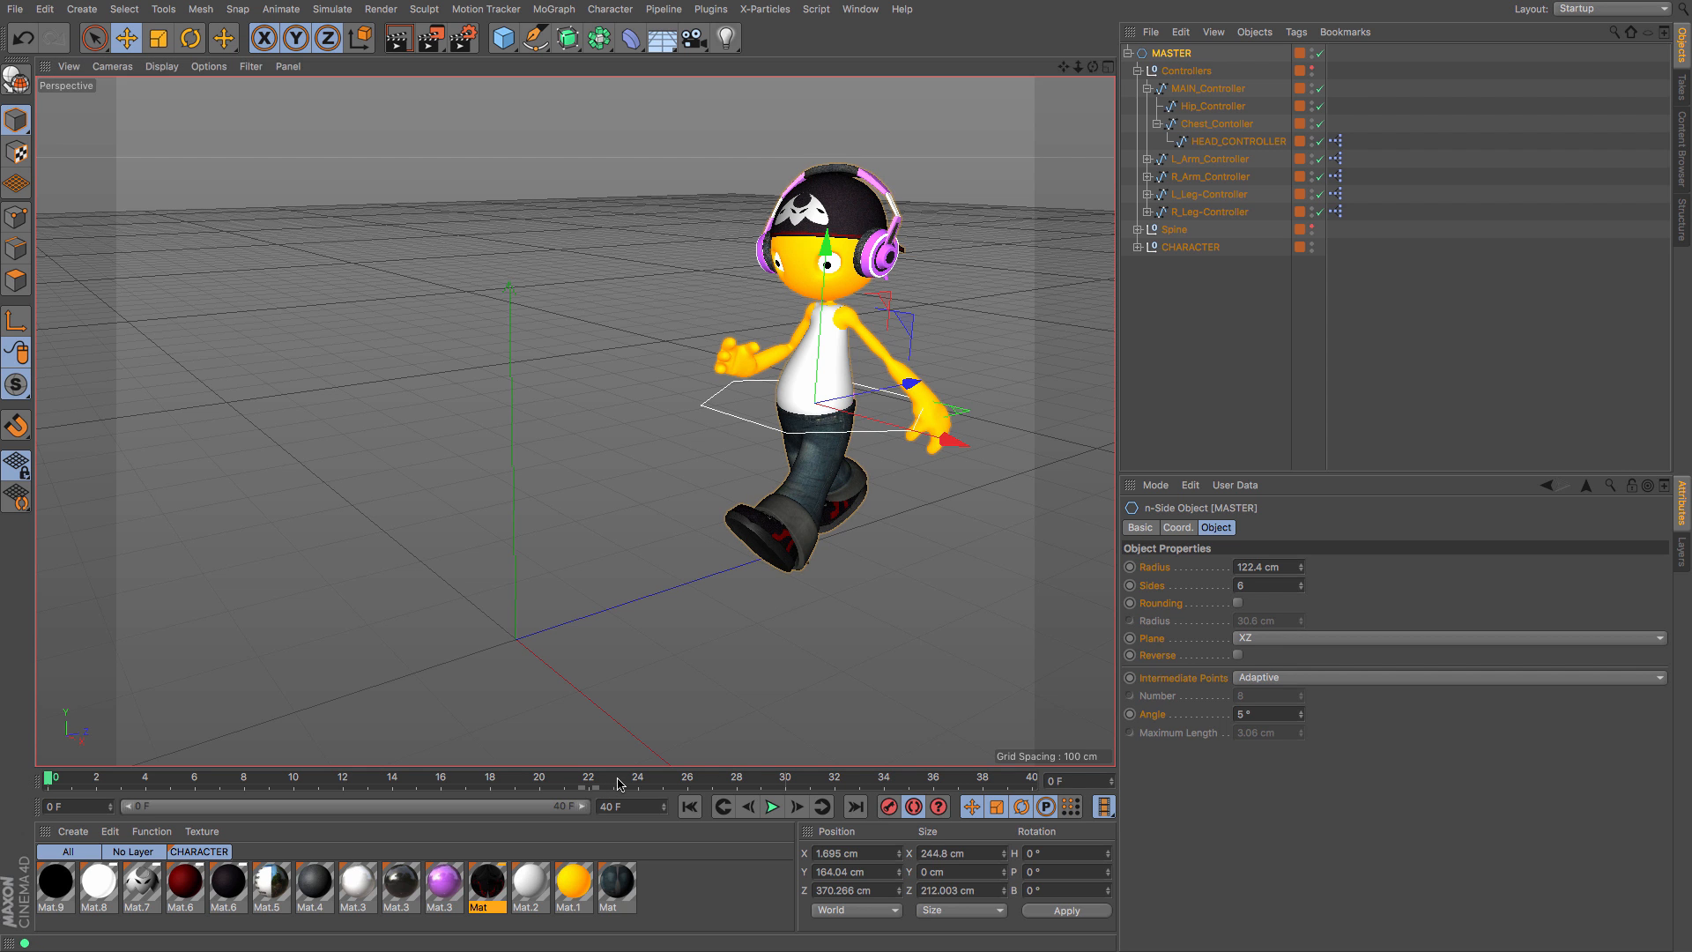
{"action": "left_click_drag", "start_coordinate": [616, 780], "coordinate": [1044, 783]}
{"action": "left_click_drag", "start_coordinate": [913, 385], "coordinate": [606, 480]}
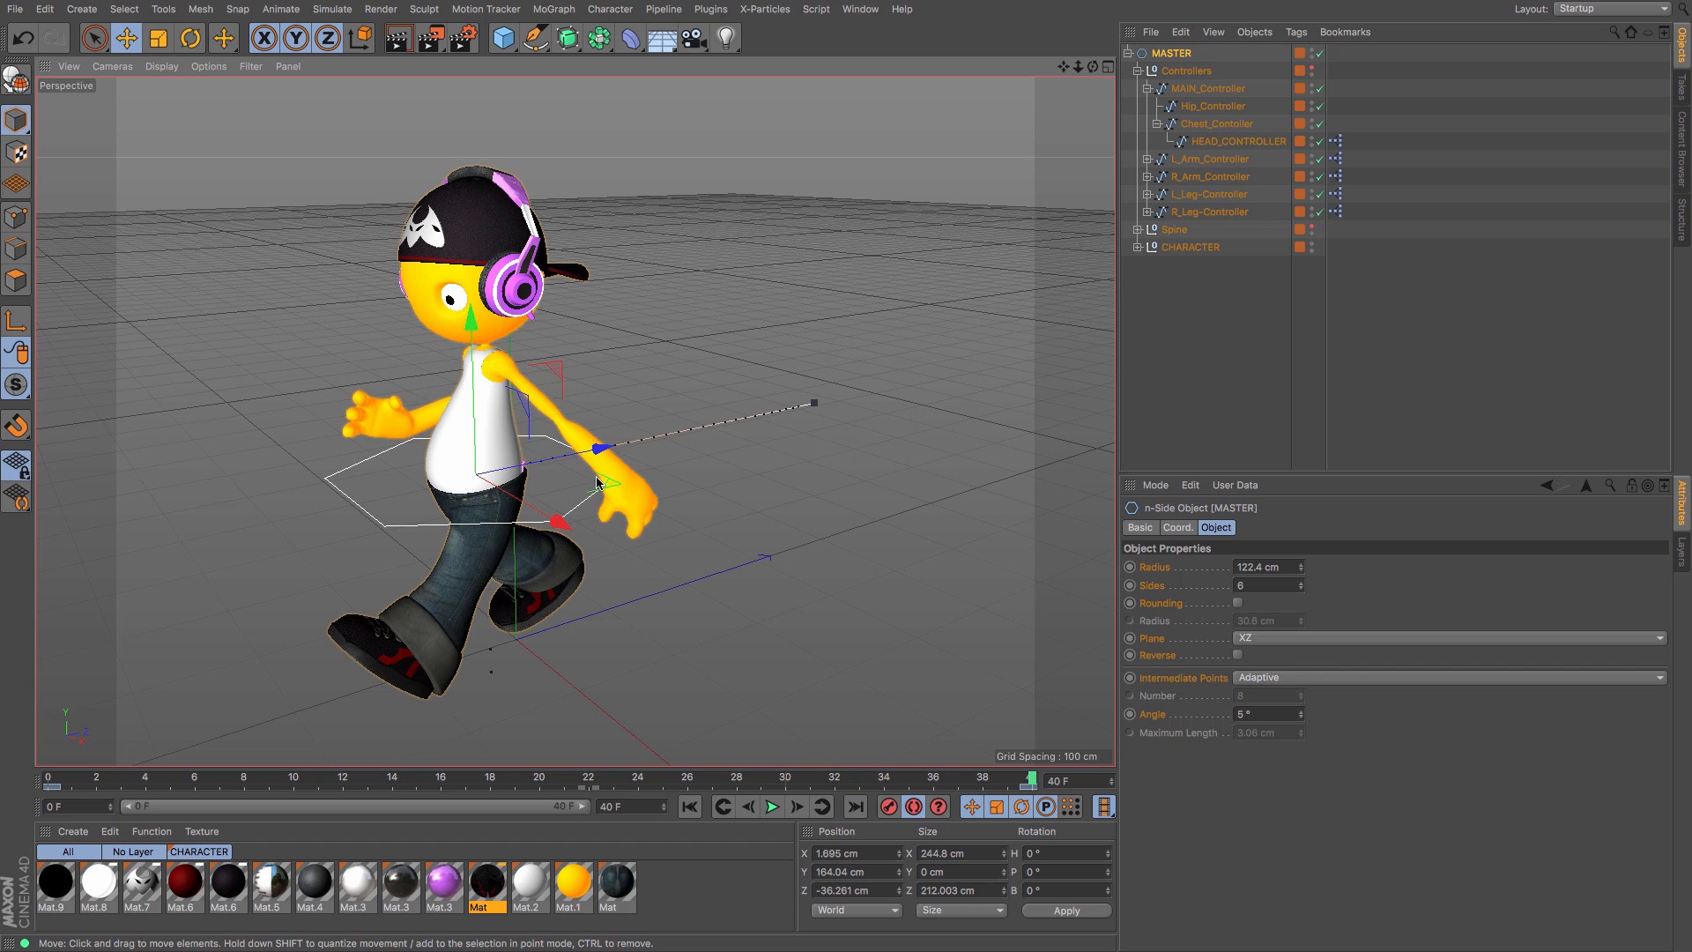
Step: Play the animation from frame 0 to check the character's forward travel
{"action": "left_click", "coordinate": [690, 806]}
{"action": "left_click", "coordinate": [772, 807]}
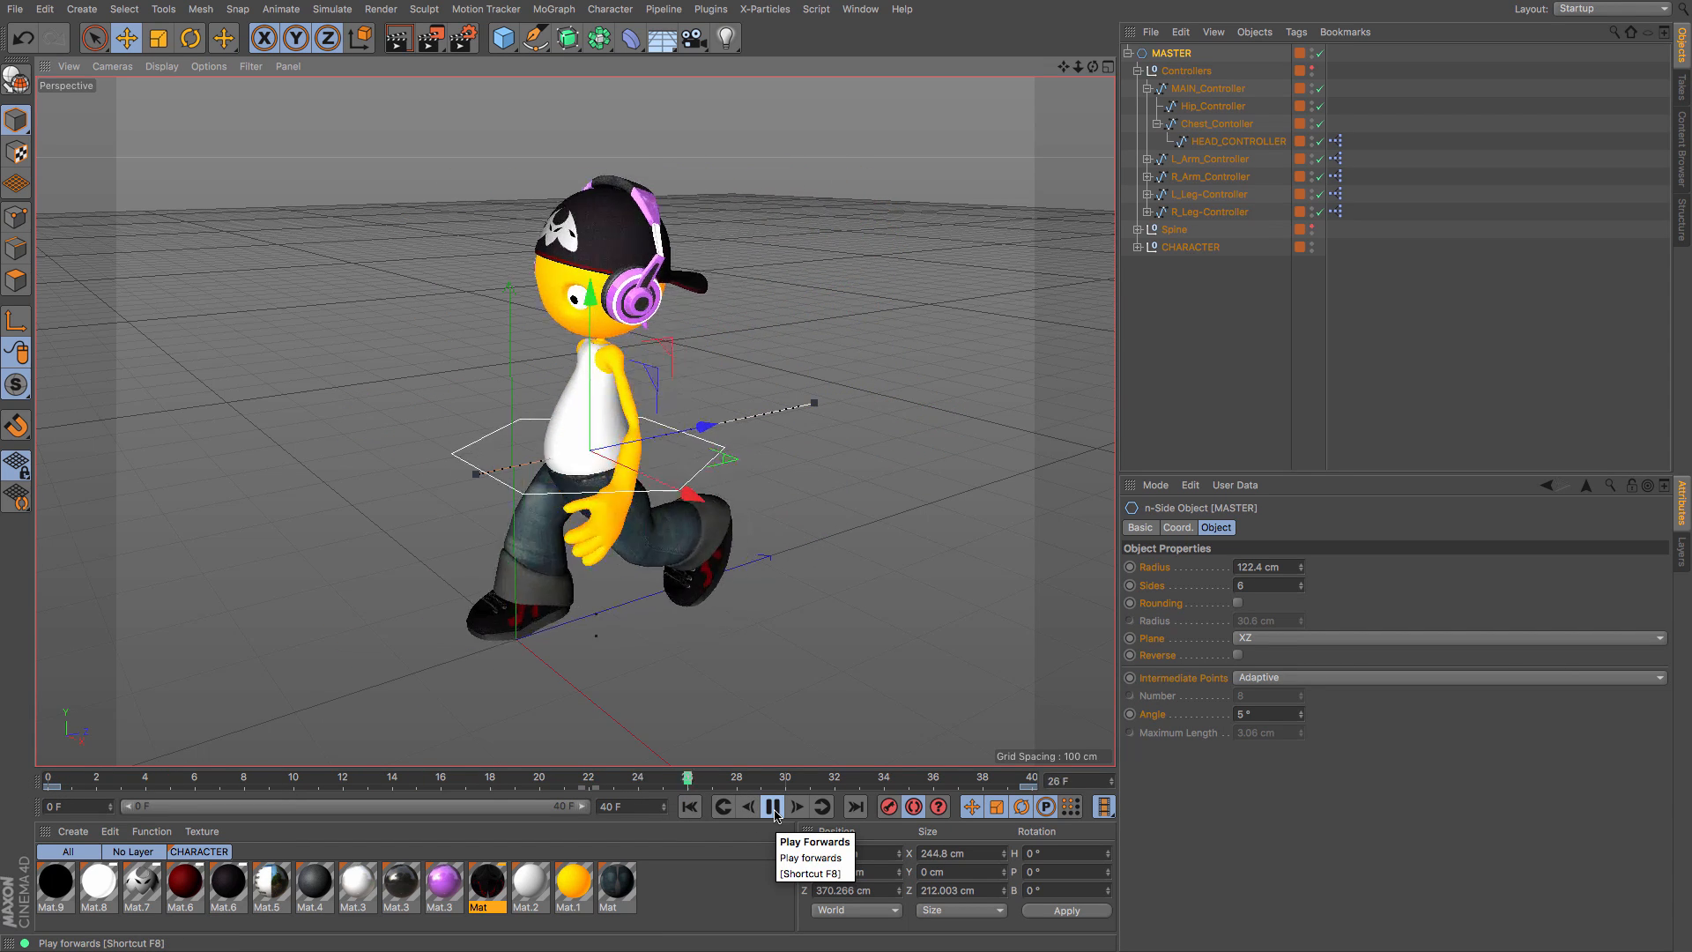
{"action": "left_click", "coordinate": [772, 807]}
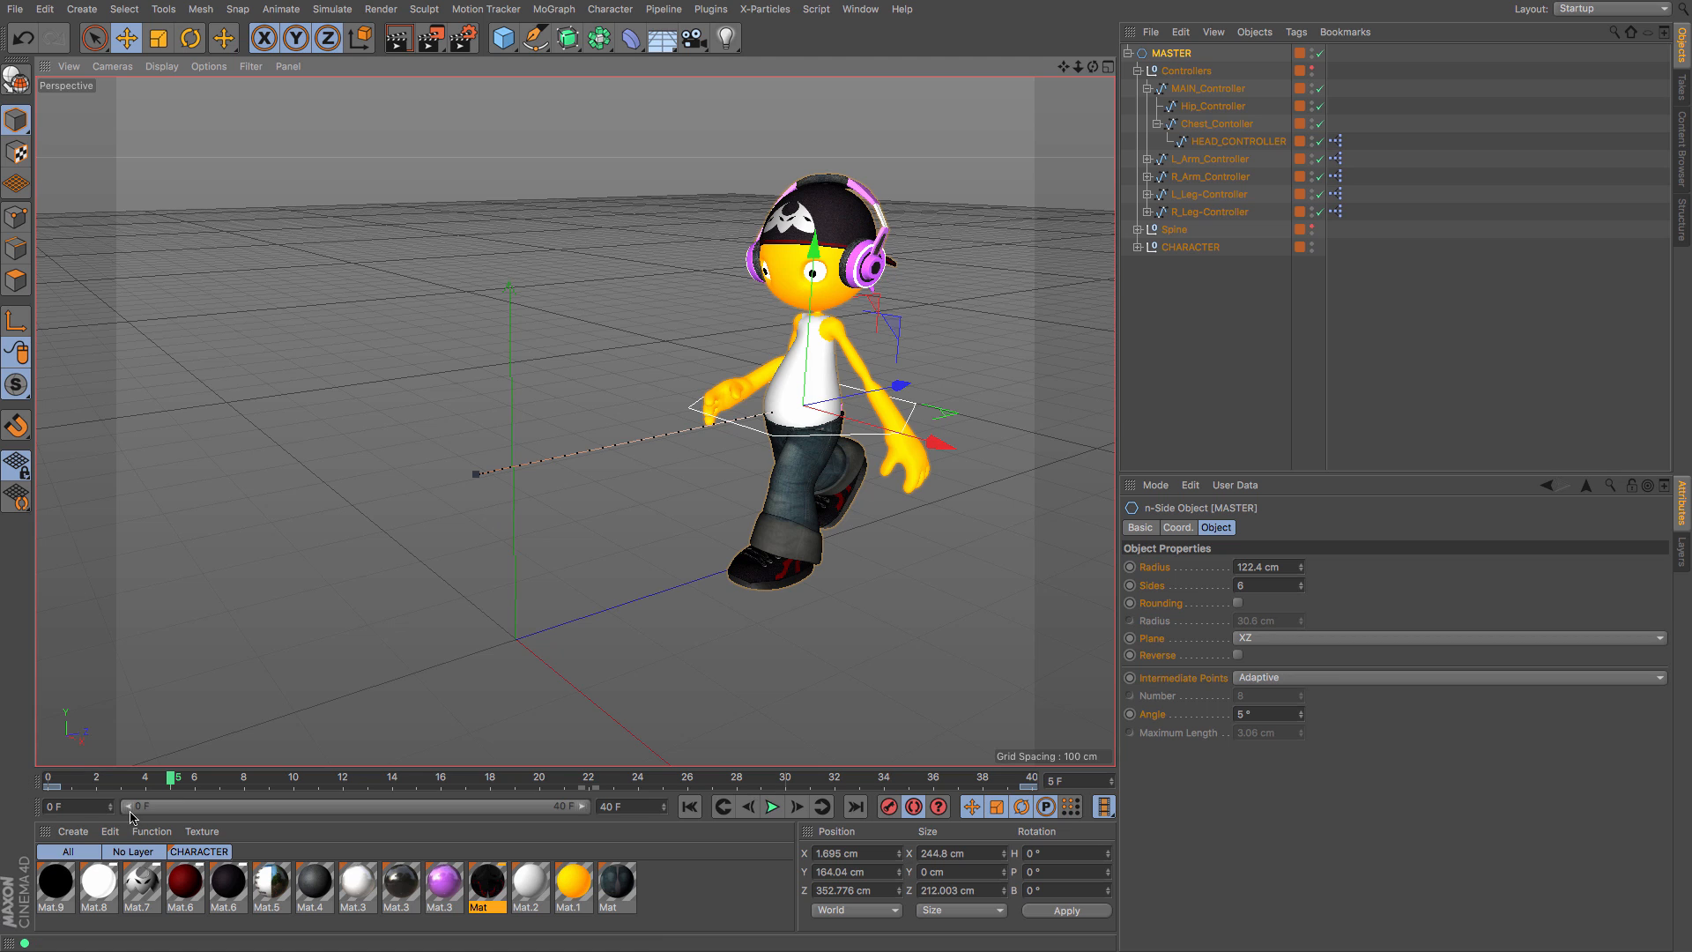
Step: Set the interpolation of MASTER's frame 0 keyframes to Linear and play the walk from the start
{"action": "left_click", "coordinate": [55, 788]}
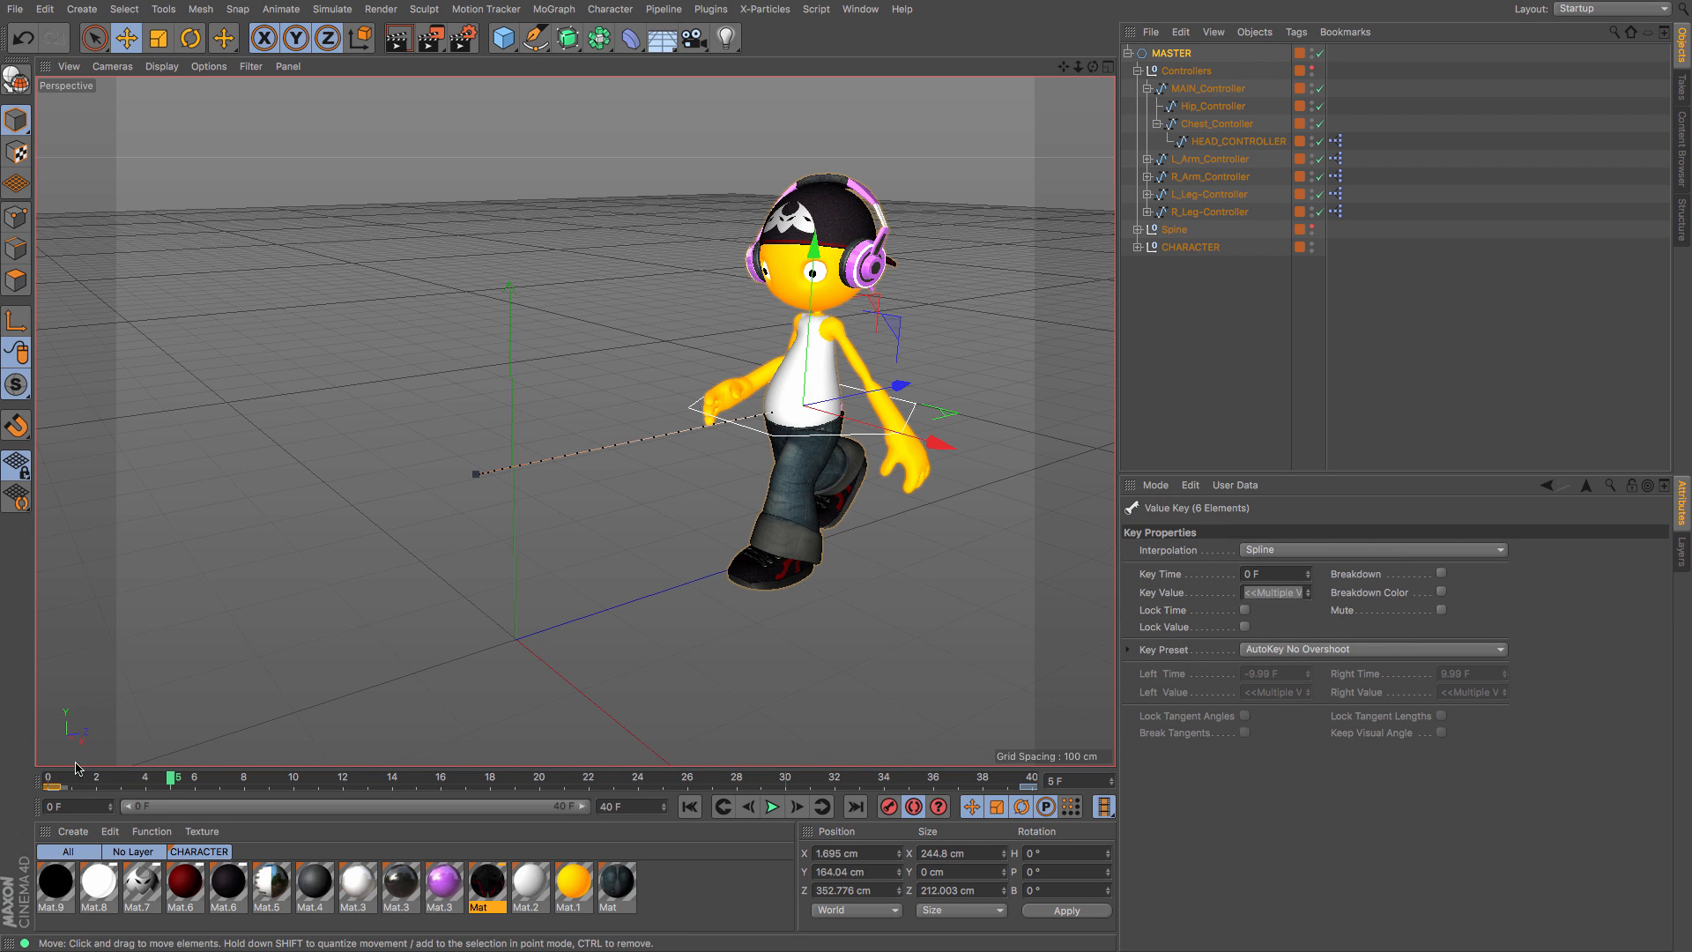
{"action": "left_click", "coordinate": [1293, 557]}
{"action": "left_click", "coordinate": [1283, 582]}
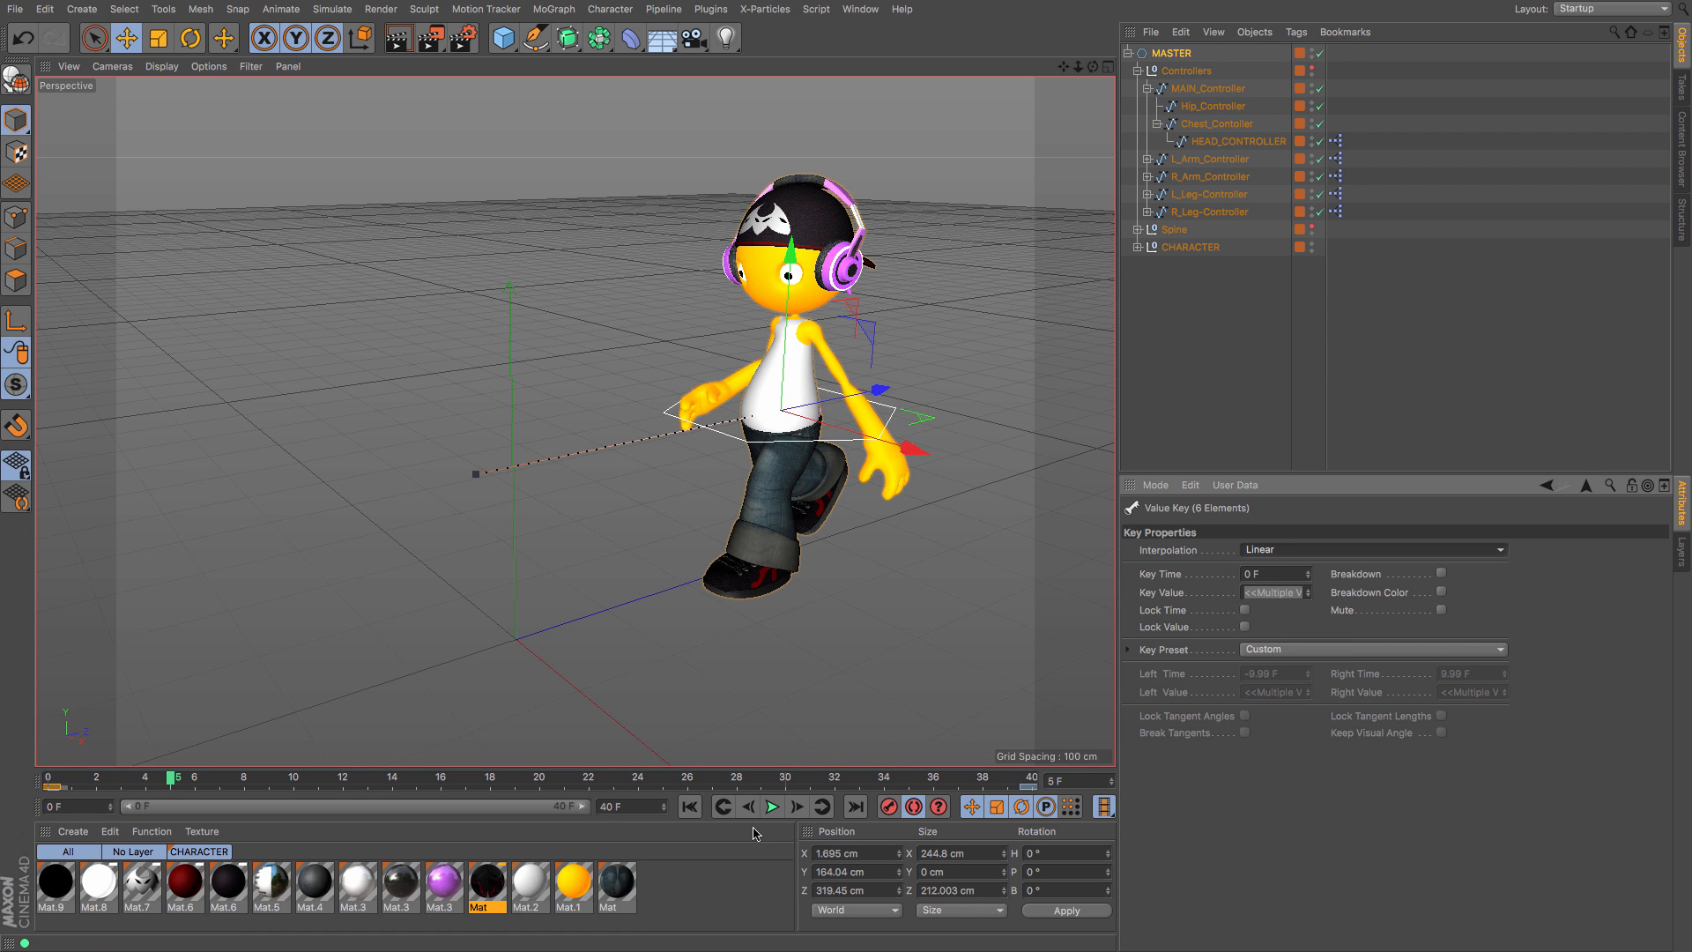
{"action": "left_click", "coordinate": [690, 807]}
{"action": "left_click", "coordinate": [773, 807]}
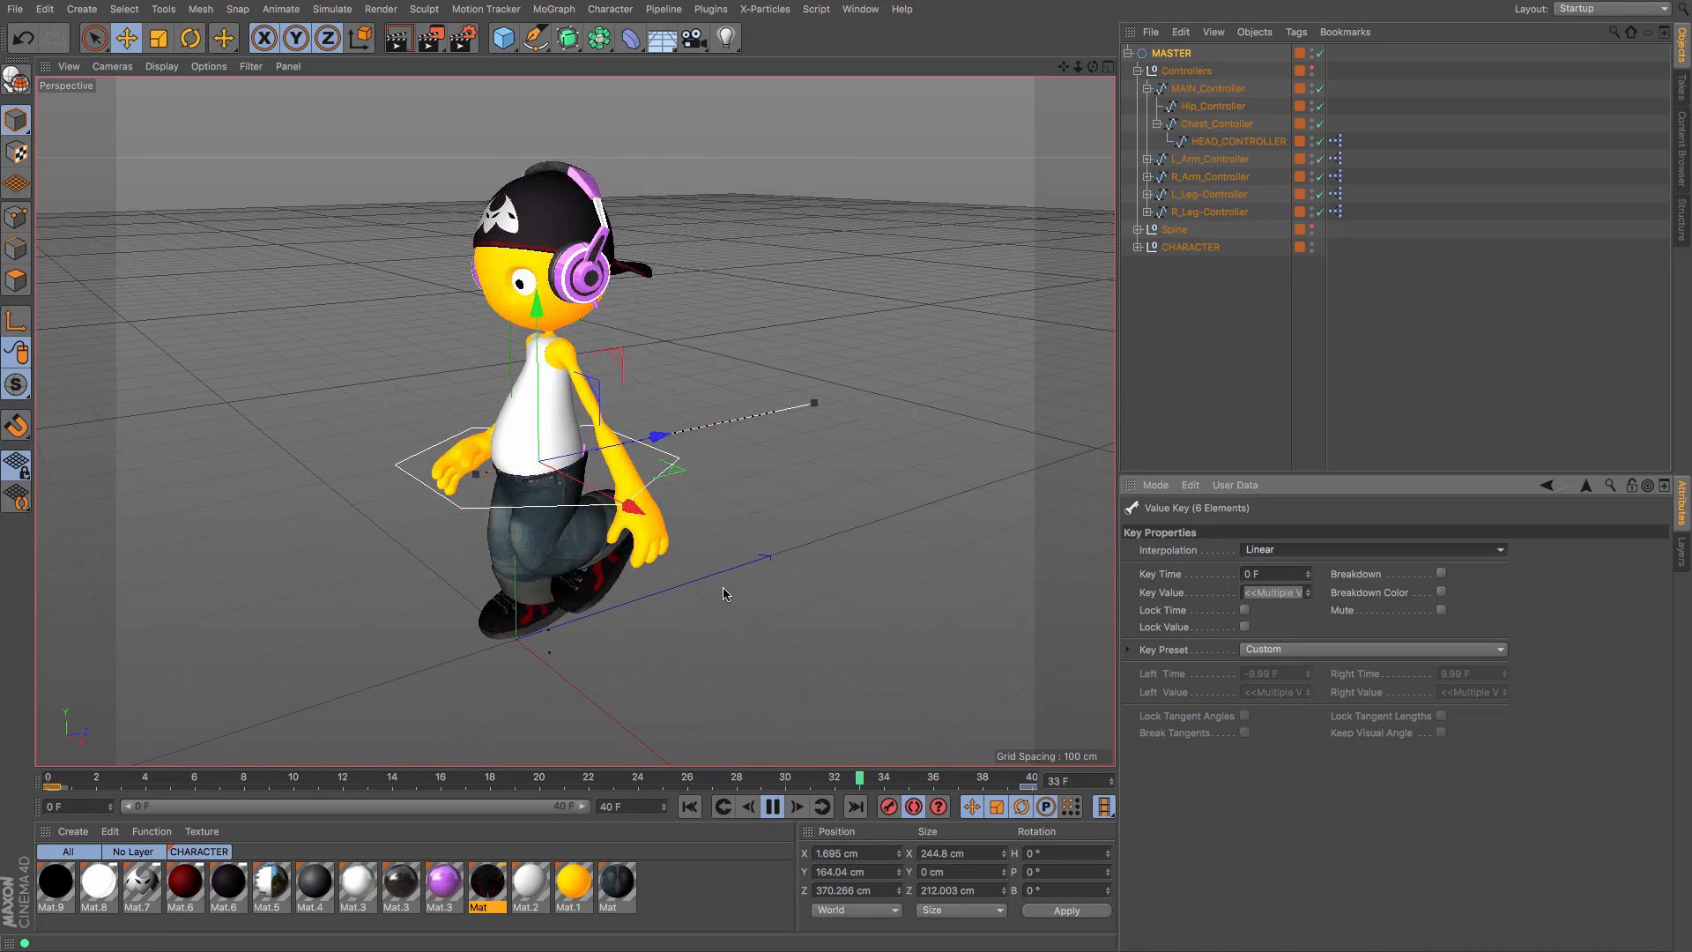
Step: Lengthen MASTER's motion path by moving its frame 40 keyframe to about Z -74 cm and its frame 0 keyframe farther back, and replay the walk
{"action": "left_click", "coordinate": [476, 475]}
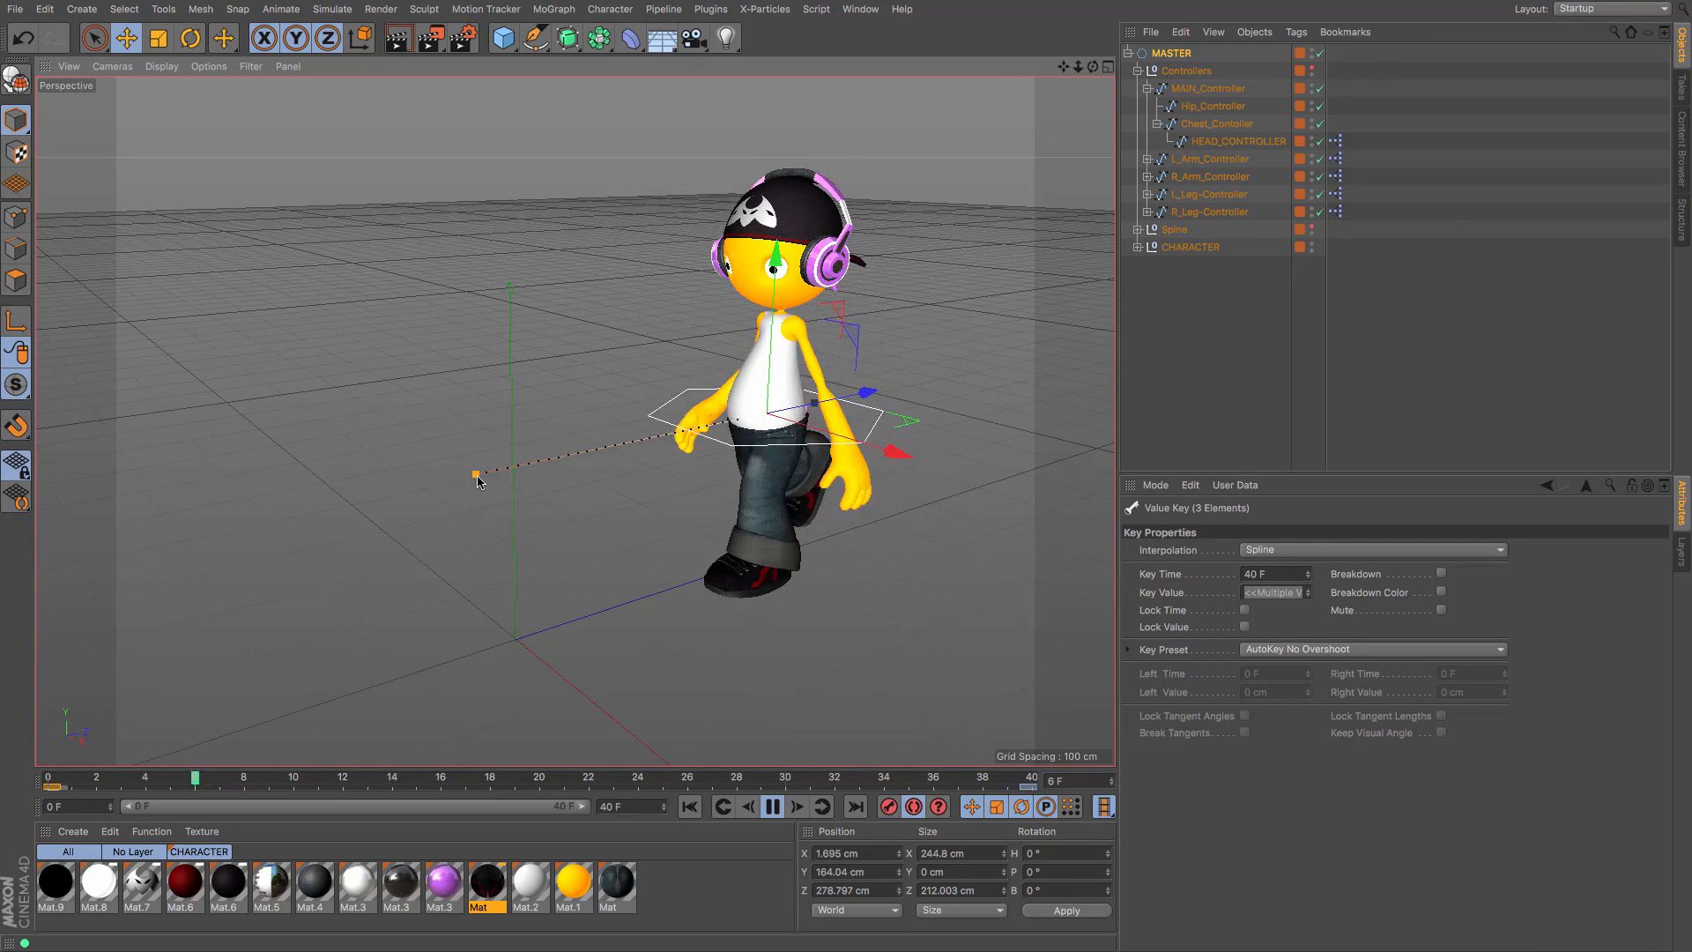
{"action": "left_click_drag", "start_coordinate": [476, 478], "coordinate": [412, 492]}
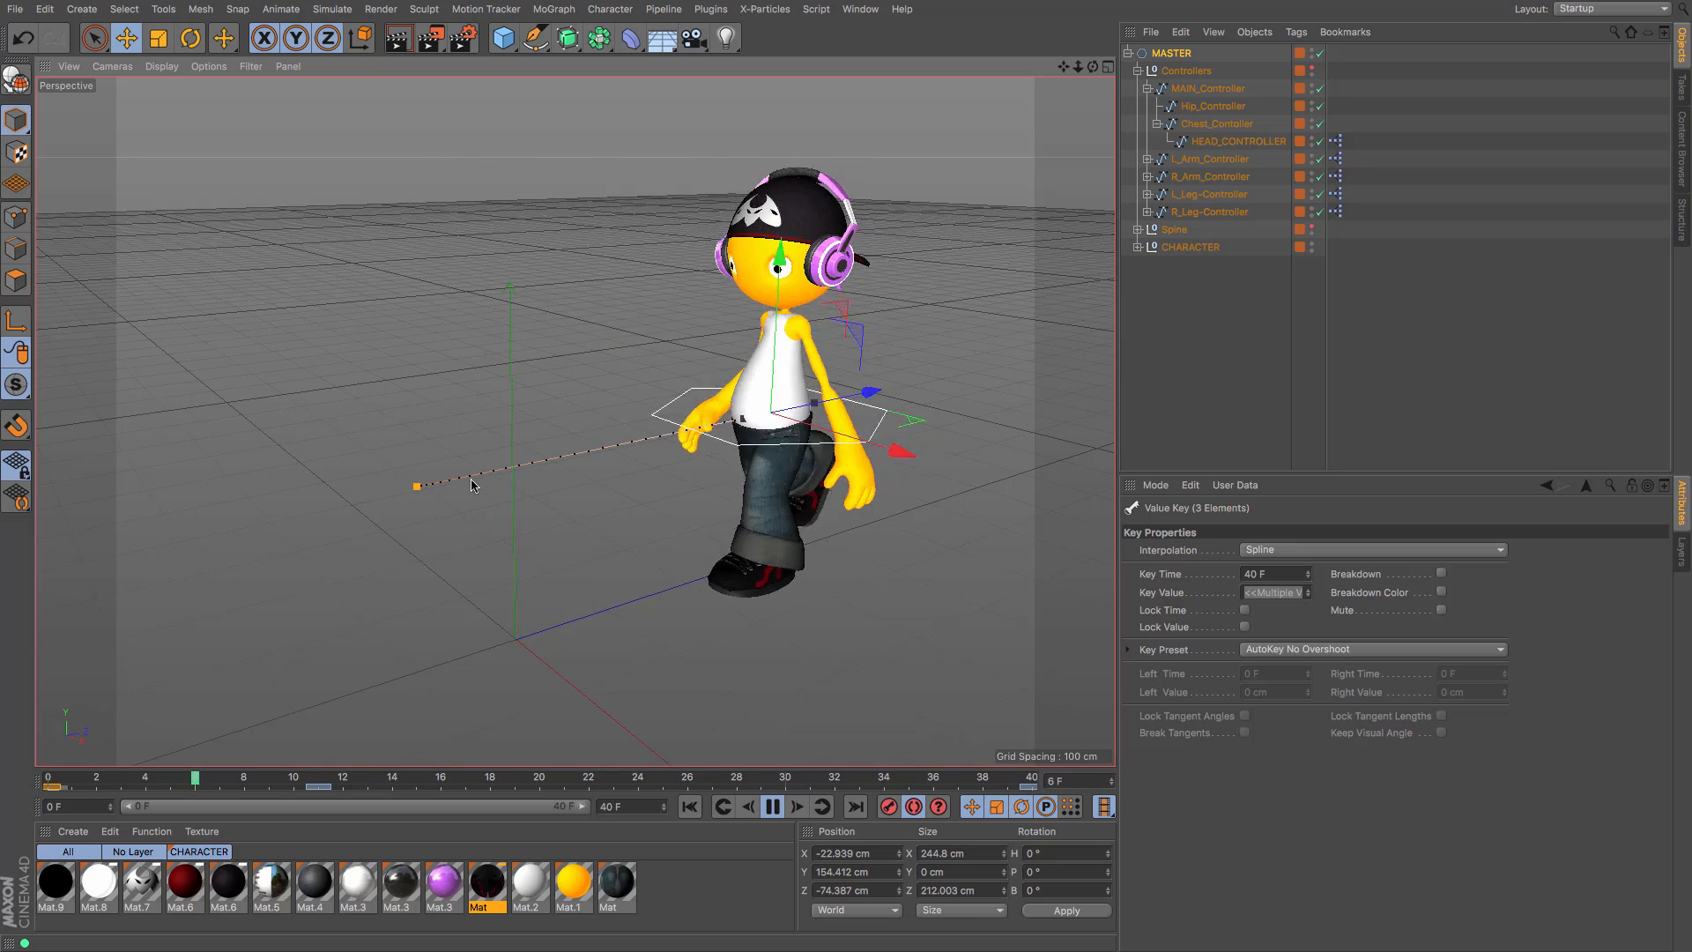
{"action": "left_click", "coordinate": [772, 806]}
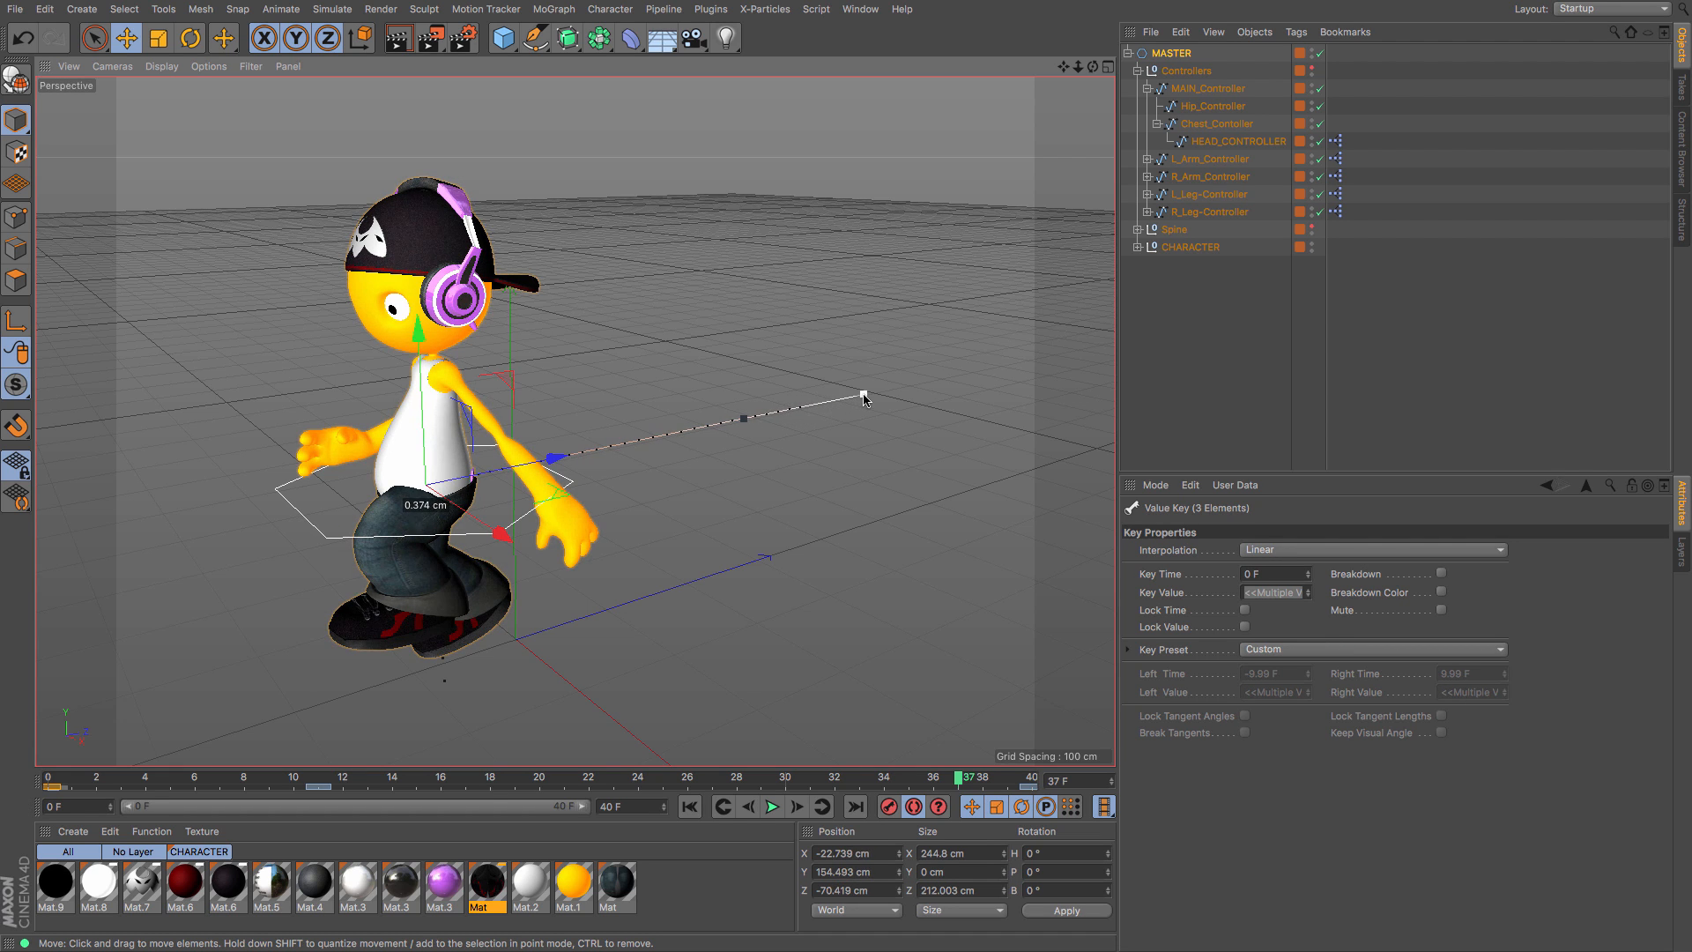
{"action": "left_click", "coordinate": [691, 809]}
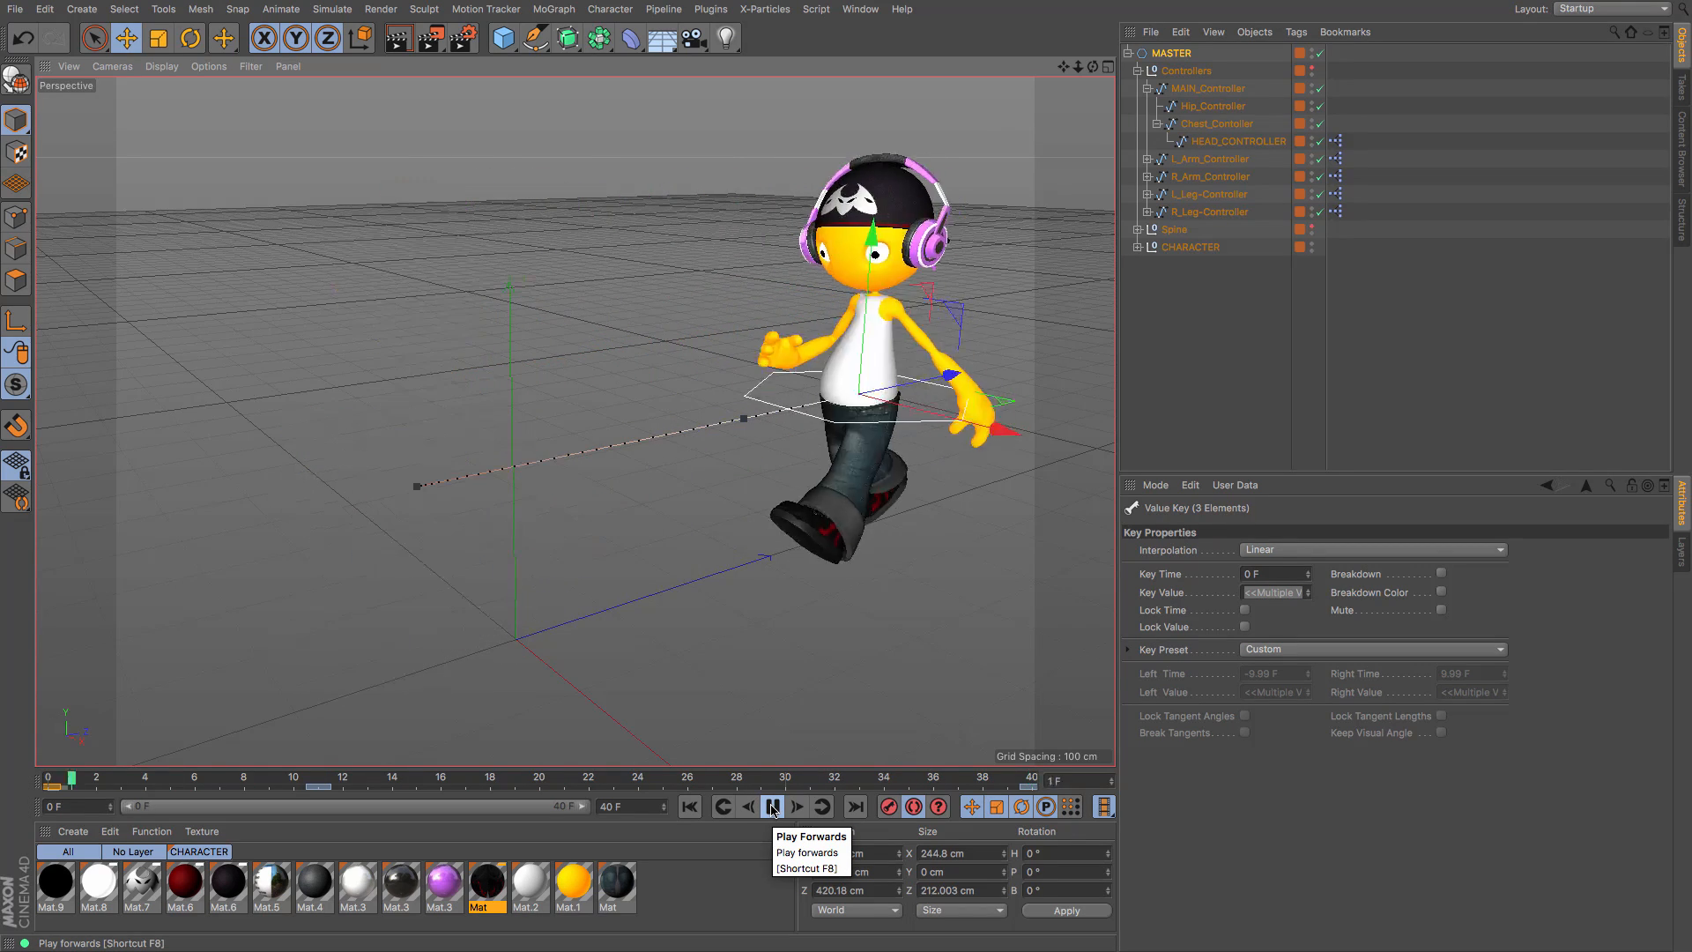
Step: Shorten MASTER's motion path by moving its frame 0 keyframe to about Z 370 cm and frame 40 keyframe to about Z -17 cm, and replay
{"action": "left_click", "coordinate": [773, 809]}
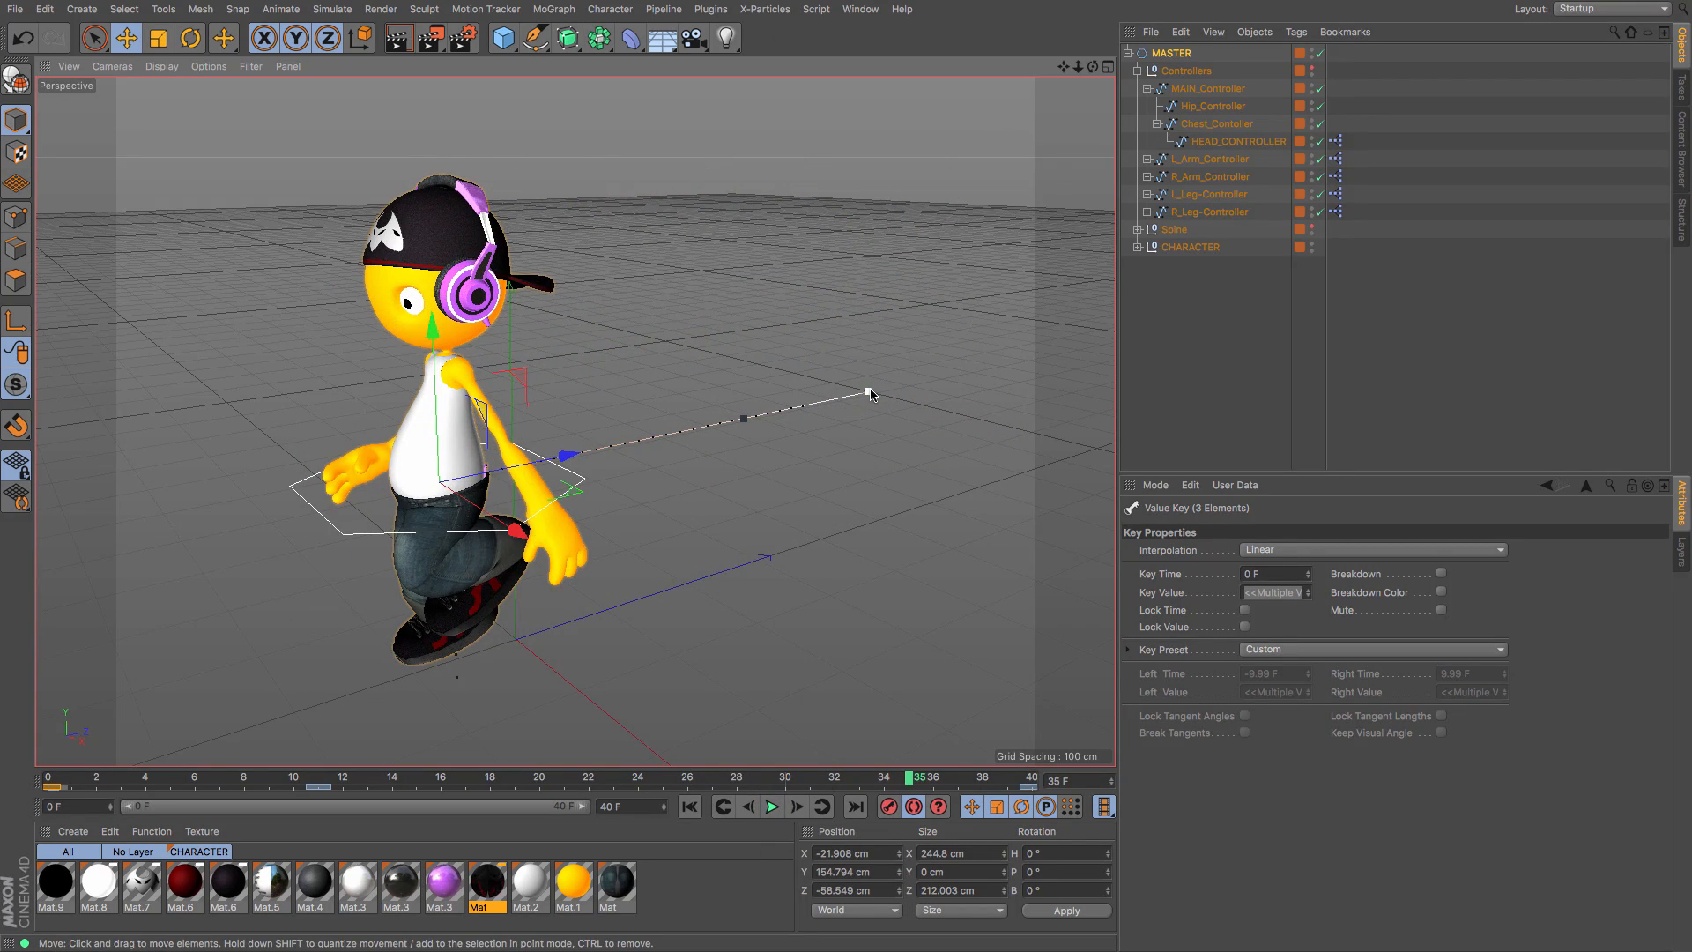
{"action": "left_click_drag", "start_coordinate": [870, 397], "coordinate": [820, 481]}
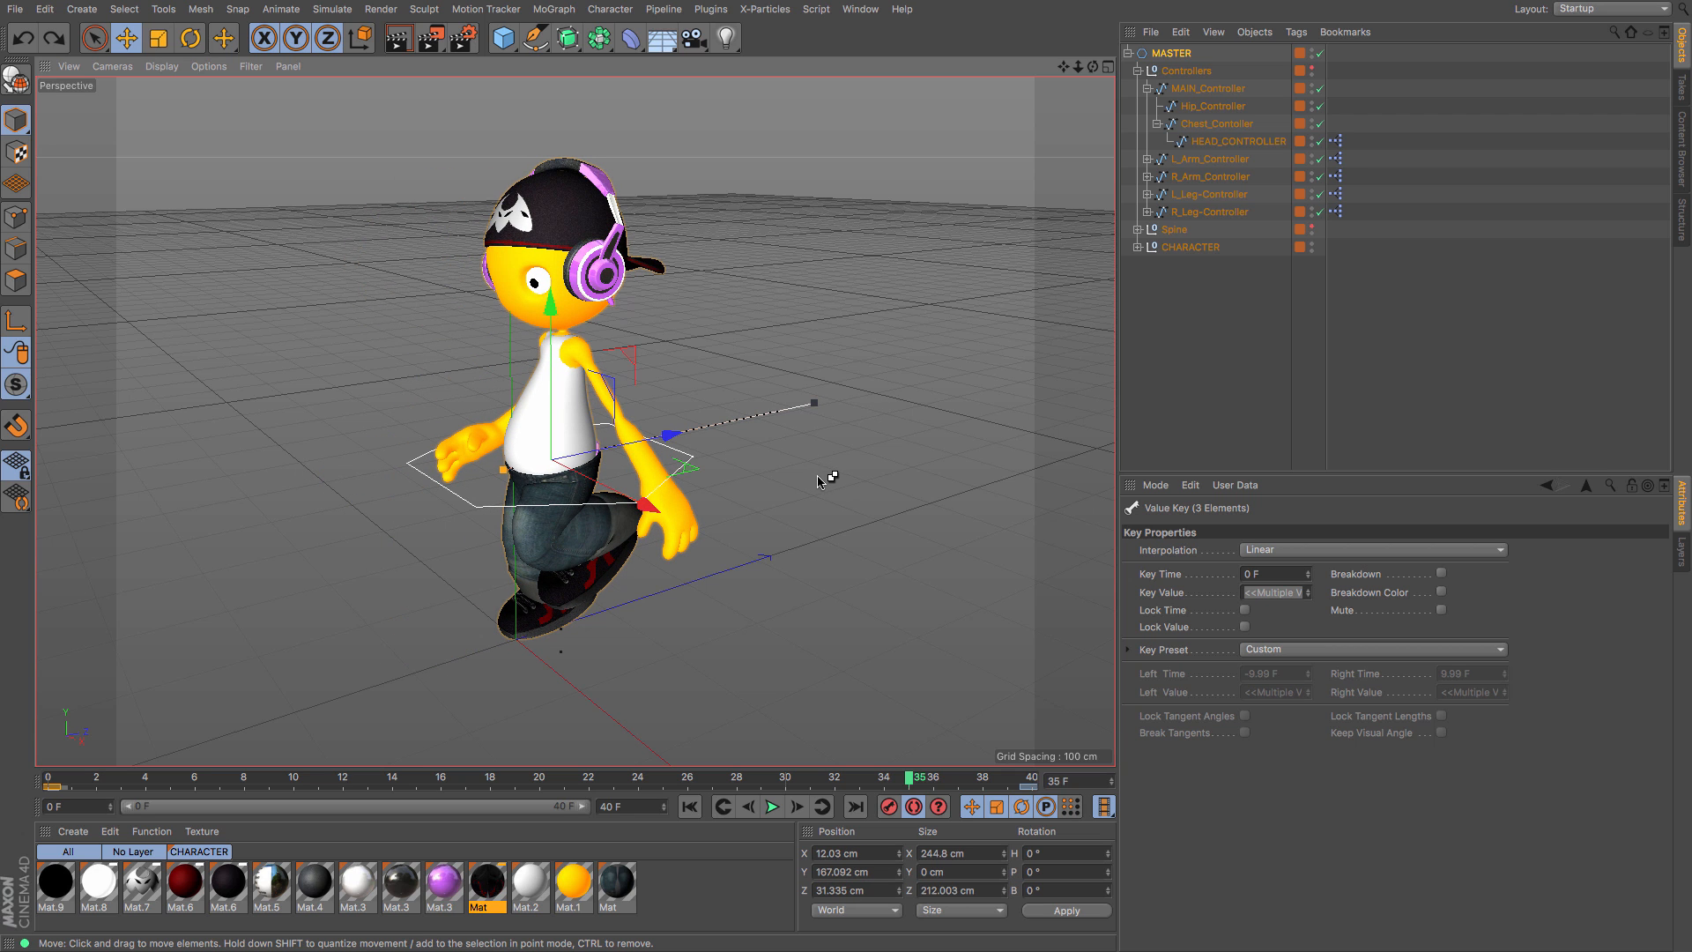
{"action": "left_click", "coordinate": [690, 807]}
{"action": "left_click", "coordinate": [773, 807]}
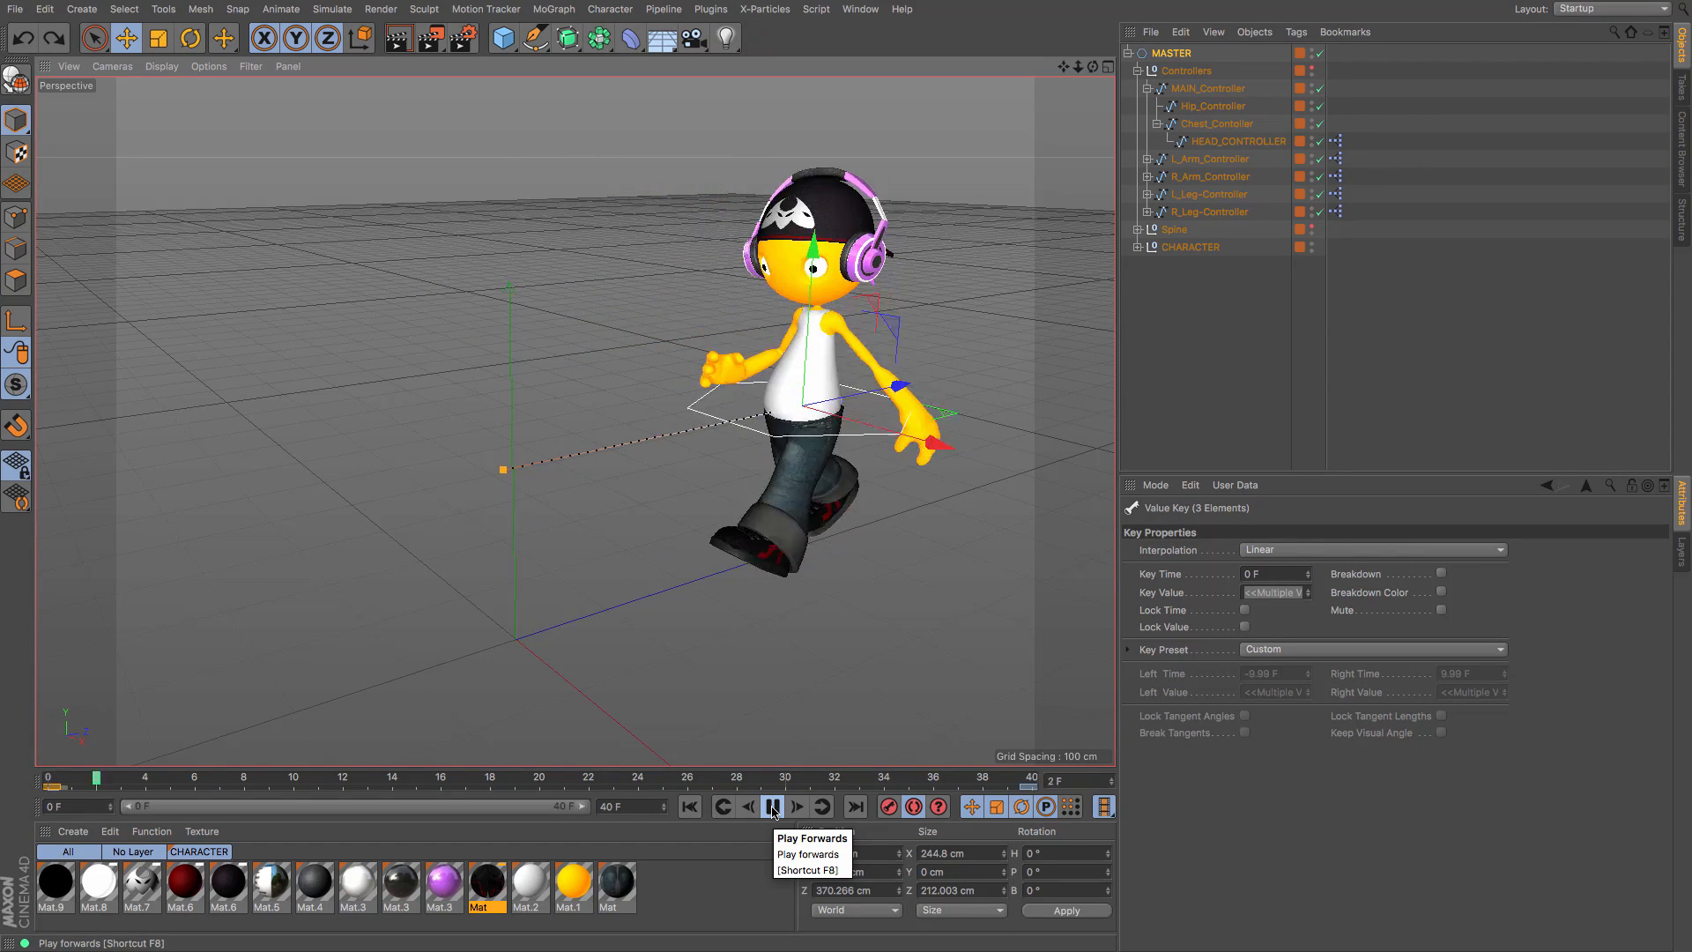
{"action": "left_click", "coordinate": [773, 807]}
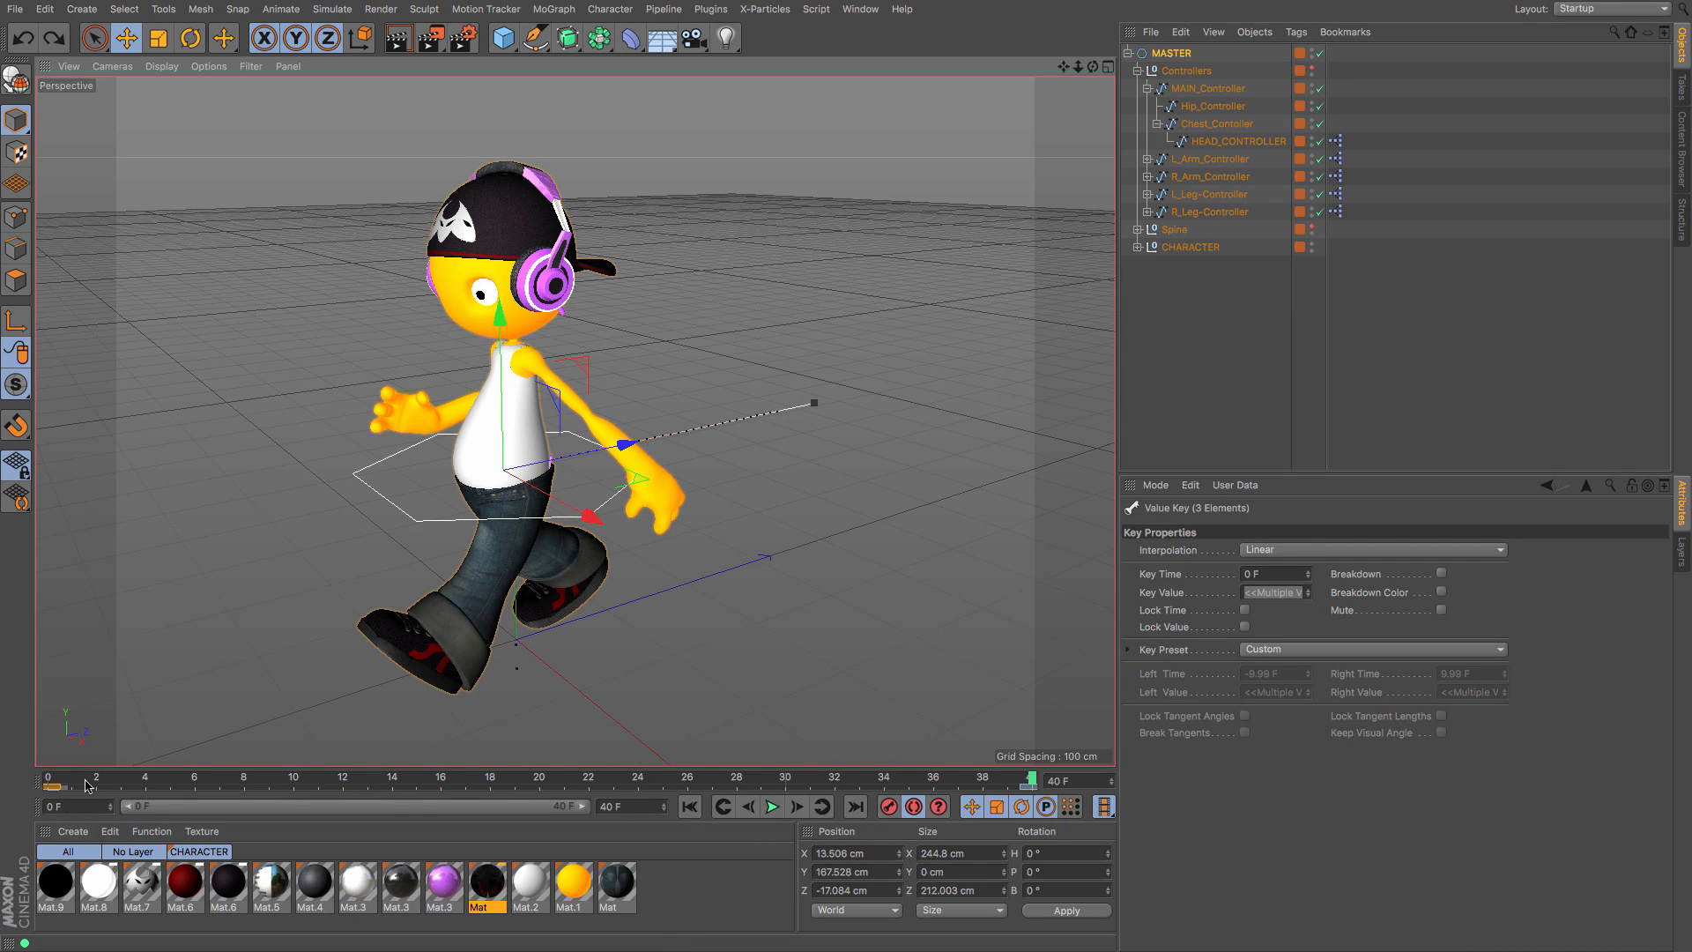
Step: Try moving MASTER's frame 40 keyframe farther forward along the motion path, scrubbing to about frame 17 to check for foot sliding
{"action": "left_click_drag", "start_coordinate": [69, 785], "coordinate": [389, 799]}
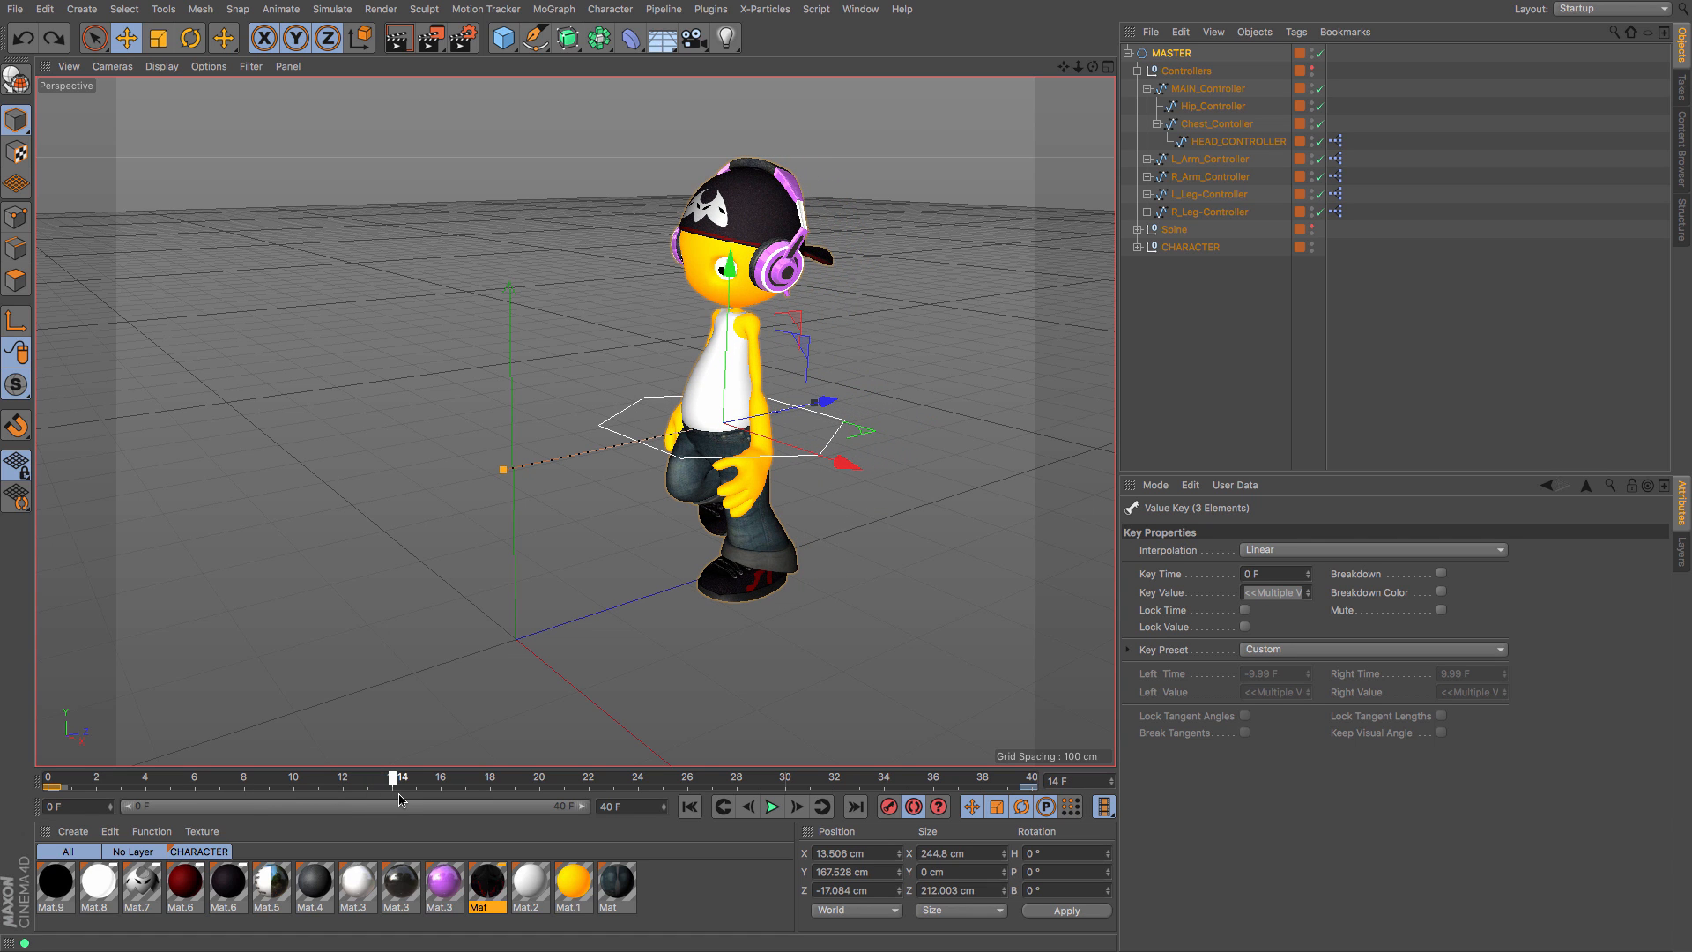
{"action": "left_click", "coordinate": [499, 474]}
{"action": "left_click_drag", "start_coordinate": [445, 490], "coordinate": [363, 499]}
{"action": "left_click_drag", "start_coordinate": [68, 776], "coordinate": [457, 803]}
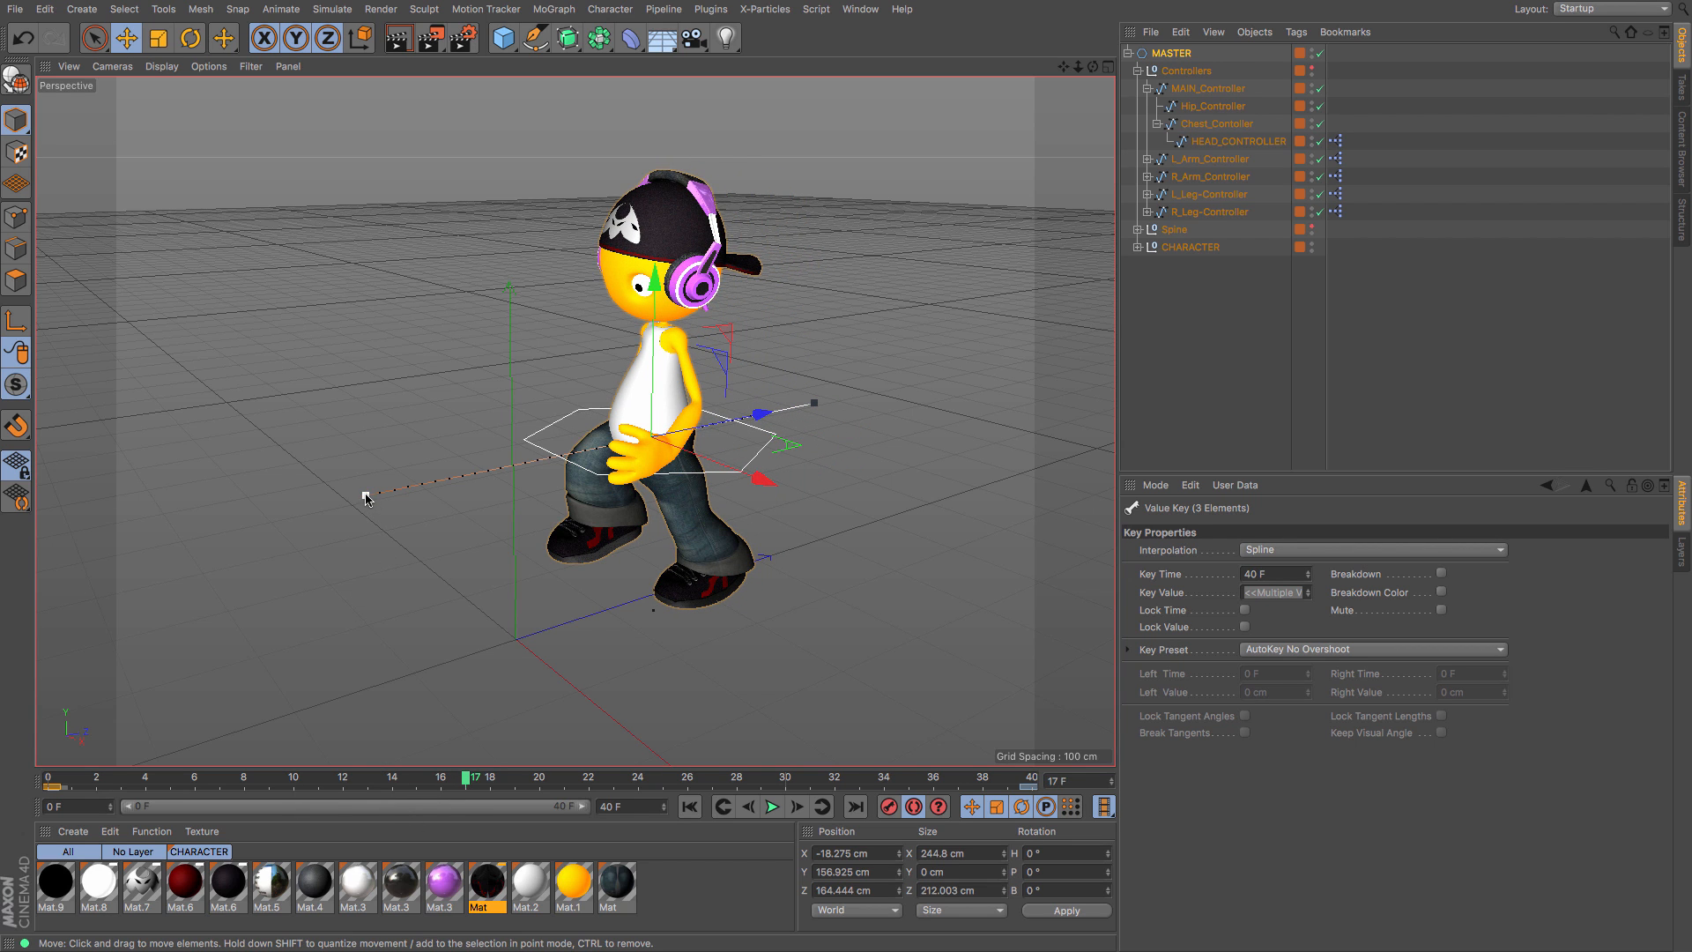
Step: Pull MASTER's frame 40 keyframe back in small moves to about Z -26 cm, scrubbing the timeline to keep the planted foot from sliding
{"action": "left_click_drag", "start_coordinate": [365, 499], "coordinate": [413, 495]}
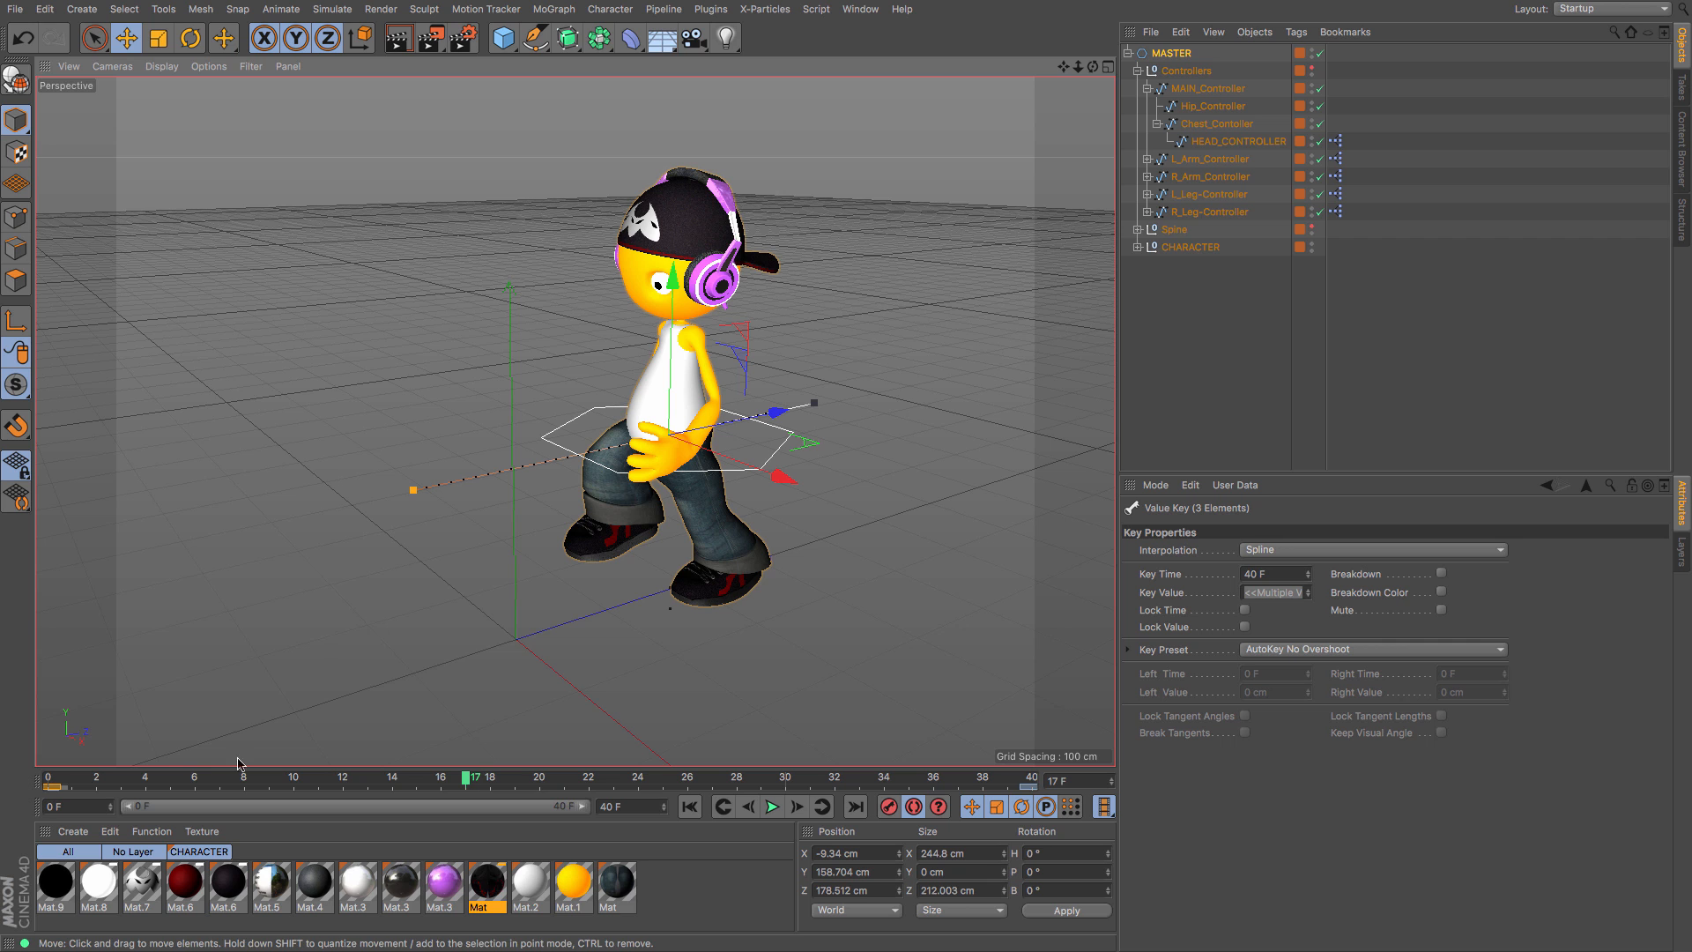
{"action": "left_click_drag", "start_coordinate": [467, 782], "coordinate": [167, 762]}
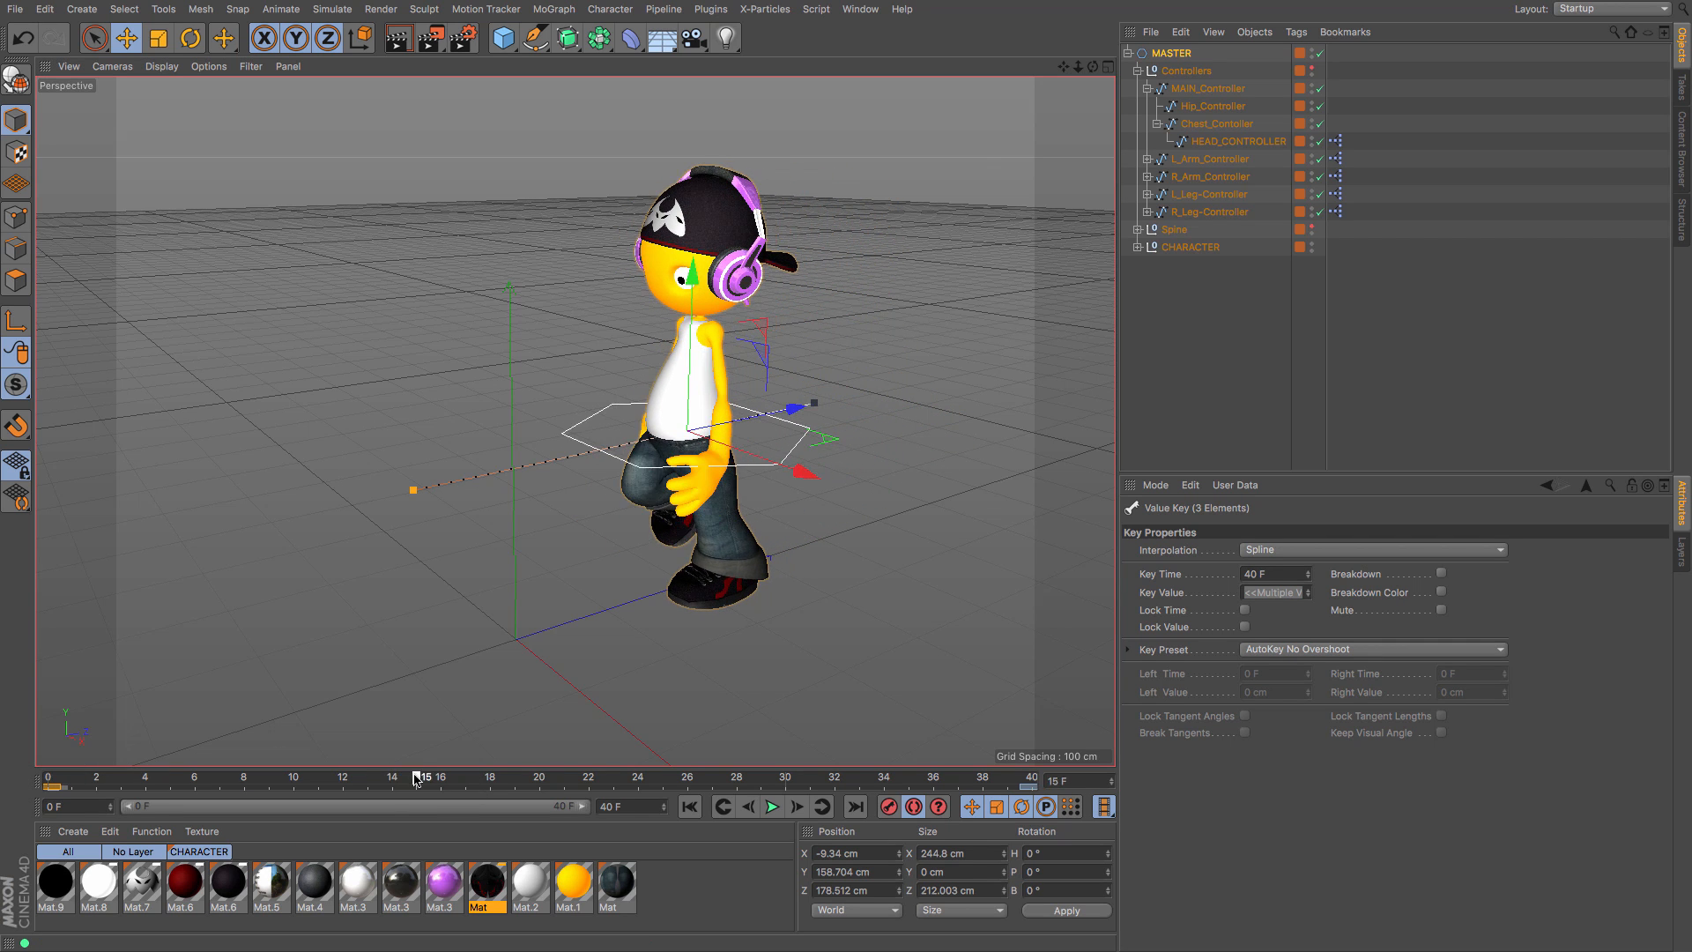
{"action": "left_click_drag", "start_coordinate": [450, 783], "coordinate": [454, 776]}
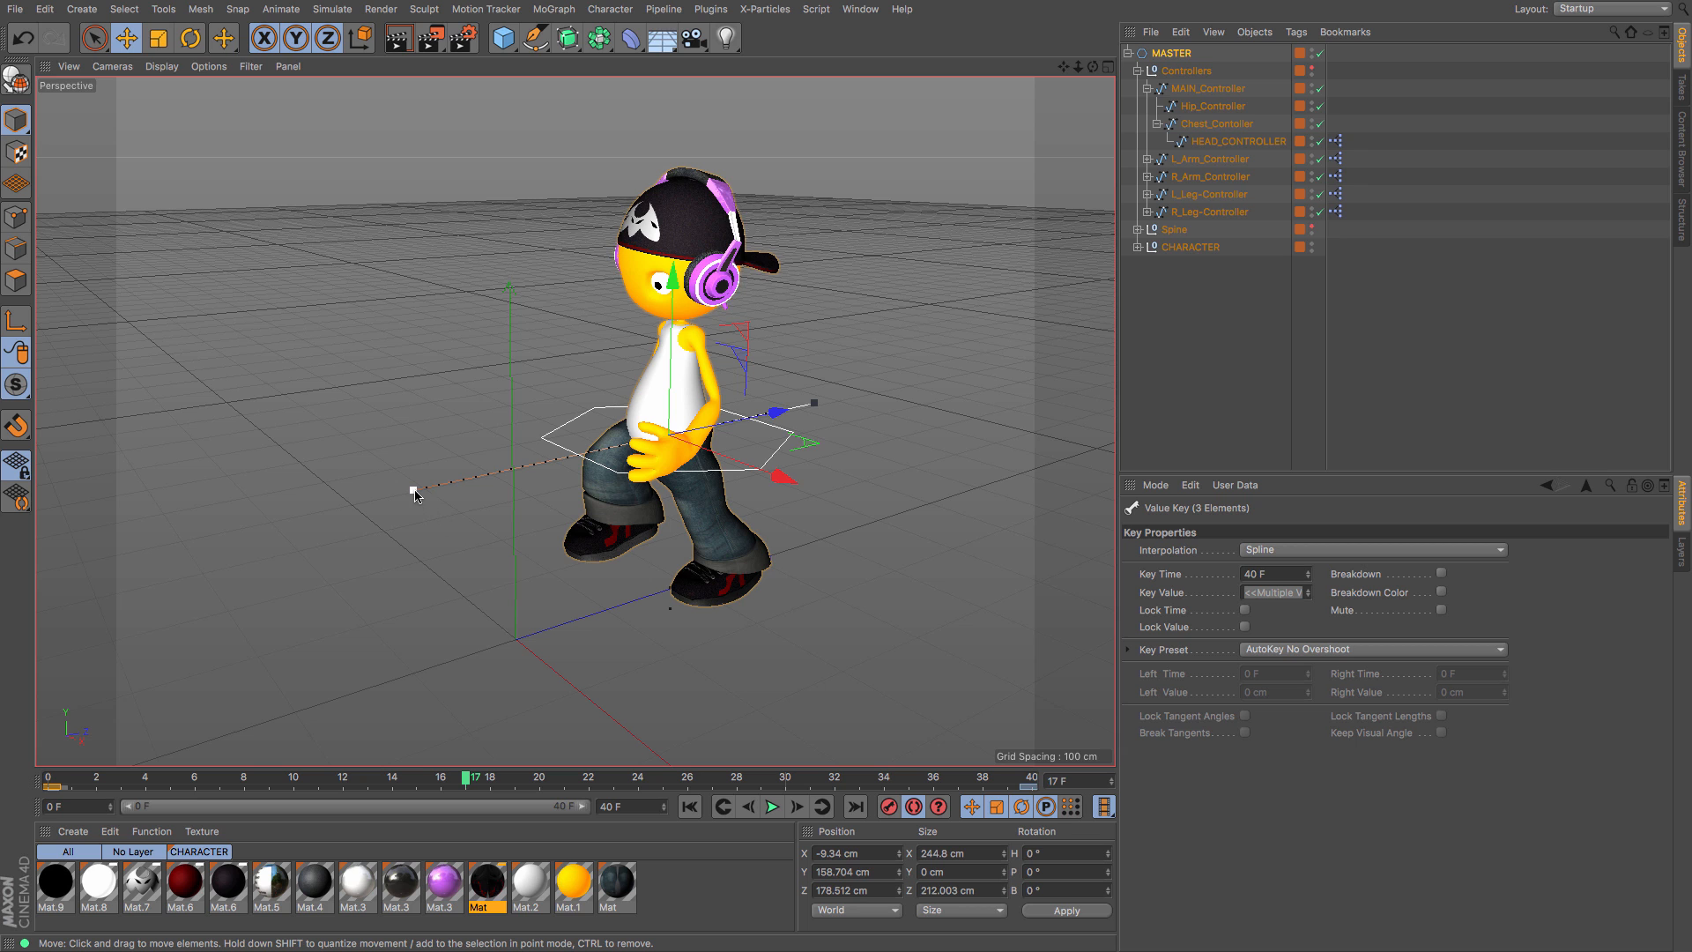
{"action": "left_click_drag", "start_coordinate": [414, 495], "coordinate": [446, 489]}
{"action": "left_click_drag", "start_coordinate": [465, 786], "coordinate": [434, 780]}
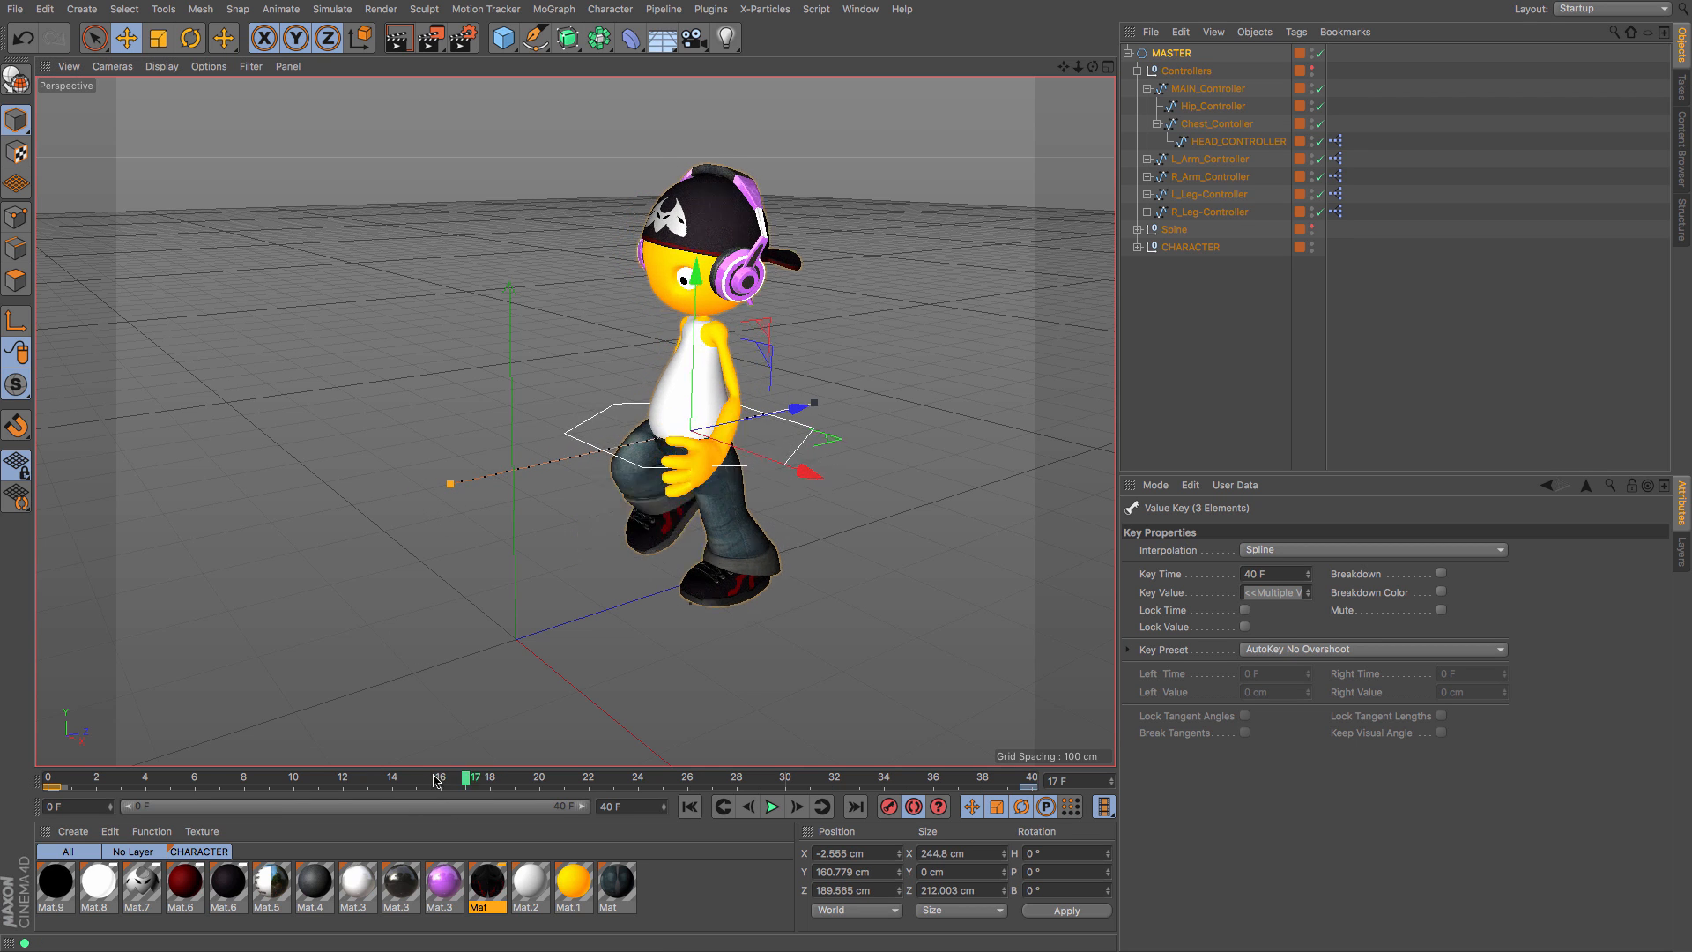
{"action": "left_click_drag", "start_coordinate": [149, 767], "coordinate": [240, 769]}
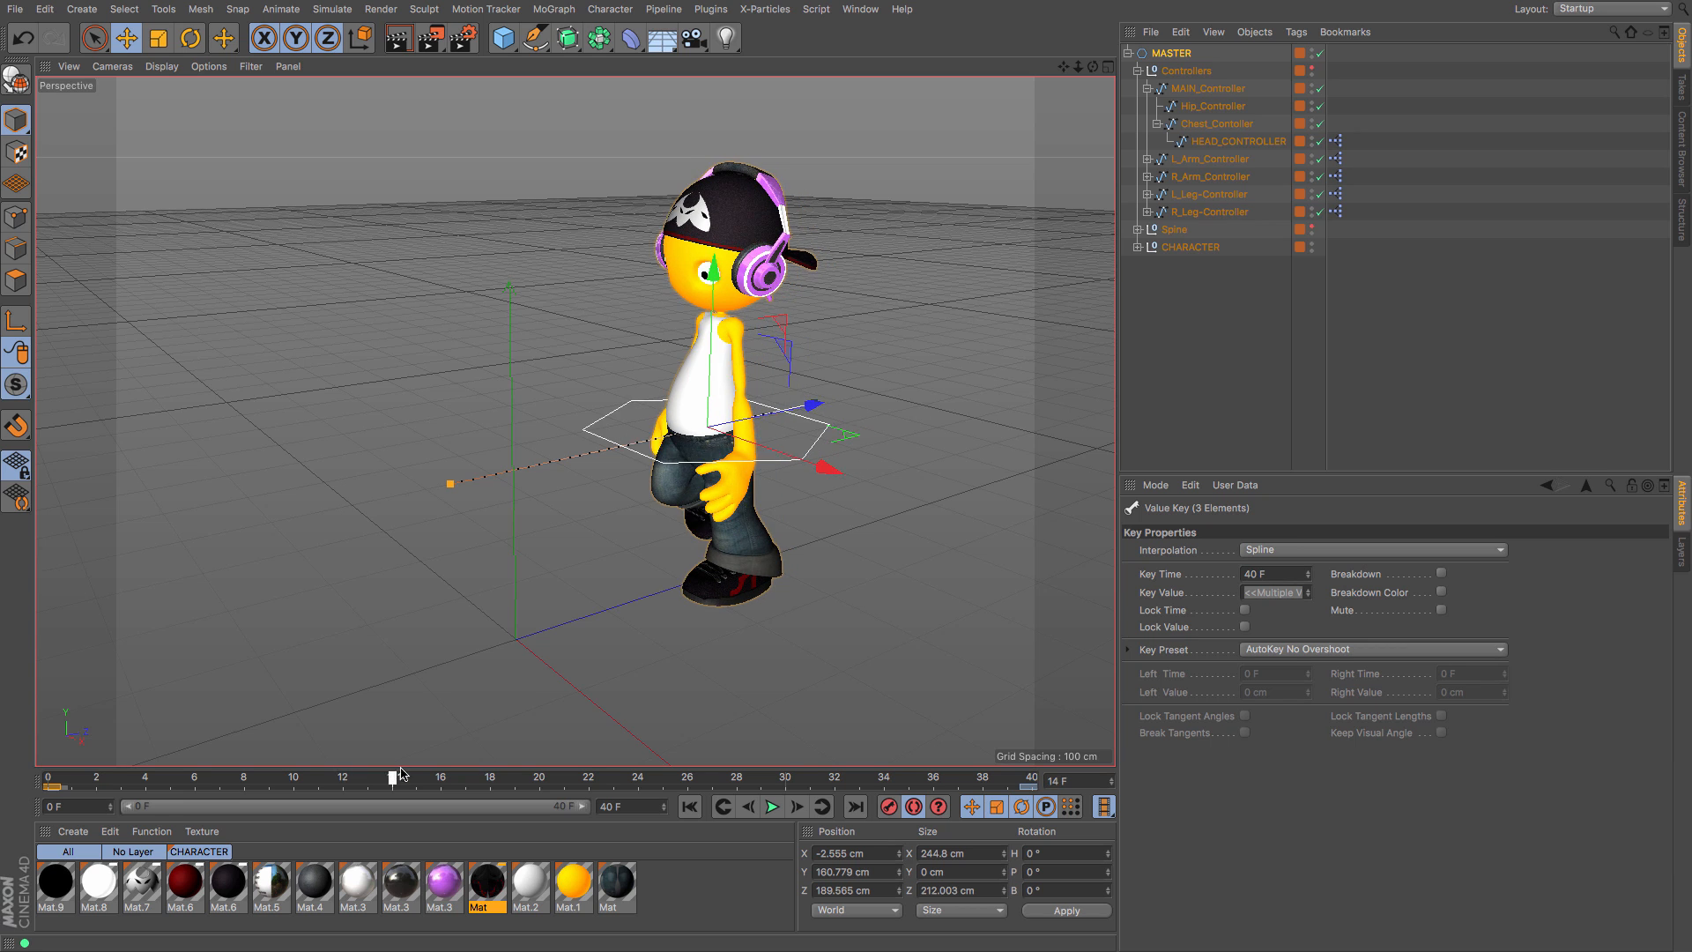
{"action": "left_click_drag", "start_coordinate": [450, 778], "coordinate": [468, 781]}
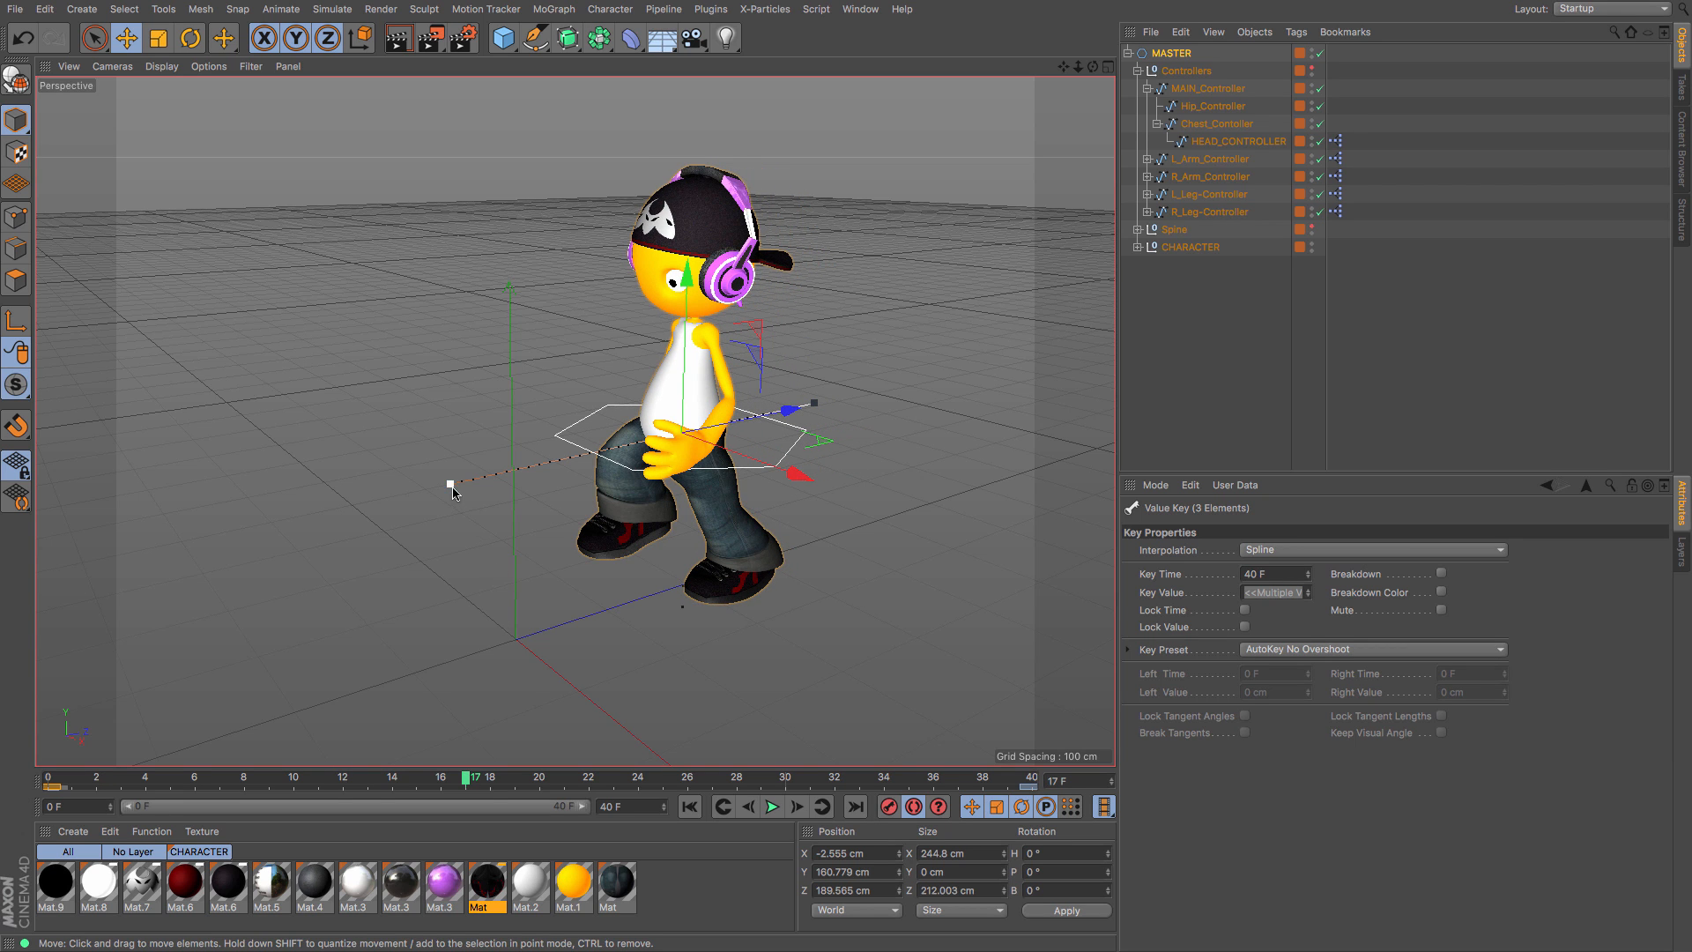
{"action": "left_click_drag", "start_coordinate": [452, 491], "coordinate": [480, 490]}
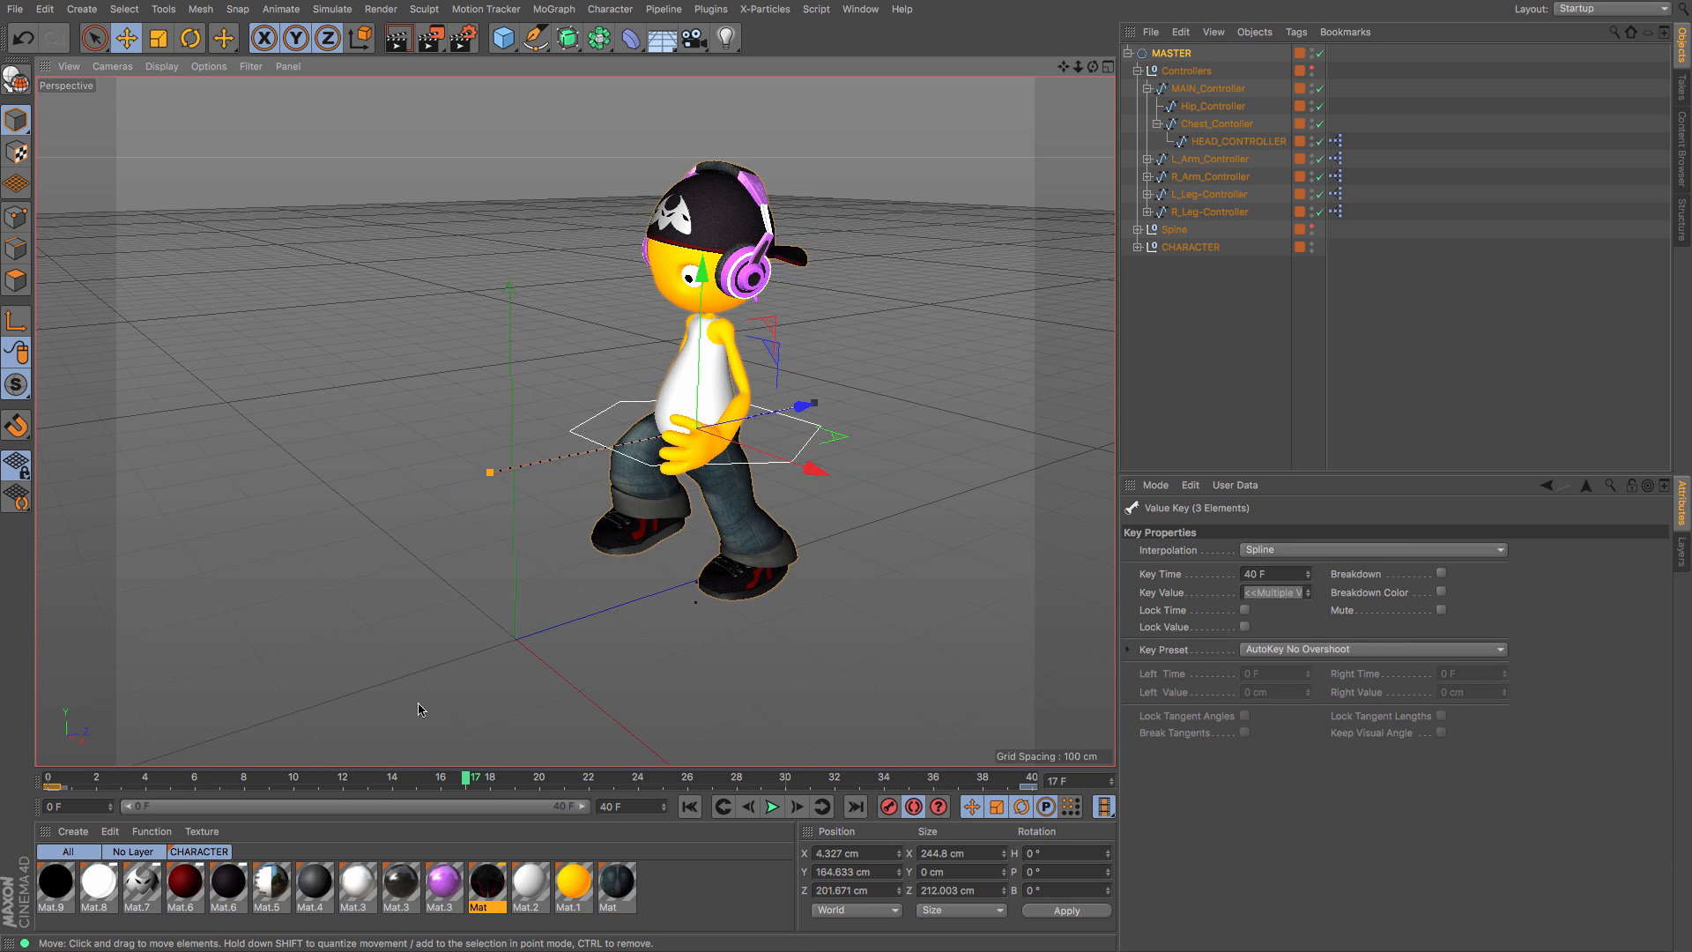
{"action": "left_click_drag", "start_coordinate": [480, 776], "coordinate": [172, 777]}
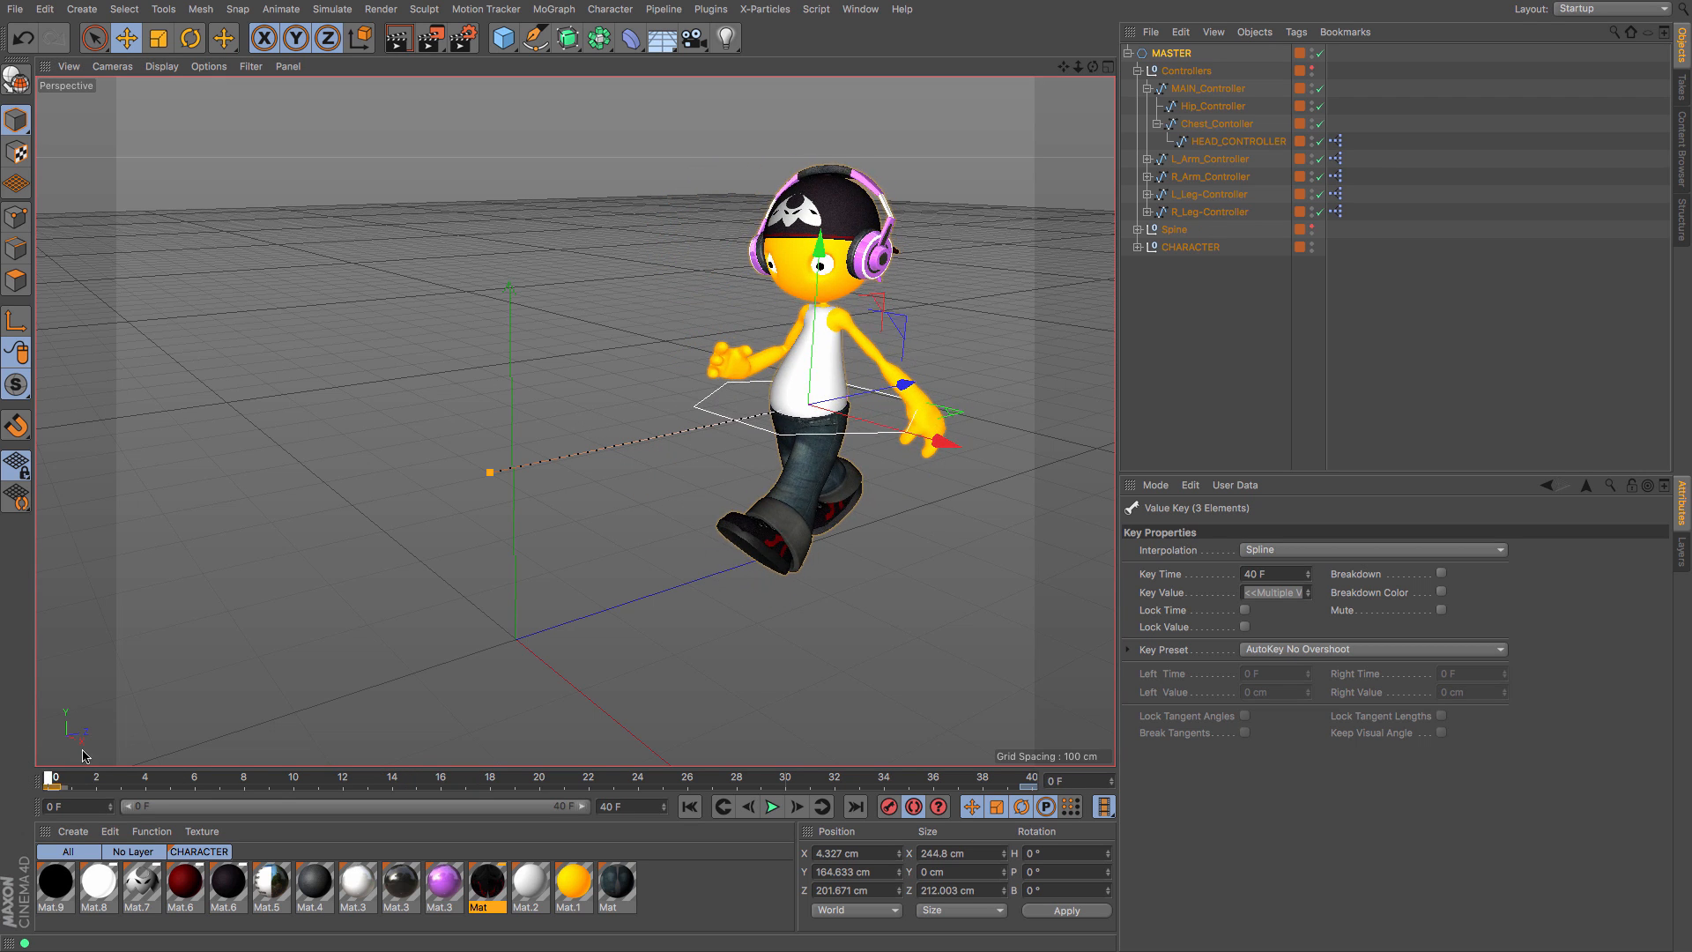
{"action": "left_click_drag", "start_coordinate": [419, 767], "coordinate": [1036, 829]}
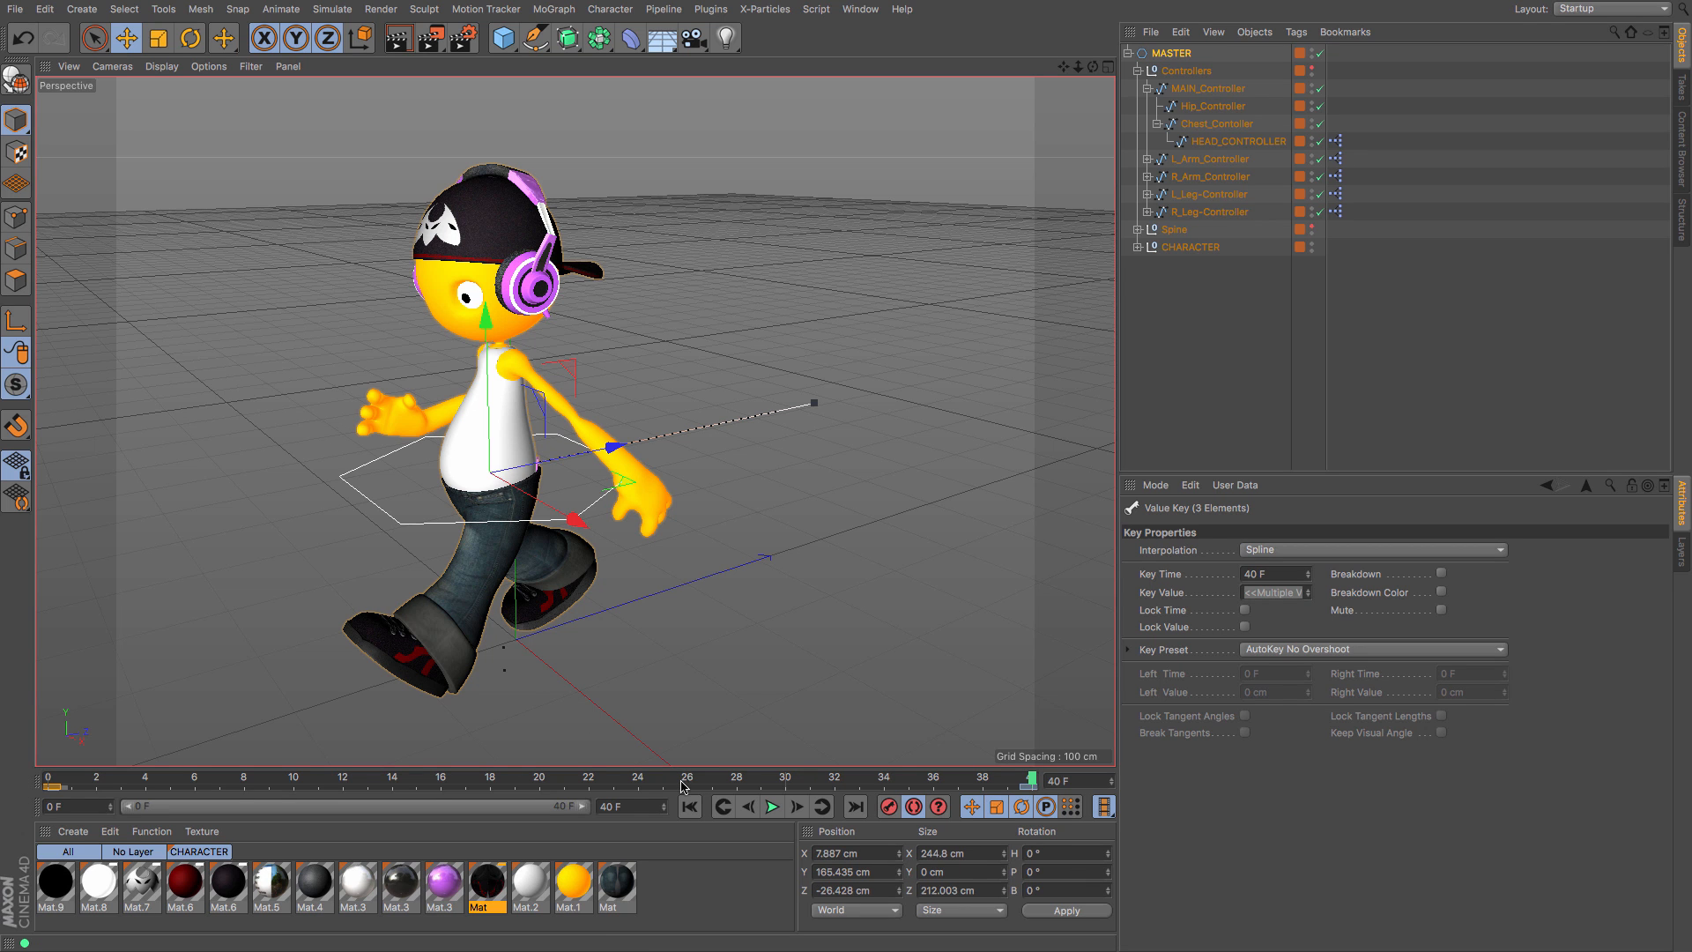
Step: Play the walk from frame 0 to check the adjusted forward travel against the footsteps
{"action": "left_click", "coordinate": [690, 807]}
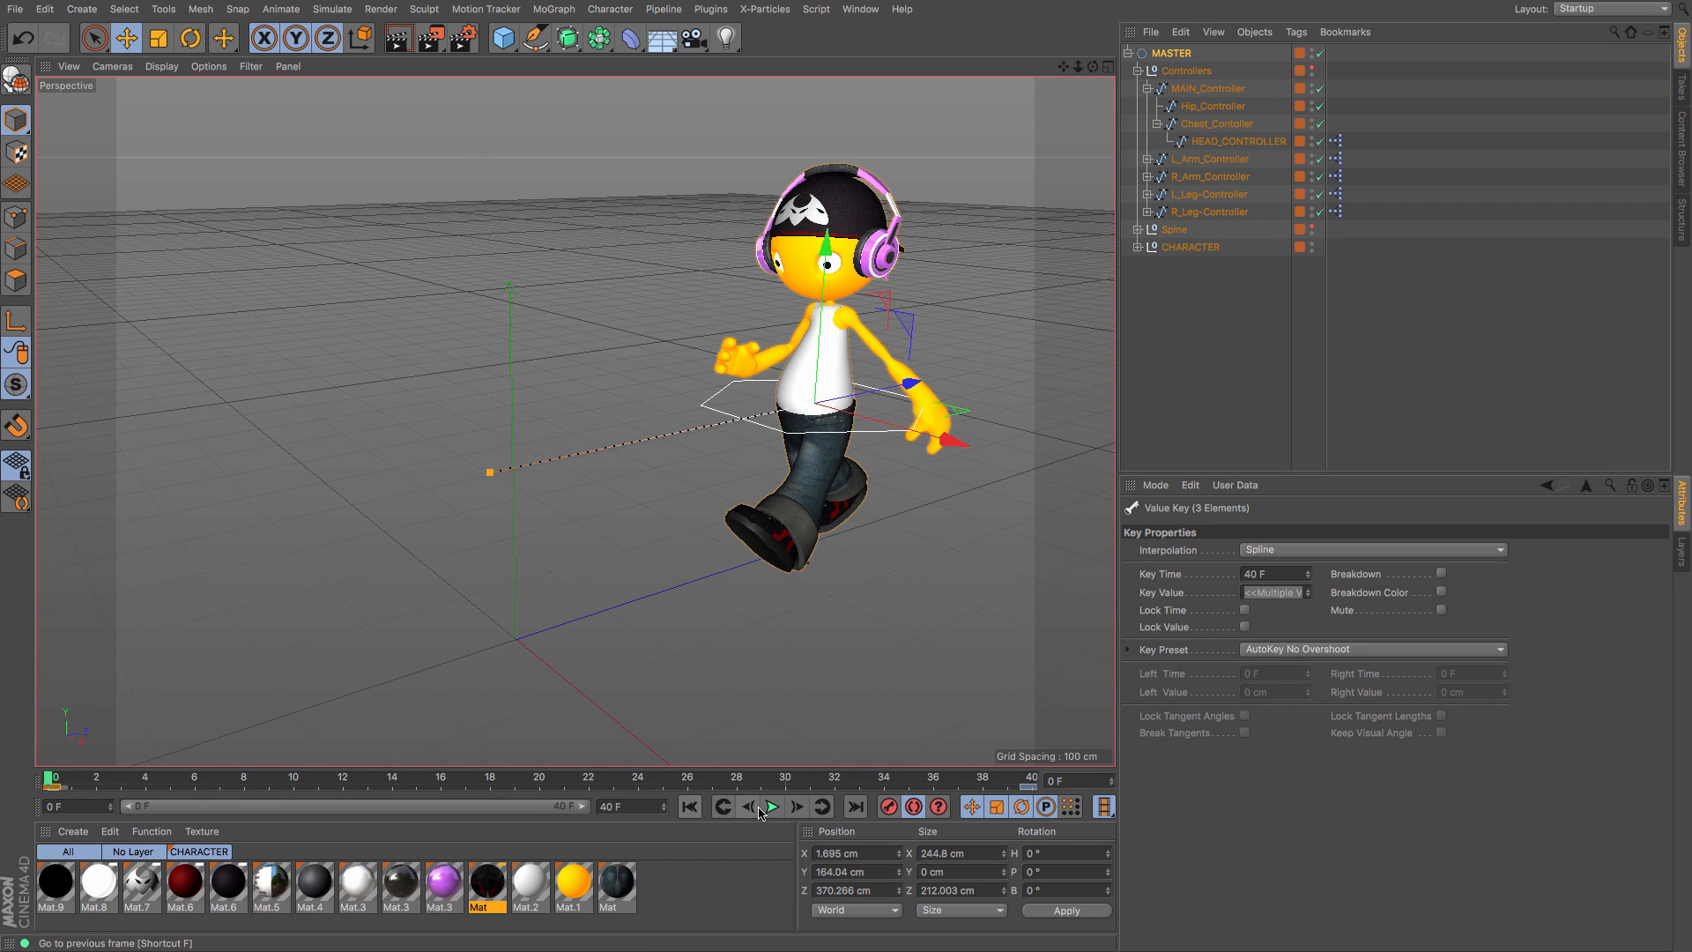
{"action": "left_click", "coordinate": [773, 806]}
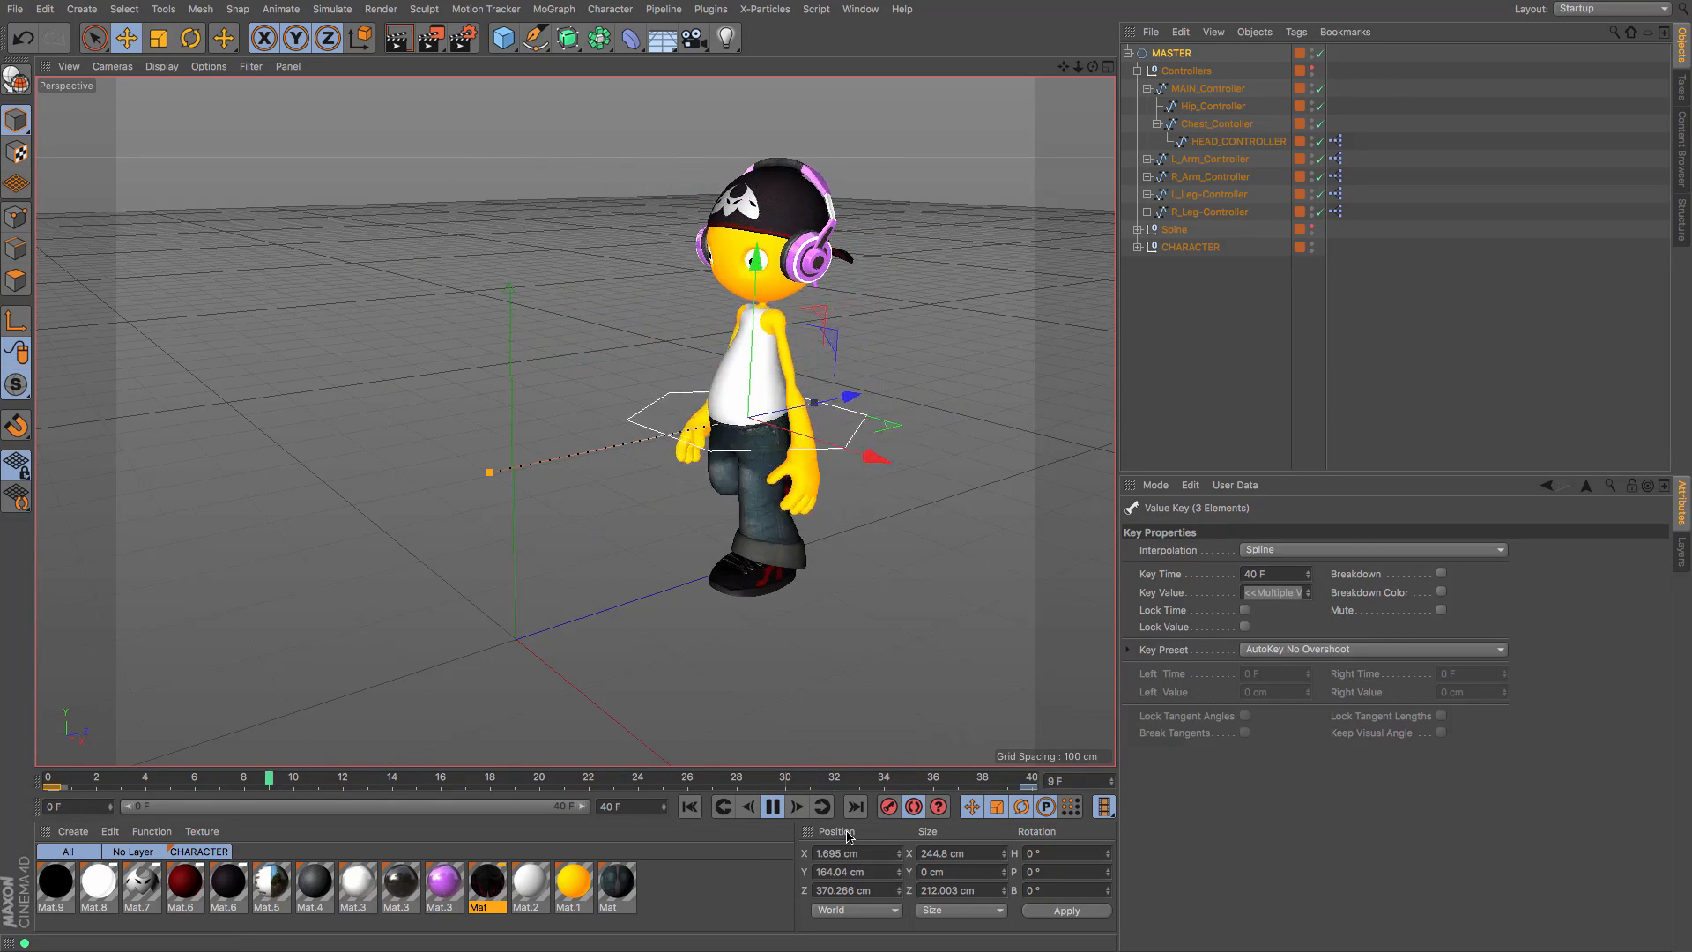
{"action": "left_click", "coordinate": [776, 808]}
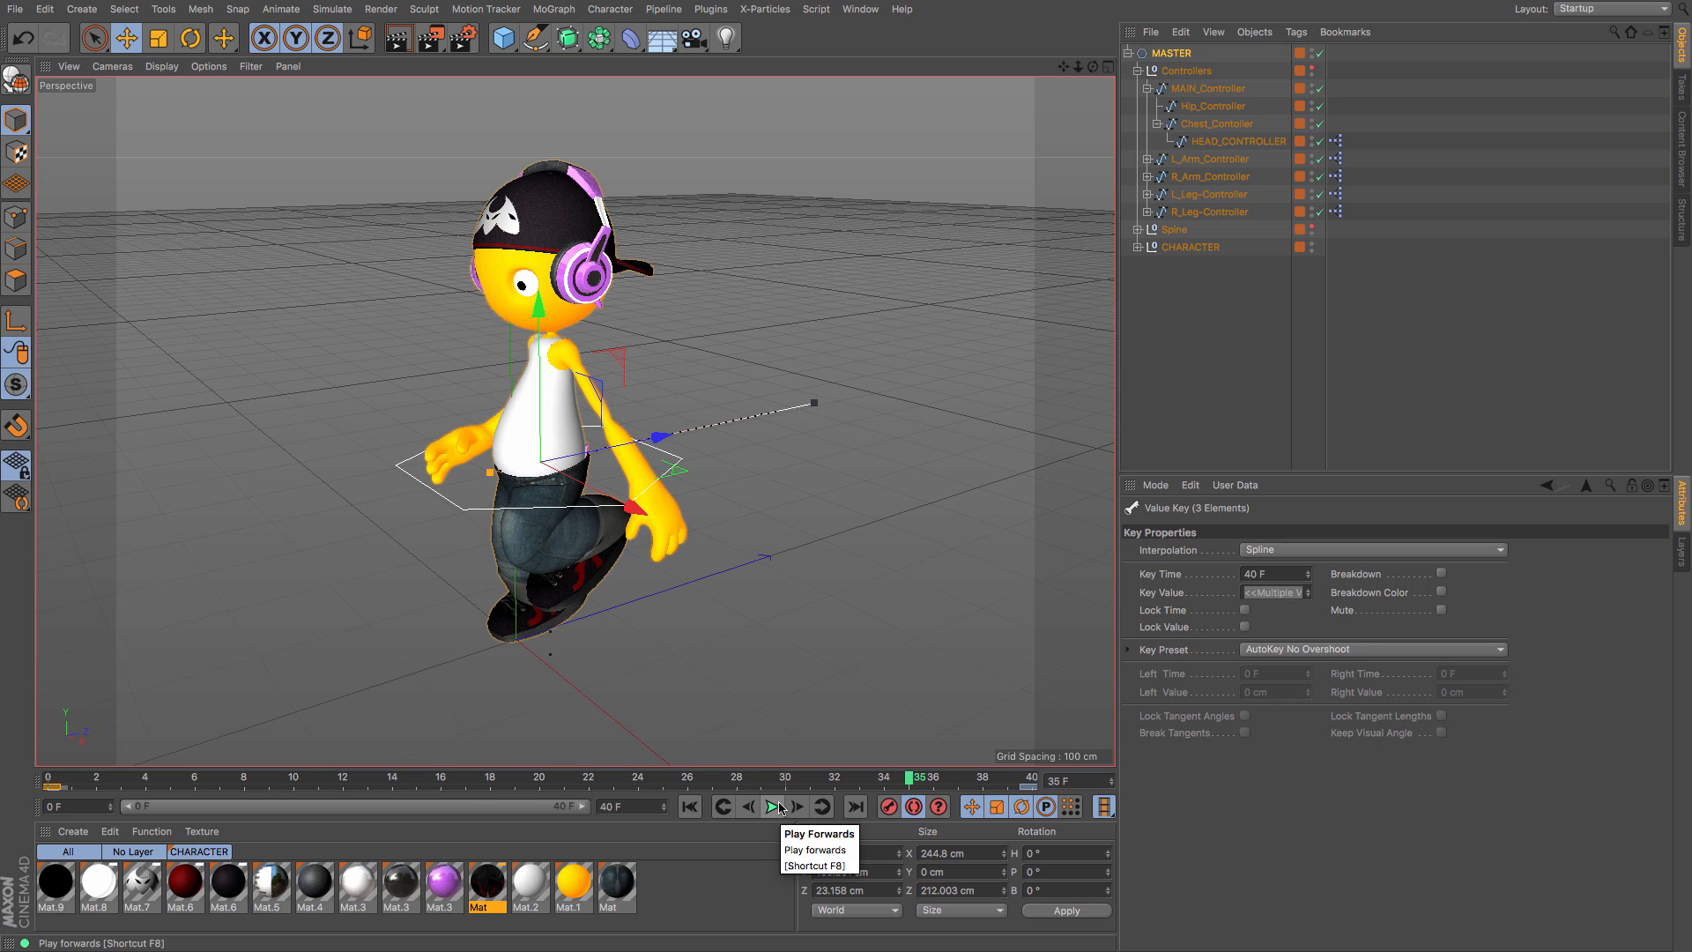